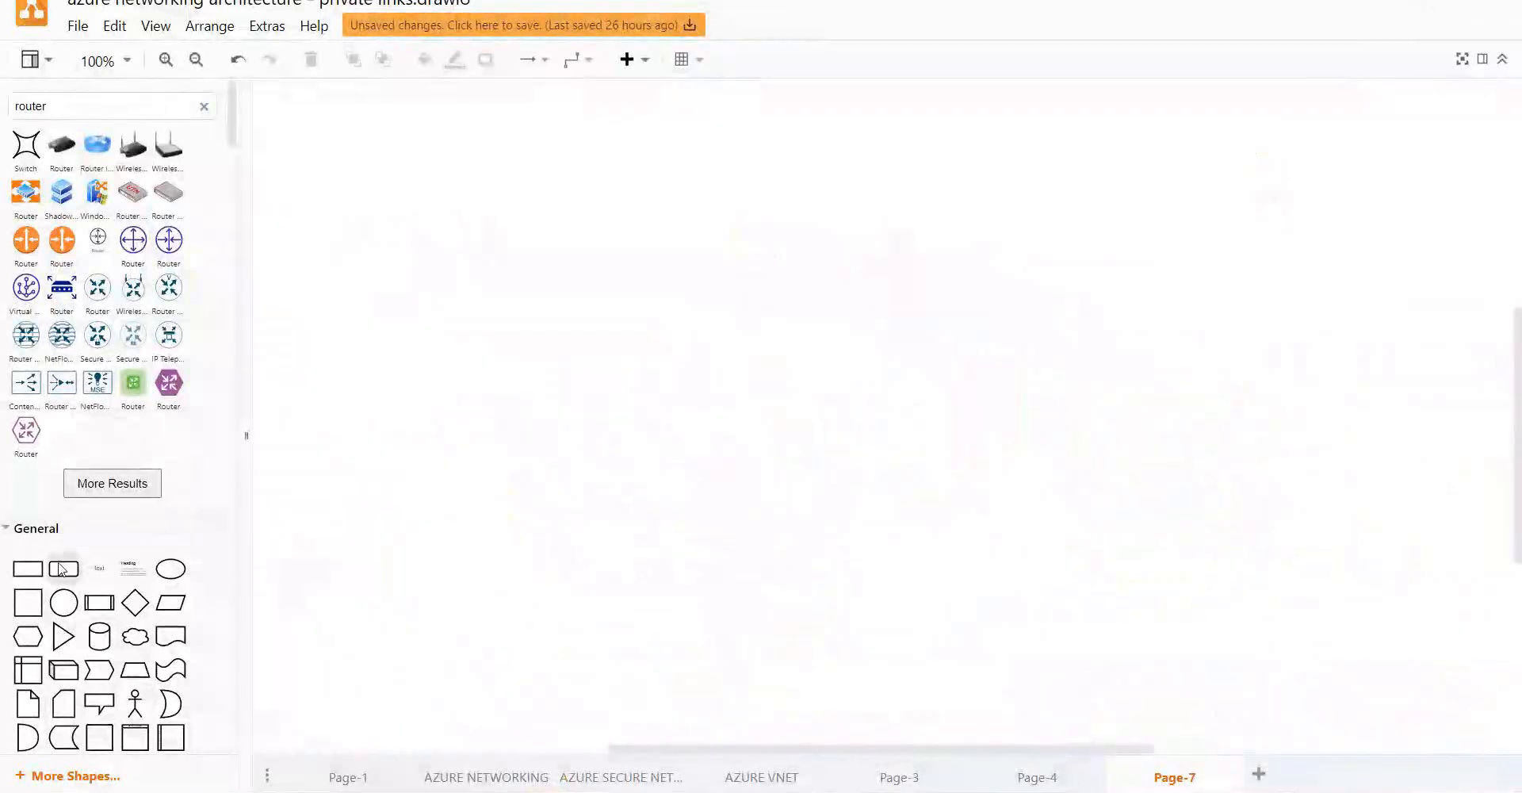
Step: Add a rounded rectangle on the left side of the canvas and enlarge it into a region container
click(64, 569)
drag(859, 384, 404, 348)
drag(491, 396, 785, 591)
Step: Add a text label reading "AZURE REGION" just above the upper-left corner of the rounded rectangle
drag(125, 569, 437, 483)
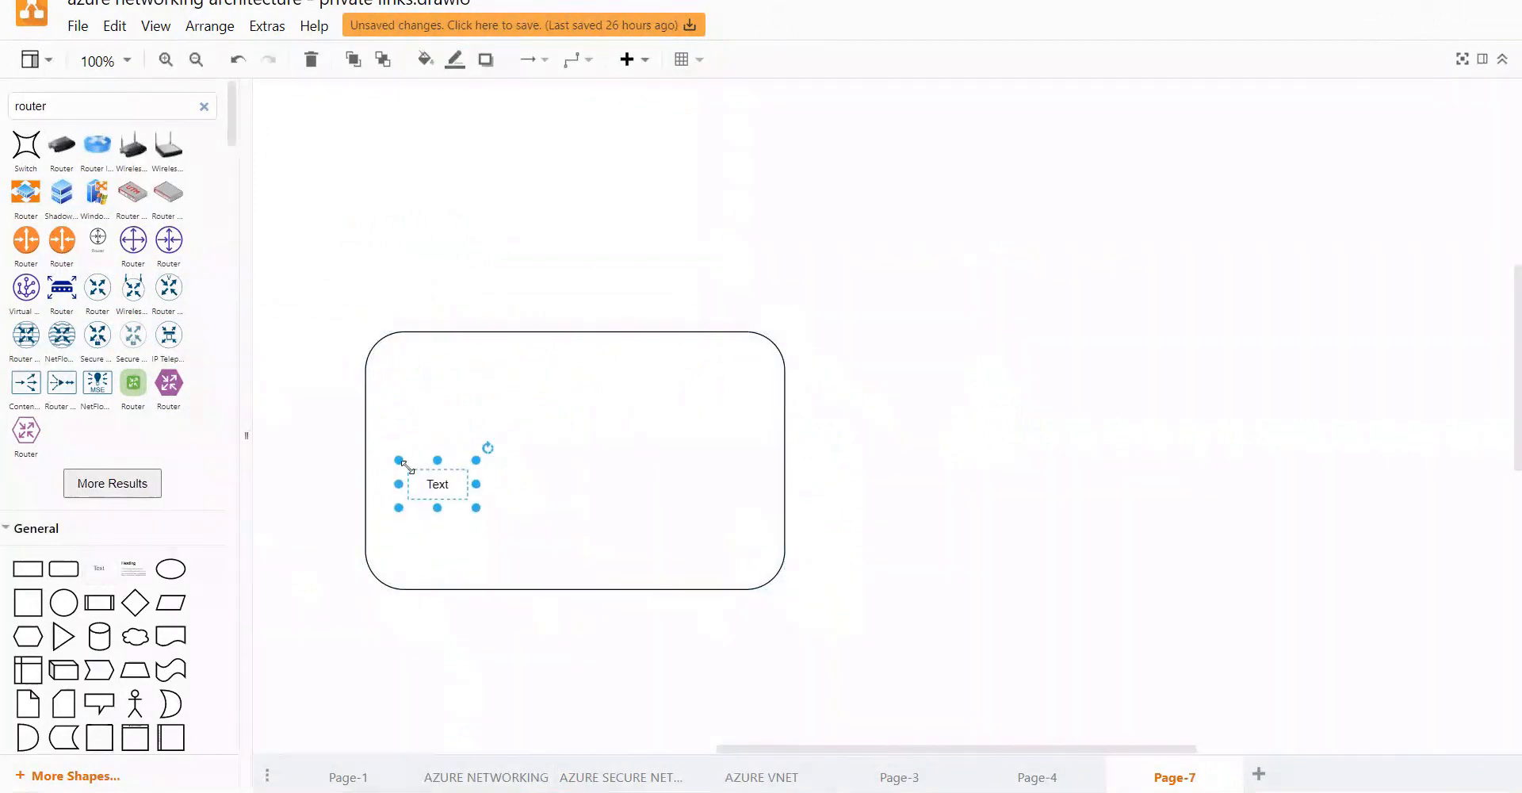
double_click(436, 481)
text(AZURE REGION)
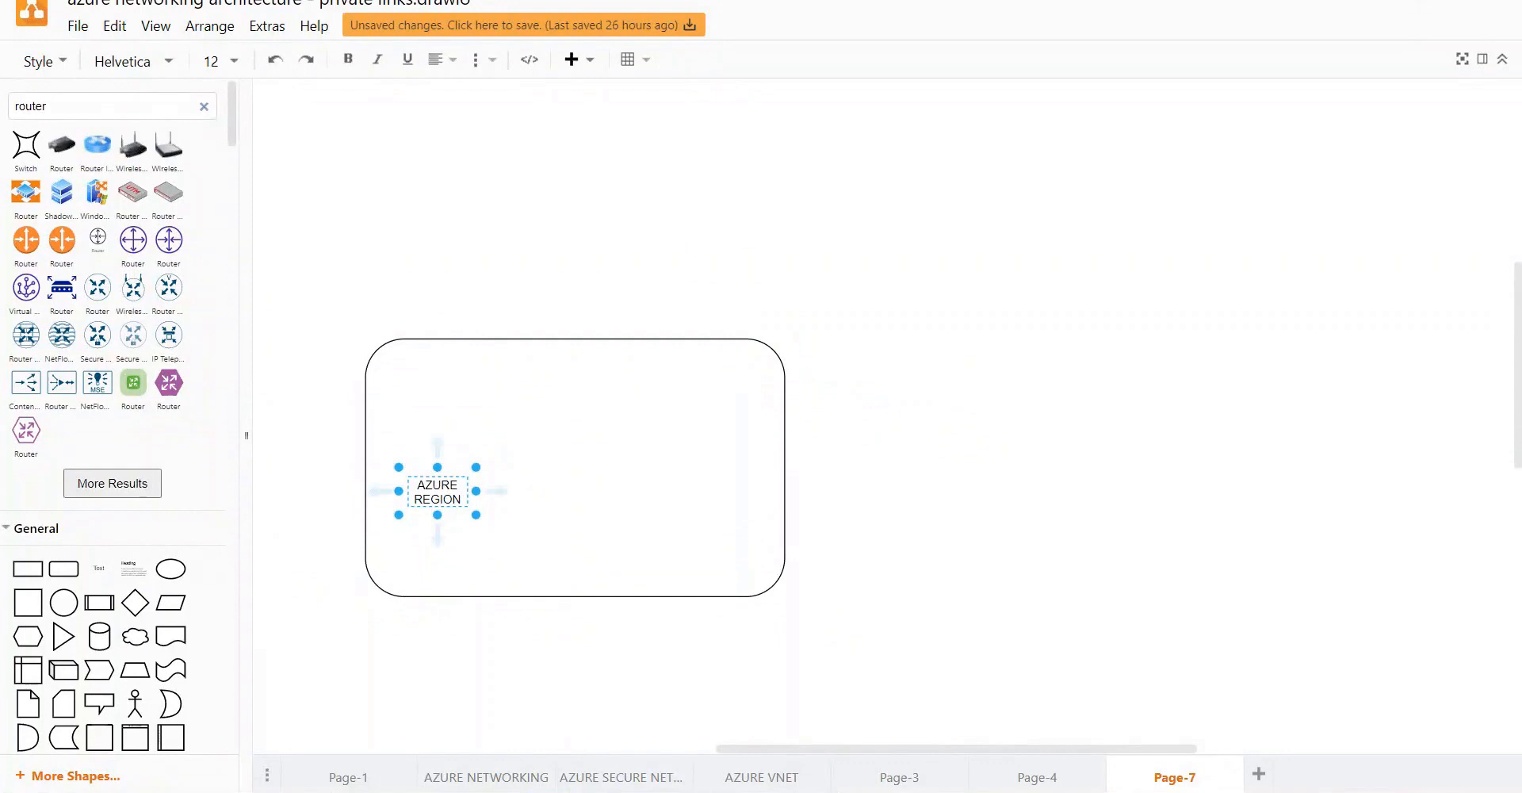
click(459, 489)
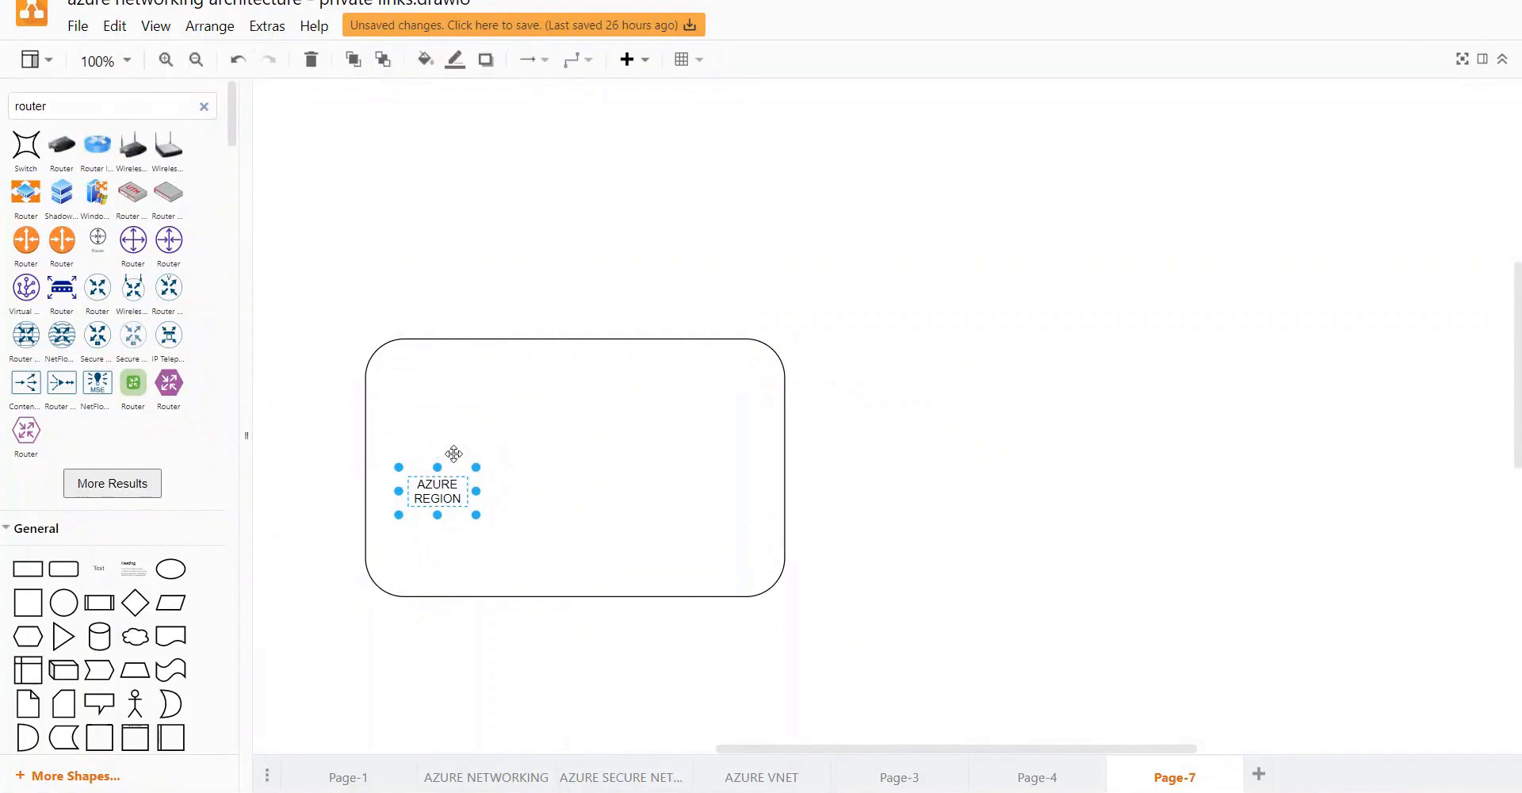
drag(459, 490, 434, 294)
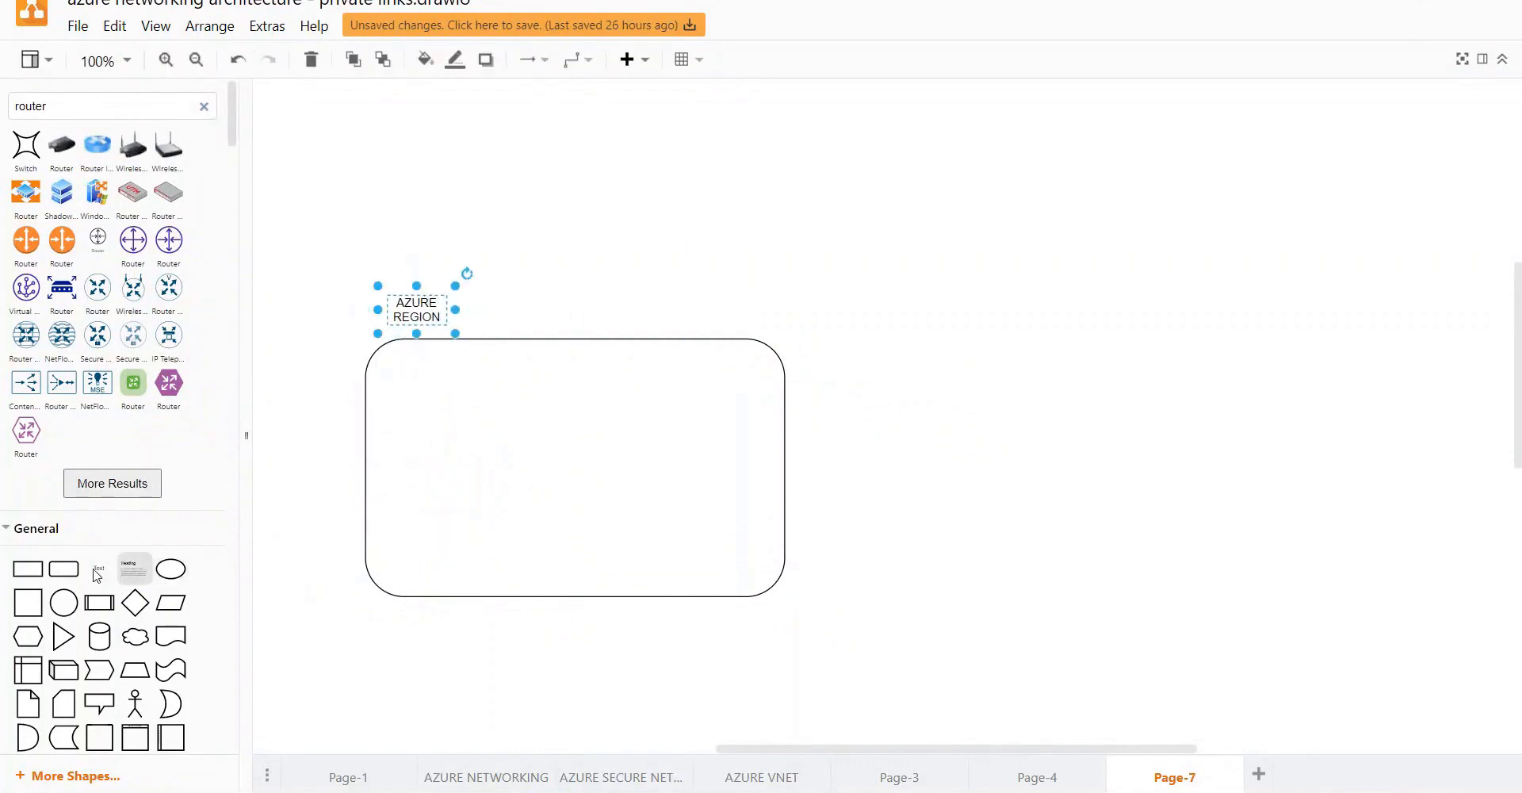
Step: Add a second, similarly sized rounded rectangle to the right and place a copy of the AZURE REGION label above it
click(63, 569)
drag(890, 411, 1454, 587)
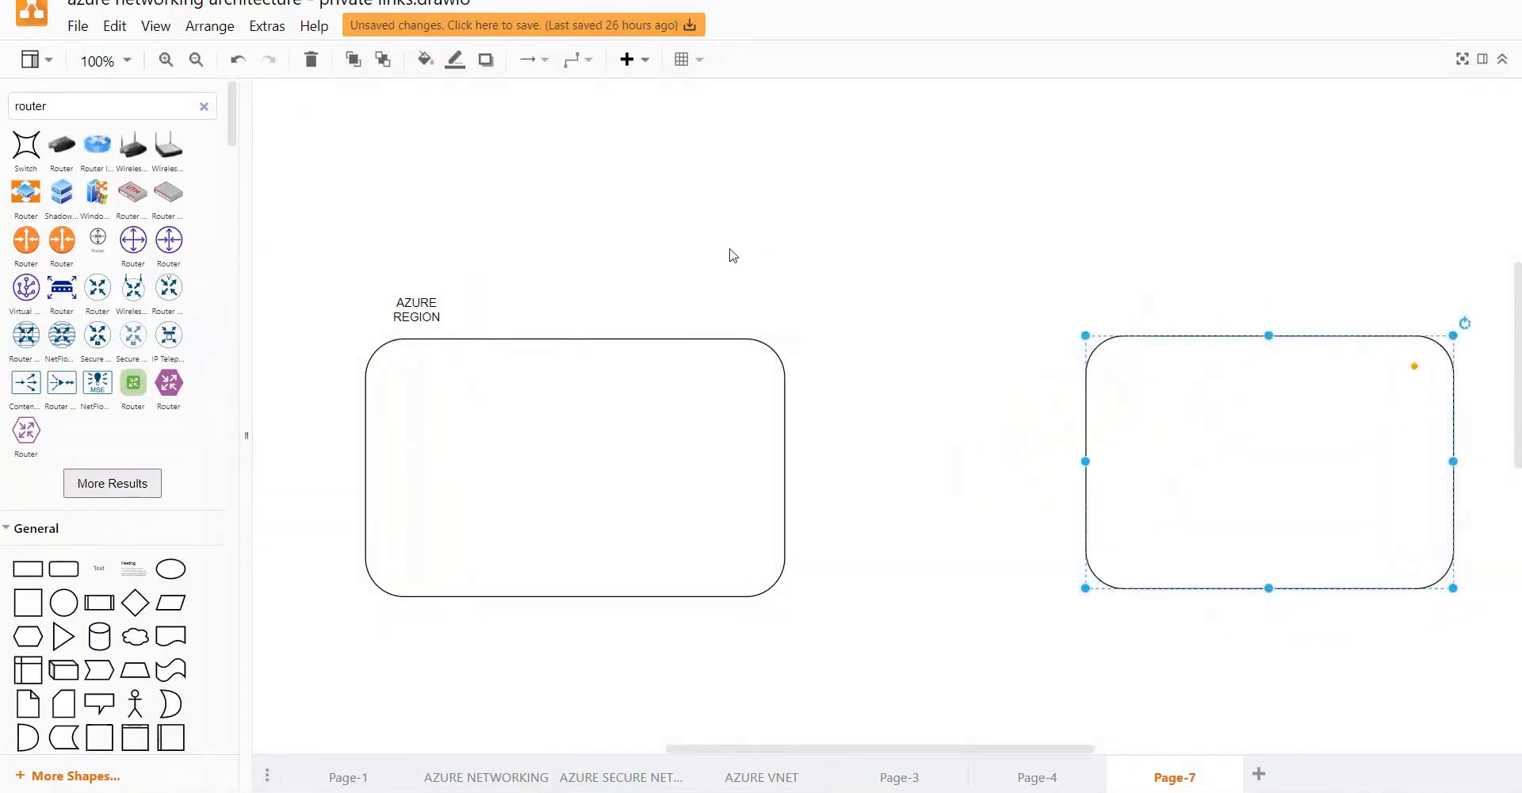
click(429, 298)
key(ctrl+c)
key(ctrl+v)
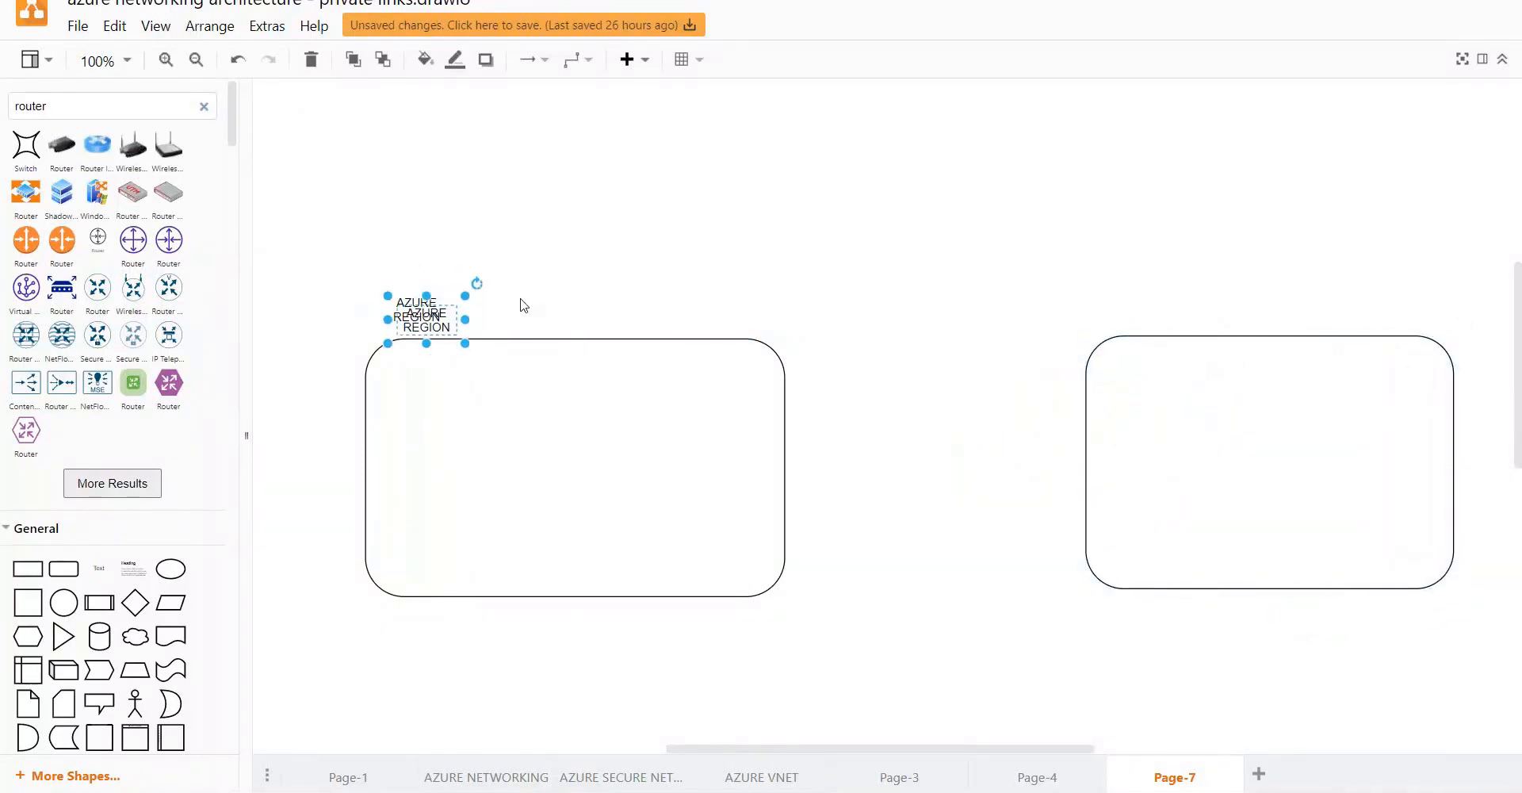
drag(446, 302, 1163, 290)
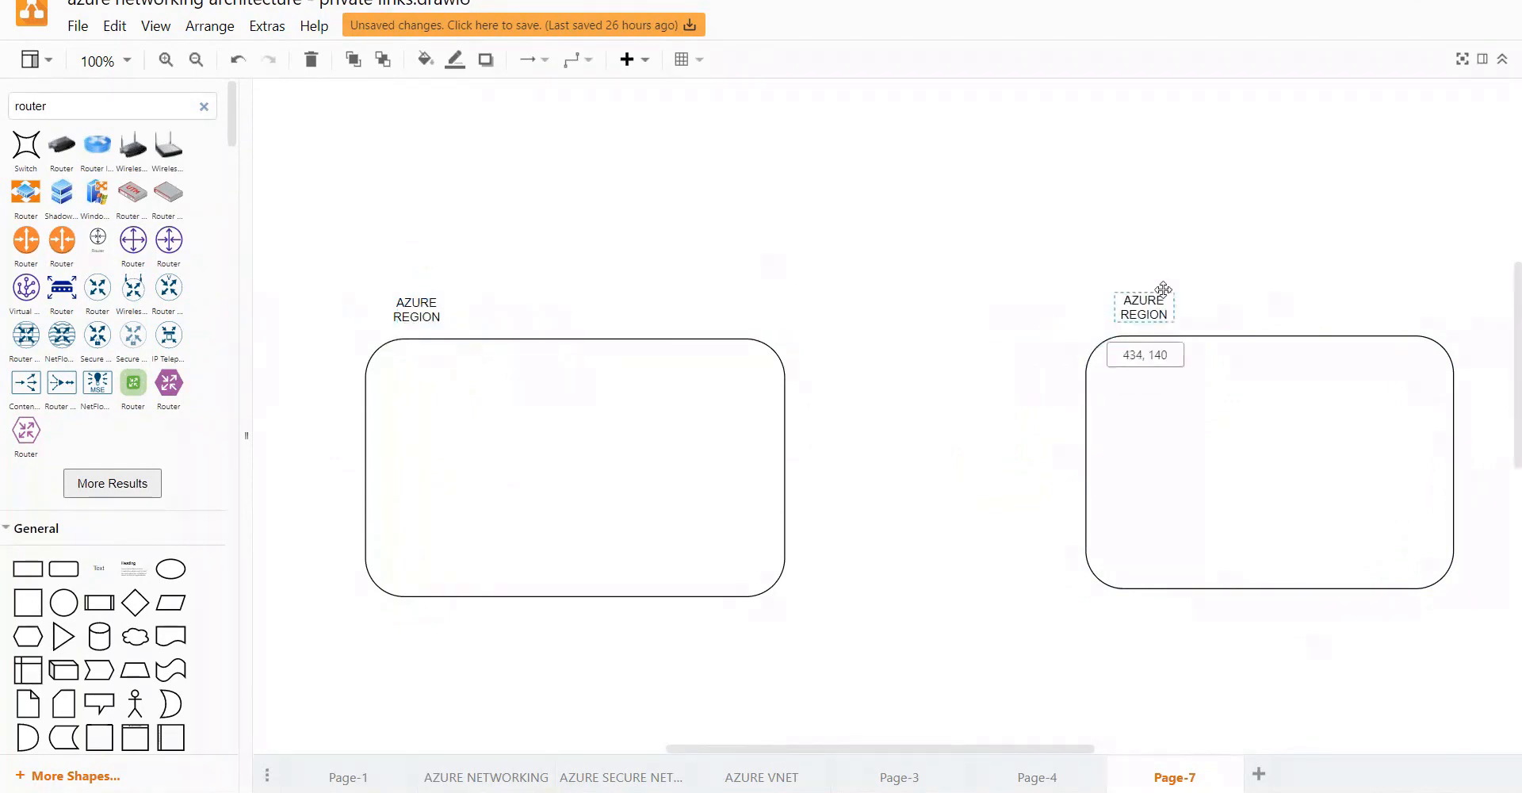
Step: Change the copied label above the right-hand rectangle to "AWS REGION", with the two words on separate lines
double_click(1144, 301)
click(1144, 300)
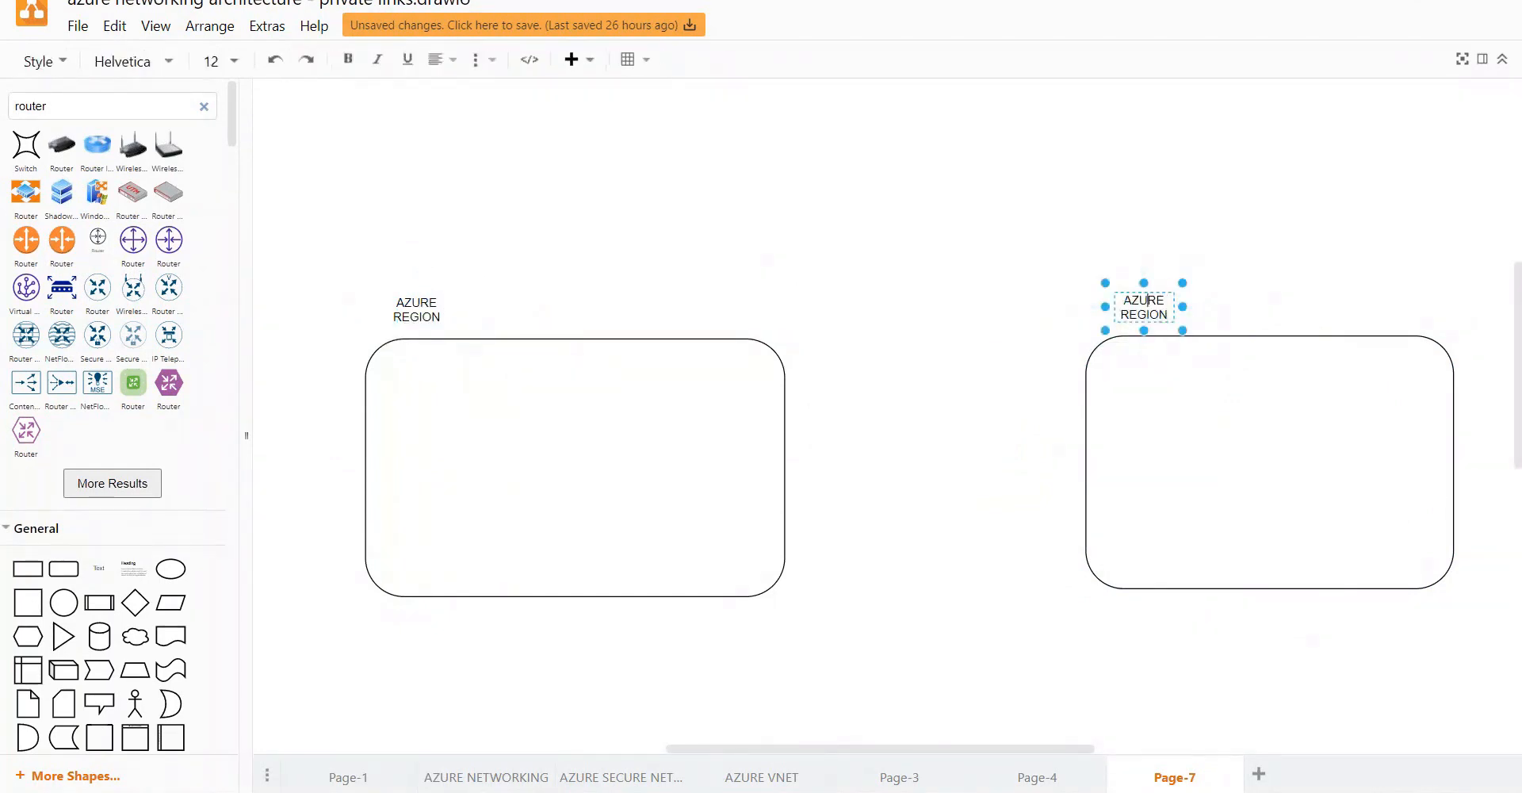
double_click(1144, 299)
text(AWS)
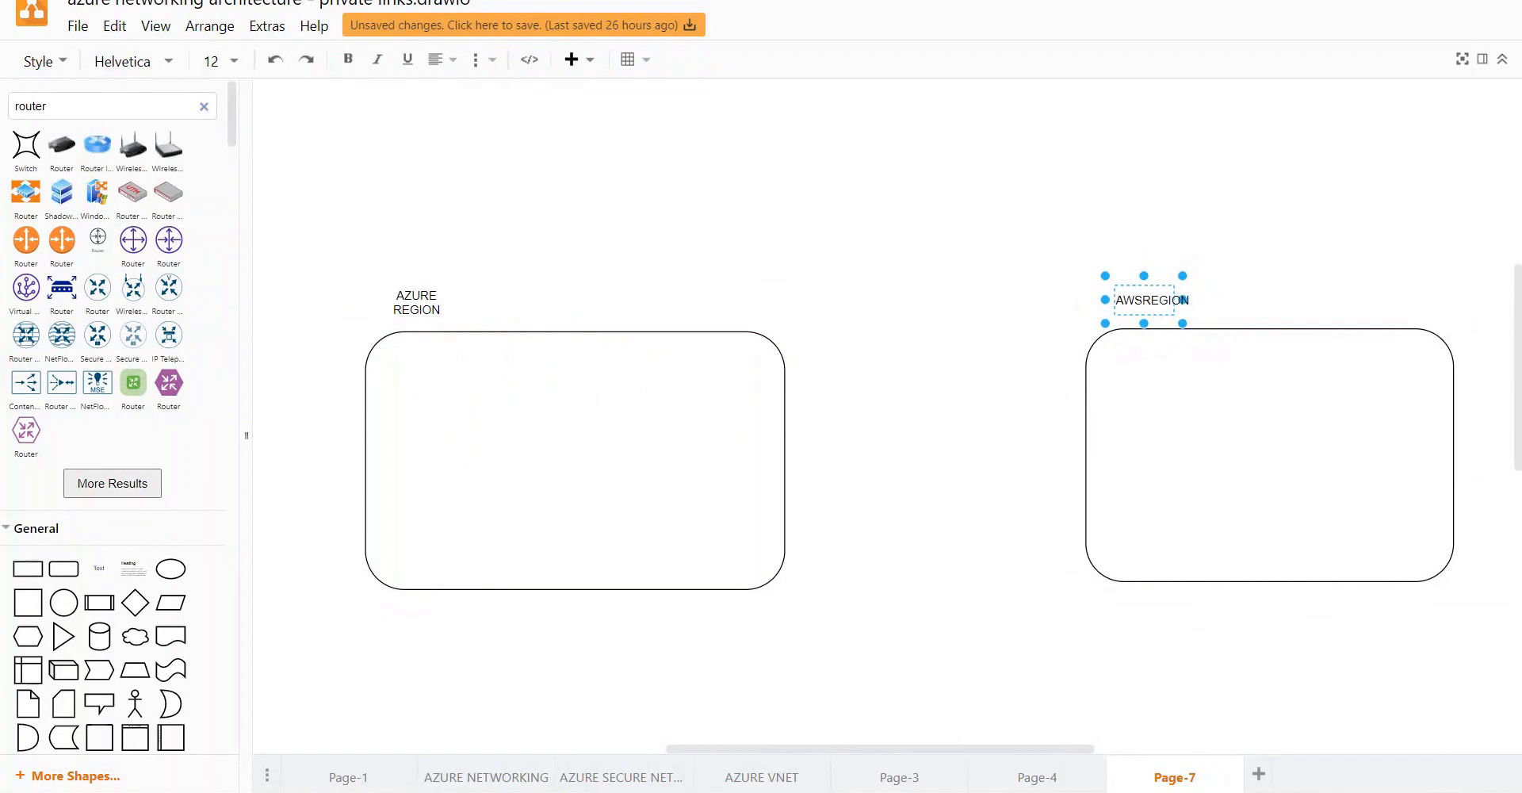
key(Return)
click(935, 232)
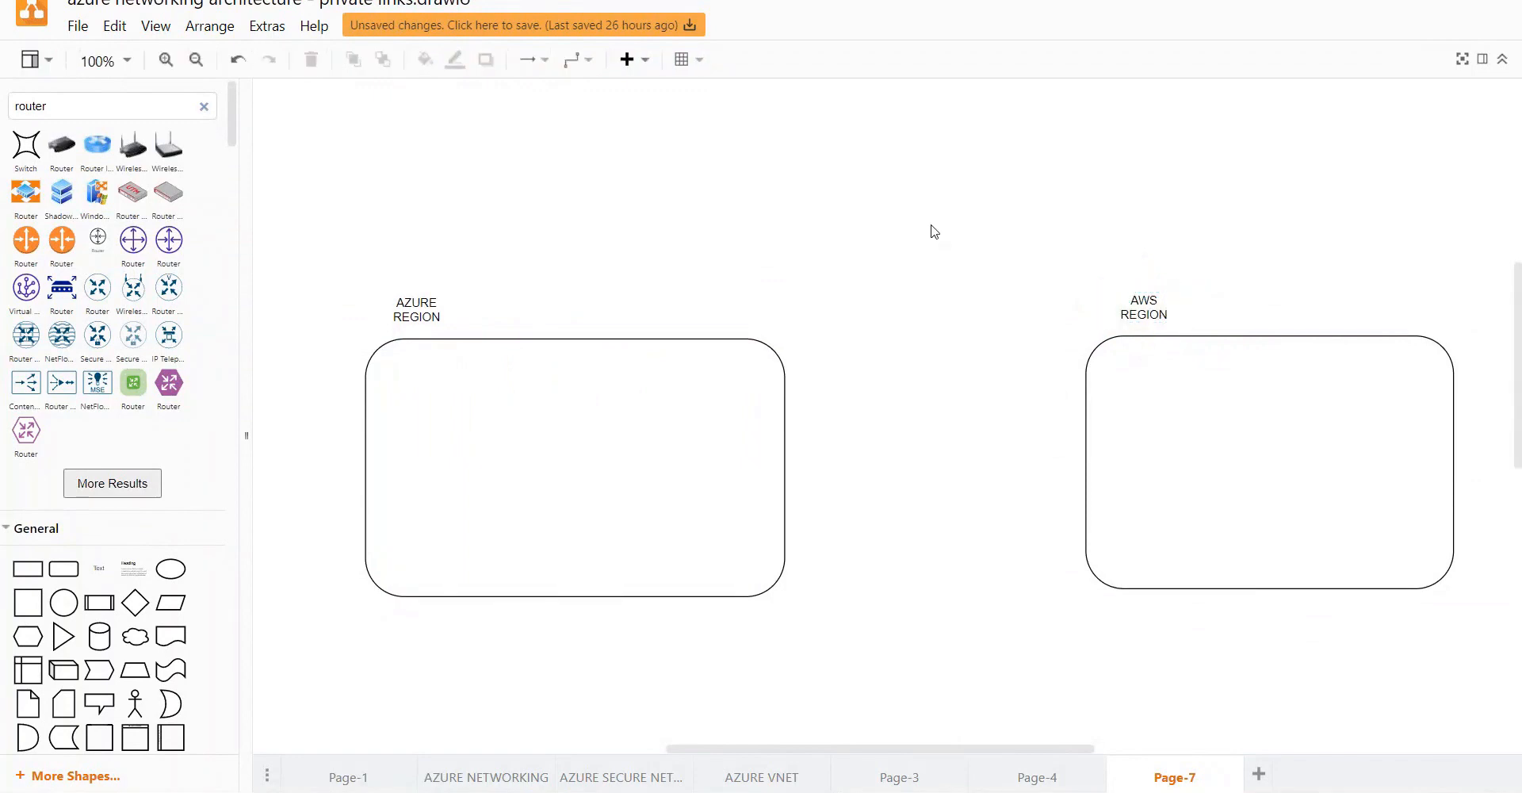
Step: Narrow the Azure region rectangle from its right edge so its width is close to the AWS one
click(775, 432)
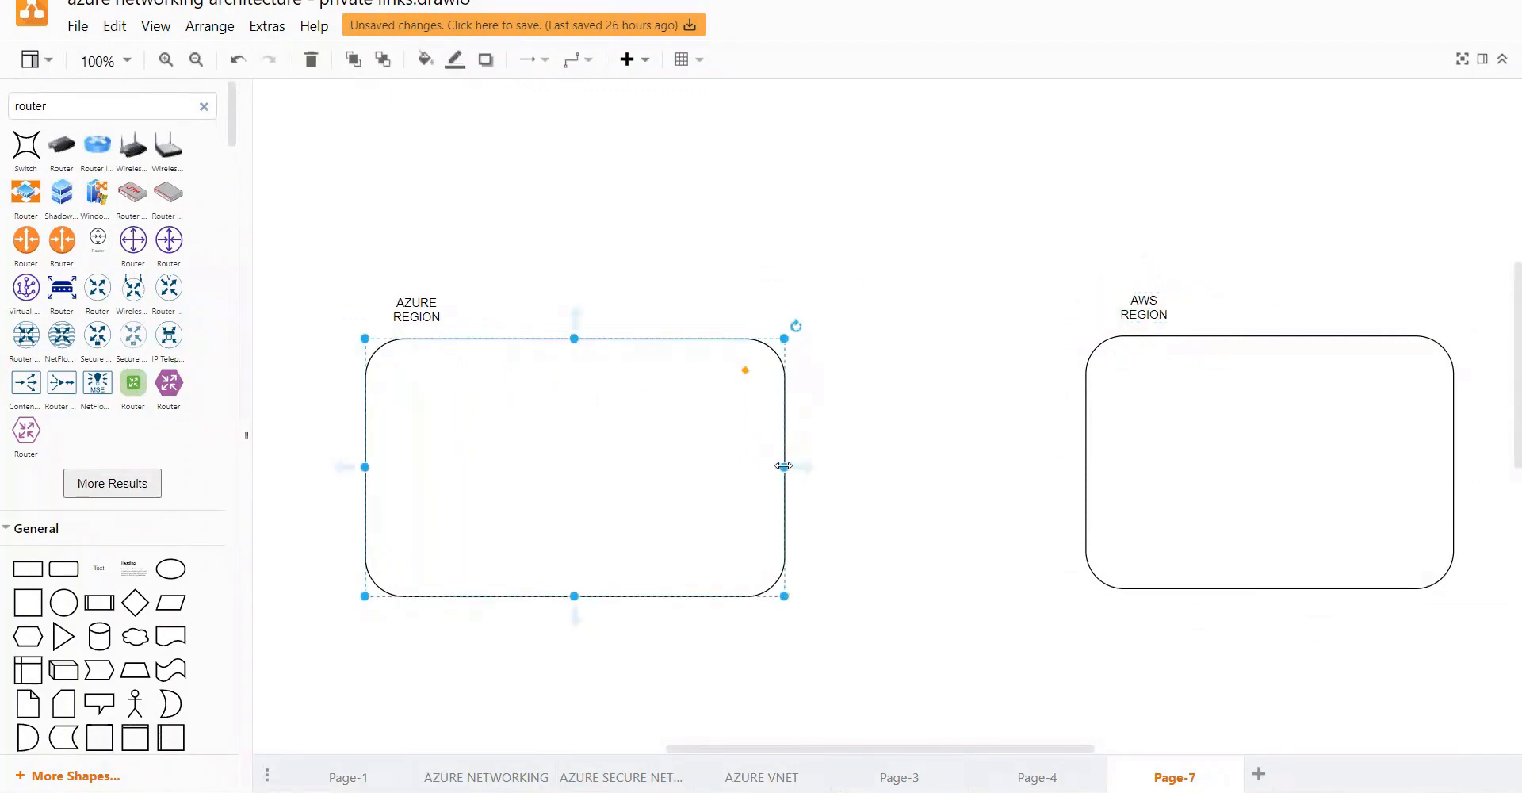
drag(785, 467, 737, 468)
click(894, 533)
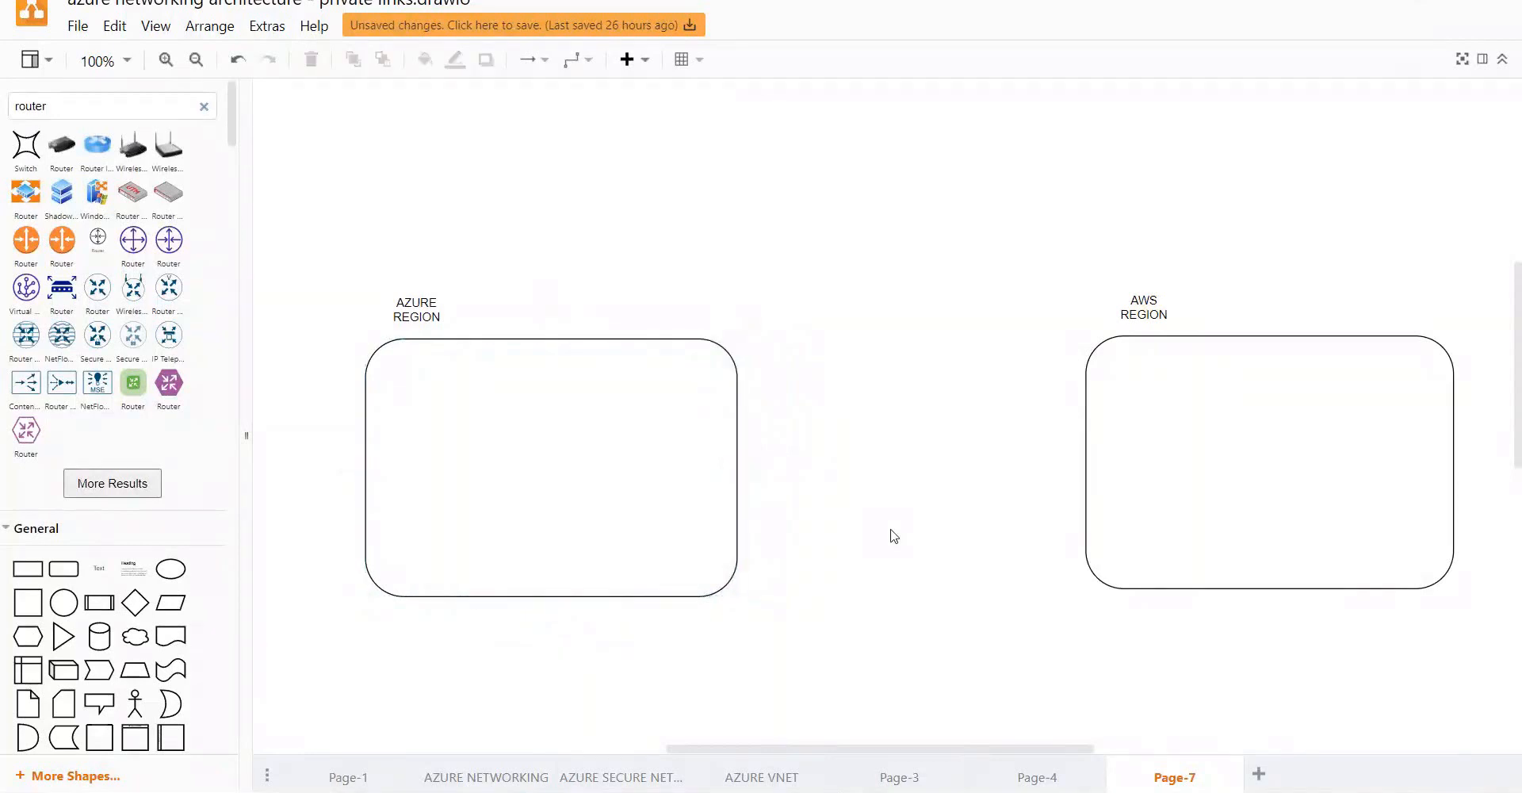
Step: Search the shape library for "gateway", place the blue virtual network gateway on the Azure rectangle's right edge and label it "VNG"
double_click(30, 105)
text(Vir)
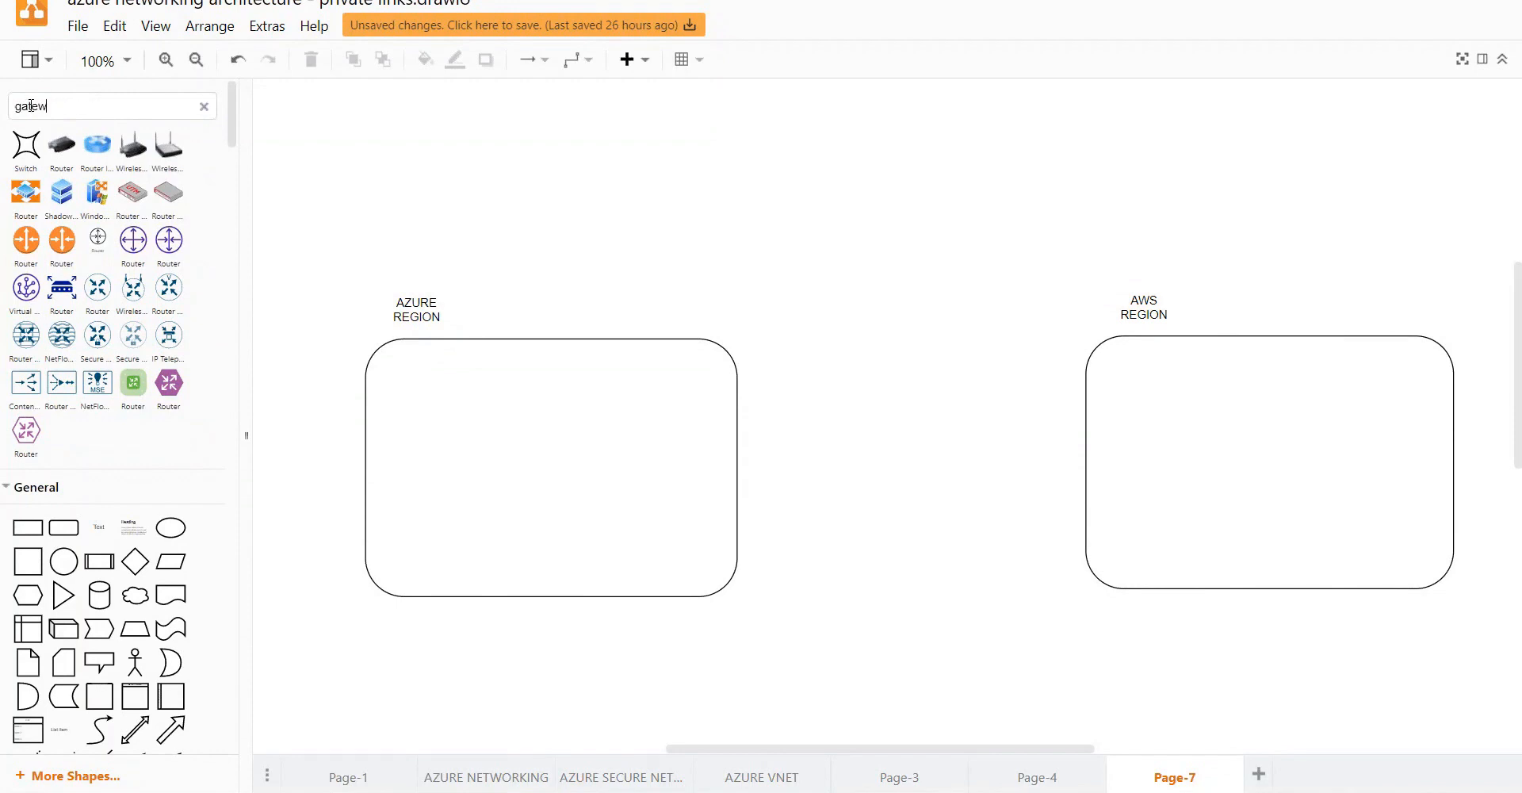
key(Return)
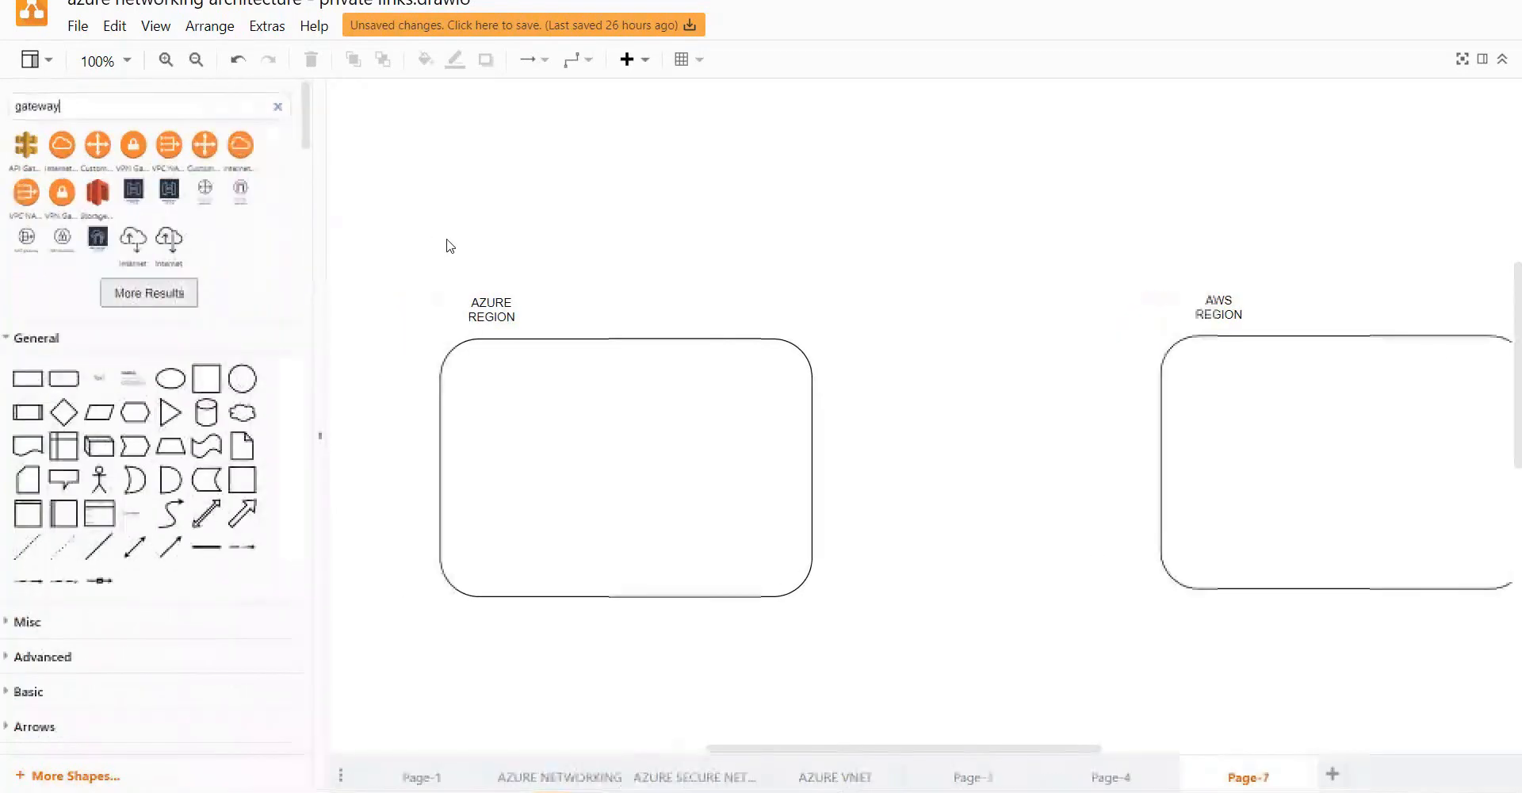
click(229, 245)
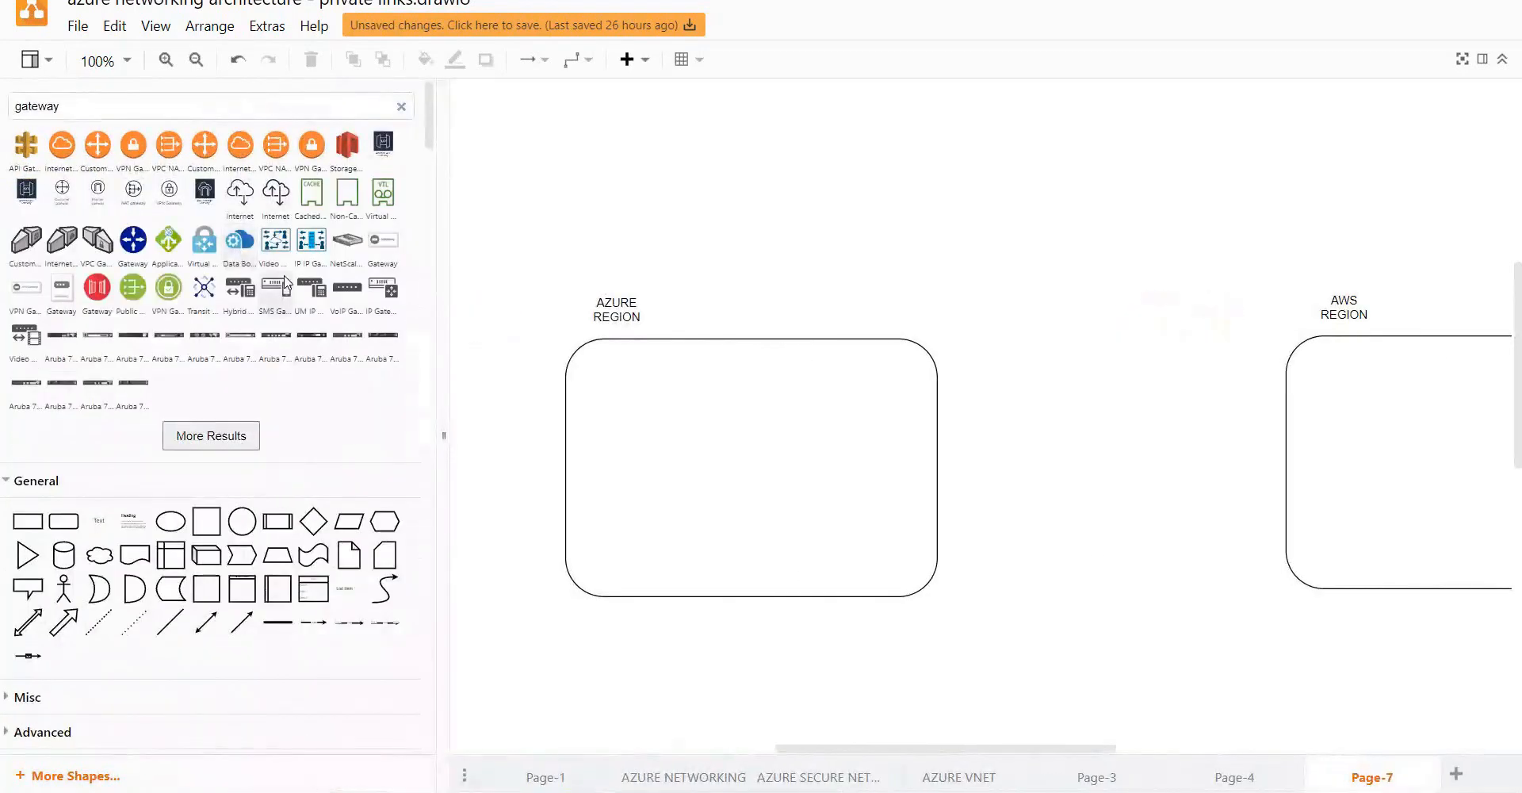
drag(204, 241, 936, 413)
double_click(946, 432)
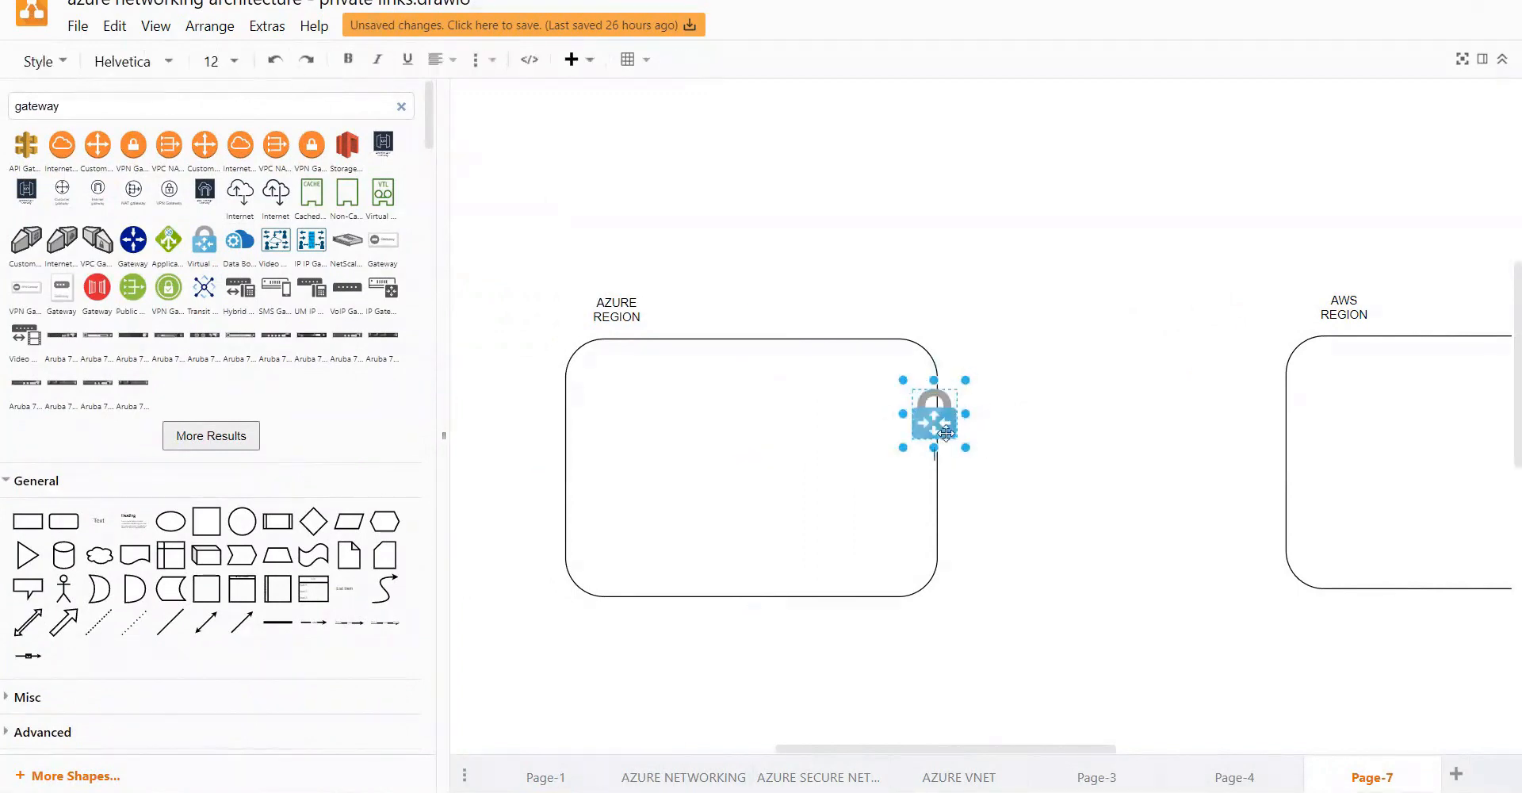
text(VNG)
click(1055, 531)
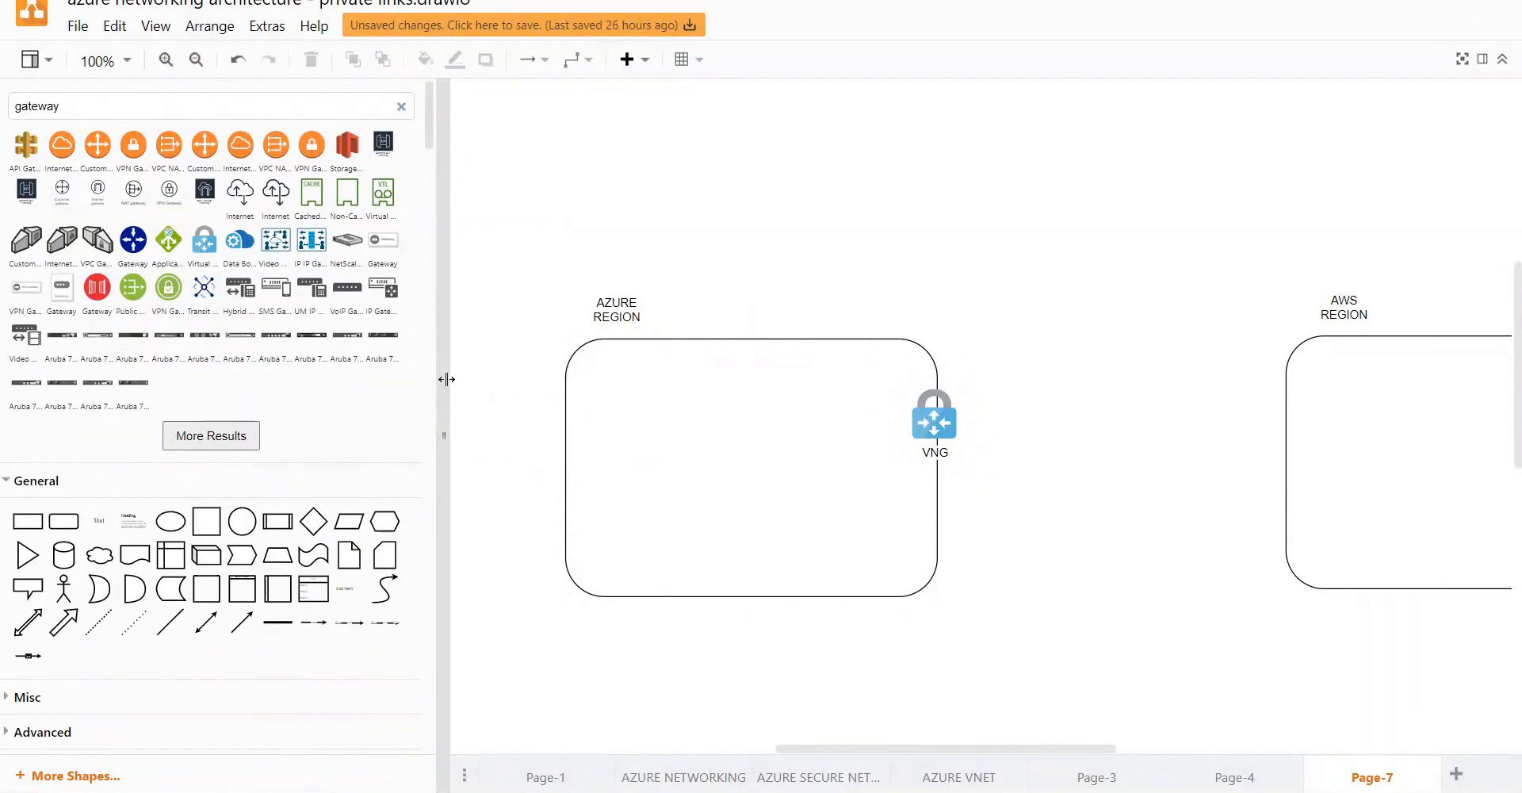
drag(447, 378, 267, 381)
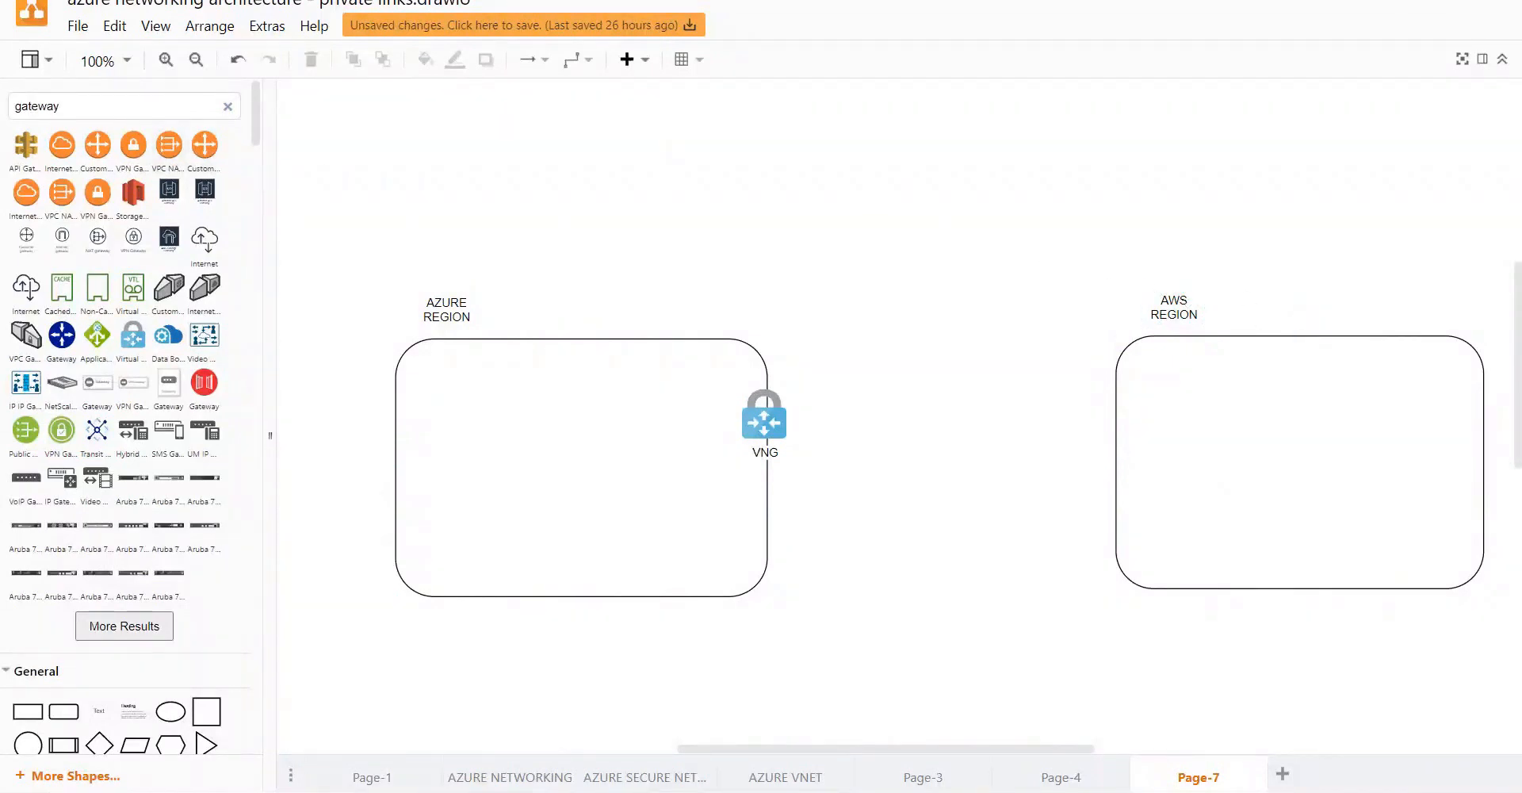
Step: Place the orange VPN Gateway shape on the AWS rectangle's left edge, label it "VPN Gateway" and shrink it slightly
mouse_move(138, 153)
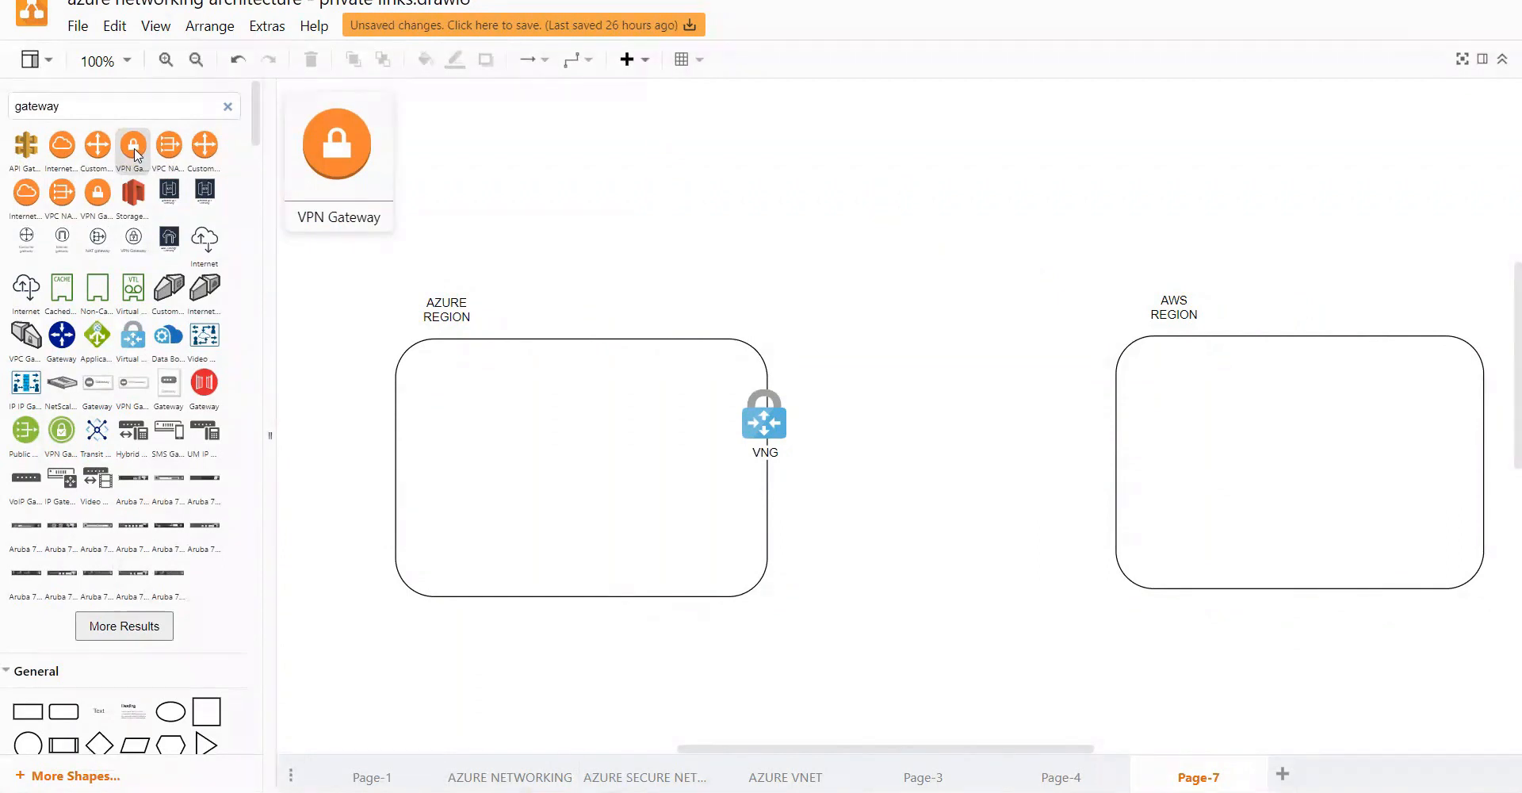
mouse_move(62, 204)
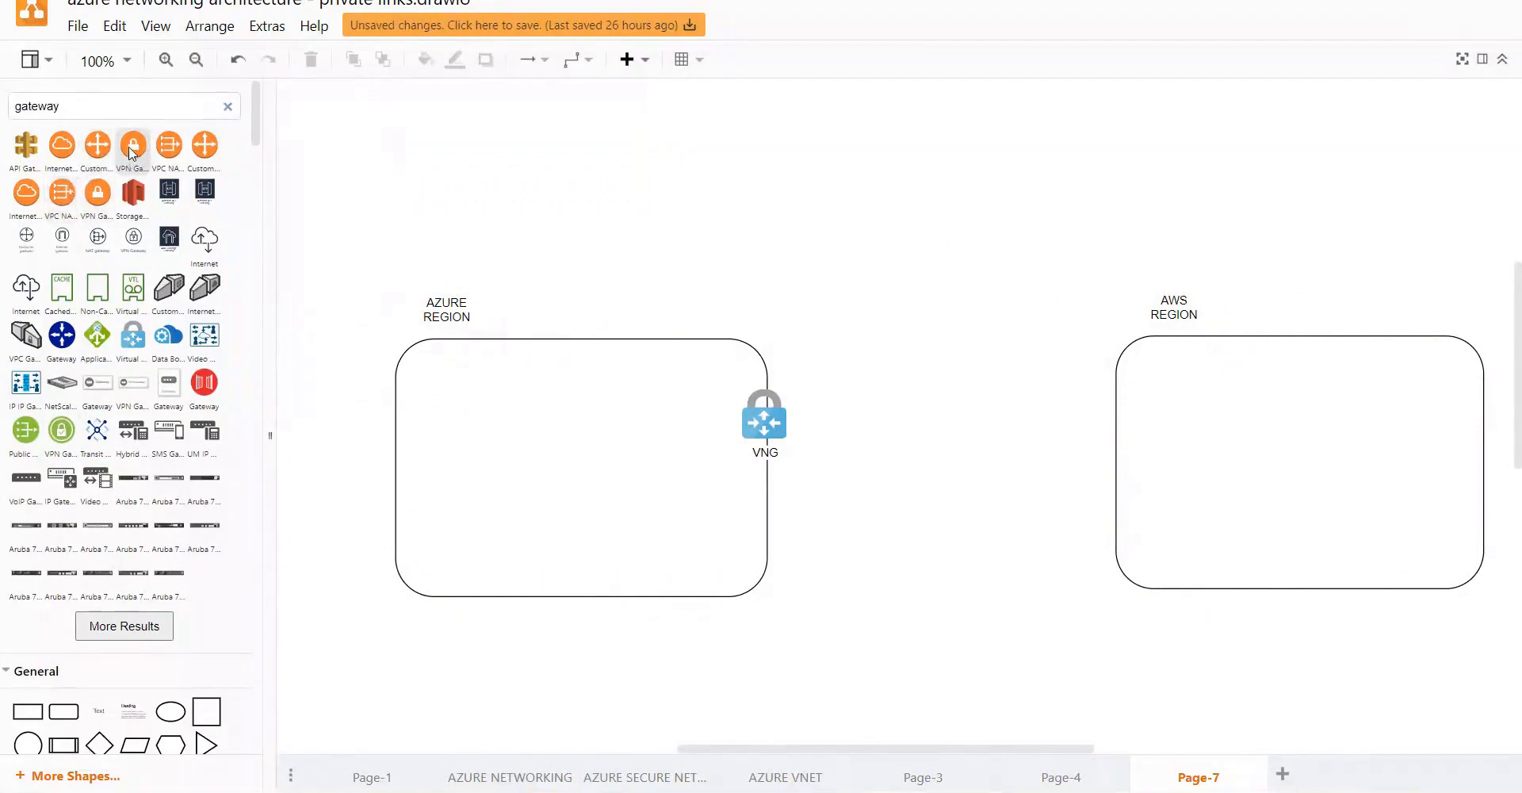
drag(135, 151, 1083, 394)
double_click(1106, 413)
text(VPN Gateway)
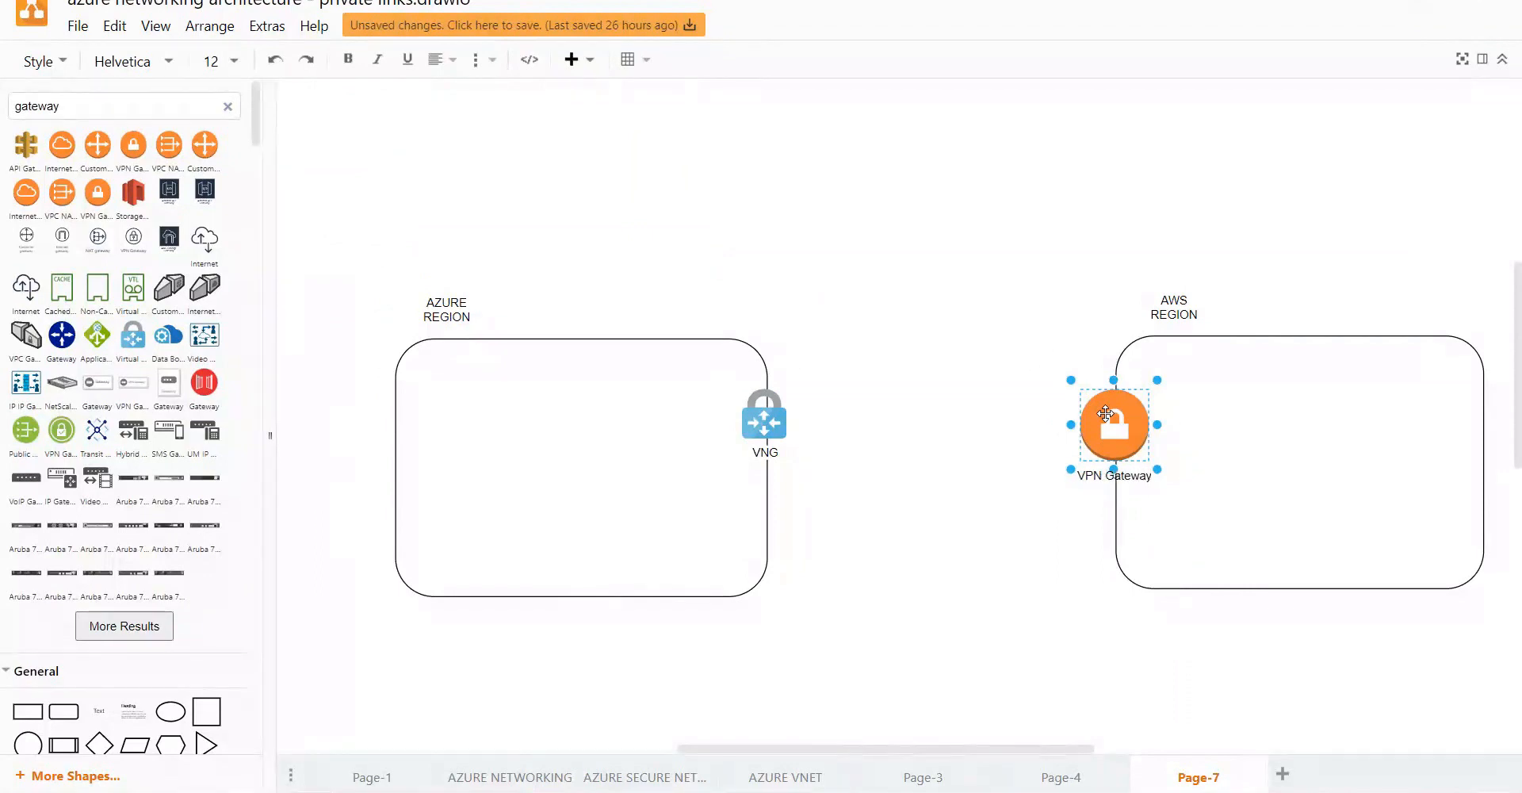
click(1141, 423)
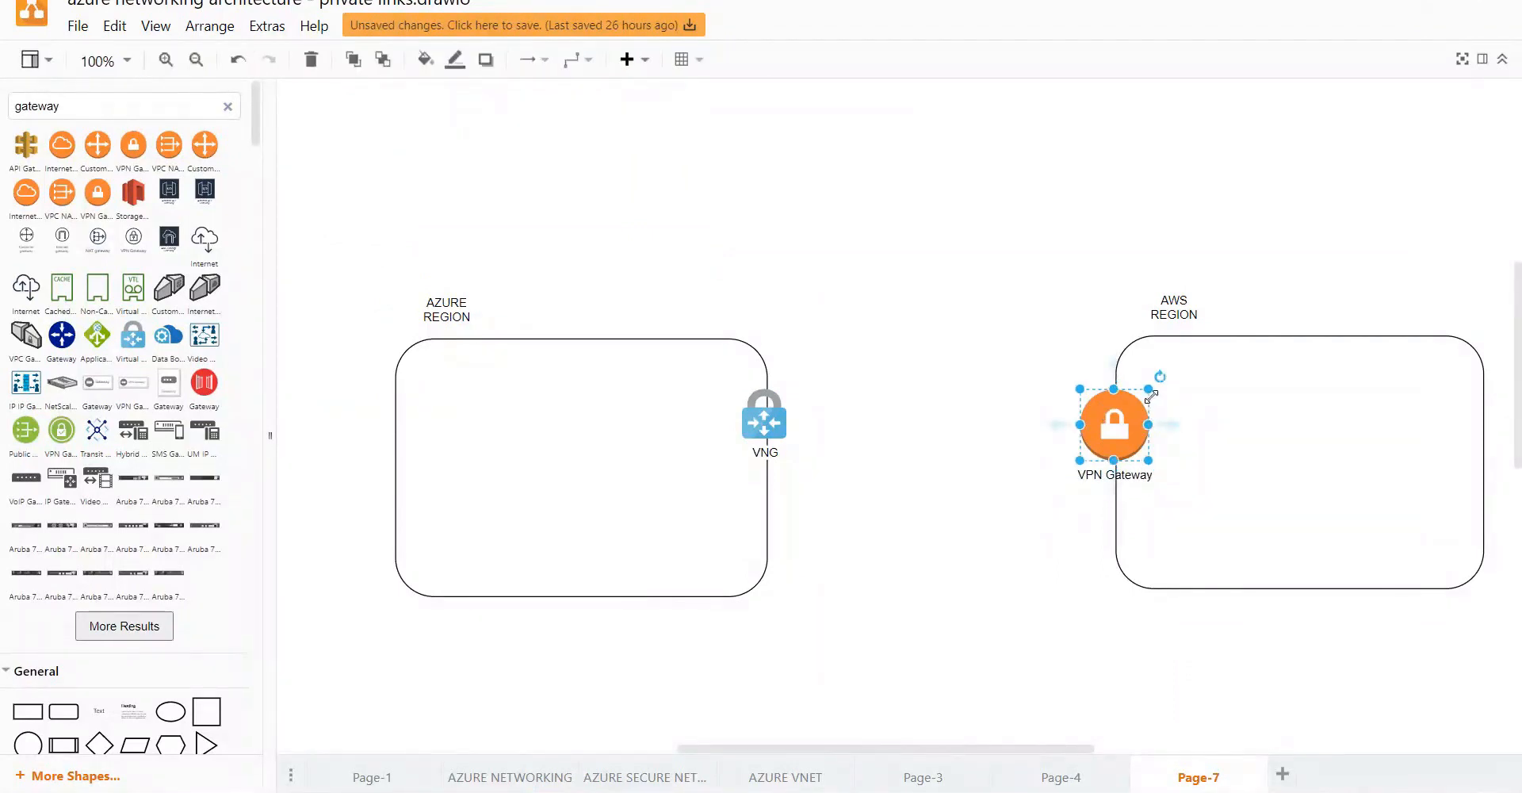
drag(1151, 392, 1118, 416)
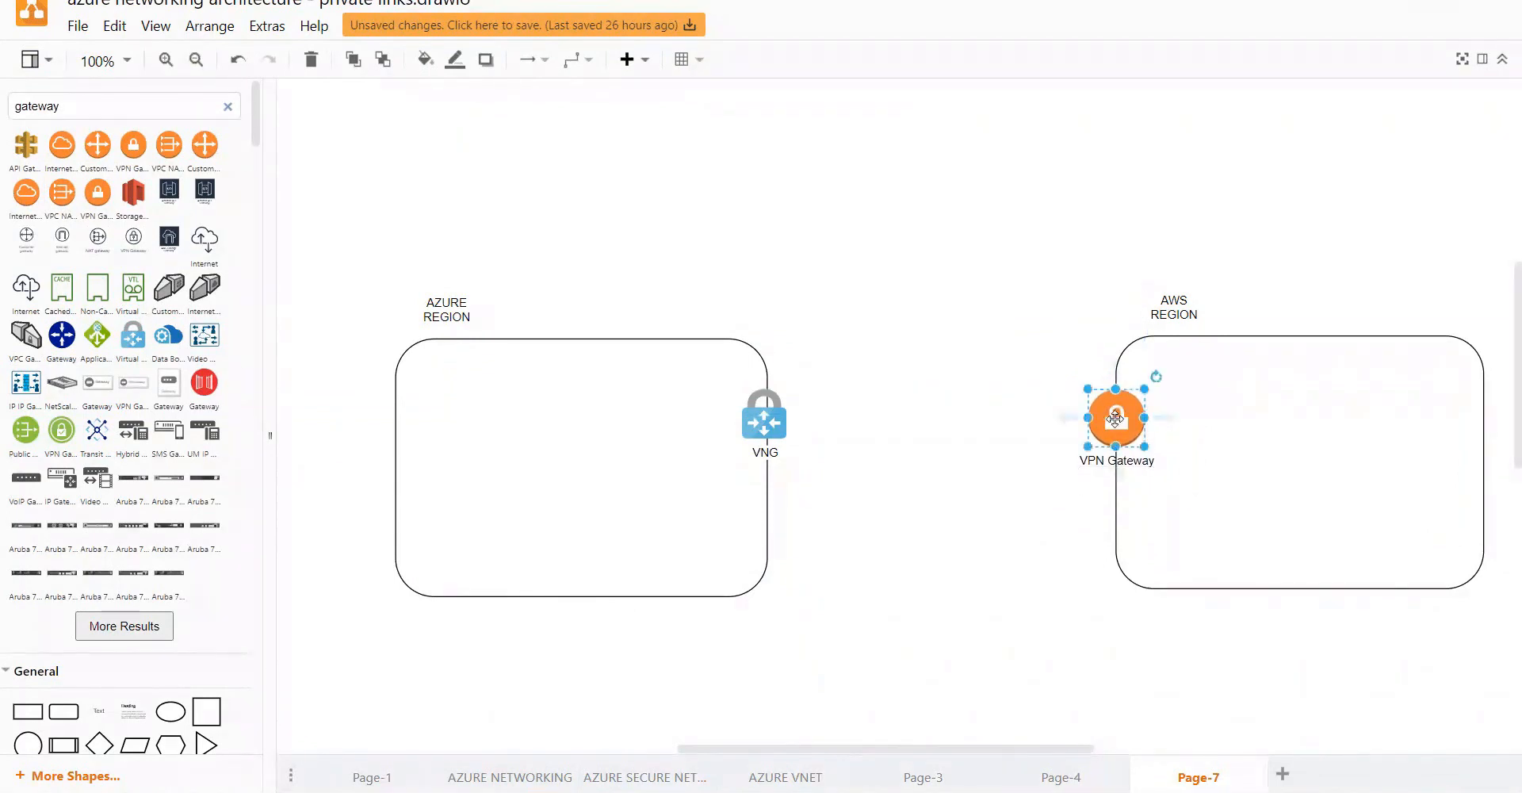
click(972, 530)
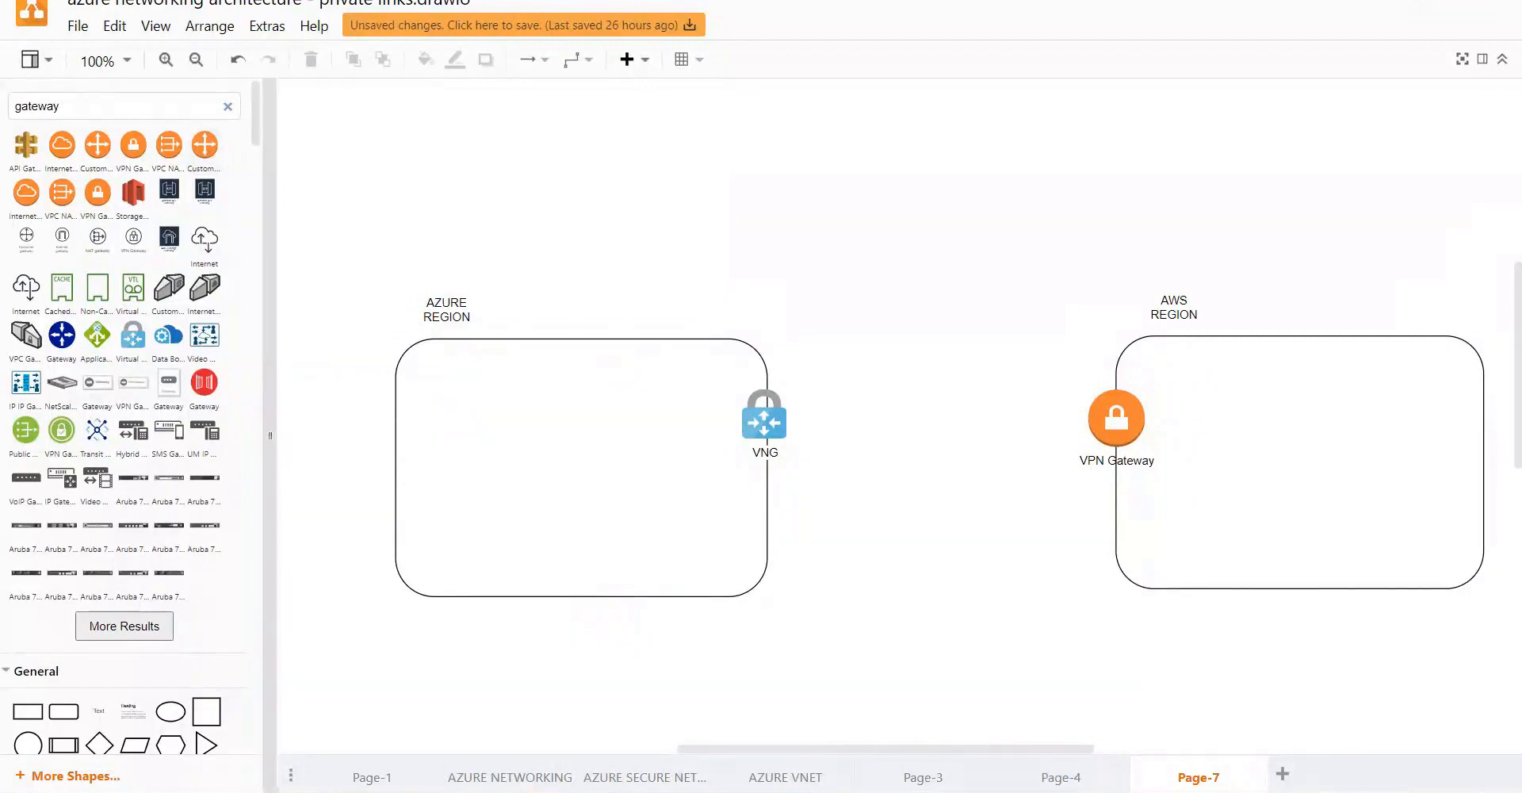
Step: Search the shapes for "Local" and place a Local Network Gateways icon below the VPN gateway, labelled "Local network Gateway"
mouse_move(84, 278)
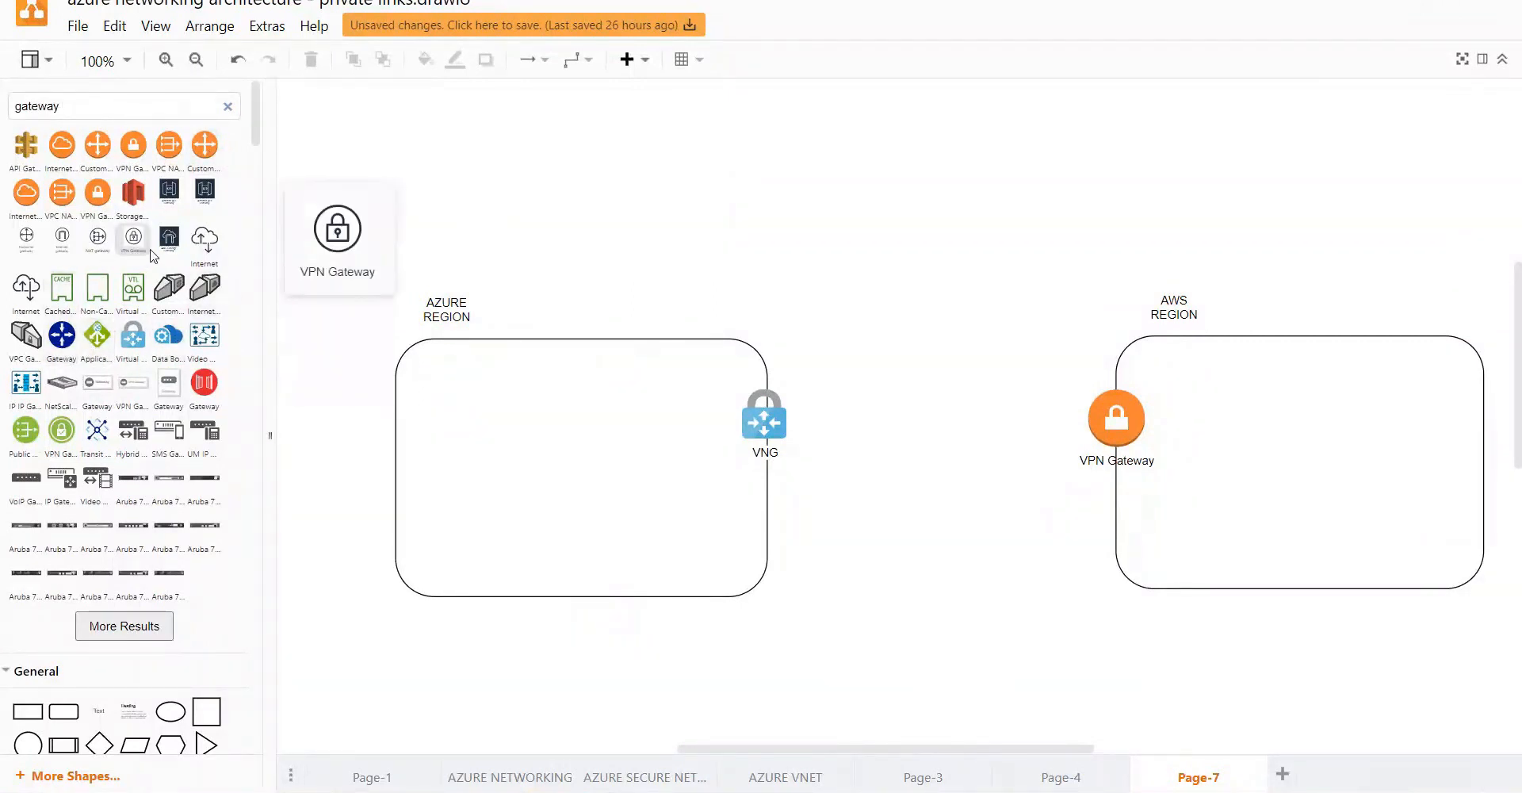
drag(265, 200, 347, 200)
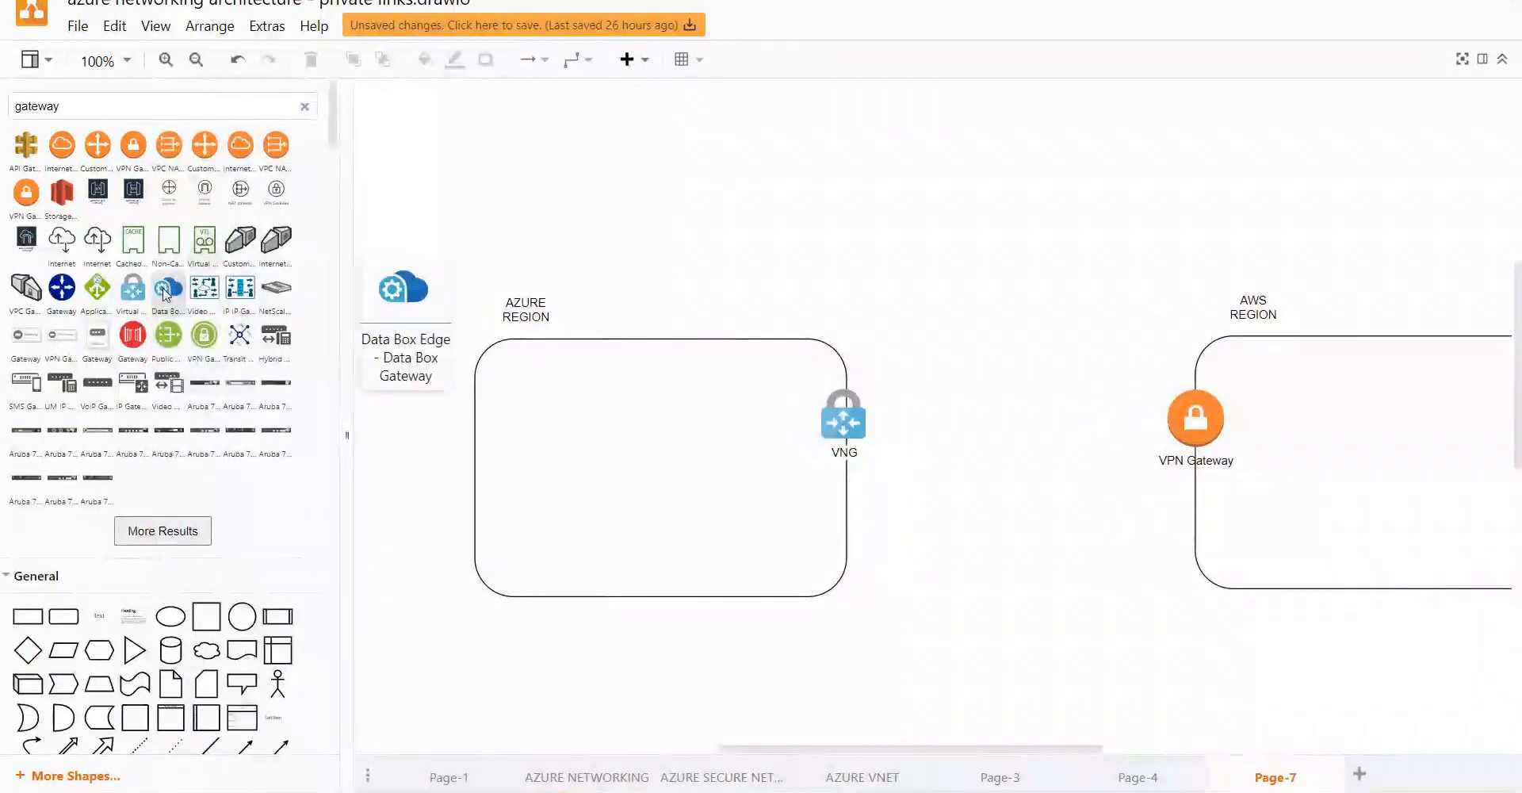
mouse_move(133, 147)
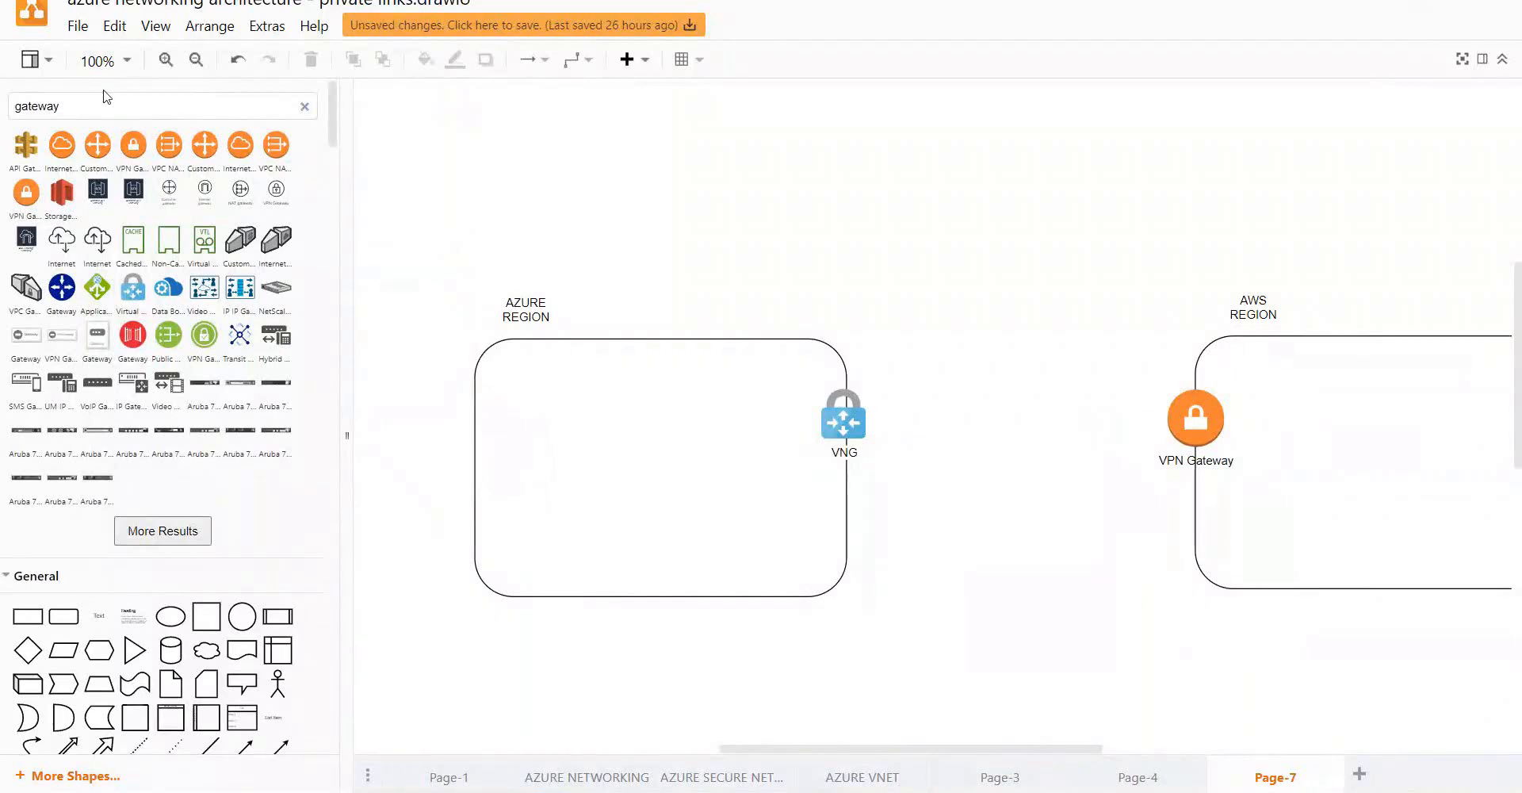
drag(89, 101, 8, 102)
text(Local)
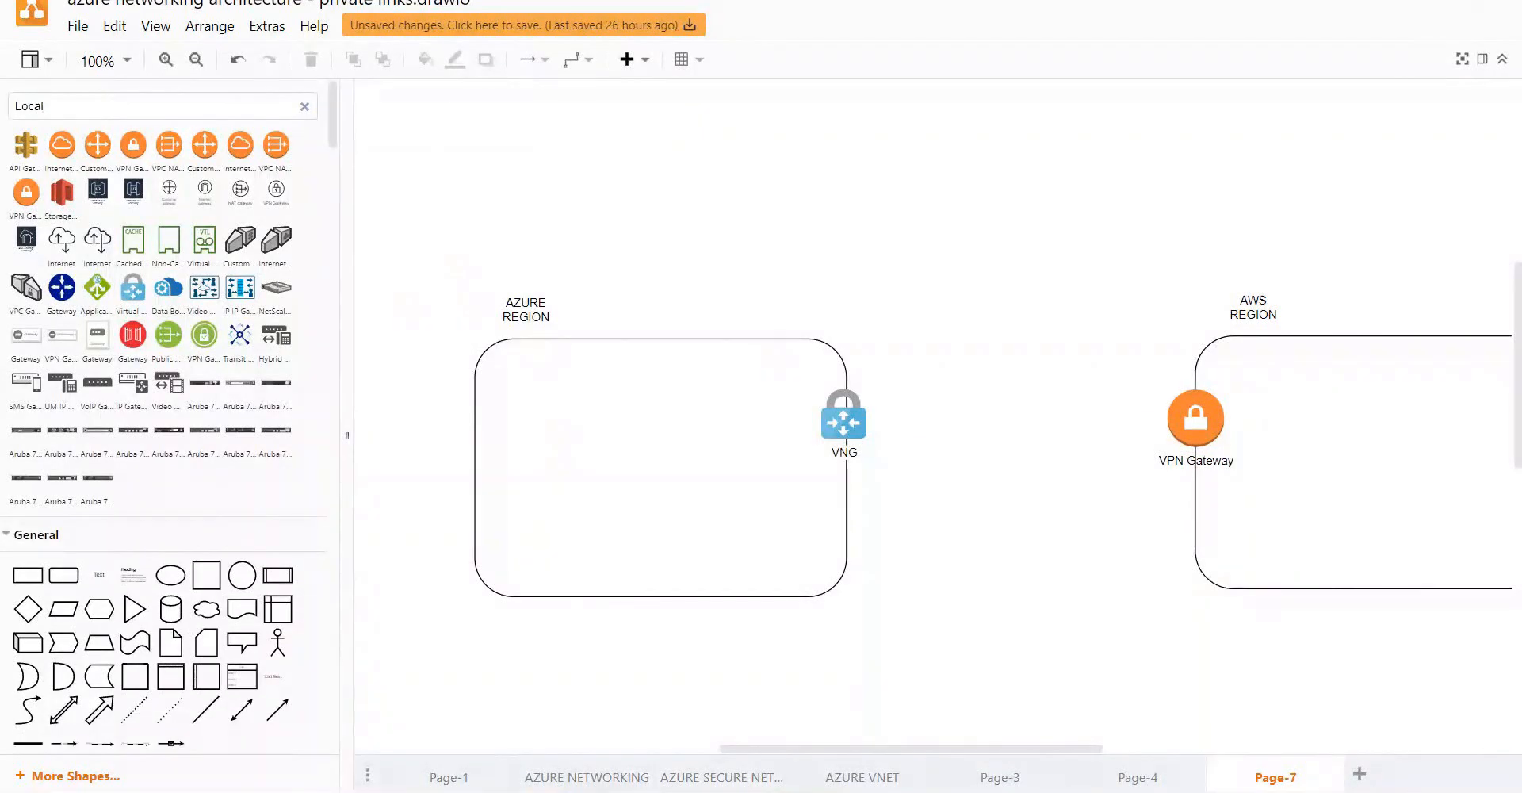
key(Return)
mouse_move(109, 155)
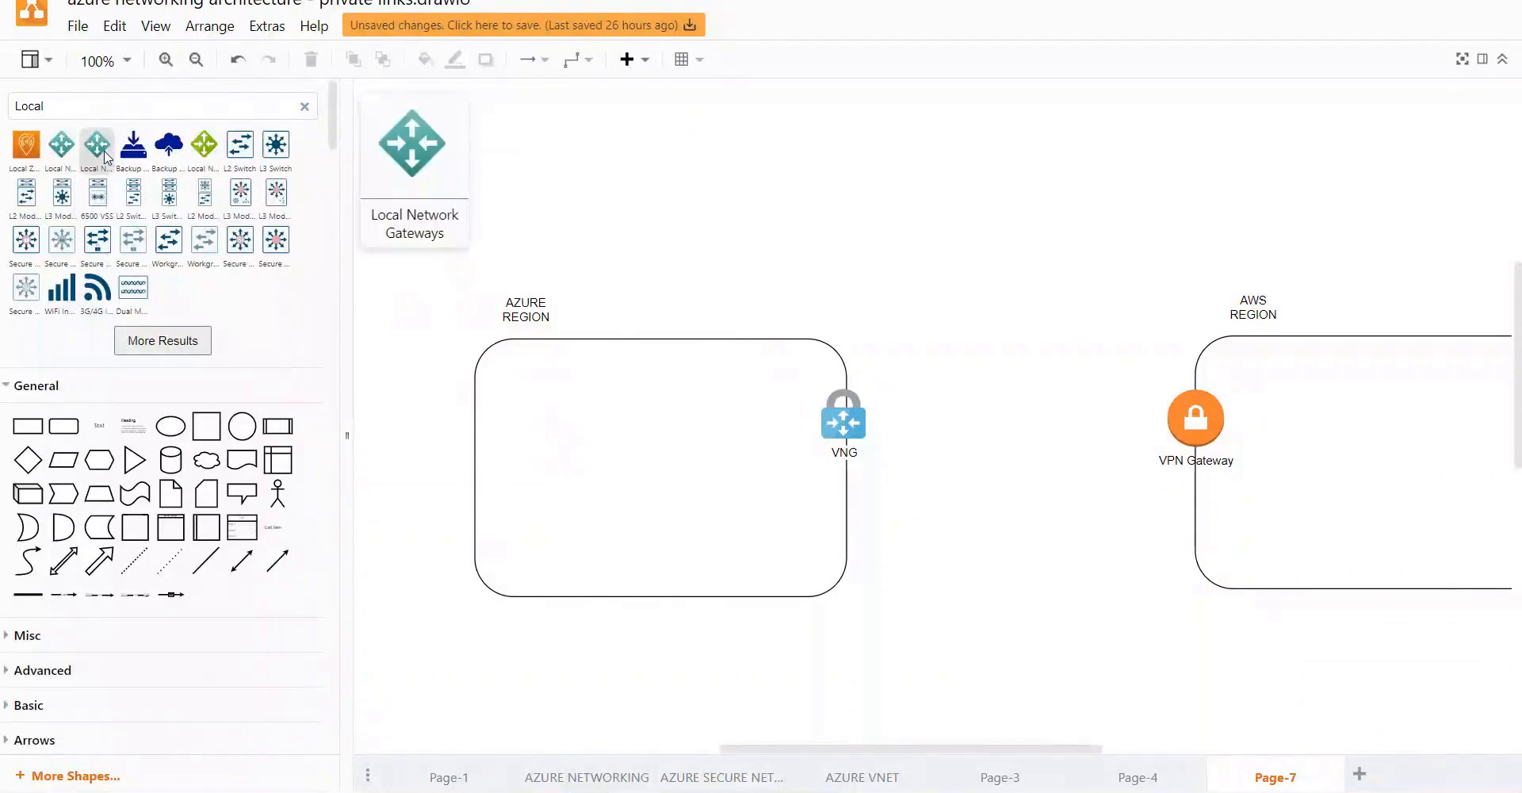
drag(107, 156, 1169, 503)
double_click(1202, 539)
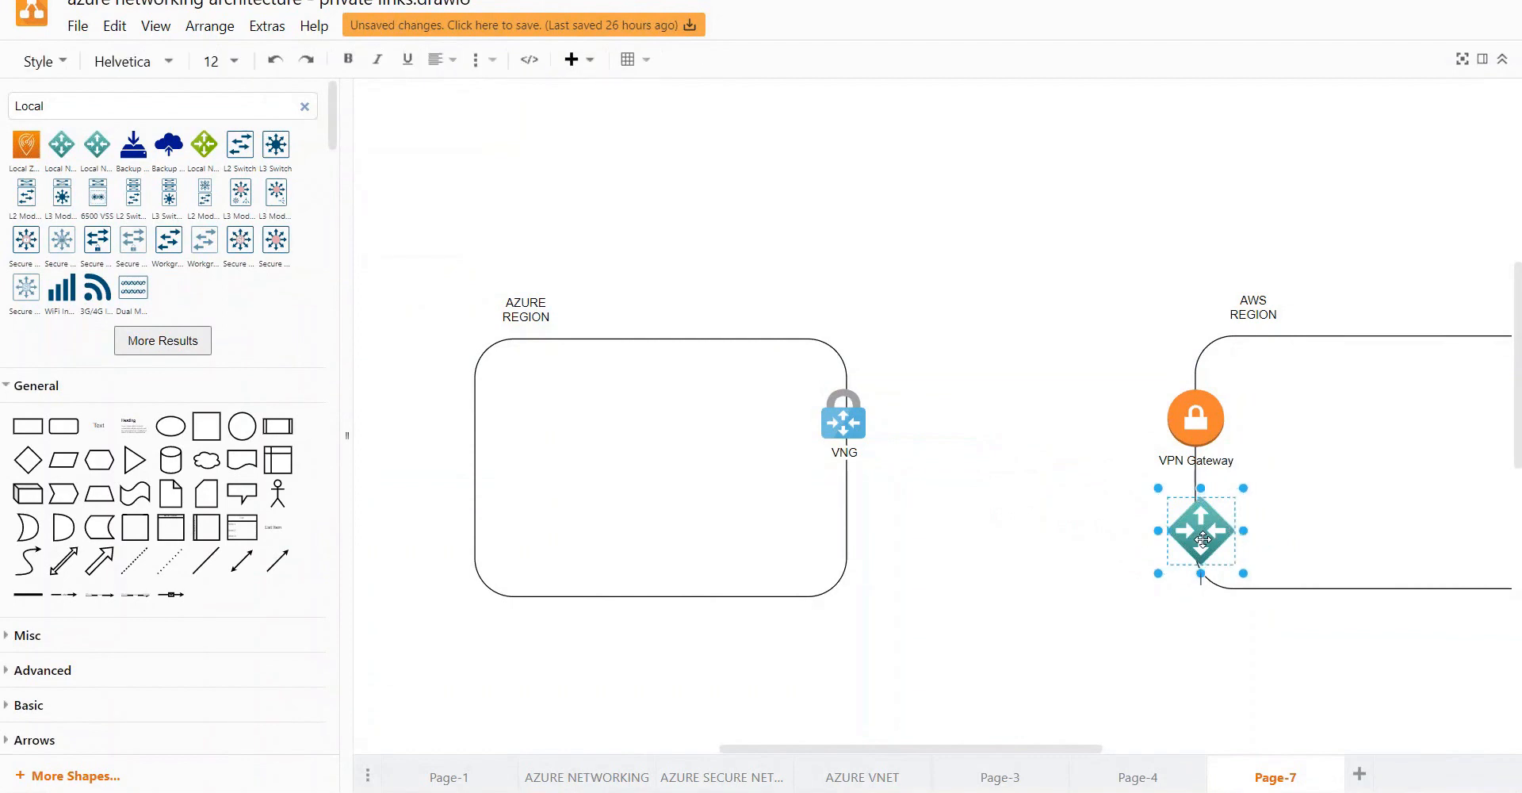
text(Local network Gateway)
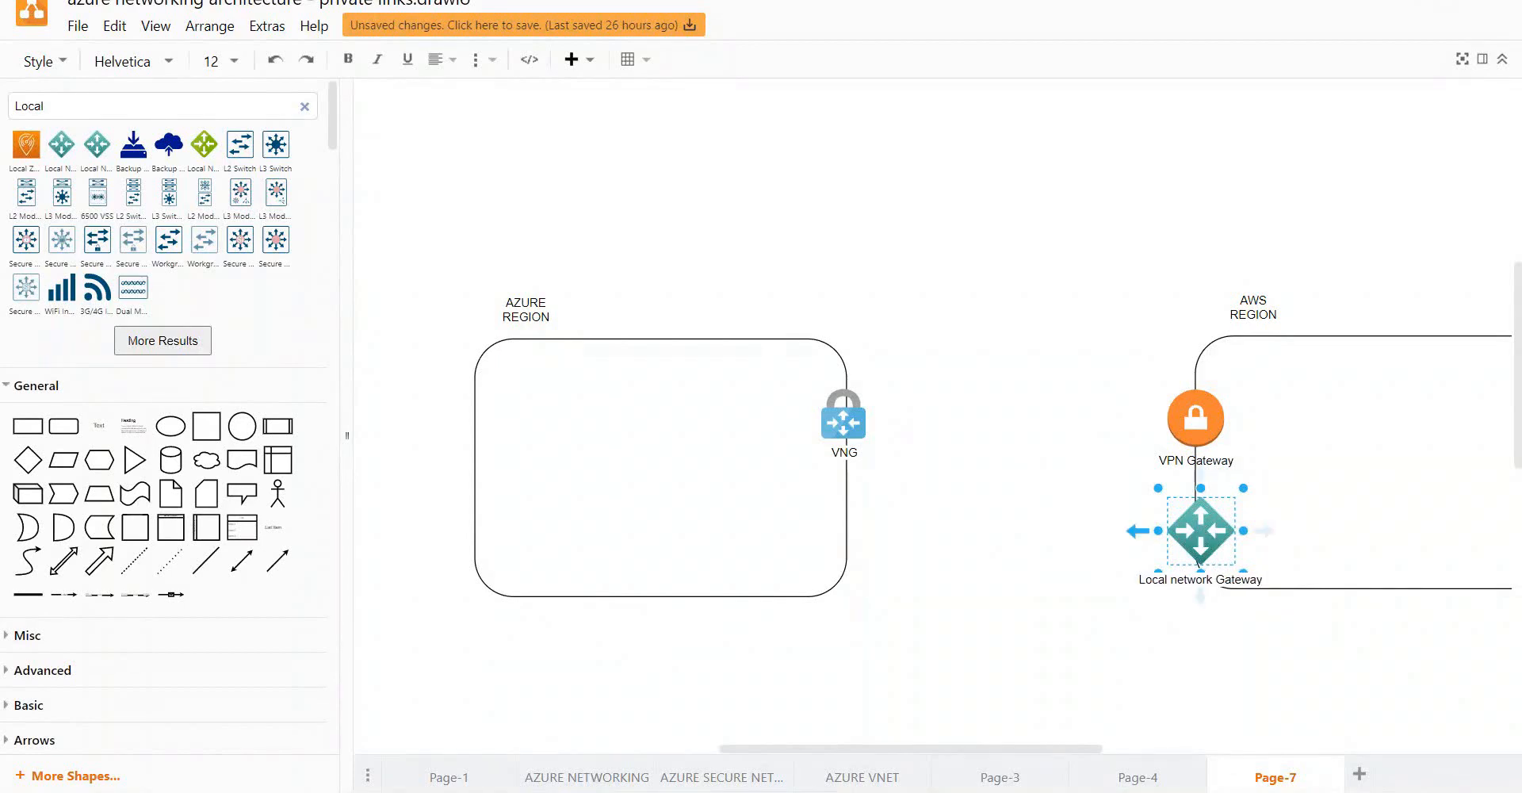
click(1048, 514)
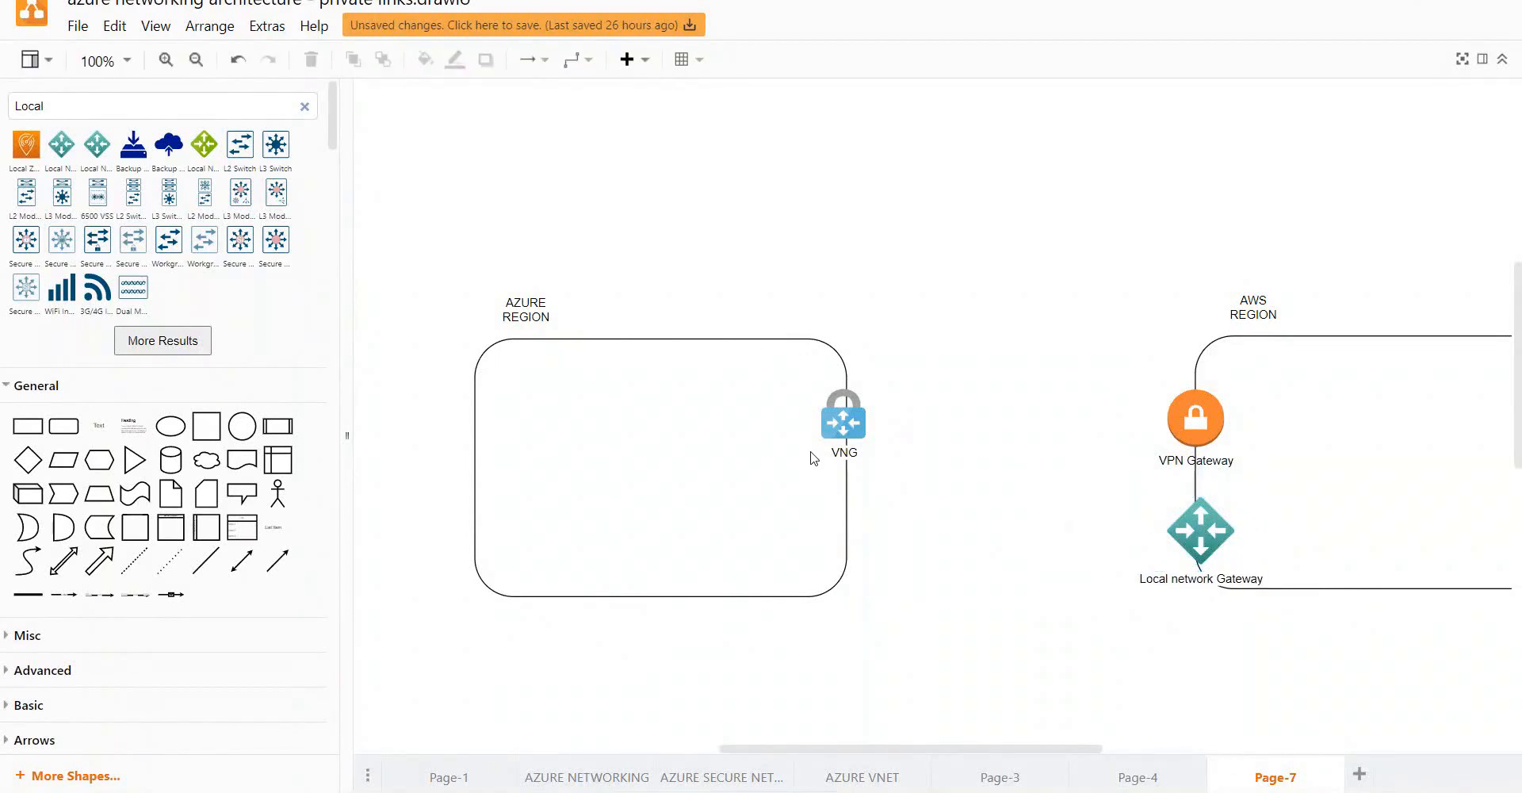
Step: Search the shapes for "Customer" and place the orange Customer Gateway on the Azure rectangle's right edge below the VNG icon
double_click(29, 106)
text(Cs)
text(stome)
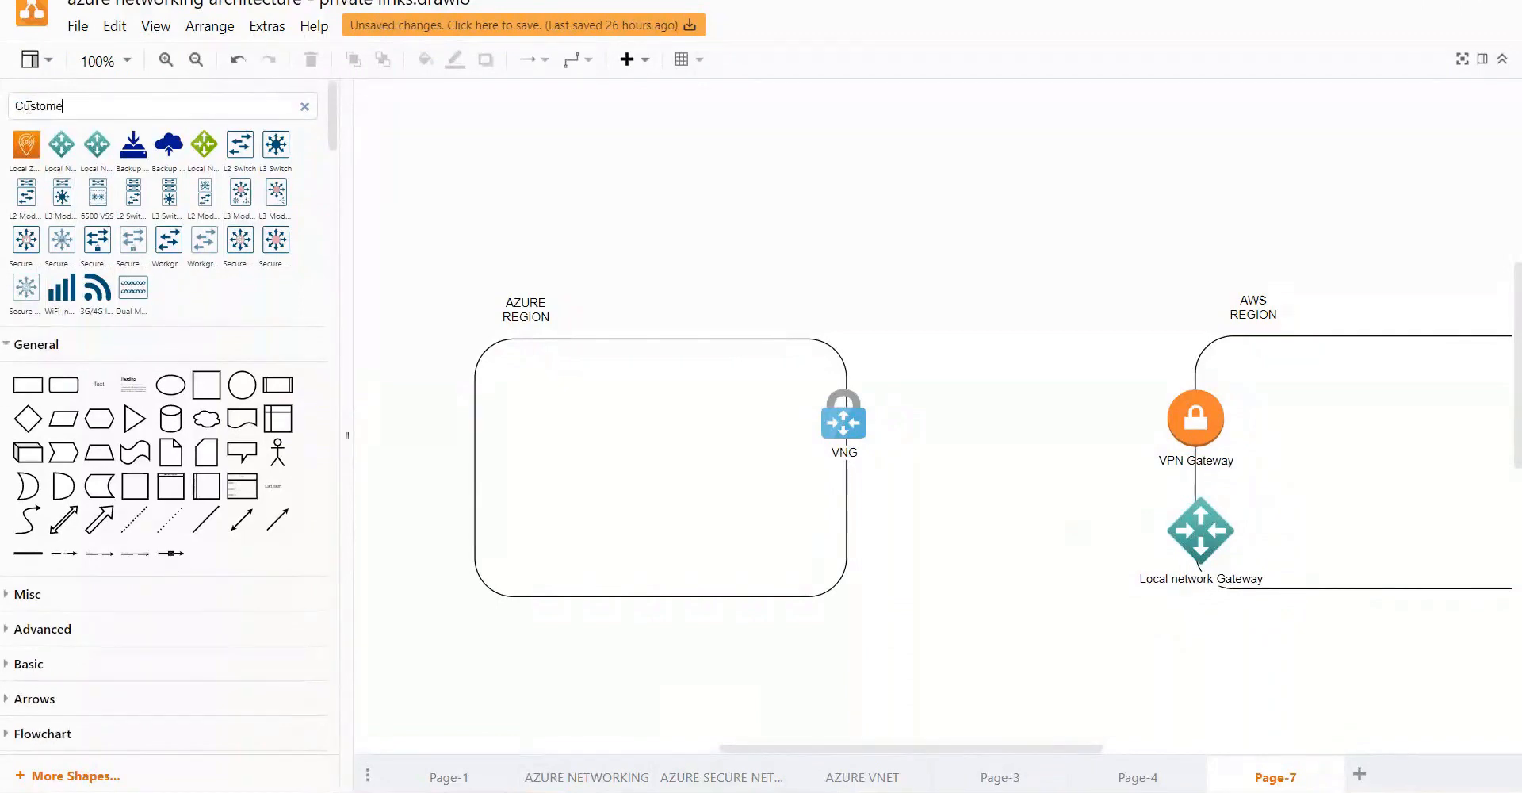
text(r)
key(Return)
mouse_move(38, 146)
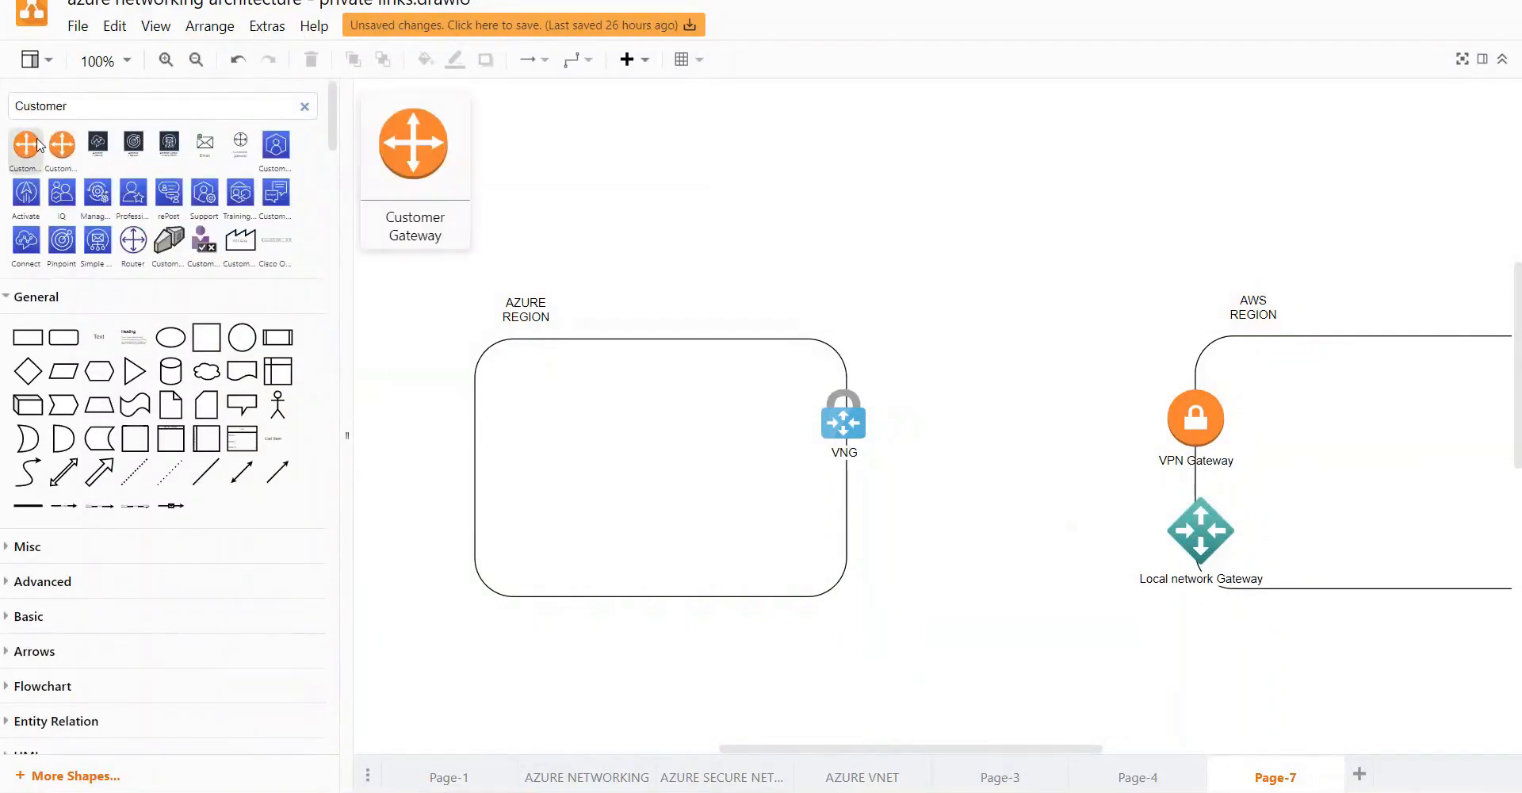
drag(37, 145, 855, 532)
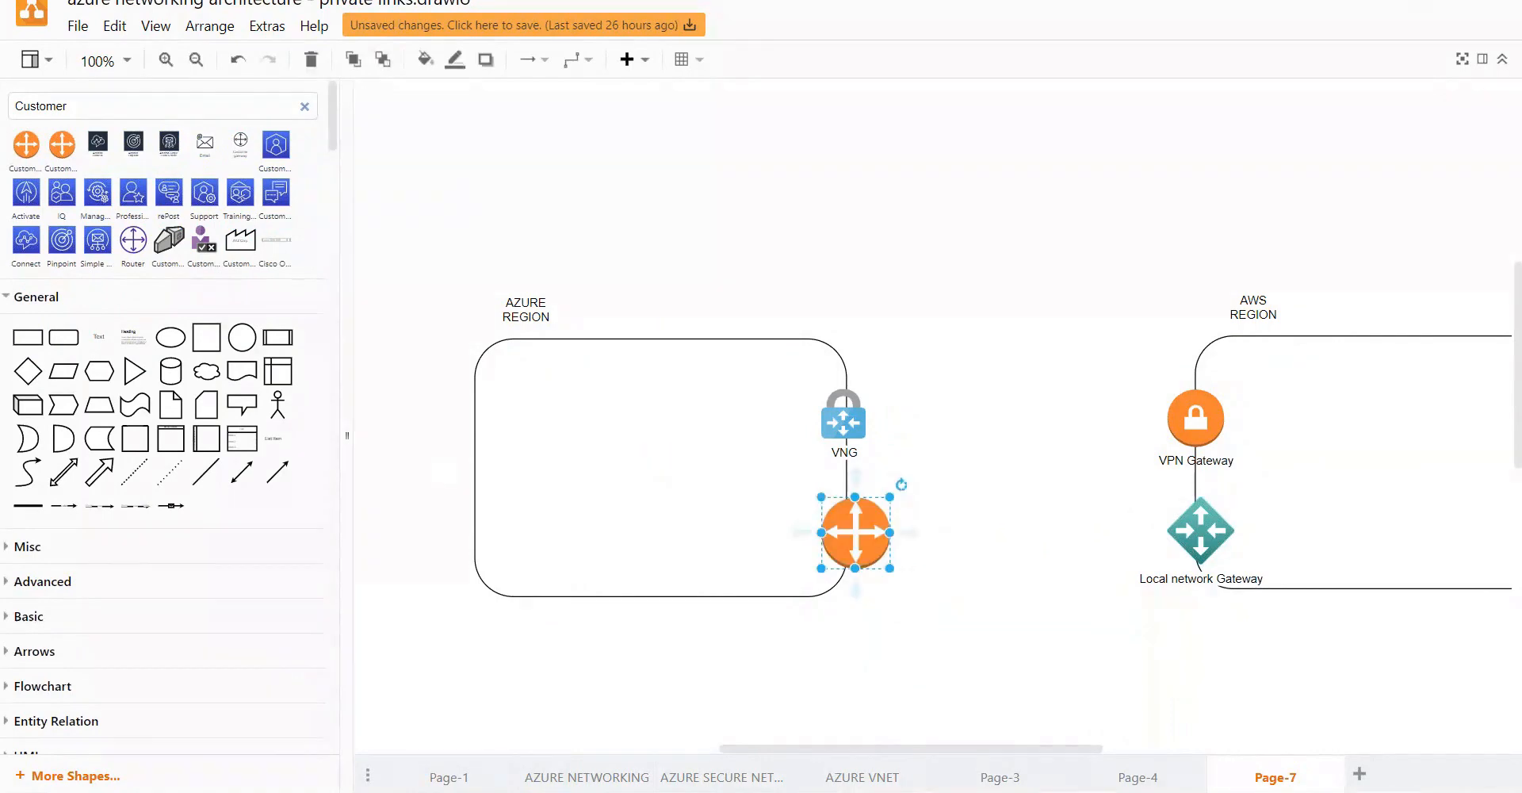
Step: Label the orange customer gateway icon "Customer Gateway", shrink it, and center it and the local network gateway on their rectangles' edges
double_click(869, 539)
text(Customer Gateway)
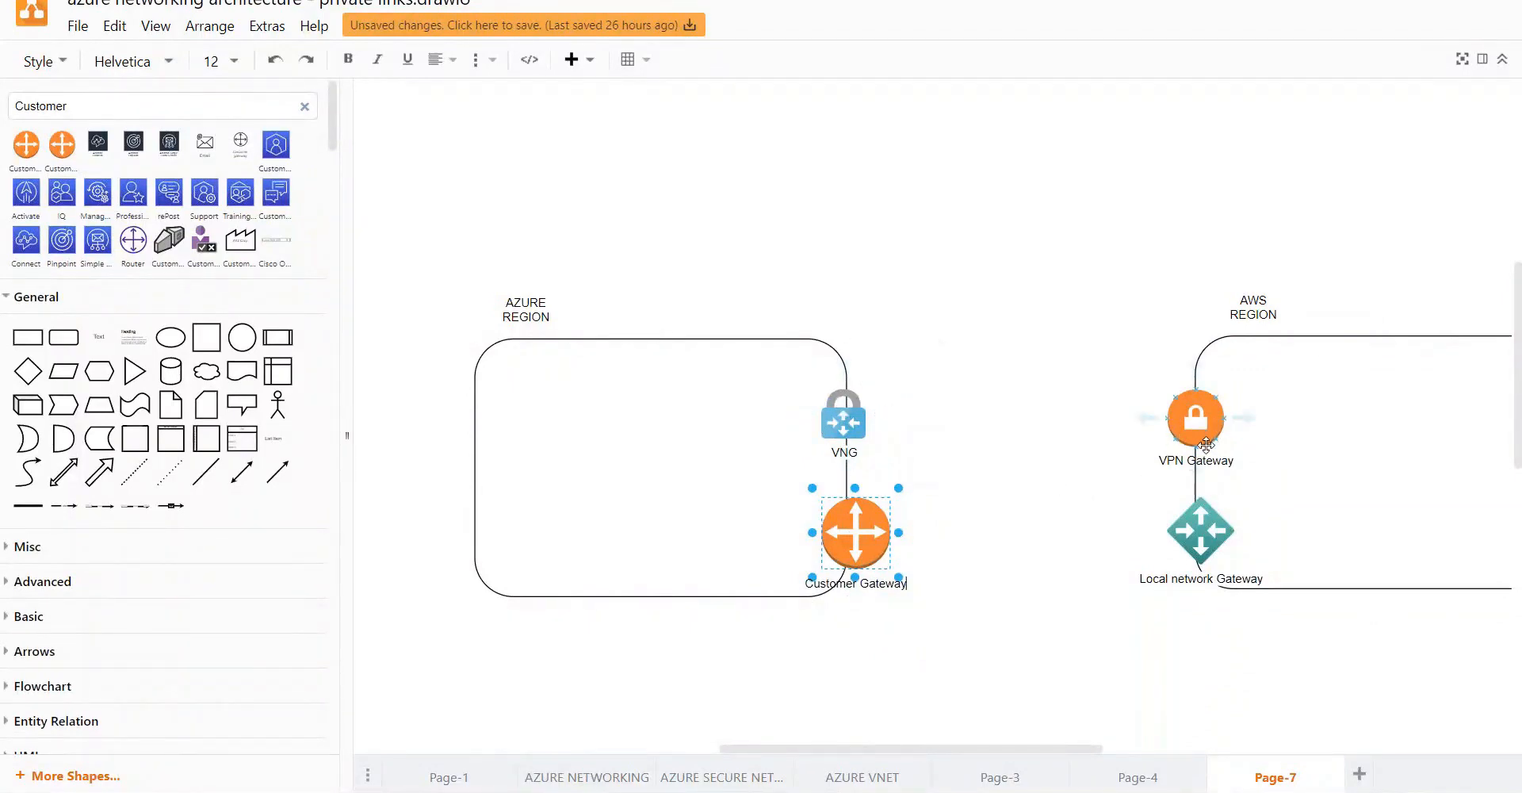
drag(1208, 520, 1204, 503)
drag(856, 529, 858, 493)
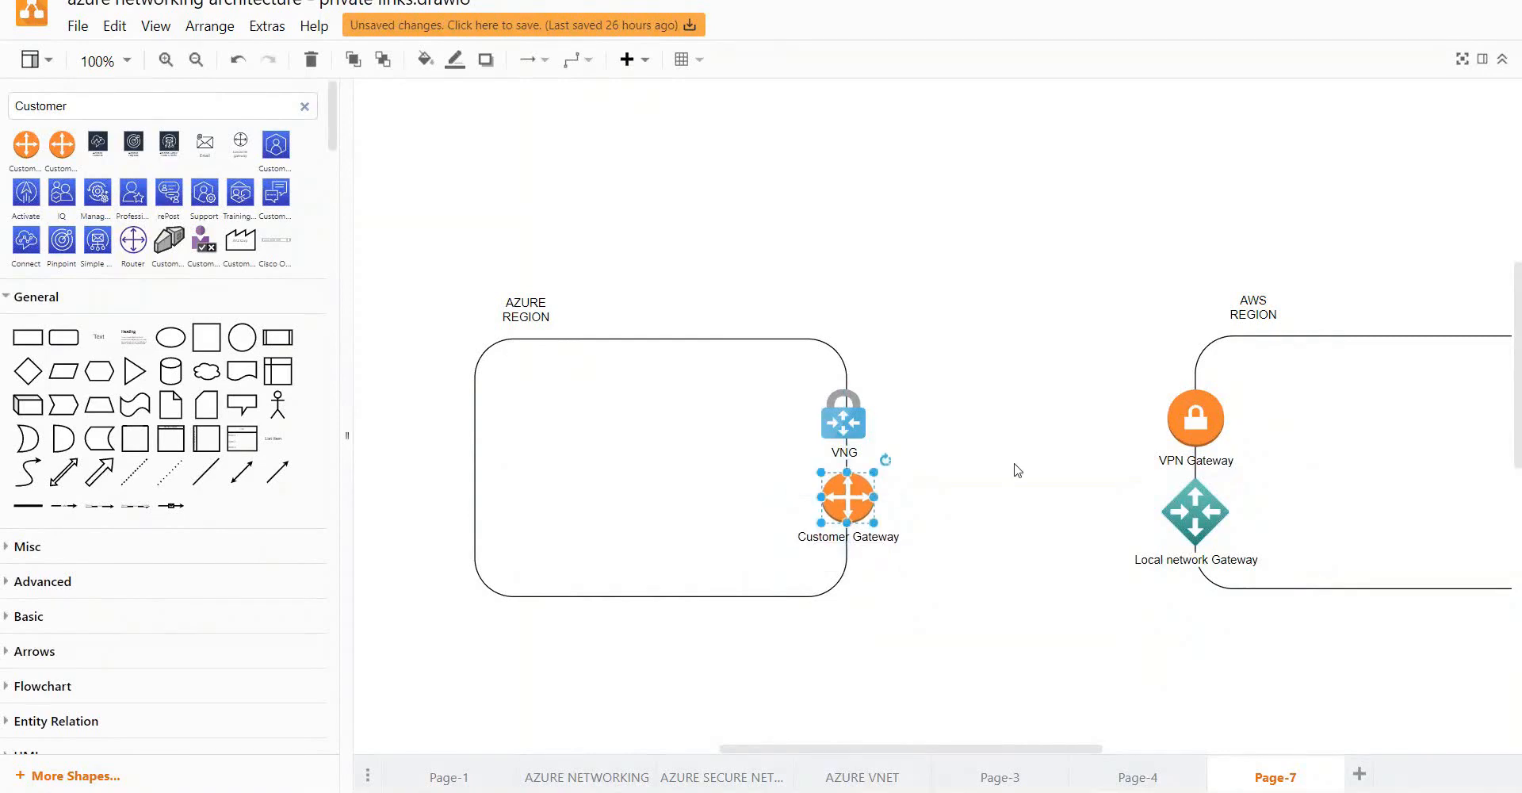
click(993, 464)
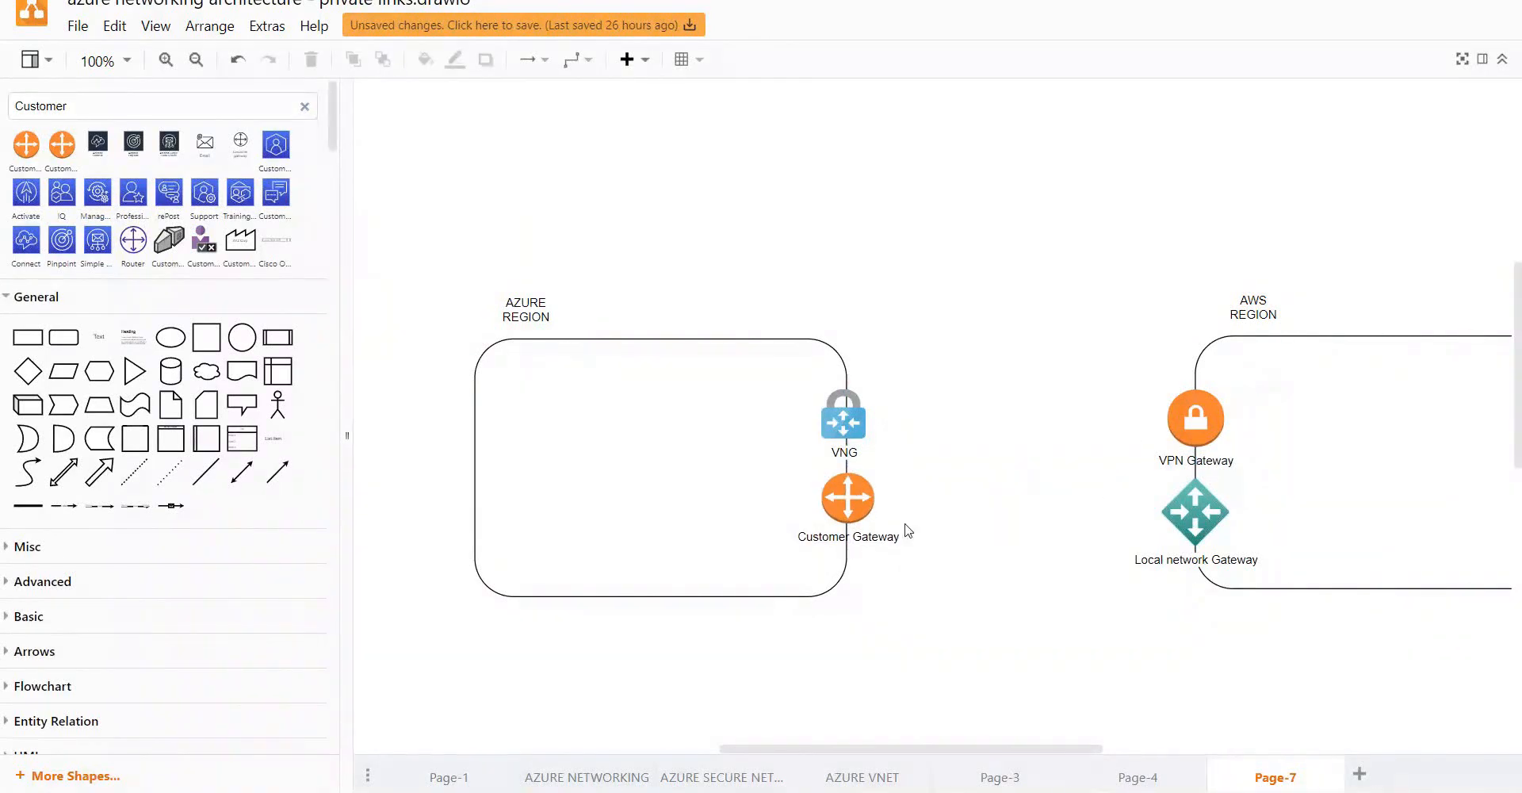
click(305, 108)
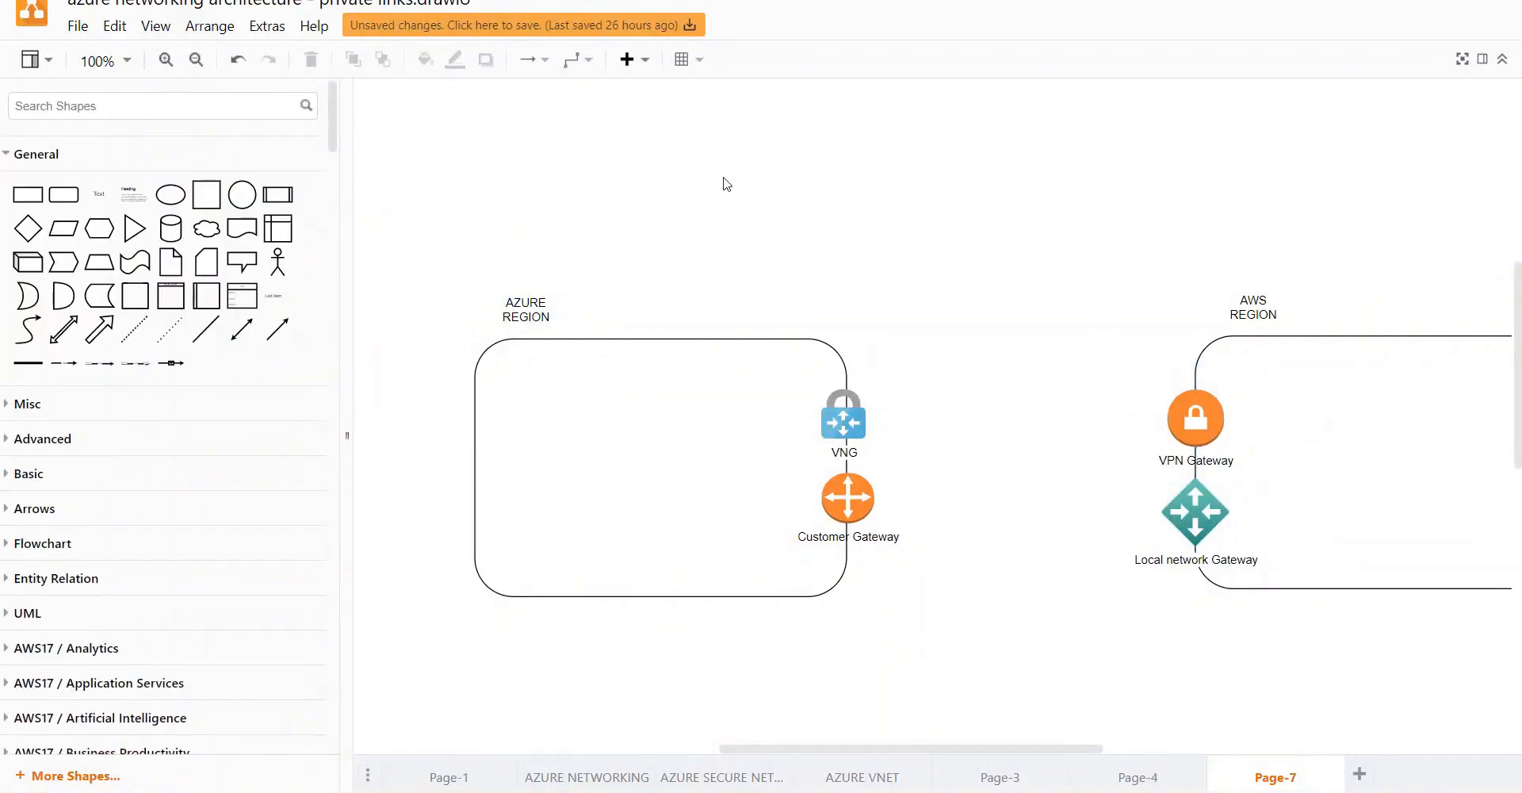
Step: Switch to the AWS console in the browser and open the VPC service
key(alt+Tab)
key(alt+Tab)
key(alt+Tab)
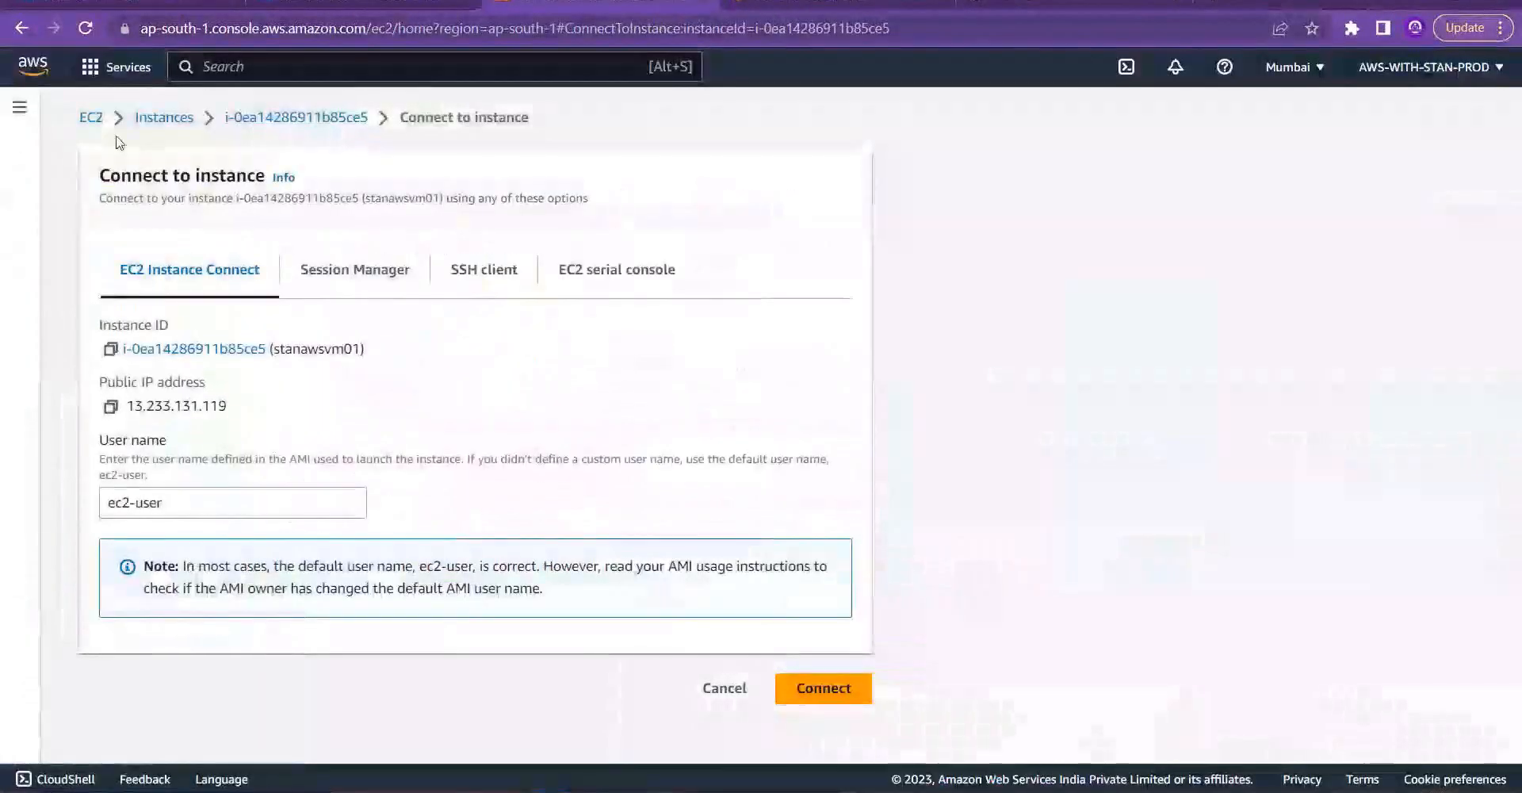
click(91, 117)
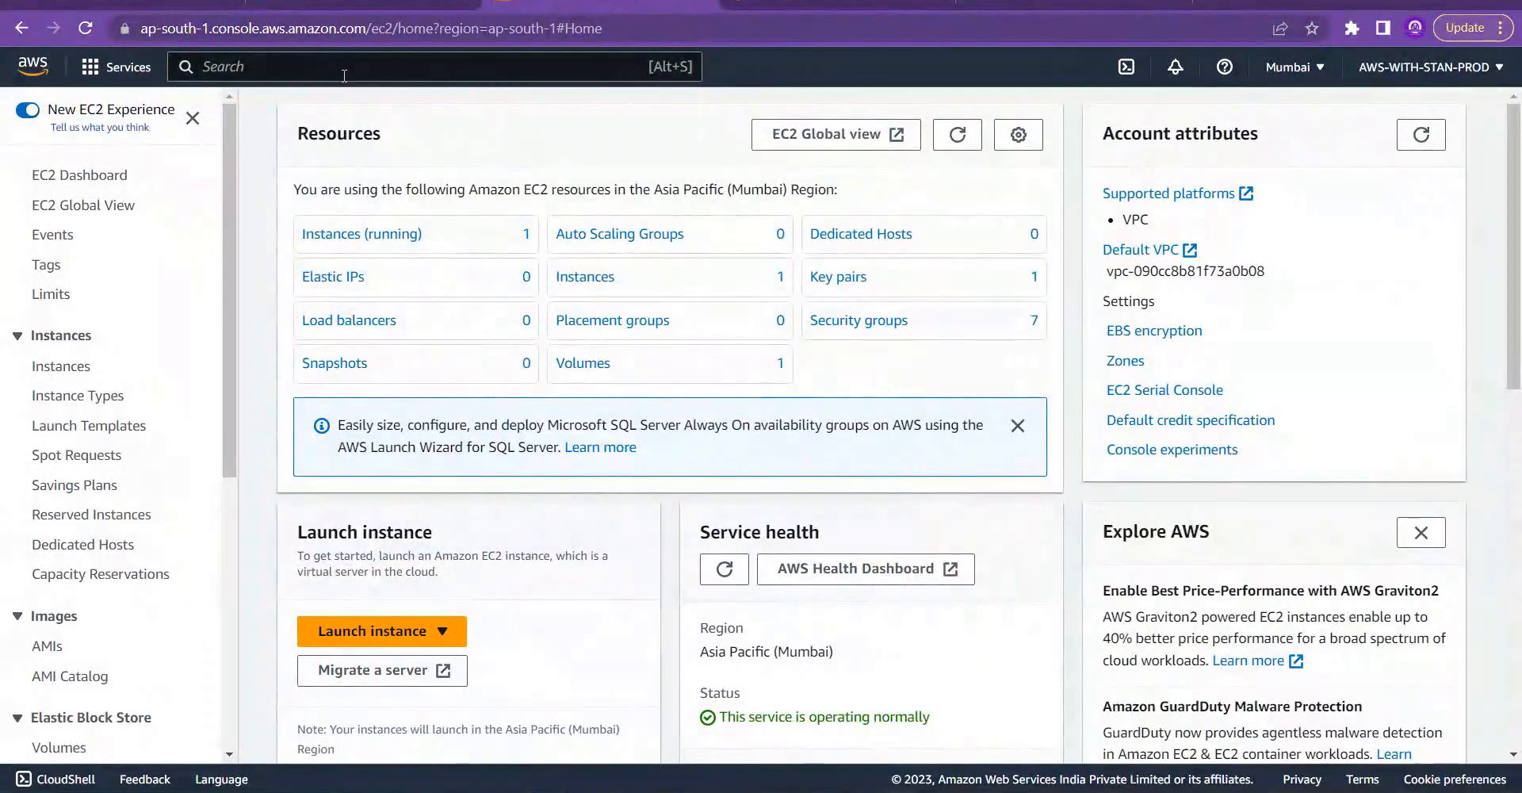
click(259, 68)
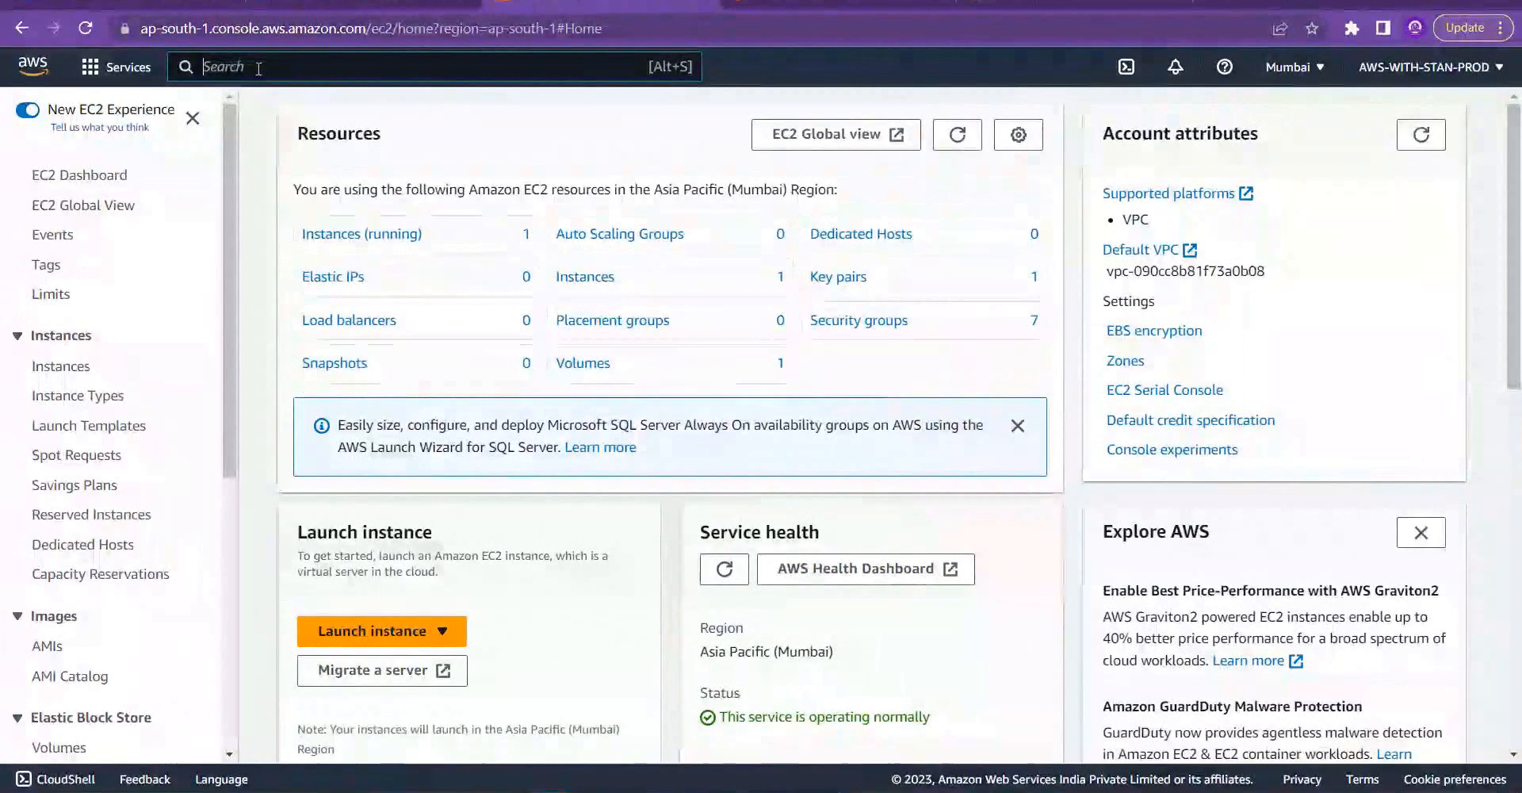
text(VPC)
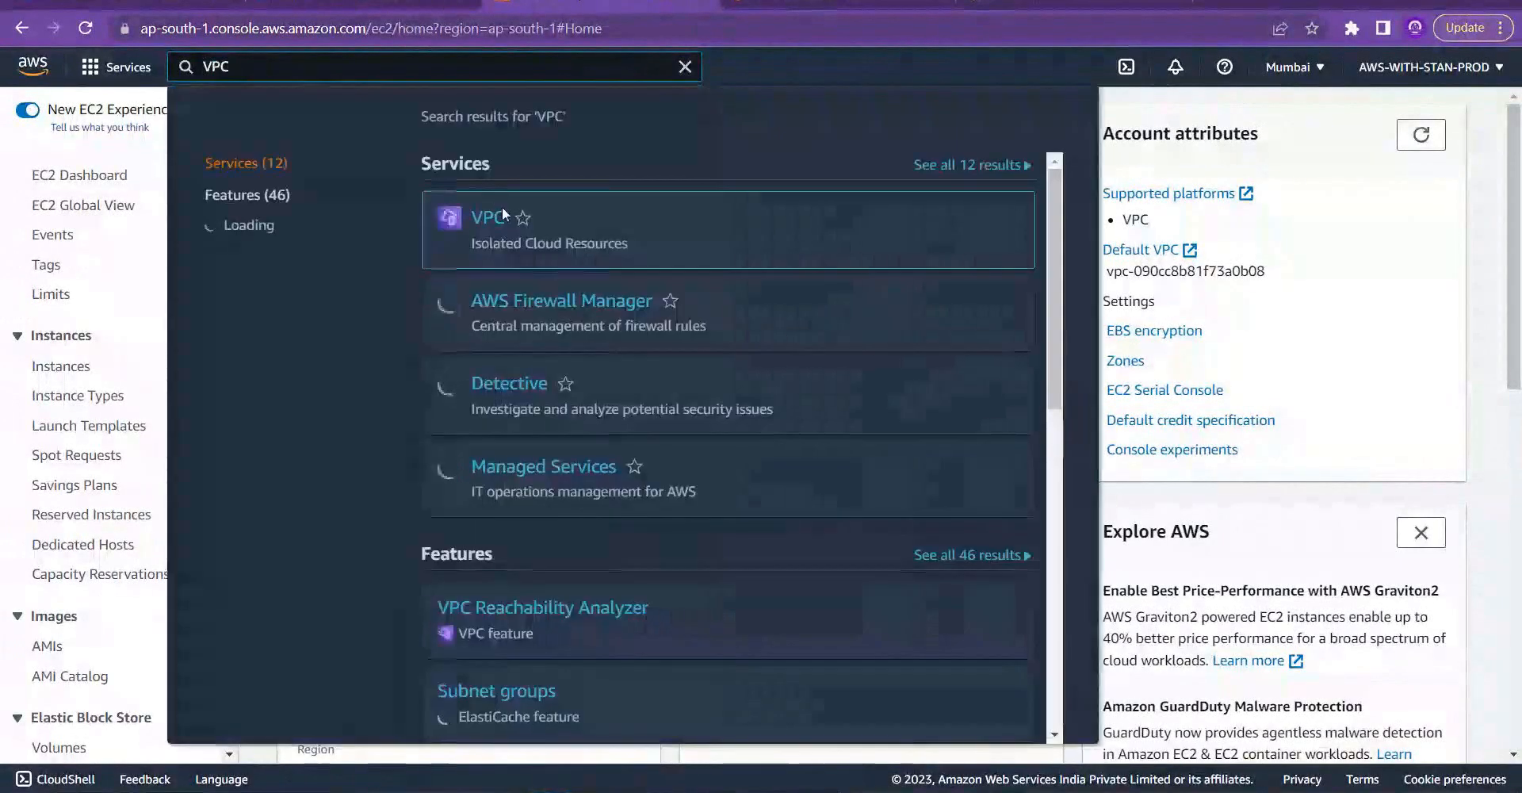
click(487, 217)
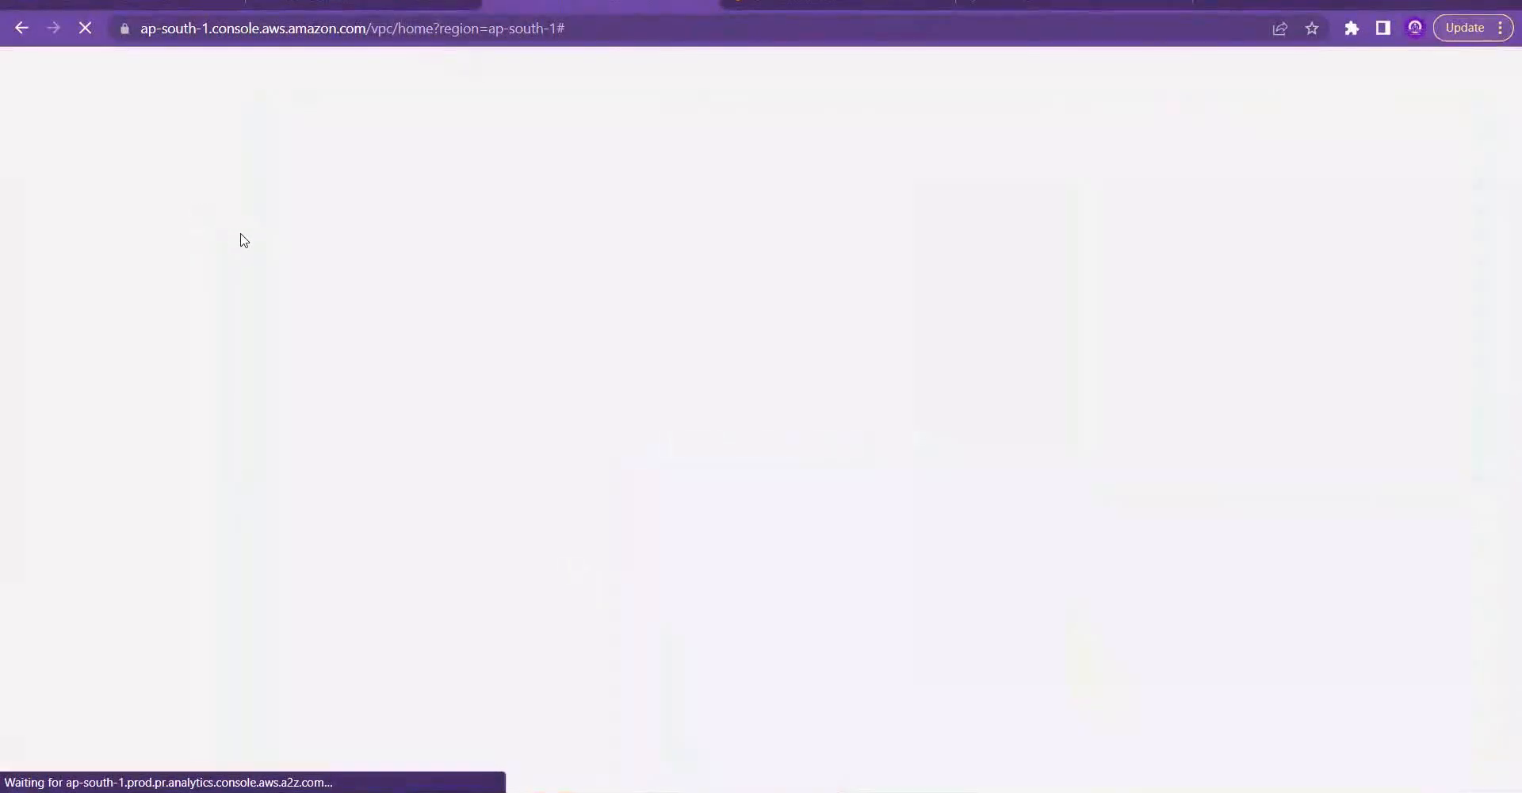
Step: Start creating a virtual private gateway in the VPC service with the name tag awsvpg01
drag(227, 284, 225, 526)
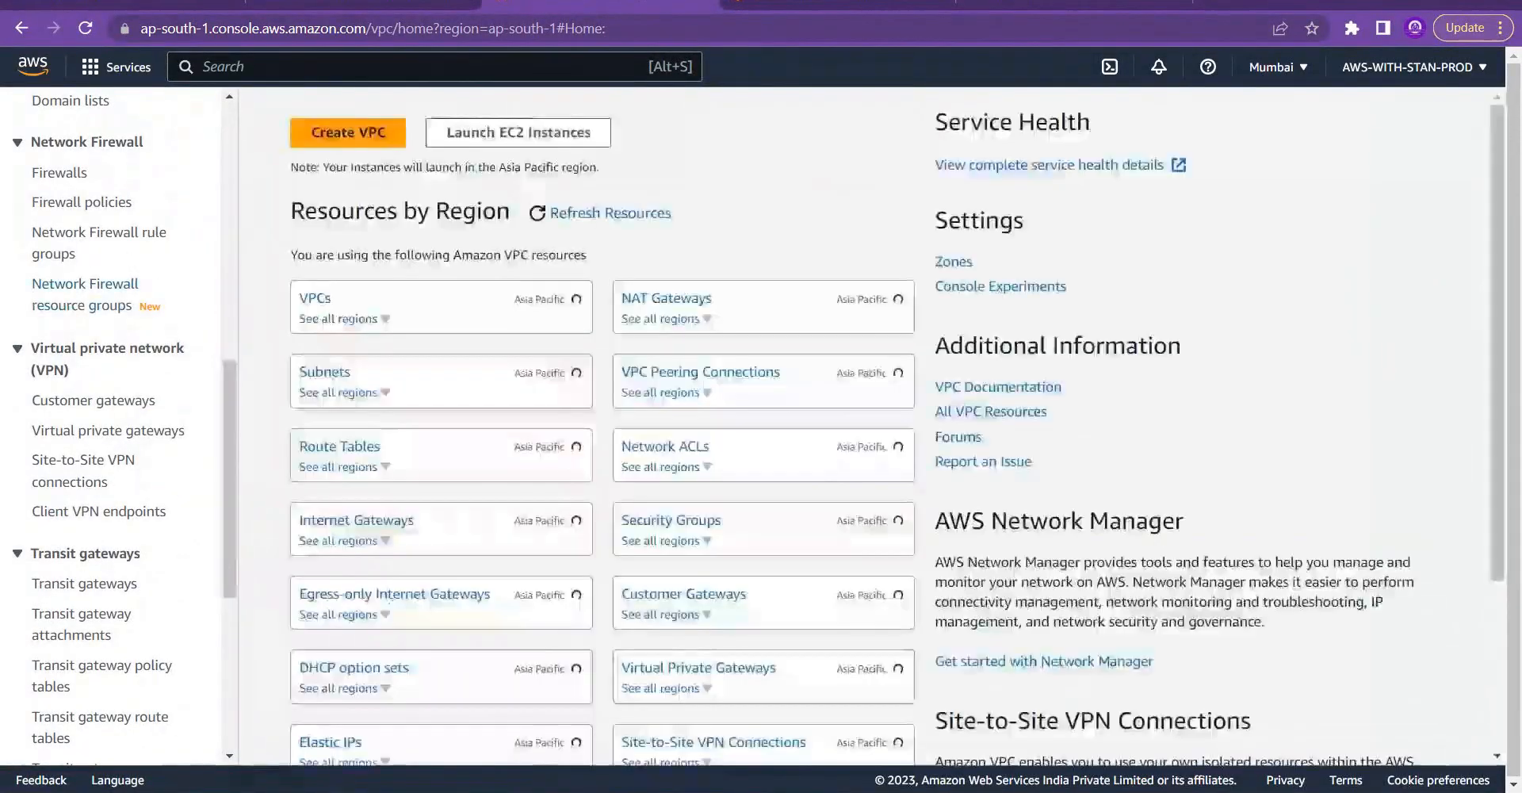
click(117, 436)
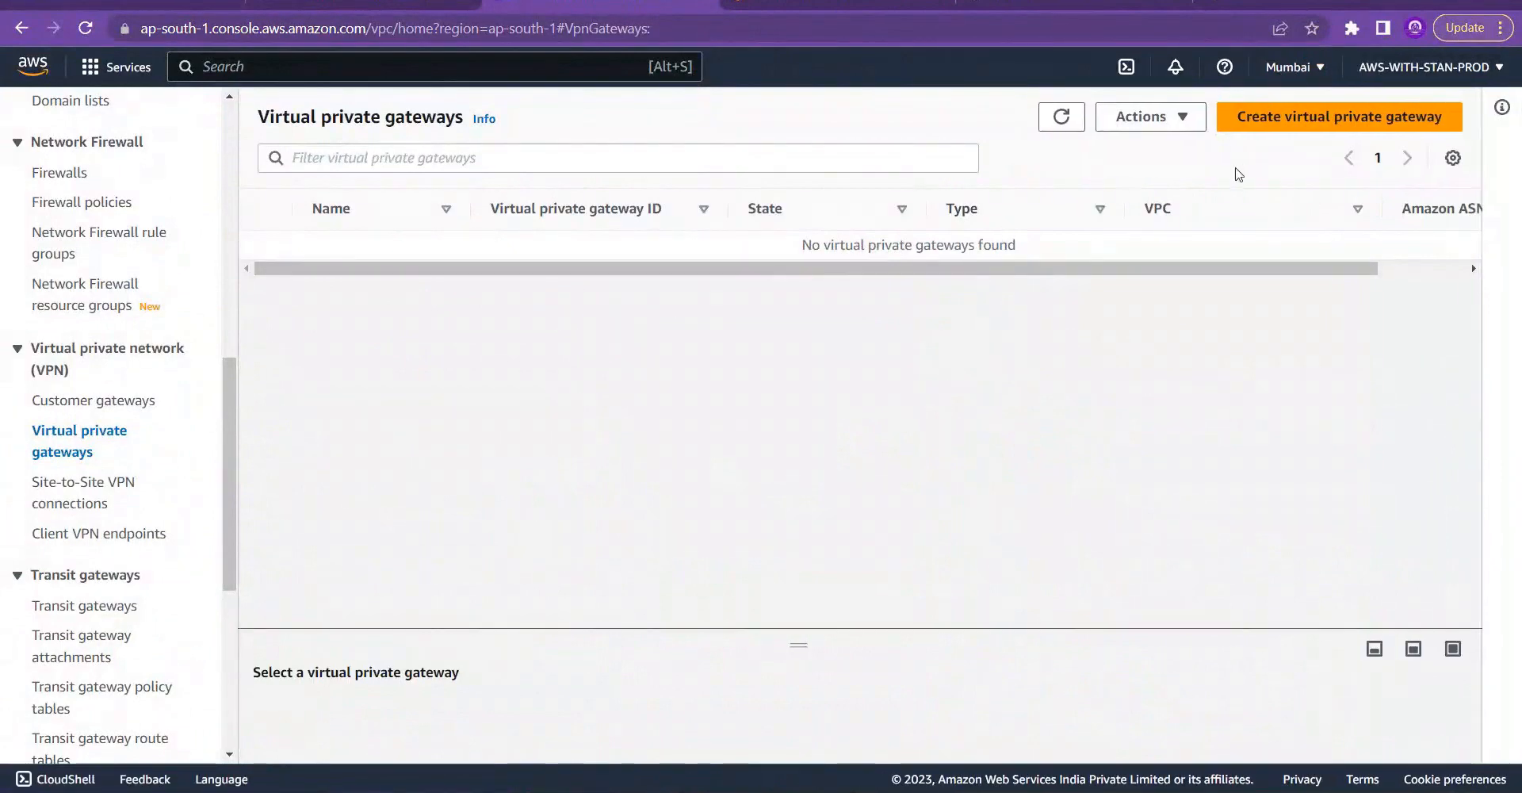
click(1339, 117)
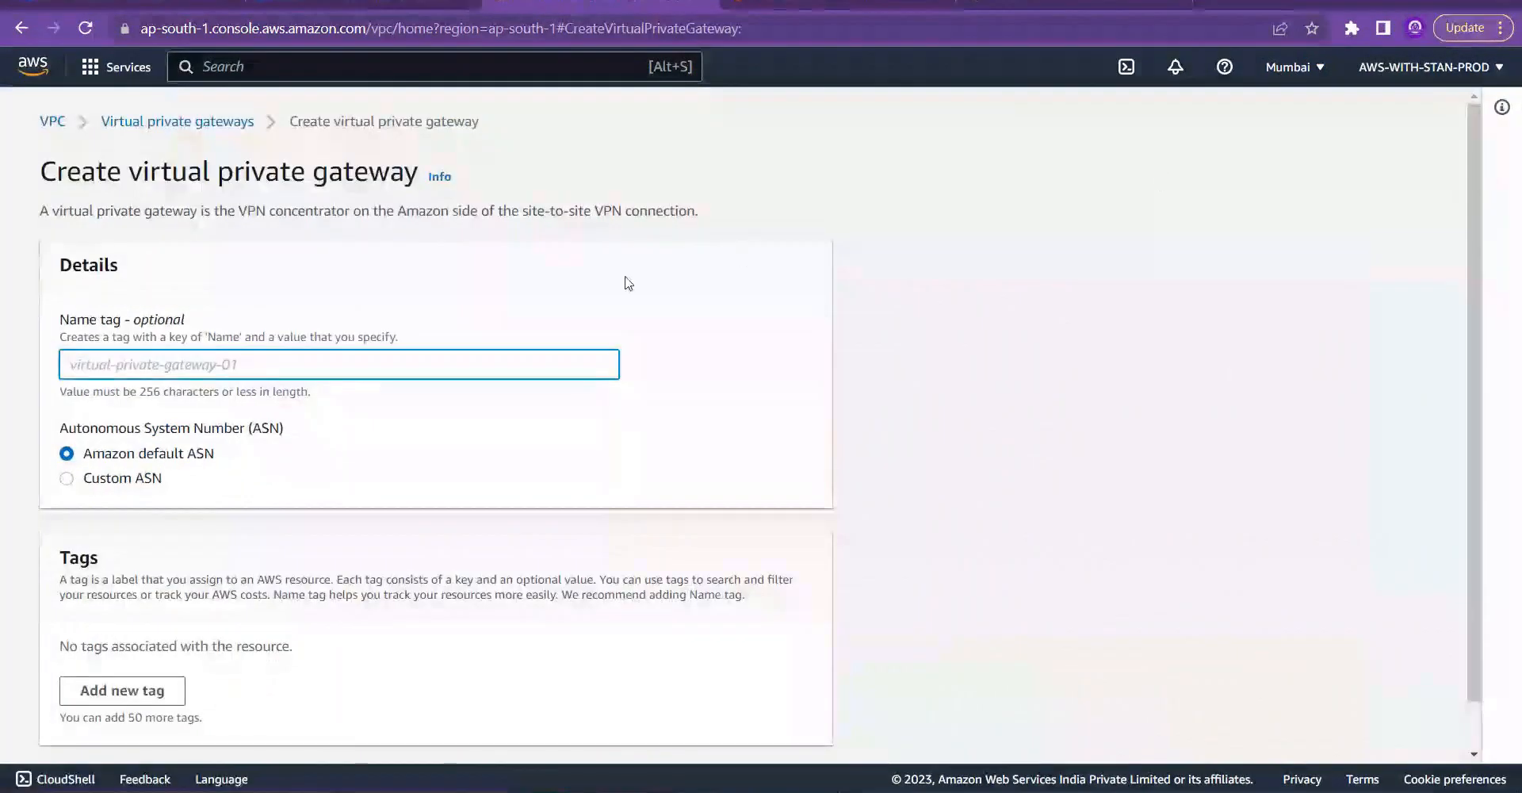
click(297, 366)
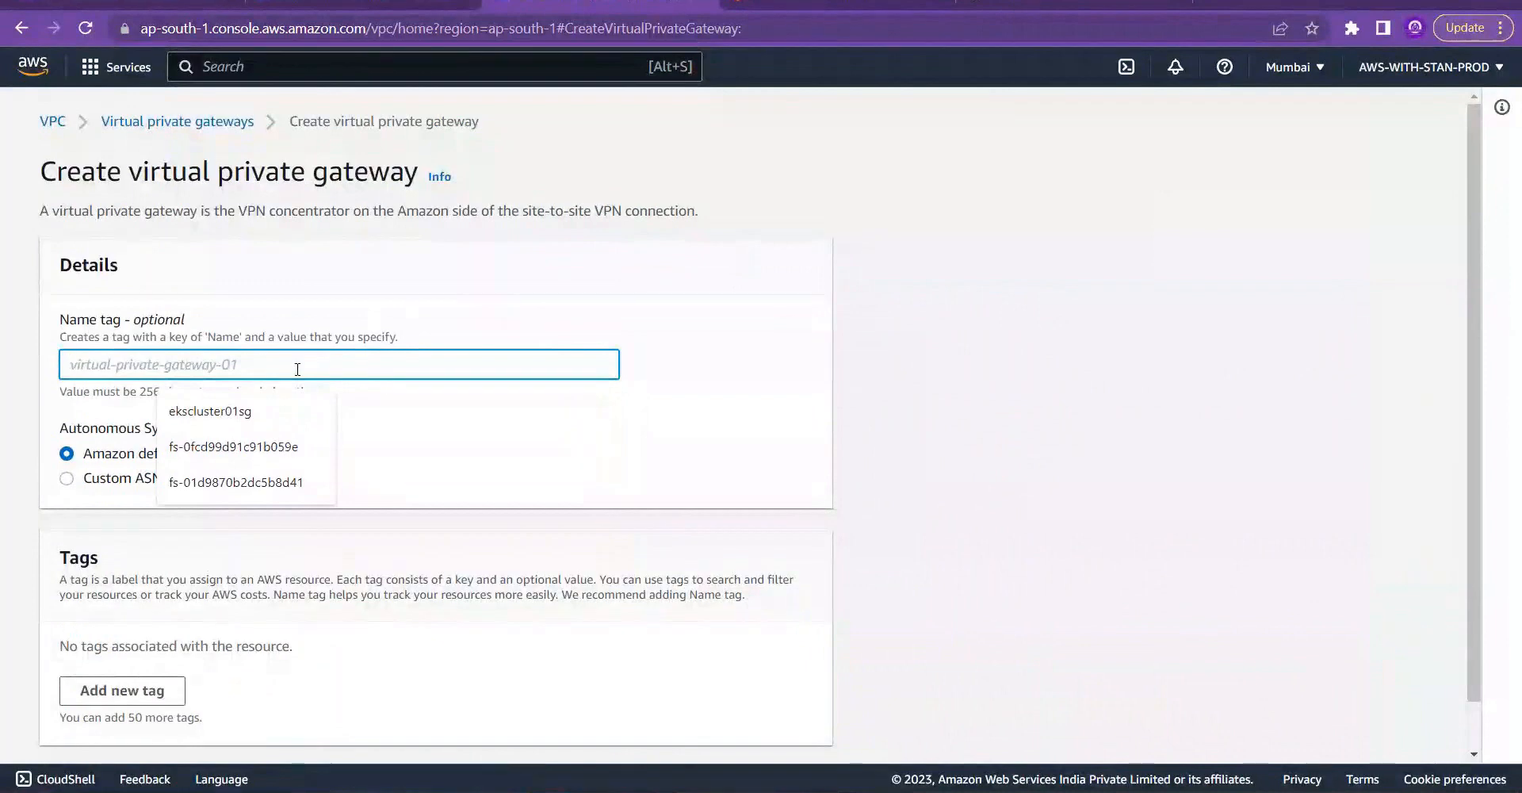
text(aw)
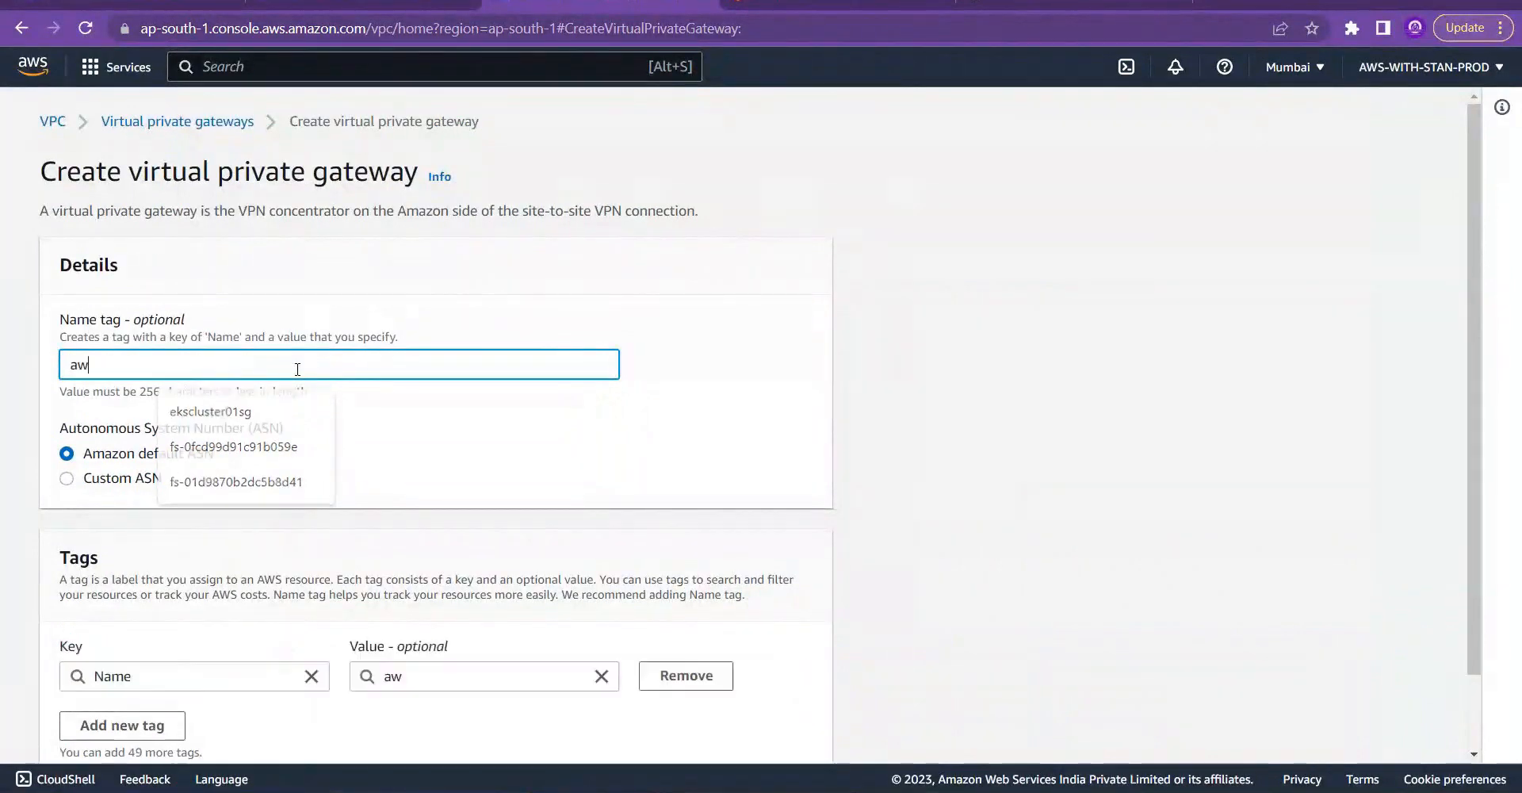
text(svpg)
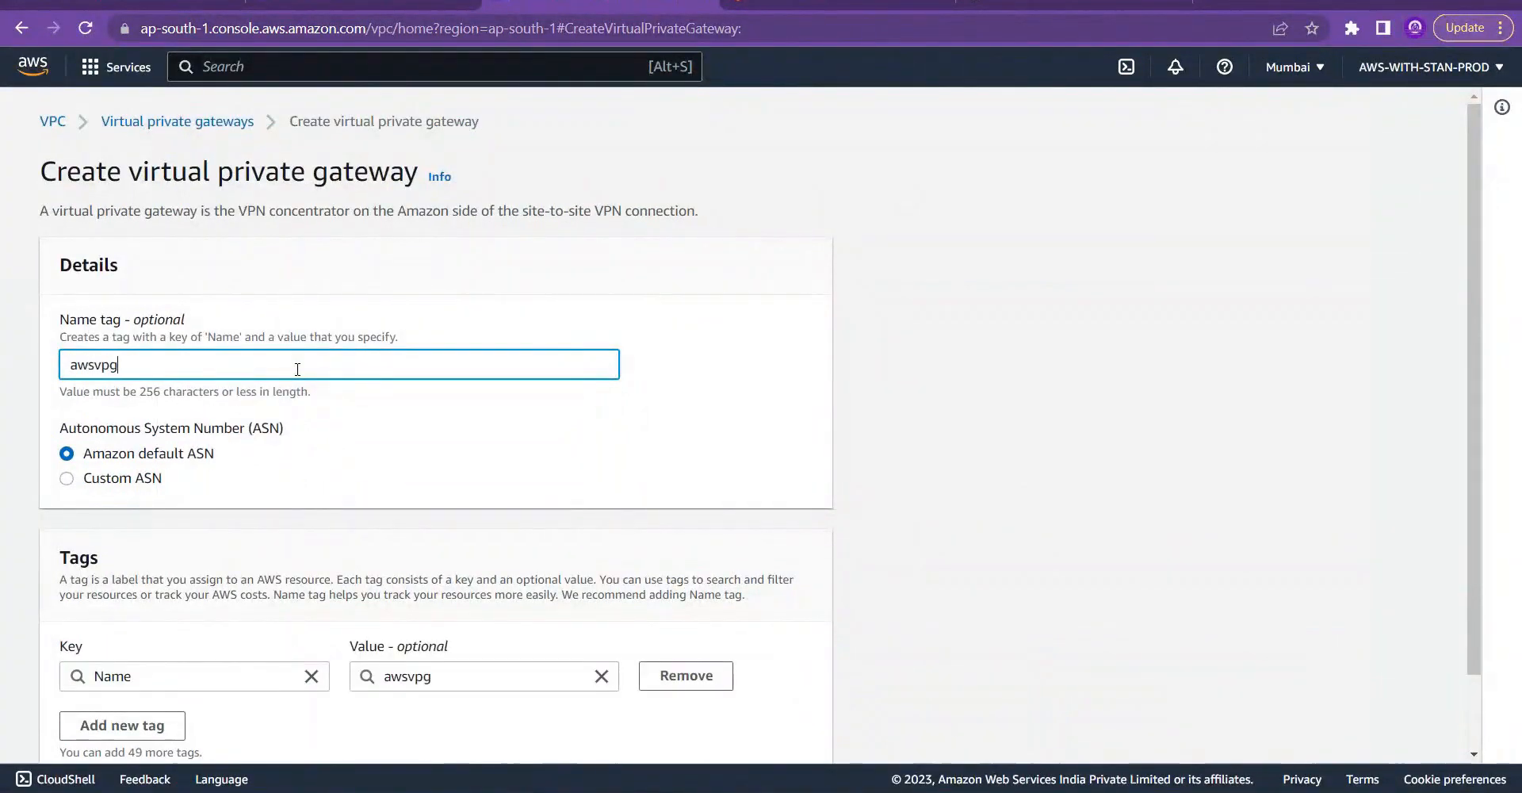
text(01)
scroll(1487, 229, down, 1)
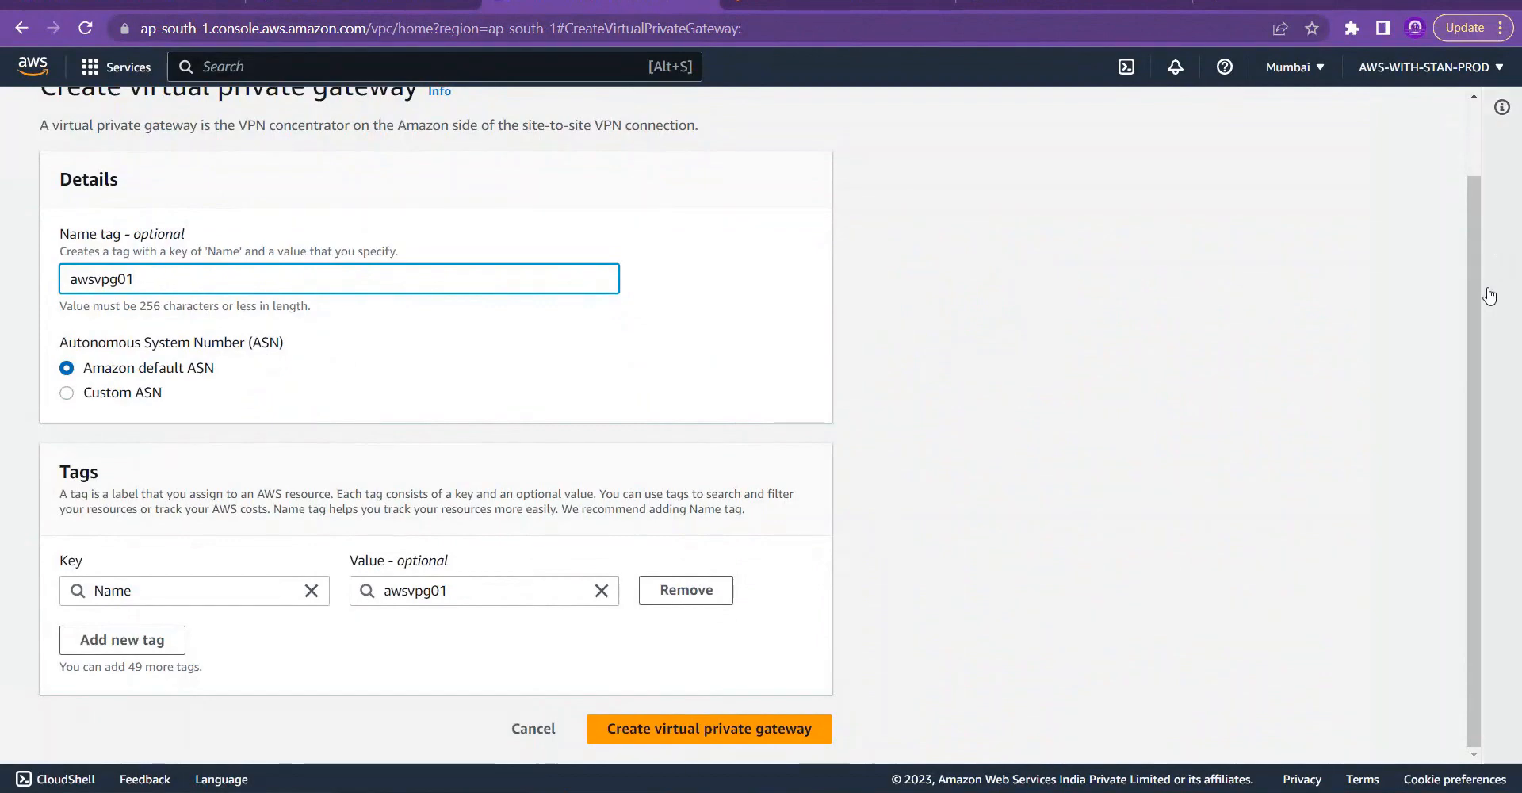
Step: Copy the sentence describing the virtual private gateway from the creation form and switch to the Excel workbook
click(1211, 3)
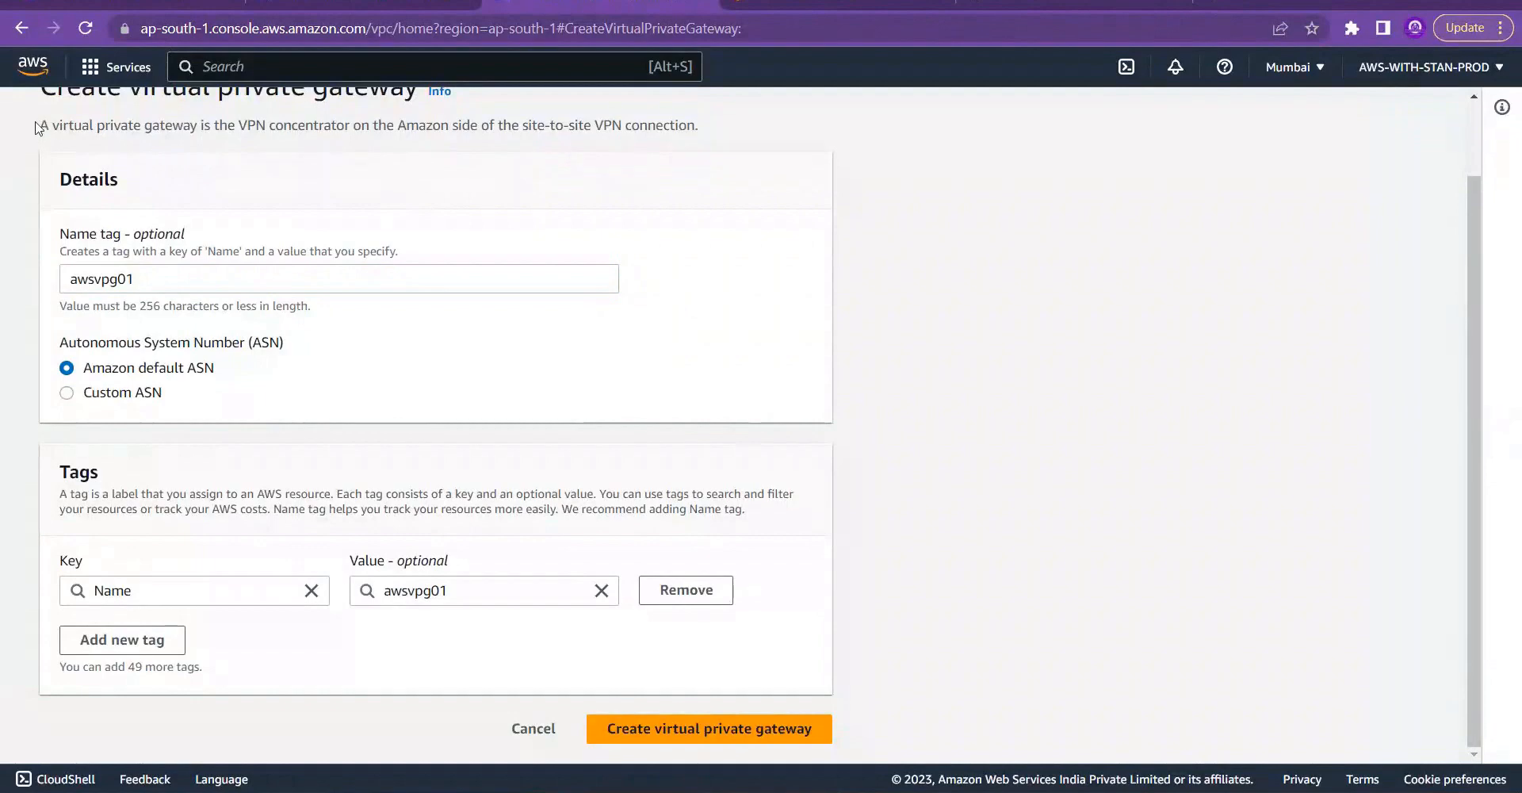
drag(36, 128, 691, 125)
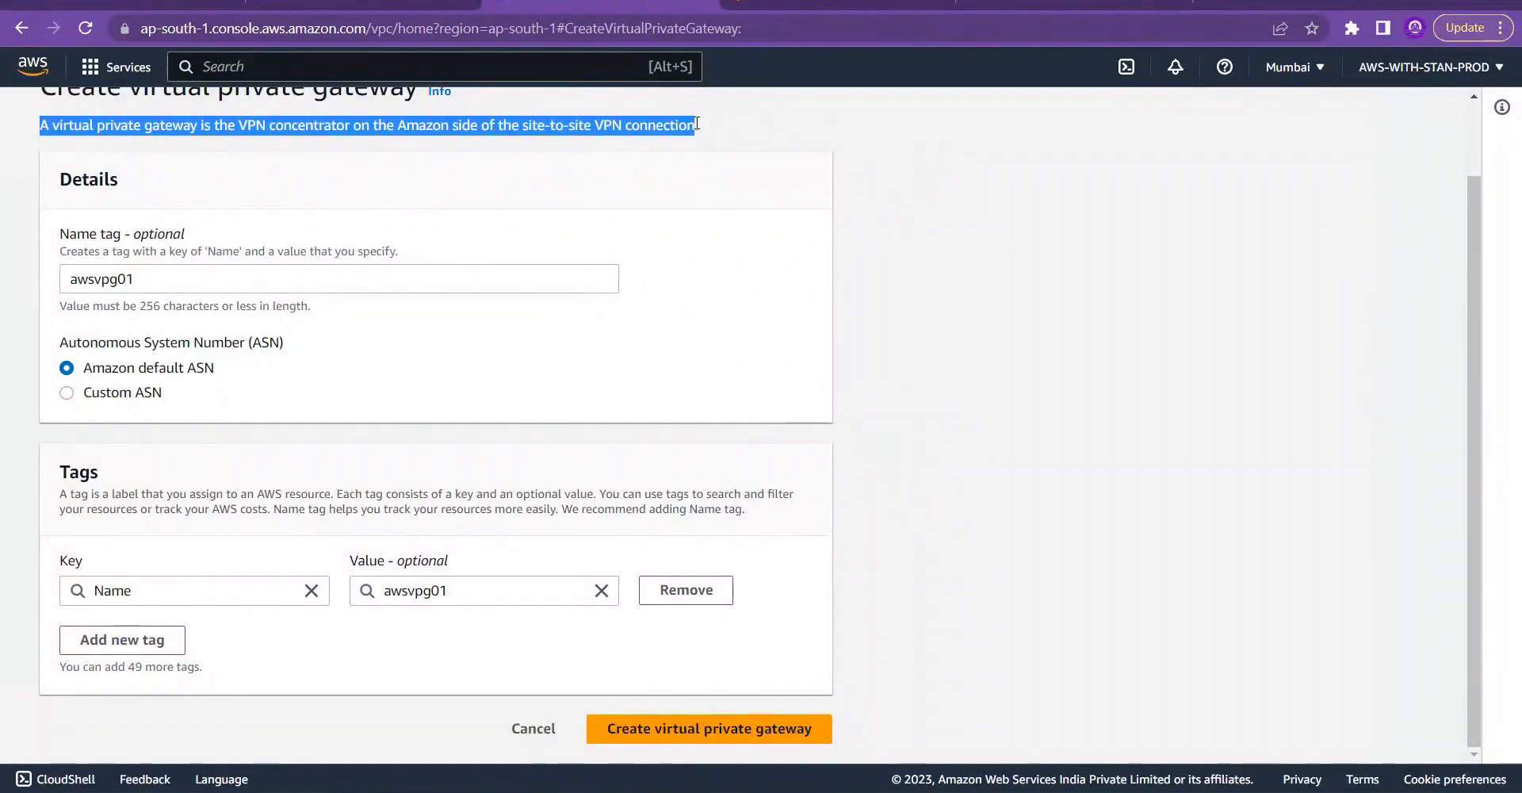
key(alt+Tab)
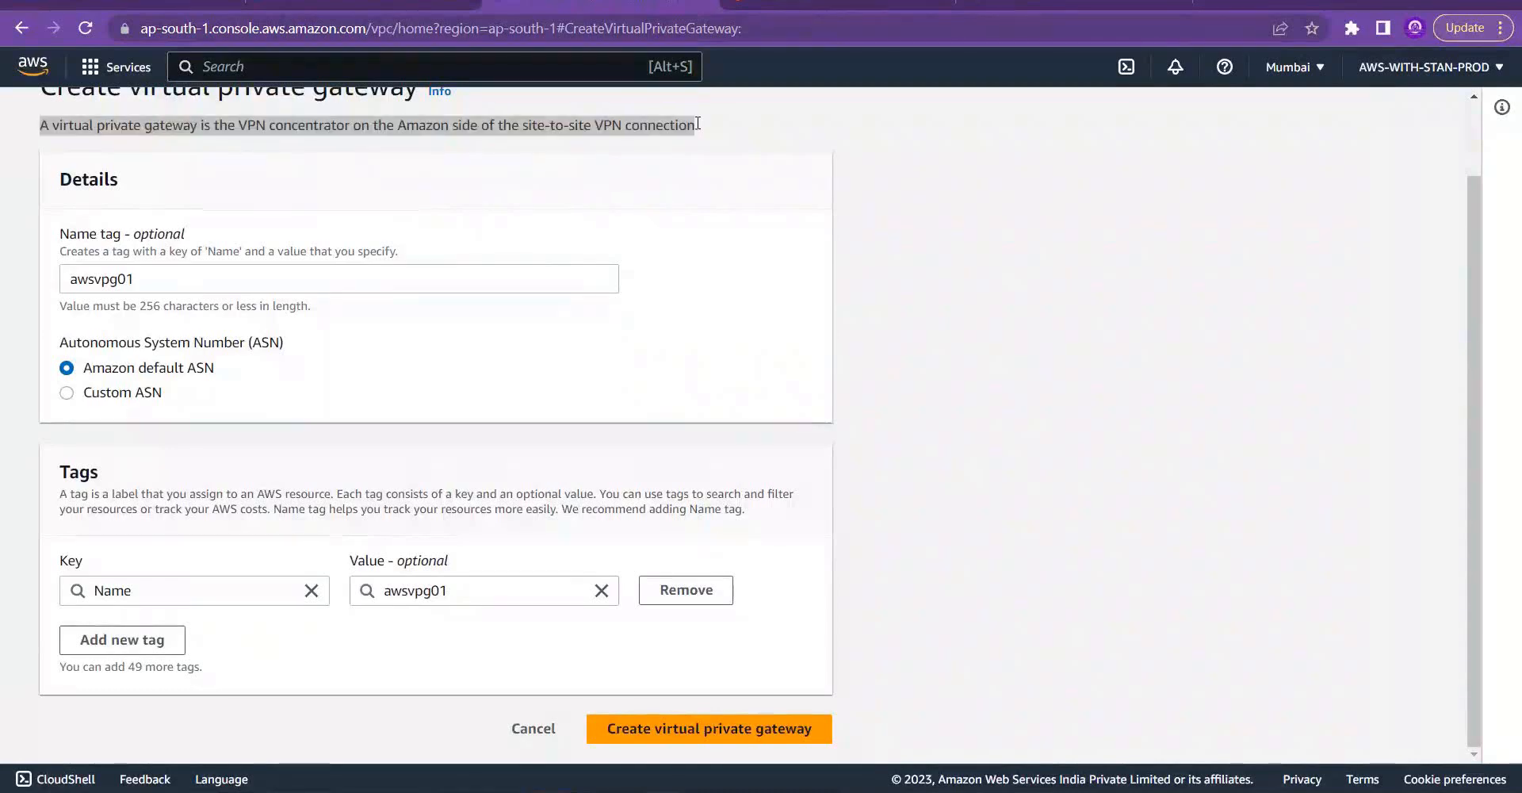
key(alt+Tab)
key(alt+Tab)
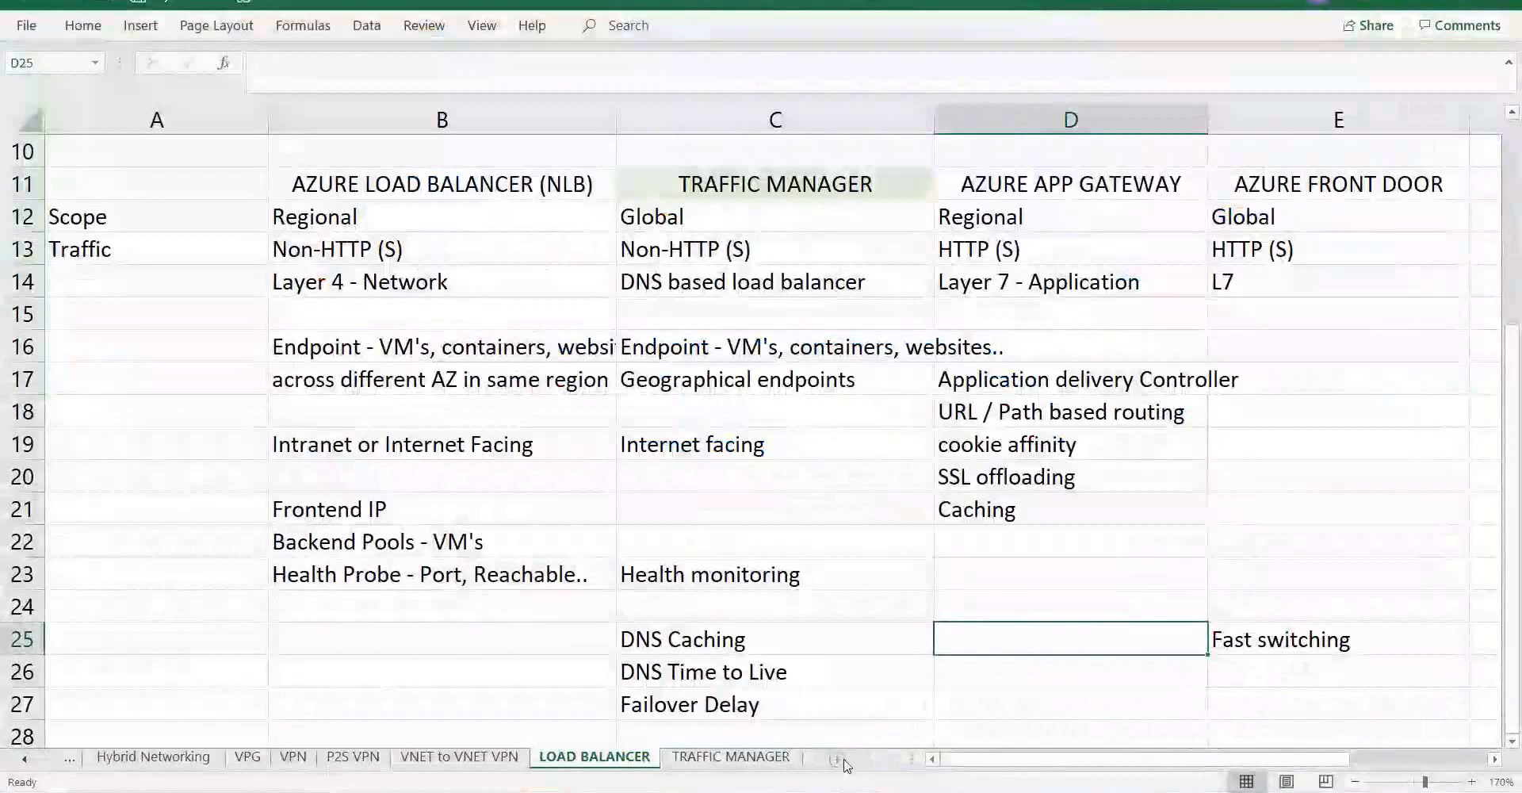
Step: Add a new worksheet between LOAD BALANCER and TRAFFIC MANAGER and name it "S2S VPN"
double_click(835, 765)
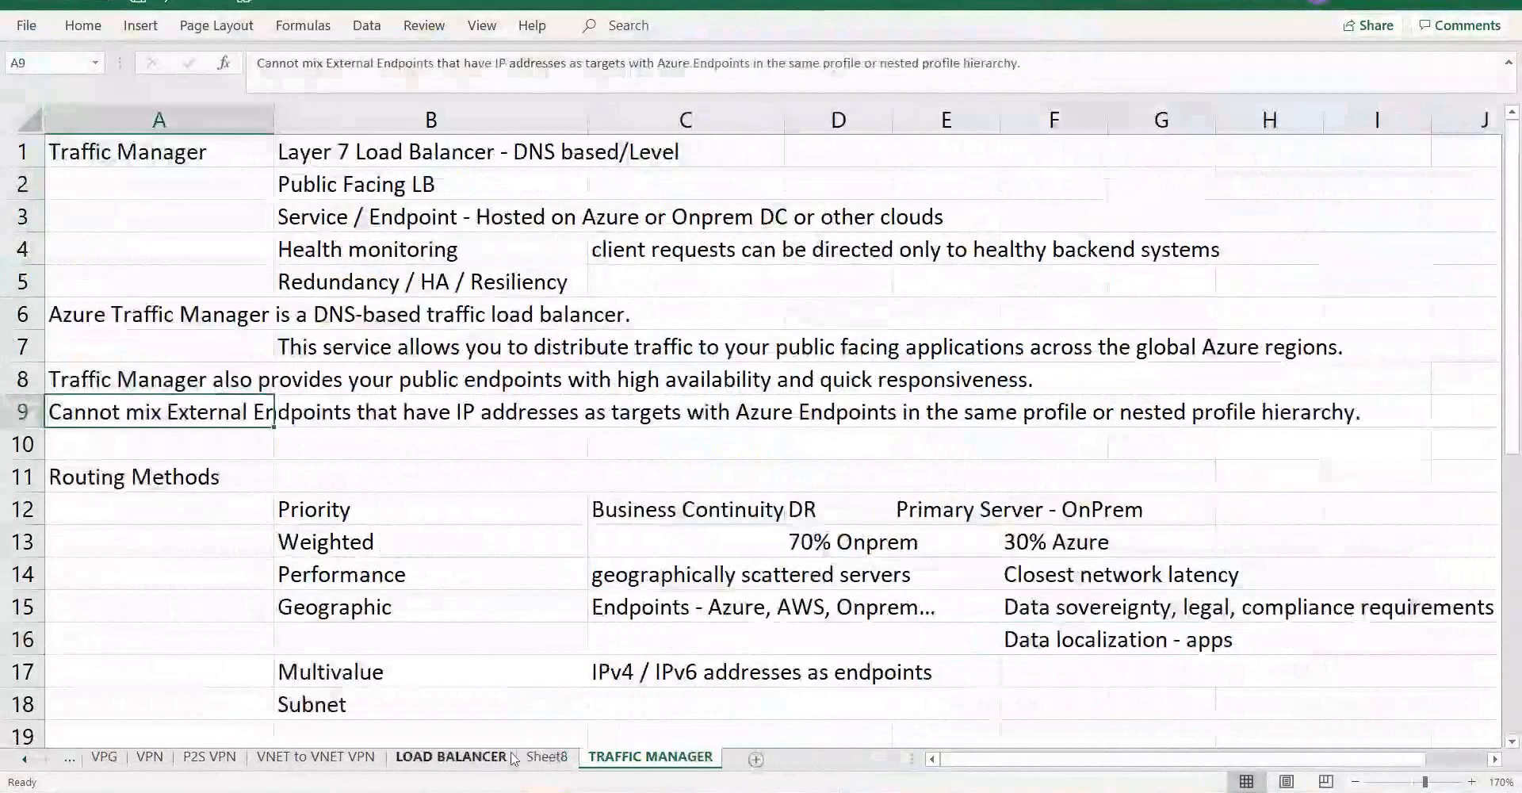
double_click(536, 757)
text(S2)
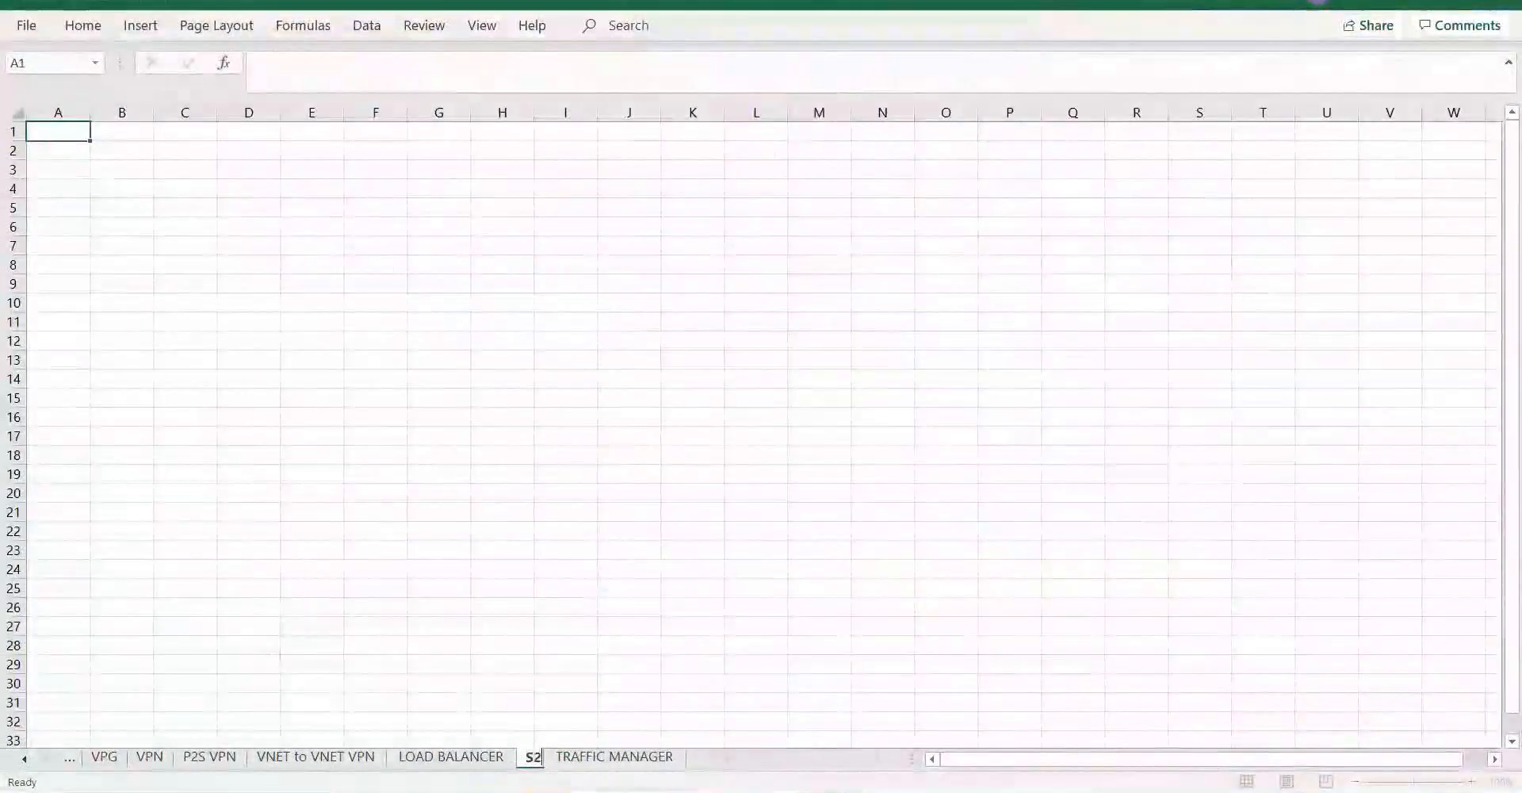
text(S VPN)
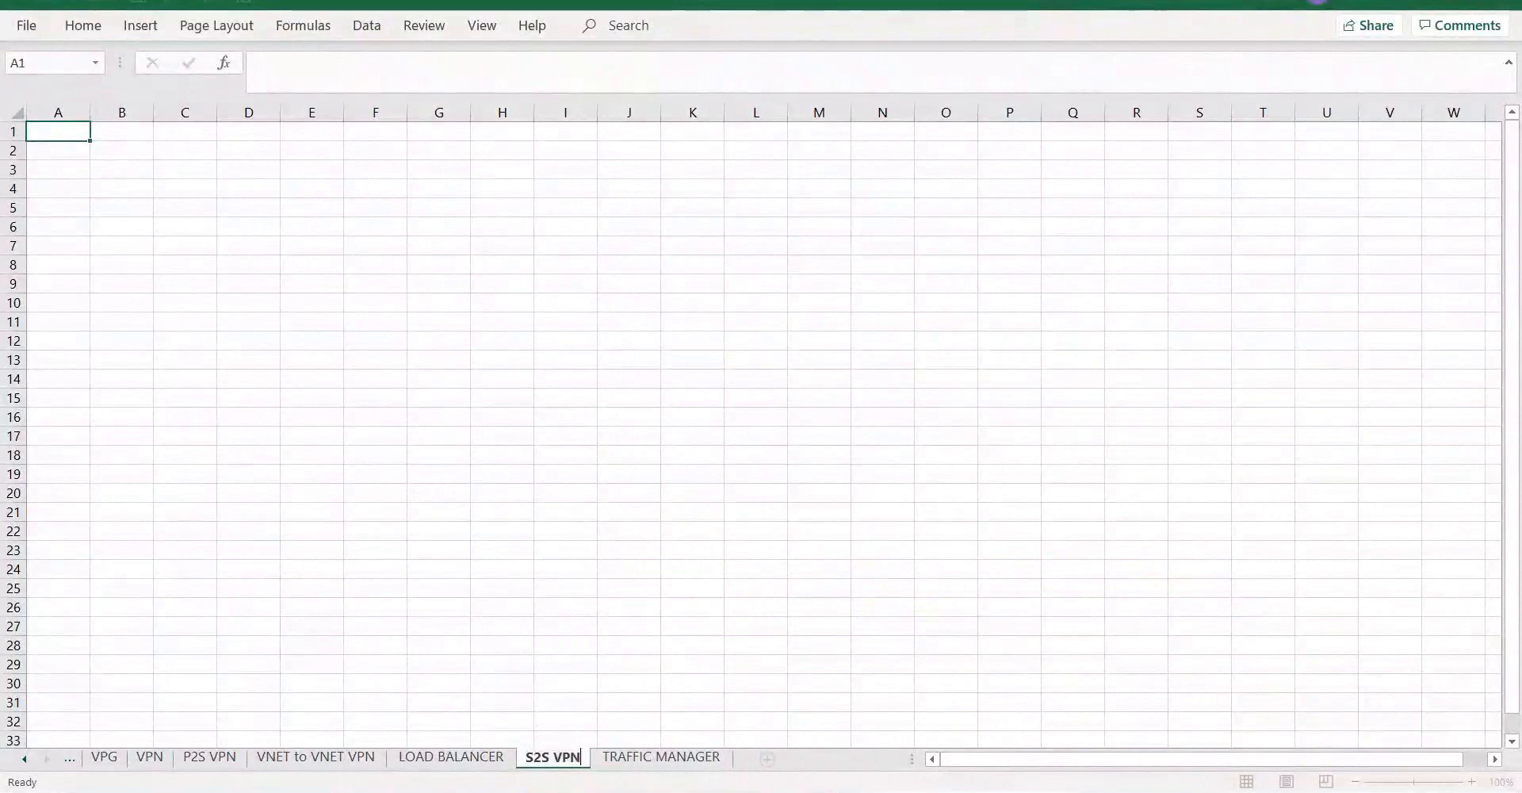
key(Return)
Step: Paste the copied virtual private gateway sentence into B3 with destination formatting and widen columns A and B
click(120, 167)
text(A virtual private gateway is the VPN concentrator on the Amazon side of the site-to-site VPN connection)
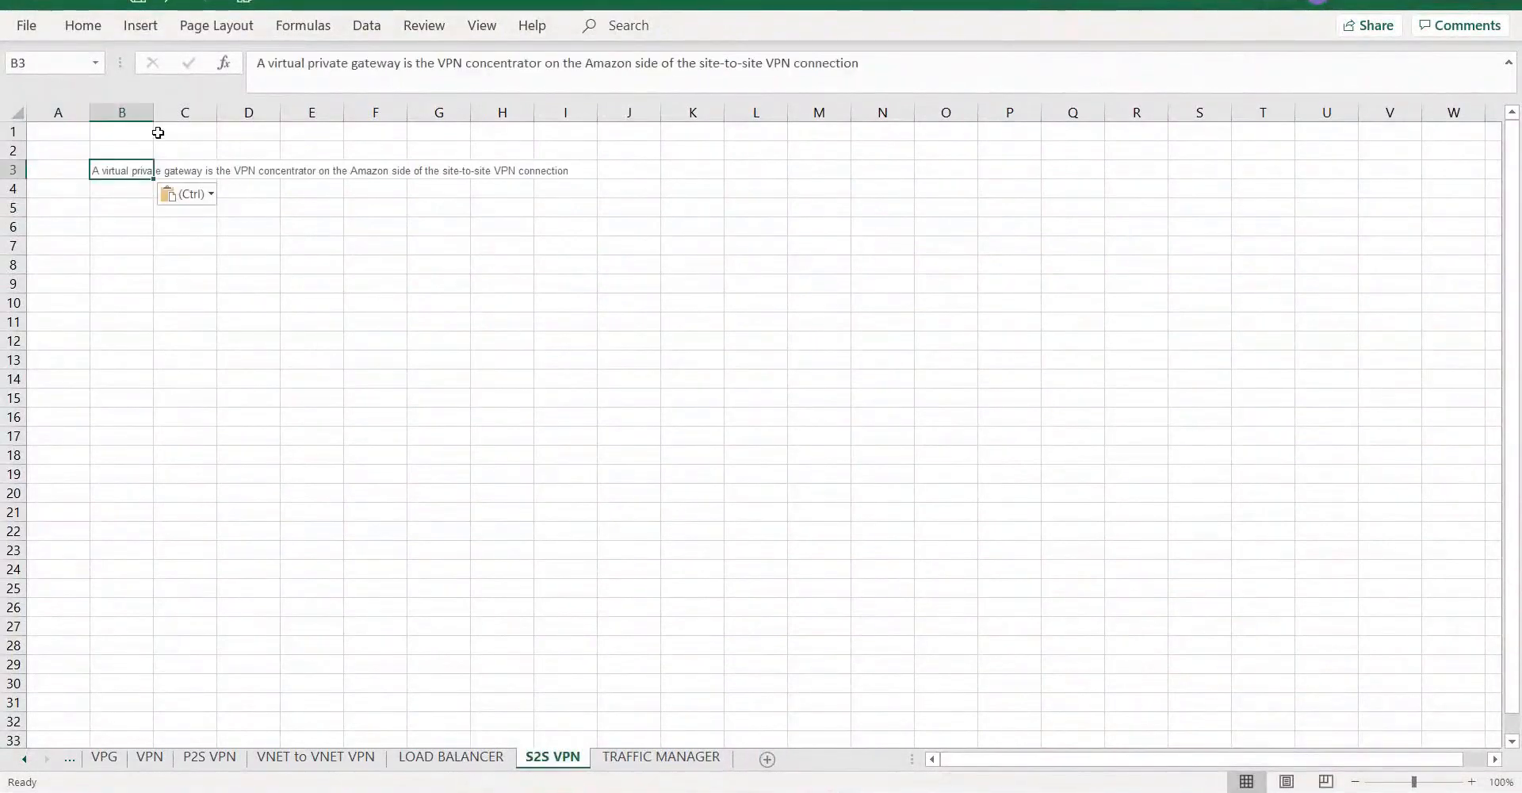
click(189, 194)
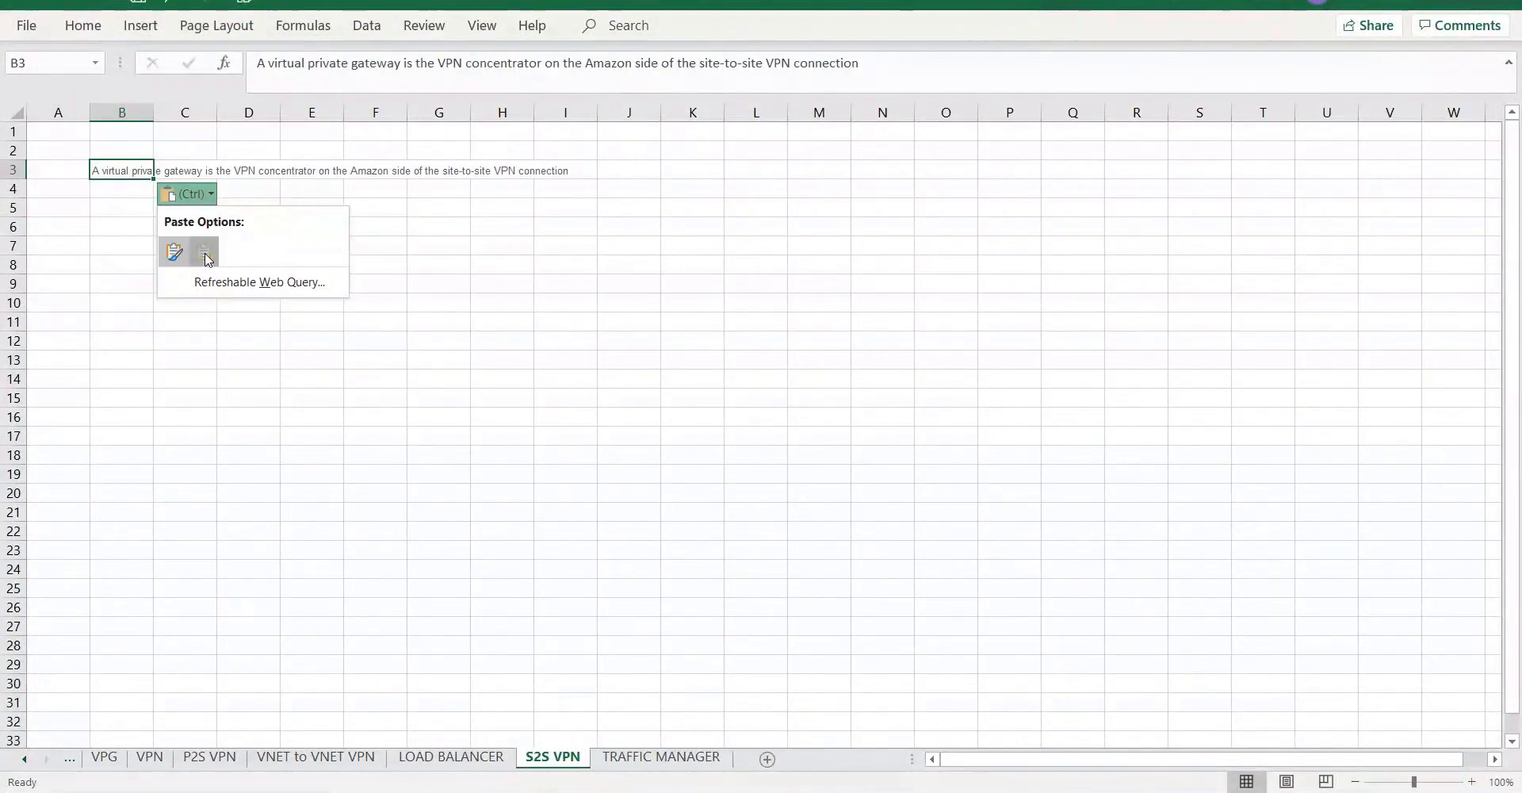
click(203, 251)
drag(156, 113, 264, 112)
drag(89, 112, 203, 113)
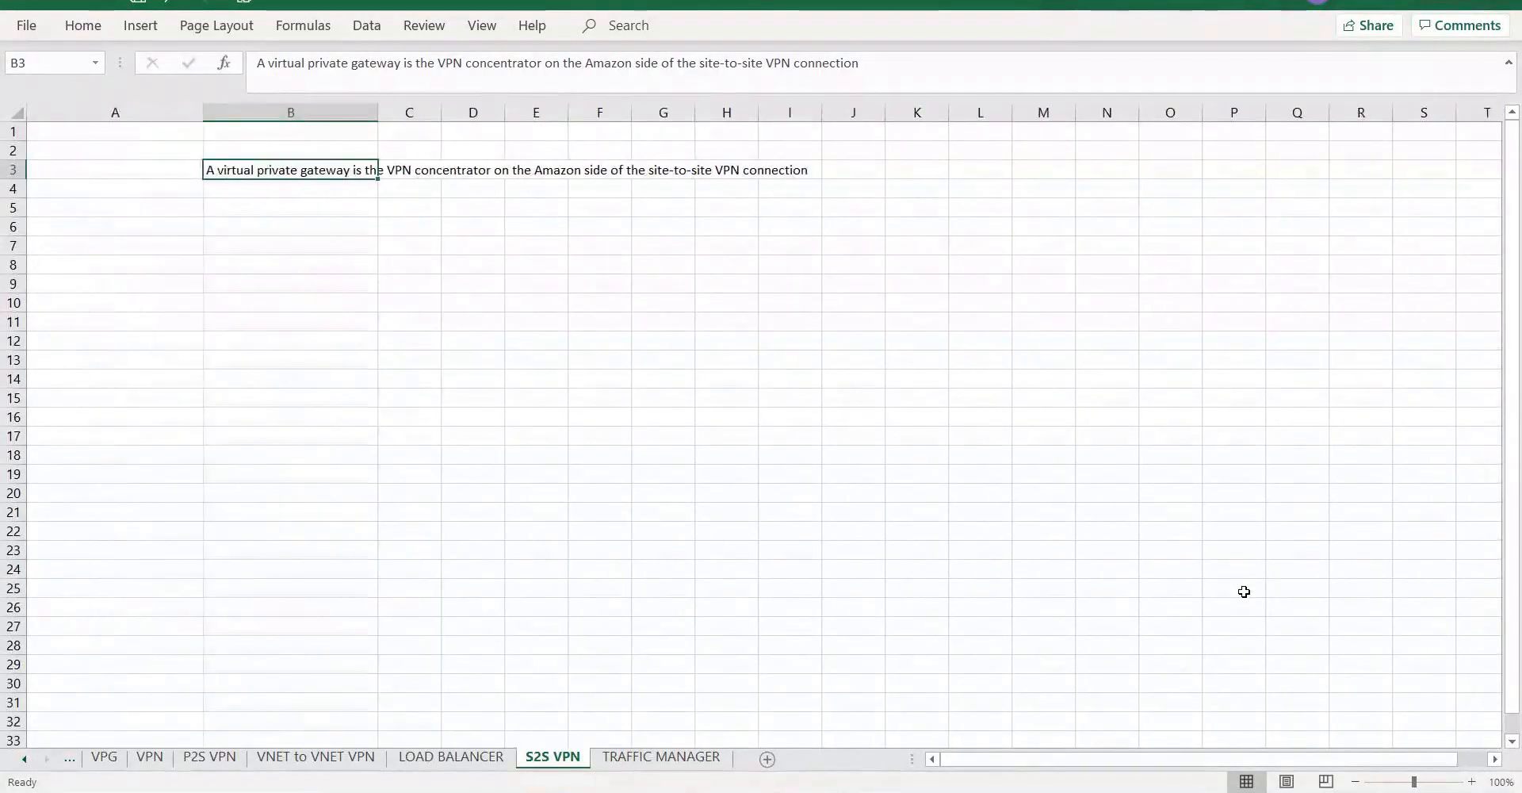
Step: Enter "Virtual Private Cloud (VP Gateway)" in A3 and fit column A's width to the text
click(1472, 780)
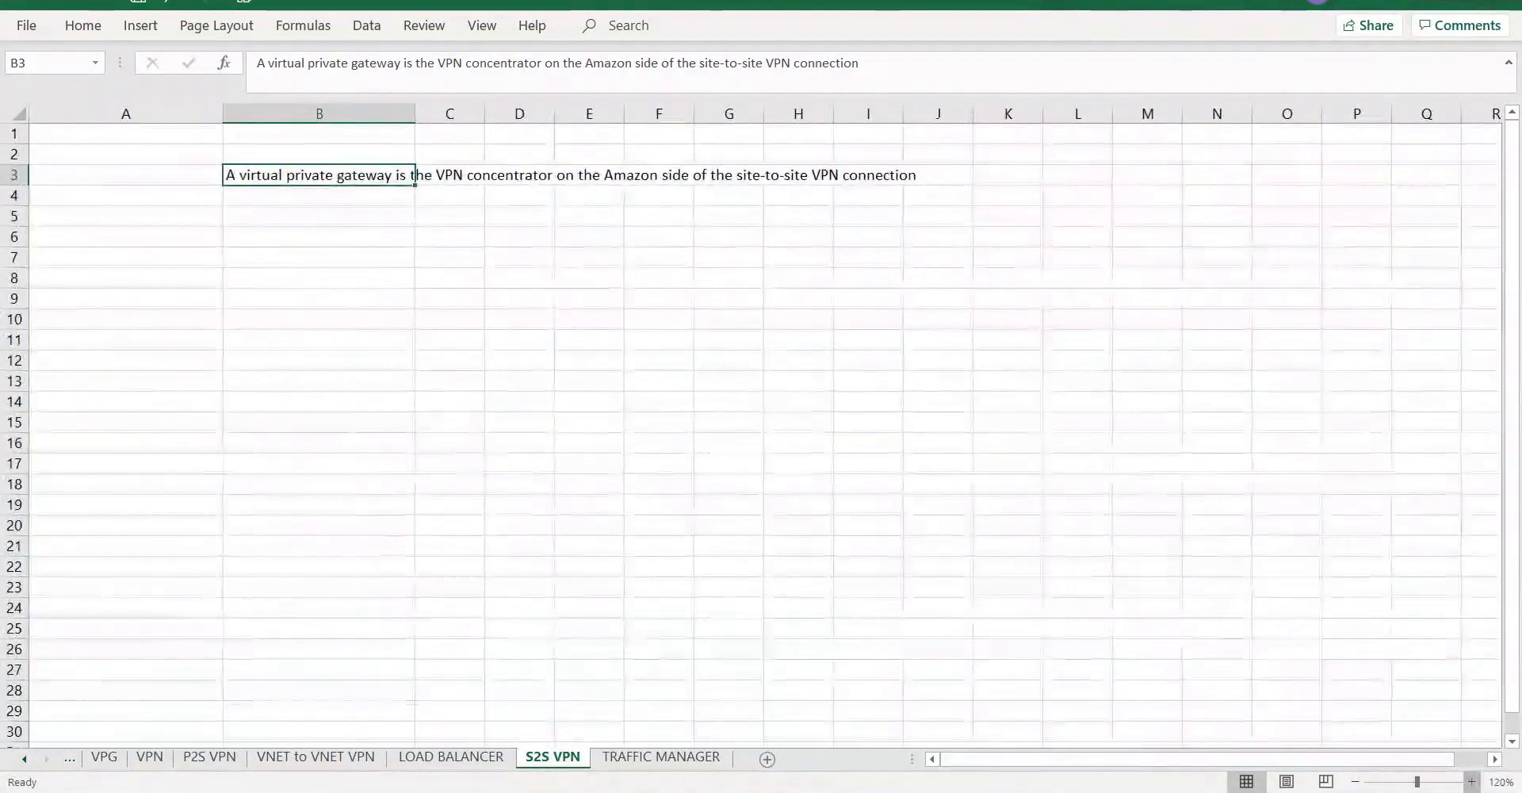
click(1471, 781)
click(1471, 781)
click(1471, 781)
click(1472, 781)
click(183, 207)
text(Vi)
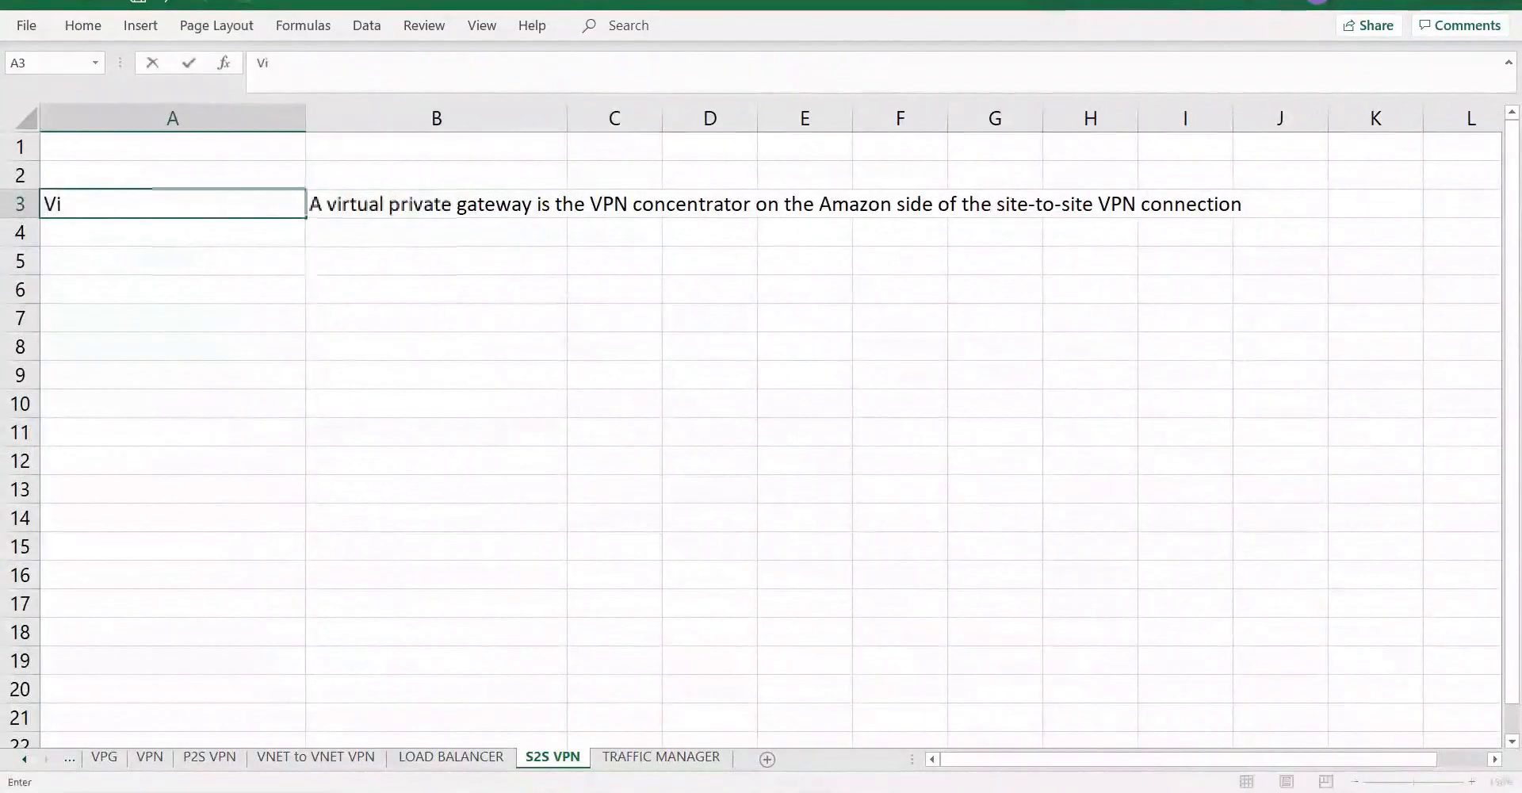
text(rtual Private )
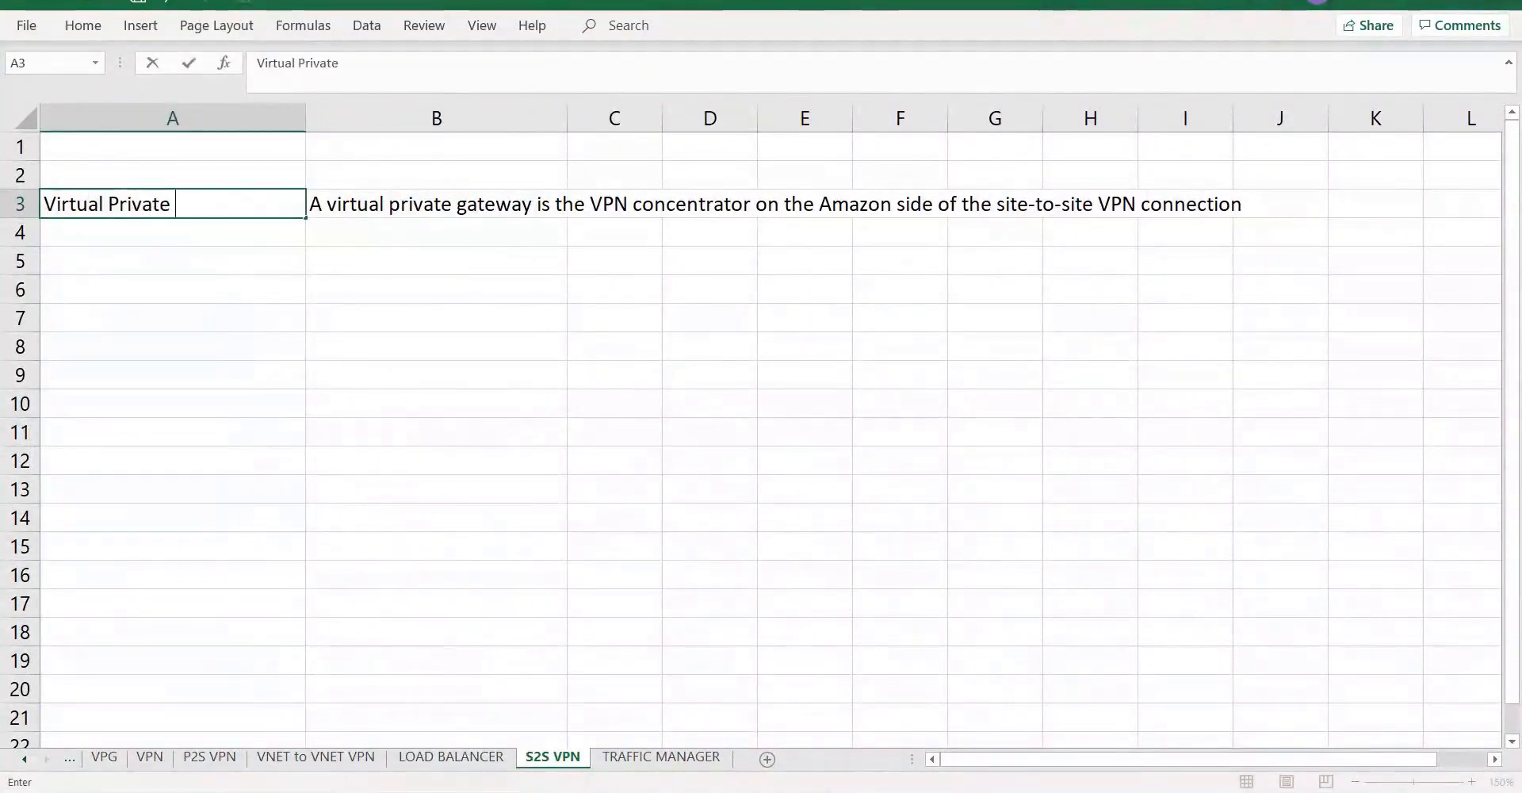
text(Cloud (VP Gateway)
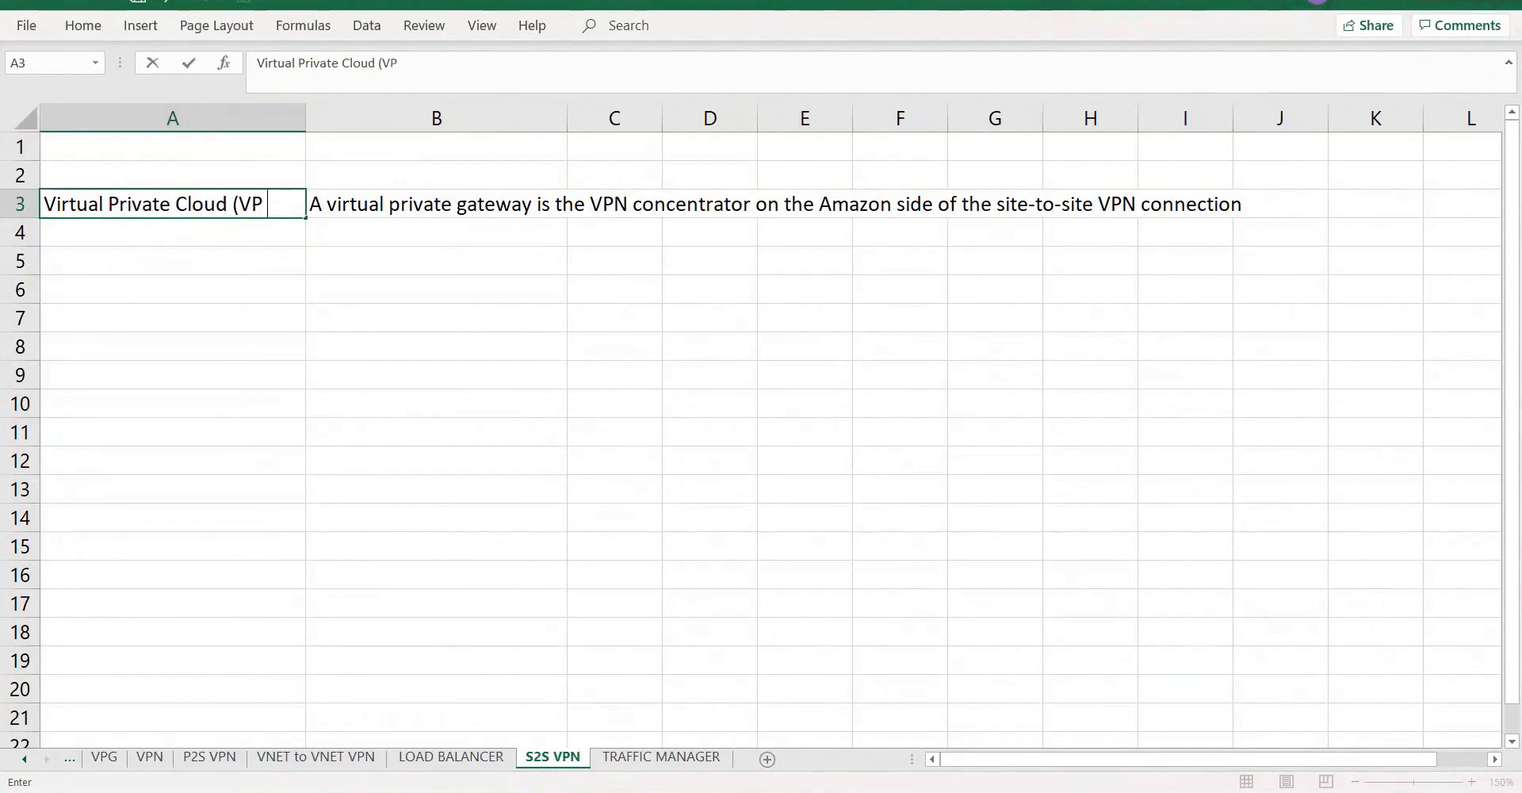
click(188, 342)
double_click(309, 122)
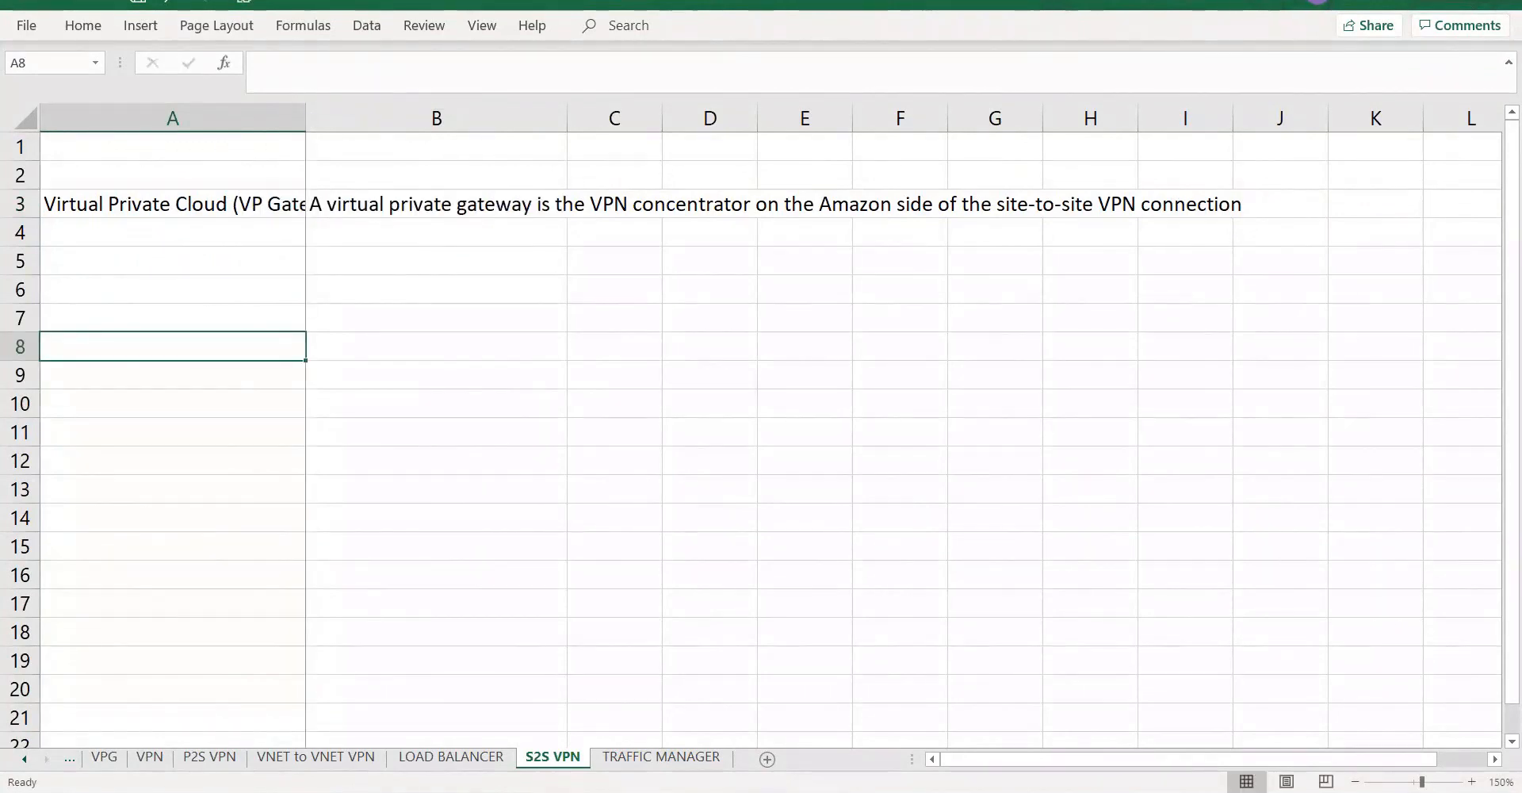
Step: Insert a new column before the gateway names and enter "AWS" in A3
click(274, 118)
right_click(274, 123)
click(329, 288)
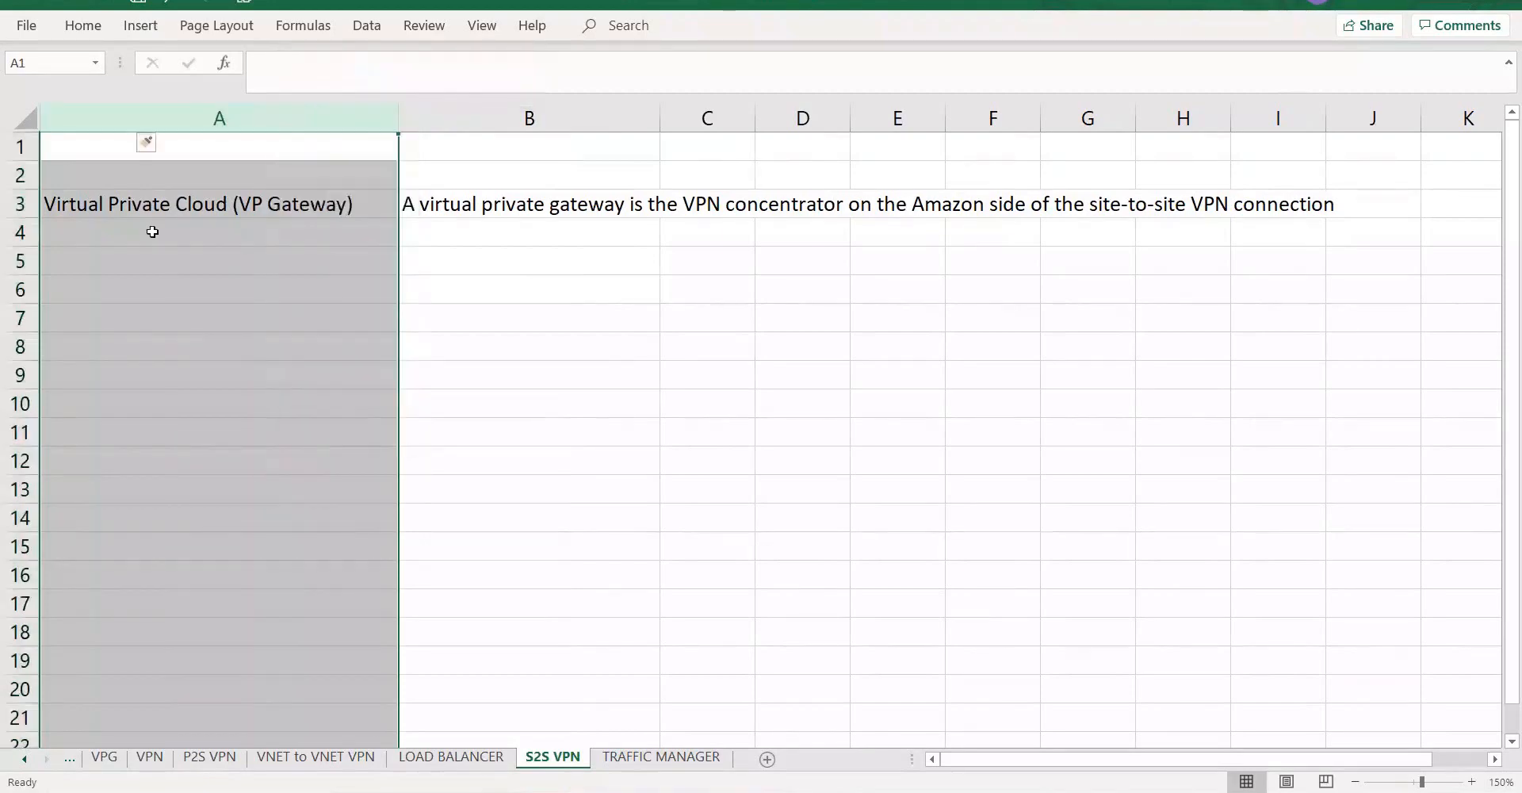
click(102, 200)
text(AWS)
key(ctrl+Return)
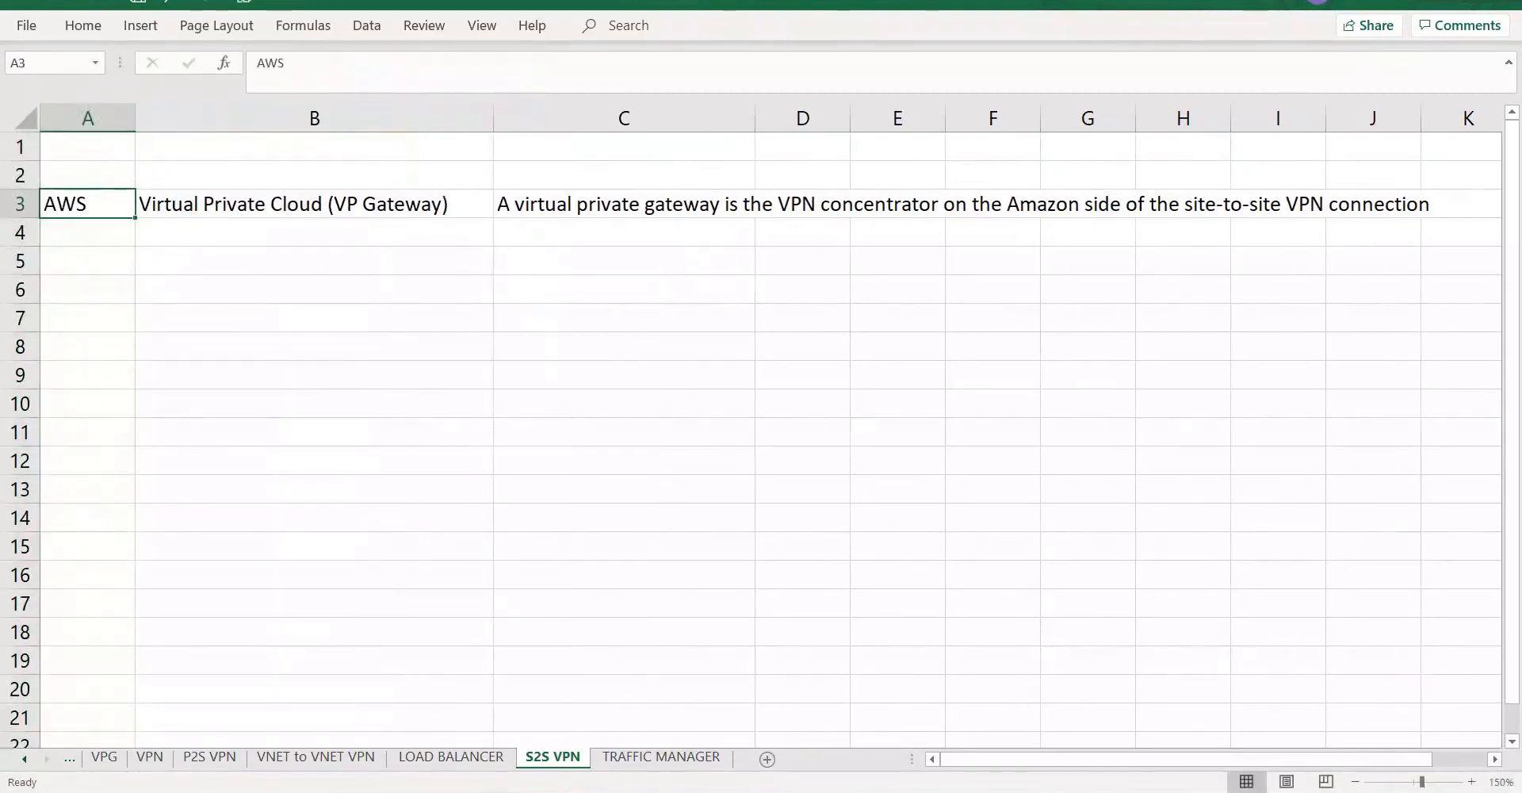
Step: Enter "Azure" in A4 and "Virtual Network (VN GW)" in B4
click(93, 229)
text(Azure)
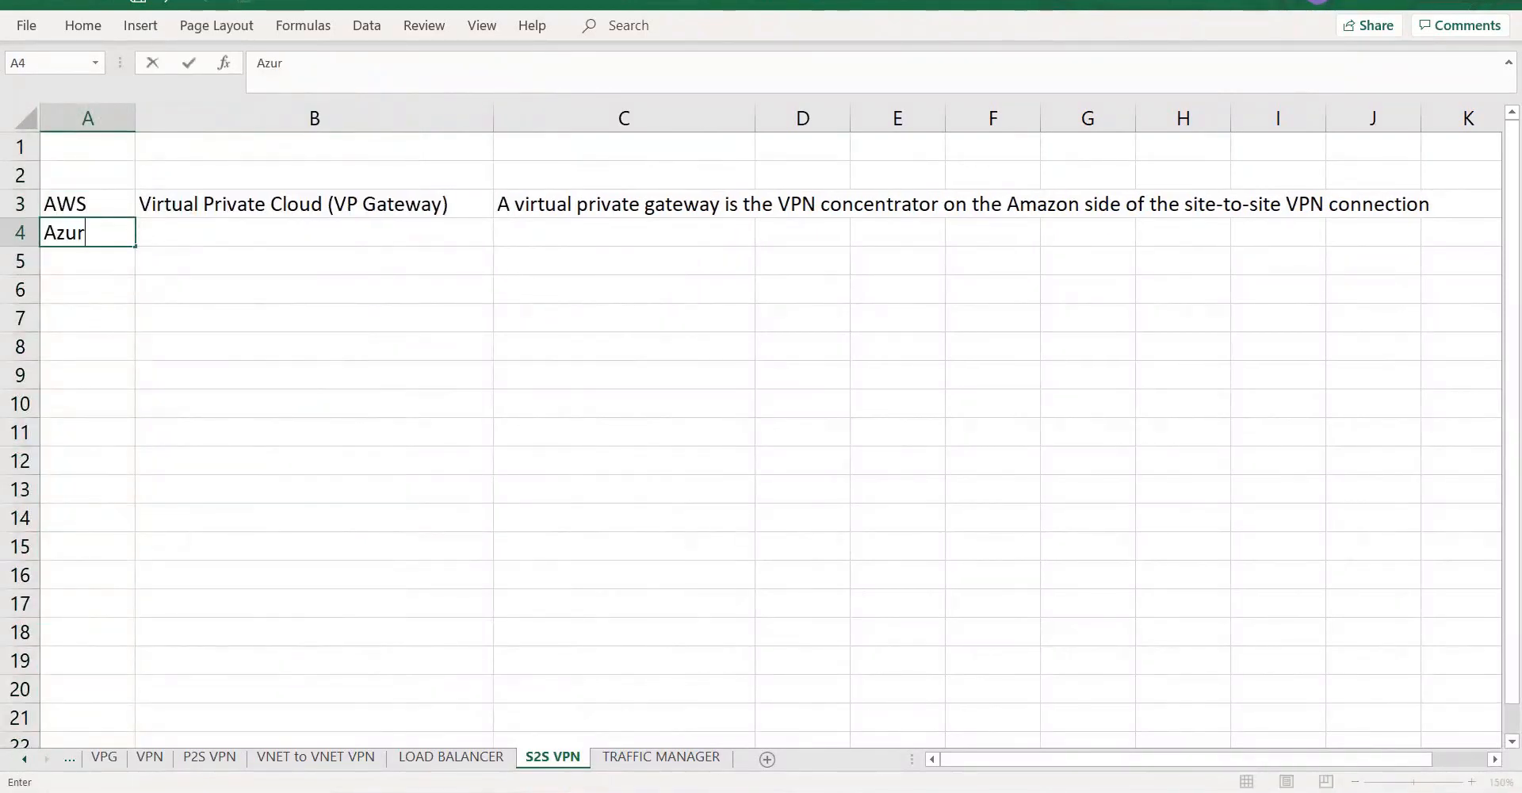
key(Tab)
text(Virtual )
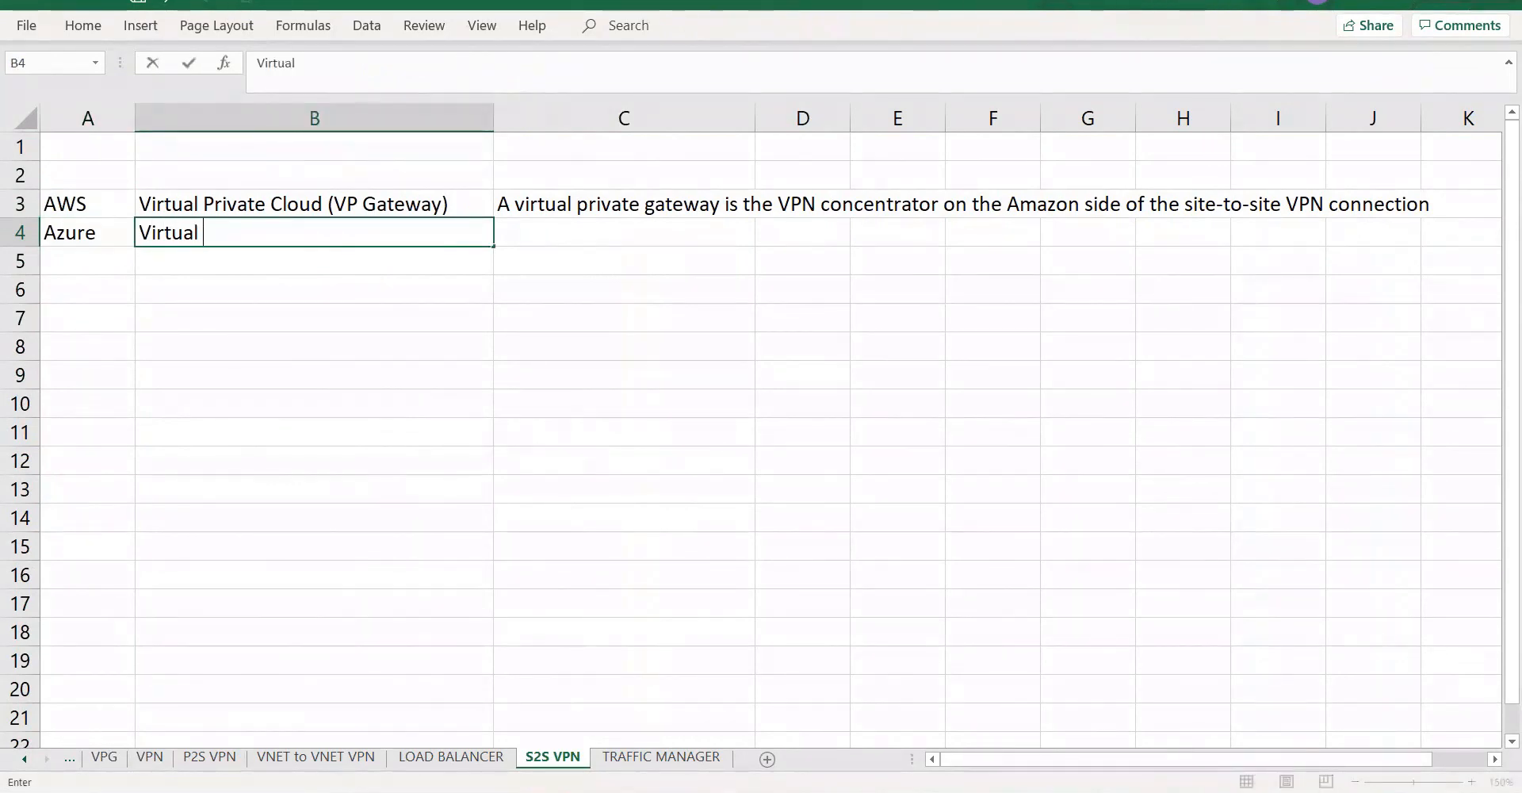
text(Network (V)
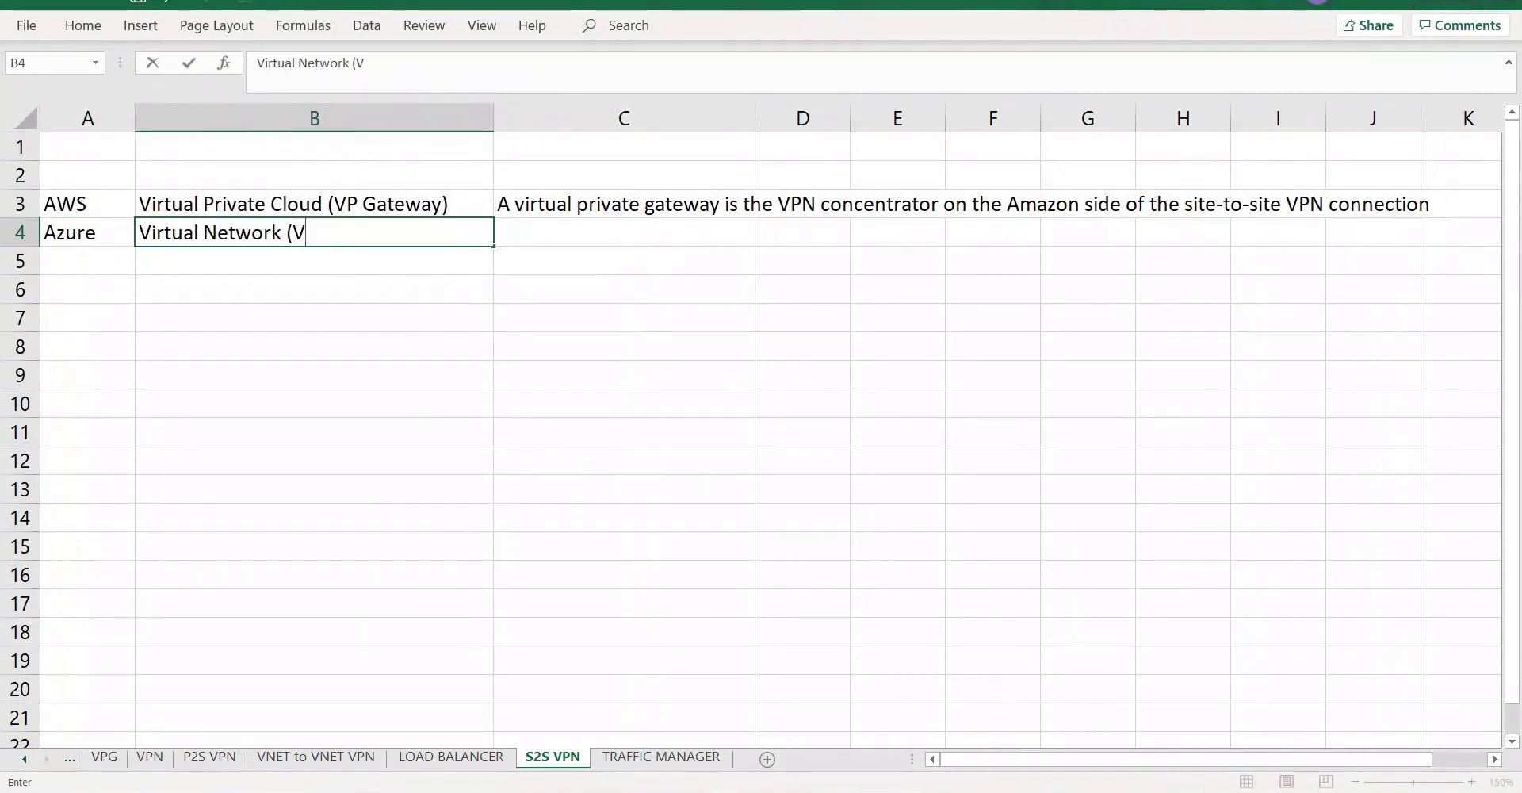
text(N GW)
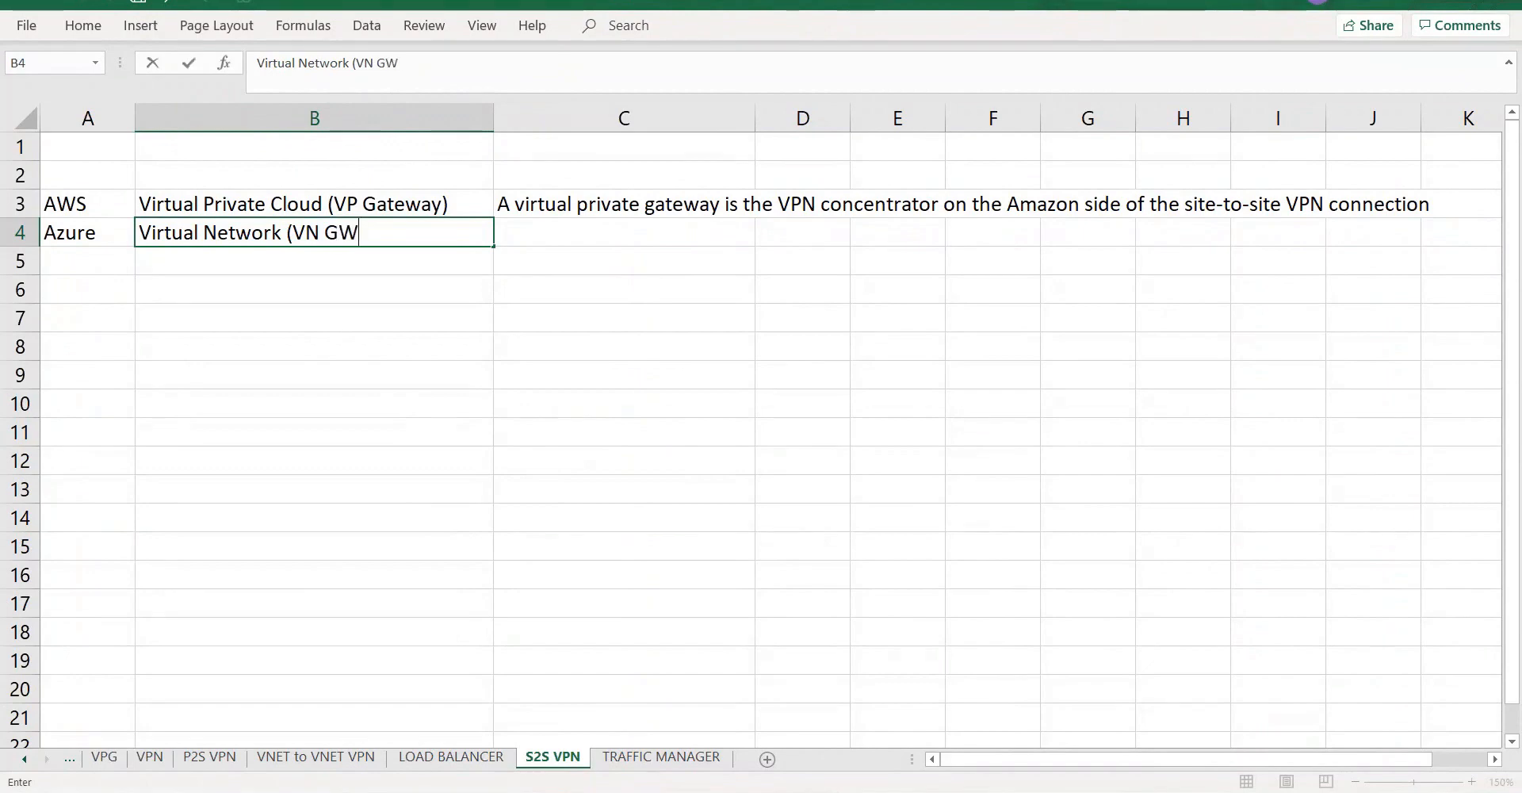
text())
Step: Enter "Virtual Network Gateway is VPN concentration on Azure Side of S2S VPN connection" in C4
key(Tab)
text(Virtu)
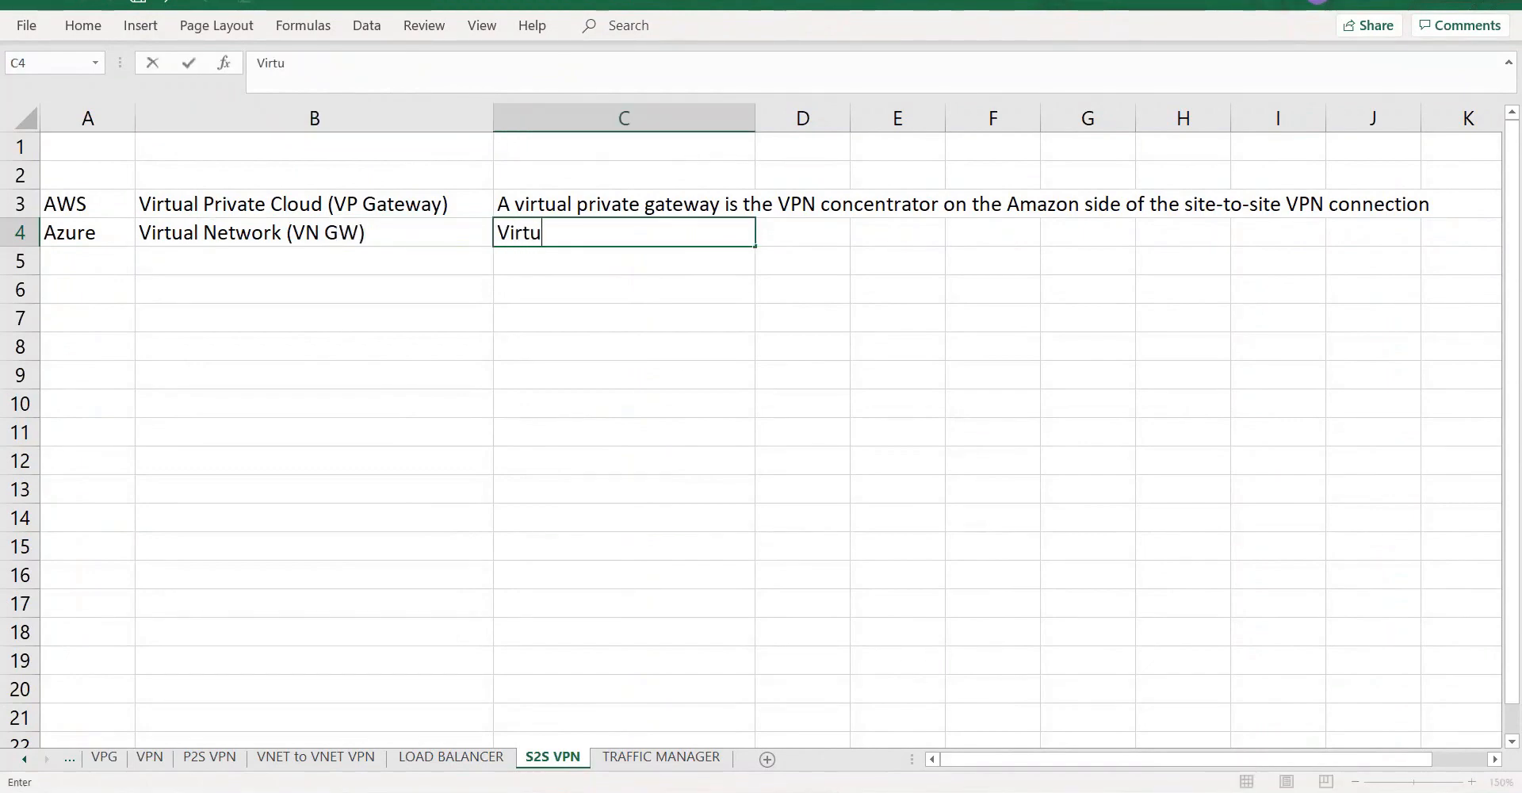
text(al Network )
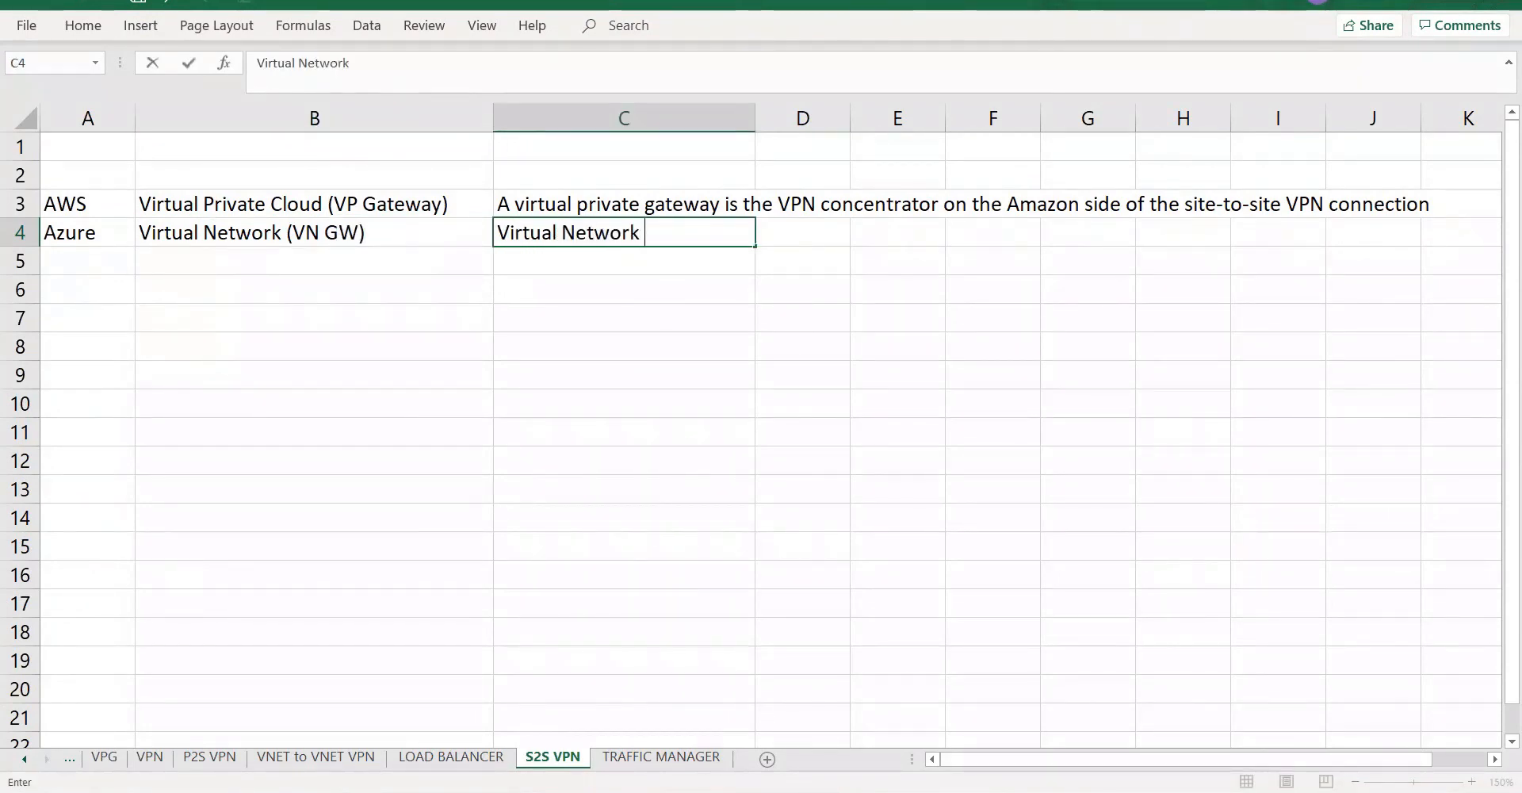
text(Gateway is V)
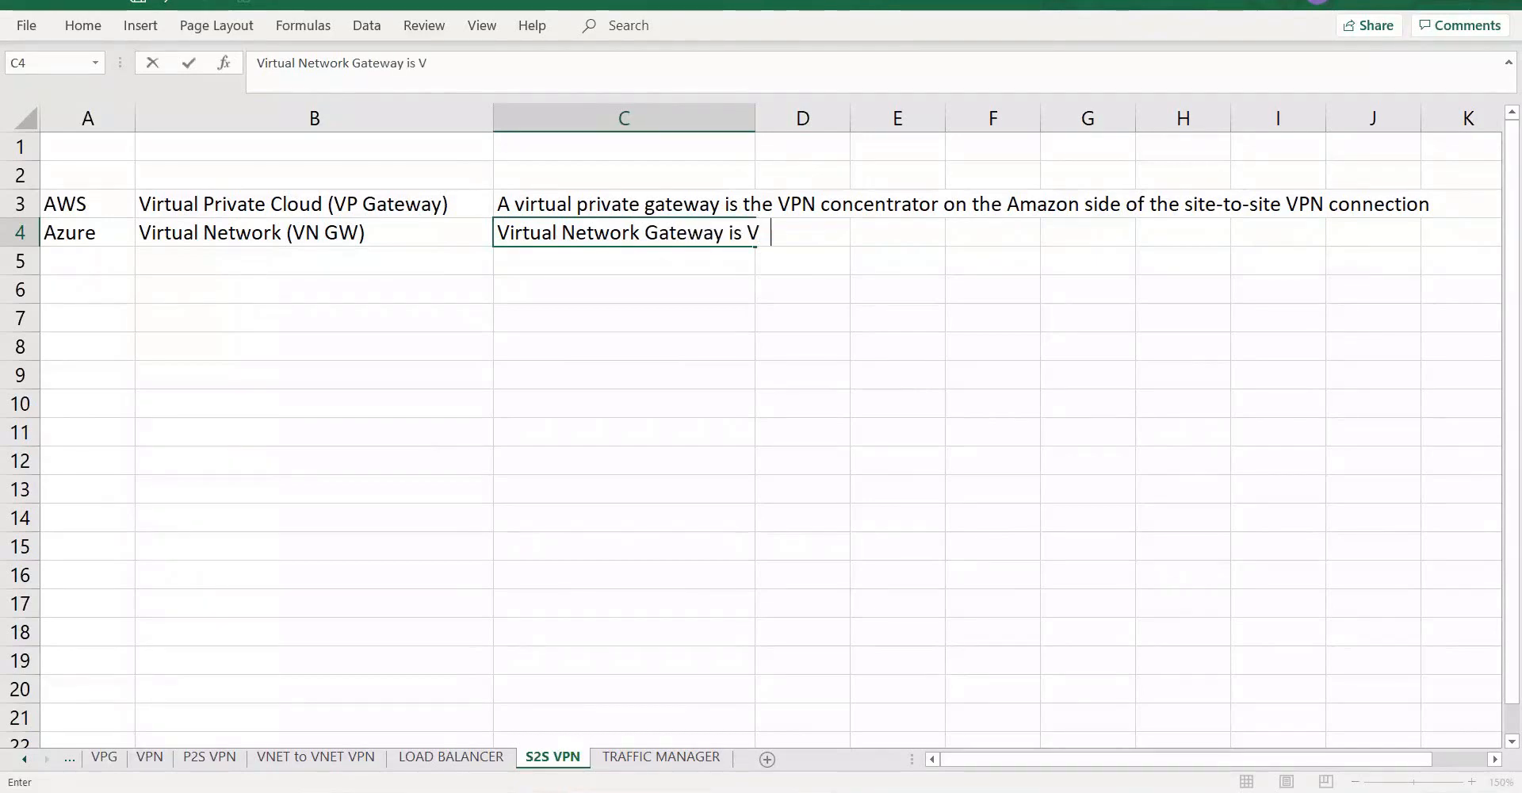
text(PN concentration)
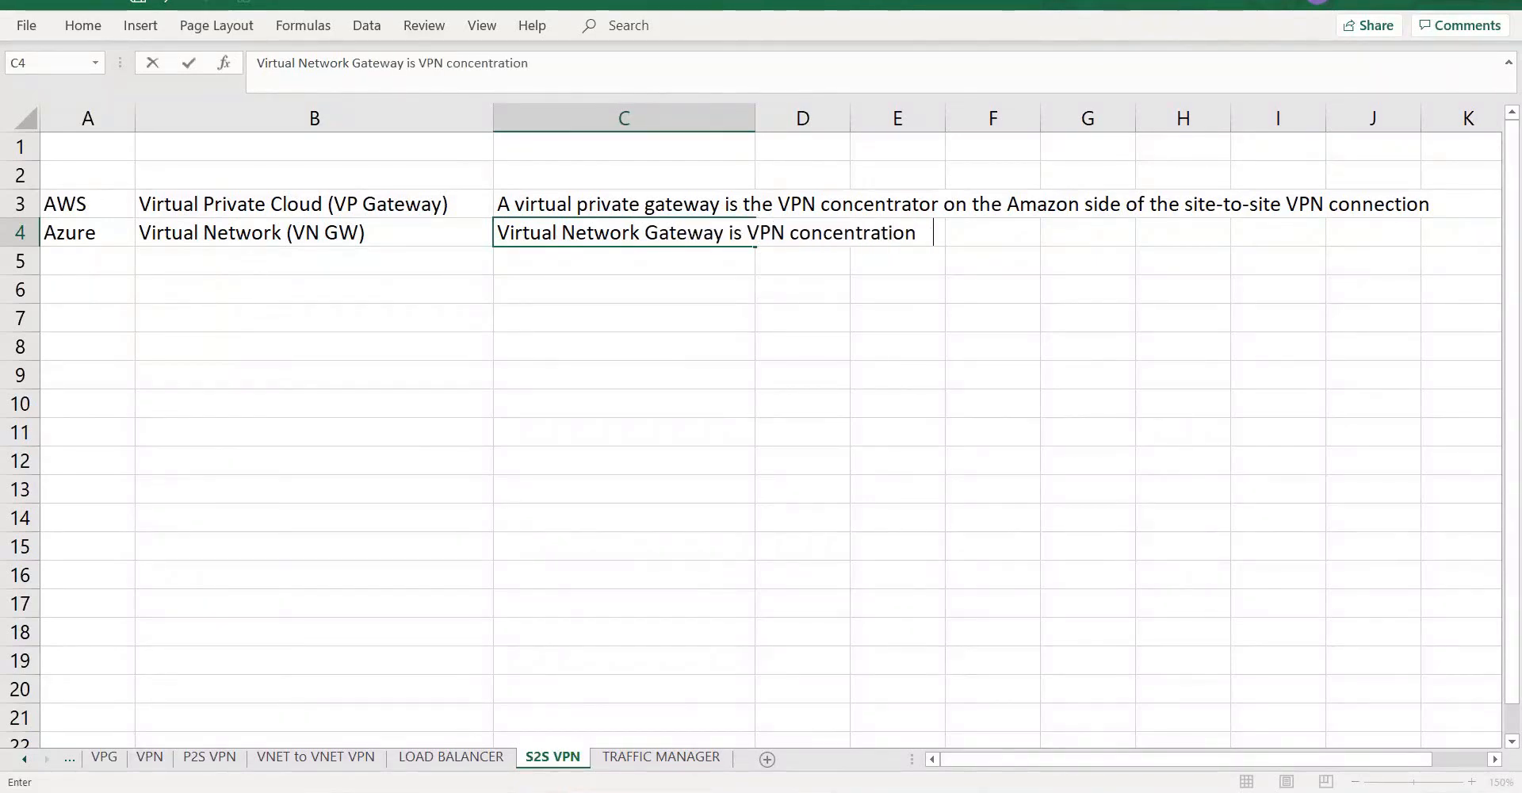
text( onAAzure S)
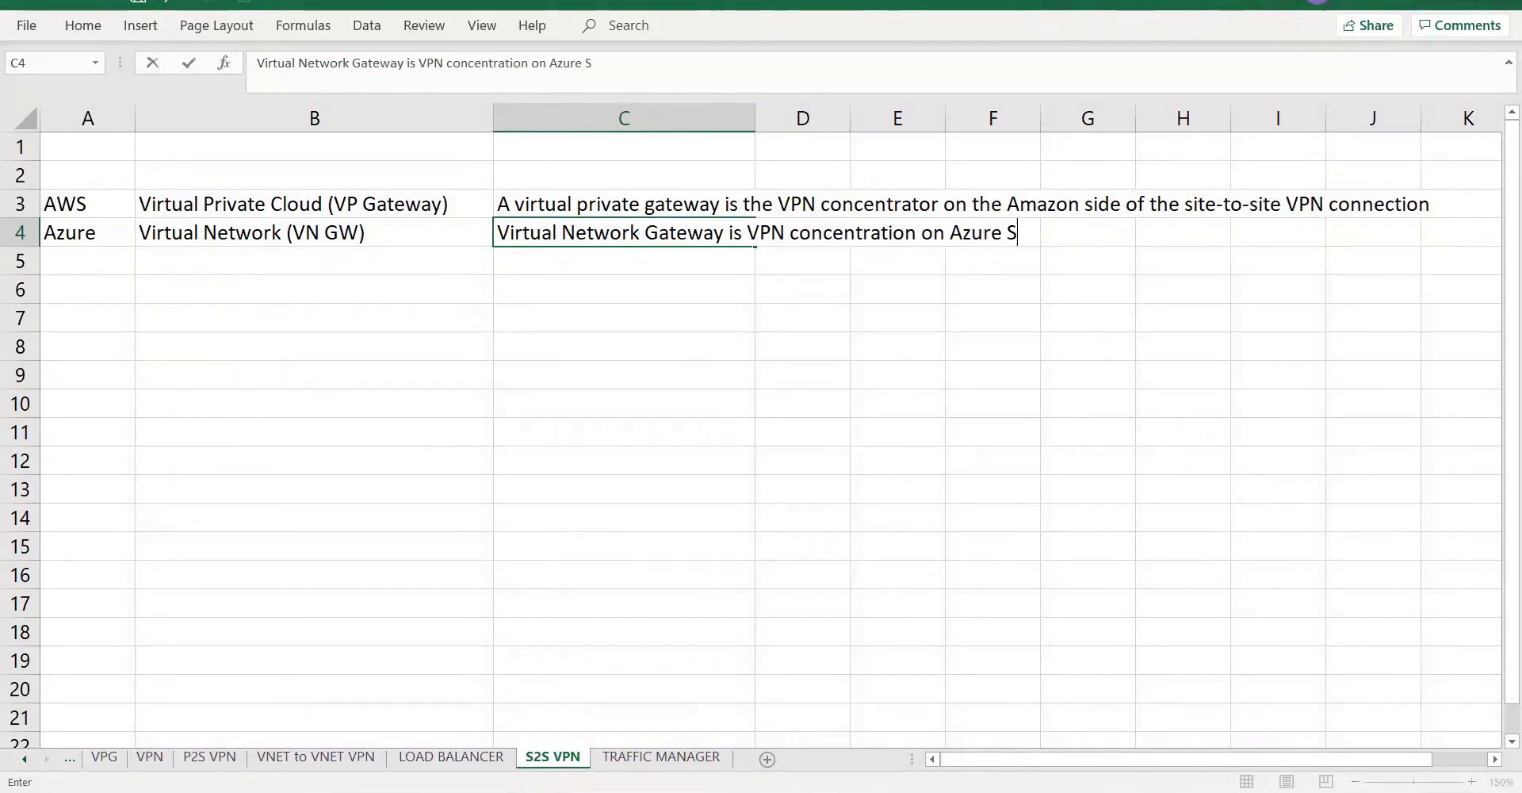
text(ite)
key(BackSpace)
key(BackSpace)
key(BackSpace)
text(ide of )
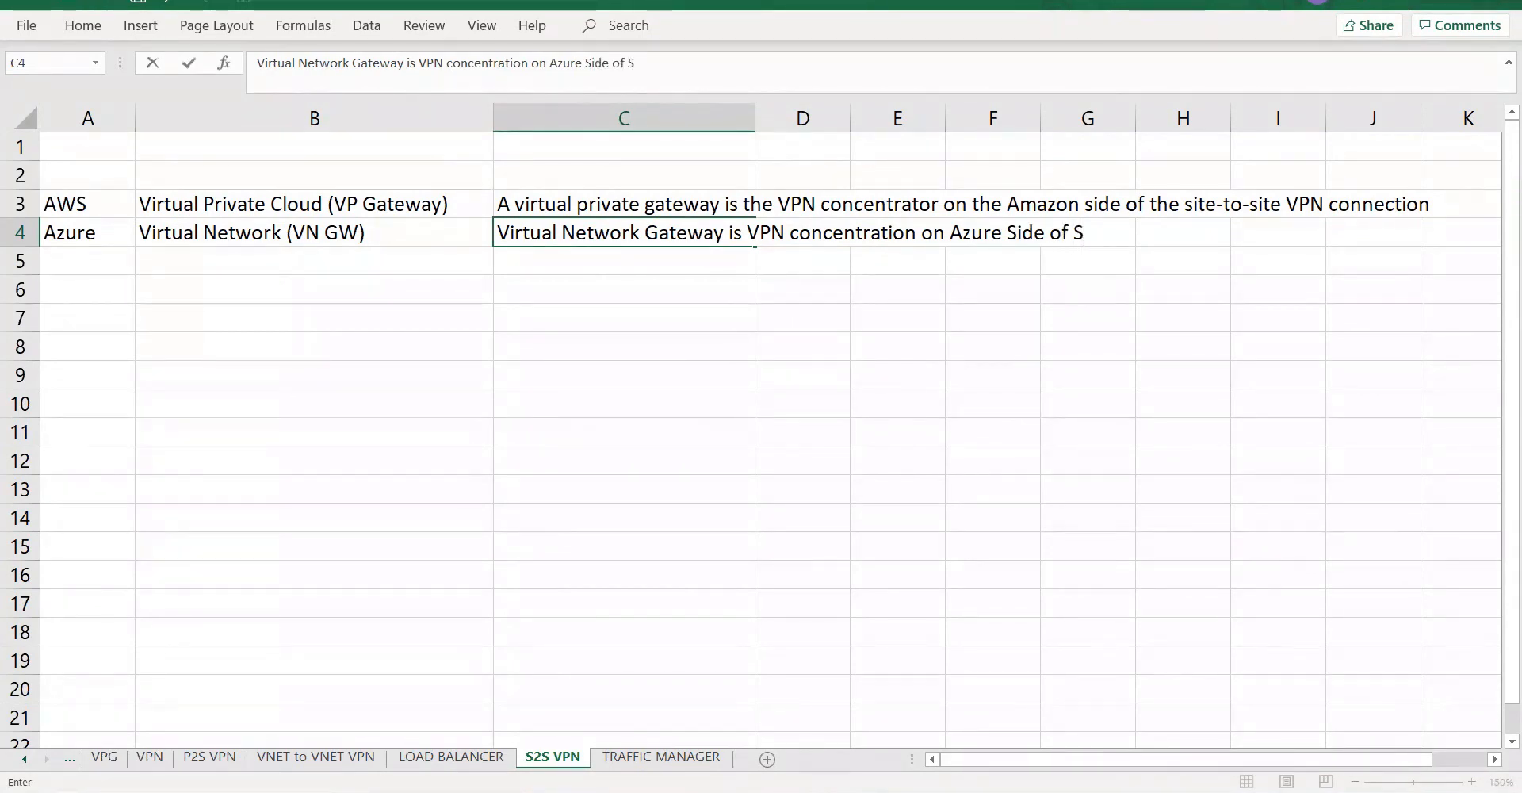
text(S2S VPN)
key(BackSpace)
text(PN conn)
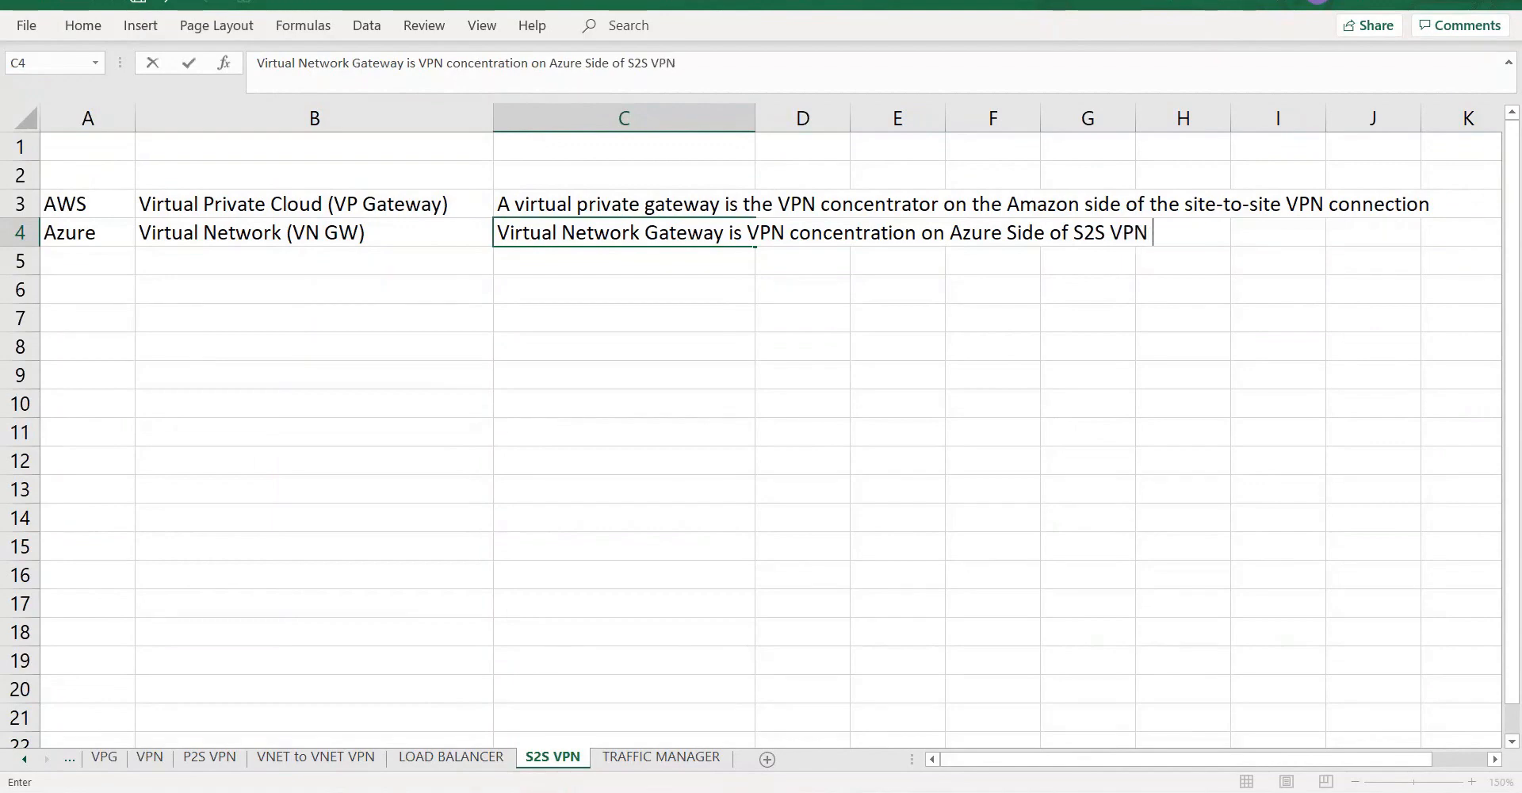
text(ectio)
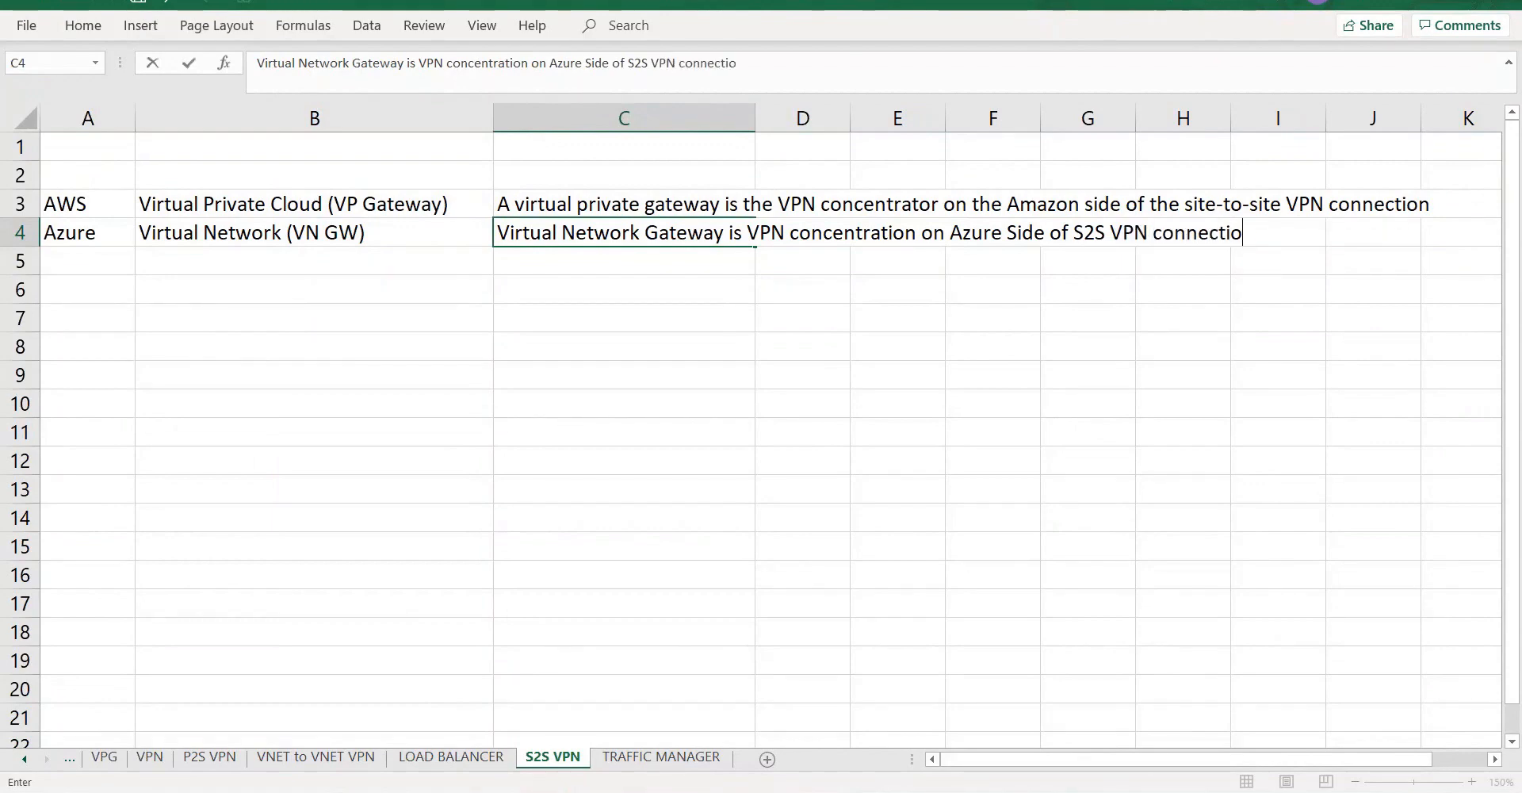
text(n)
Step: Enter the Azure-side heading "Azure VN GW" in B6
click(195, 297)
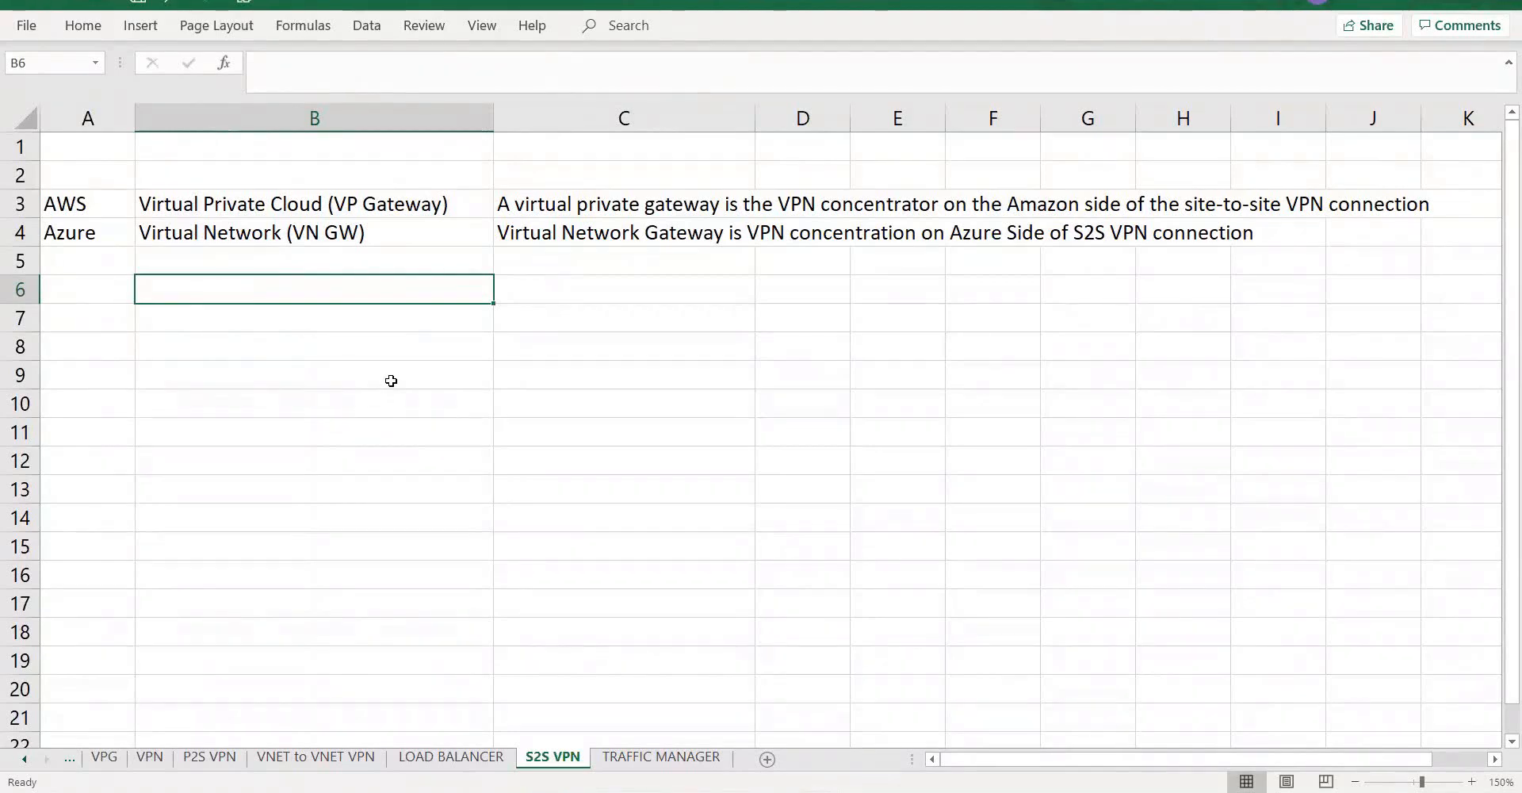
text(VP)
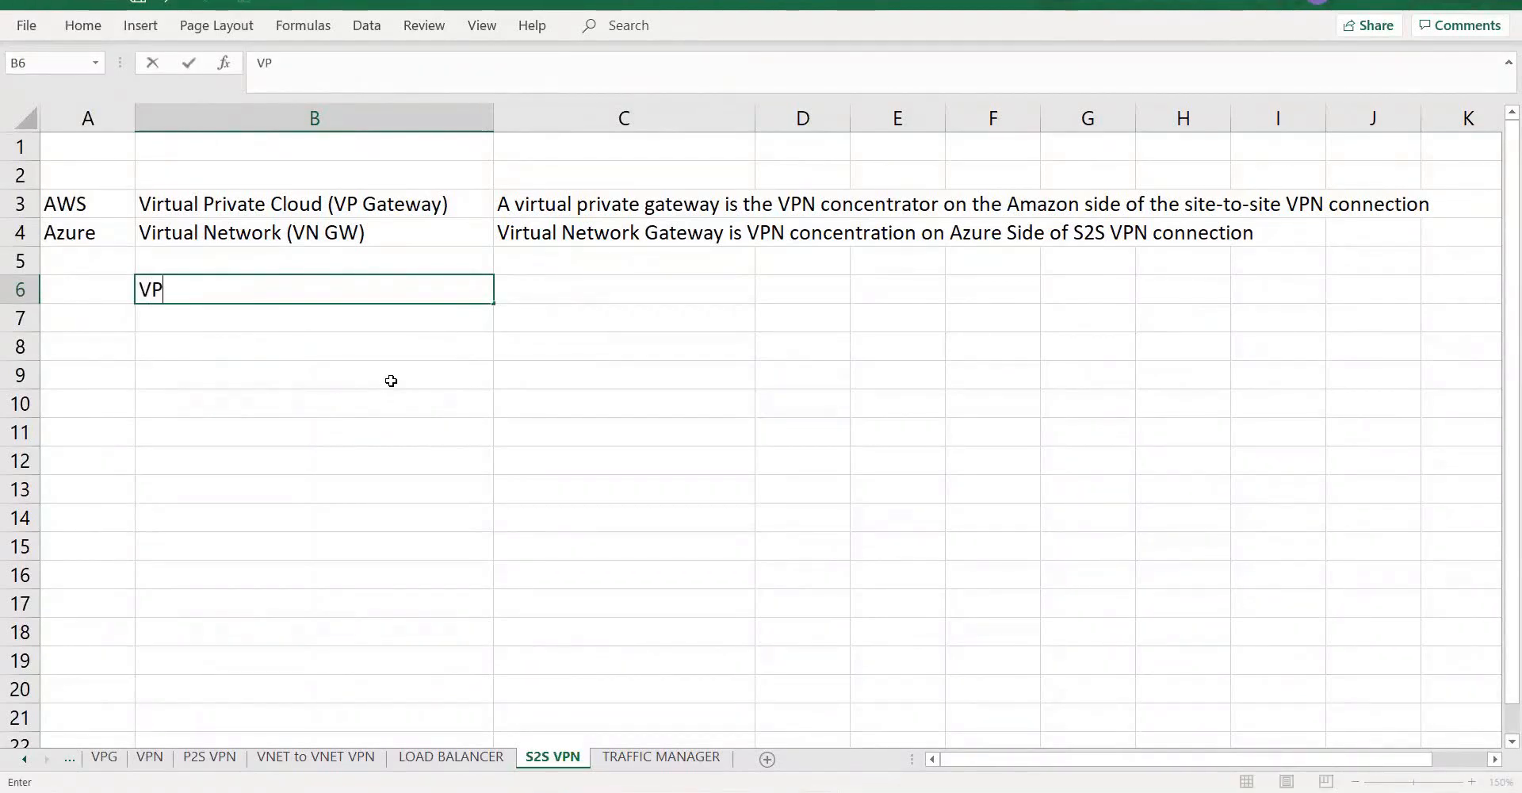
key(BackSpace)
key(BackSpace)
text(Azure VP)
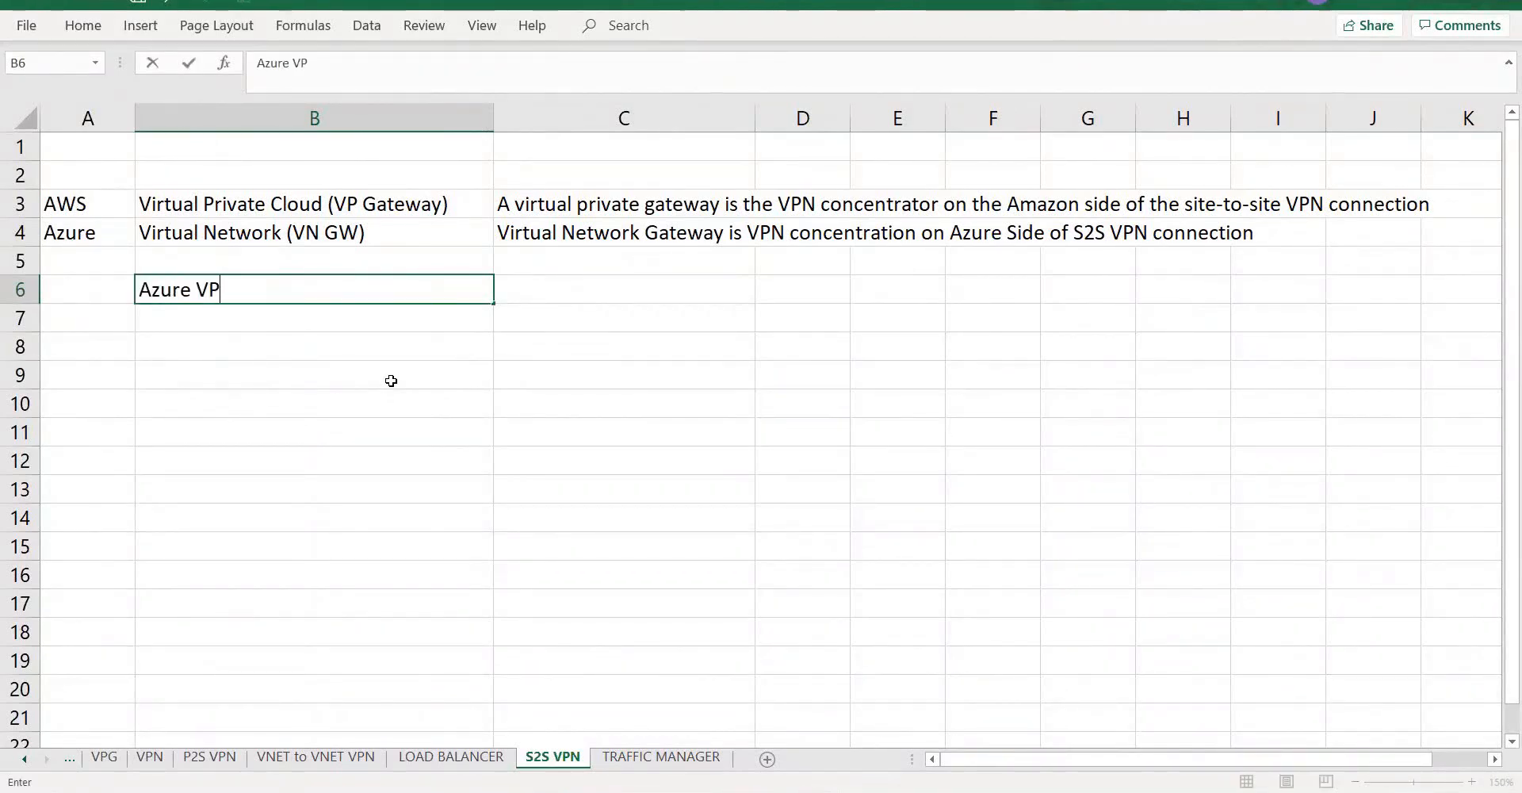
key(BackSpace)
text(NG)
key(BackSpace)
text(GW)
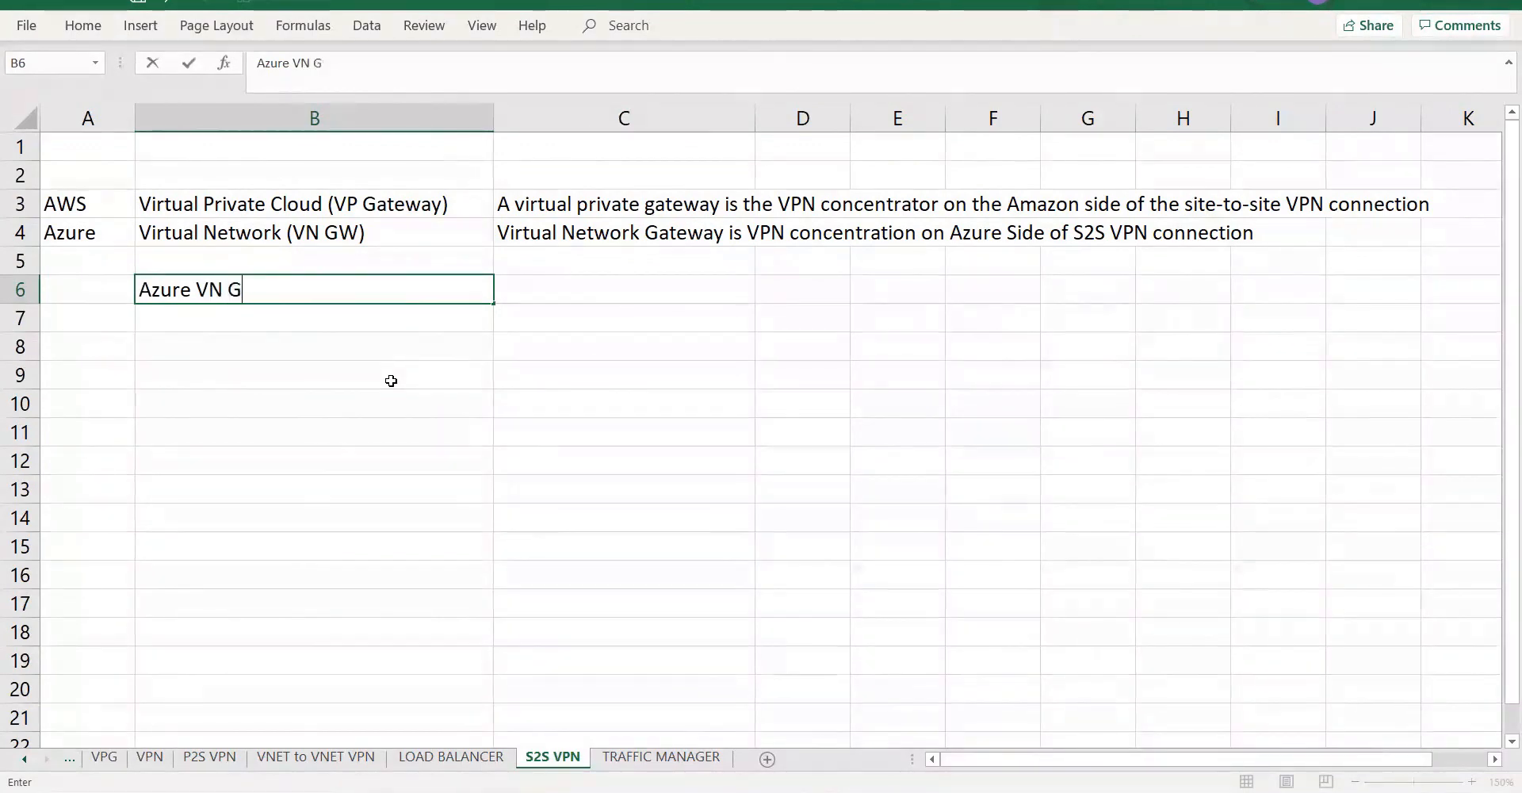
Step: Enter the AWS-side heading "AWS VP GW" in D6, two columns over from the Azure heading
key(Tab)
key(Tab)
text(A)
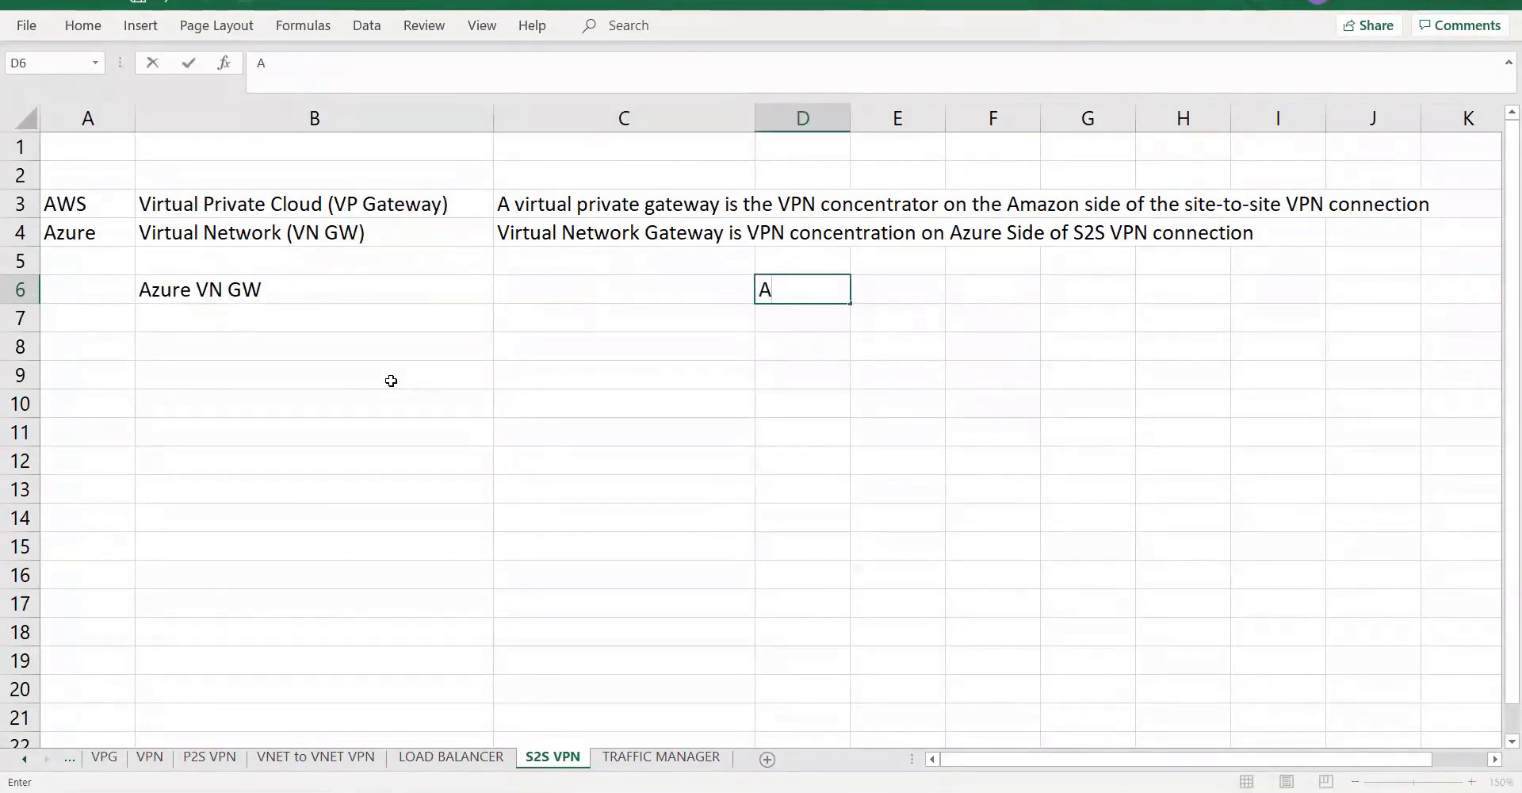
text(WS VP GW)
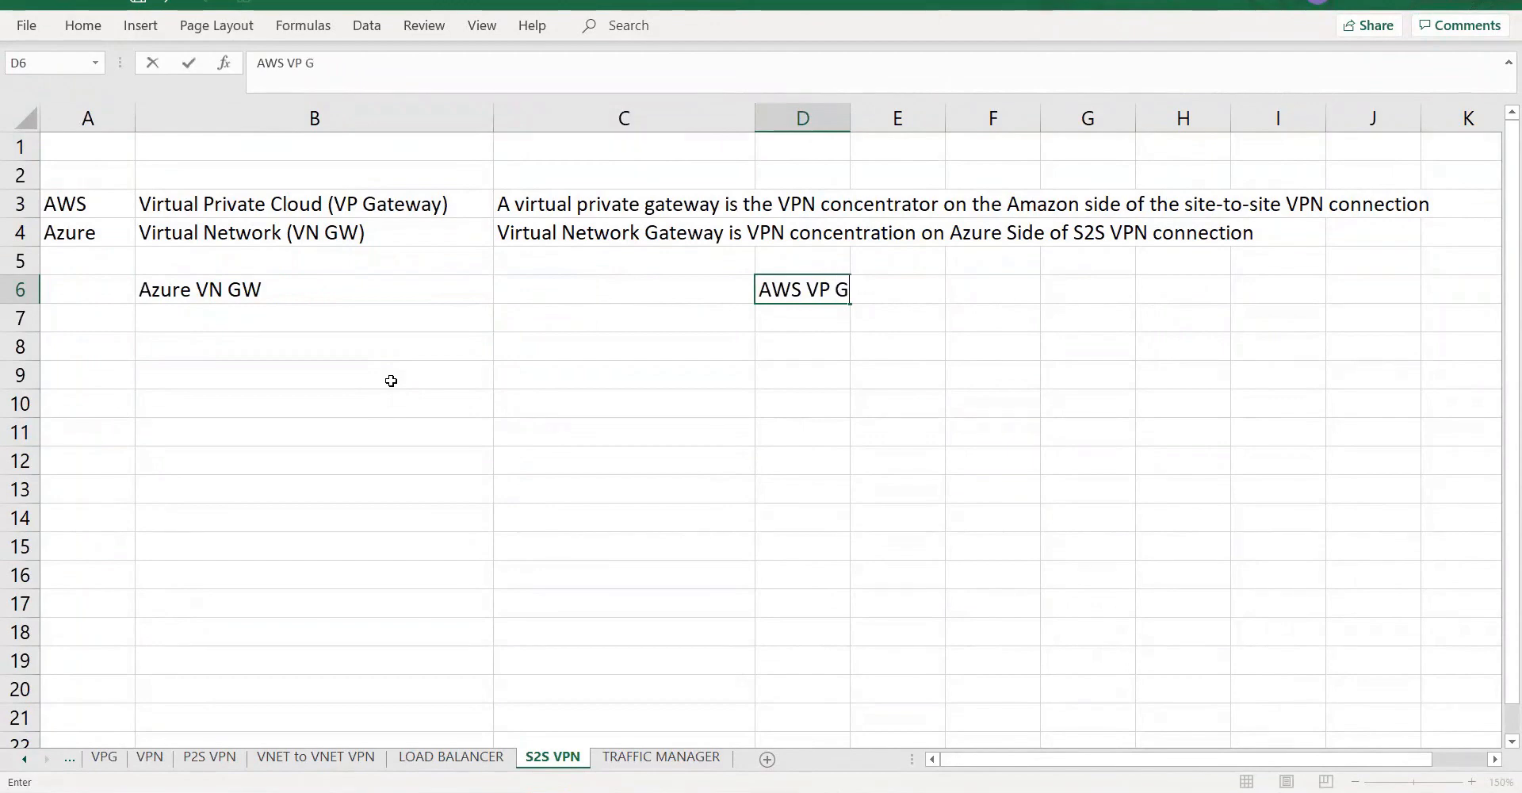
click(268, 281)
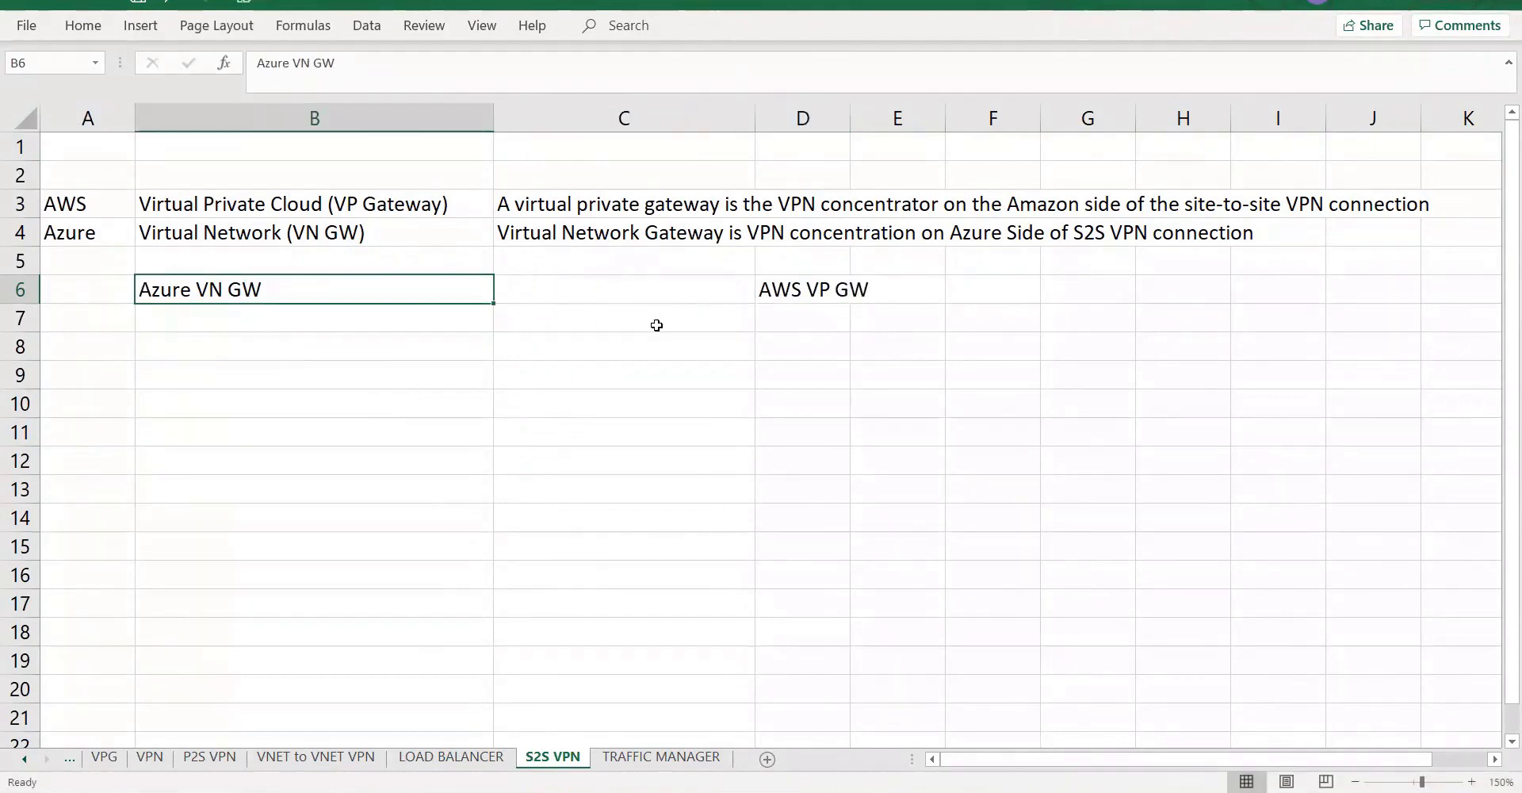
Step: Enter "Customer Gateway - Azure VN GW" in D7 under the AWS heading
click(787, 312)
text(Custoer)
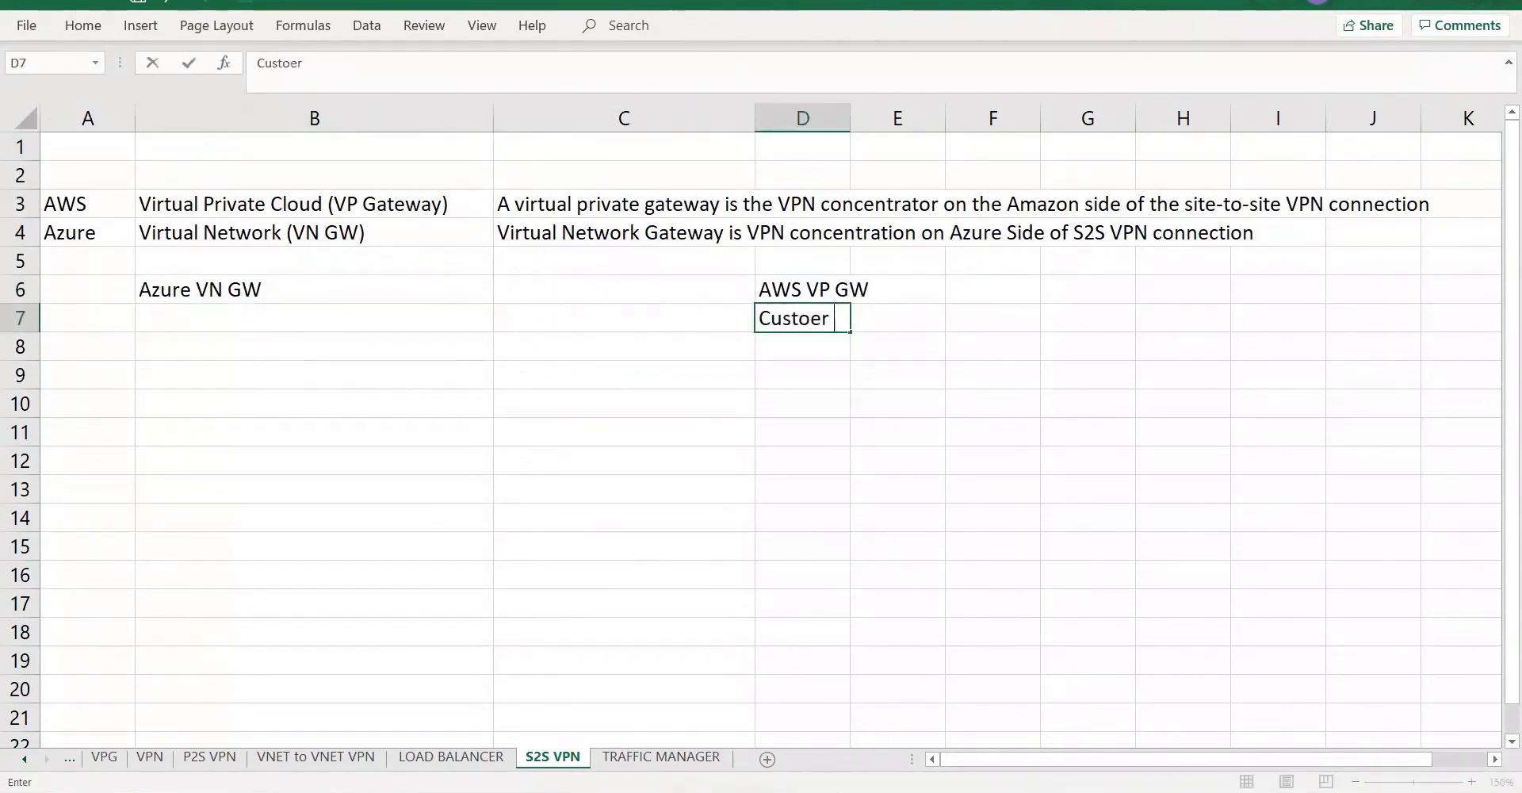
key(BackSpace)
text(mer Gatew)
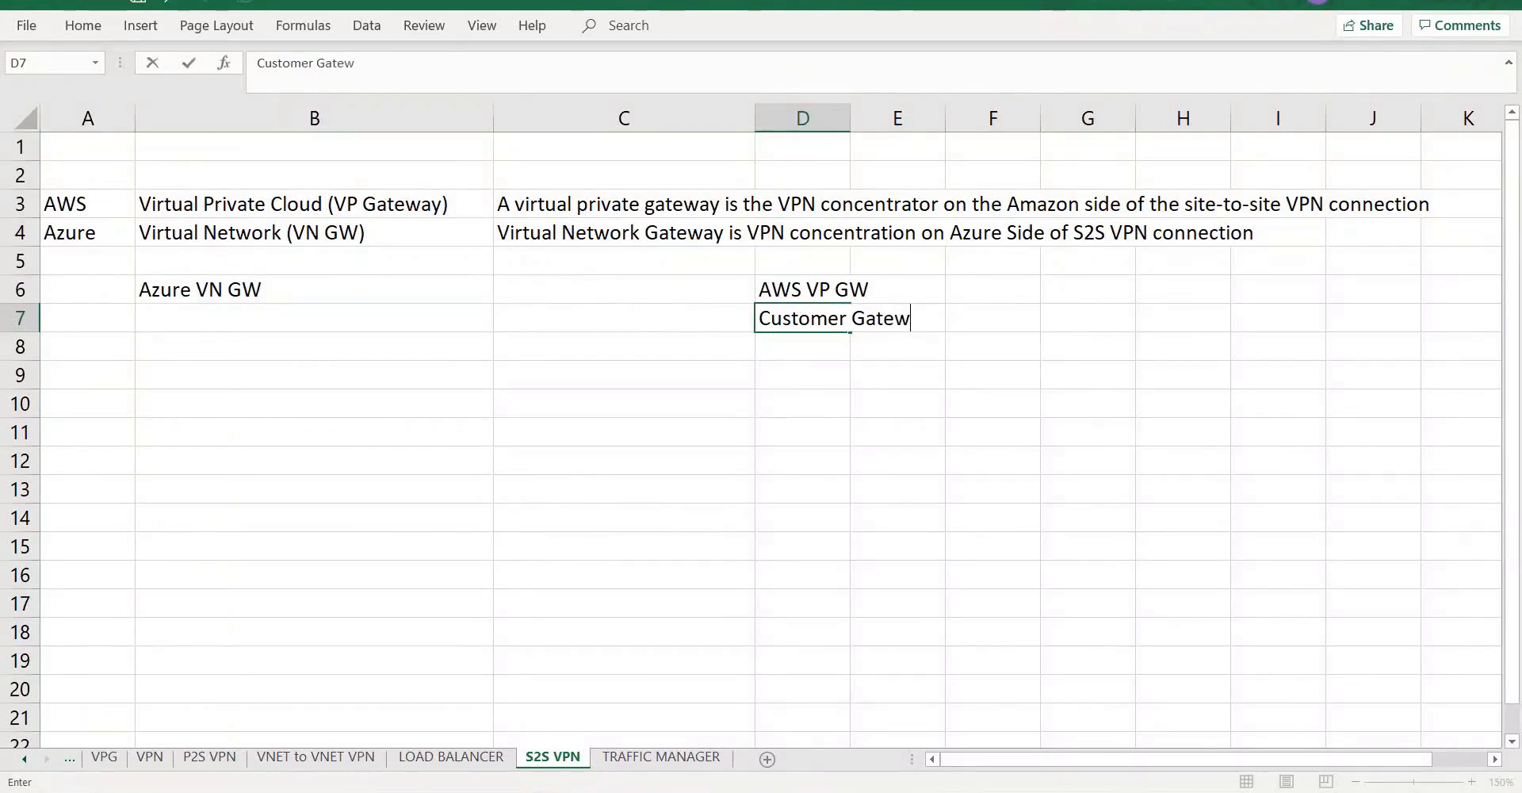
text(ay - Azu)
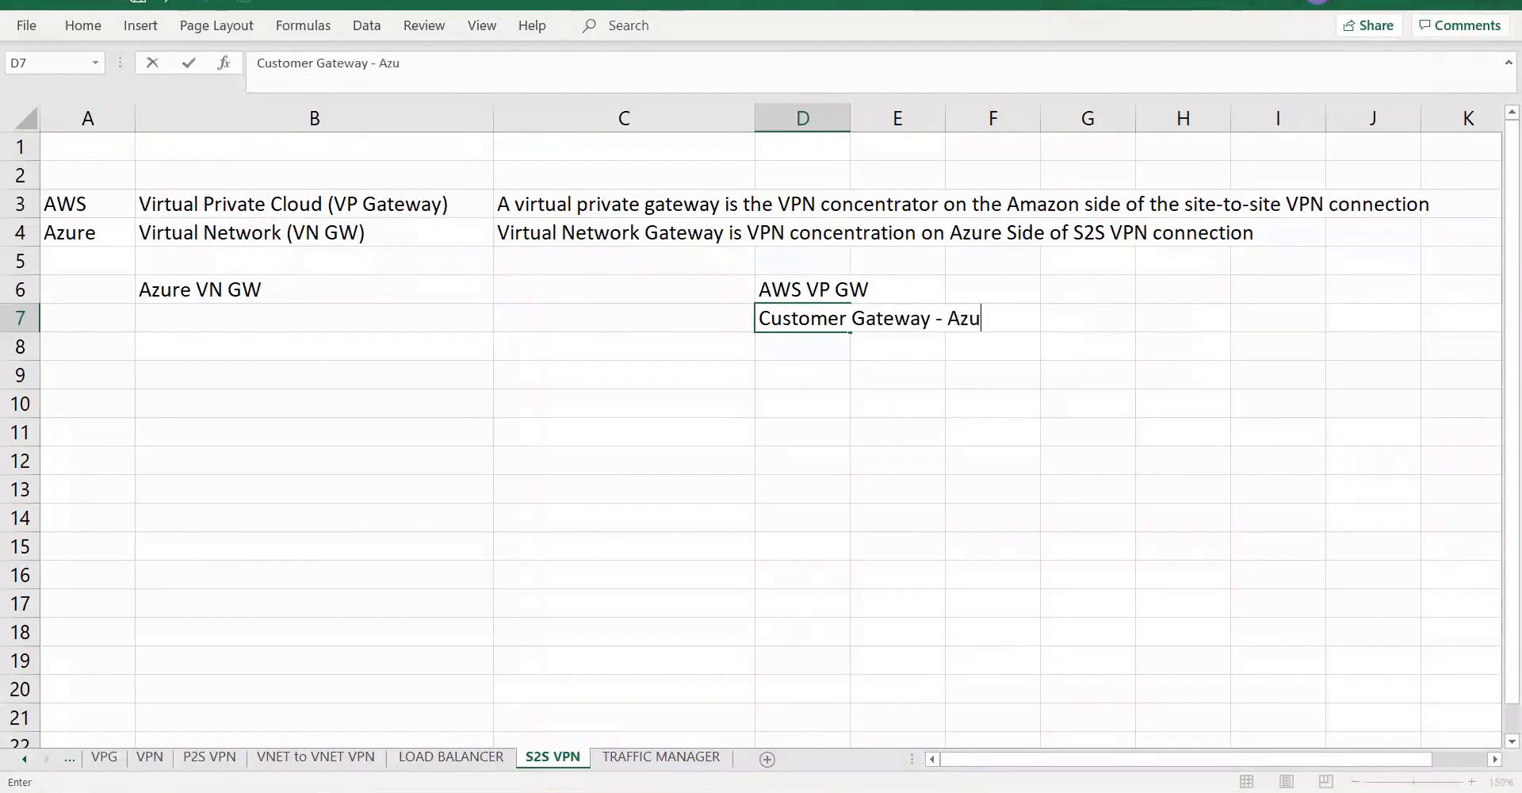
text(re VN GW)
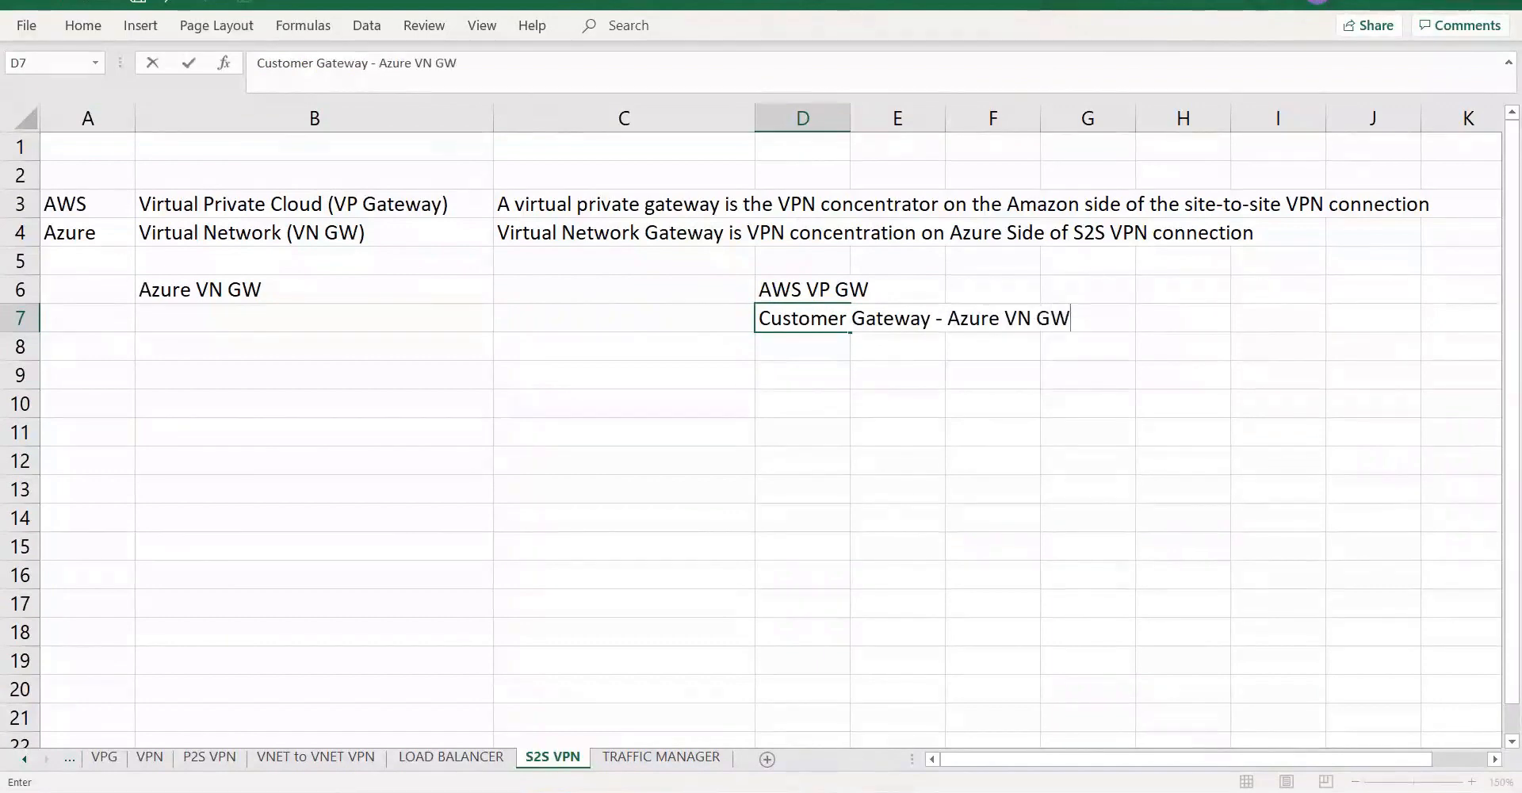
Step: Enter "Local Network Gatway - AWS VP GW" in B7 under the Azure heading
click(255, 287)
click(258, 312)
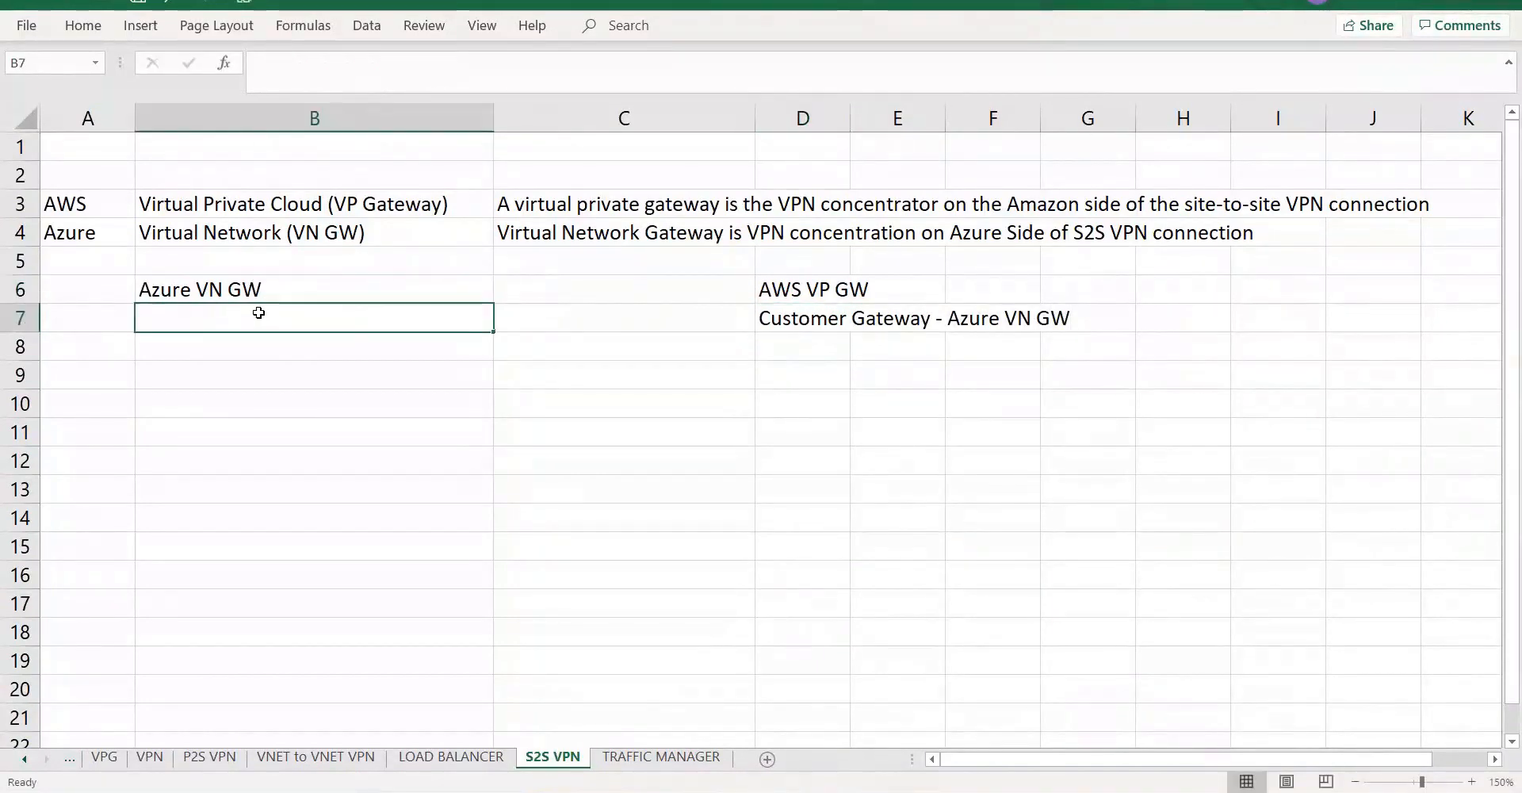
text(Local Netwo)
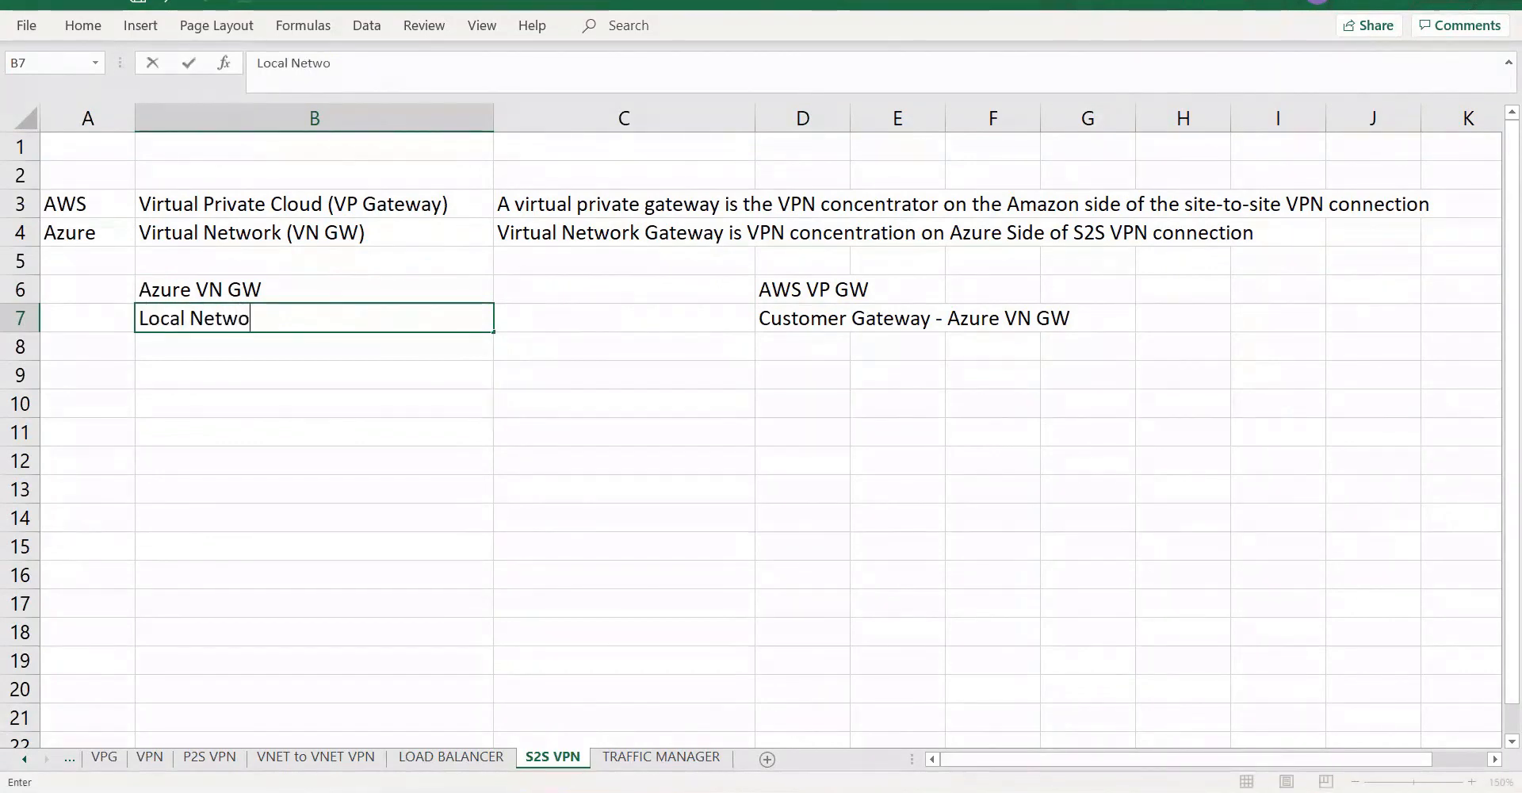
text(rk Ga)
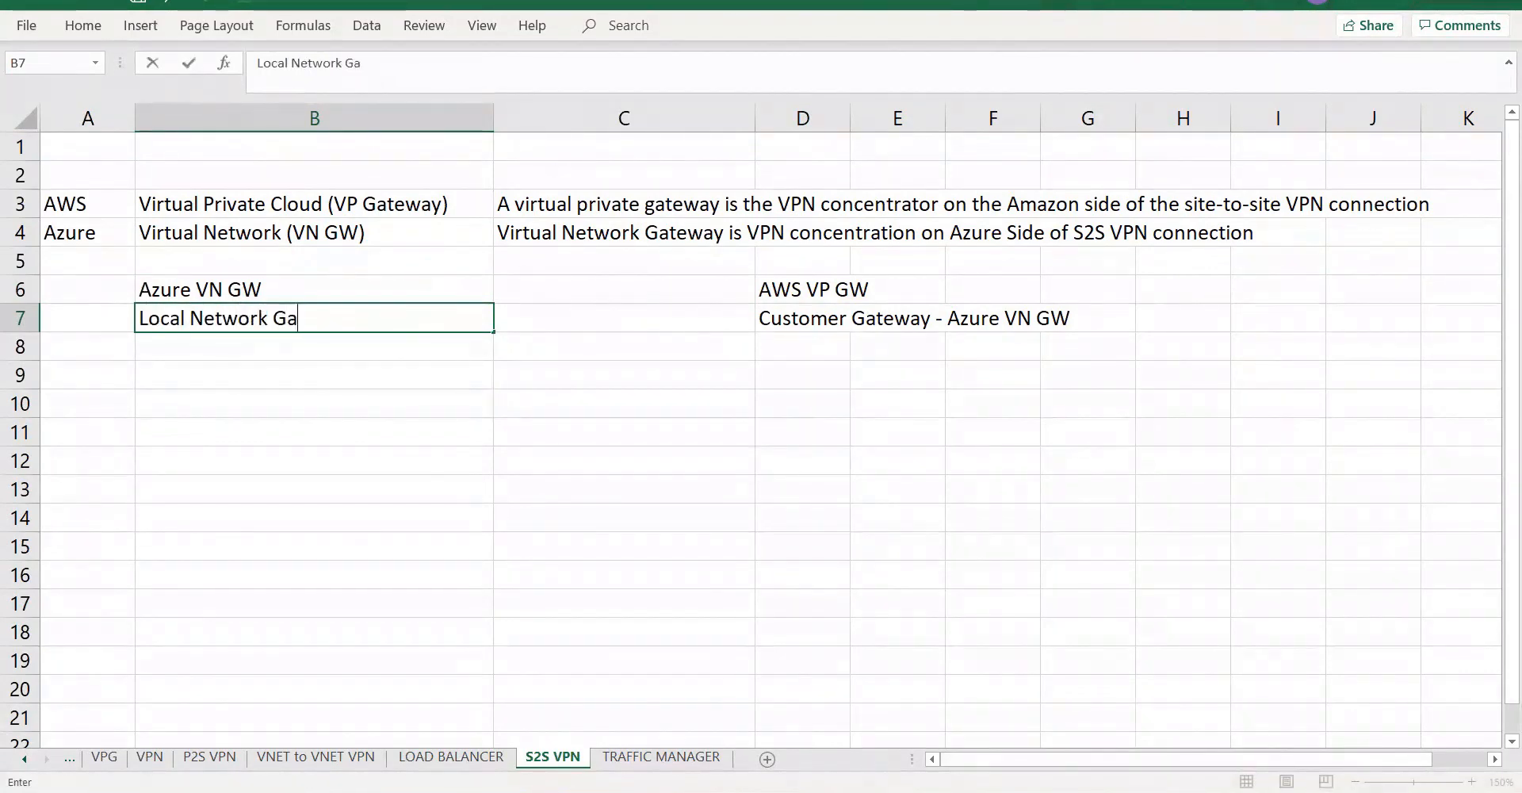
text(tway - AW)
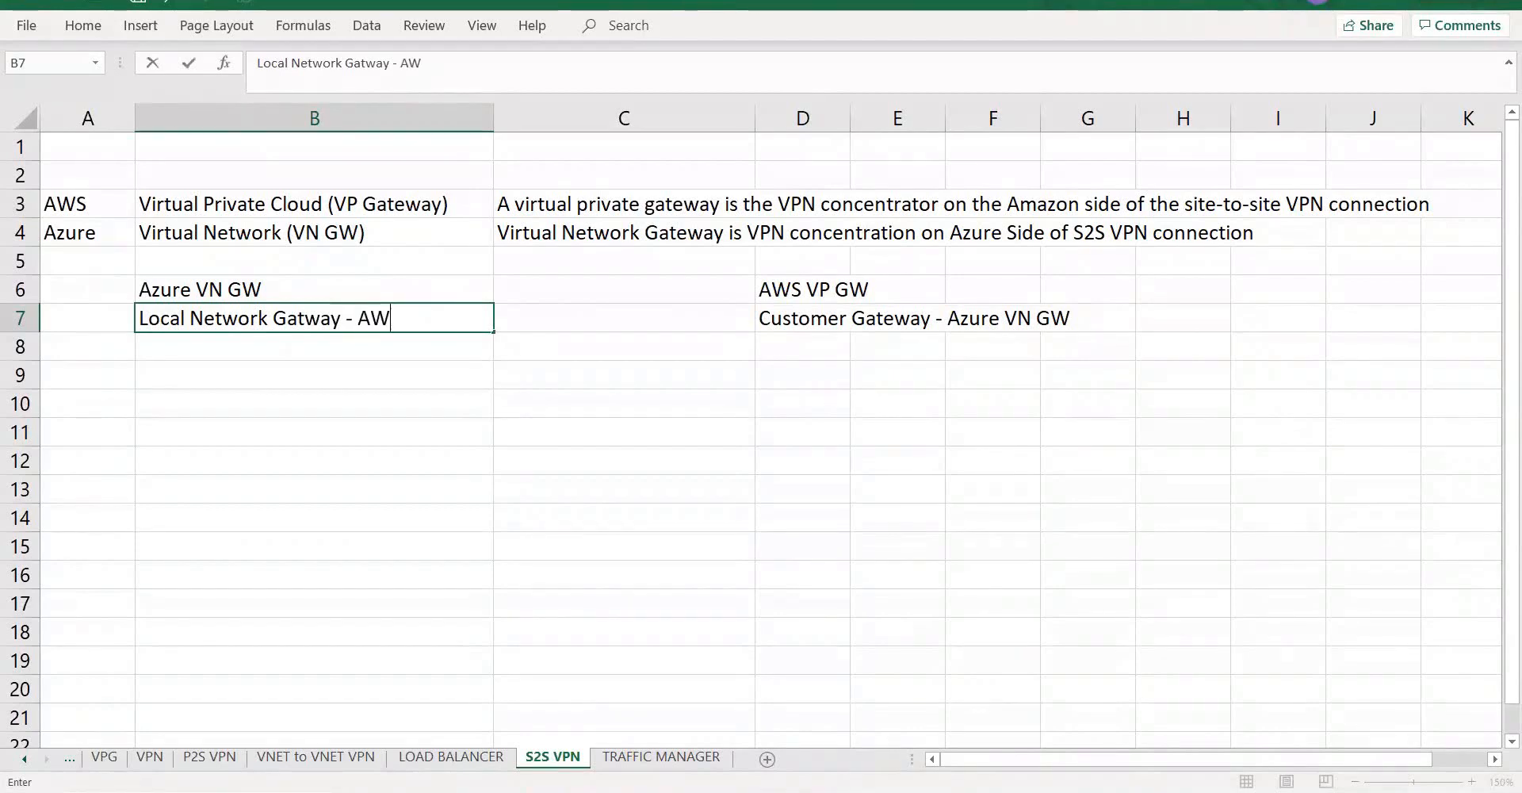
text(S VP GW)
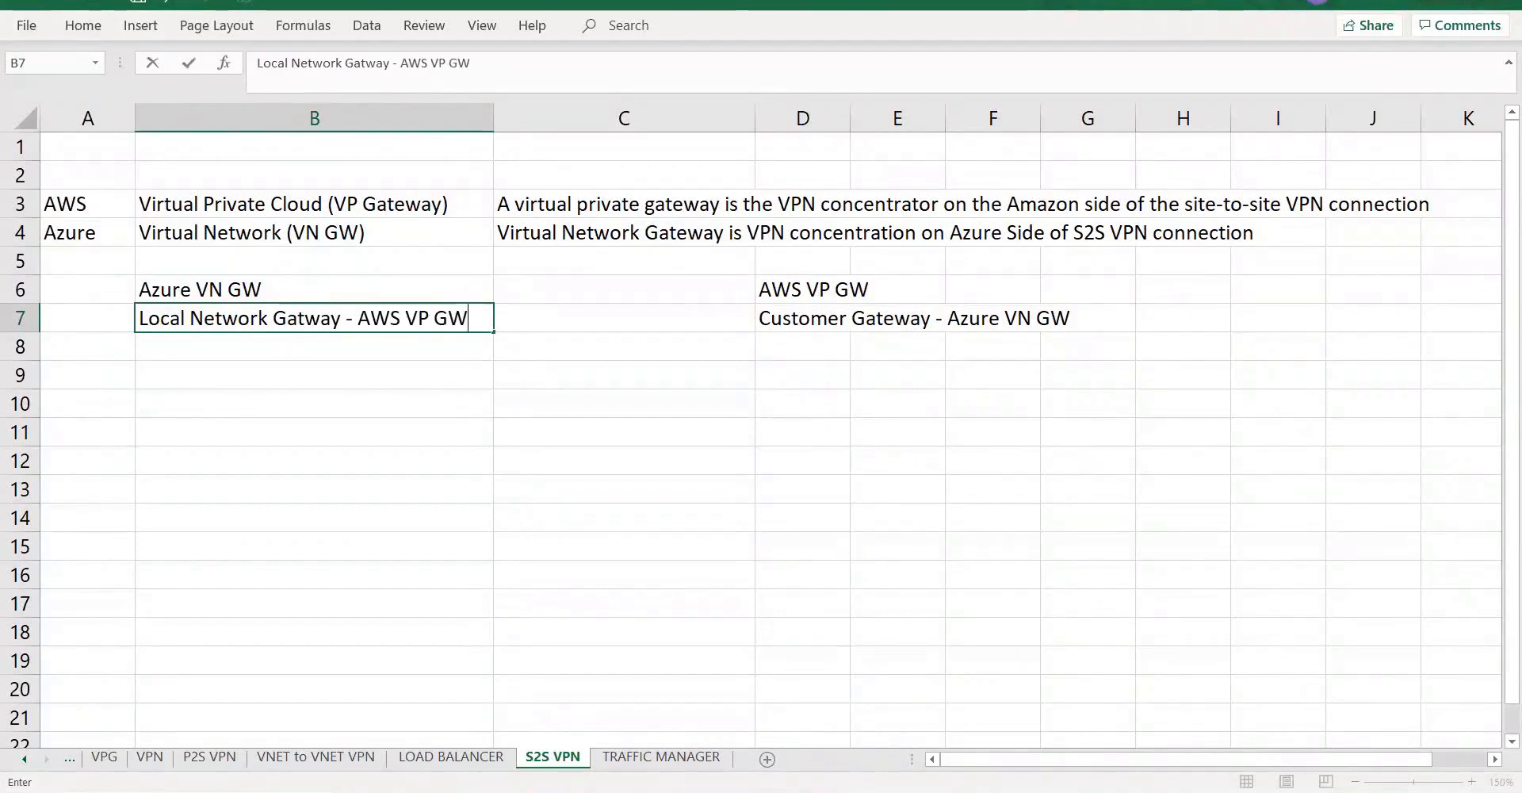
Step: Enter "Local Network Gateway in Azure = Customer Gateway in AWS" in B10 and switch back to the AWS virtual private gateway creation page
click(331, 397)
text(Loca)
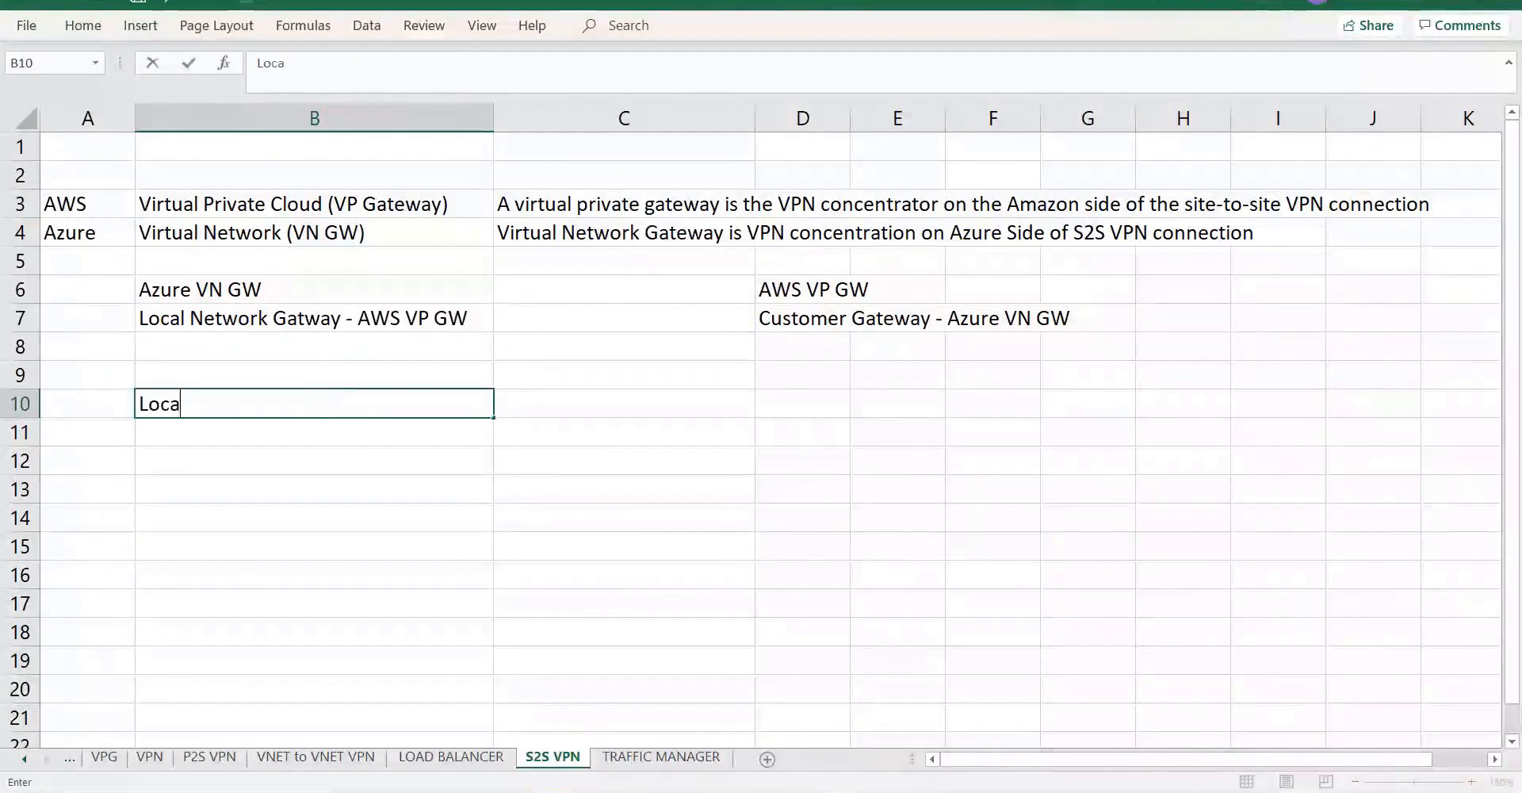
text(l Network Gatew)
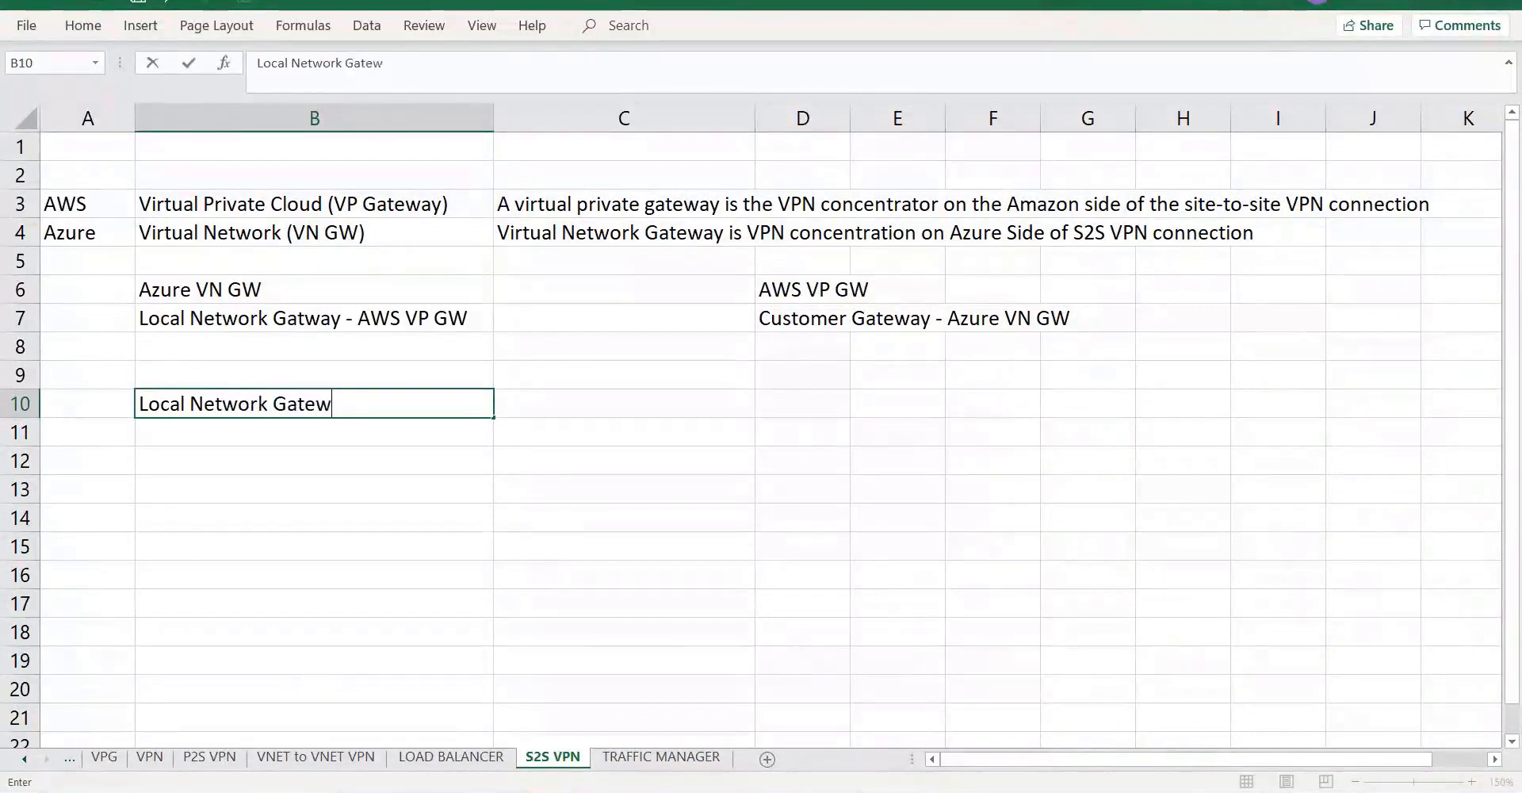
text(ay in Azure )
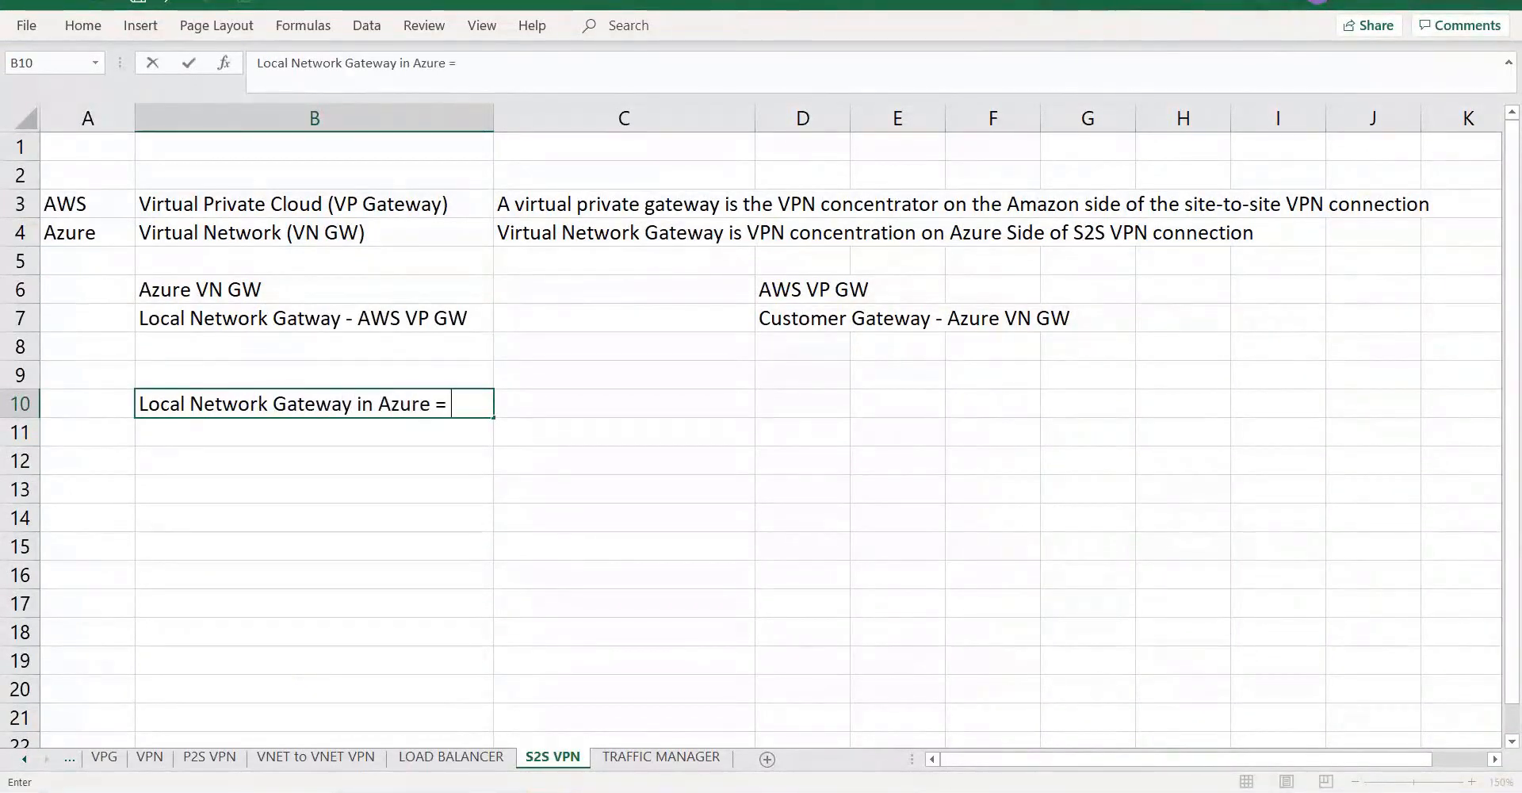
text(= Customer )
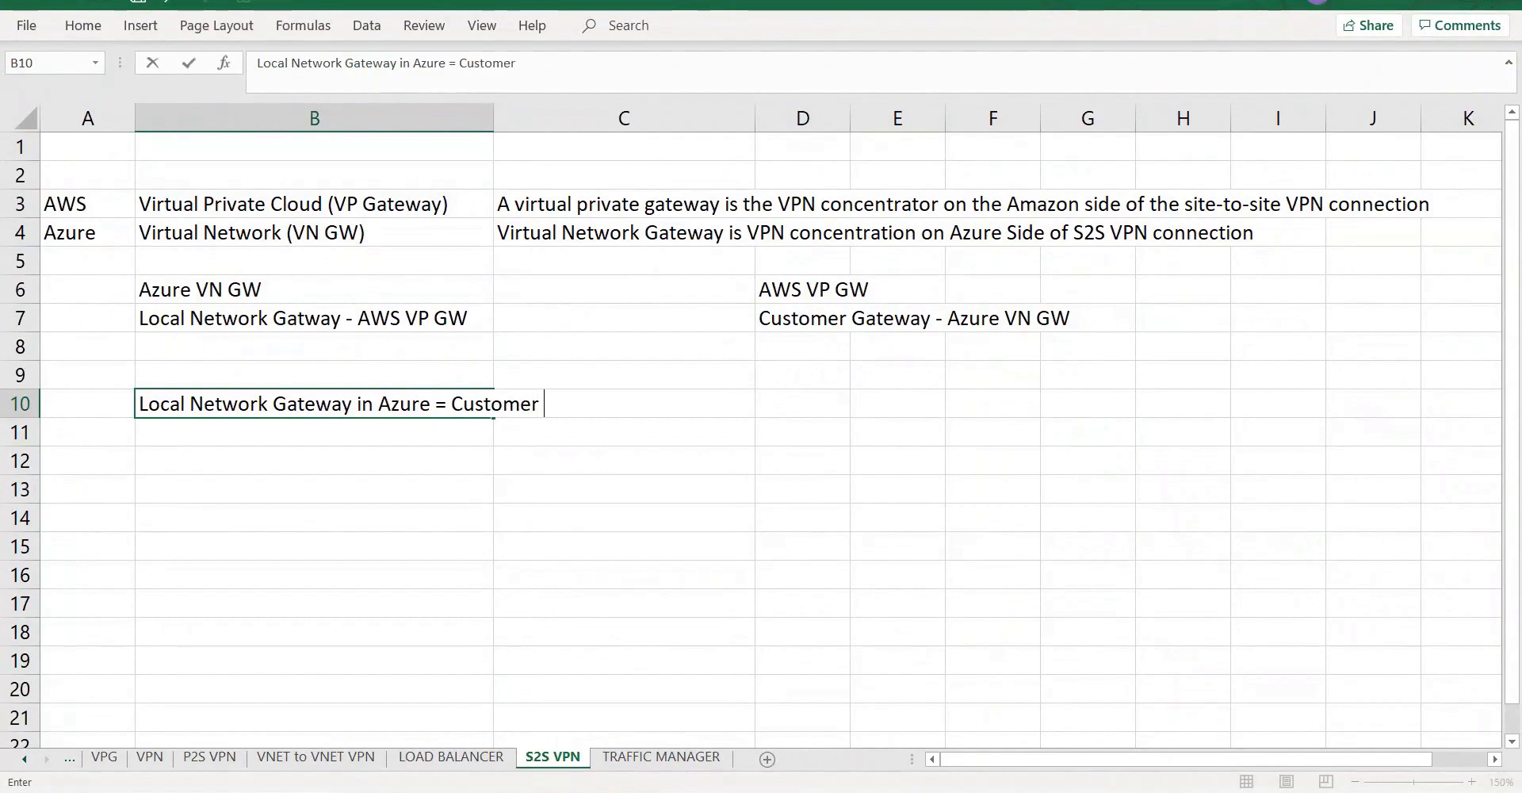
text(Gateway o)
text(n)
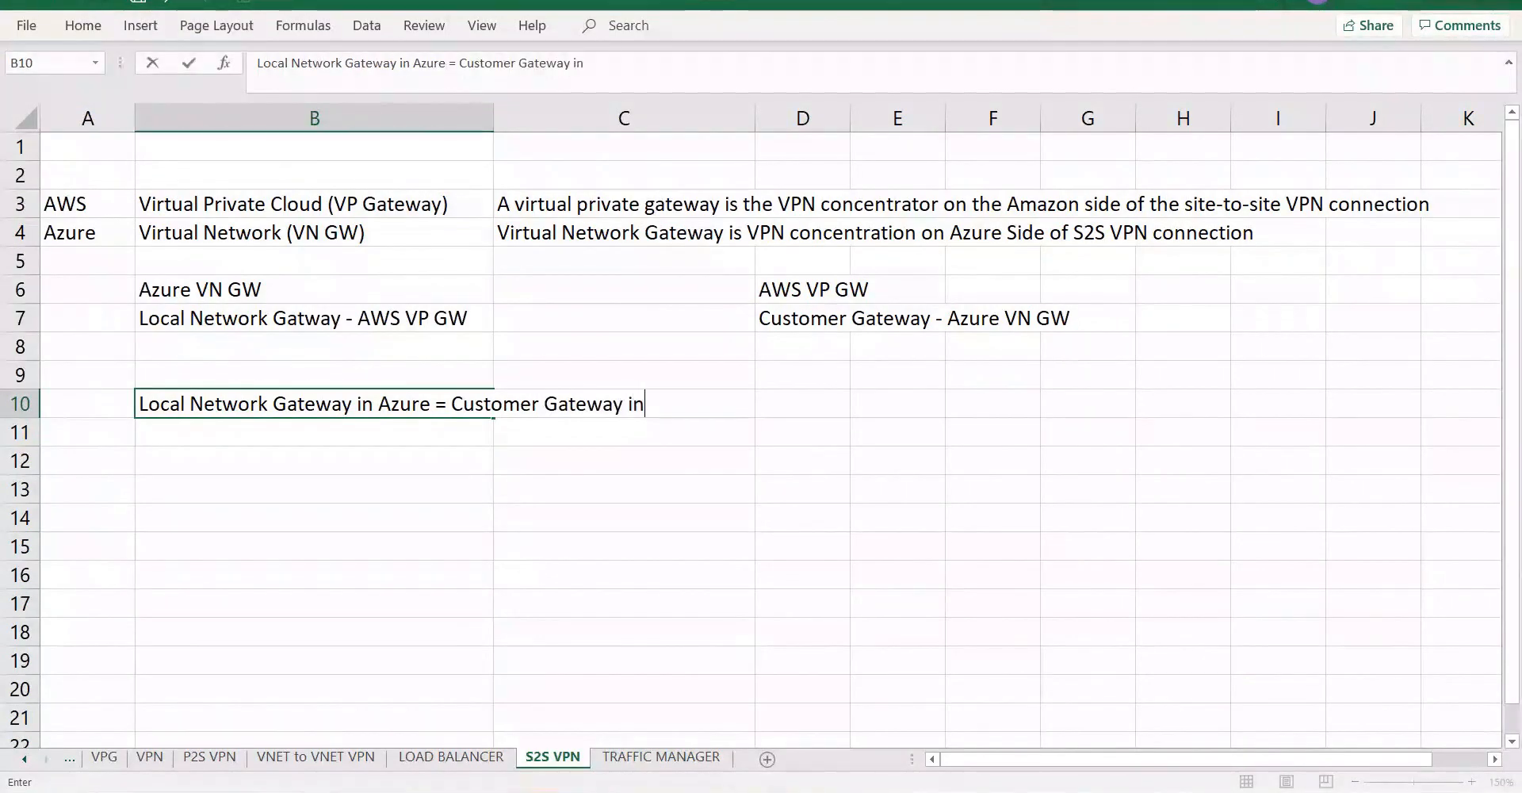
text( AWS)
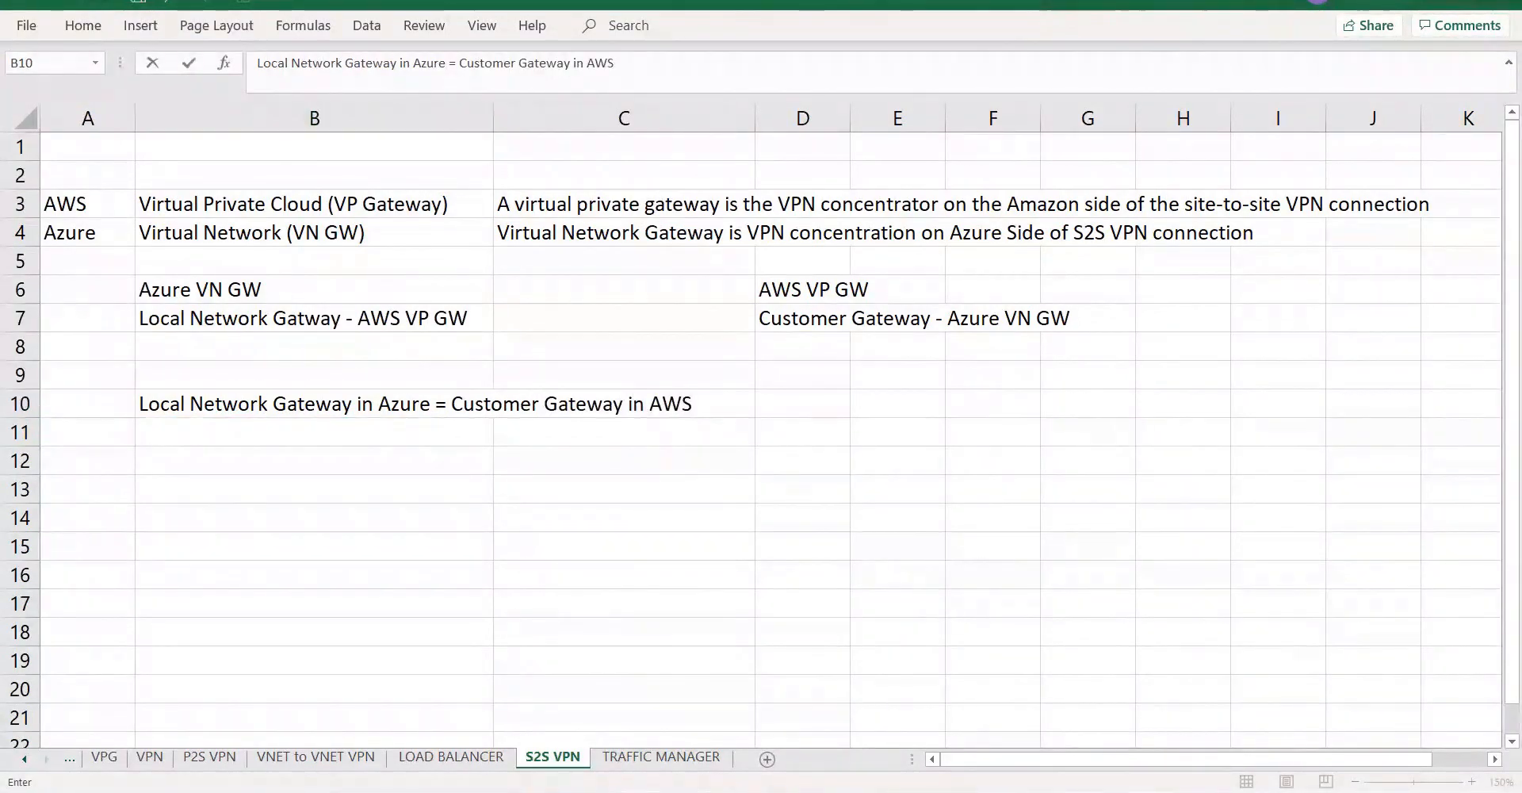
key(alt+Tab)
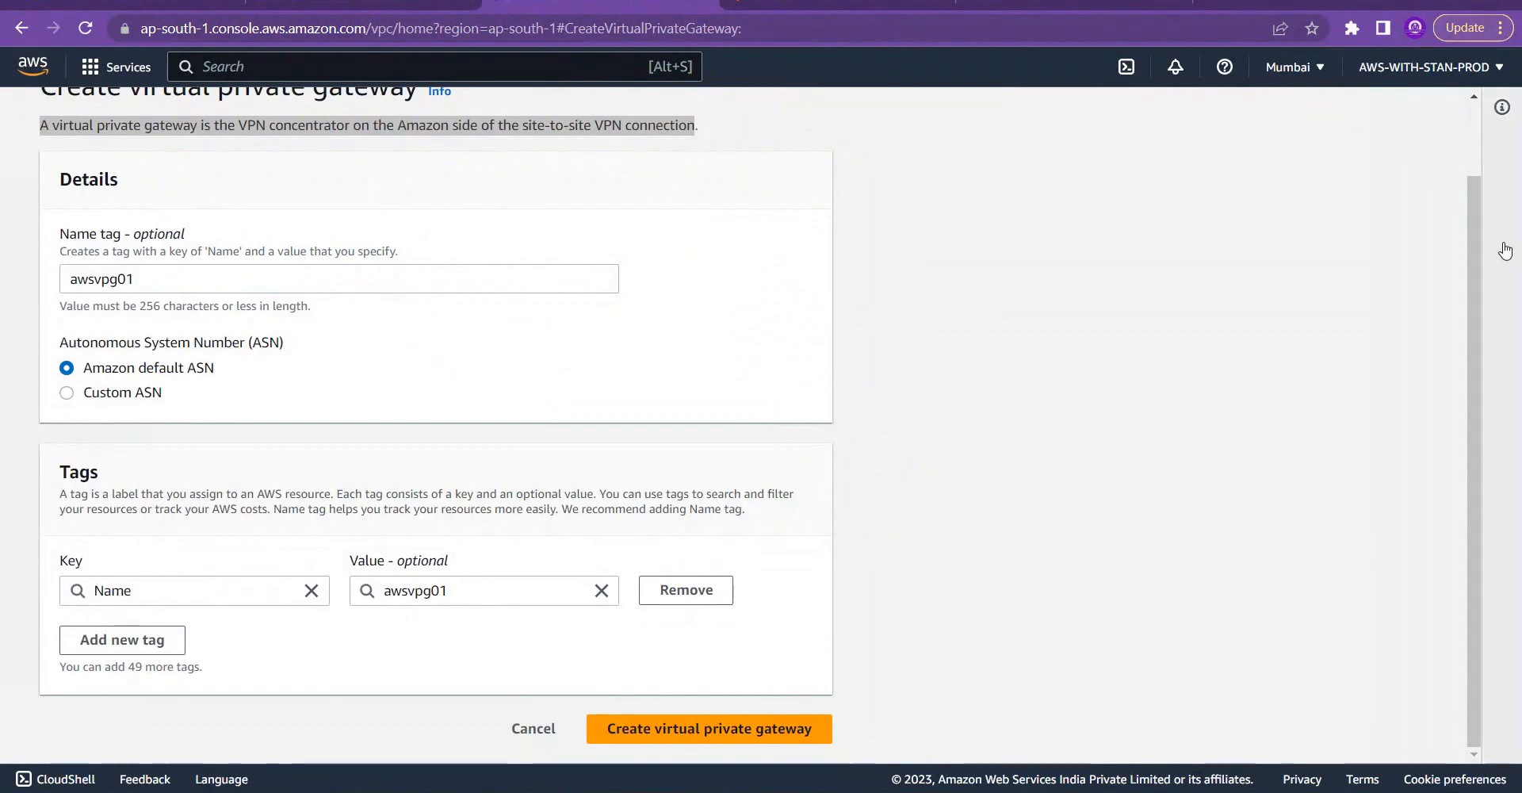
Step: Create the virtual private gateway awsvpg01 with the Amazon default ASN and expand its details
drag(1479, 261, 1473, 178)
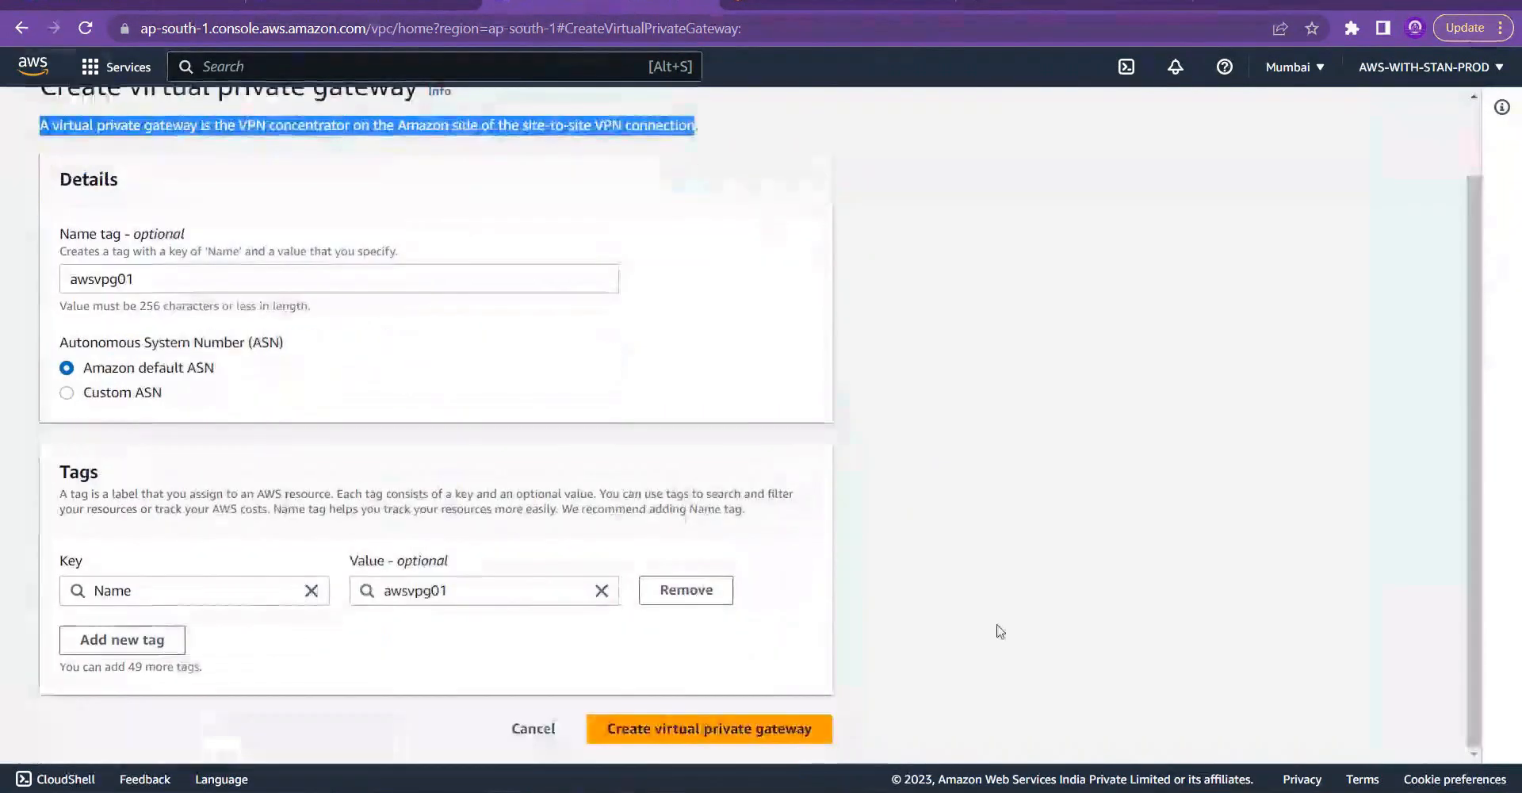
click(690, 751)
click(692, 740)
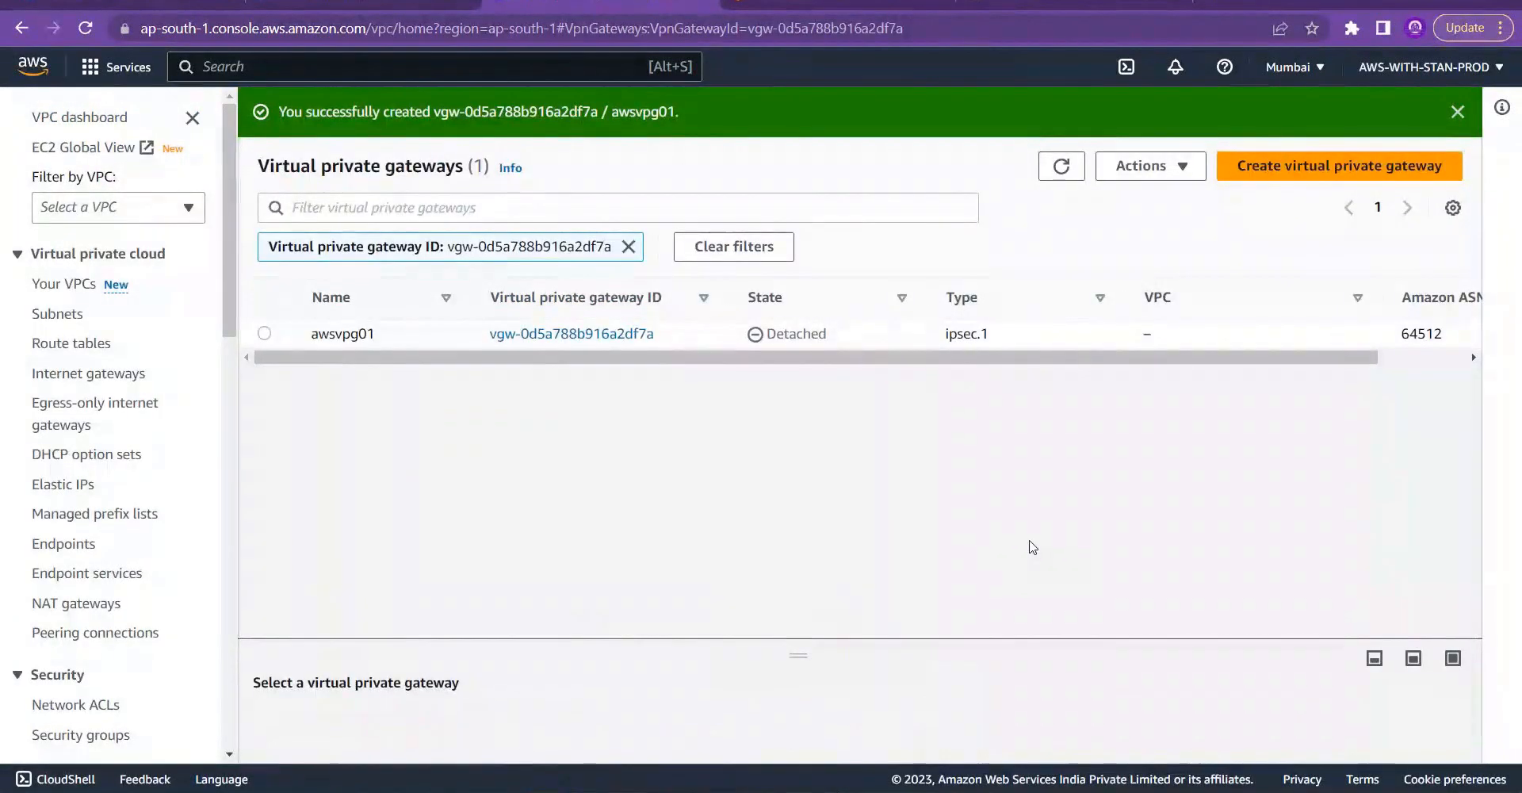
click(797, 332)
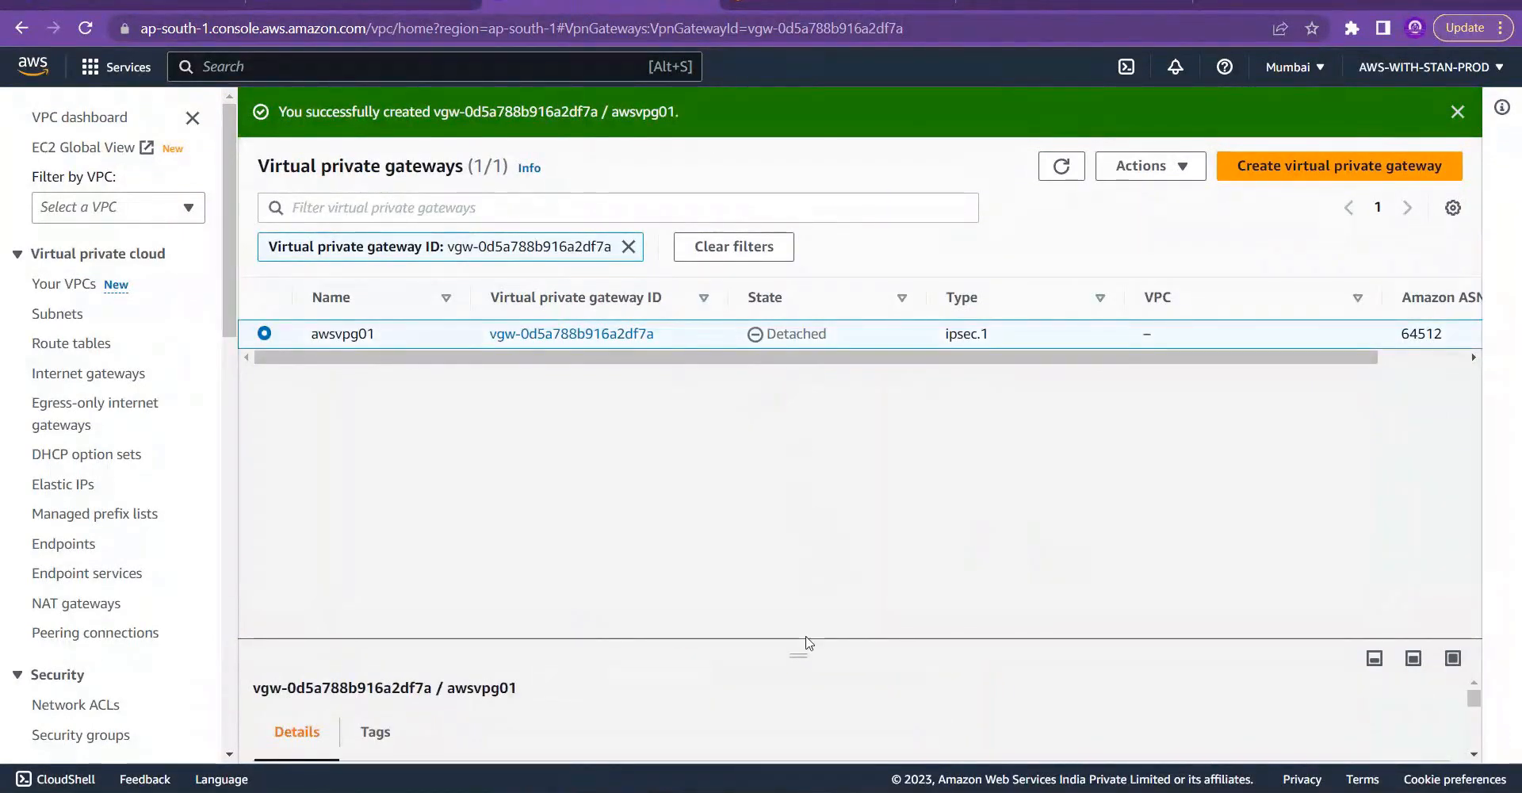
drag(798, 655, 823, 471)
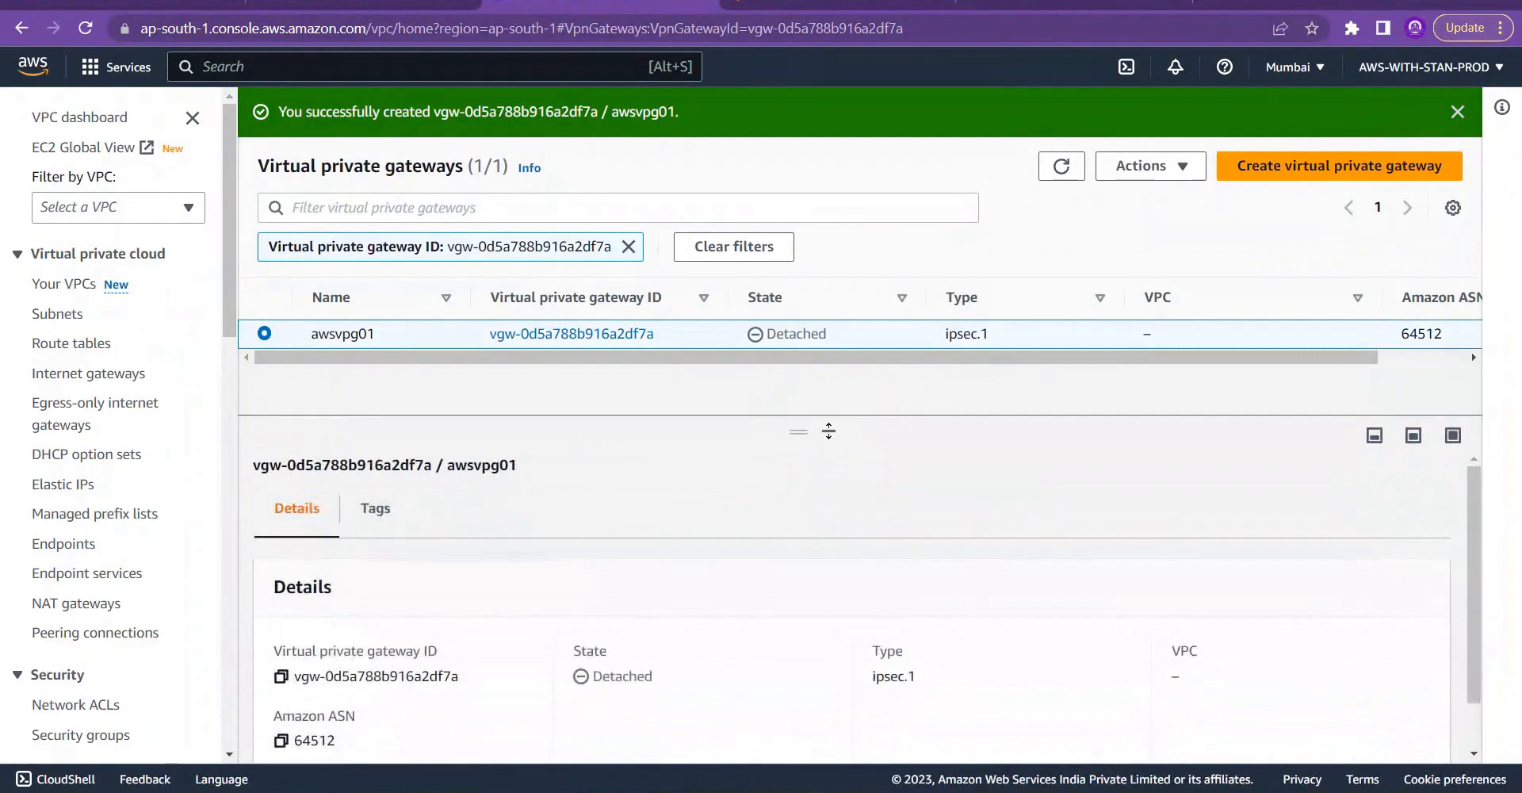
Step: Switch to the draw.io diagram, search the shapes for VPC and place a VPC icon inside the AWS region box, undoing the box's accidental move
key(alt+Tab)
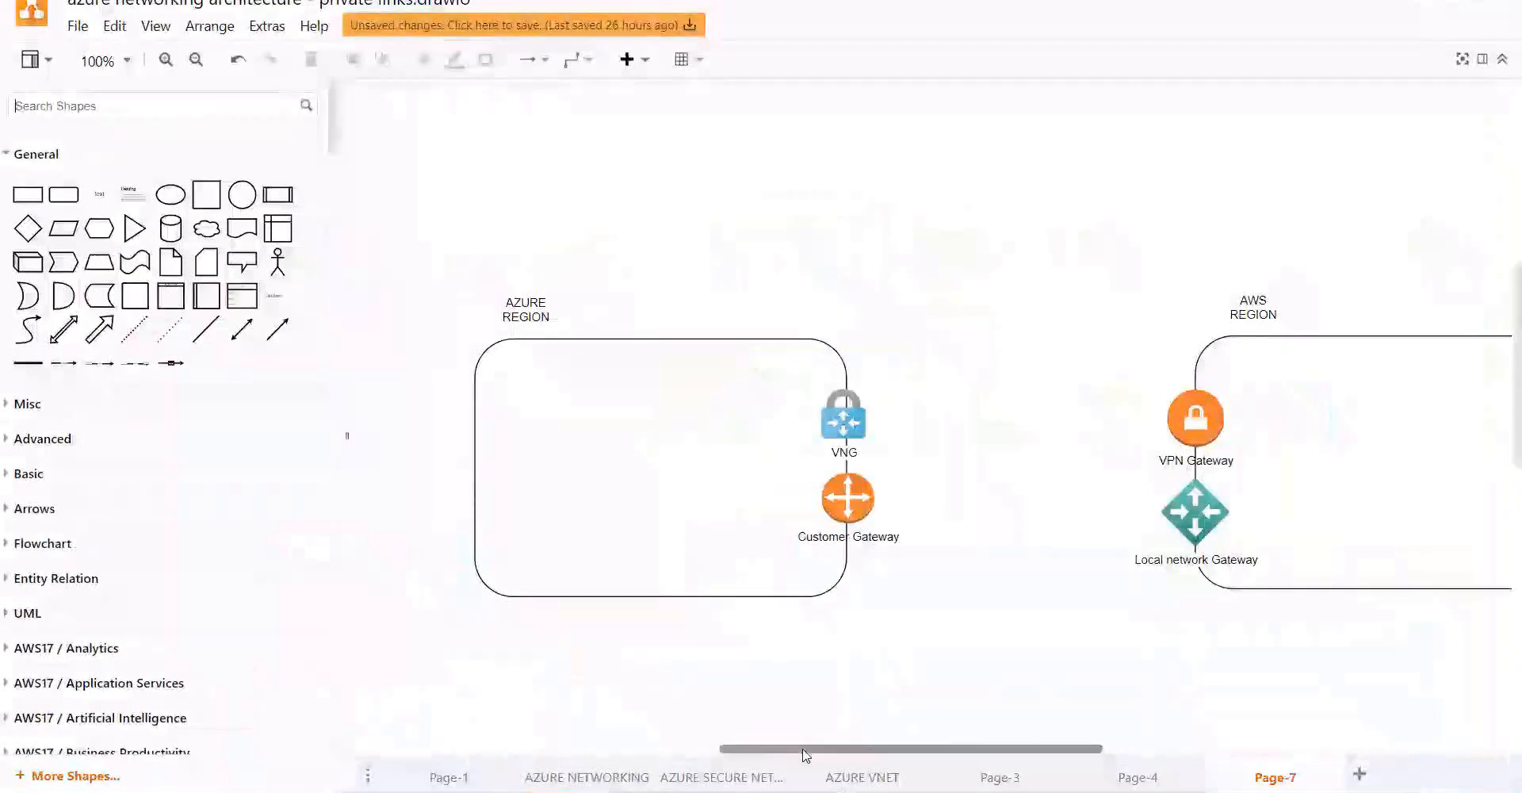
drag(805, 755, 860, 737)
click(80, 104)
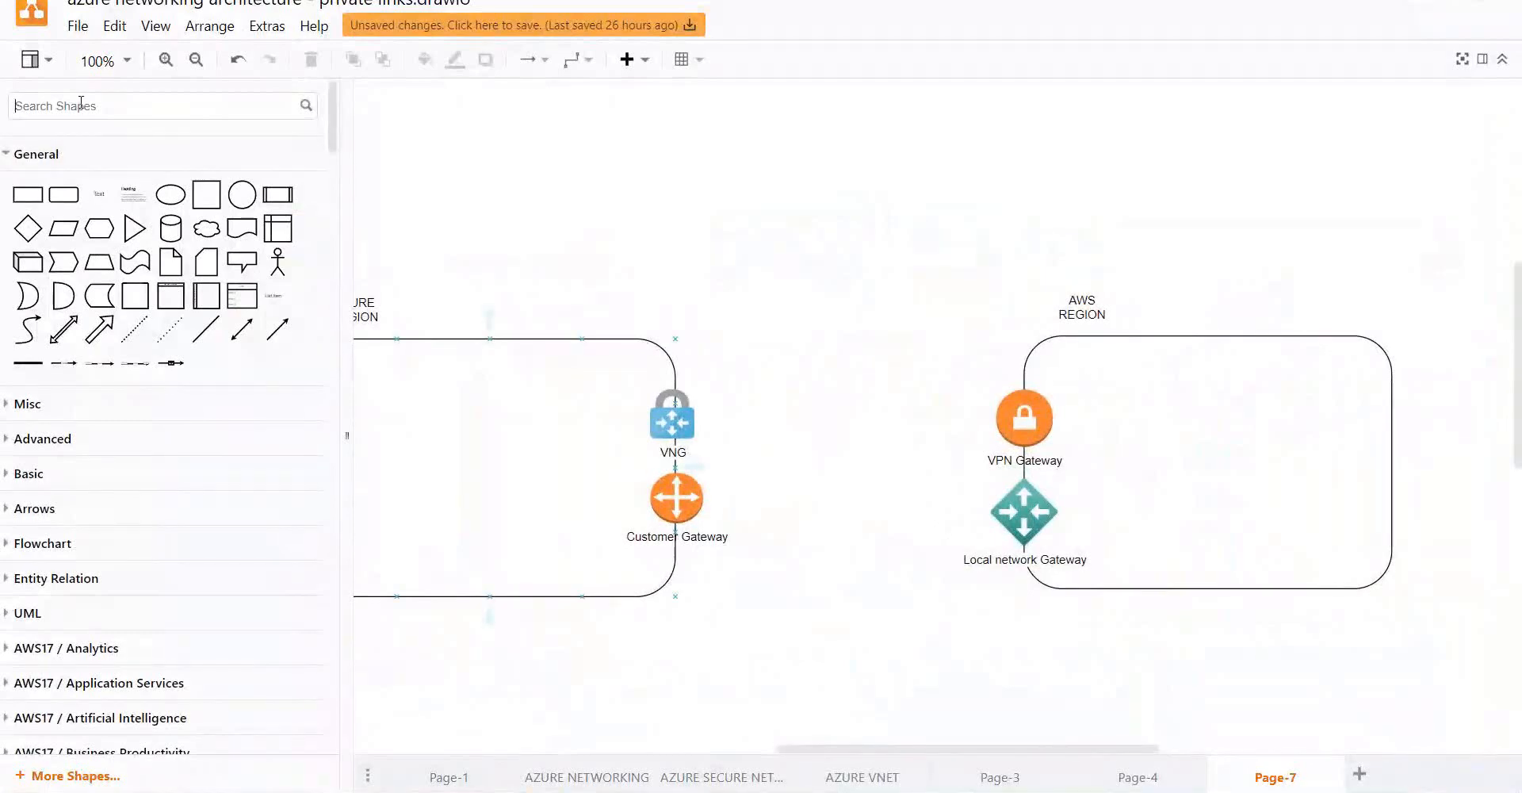
text(VPC)
key(Return)
mouse_move(28, 150)
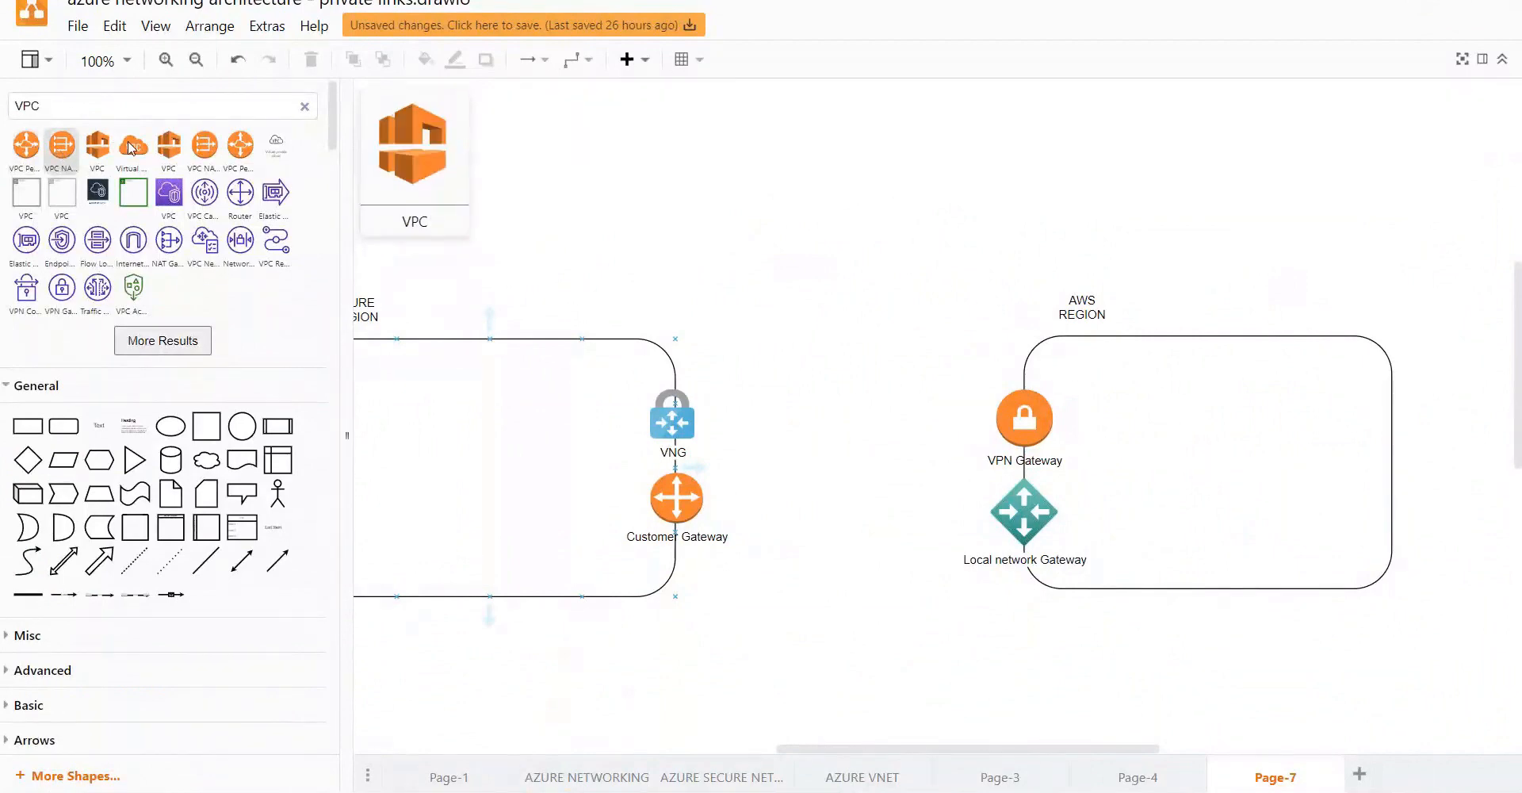
drag(168, 145, 1139, 416)
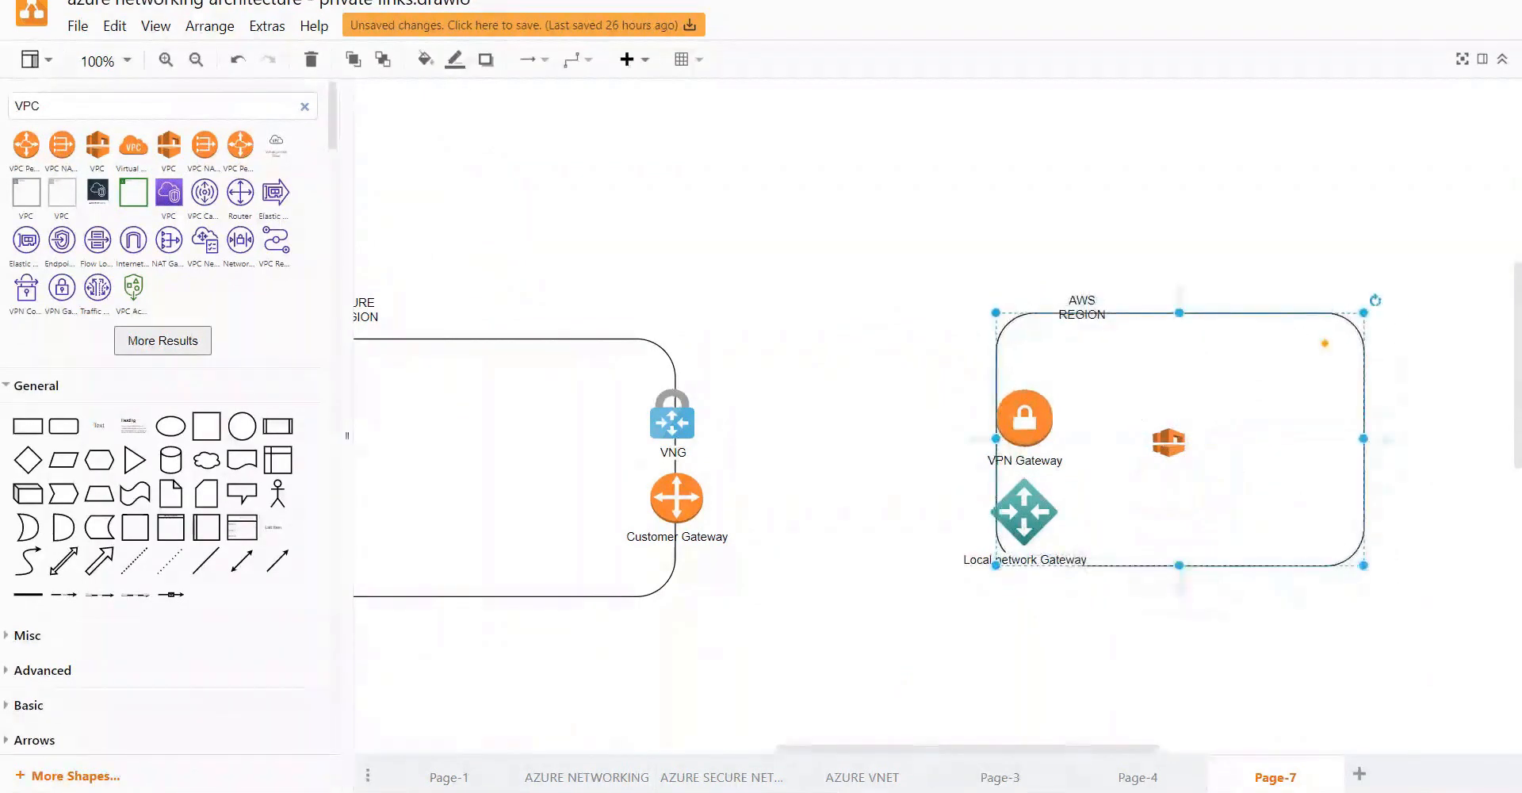
key(ctrl+z)
Step: Label the VPC icon "STAN-AWS-VPC_01" and align it level with the VPN Gateway icon
double_click(1174, 441)
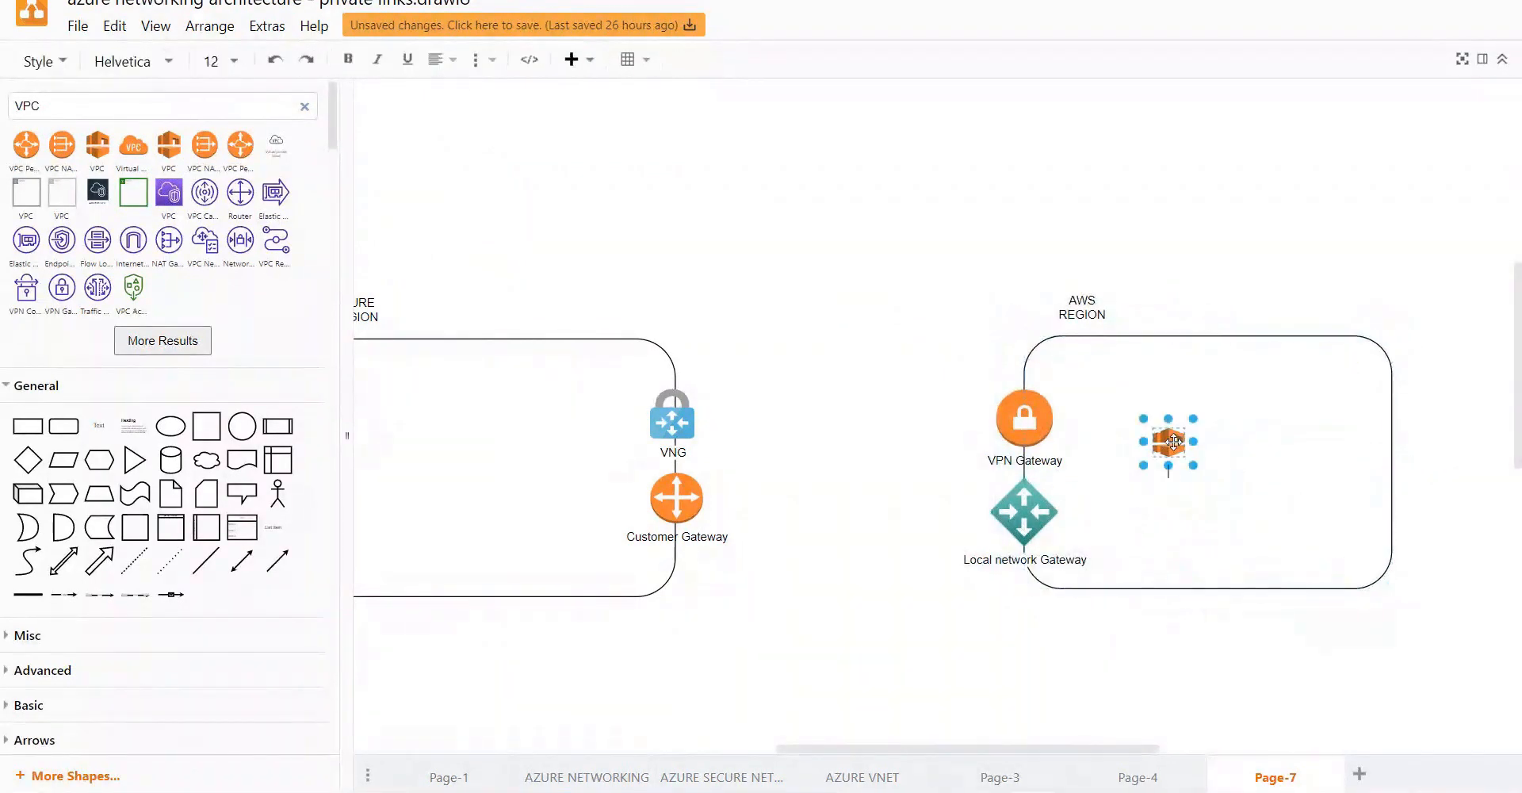
text(STAN-AWS-VPC_01)
drag(1176, 451, 1137, 413)
key(ctrl+z)
click(1167, 441)
Step: Draw a connector arrow from the VPN Gateway icon to the STAN-AWS-VPC_01 icon
click(1046, 416)
click(1121, 416)
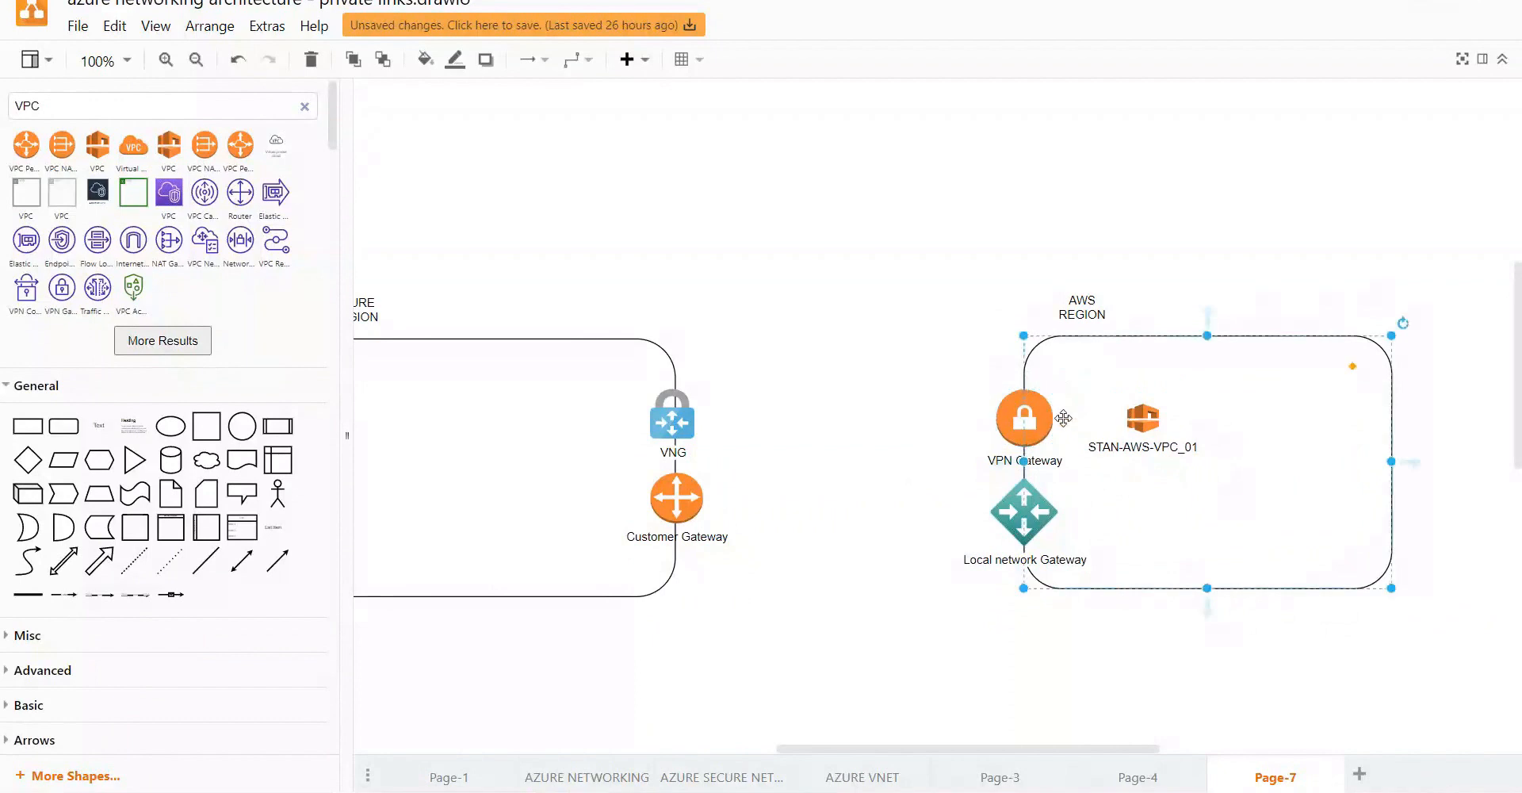
click(1049, 417)
drag(1071, 419, 1142, 417)
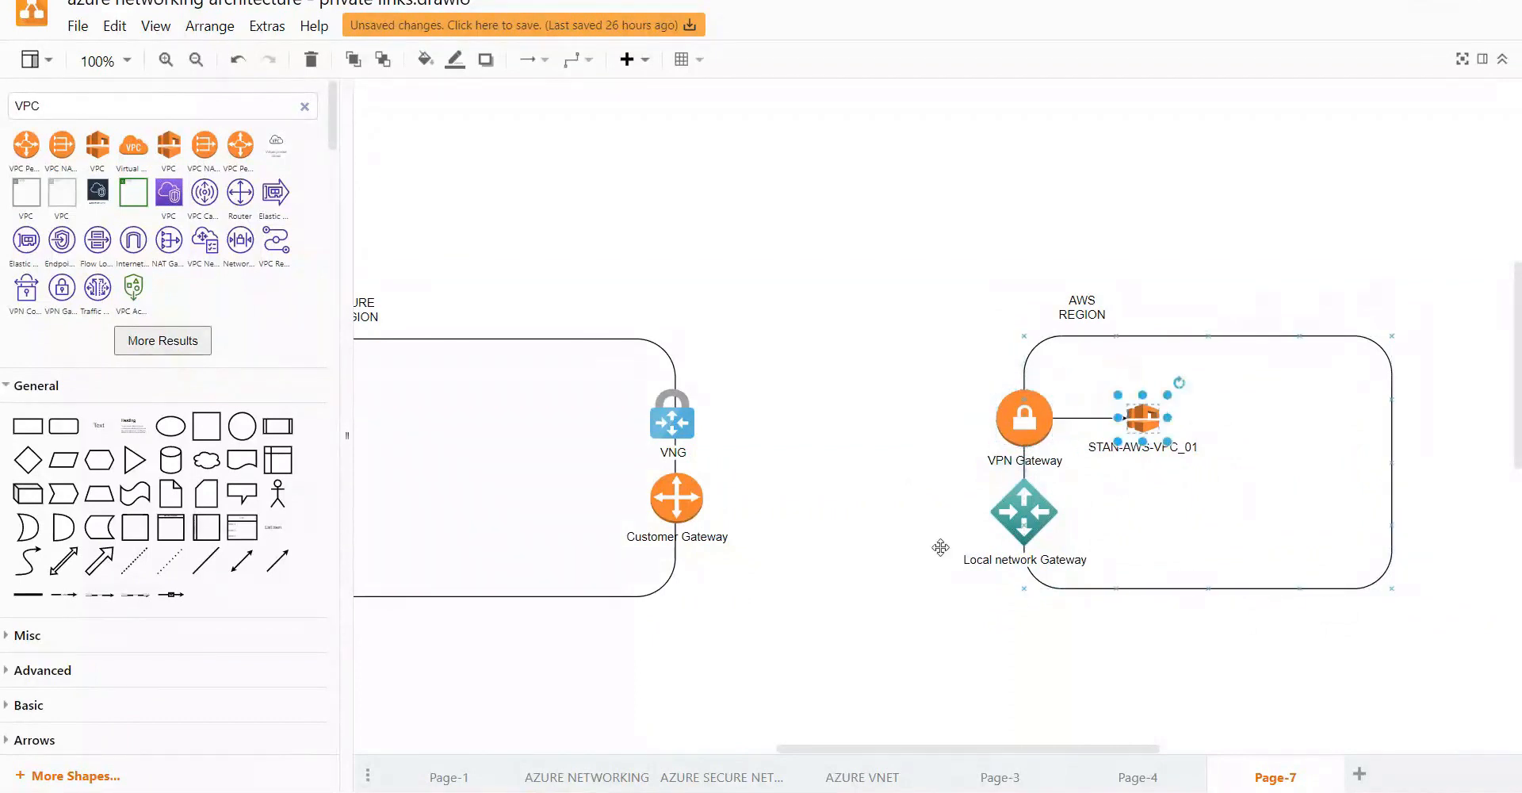
click(891, 675)
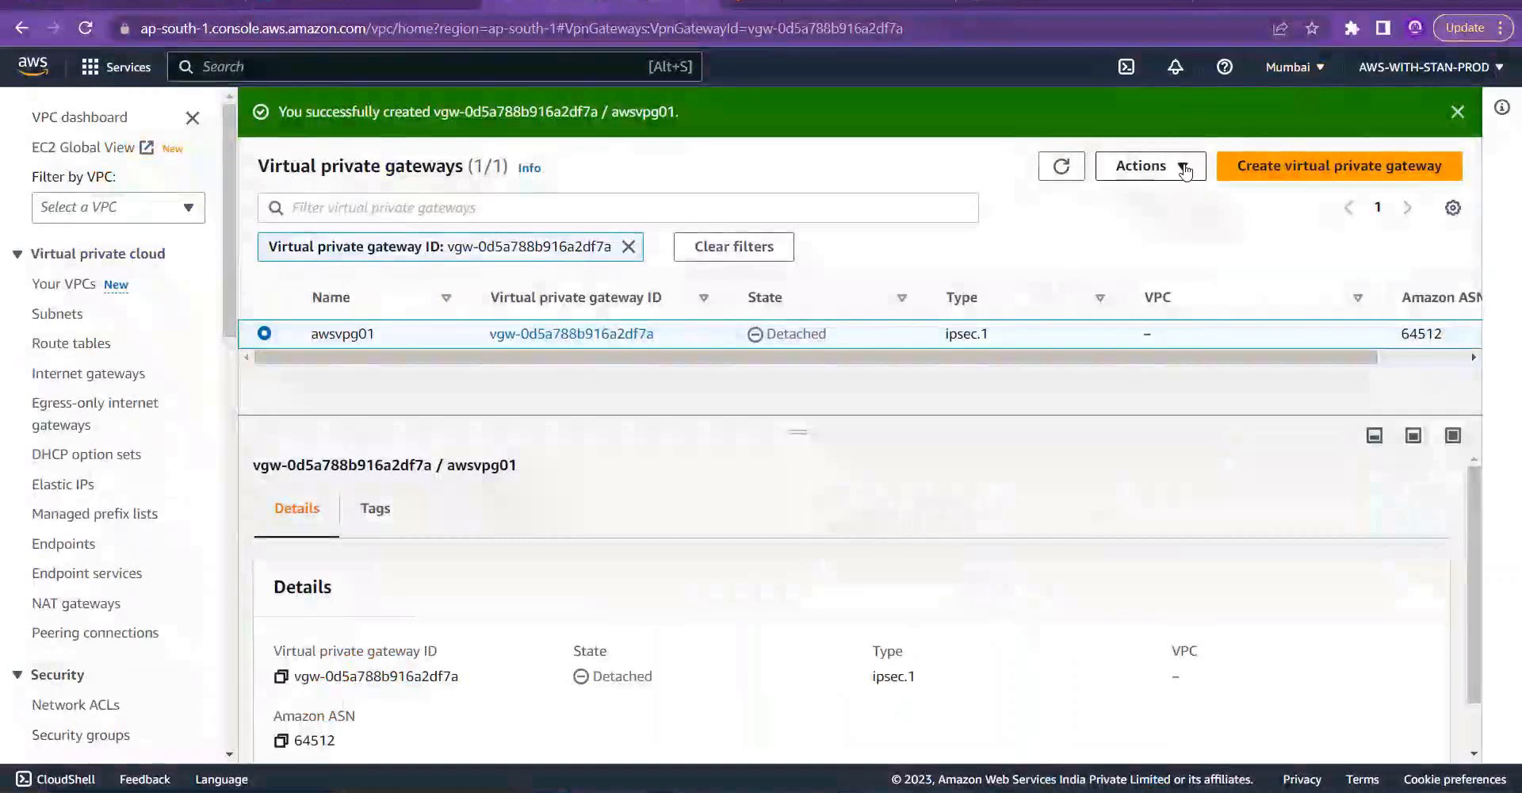
Step: In the AWS console, attach the gateway awsvpg01 to DefaultVPC and open the customer gateways list
click(1183, 167)
click(1141, 195)
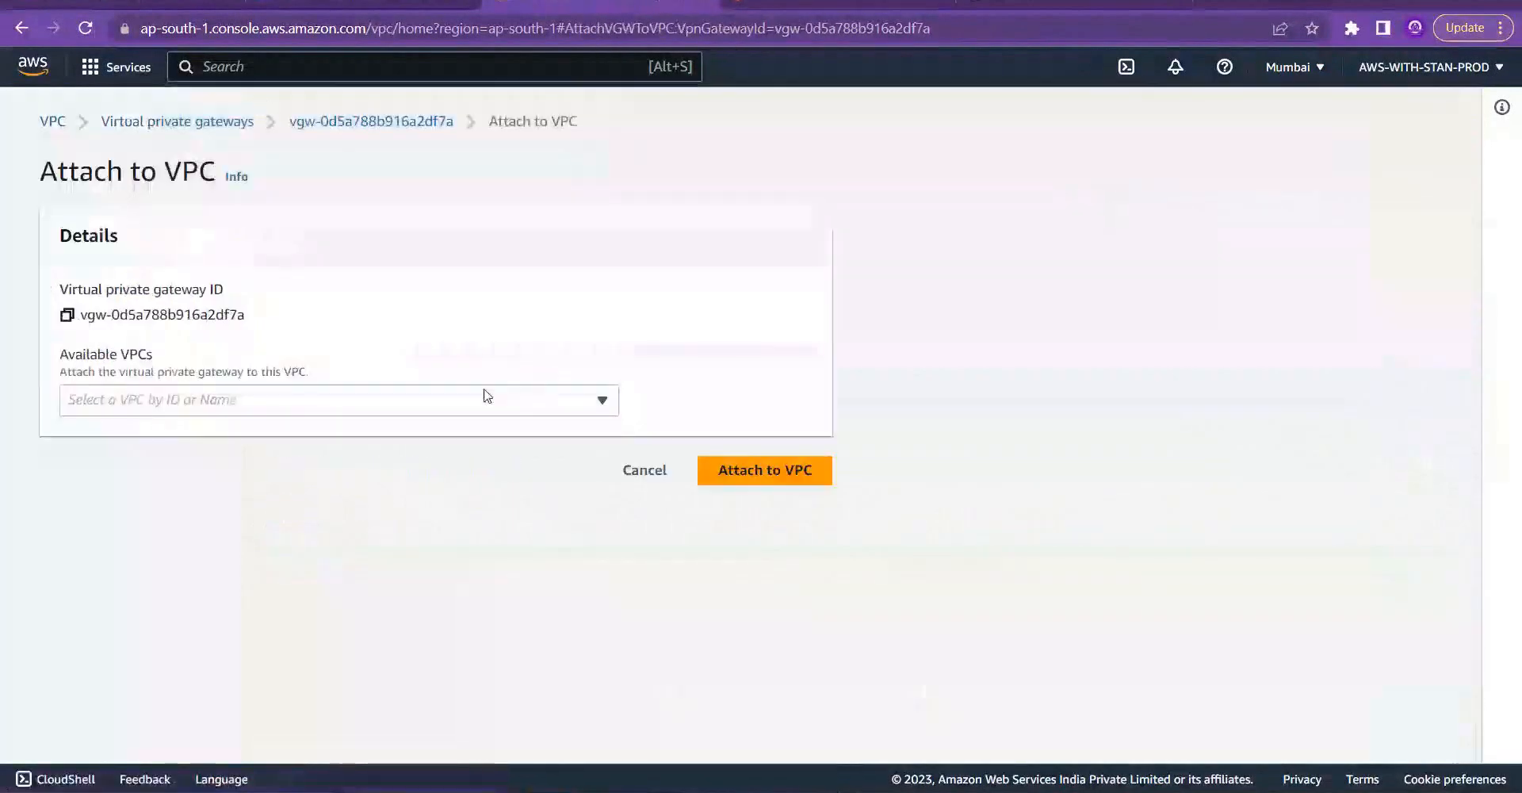
click(369, 402)
click(325, 463)
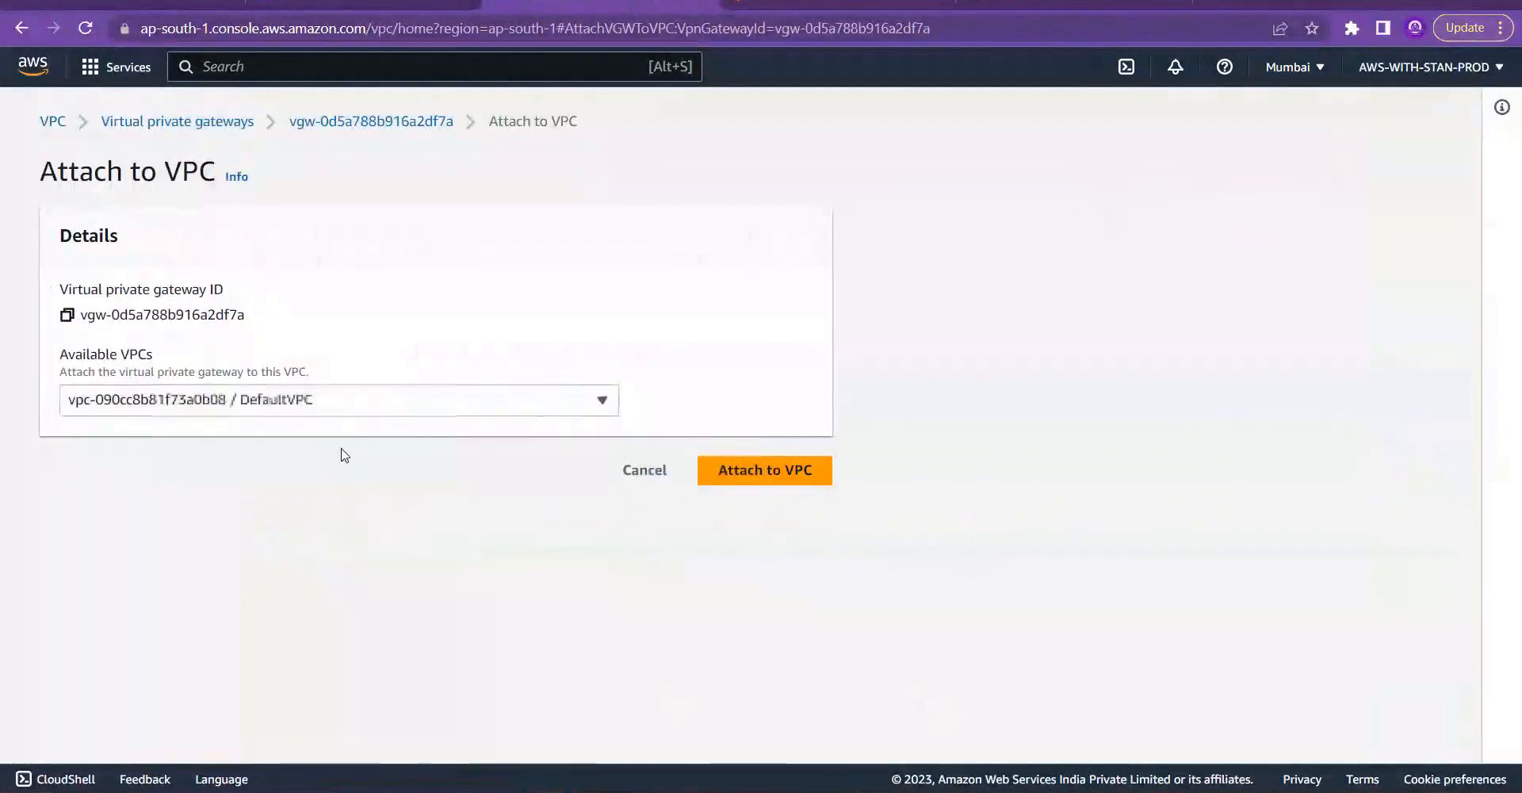
click(730, 469)
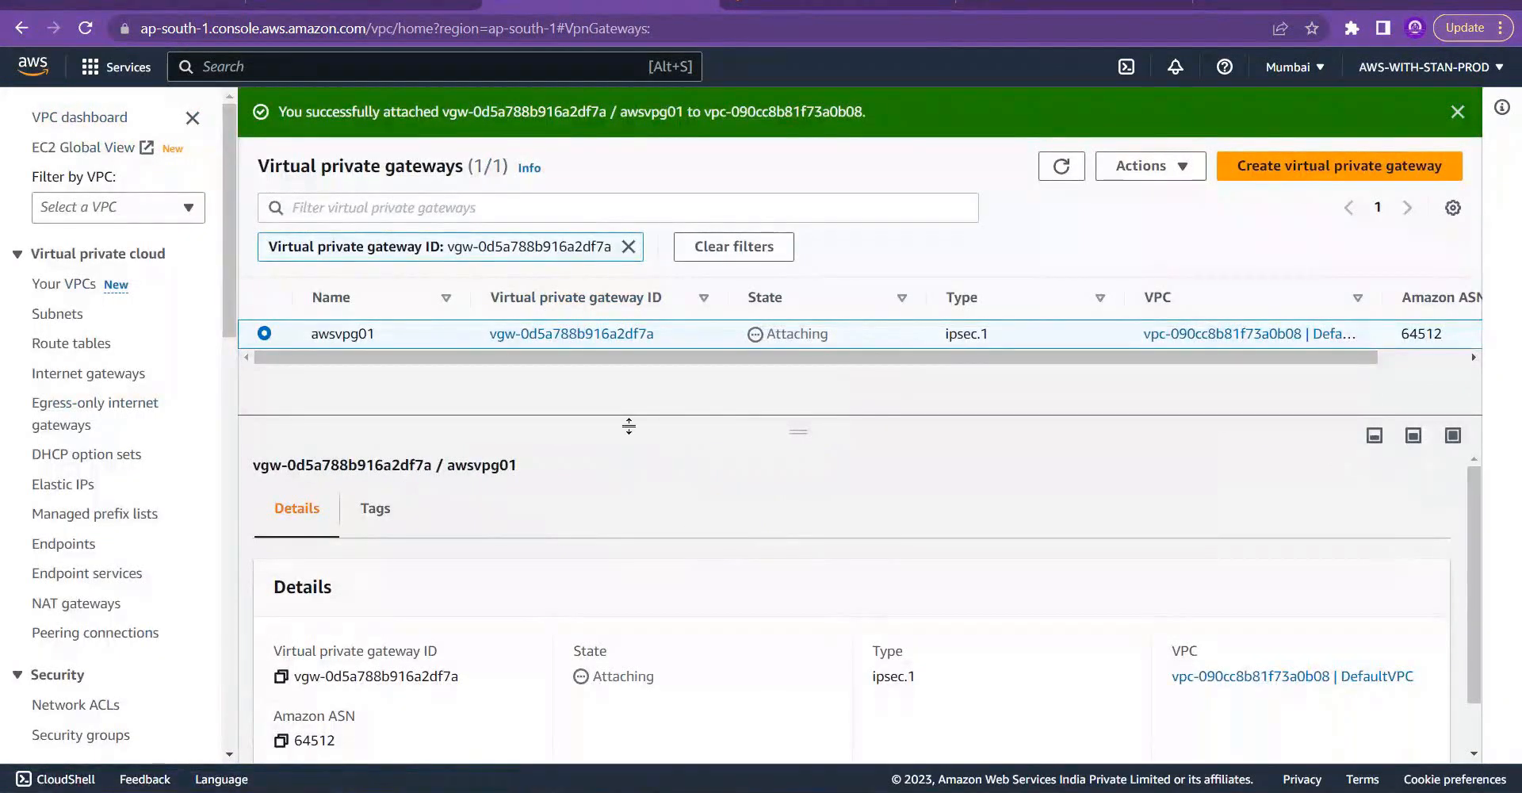
drag(229, 295, 238, 507)
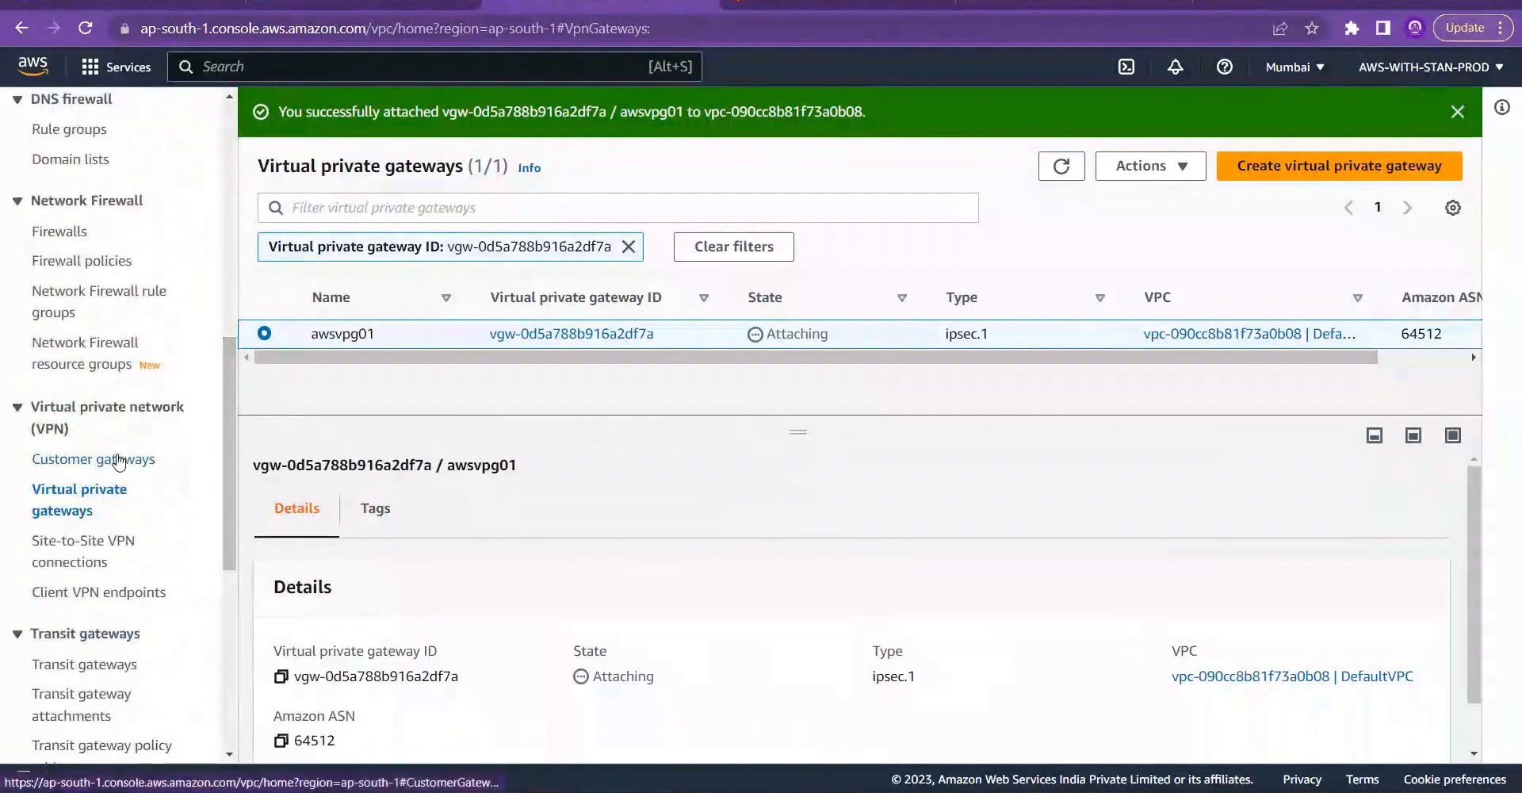
click(119, 460)
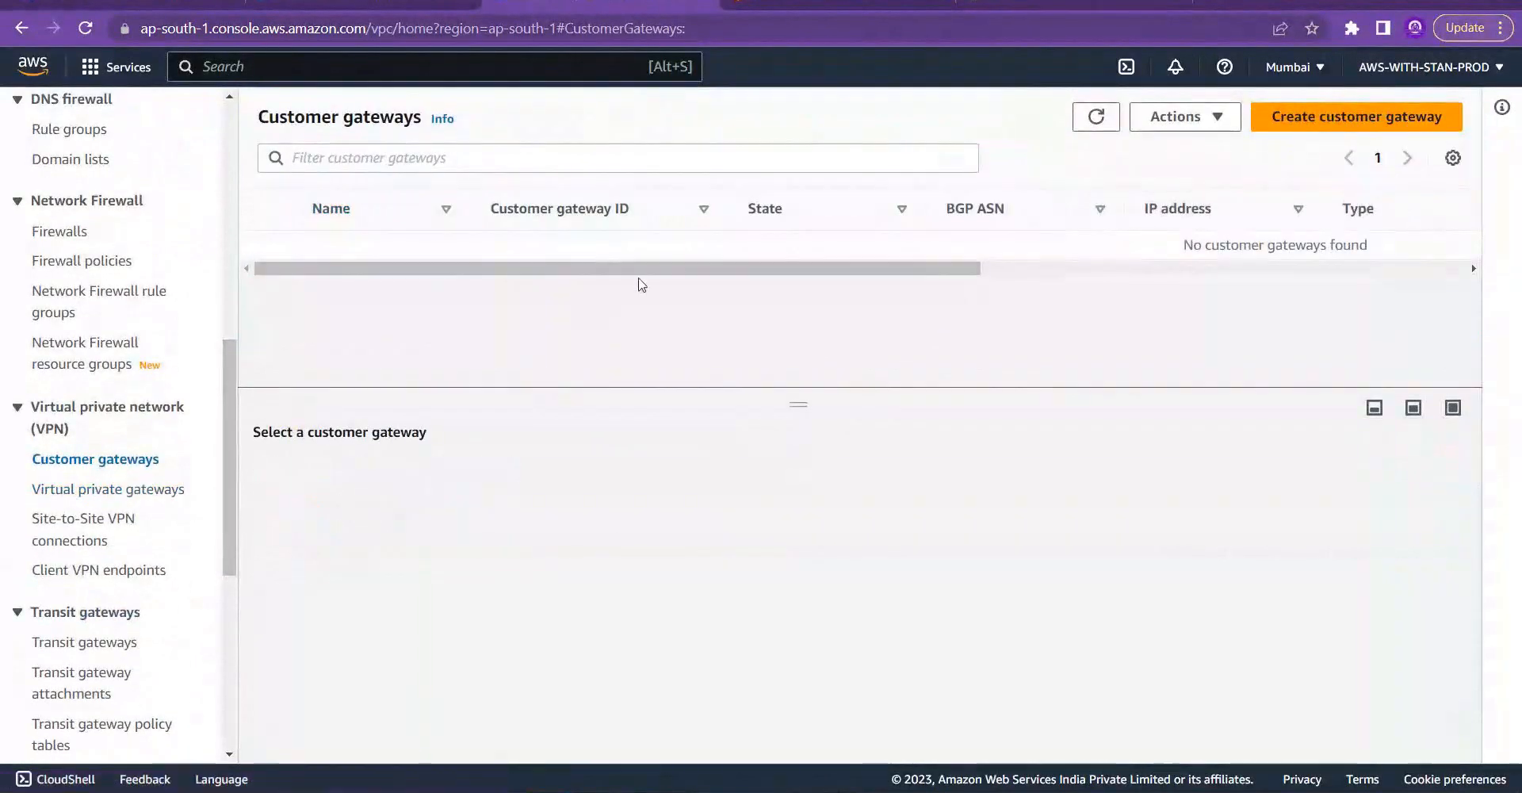
Step: Switch to the Azure portal, open the virtual network gateway staneusvng01 and copy its public IP address
click(137, 4)
click(36, 103)
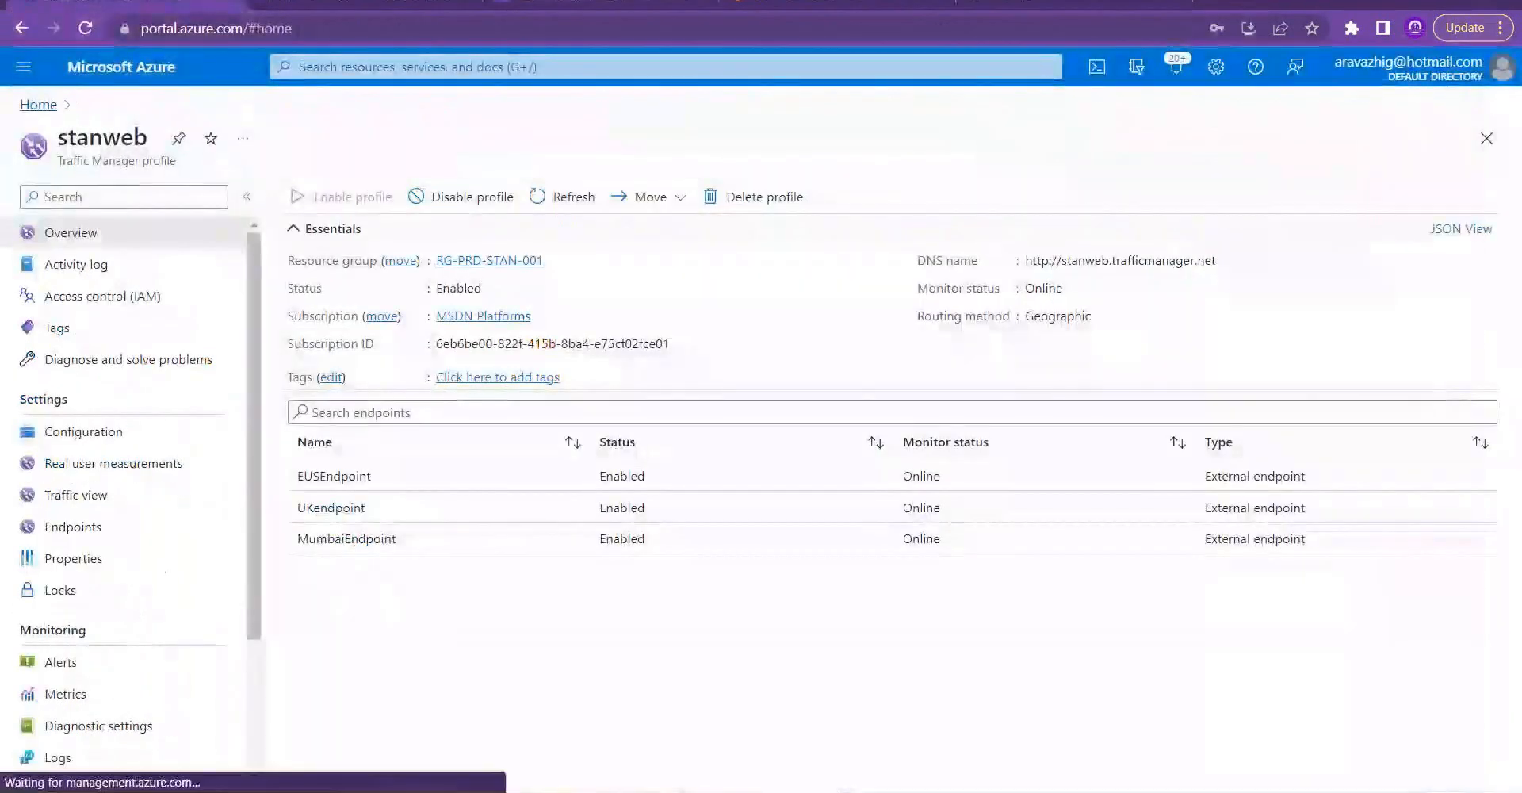
click(697, 189)
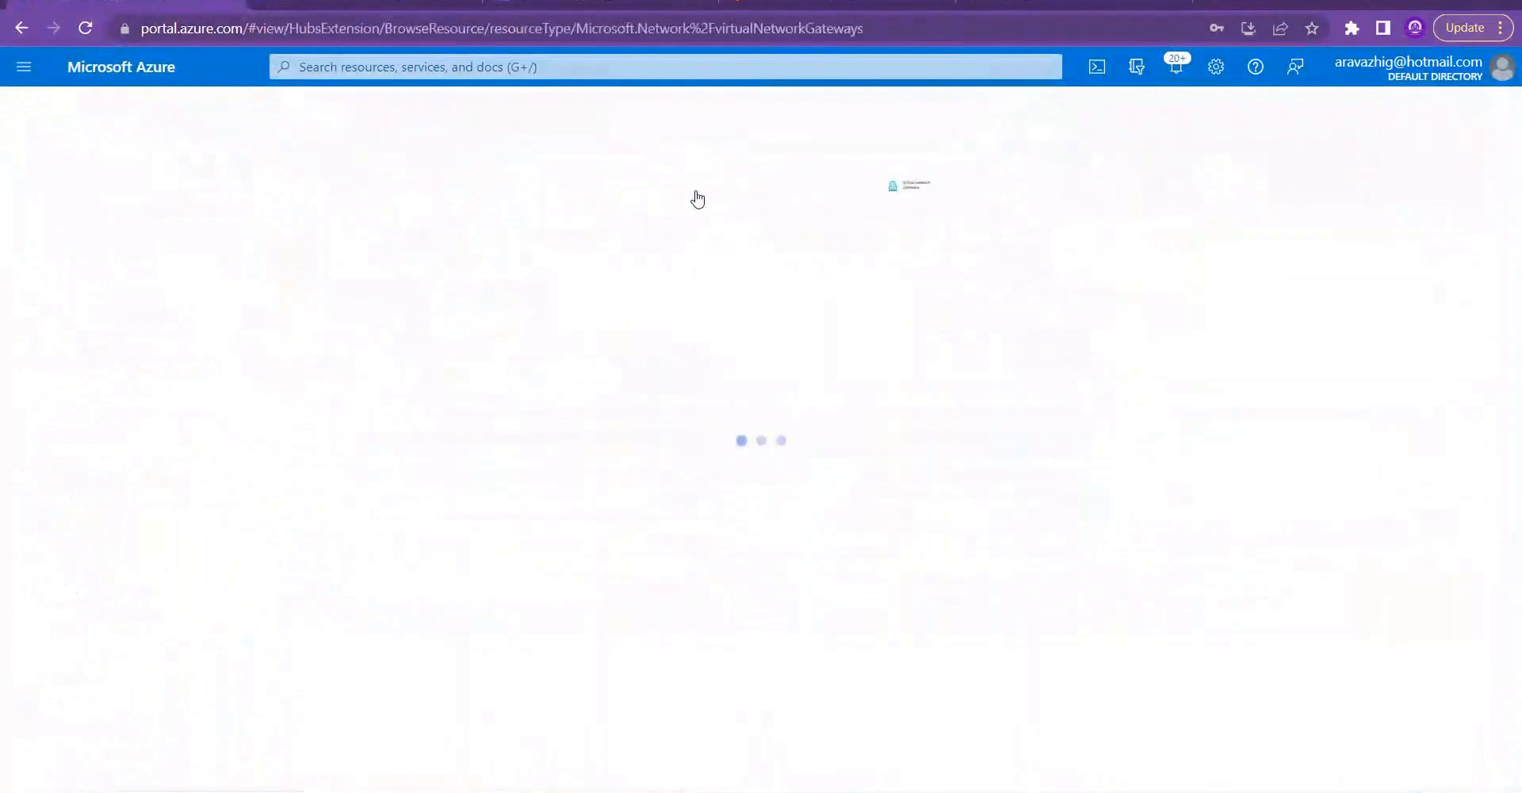
click(97, 356)
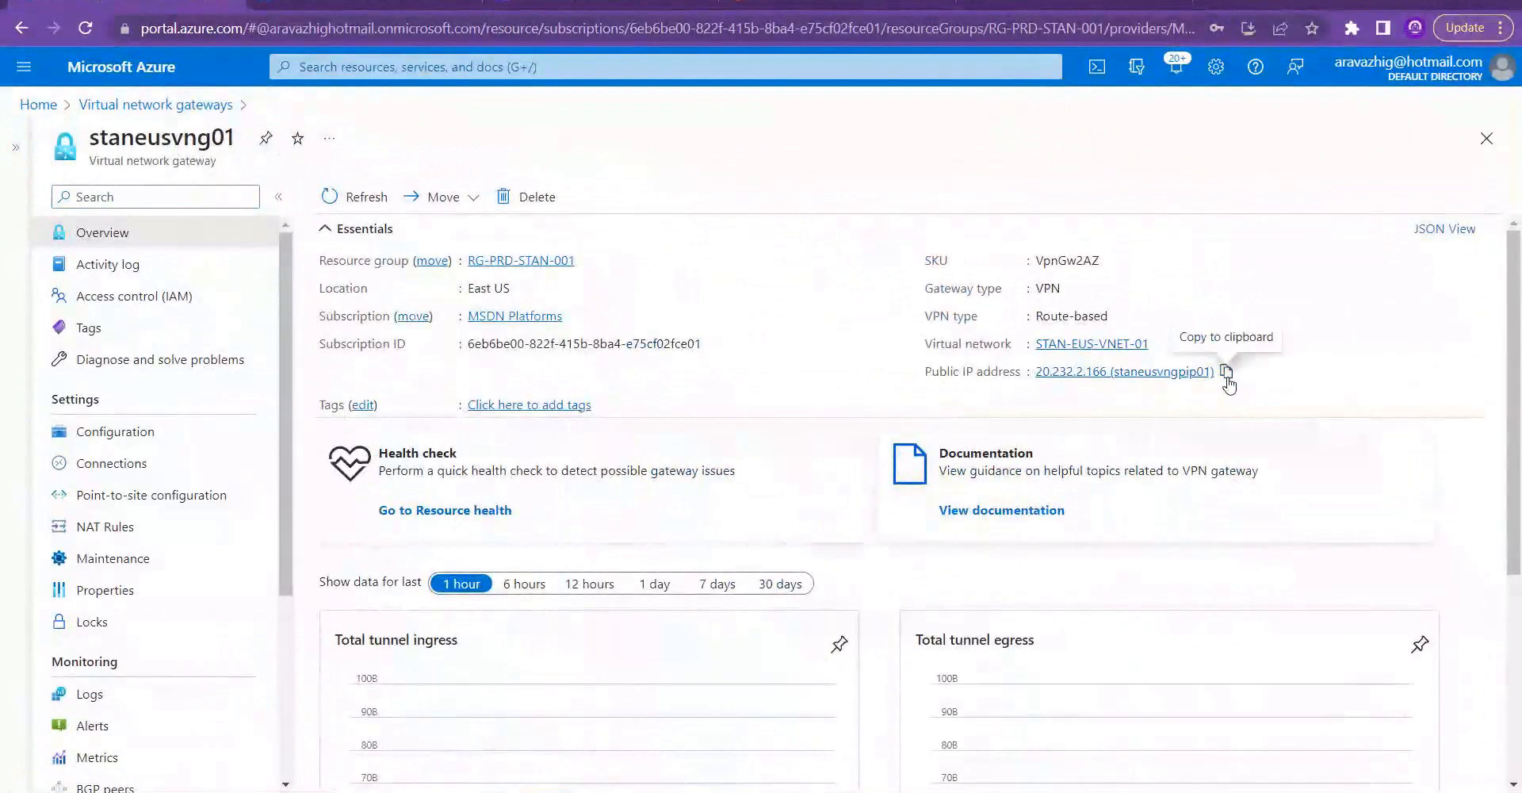
click(1226, 372)
Step: In the Excel notes, enter "Virtual Network GW IP in Azure" in B13 and paste the copied address into C13
key(alt+Tab)
key(alt+Tab)
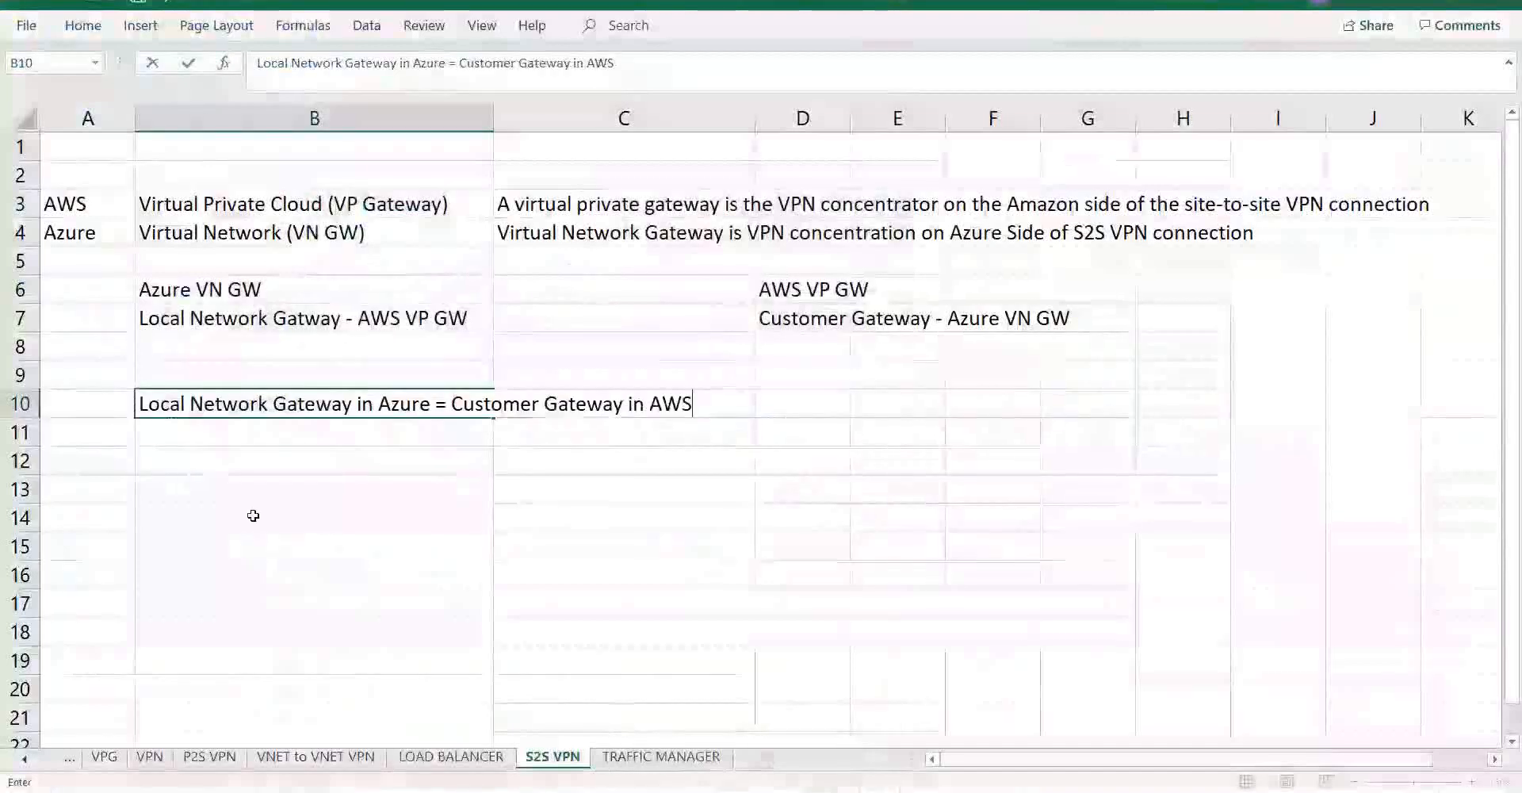
click(253, 492)
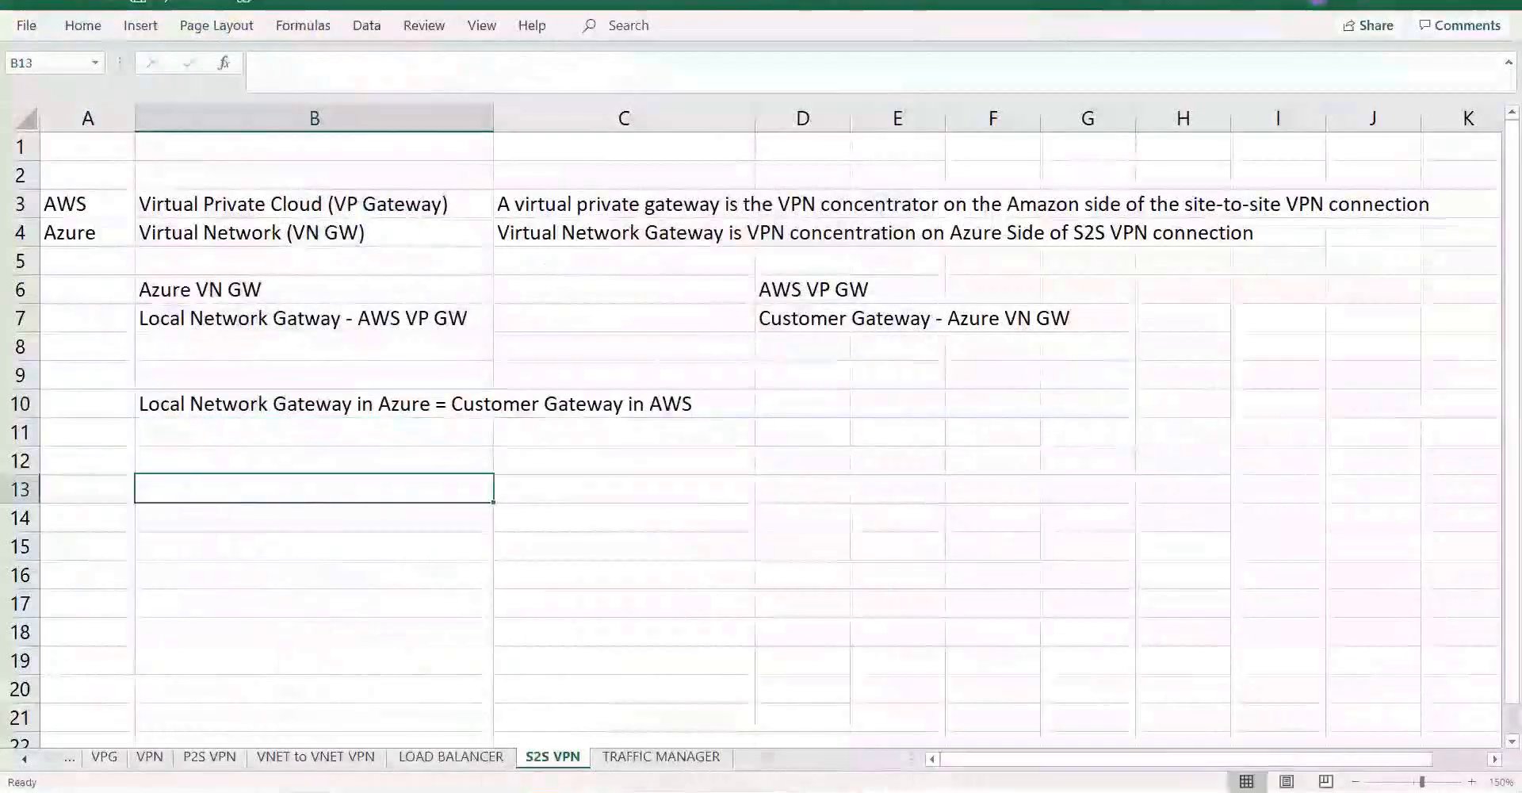
text(Virtual Networ)
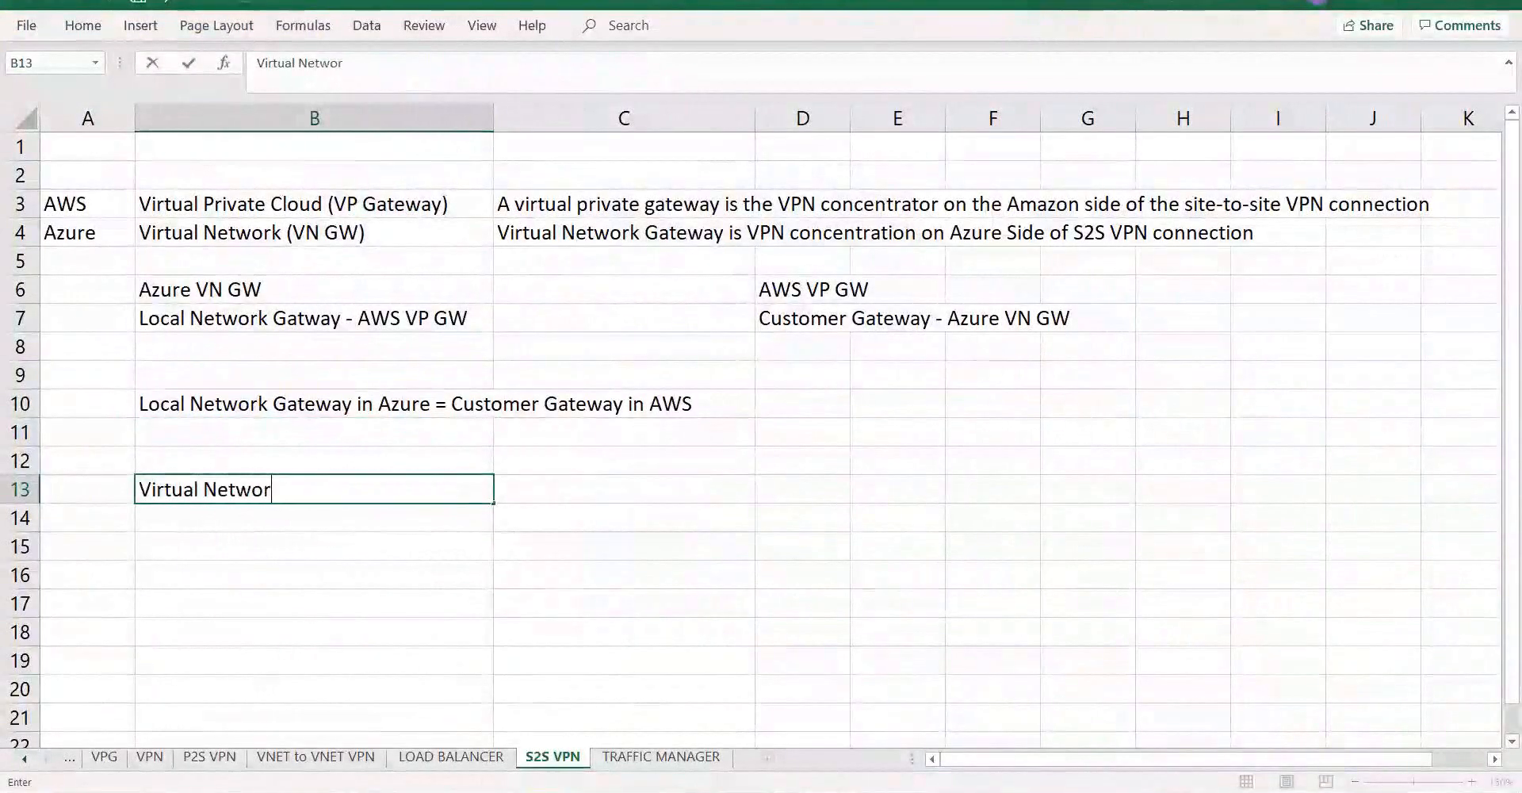
text(k GW IP in )
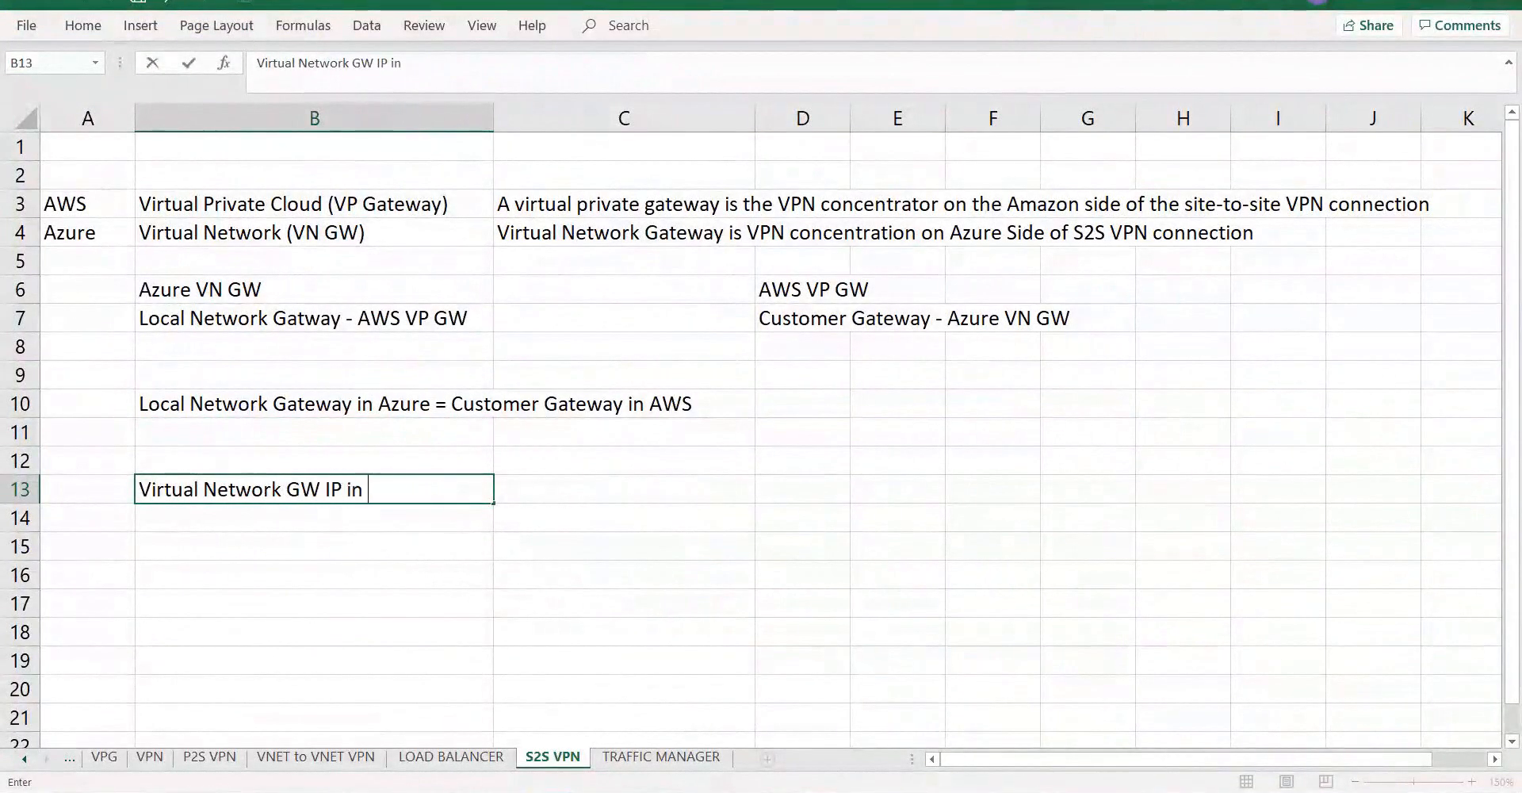
text(Azure)
key(Tab)
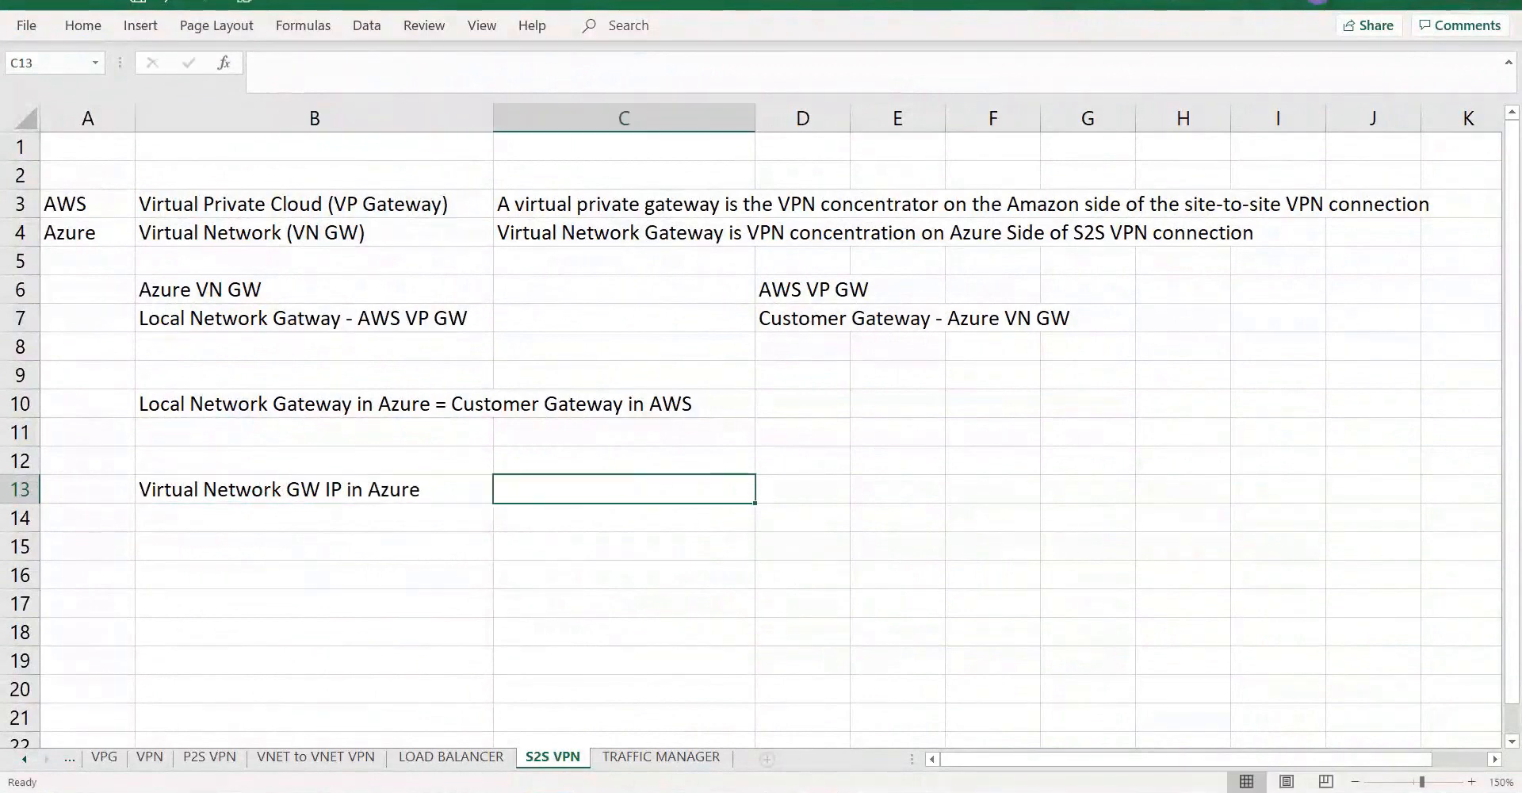
key(ctrl+v)
click(916, 491)
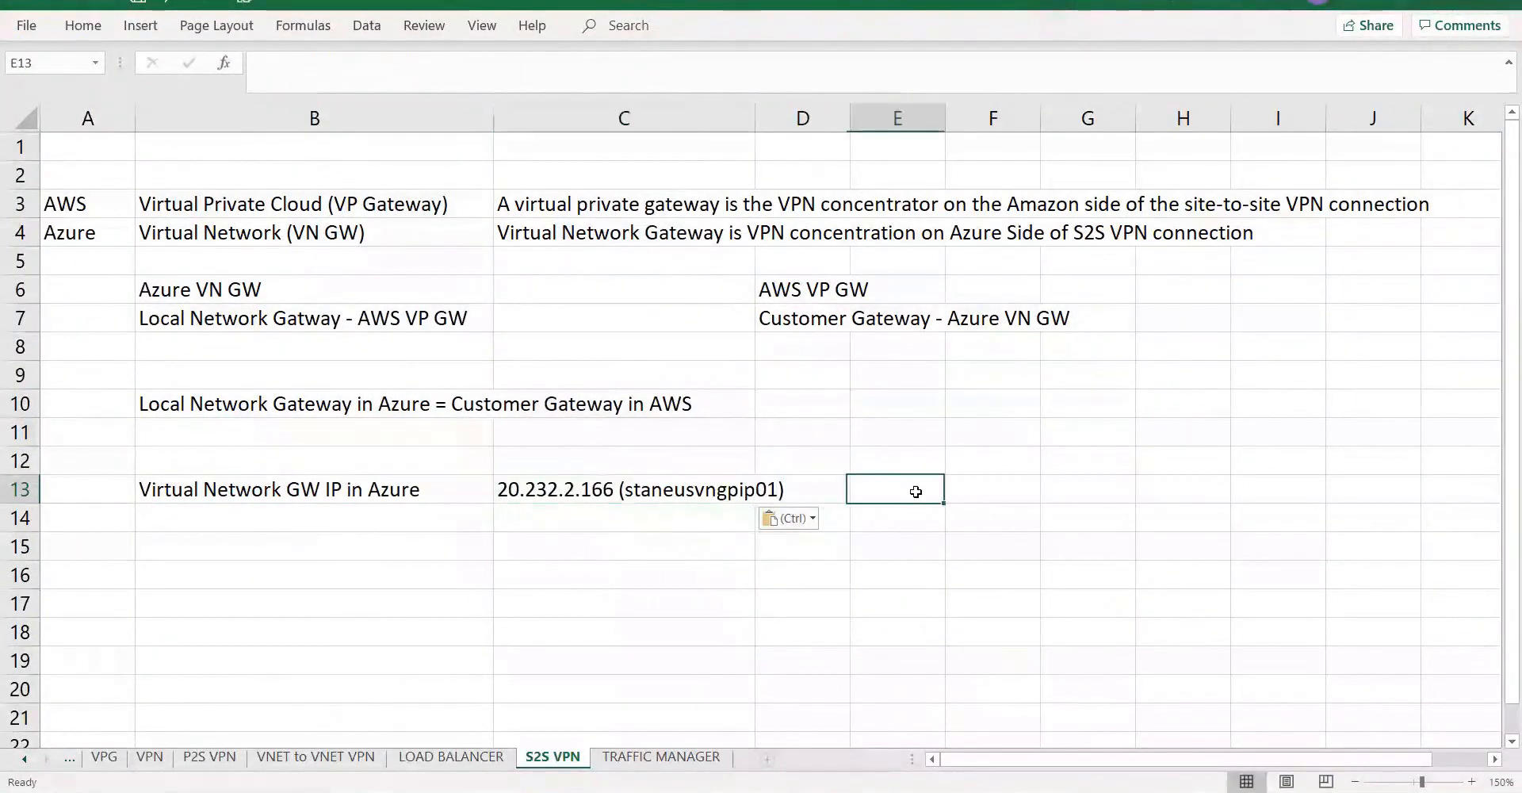
Step: Copy only the IP address 20.232.2.166 from C13 and return to the AWS customer gateways page
double_click(619, 486)
drag(614, 489, 496, 488)
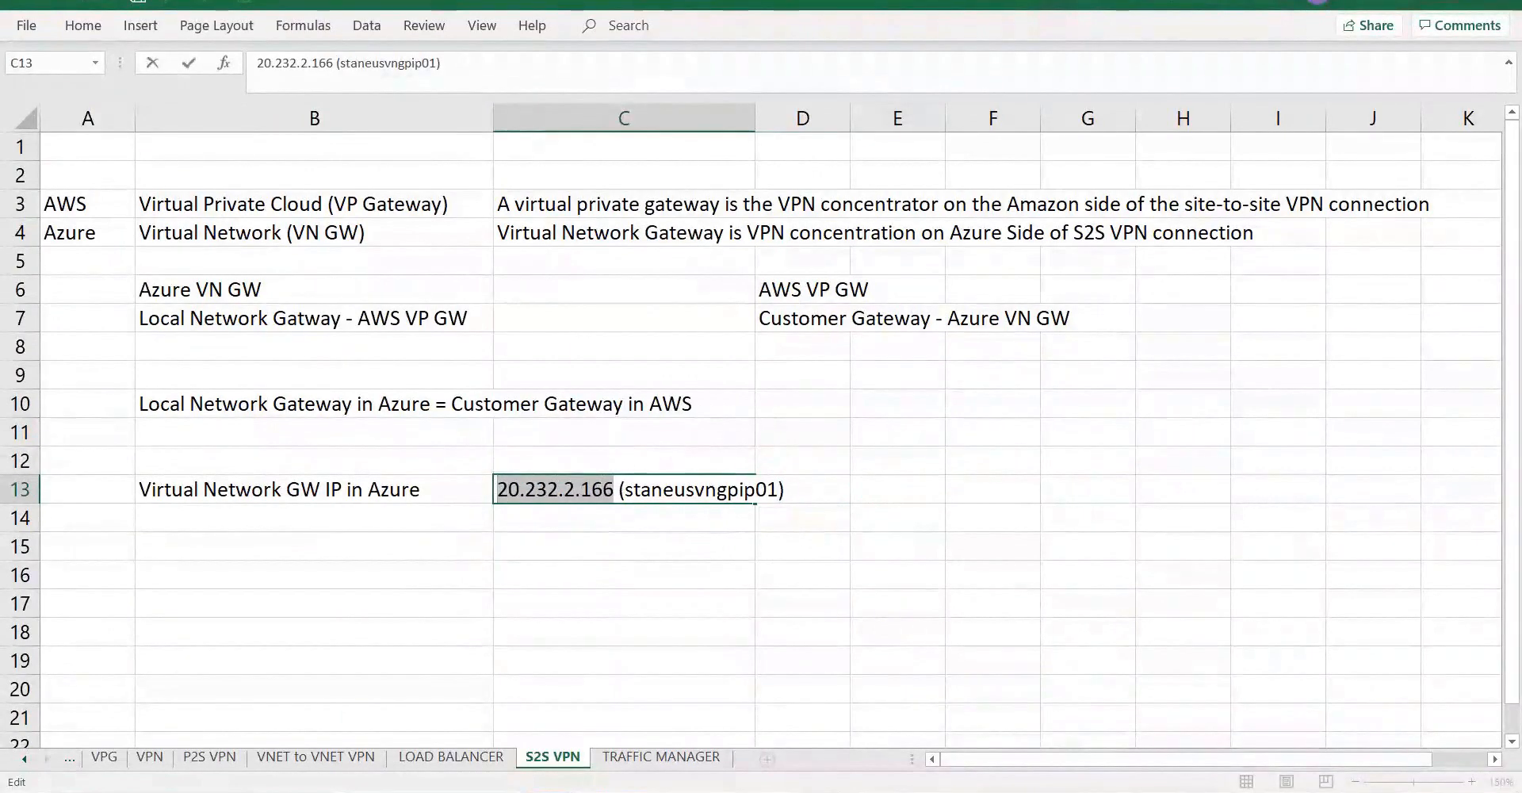
key(alt+Tab)
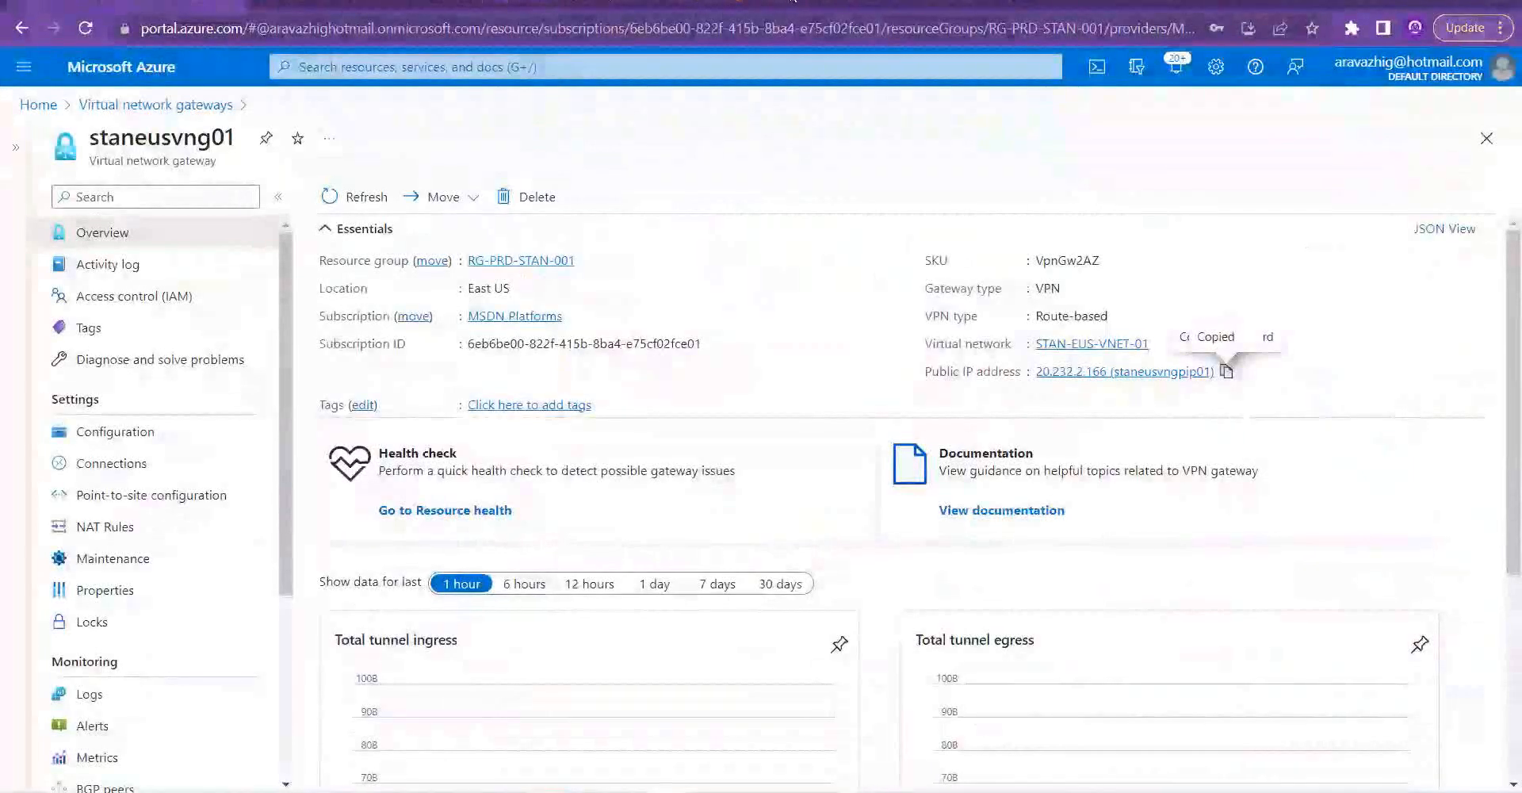
click(577, 4)
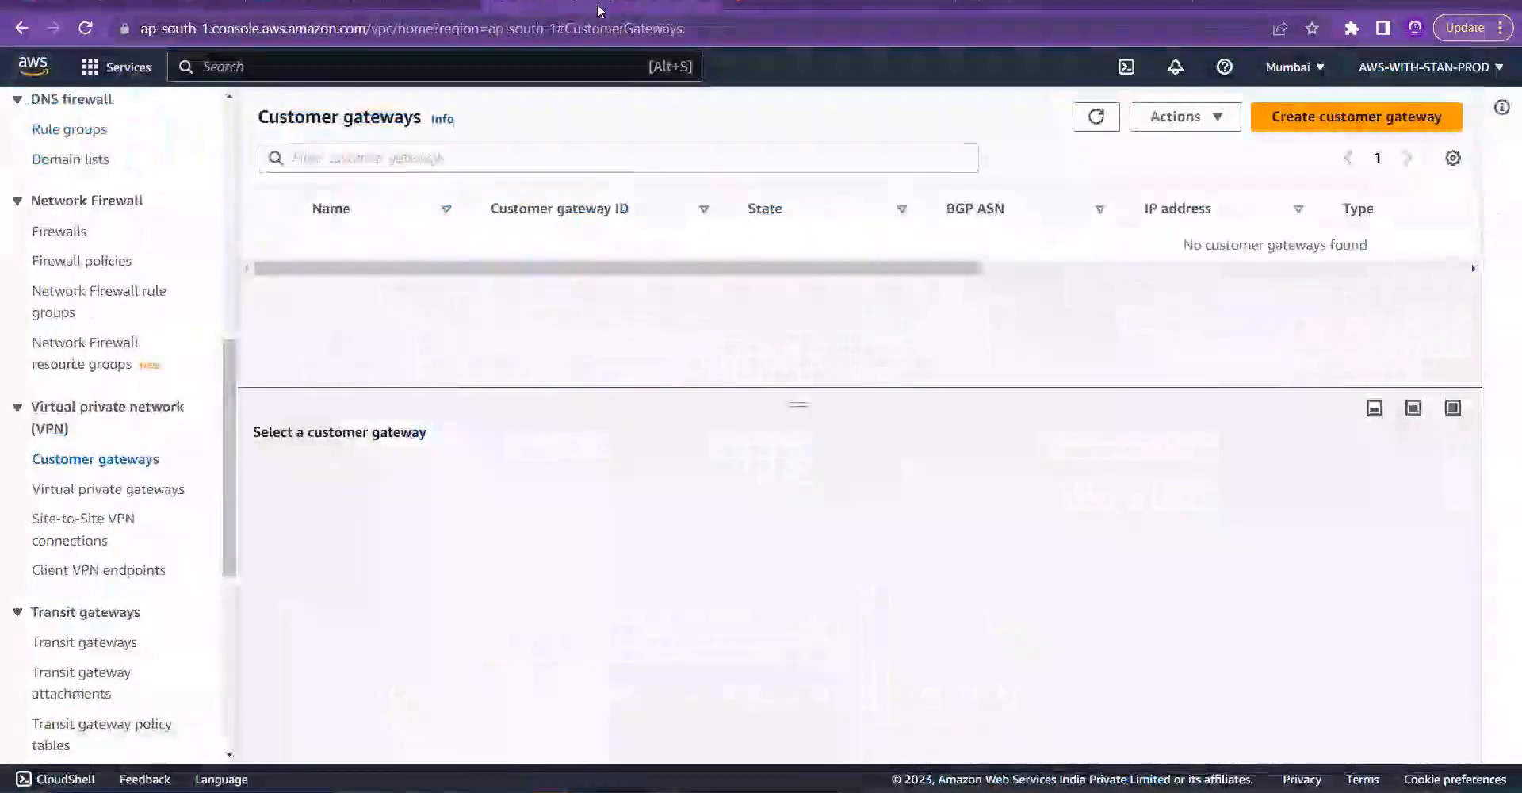
Step: Start a new customer gateway named azurecg01 and set its IP address to 20.232.2.166
click(1335, 125)
click(474, 385)
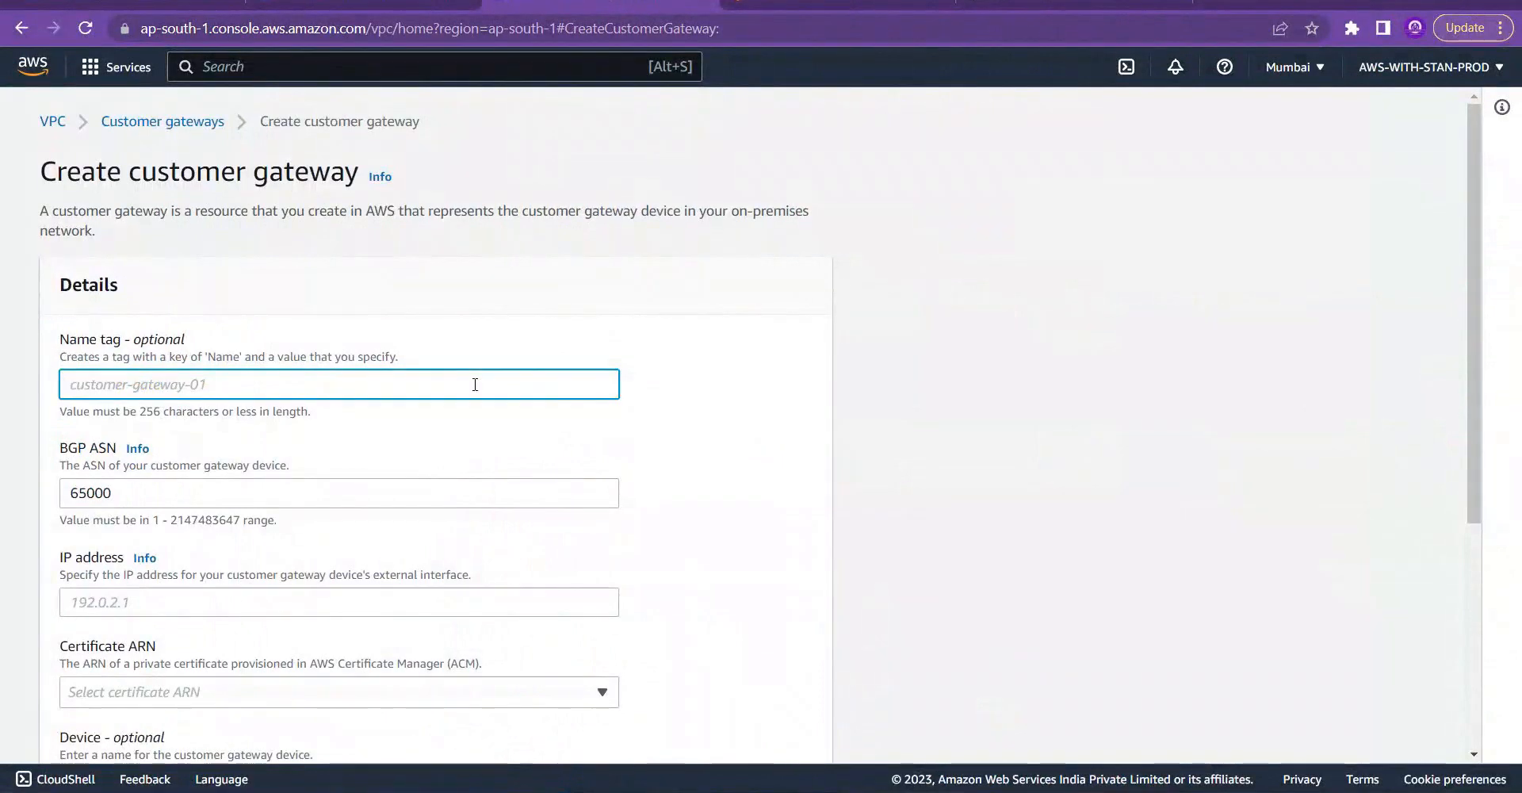
text(azurecg01)
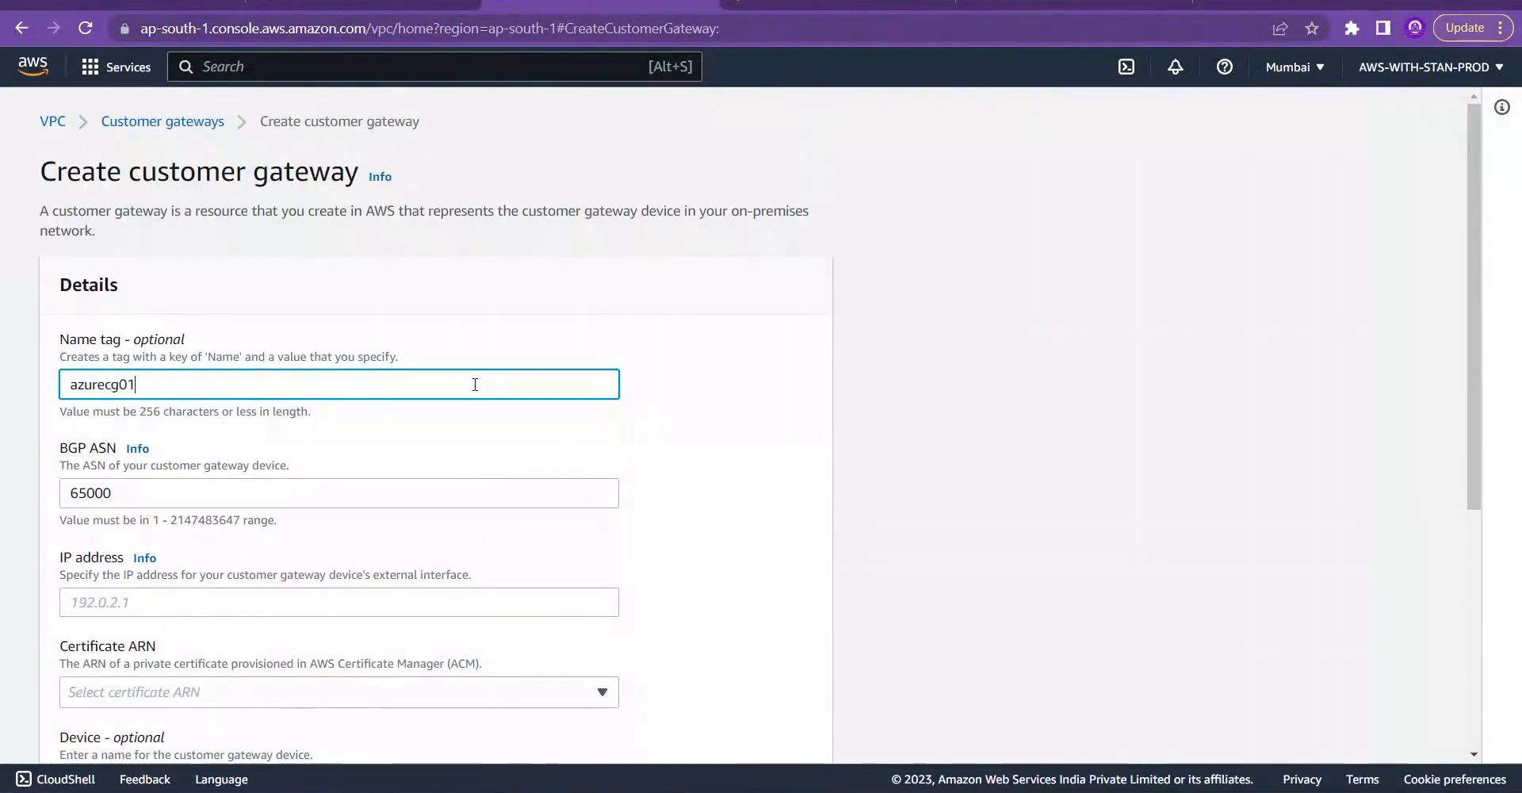
scroll(1485, 313, down, 3)
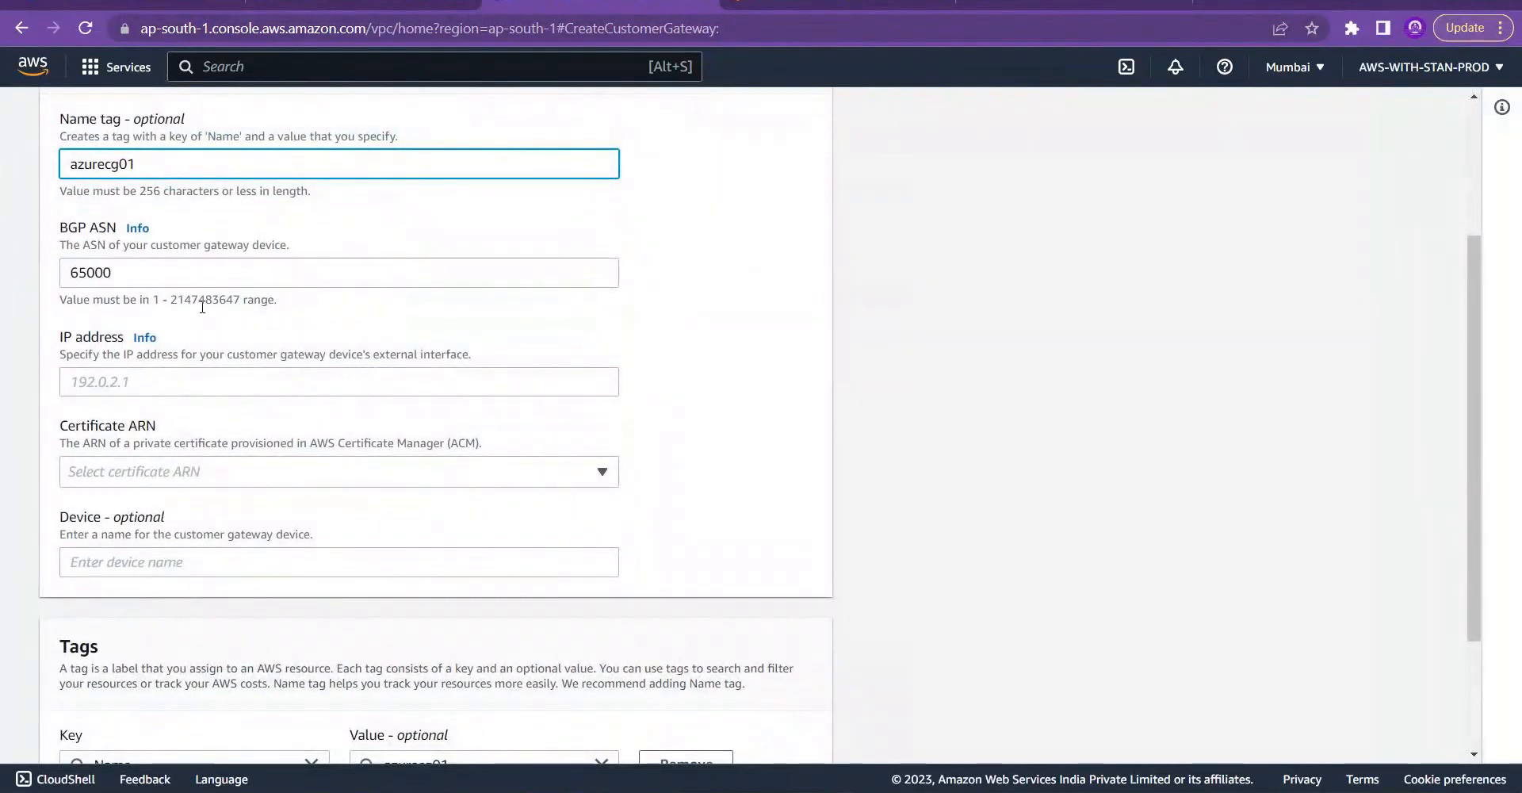
click(172, 375)
key(ctrl+v)
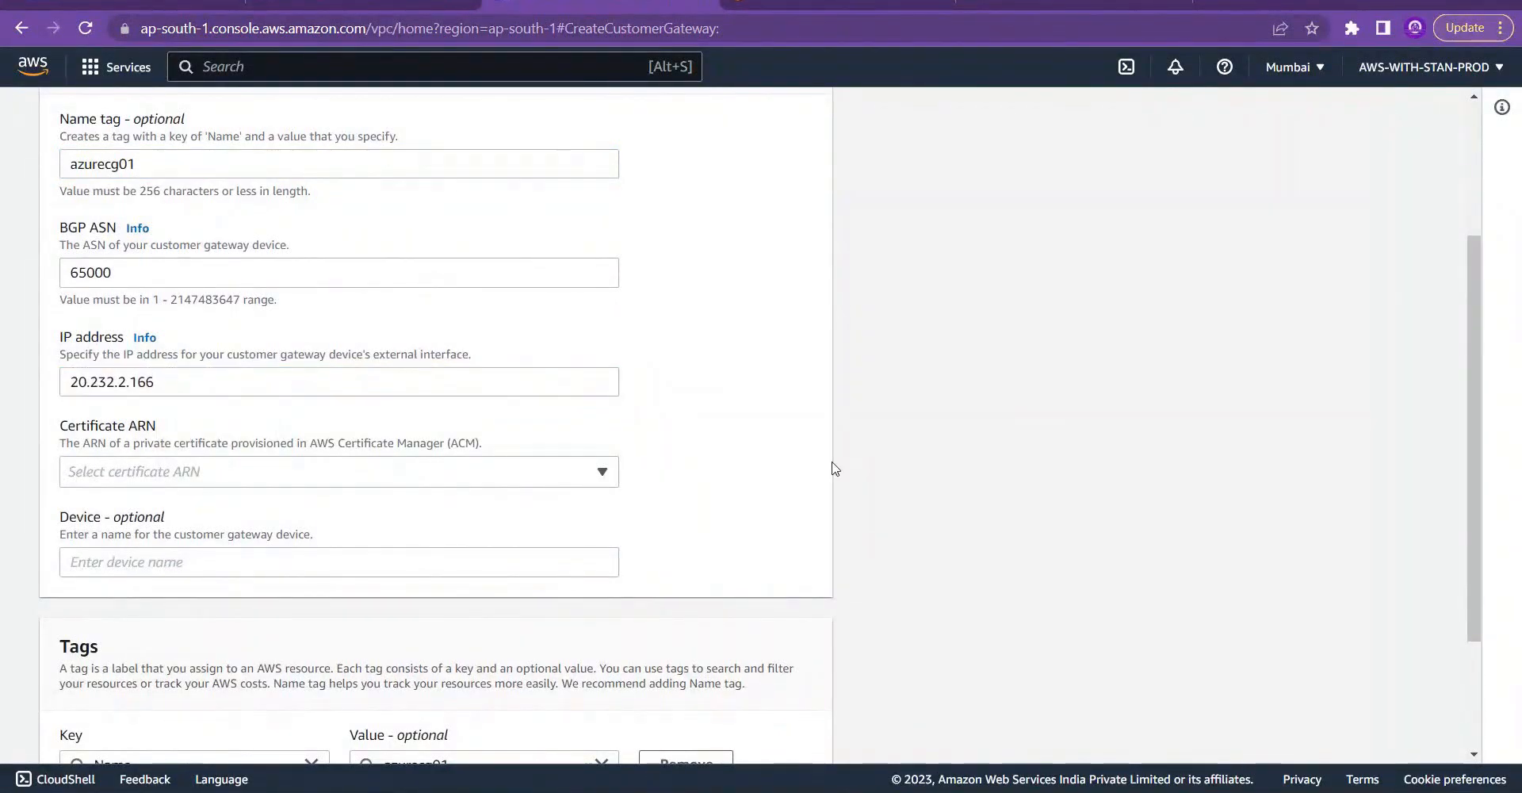
Step: Switch to the draw.io diagram of the Azure and AWS regions
key(alt+Tab)
key(alt+Tab)
key(alt+Tab)
key(alt+Tab)
key(alt+Tab)
key(alt+Tab)
key(alt+Tab)
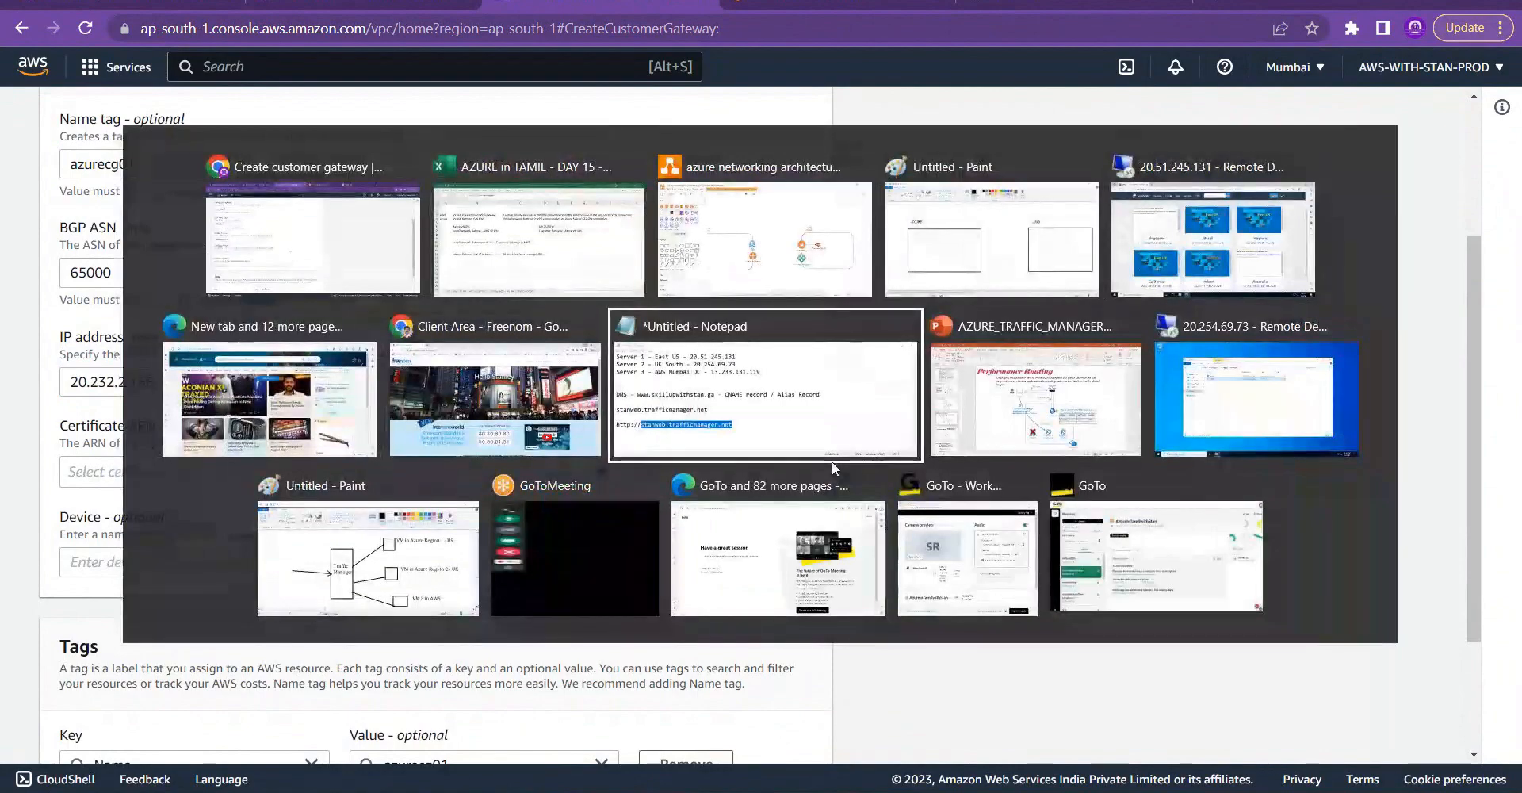
key(alt+shift+Tab)
key(alt+shift+Tab)
key(alt+shift+Tab)
key(alt+shift+Tab)
key(alt+shift+Tab)
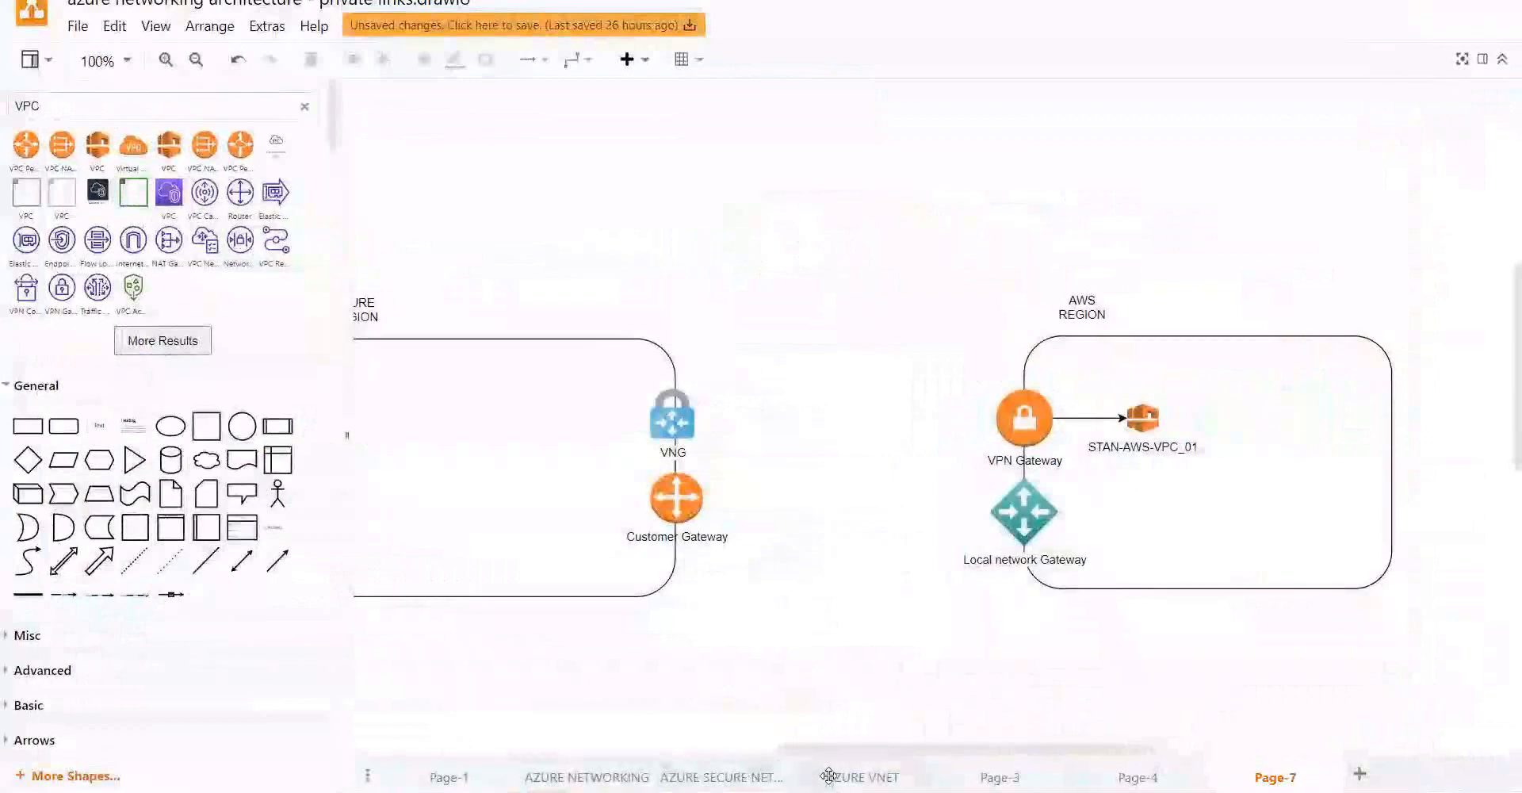
Step: Look through the other diagram pages, including the Azure secure network and AZURE VNET architectures
click(832, 775)
click(735, 781)
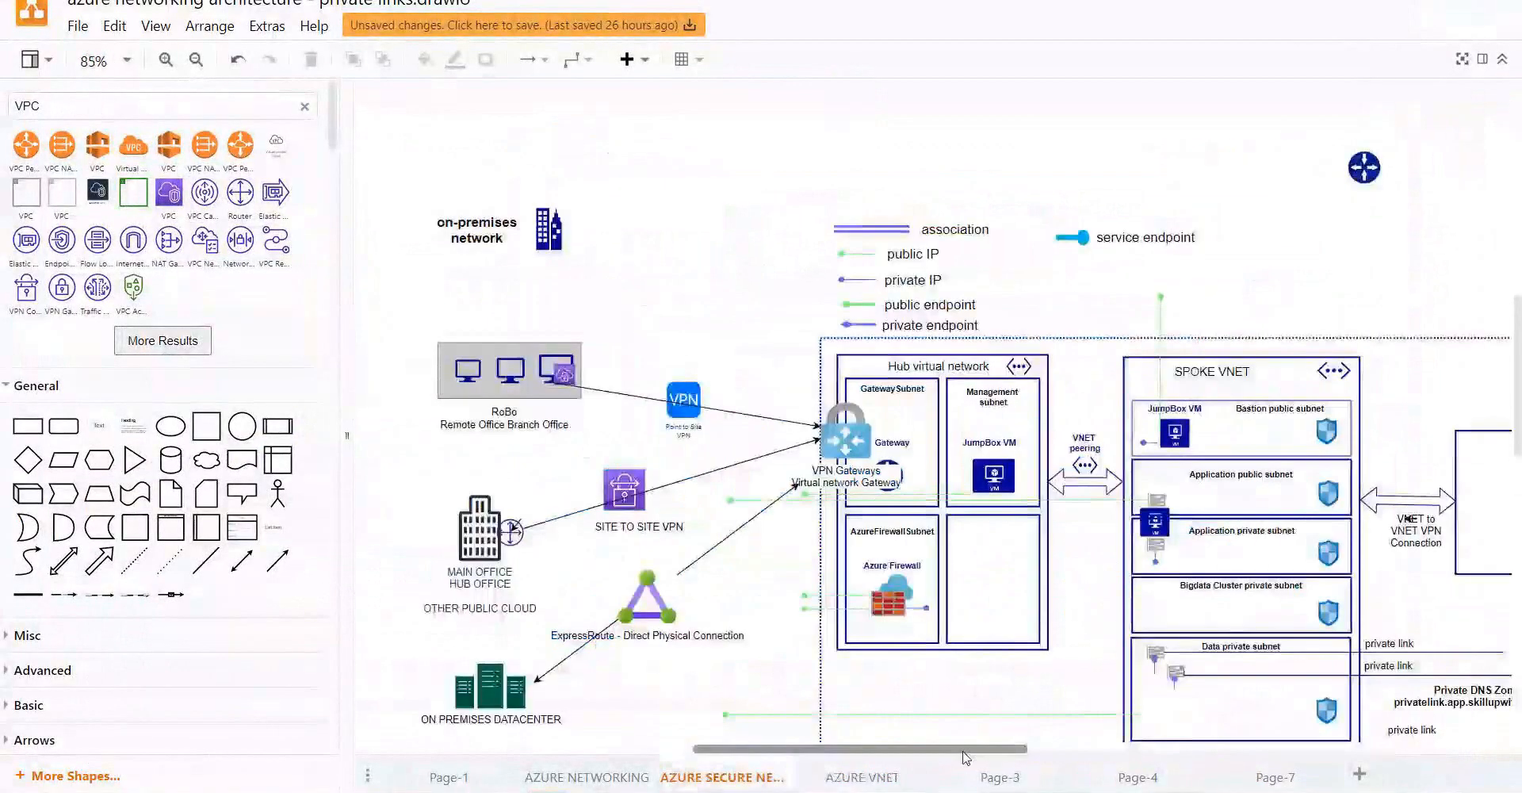
click(991, 773)
click(1118, 775)
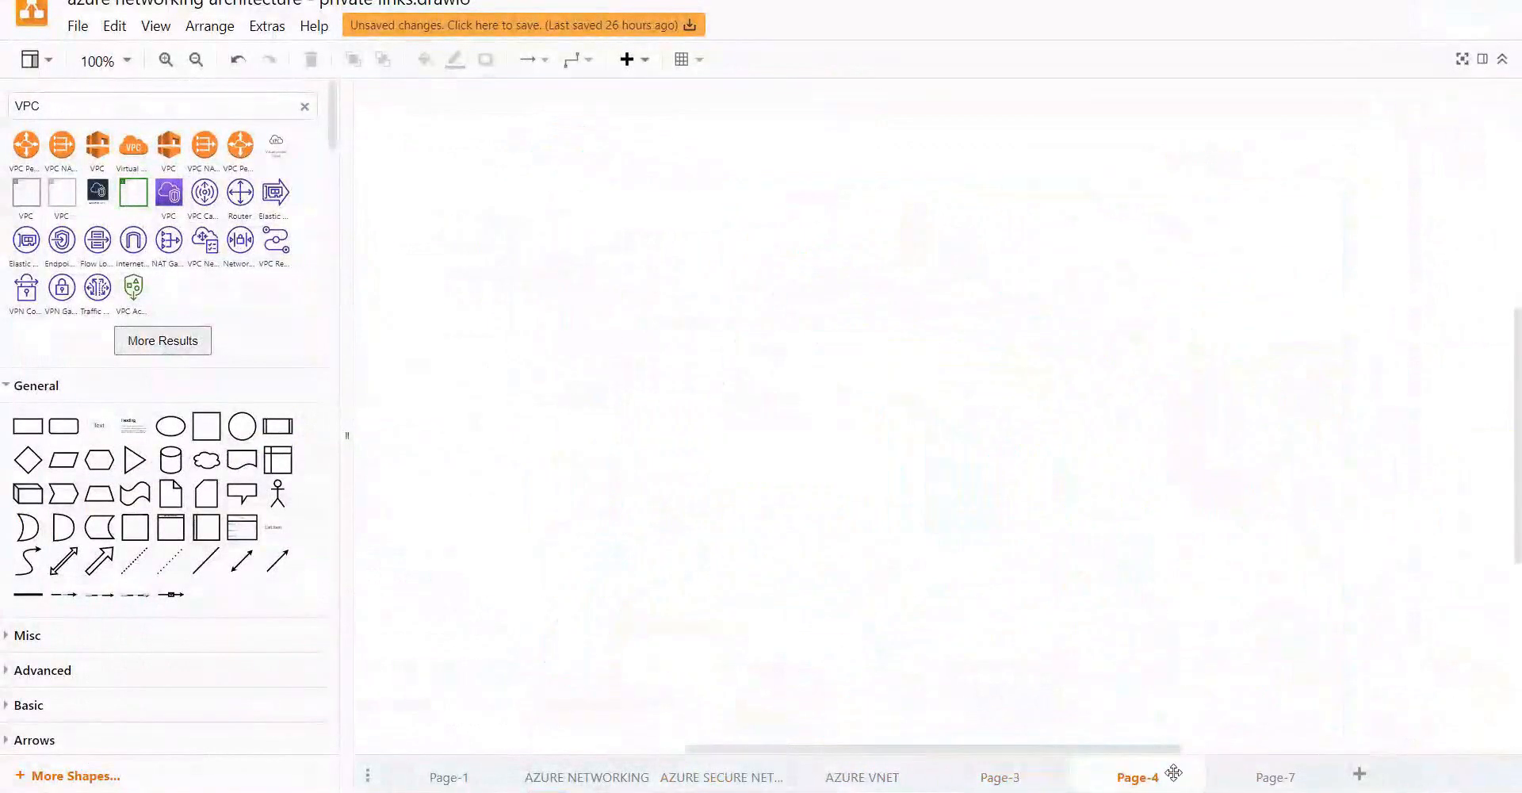
click(1252, 776)
click(871, 778)
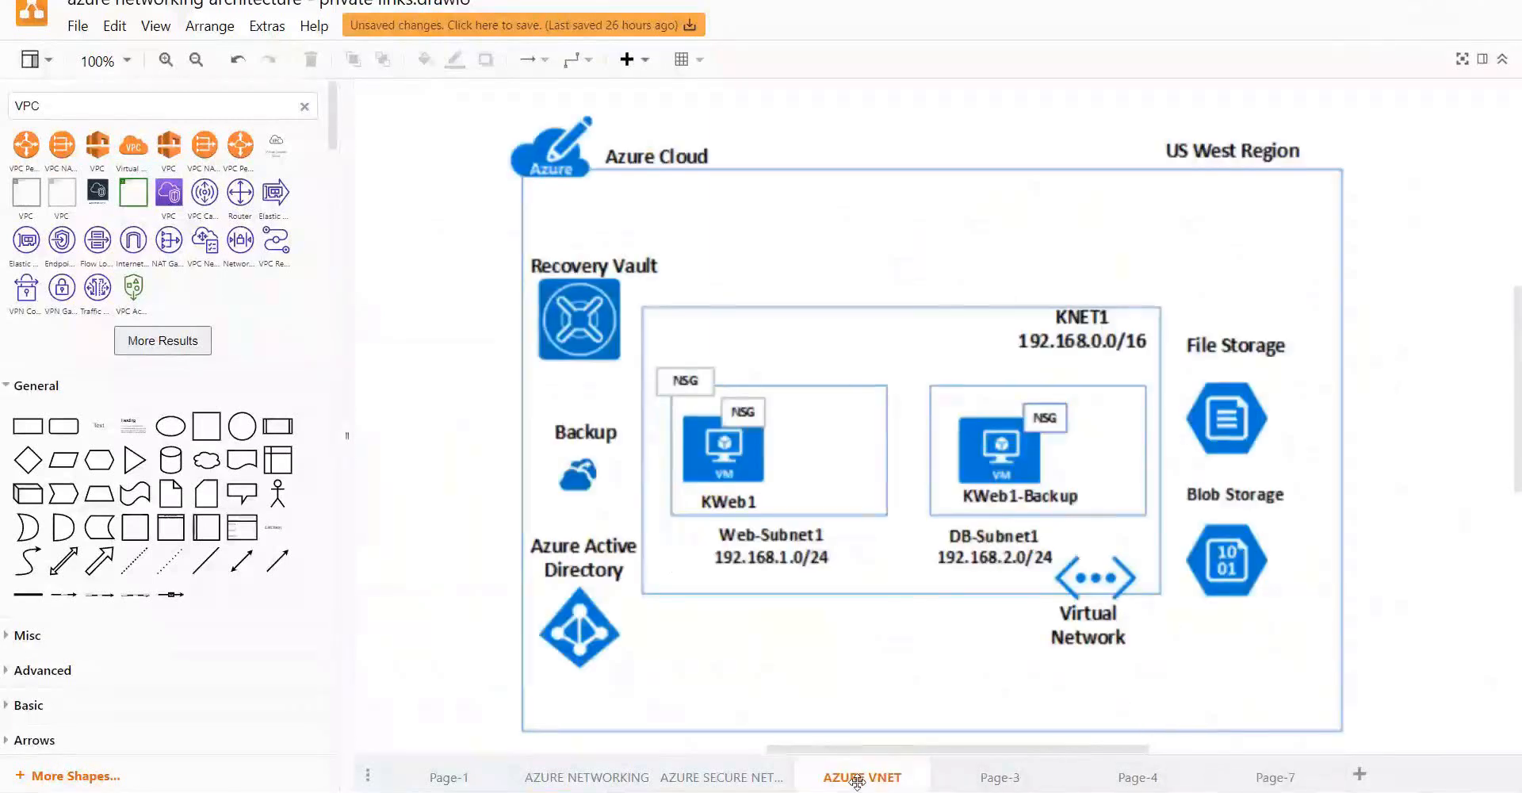
click(662, 775)
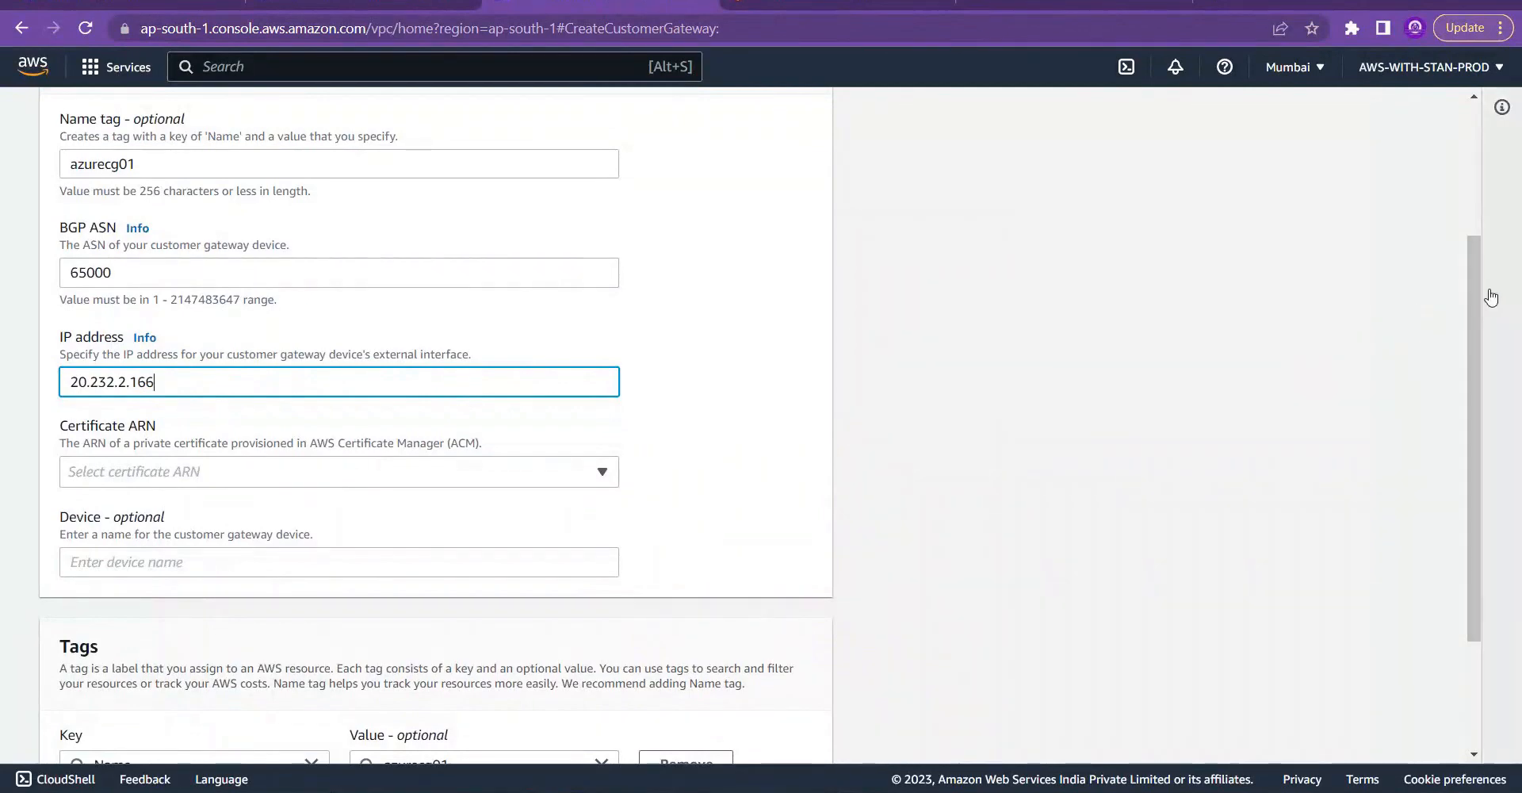
Step: Return to the AWS customer gateway form, review the azurecg01 settings and tags, and create the customer gateway
scroll(1482, 381, down, 1)
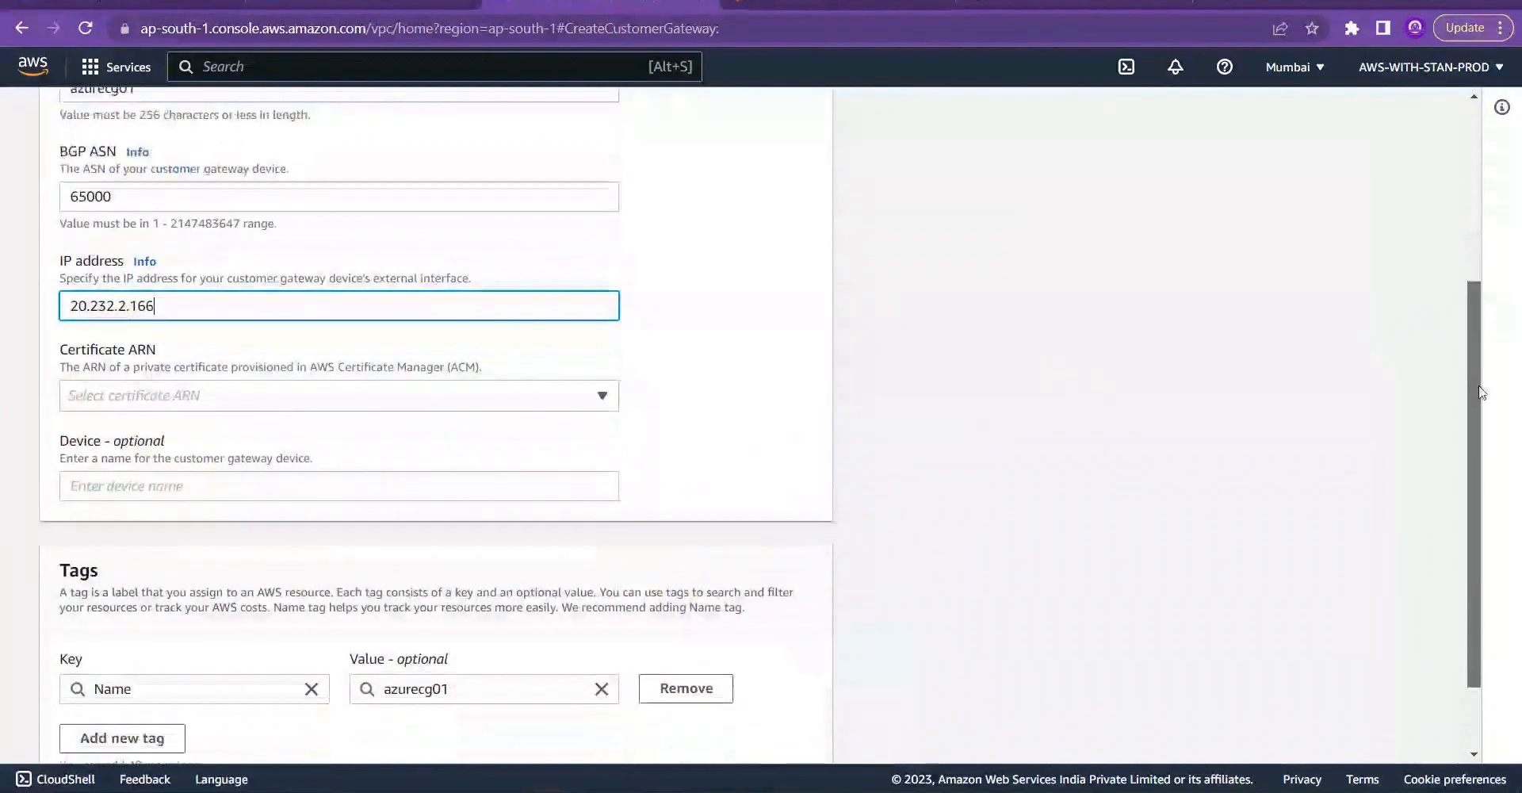
scroll(1482, 392, down, 1)
scroll(1483, 333, up, 2)
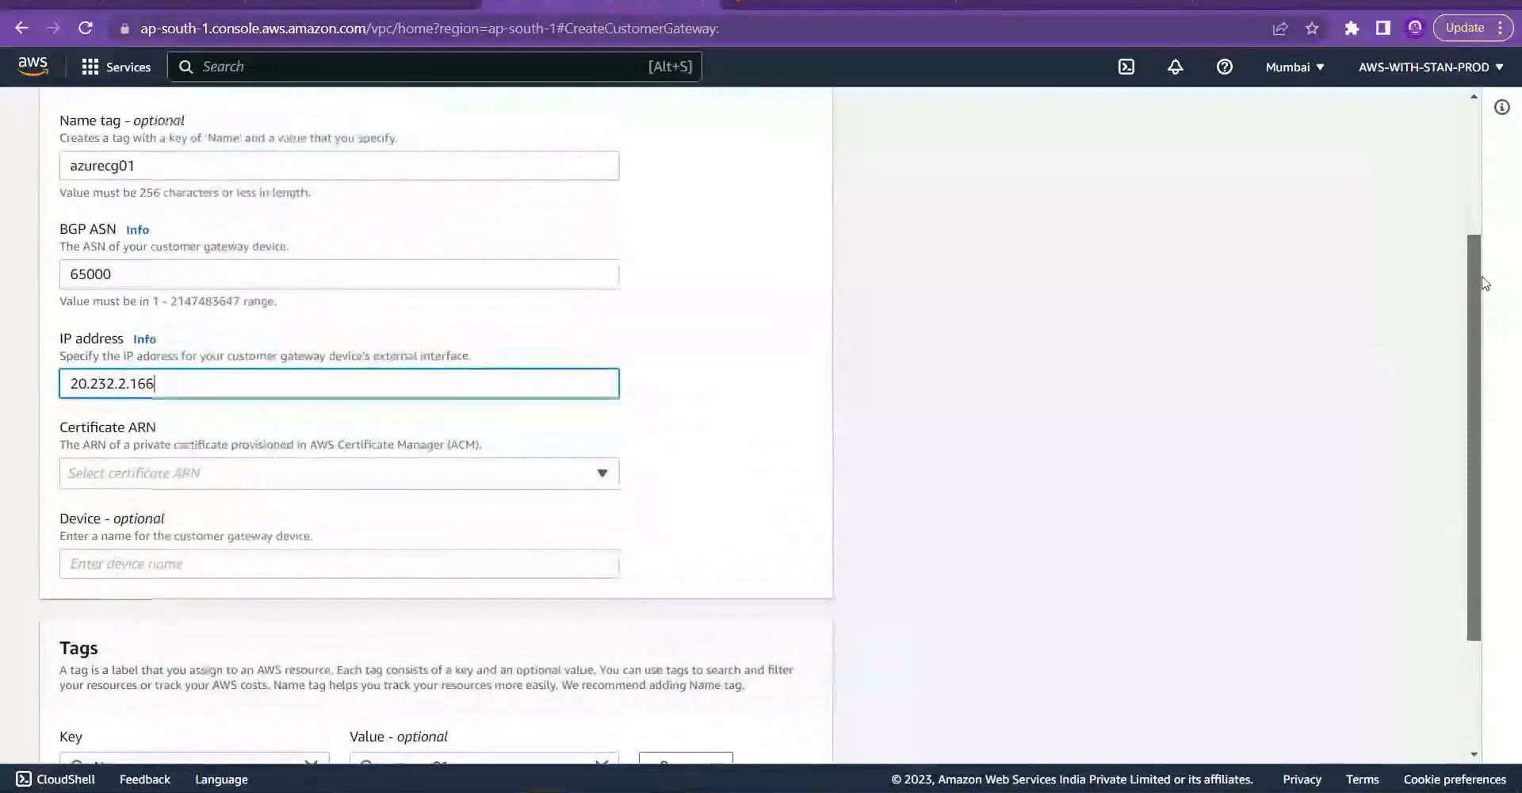
scroll(1483, 283, up, 2)
scroll(1483, 415, down, 4)
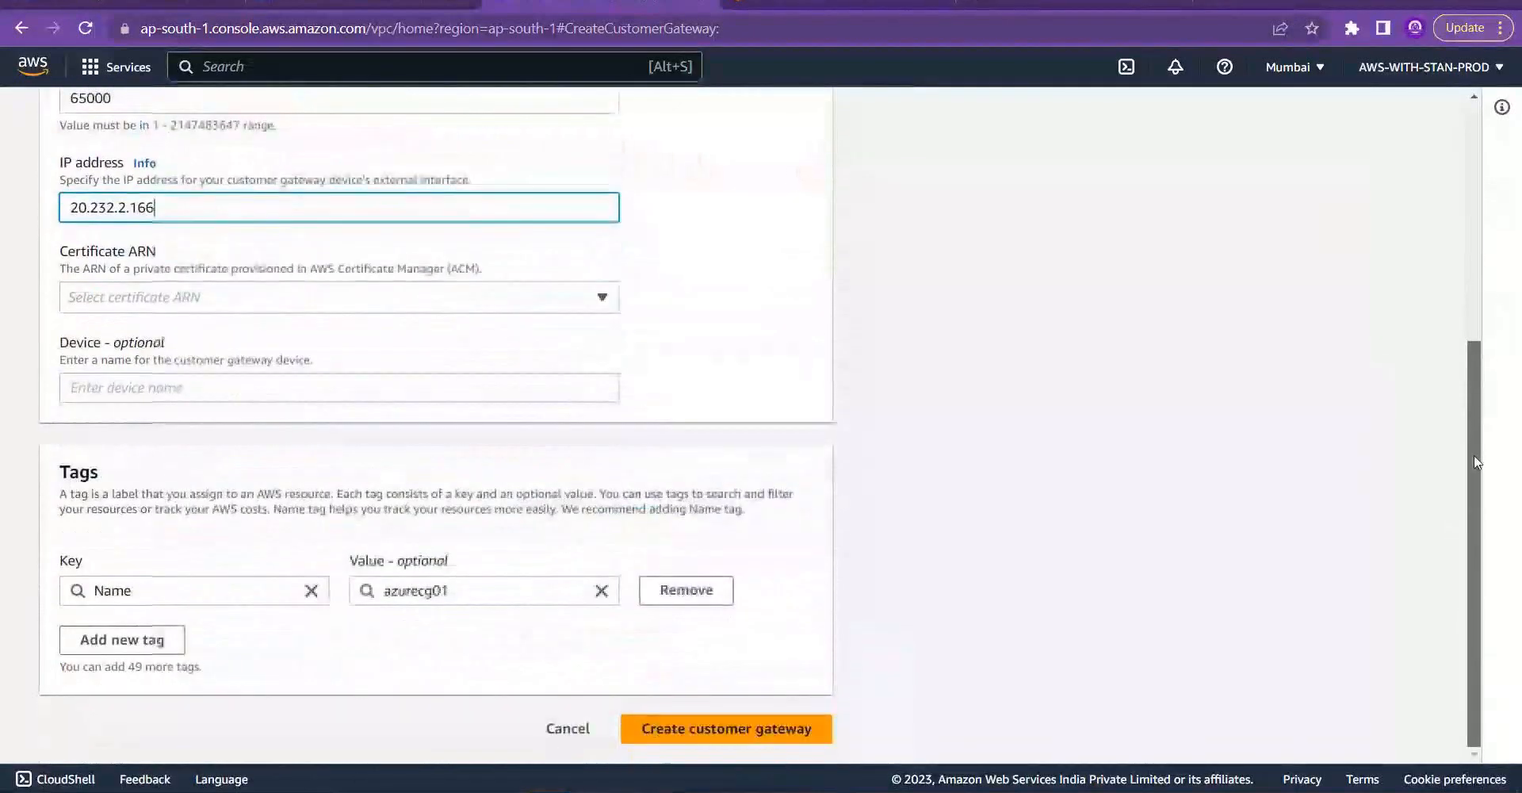
click(703, 725)
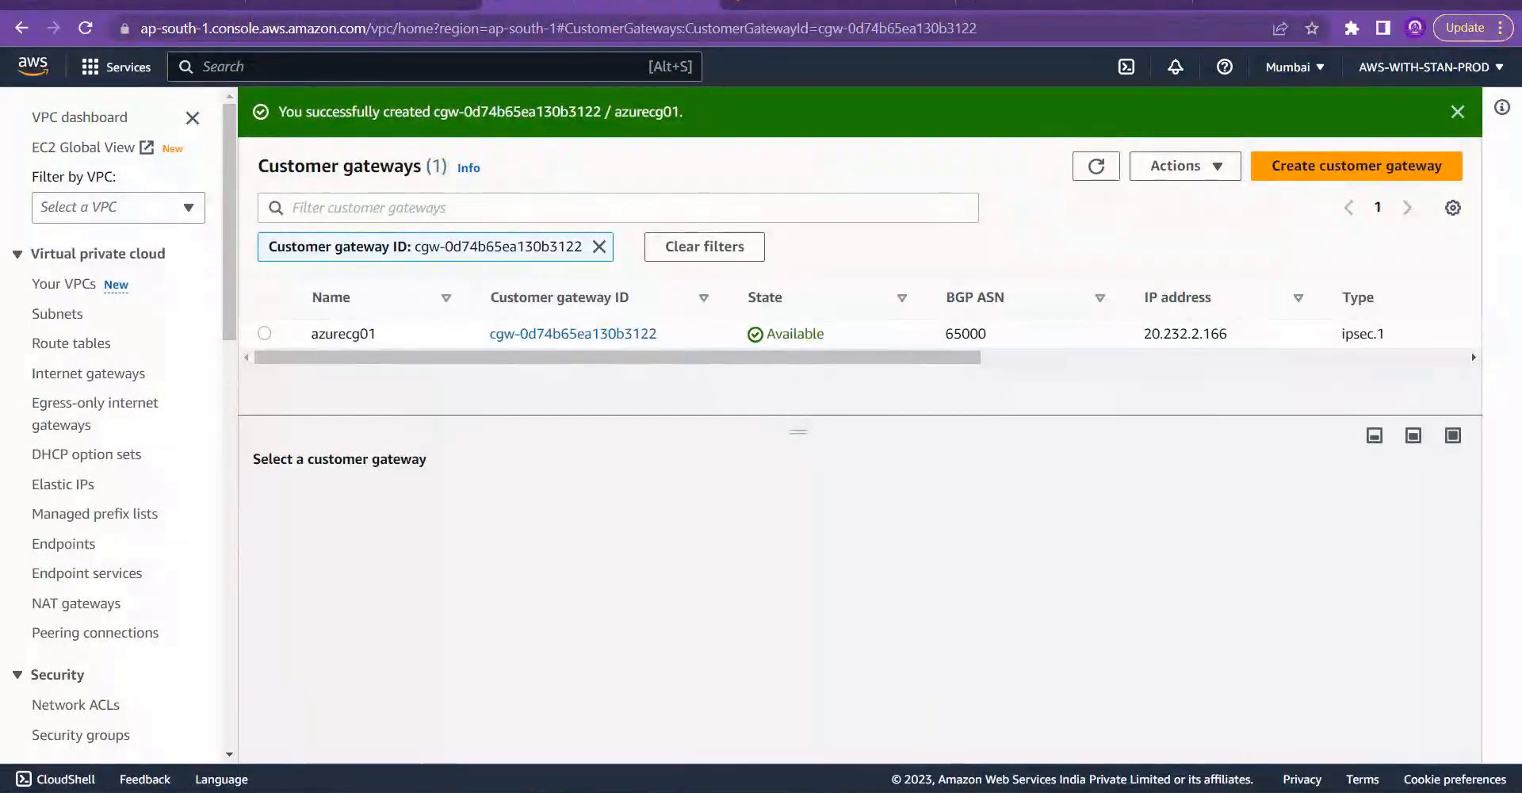
Step: Switch to the Azure portal, search for "Local network" and open the Local network gateways service
click(151, 2)
click(318, 71)
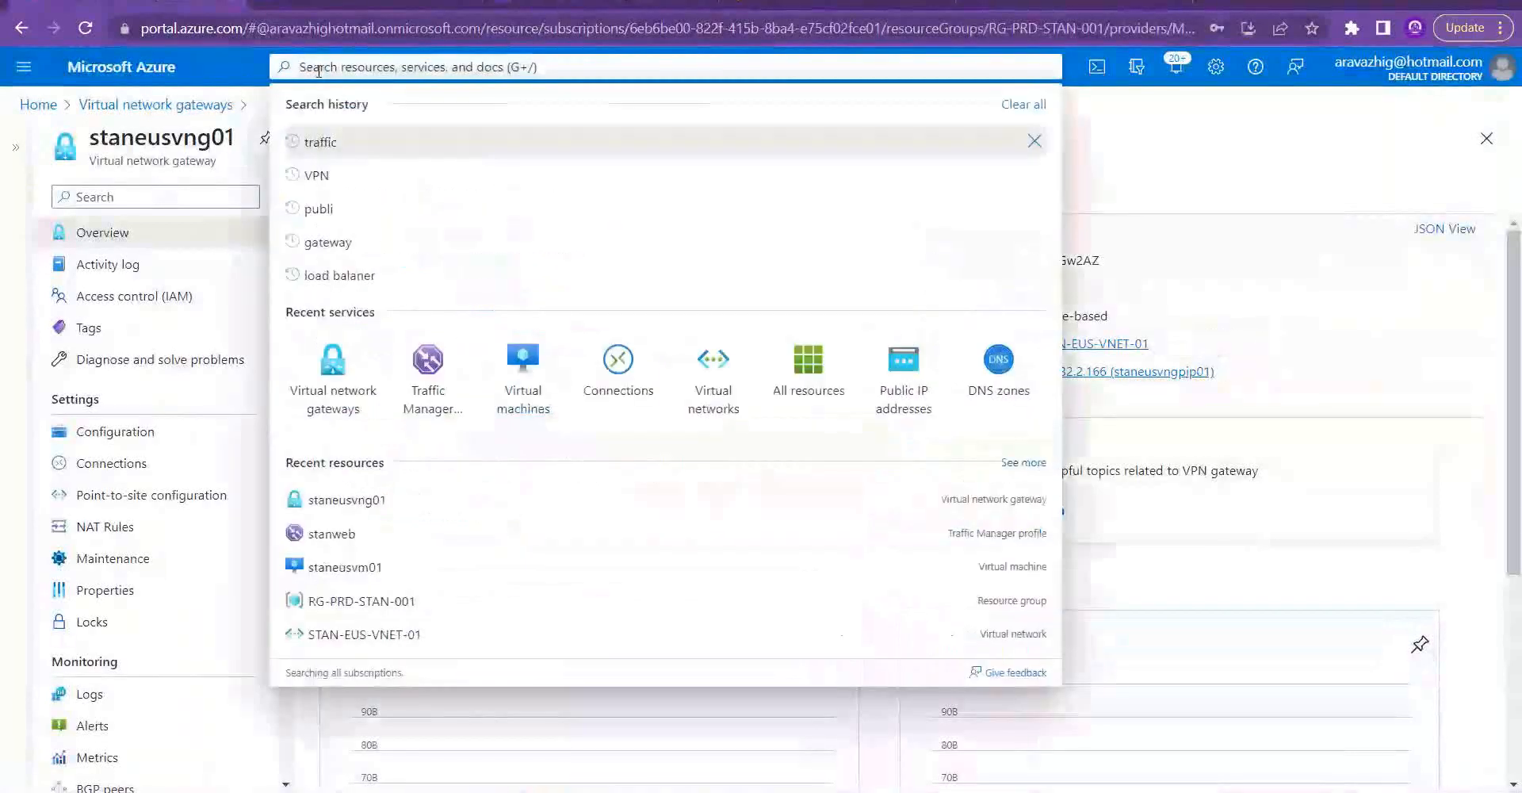
text(Local network)
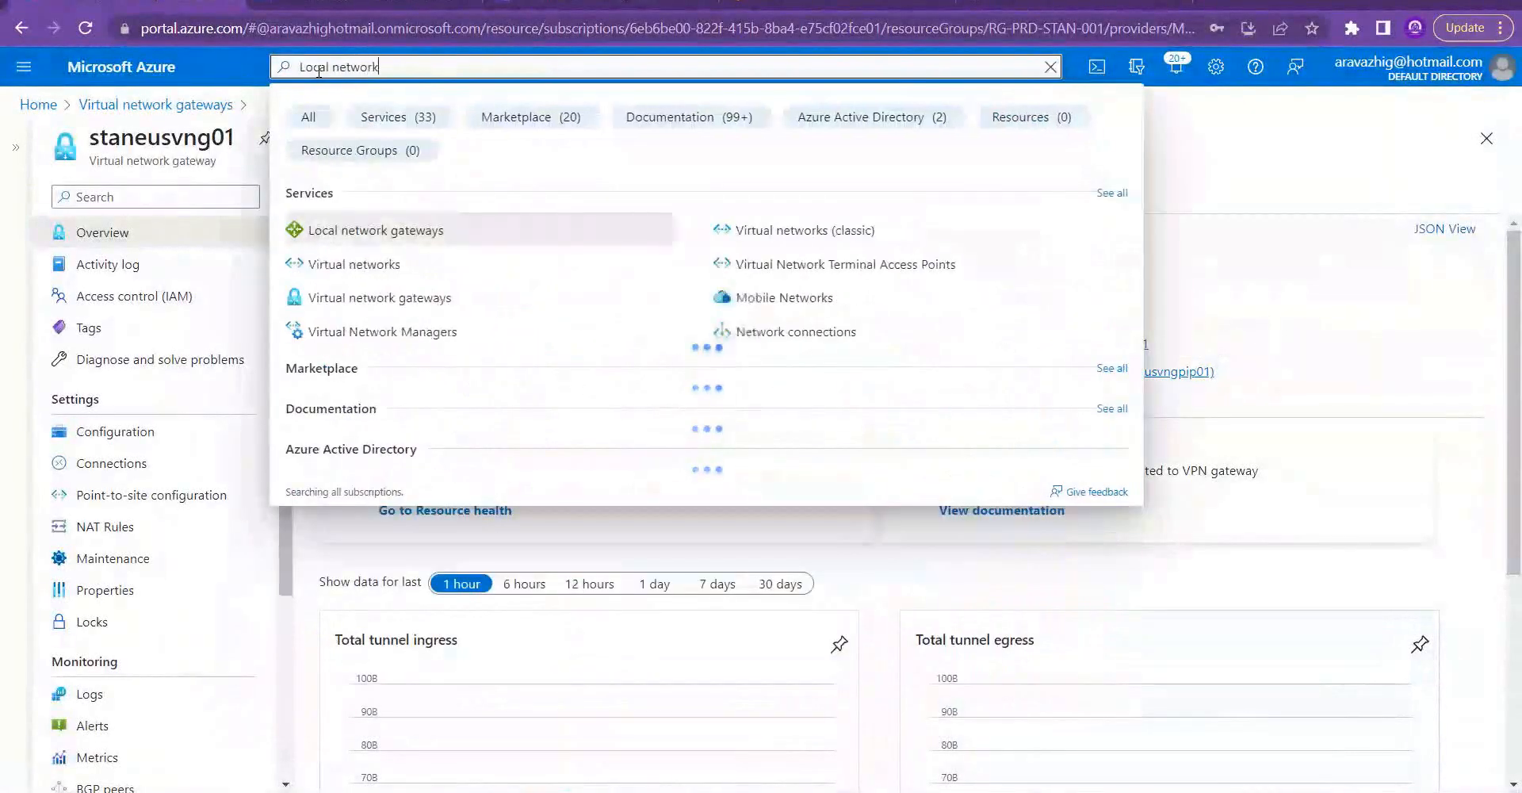
click(370, 230)
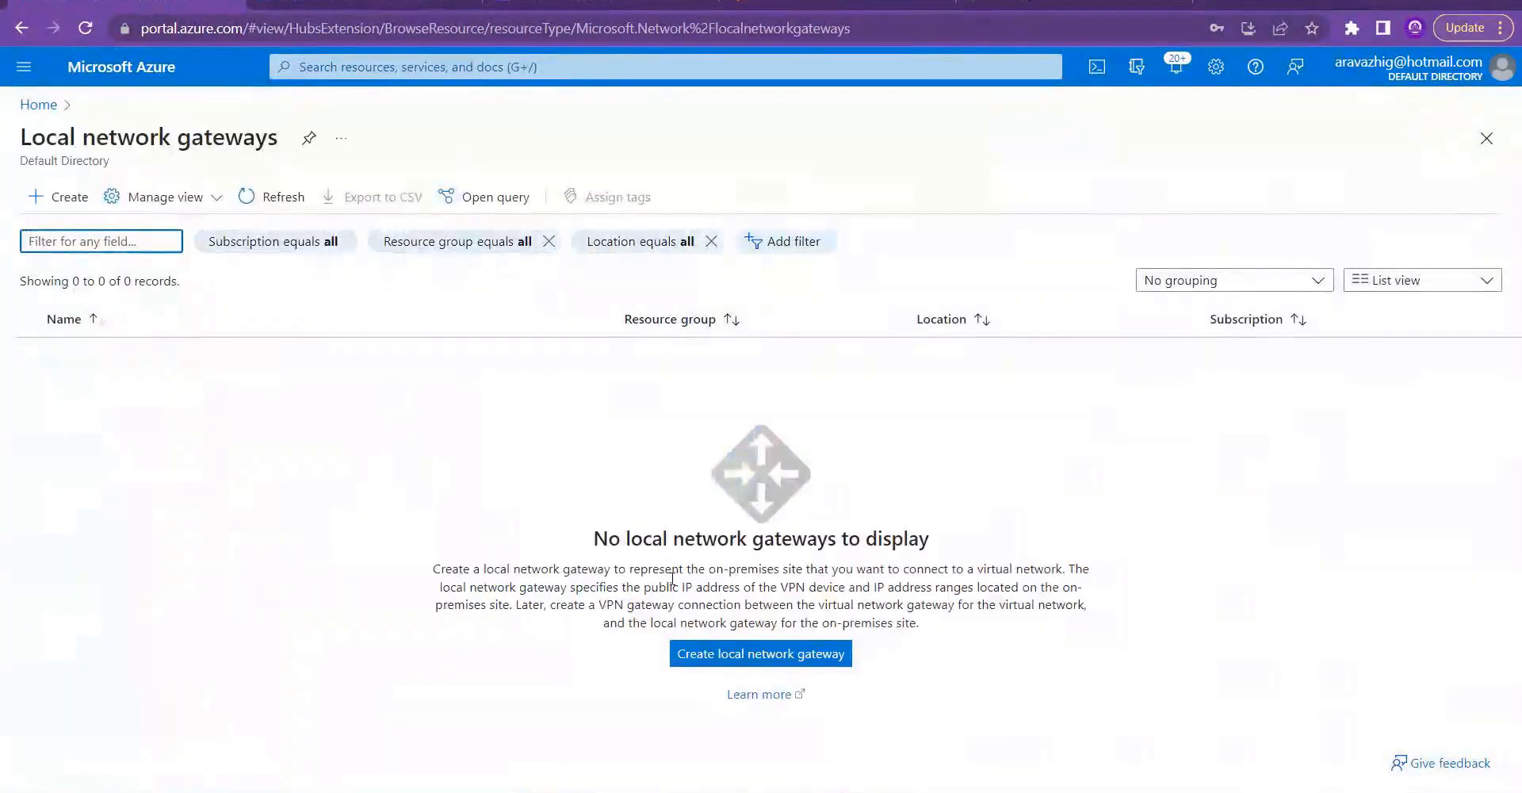
Step: Copy the full description paragraph about local network gateways and switch to the Excel notes
drag(716, 570, 807, 572)
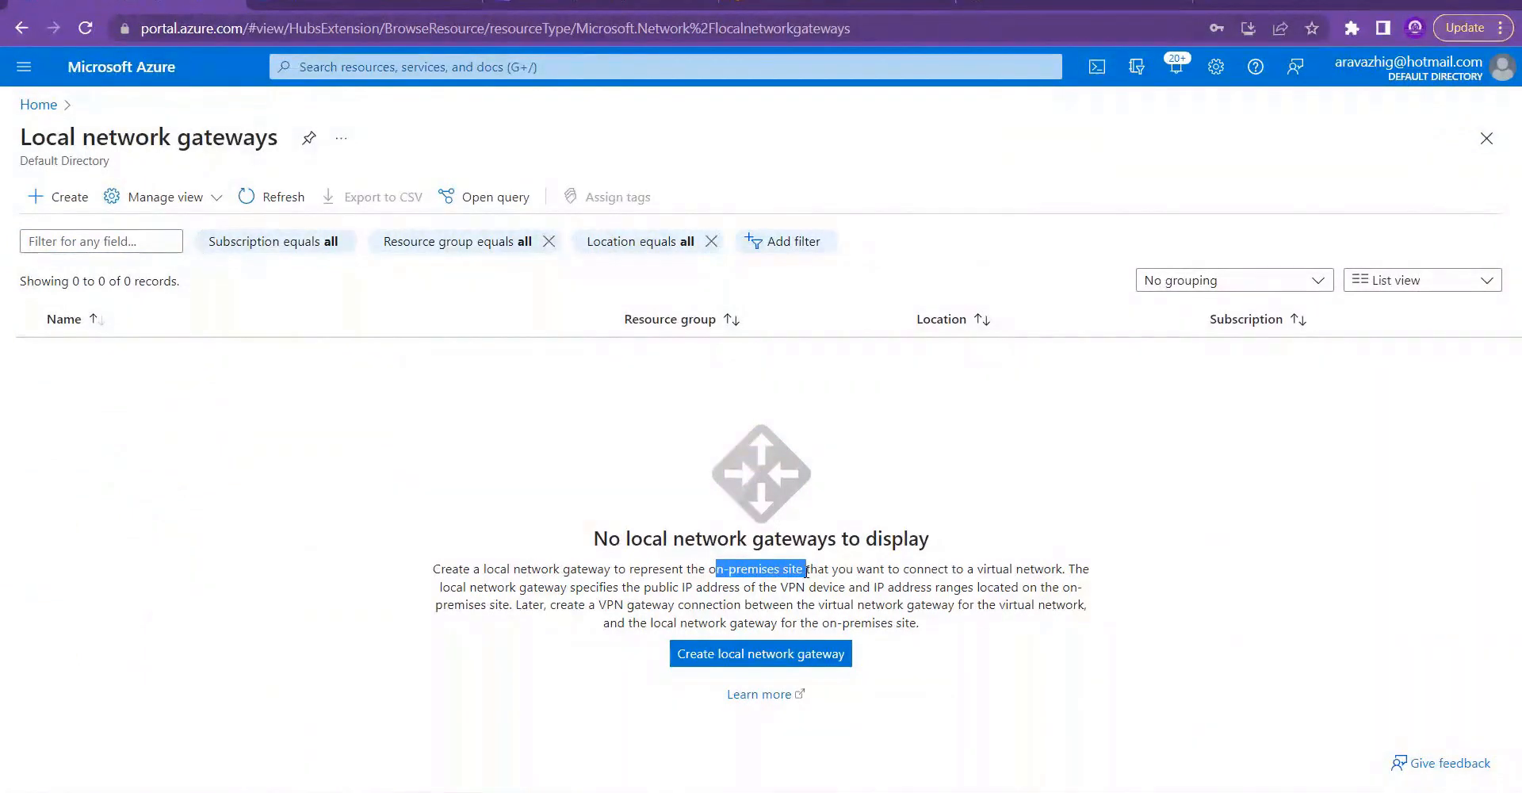
drag(919, 623, 444, 571)
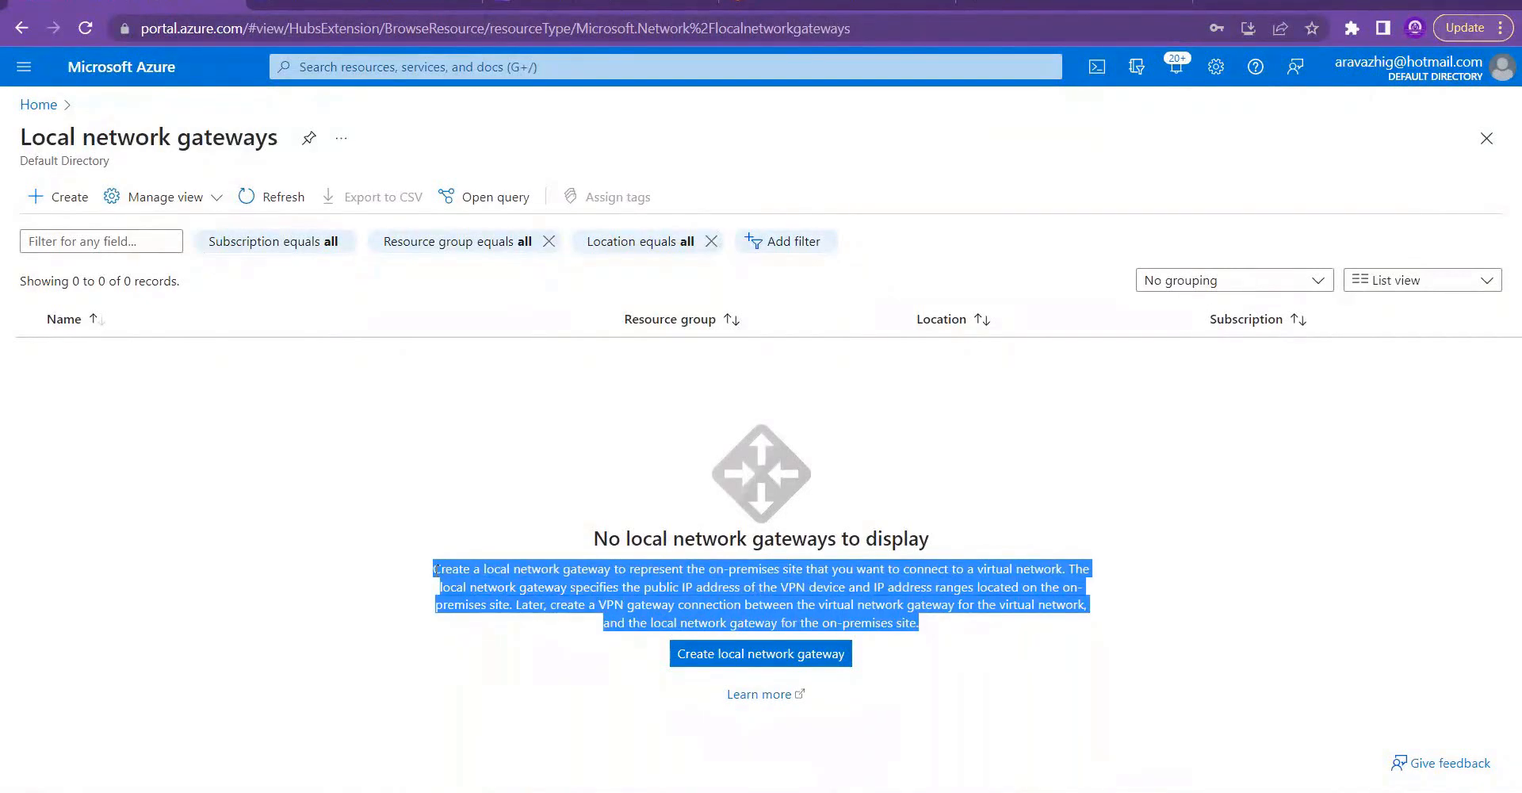
key(alt+Tab)
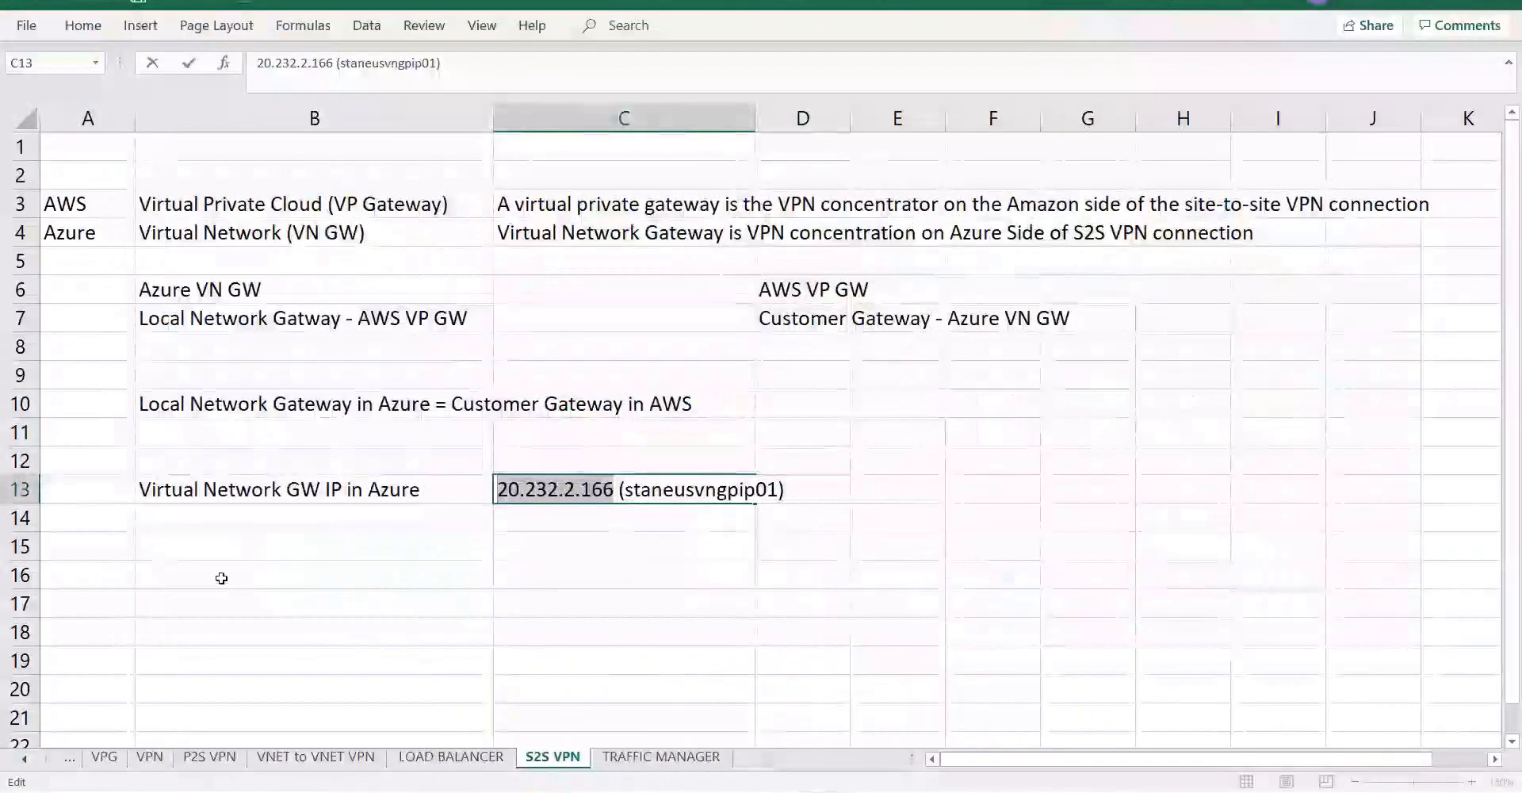
Step: Enter "Azure" in B16, "Create VN GW" in C16 and "Create LNG" in C17
click(205, 568)
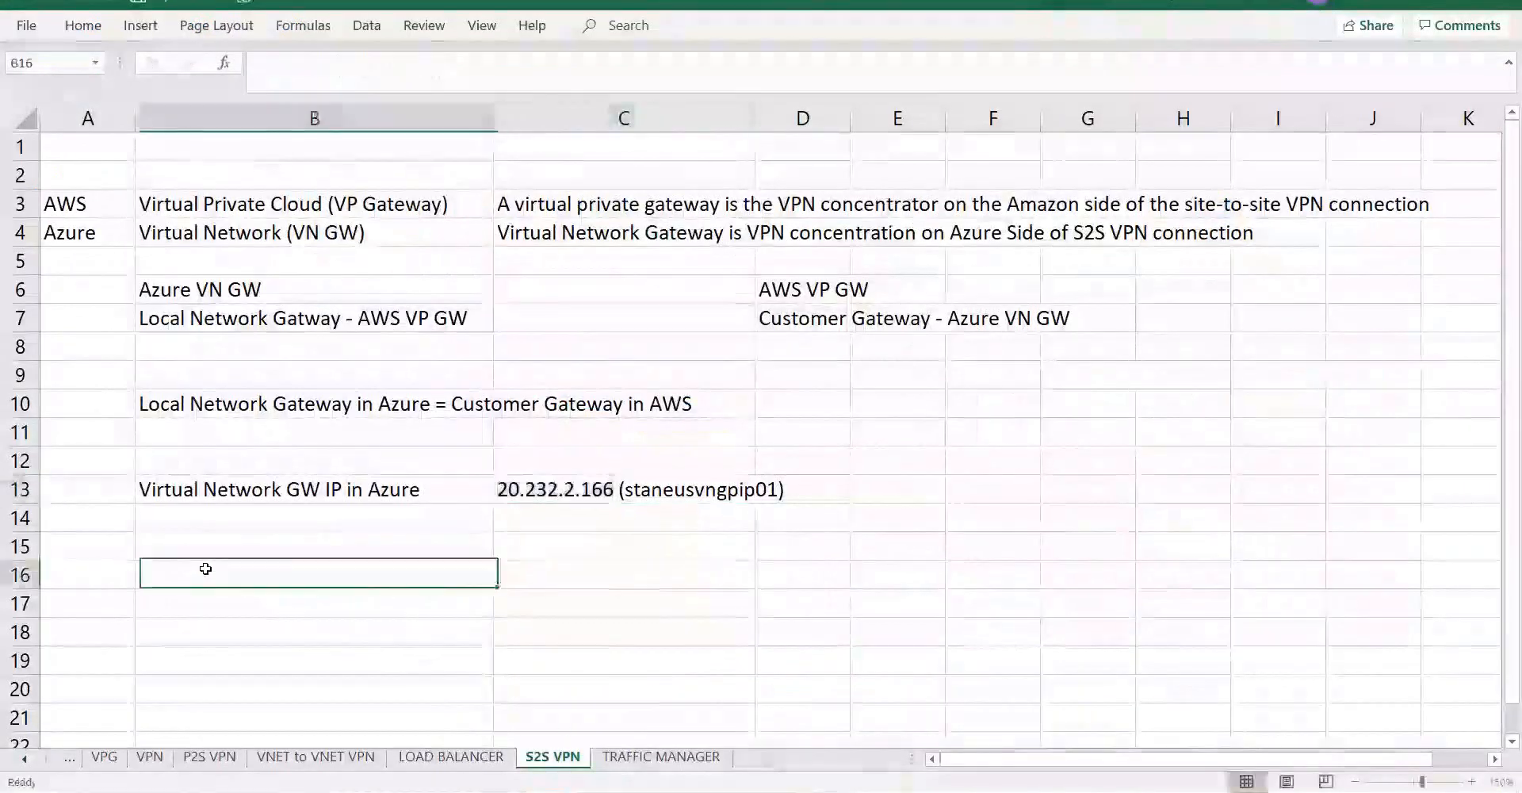
text(Azure)
key(Tab)
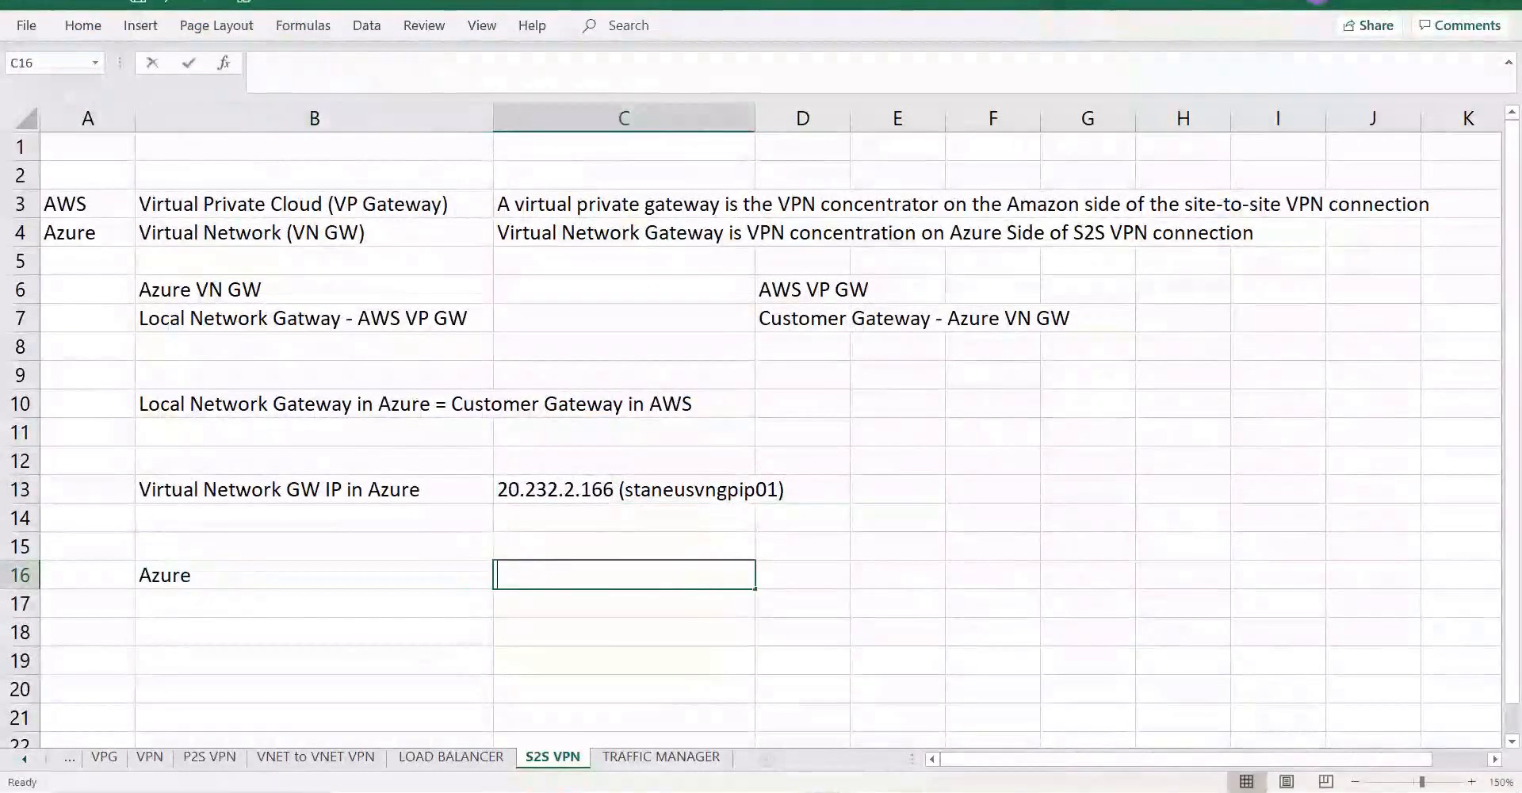
text(Create VN )
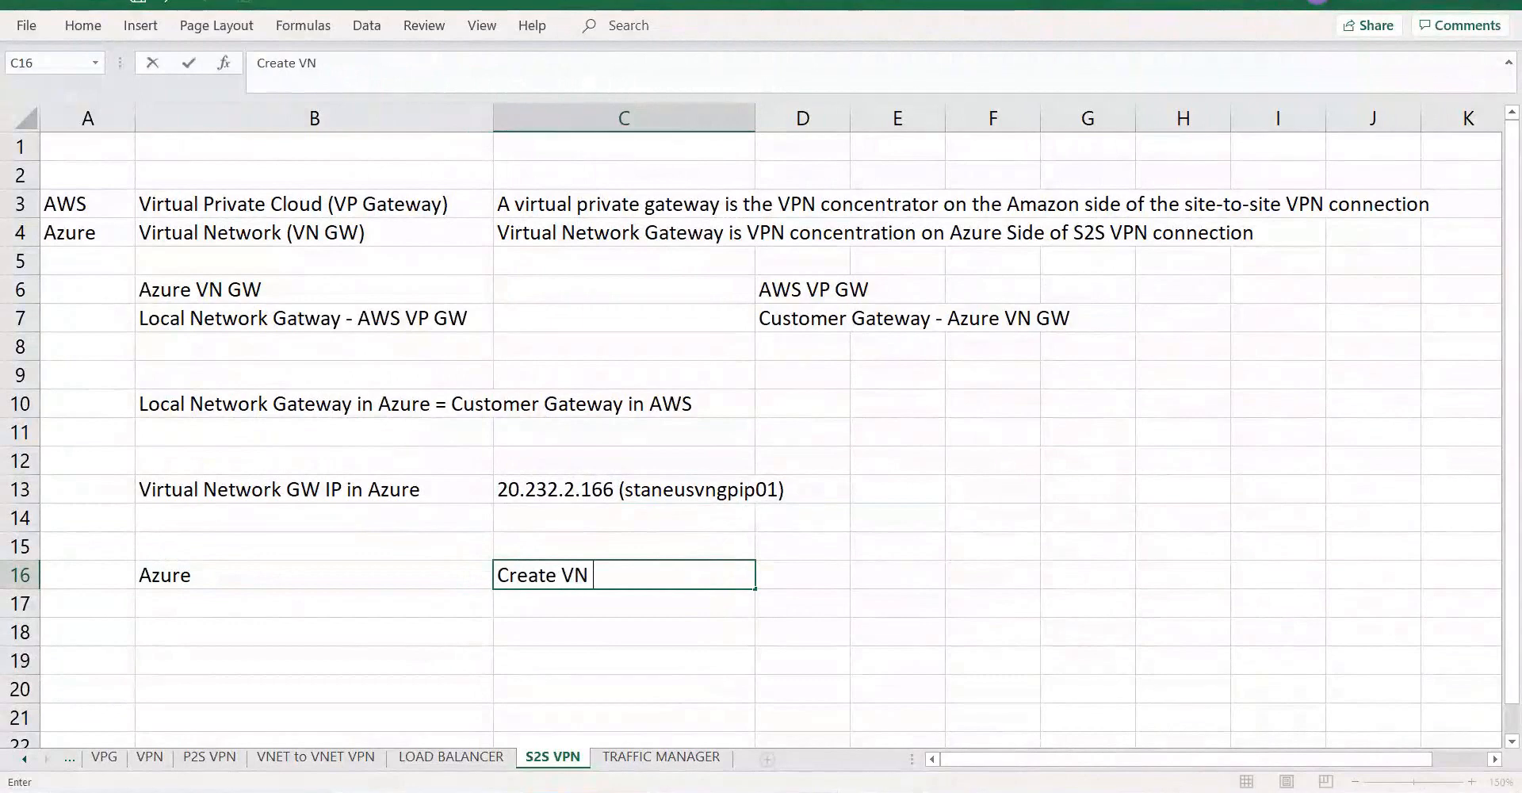
text(GW)
key(Return)
text(Create )
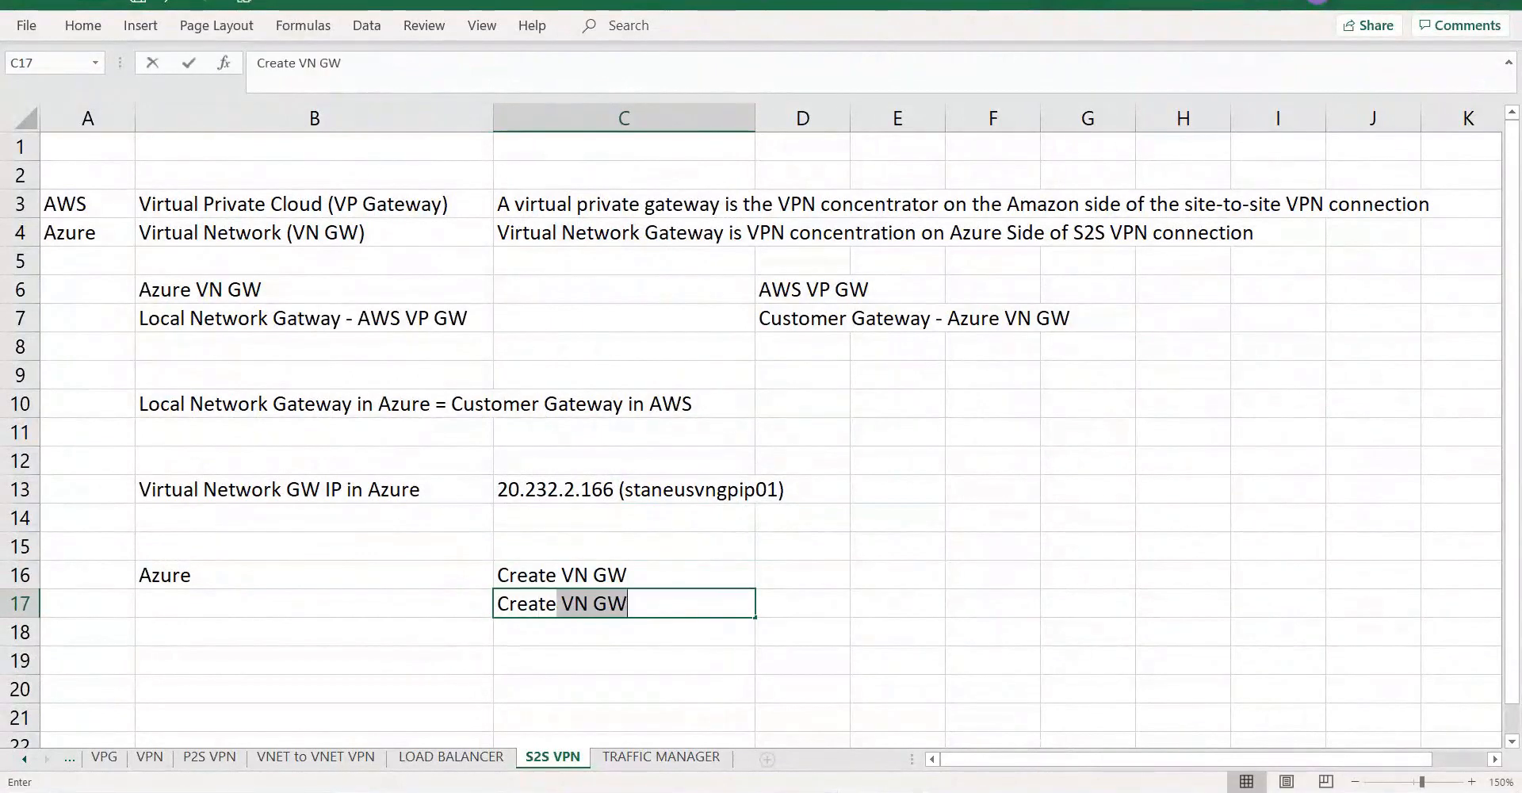
text(LNG)
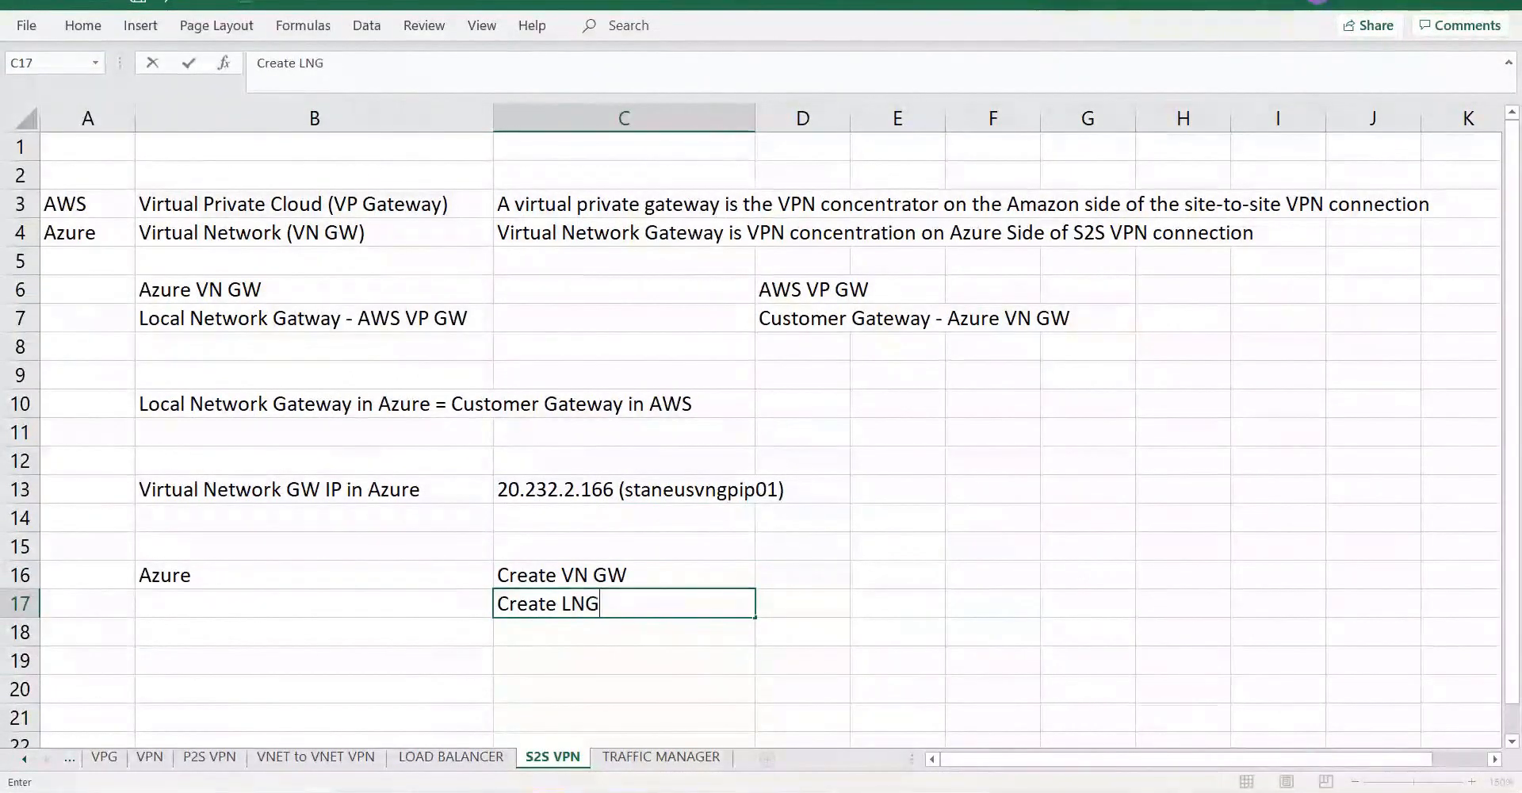
Step: In A18, enter "Local Network Gateway -" followed by the copied Azure description of the local network gateway
key(Right)
key(Down)
key(Left)
key(Left)
key(Left)
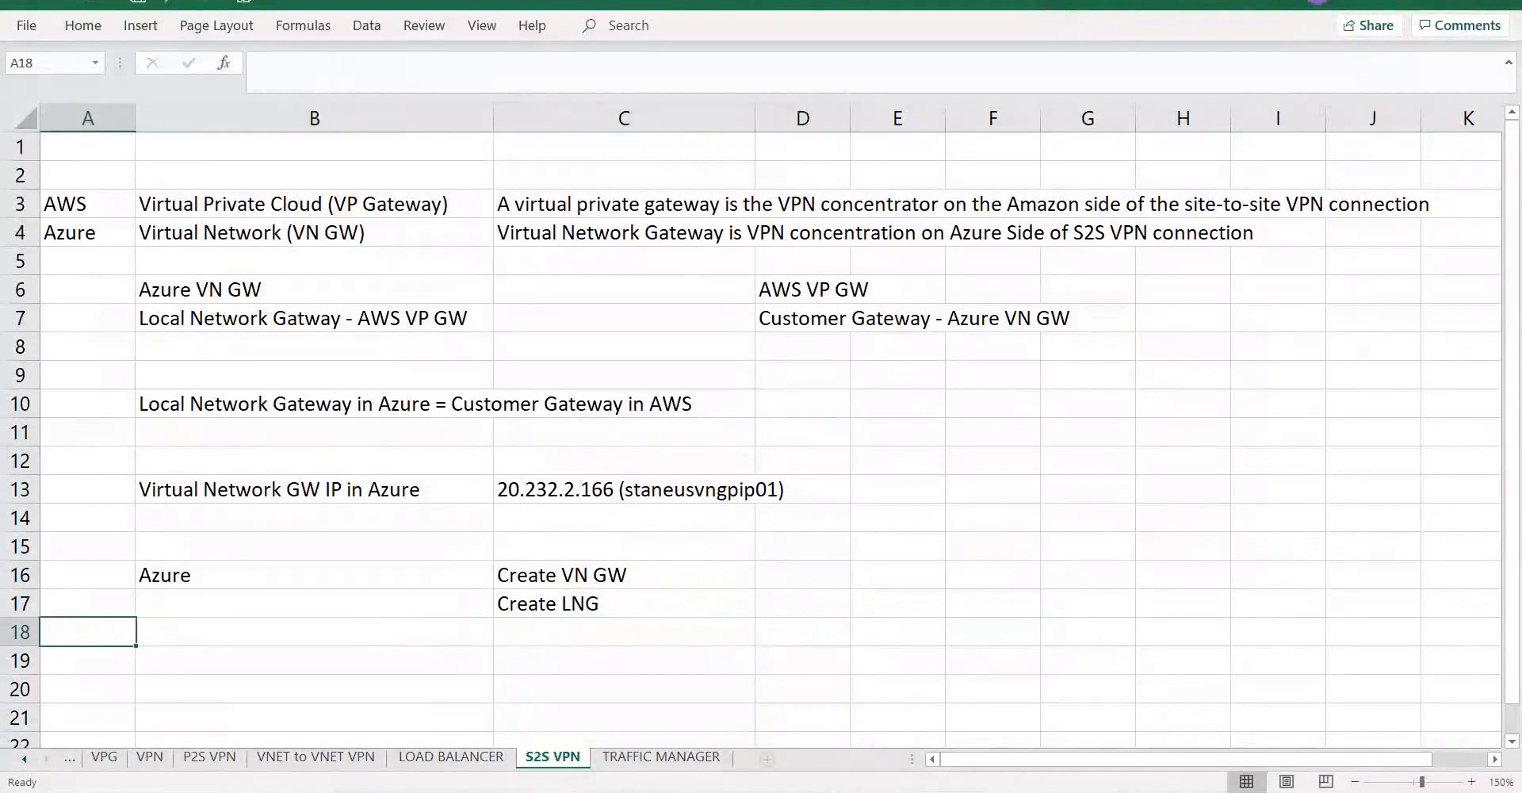
text(Local Network Gateway -)
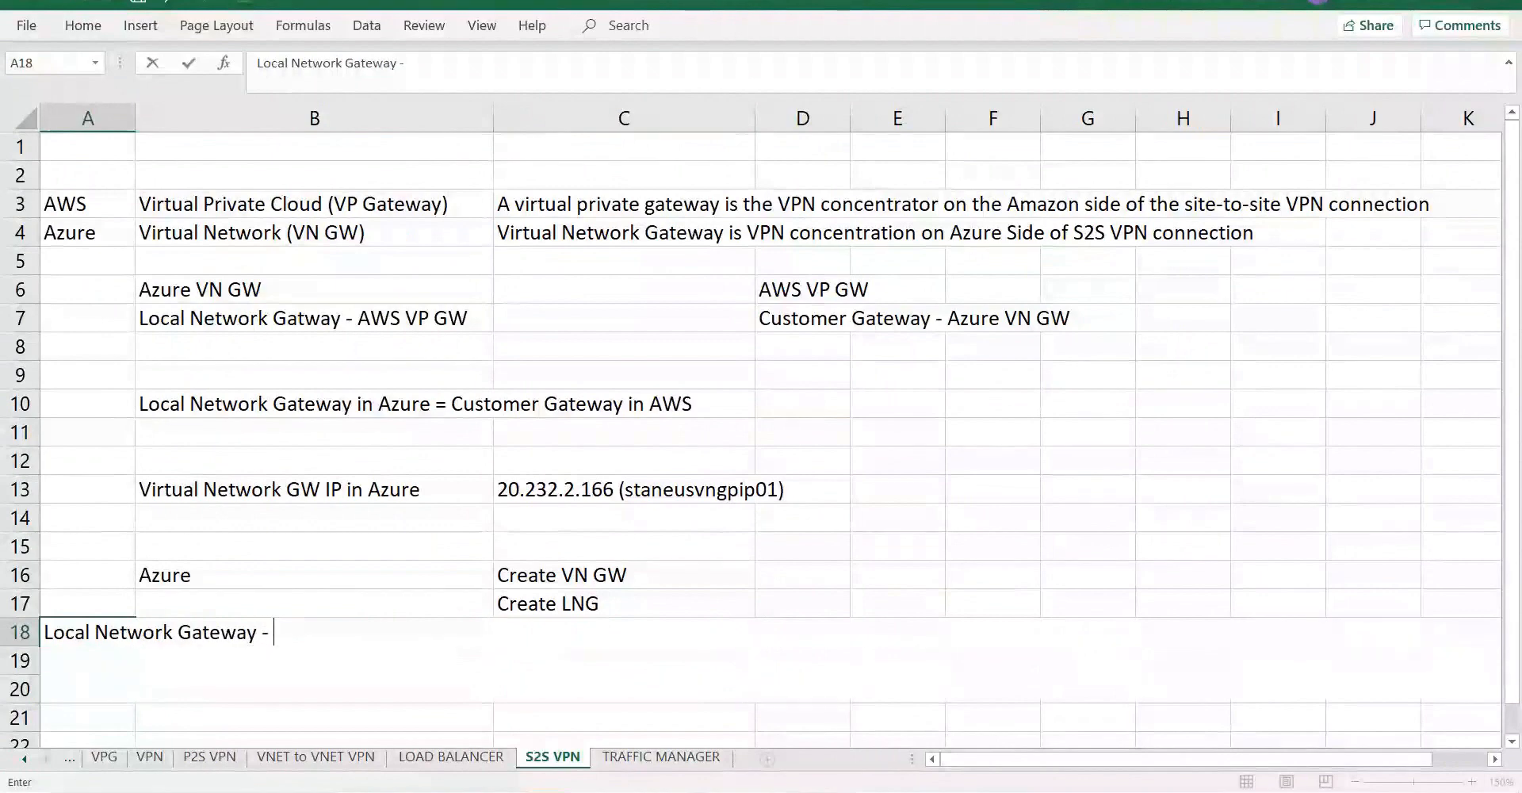
text(Create a local network gateway to represent the on-premises site that you want to connect to a virtual network. The local network gateway specifies the public IP address of the VPN device and IP address ranges located on the on-premises site. Later, create a VPN gateway connection between the virtual network gateway for the virtual network, and the local network gateway for the on-premises site.)
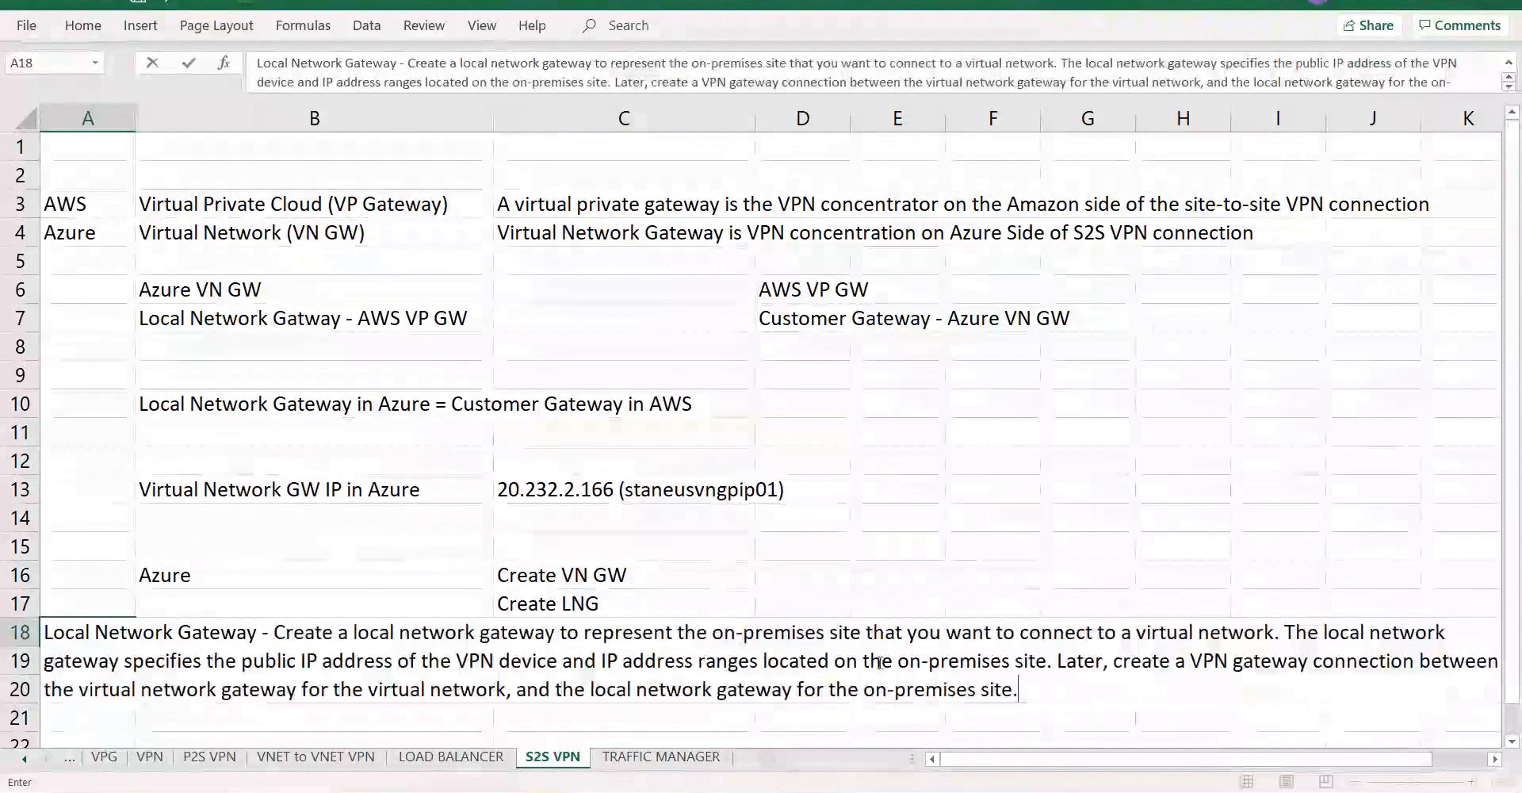
Step: In A18, make "on-premises site" bold and extend it to read "on-premises or other cloud site"
drag(712, 632, 863, 639)
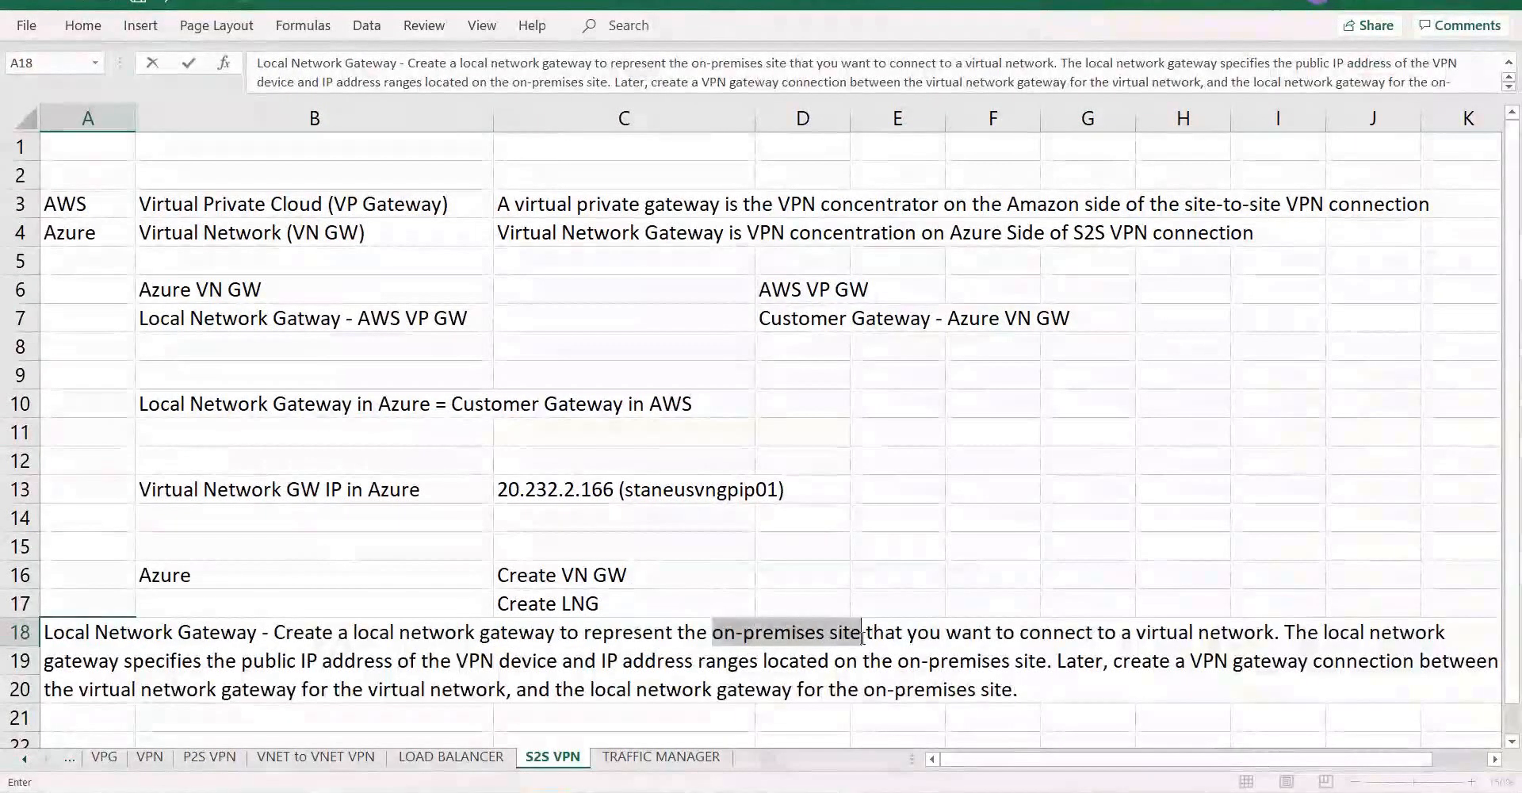
key(ctrl+b)
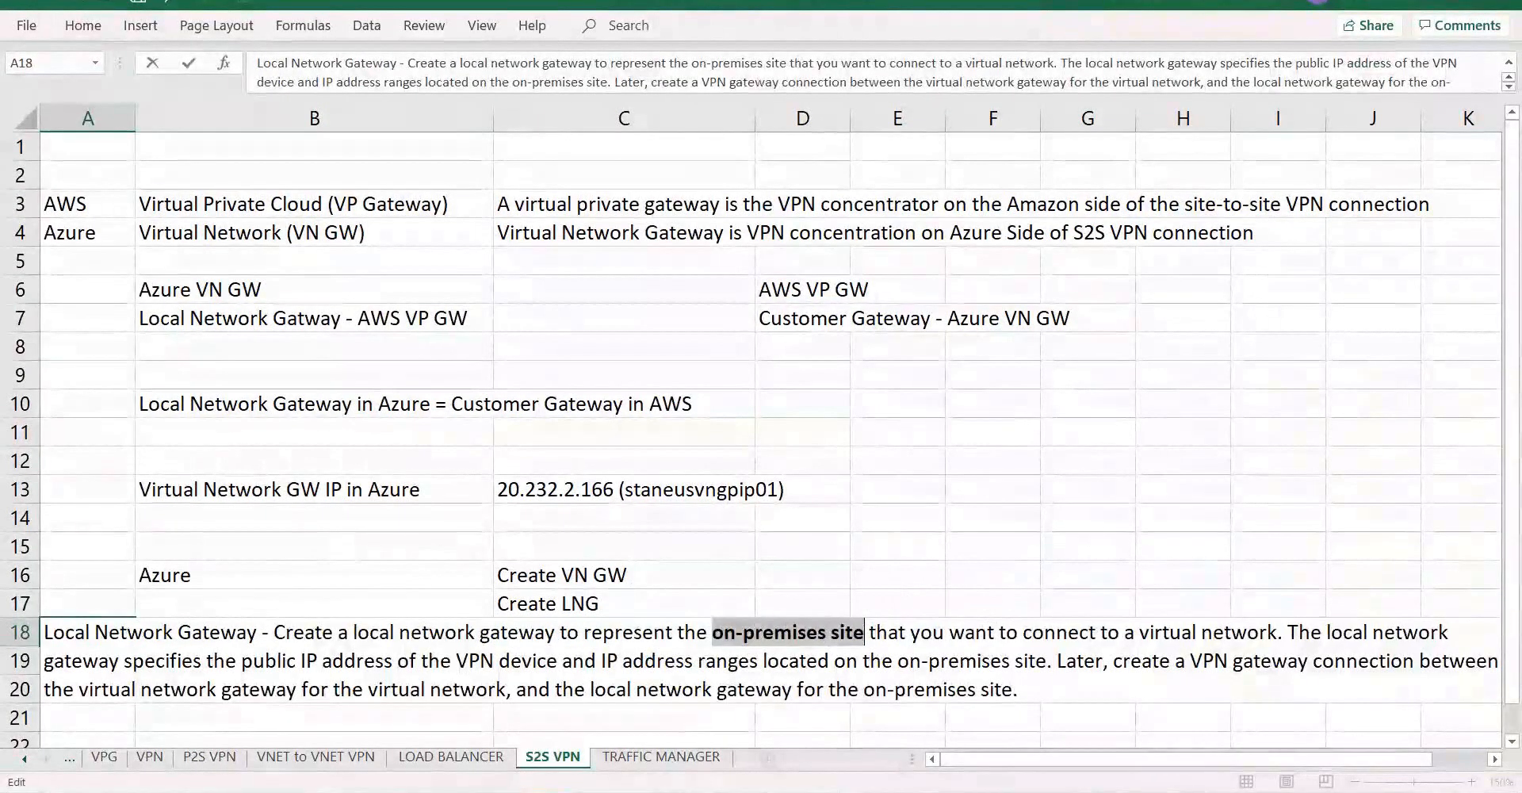
click(871, 633)
click(834, 632)
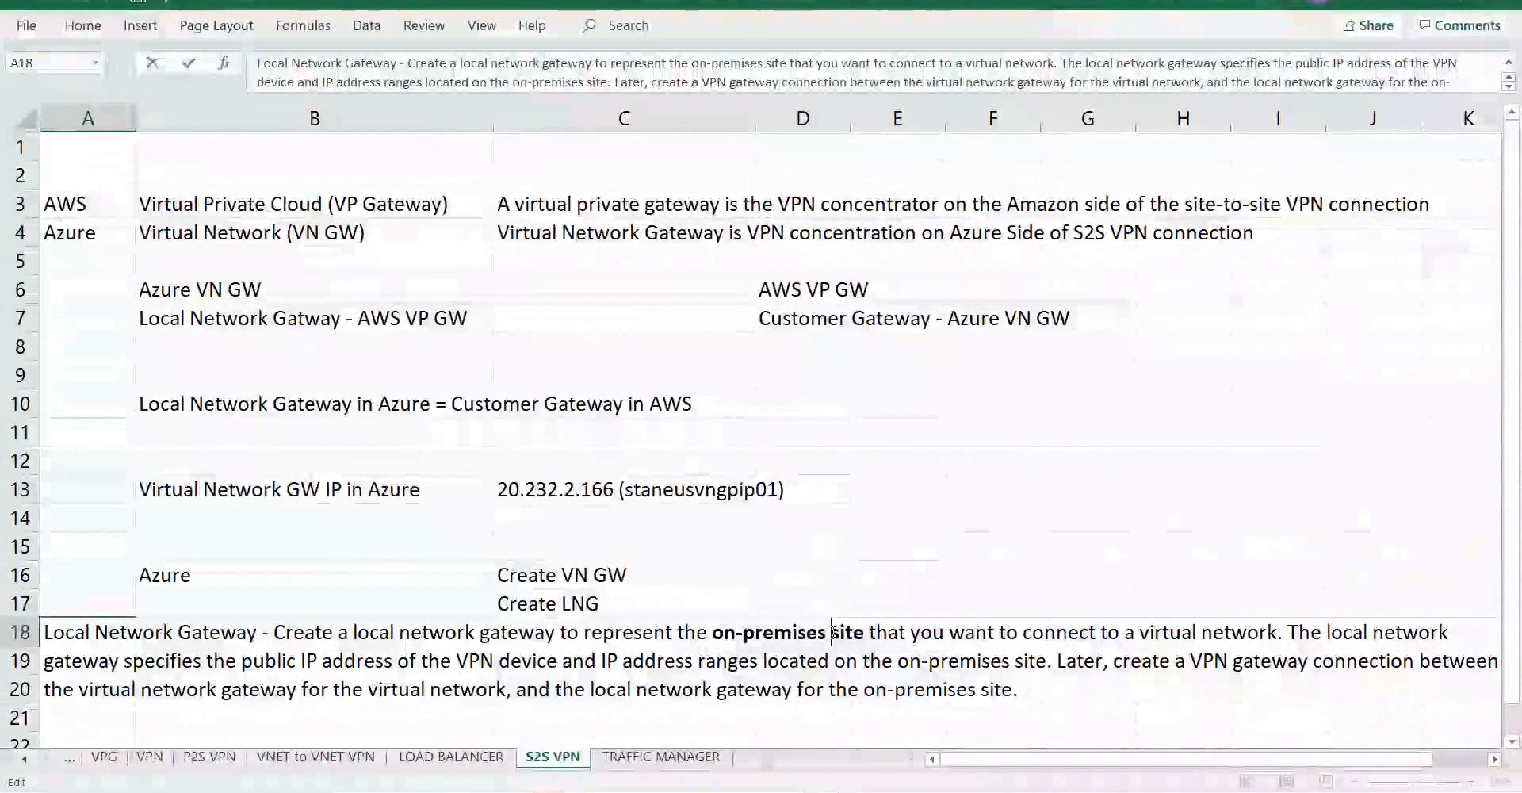
text(or other cloud)
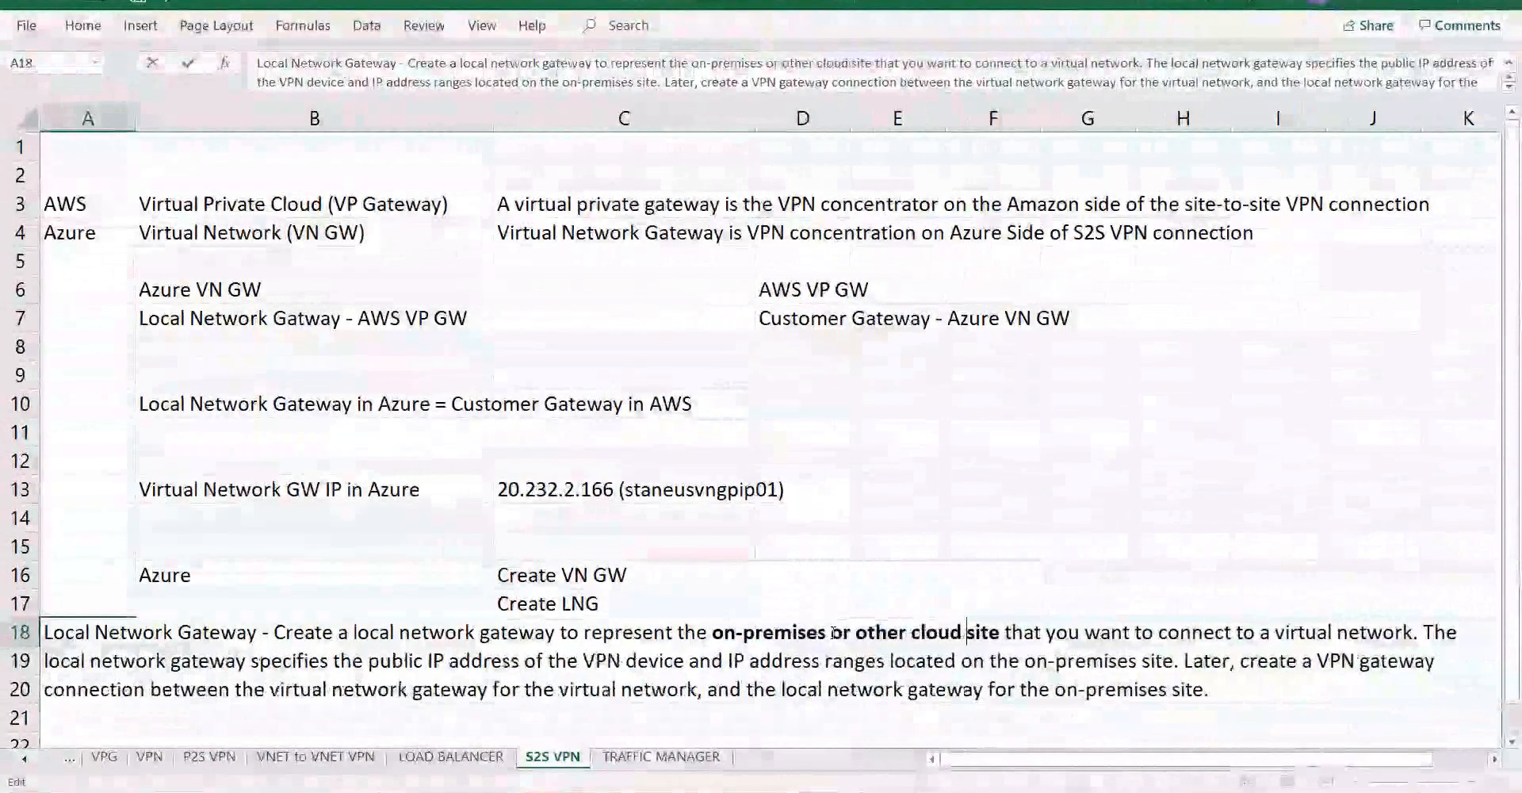
Step: Move the text starting at "The local network gateway specifies the public IP address" from A18 to B19
drag(1427, 634, 1427, 714)
key(ctrl+c)
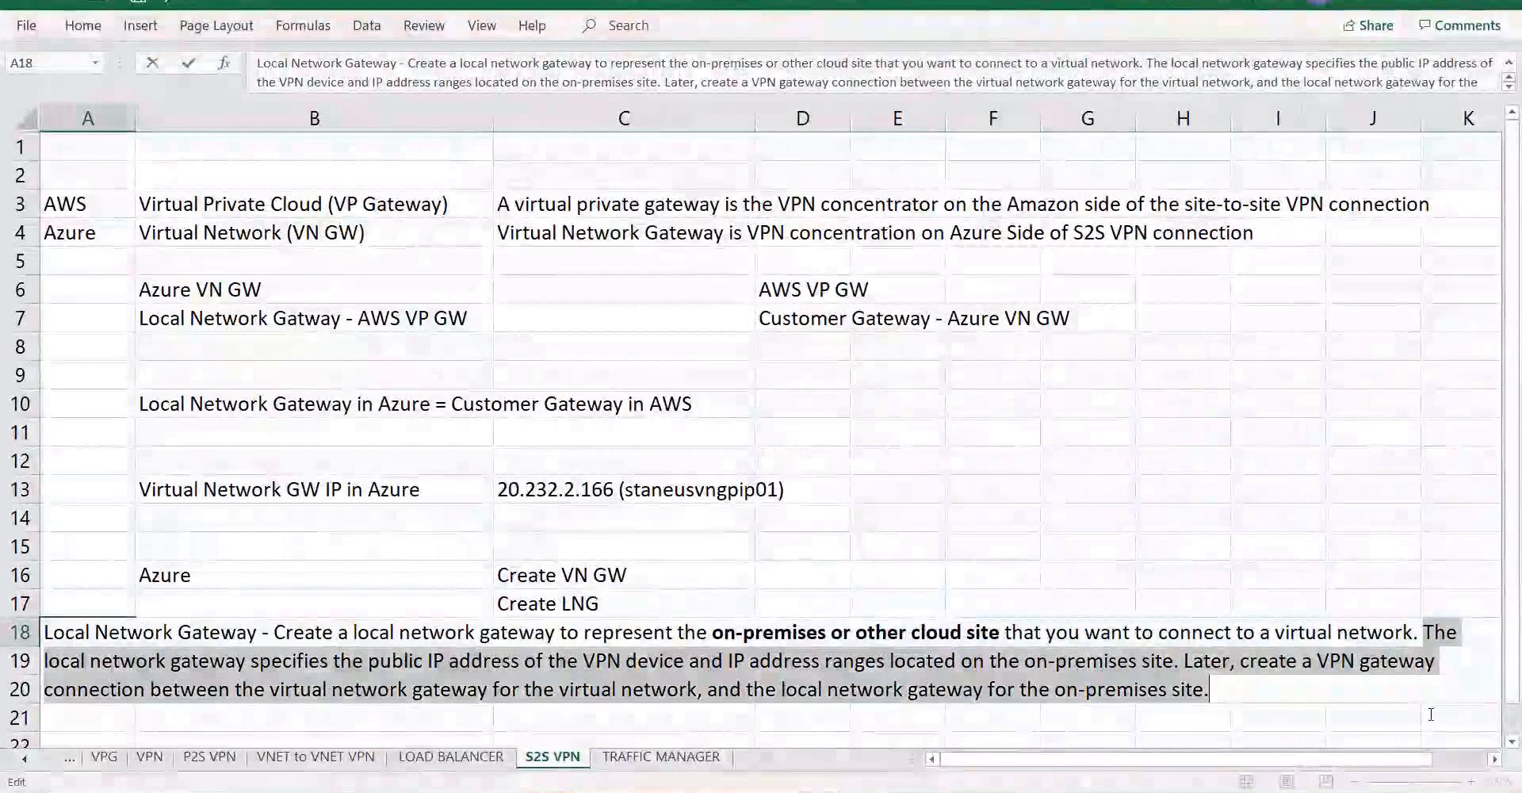
key(Delete)
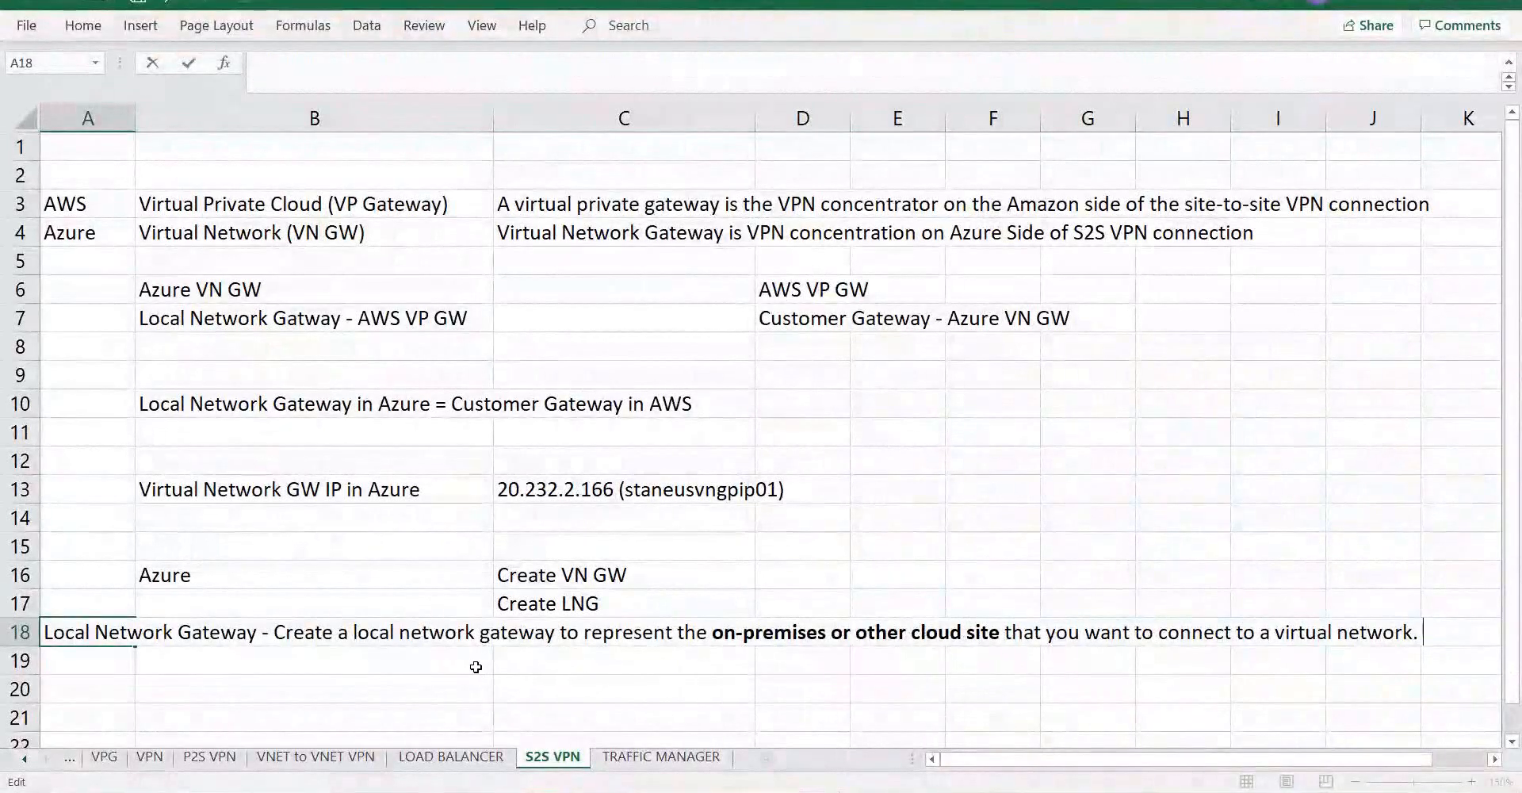
click(476, 666)
key(ctrl+v)
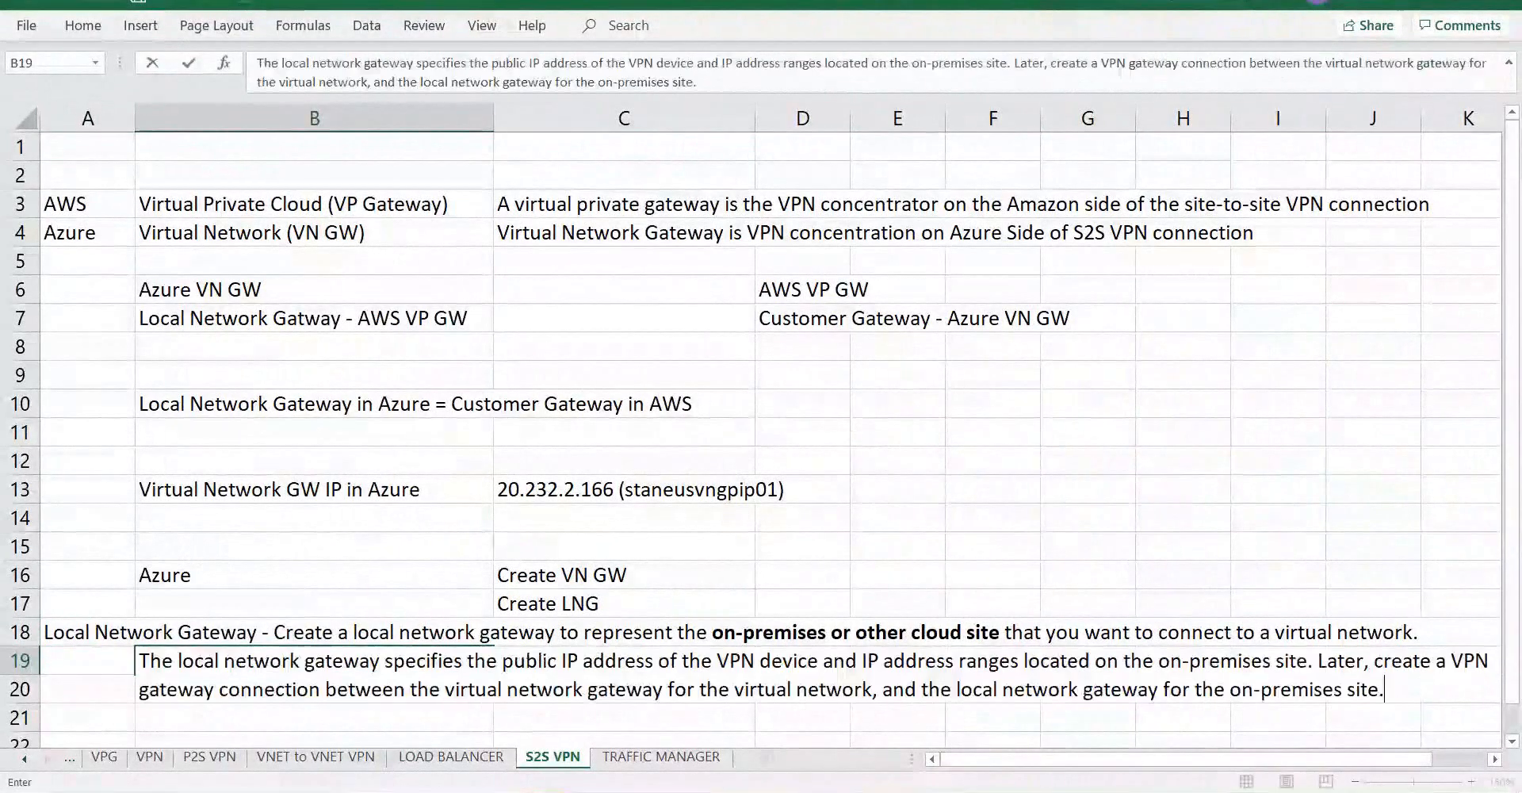
Step: Move the sentence starting "Later, create a VPN gateway connection" from B19 to B20
drag(1317, 661, 1387, 691)
key(ctrl+c)
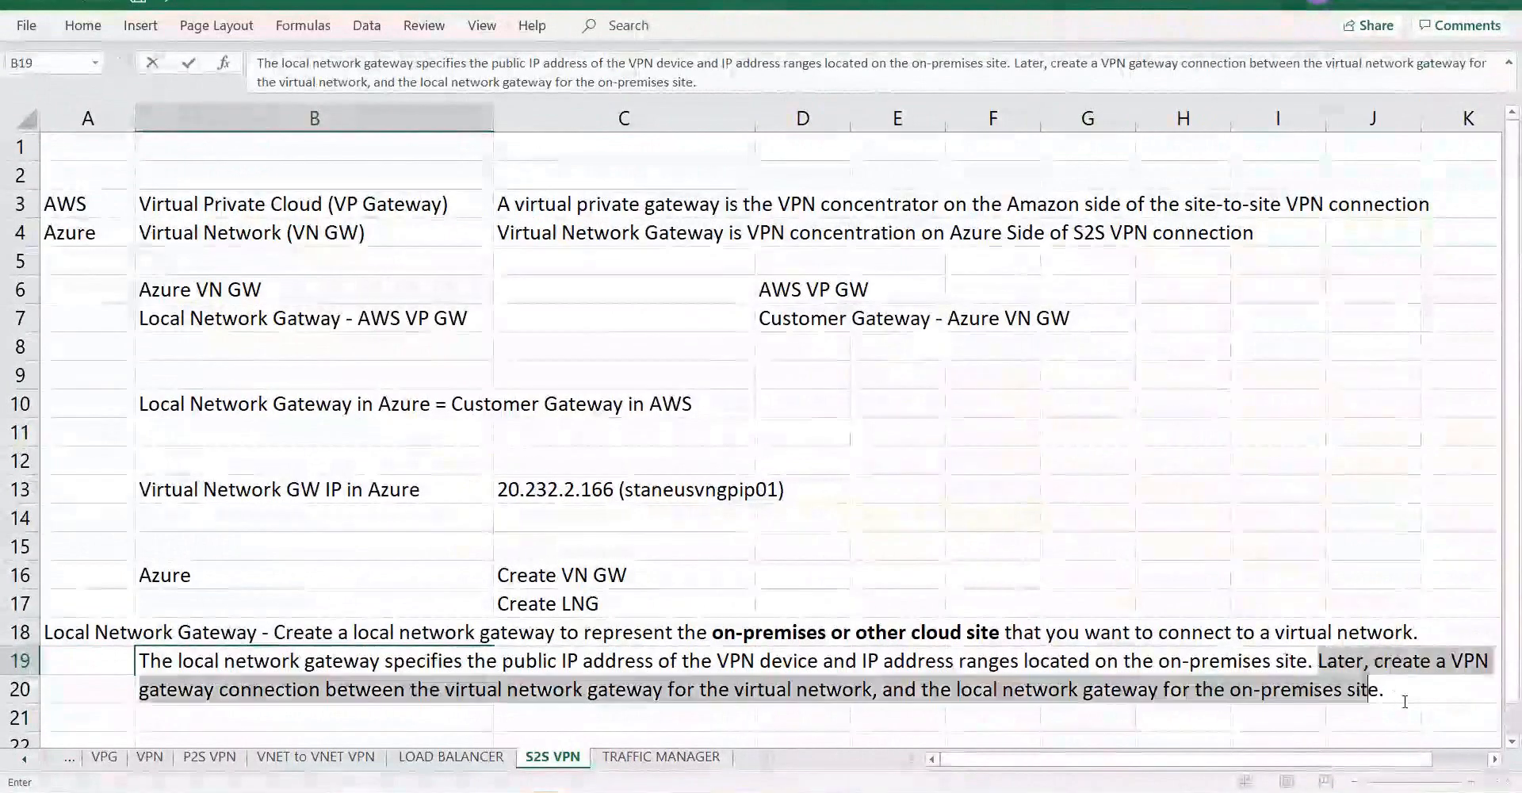
key(Delete)
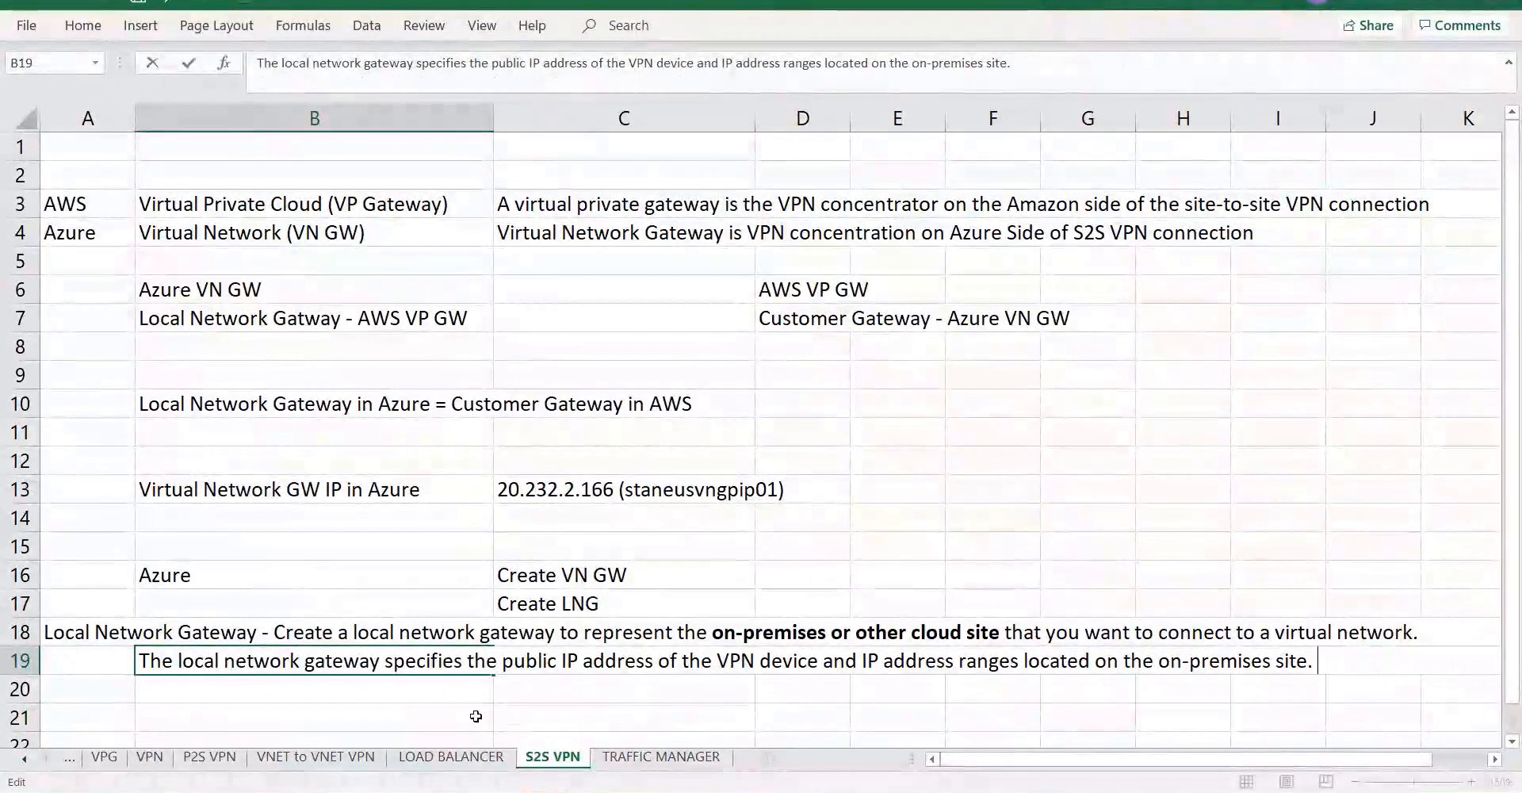
click(448, 694)
key(ctrl+v)
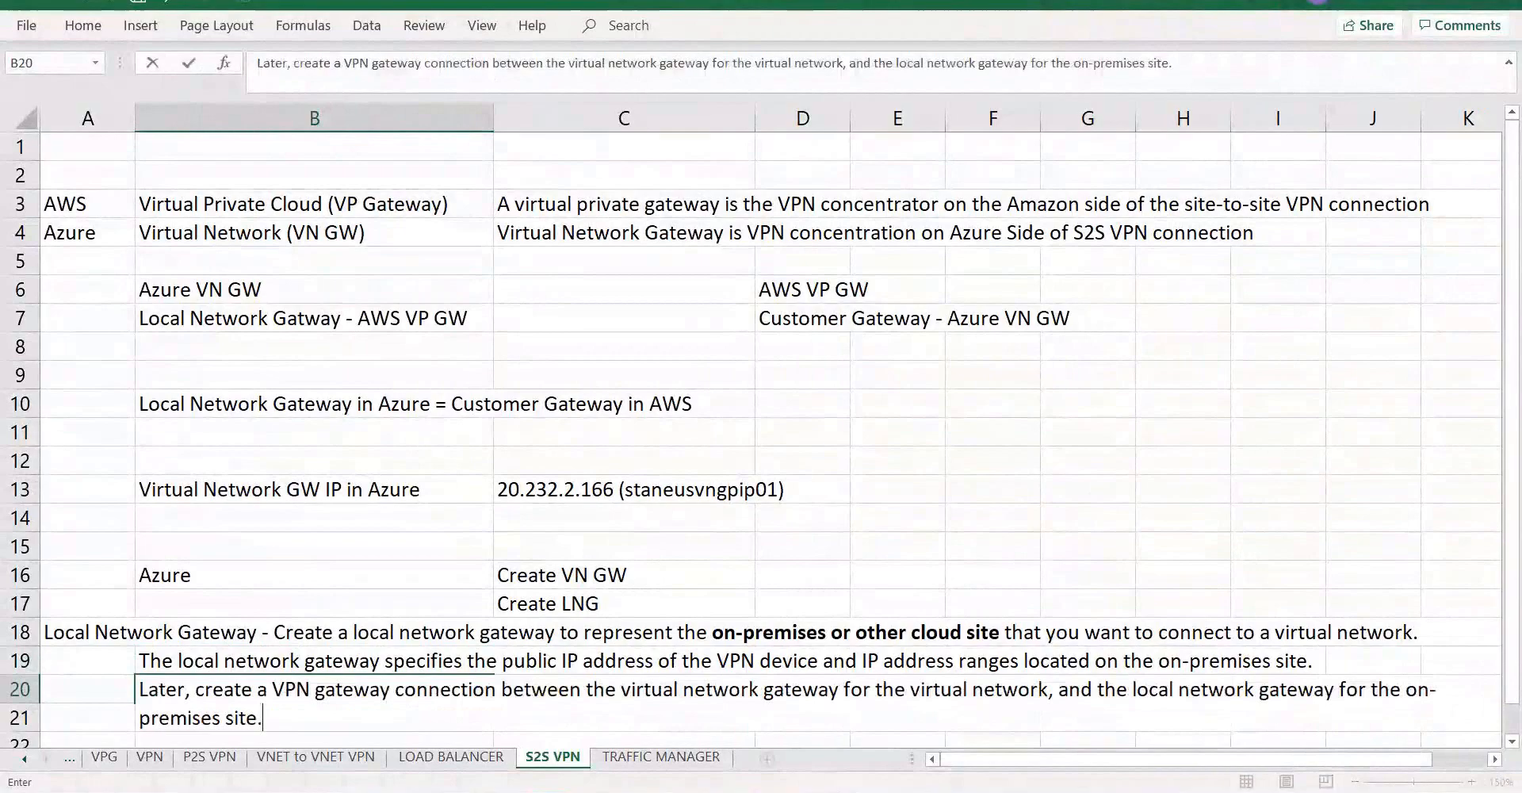
click(1081, 532)
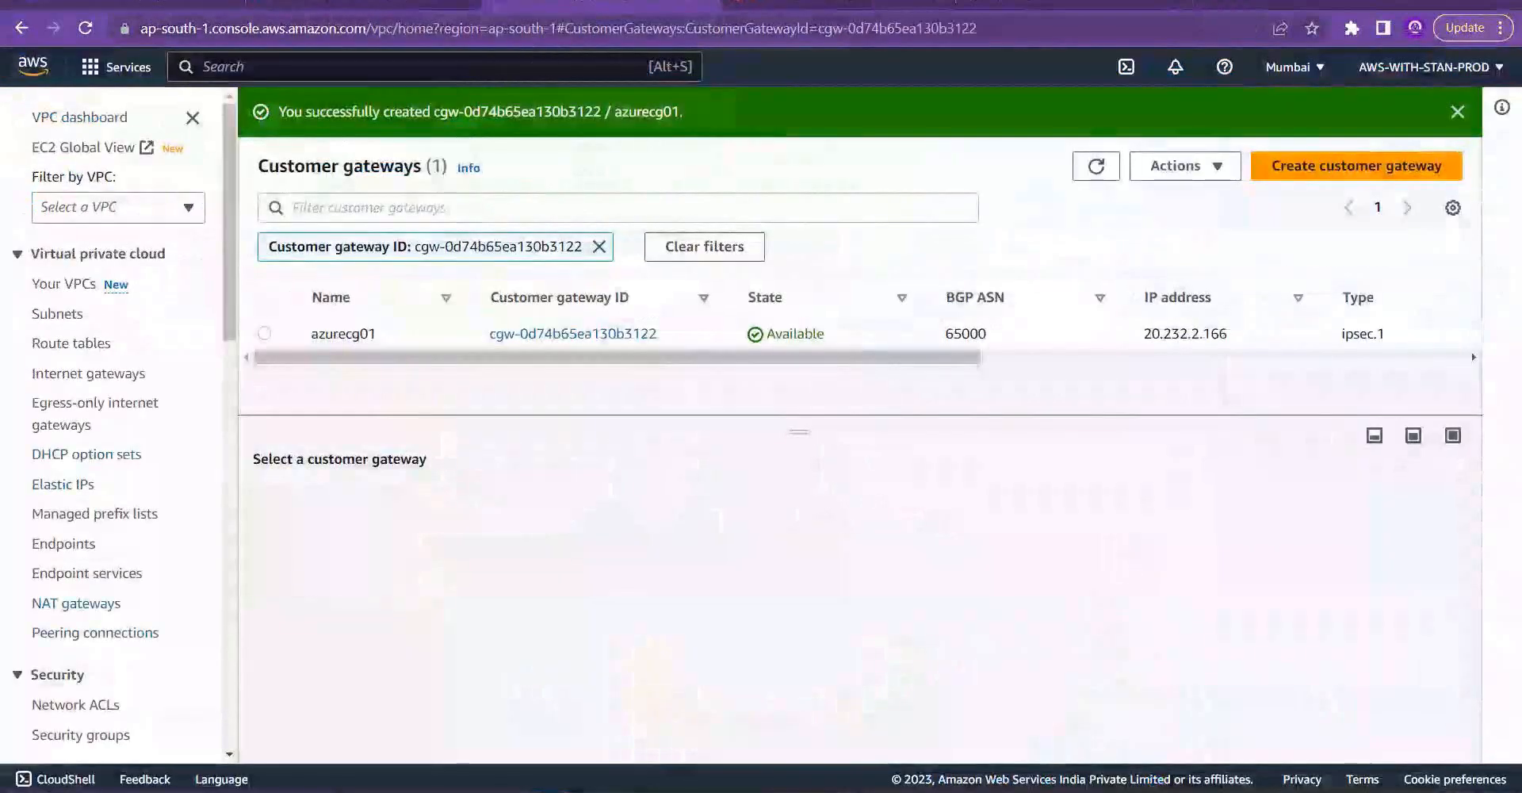
Step: Switch to the AWS VPC console and open the list of virtual private gateways
drag(231, 302, 227, 521)
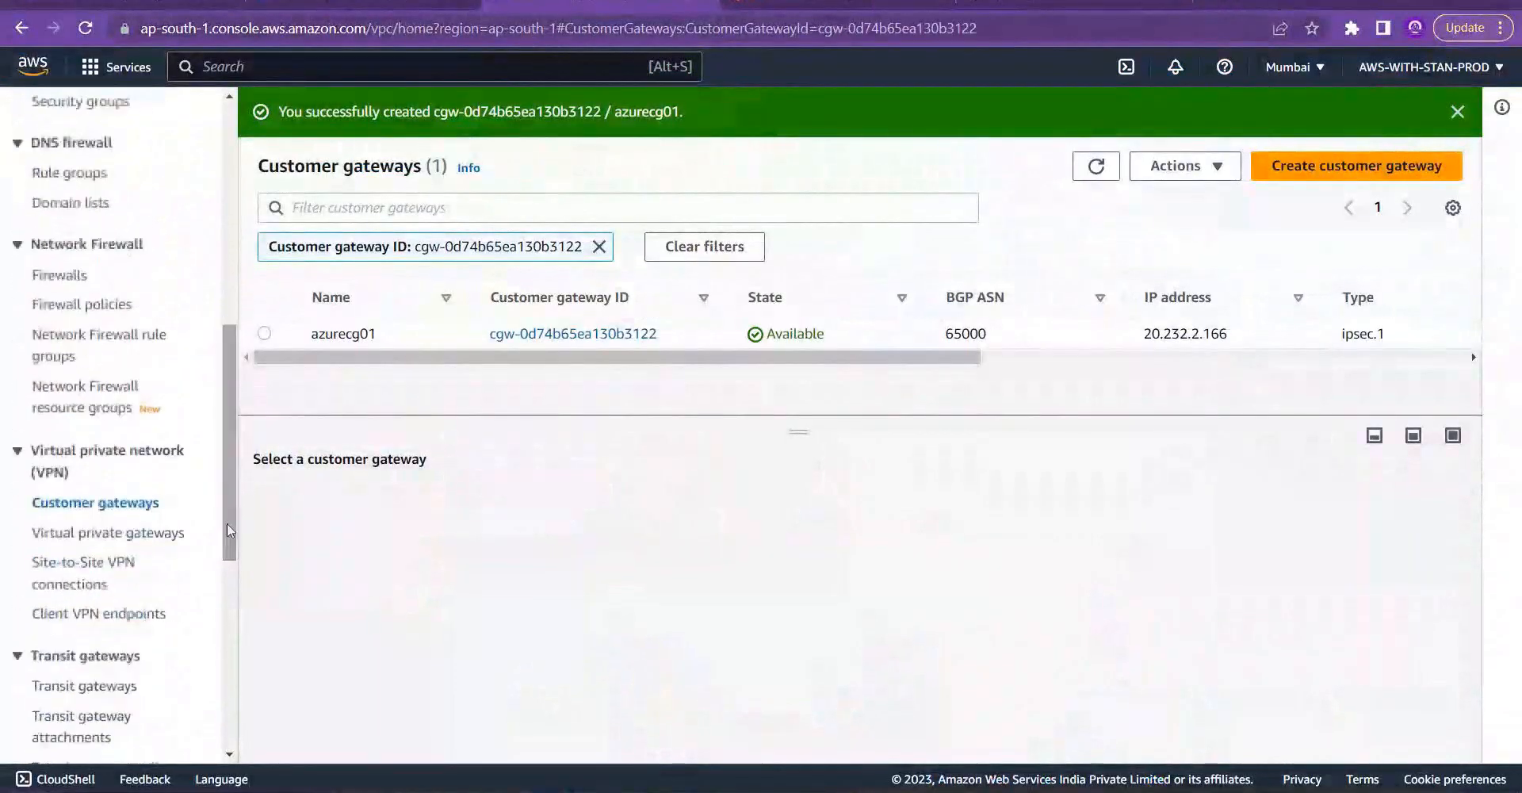
click(123, 535)
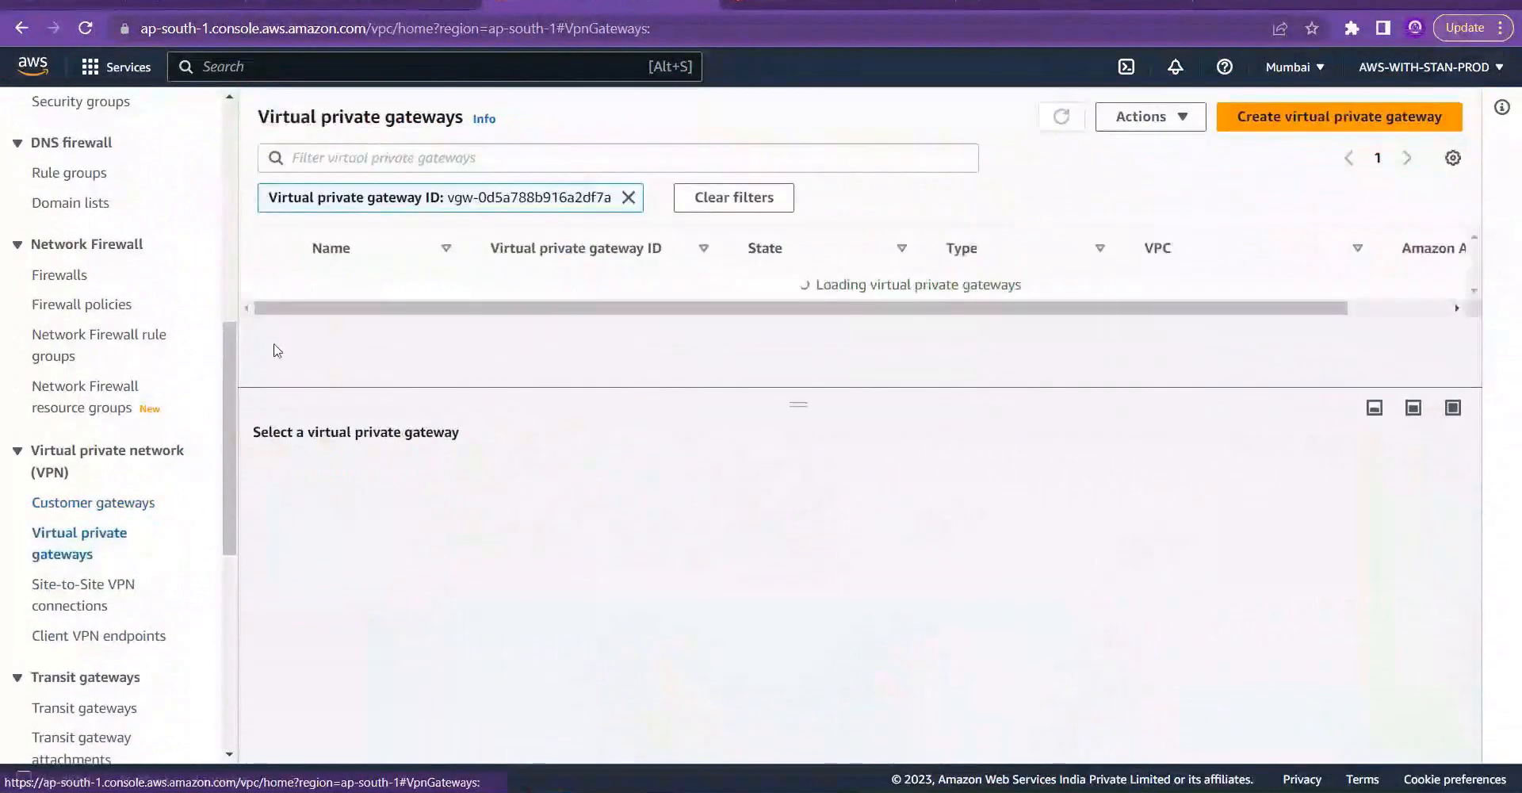
Step: Review the details of virtual private gateway awsvpg01, return to the gateway list and clear its ID filter
click(265, 284)
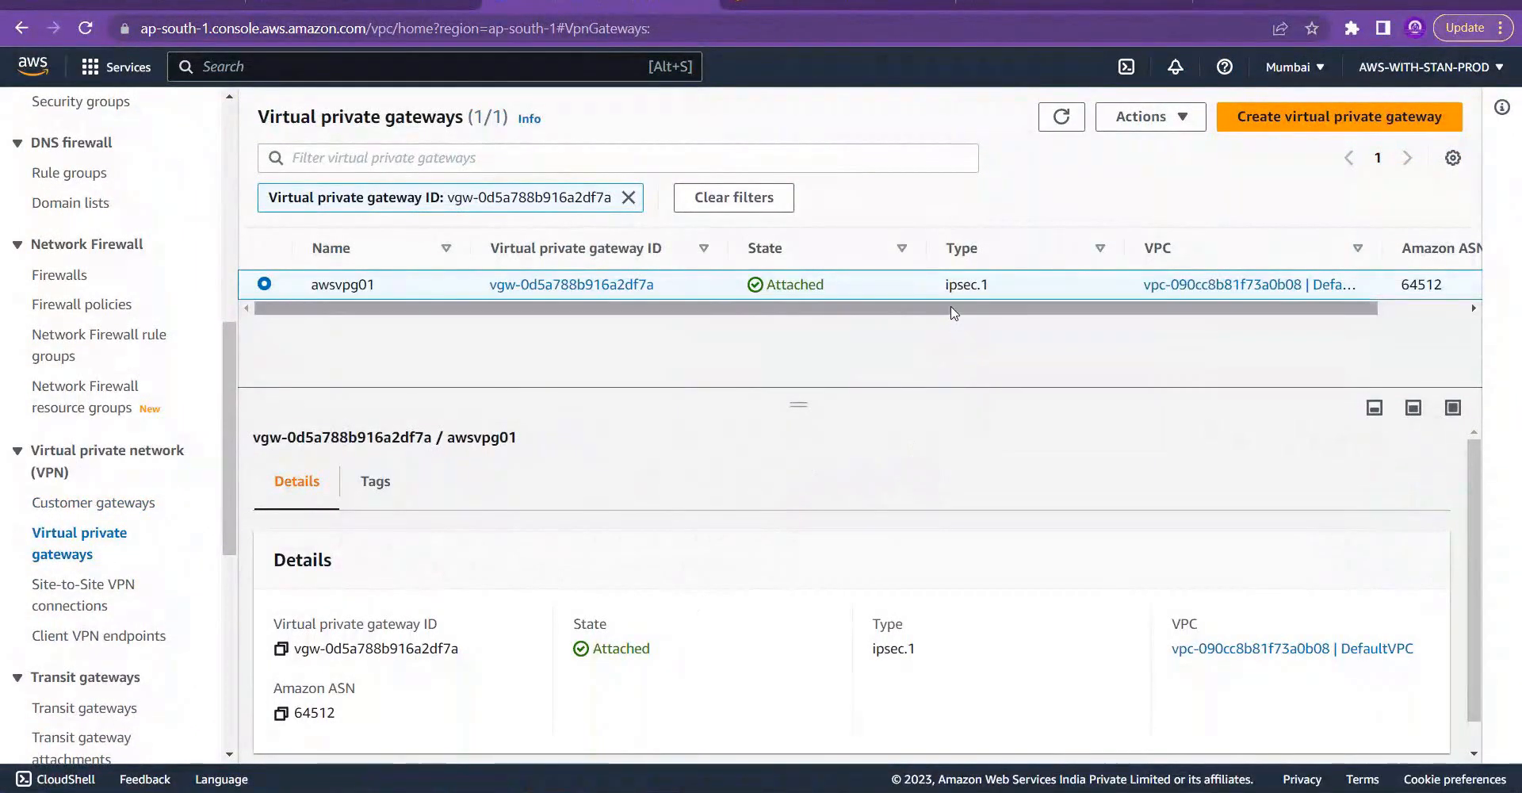
mouse_move(952, 306)
mouse_down()
mouse_move(1161, 312)
mouse_move(551, 317)
mouse_move(558, 301)
mouse_up()
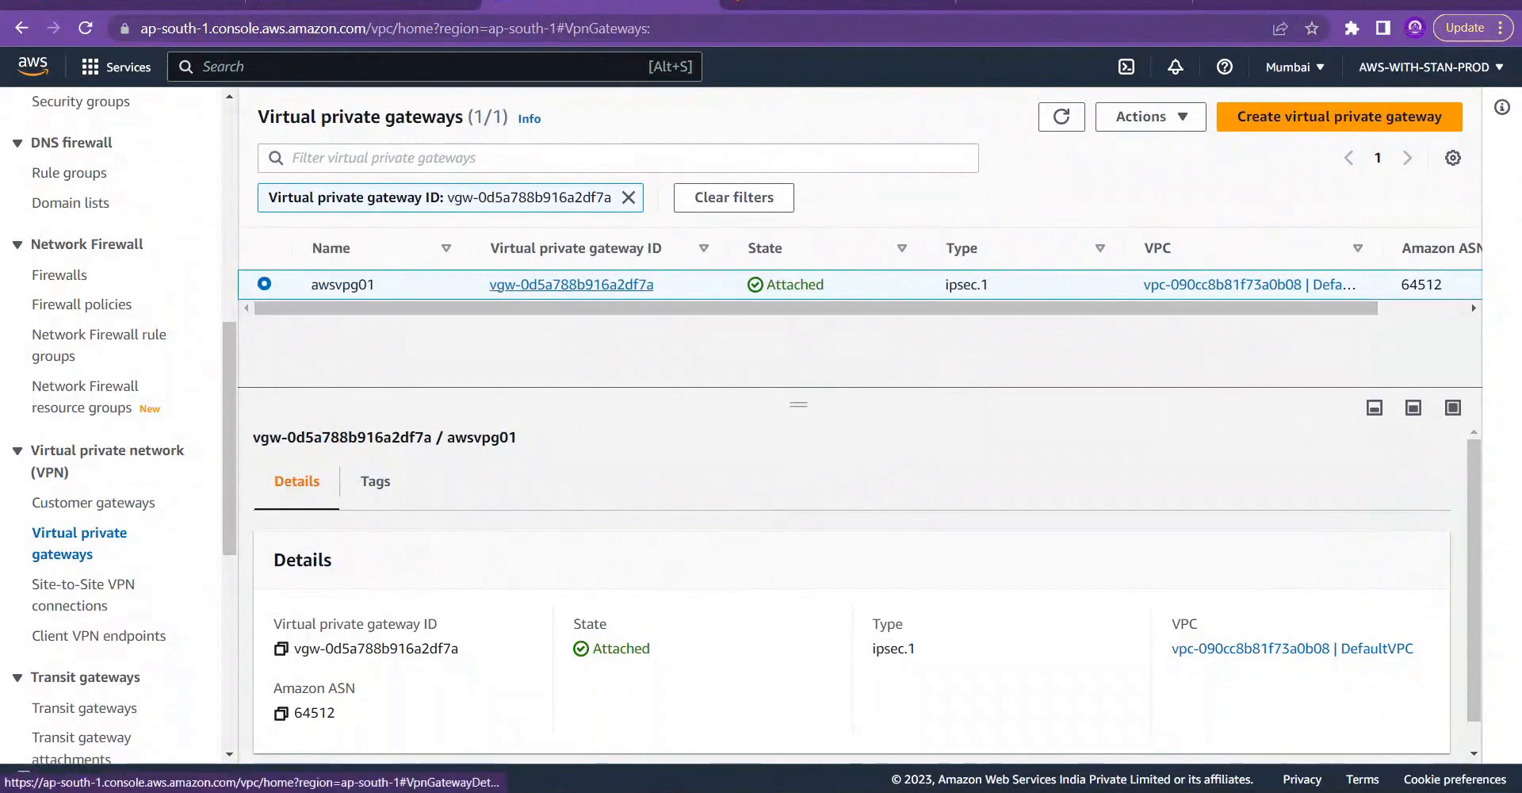
click(561, 285)
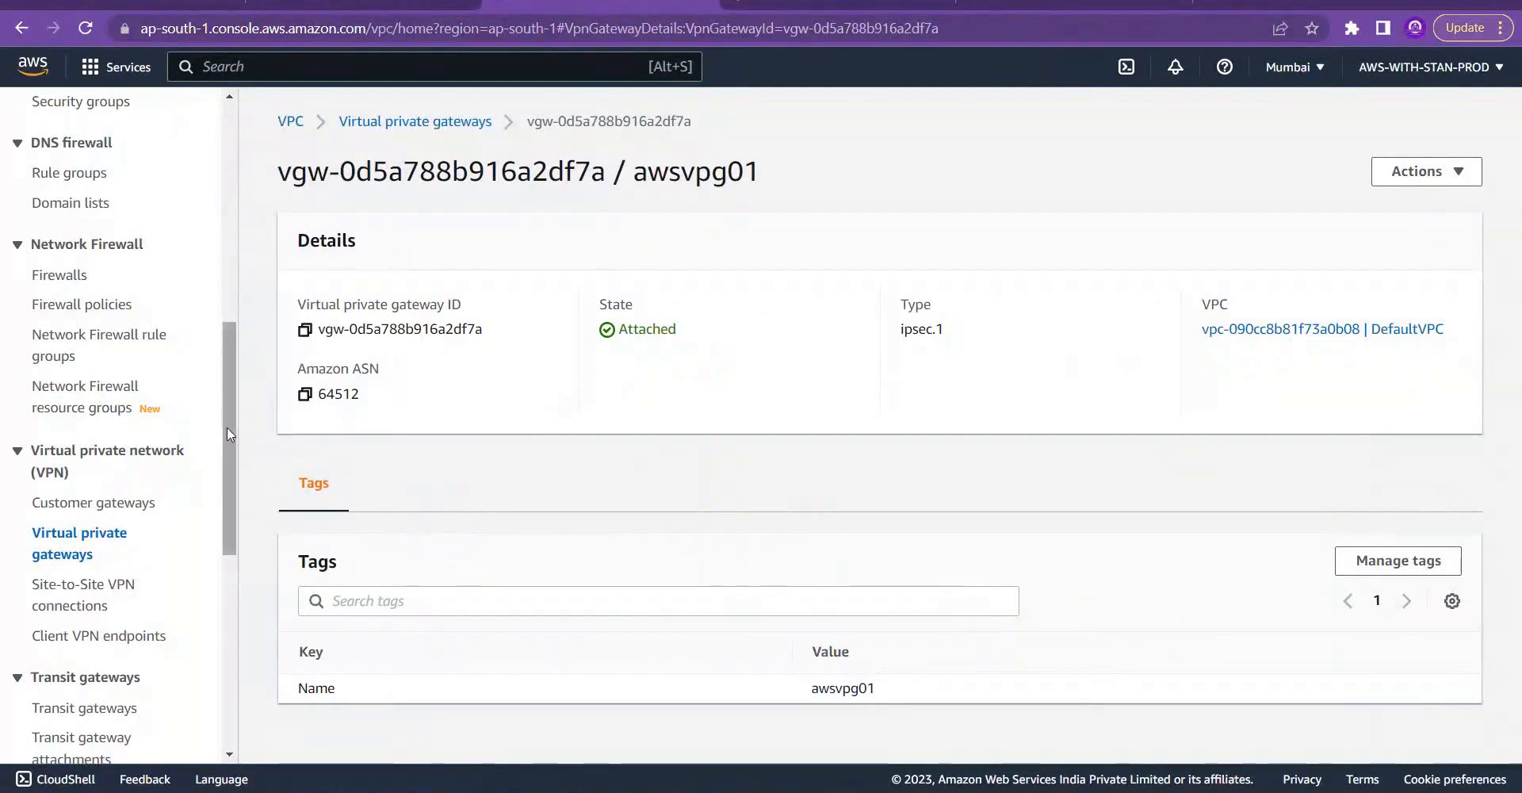
drag(227, 426, 246, 198)
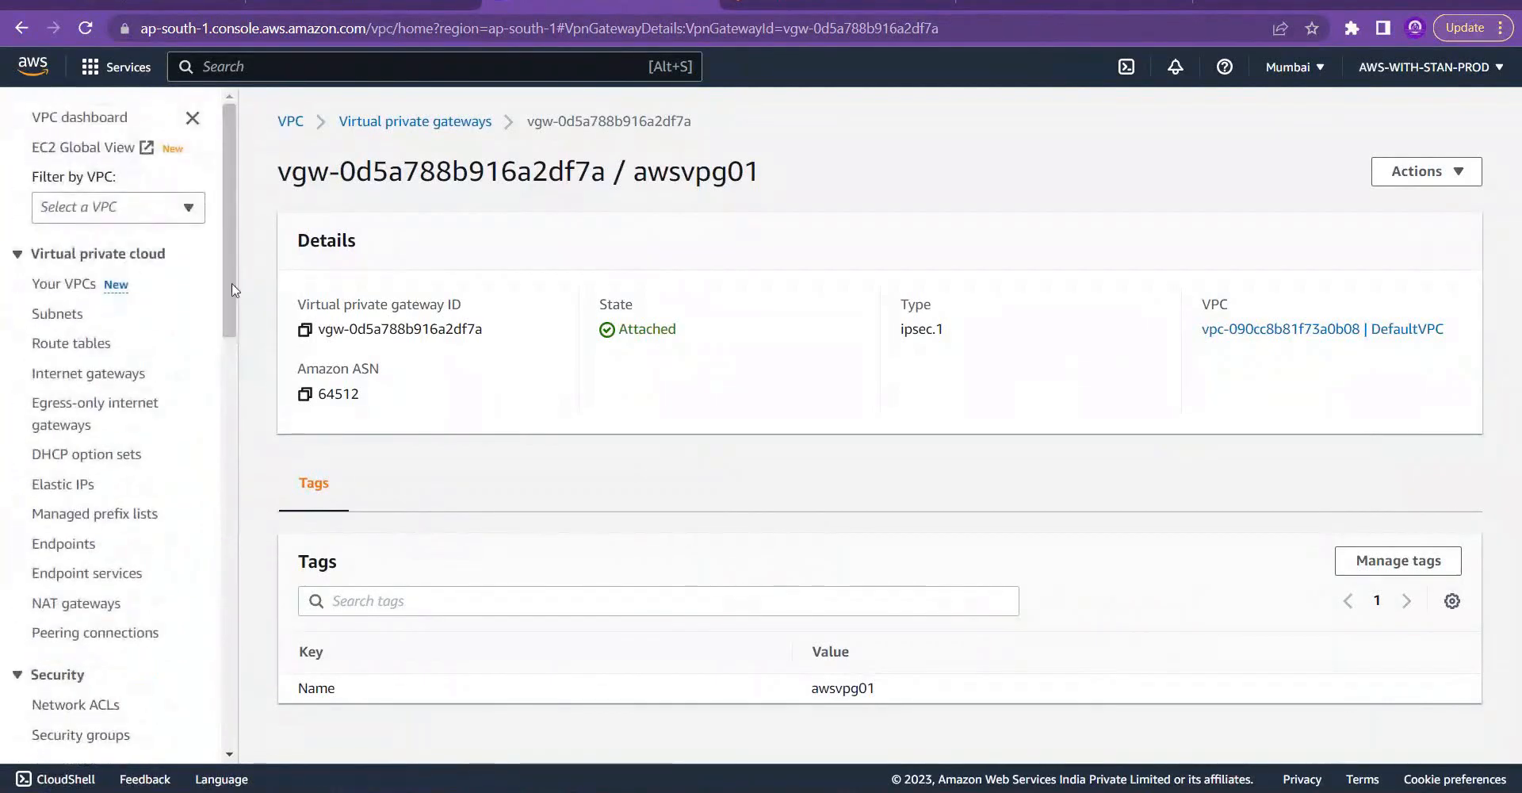
click(442, 121)
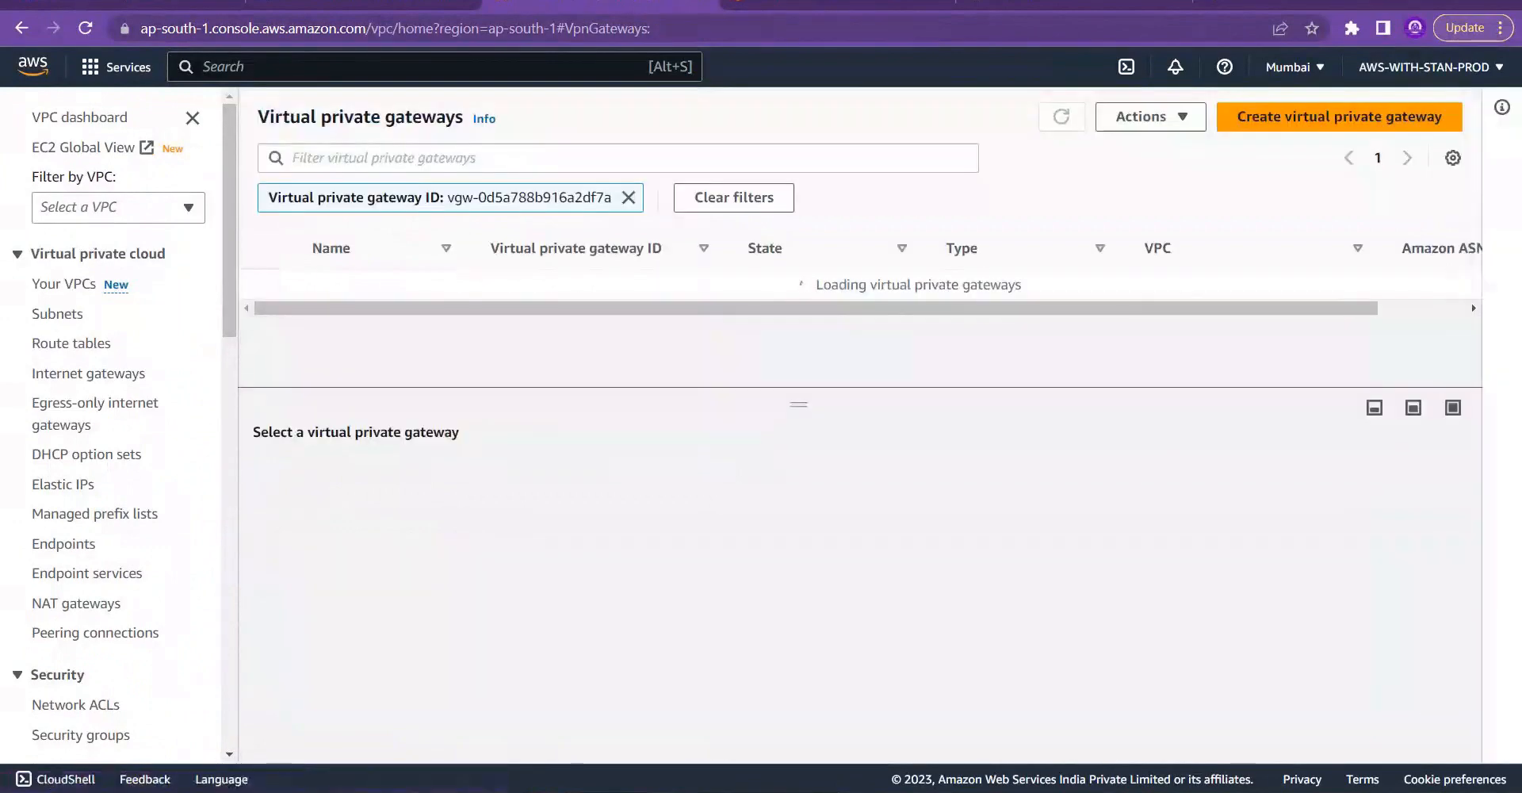
click(628, 197)
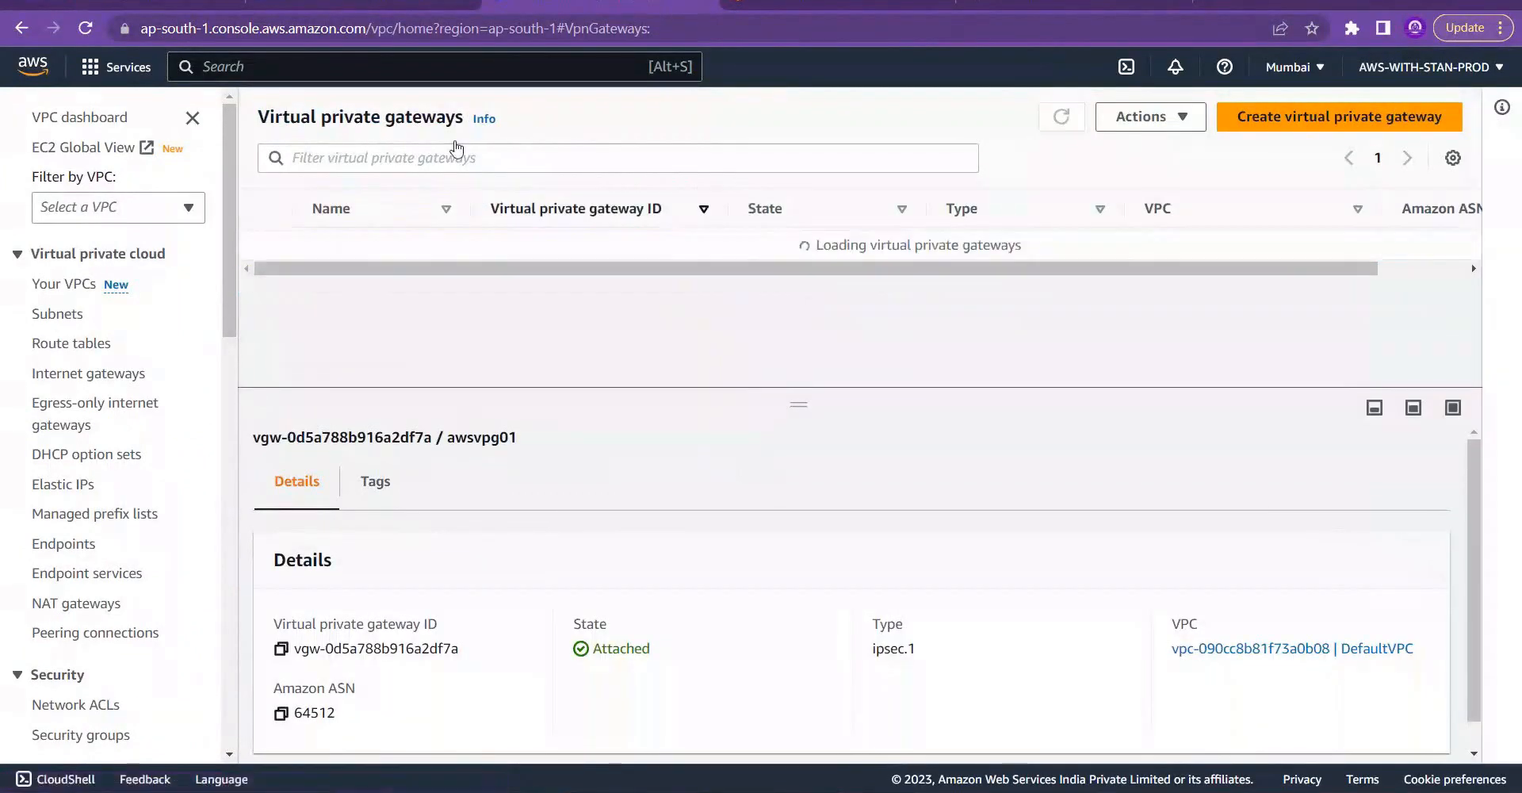
Step: Open the EC2 network interfaces list and widen its Name column to read the full names
click(236, 66)
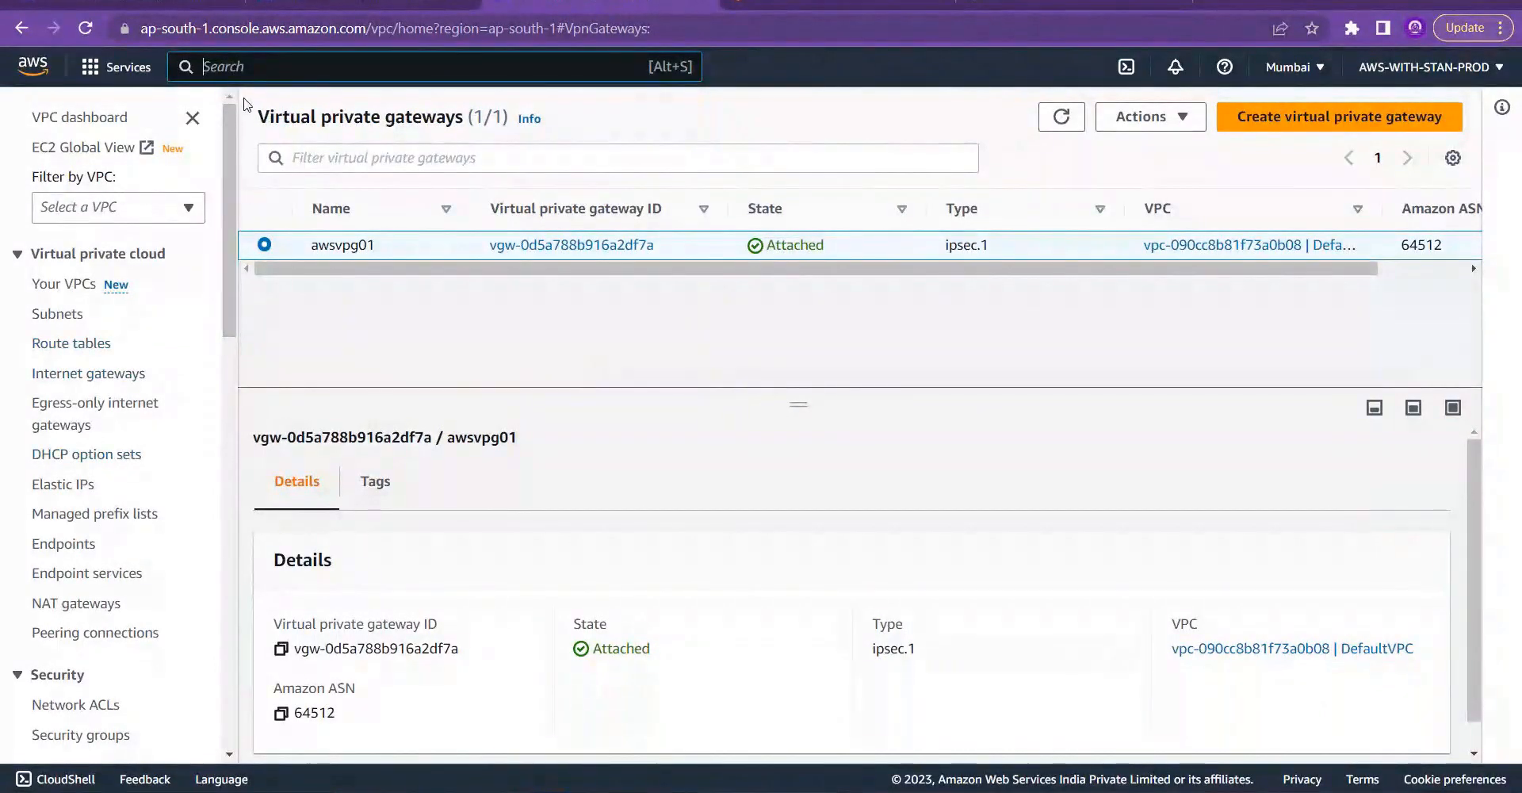
text(Ec2)
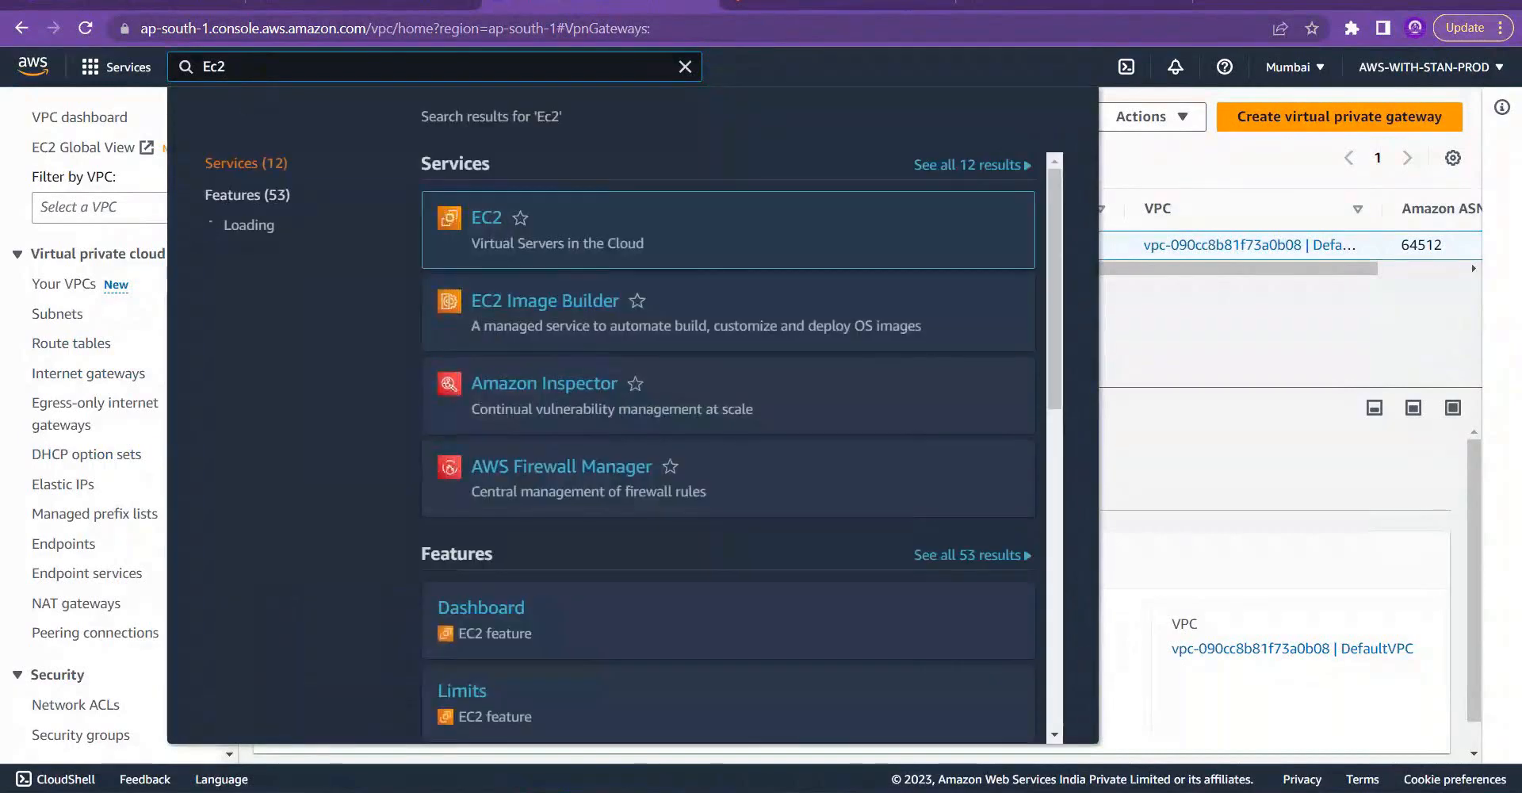
click(496, 224)
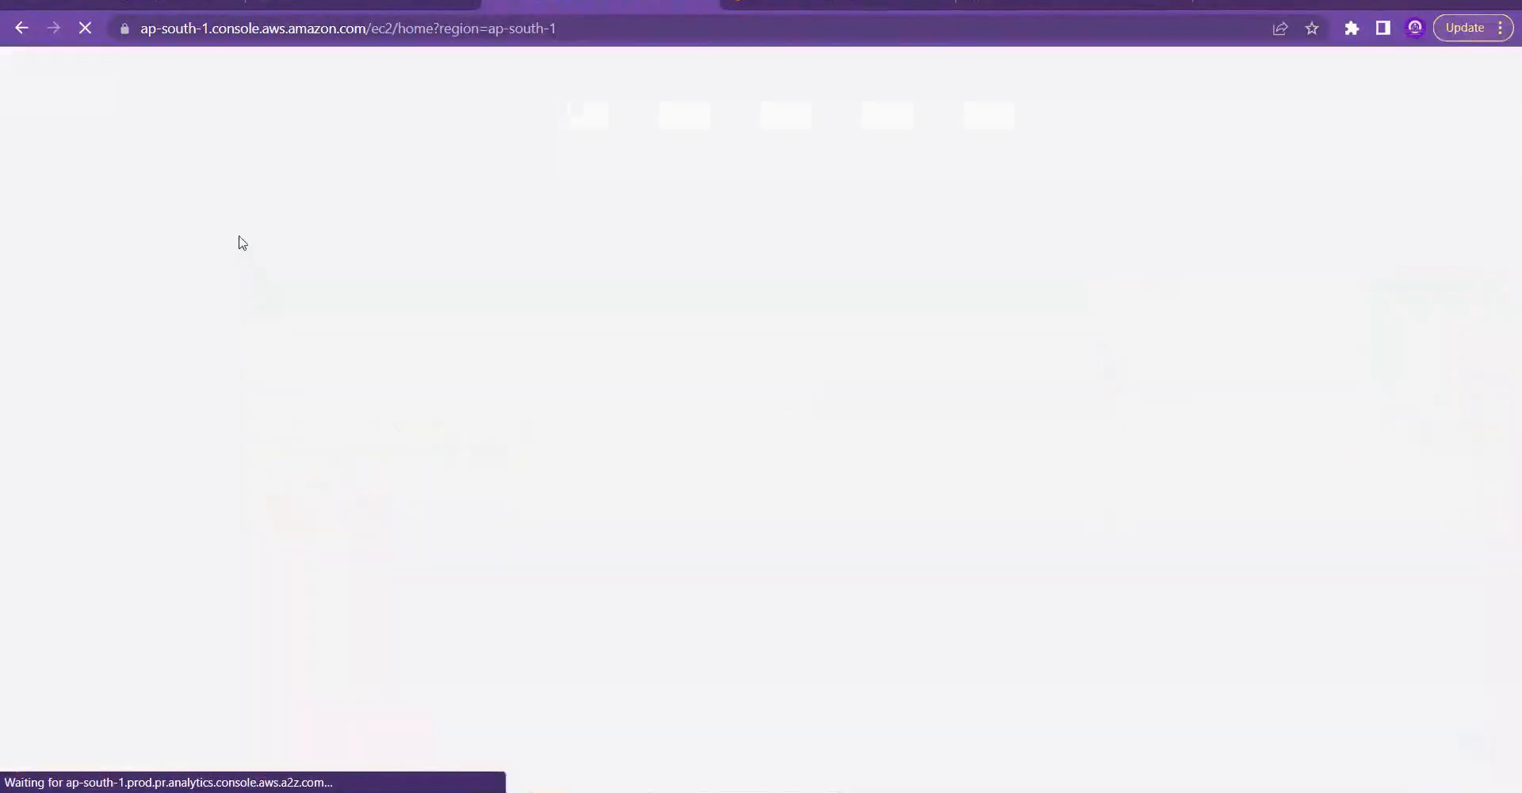
drag(229, 212, 245, 545)
click(135, 511)
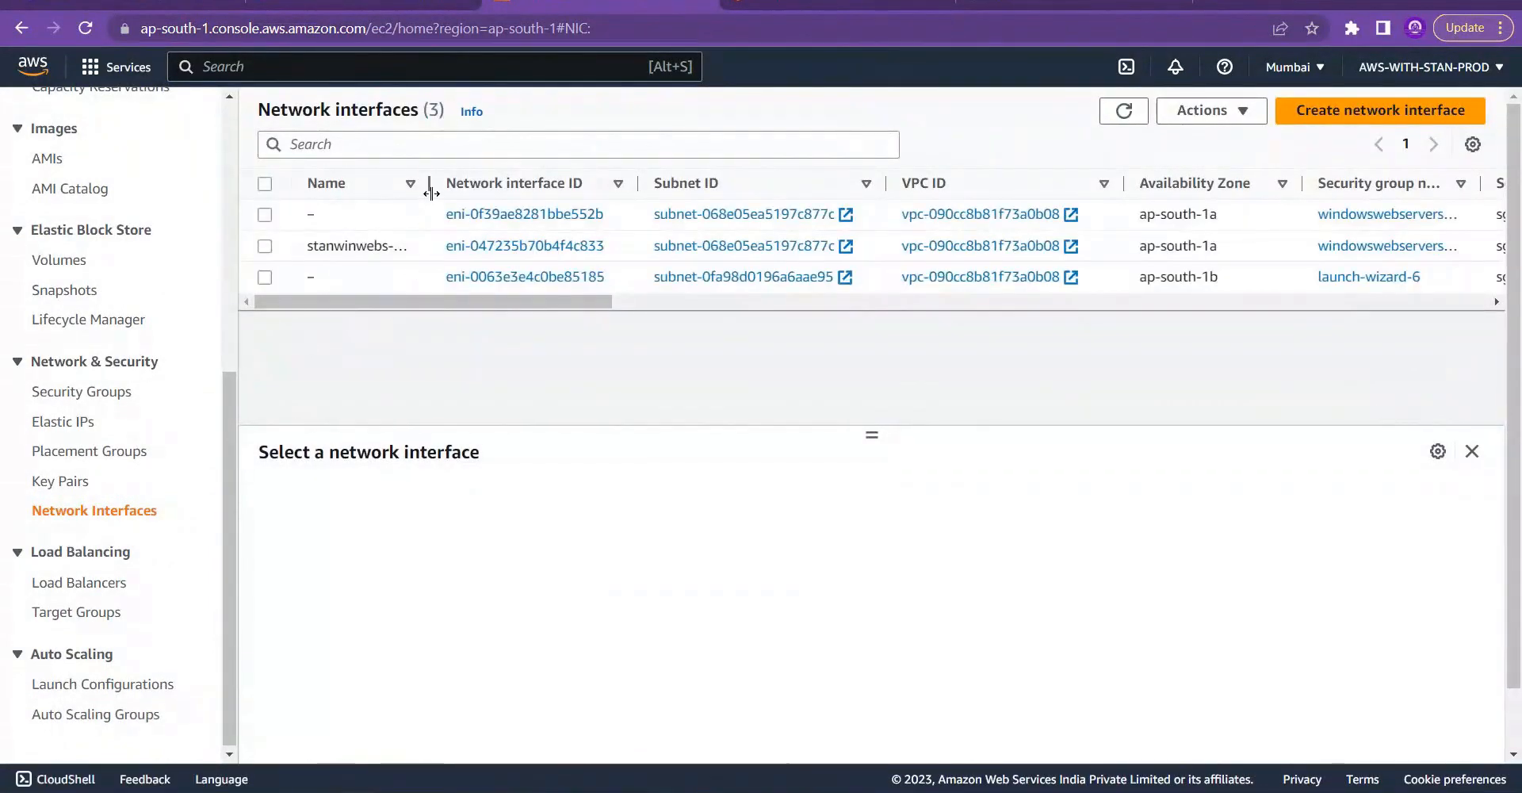
drag(489, 182, 510, 182)
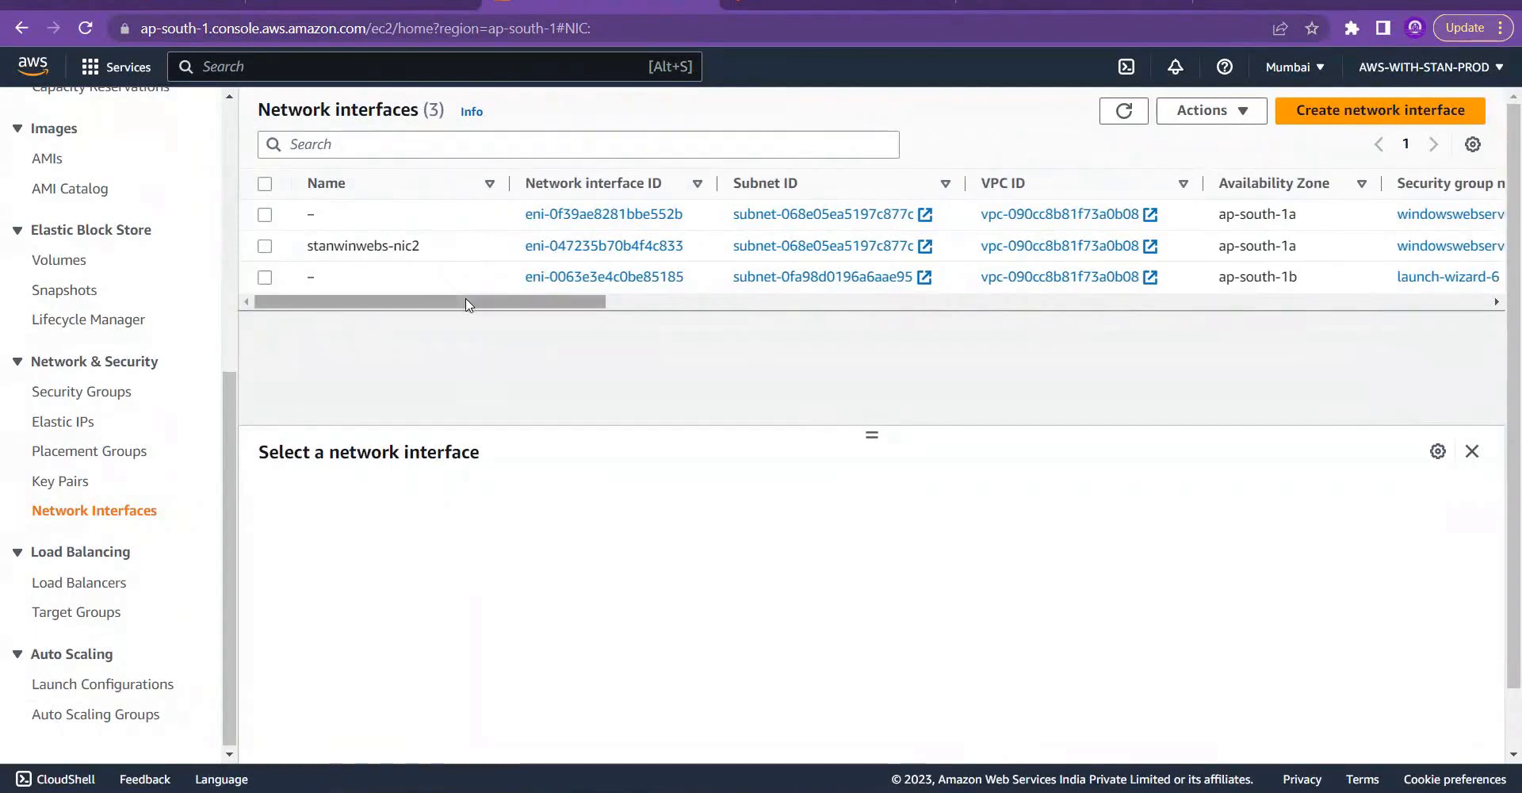
drag(465, 301, 384, 329)
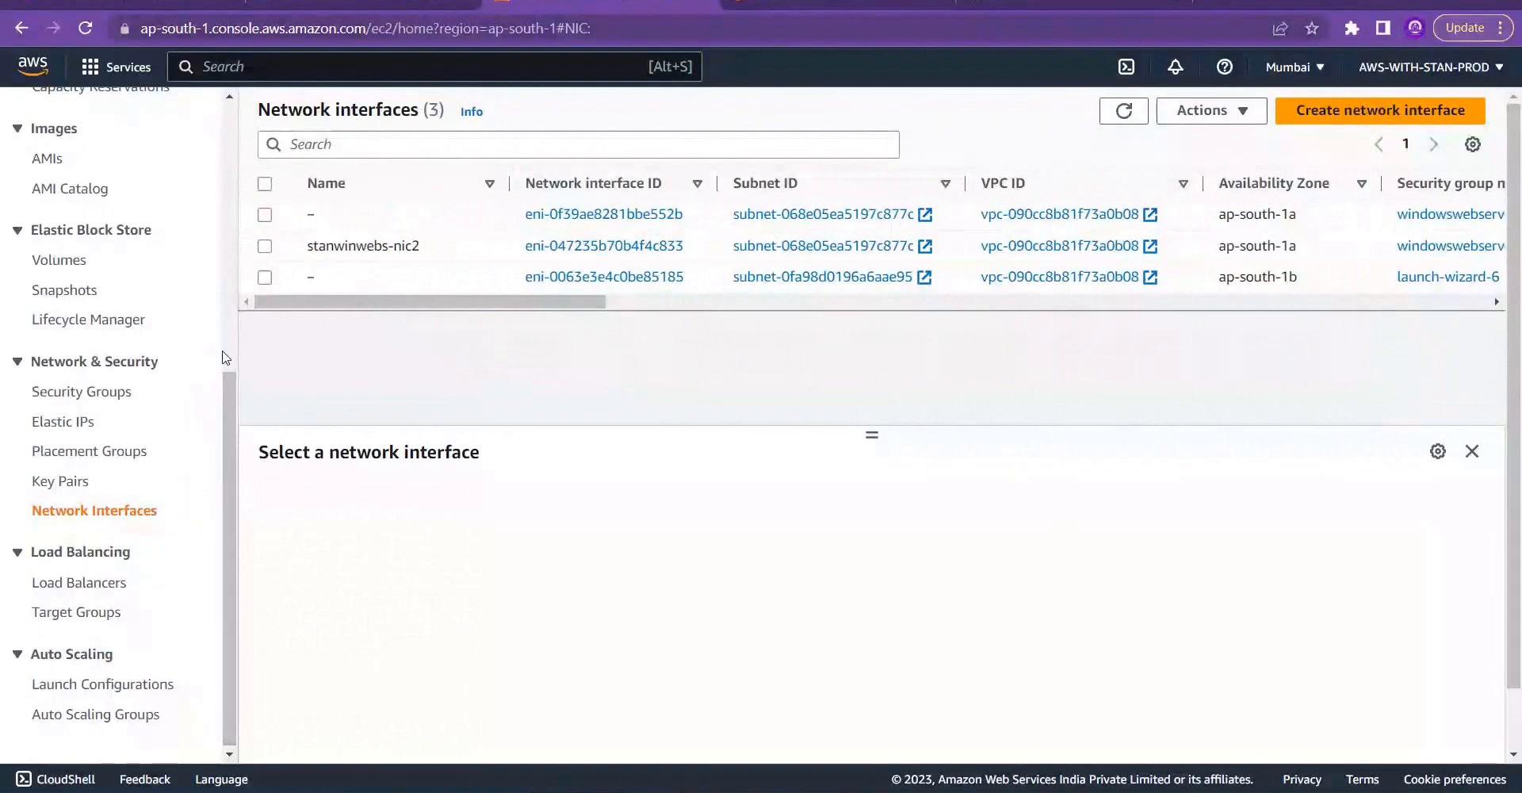
Step: Return to the virtual private gateways in the VPC console and review the details and available actions of awsvpg01
drag(232, 483, 298, 89)
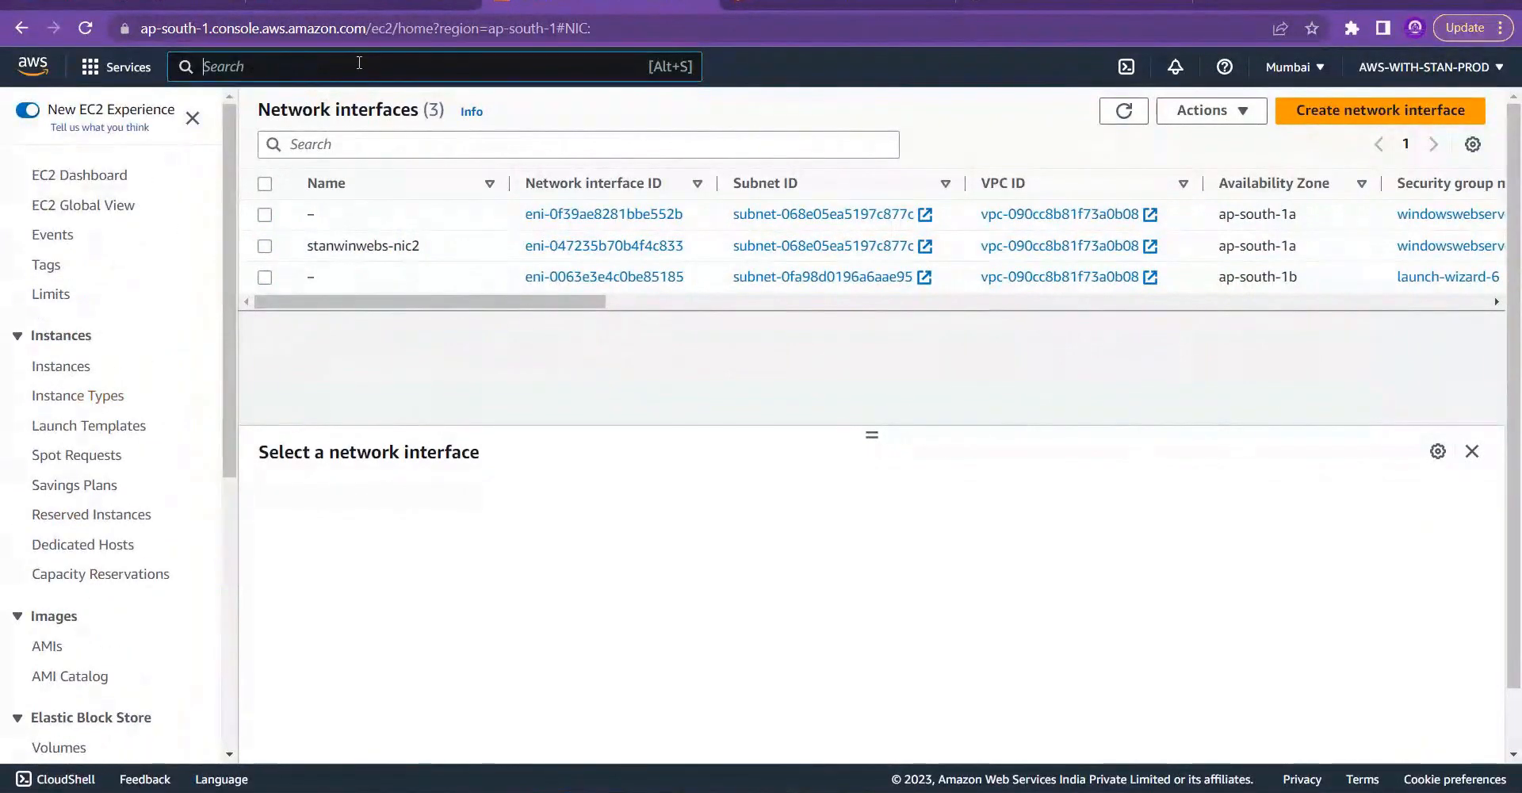
text(VPC)
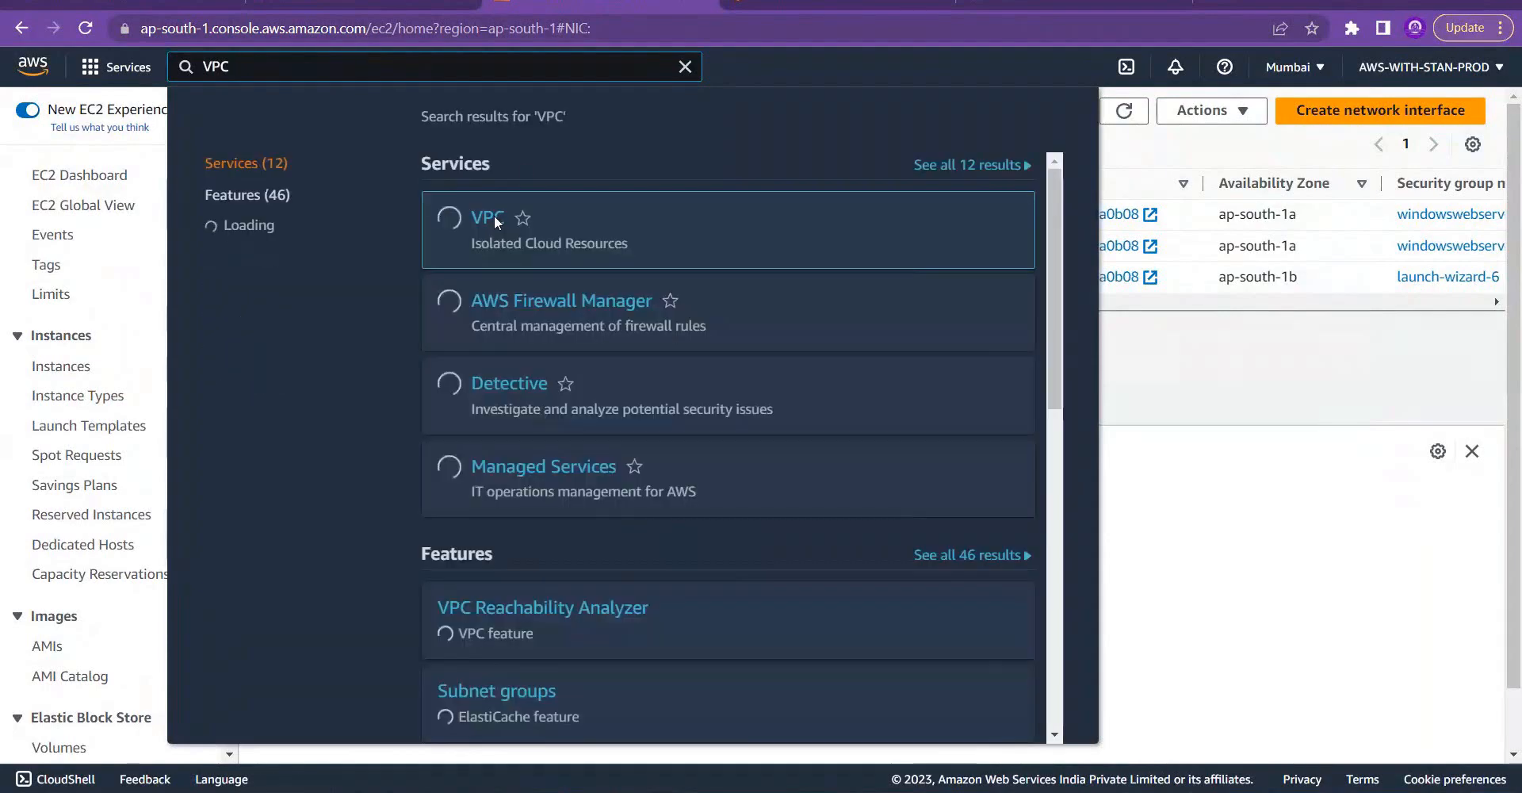
click(495, 219)
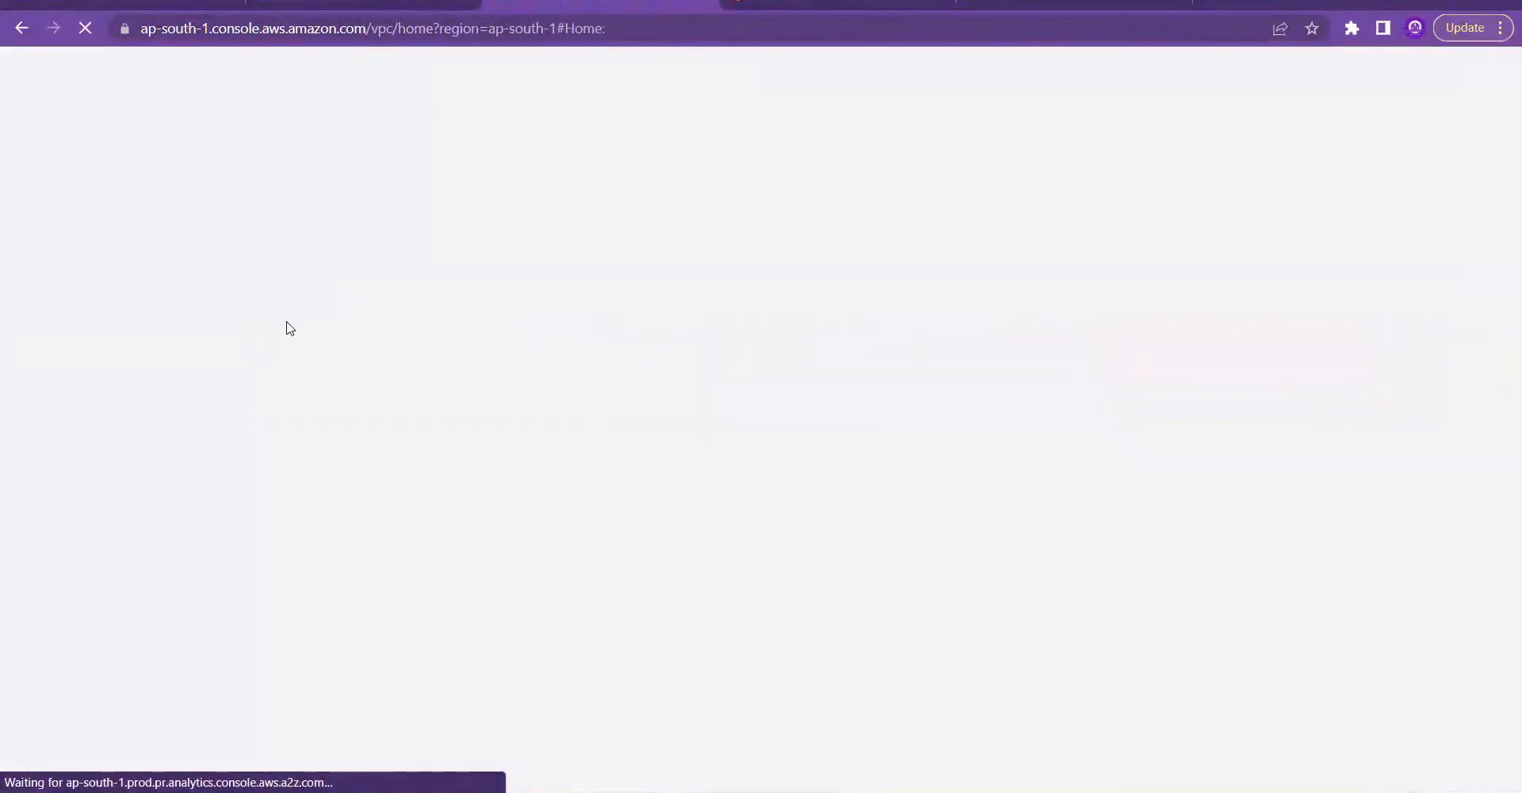
drag(228, 281, 234, 521)
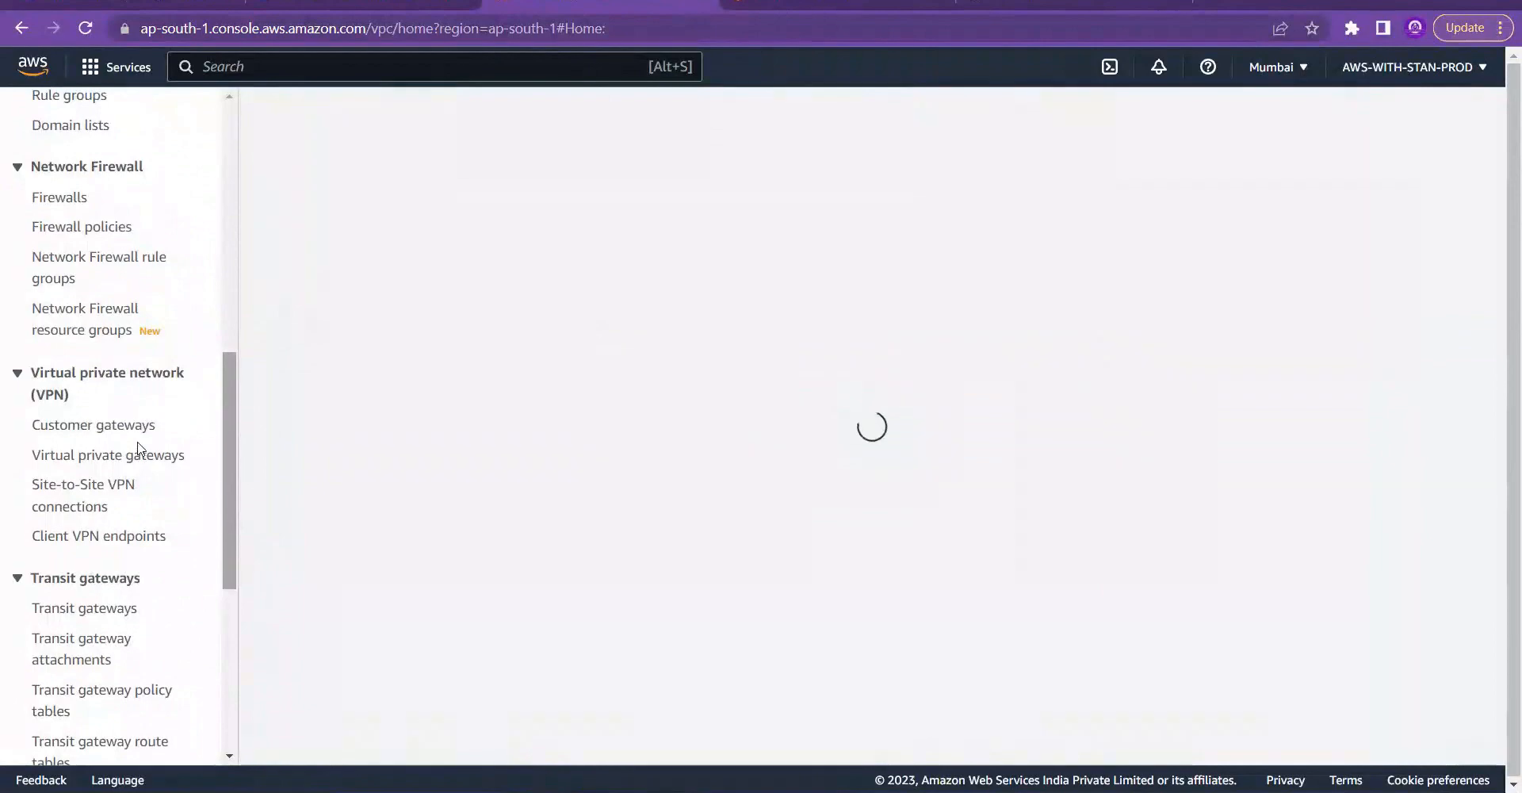
click(138, 459)
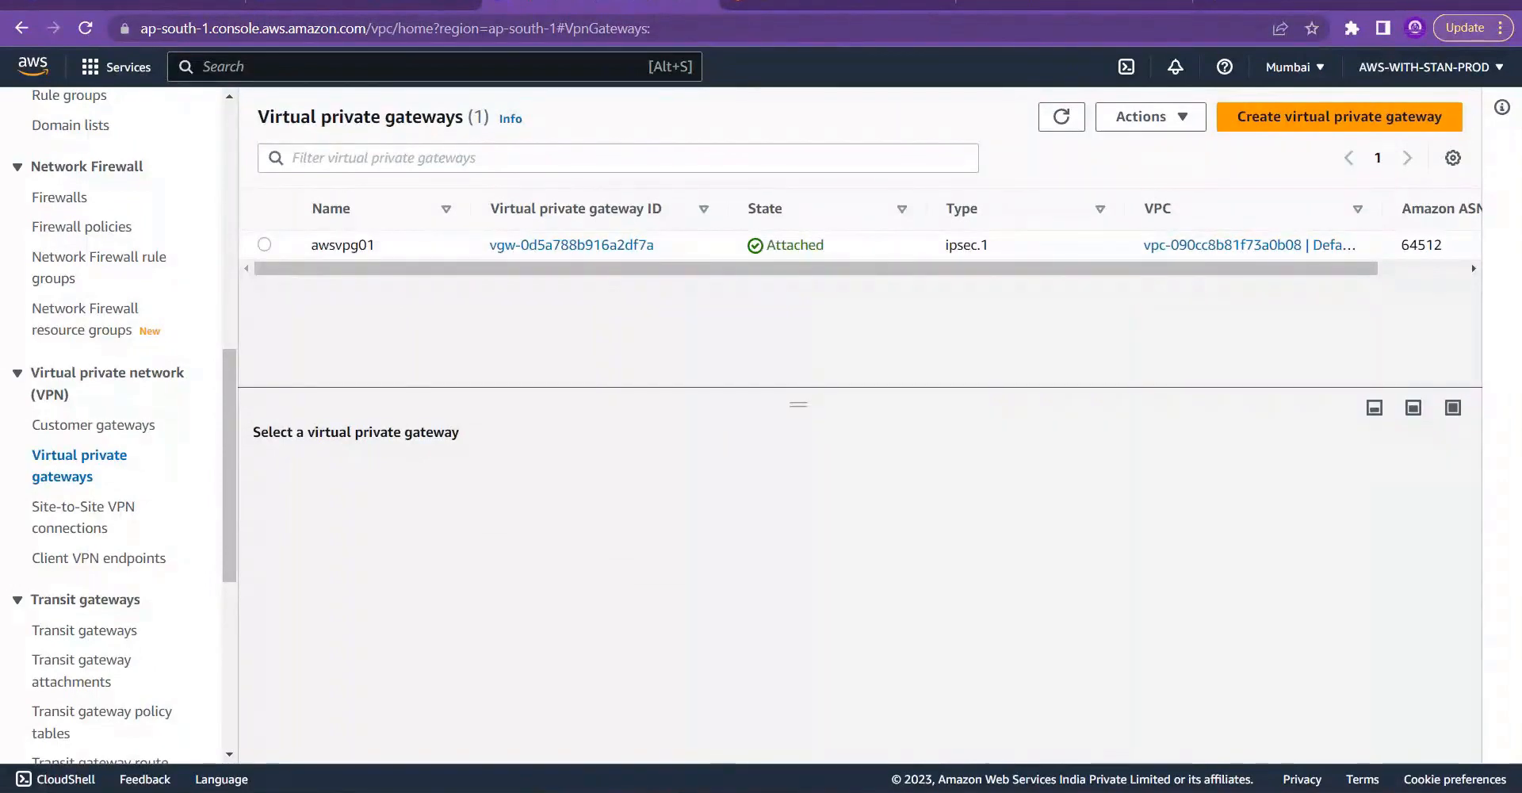
click(644, 244)
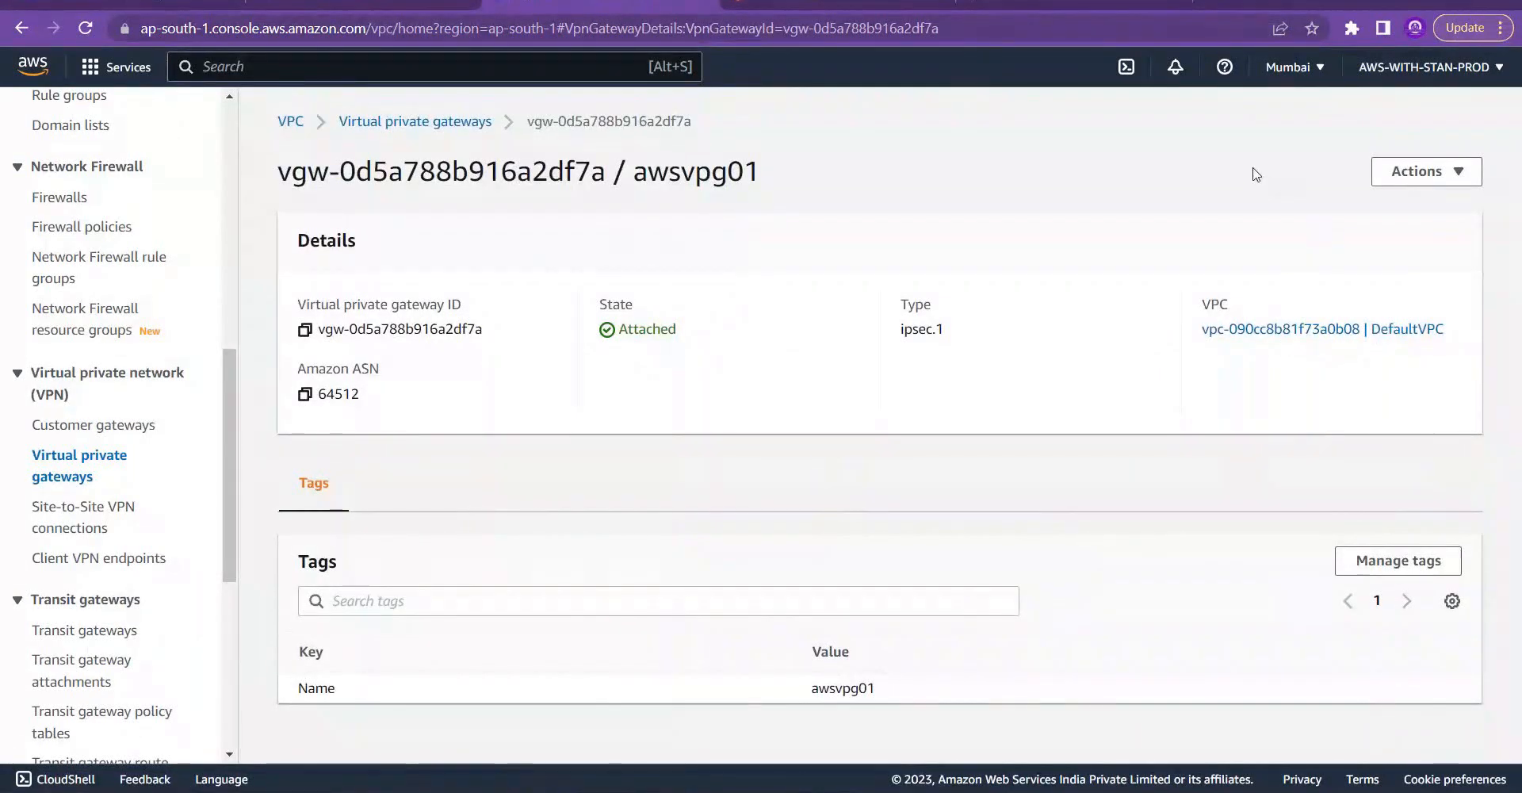
click(1419, 171)
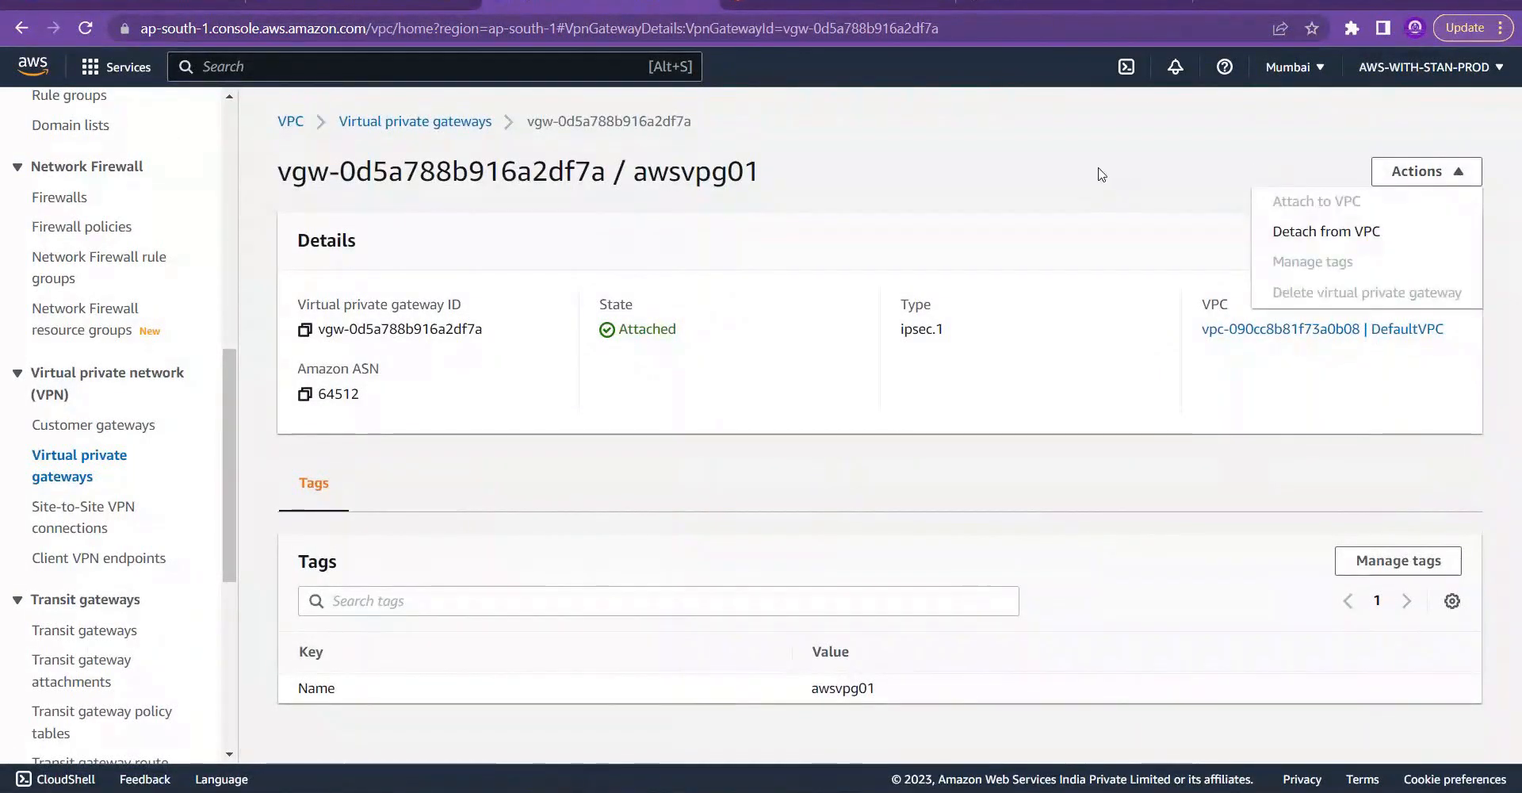
click(819, 188)
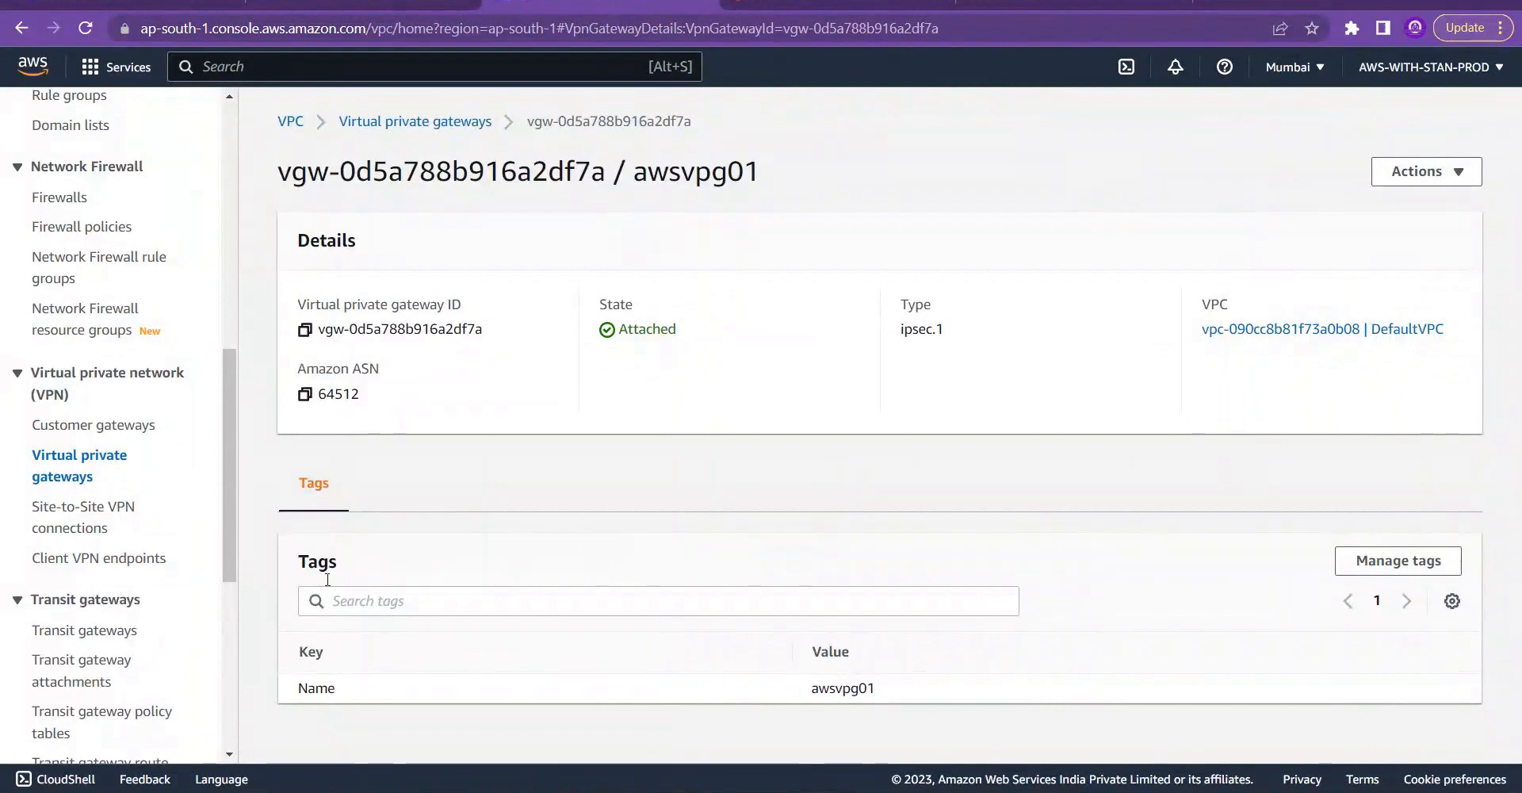
Step: Start creating a site-to-site VPN connection with the name tag AWS2AZURES2SVPN
click(111, 516)
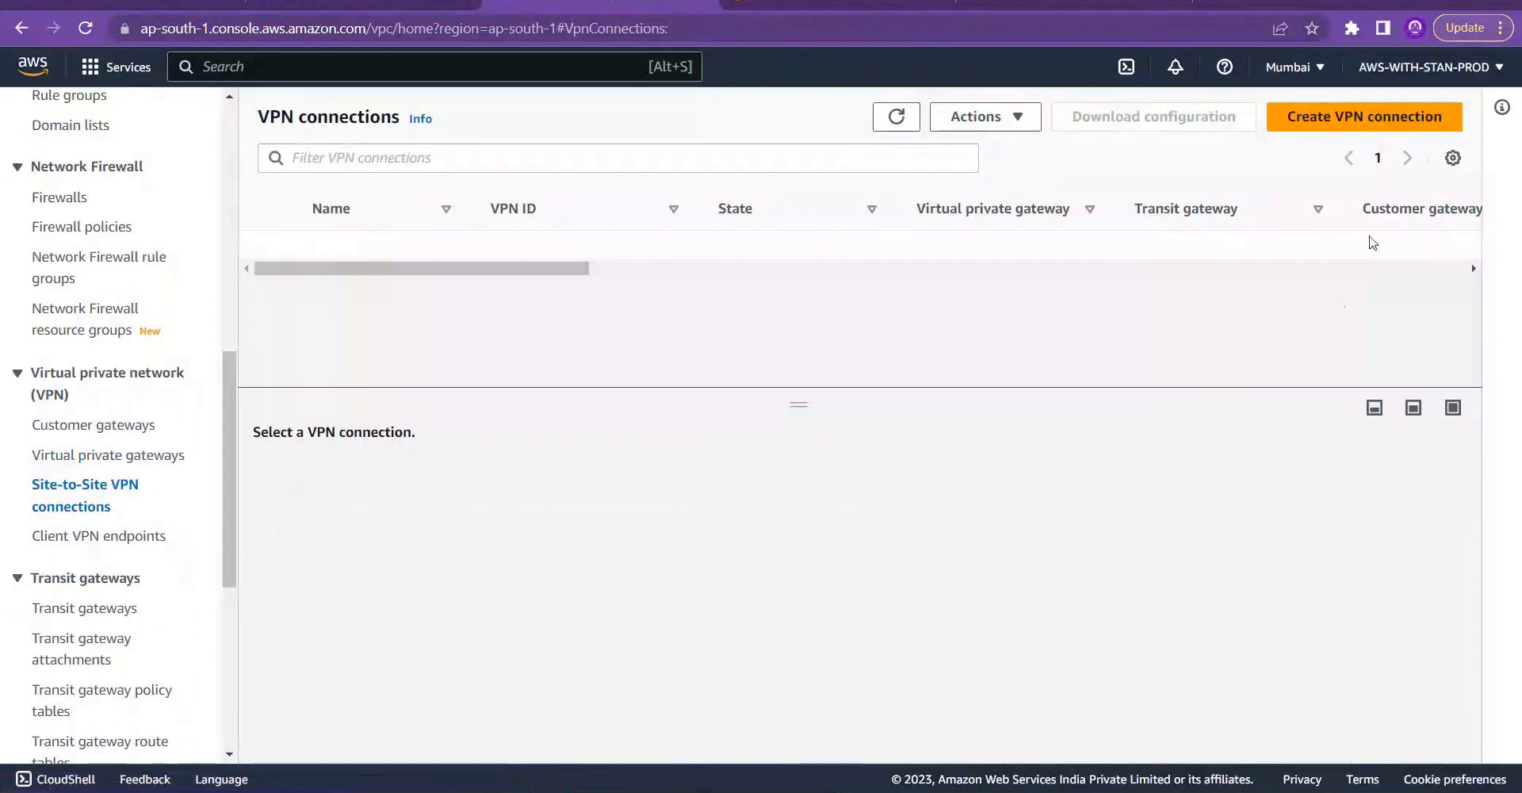
click(1370, 123)
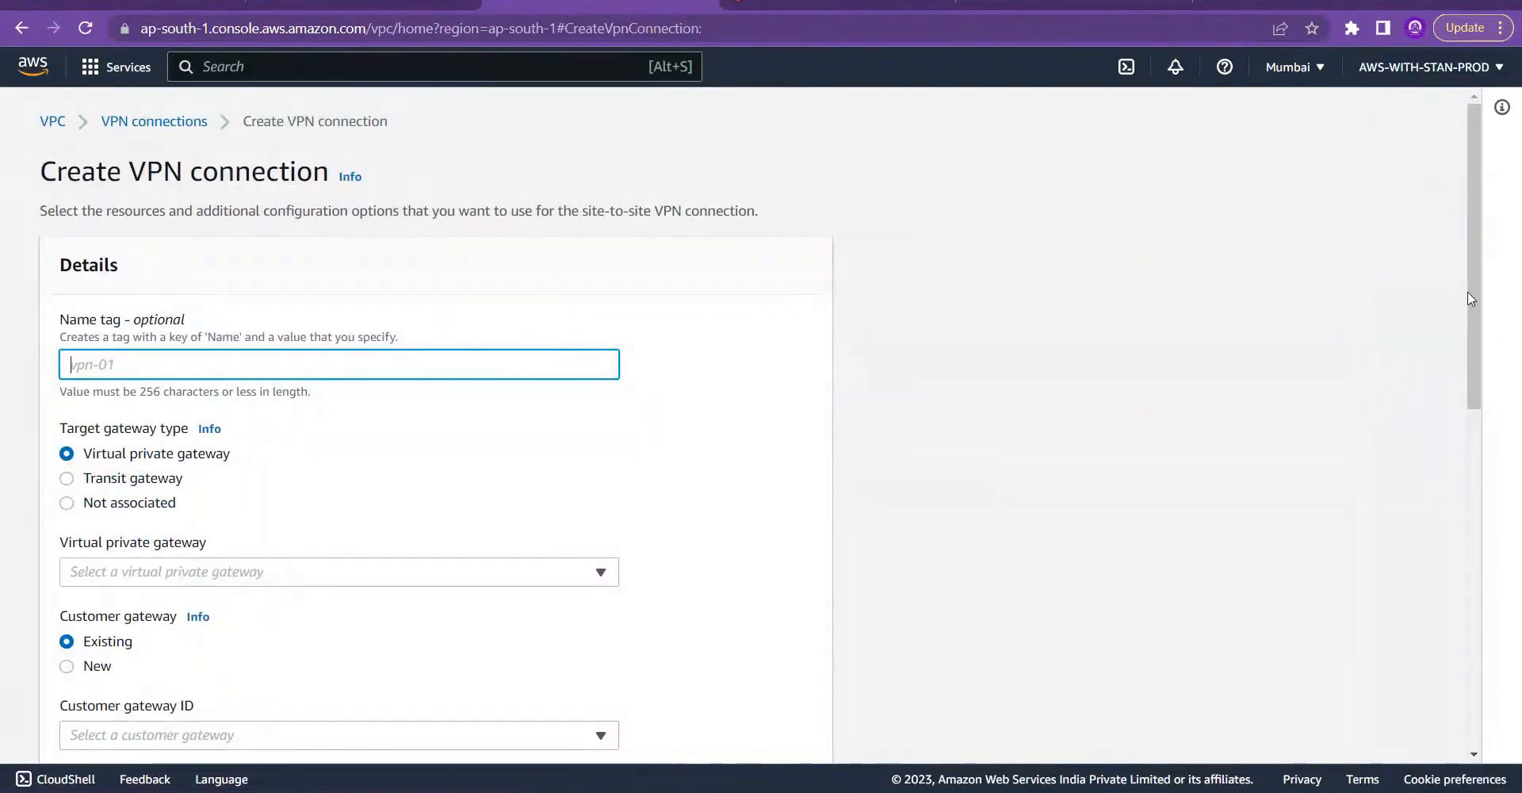
mouse_move(1473, 302)
mouse_down()
mouse_move(1509, 571)
mouse_move(1518, 277)
mouse_move(1484, 303)
mouse_up()
text(site2)
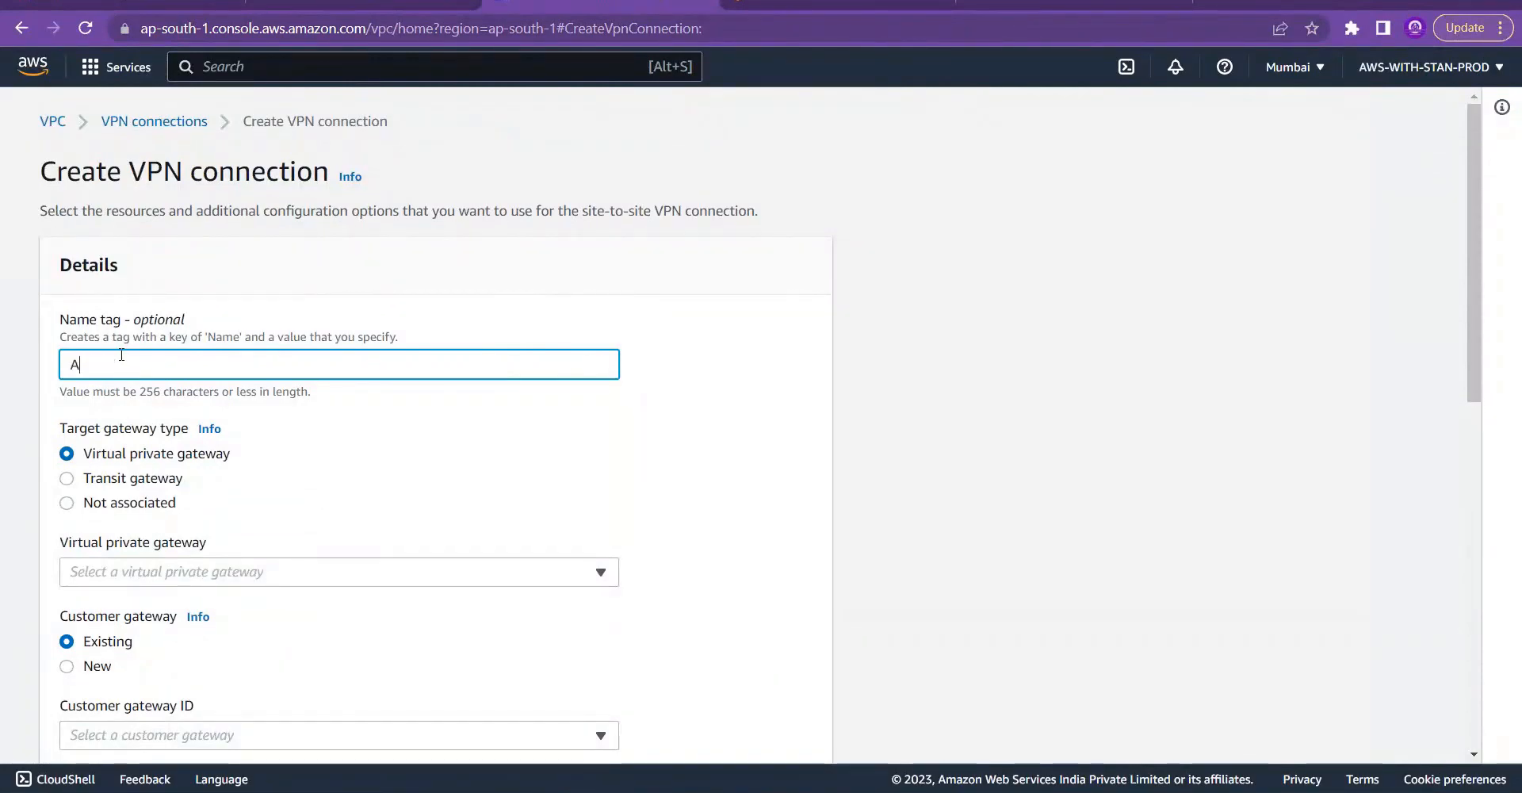
key(BackSpace)
text(WS2AZURES2S)
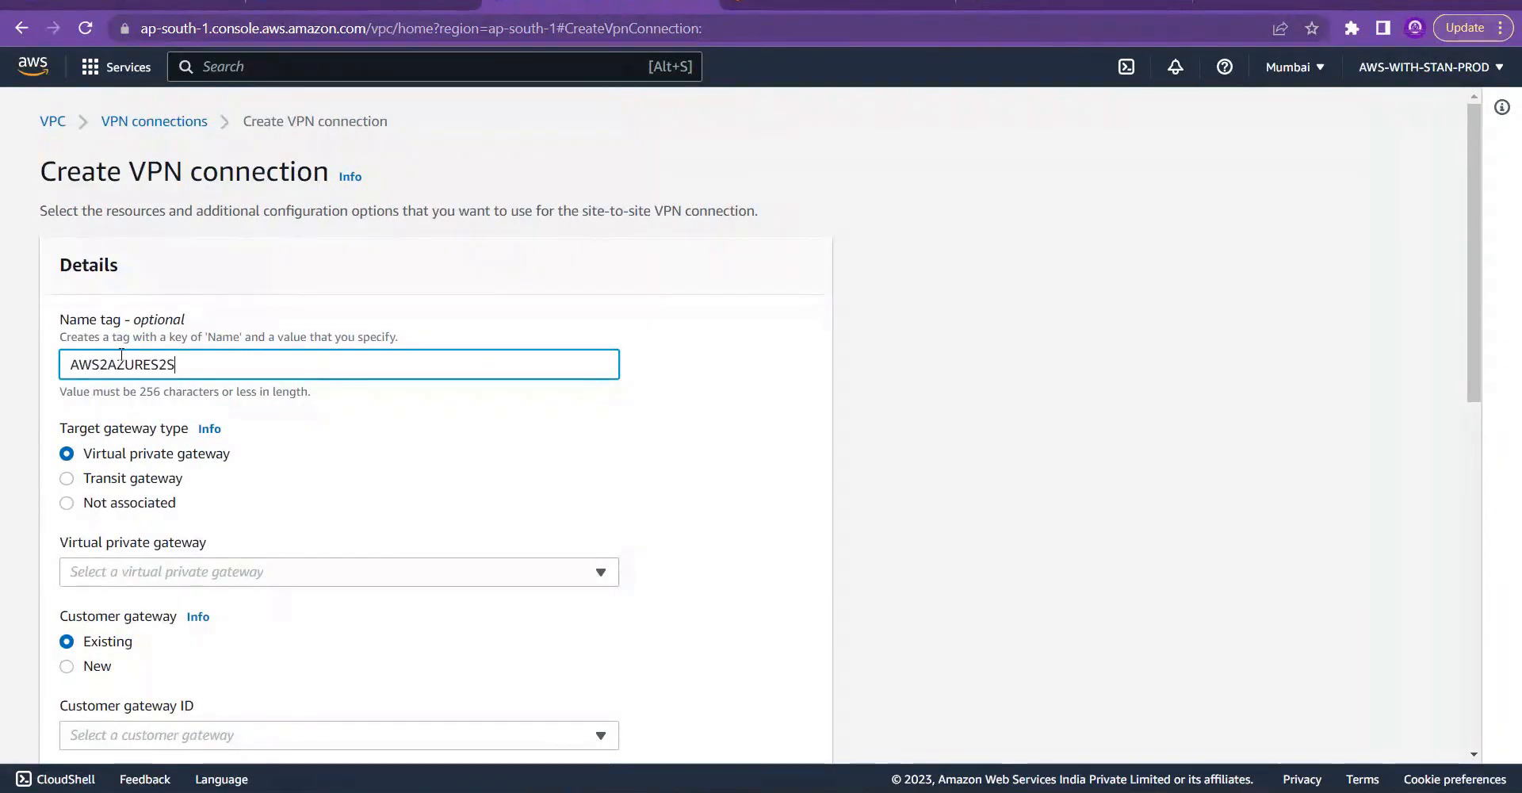
text(VPN)
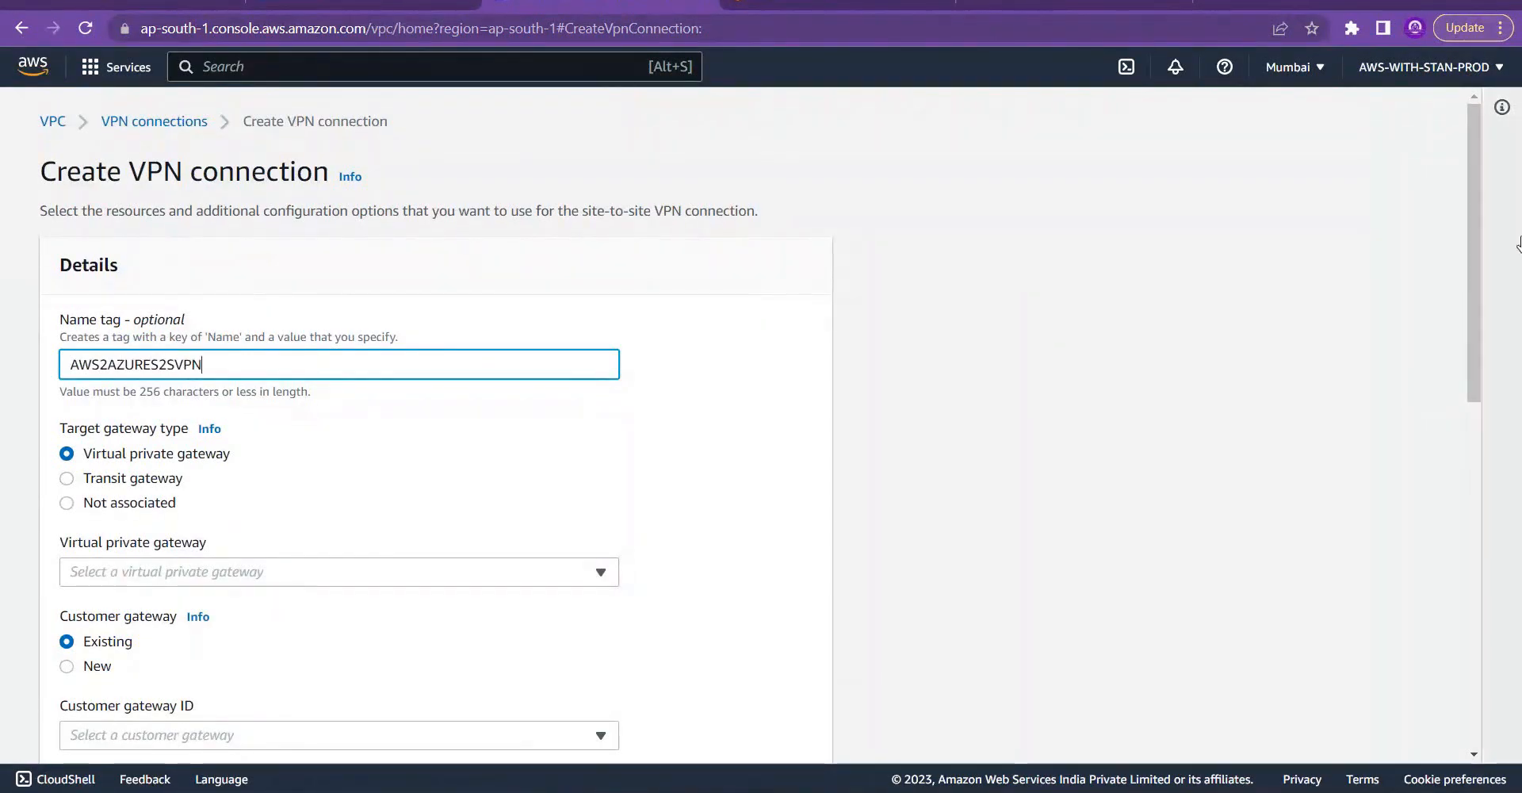
Step: Choose awsvpg01 as the VPN connection's virtual private gateway and azurecg01 as its existing customer gateway
scroll(1476, 277, down, 3)
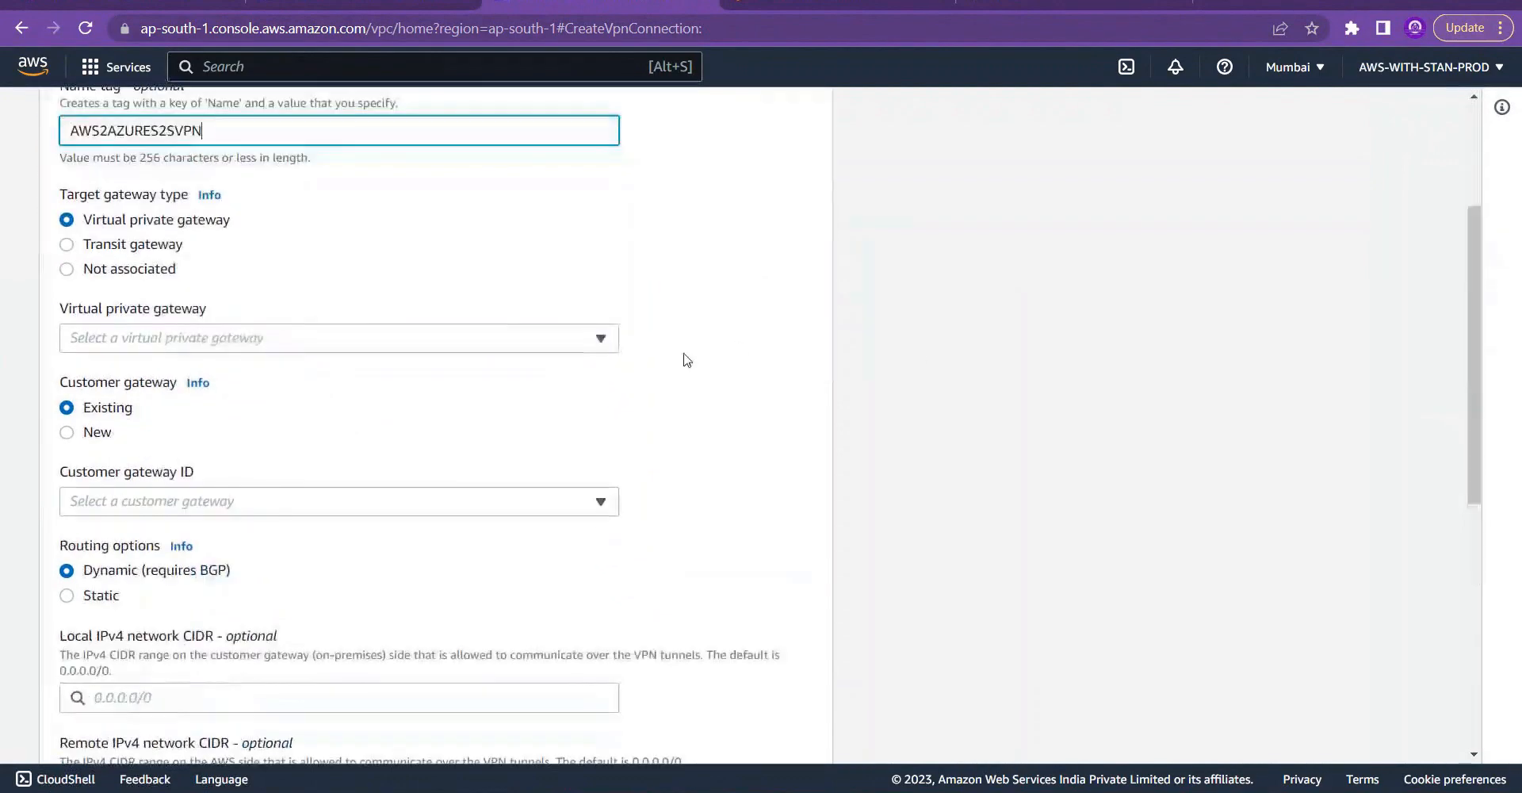
click(584, 342)
click(379, 417)
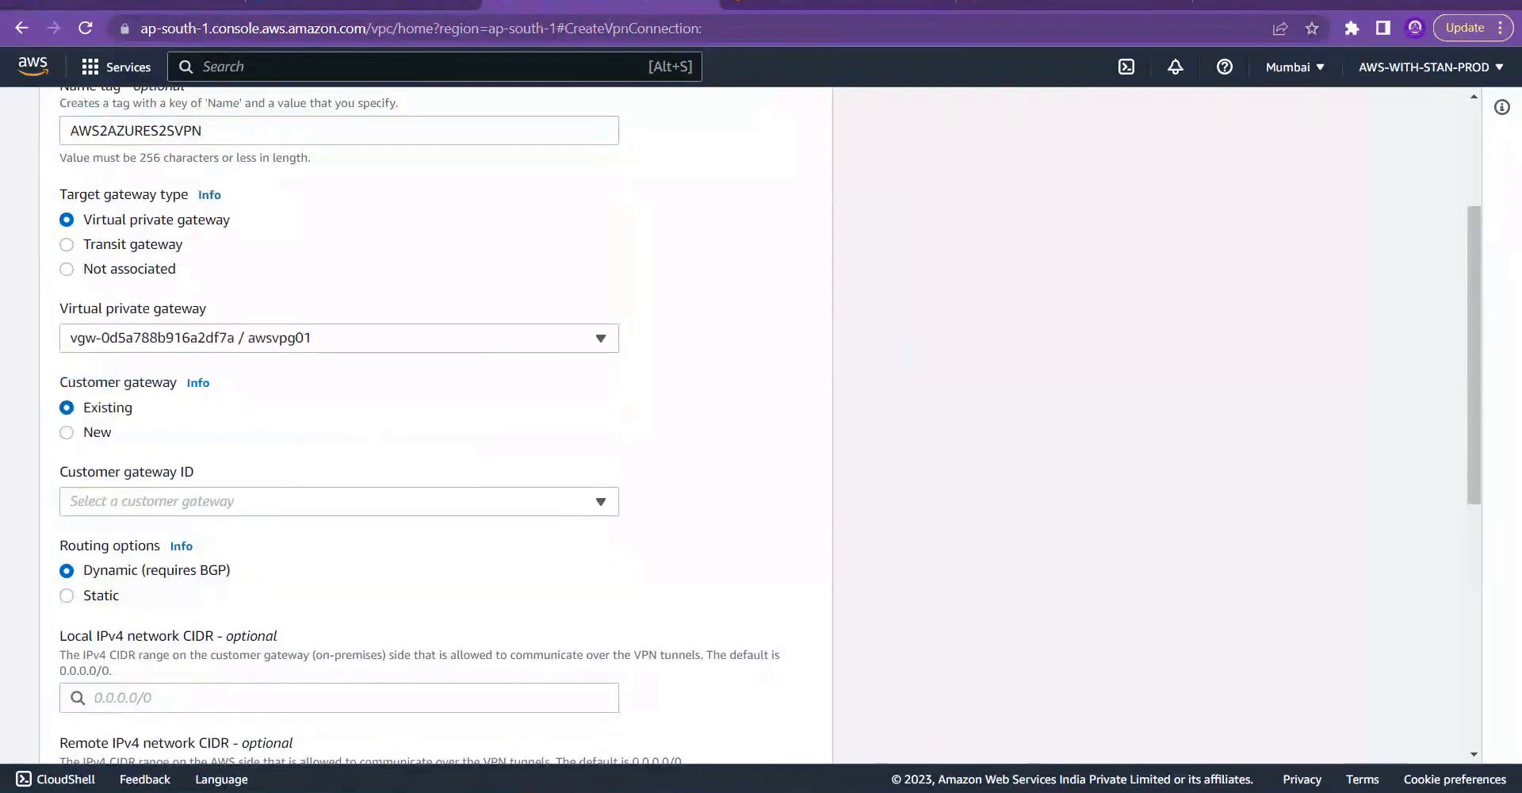
click(431, 505)
click(283, 567)
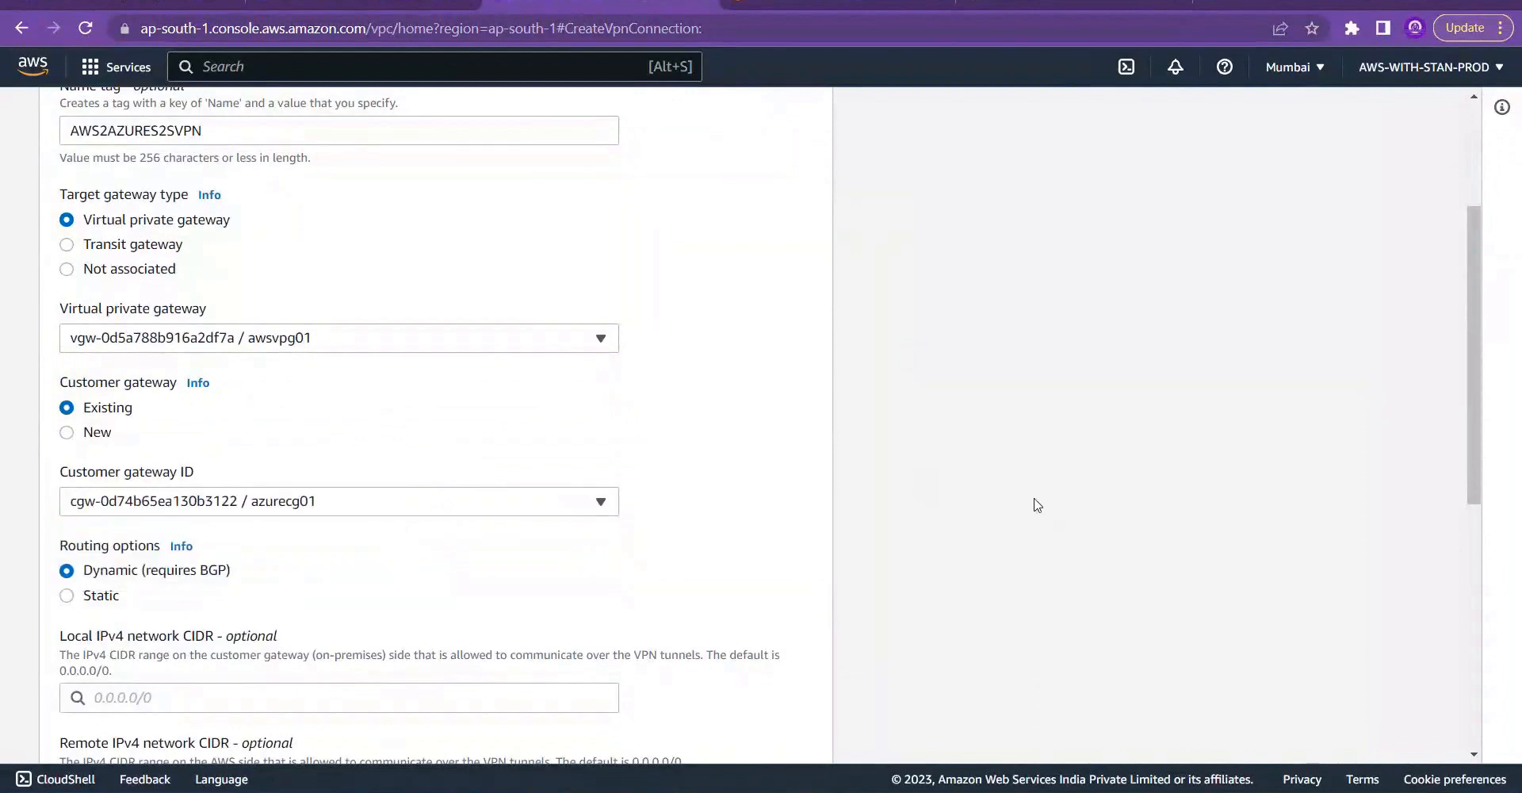
Step: Set the VPN connection's routing option to Static and check the suggested static IP prefixes
drag(1471, 425, 1508, 551)
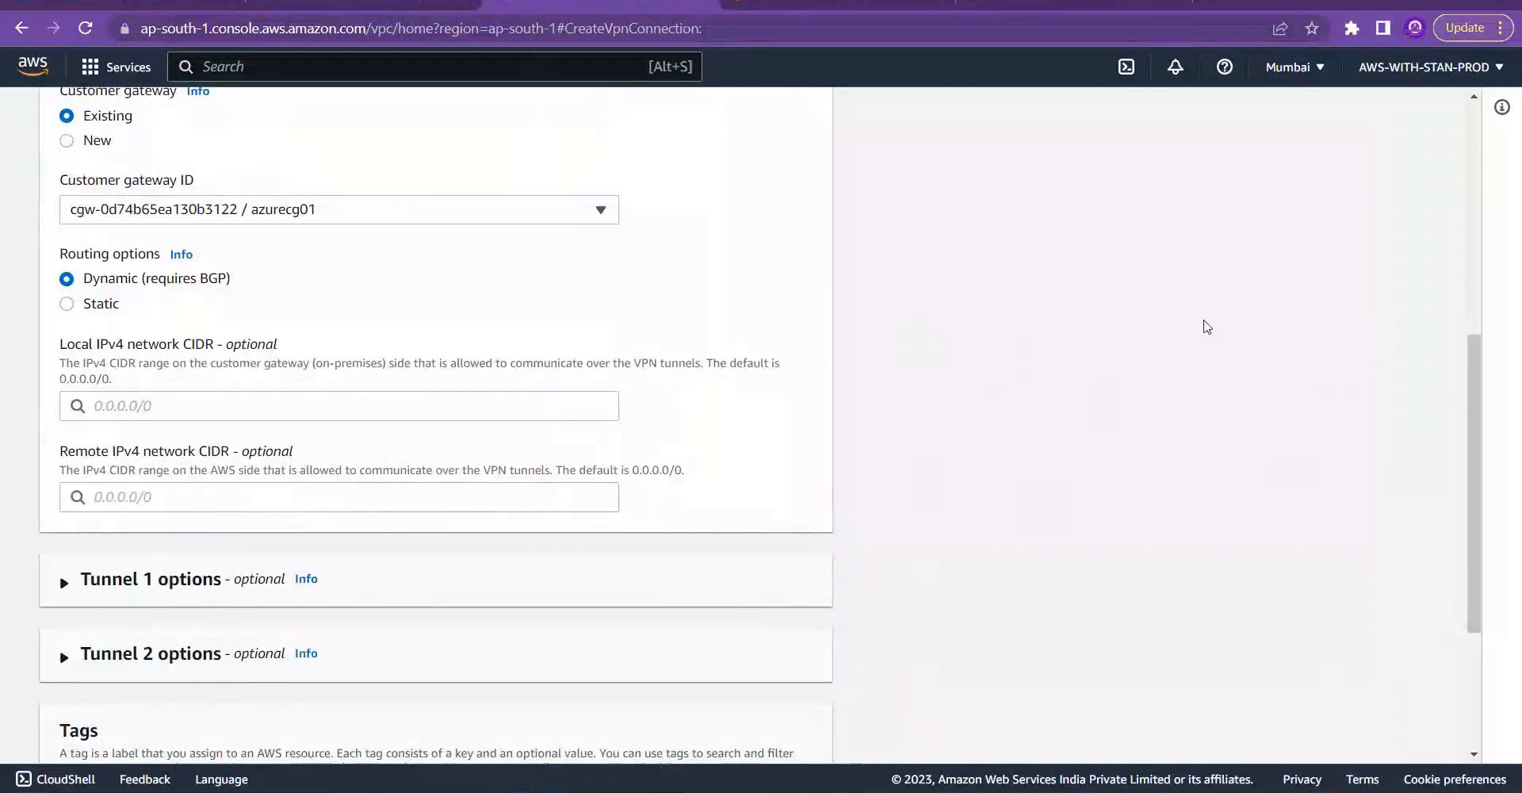
click(100, 302)
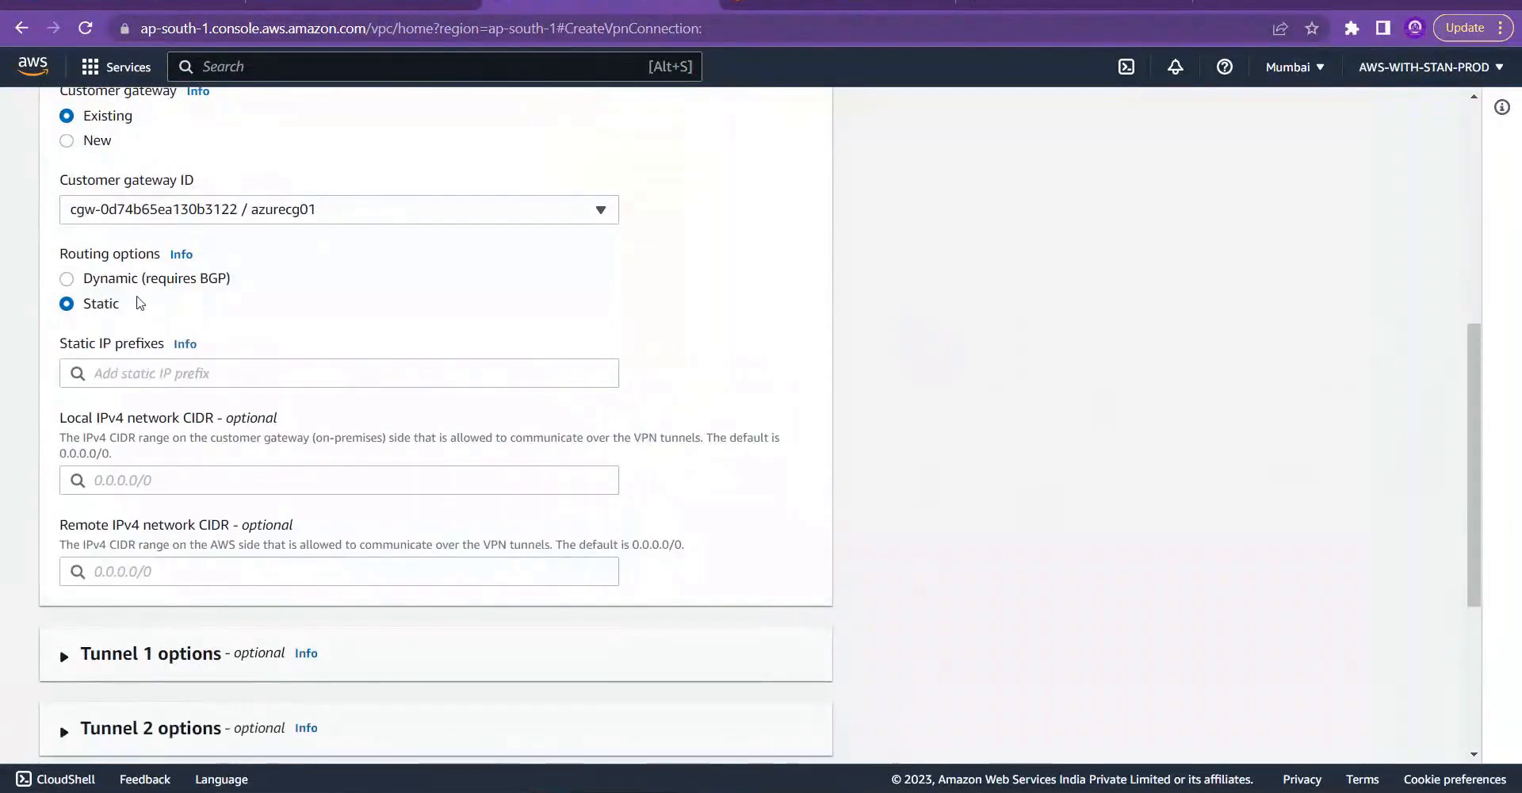
click(216, 378)
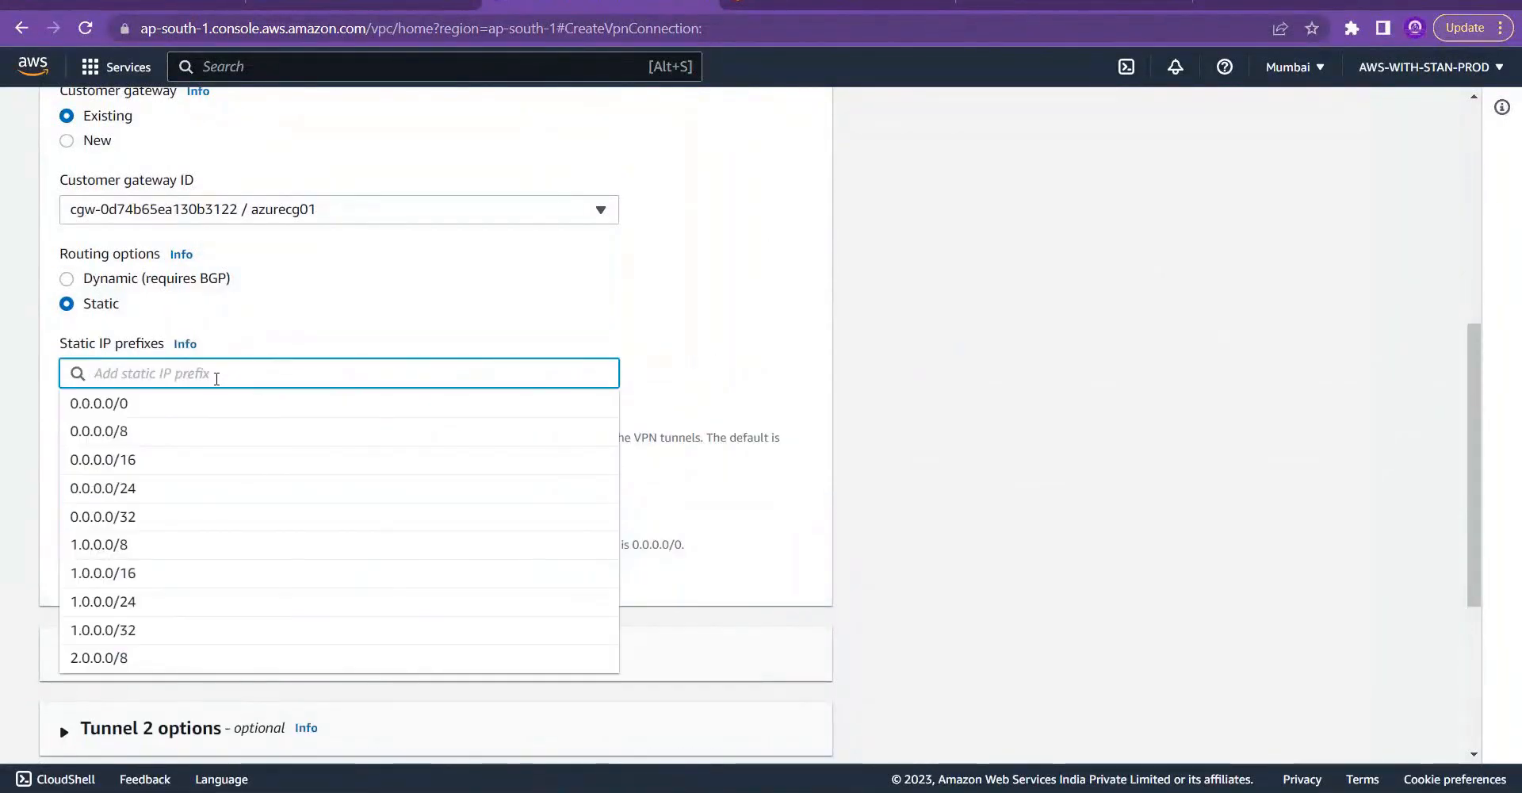
click(1043, 307)
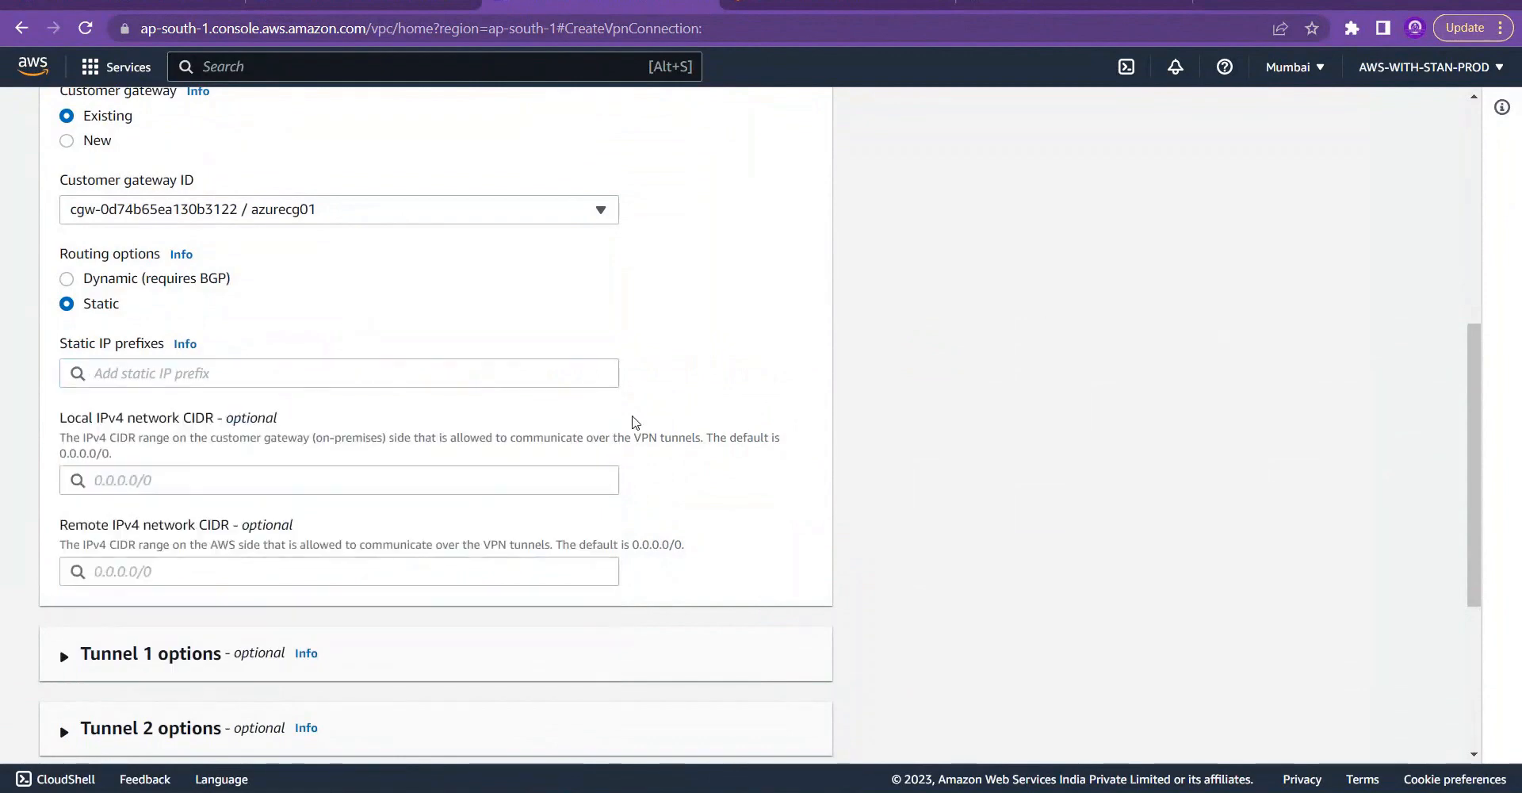
Step: Open the local IPv4 network CIDR suggestions, and duplicate the browser tab holding the VPN connection form
click(221, 479)
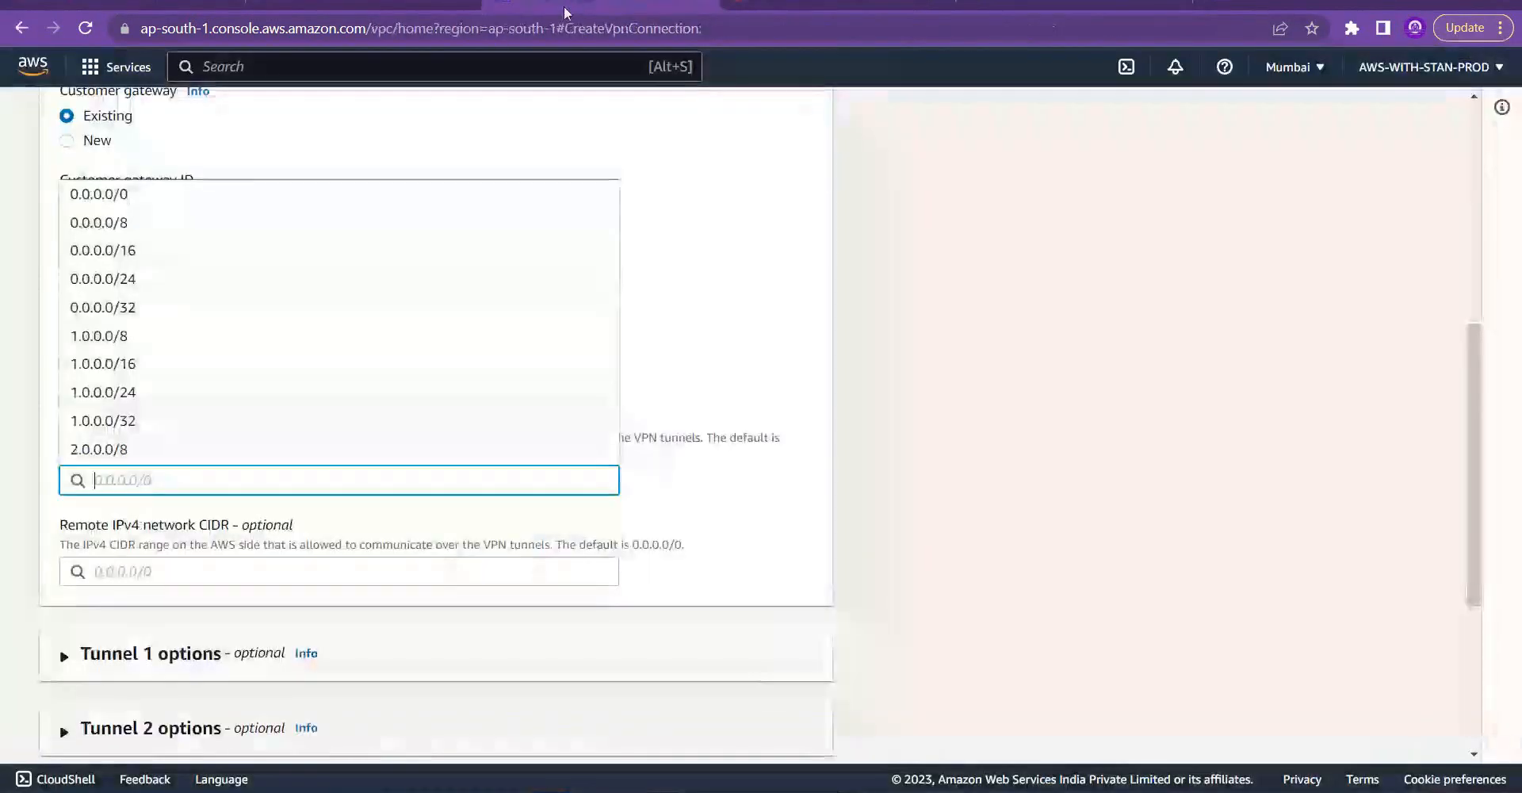
right_click(558, 6)
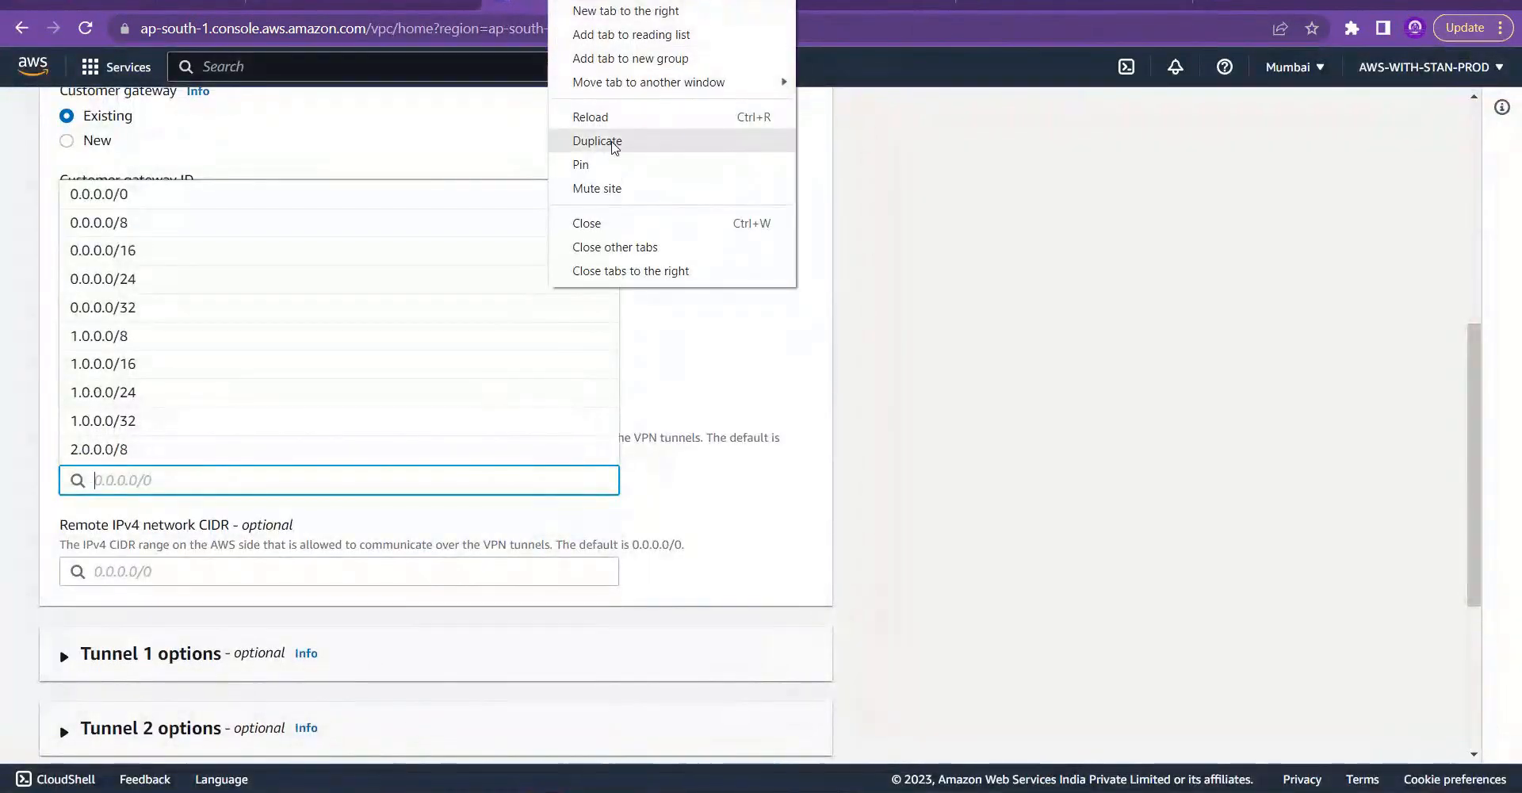
click(694, 135)
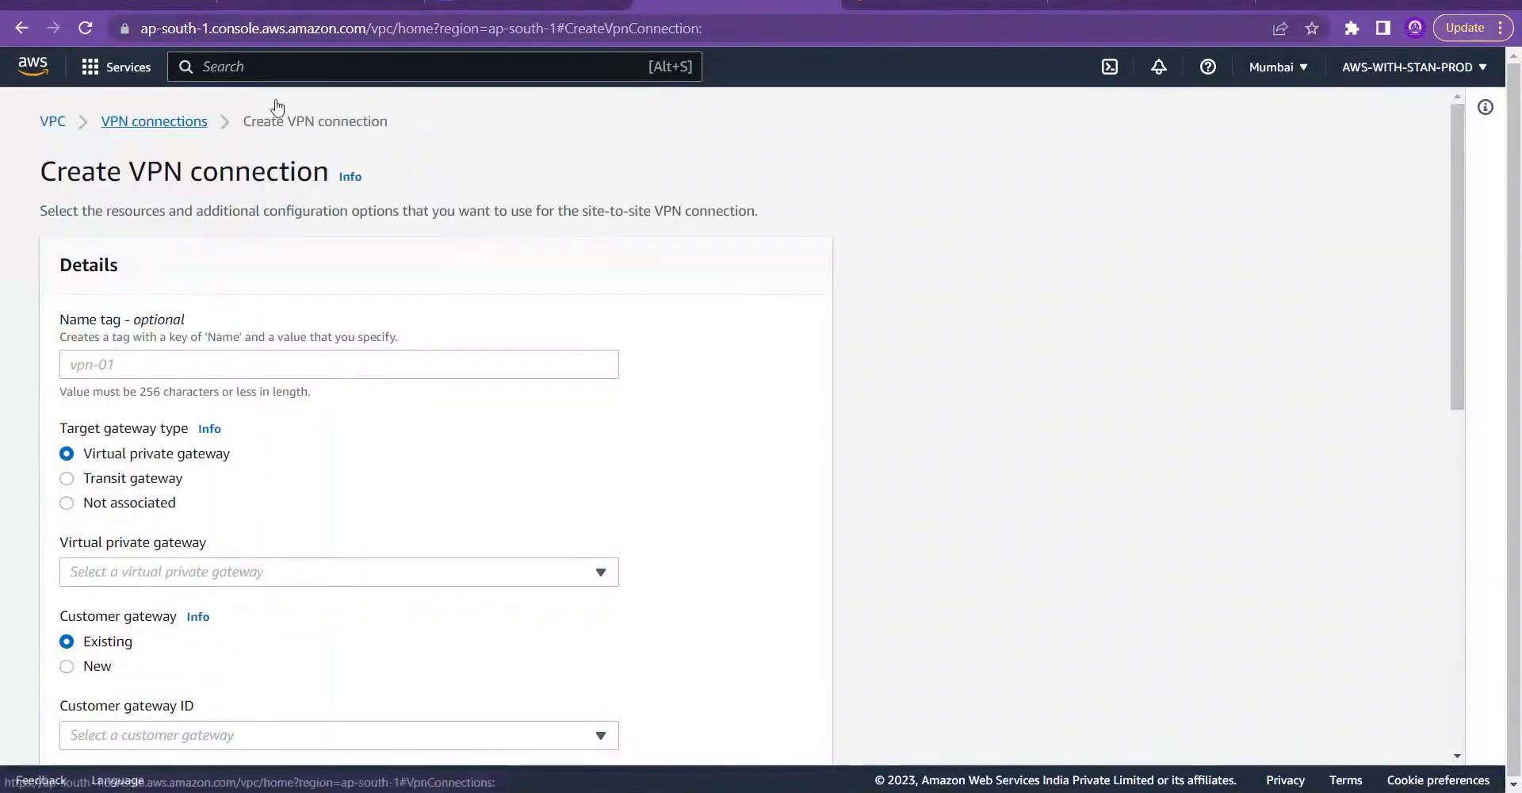
Step: Look up DefaultVPC's IPv4 CIDR in the duplicated tab and enter 172.31.0.0/16 as the VPN connection's local IPv4 network CIDR
click(52, 121)
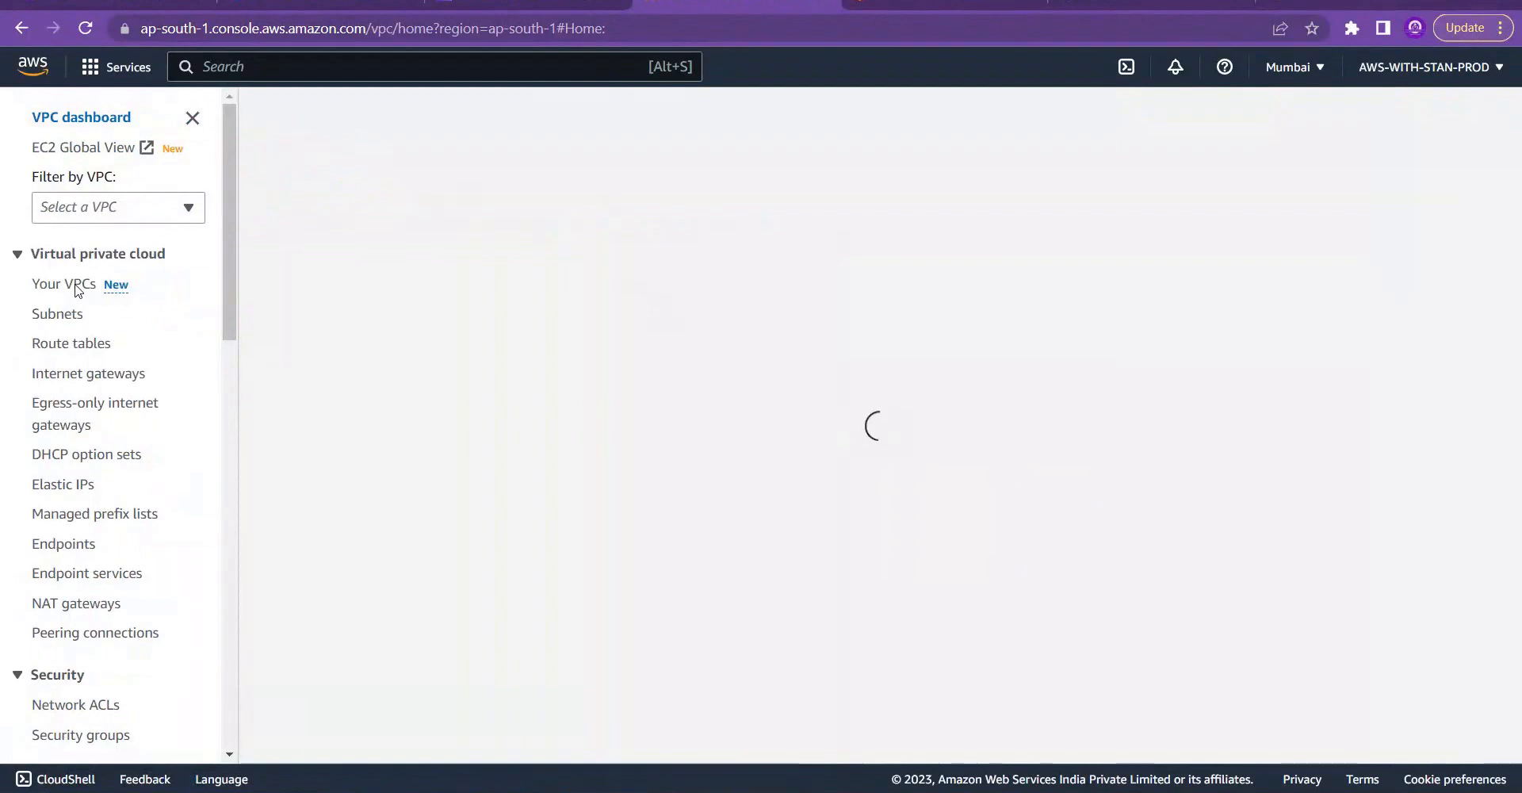
click(76, 289)
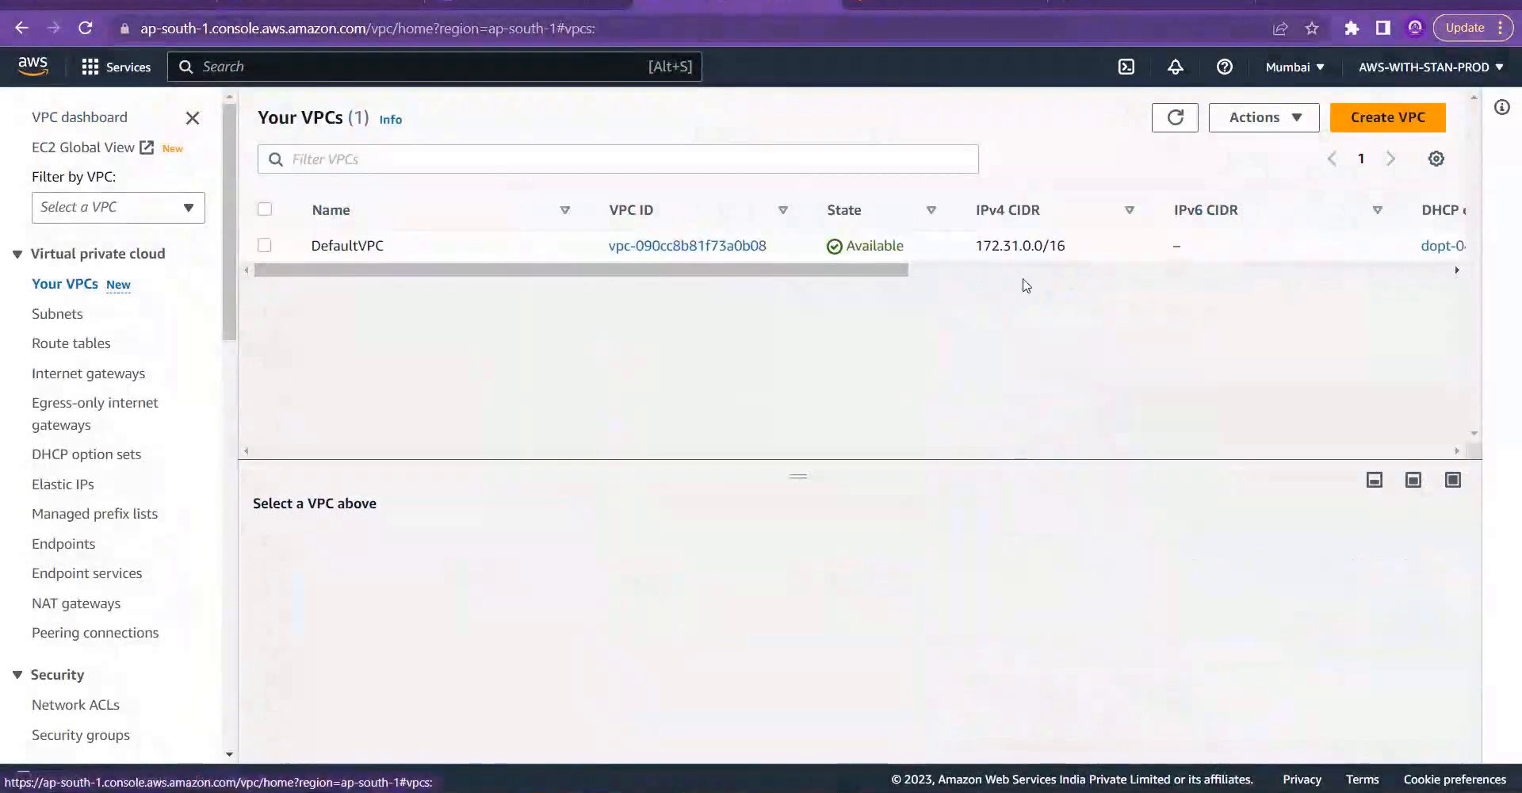
drag(1078, 258, 982, 247)
click(265, 246)
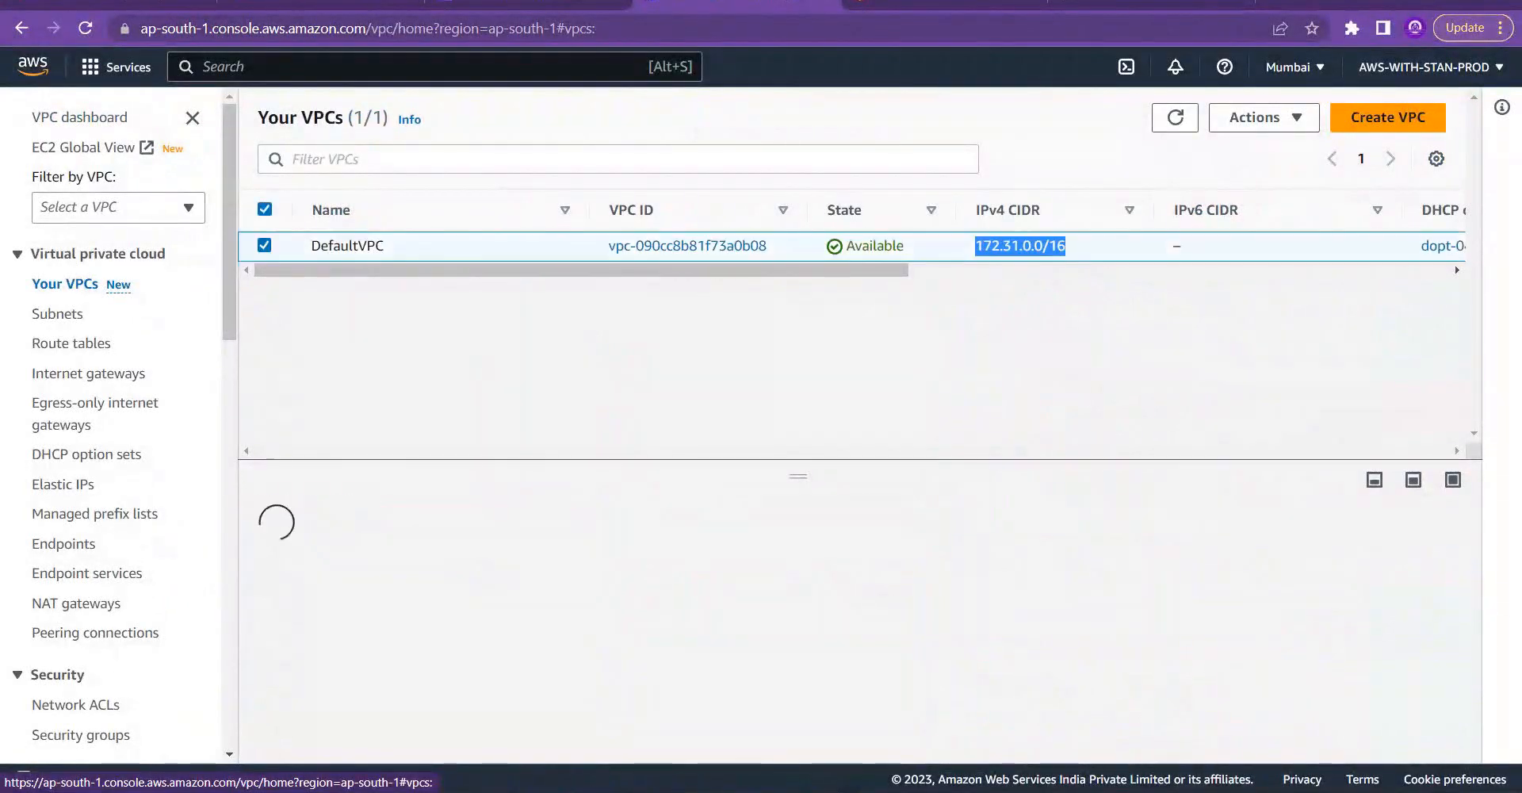
key(ctrl+shift+Tab)
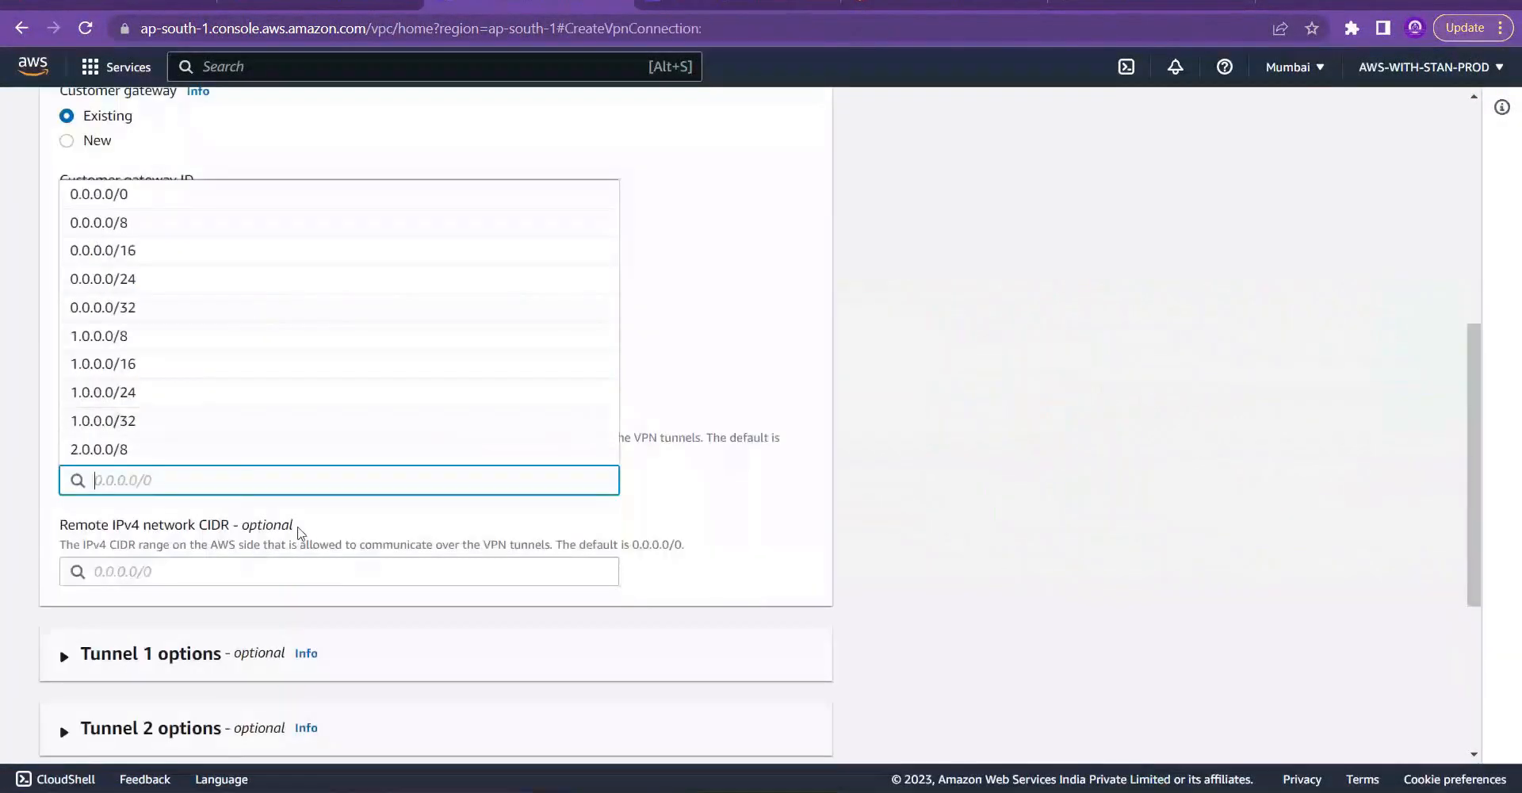
text(172.31.0.0/16)
click(990, 497)
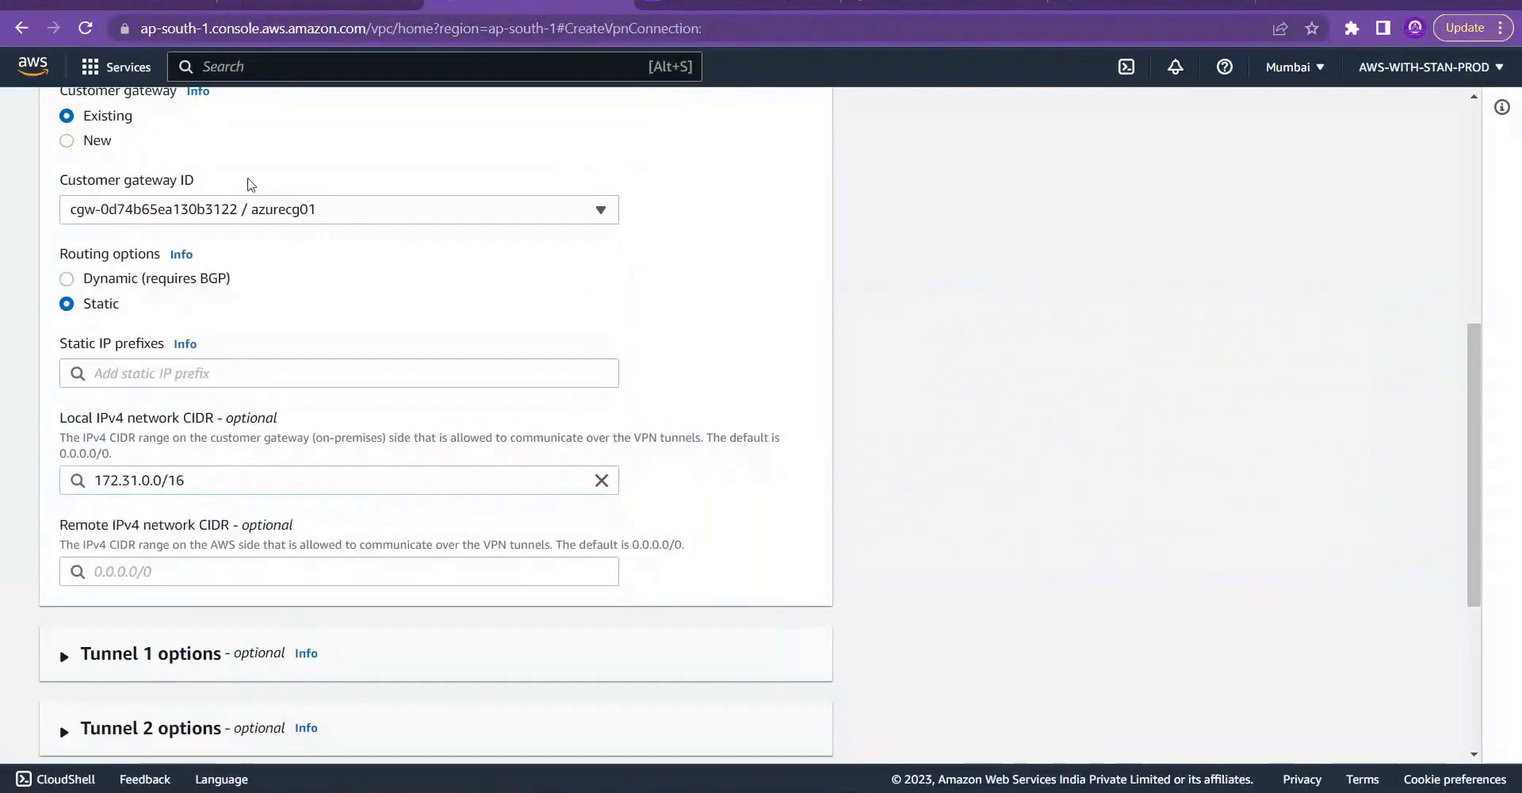
Step: Switch to the Azure portal and copy the address space of the virtual network STAN-EUS-VNET-01
click(269, 3)
click(49, 110)
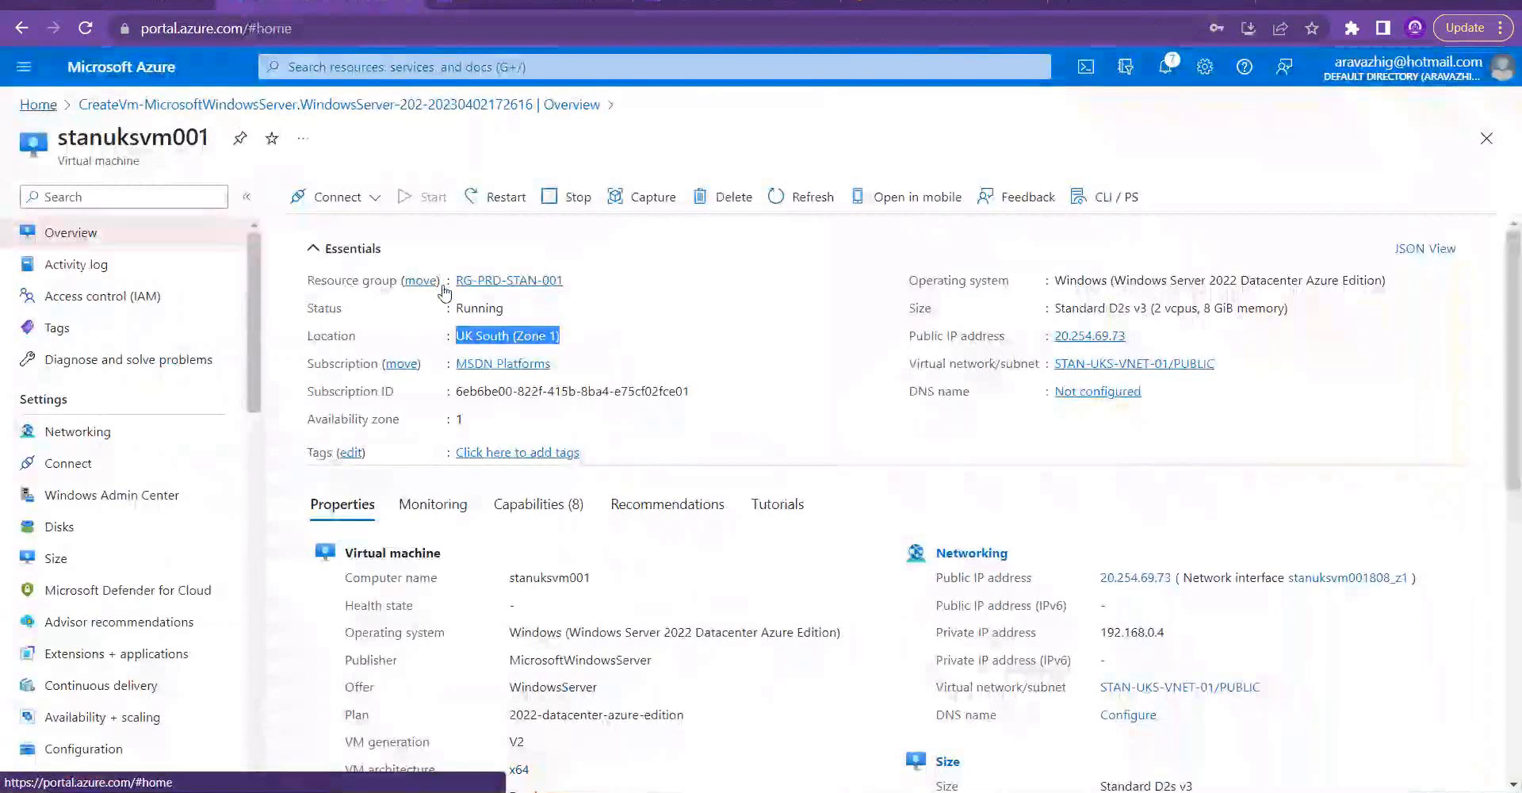
click(611, 210)
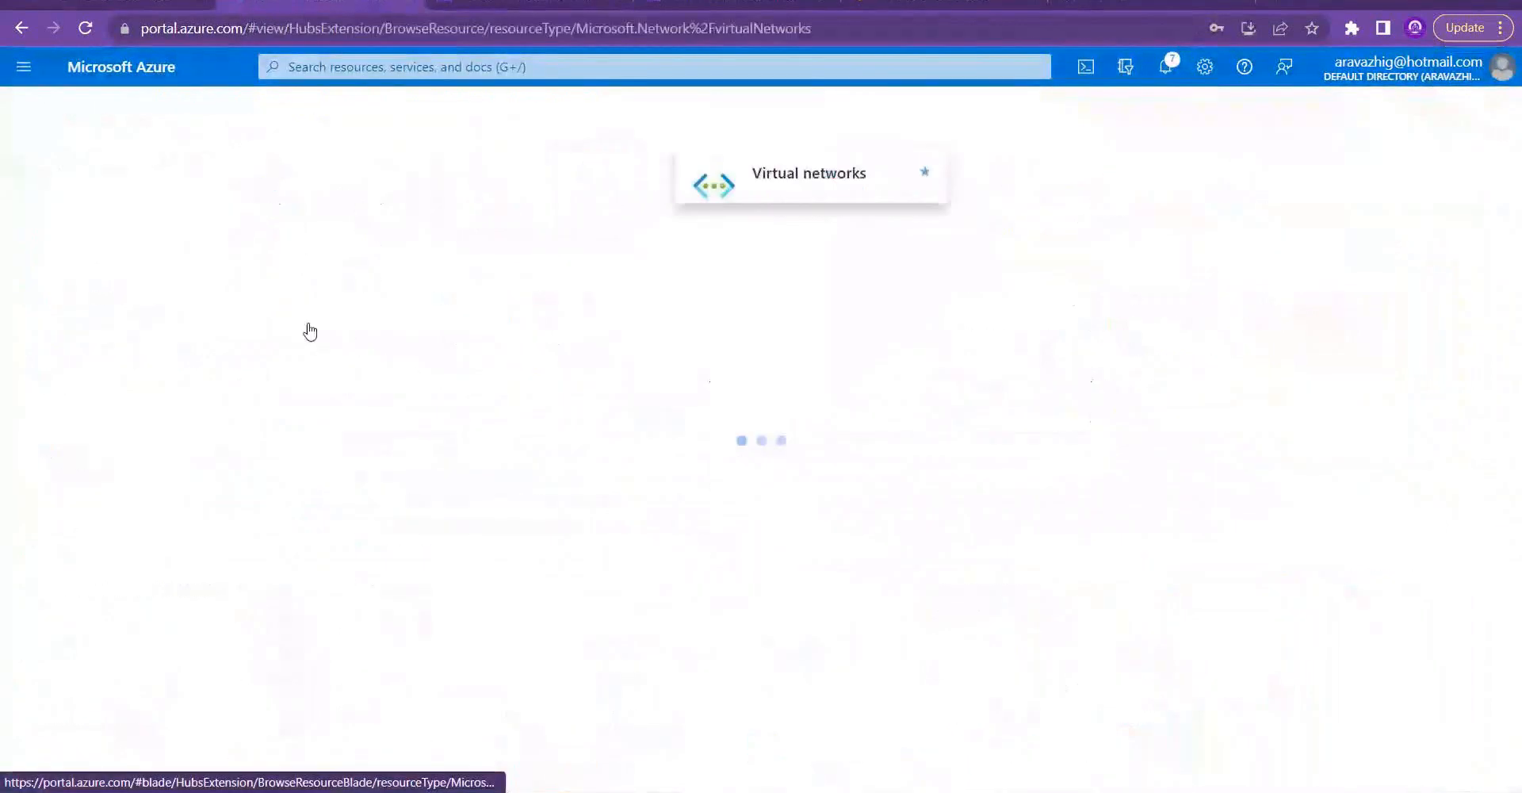
click(125, 354)
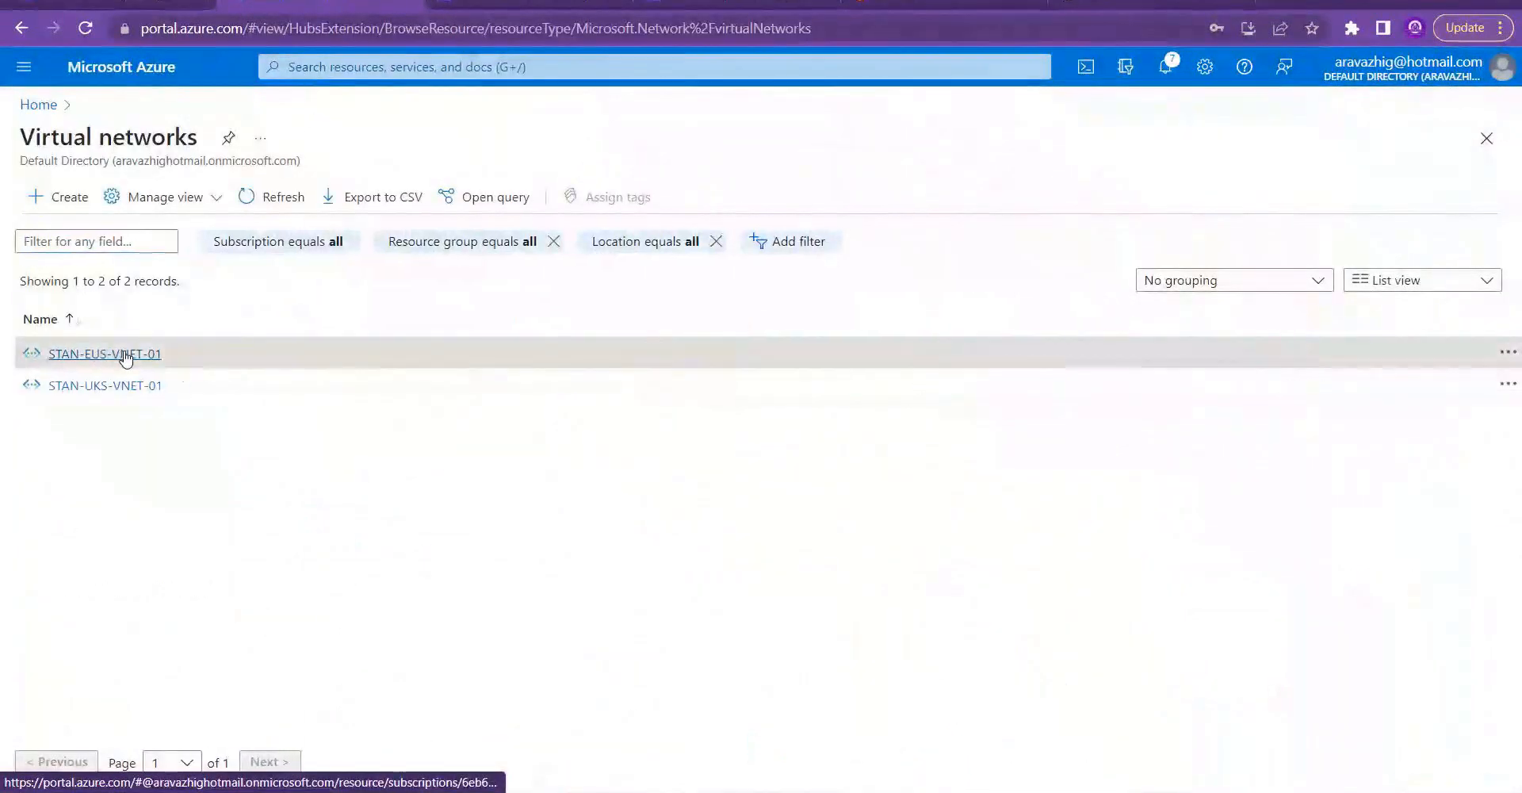
click(446, 436)
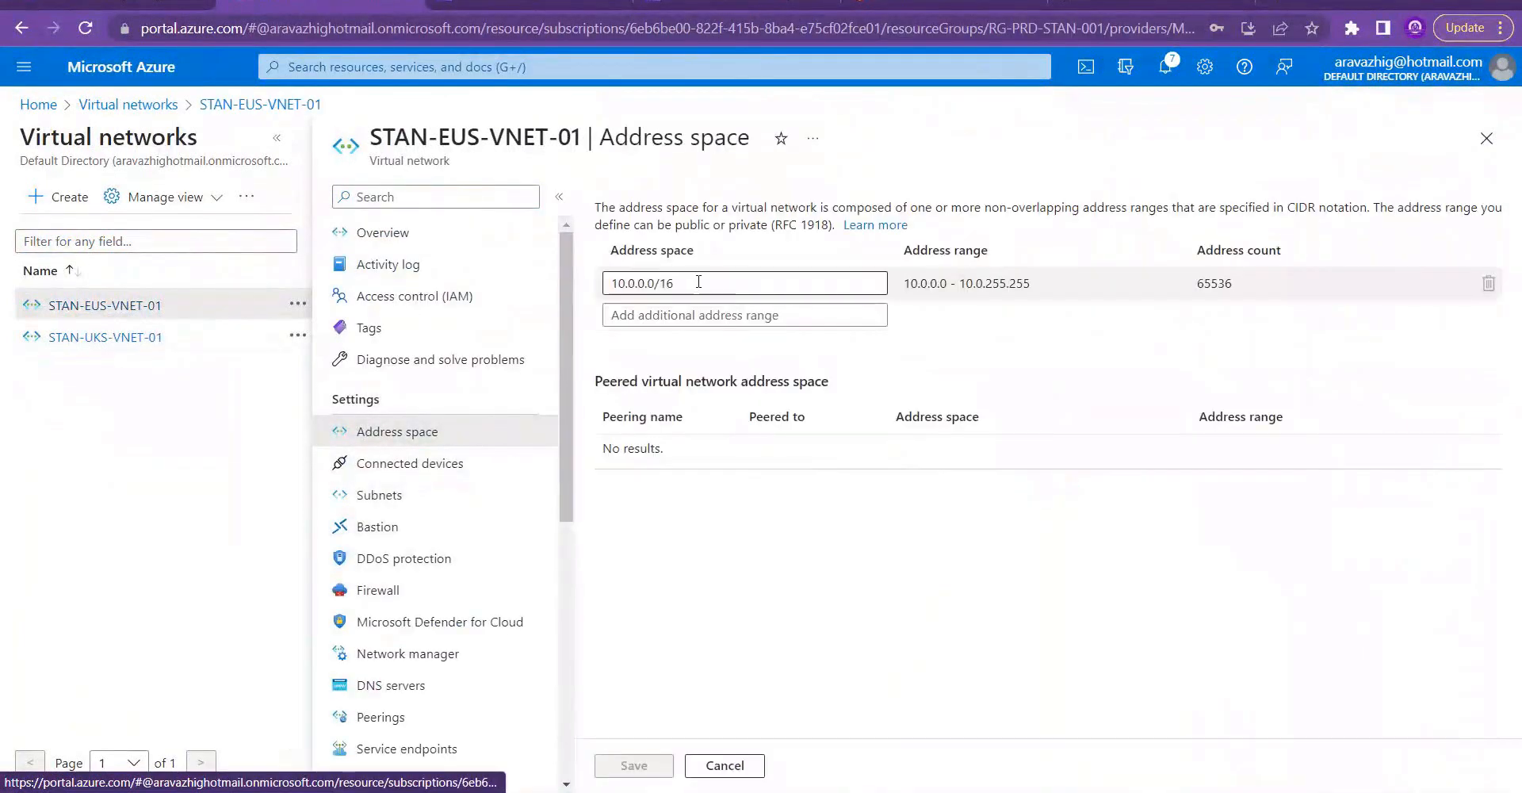
drag(695, 283, 604, 285)
key(ctrl+c)
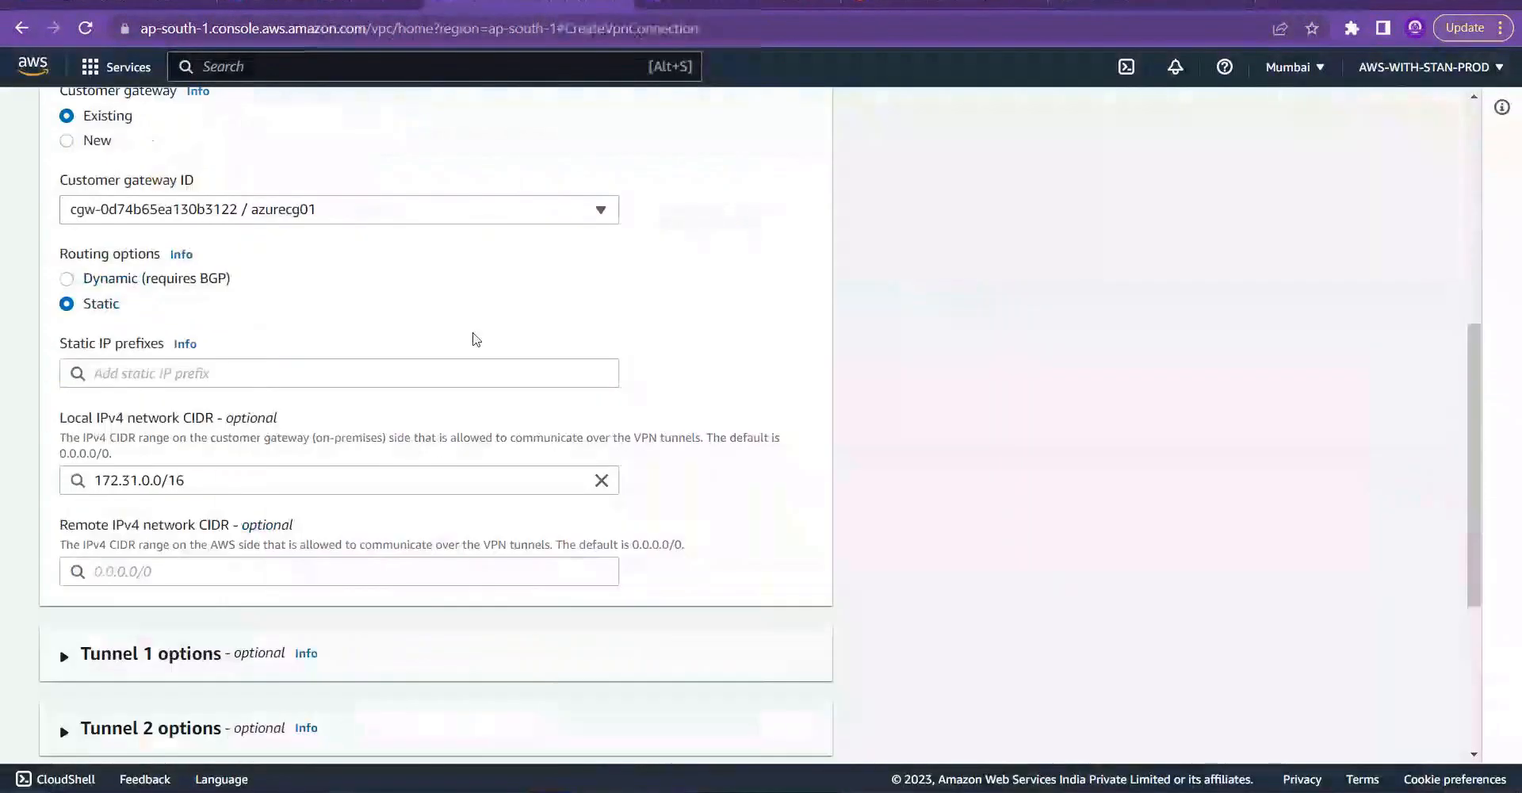
Step: Enter 10.0.0.0/16 as the remote IPv4 network CIDR in the AWS VPN connection form
click(298, 568)
key(ctrl+v)
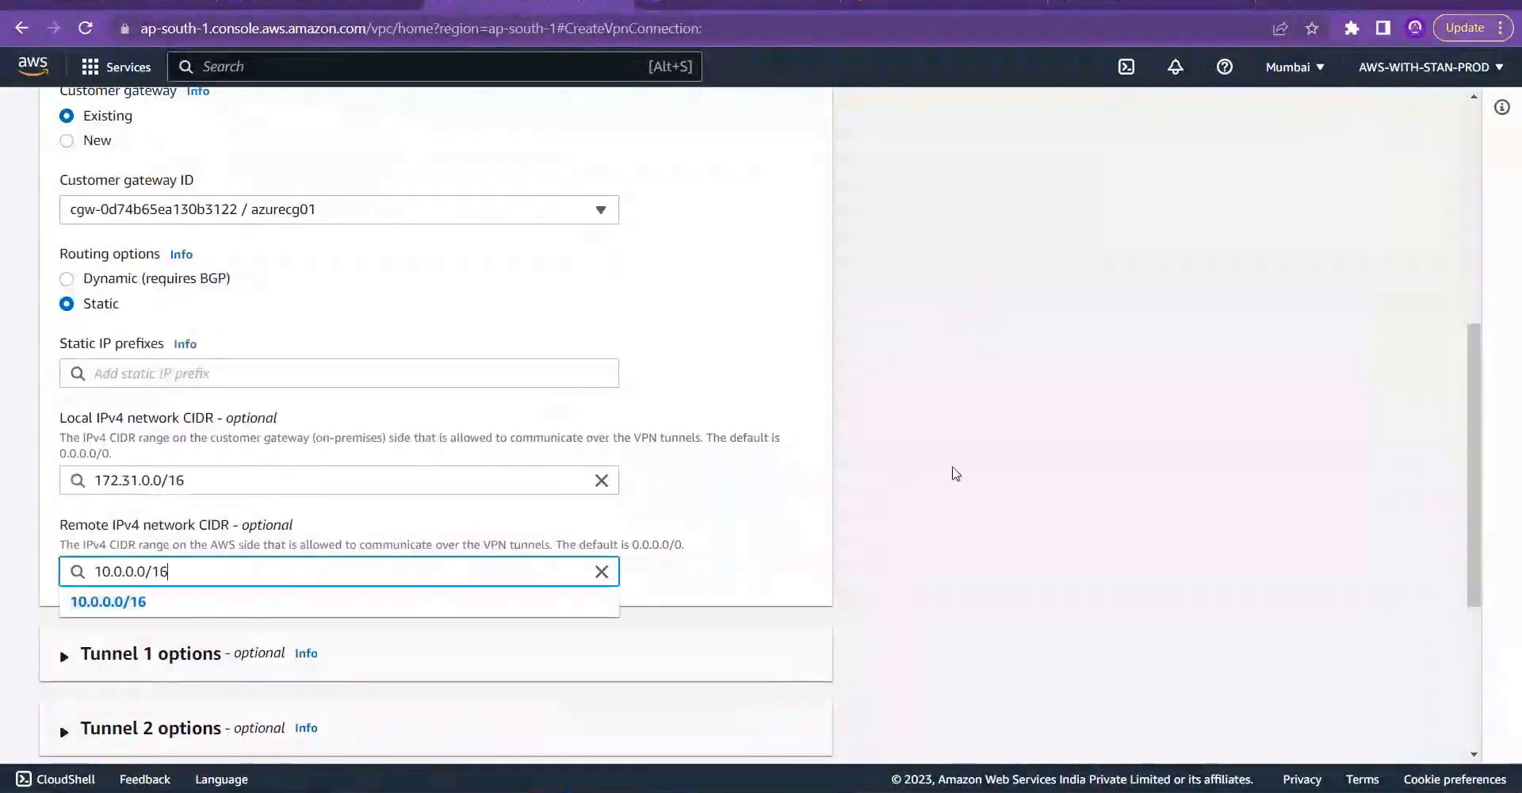
click(317, 591)
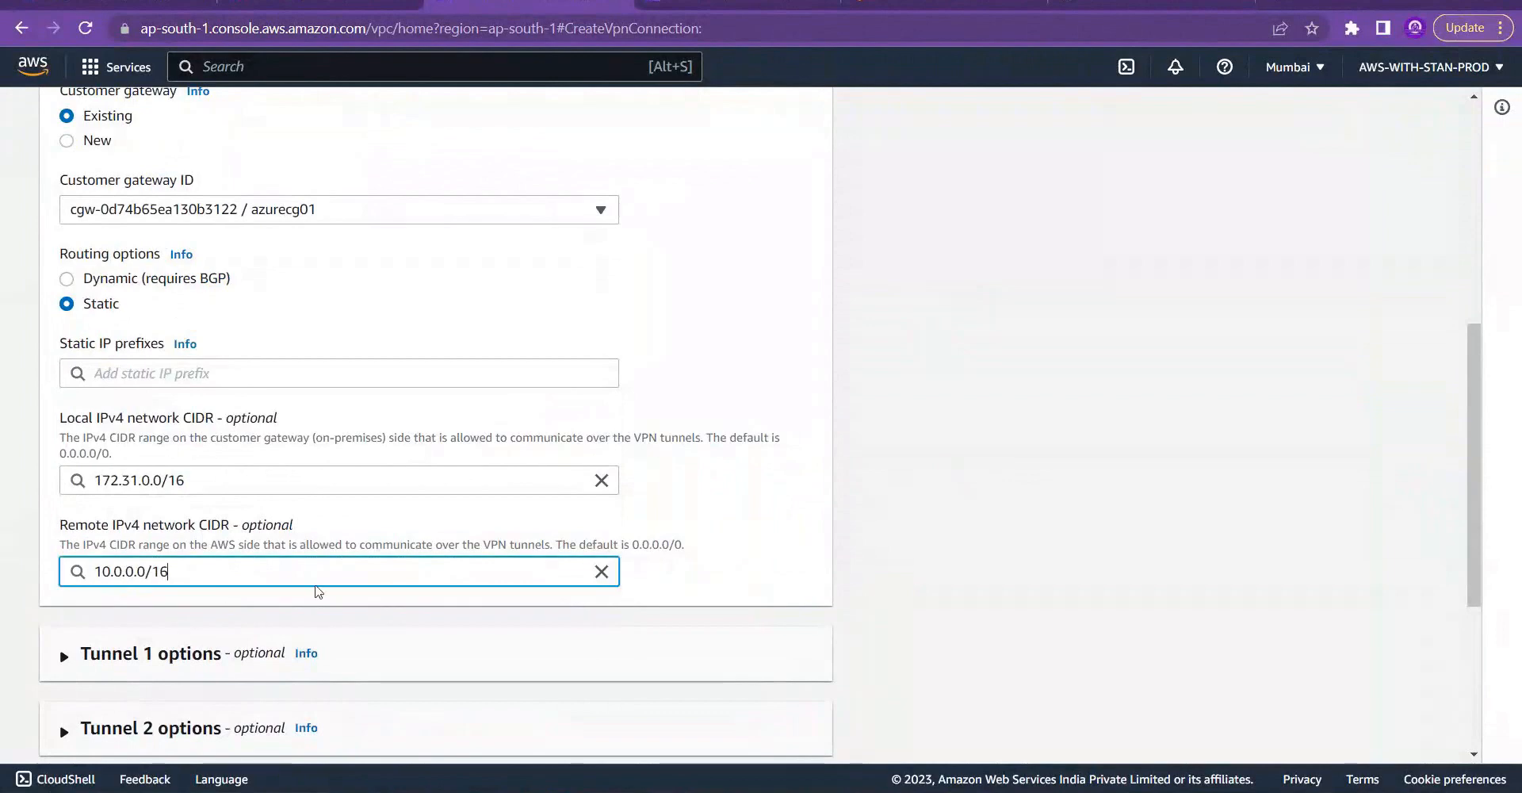
click(1079, 164)
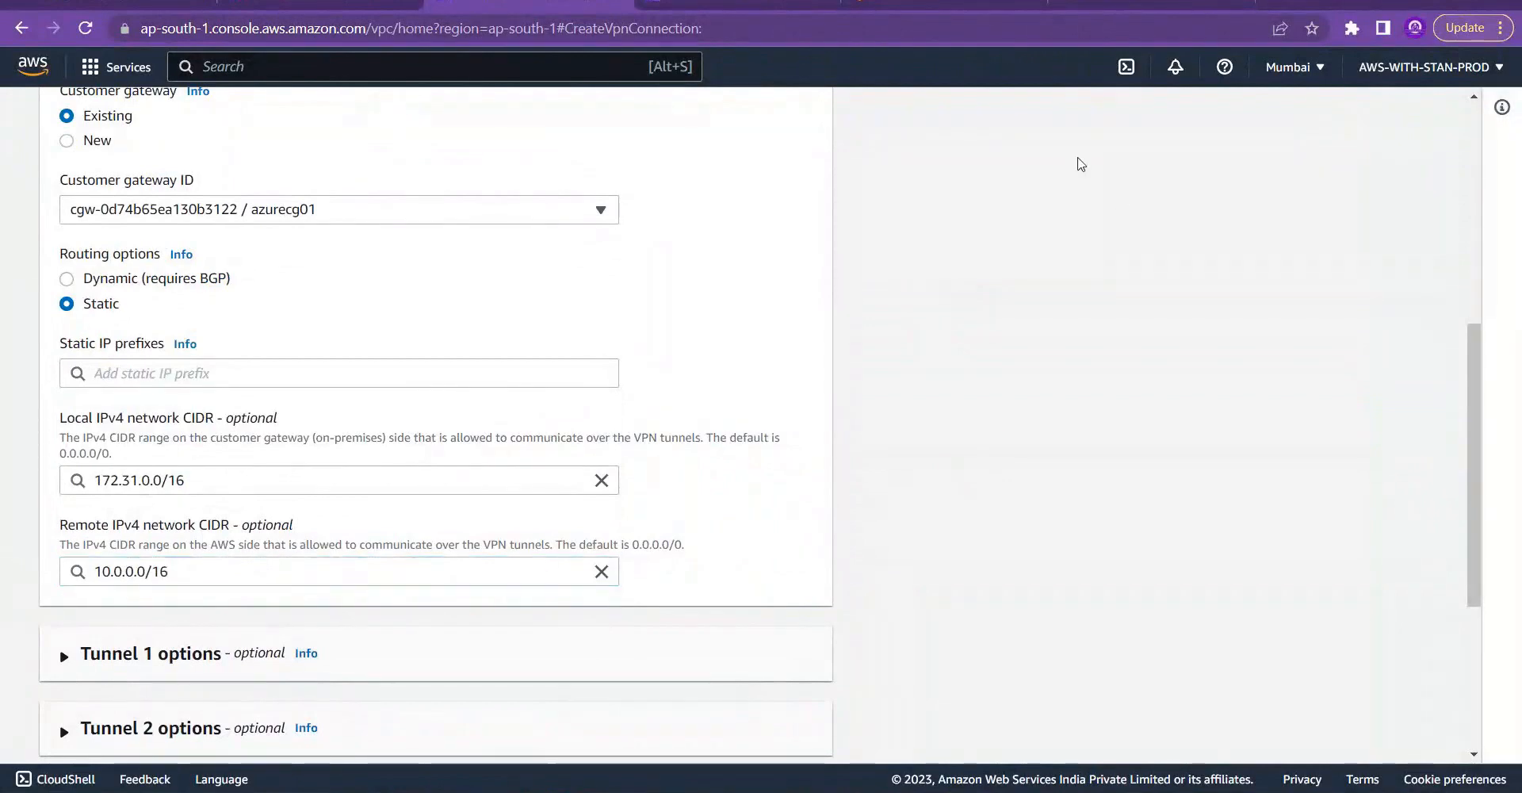
Step: Check the Tunnel 1 and Tunnel 2 options, leave them at their defaults, and create the VPN connection
scroll(1484, 507, down, 4)
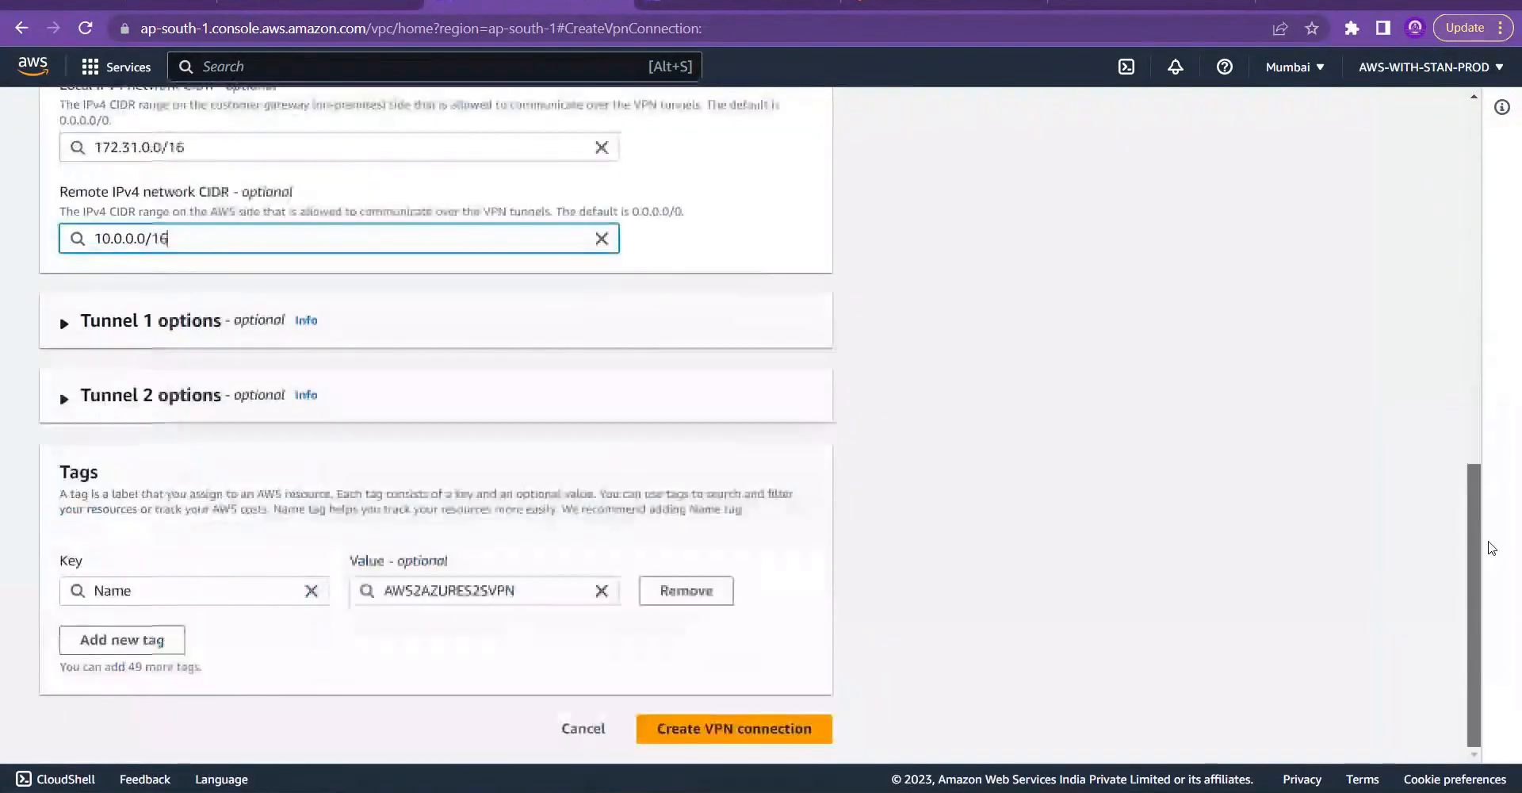
click(145, 334)
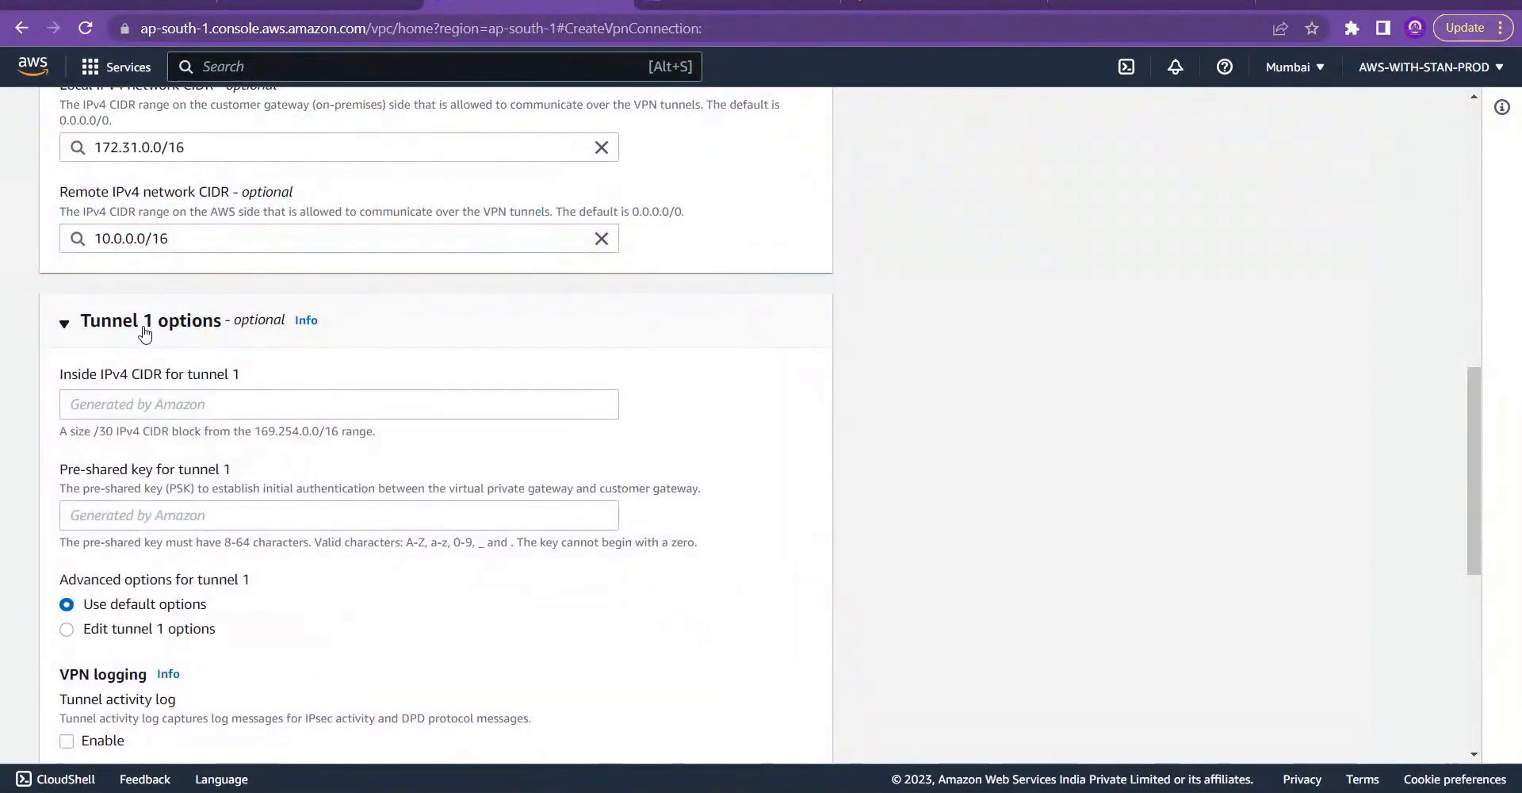
click(145, 334)
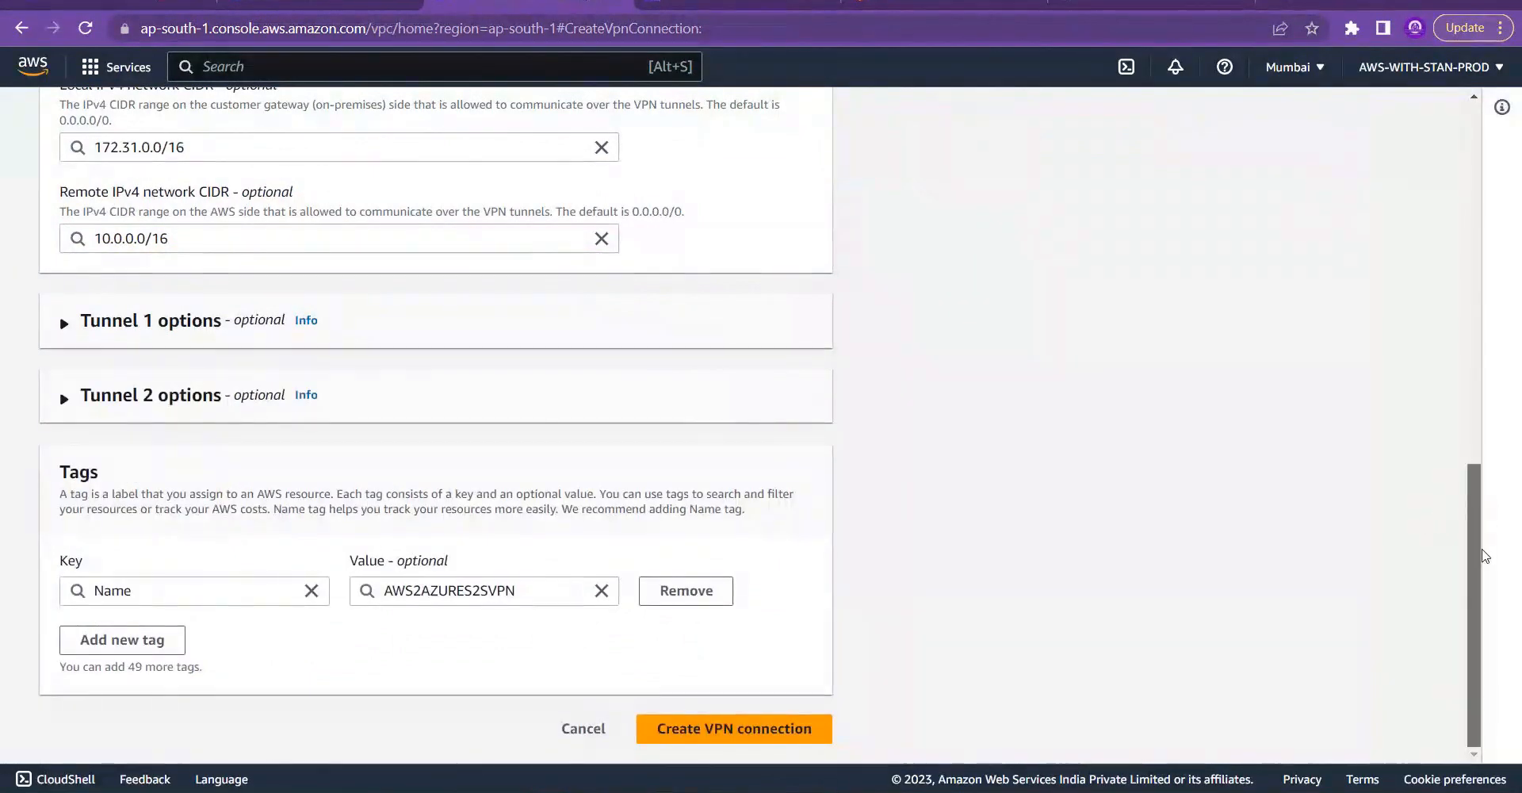
mouse_move(1484, 508)
mouse_down()
mouse_move(1480, 260)
mouse_move(1478, 513)
mouse_up()
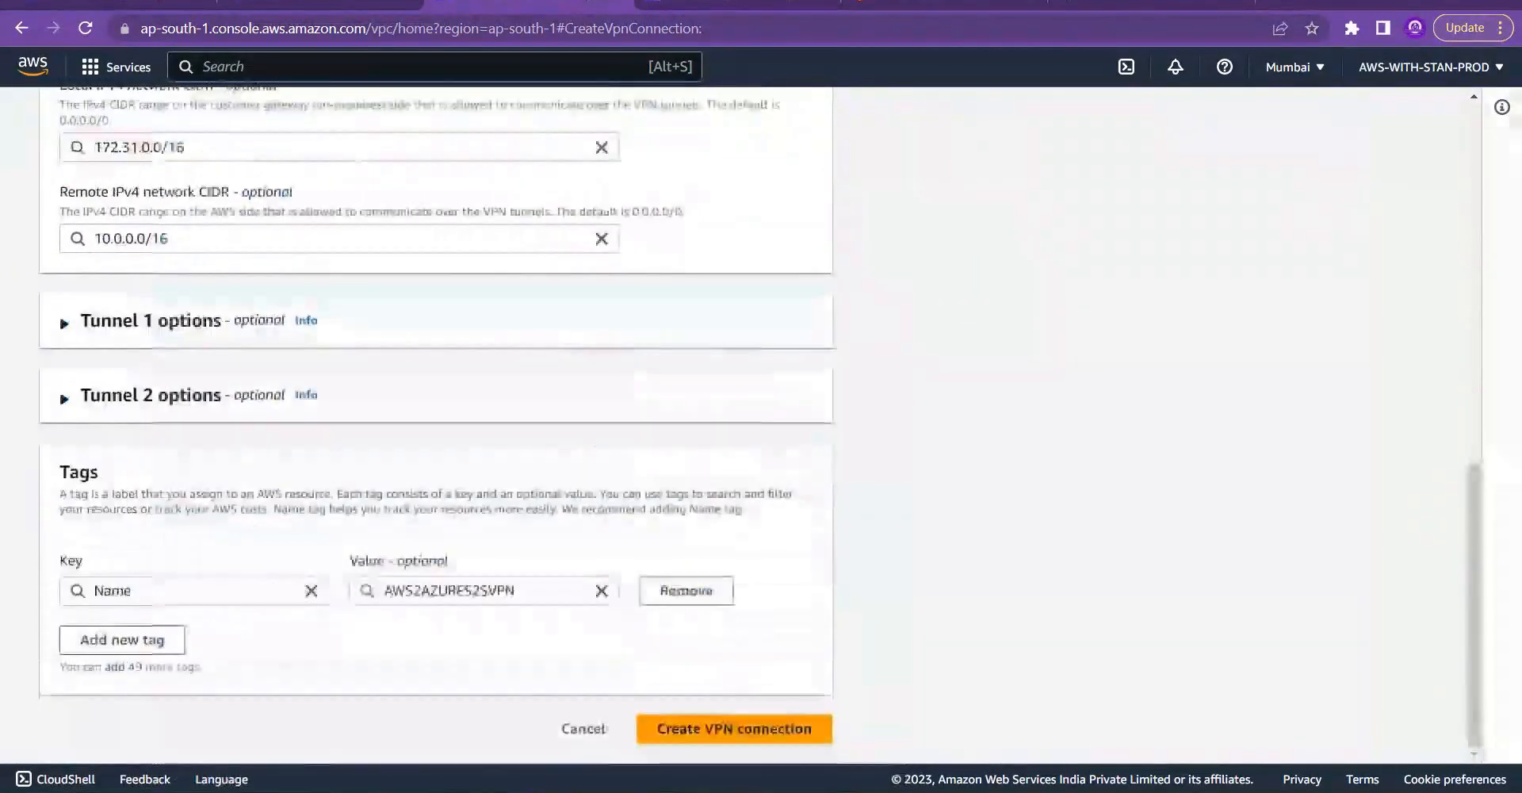
click(98, 394)
click(98, 394)
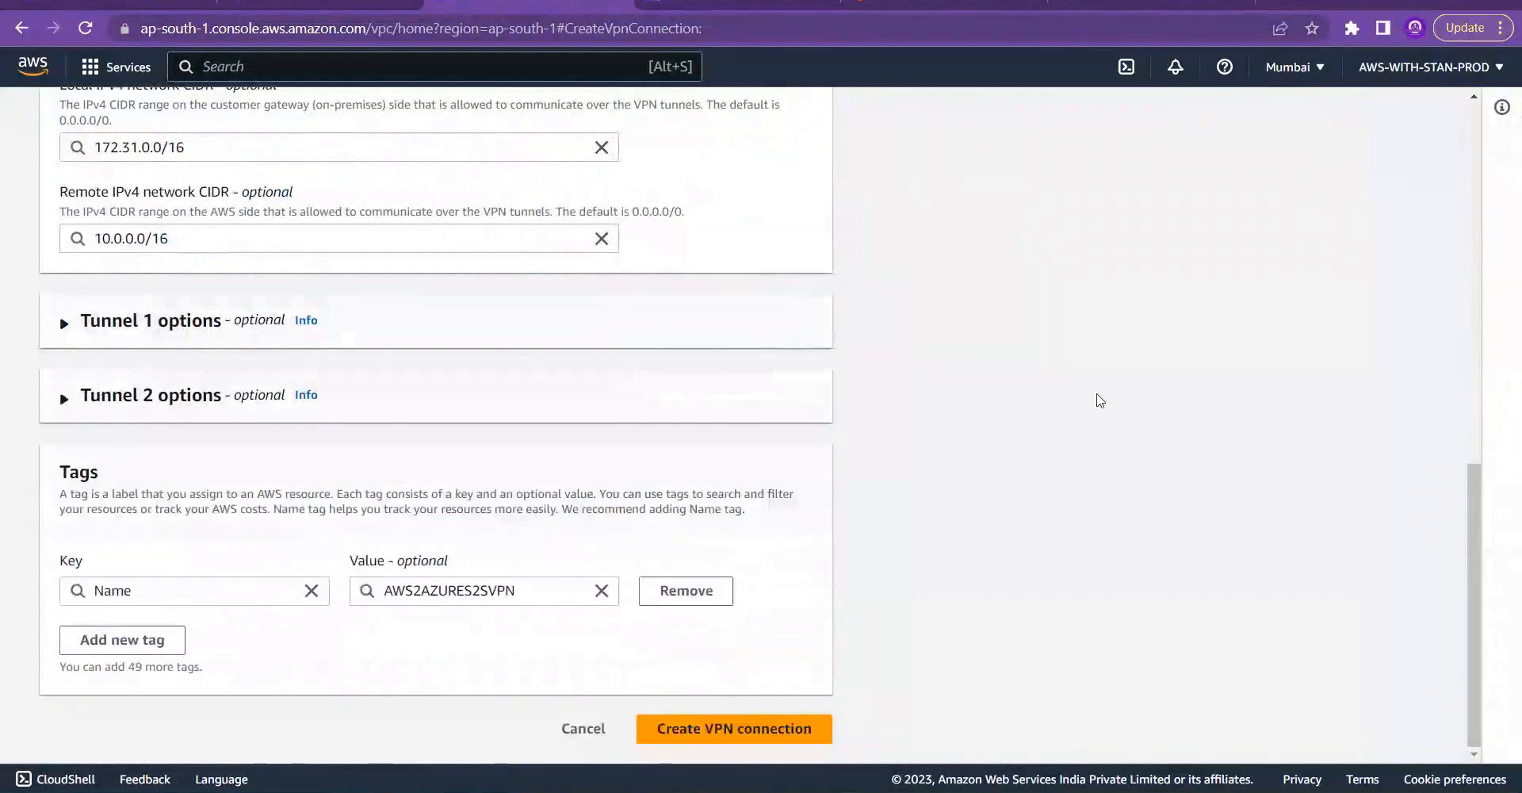
drag(1472, 490, 1507, 551)
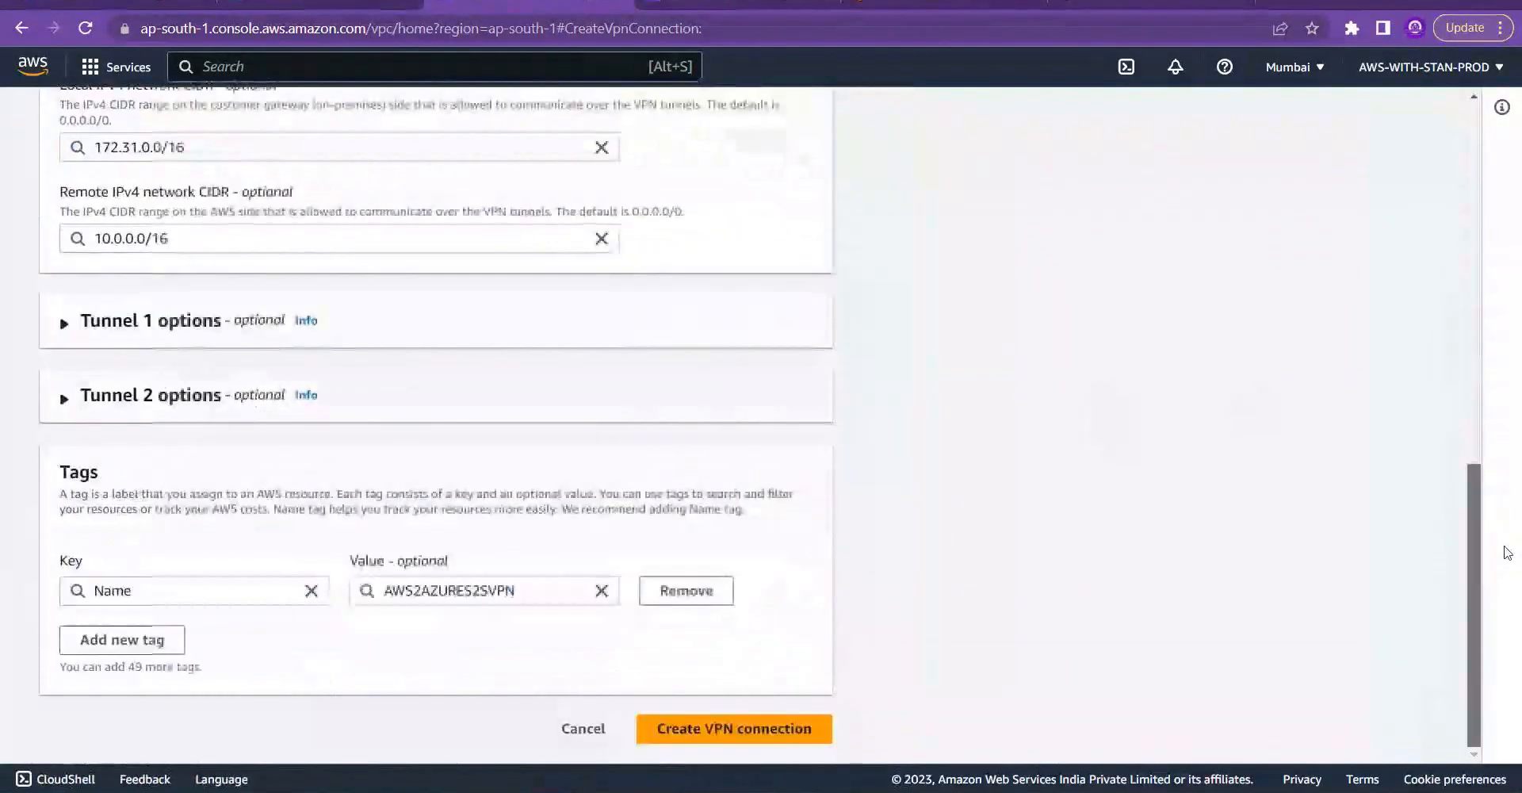
click(761, 727)
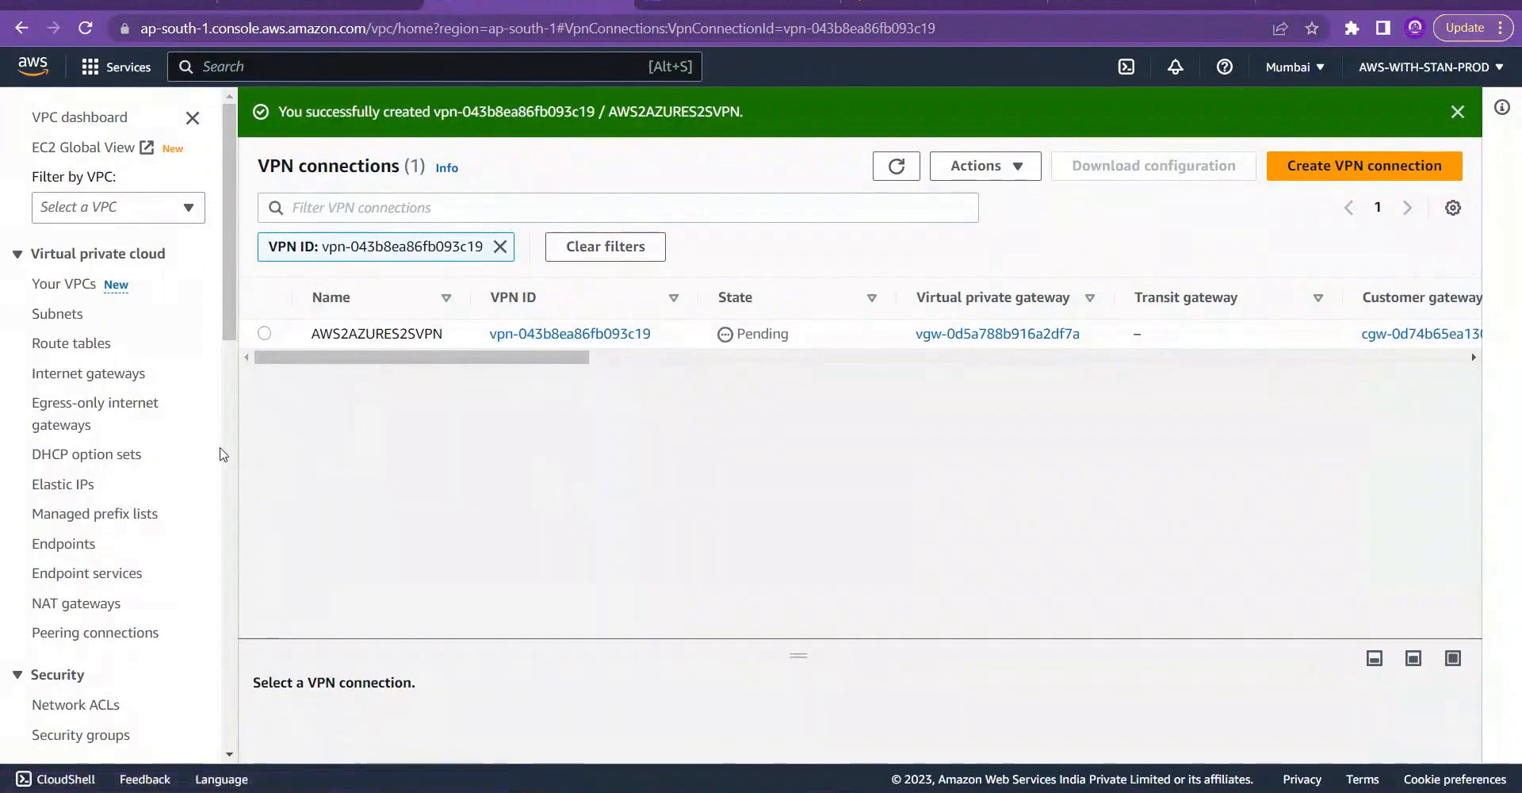
Step: Examine the details and available actions of the virtual private gateway awsvpg01
click(82, 487)
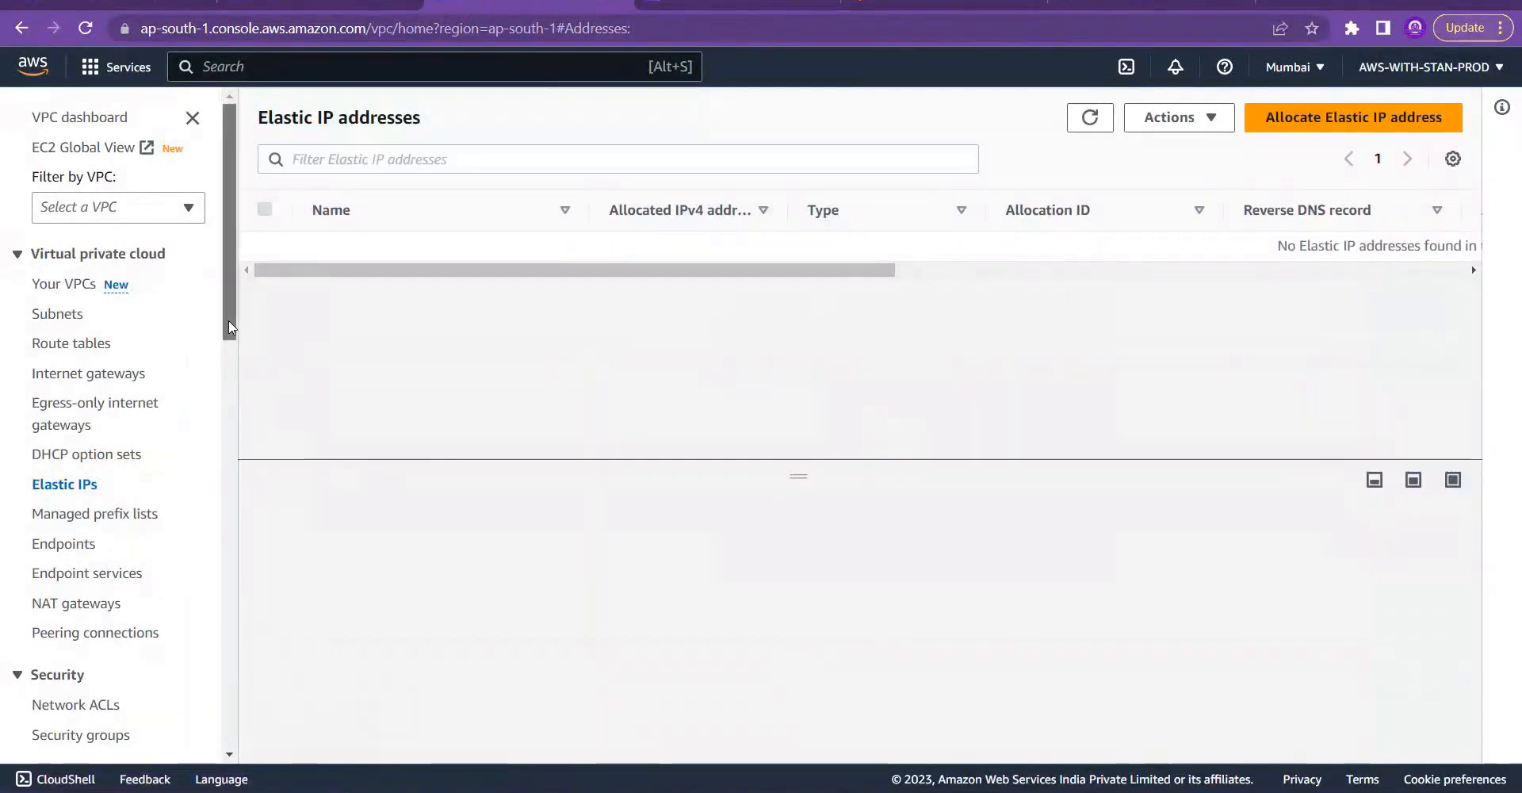
scroll(236, 349, down, 1)
drag(236, 349, 238, 564)
click(108, 500)
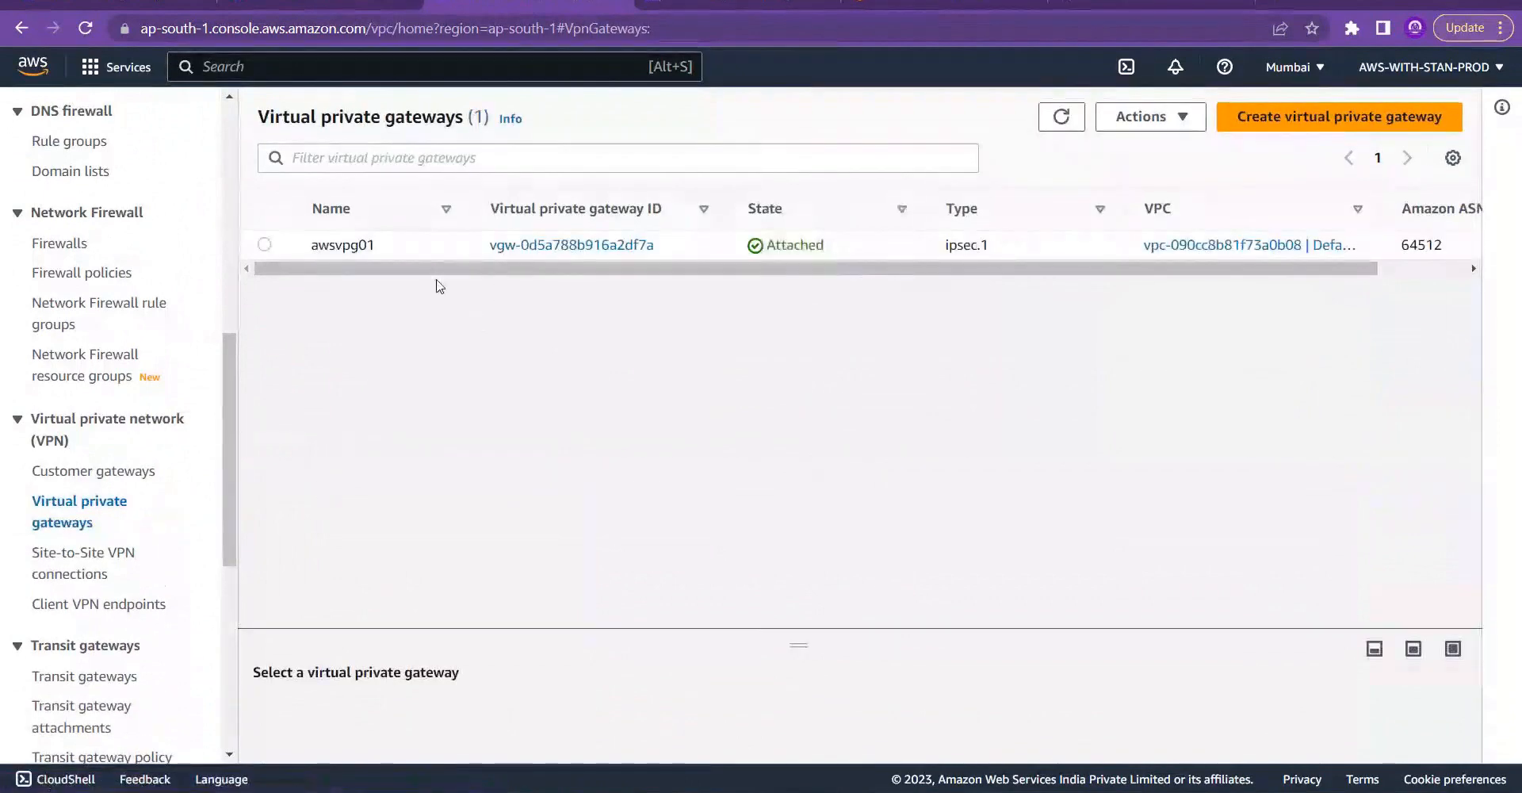
click(265, 244)
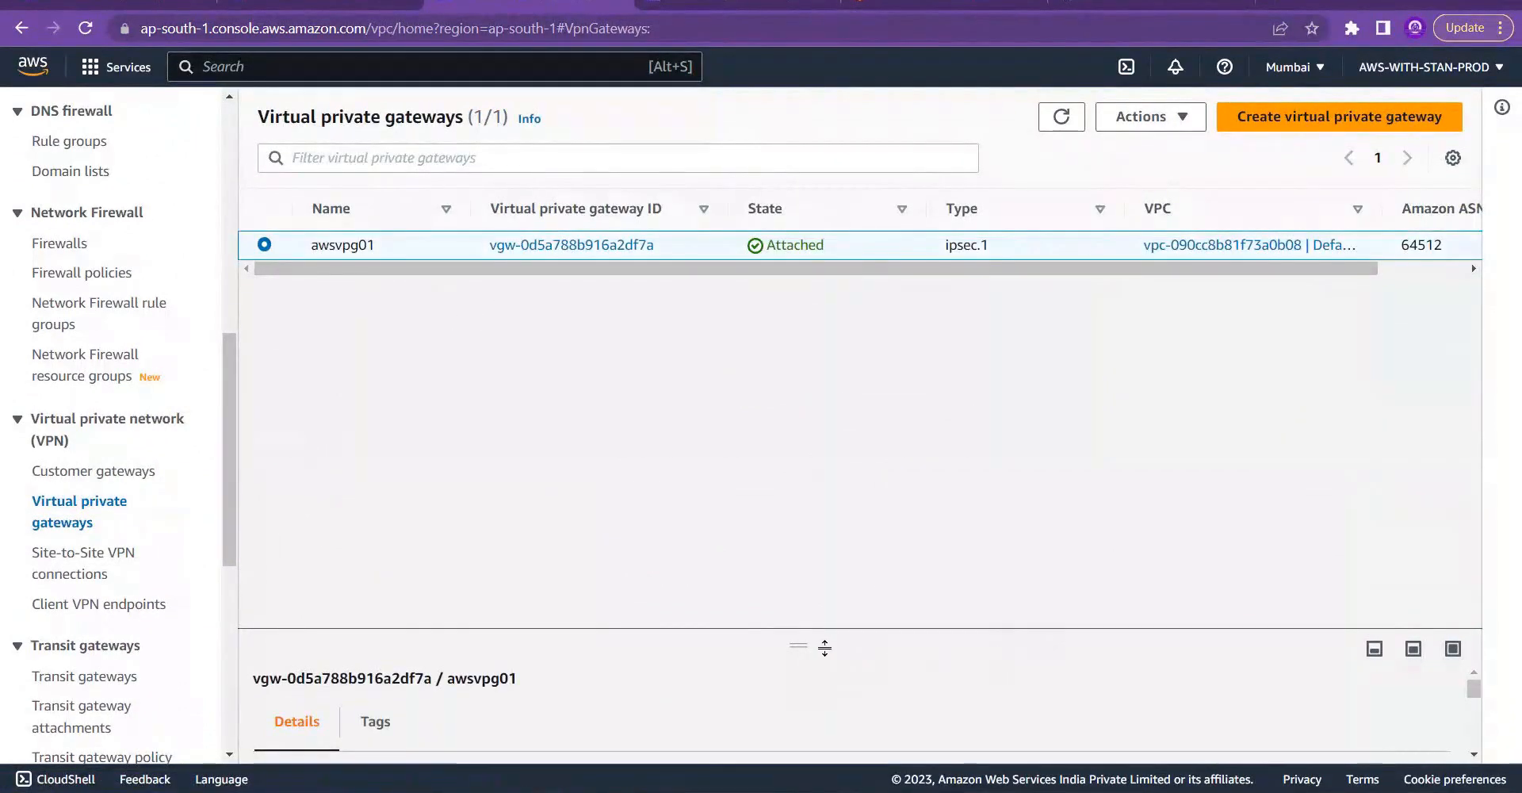
drag(825, 647, 830, 325)
click(1185, 121)
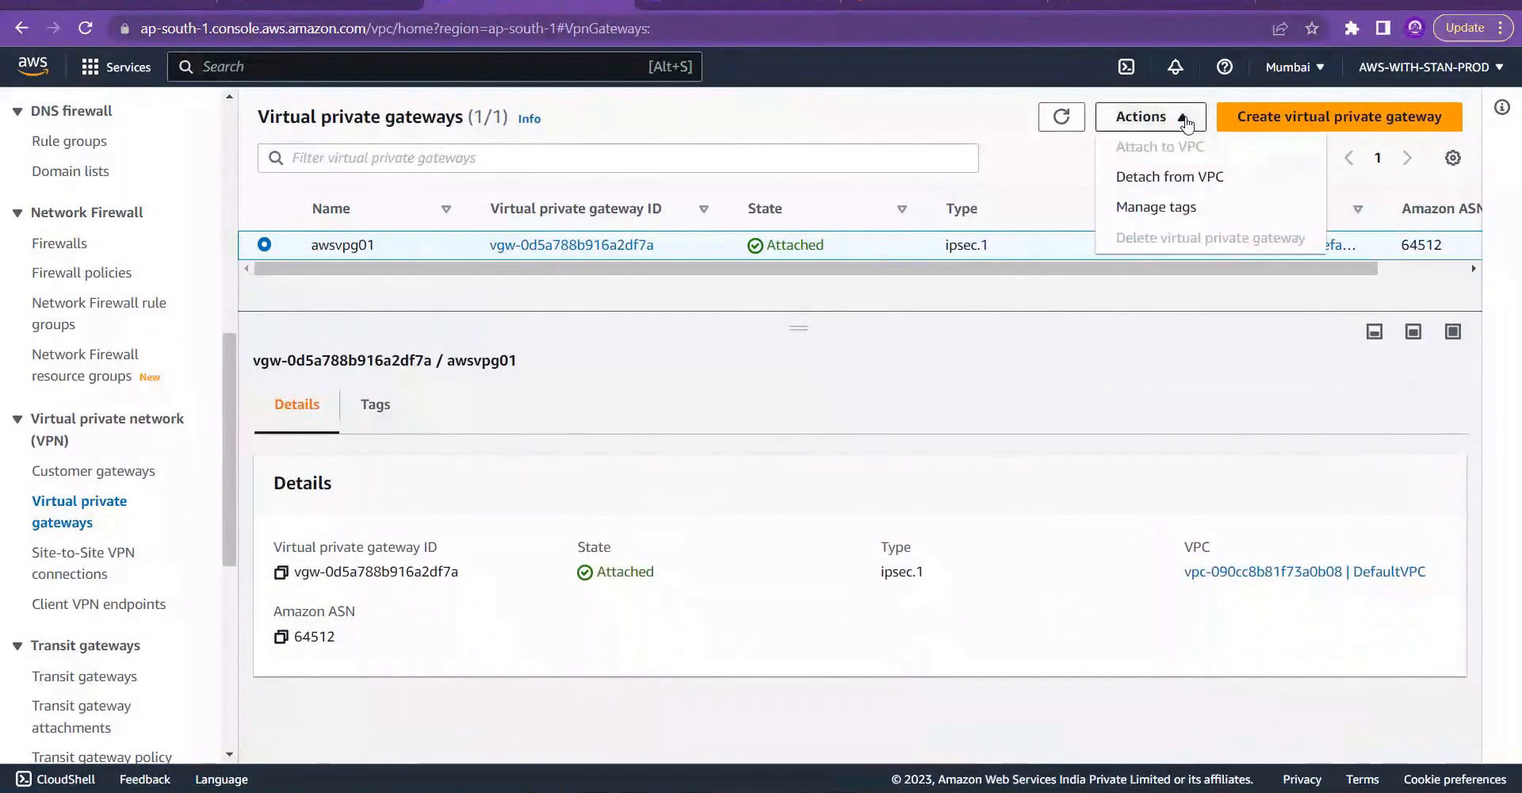
click(965, 122)
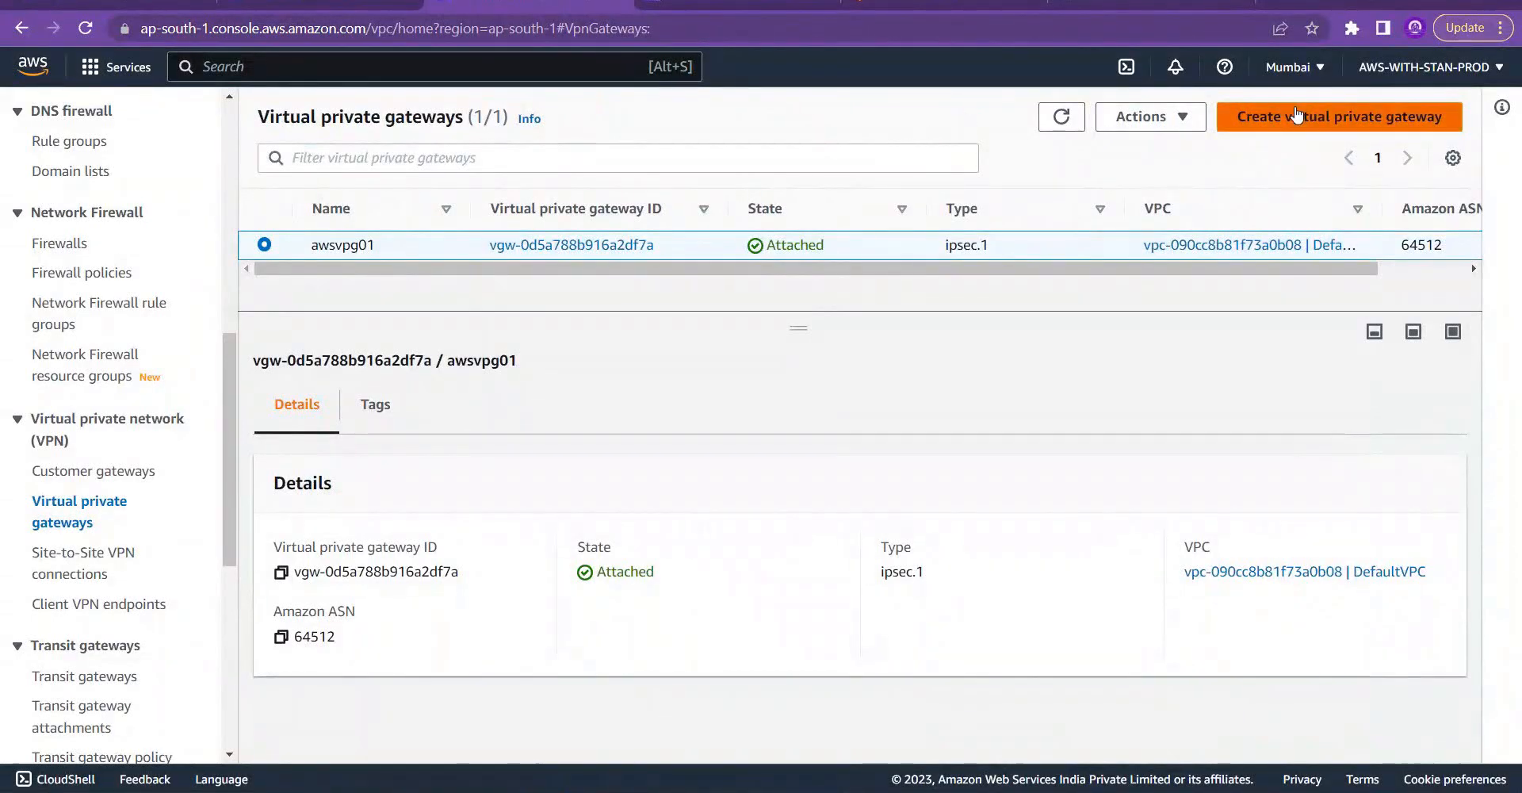
Step: Look over the form for creating a virtual private gateway, and return to the gateway list without creating one
click(1339, 116)
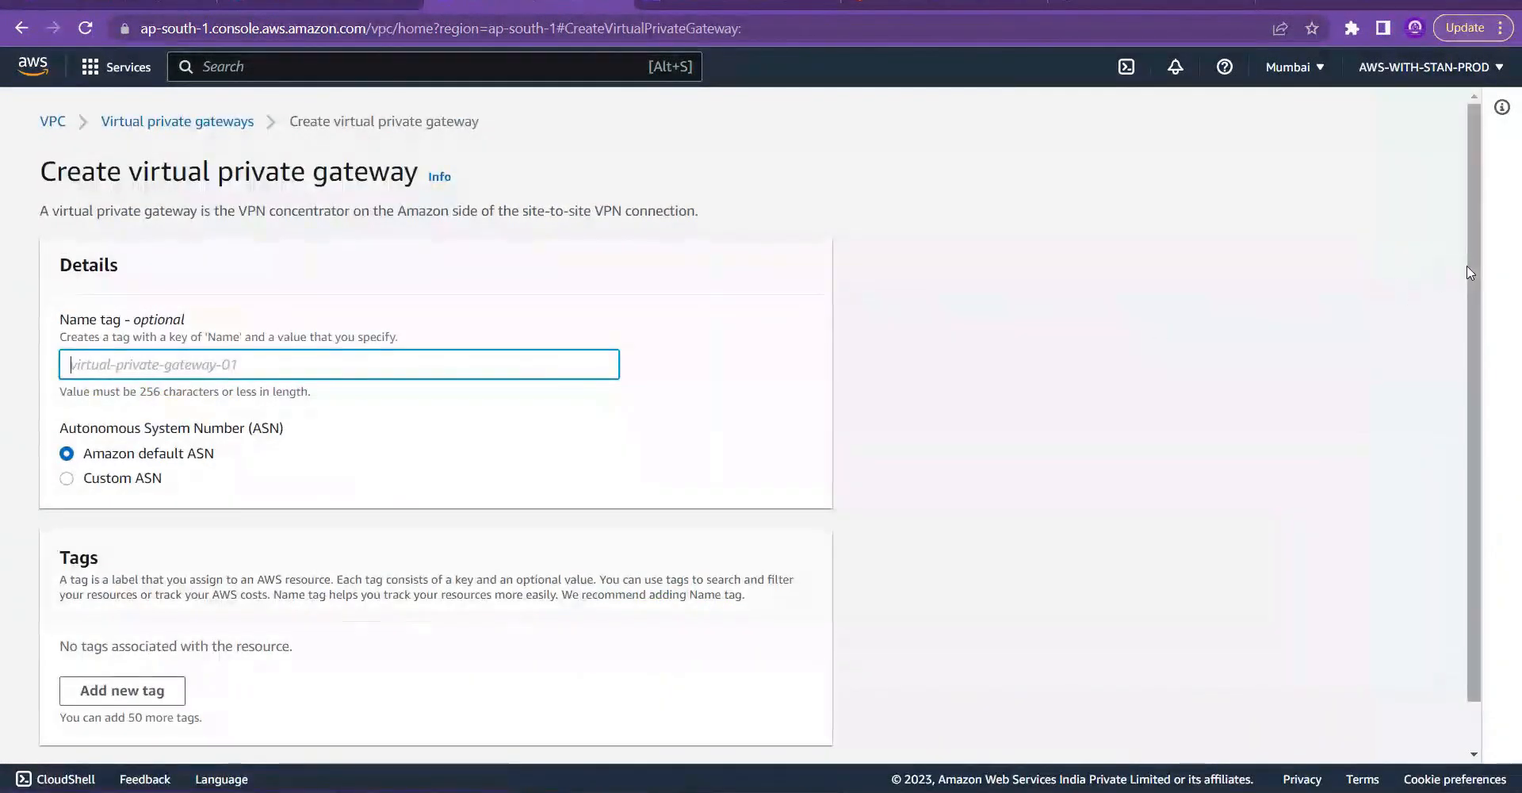
scroll(1498, 437, down, 1)
scroll(1493, 349, up, 1)
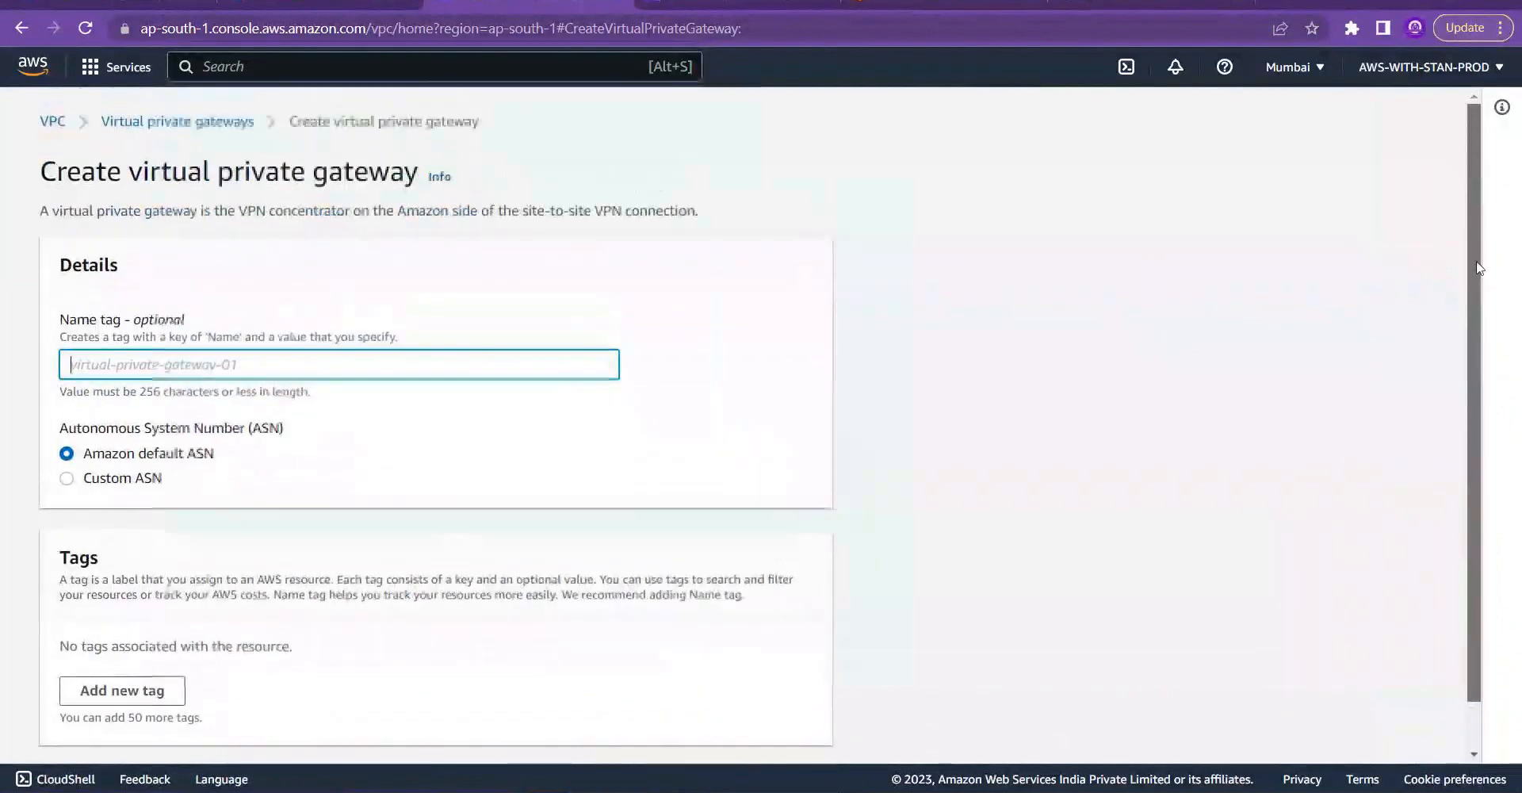
scroll(1472, 427, down, 1)
scroll(1427, 245, up, 1)
click(223, 130)
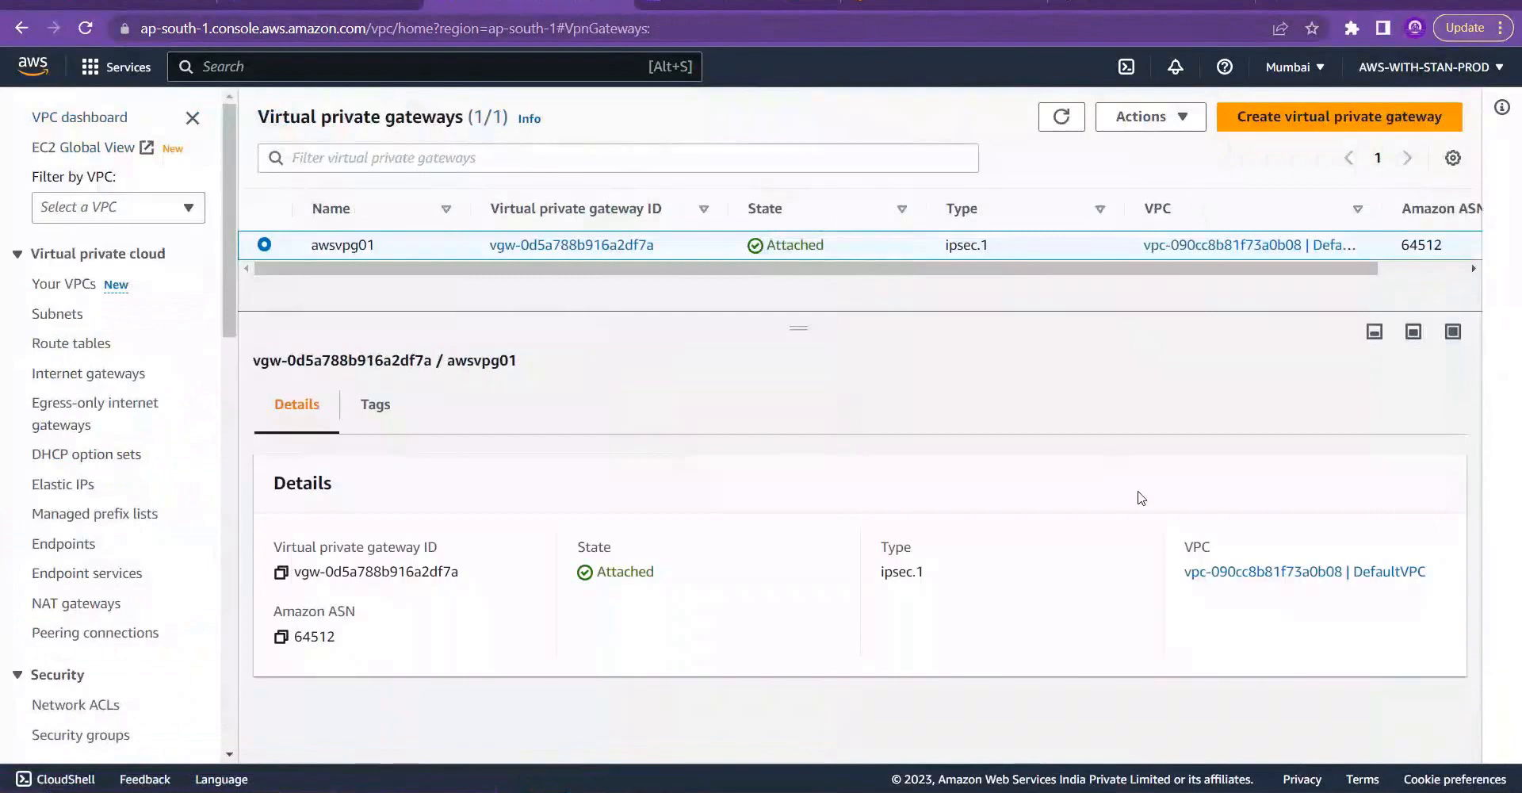
Step: Examine the details and tunnel details of the site-to-site VPN connection AWS2AZURES2SVPN
drag(228, 296, 250, 541)
scroll(175, 499, down, 3)
scroll(97, 448, up, 1)
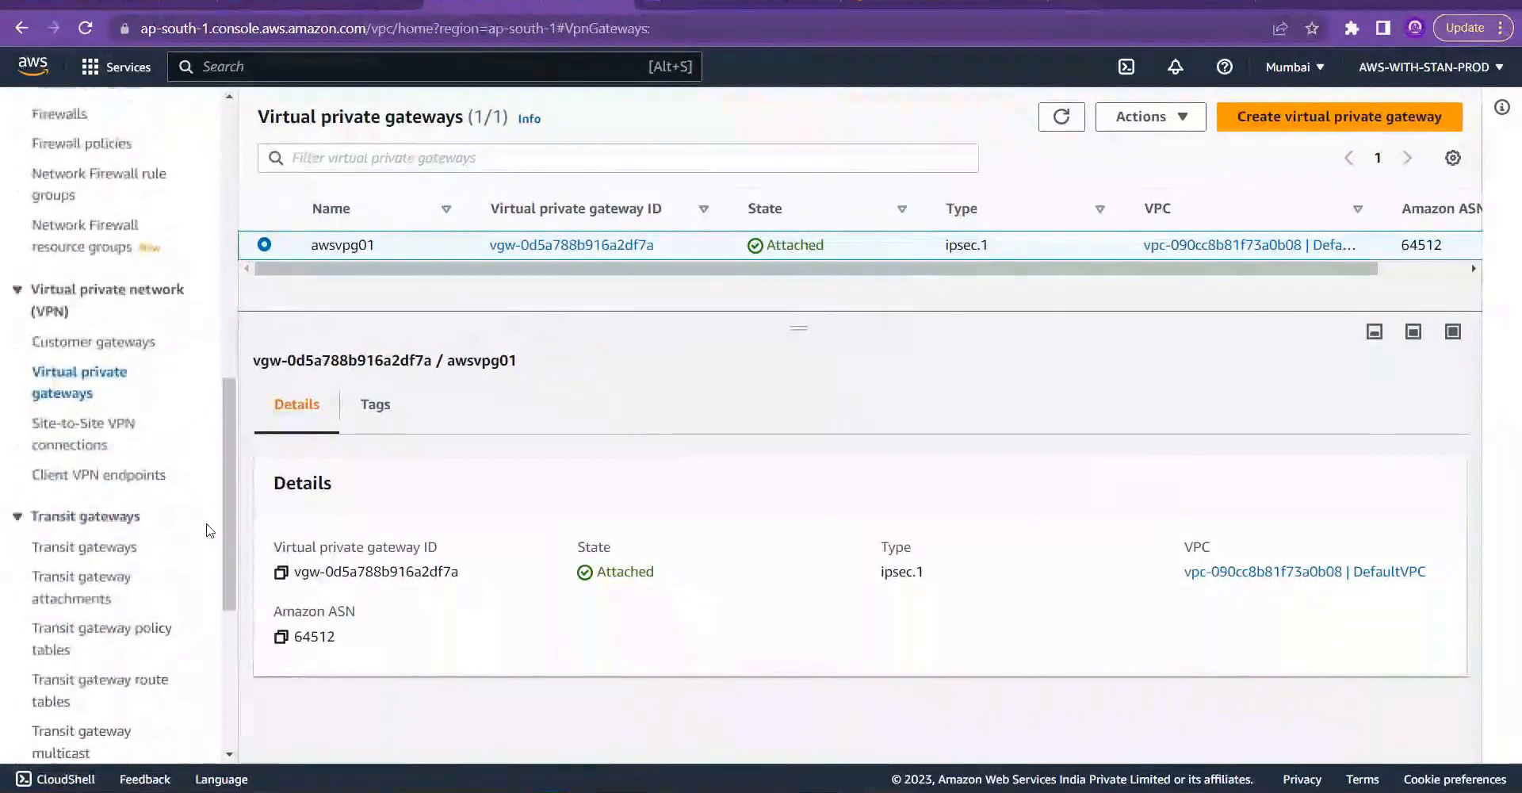
click(76, 430)
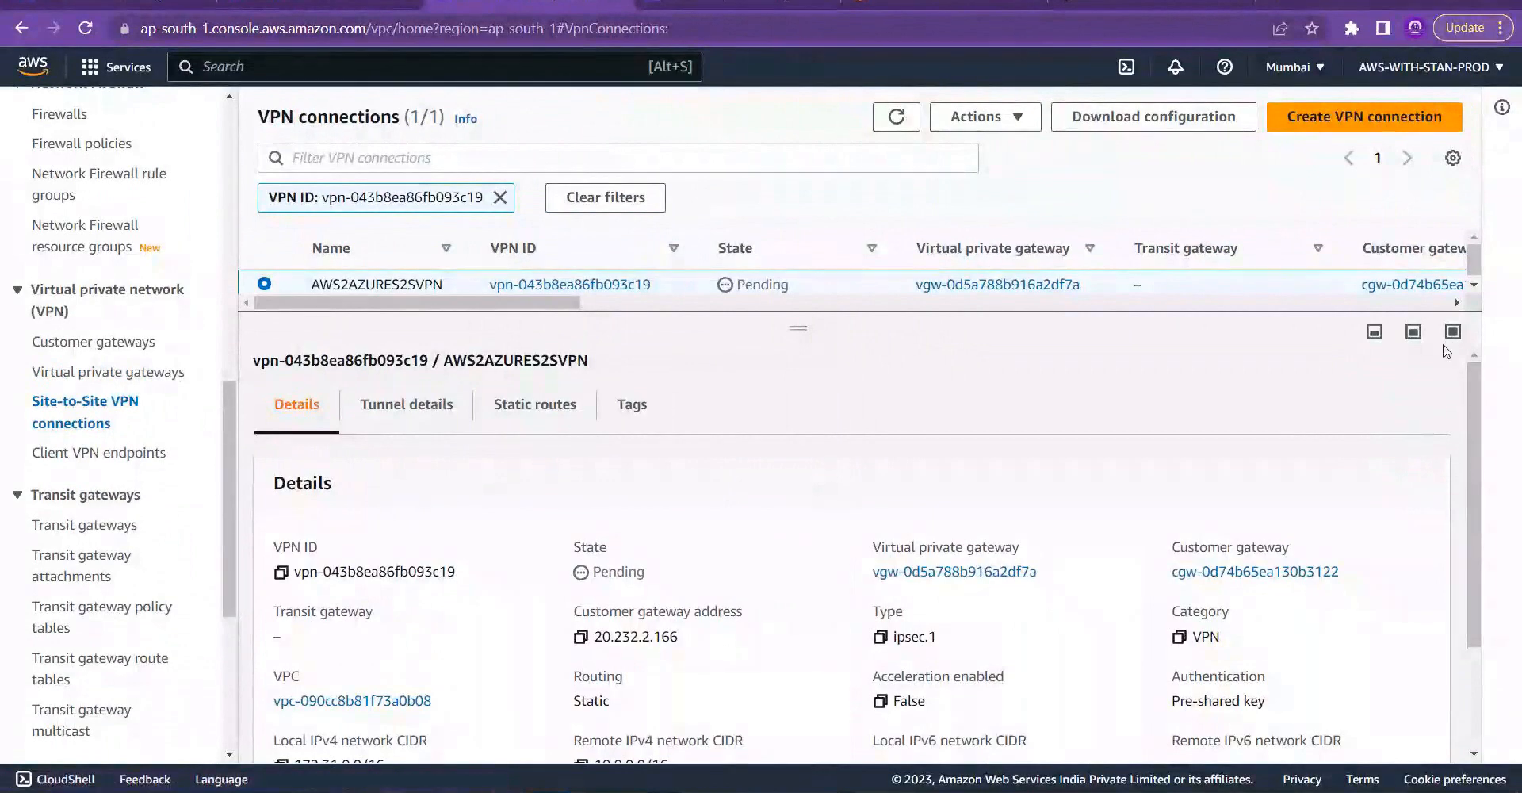
drag(1479, 379, 1517, 336)
click(377, 409)
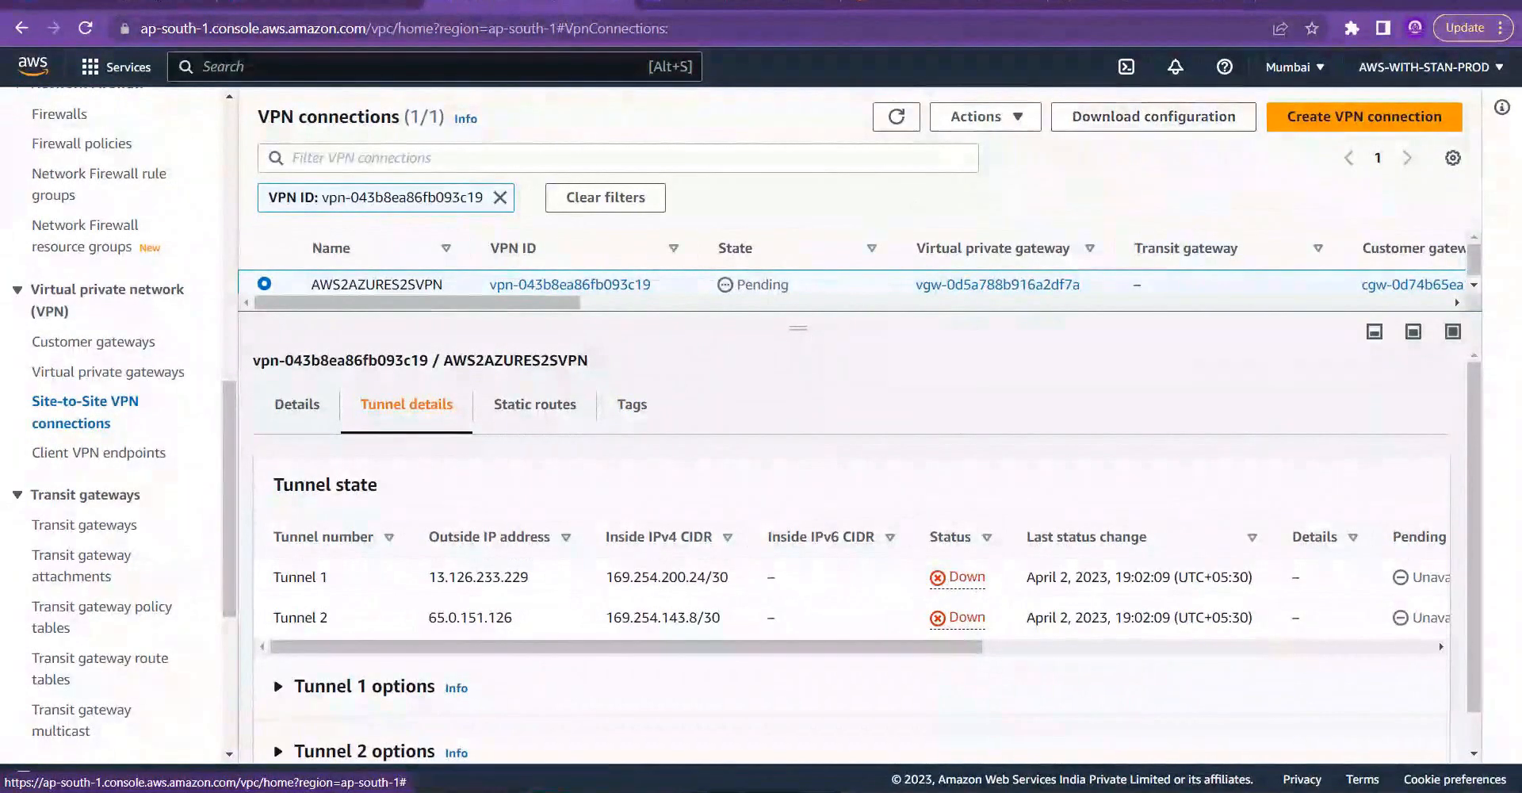
Step: Download the VPN connection's configuration for vendor Generic, platform Generic, software Vendor Agnostic and IKE version ikev1
click(1175, 127)
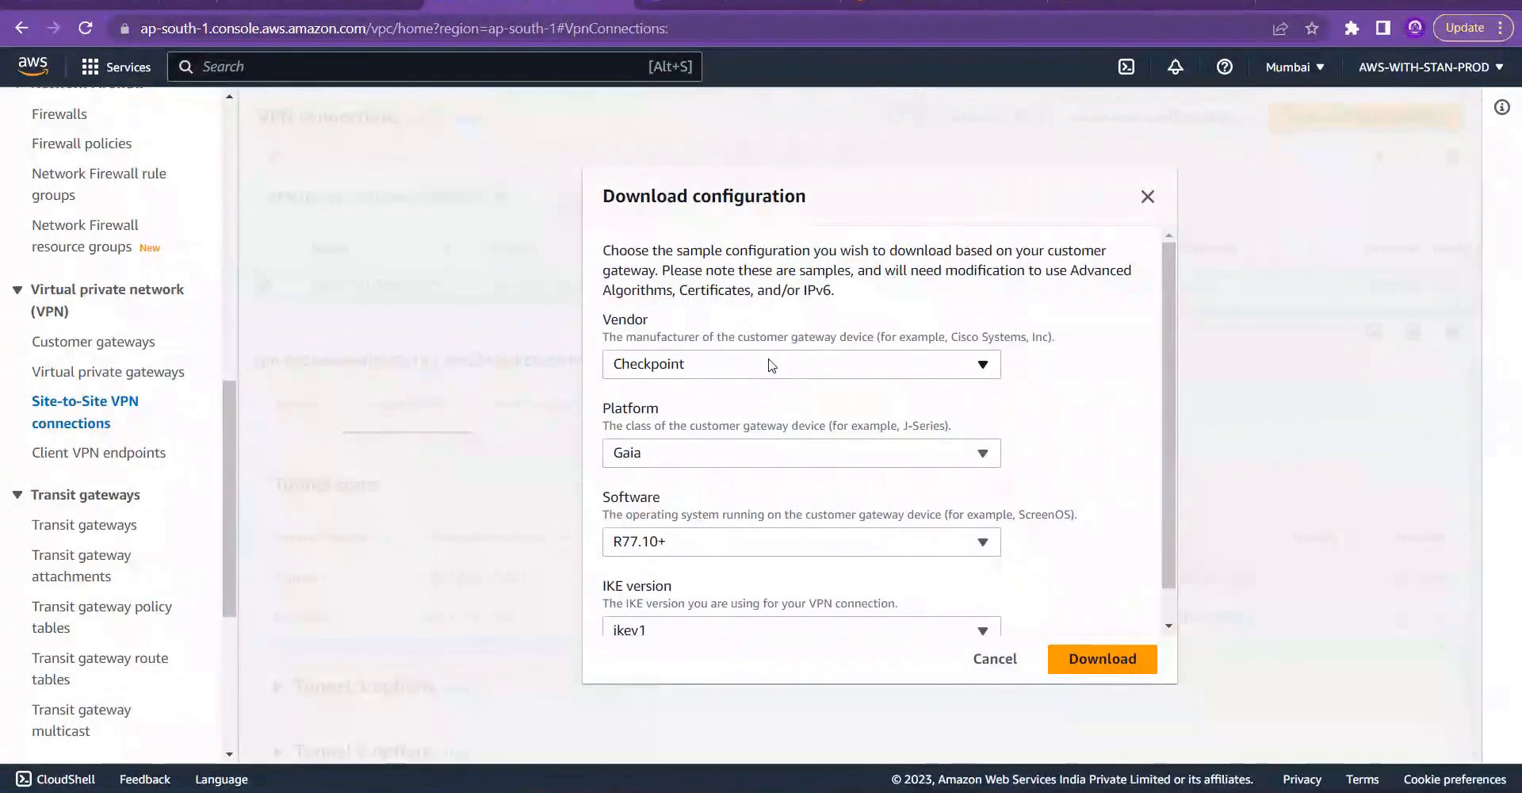
key(alt+Tab)
key(alt+Tab)
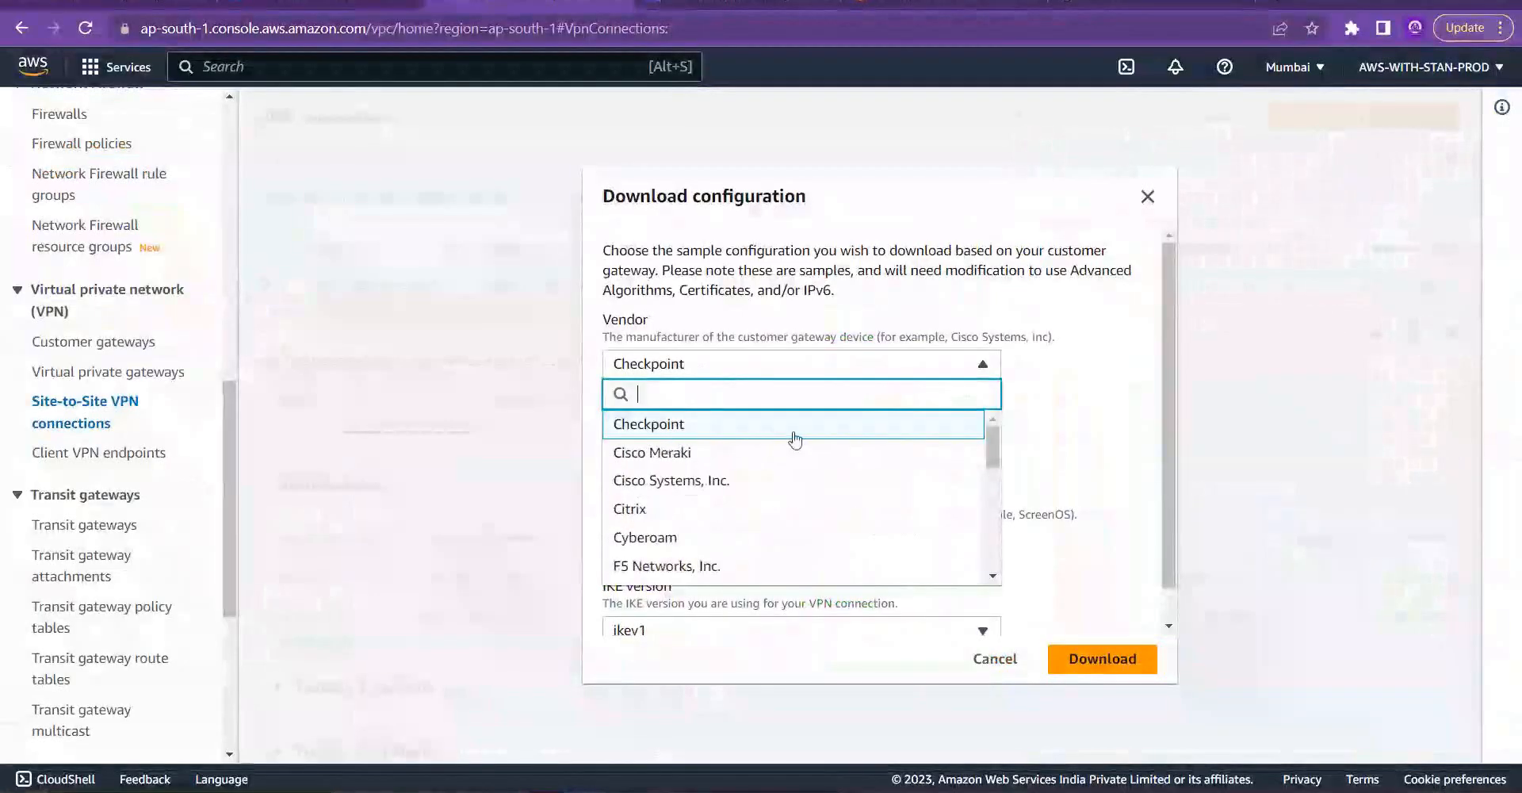
drag(995, 449, 995, 575)
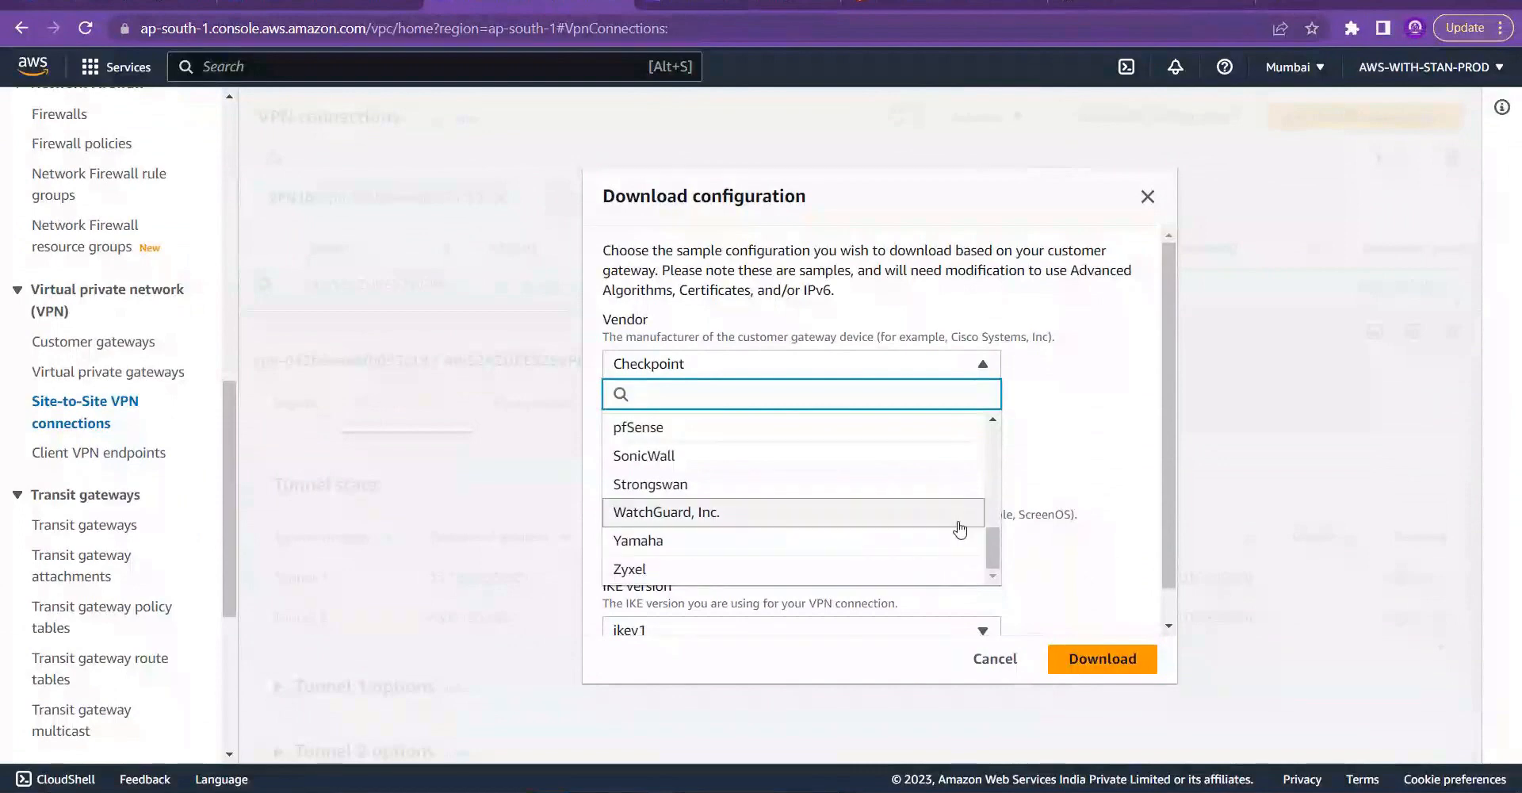
drag(997, 550, 1001, 491)
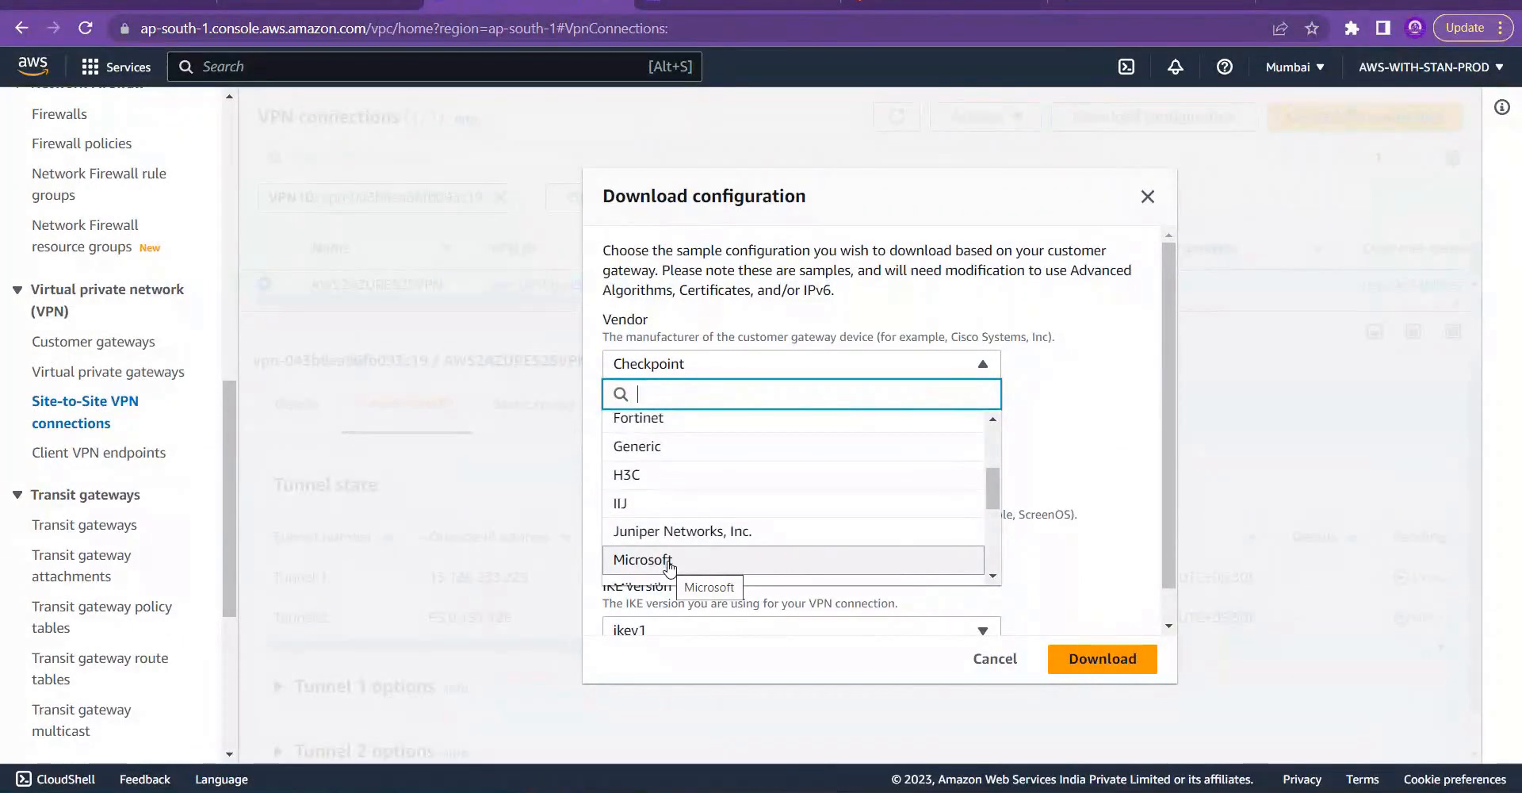
click(657, 448)
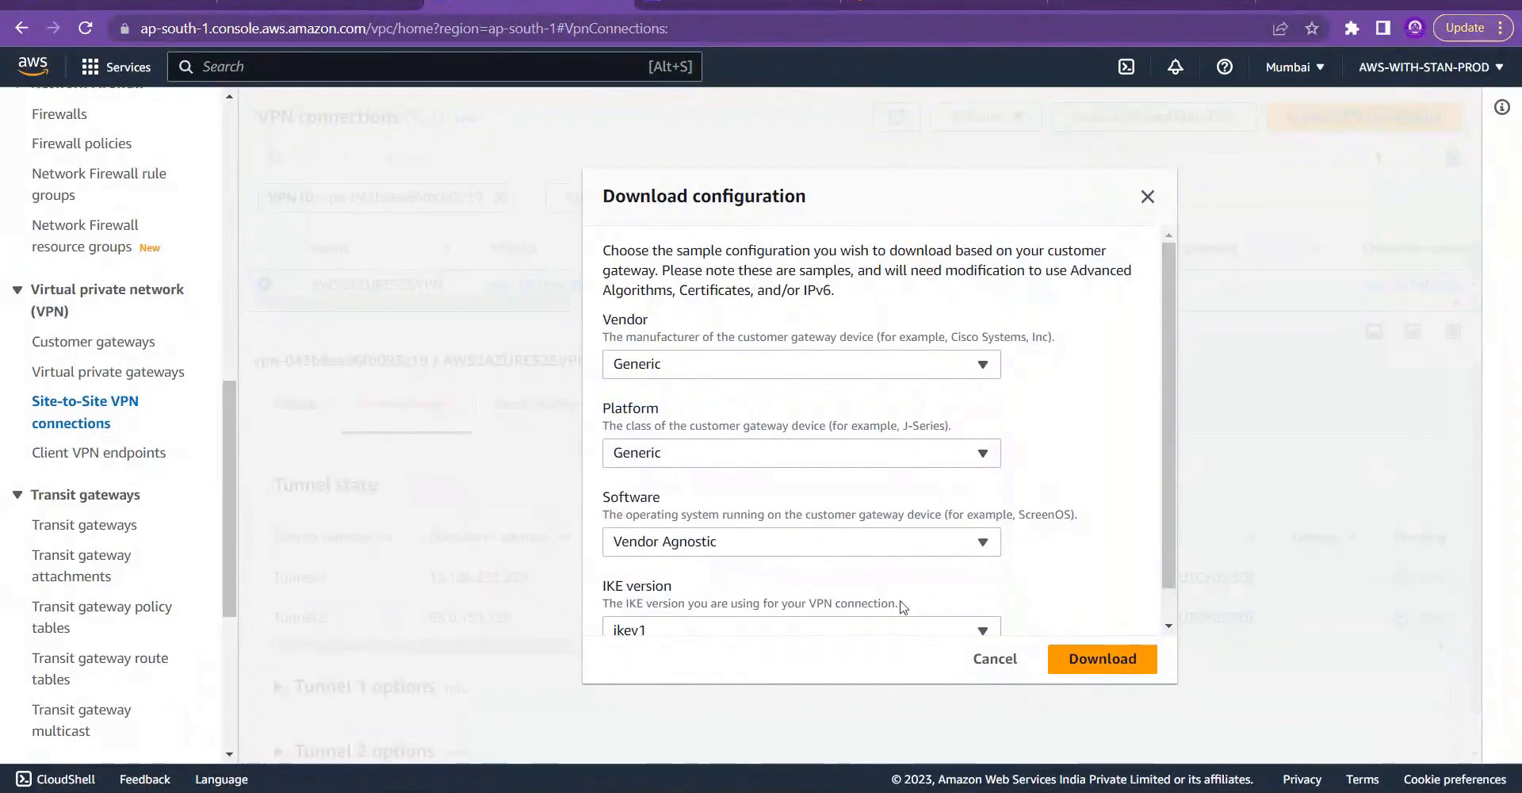
drag(1170, 416, 742, 500)
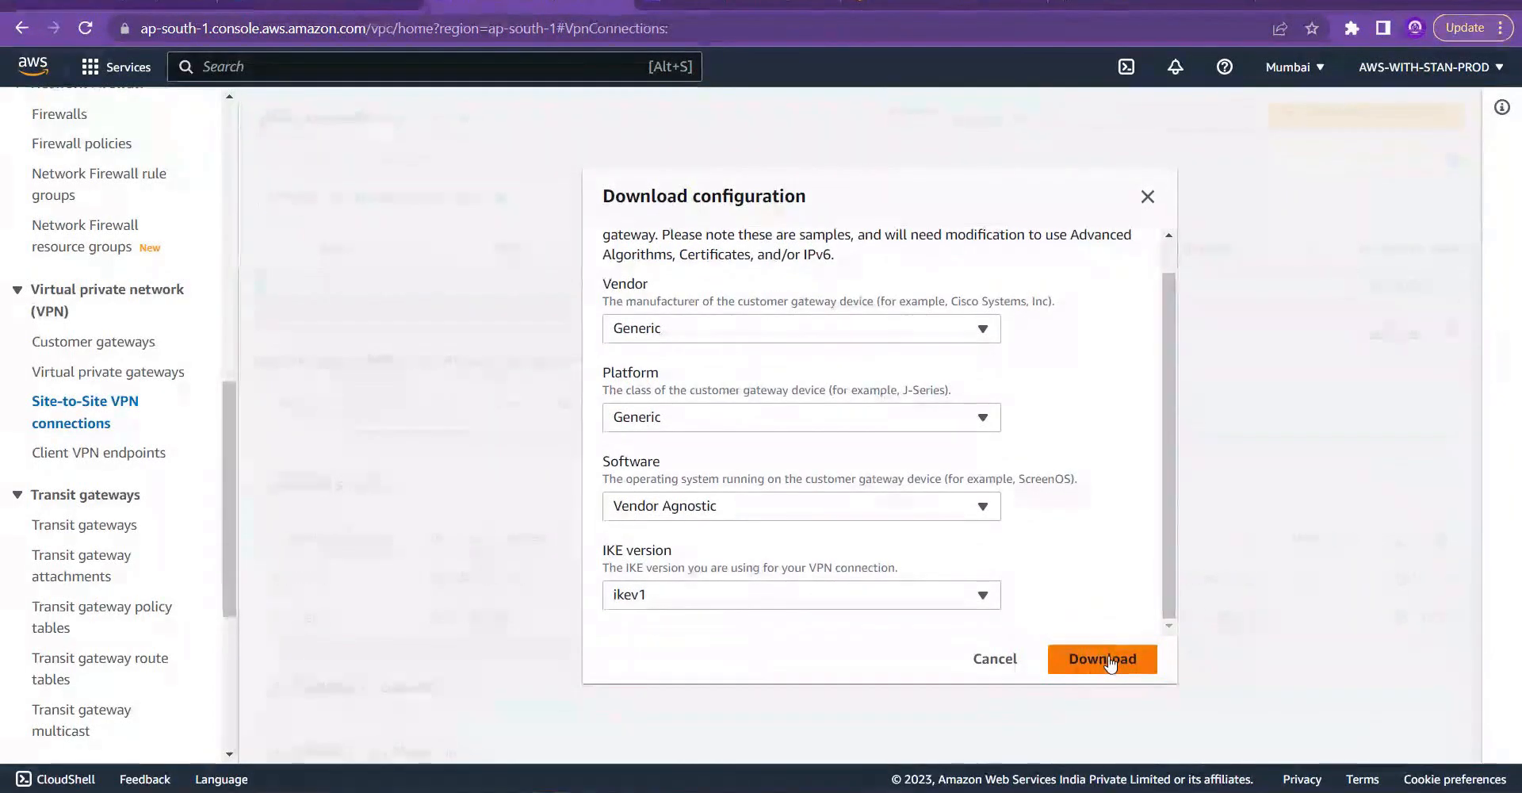
click(1108, 663)
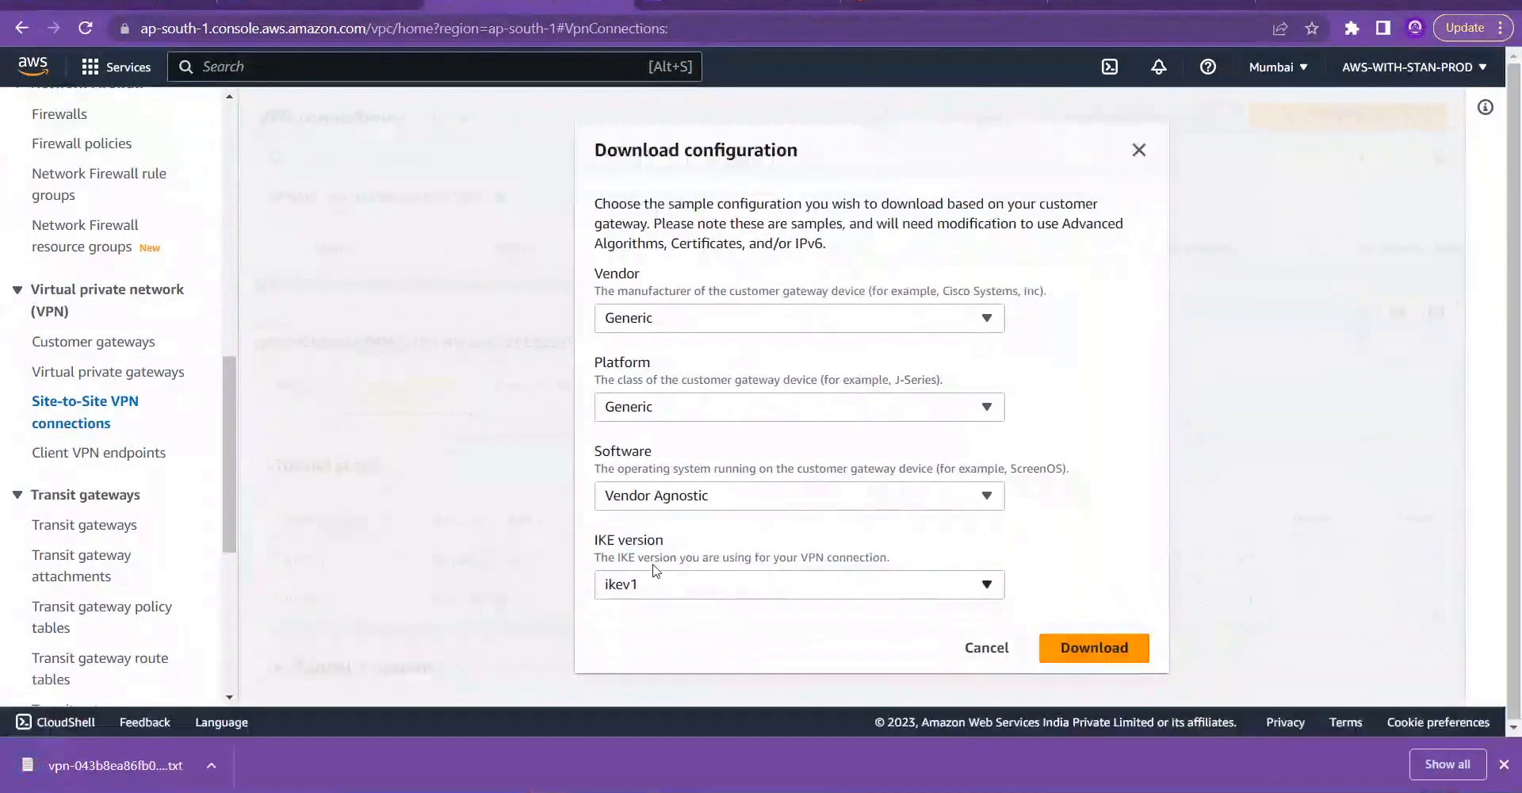
Step: Open the downloaded configuration file and find the customer gateway's outside IP address for IPSec Tunnel #1
click(115, 765)
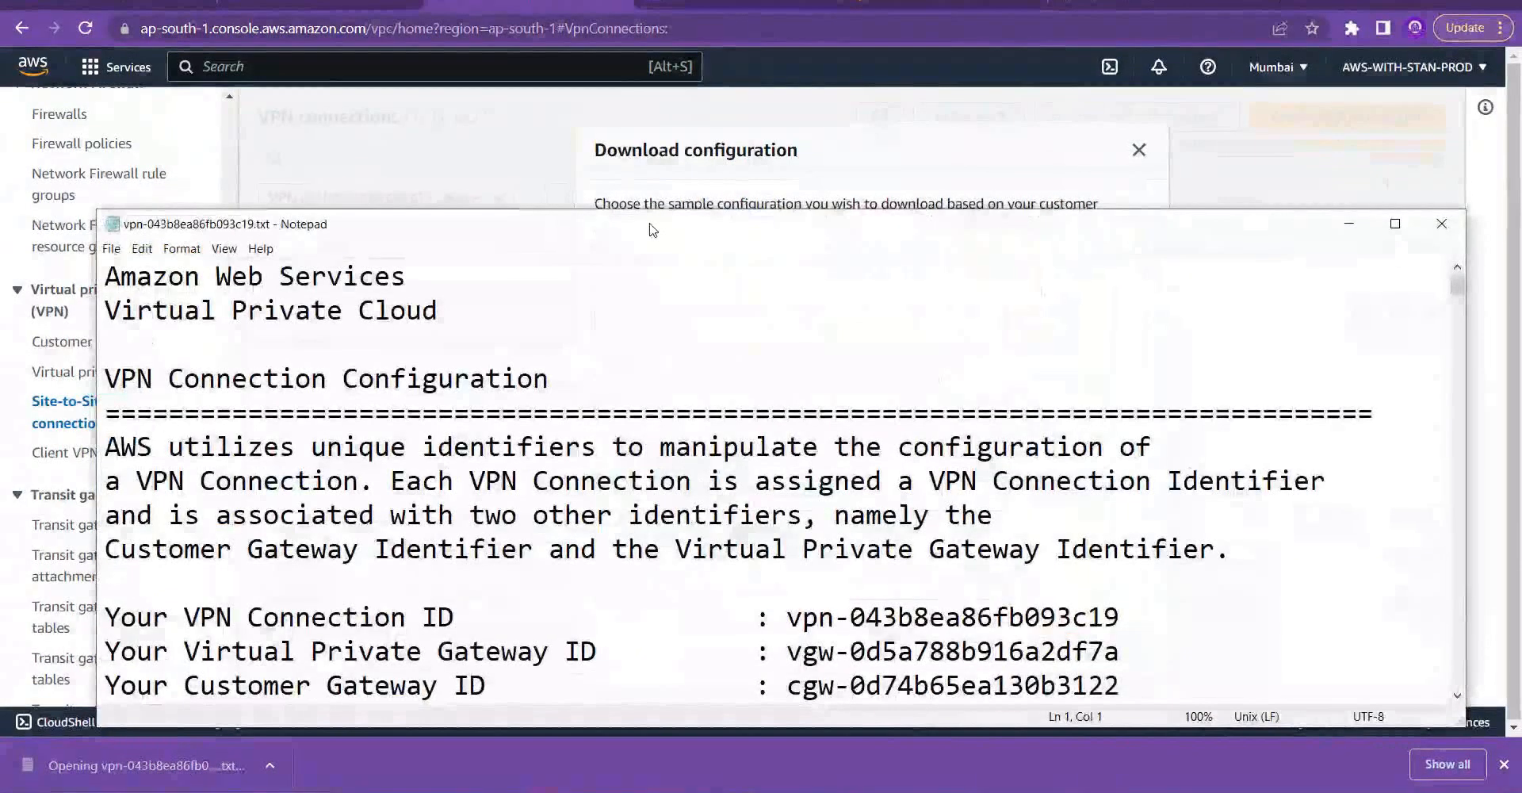
double_click(649, 229)
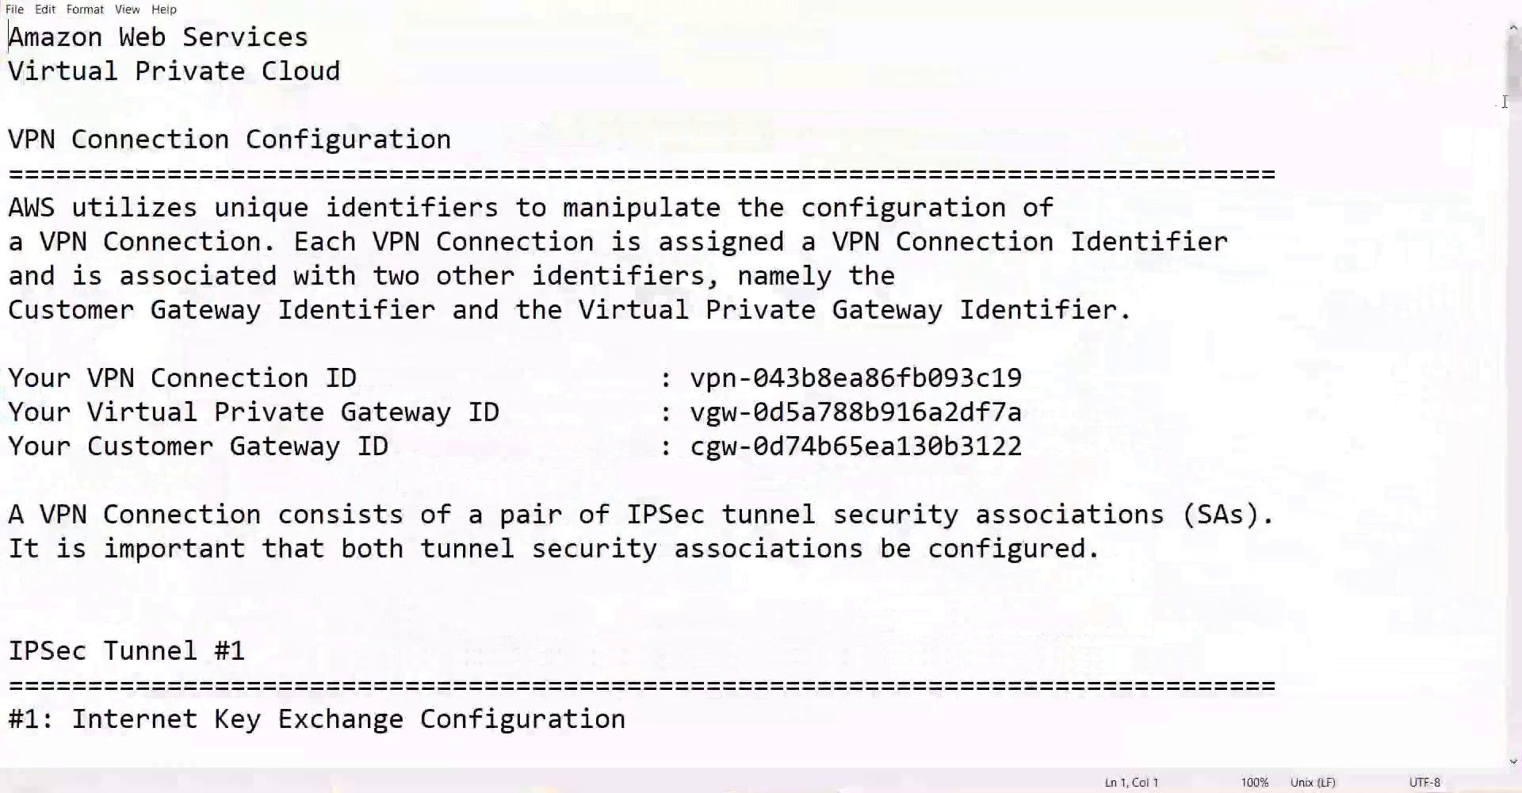
drag(1504, 102, 1518, 369)
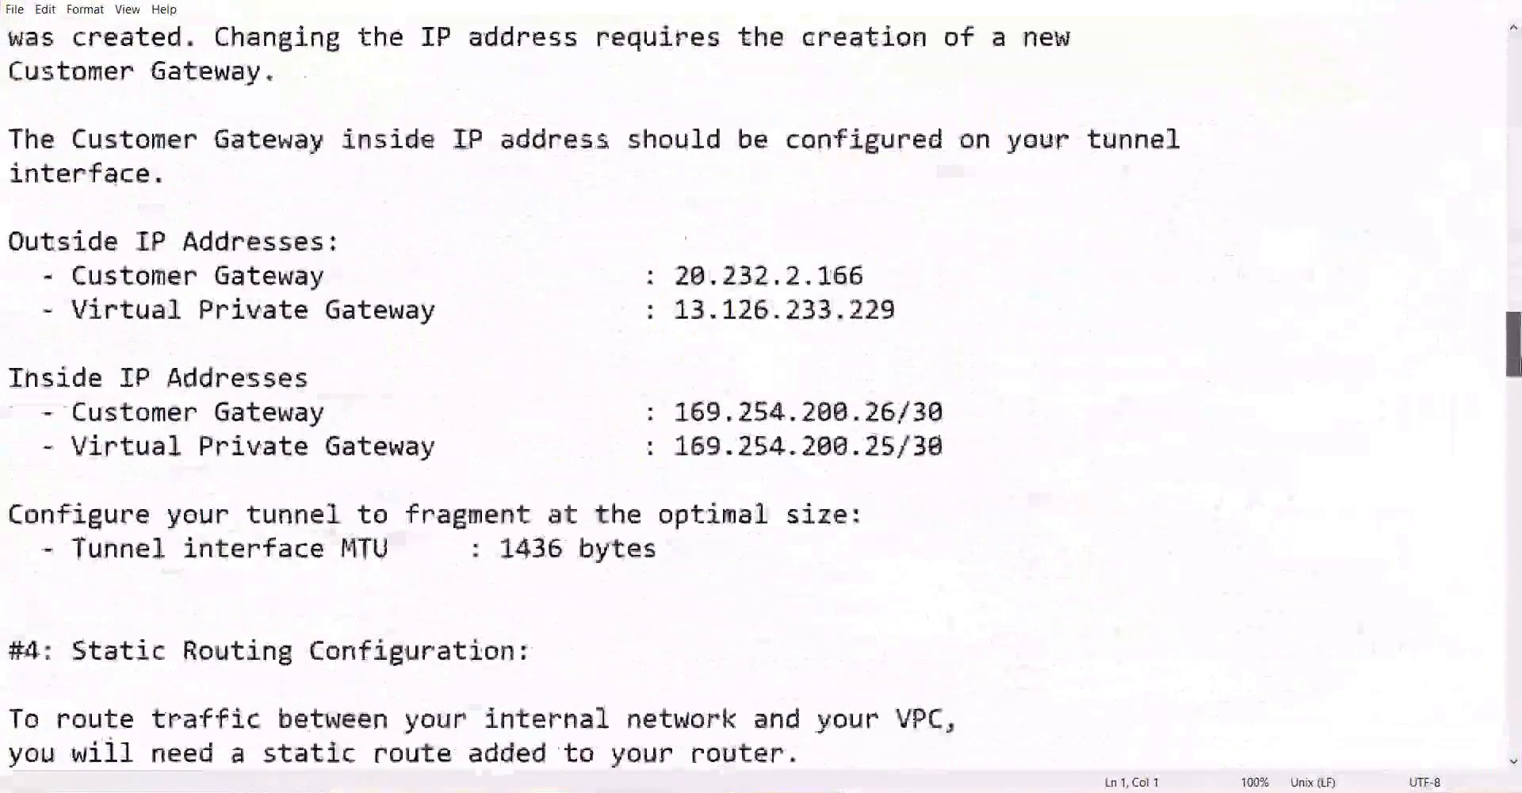
scroll(420, 519, up, 2)
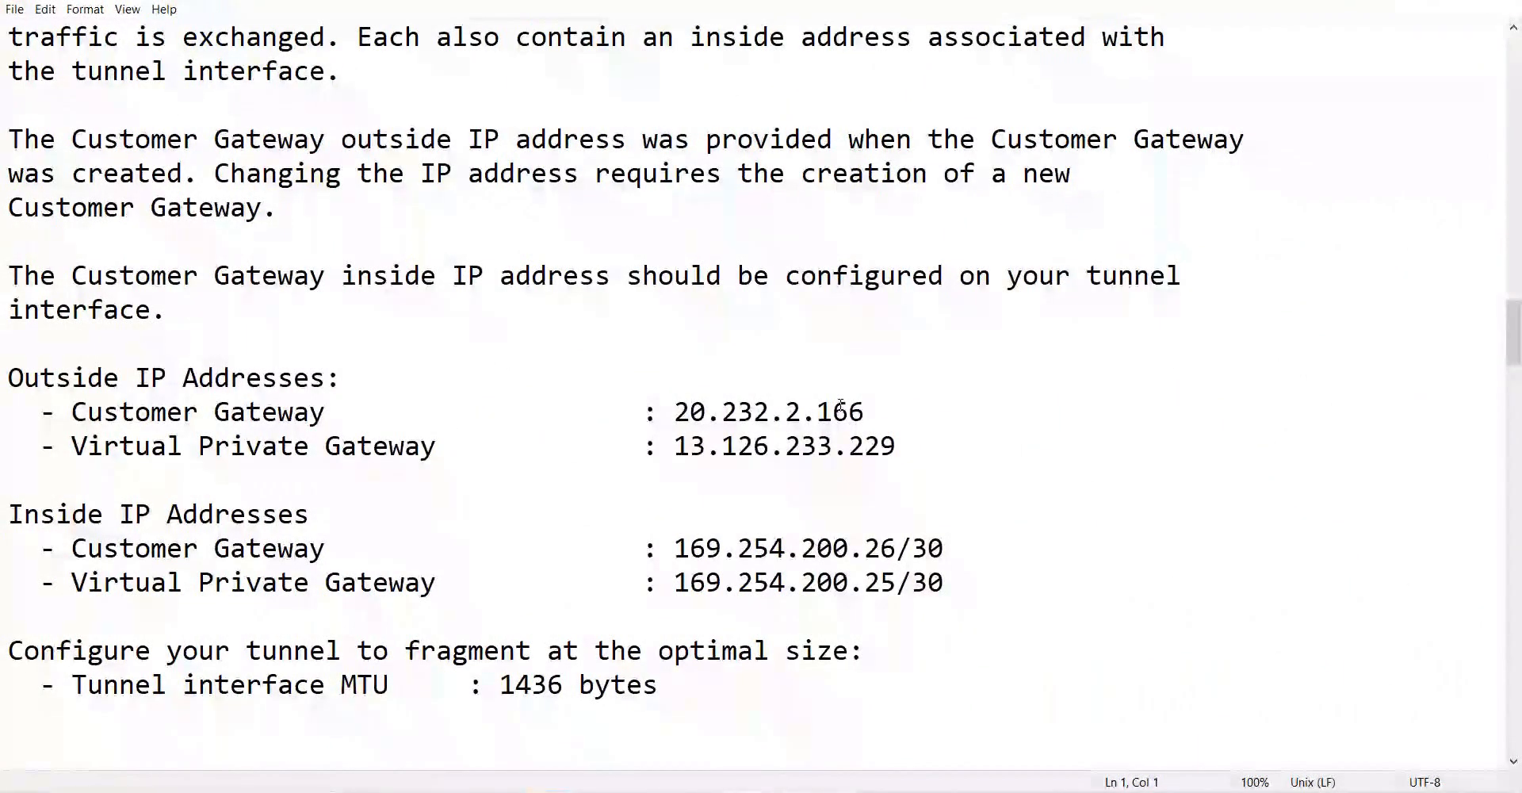
drag(872, 408, 683, 410)
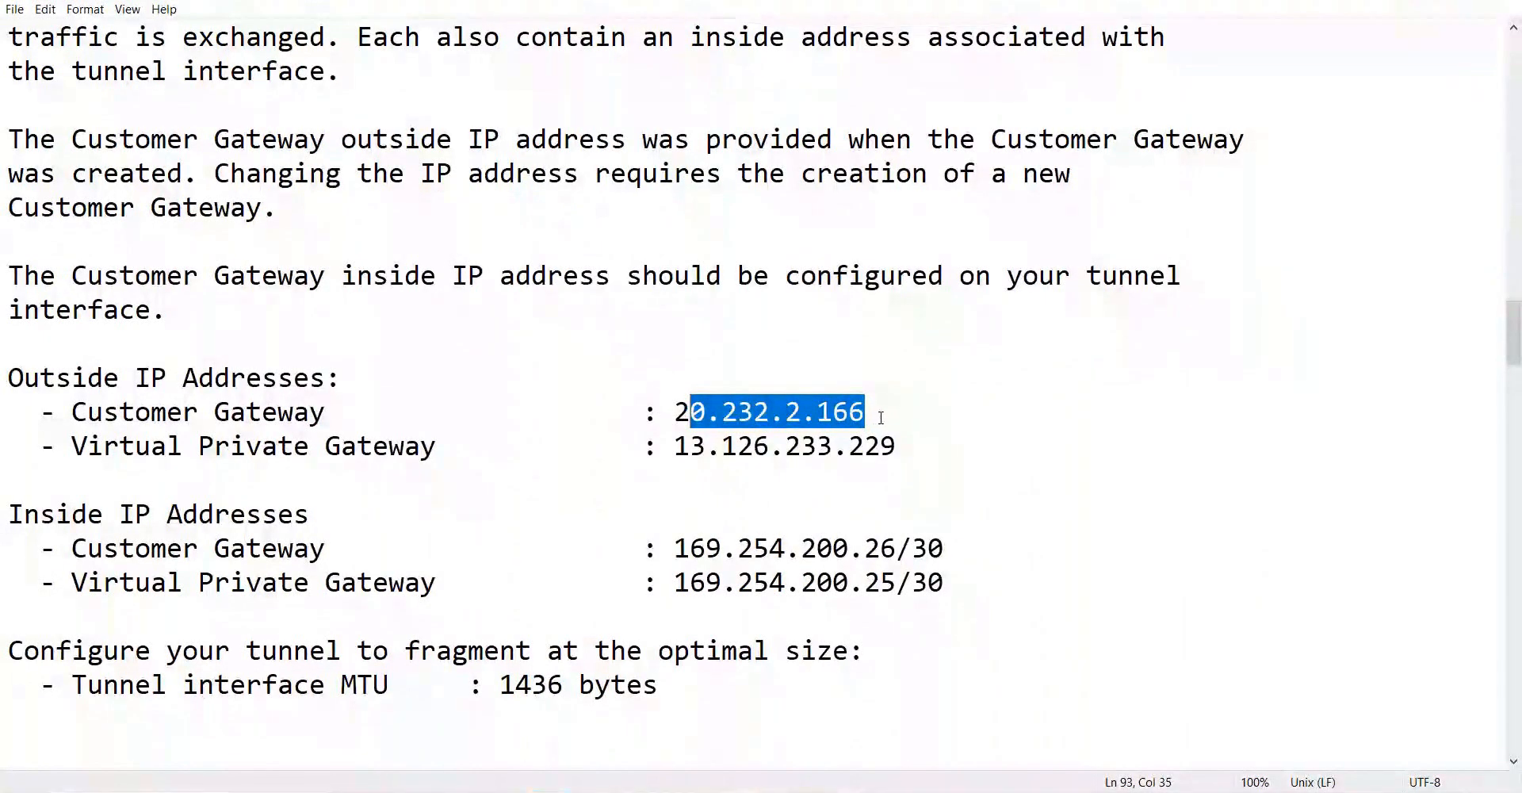
Step: Switch to the Azure portal and check the public IP address of the virtual network gateway staneusvng01
key(alt)
key(alt+Tab)
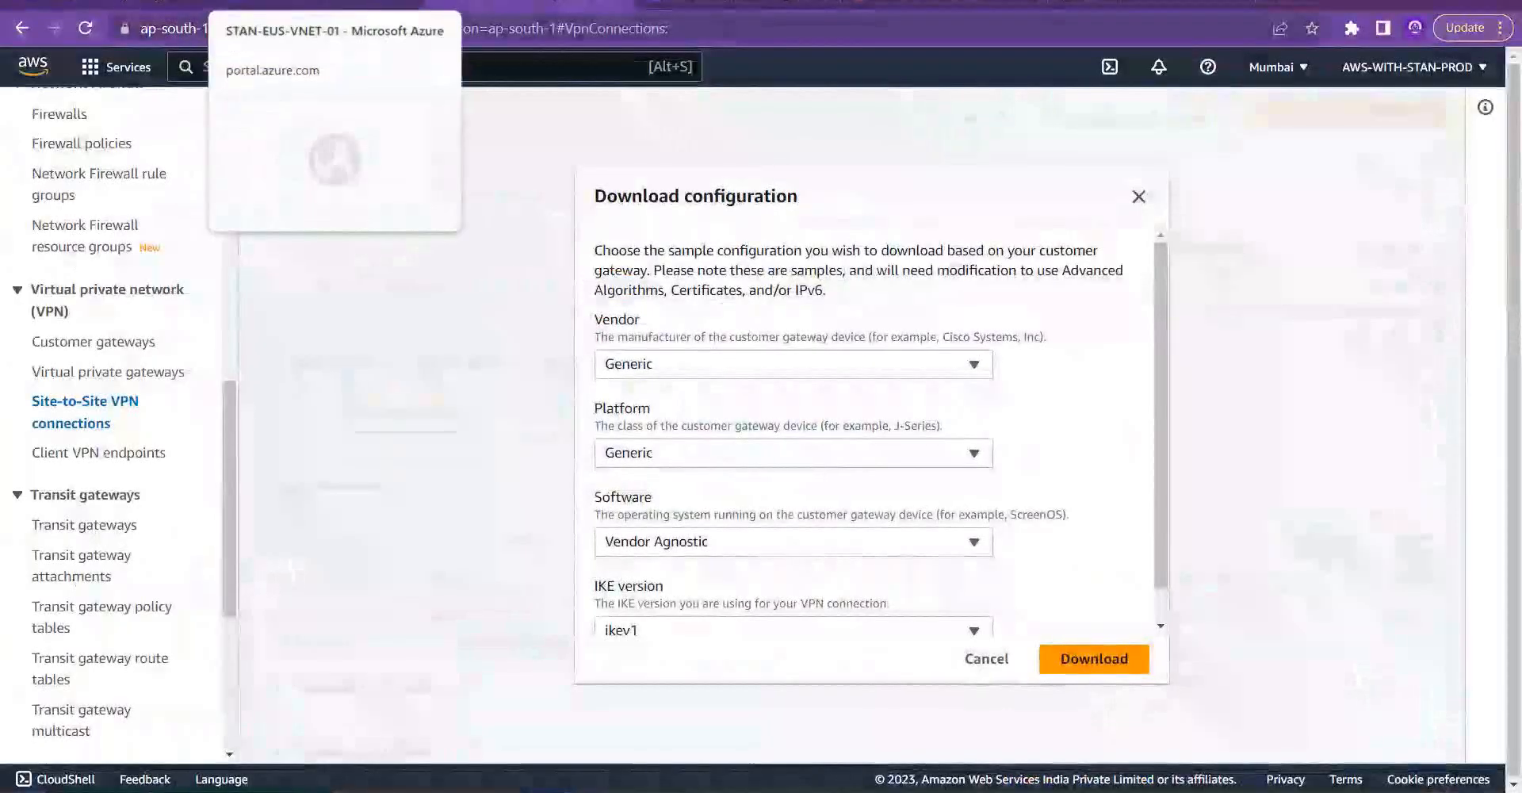
click(301, 5)
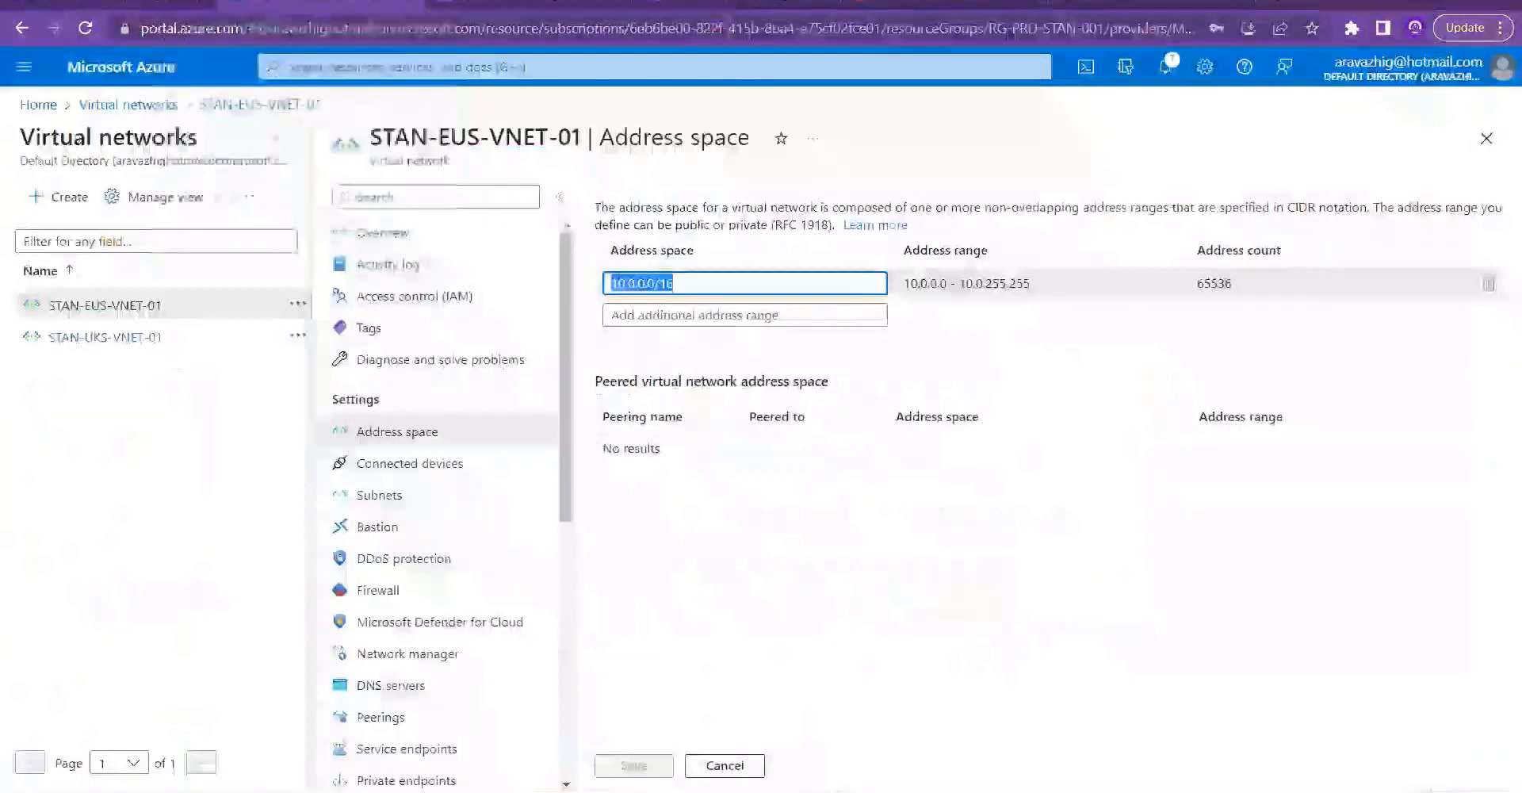
click(128, 104)
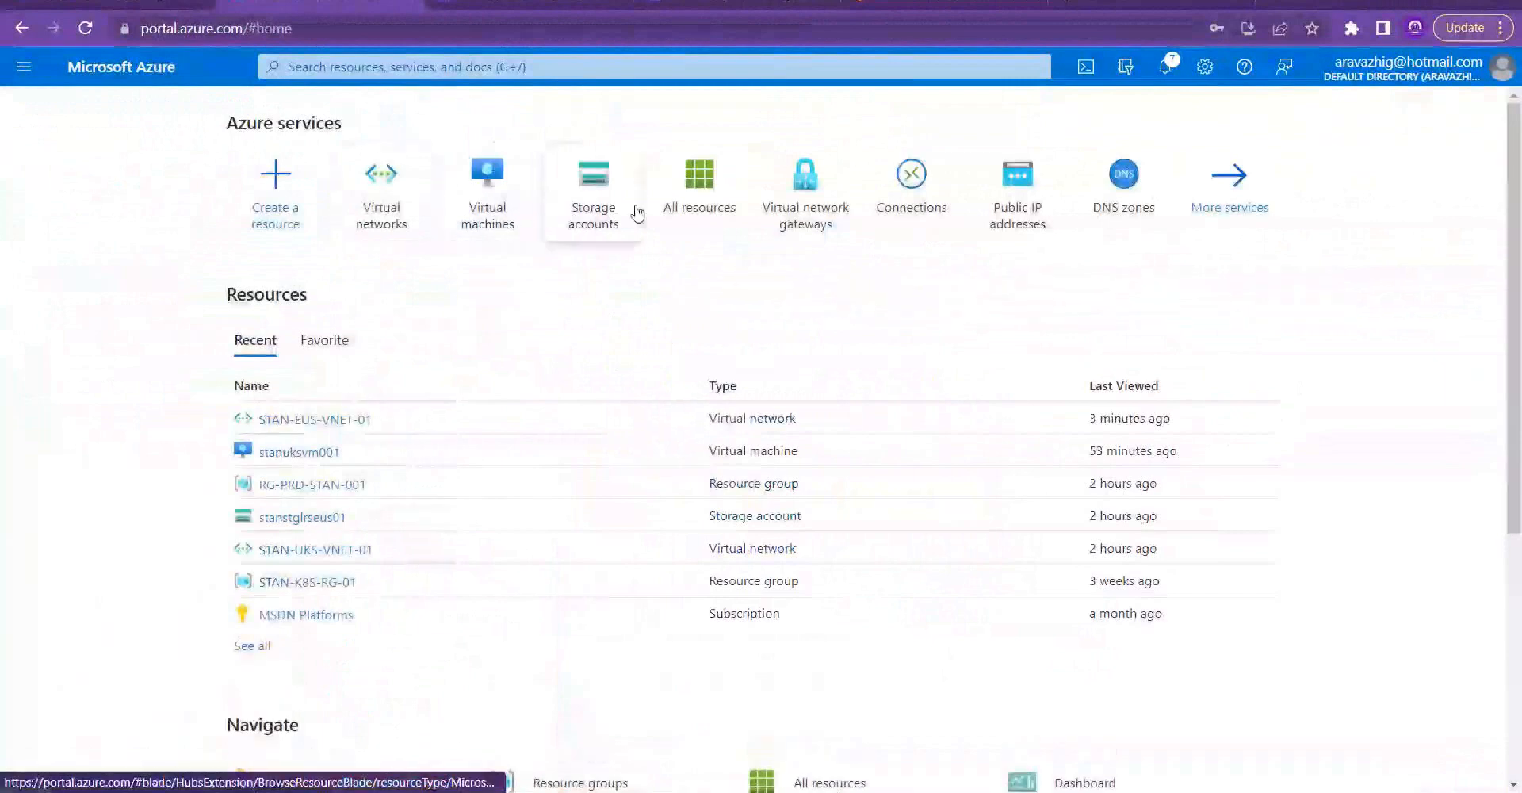
click(819, 211)
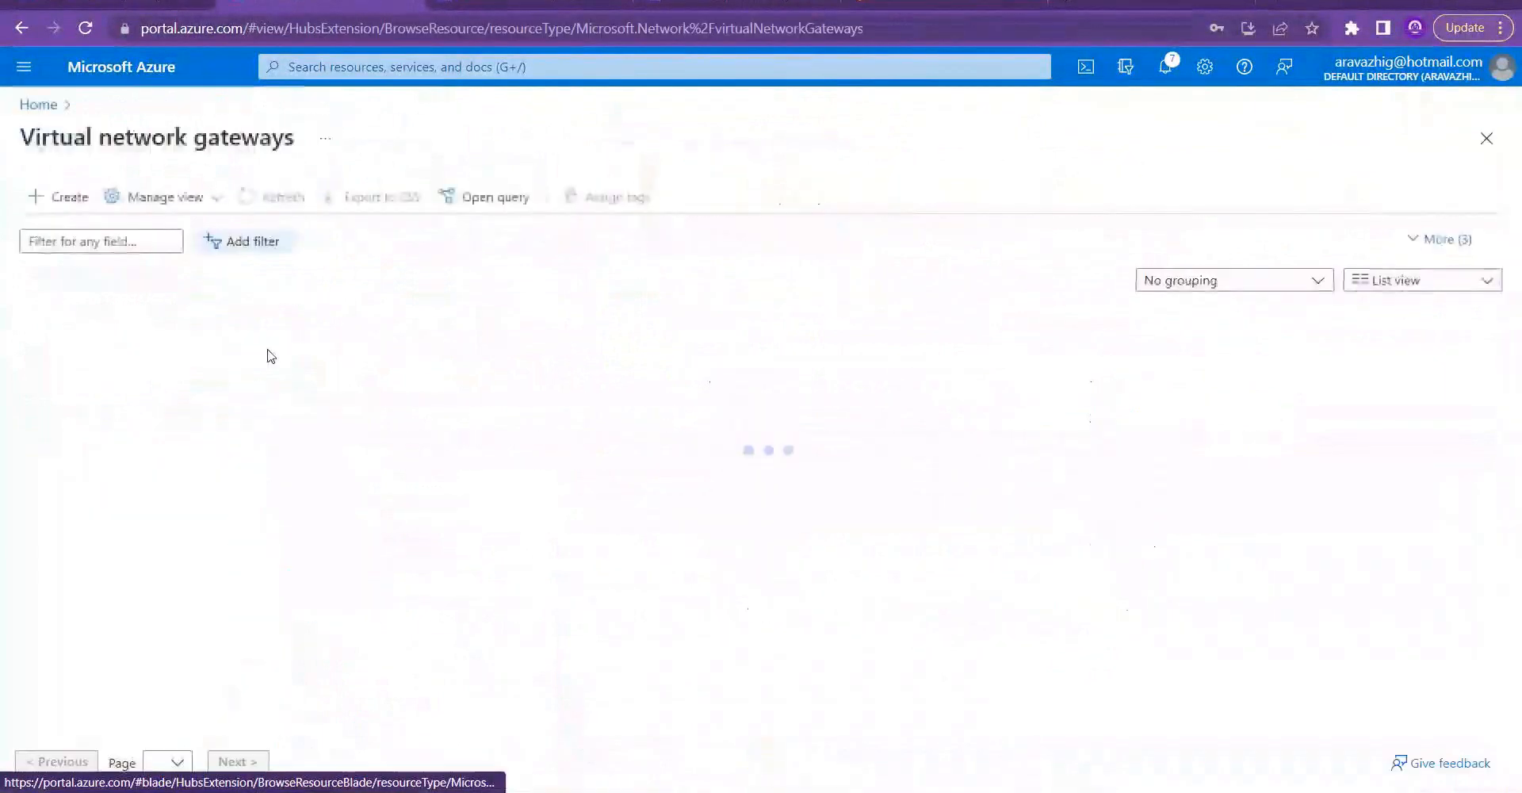
click(127, 356)
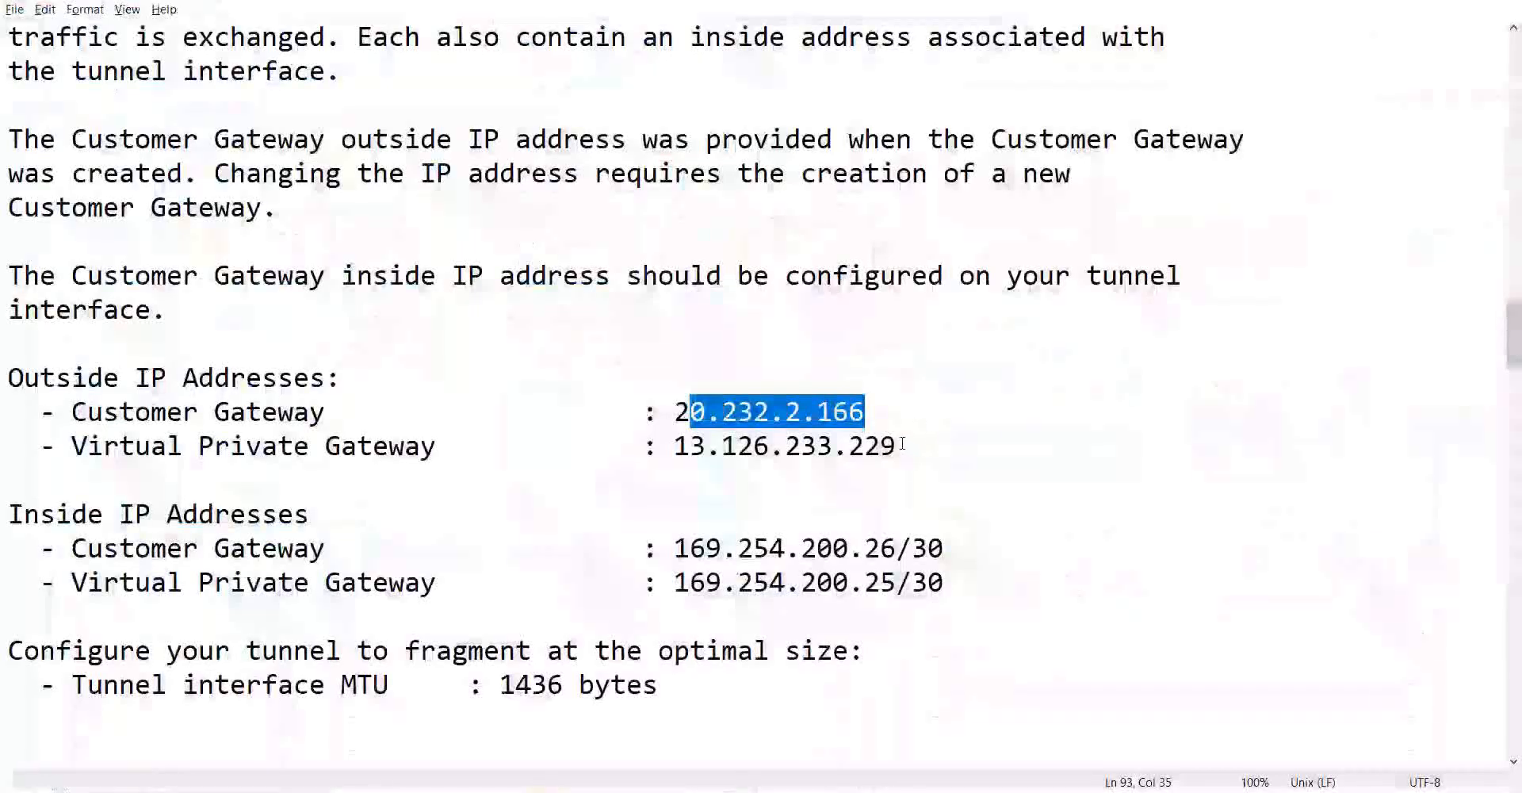
Step: Copy the virtual private gateway's outside IP address 13.126.233.229 from the configuration file and return to the Azure portal
drag(902, 444, 674, 446)
key(ctrl+c)
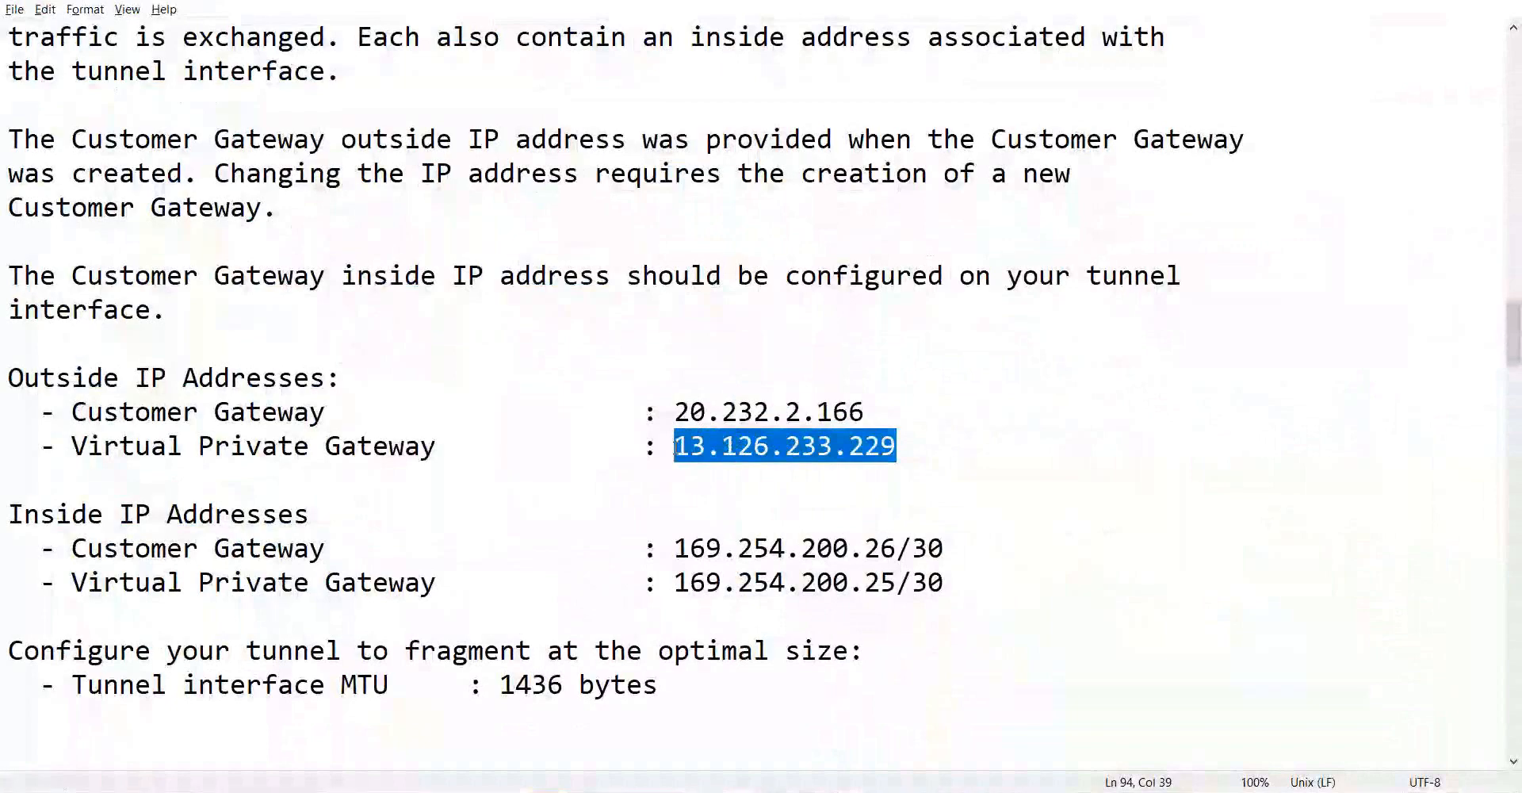
key(alt+Tab)
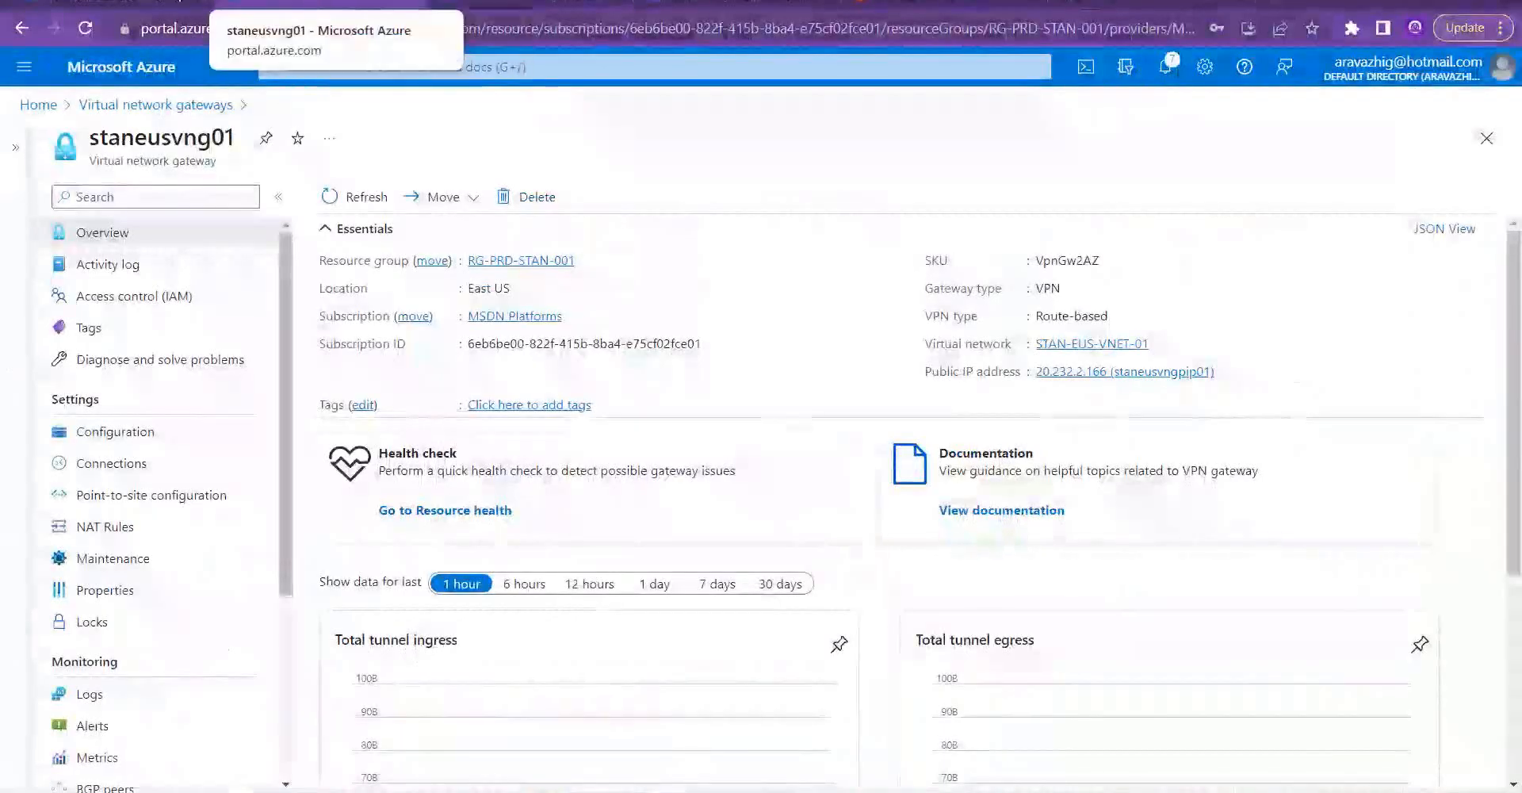
Step: Start creating a local network gateway in resource group RG-PRD-STAN-001 with region East US
click(143, 4)
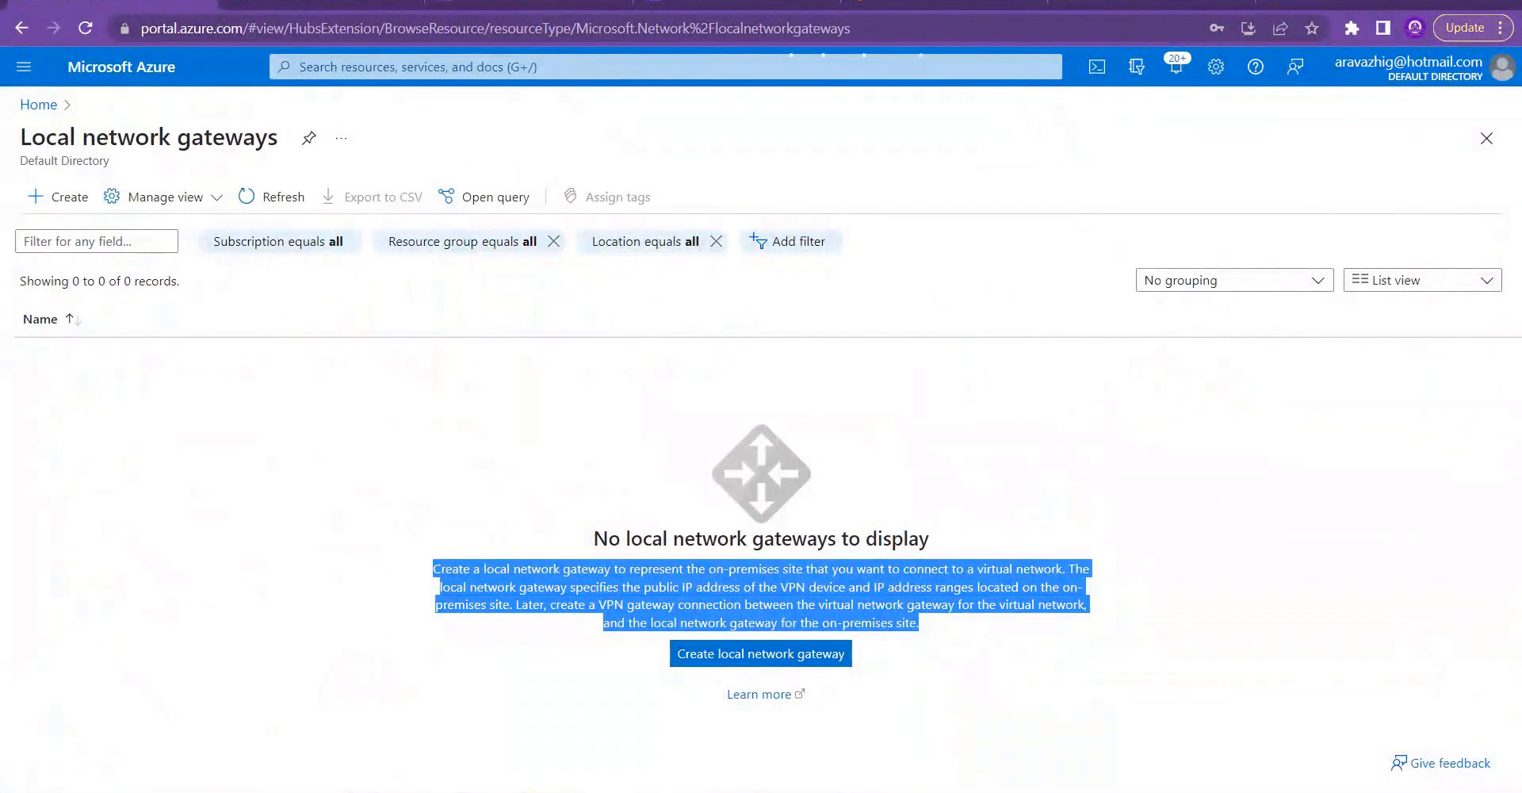
click(708, 655)
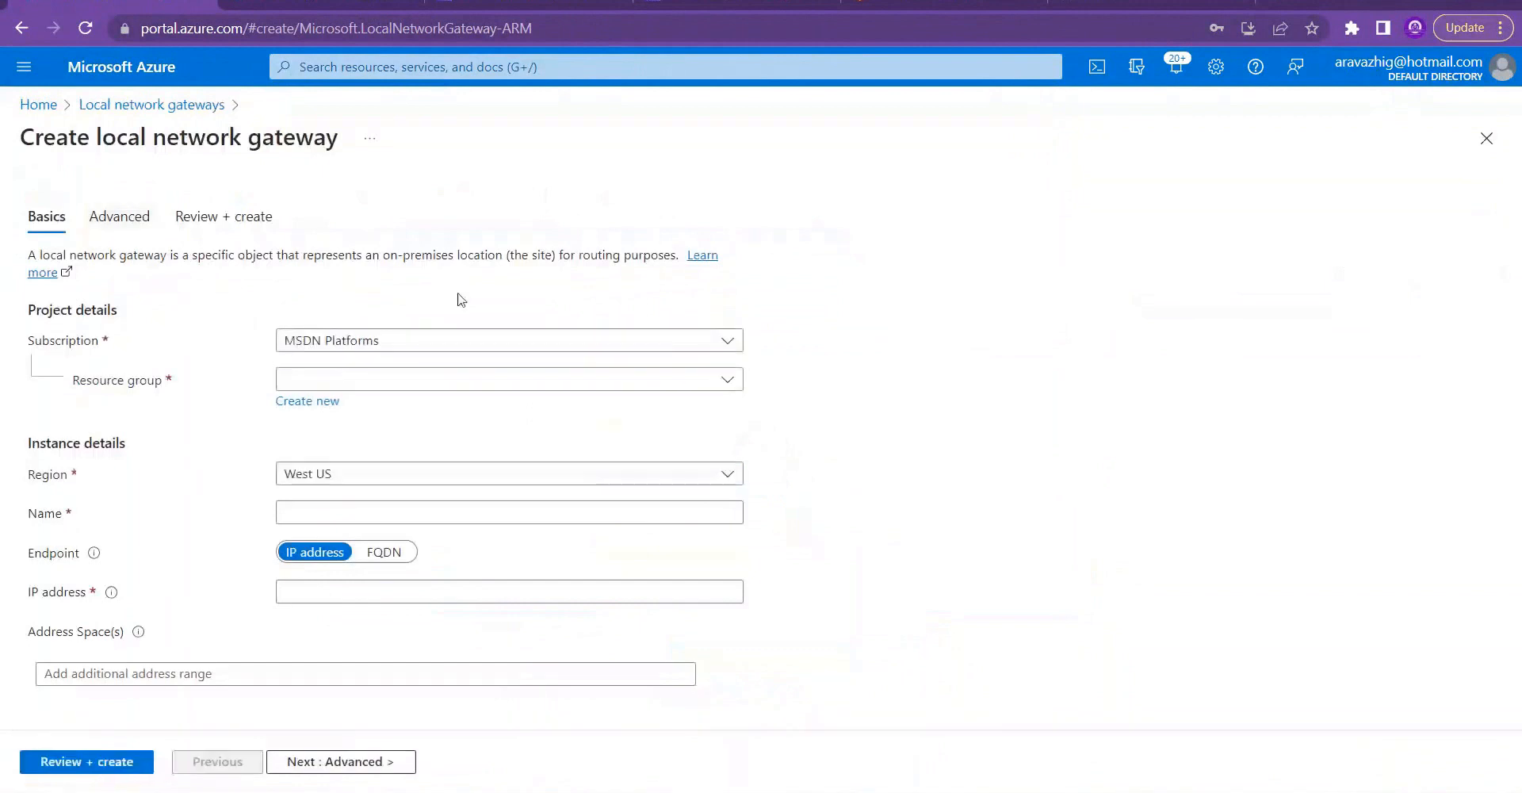
click(346, 381)
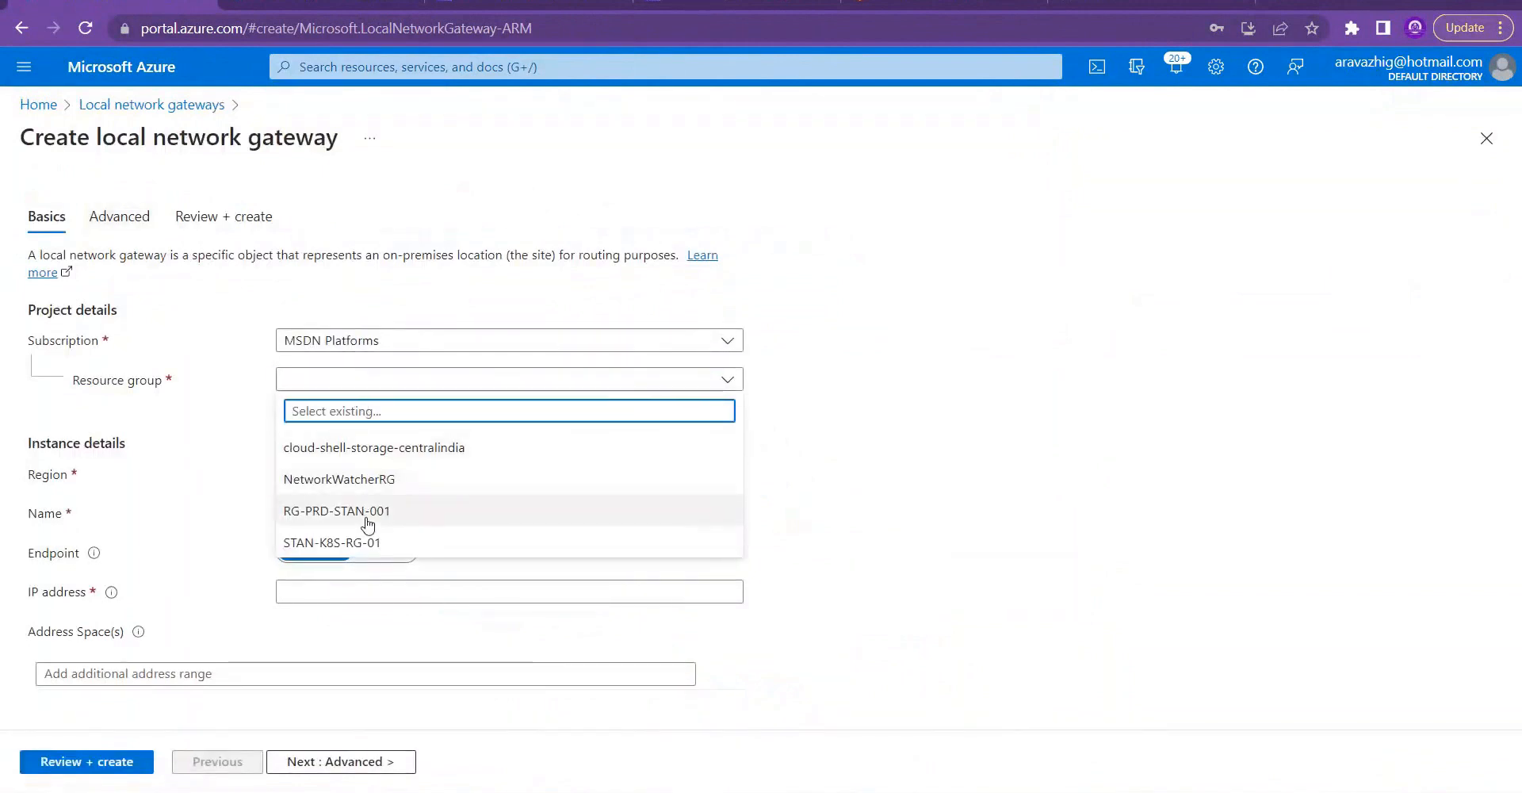
click(367, 512)
click(365, 477)
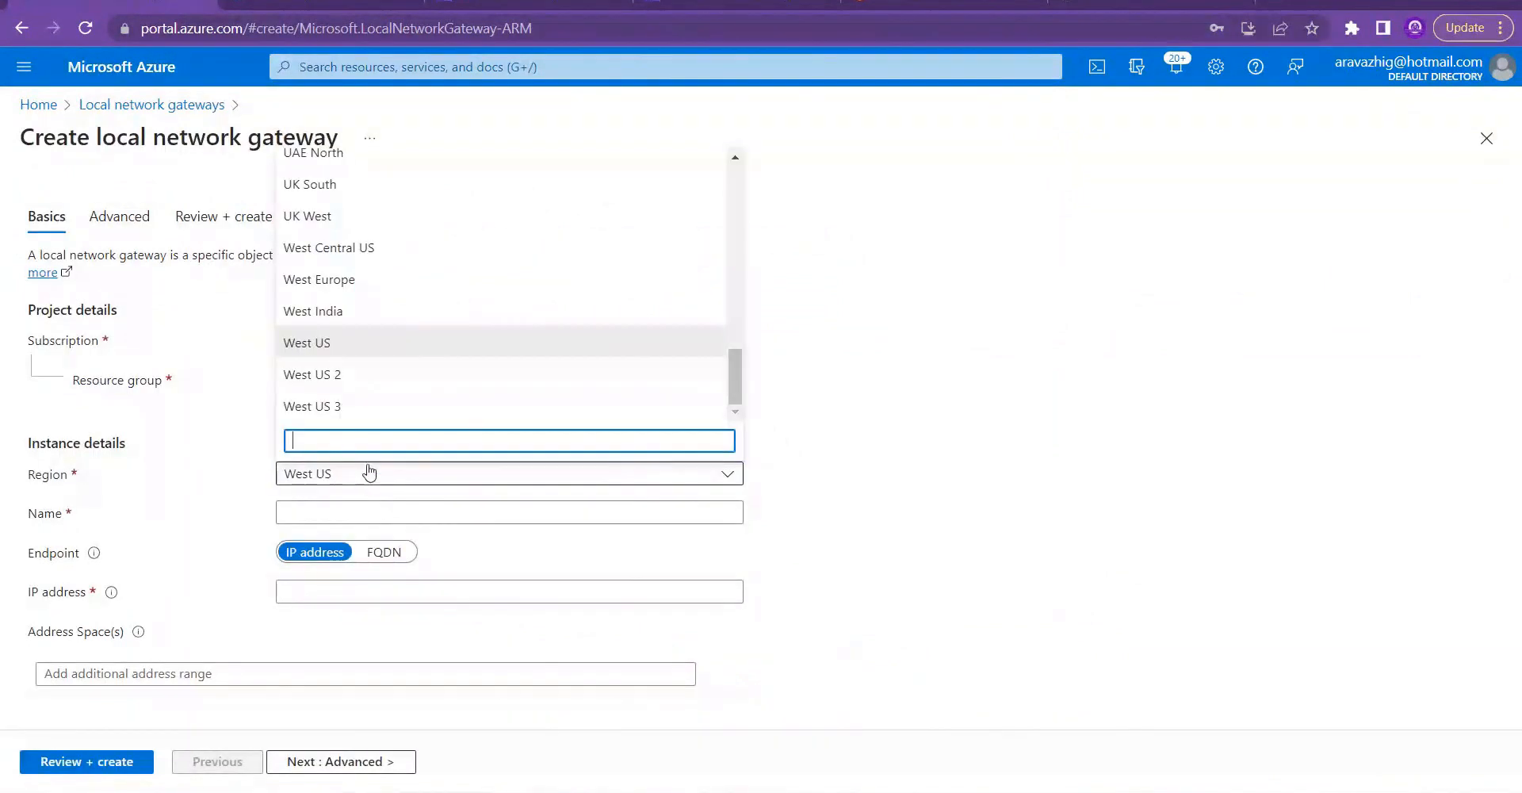
text(East US)
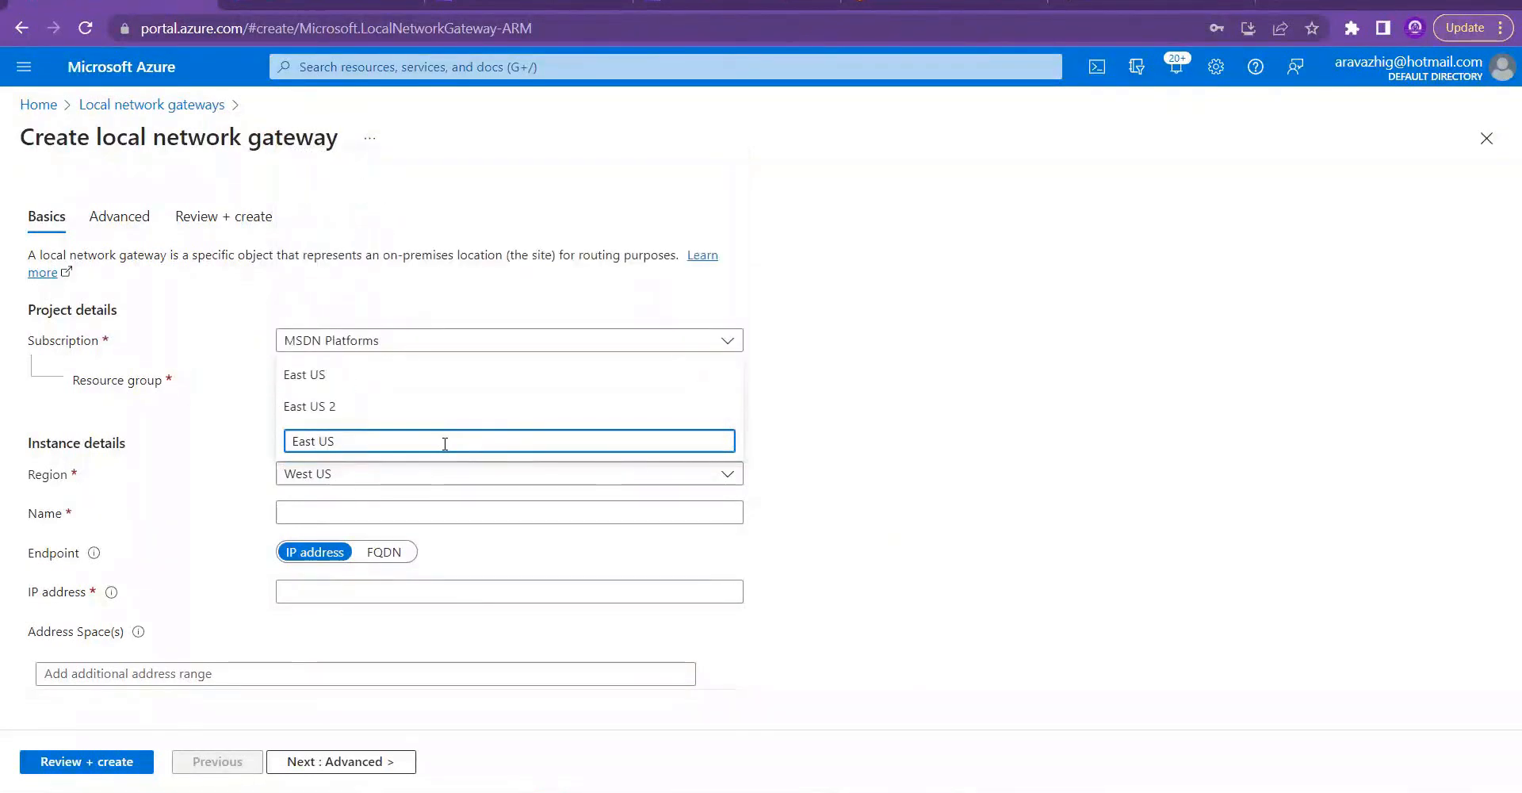
click(401, 376)
Step: Name the local network gateway AWSLNG01 and set its endpoint IP address to 13.126.233.229
click(367, 511)
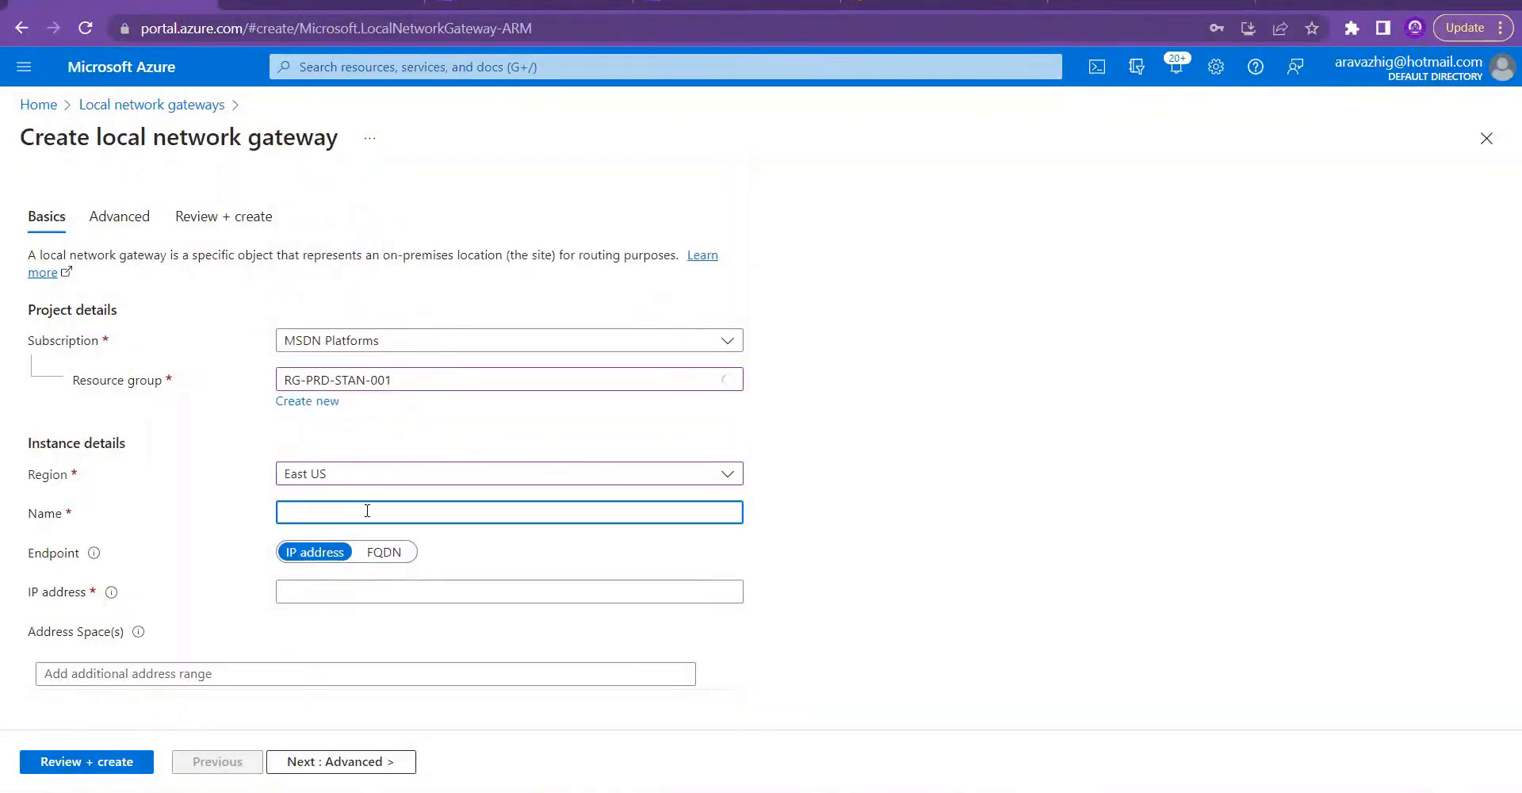
text(AWSLNG01)
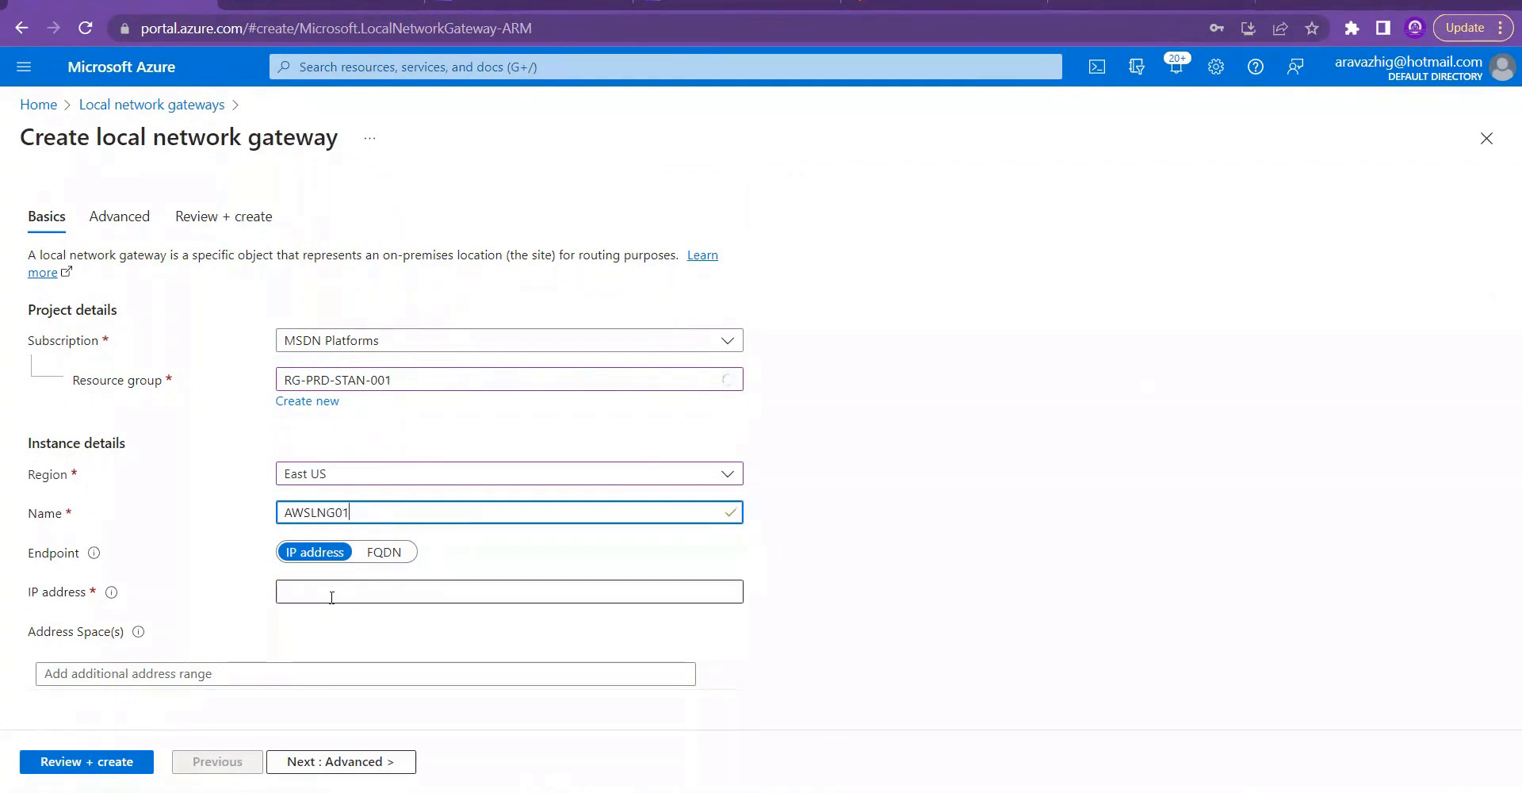
click(331, 597)
key(ctrl+v)
click(1110, 180)
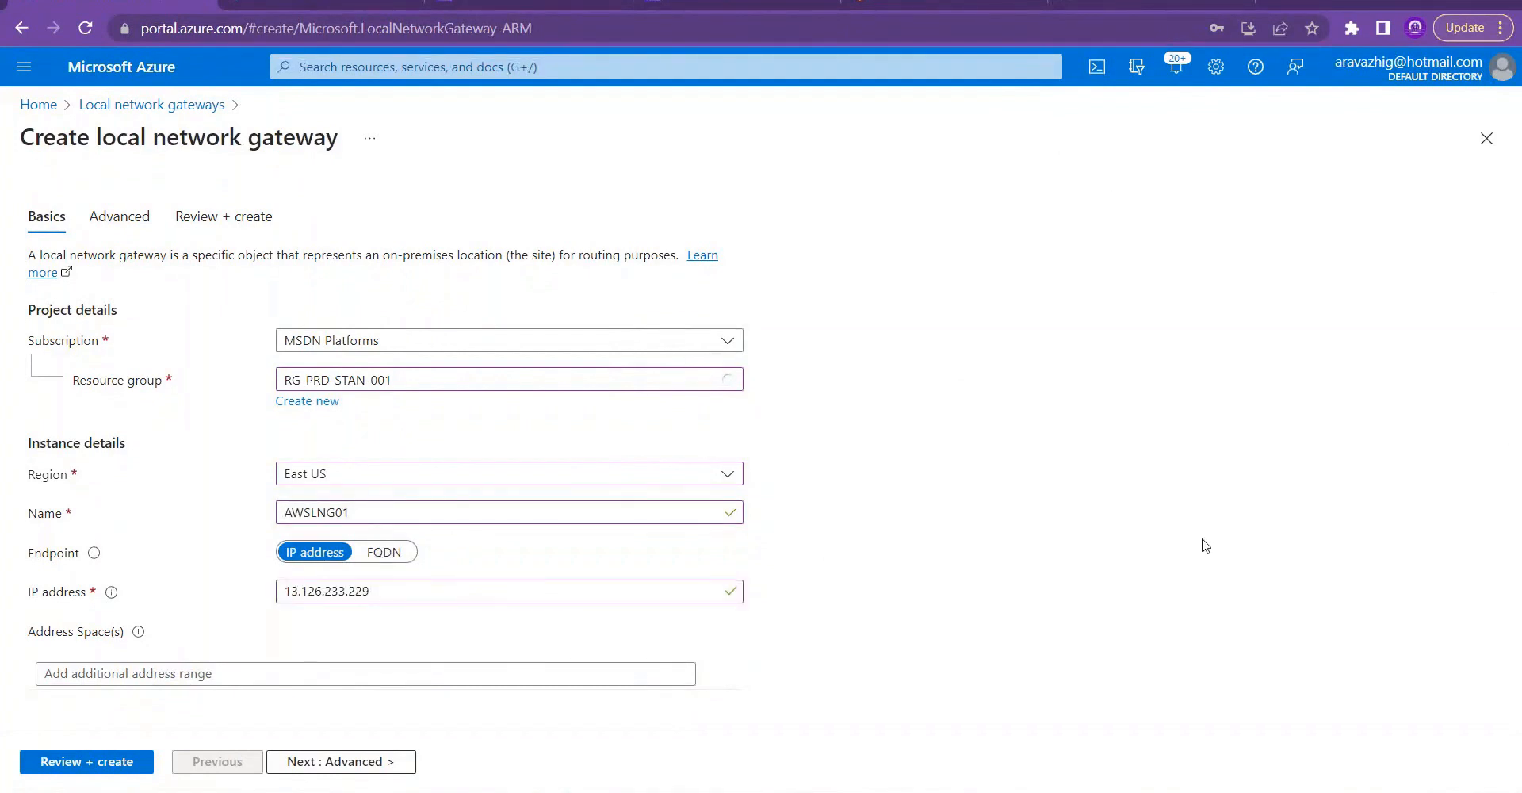
Step: Get the IPv4 CIDR of DefaultVPC from the AWS console for the local network gateway's address space
click(233, 673)
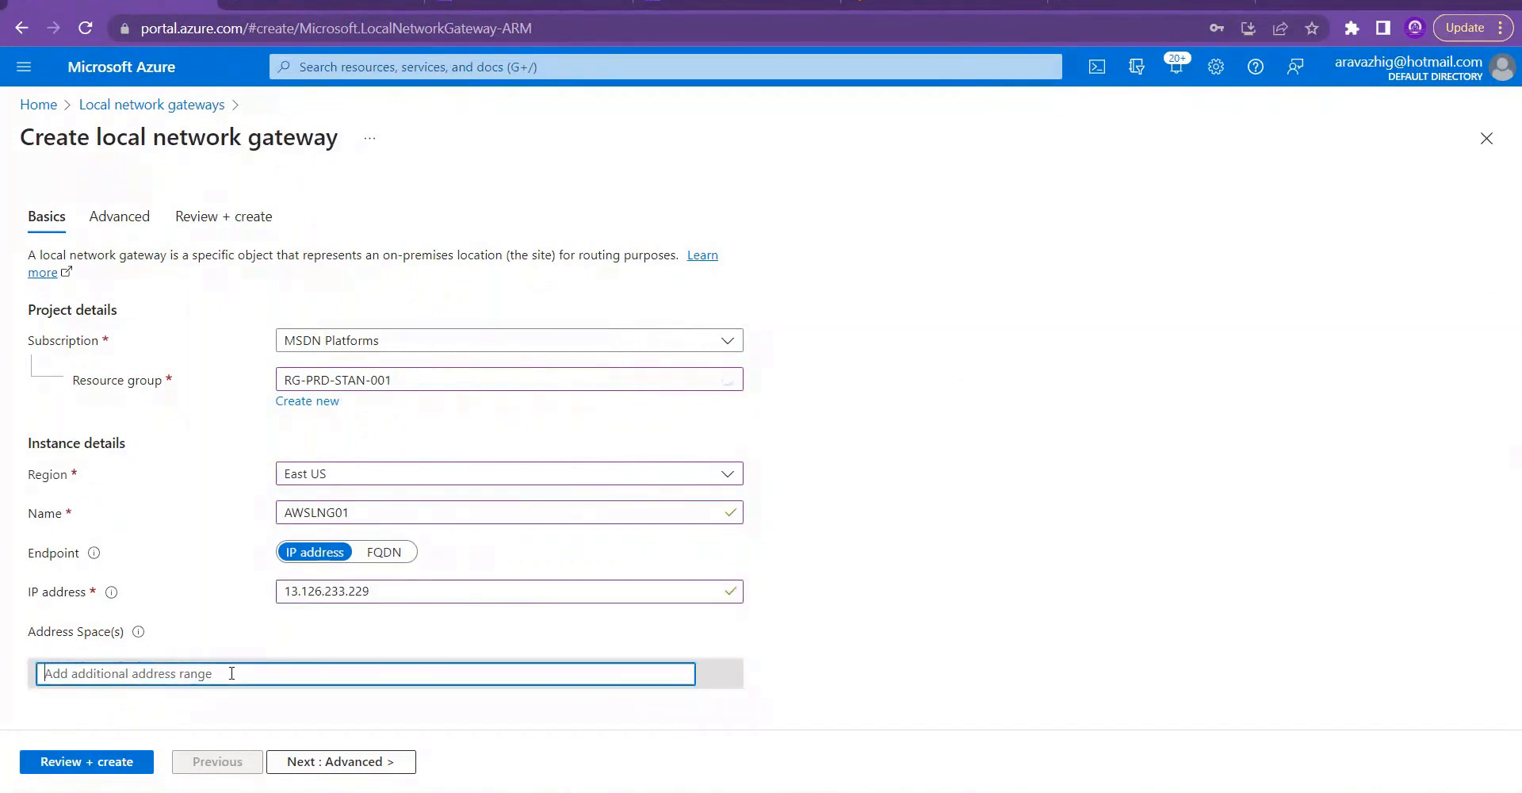
click(1209, 553)
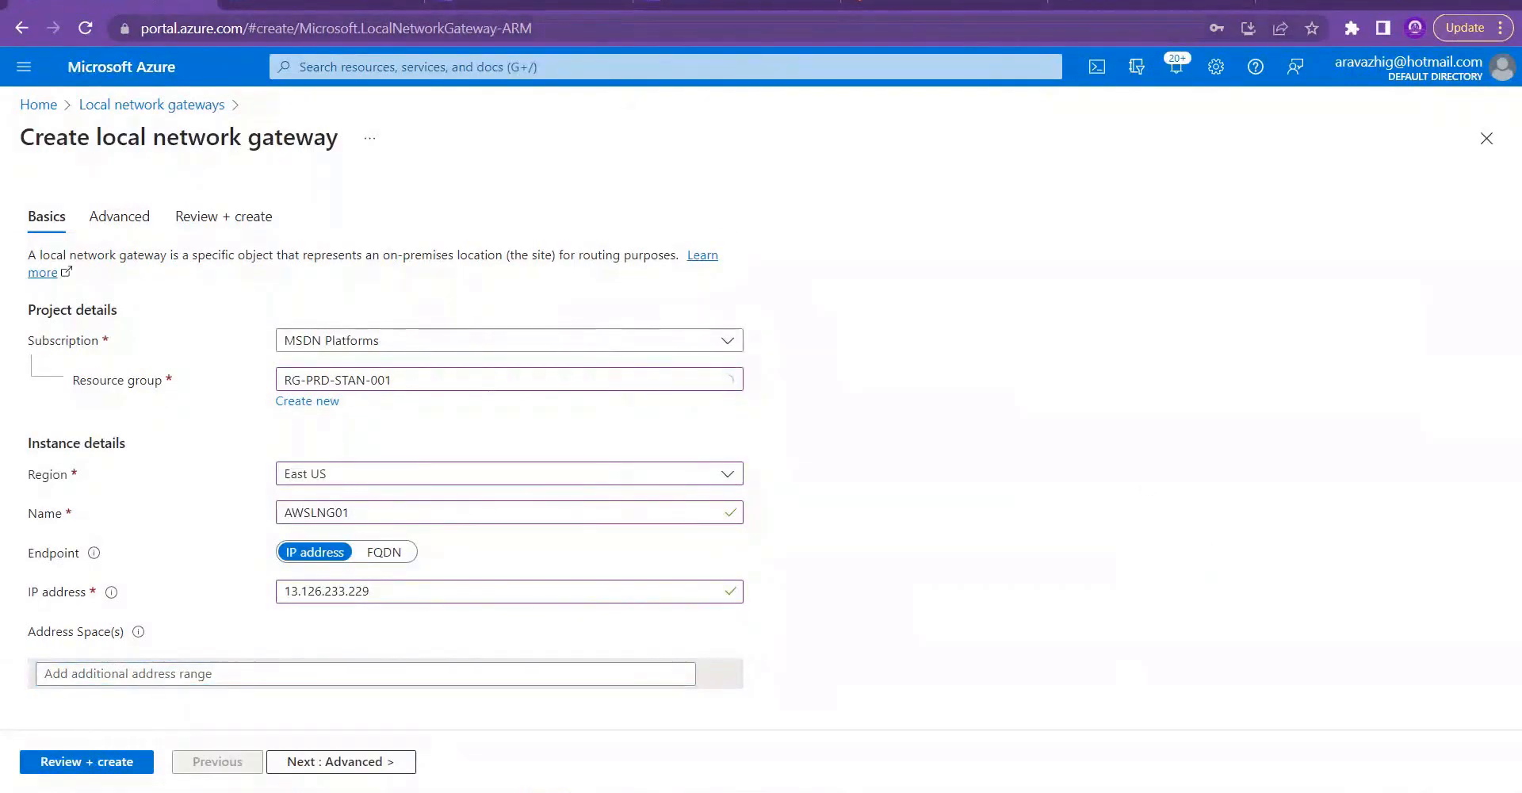
click(730, 6)
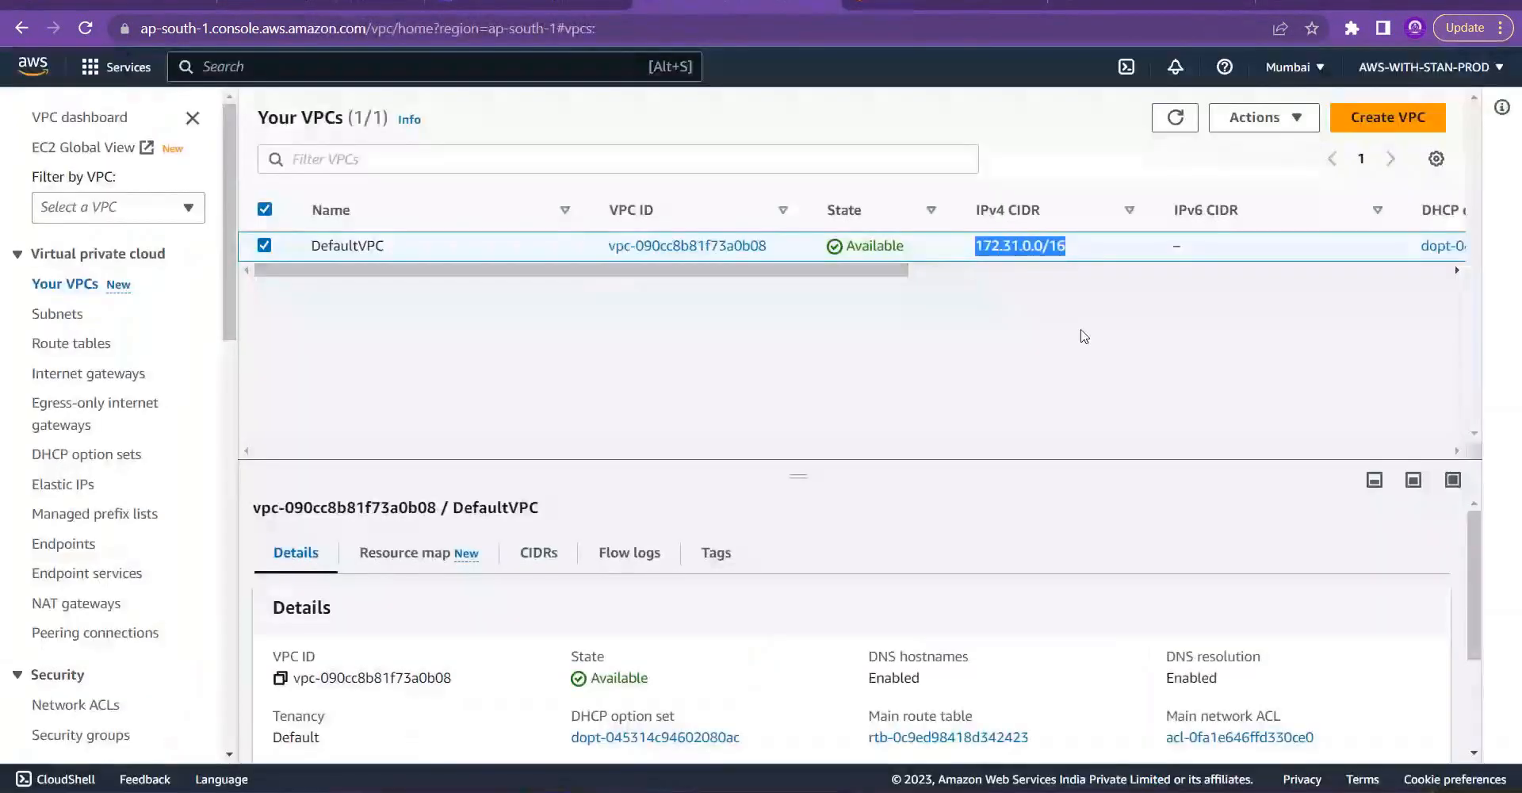
click(99, 5)
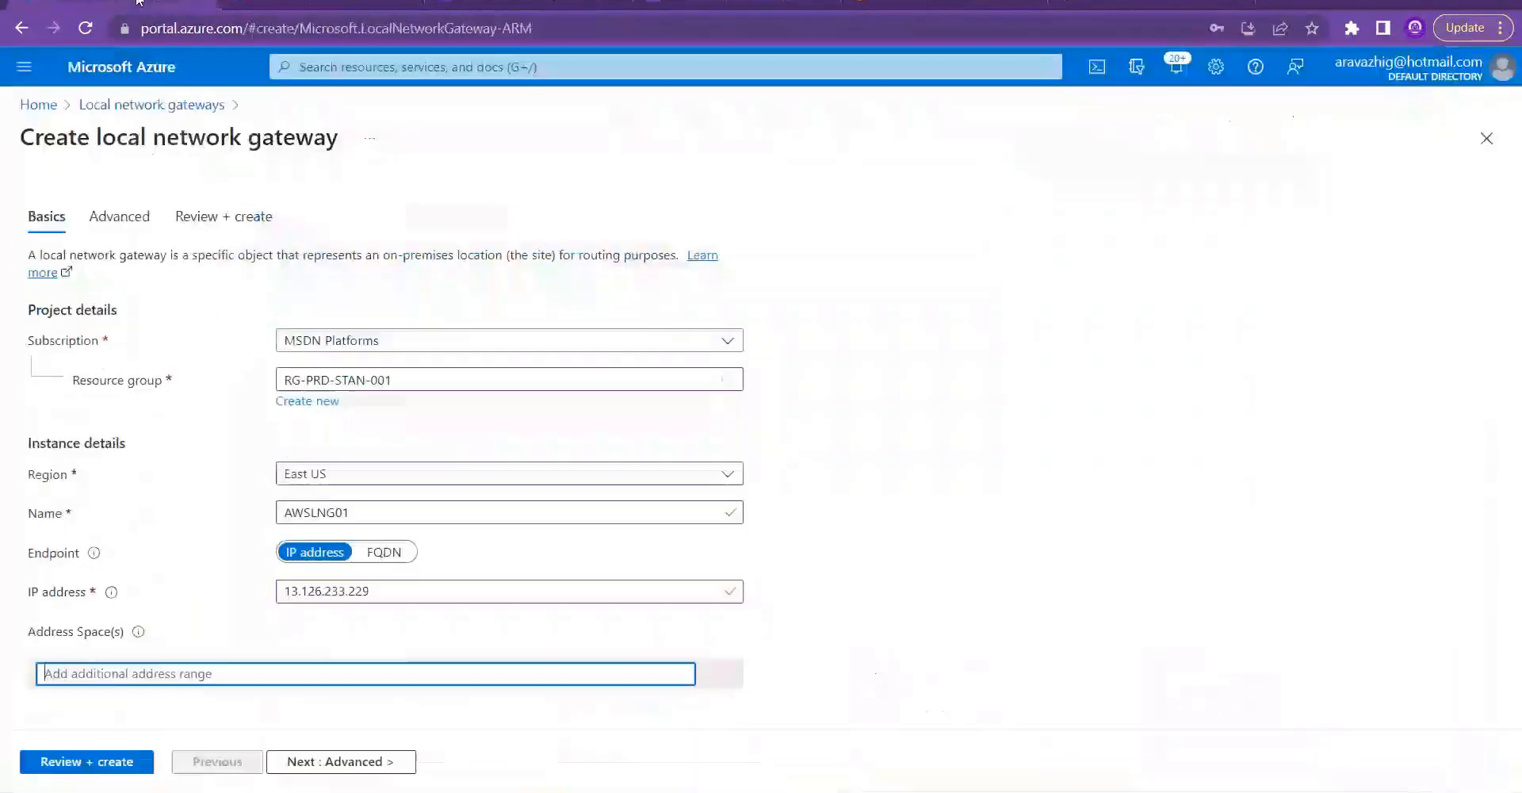
Step: Add the address space 172.31.0.0/16 to the local network gateway AWSLNG01, then review and create the gateway
text(172.31.0.0/16)
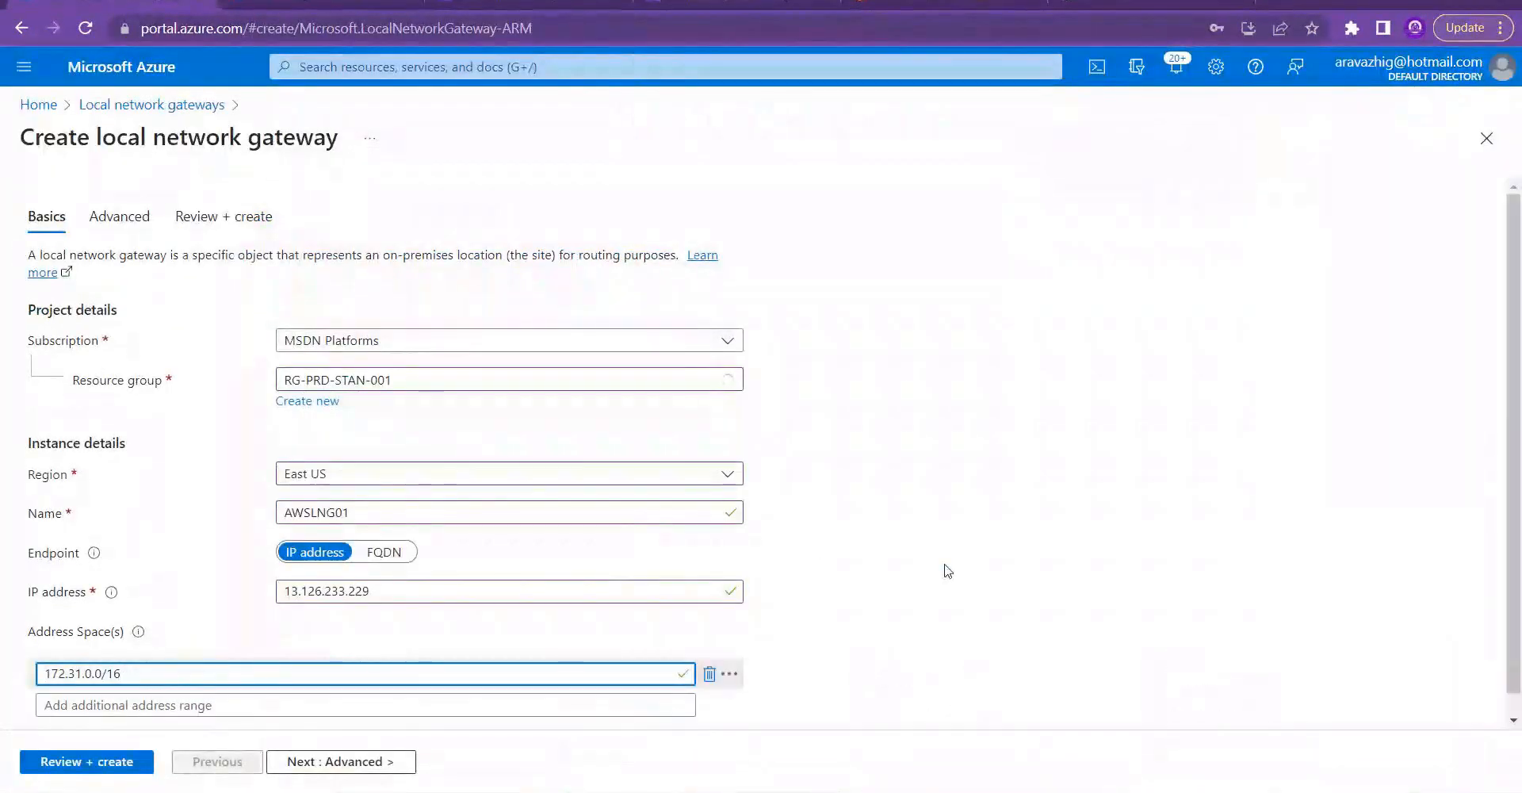
click(963, 535)
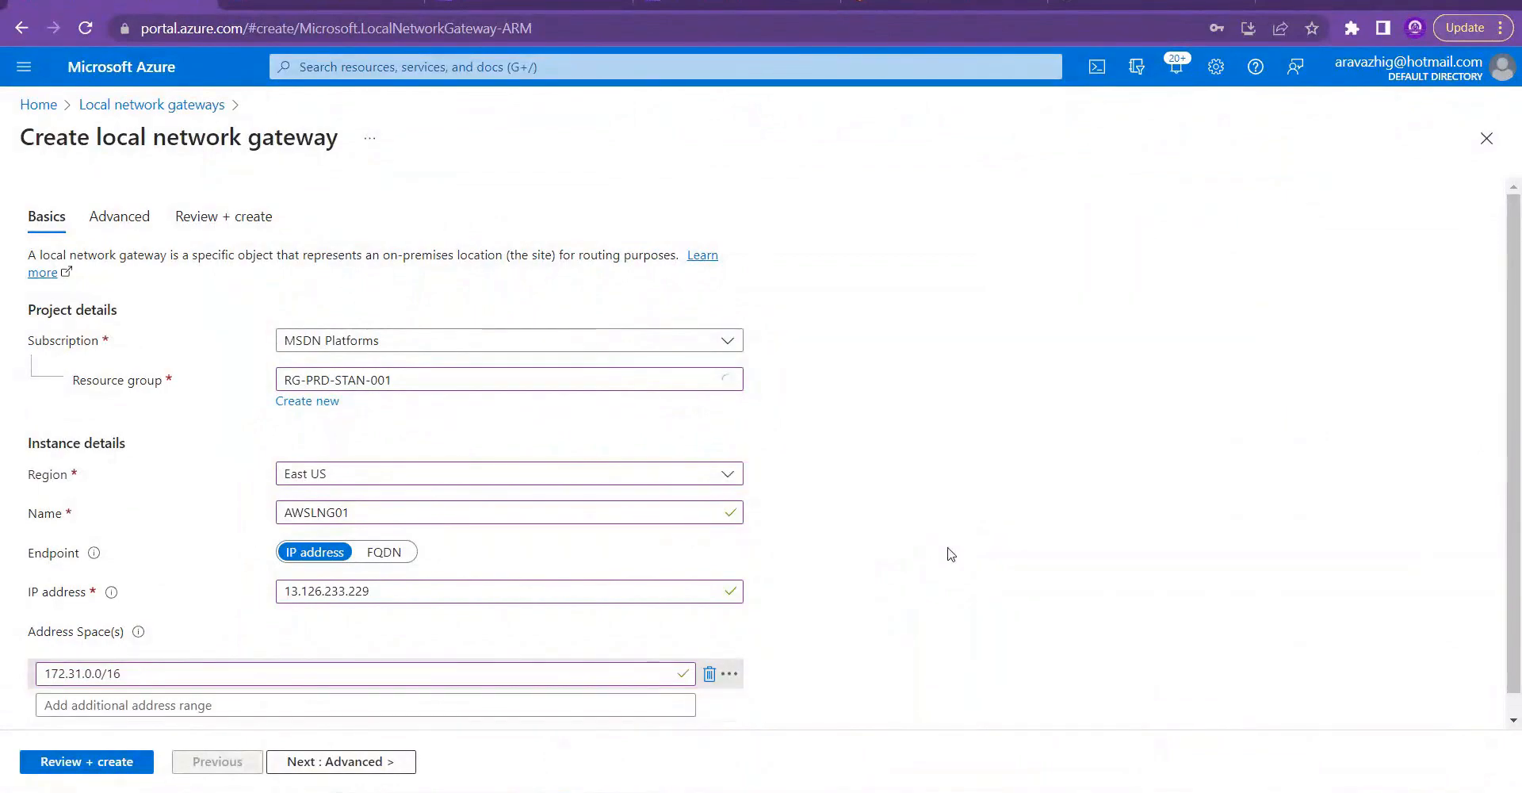
key(alt+Tab)
key(alt+Tab)
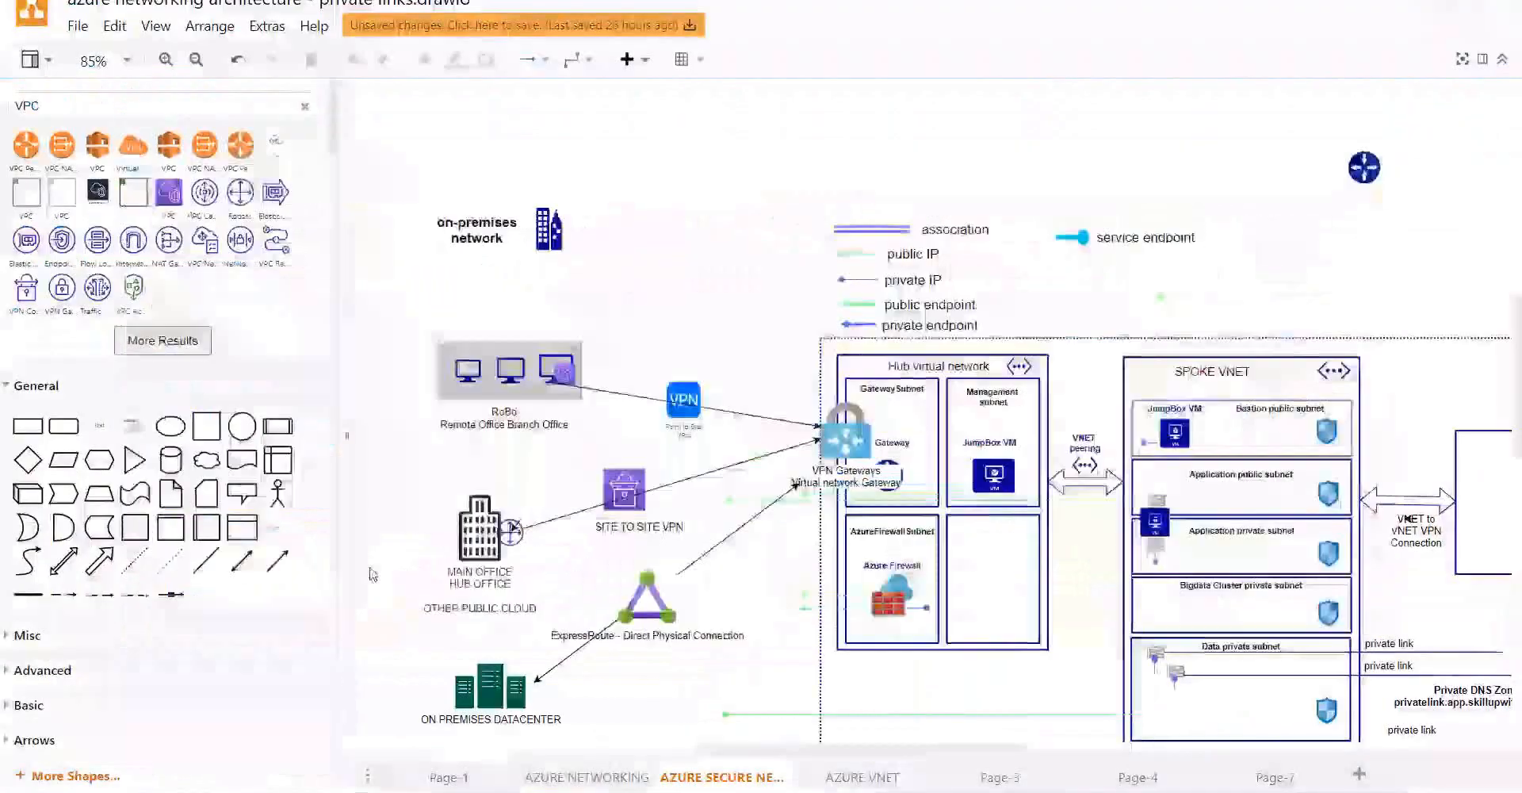
key(alt+Tab)
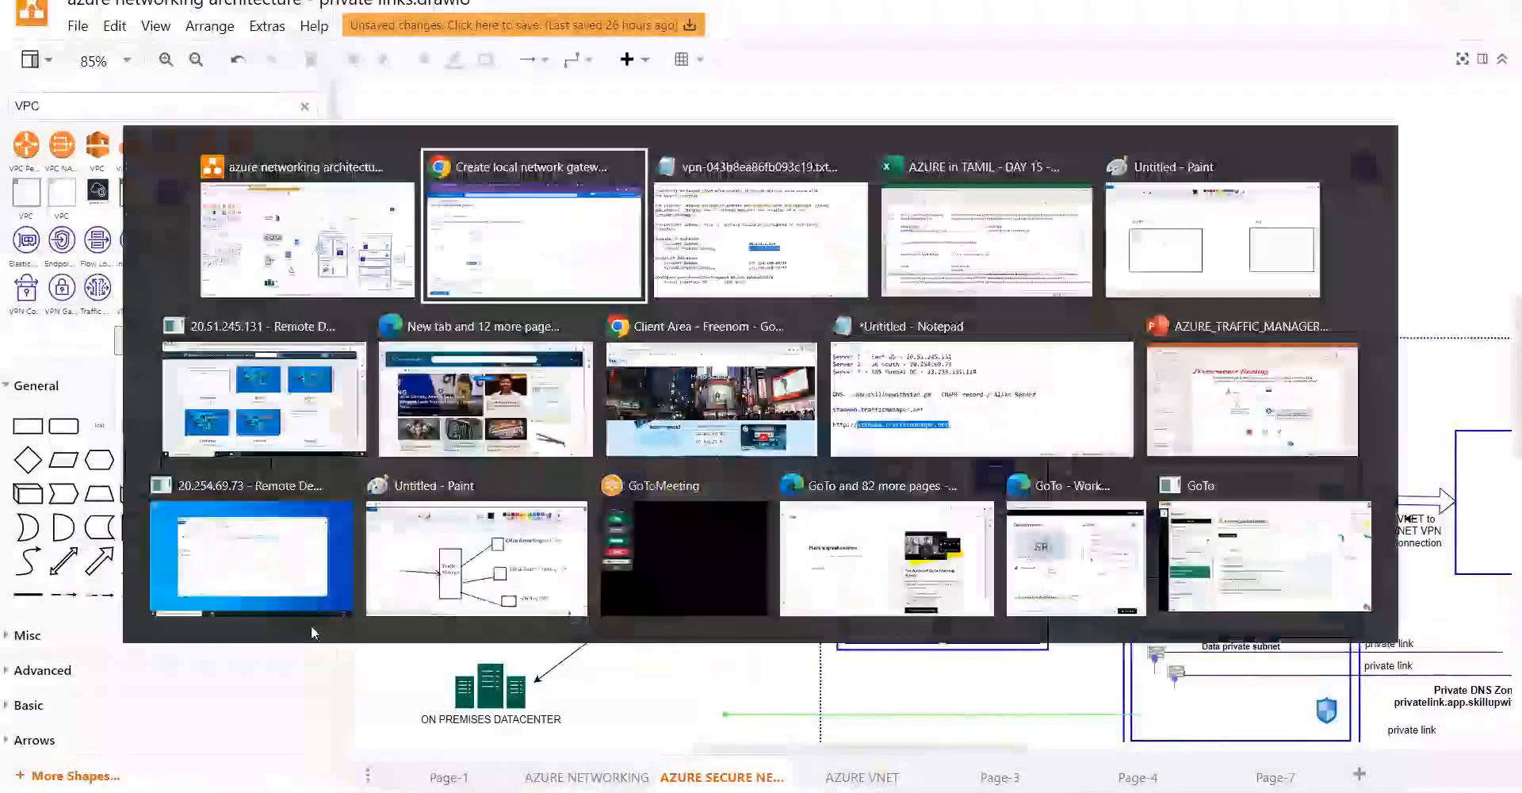
click(86, 763)
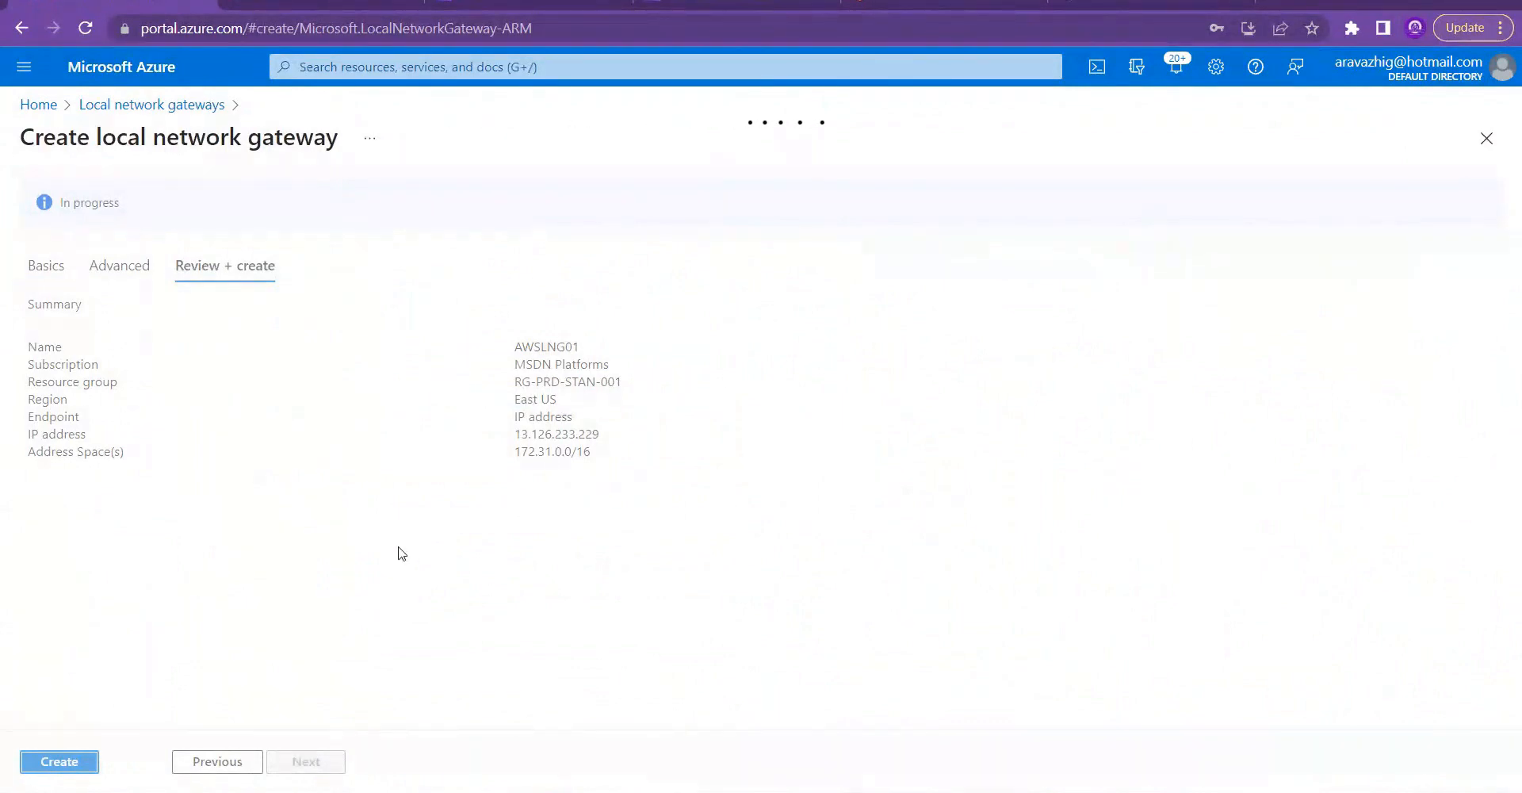
click(52, 762)
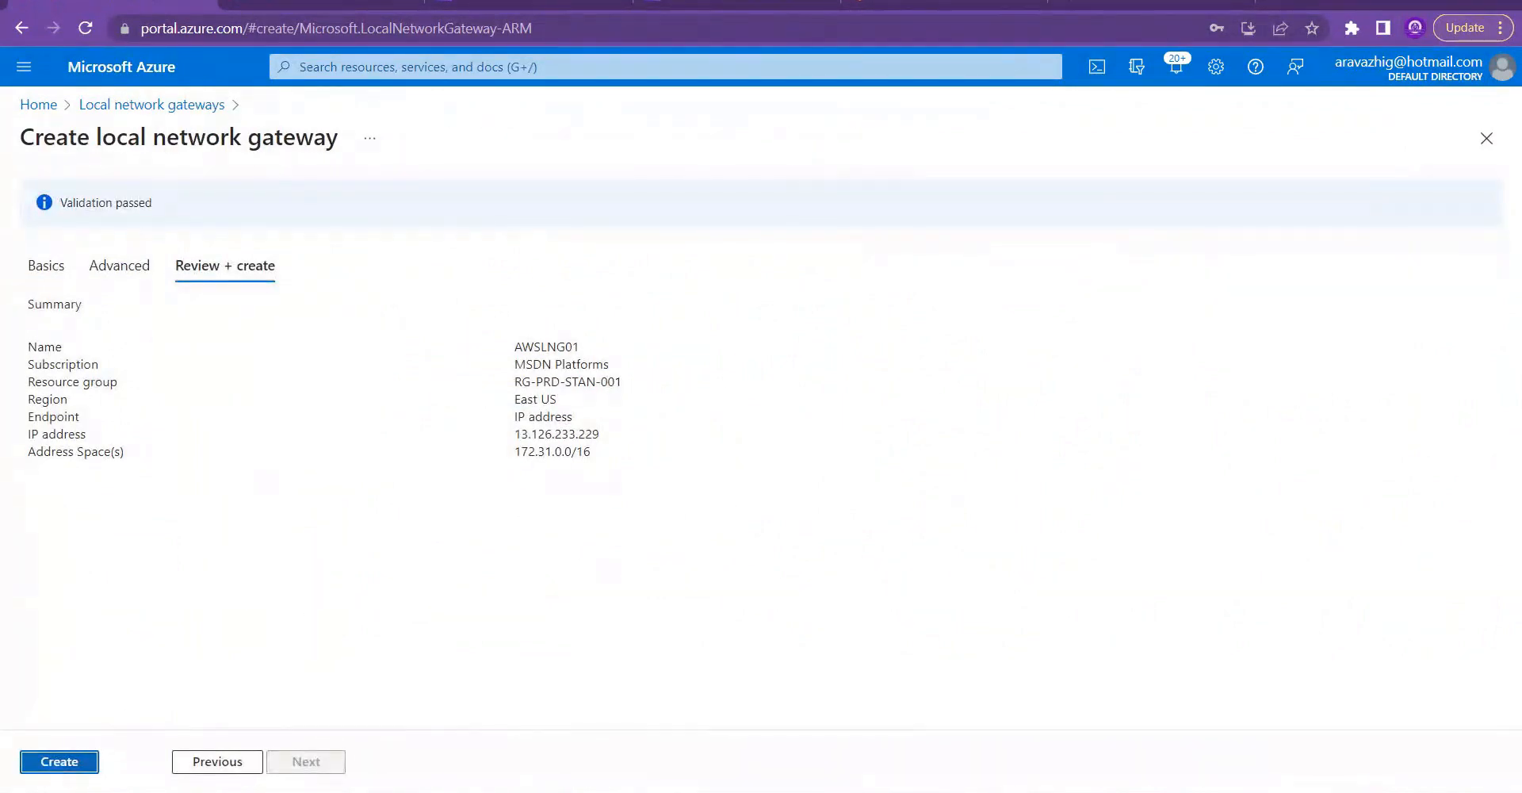
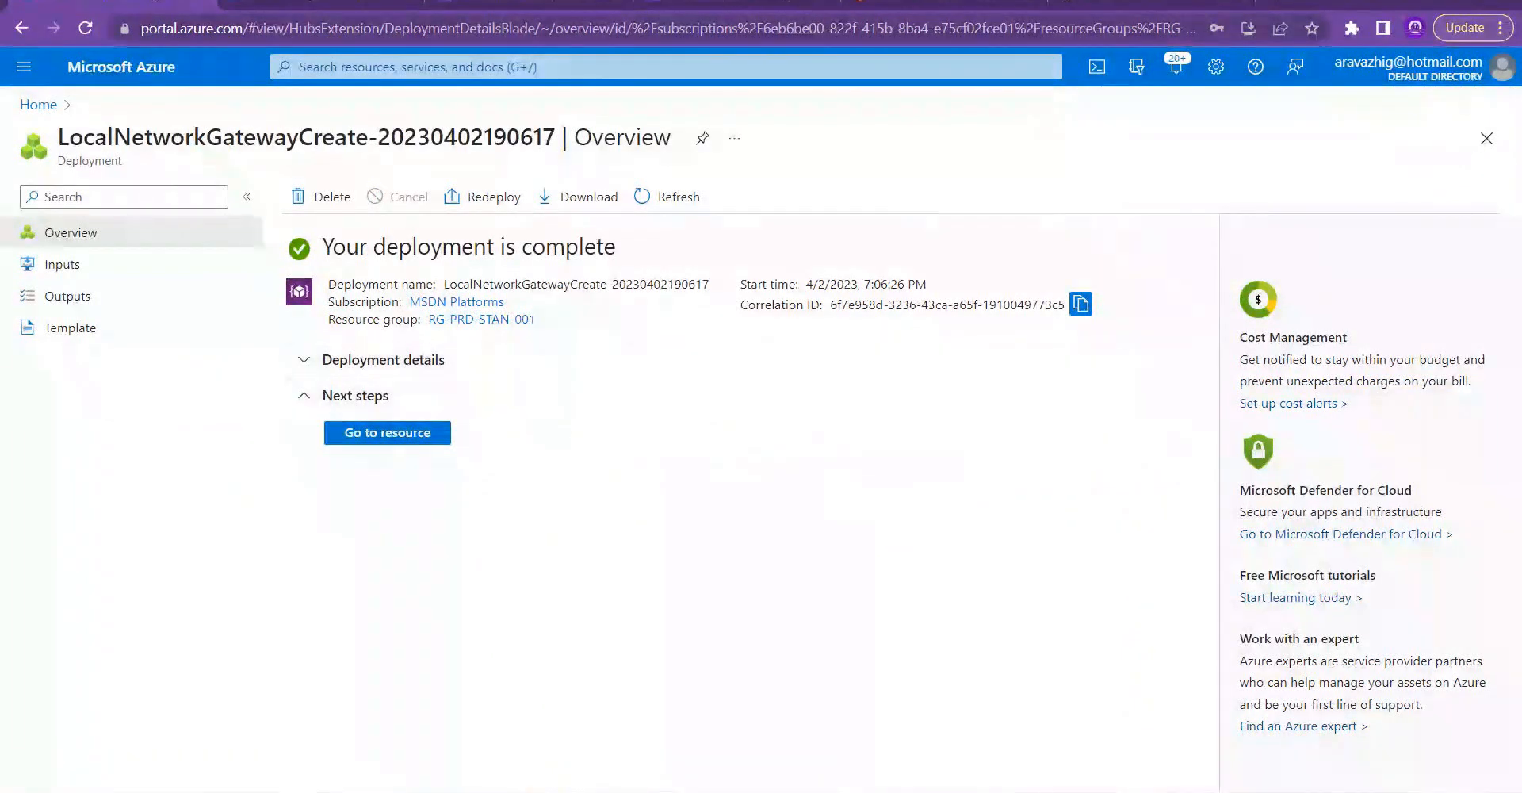
Step: Open the deployed AWSLNG01 gateway and review its connections and configuration settings
click(418, 434)
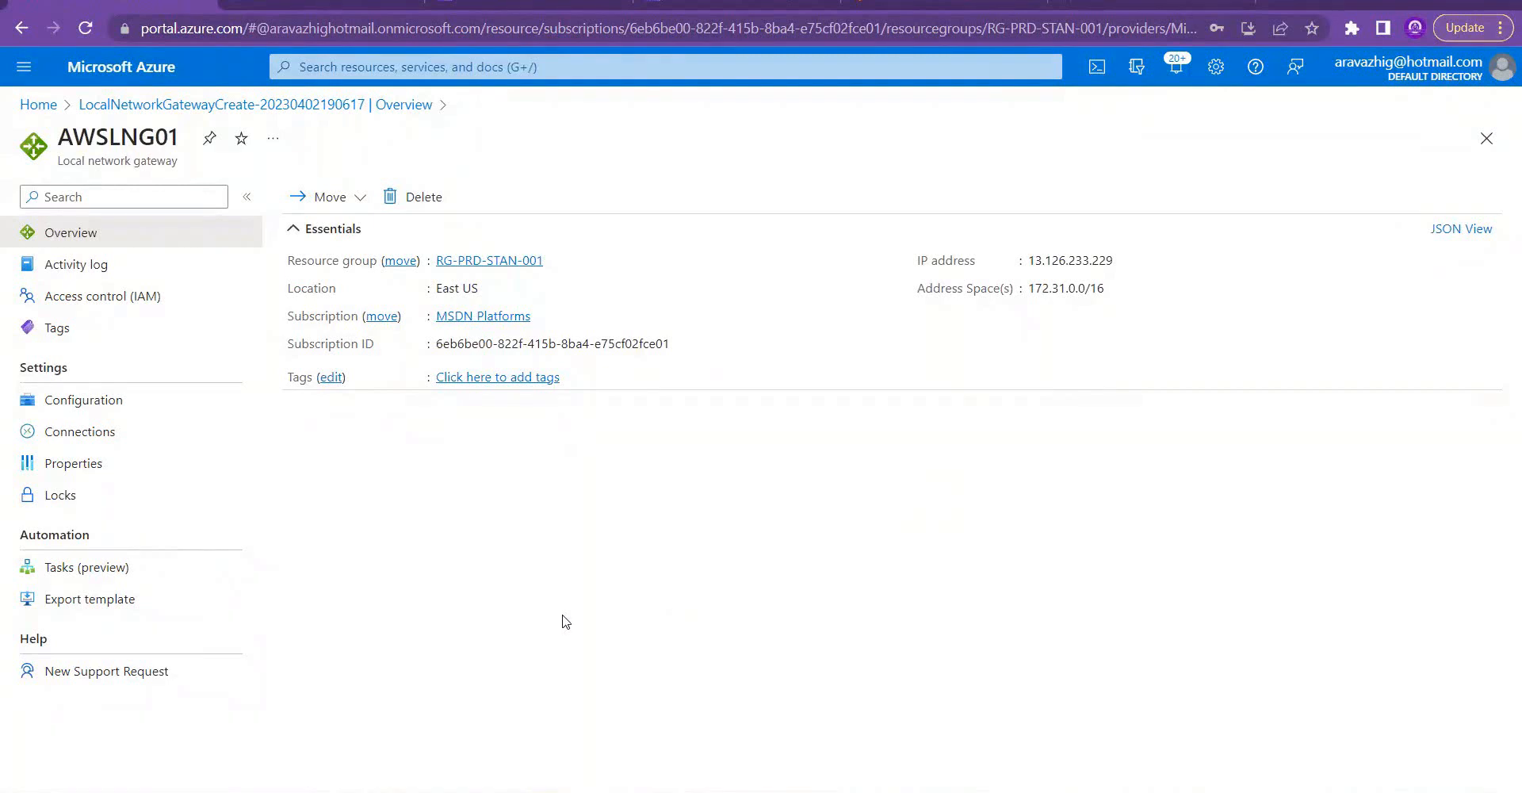
click(109, 434)
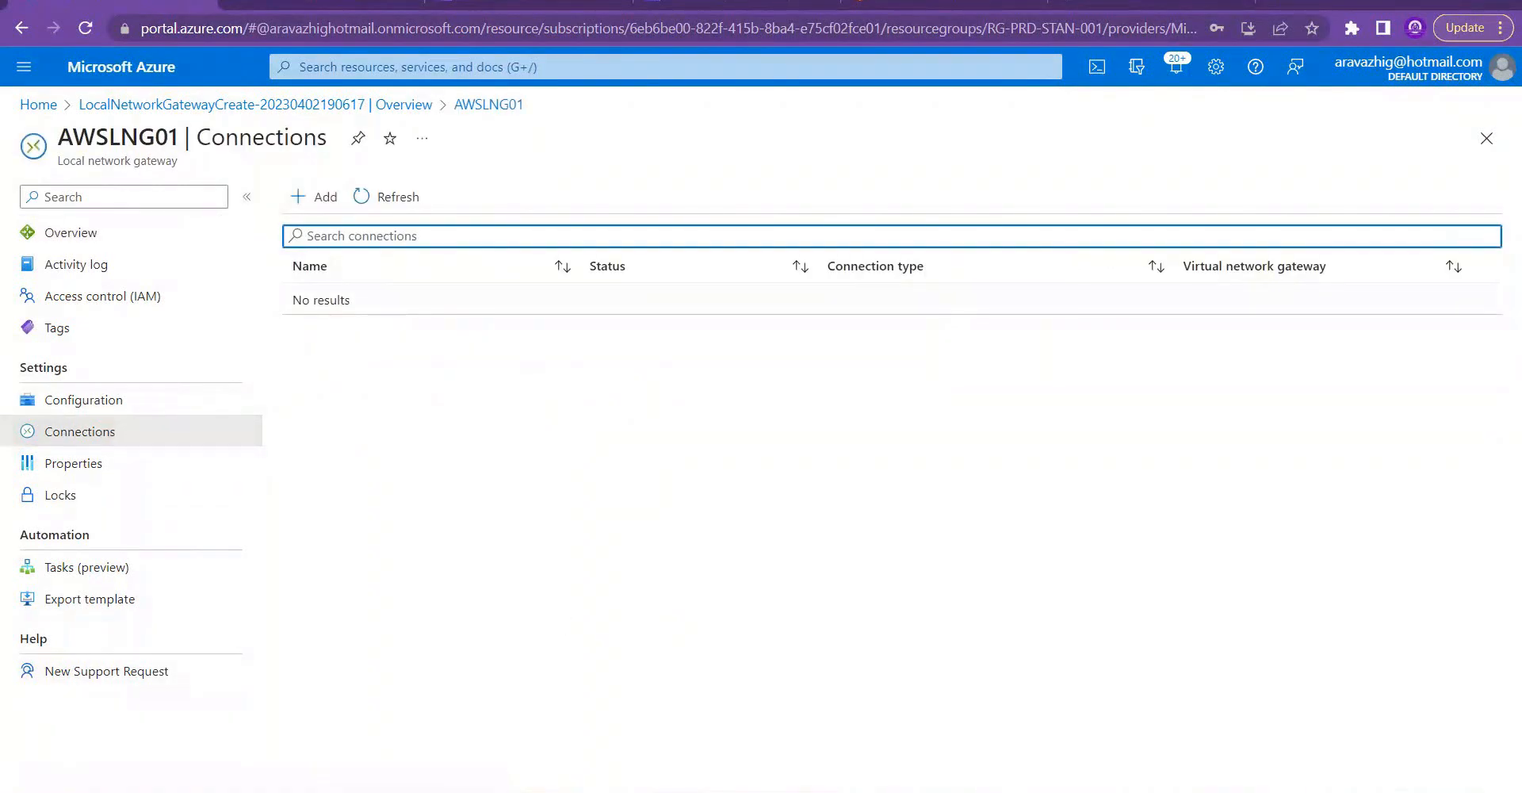
click(107, 403)
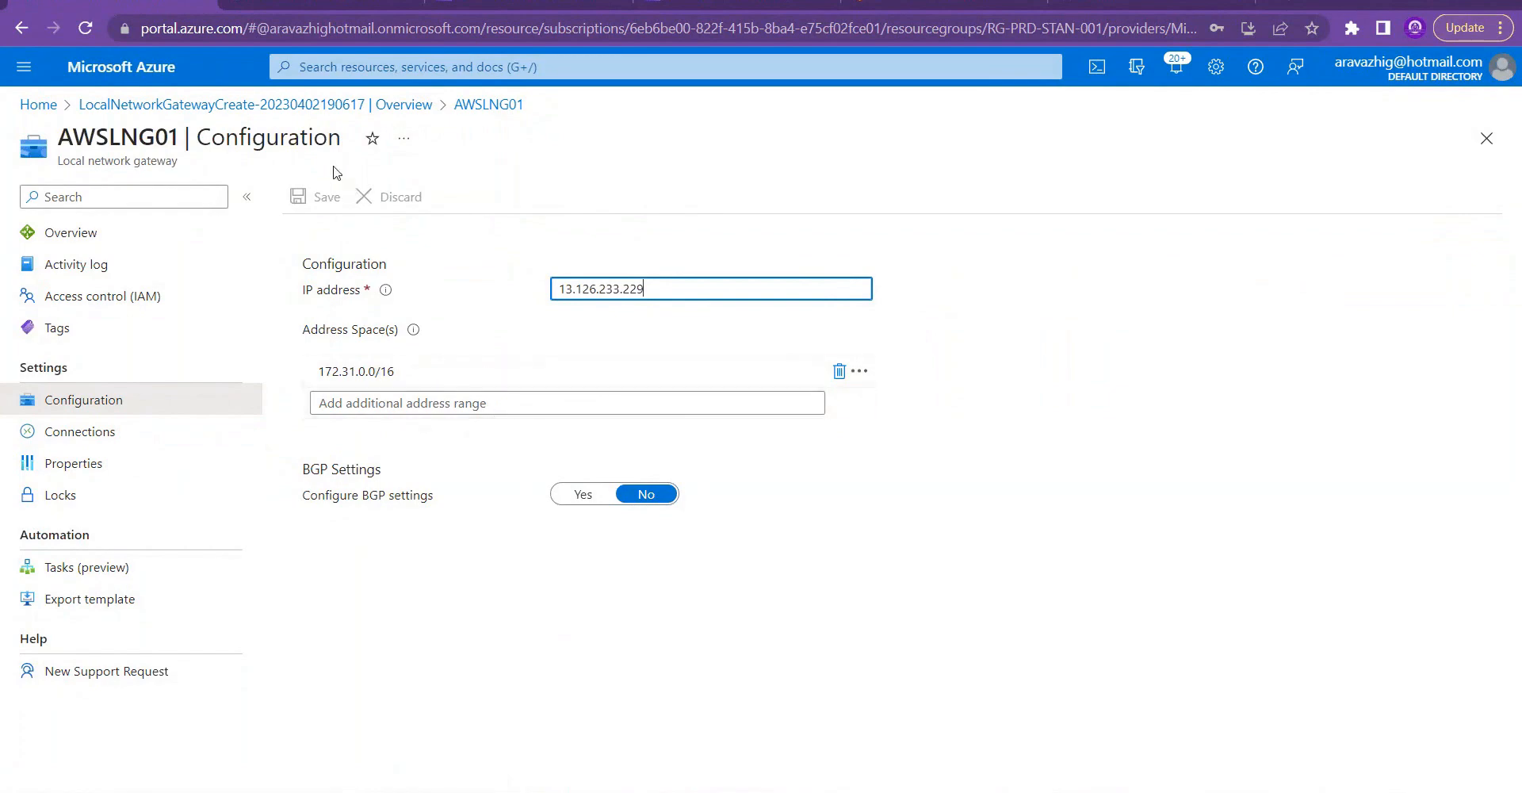
click(203, 107)
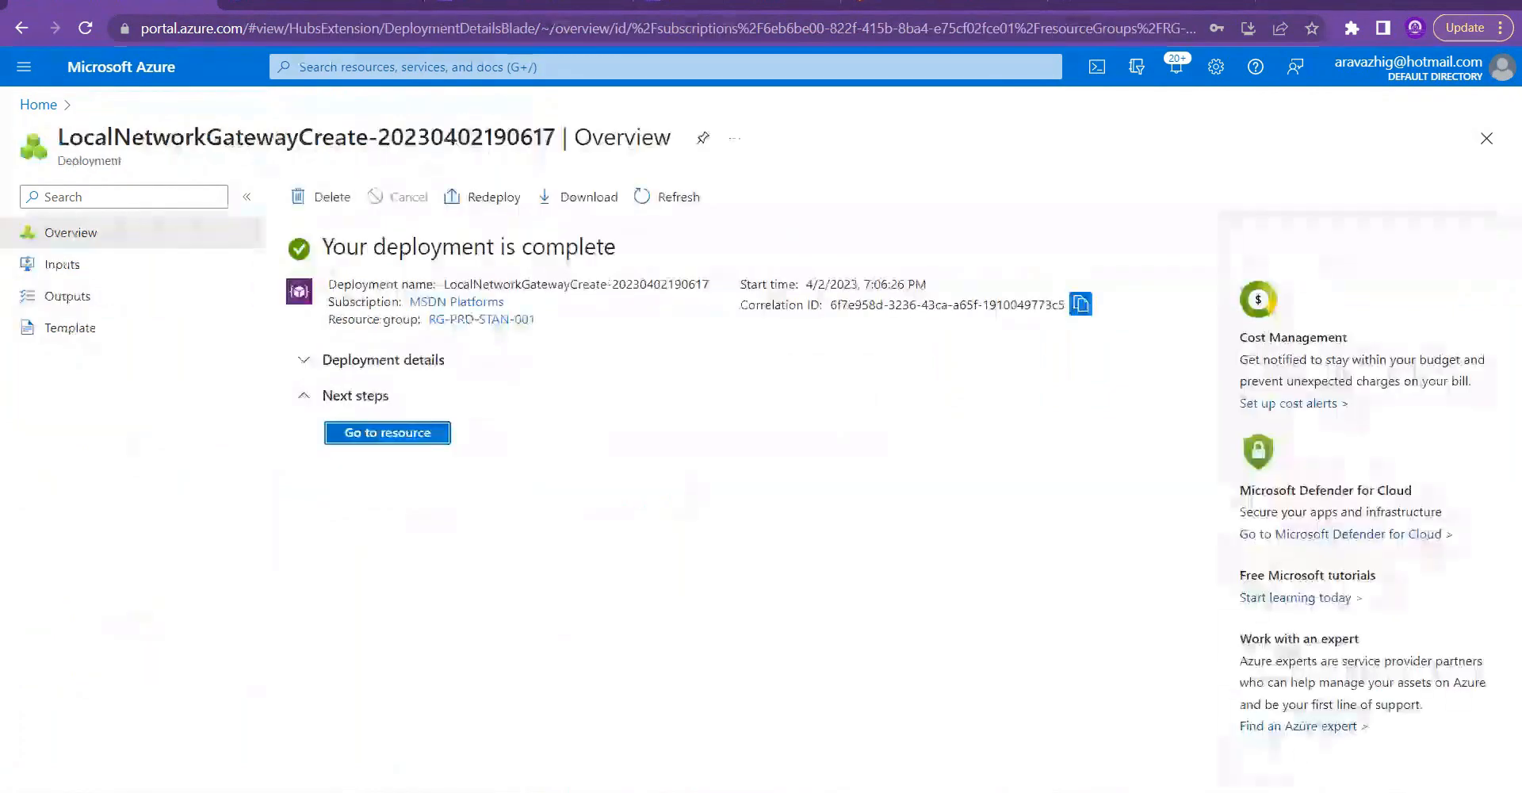
Step: Start a new connection on the virtual network gateway staneusvng01 and set its connection type to Site-to-site (IPsec)
click(44, 109)
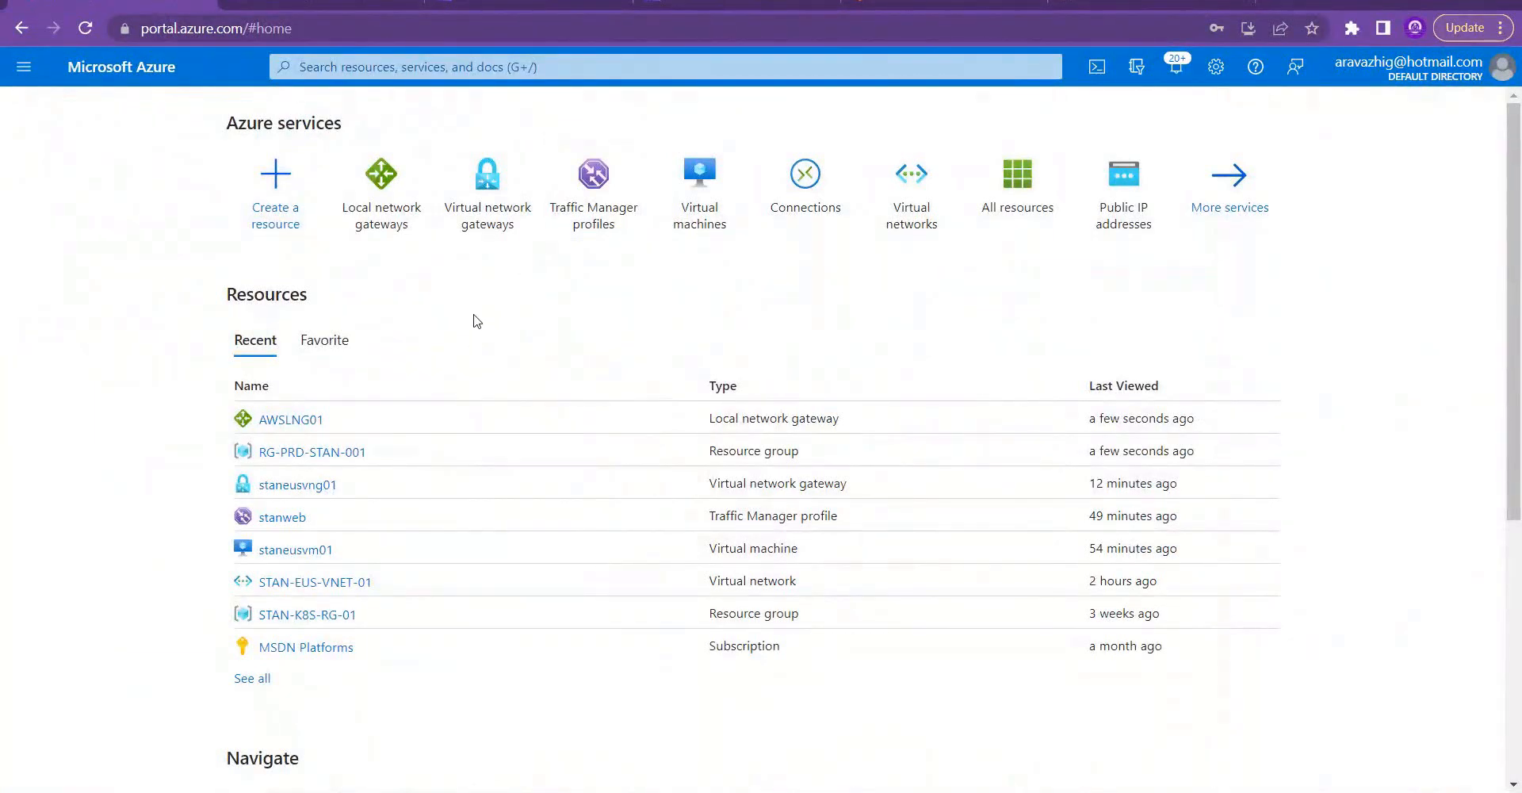
click(485, 202)
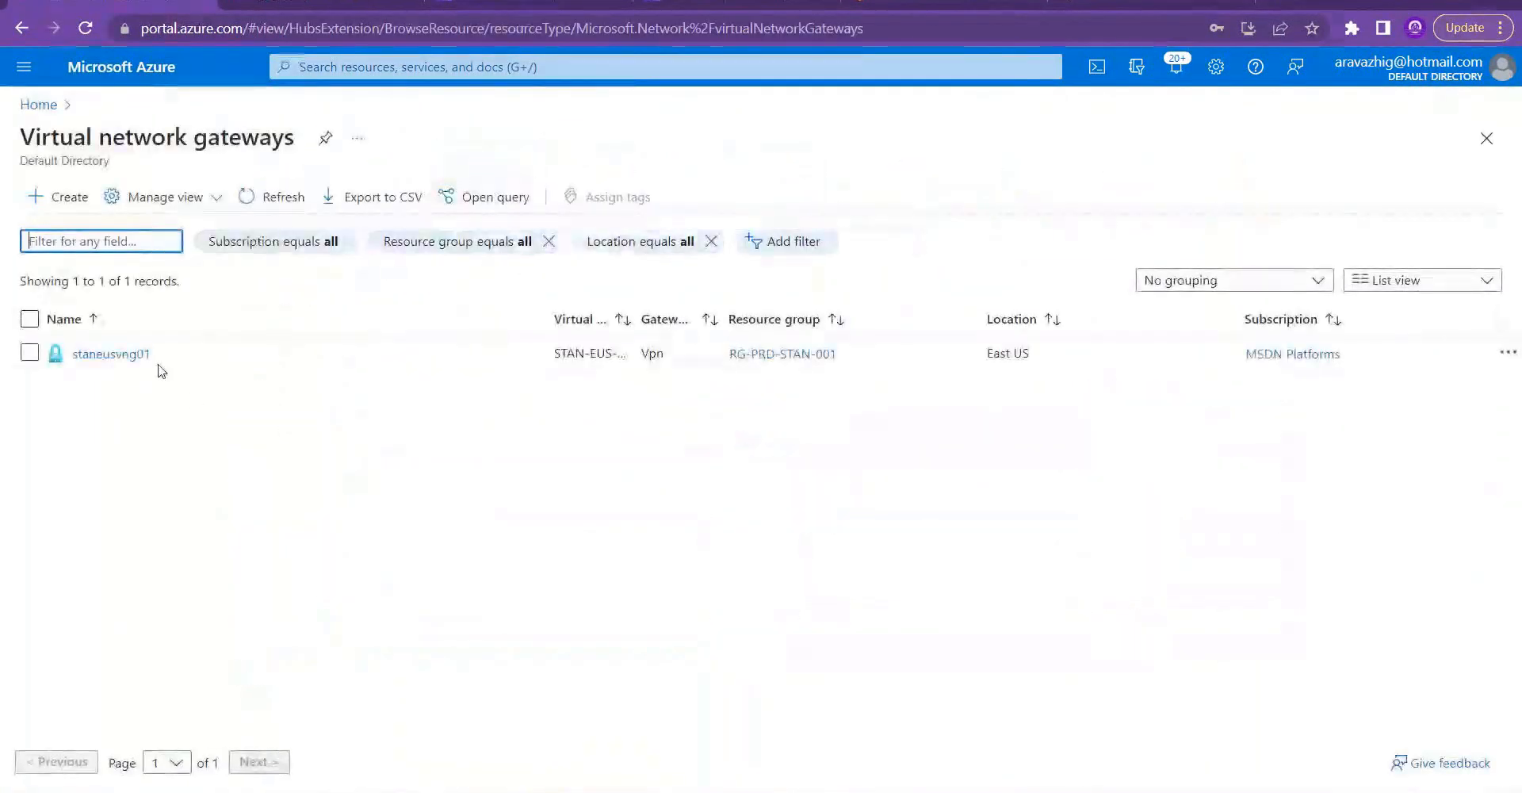
click(136, 354)
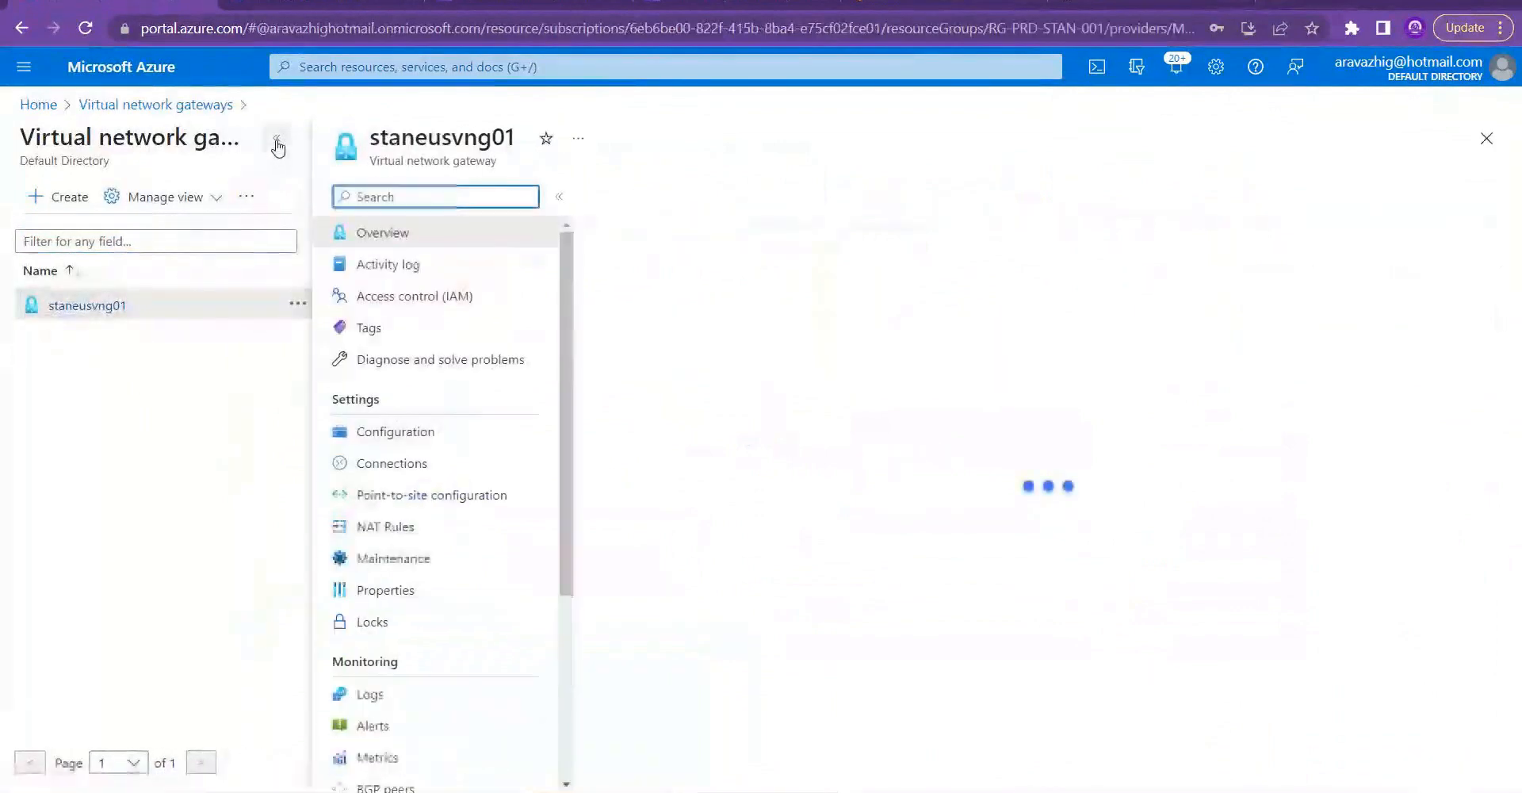
click(277, 138)
click(139, 474)
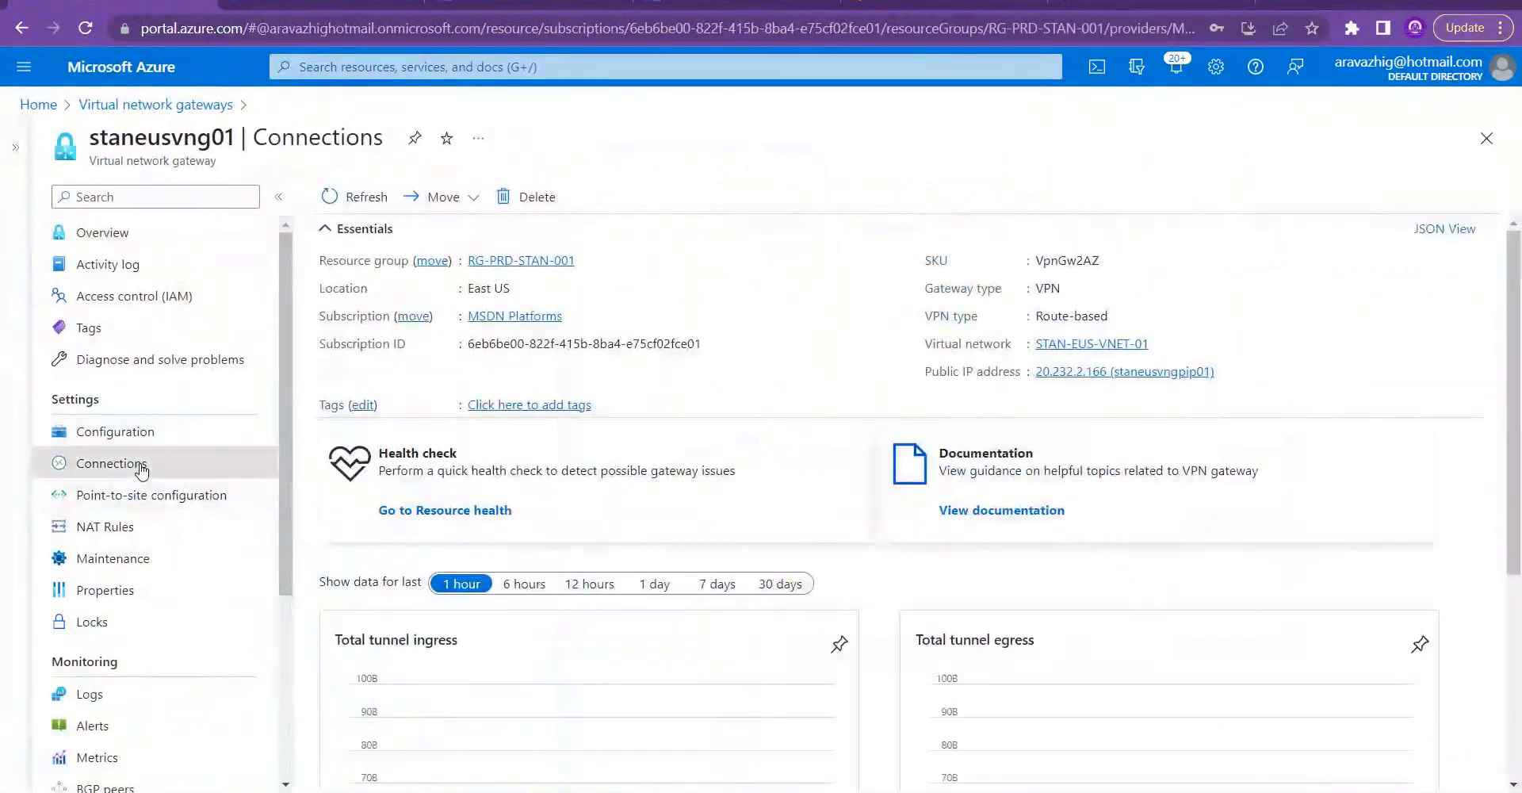
click(355, 207)
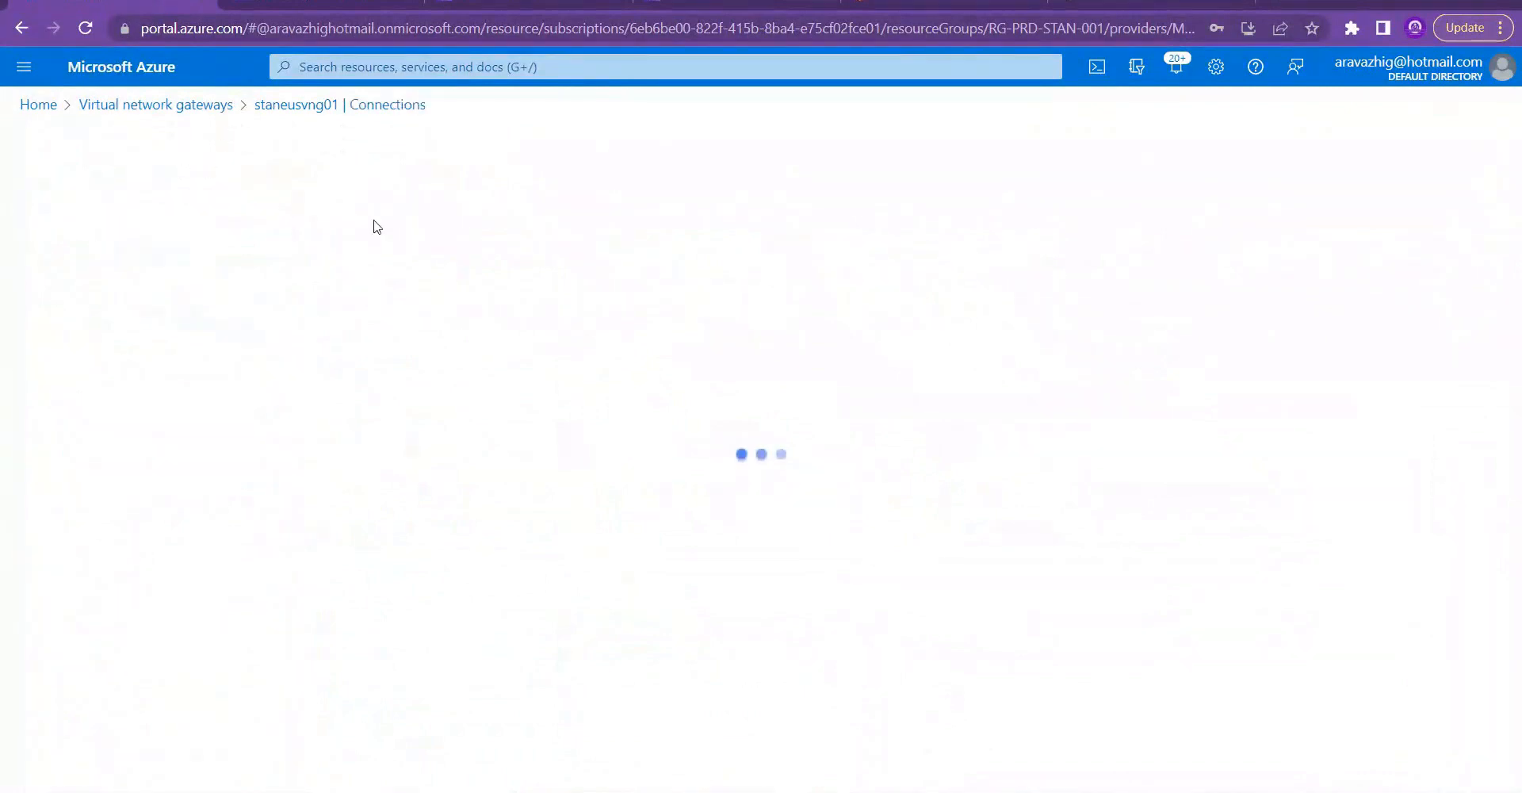
click(170, 287)
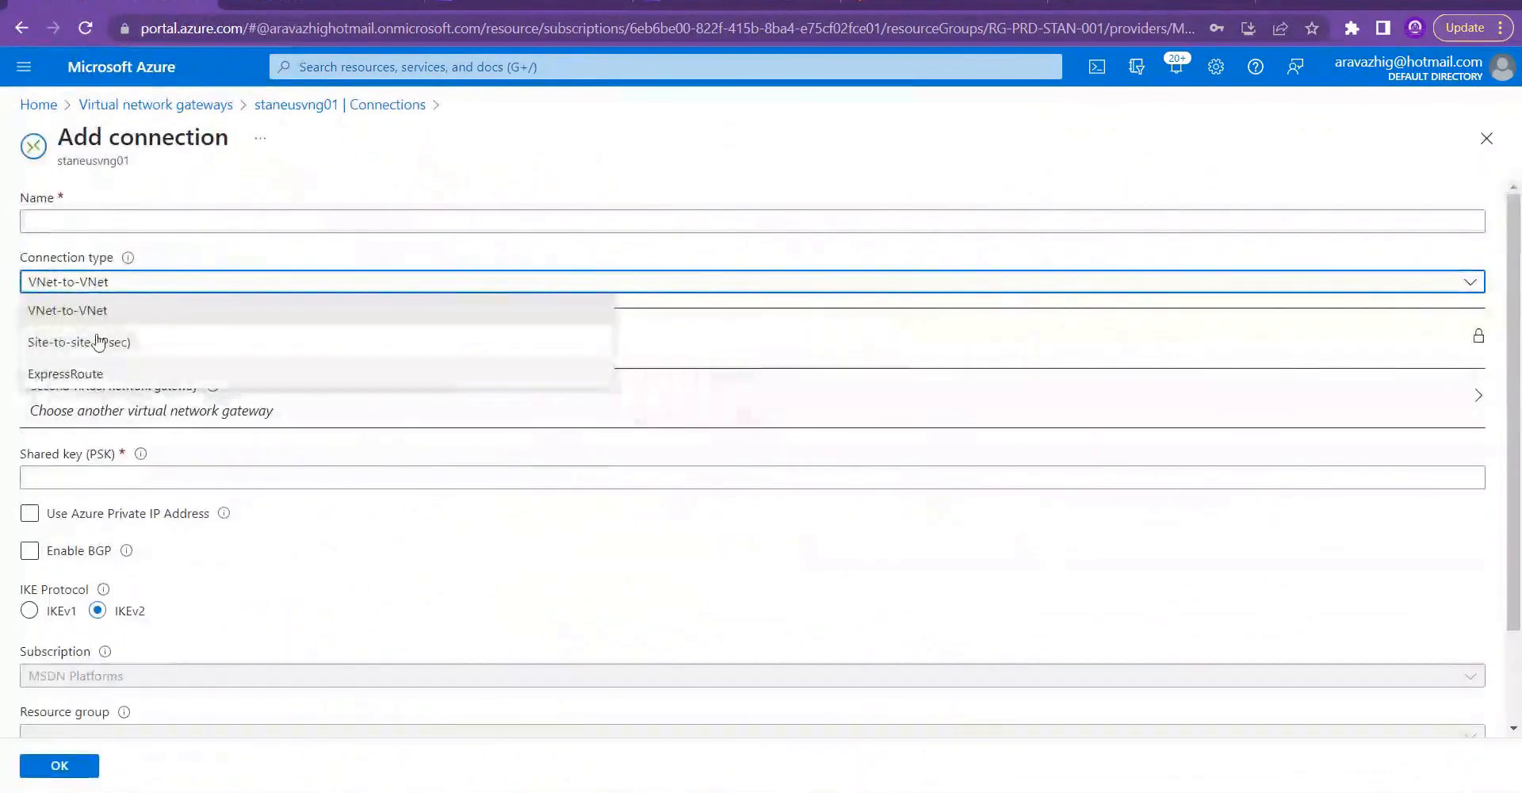
click(111, 342)
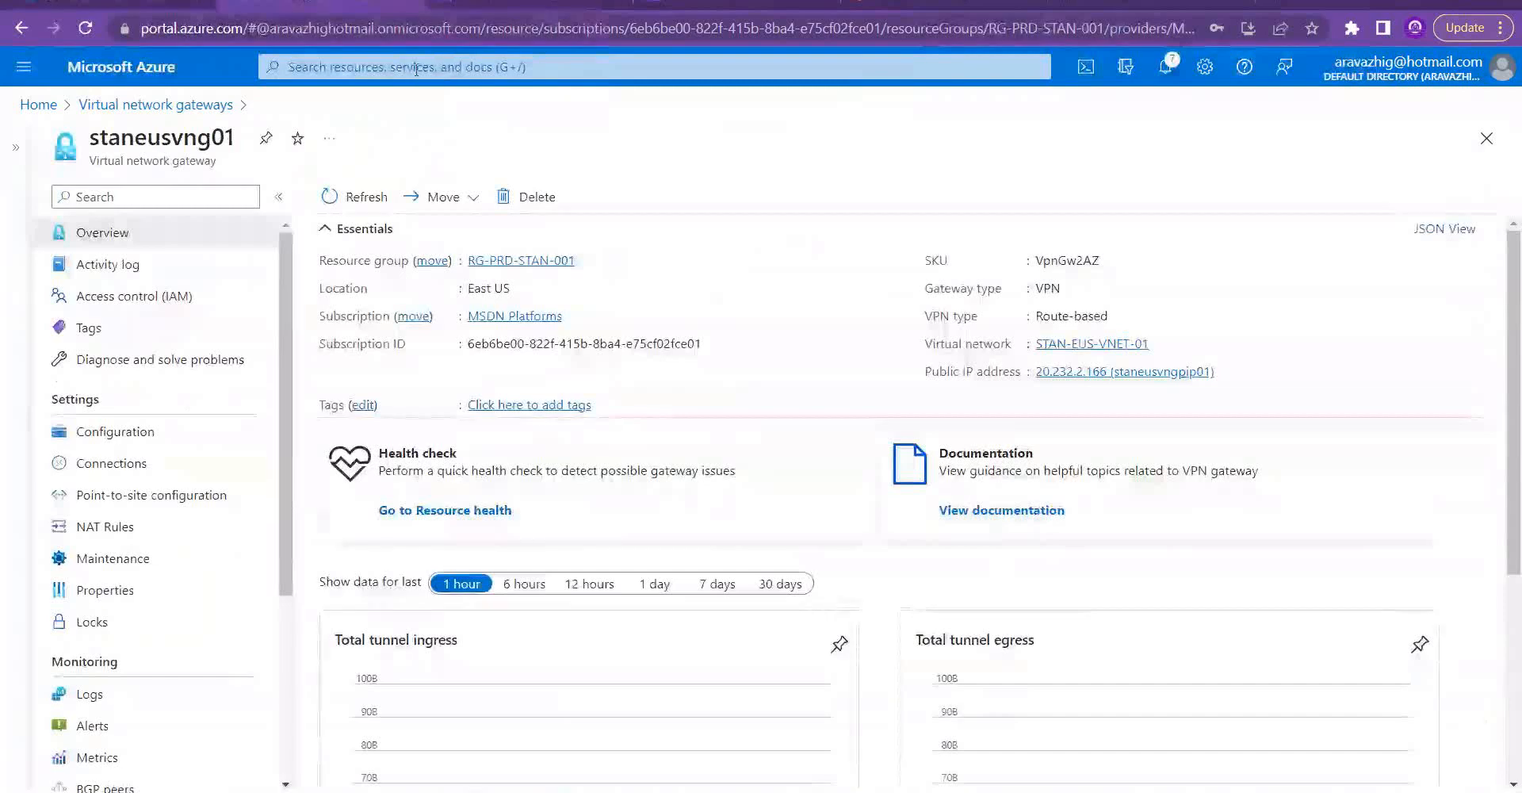
click(416, 69)
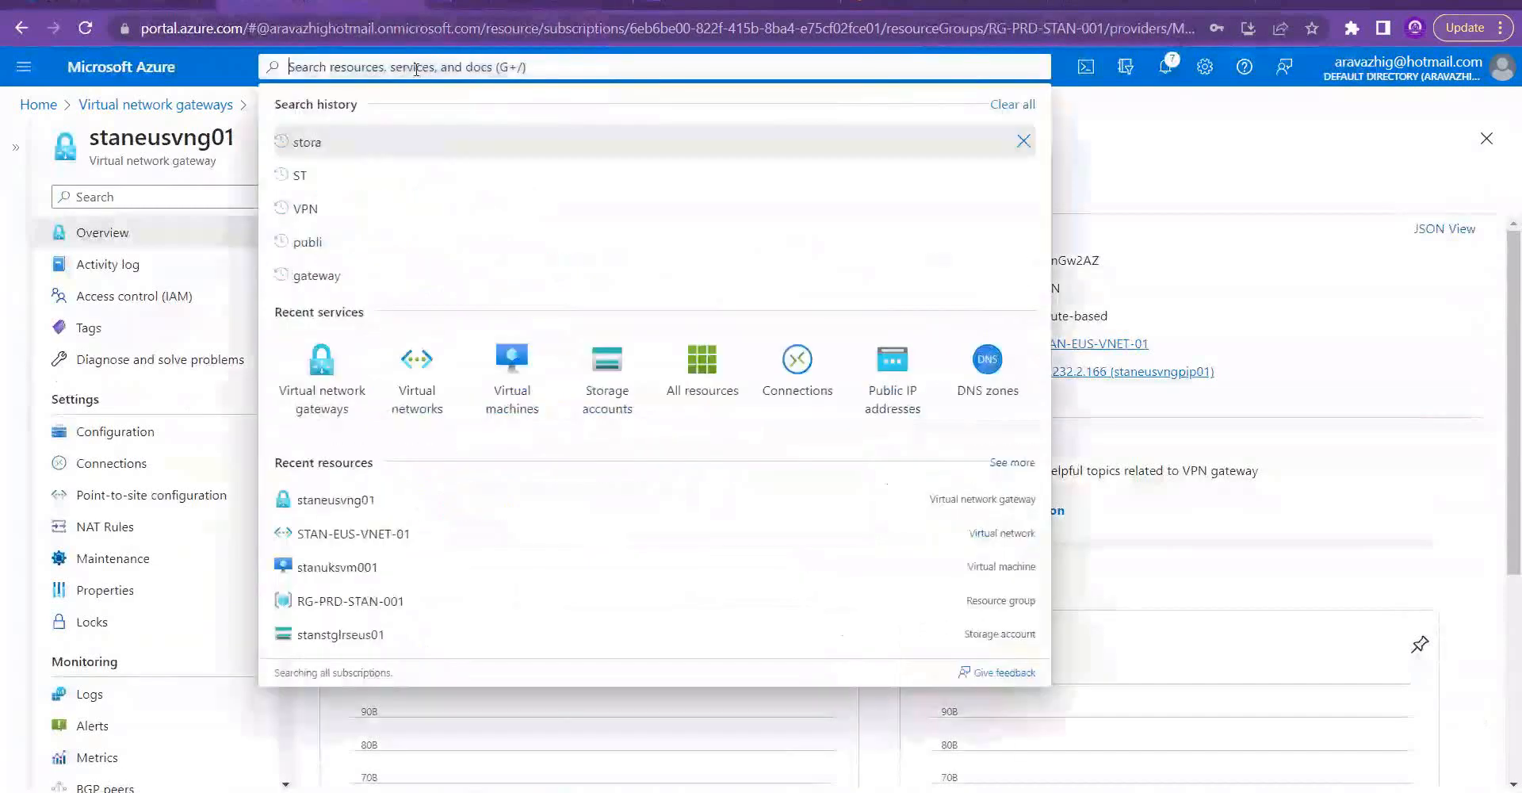
text(connections)
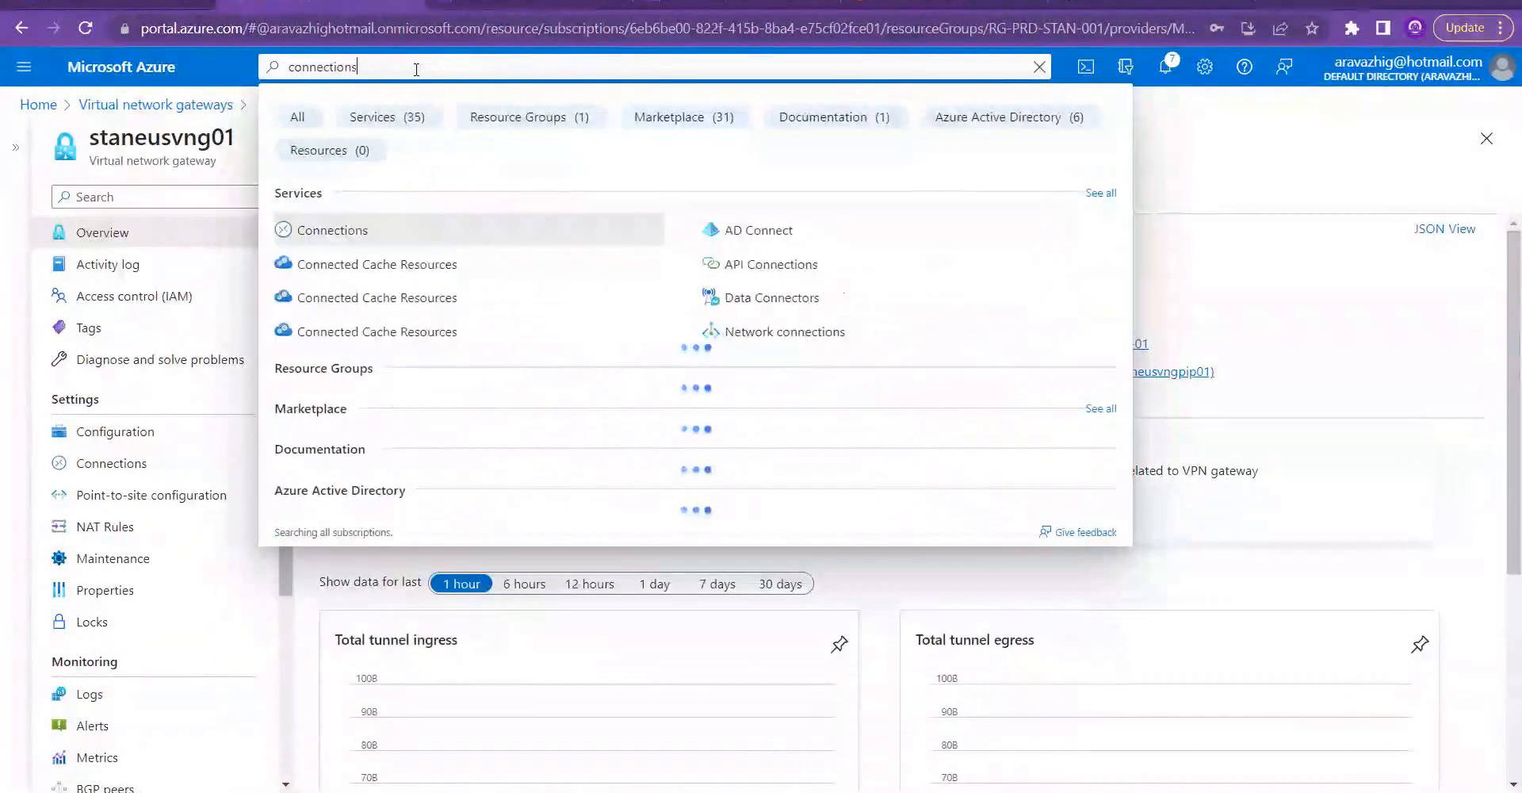
click(398, 228)
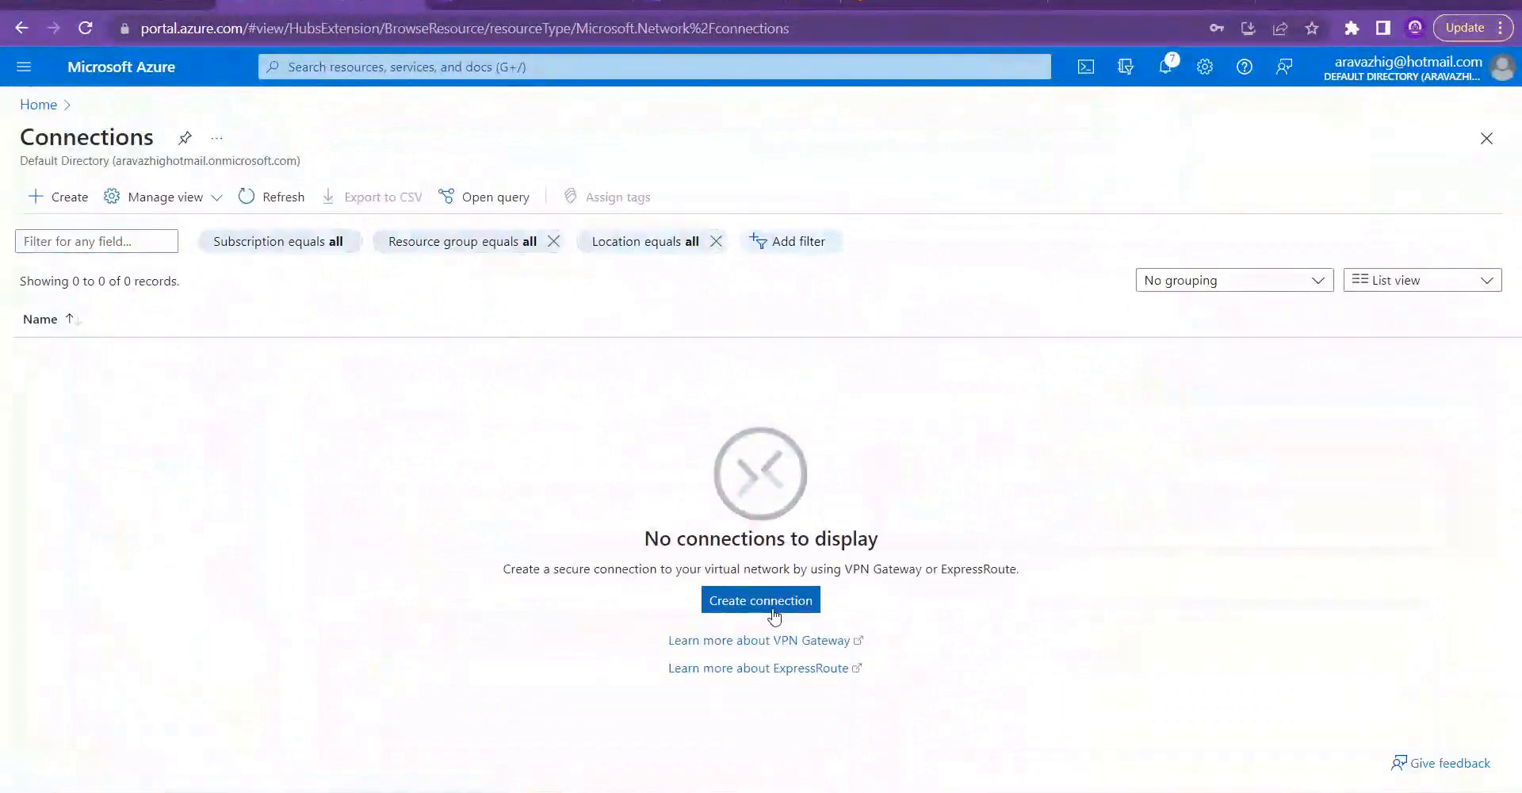
click(737, 604)
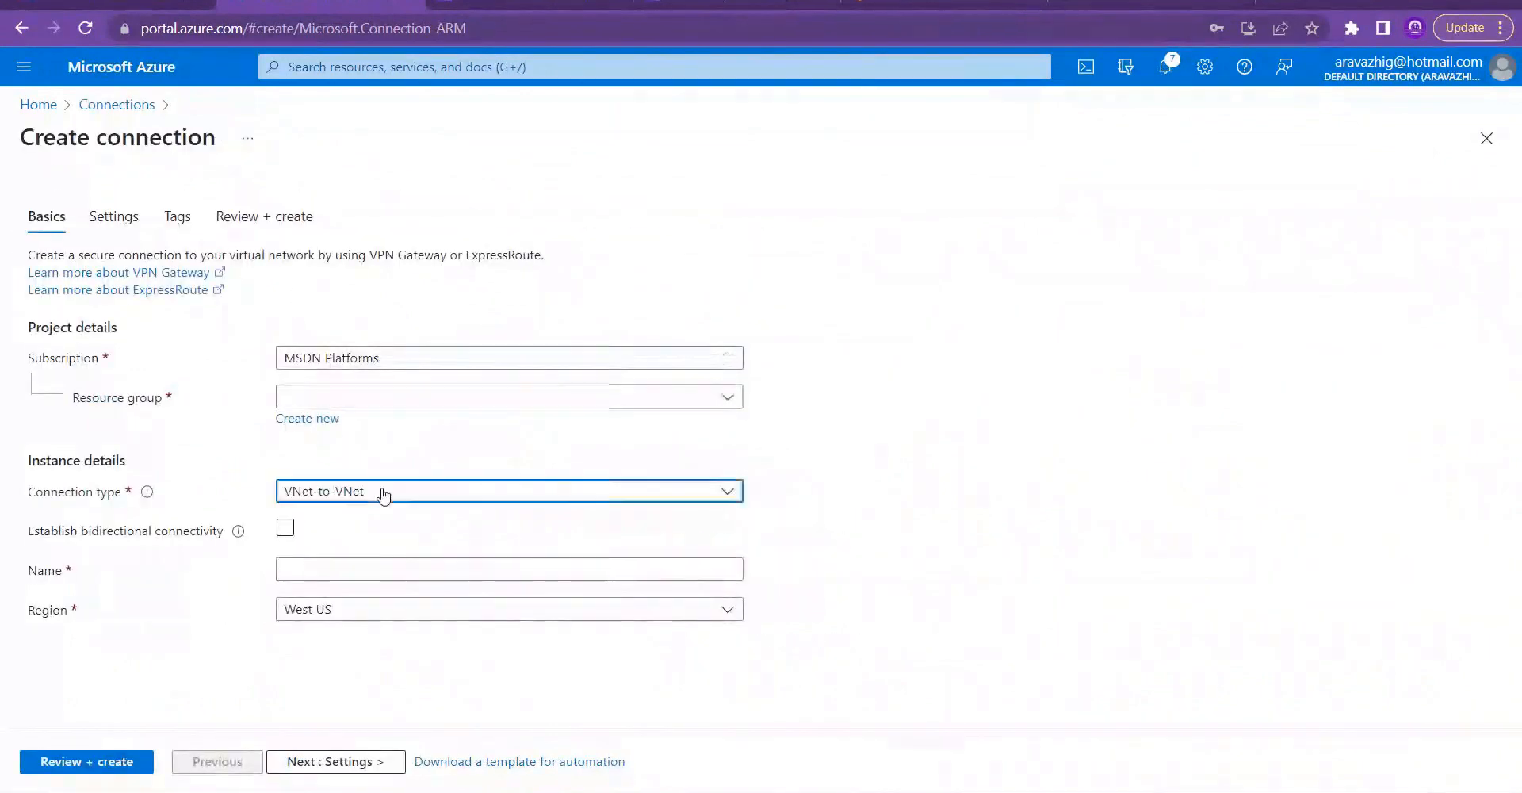
click(384, 491)
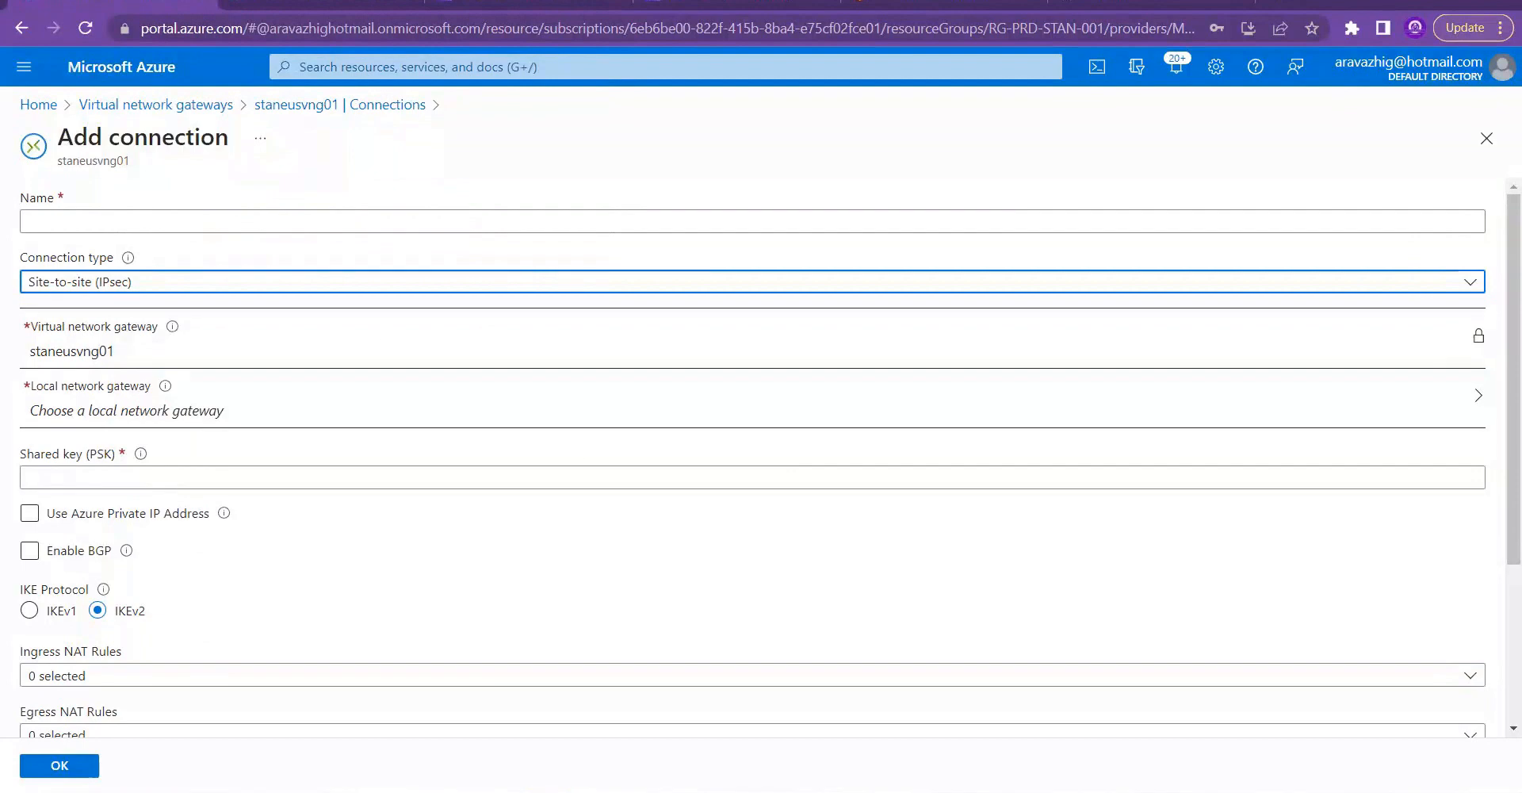
Step: Name the connection azure2awss2svpn and choose AWSLNG01 as its local network gateway
click(204, 221)
text(a)
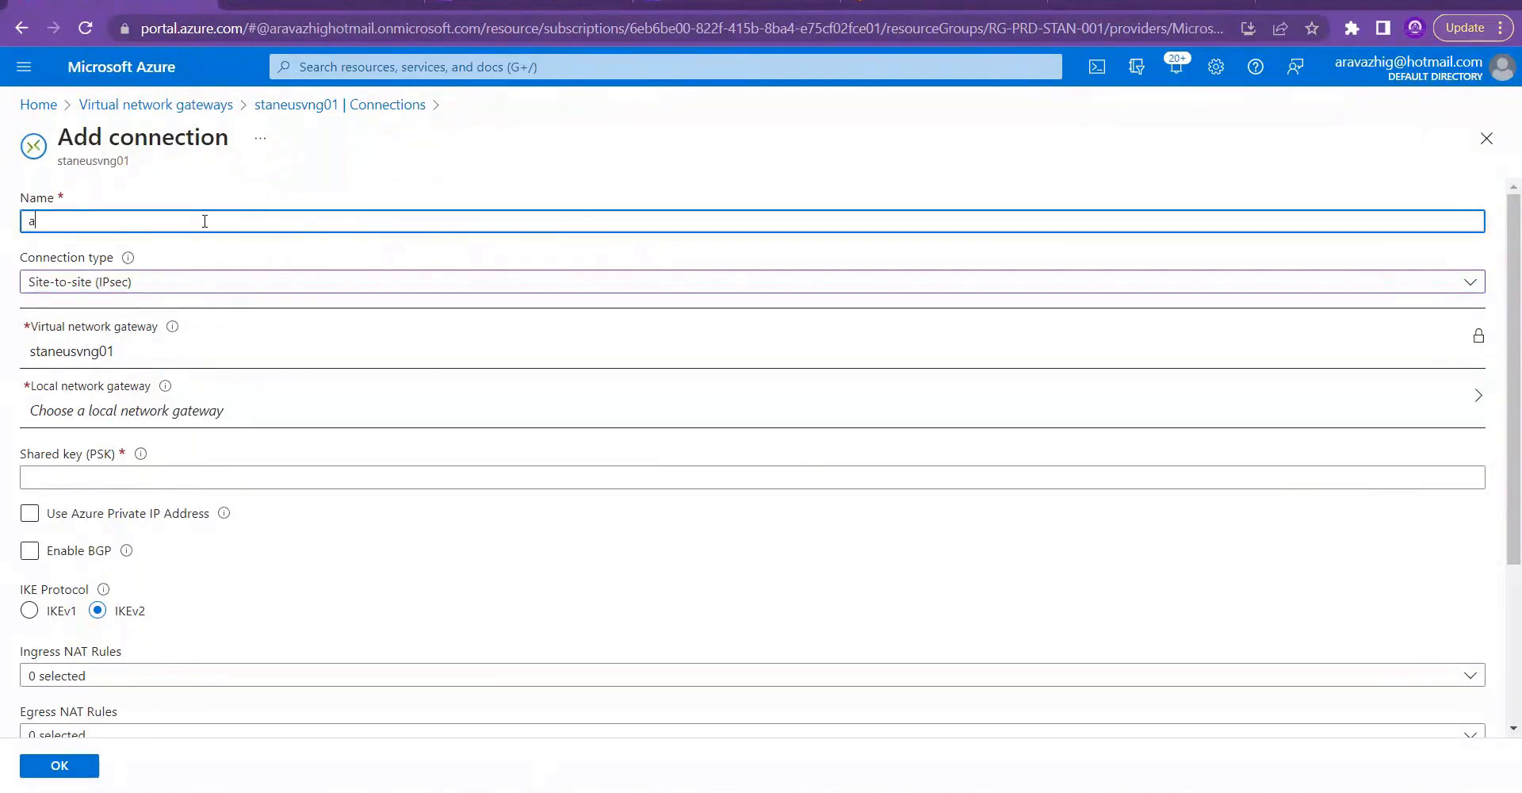
text(zure2awss2svpn)
click(190, 420)
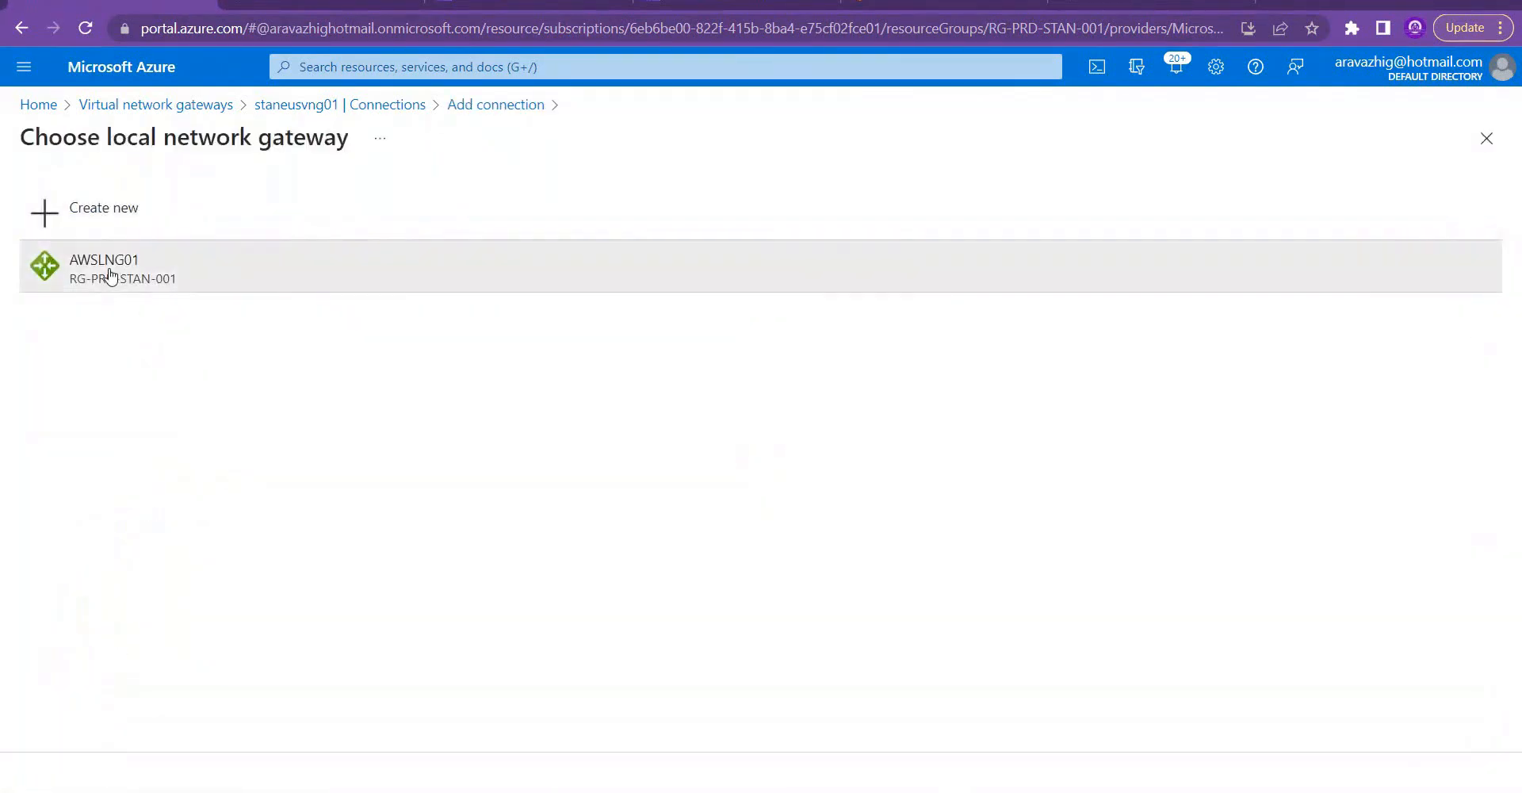
click(110, 276)
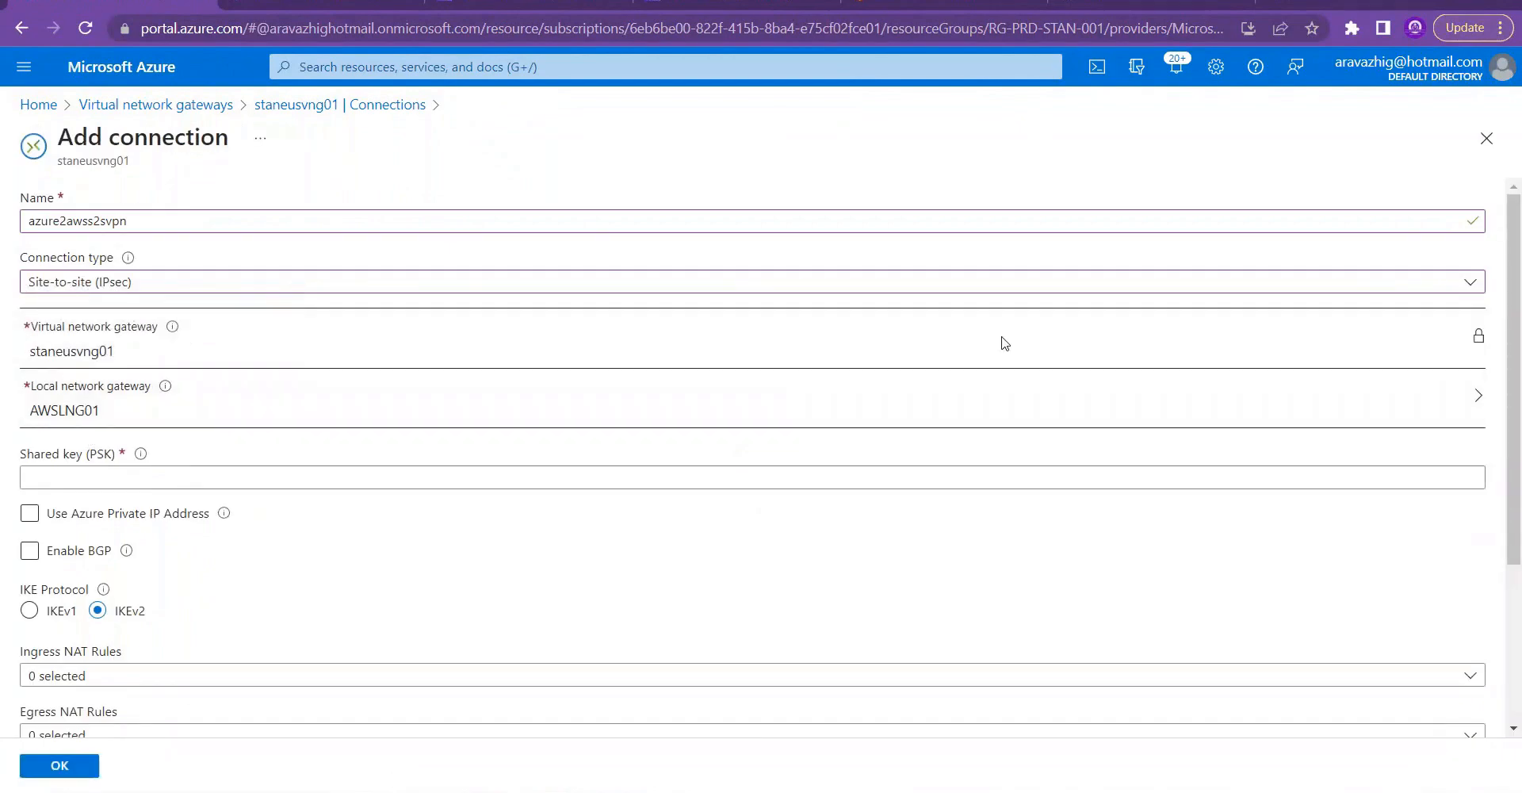
Step: Enter a shared key (PSK) for the site-to-site connection
drag(1507, 267, 1518, 357)
click(332, 339)
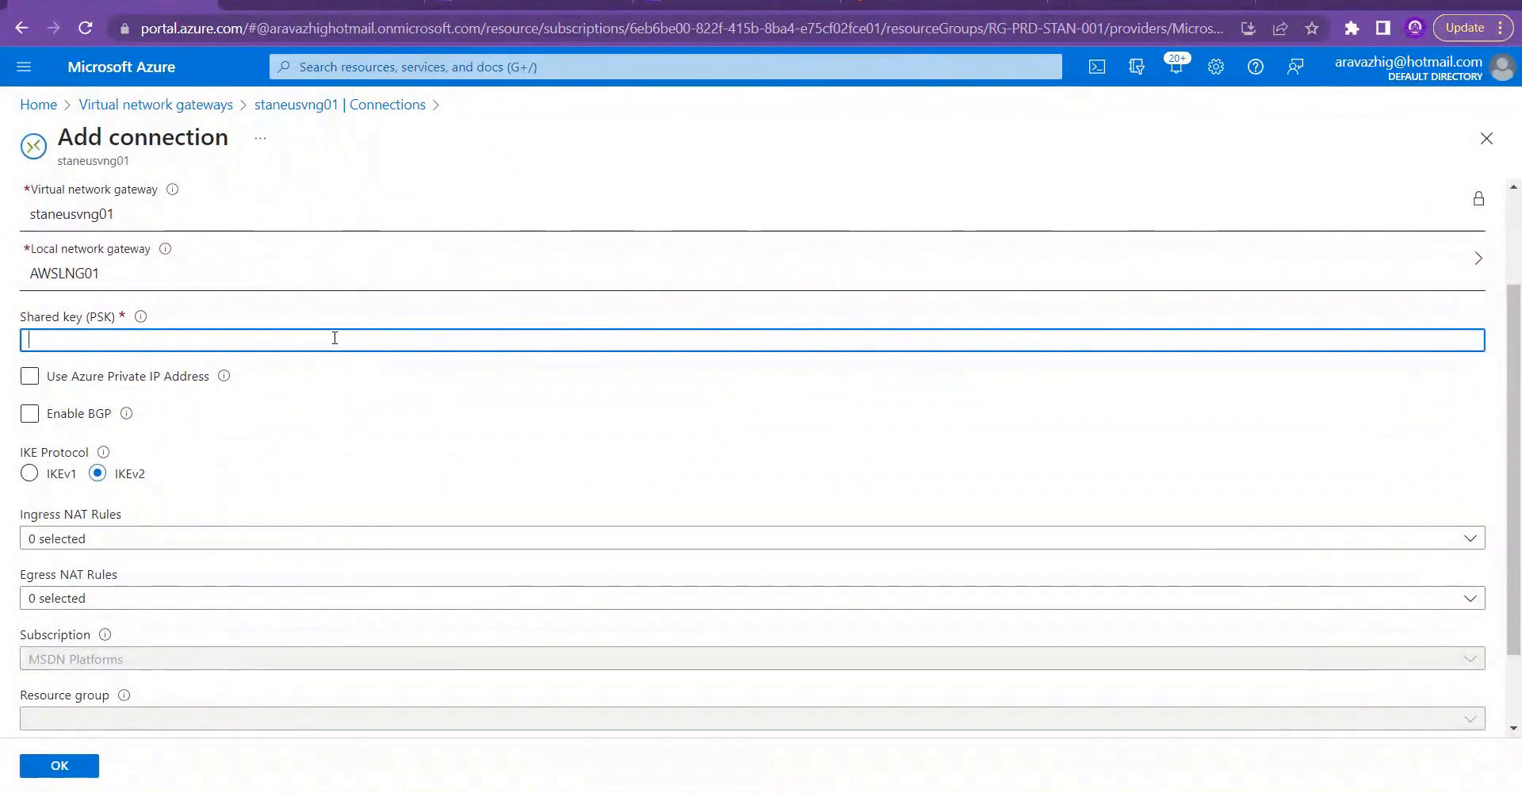
text(•••••••)
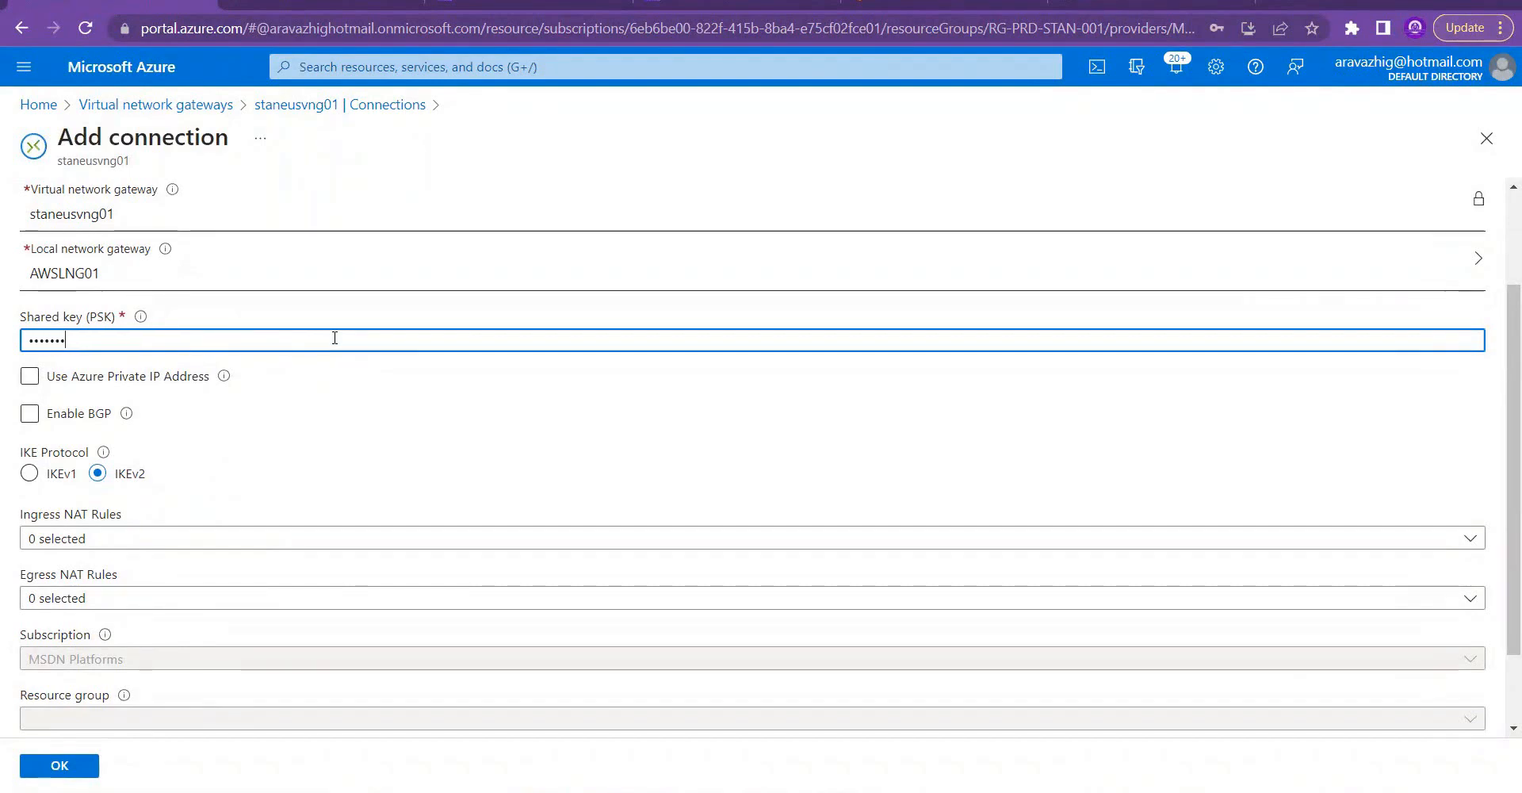
text(••)
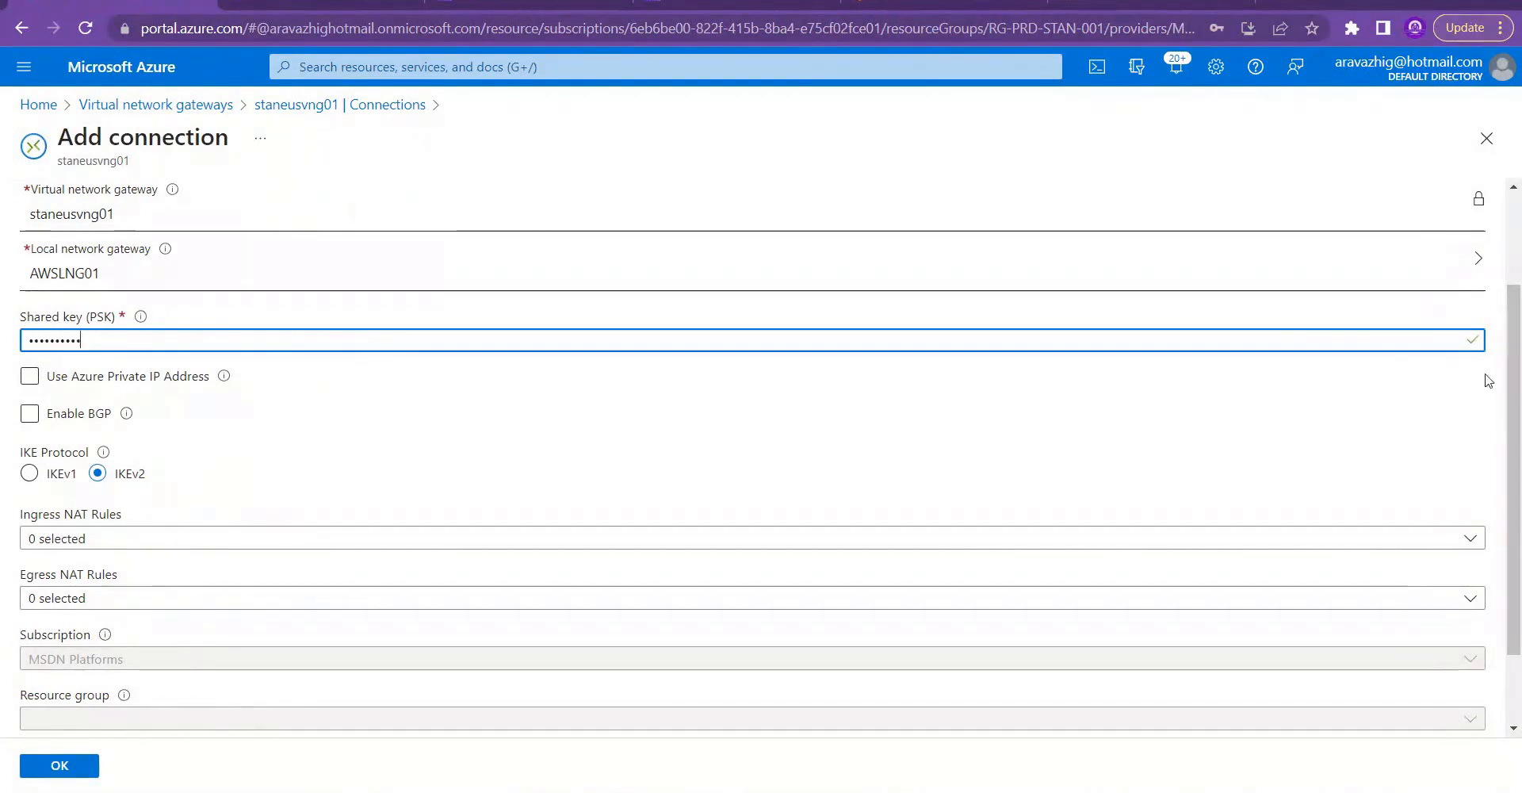
click(1492, 426)
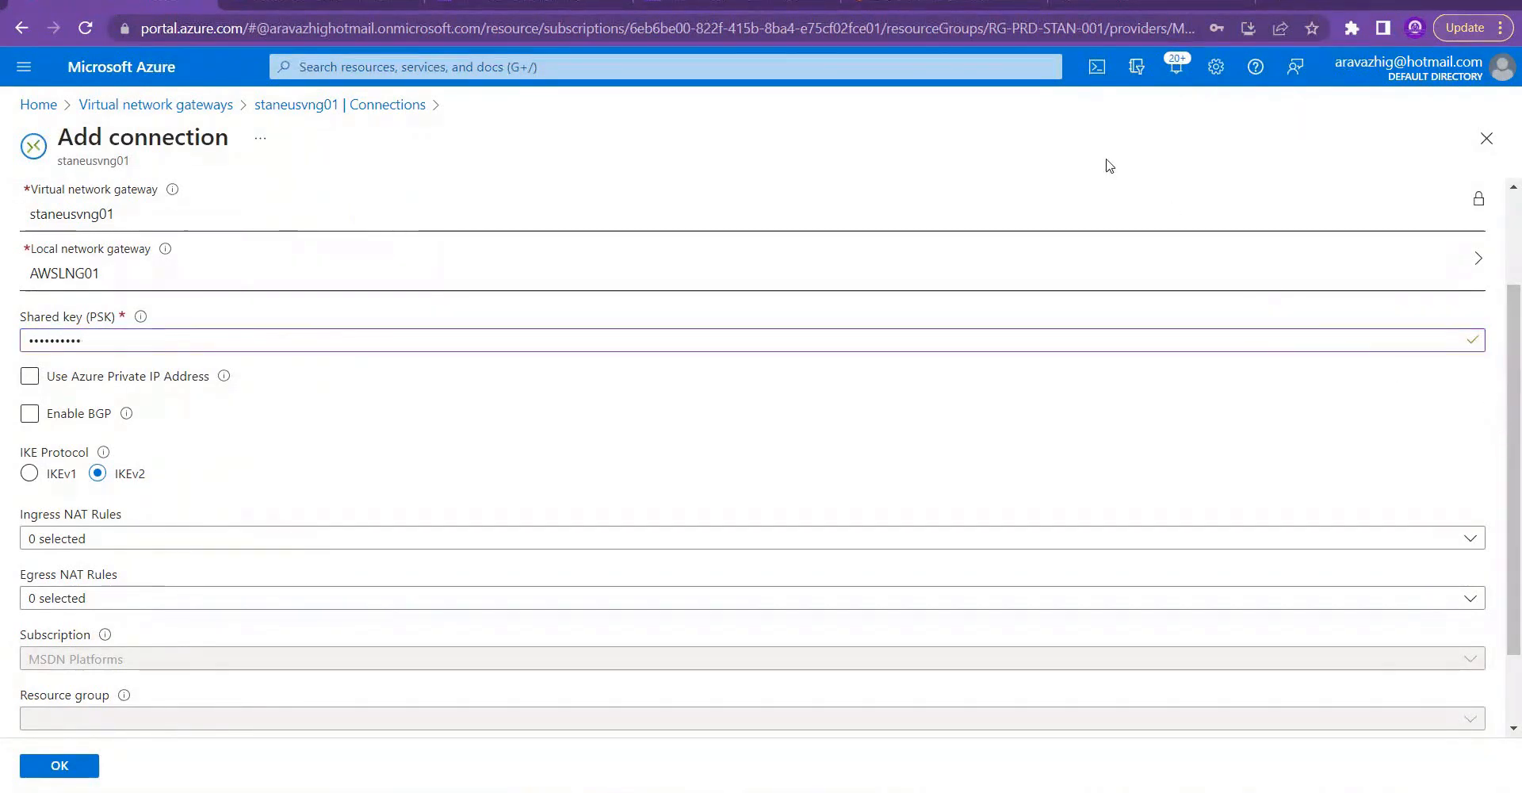
drag(1516, 369, 1517, 385)
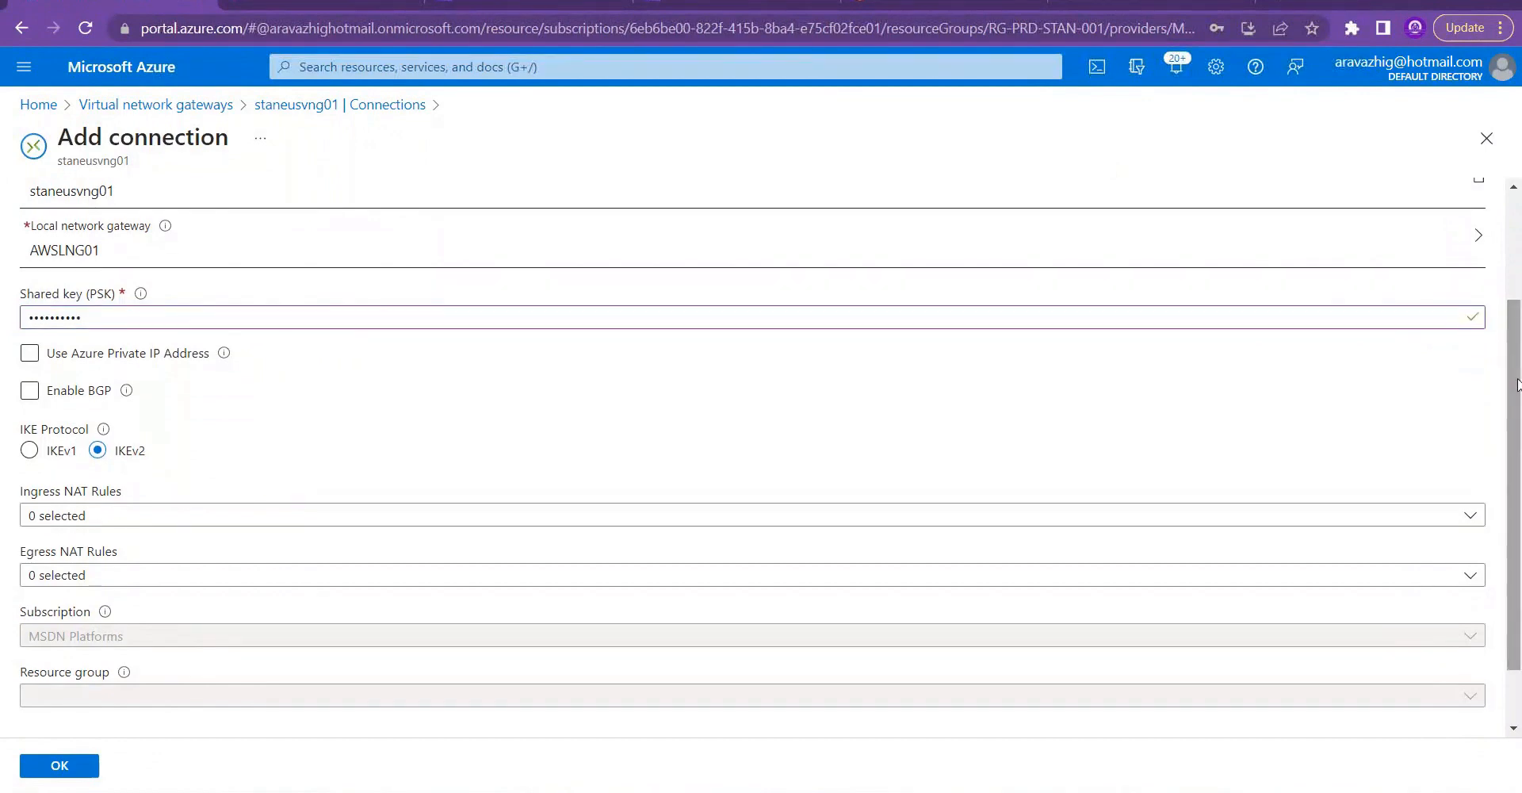
Step: Copy the pre-shared key from the VPN configuration text file in Notepad and replace the Azure connection's shared key (PSK) with it
key(alt+Tab)
key(alt+Tab)
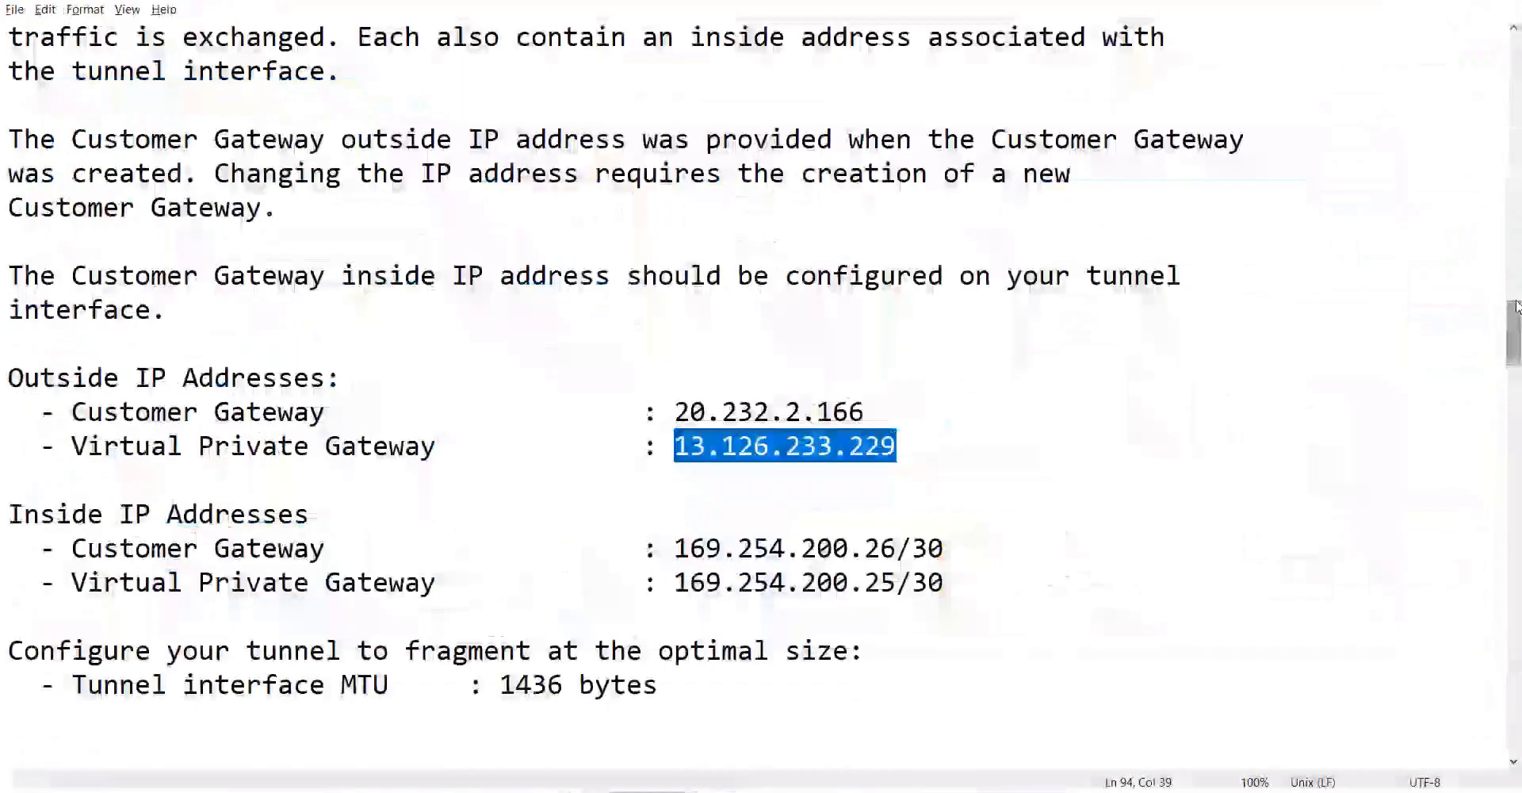
drag(1515, 325, 1515, 459)
scroll(872, 475, down, 1)
drag(1006, 514, 504, 508)
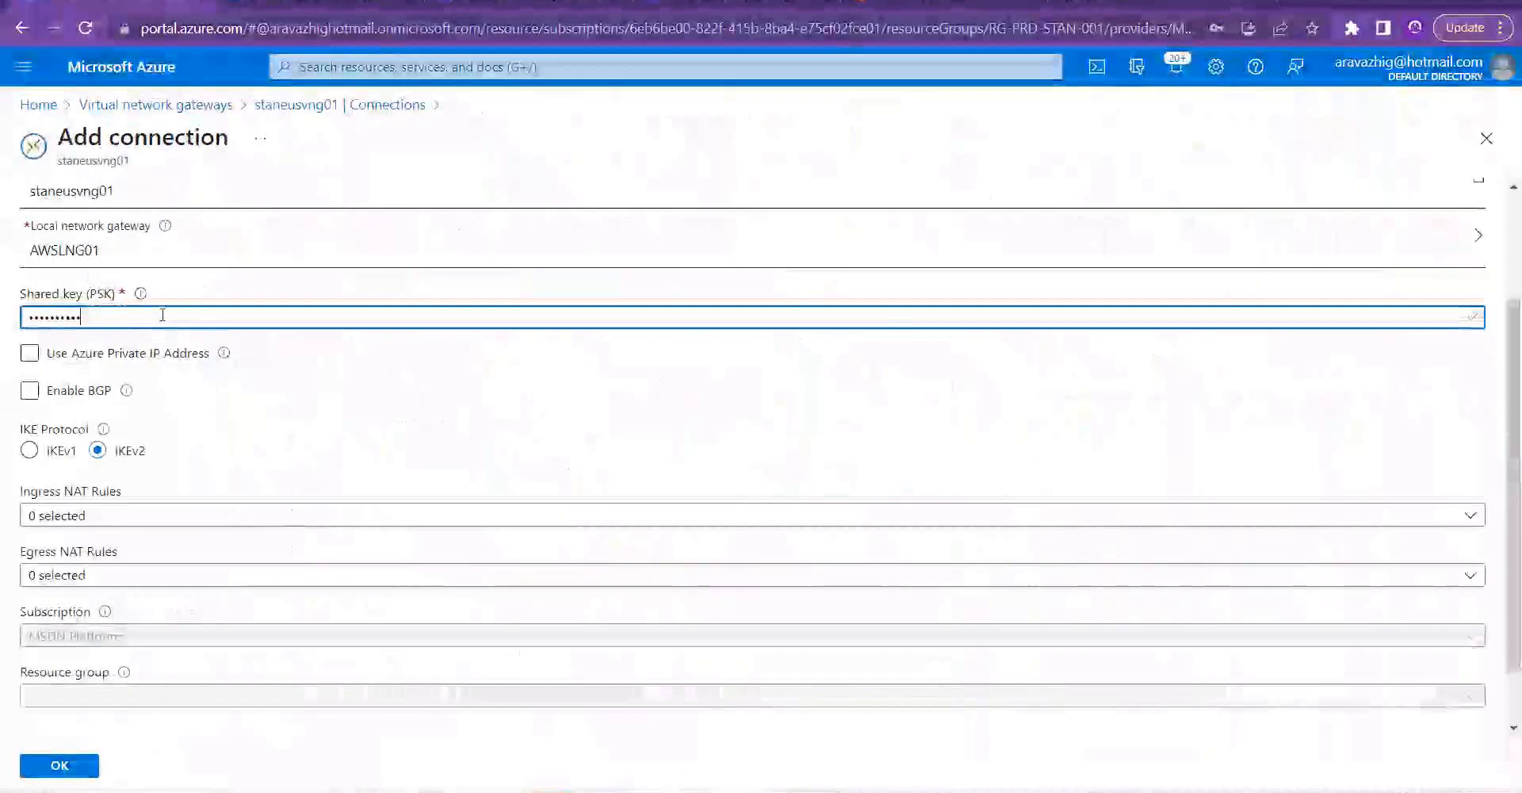
drag(162, 315, 16, 317)
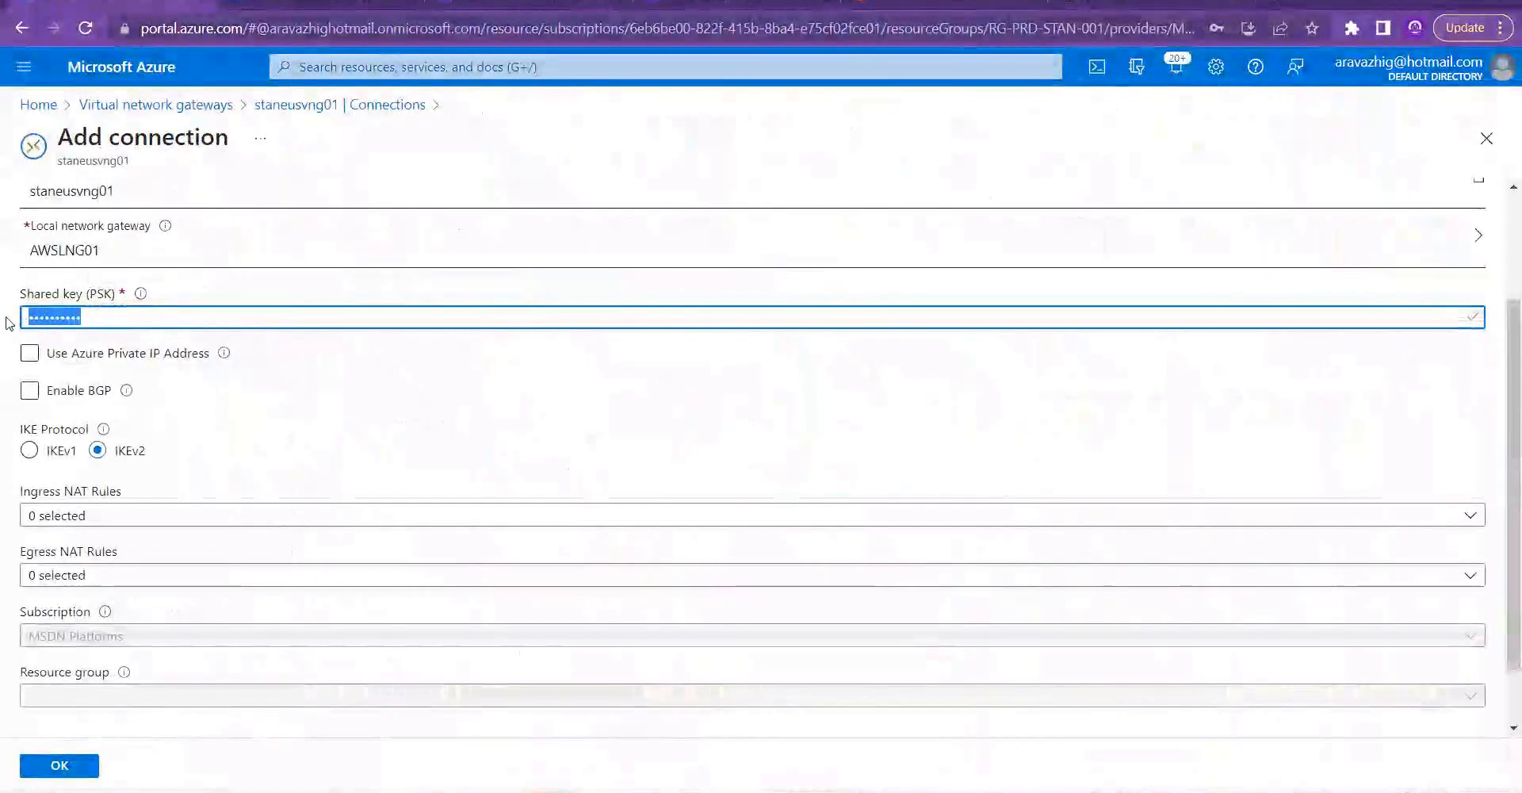
key(BackSpace)
key(ctrl+v)
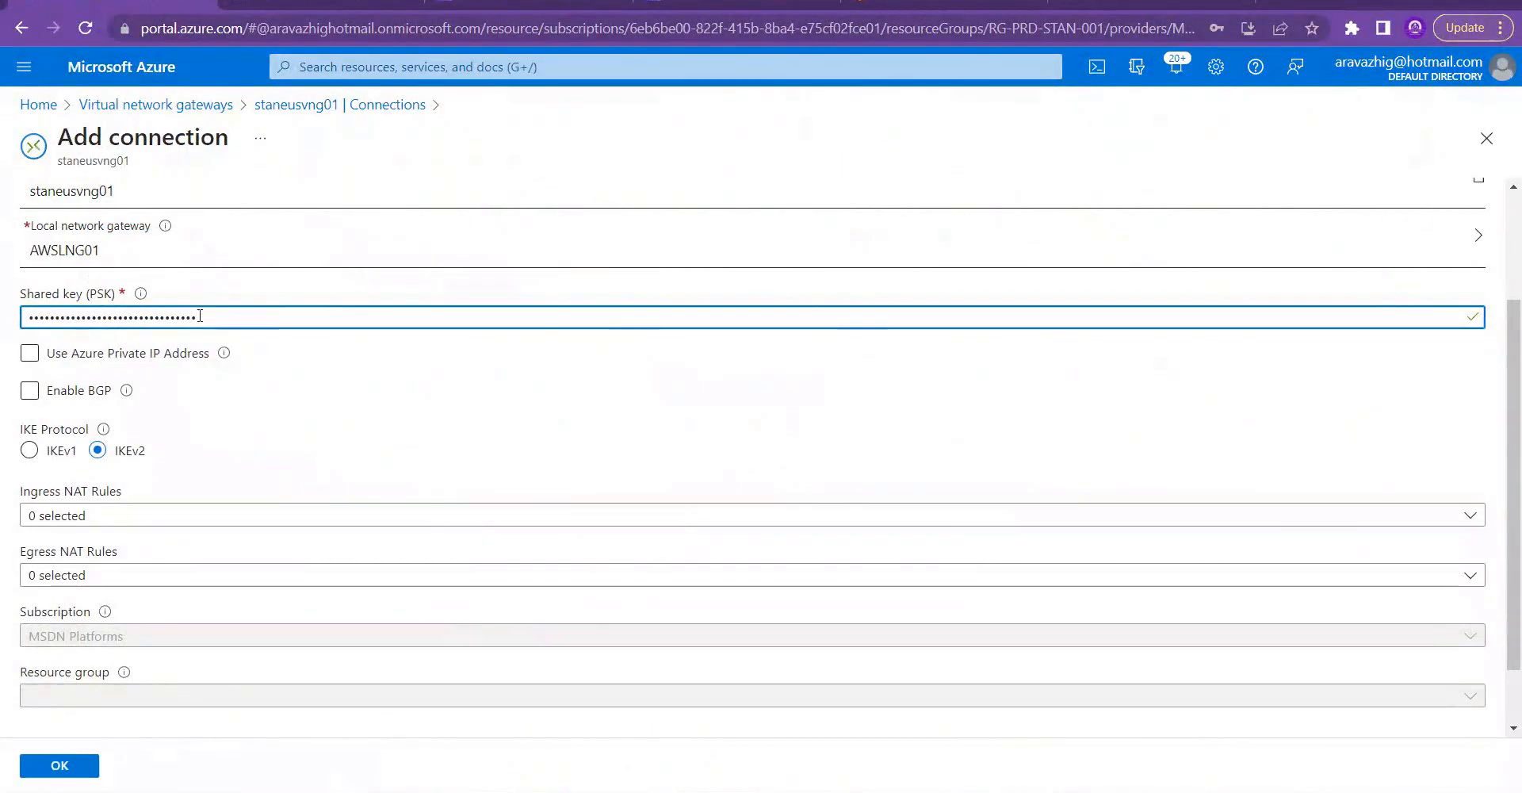
Step: Review the IPSec settings and the second tunnel's outside IP addresses in the VPN configuration text file in Notepad
click(1517, 464)
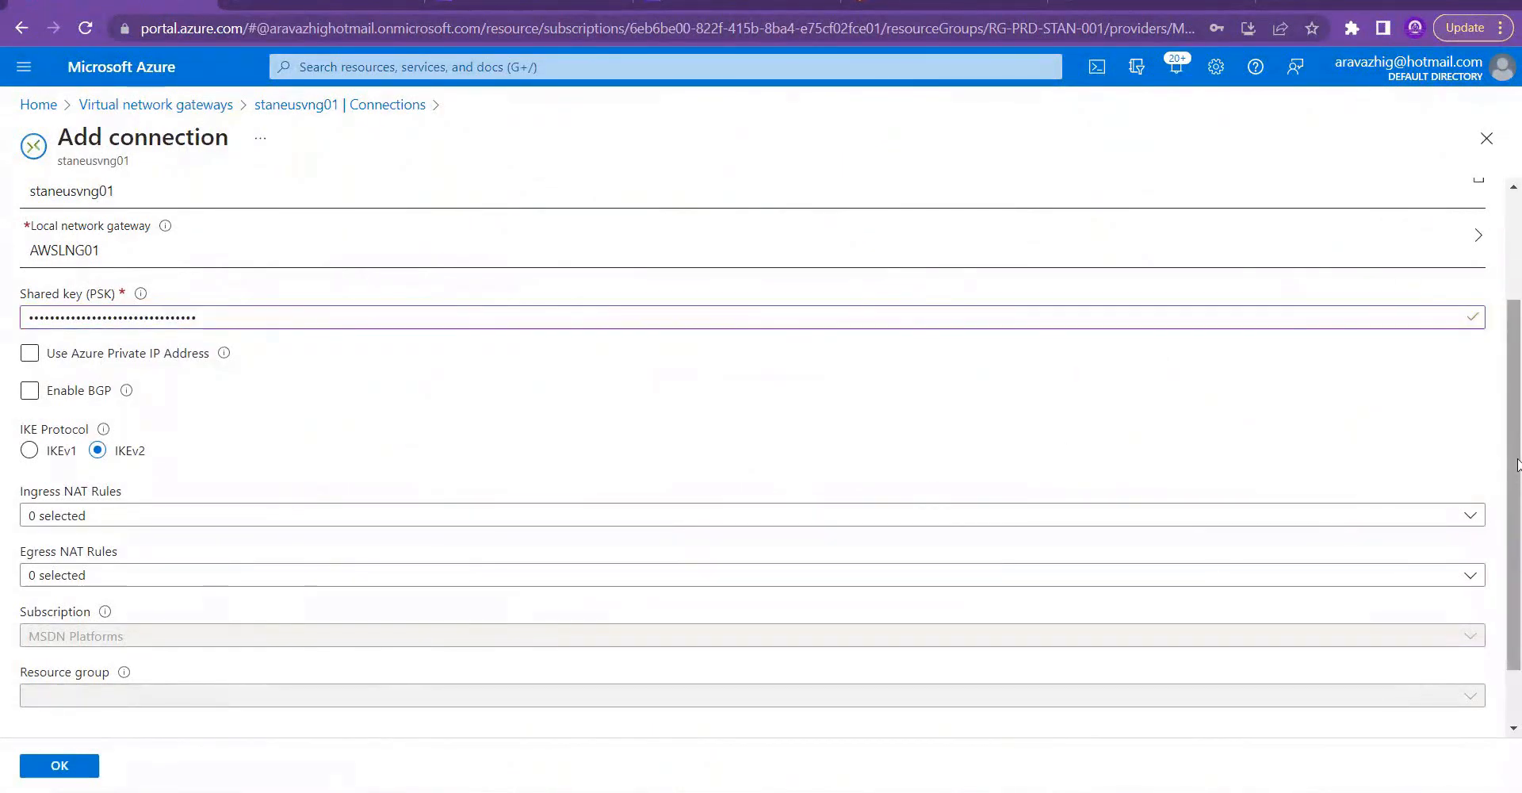
key(alt+Tab)
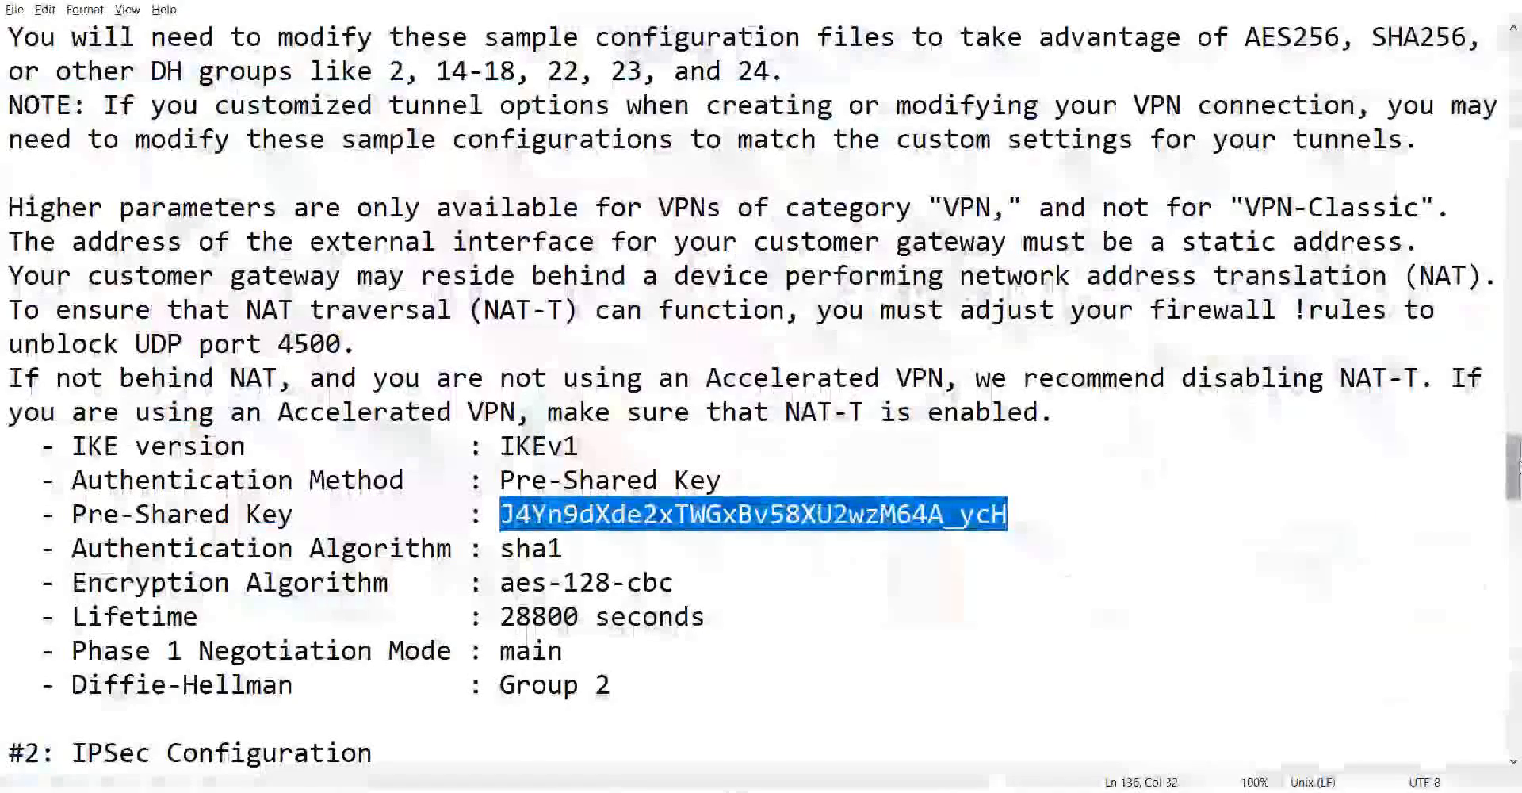
drag(1520, 479, 1519, 519)
drag(373, 309, 7, 311)
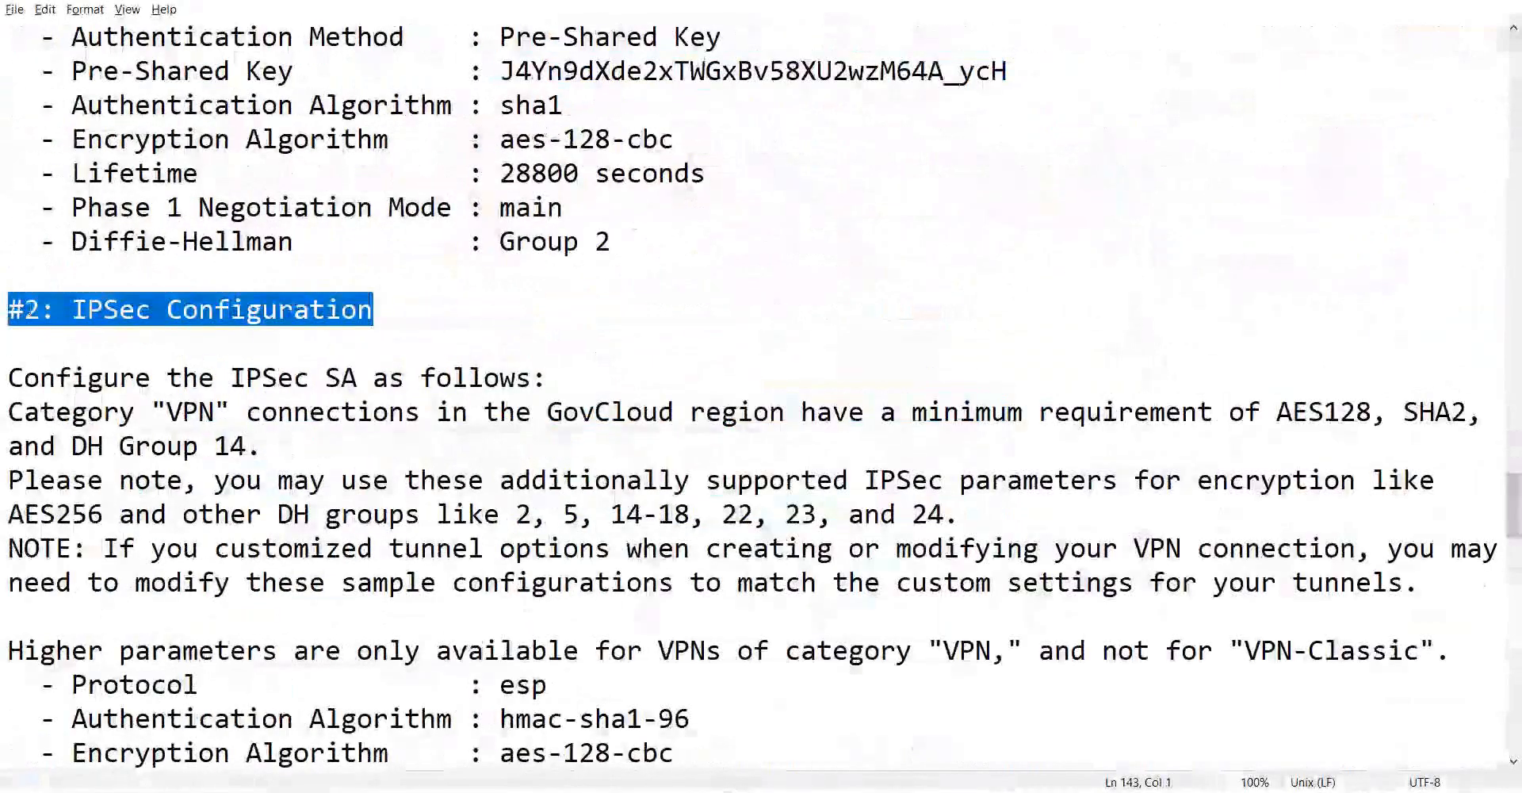
drag(1516, 507, 1518, 657)
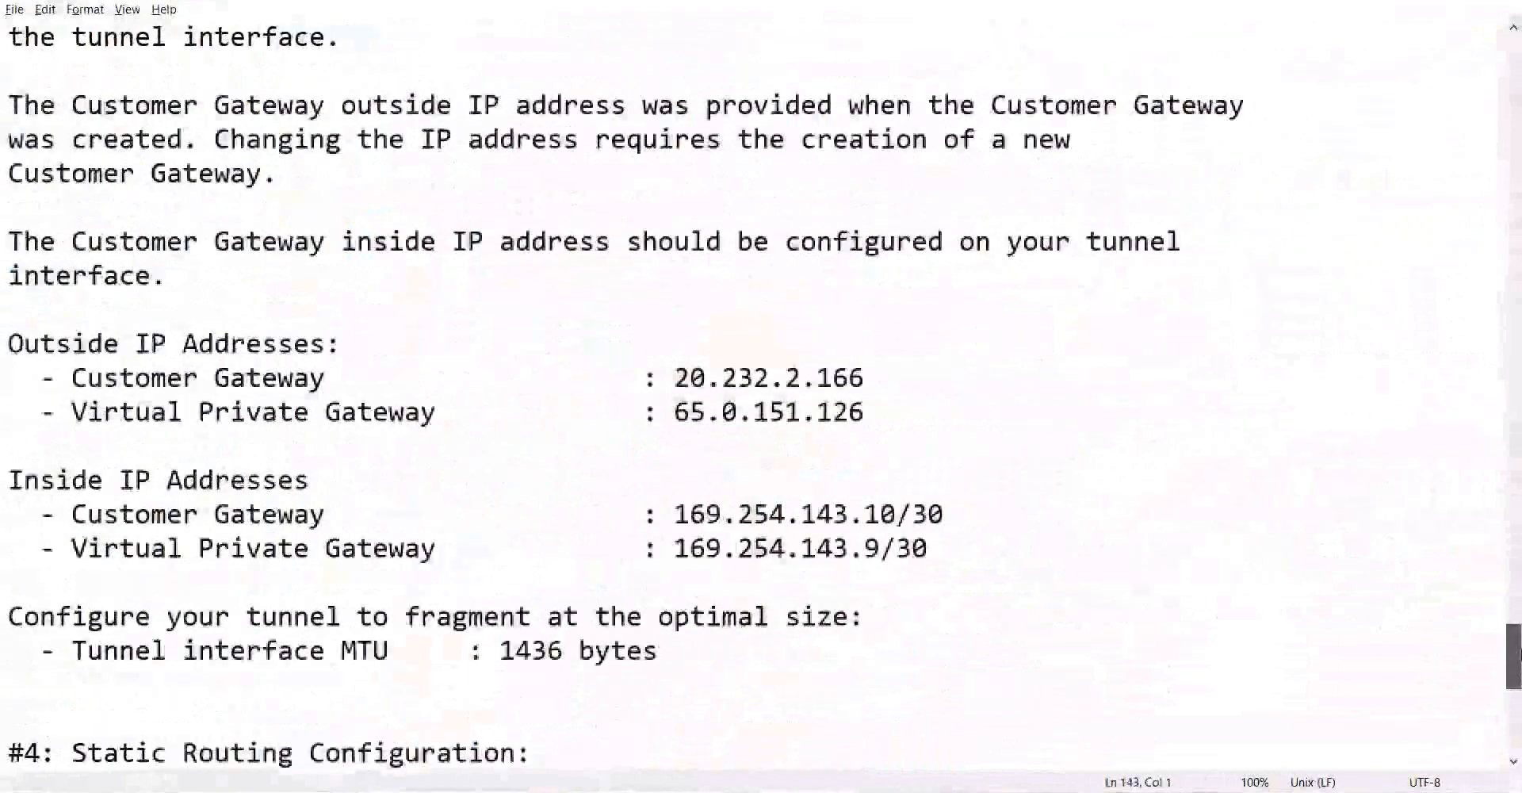
drag(866, 411, 673, 411)
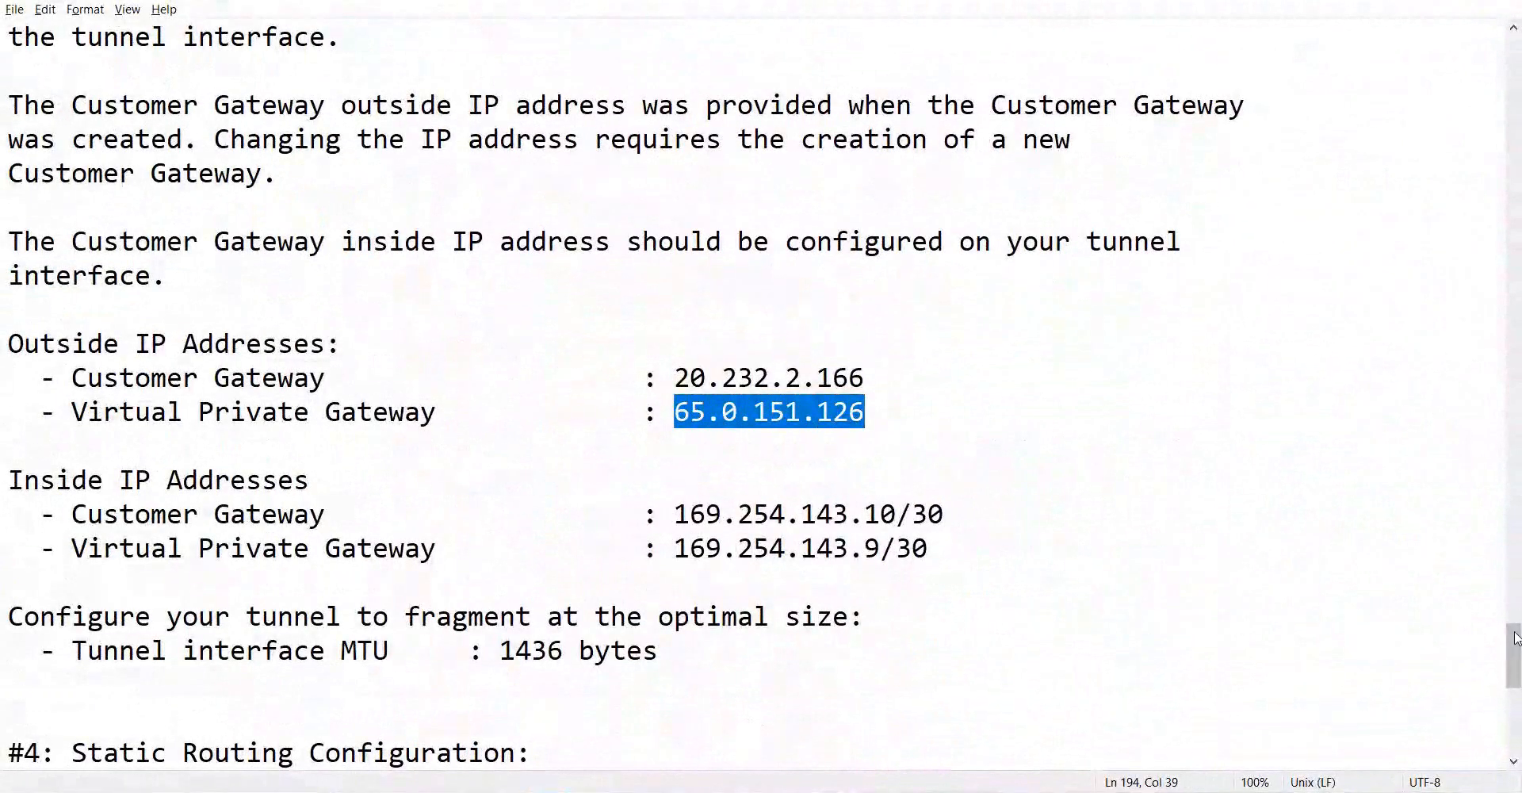
drag(1516, 638, 1516, 523)
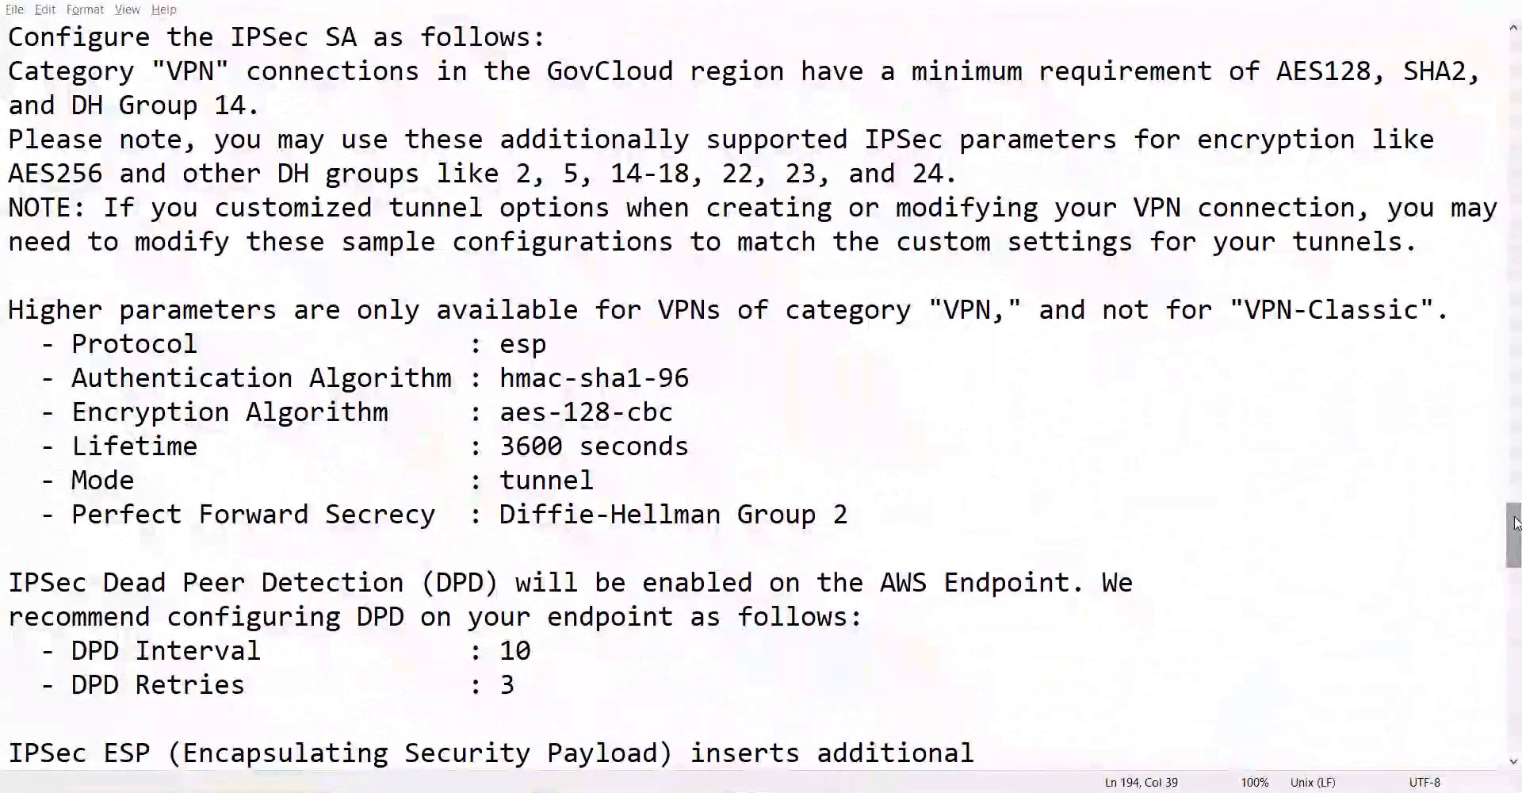
Step: Return to the Azure connection form, check its settings and create the azure2awss2svpn connection
key(alt+Tab)
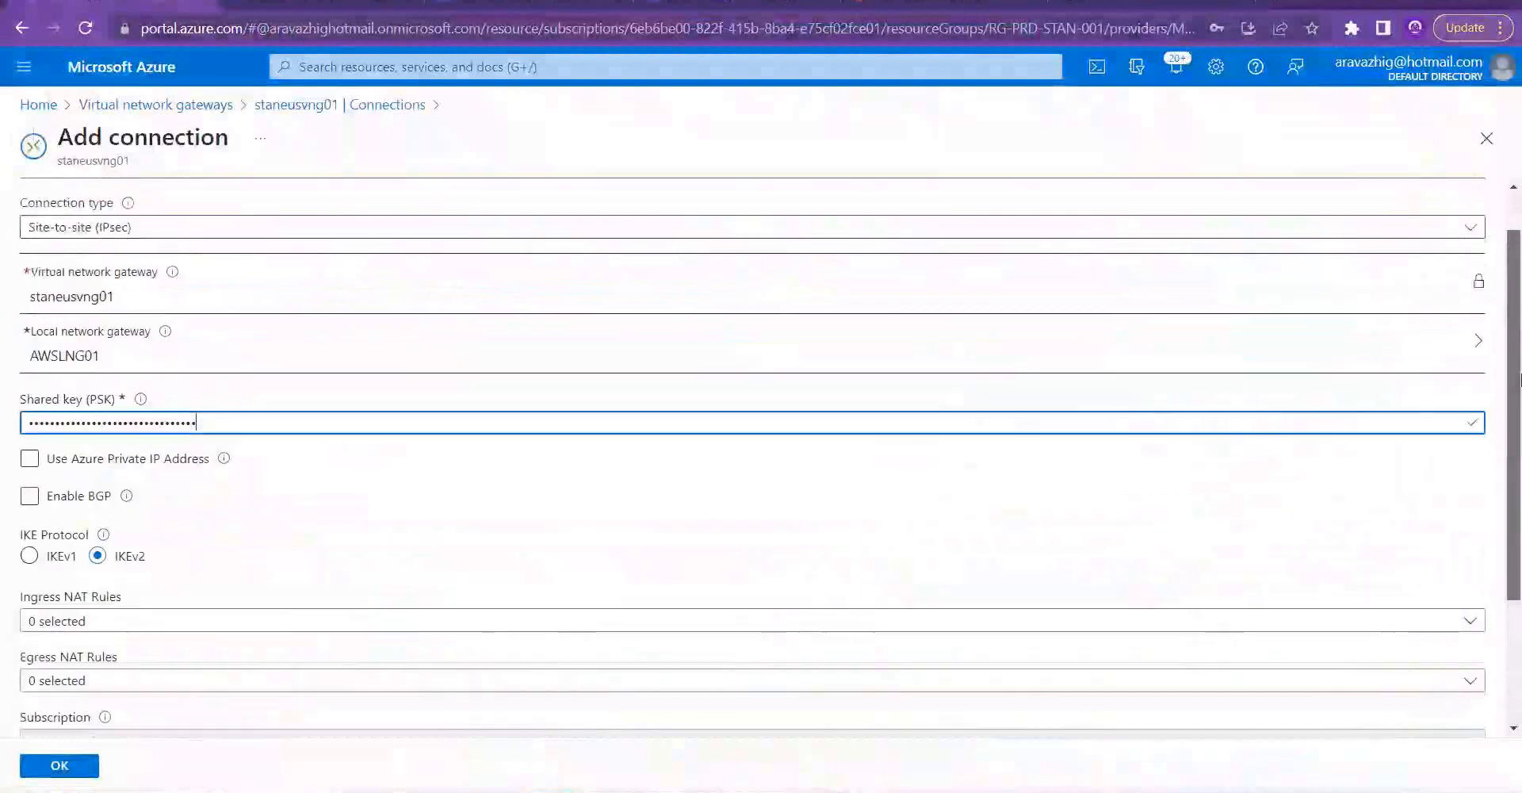
drag(1520, 380, 1521, 341)
click(52, 770)
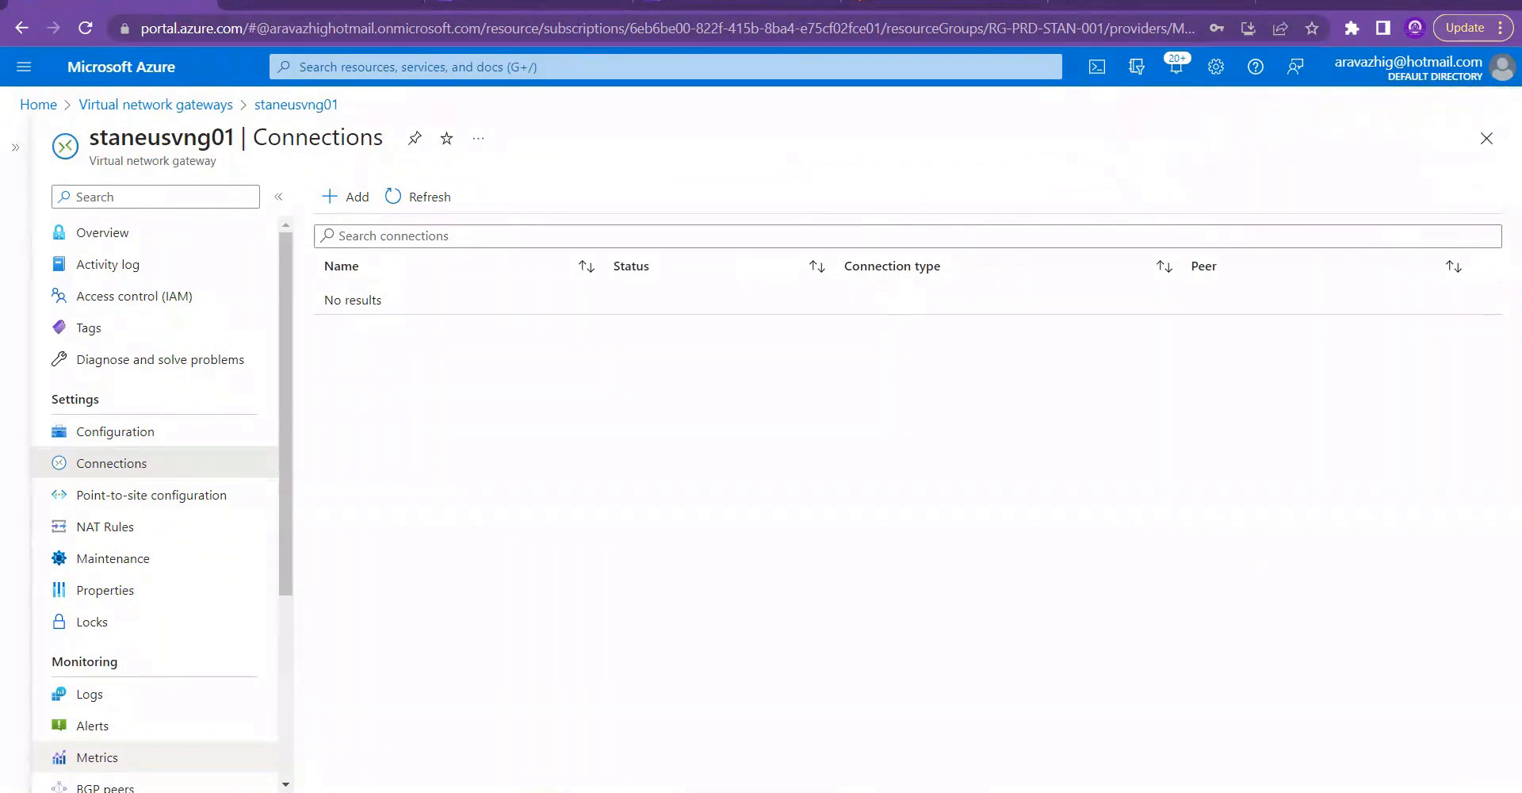
Step: Switch to the Azure networking architecture diagram in draw.io and bring up the Azure and AWS regions on Page-7
key(alt+Tab)
key(alt+Tab)
key(alt+Tab)
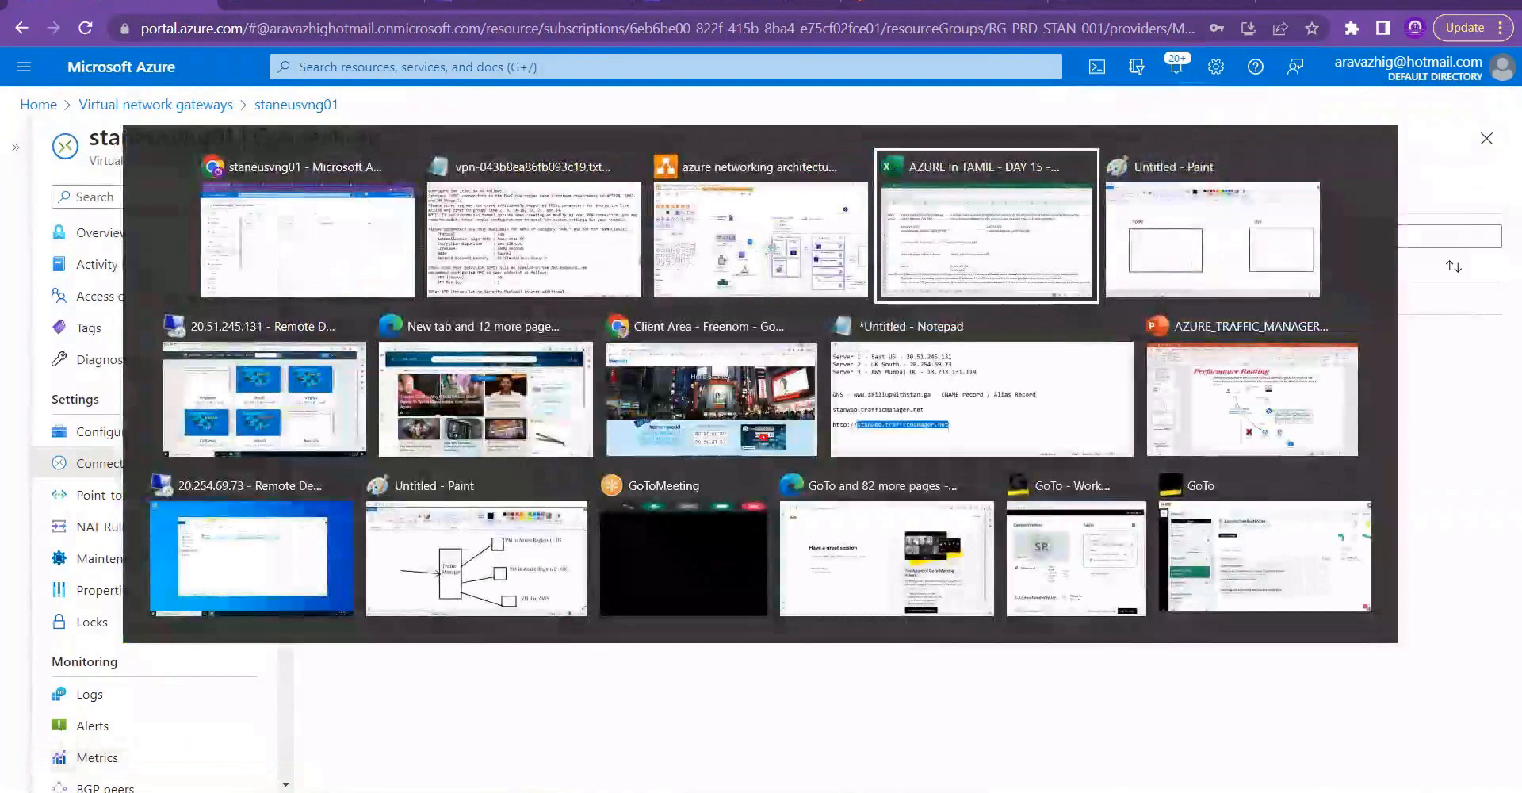
key(alt+shift+Tab)
key(alt)
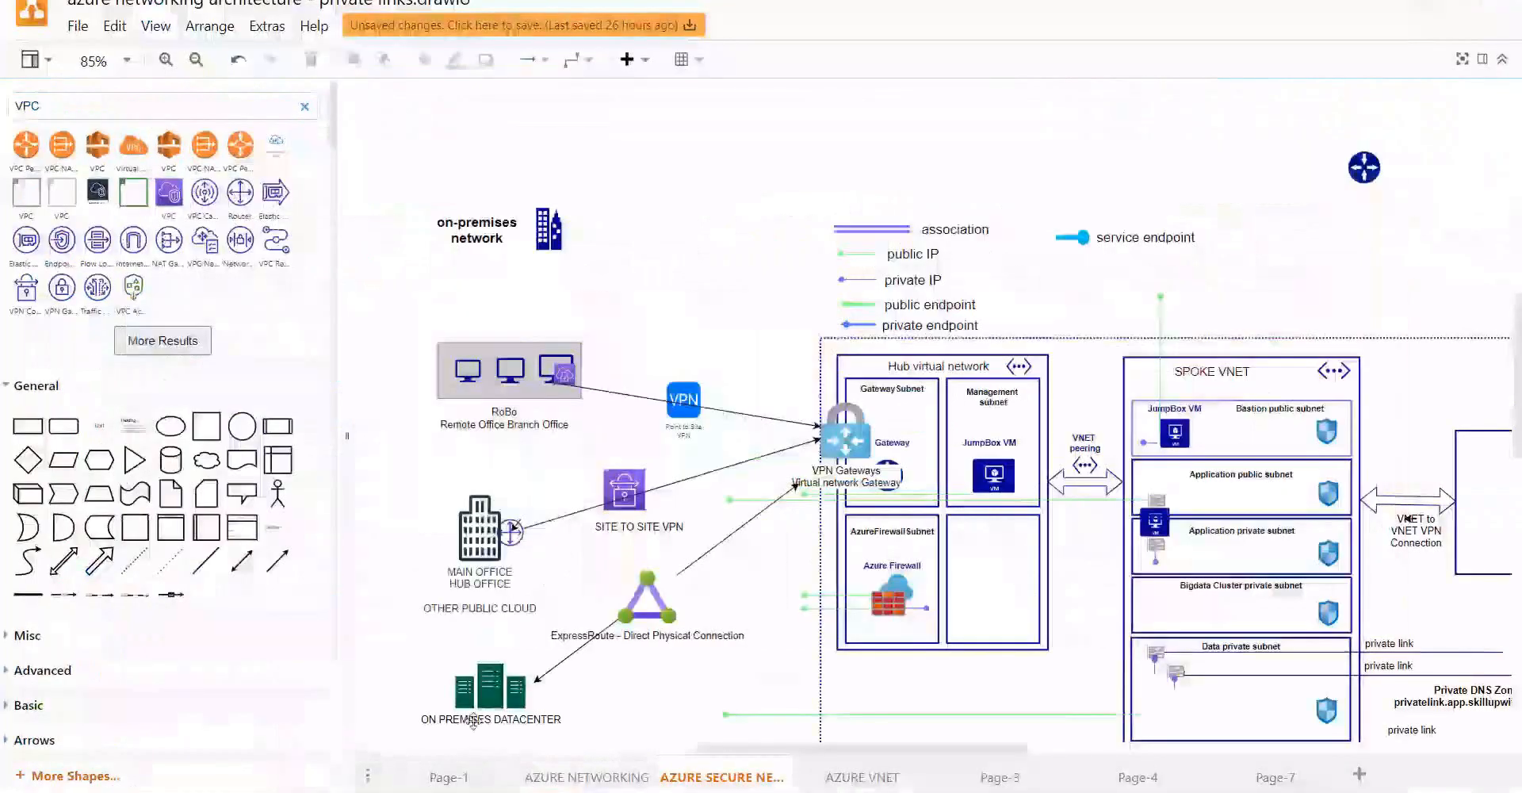
click(1285, 778)
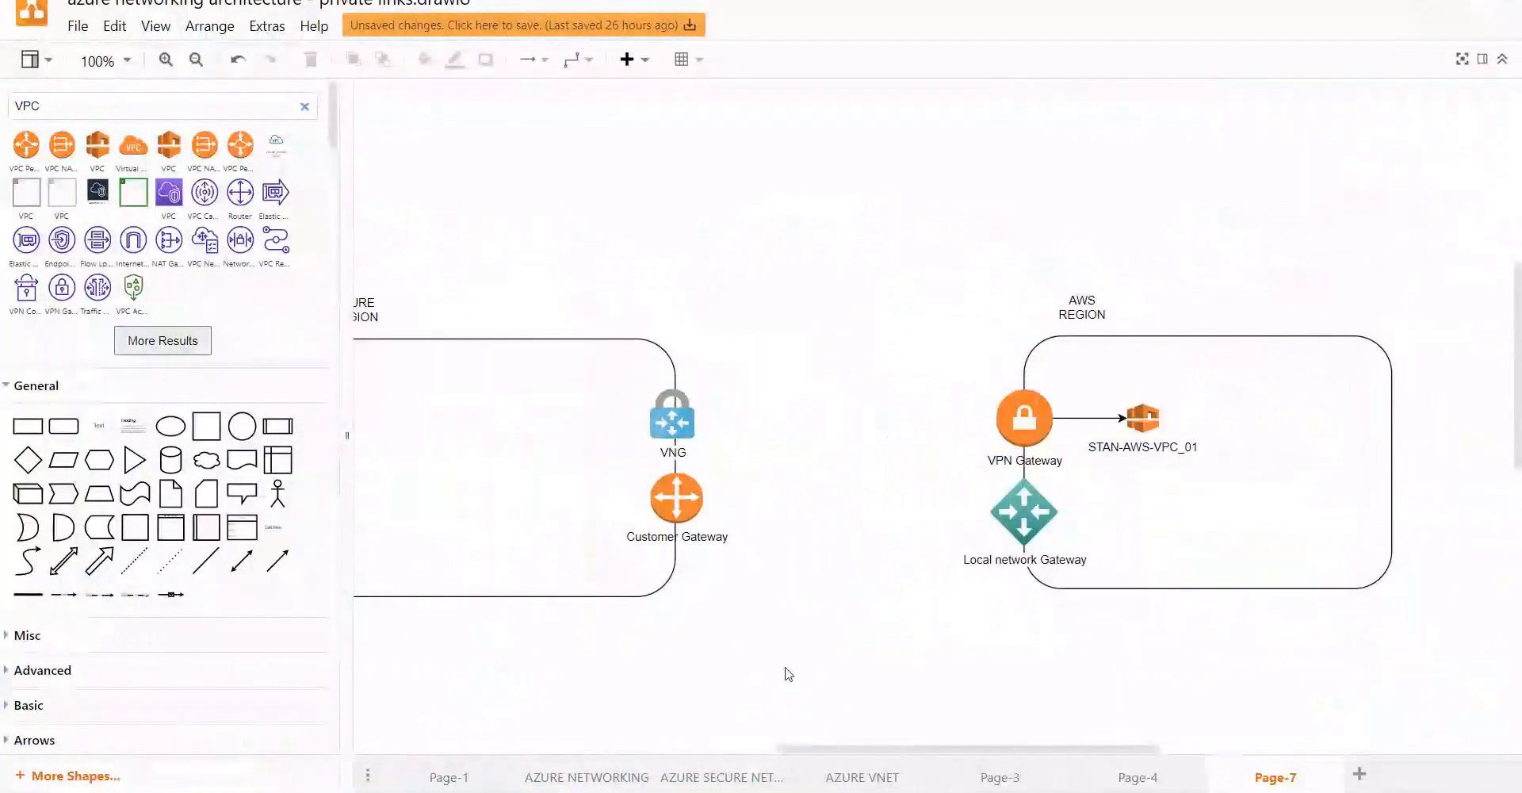
mouse_move(835, 750)
mouse_down()
mouse_move(724, 750)
mouse_move(813, 750)
mouse_up()
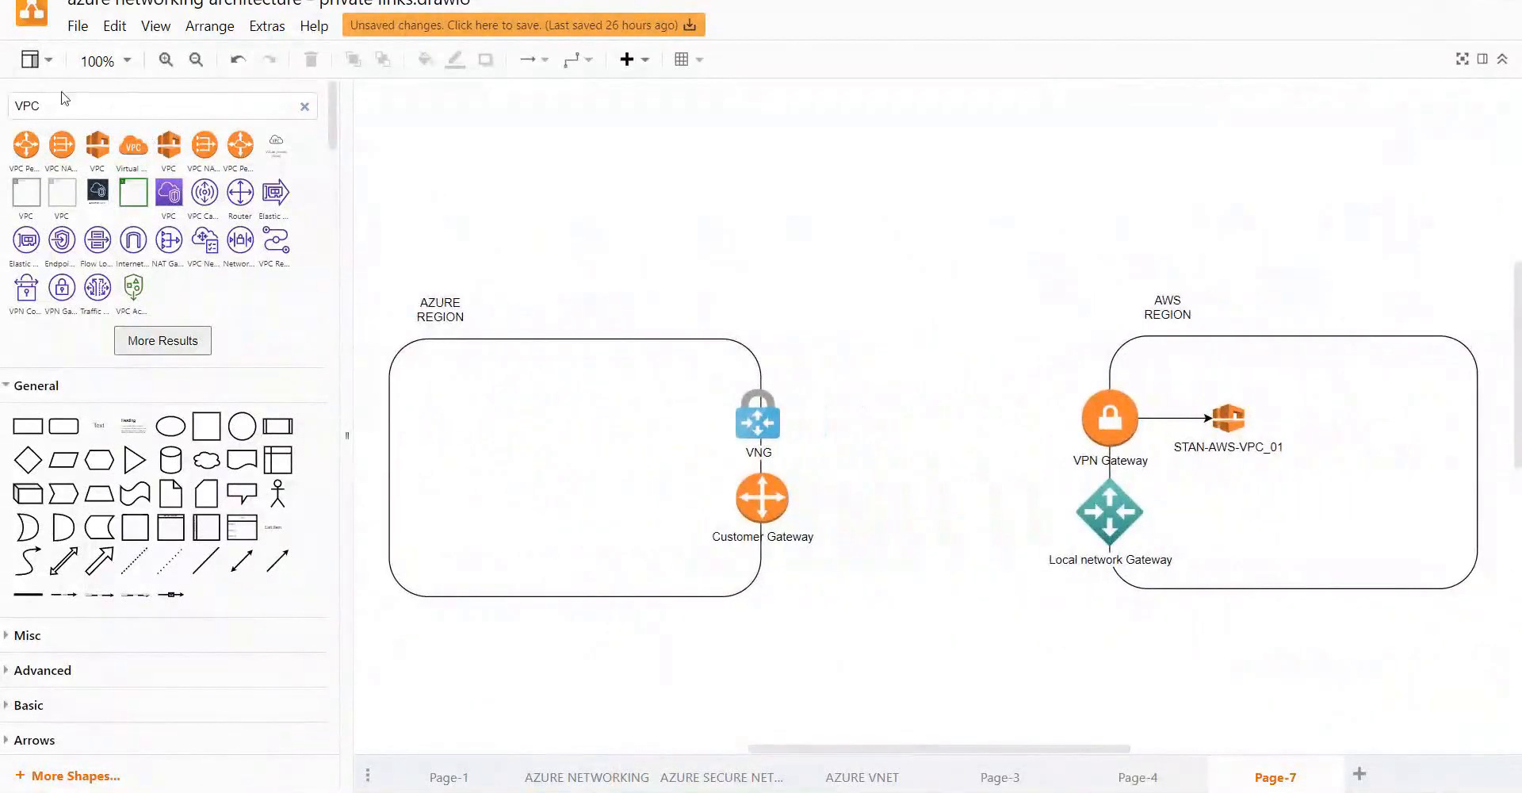
Step: Search the shape library for VNET
double_click(27, 106)
text(VNET)
key(Return)
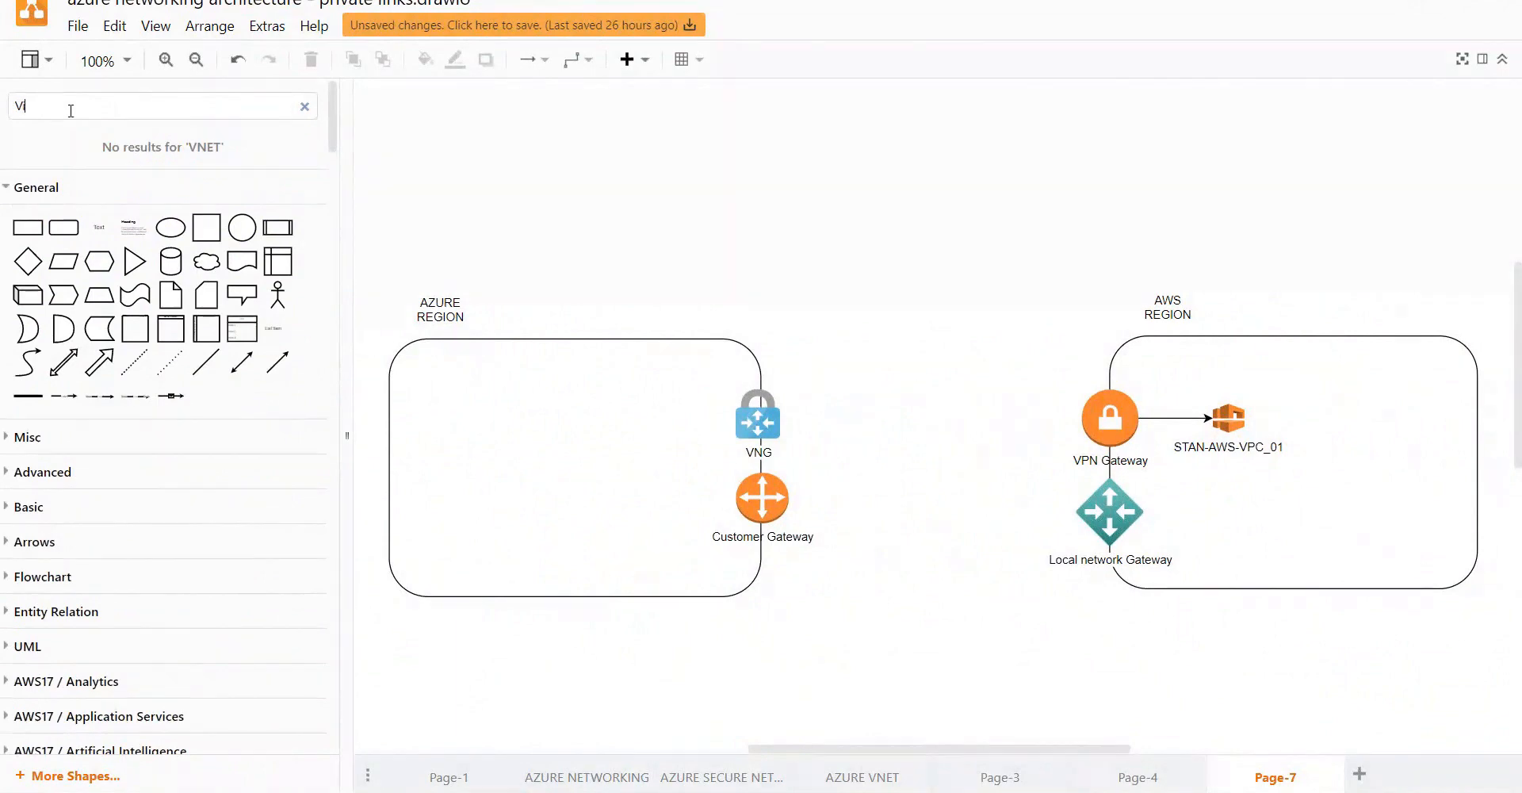
Step: Find the Virtual Network shape, place it inside the Azure region and connect the VNG to it with an arrow
text(Virtual network)
key(Return)
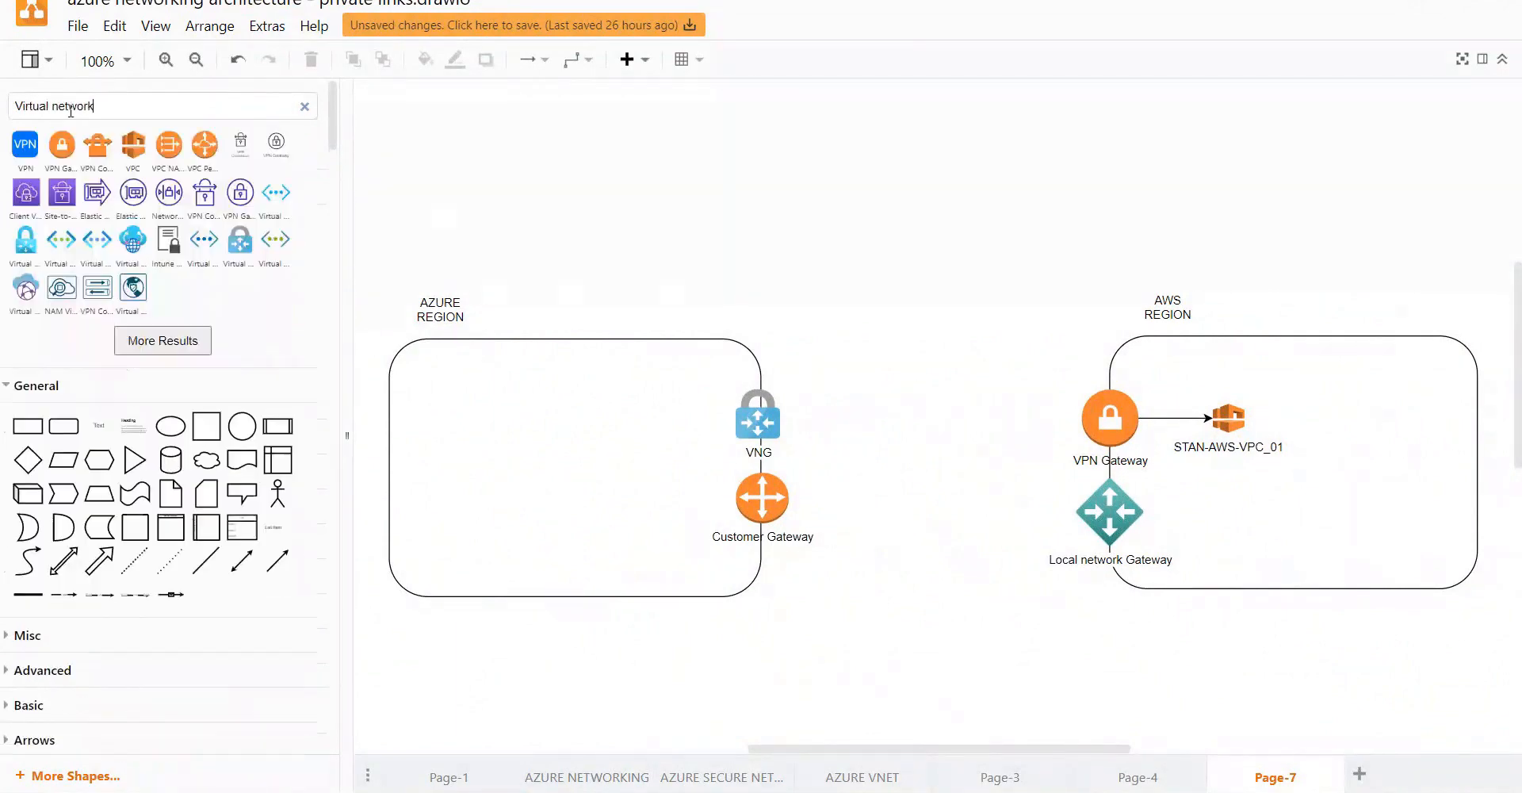
mouse_move(101, 164)
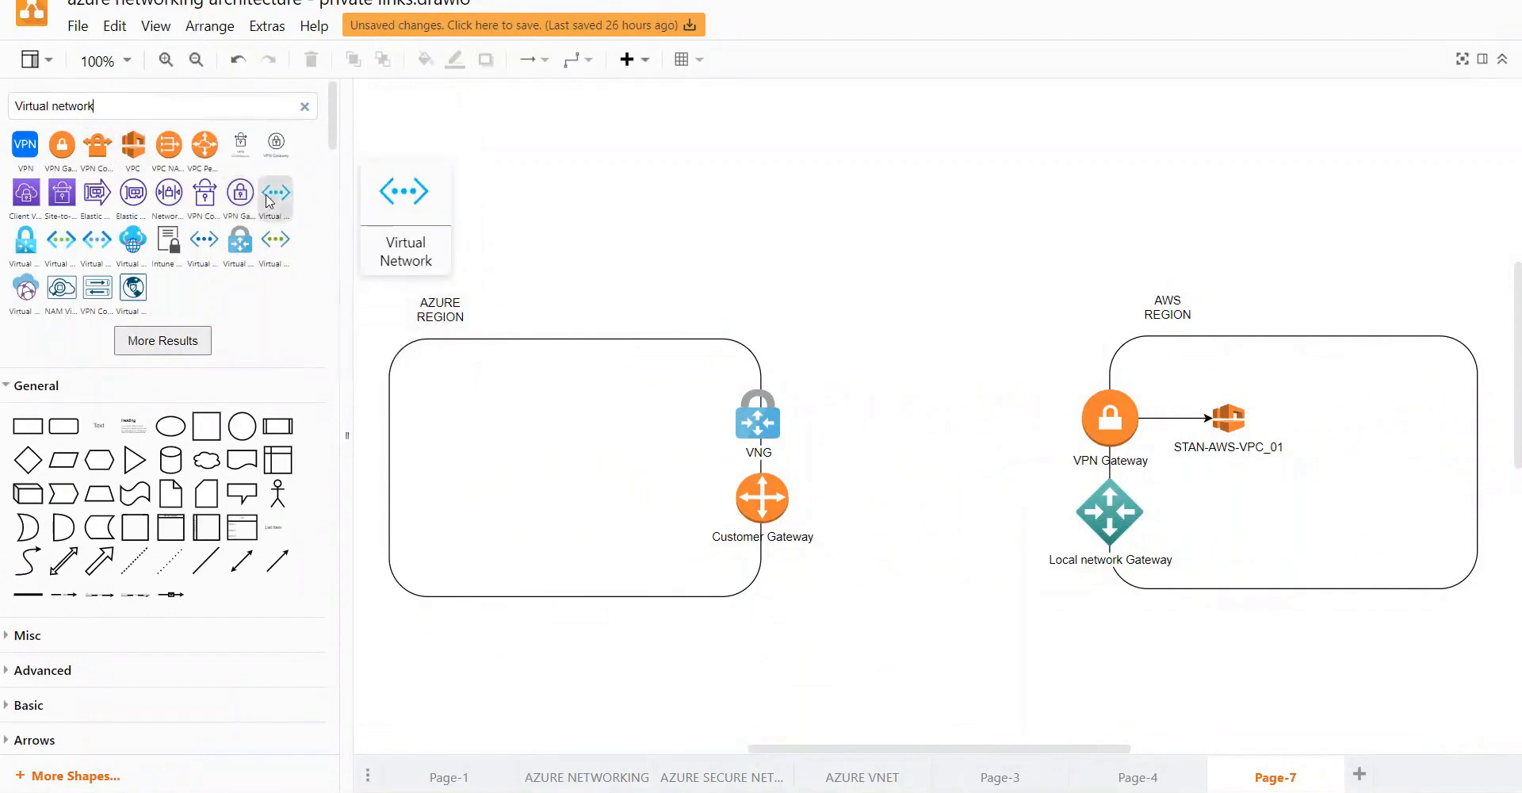
drag(276, 192, 608, 402)
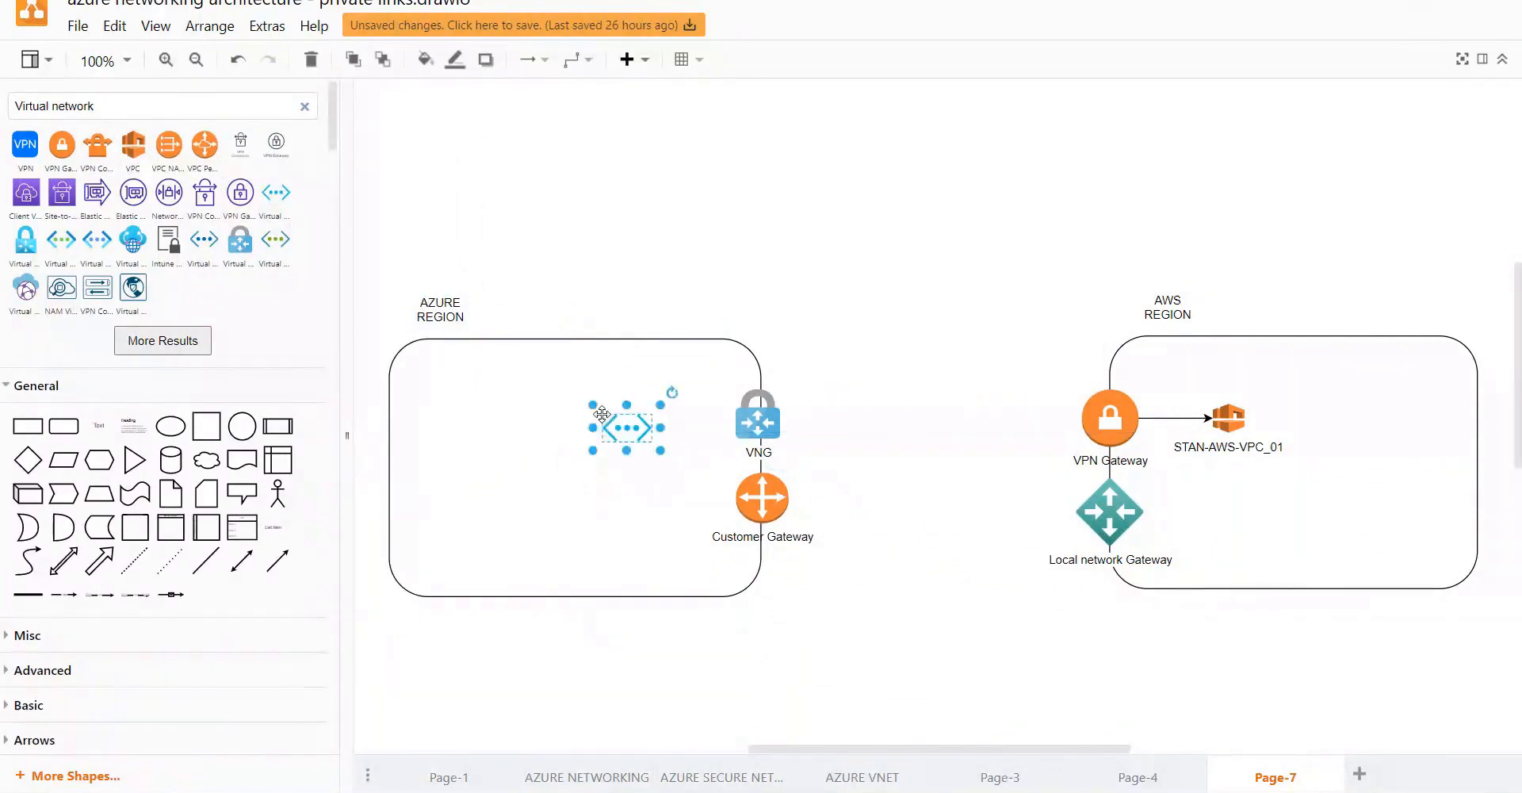
click(742, 424)
mouse_move(718, 413)
mouse_down()
mouse_move(626, 428)
mouse_move(644, 430)
mouse_move(623, 413)
mouse_up()
Step: Draw a double-headed block arrow between the VNG and the VPN Gateway and label it "Site 2 Site VPN"
drag(89, 561, 979, 495)
drag(929, 552, 780, 415)
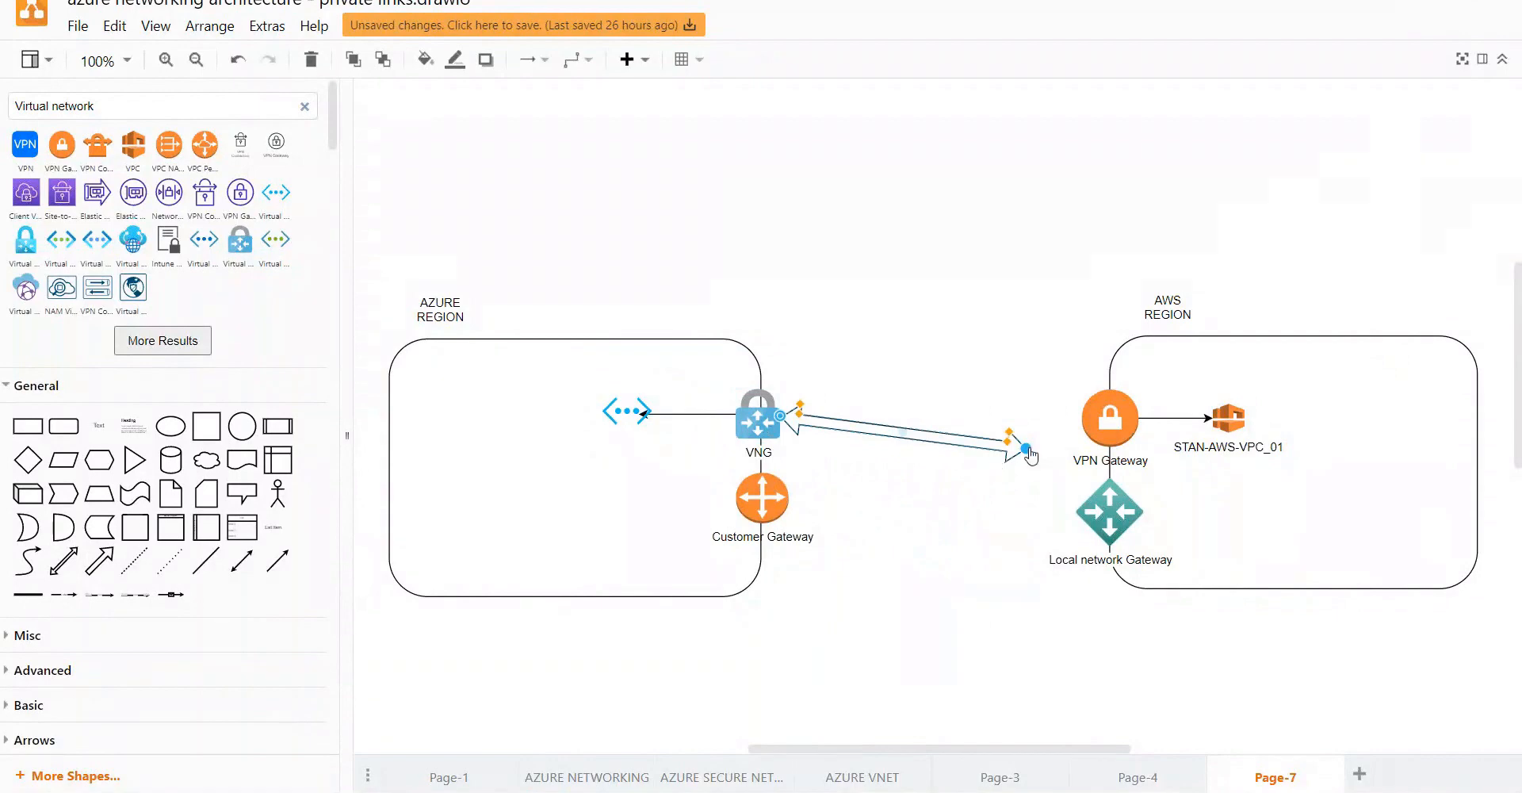
drag(1029, 453, 1081, 416)
double_click(954, 418)
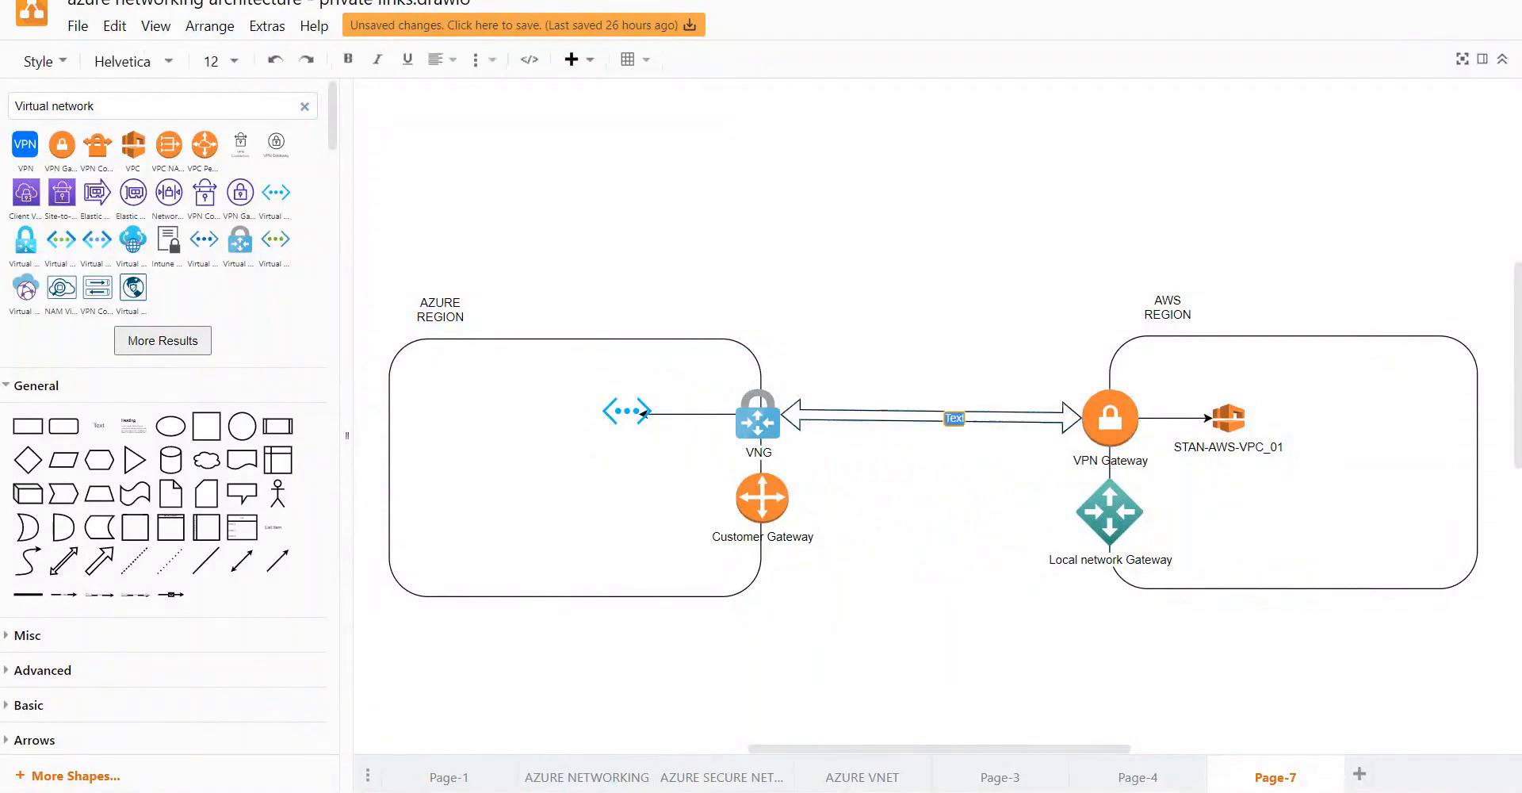
text(Site 2 Site VPN)
click(955, 528)
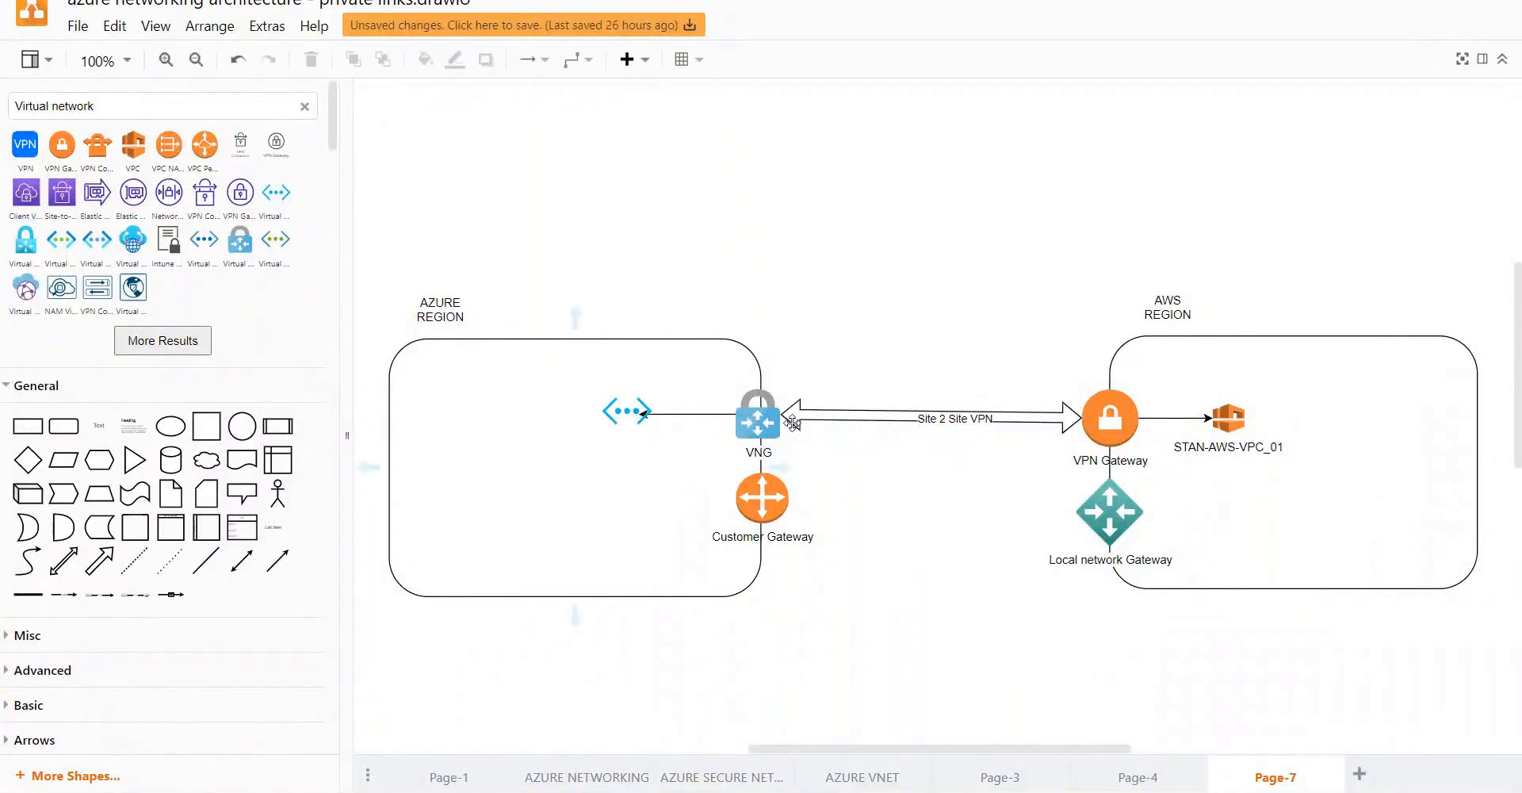
click(1320, 458)
click(865, 655)
Step: Refresh the gateway's connections in Azure and the AWS2AZURES2SVPN connection in the AWS console to check the connection and tunnel status
key(alt+Tab)
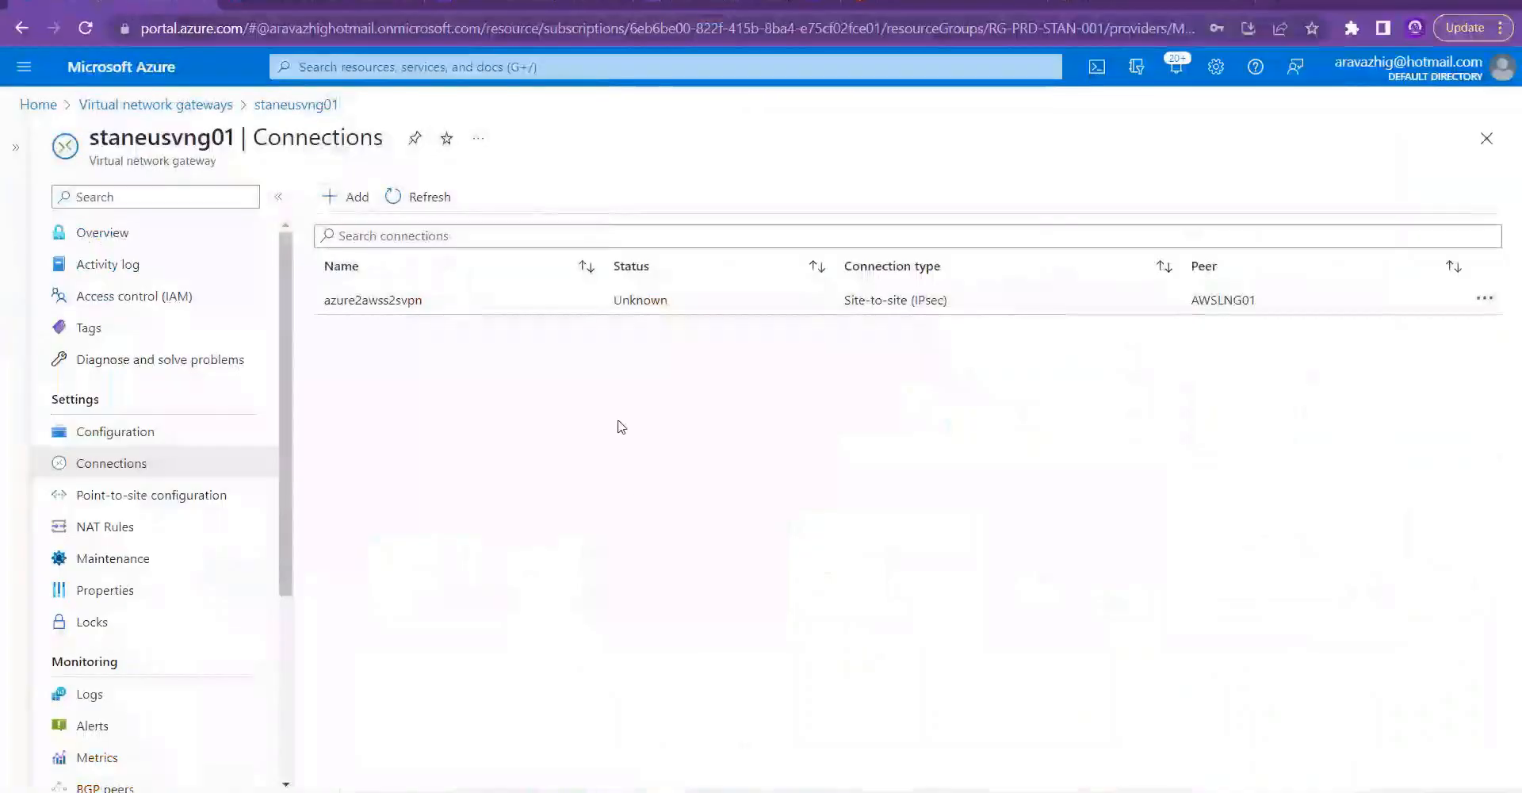
click(417, 199)
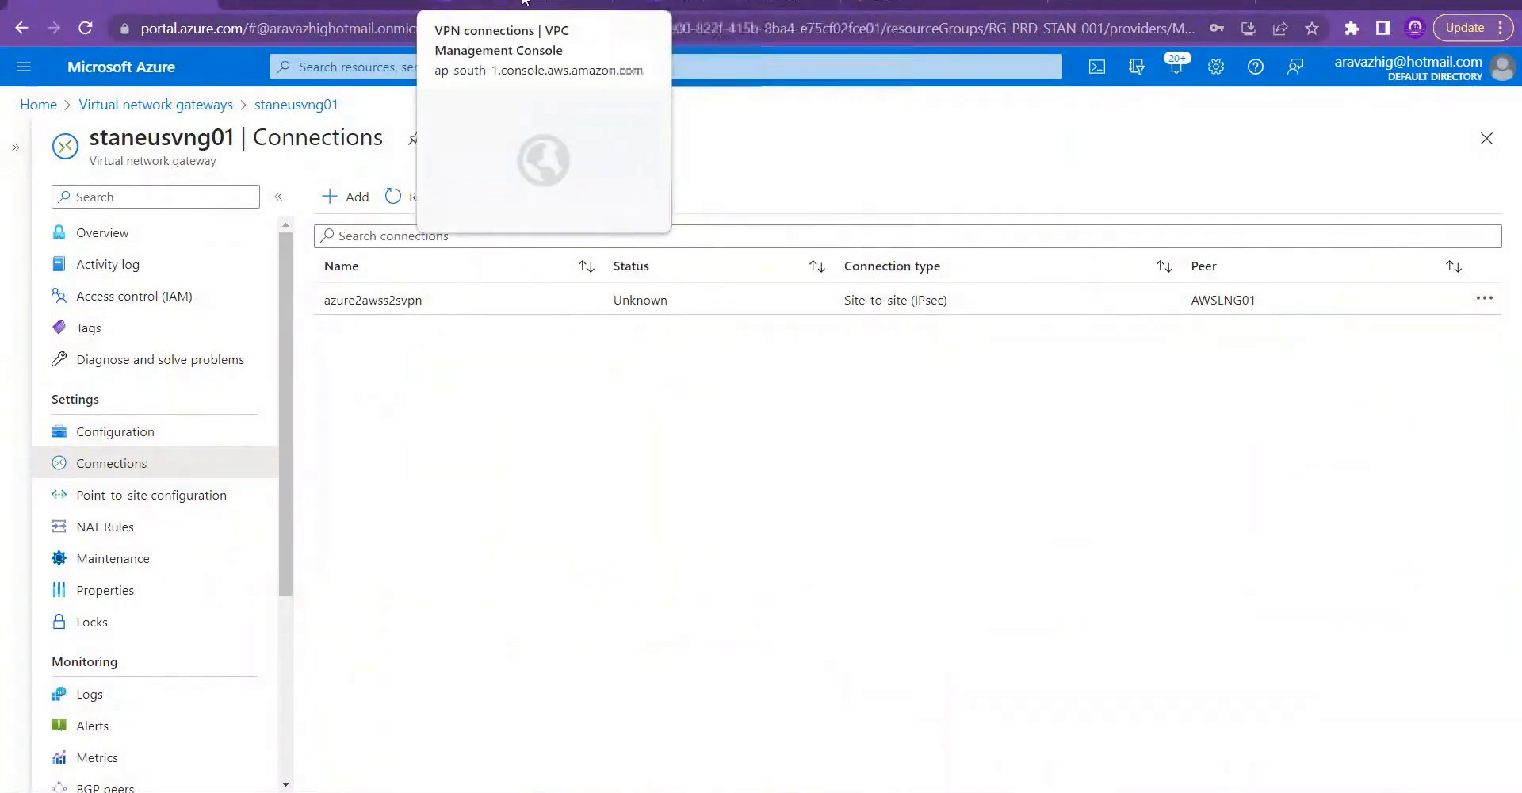
click(684, 6)
click(1139, 197)
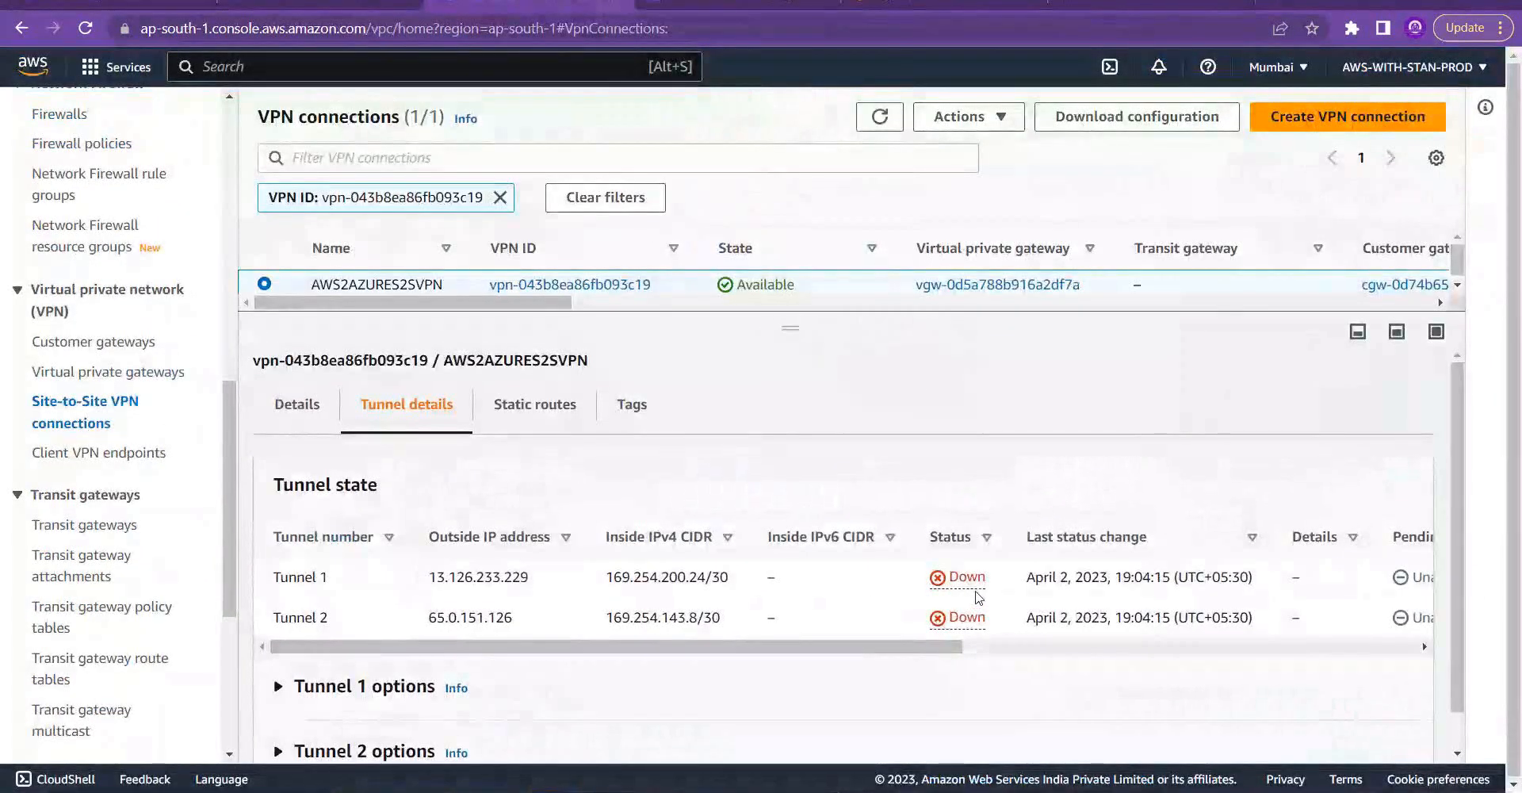
click(880, 116)
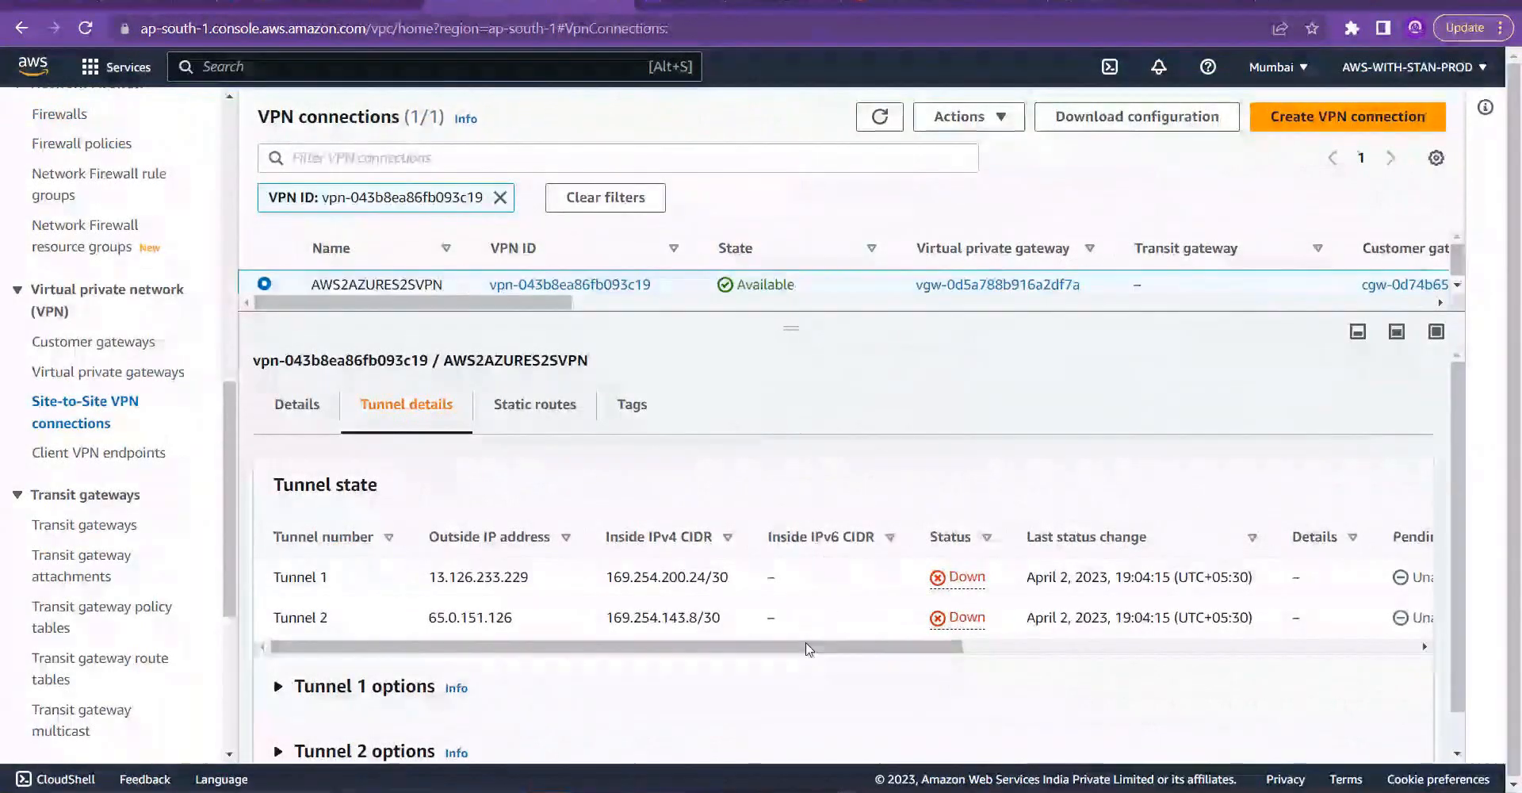
drag(848, 652, 1057, 650)
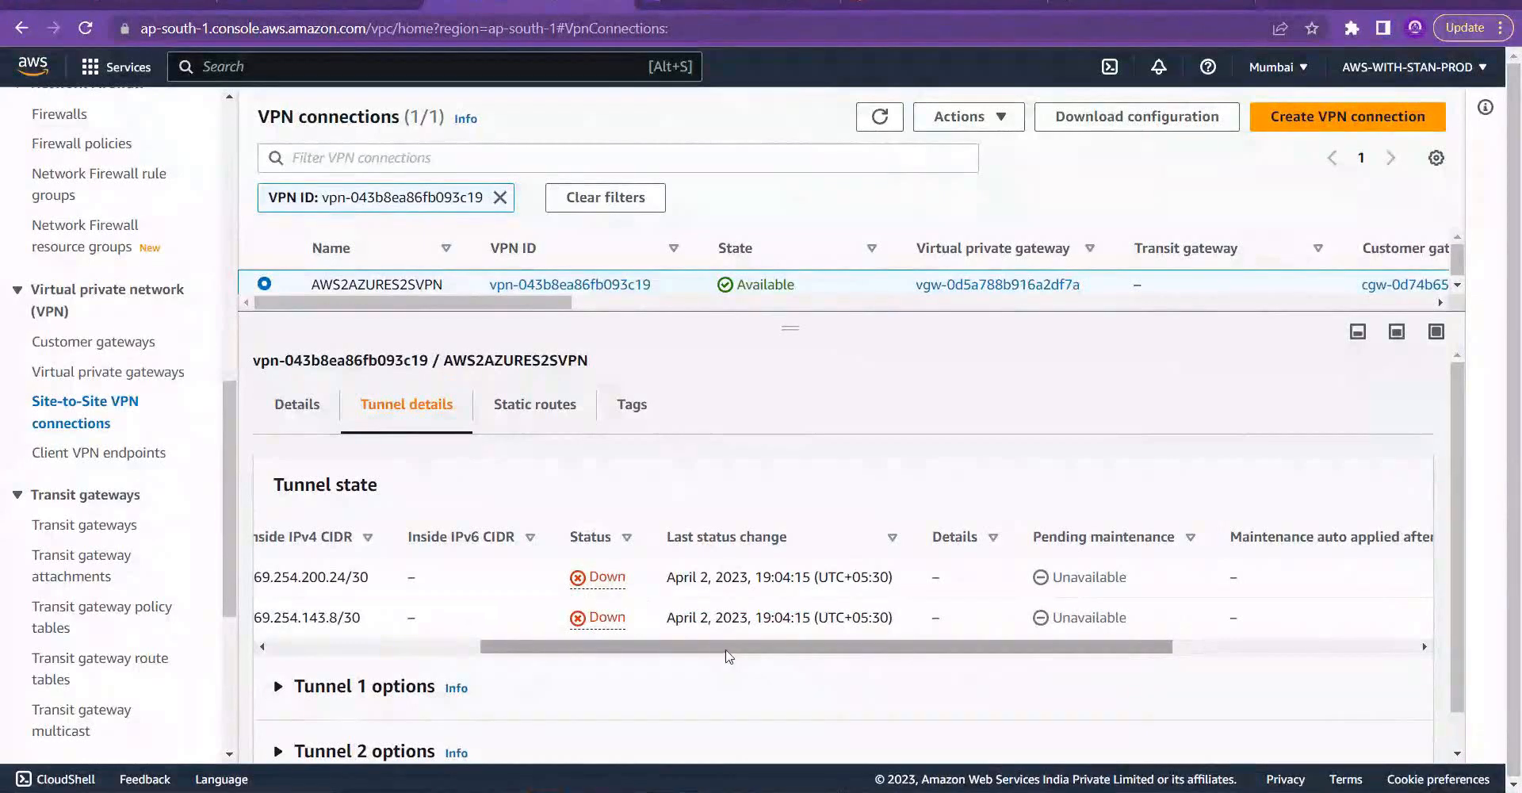
drag(731, 652, 560, 641)
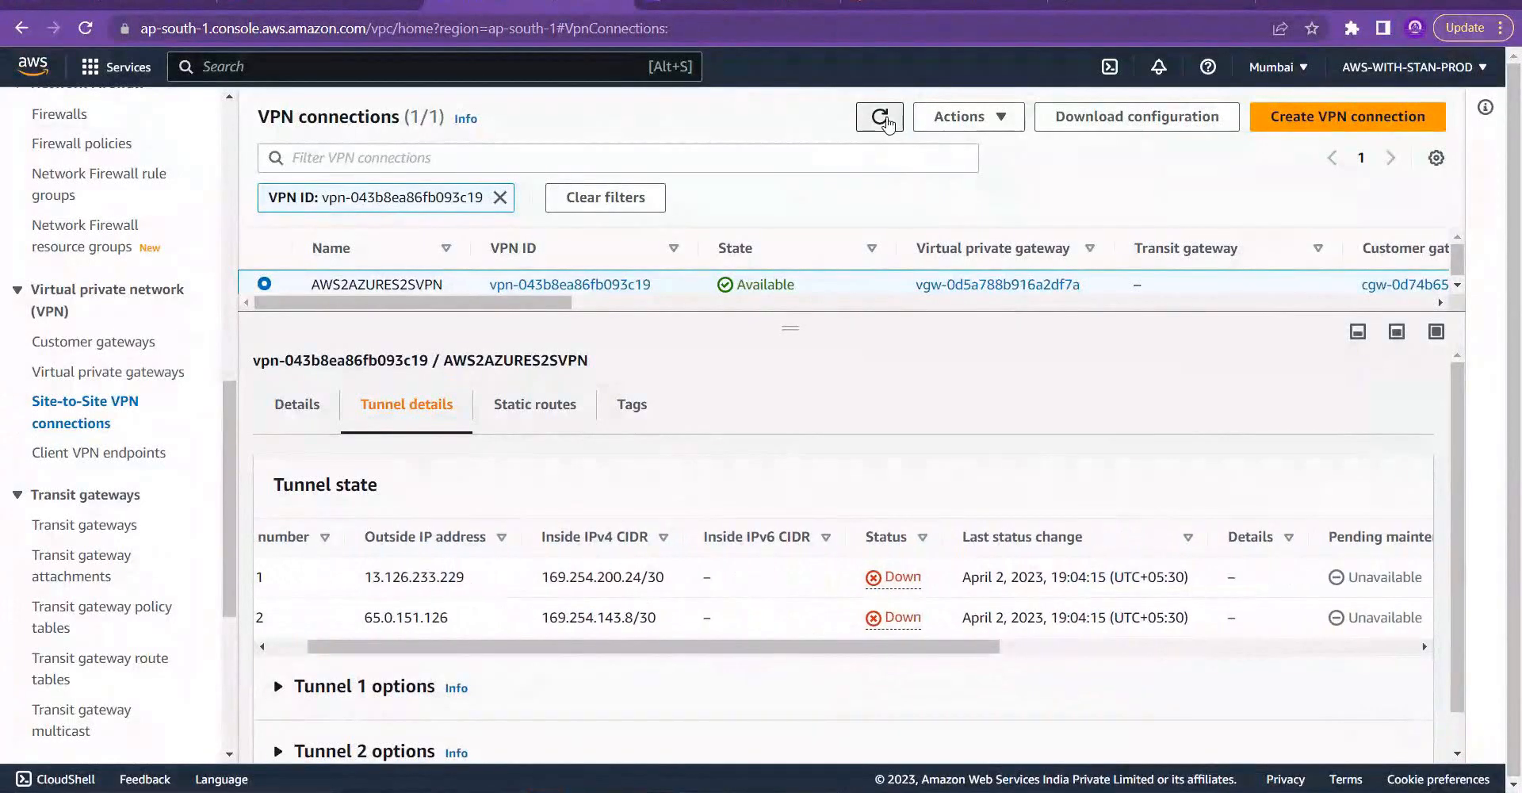
click(878, 116)
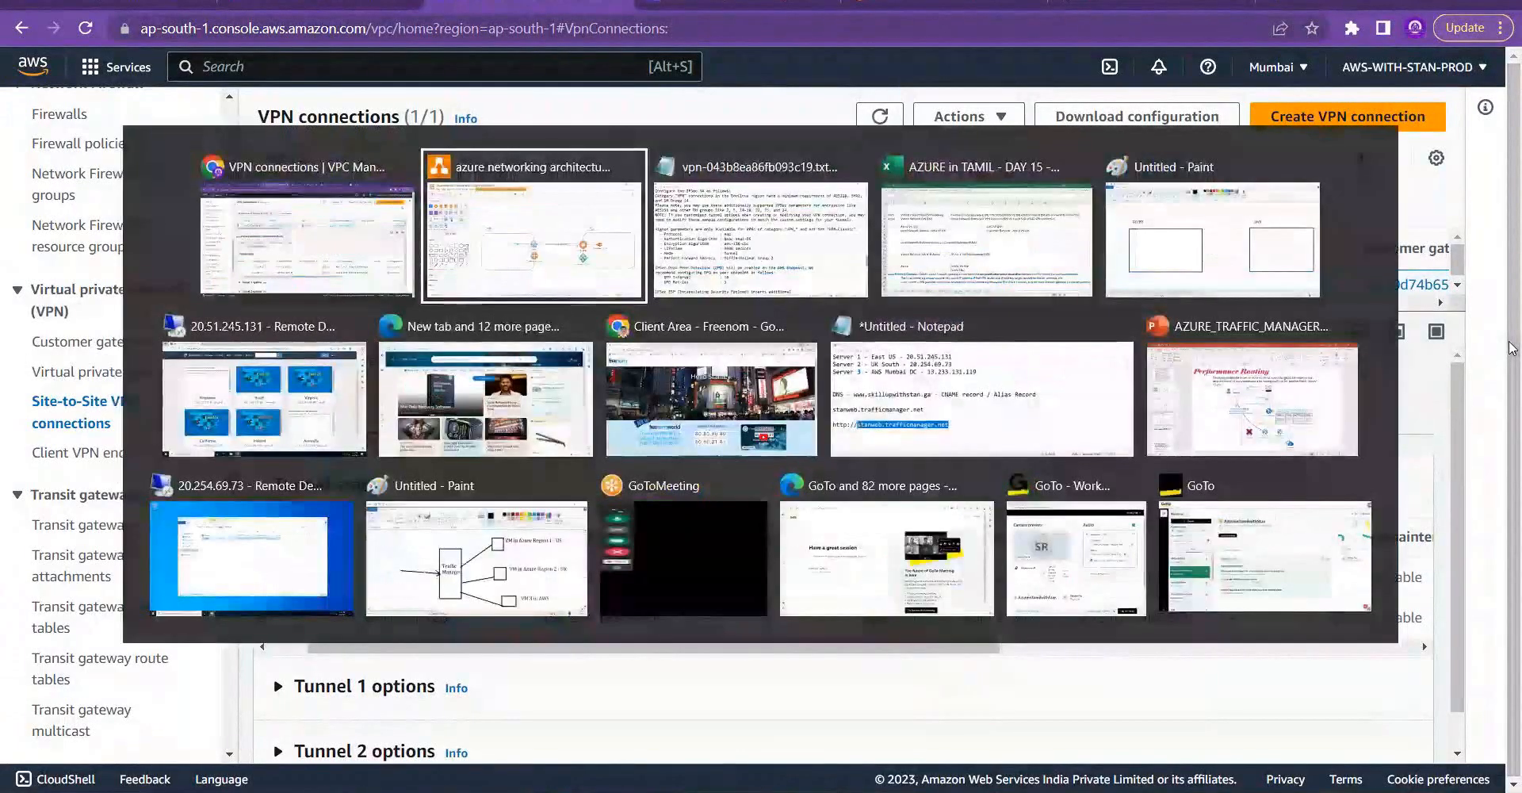
Step: Return to the Azure portal, open the connections of virtual network gateway staneusvng01 and check the status of azure2awss2svpn
key(alt+Tab)
key(alt+Tab)
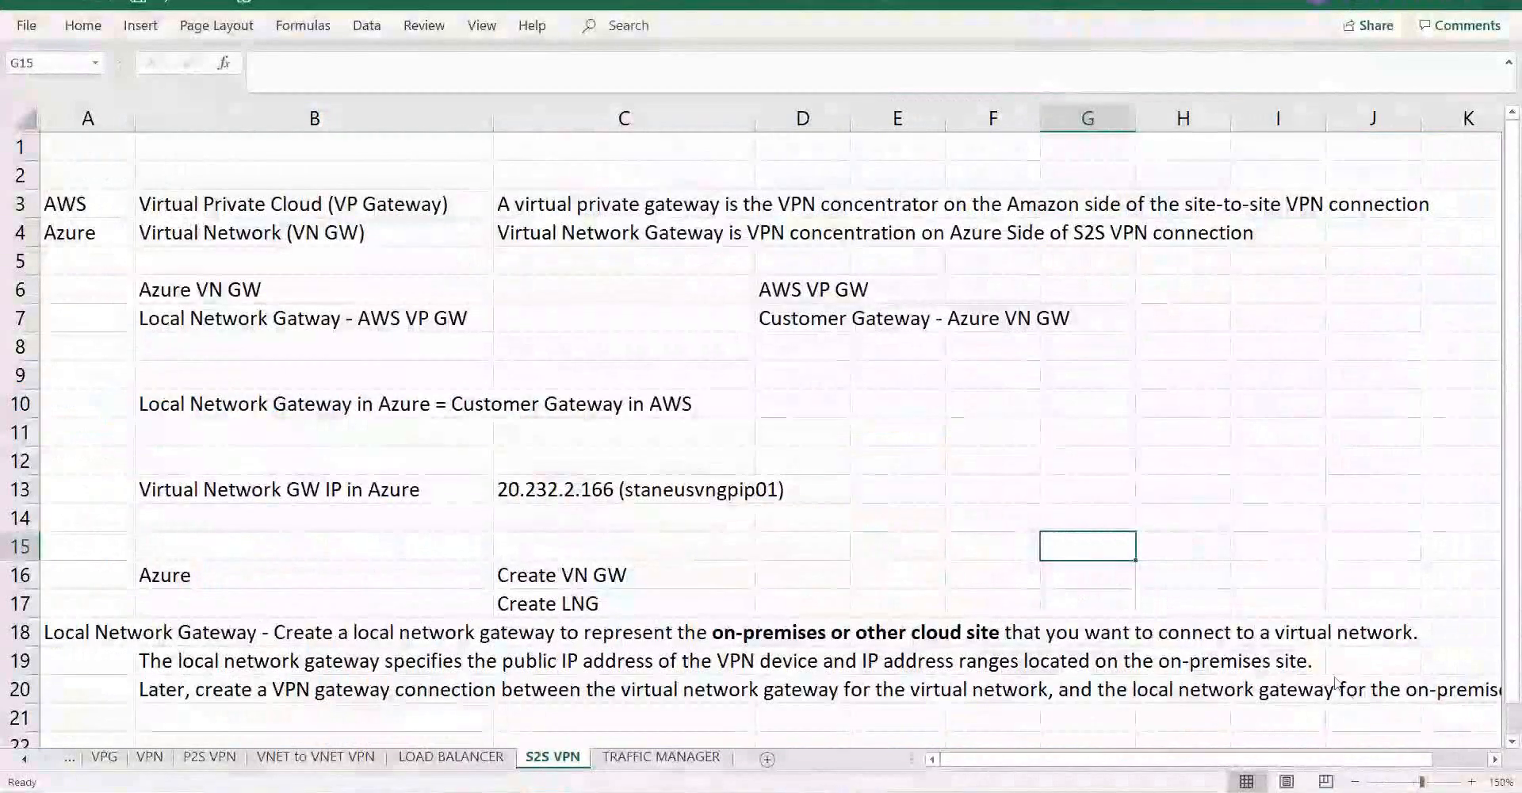
key(alt+Tab)
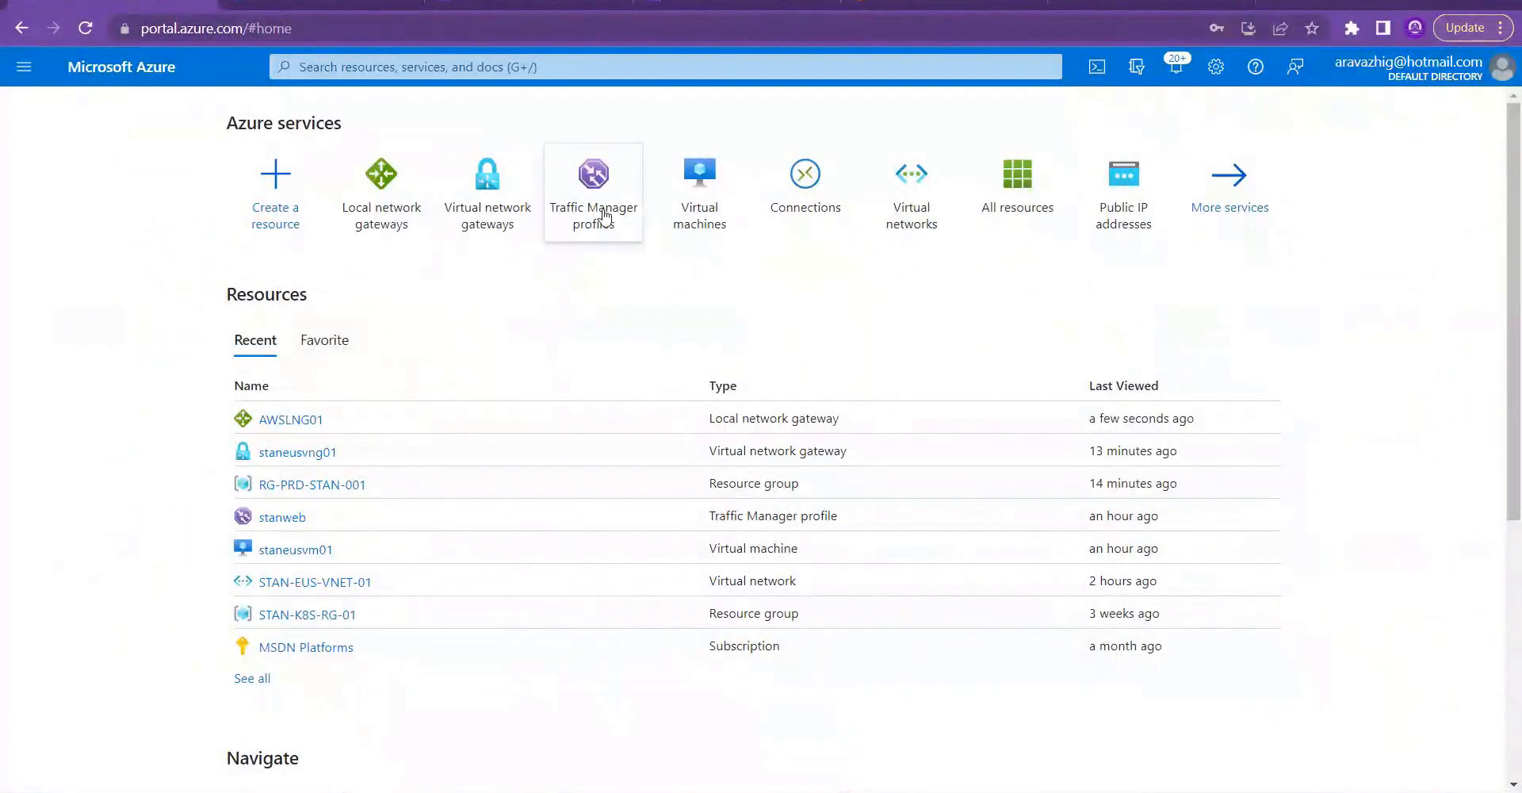
click(508, 213)
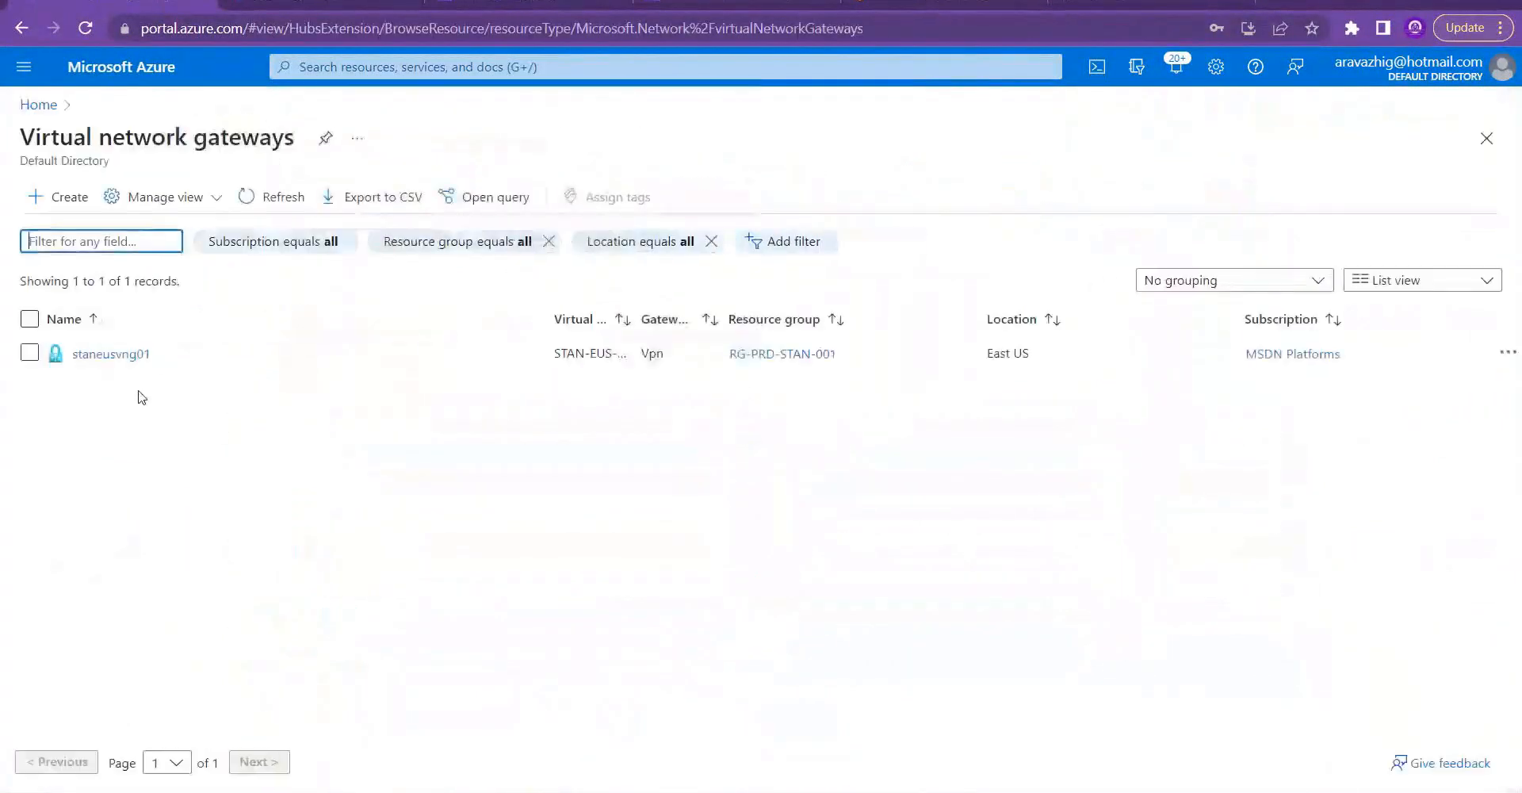
click(127, 354)
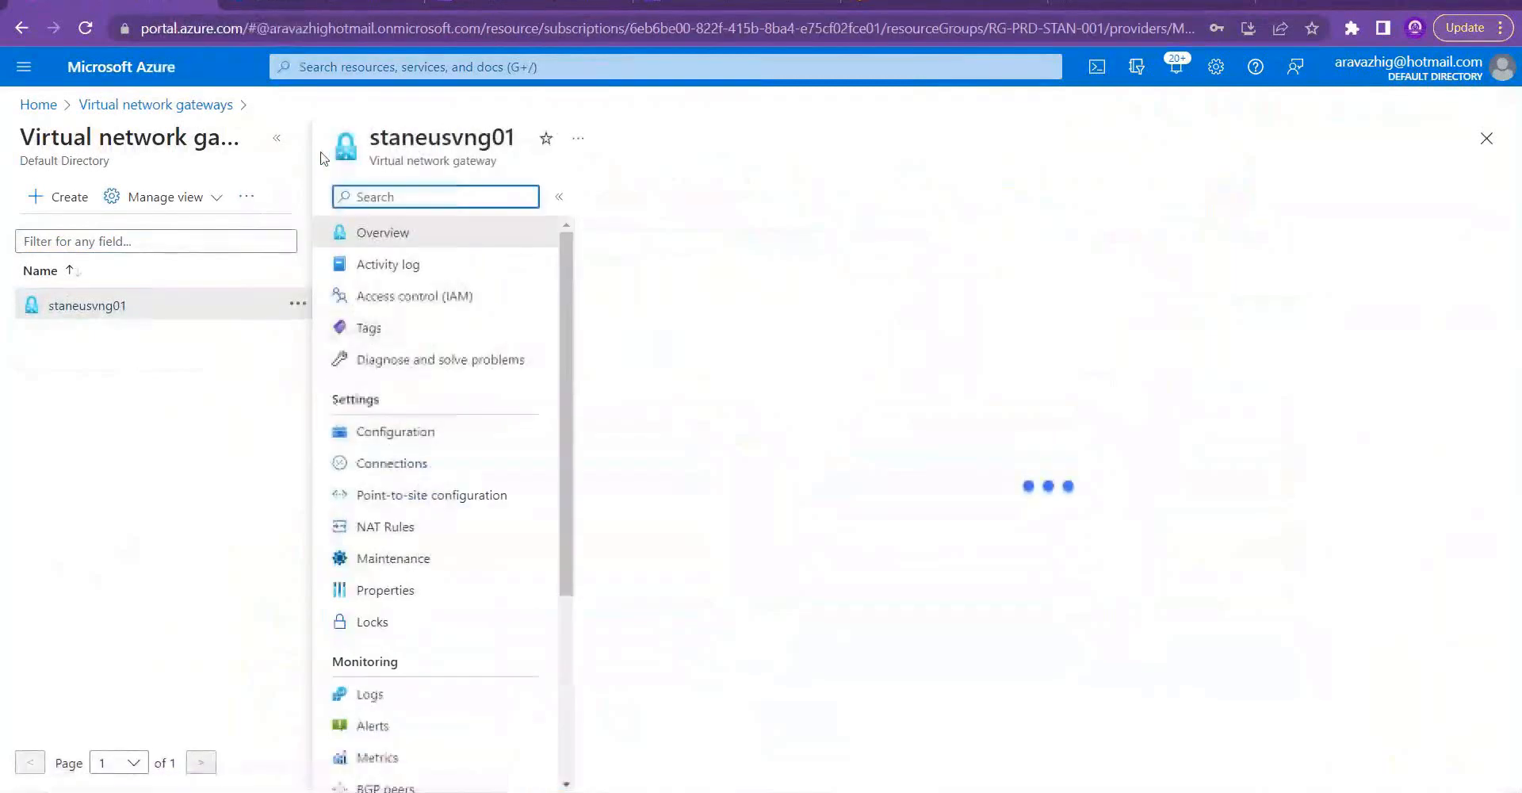
click(282, 141)
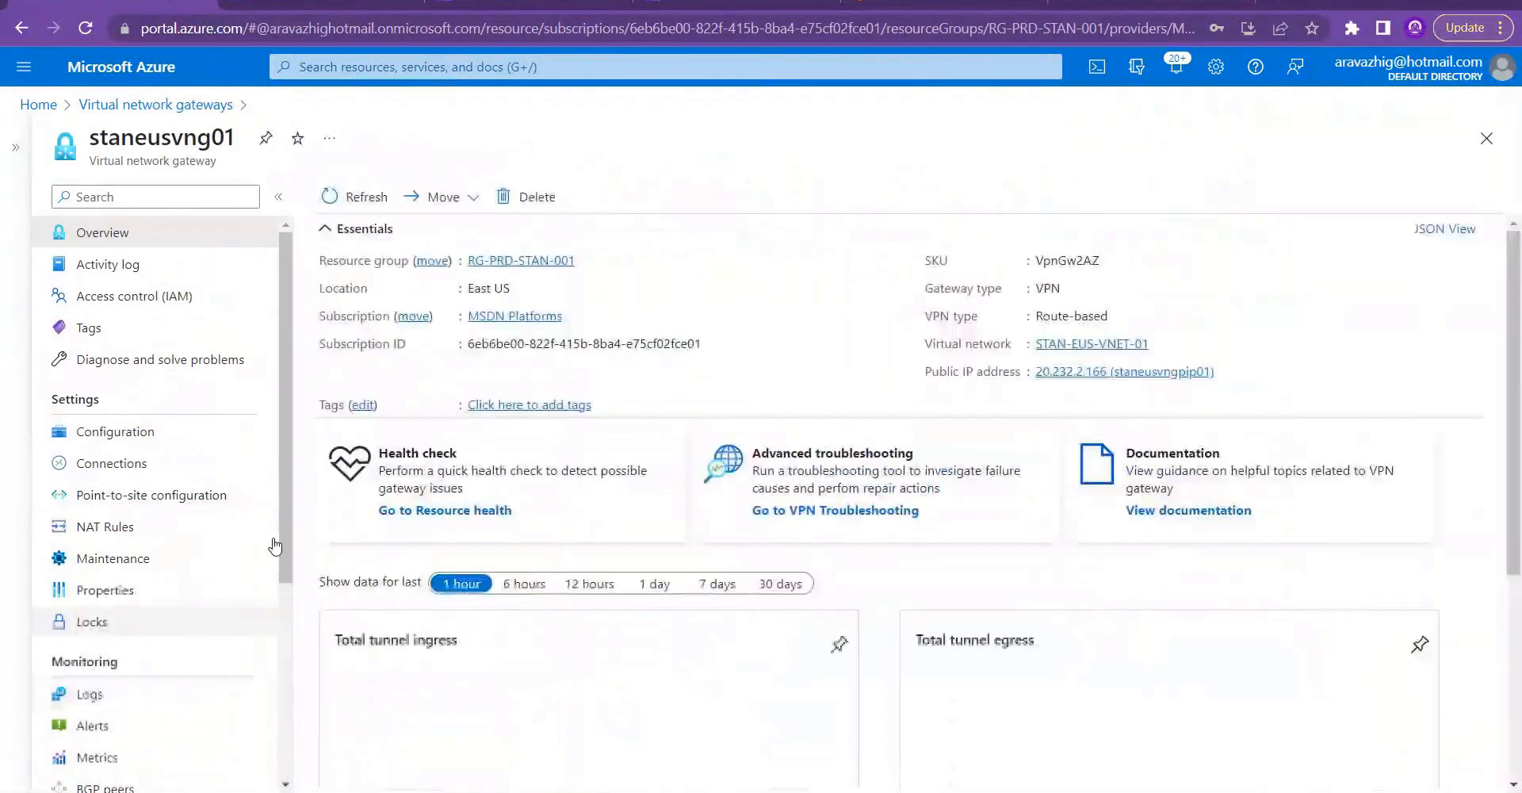
click(157, 466)
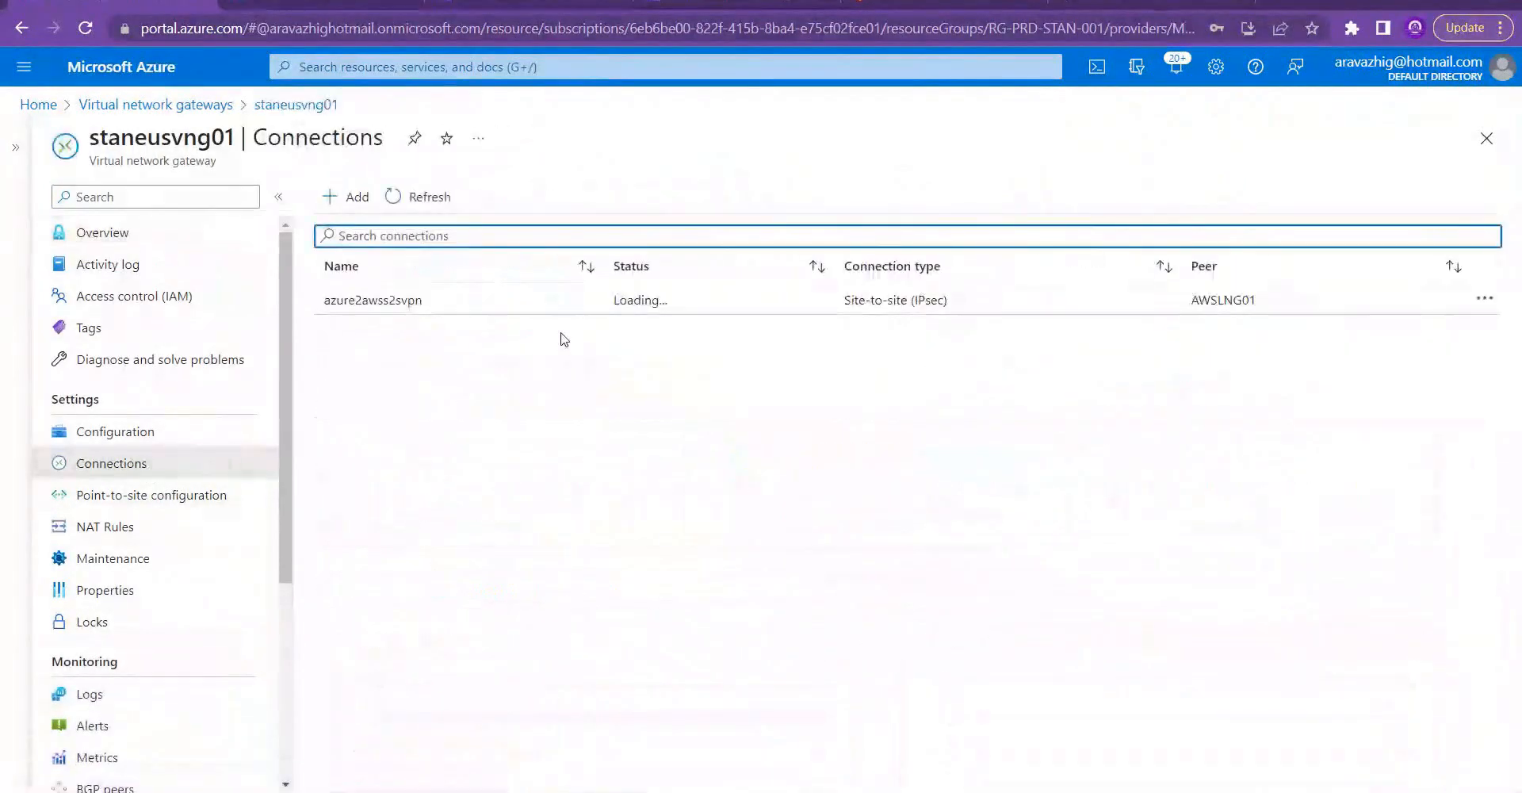
drag(722, 306, 601, 306)
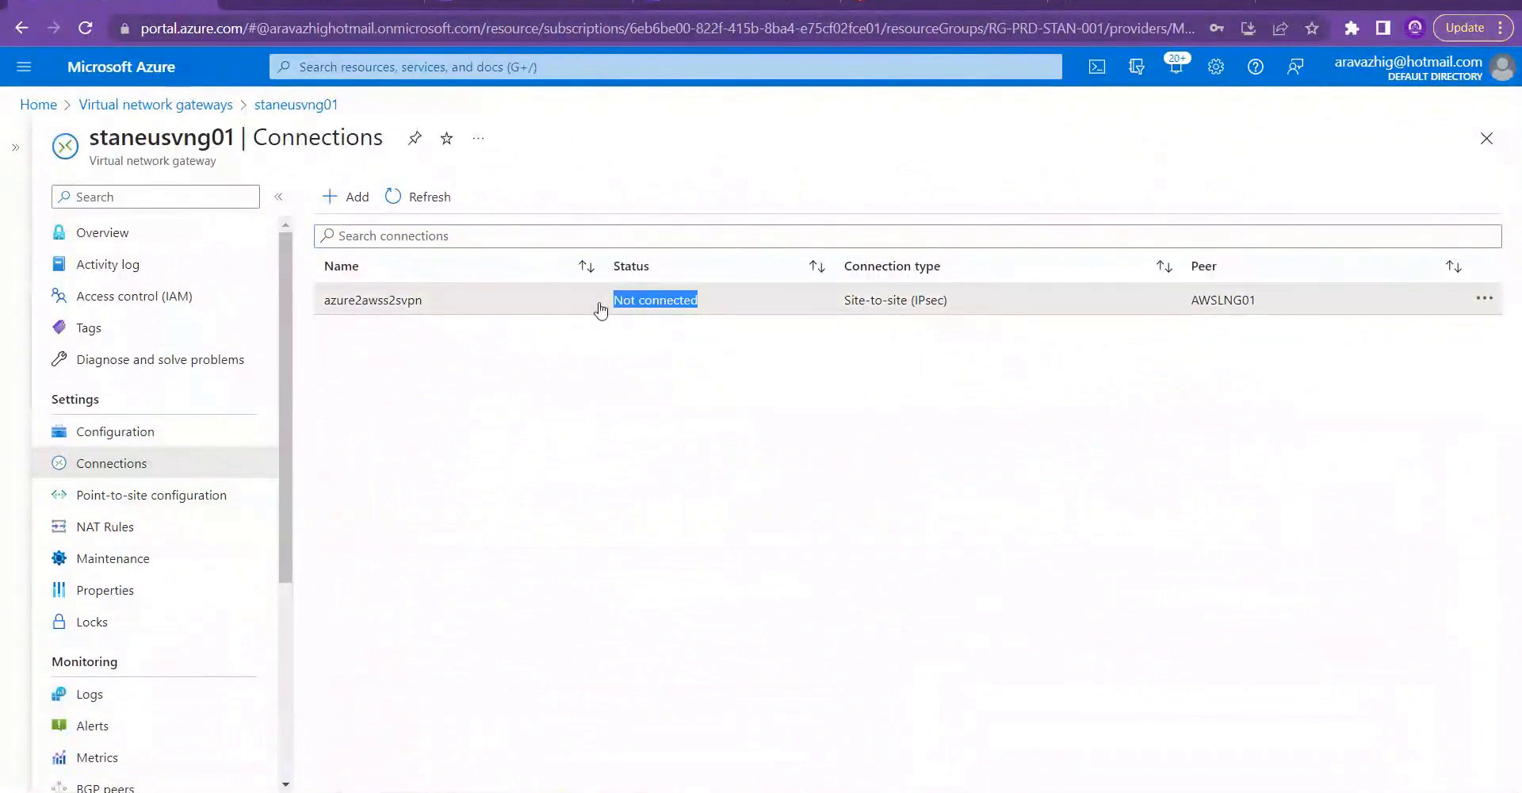
Step: Open the azure2awss2svpn connection and review its overview, shared key page, configuration and properties
click(397, 304)
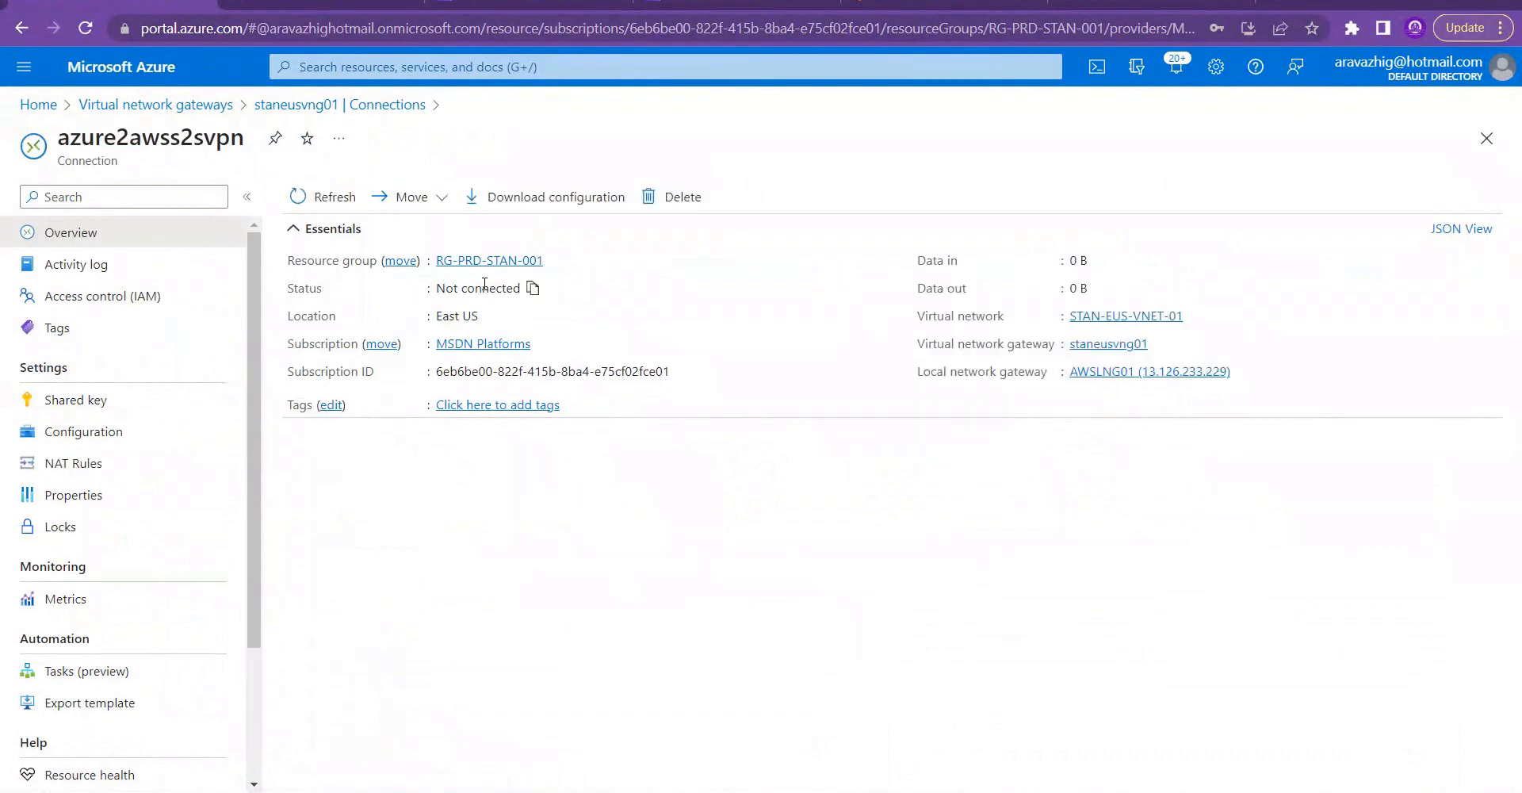
click(135, 401)
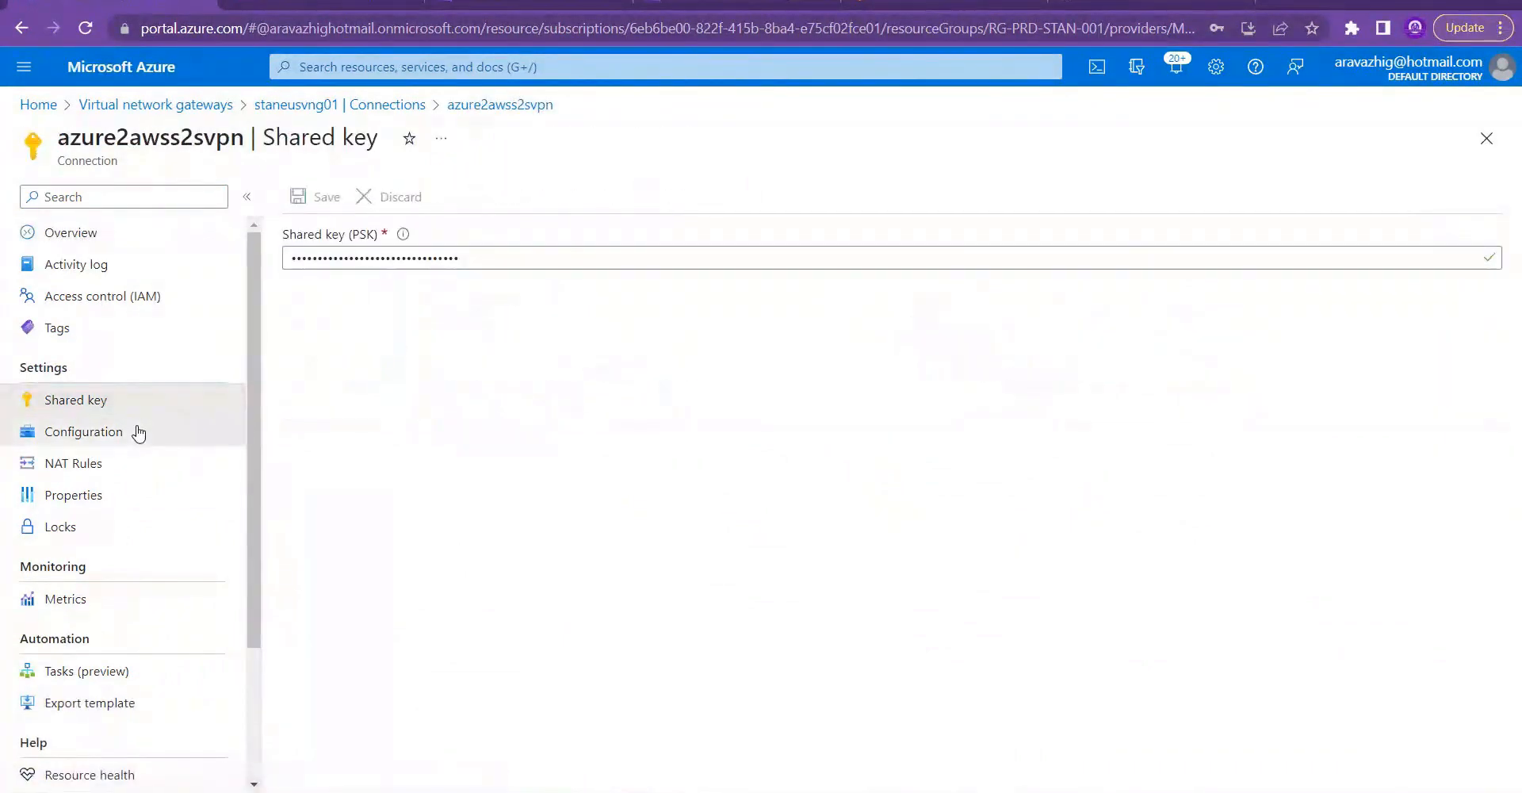
click(139, 432)
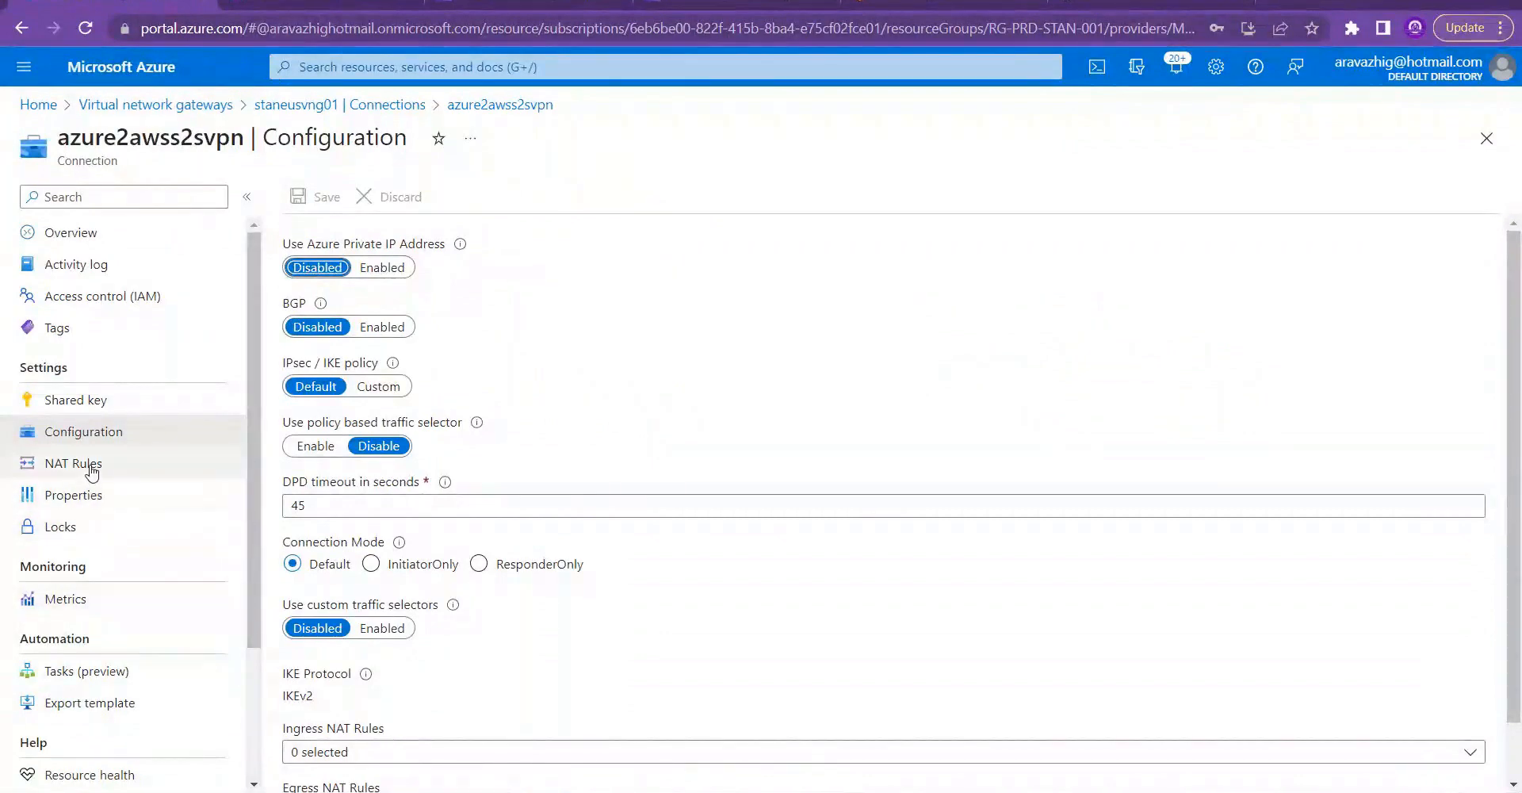
click(93, 496)
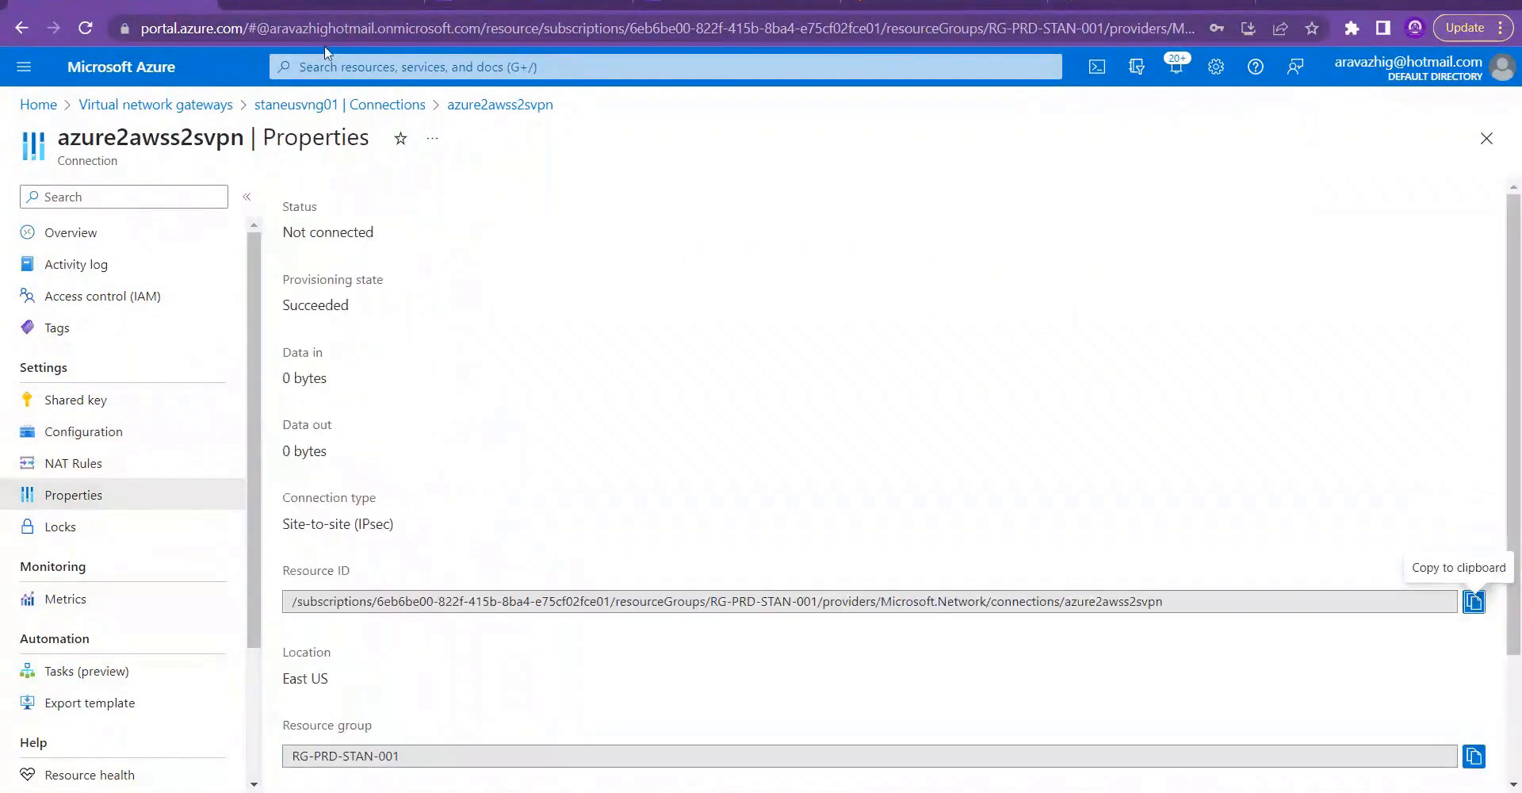
Step: Switch to the AWS console, reload the VPN connections page and check the tunnel details of AWS2AZURES2SVPN
click(528, 3)
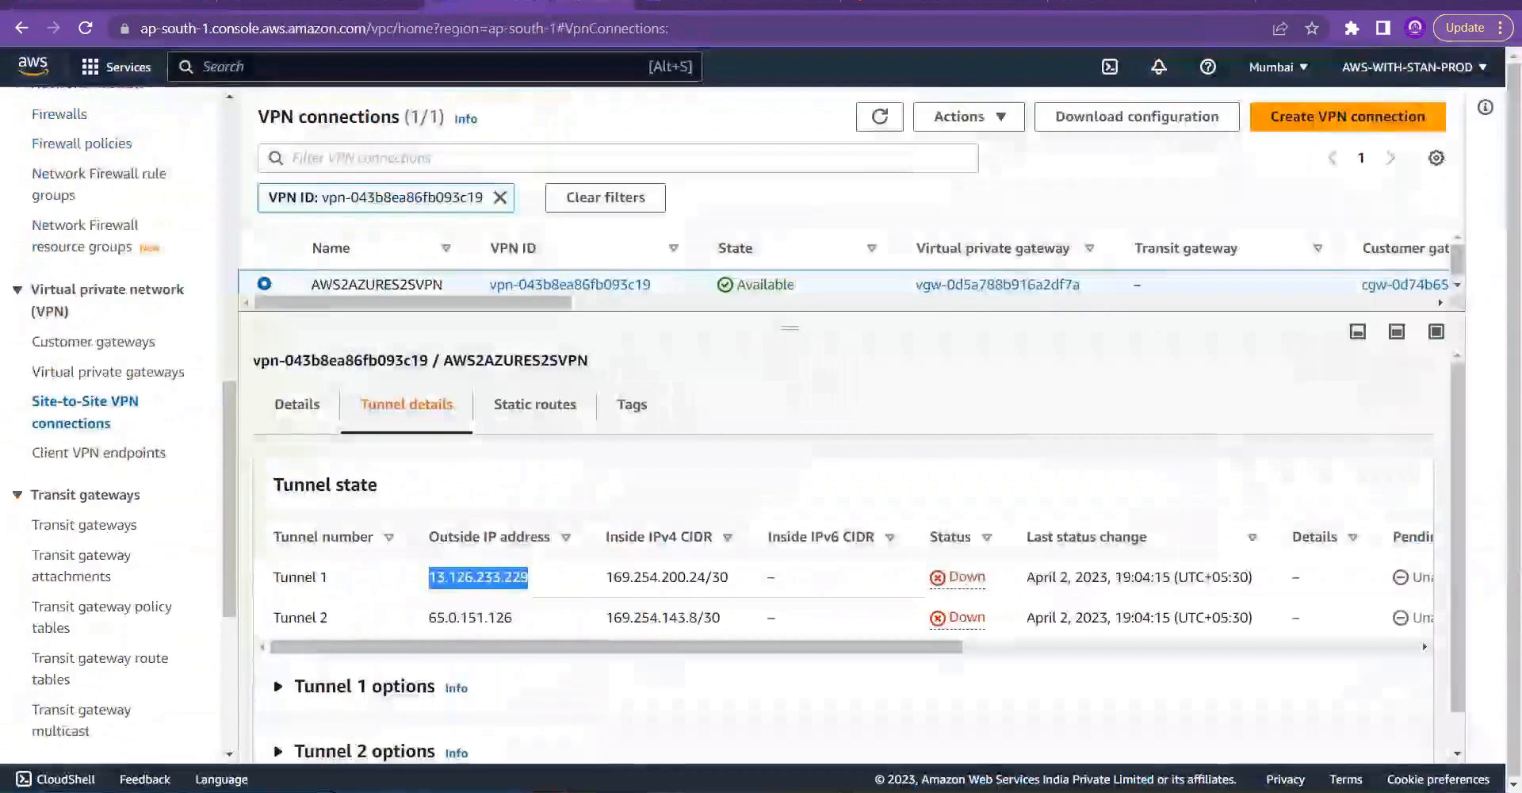
drag(886, 646, 689, 690)
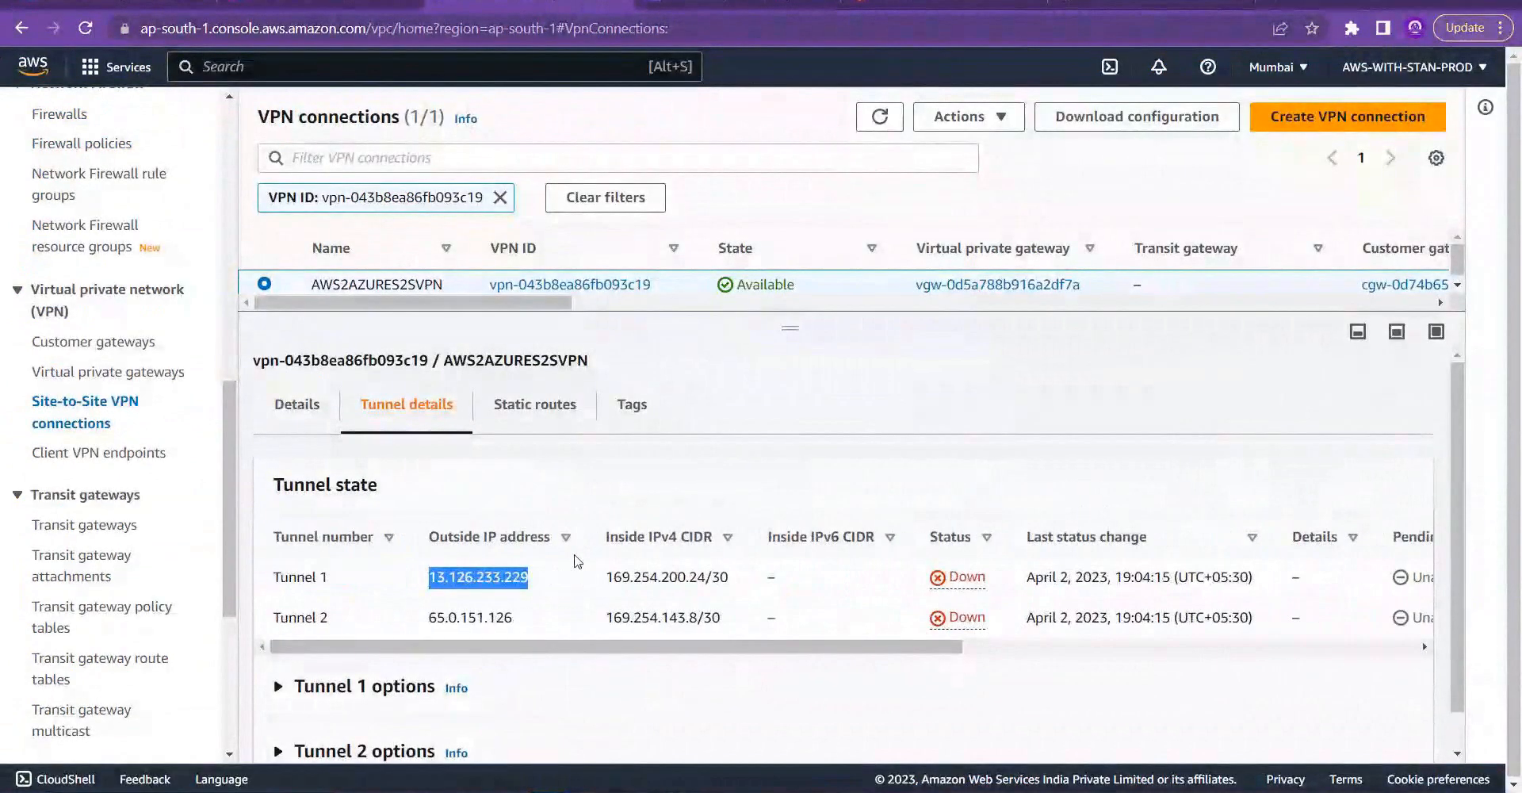
click(665, 28)
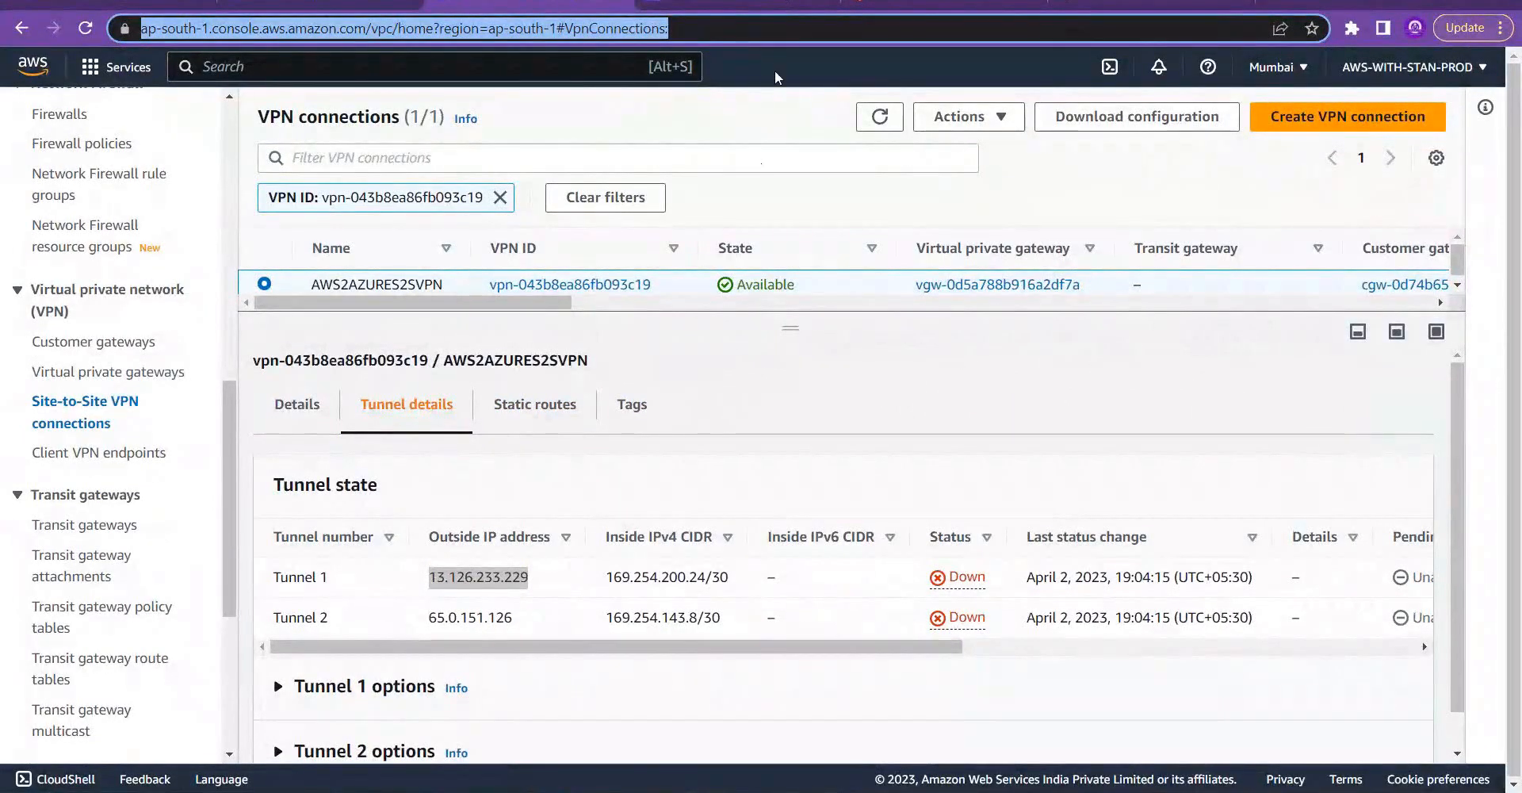
key(Return)
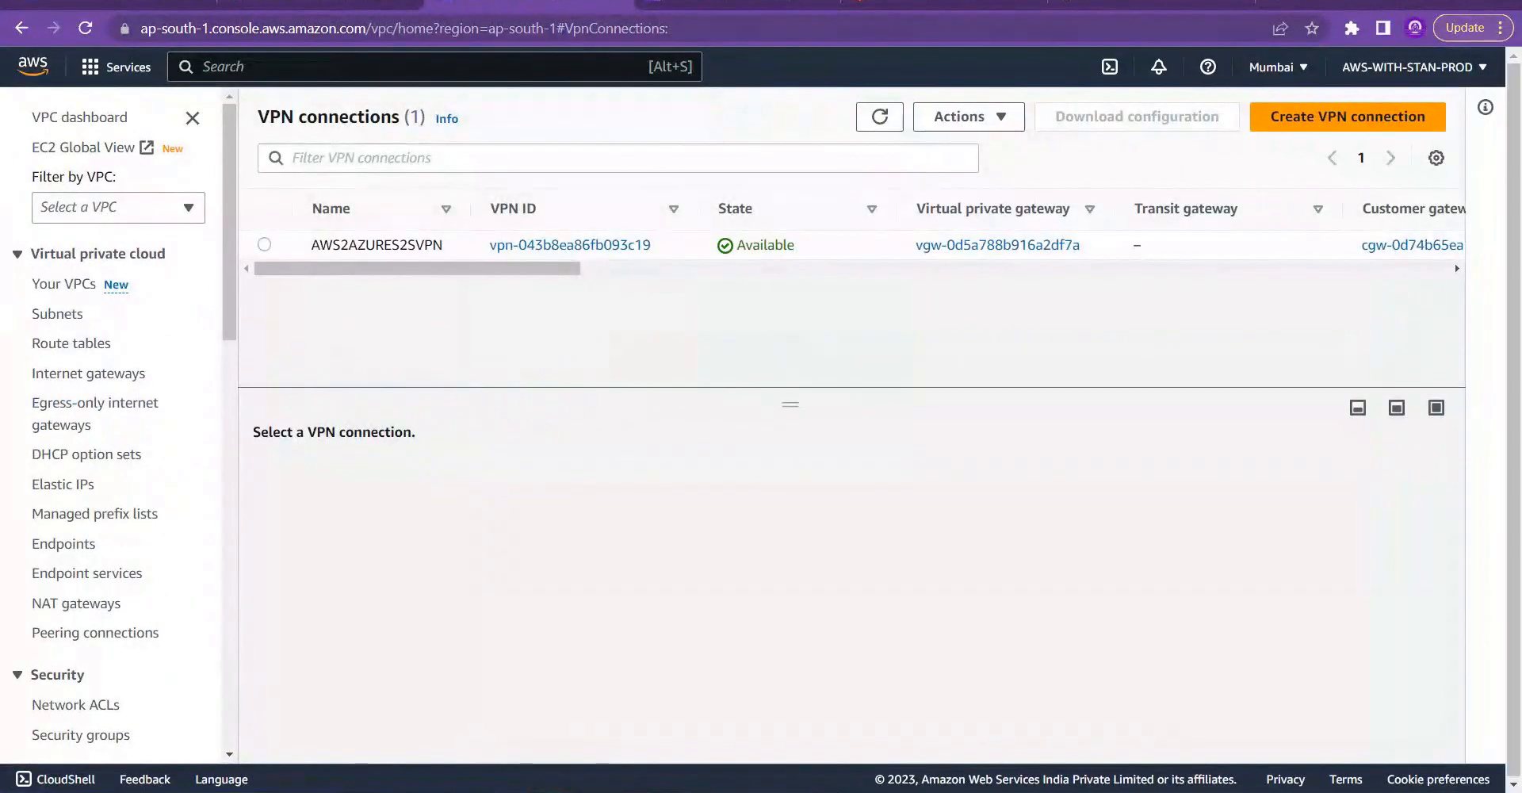
click(265, 245)
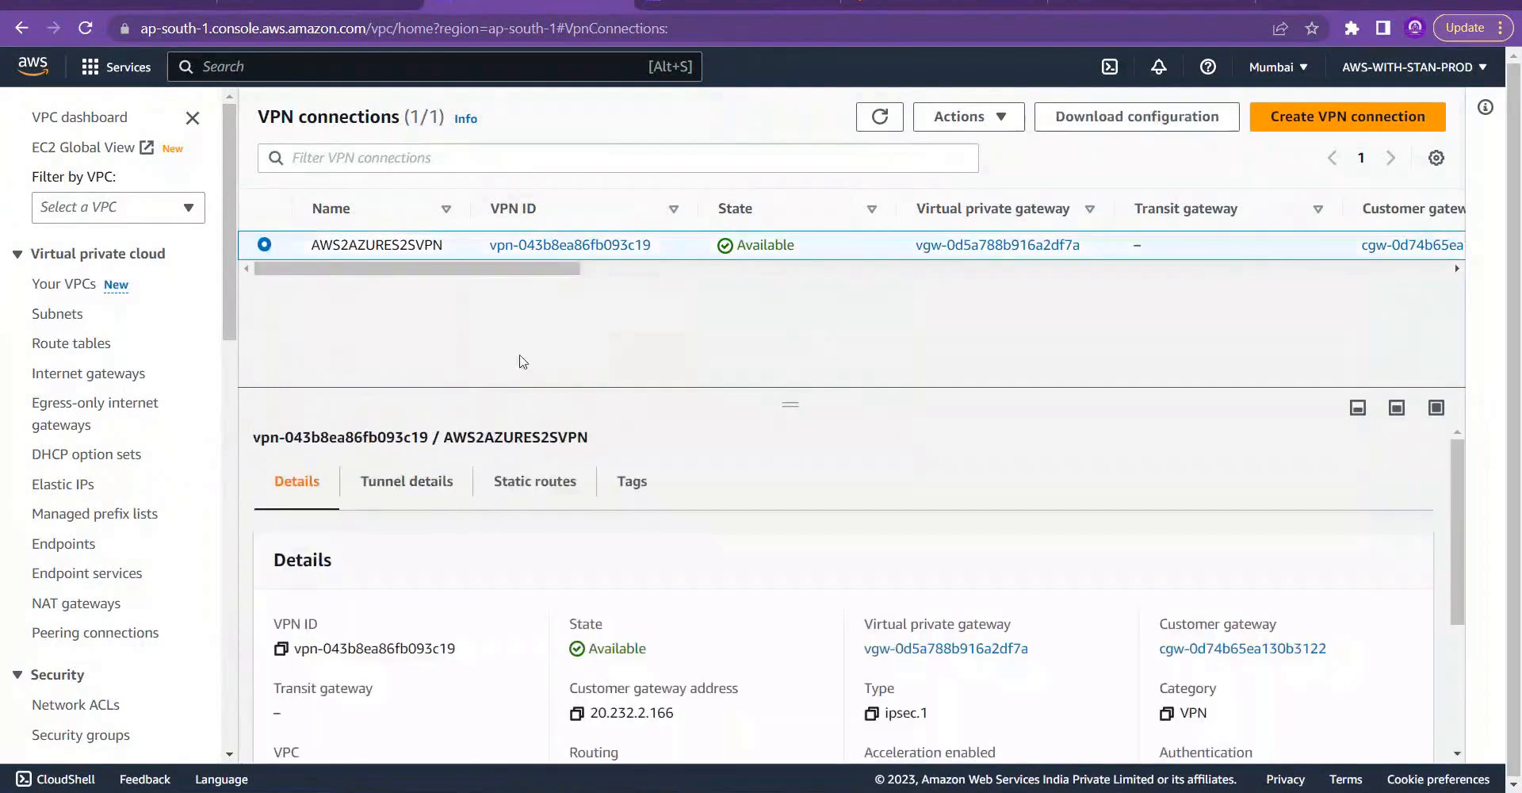
click(421, 493)
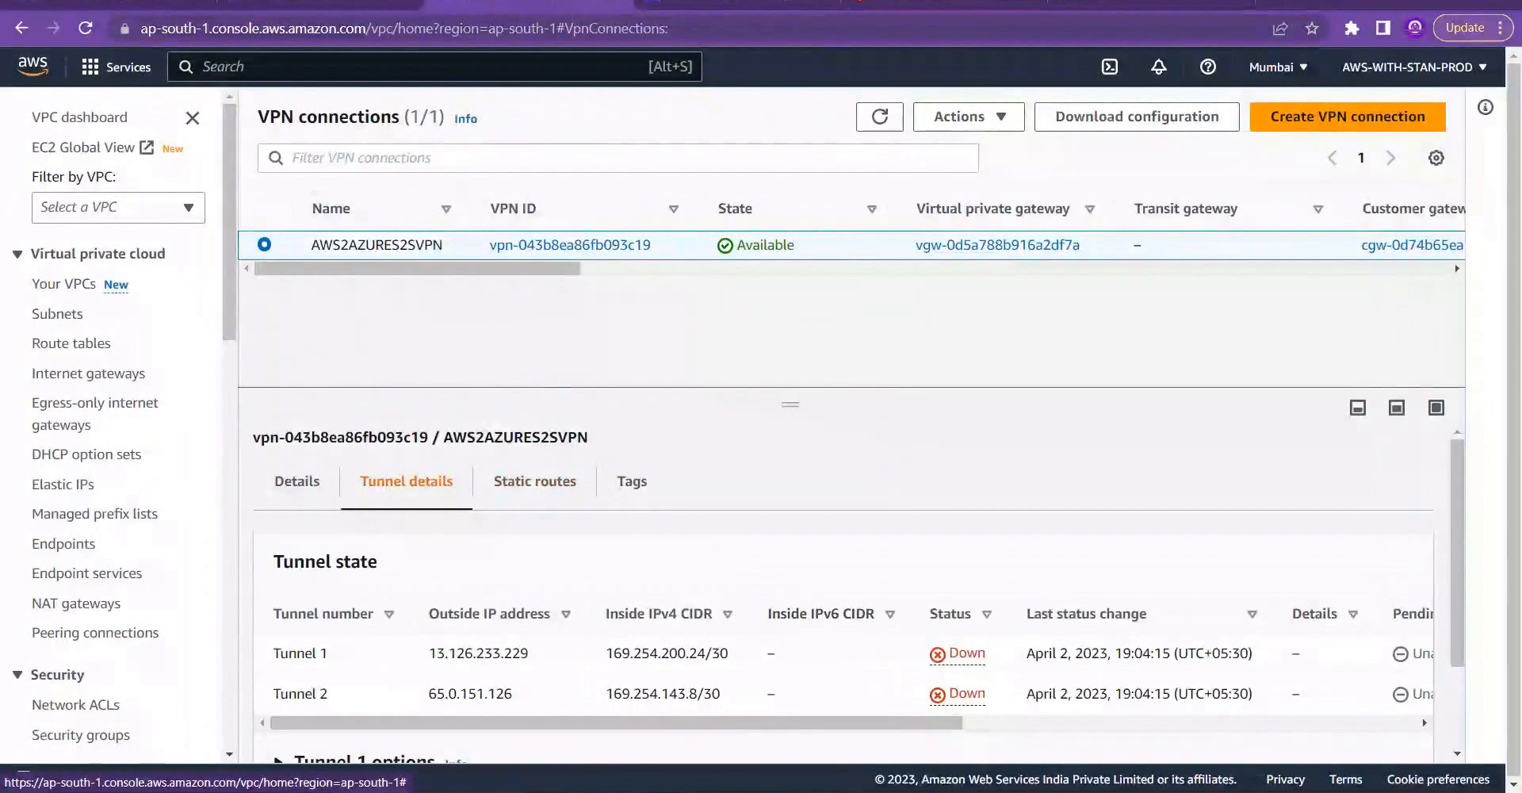
drag(772, 722, 664, 753)
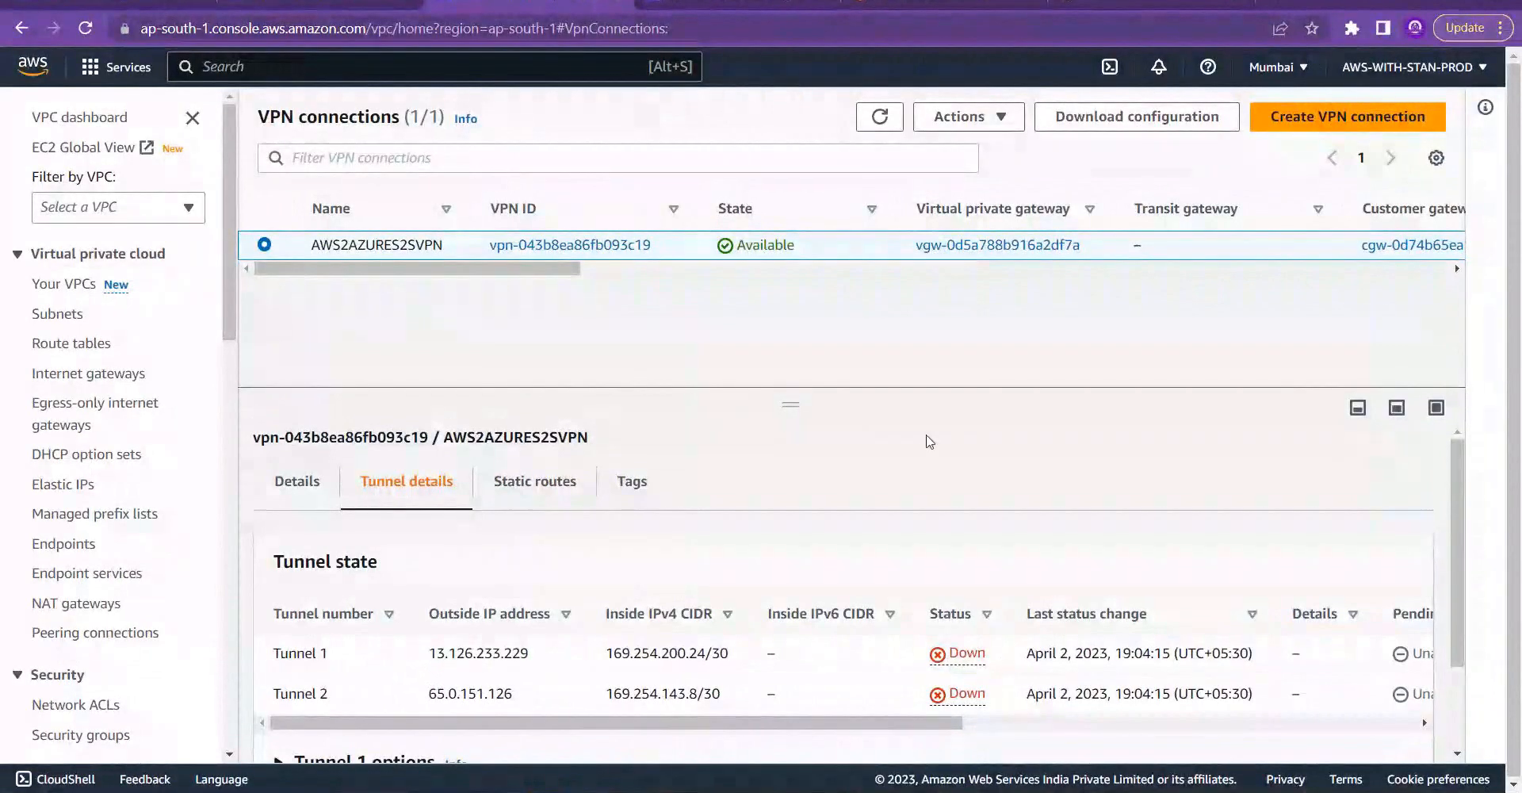
Step: Examine the static routes of AWS2AZURES2SVPN and the local and remote IPv4 CIDRs in its connection options, then return to its details
click(508, 482)
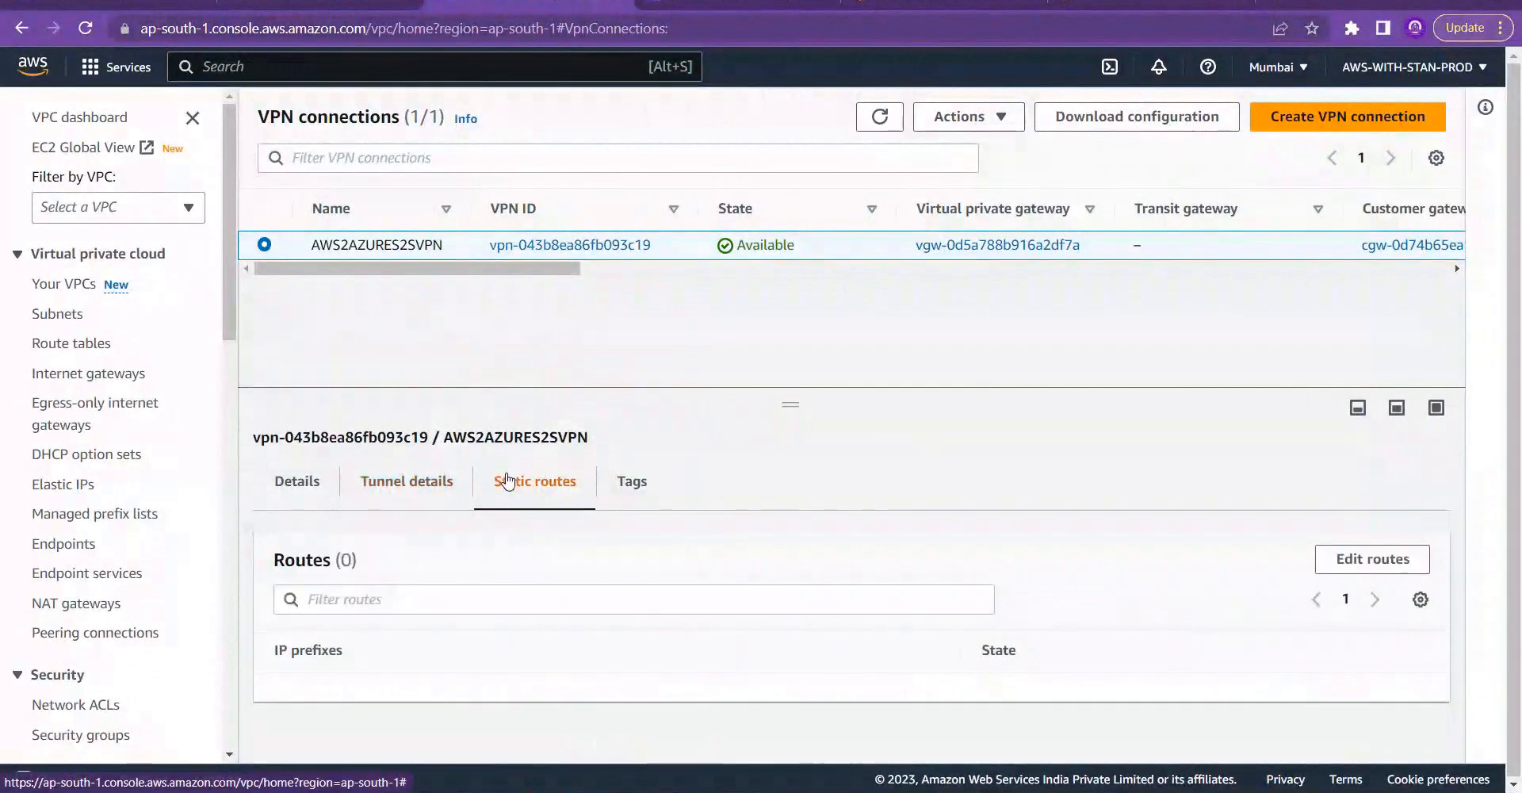
click(419, 488)
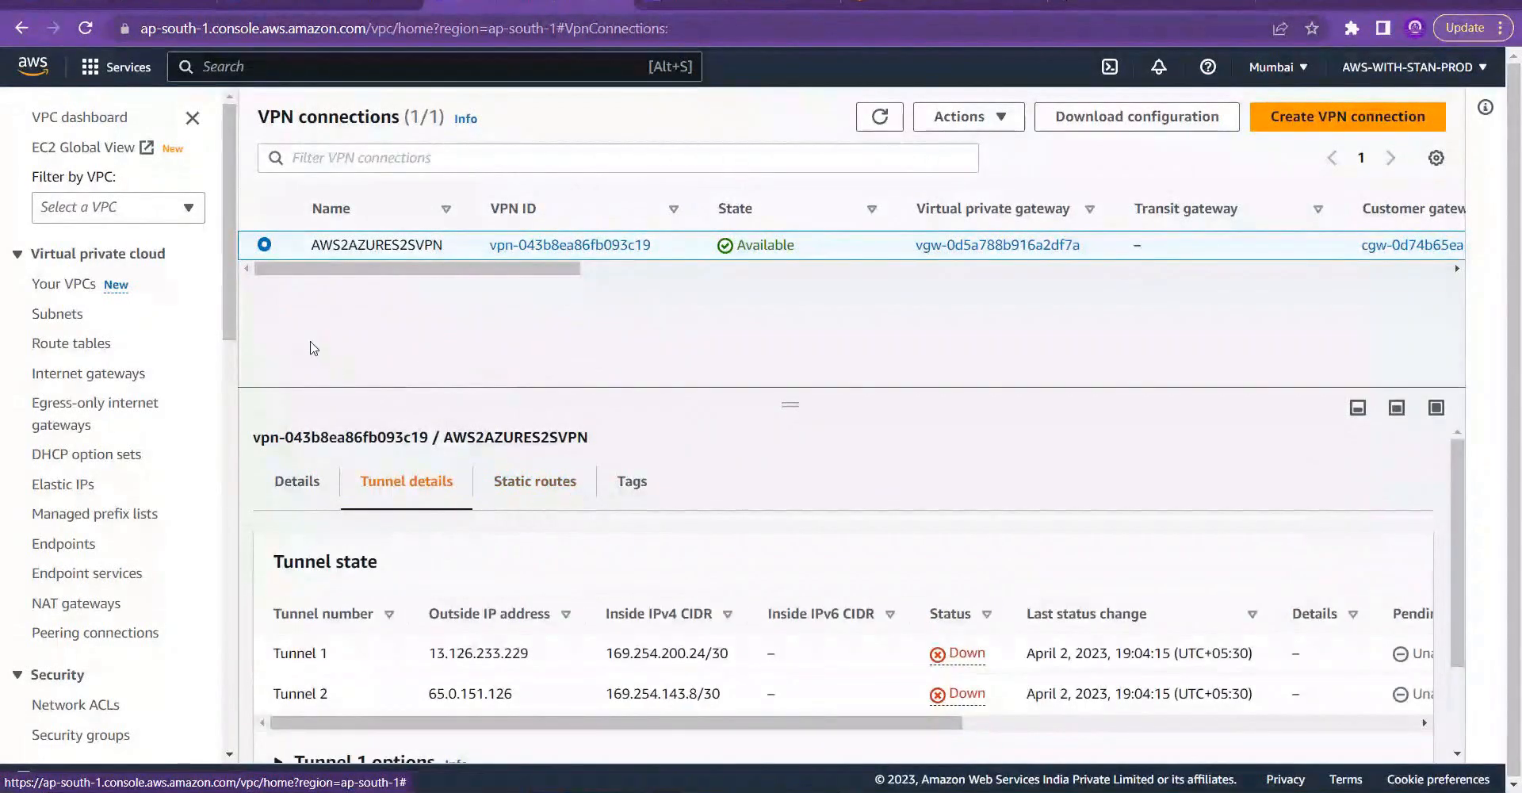
drag(230, 327, 229, 298)
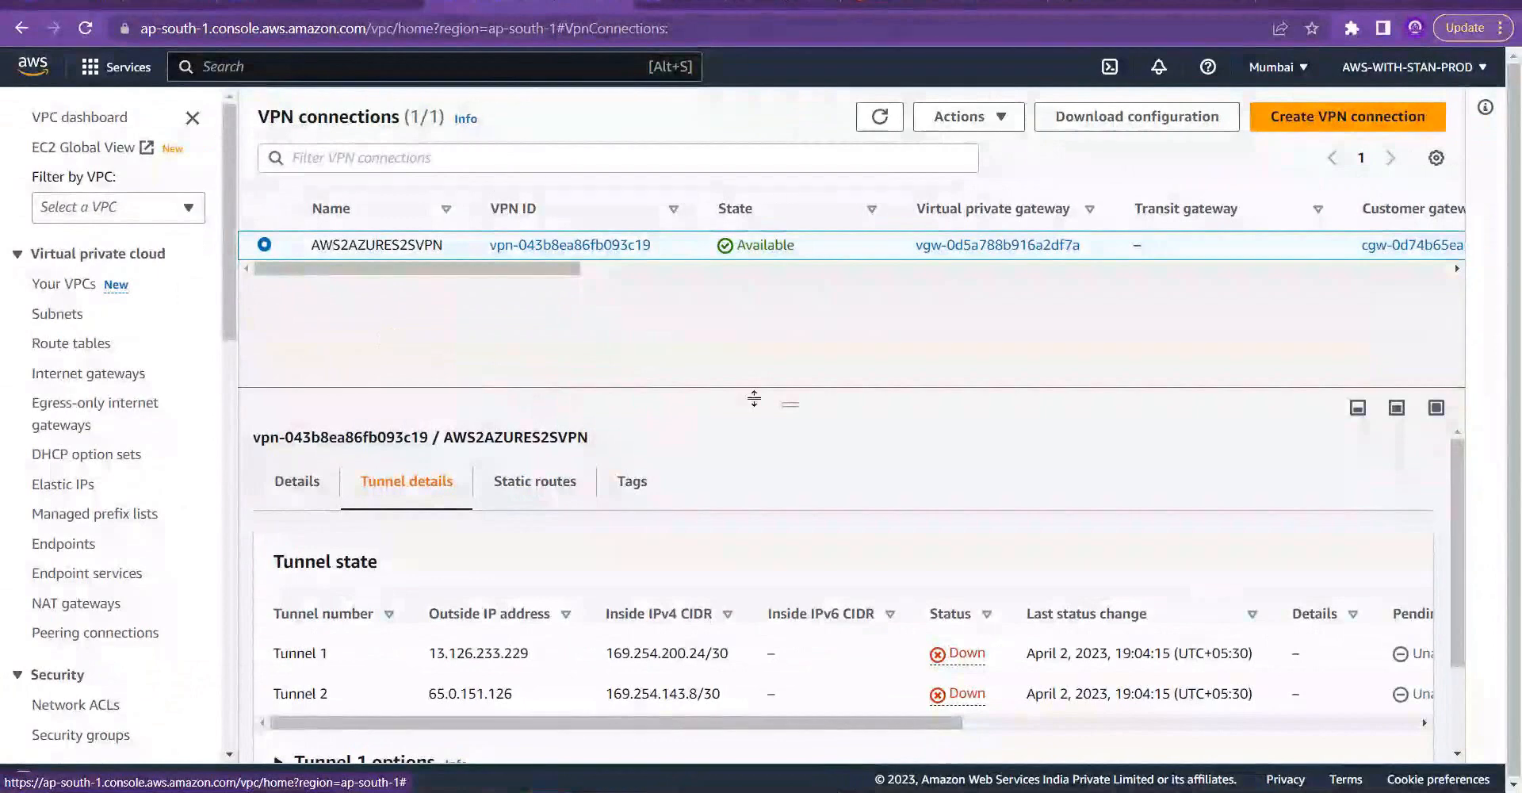
click(1003, 119)
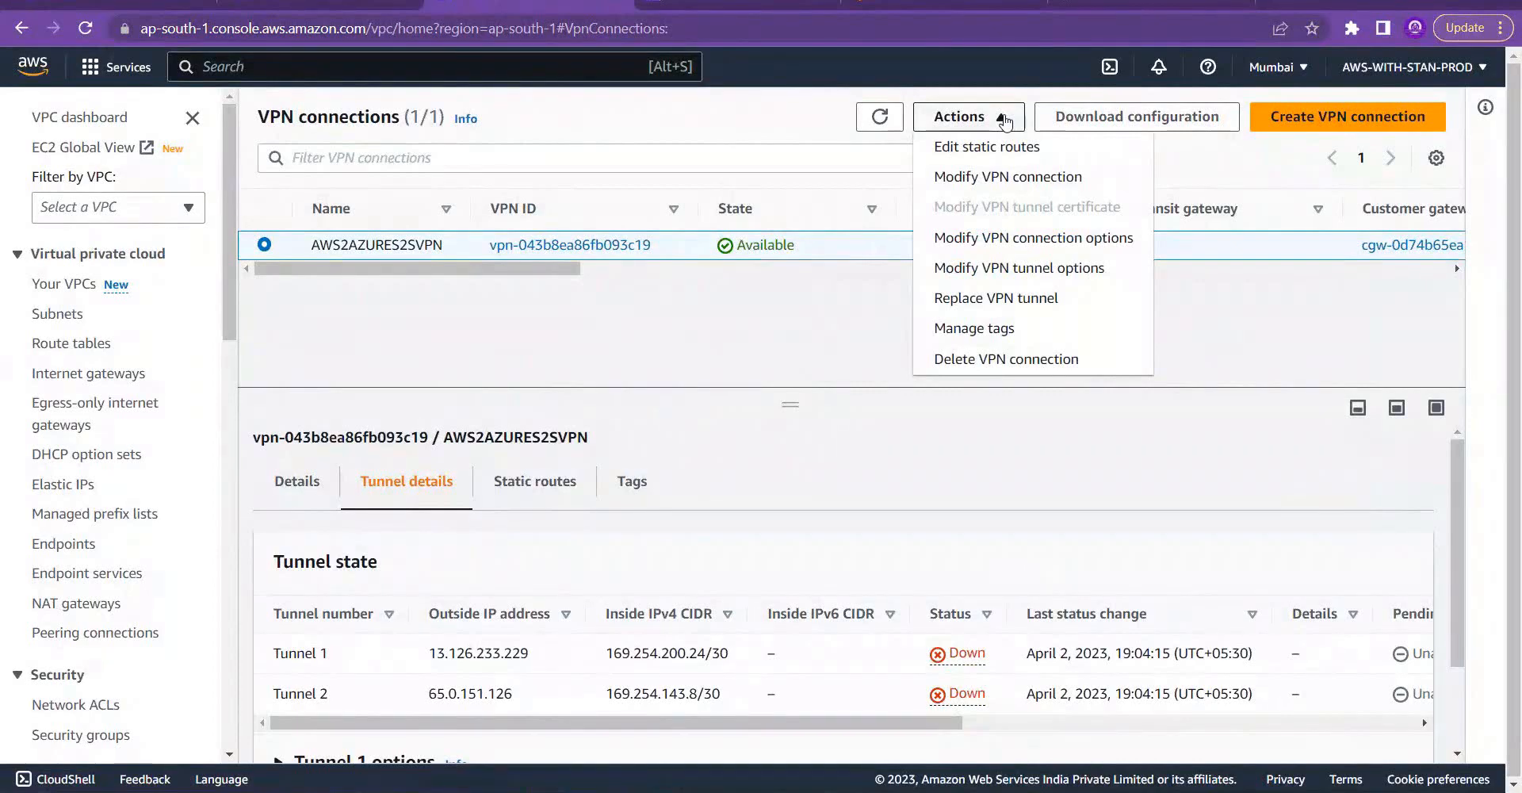
click(1046, 243)
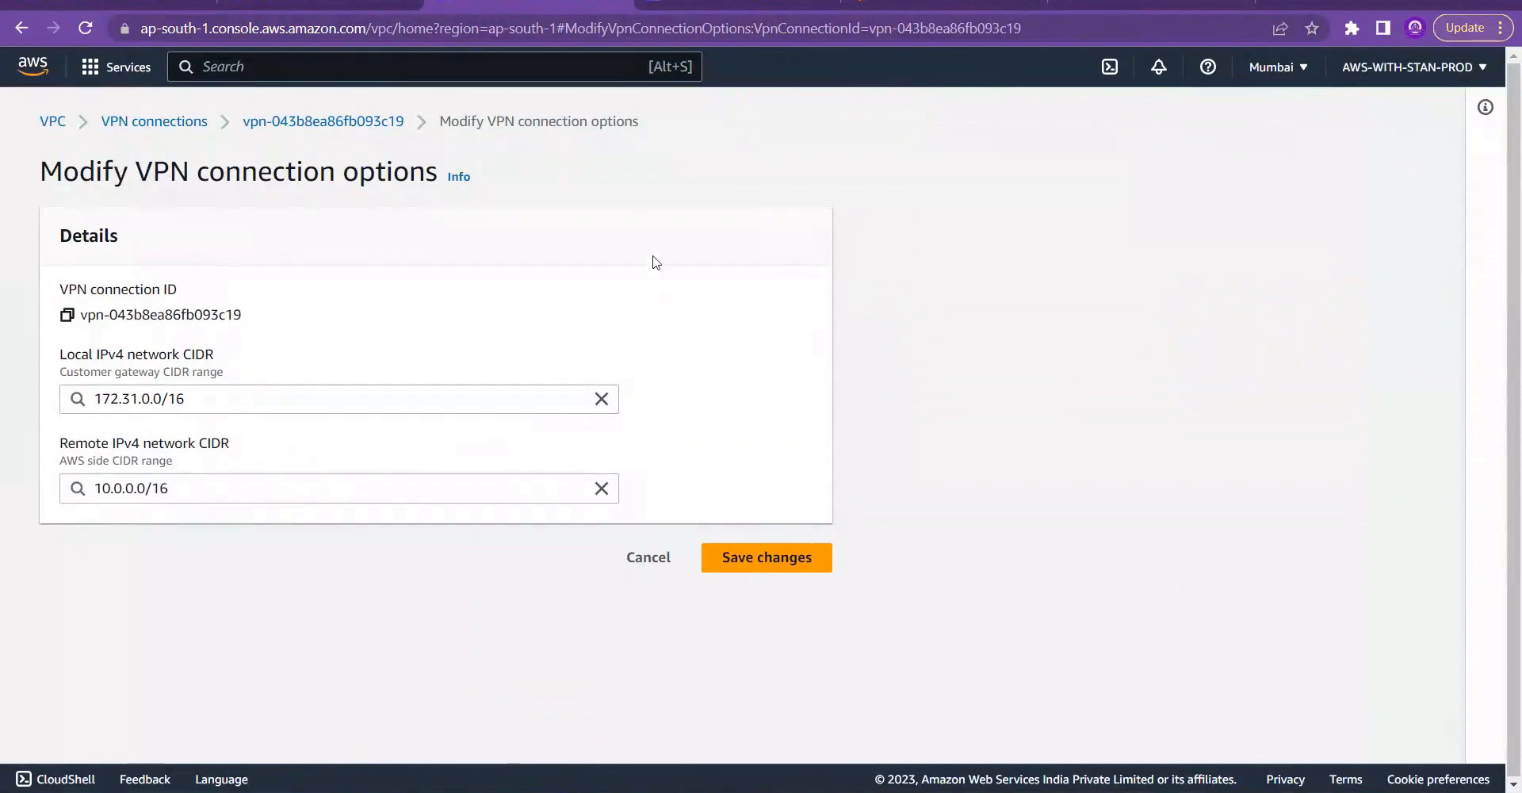
click(373, 120)
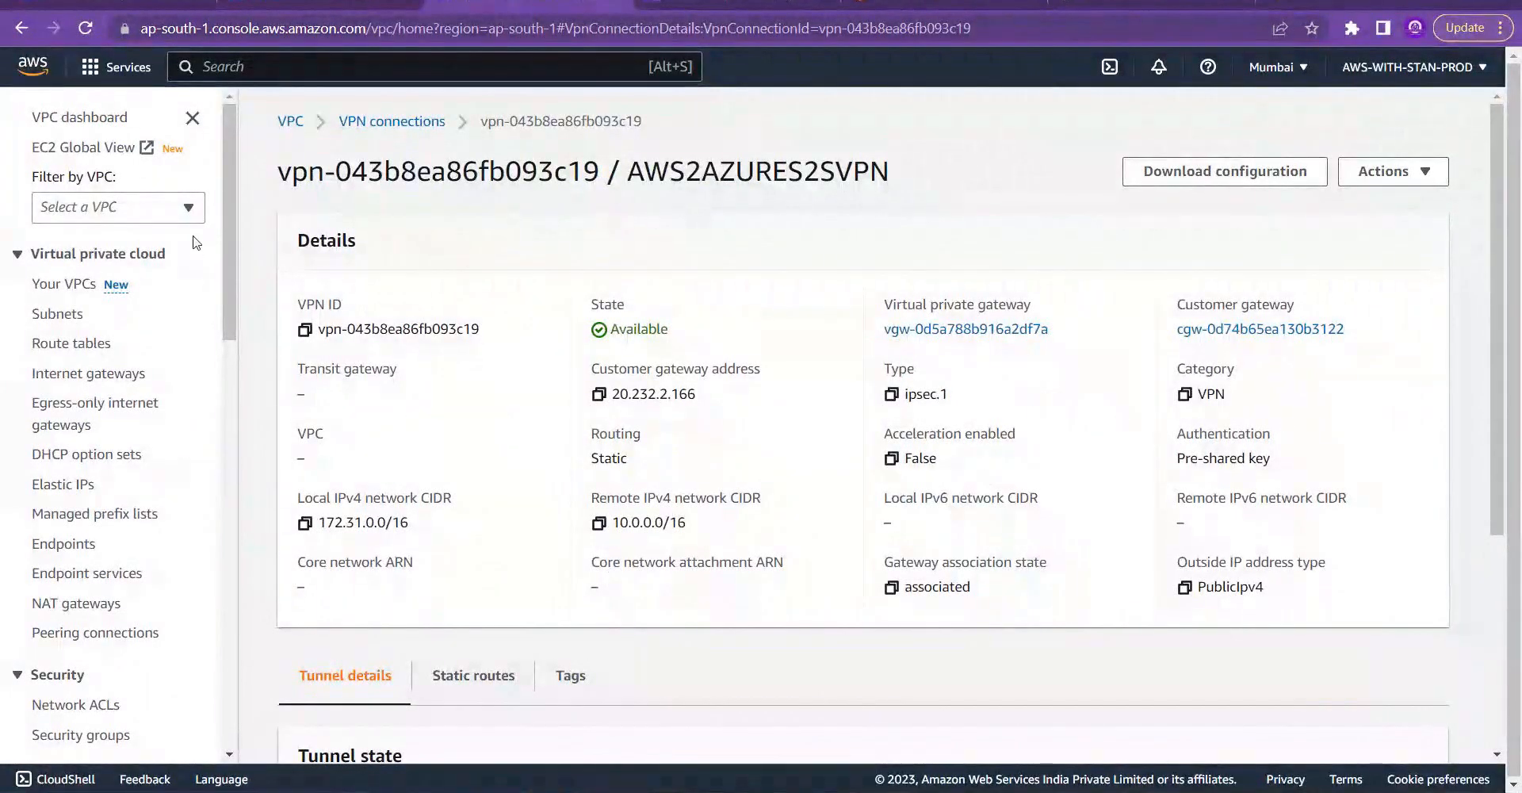
Step: Examine the customer gateway azurecg01 and the virtual private gateway awsvpg01
drag(225, 241, 247, 491)
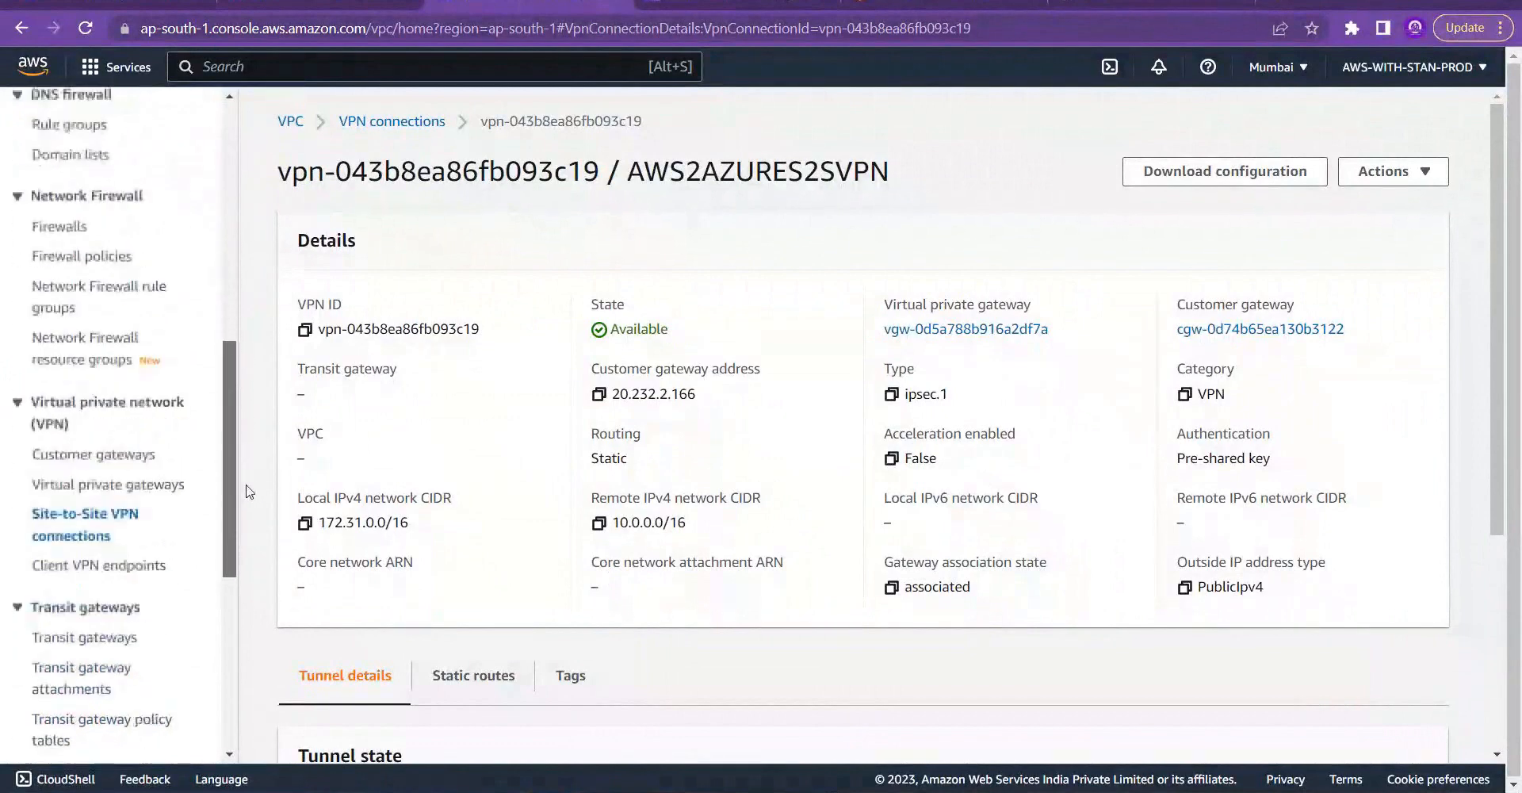
click(92, 453)
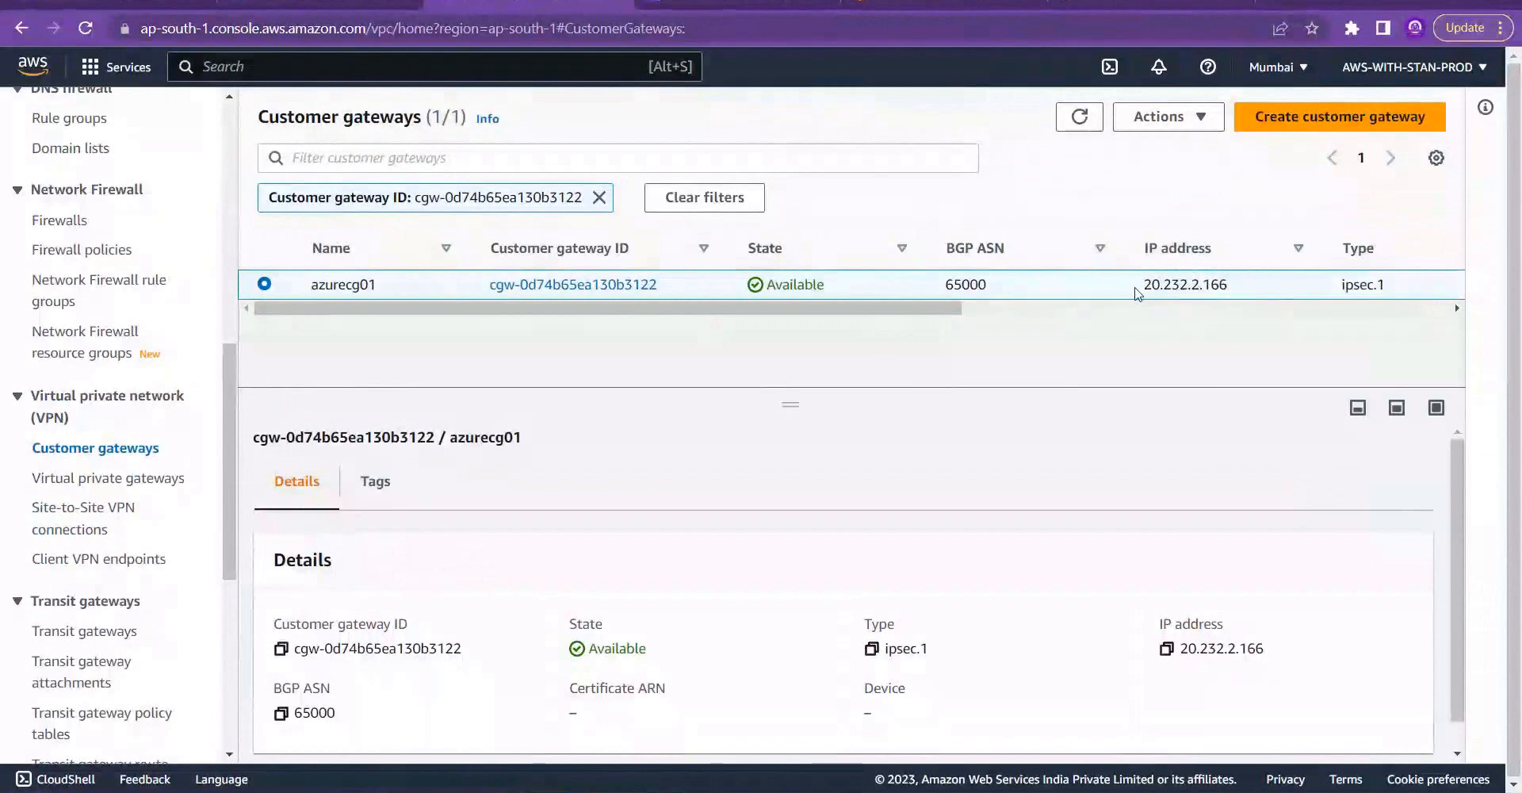
click(150, 481)
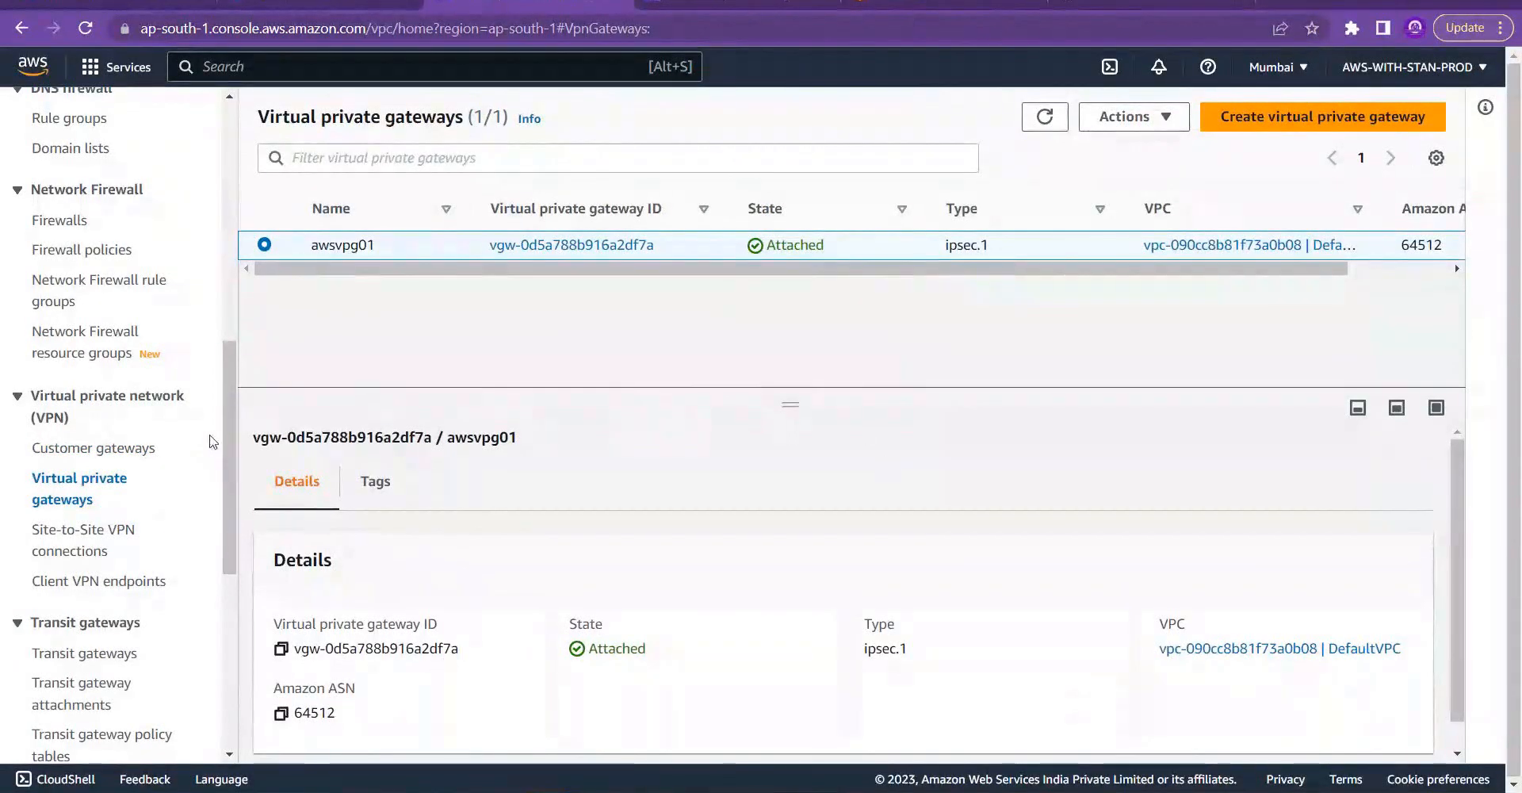
Step: Return to the site-to-site VPN connections and check both tunnels of AWS2AZURES2SVPN in an enlarged details pane
click(92, 535)
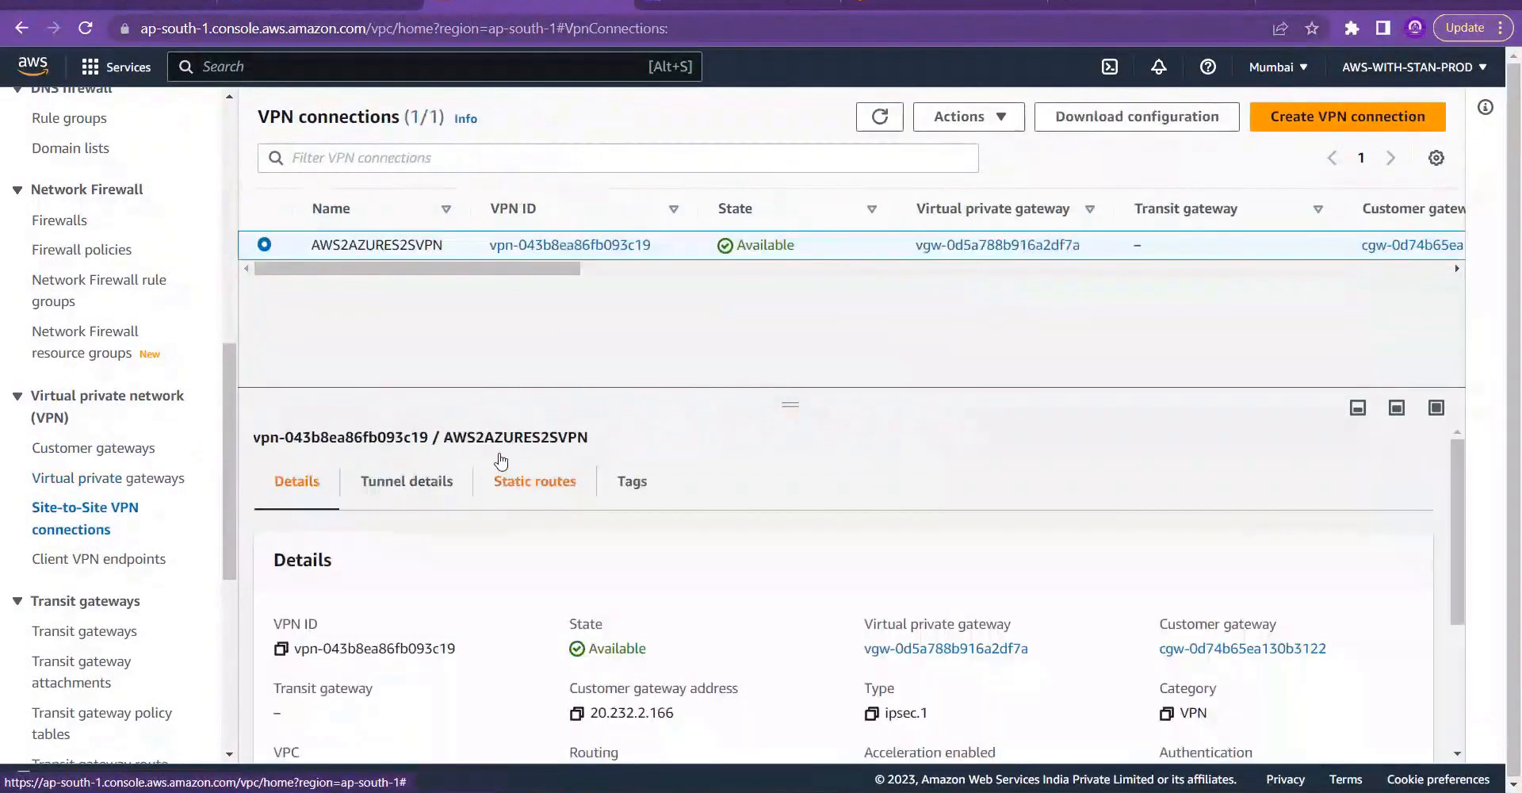
click(406, 481)
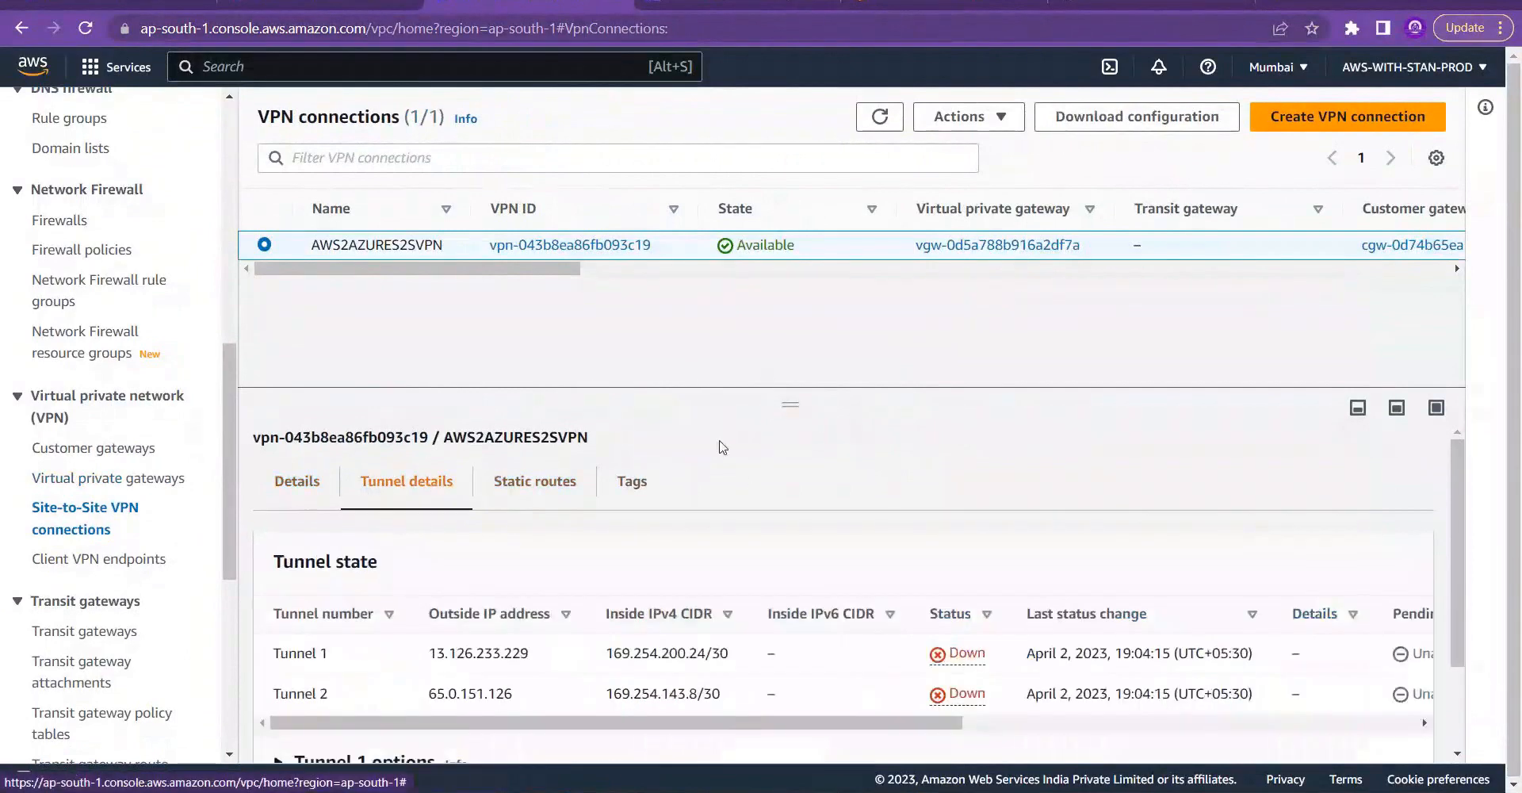
drag(792, 399, 785, 308)
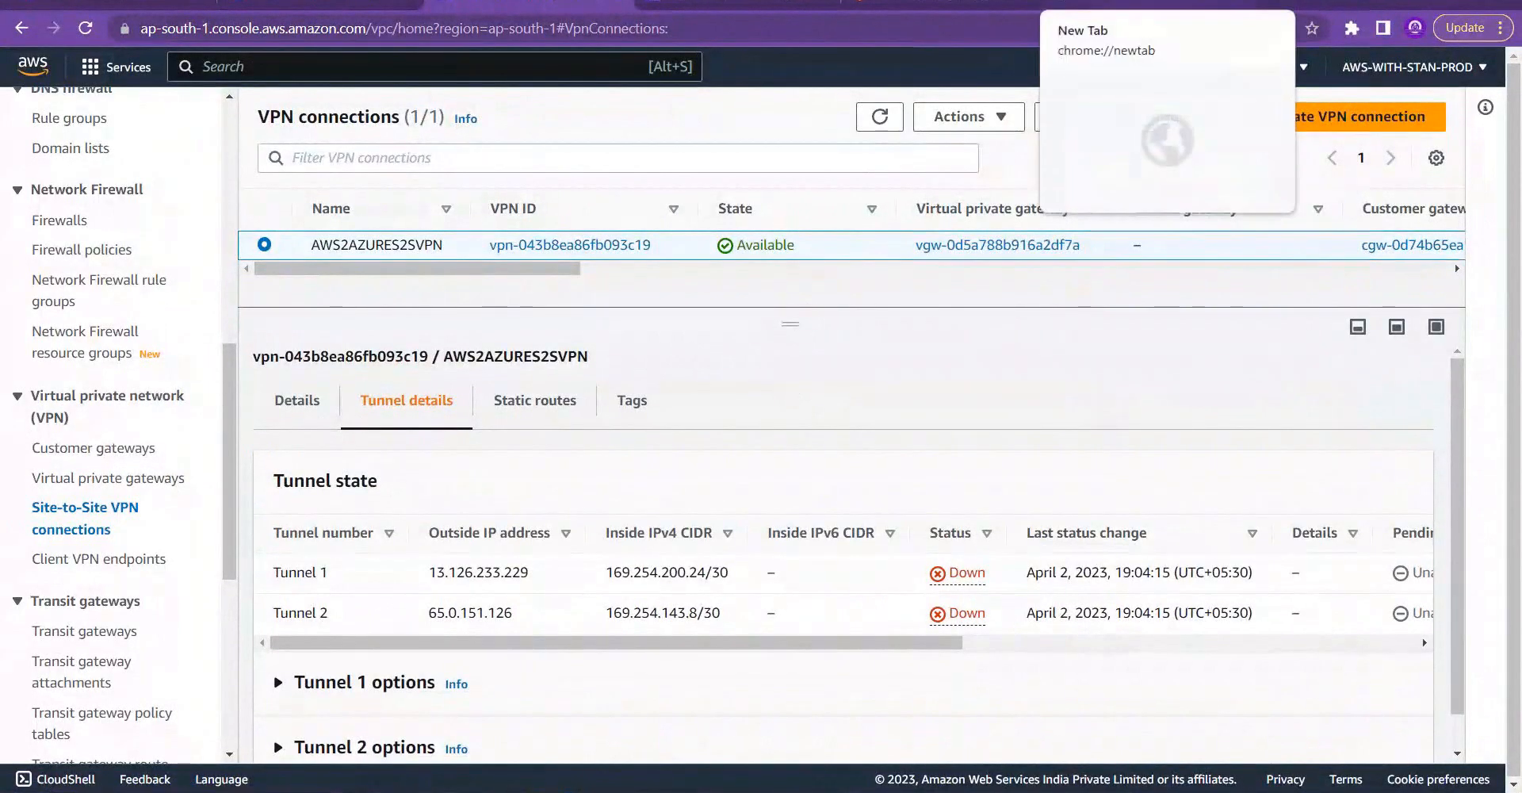
Step: Open YouTube in the empty browser tab and search for "skill up with stan site to site vpn"
click(1086, 4)
text(y)
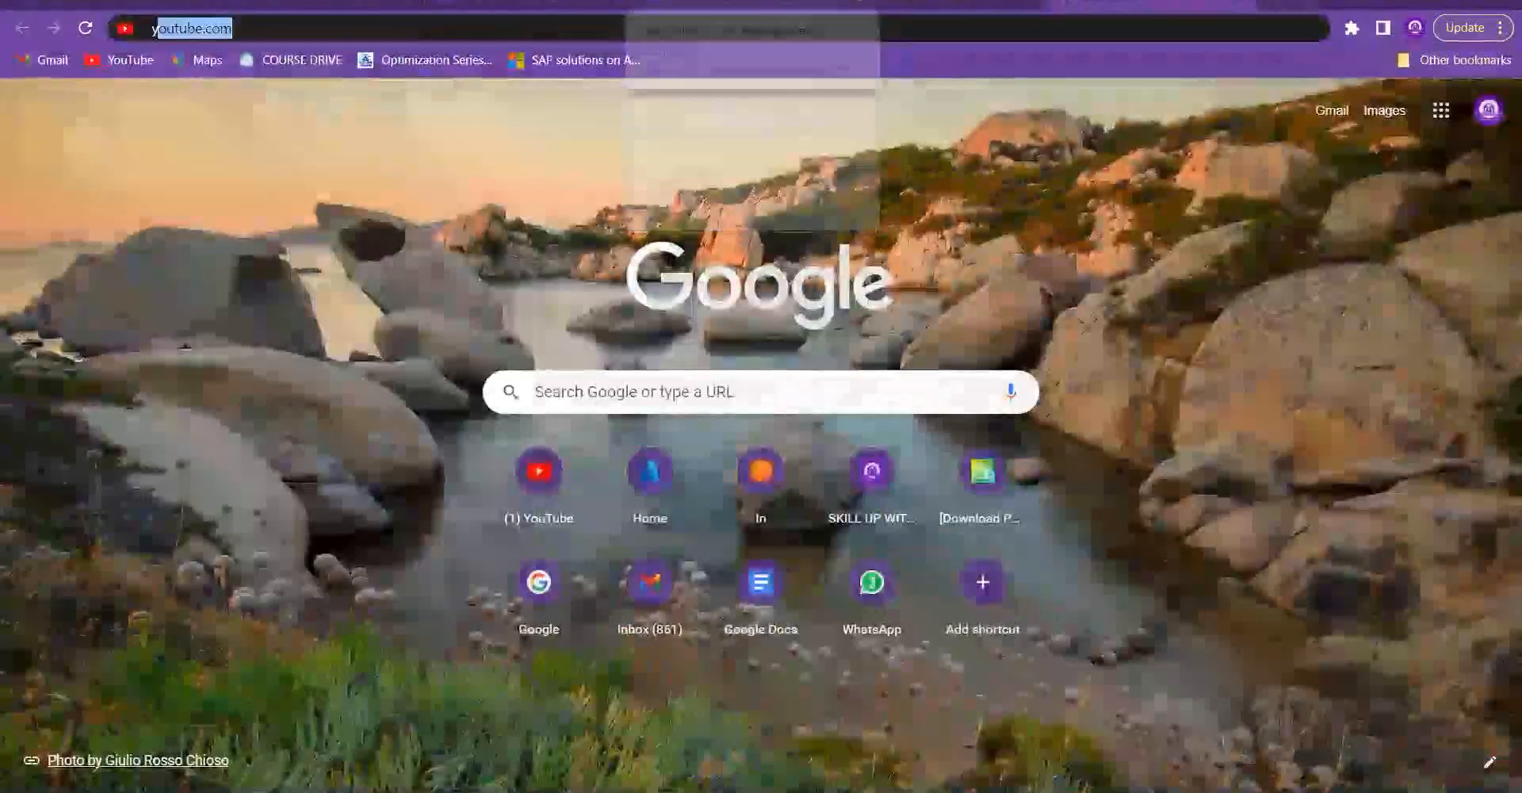
text(outube.com)
key(Return)
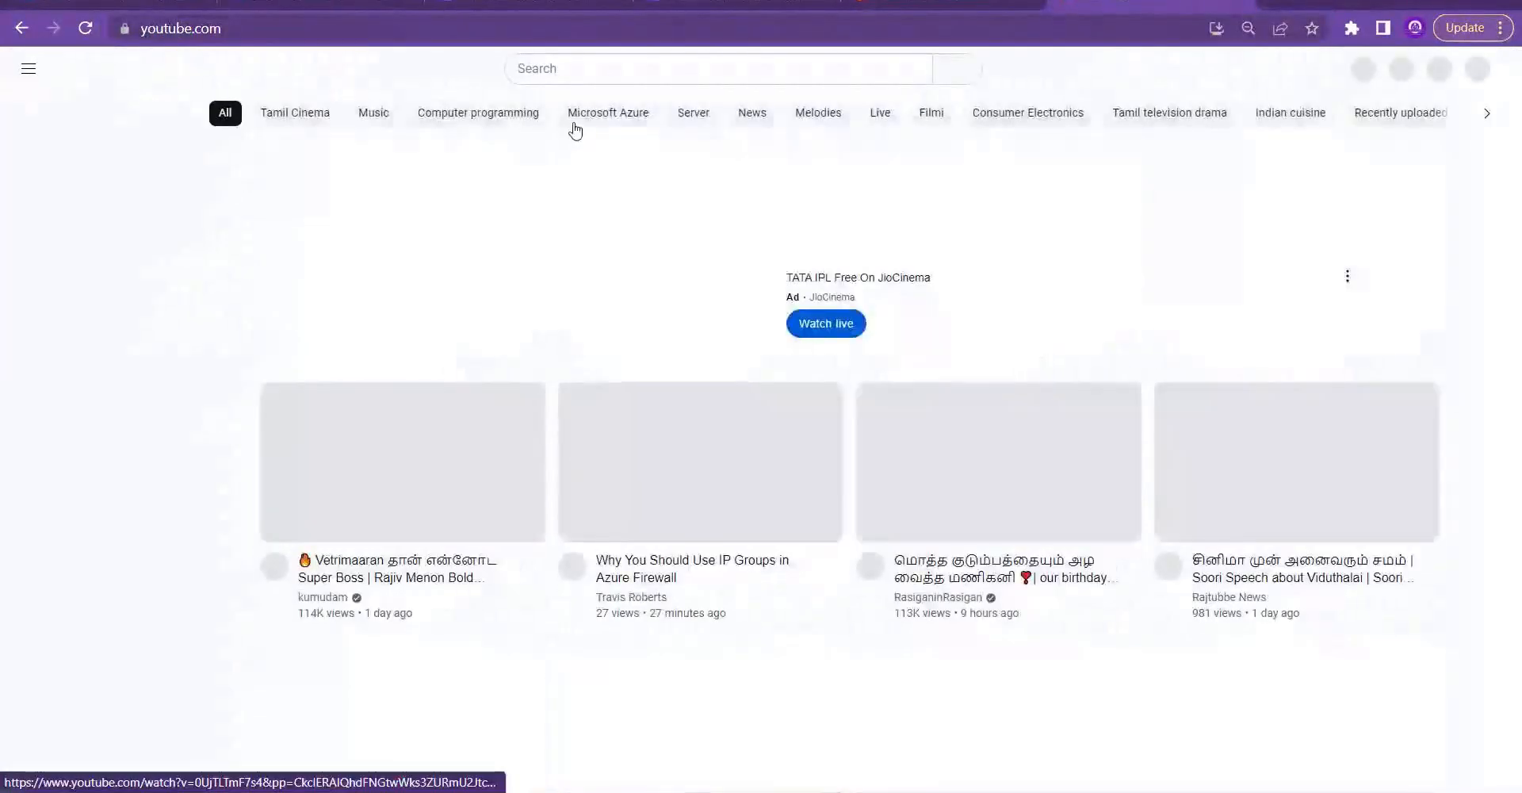
click(605, 67)
text(skill up with stan)
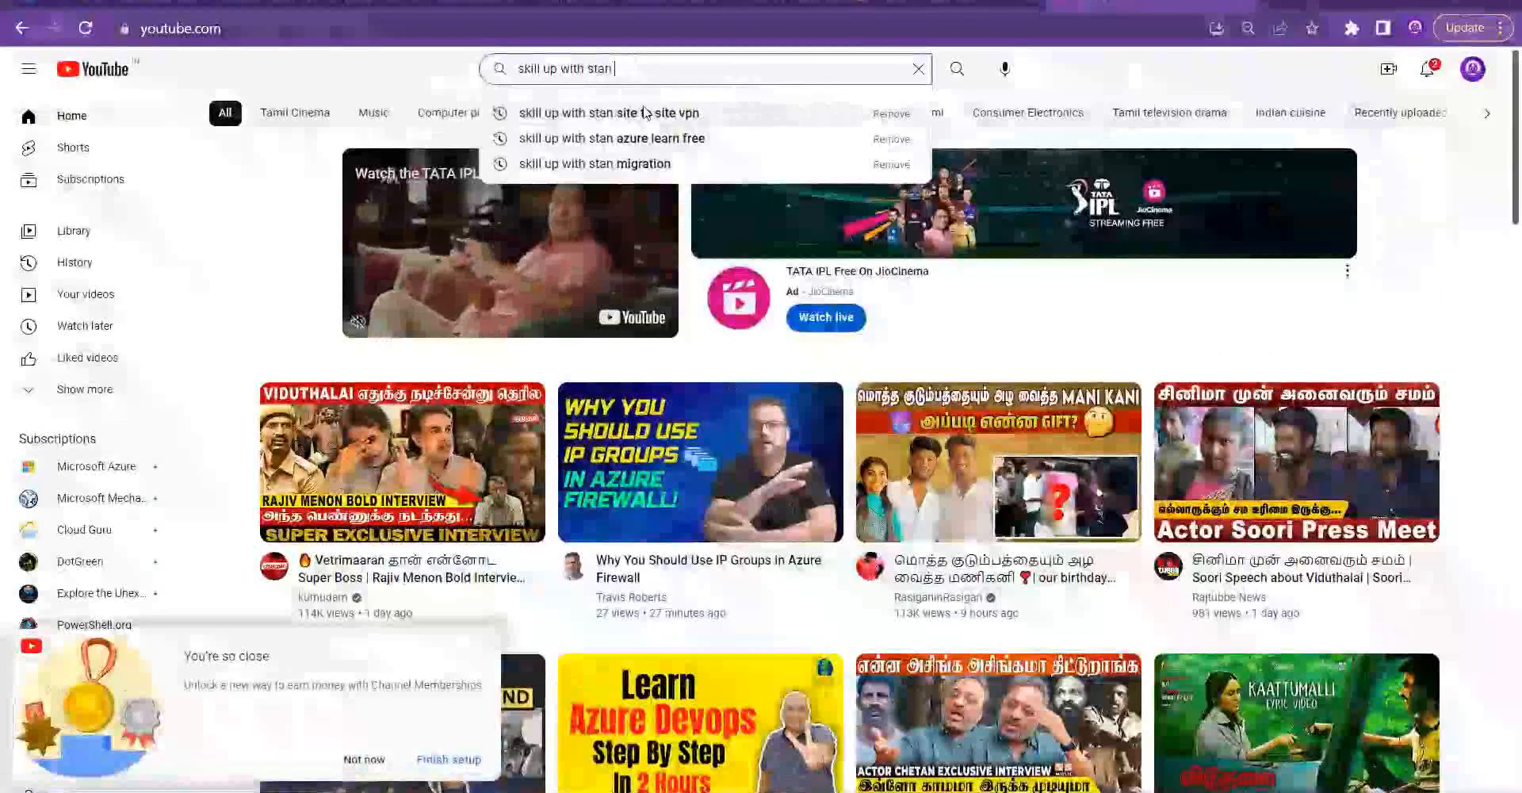
click(749, 115)
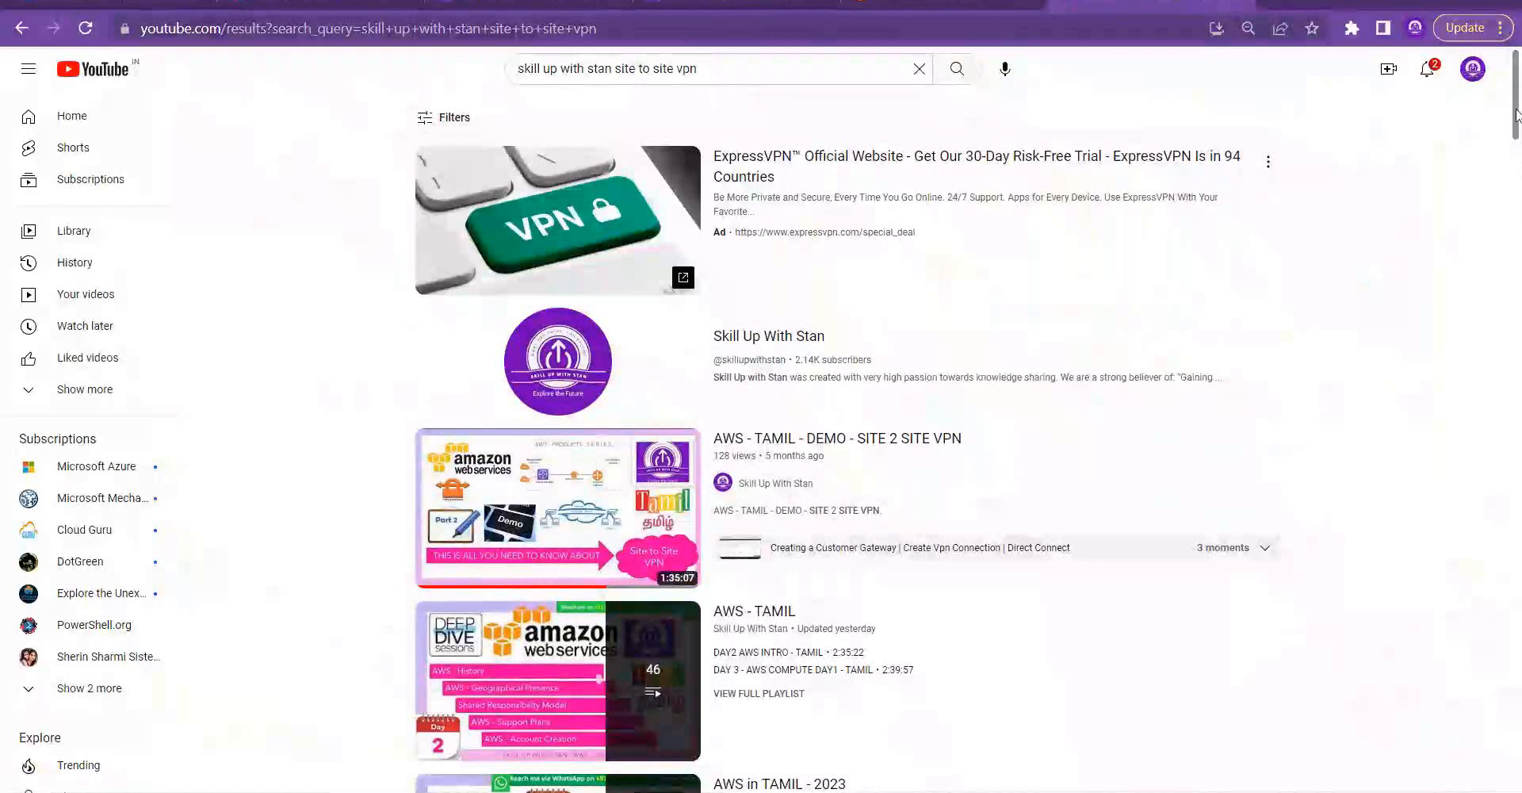
Step: Open the full playlist "AWS in TAMIL - 2023" and play the video "DAY 17 - Network day 6 - PART 2 - S2S VPN"
drag(1516, 115, 1518, 161)
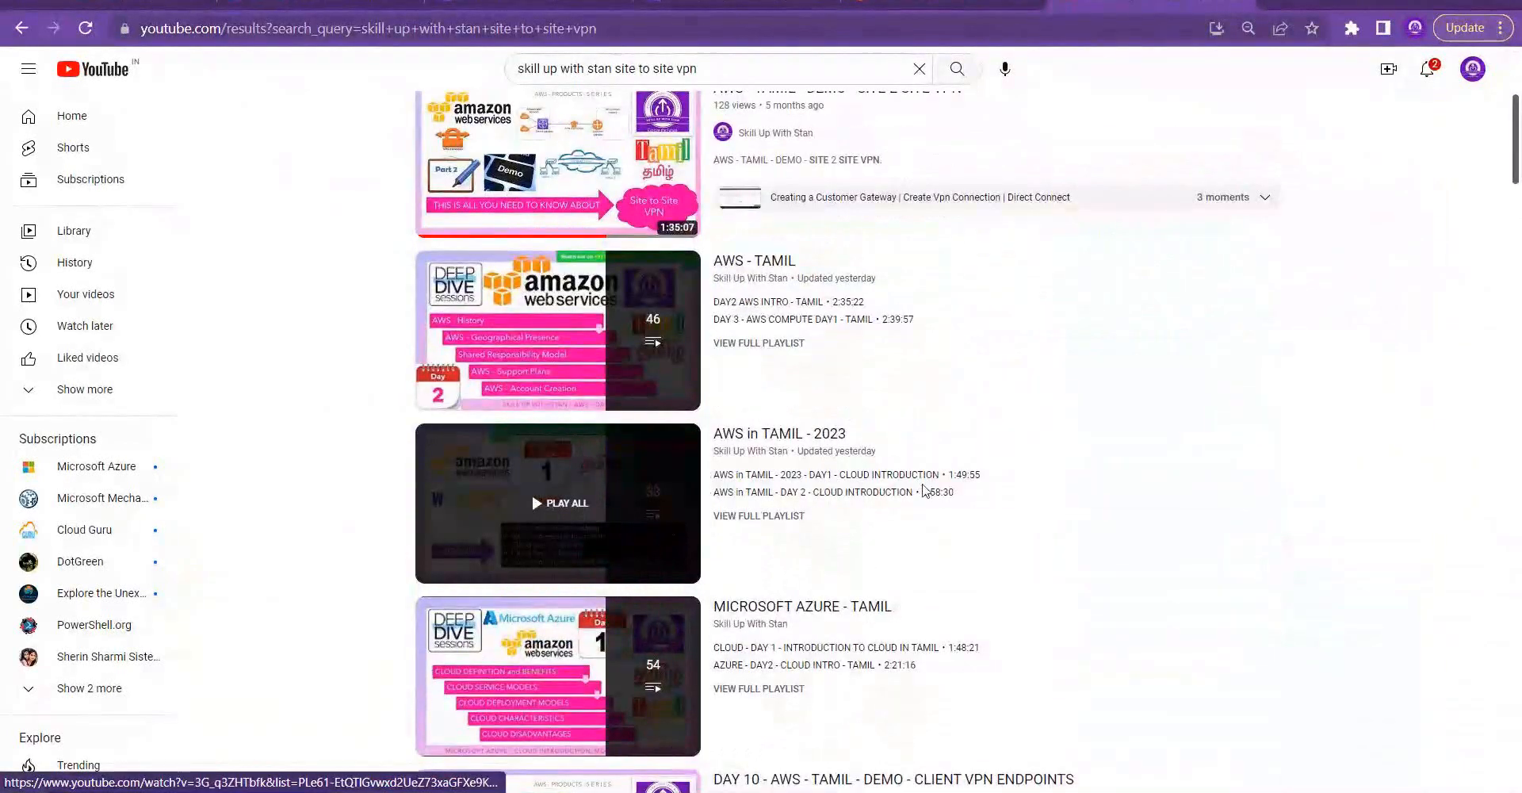
click(728, 517)
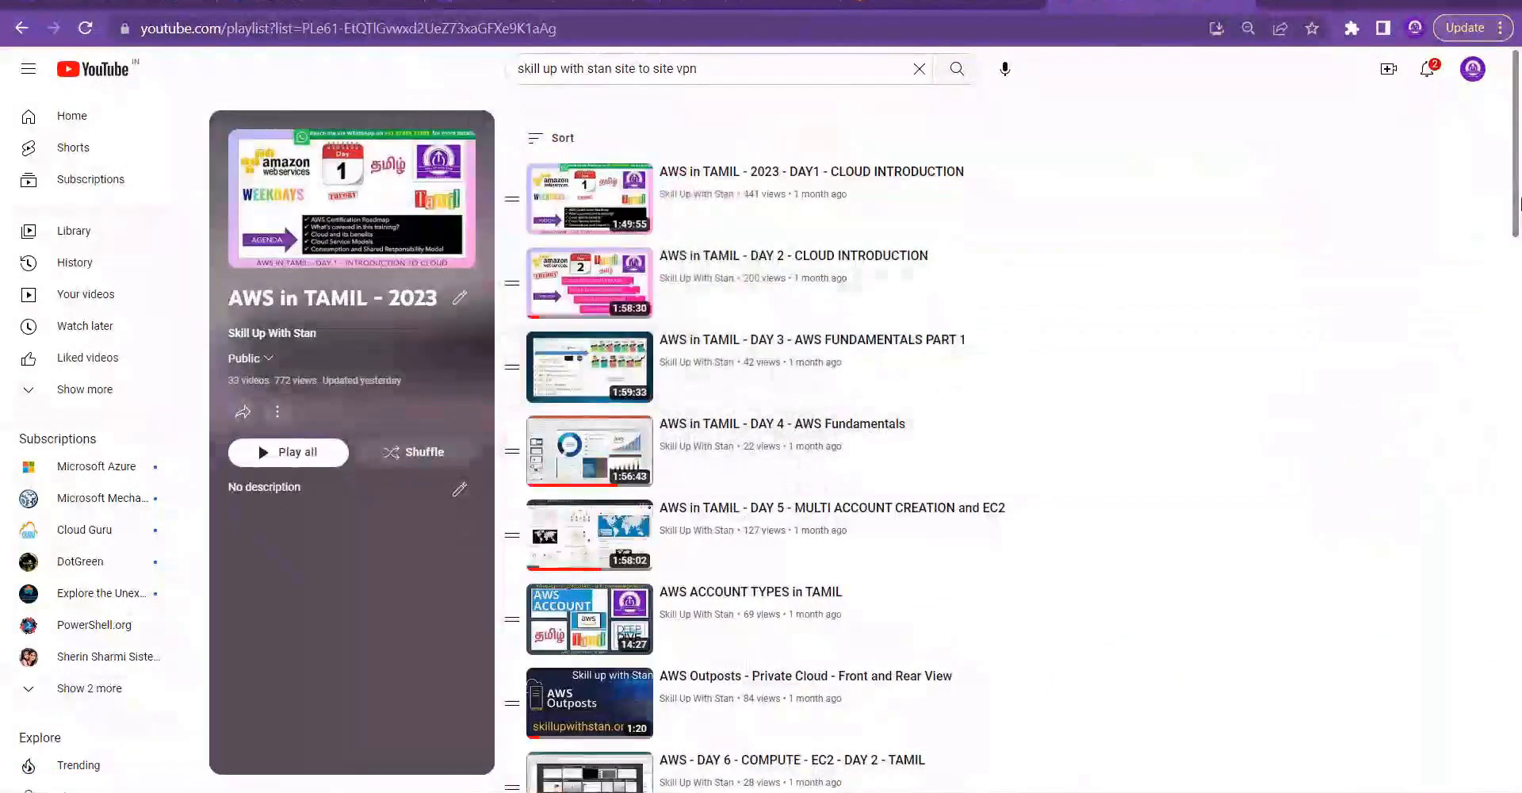
drag(1514, 208, 1518, 784)
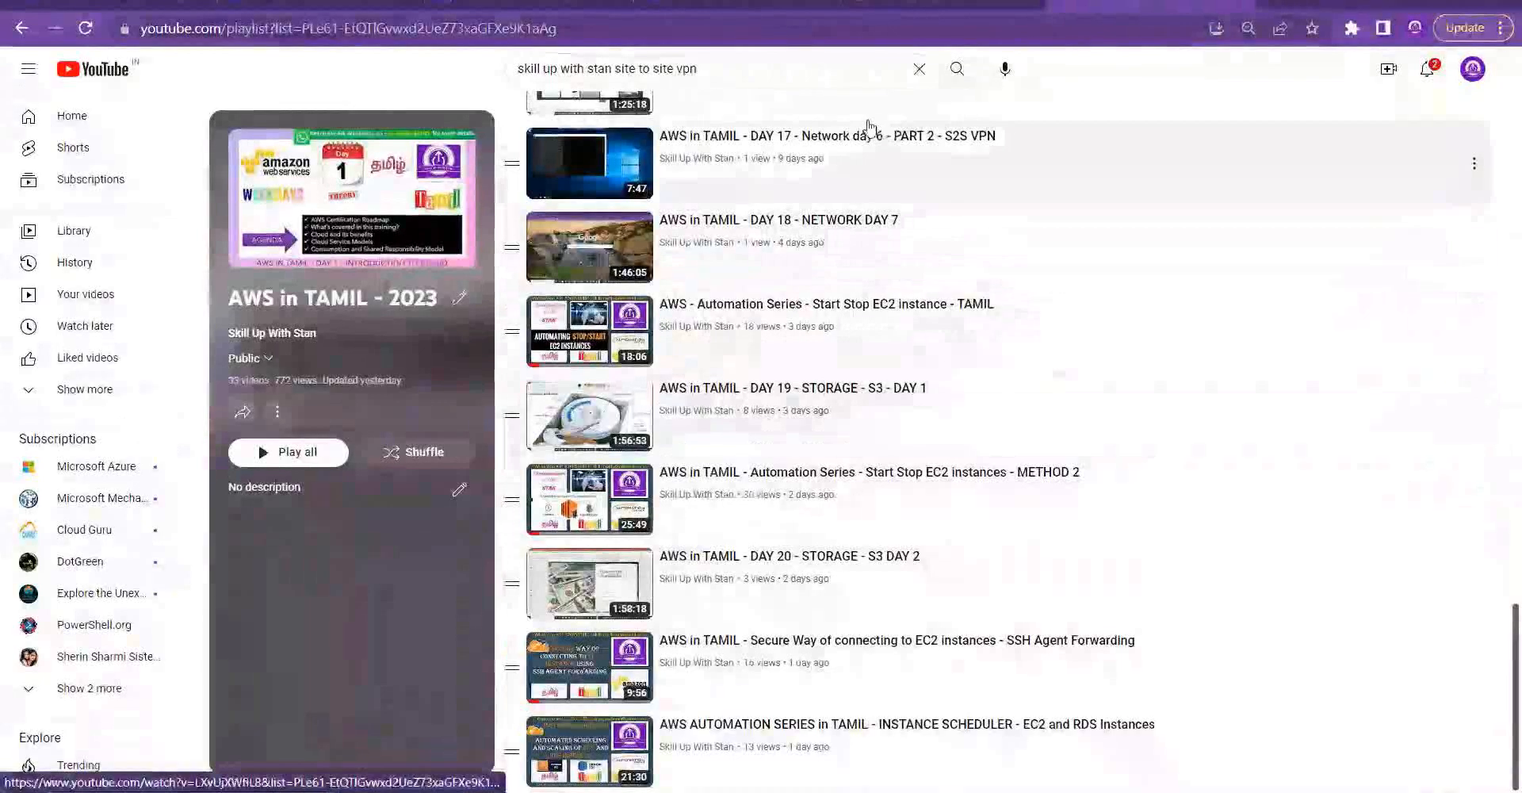
click(778, 144)
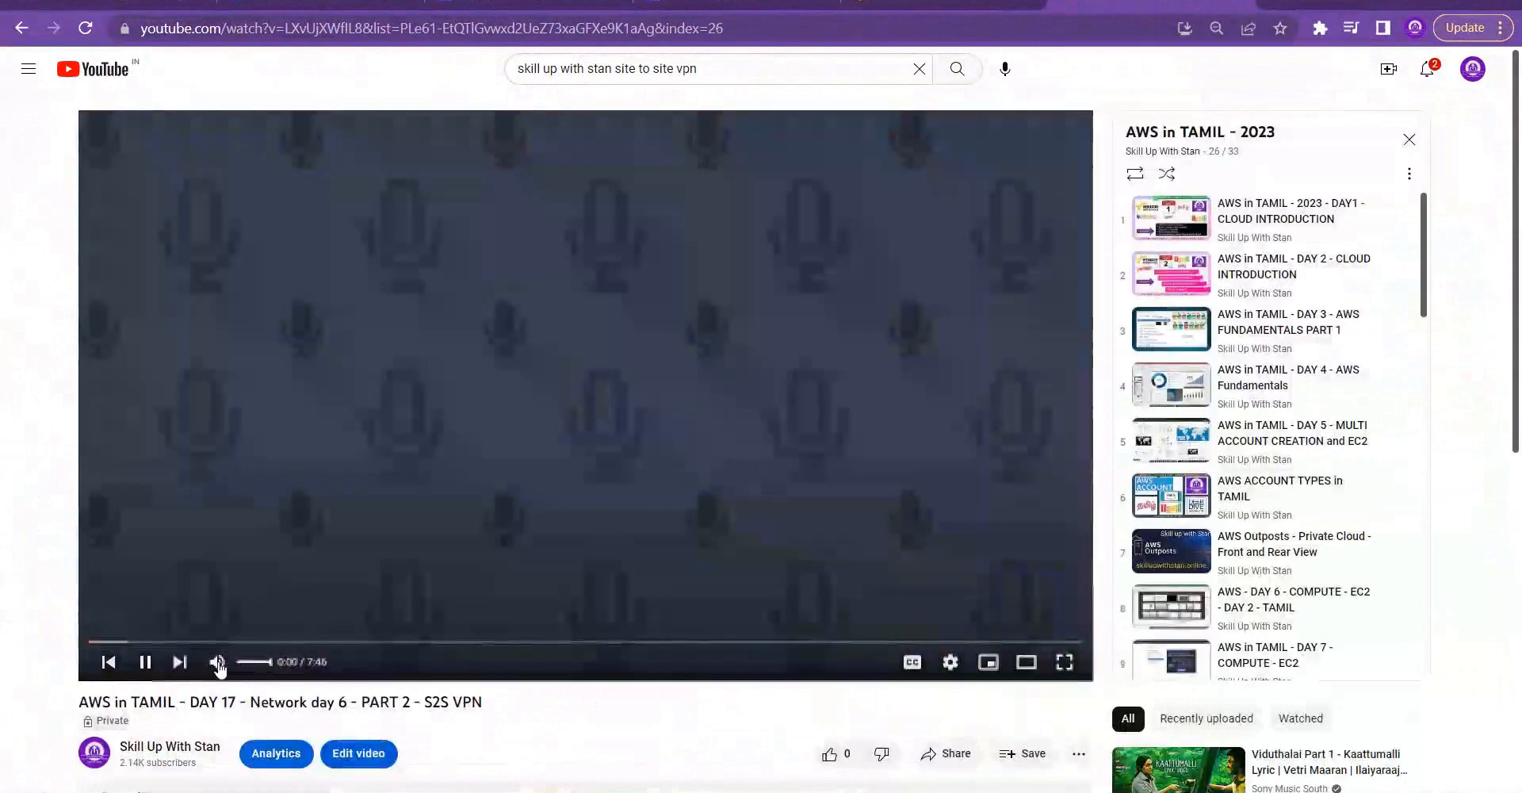
Step: Mute the video and skip forward through it to review the earlier site-to-site VPN configuration and ping test
click(217, 662)
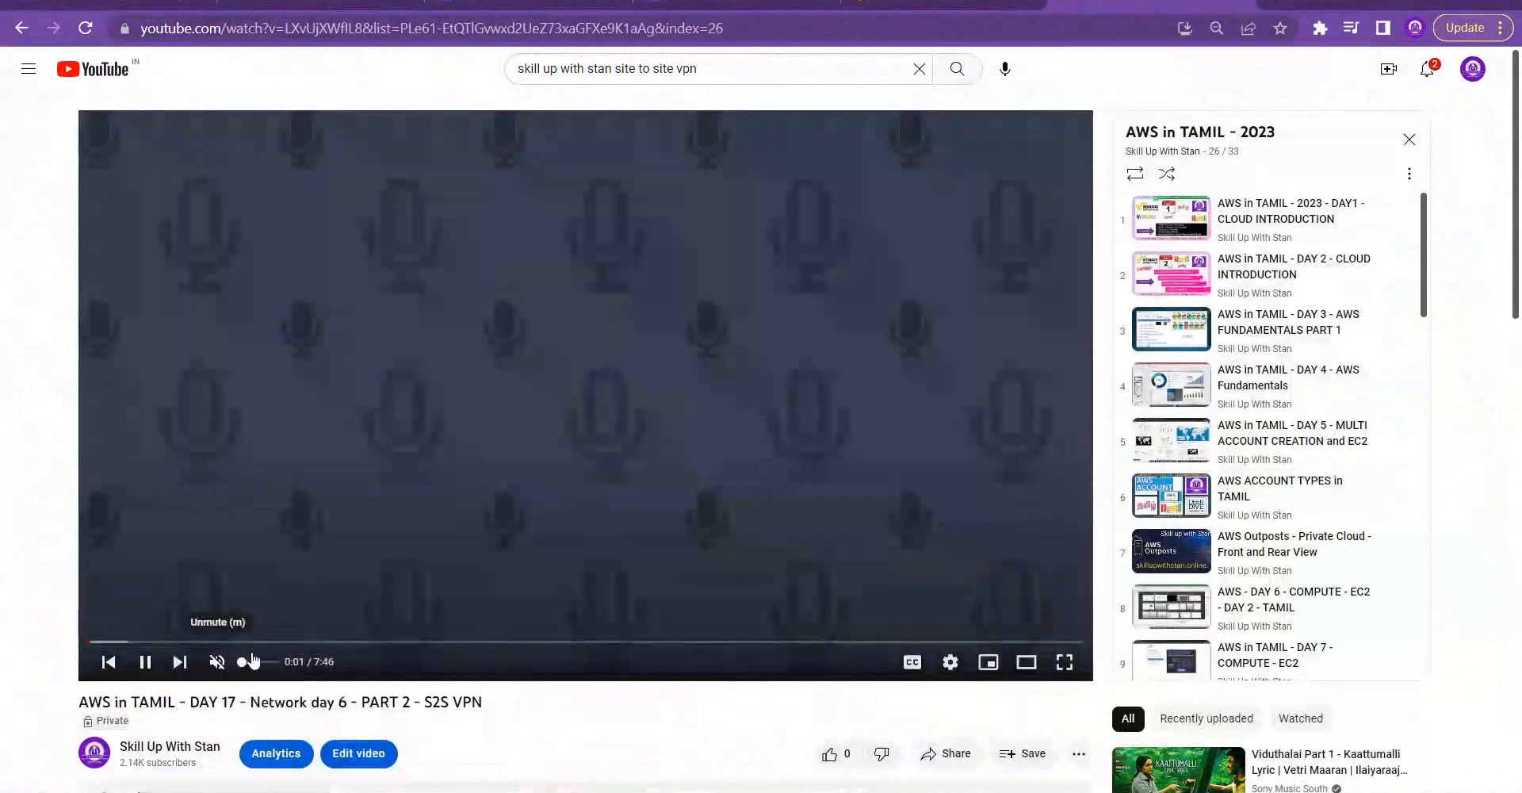
click(151, 640)
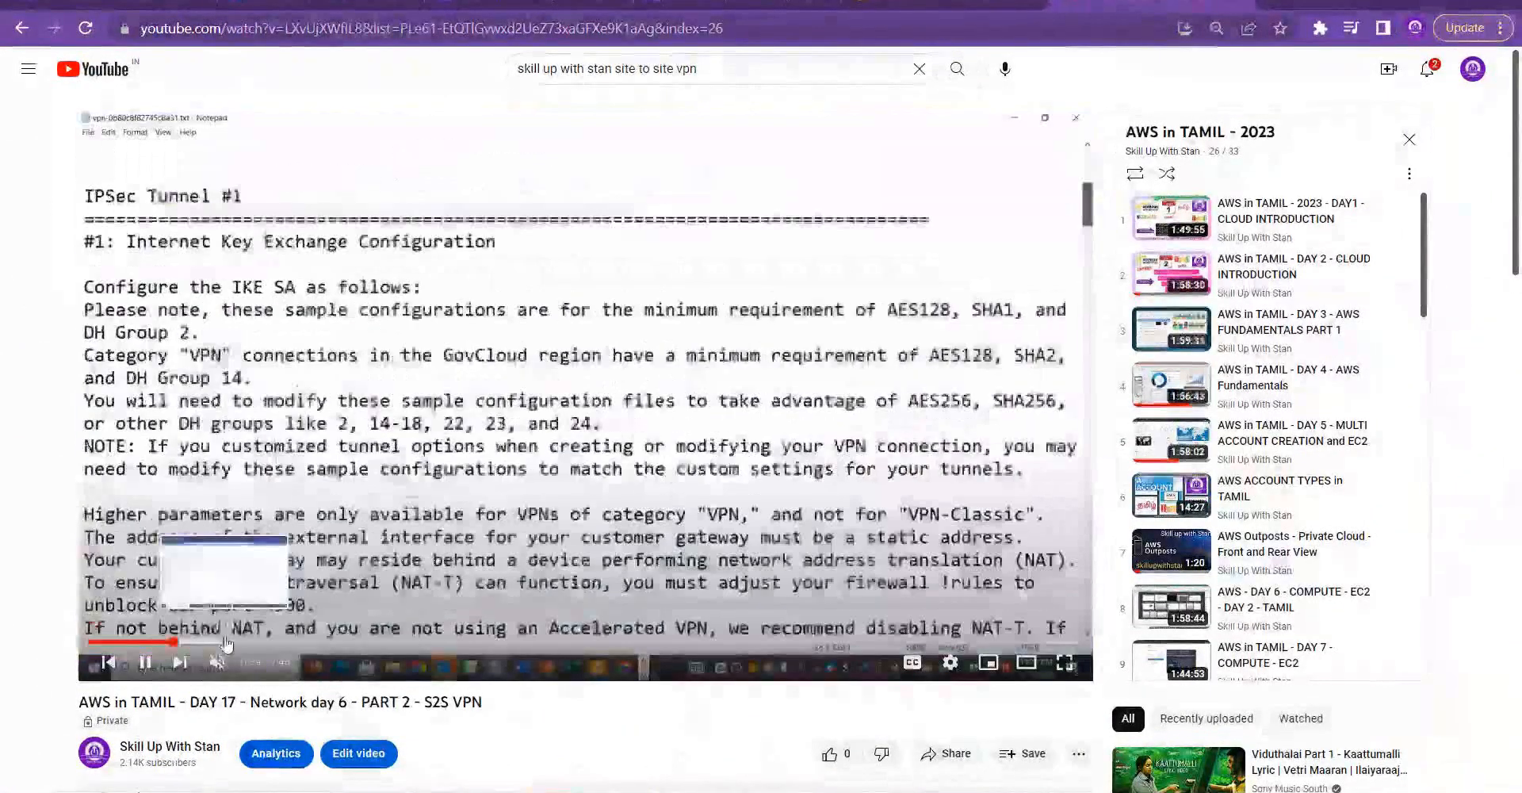
click(267, 642)
click(309, 642)
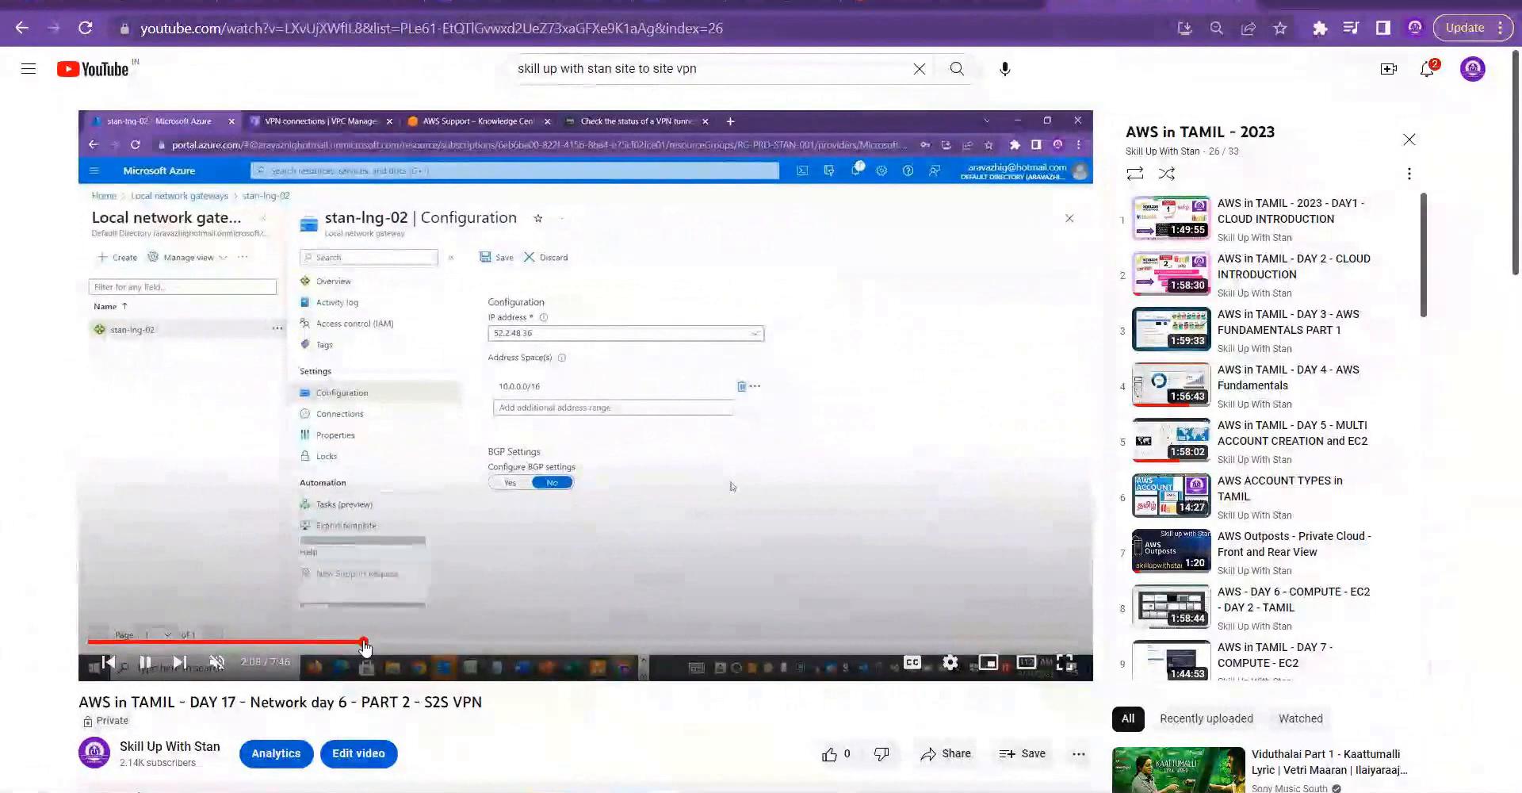
click(411, 642)
click(449, 642)
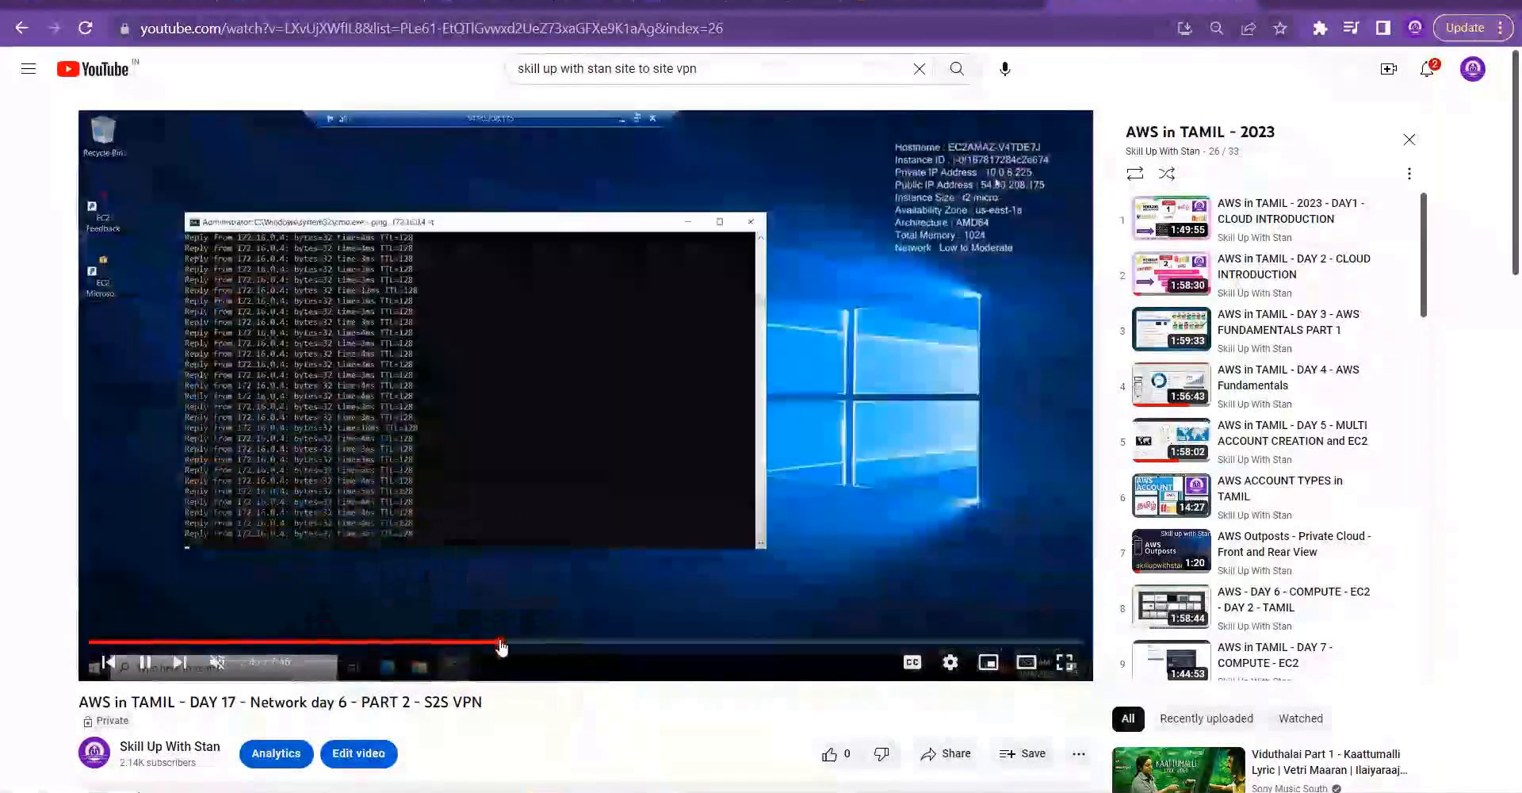
Step: Skip forward through the rest of the Part 2 video to review the Azure local network gateway, connection and tunnel configuration file
click(508, 642)
click(552, 642)
click(608, 643)
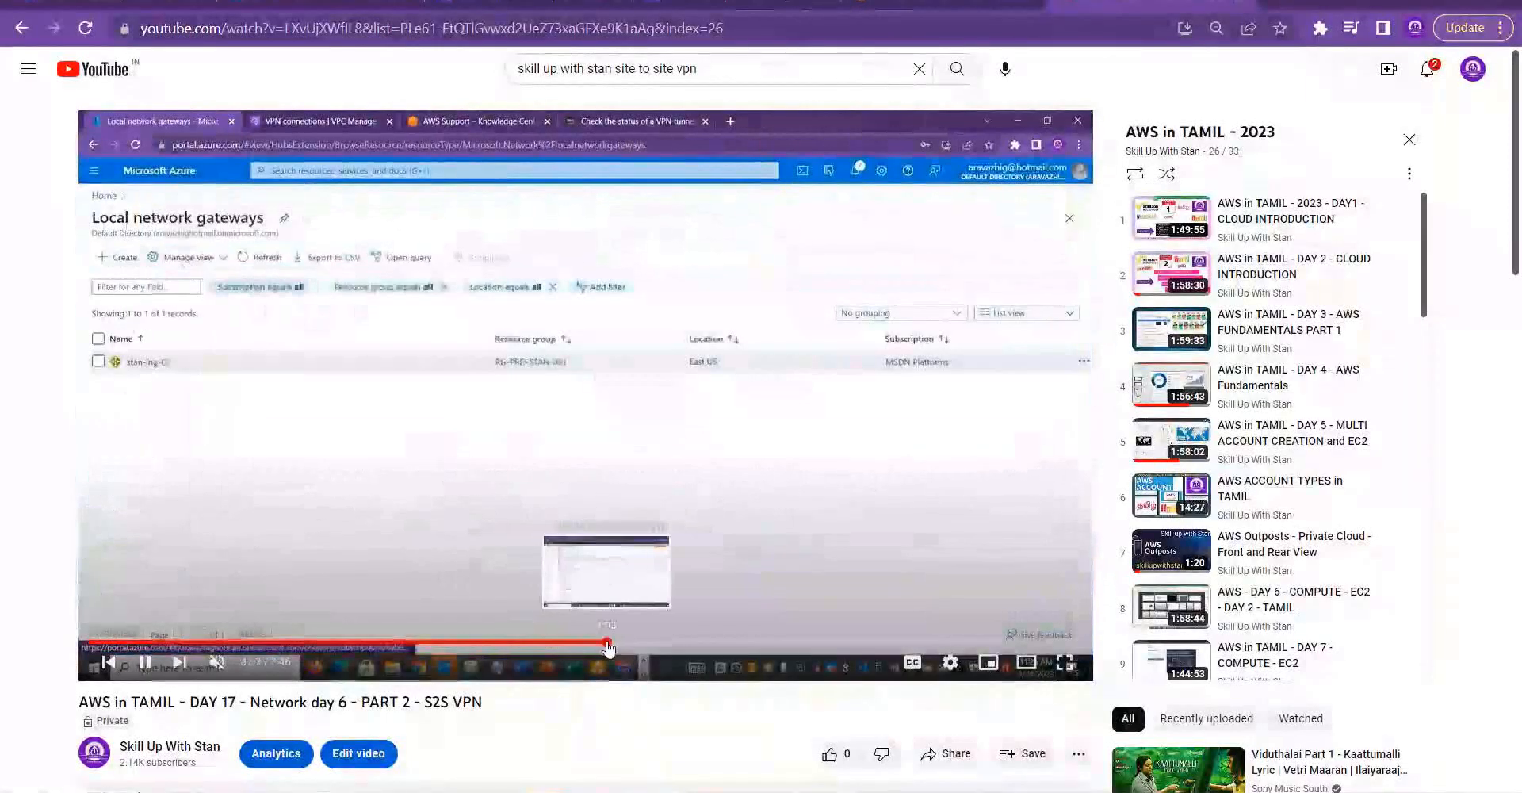
click(671, 643)
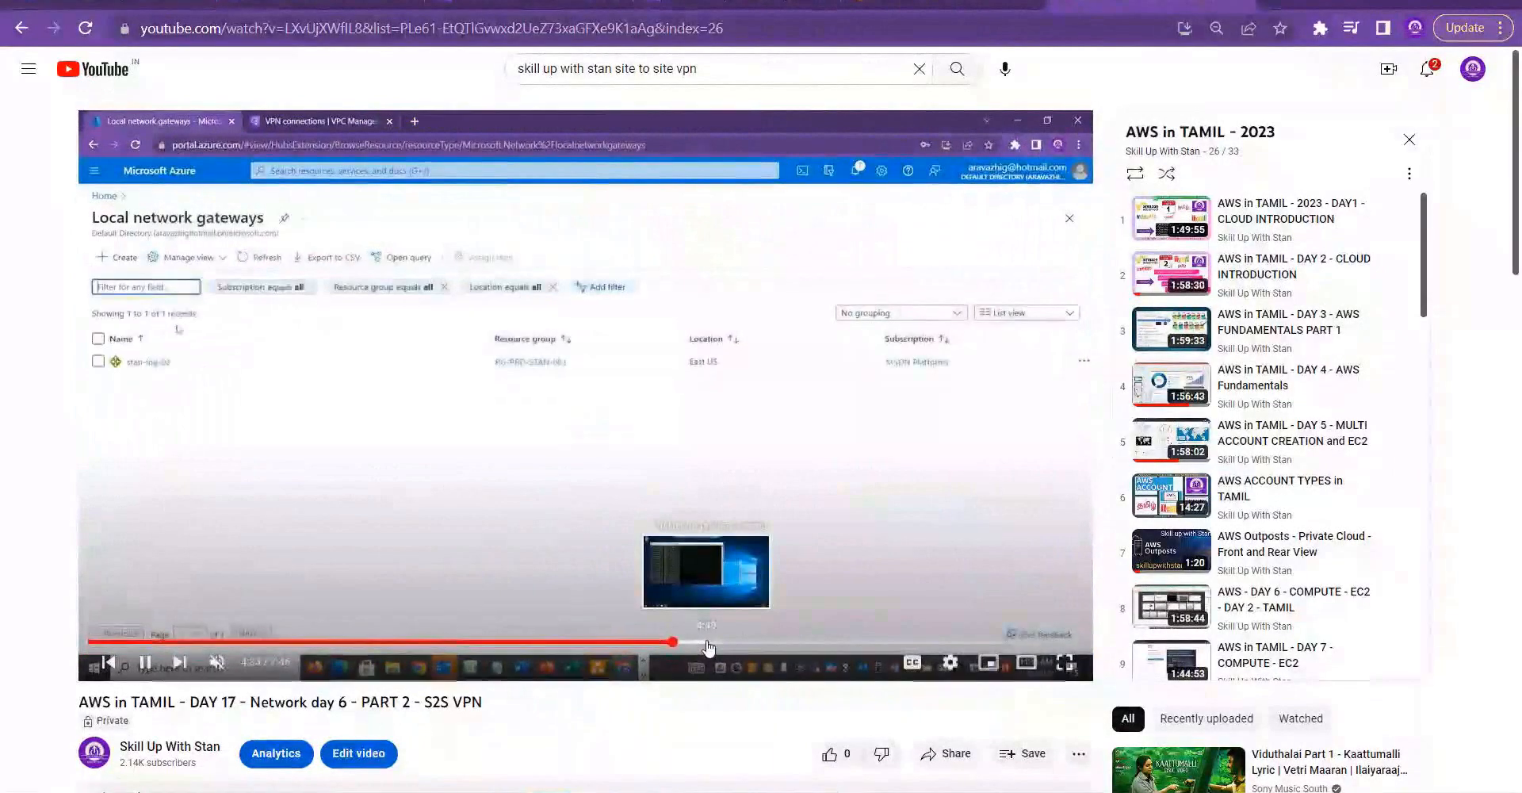
click(719, 643)
click(748, 643)
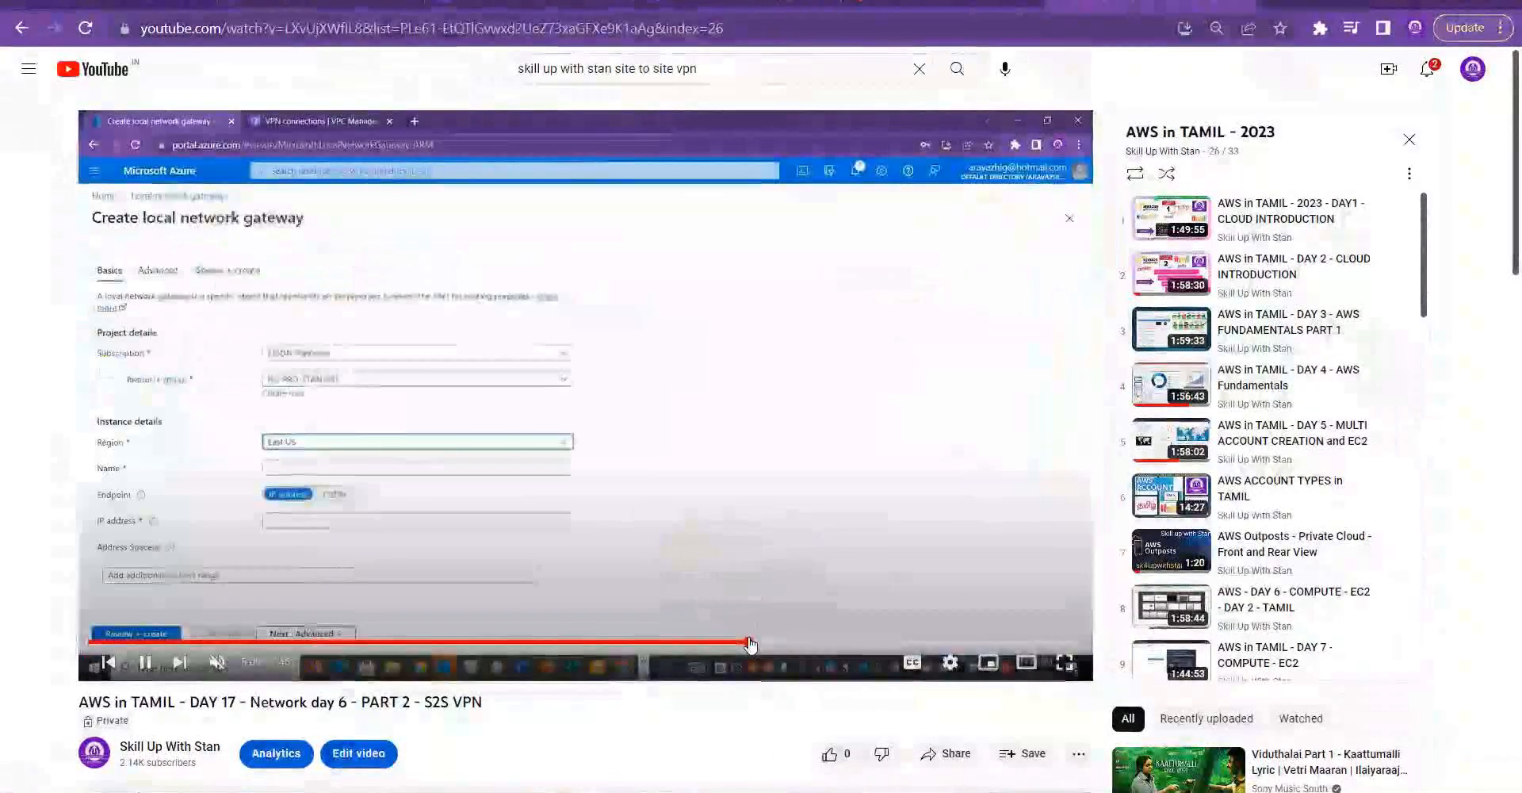
click(791, 642)
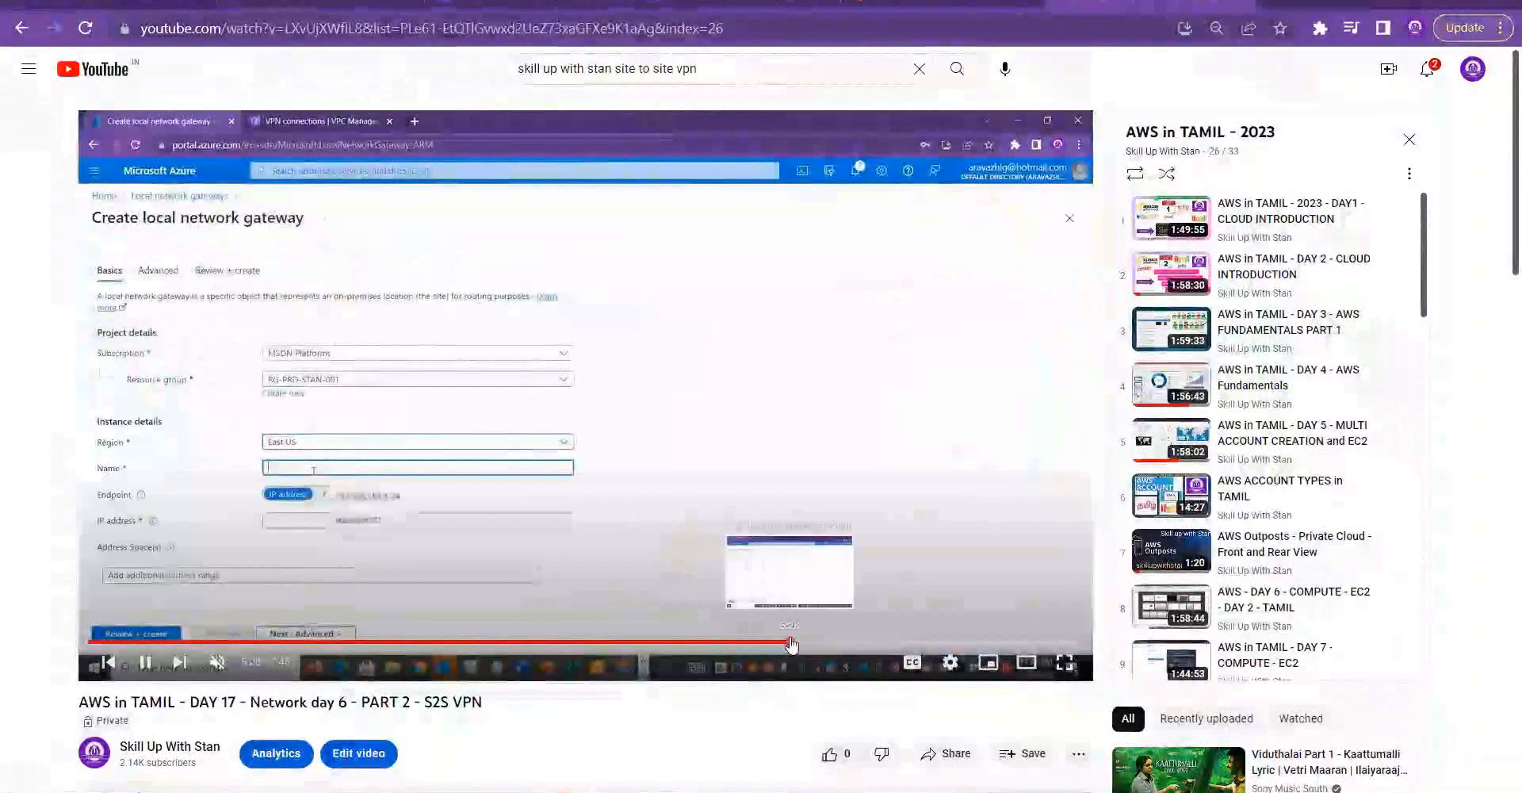
click(841, 642)
click(878, 643)
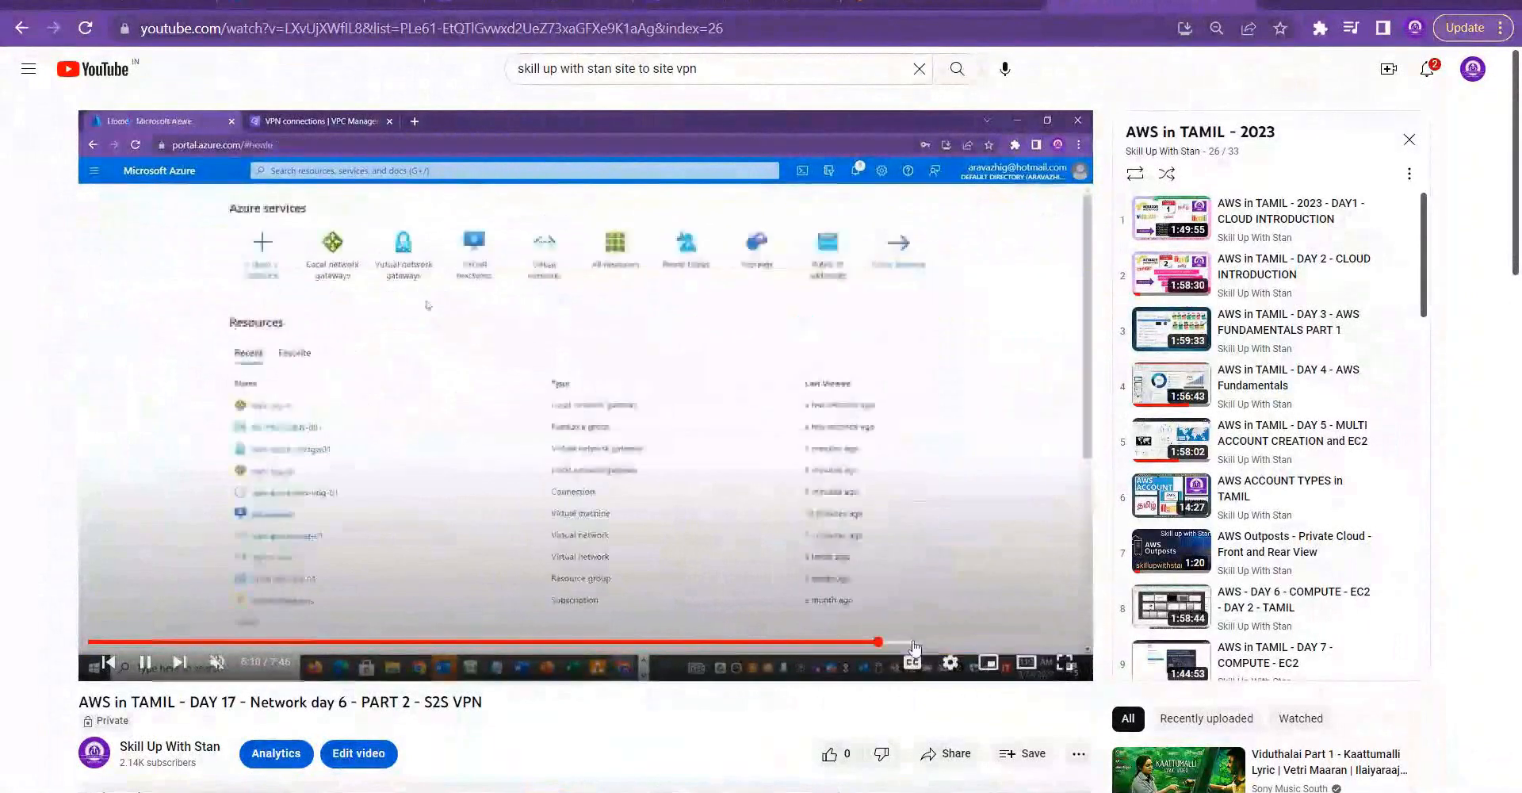
click(921, 642)
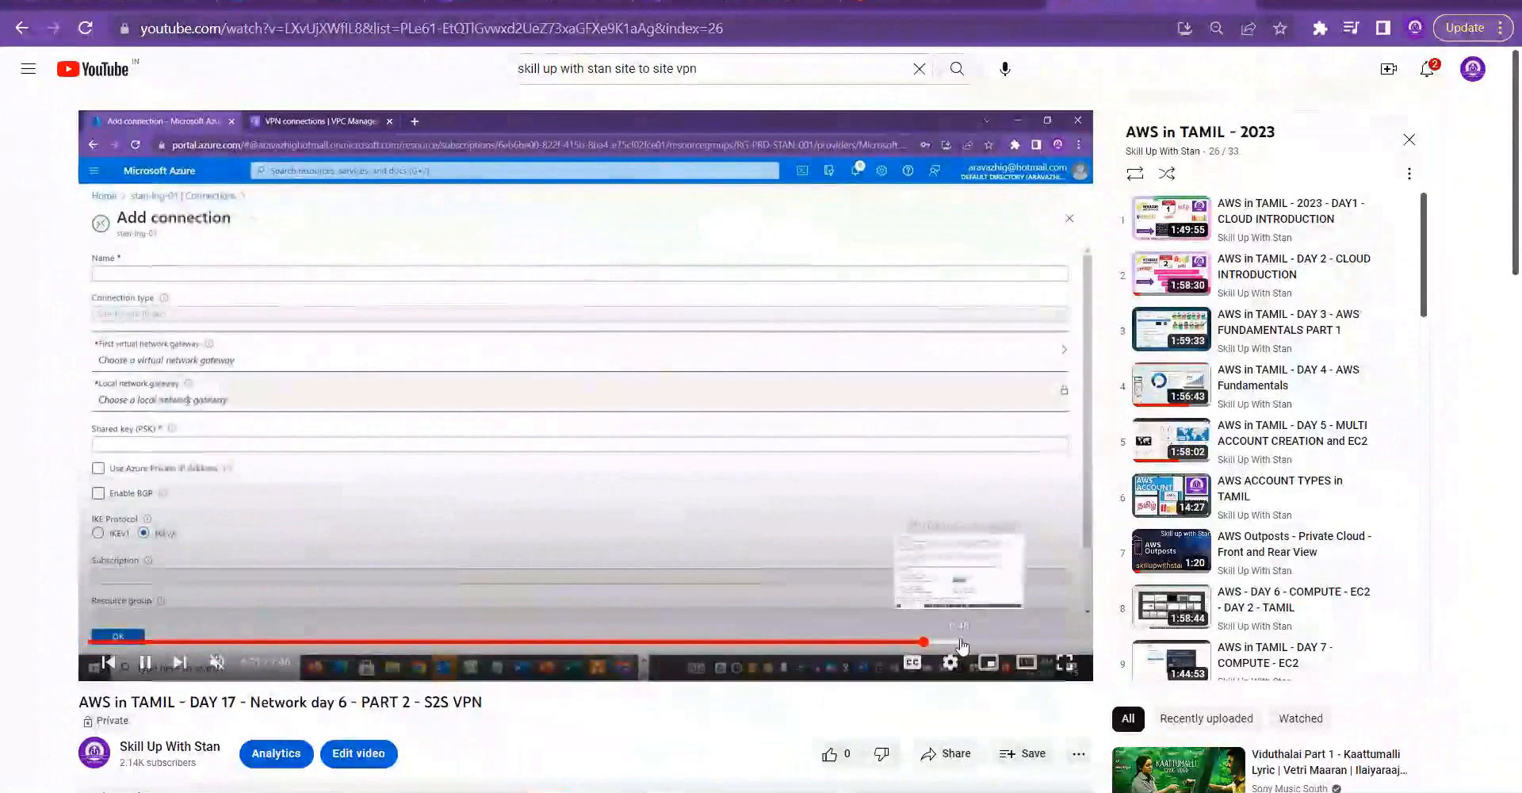
click(960, 643)
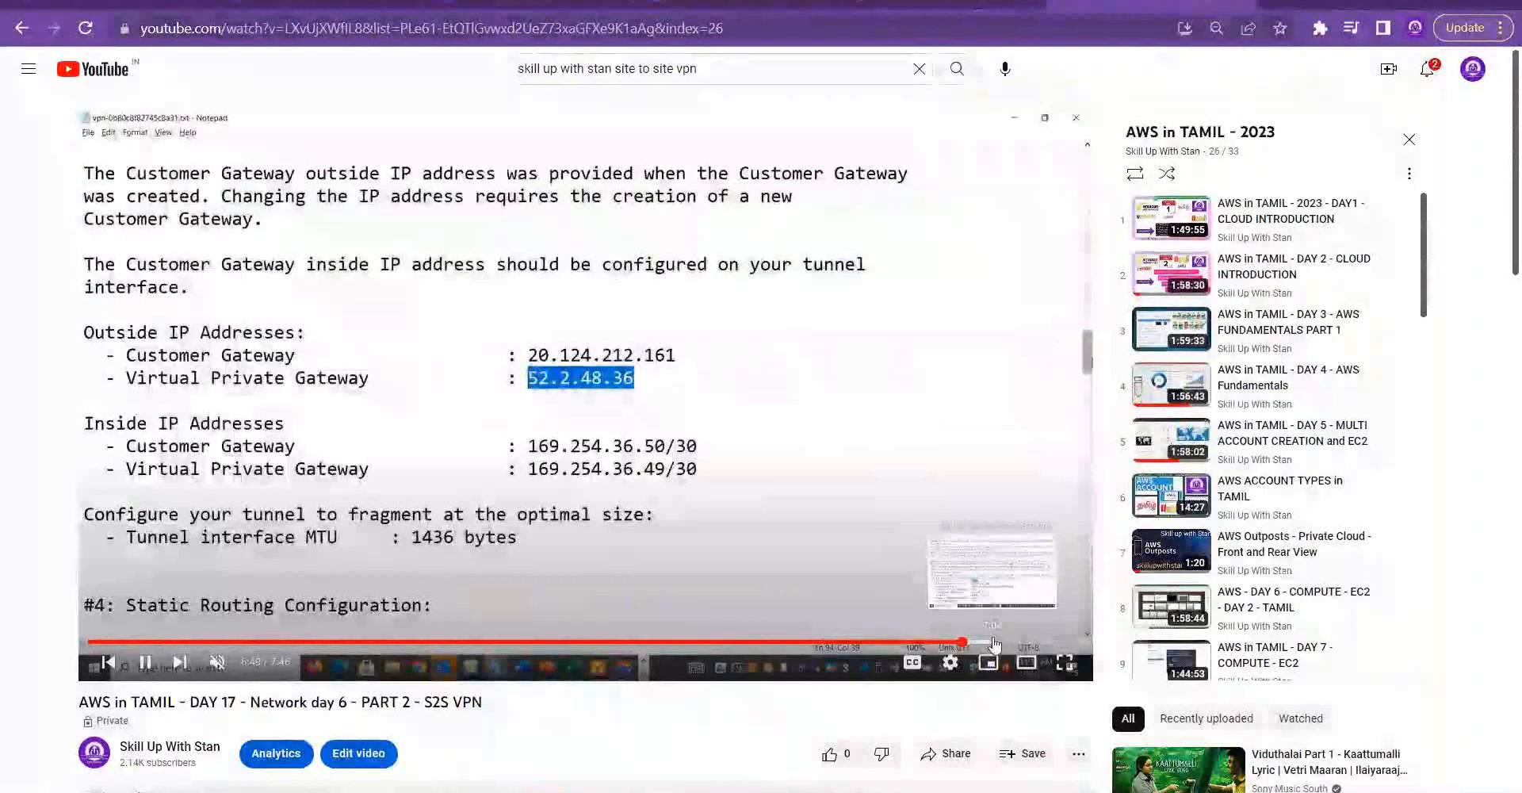
click(1008, 643)
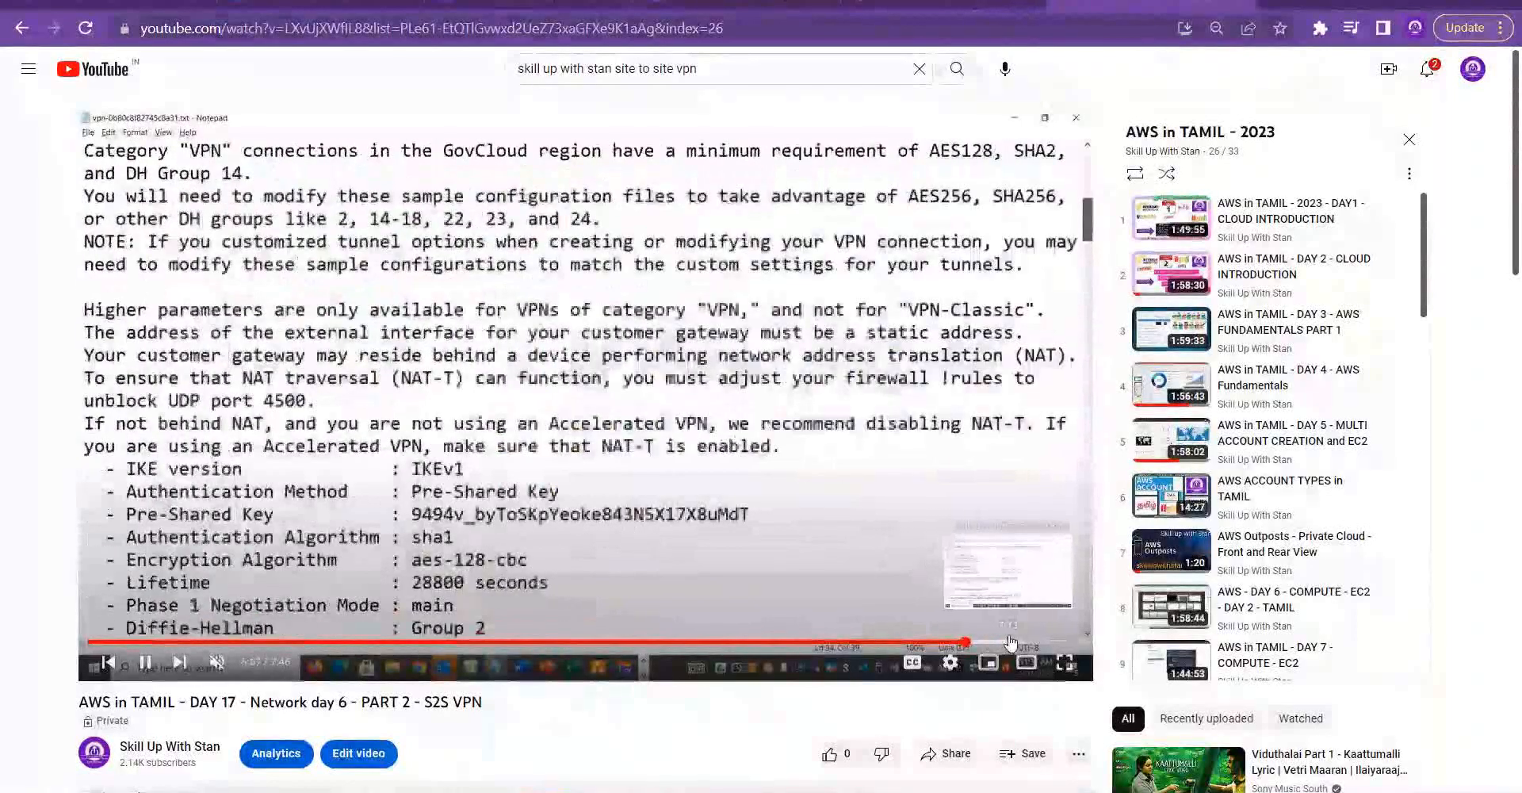
click(1033, 642)
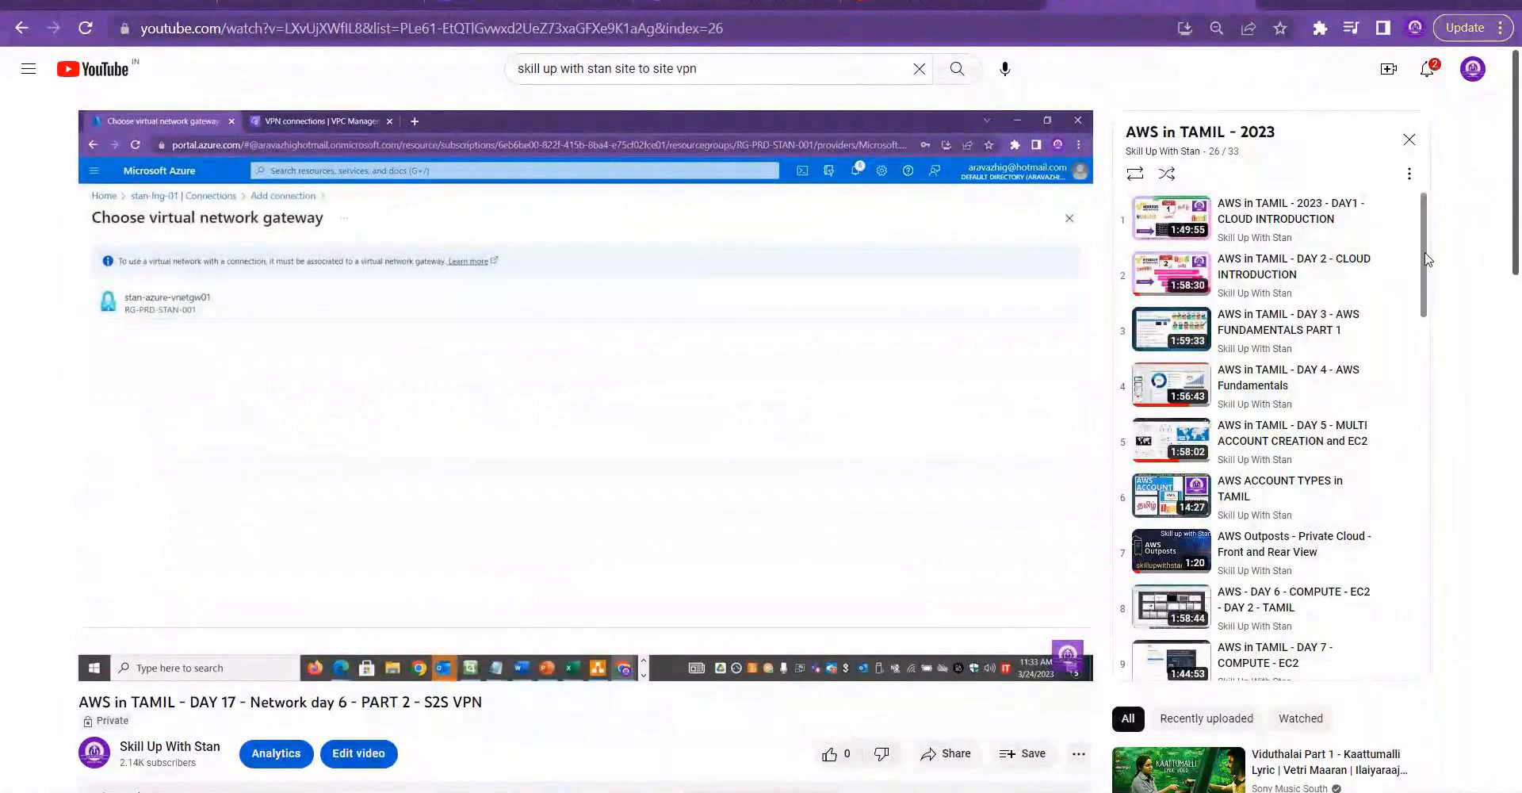
Step: Play "DAY 17 - Network day 6 - PART 1 - S2S VPN" from the playlist, skip ahead to the site-to-site architecture diagram and pause there
drag(1427, 265, 1431, 553)
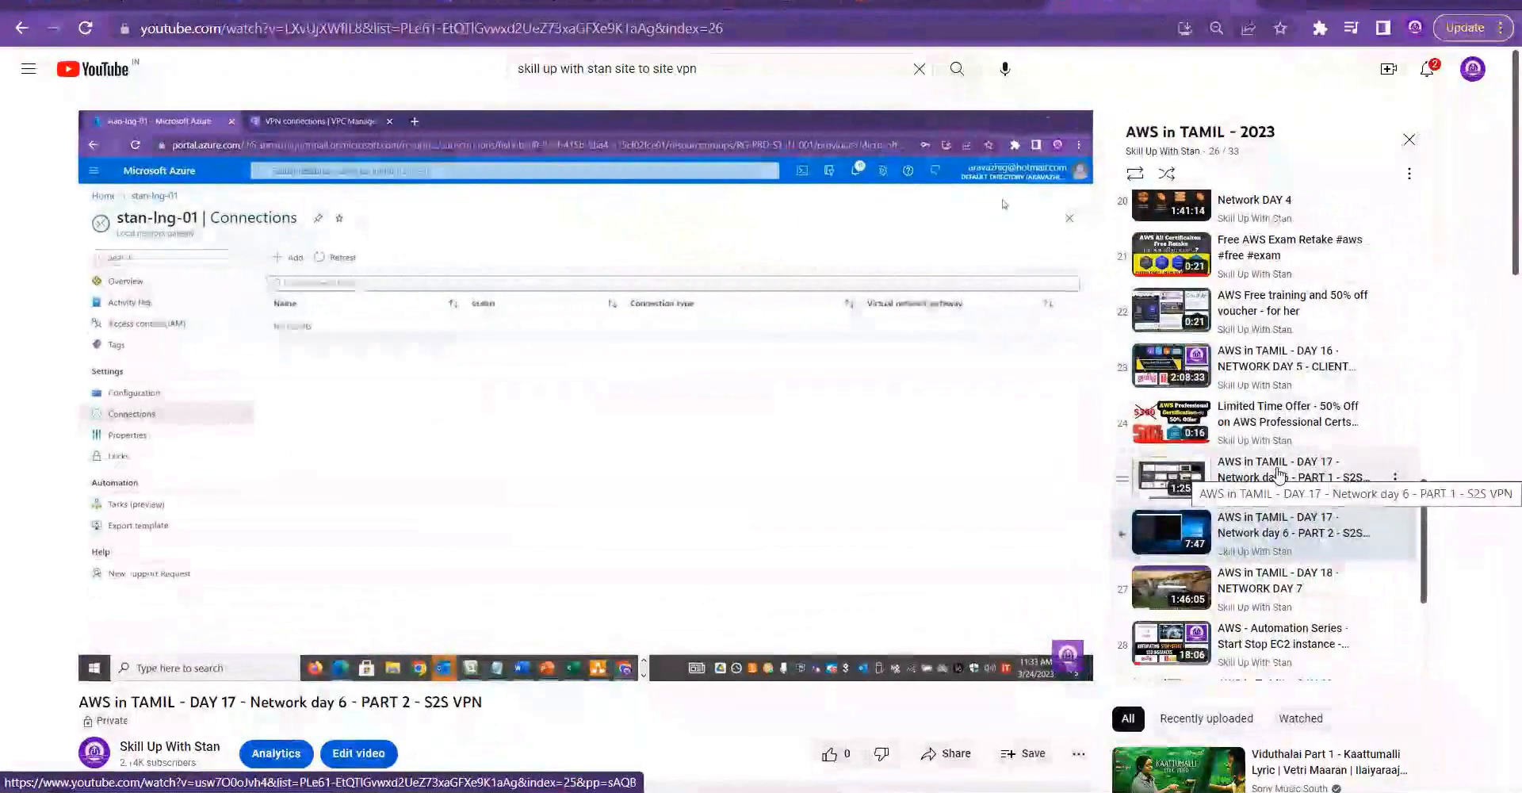
click(1278, 474)
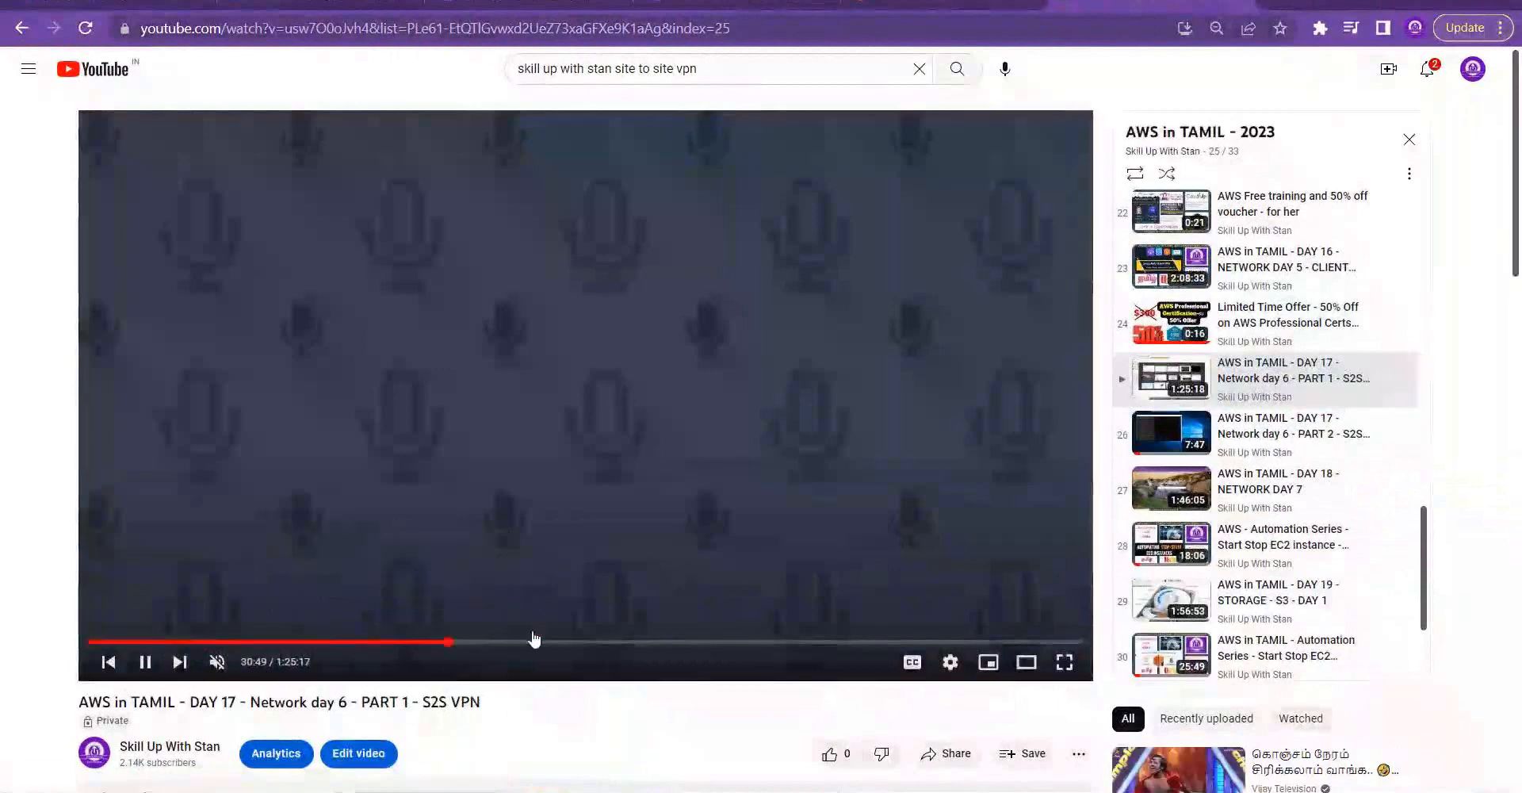
click(652, 640)
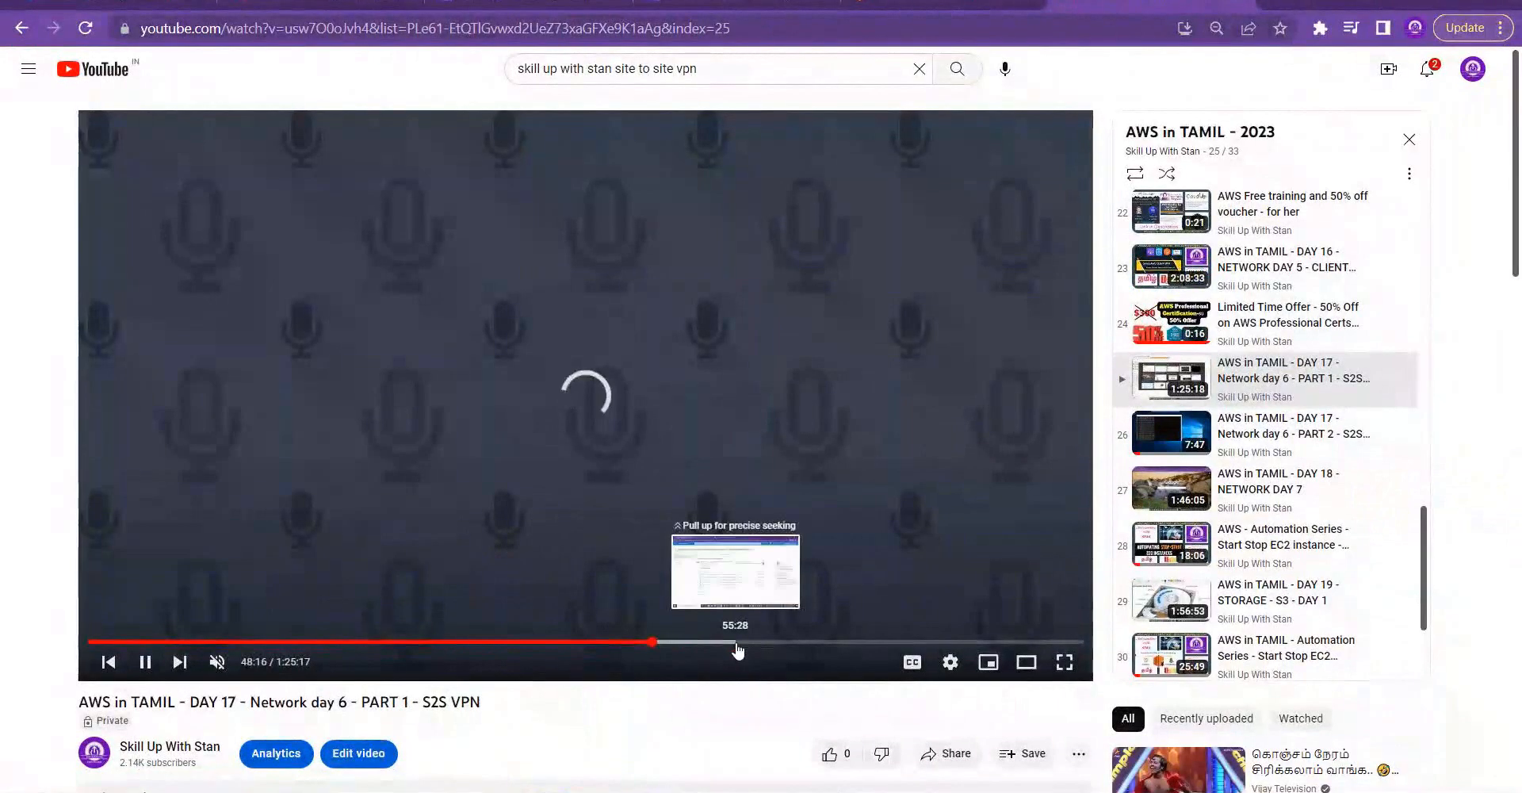
click(806, 641)
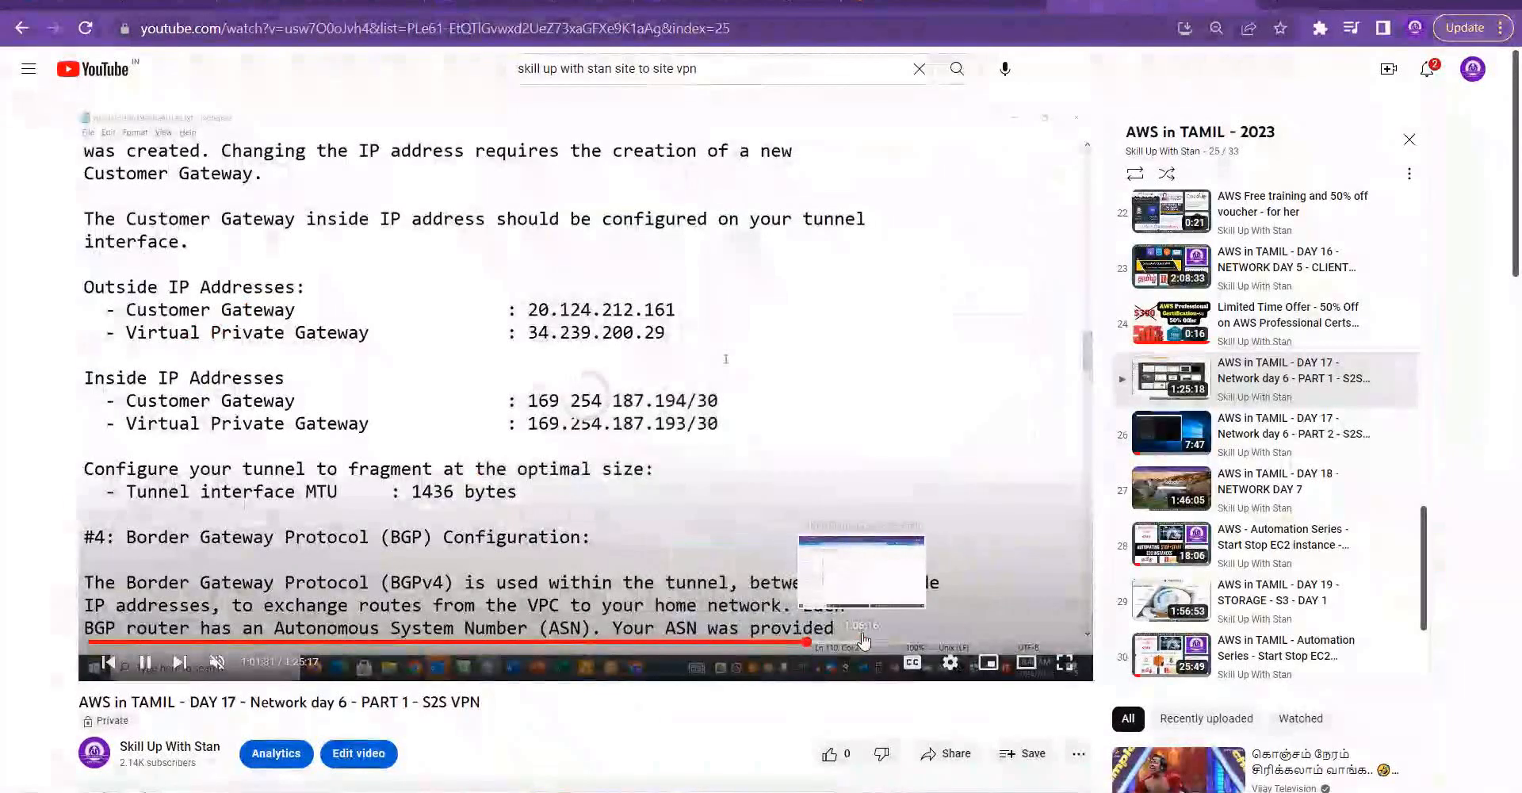
click(925, 641)
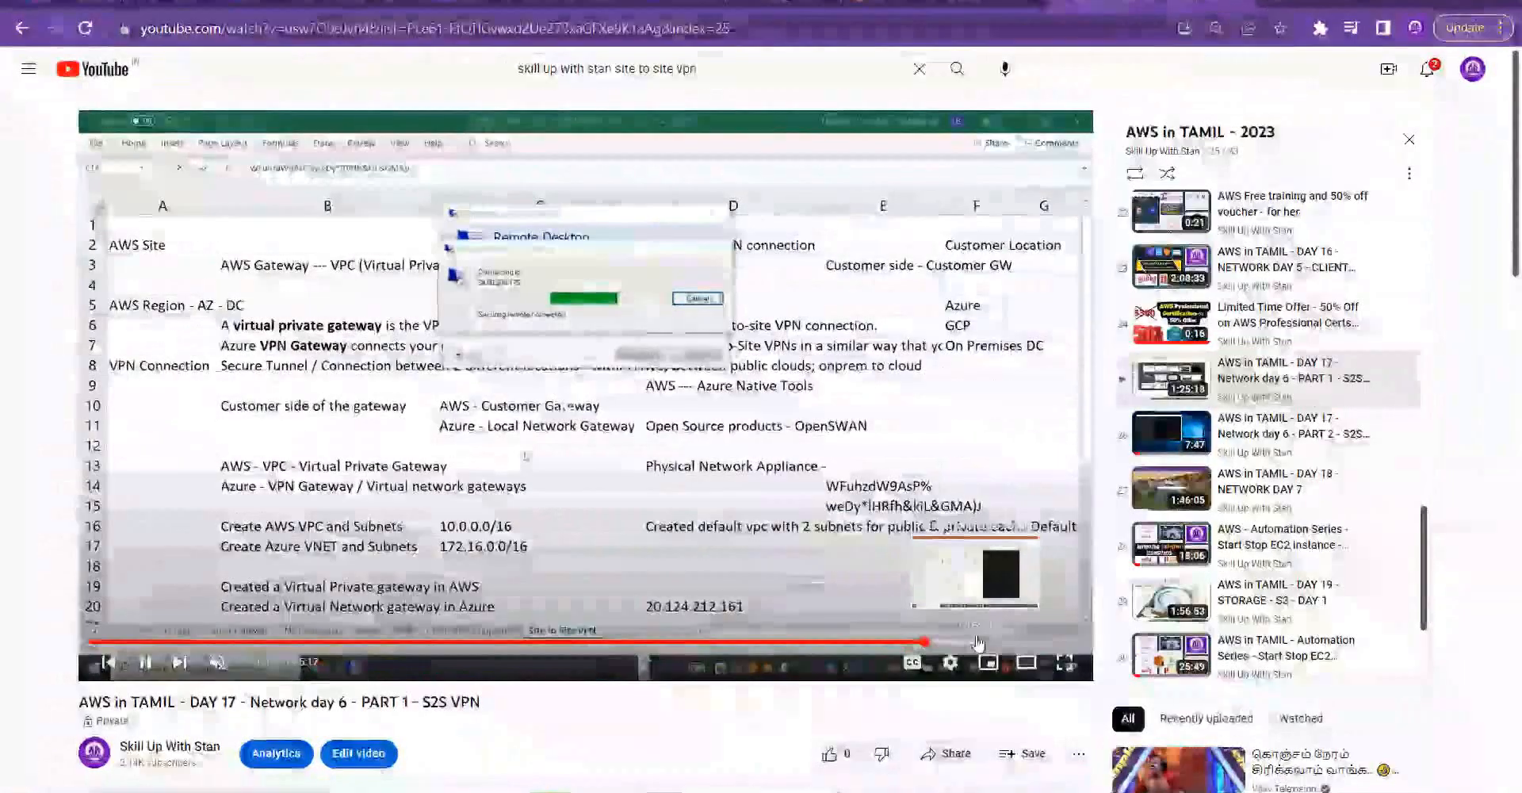
click(977, 641)
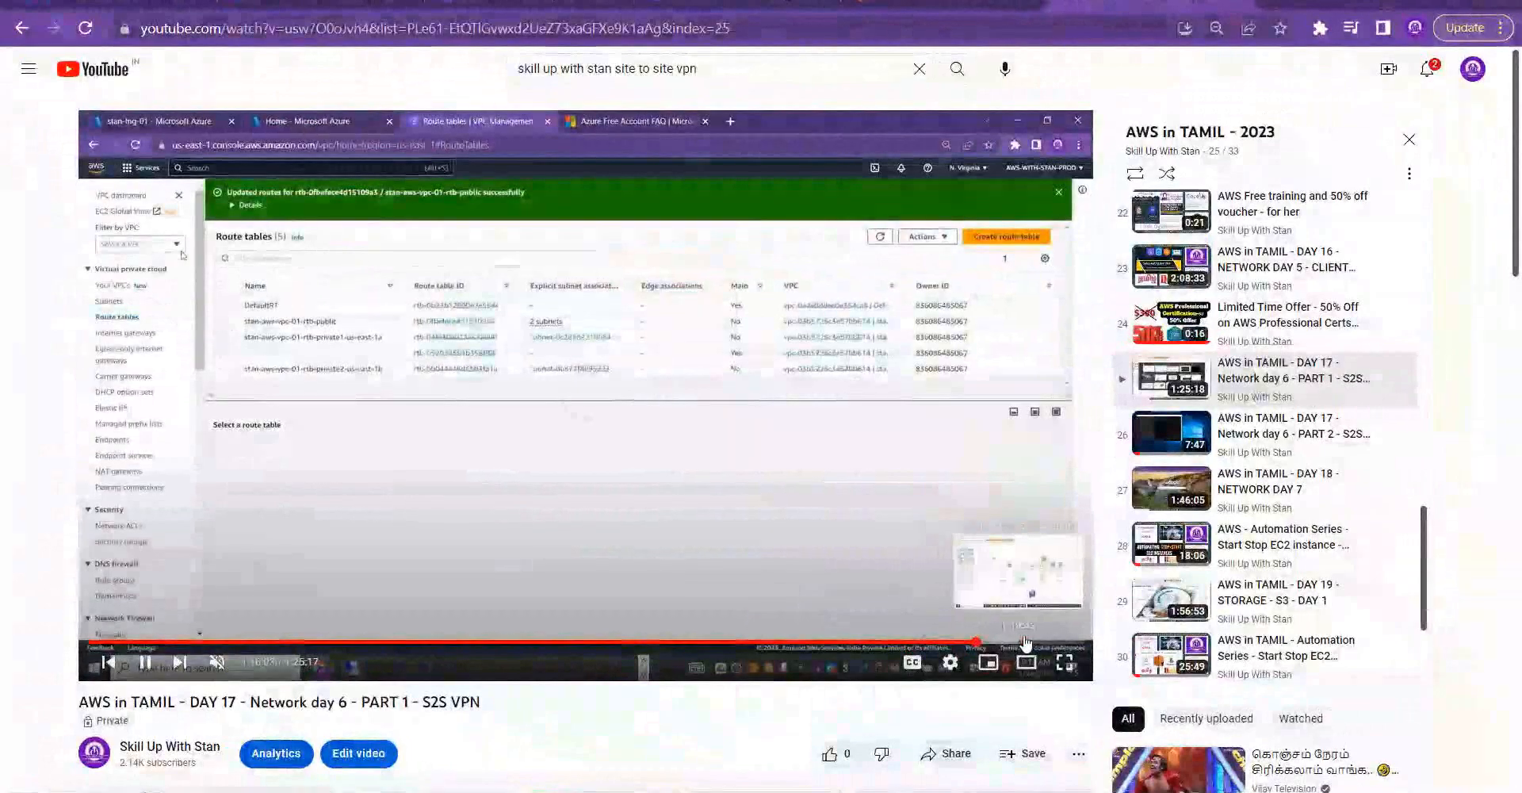
click(1027, 642)
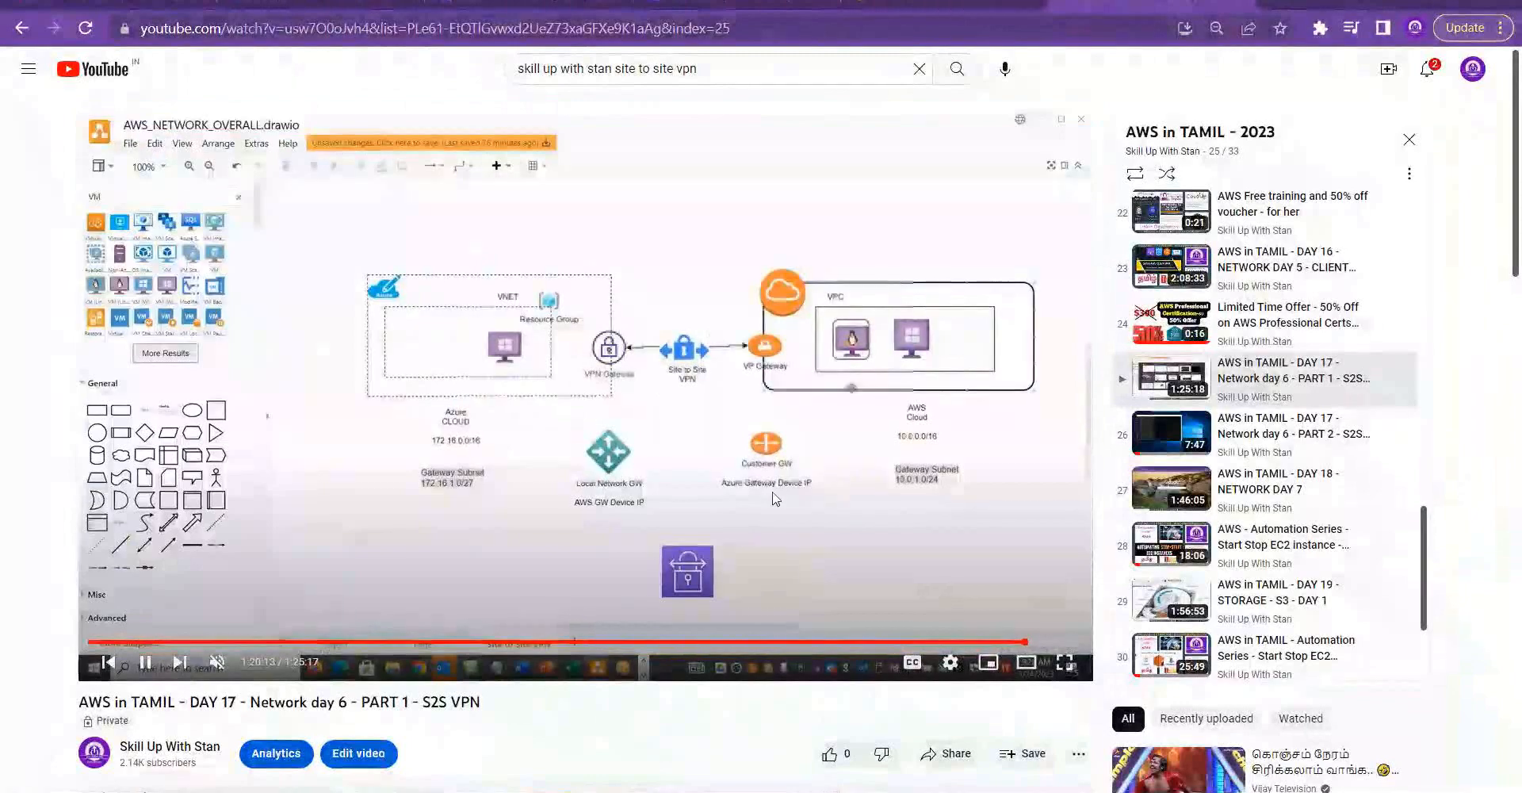
click(145, 662)
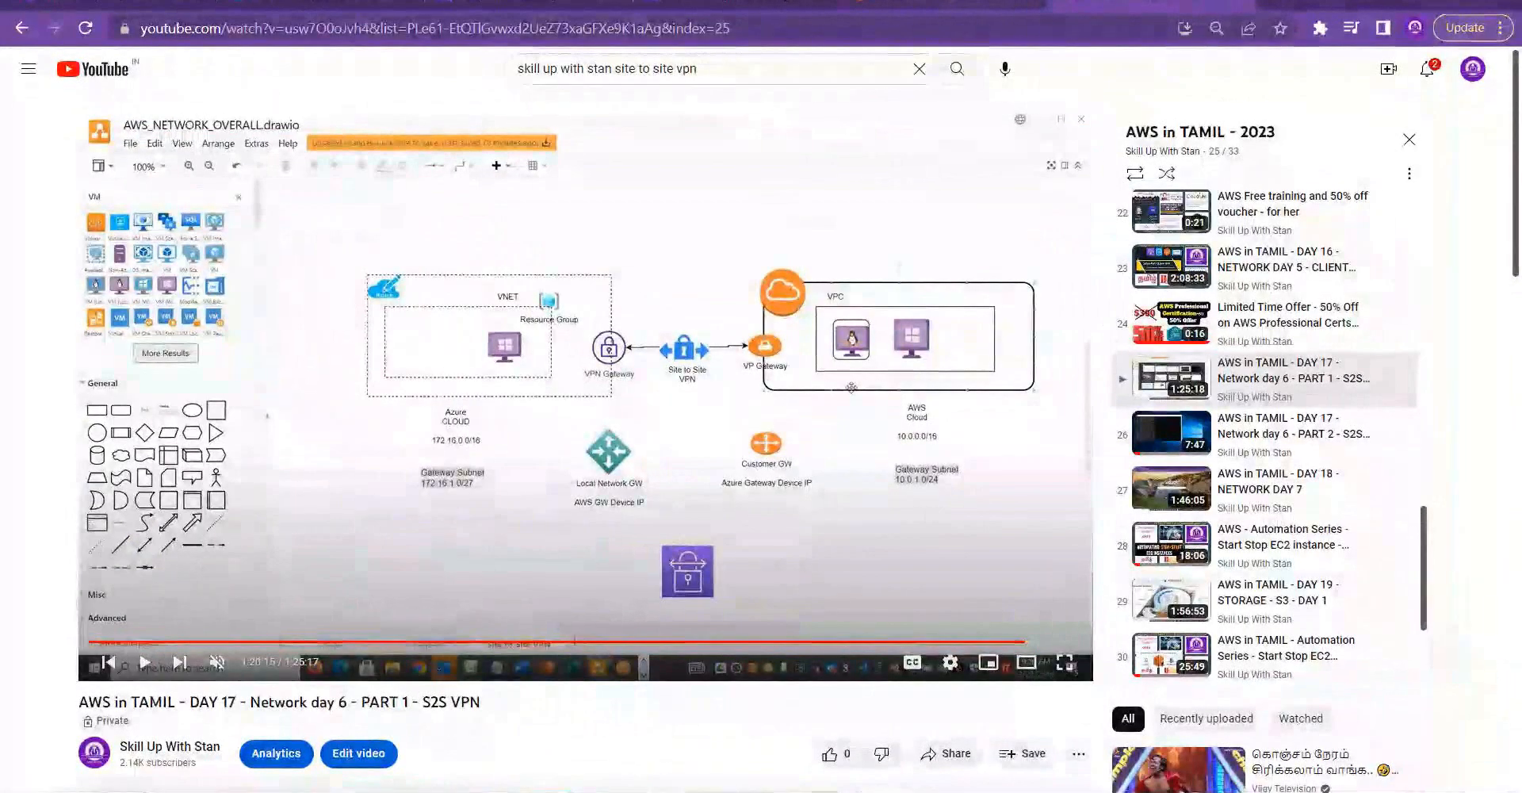
Step: Return to the AWS VPC list and enlarge the details pane of DefaultVPC to check its settings
click(911, 4)
click(730, 4)
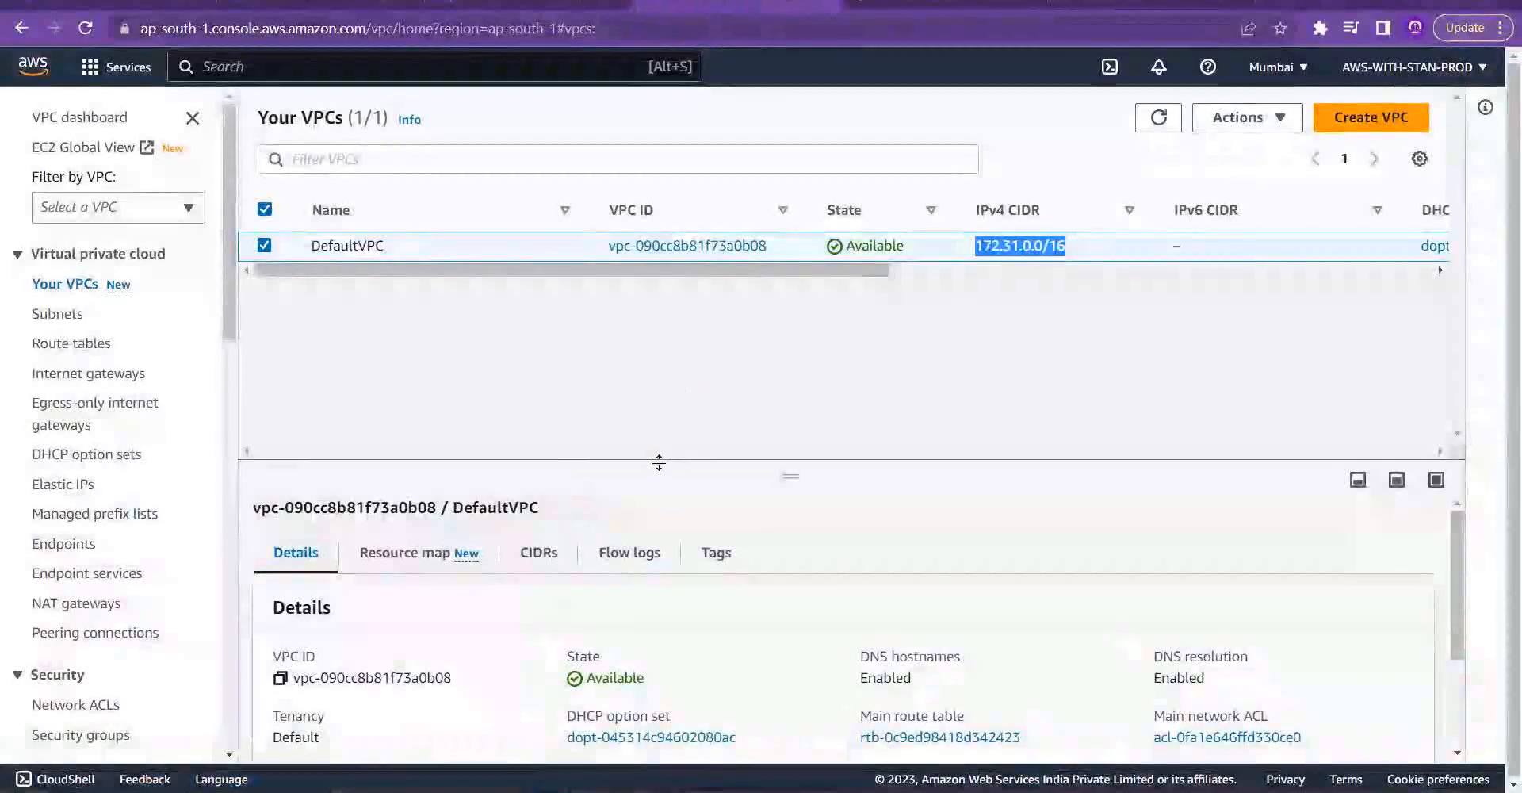
drag(658, 462, 660, 309)
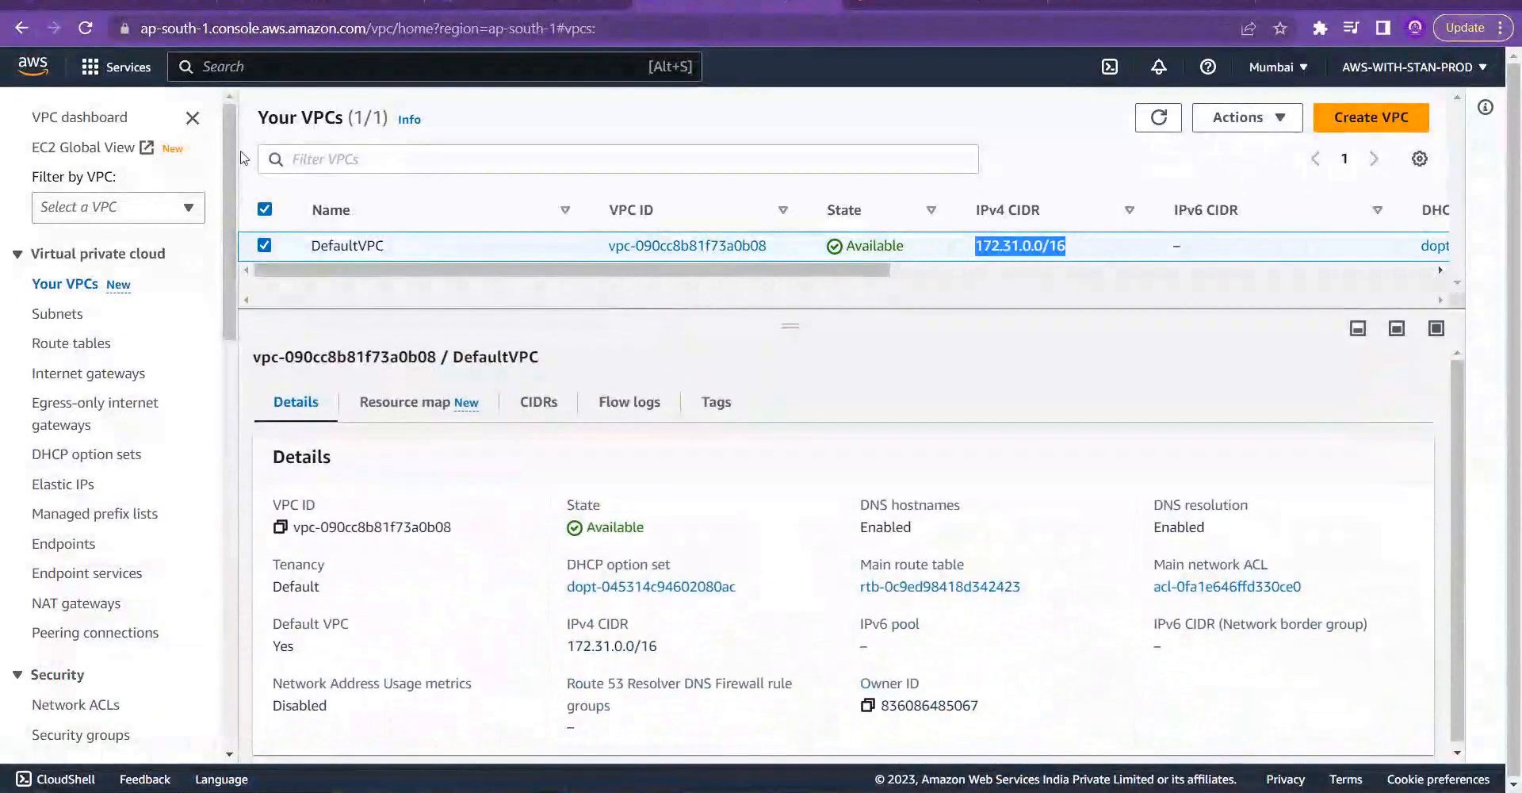
Step: Reload the VPN connections page and check the tunnel details of AWS2AZURES2SVPN again
click(542, 3)
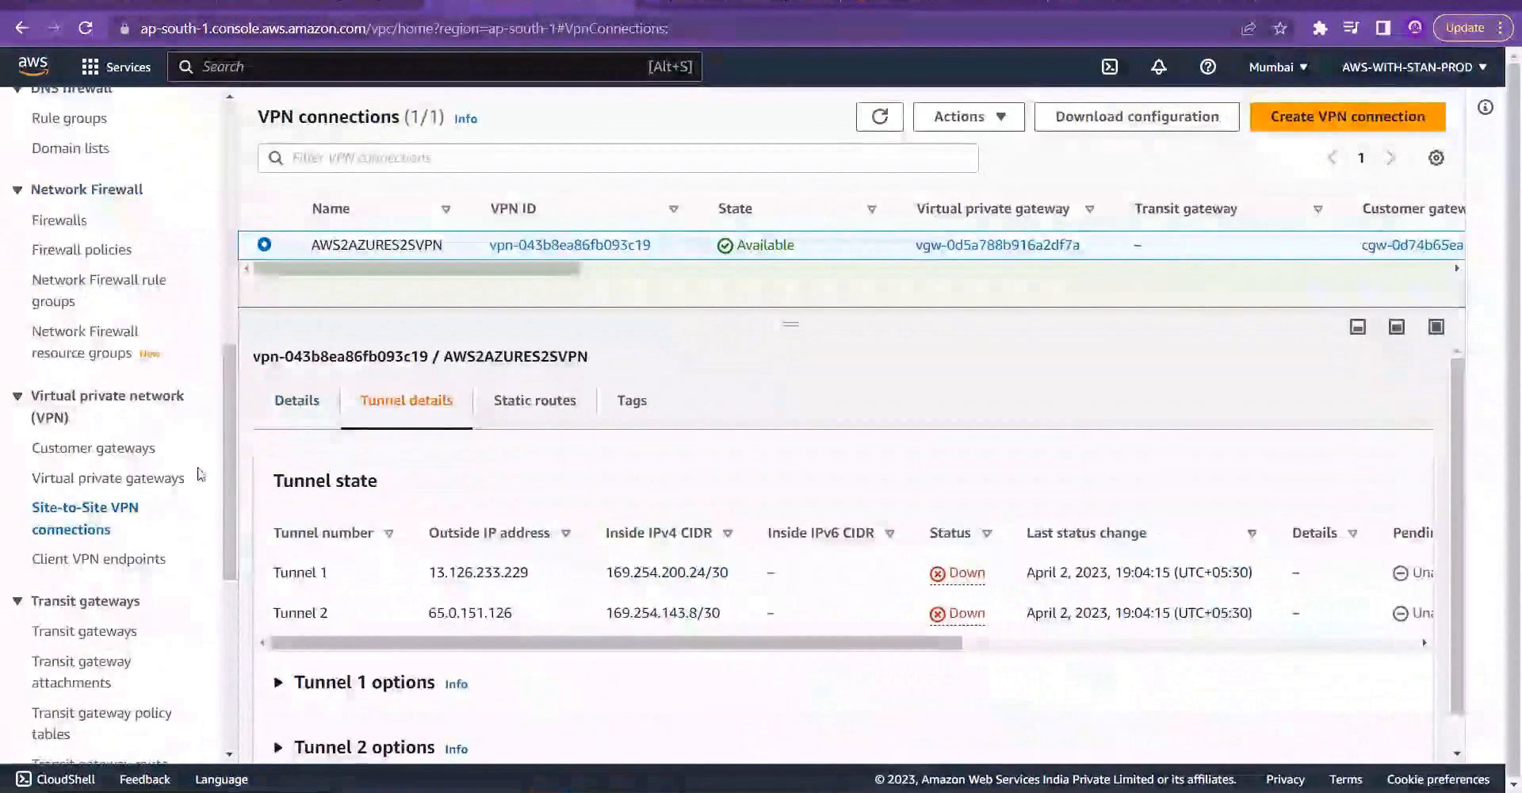
click(879, 116)
click(827, 30)
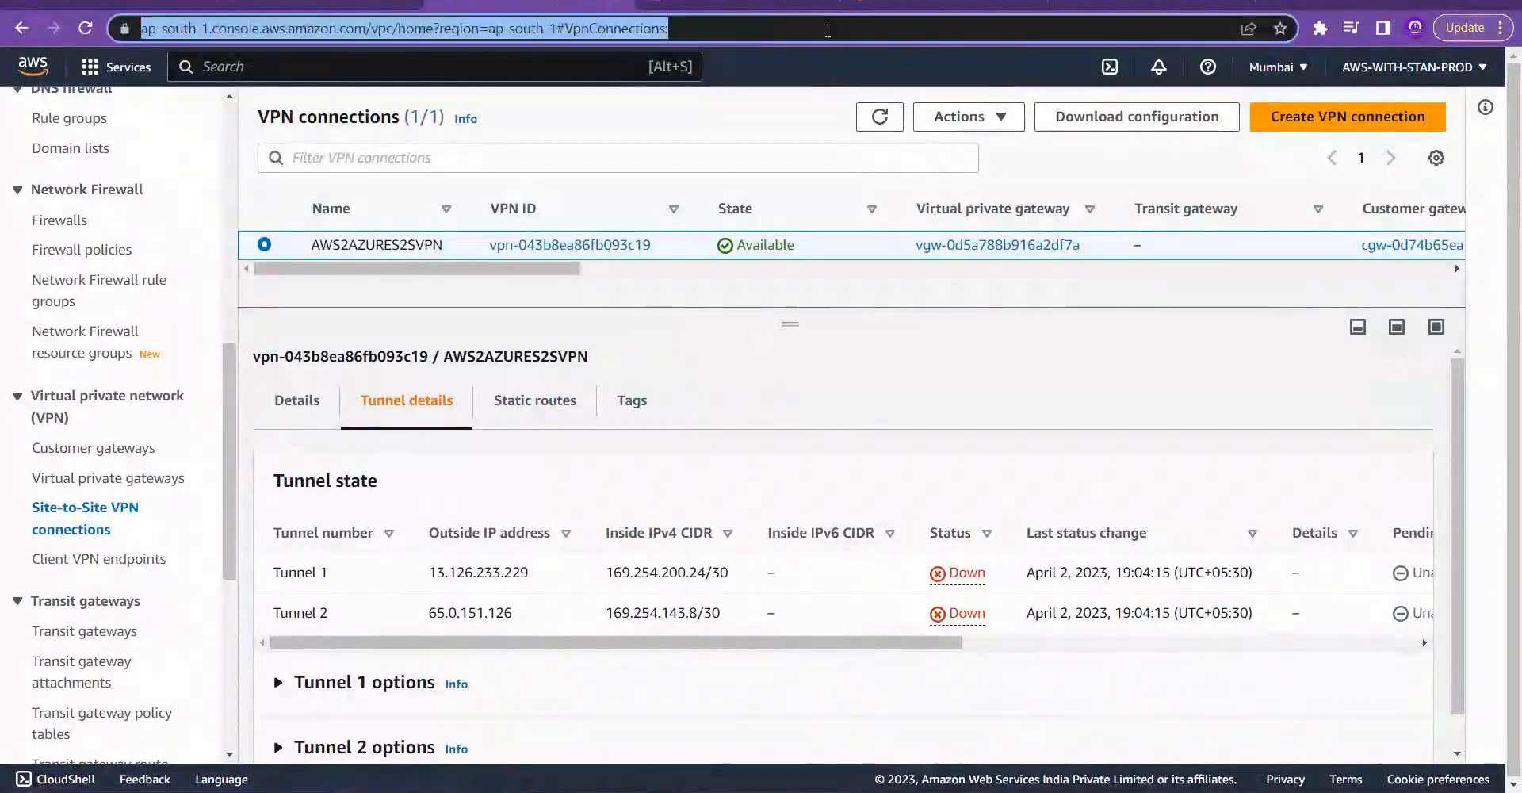
key(Return)
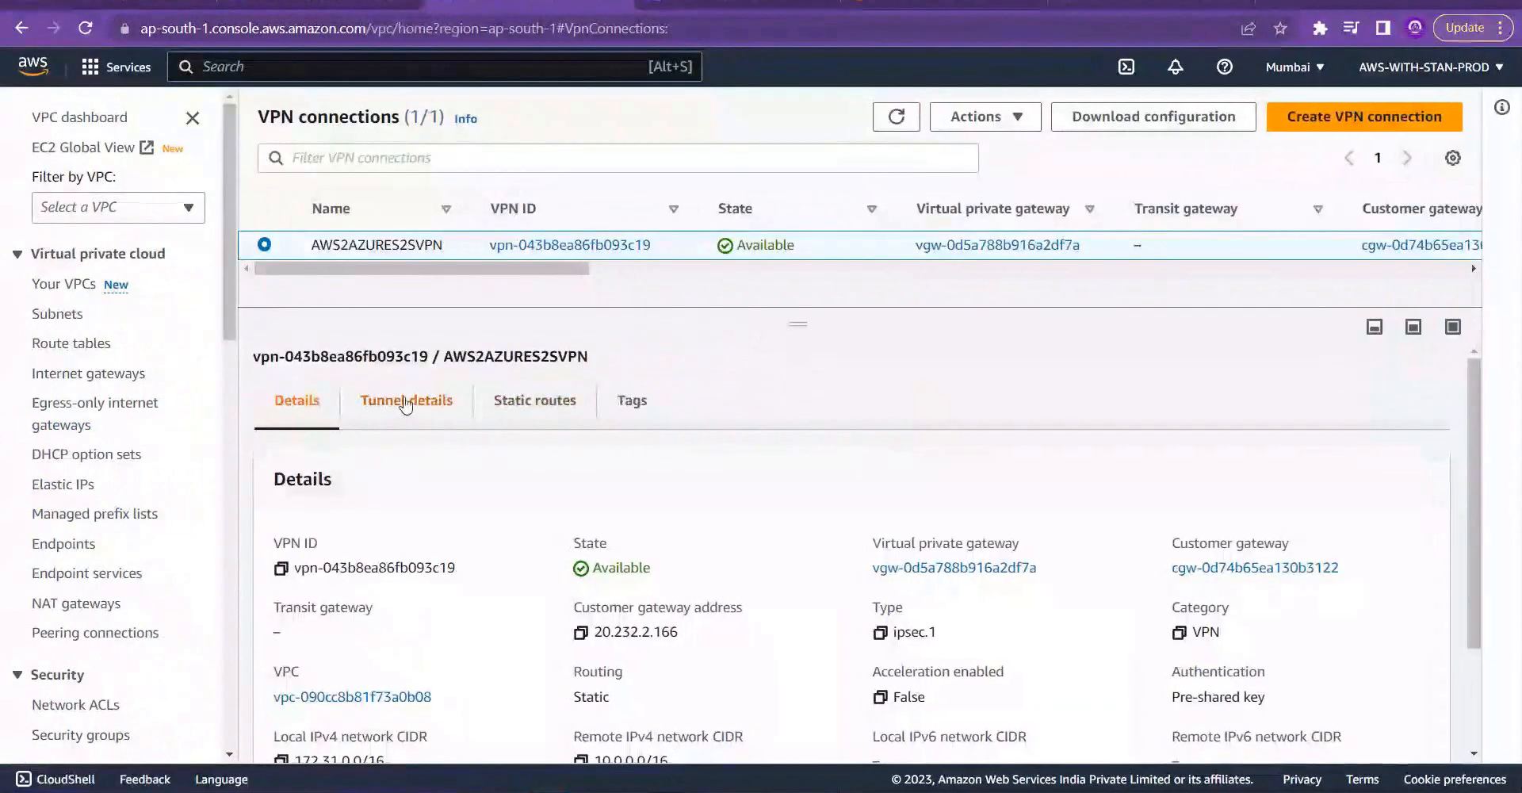
click(405, 402)
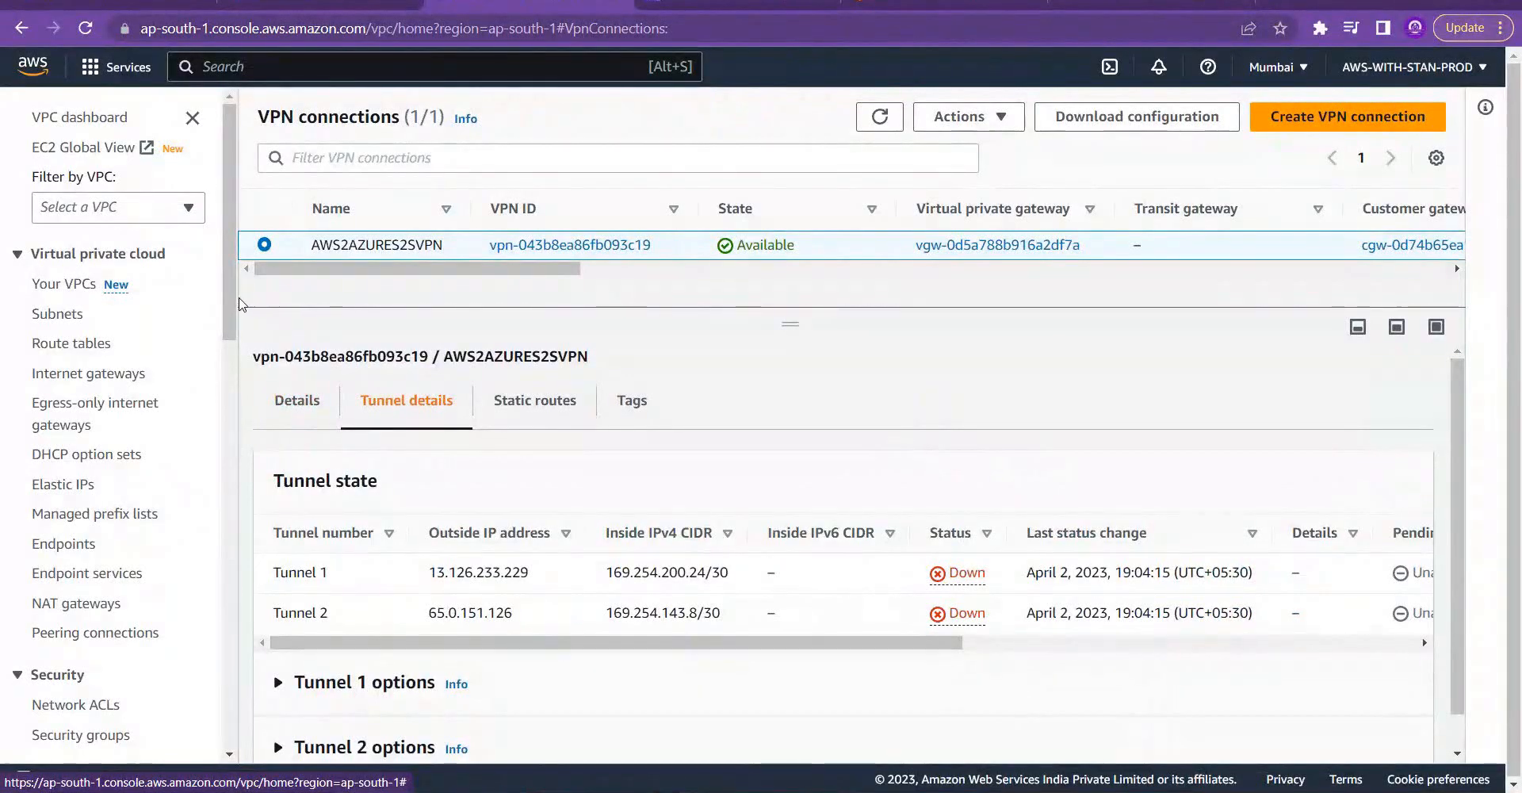
Step: Expand the Tunnel 1 options and review the phase 1, phase 2, IKE and startup settings
scroll(222, 310, down, 2)
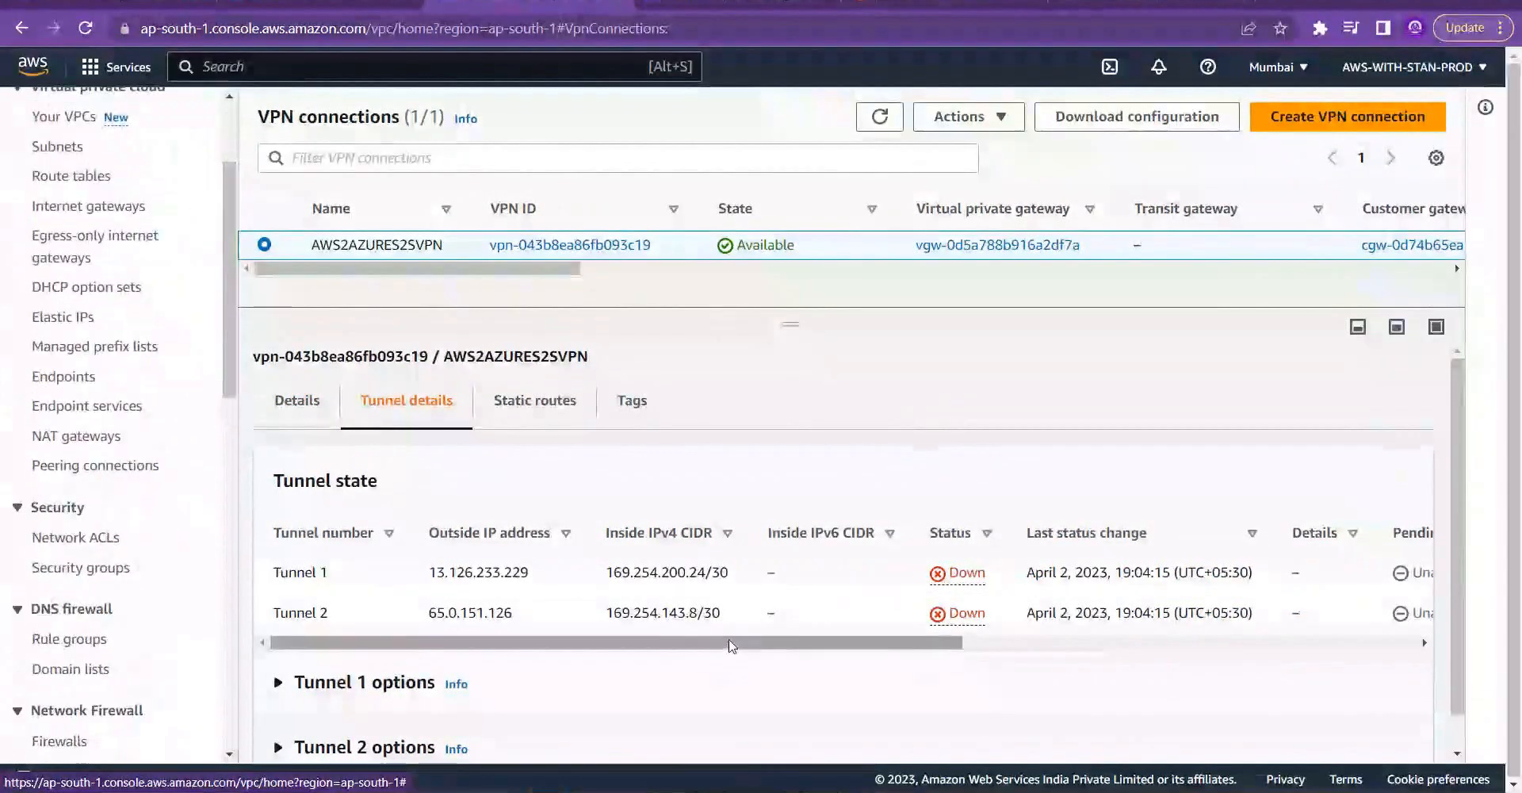
drag(730, 645, 696, 652)
click(381, 680)
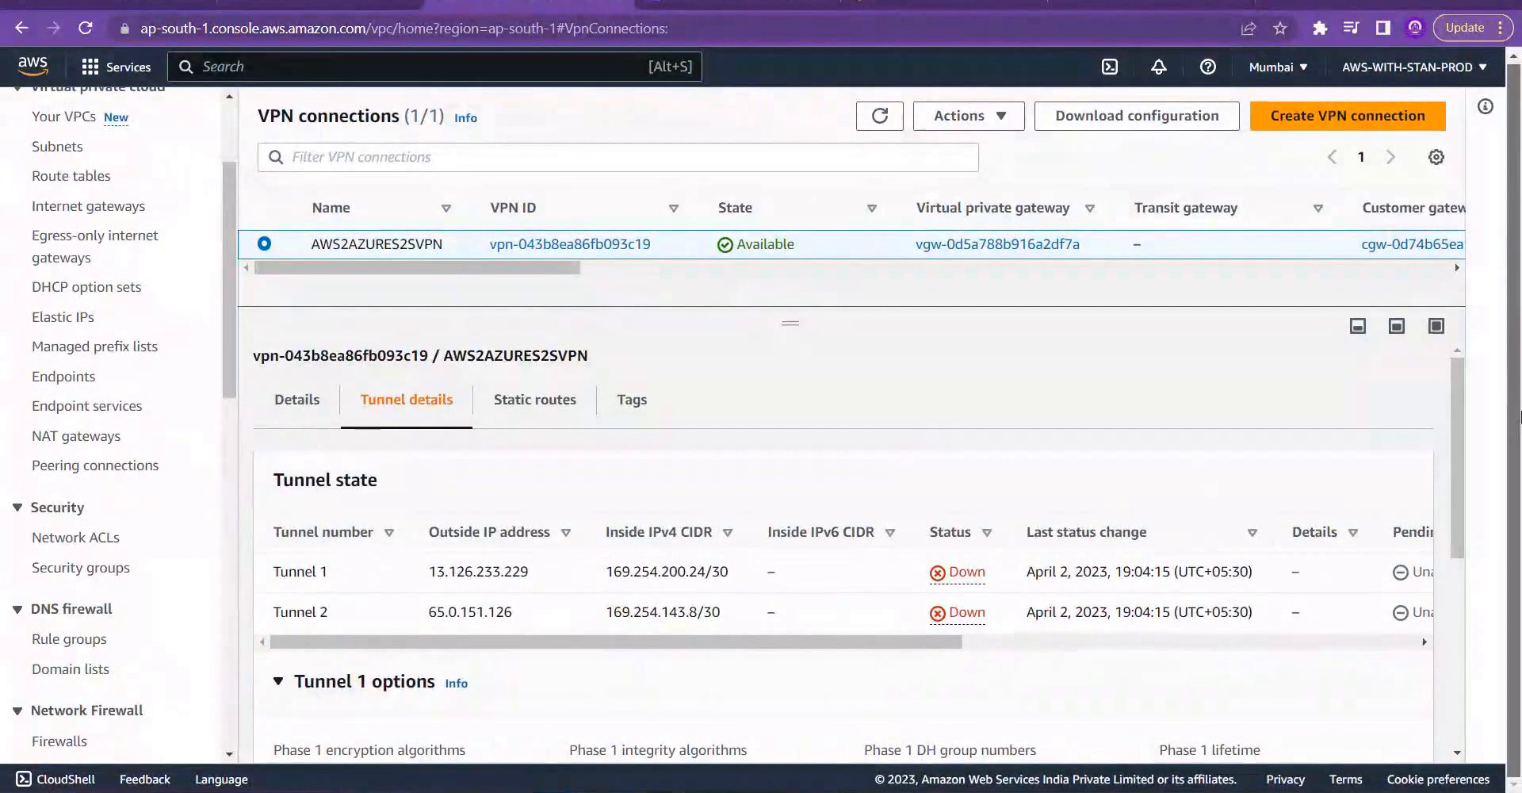
scroll(1442, 526, down, 3)
scroll(1443, 526, down, 3)
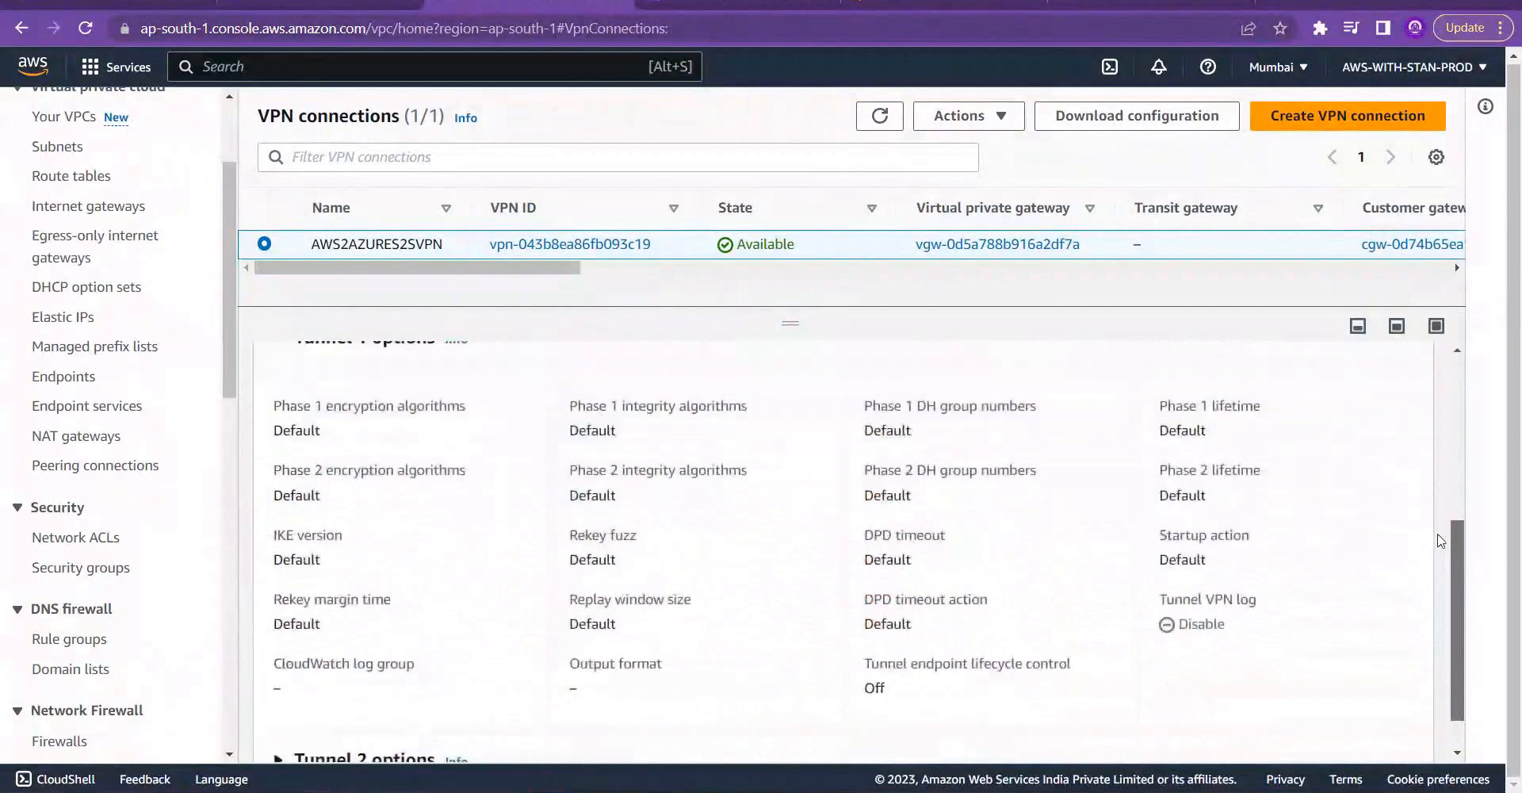
scroll(1455, 341, up, 6)
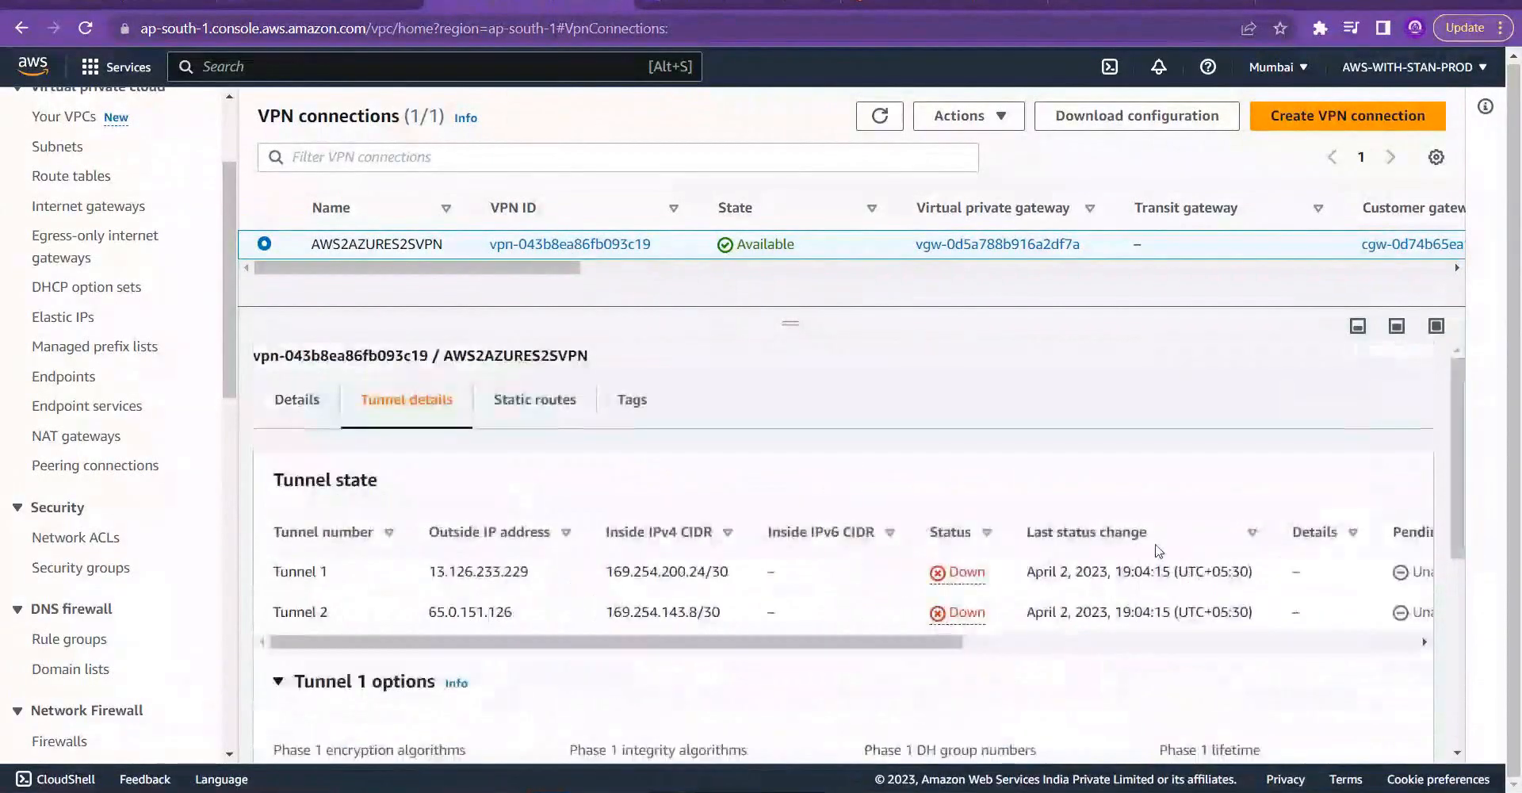
drag(904, 644, 810, 640)
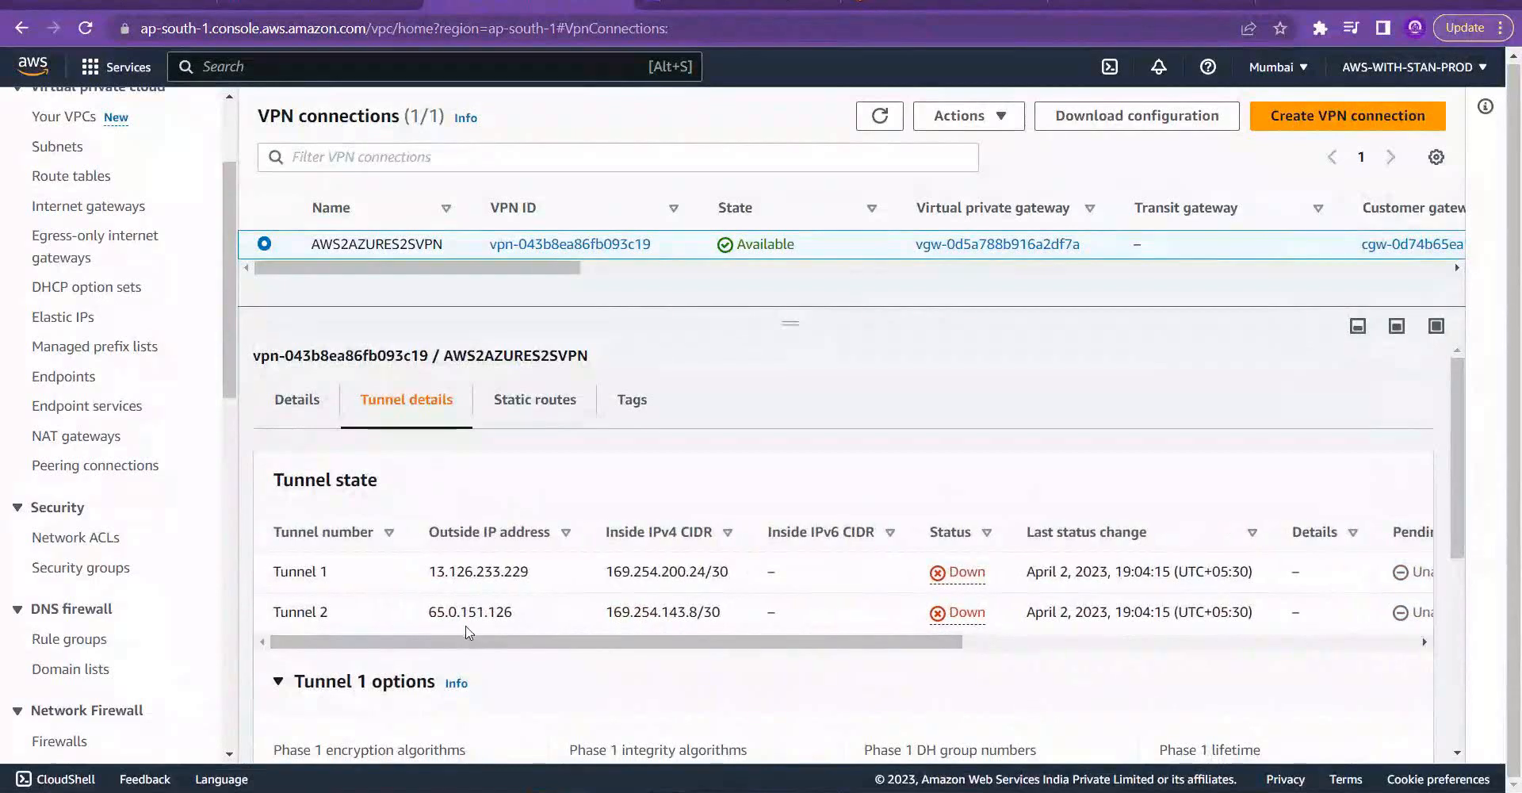
Step: Look at the static routes editor for AWS2AZURES2SVPN, leave it unsaved and return to the VPN connections list
drag(226, 369, 236, 543)
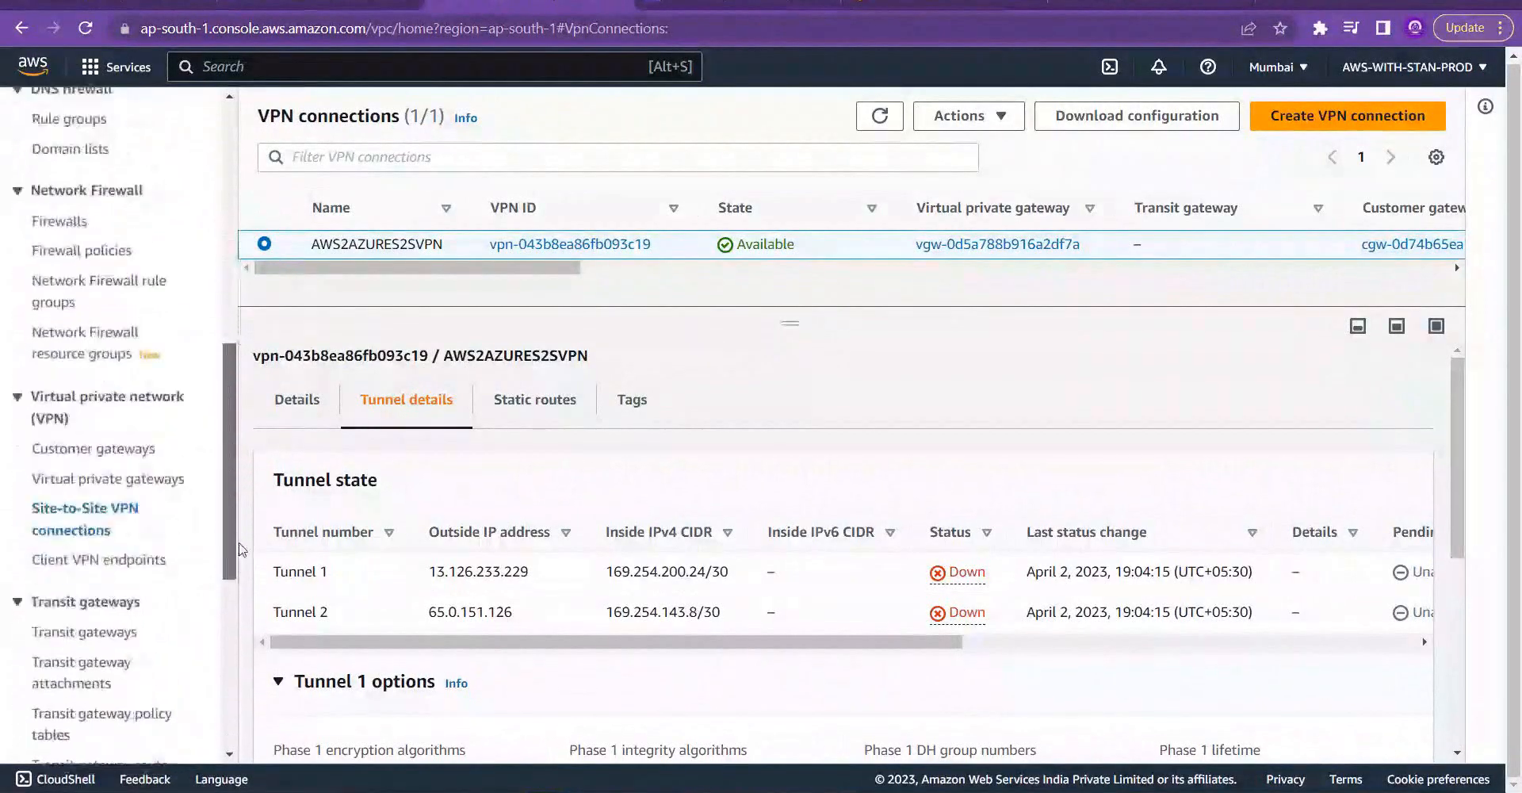
click(1016, 117)
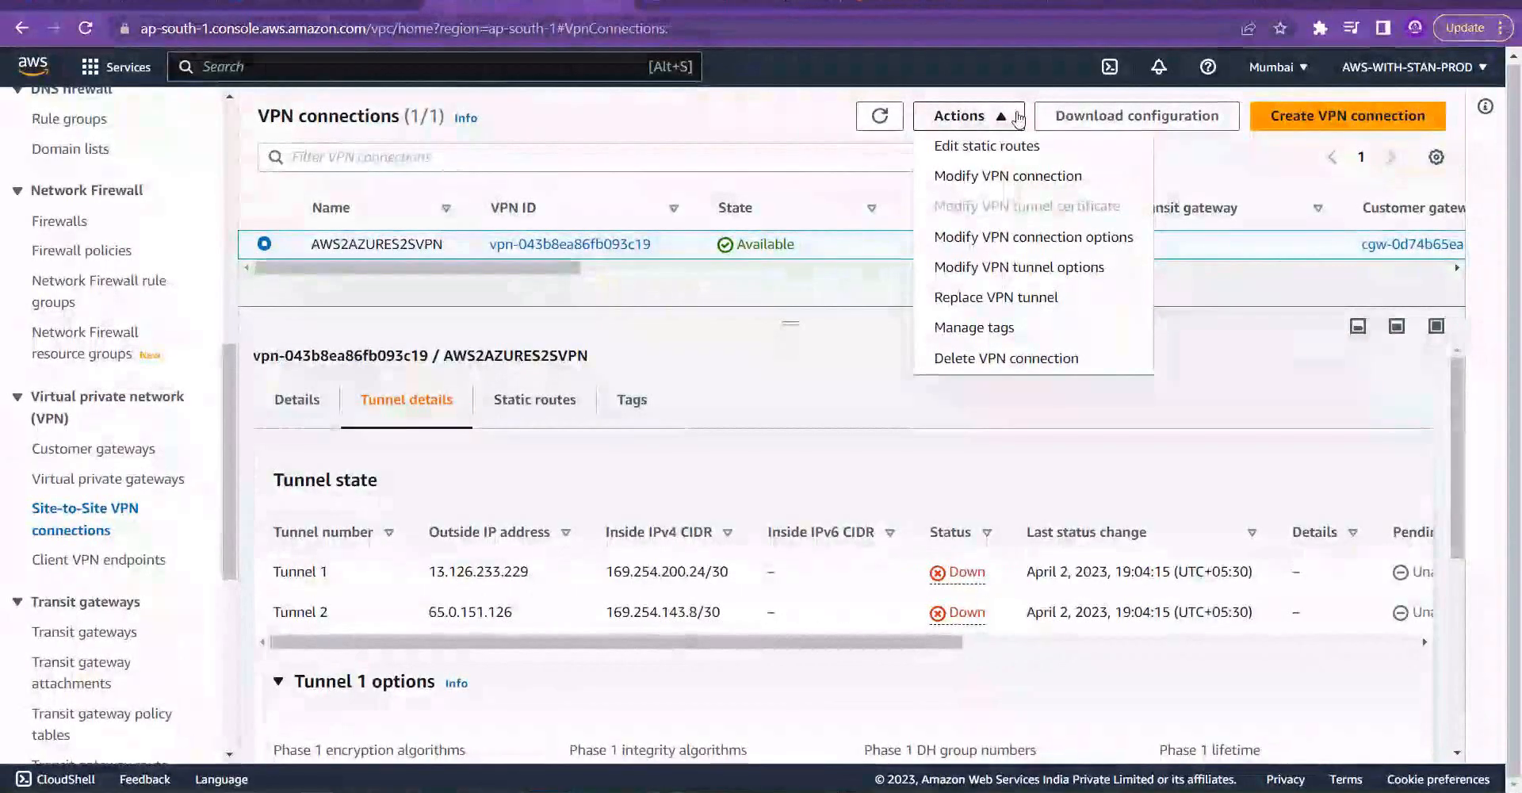
click(1019, 146)
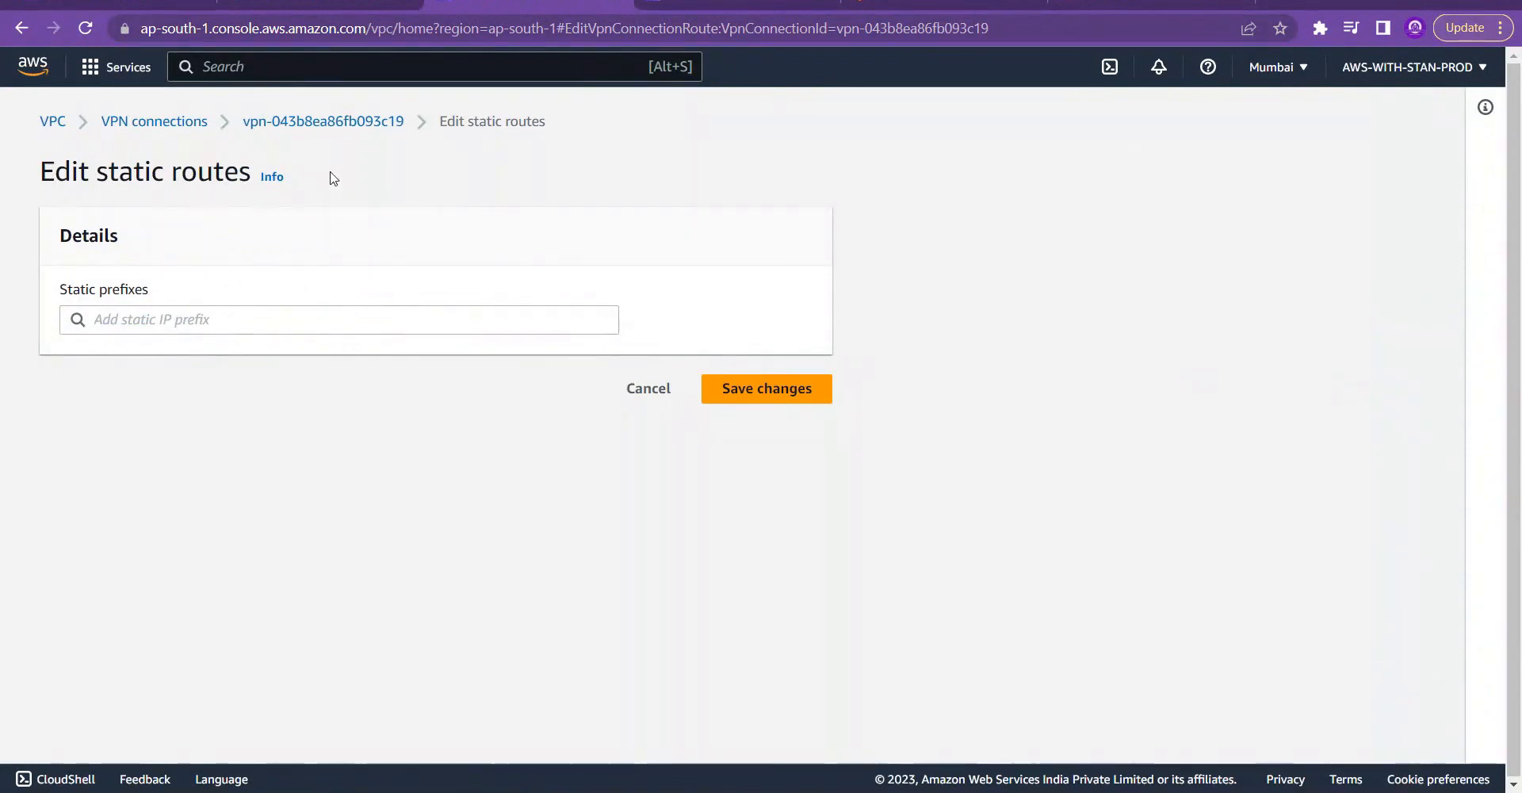
click(336, 125)
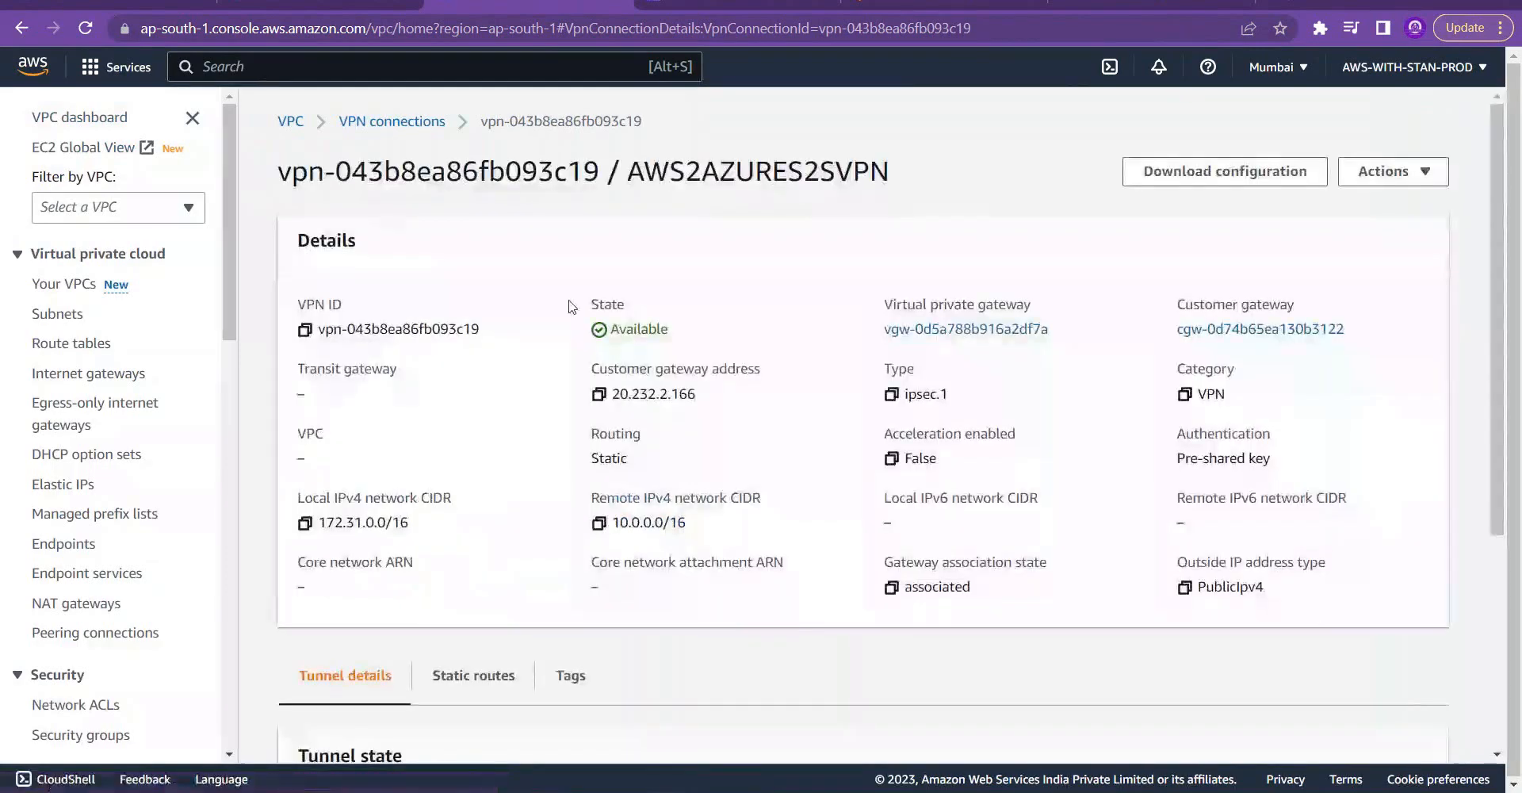
click(392, 121)
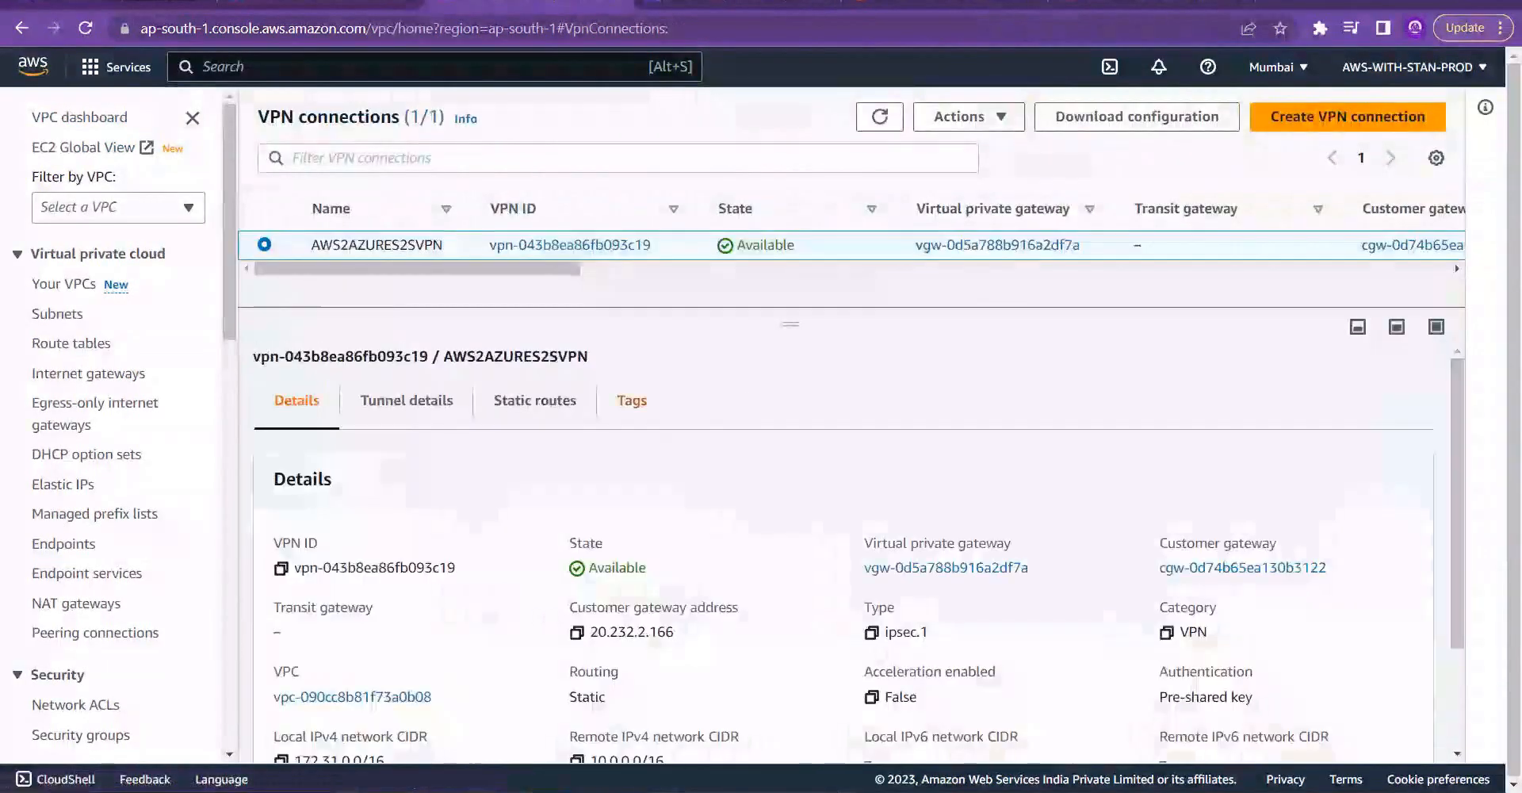
Step: Check the tunnel details of AWS2AZURES2SVPN and open its static routes for editing
click(432, 406)
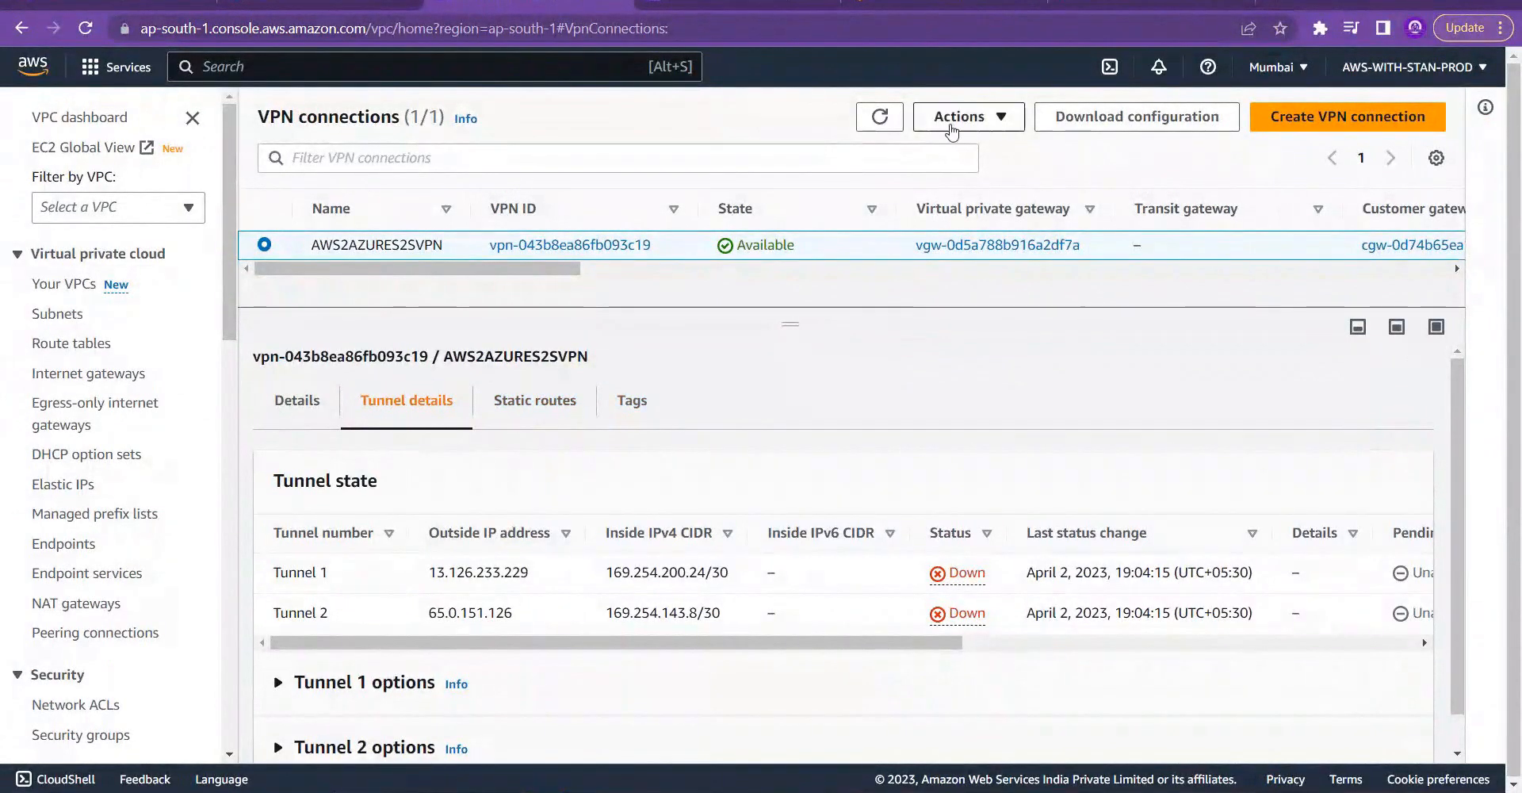
click(1003, 116)
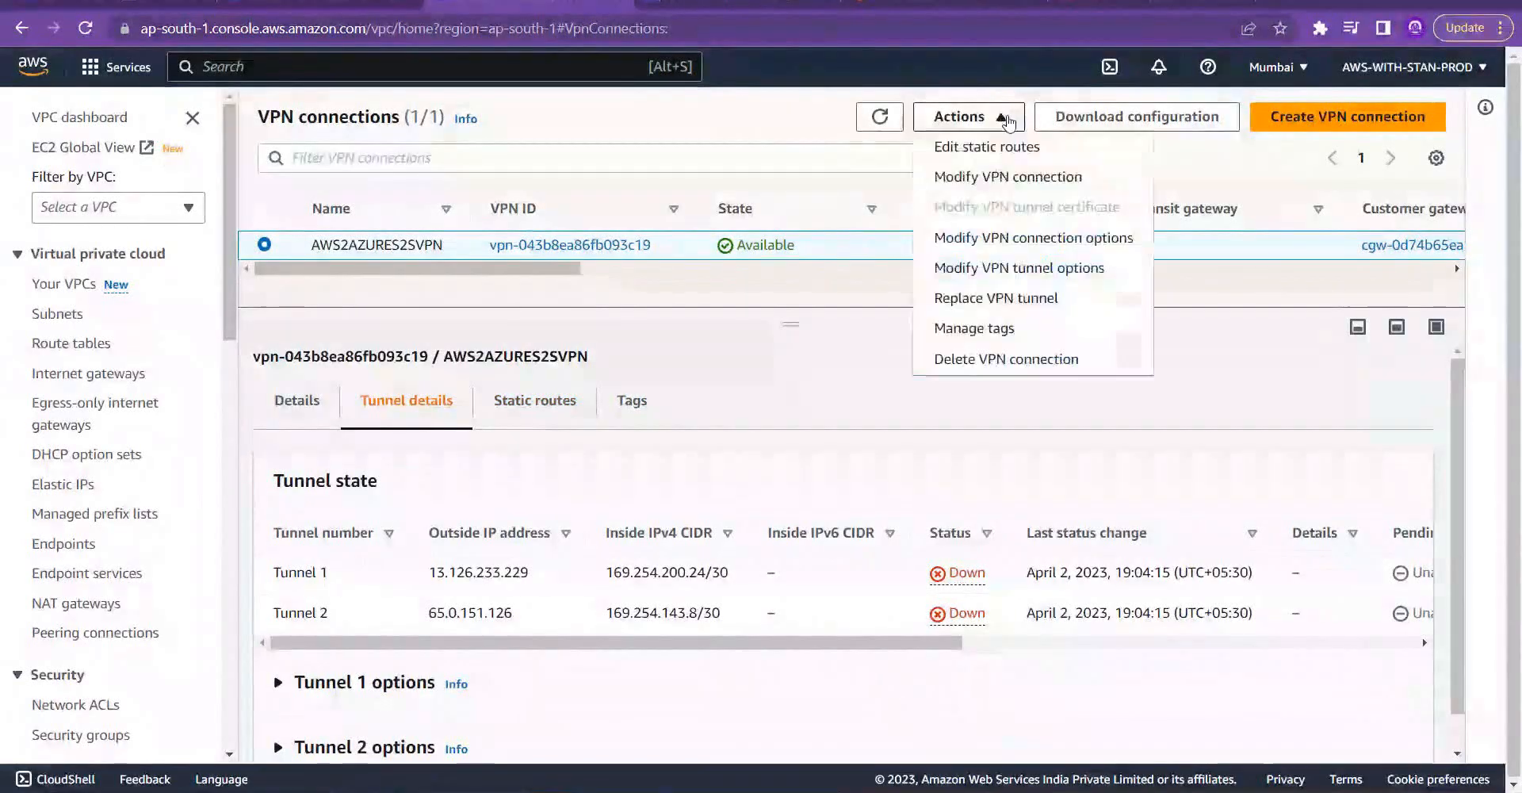
click(975, 145)
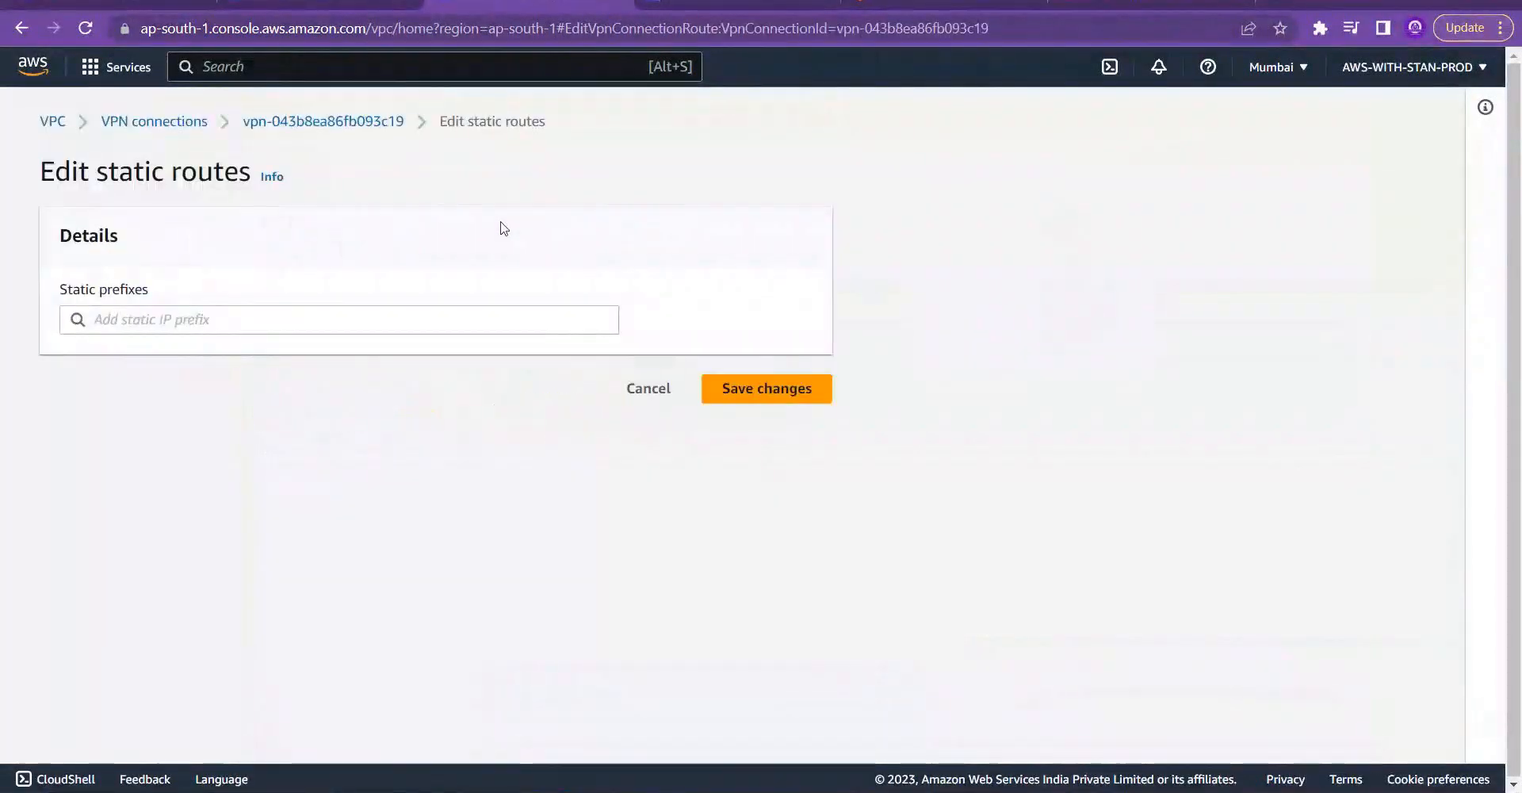
Step: Switch to the Azure portal and copy the address space of the STAN-EUS-VNET-01 virtual network
click(112, 3)
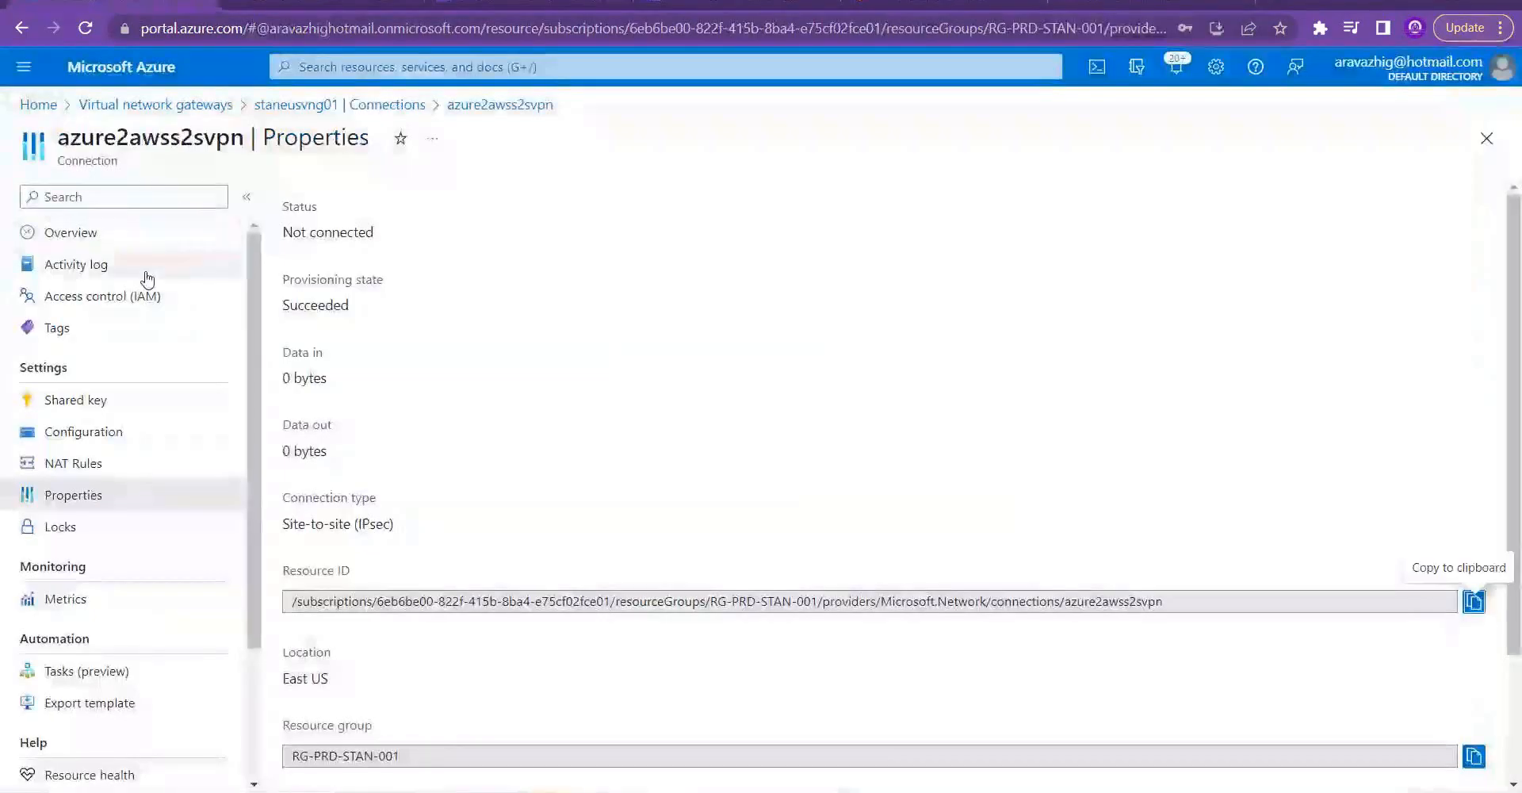
click(41, 104)
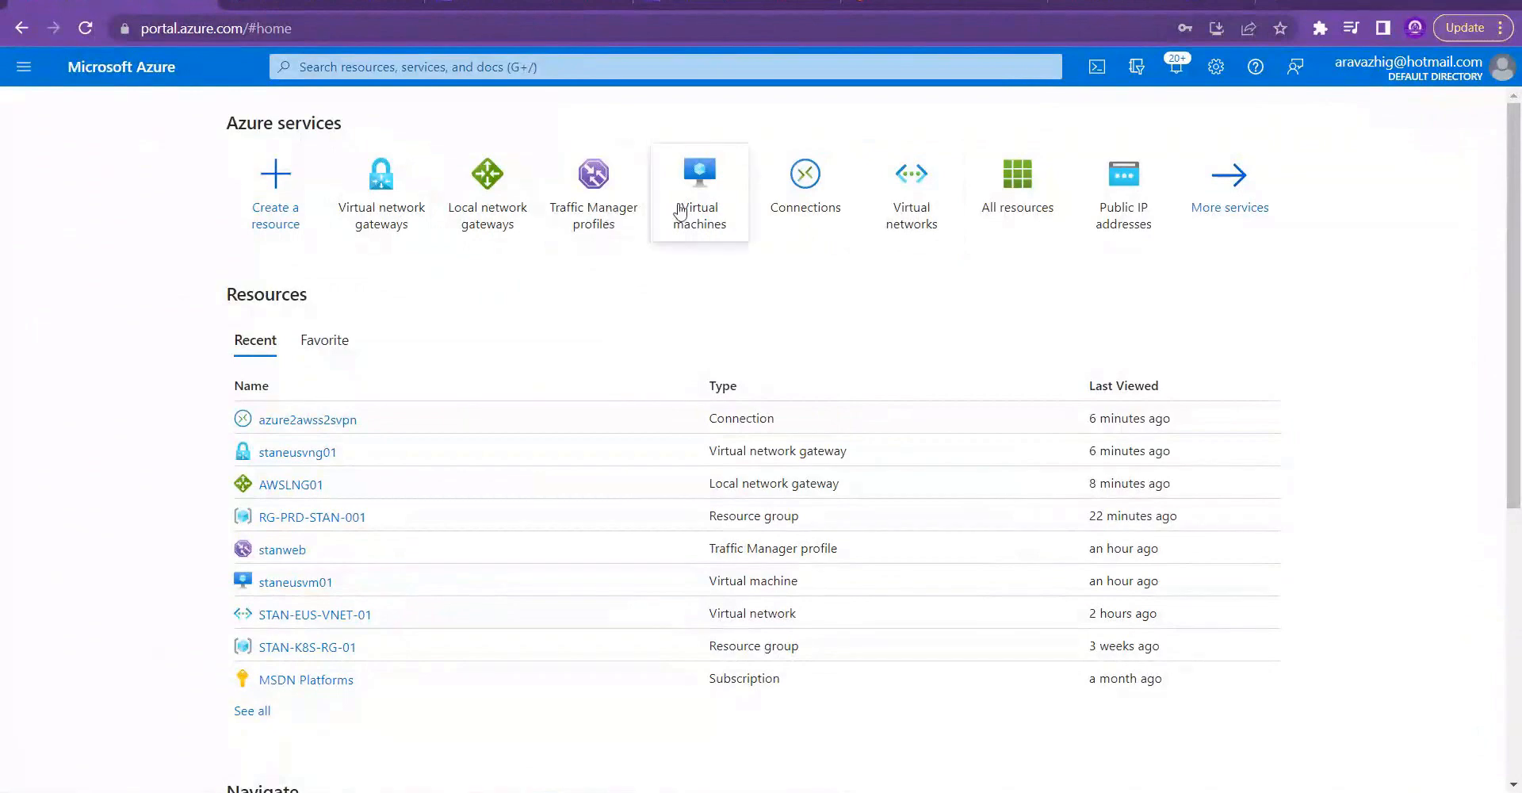
mouse_move(708, 210)
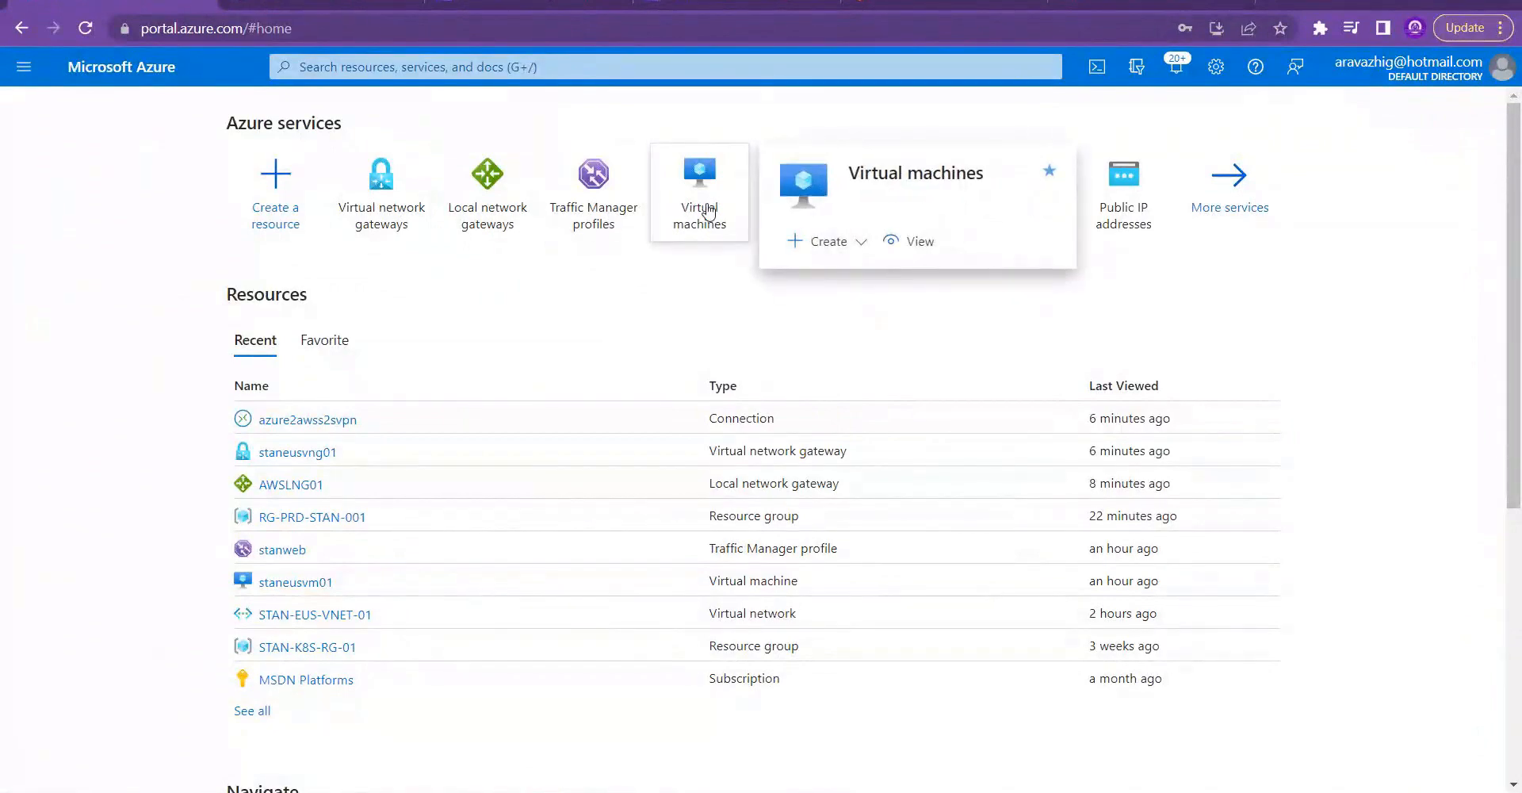
click(354, 66)
click(1399, 237)
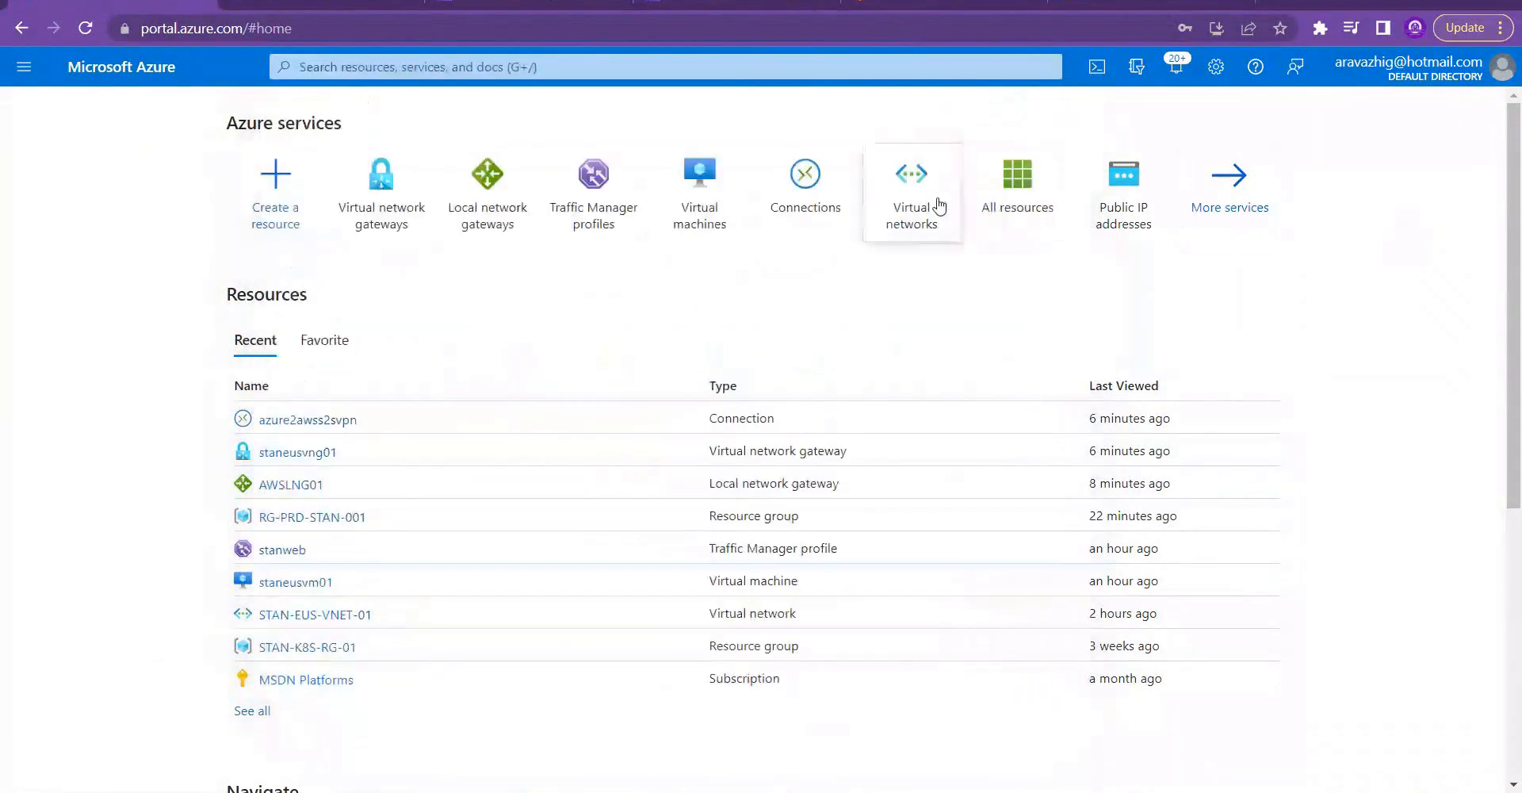
click(937, 198)
click(163, 354)
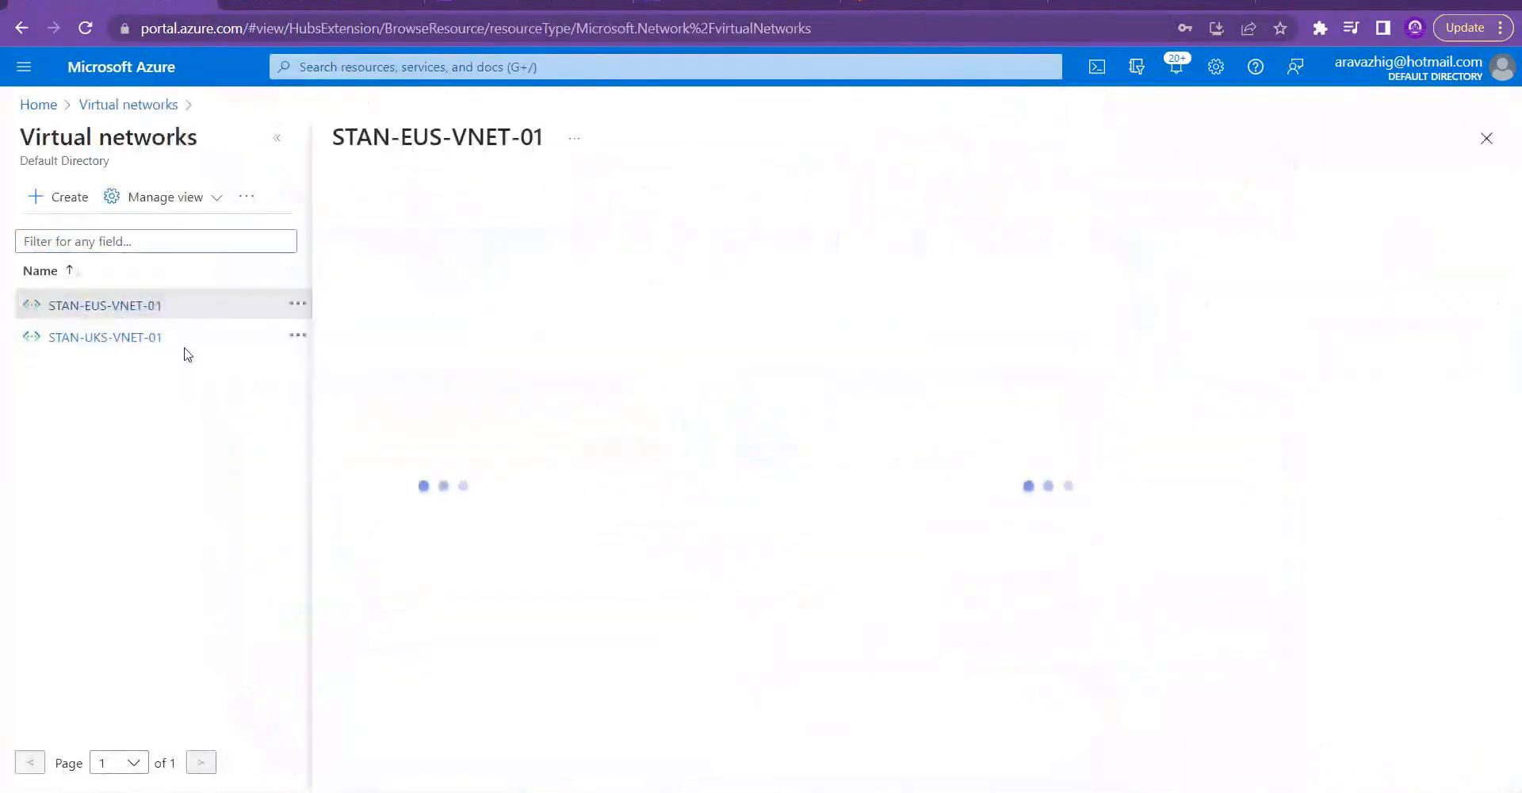
click(397, 432)
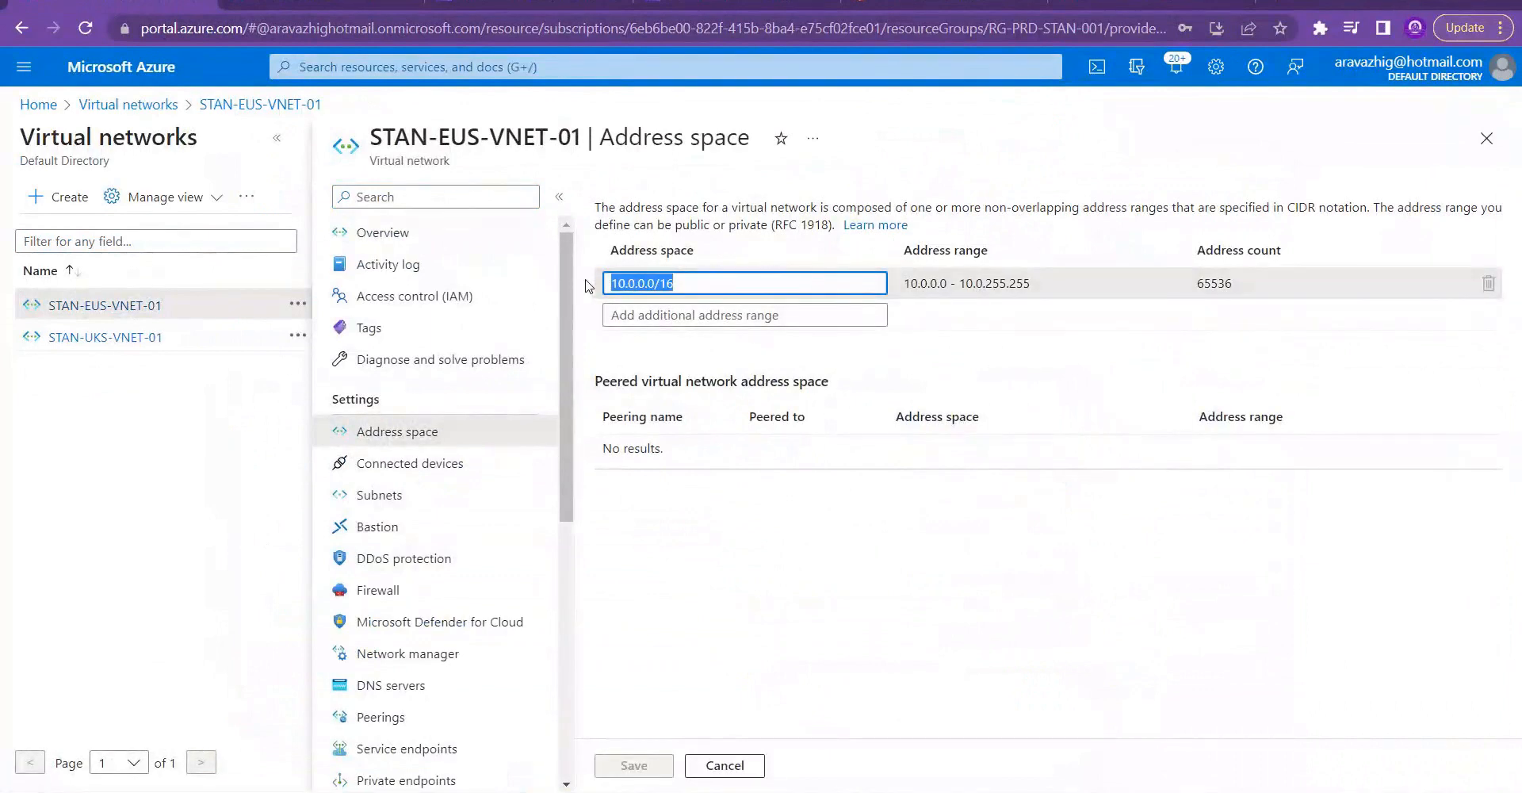
Step: Return to the AWS console, add 10.0.0.0/16 as a static prefix of AWS2AZURES2SVPN and save the routes
click(547, 4)
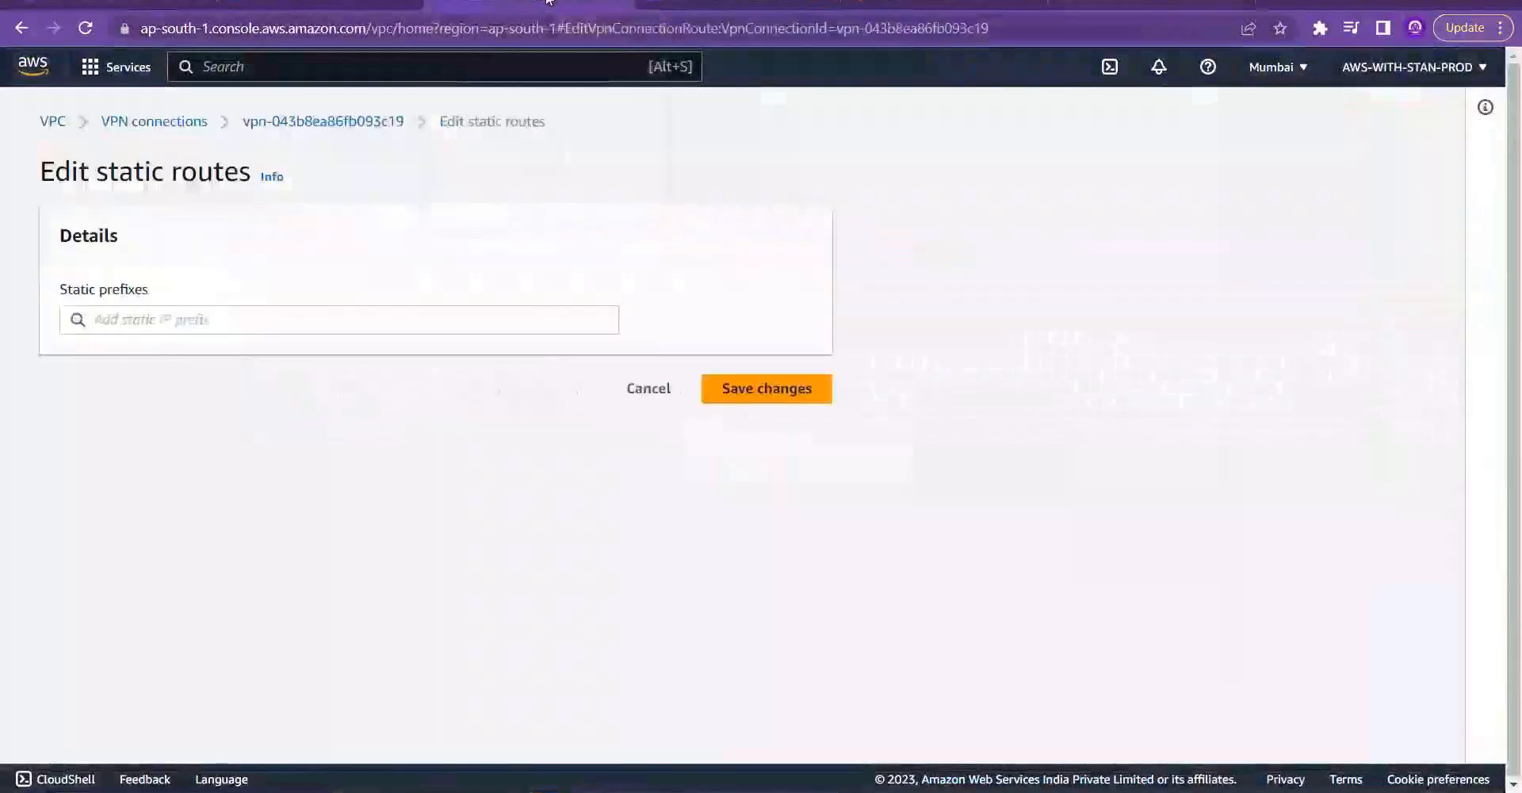
click(333, 318)
text(10.0.0.0/16)
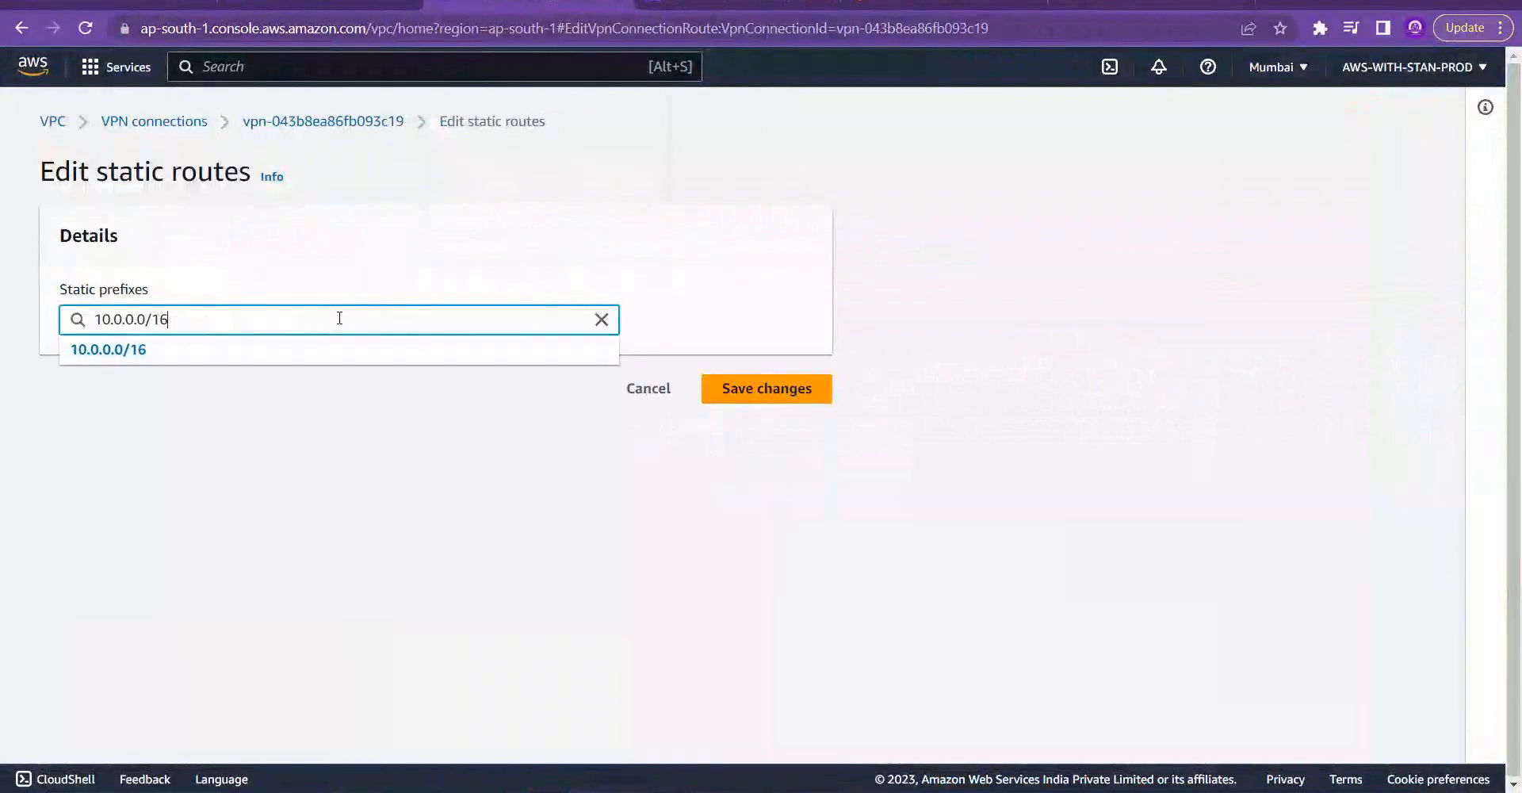
click(251, 357)
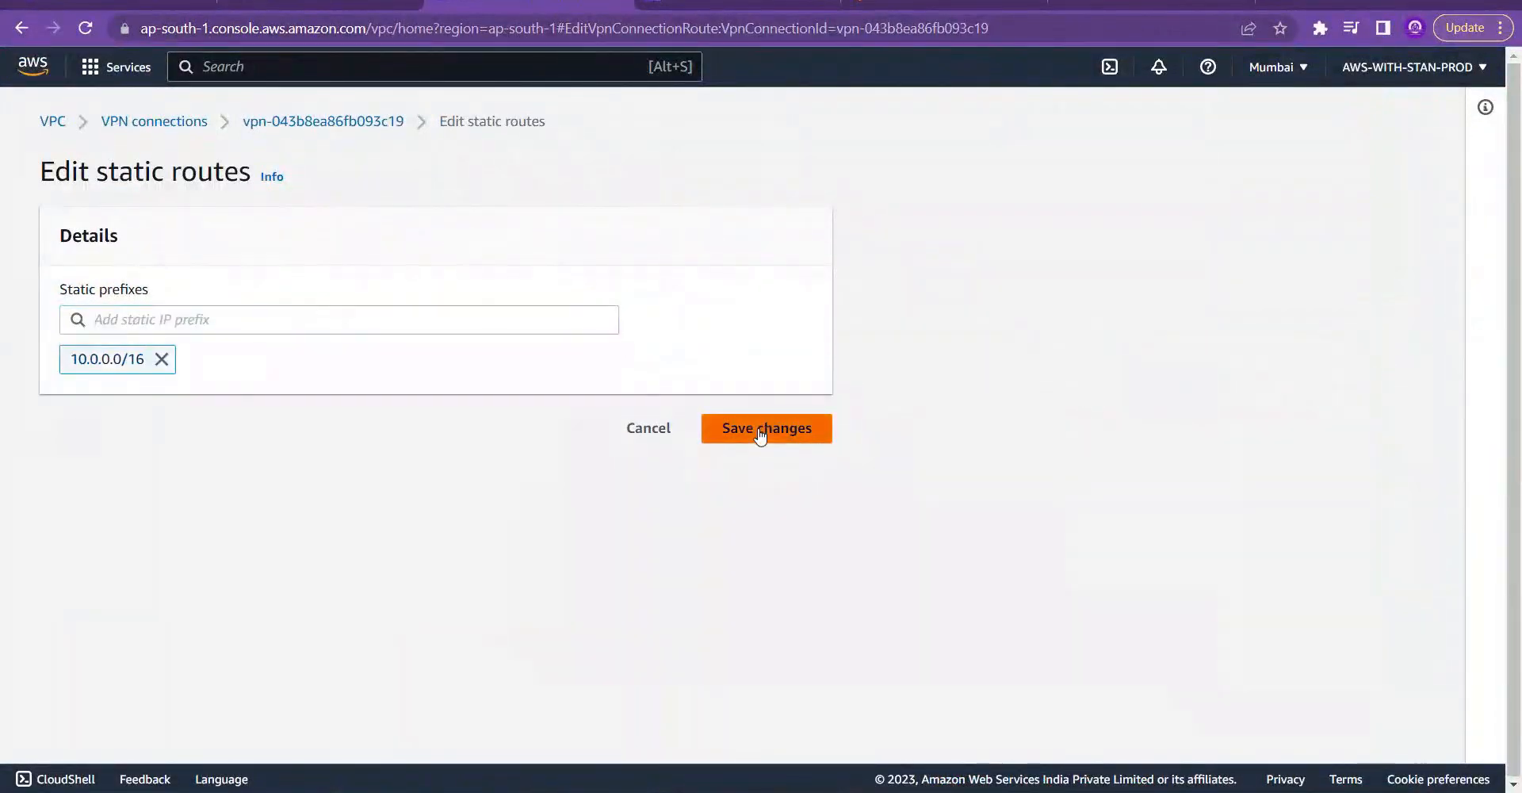
click(761, 428)
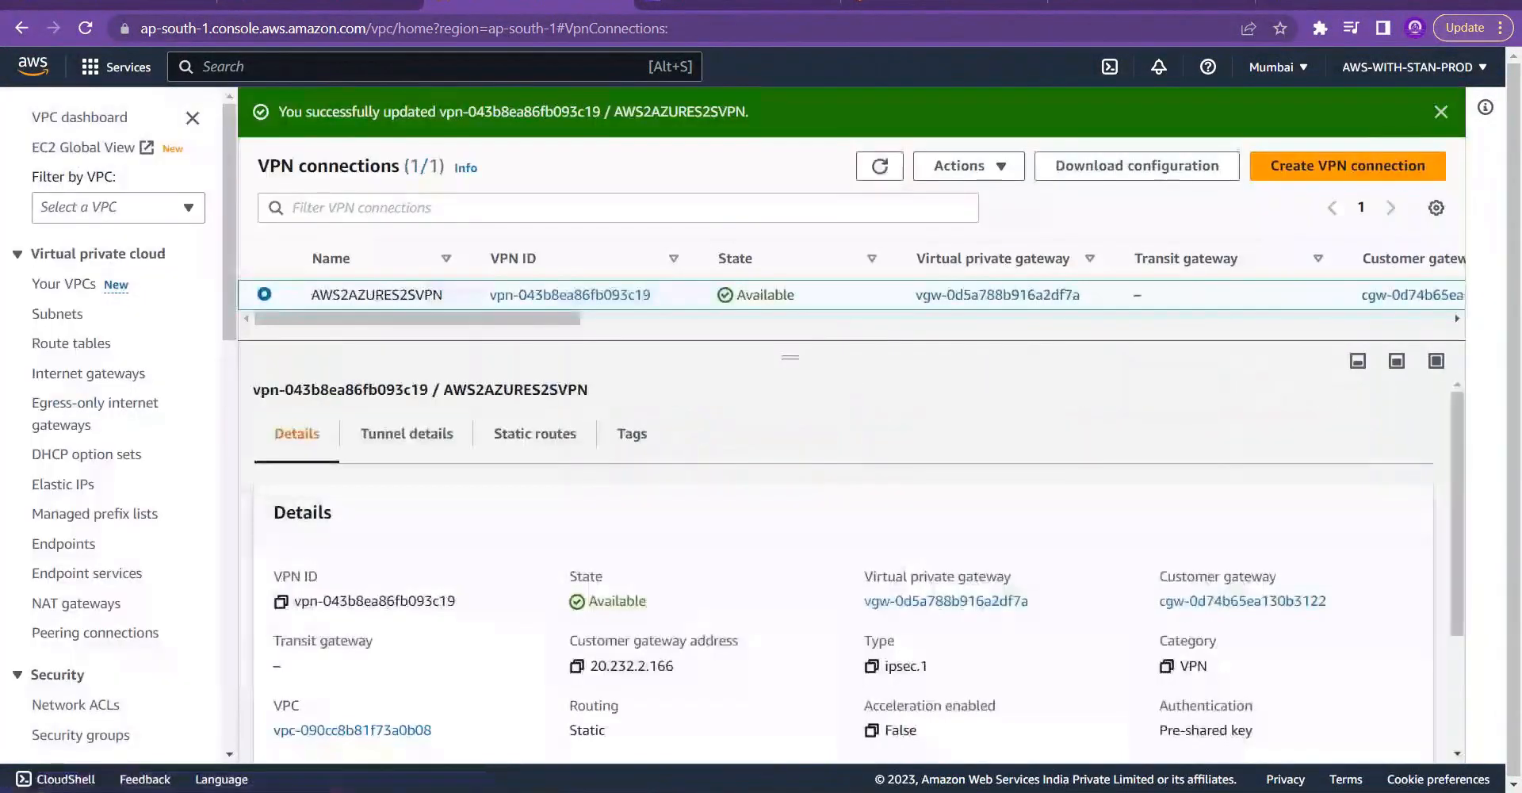
Step: Reload the VPN connections page repeatedly and recheck the tunnel status of AWS2AZURES2SVPN after adding the static route
click(435, 441)
click(880, 165)
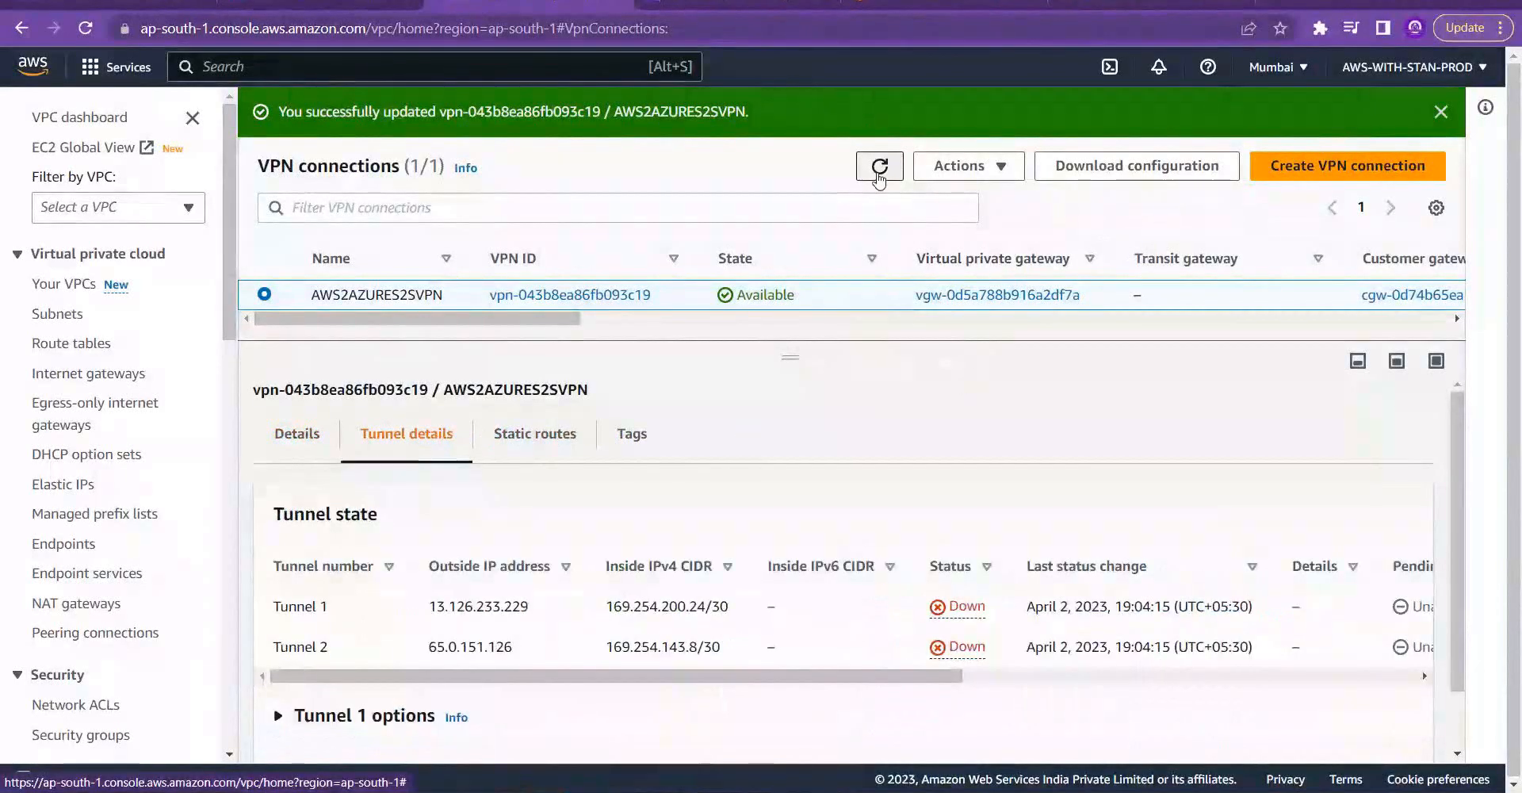
click(786, 27)
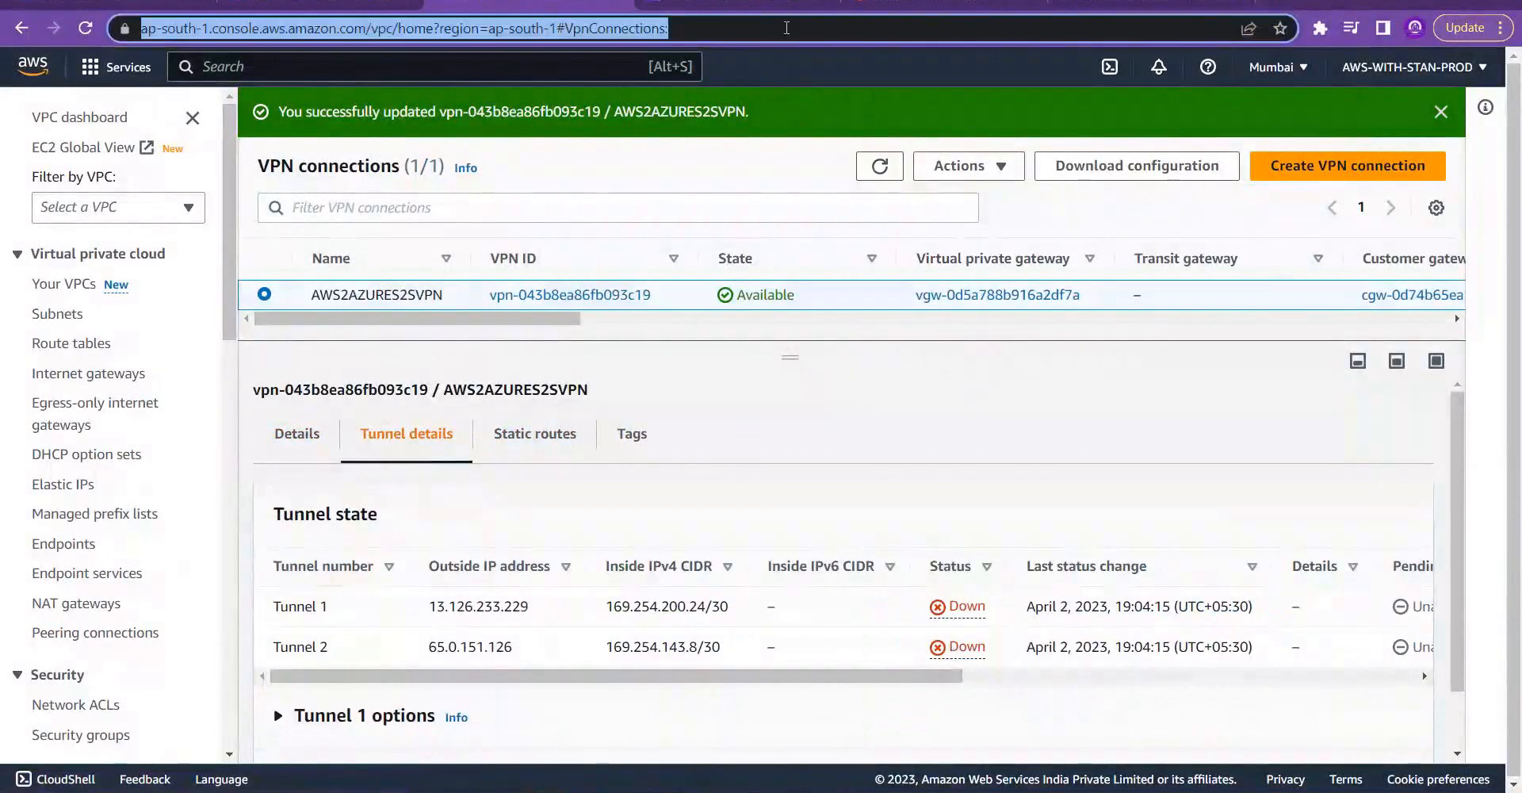
key(Return)
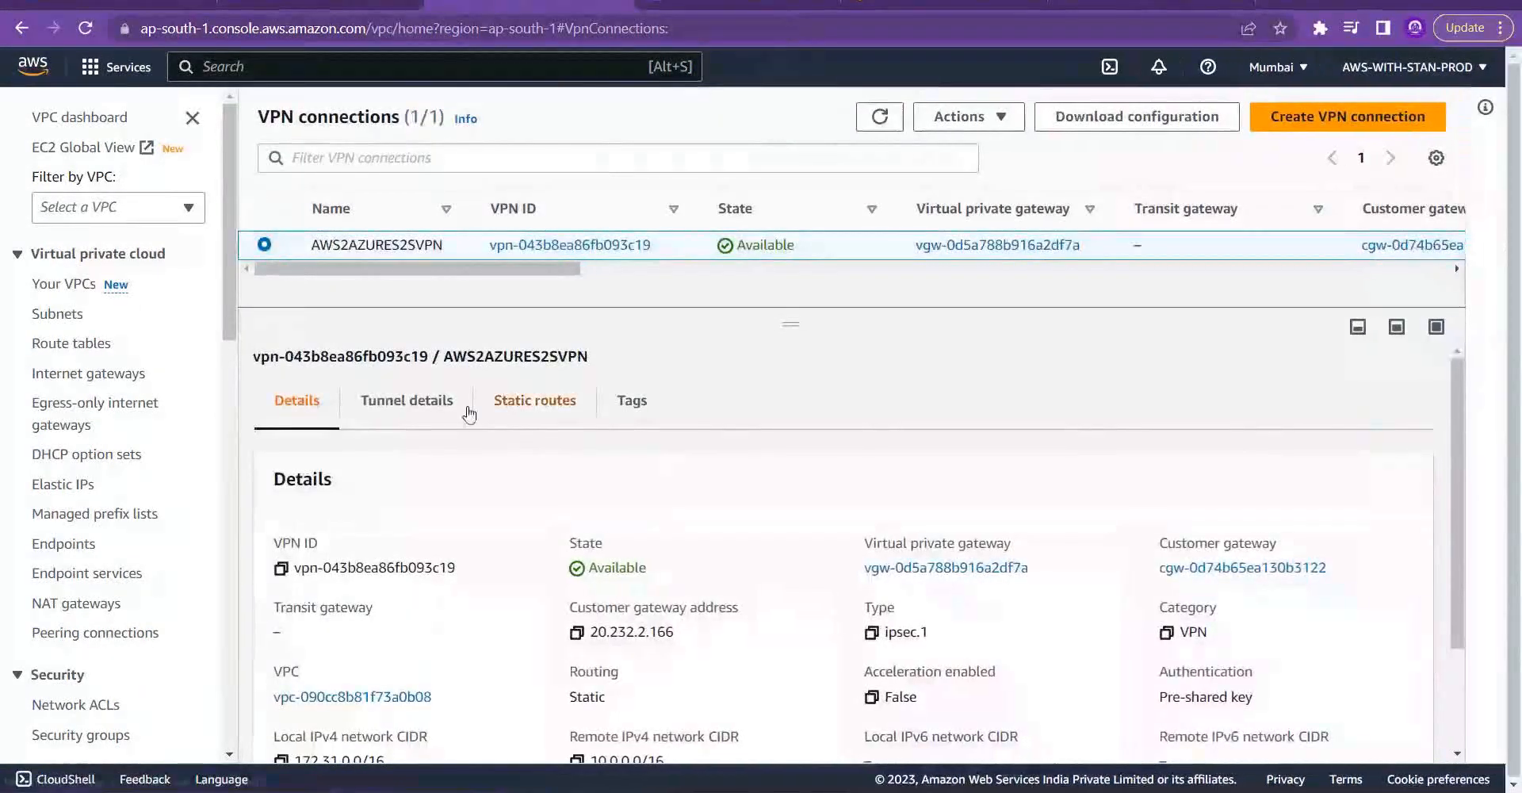
click(394, 409)
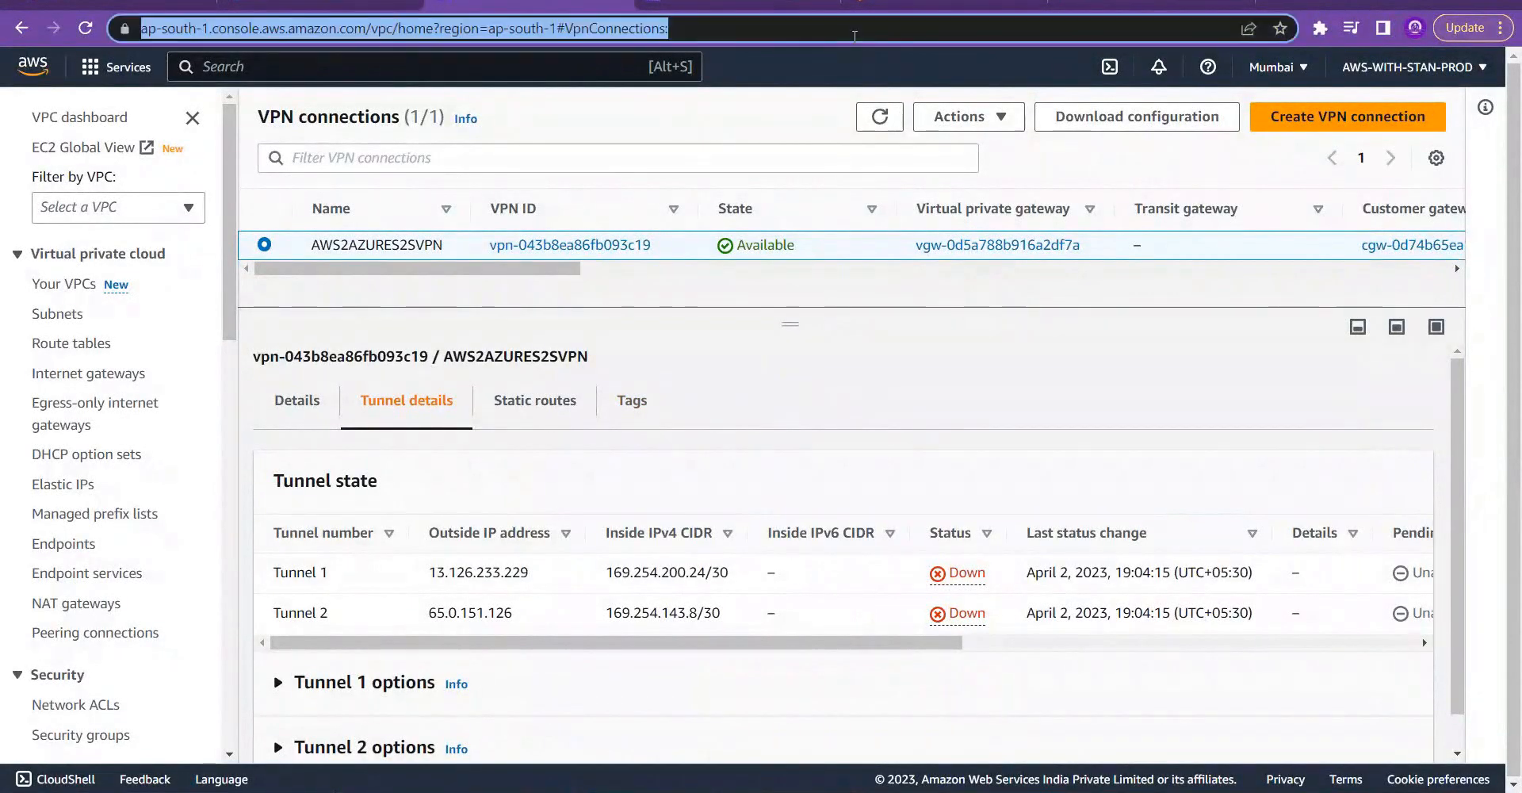
key(F5)
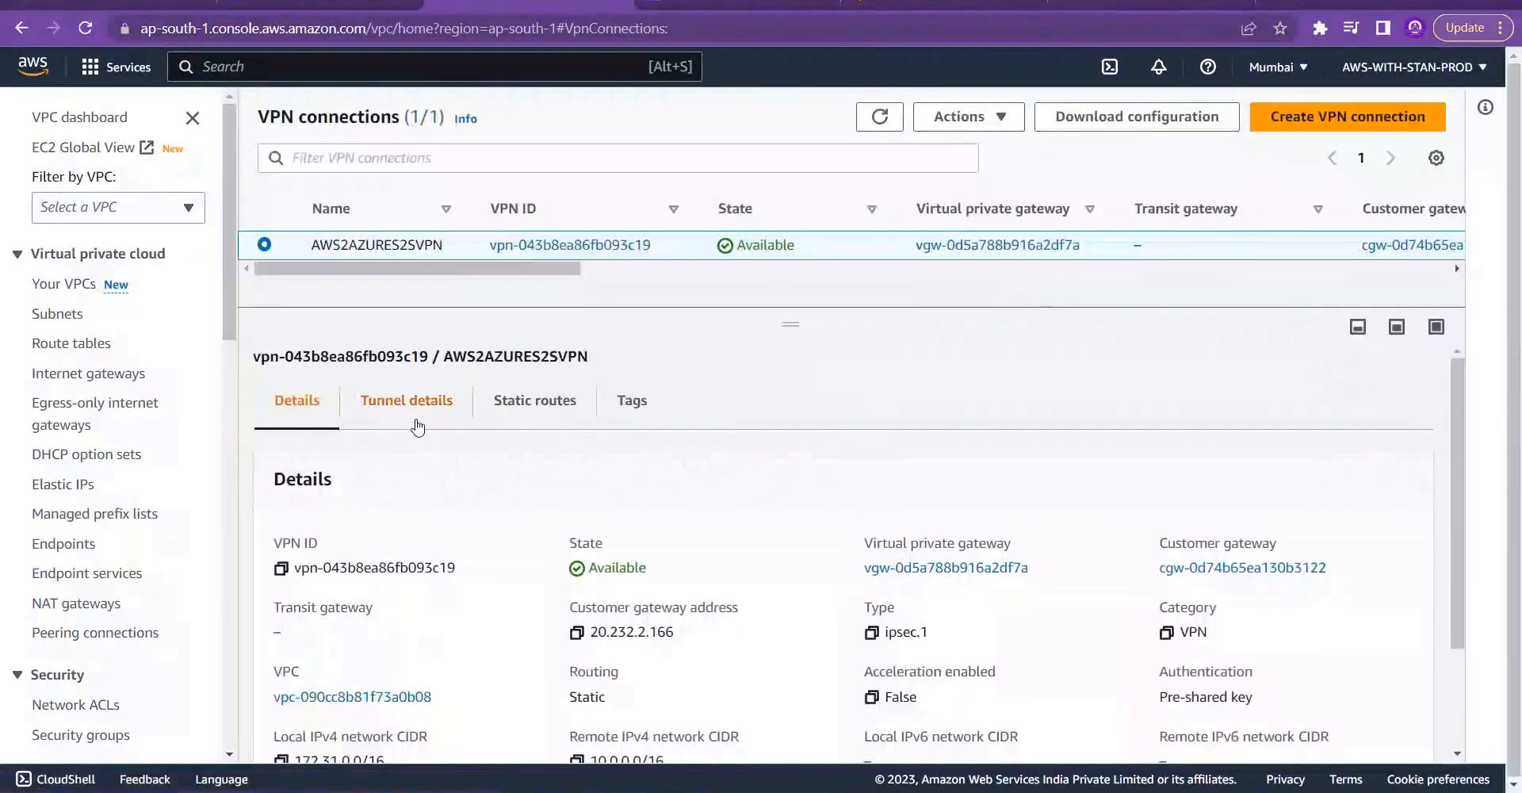
click(409, 404)
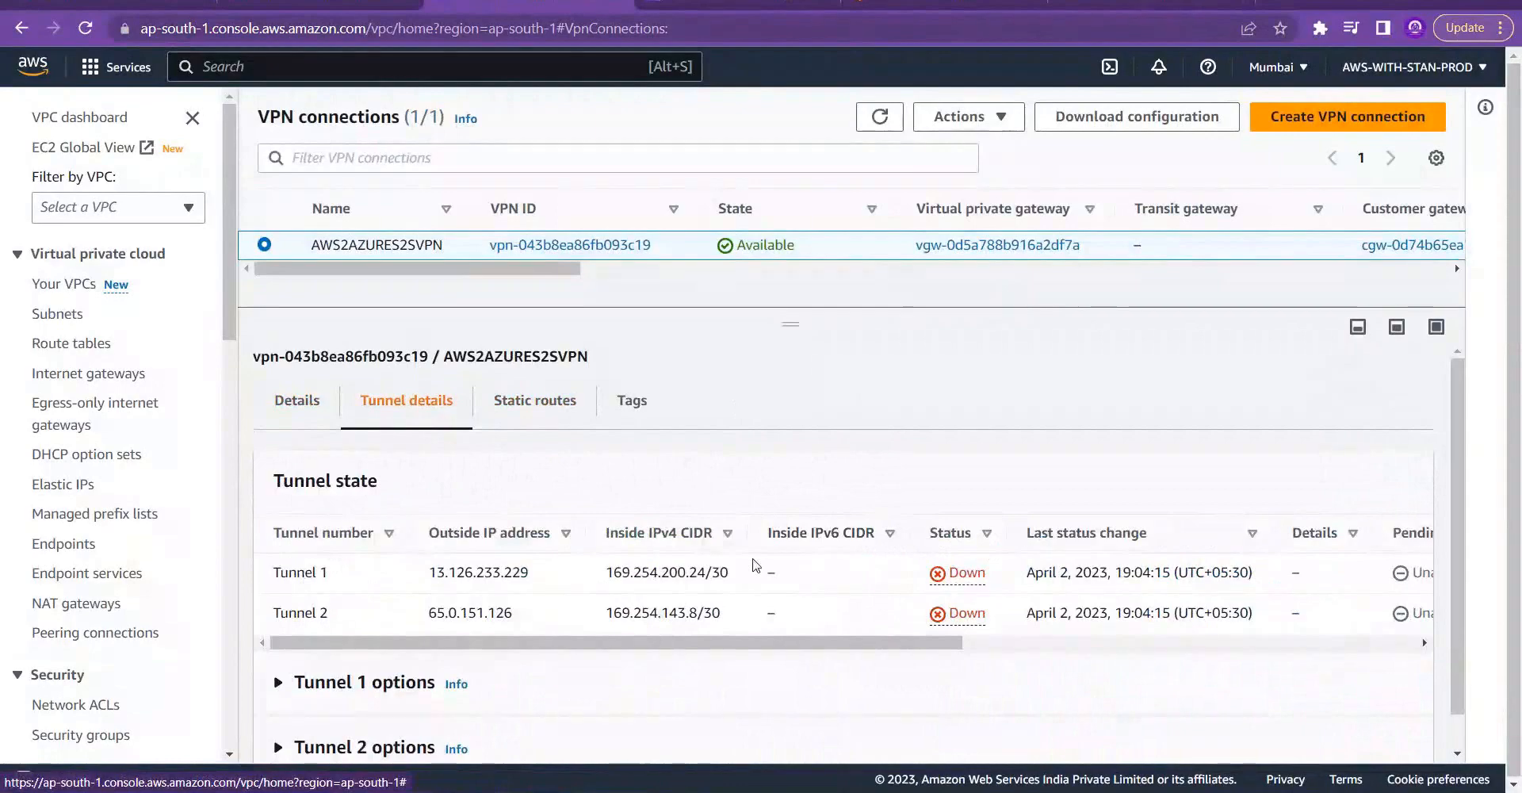
Step: Switch to the Azure portal and check the connection status of the staneusvng01 virtual network gateway
click(106, 4)
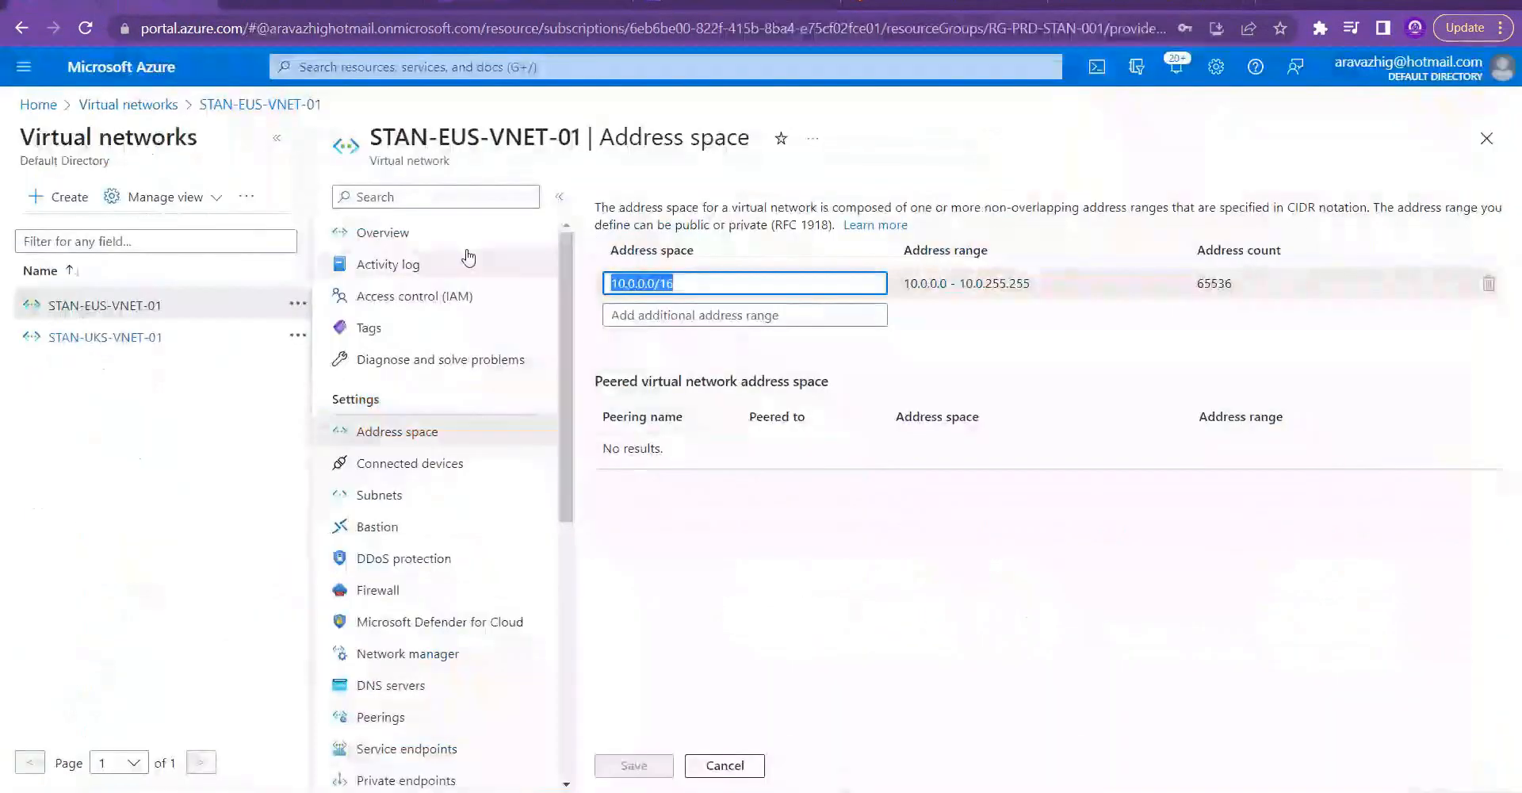
click(1486, 138)
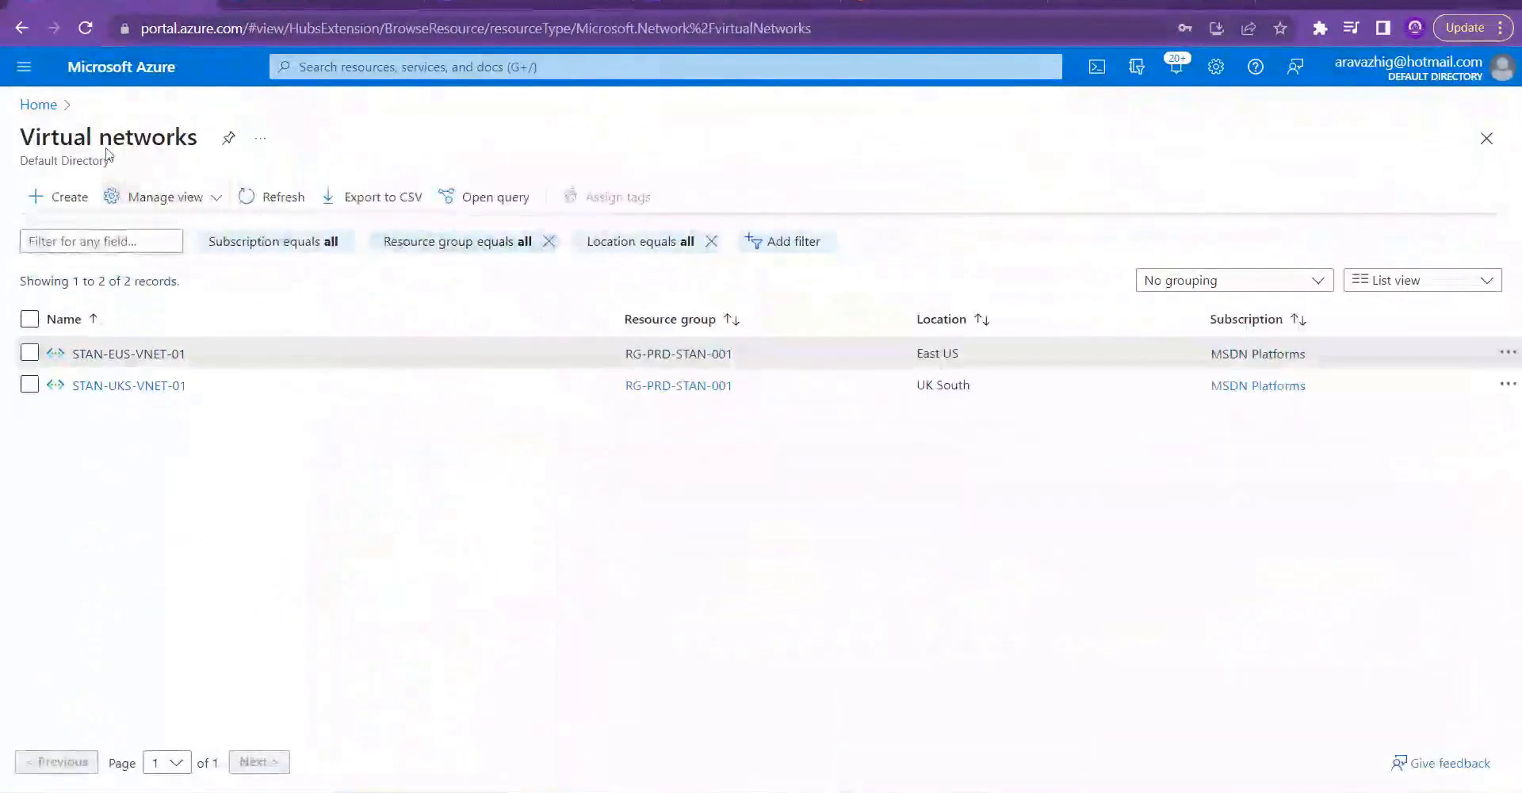
click(38, 104)
click(489, 222)
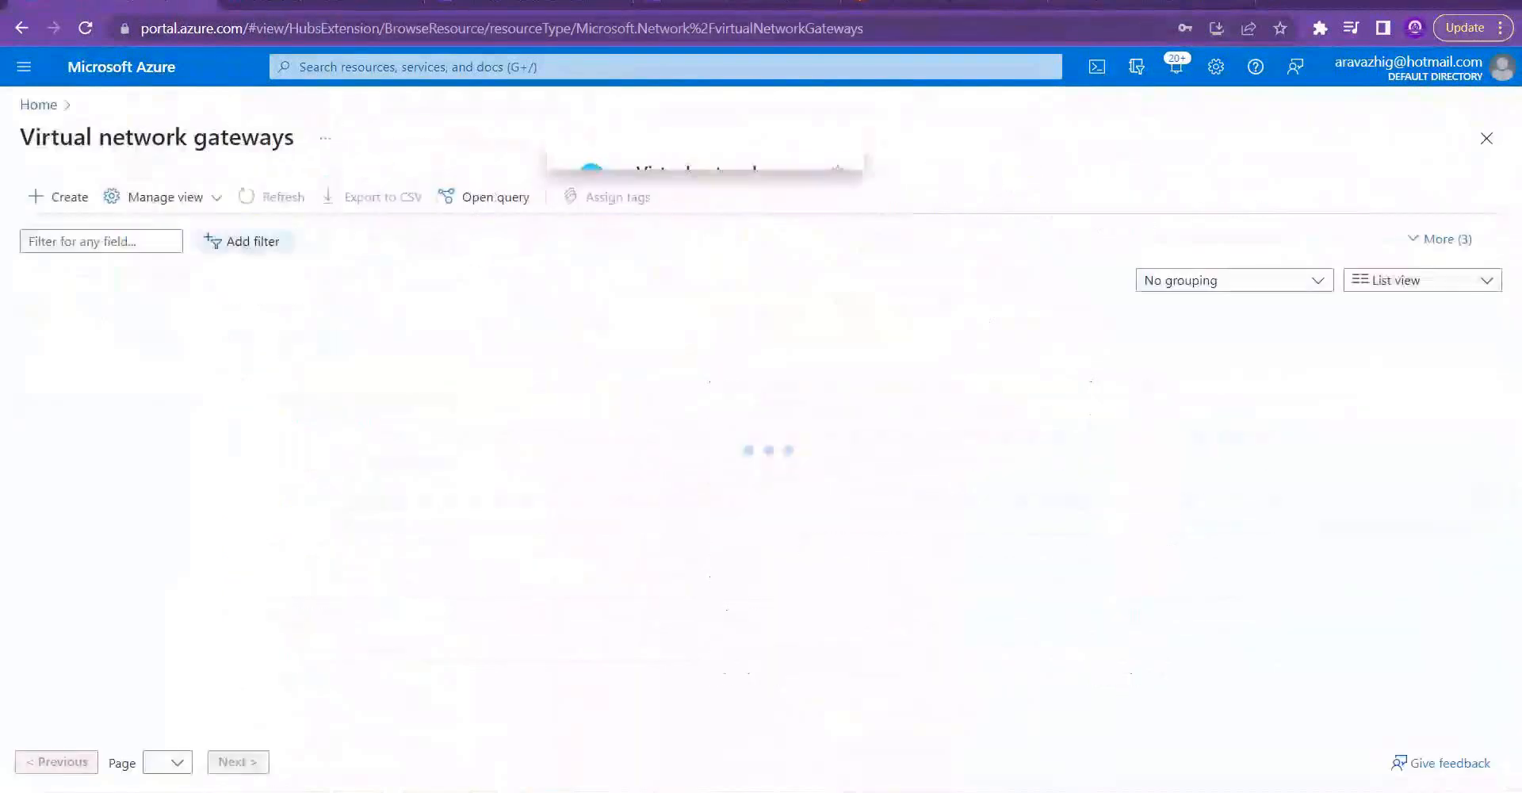
click(132, 357)
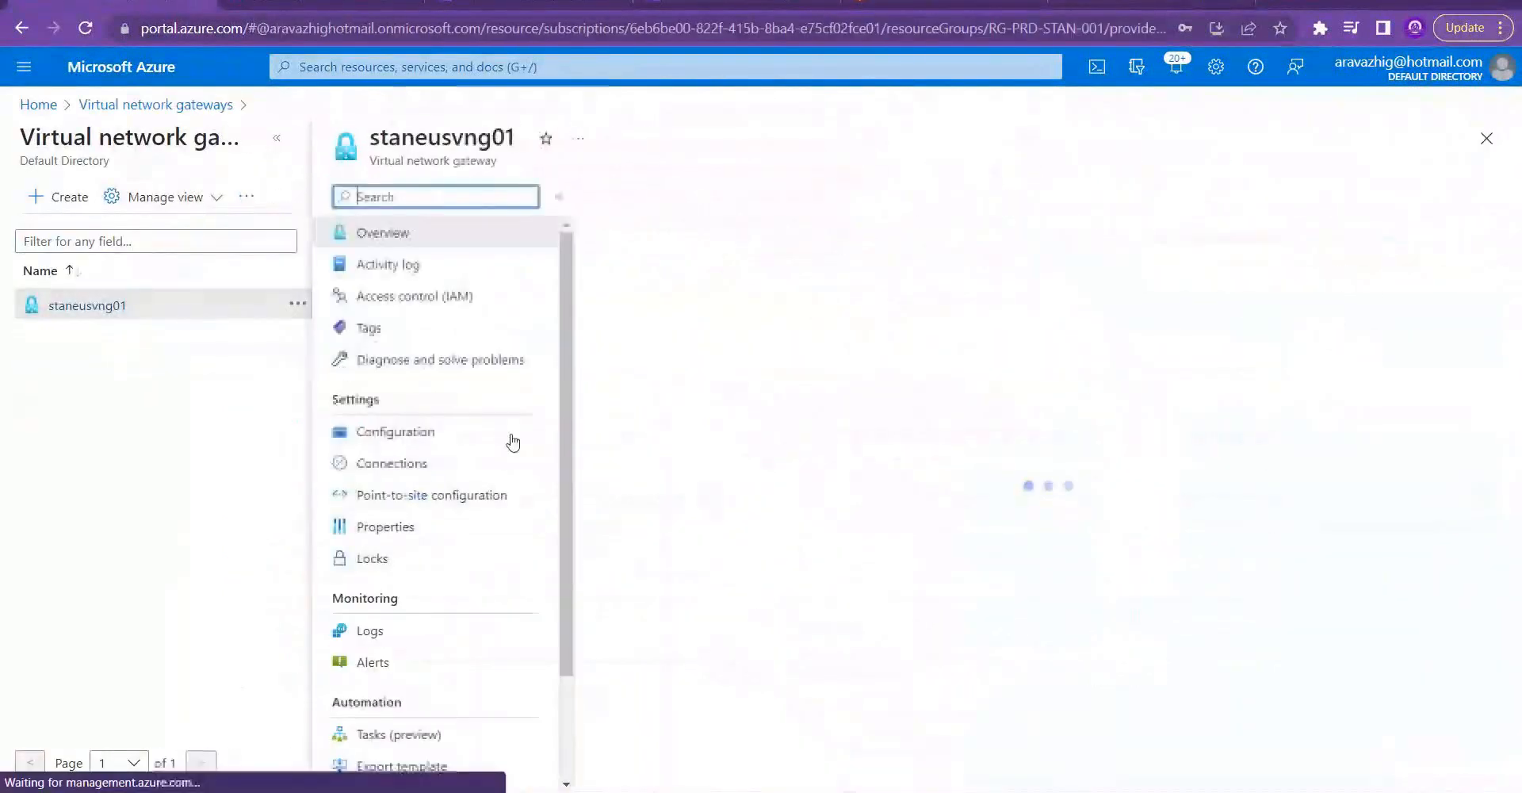
click(421, 473)
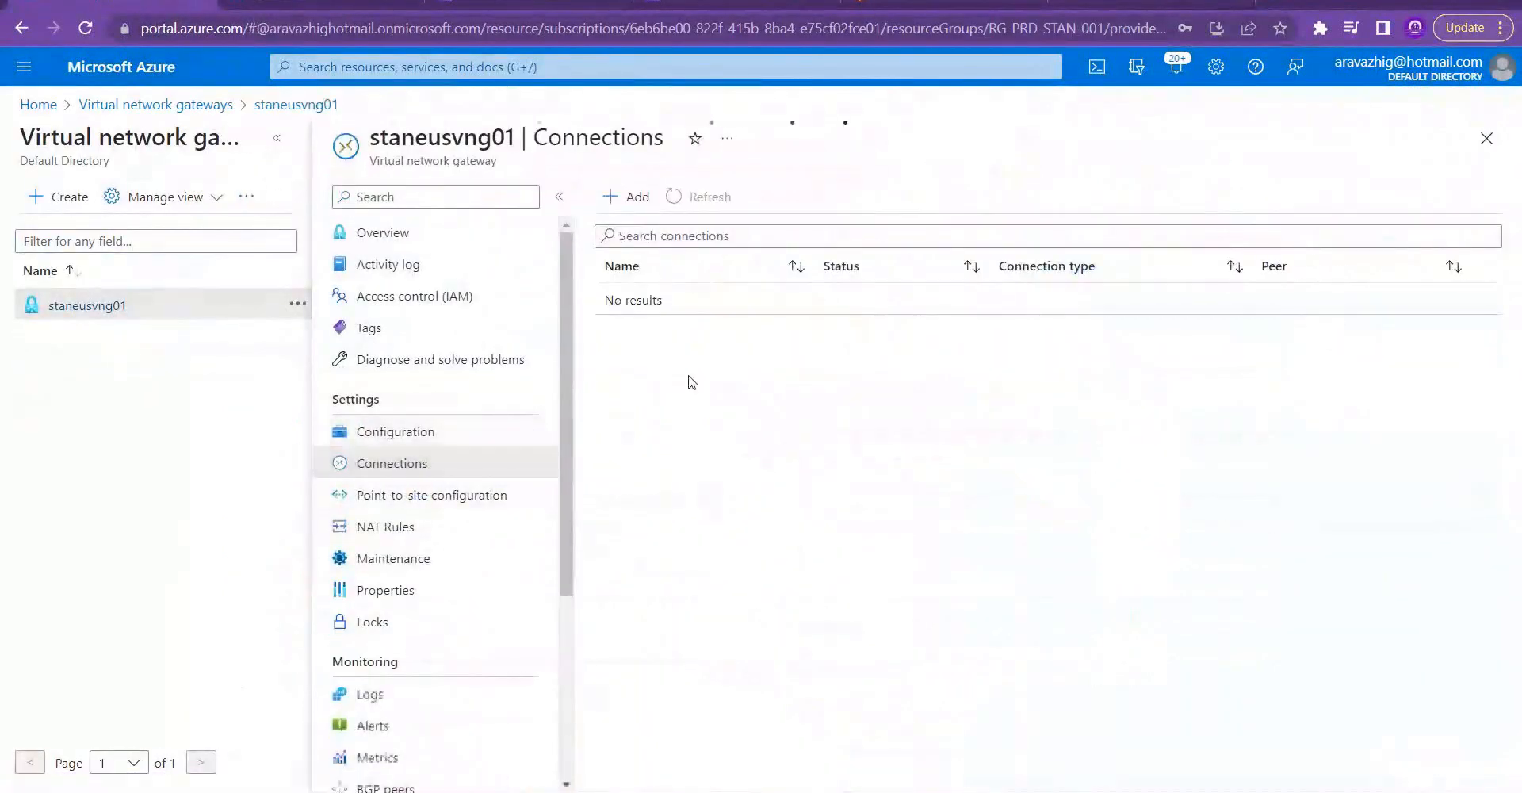
click(276, 138)
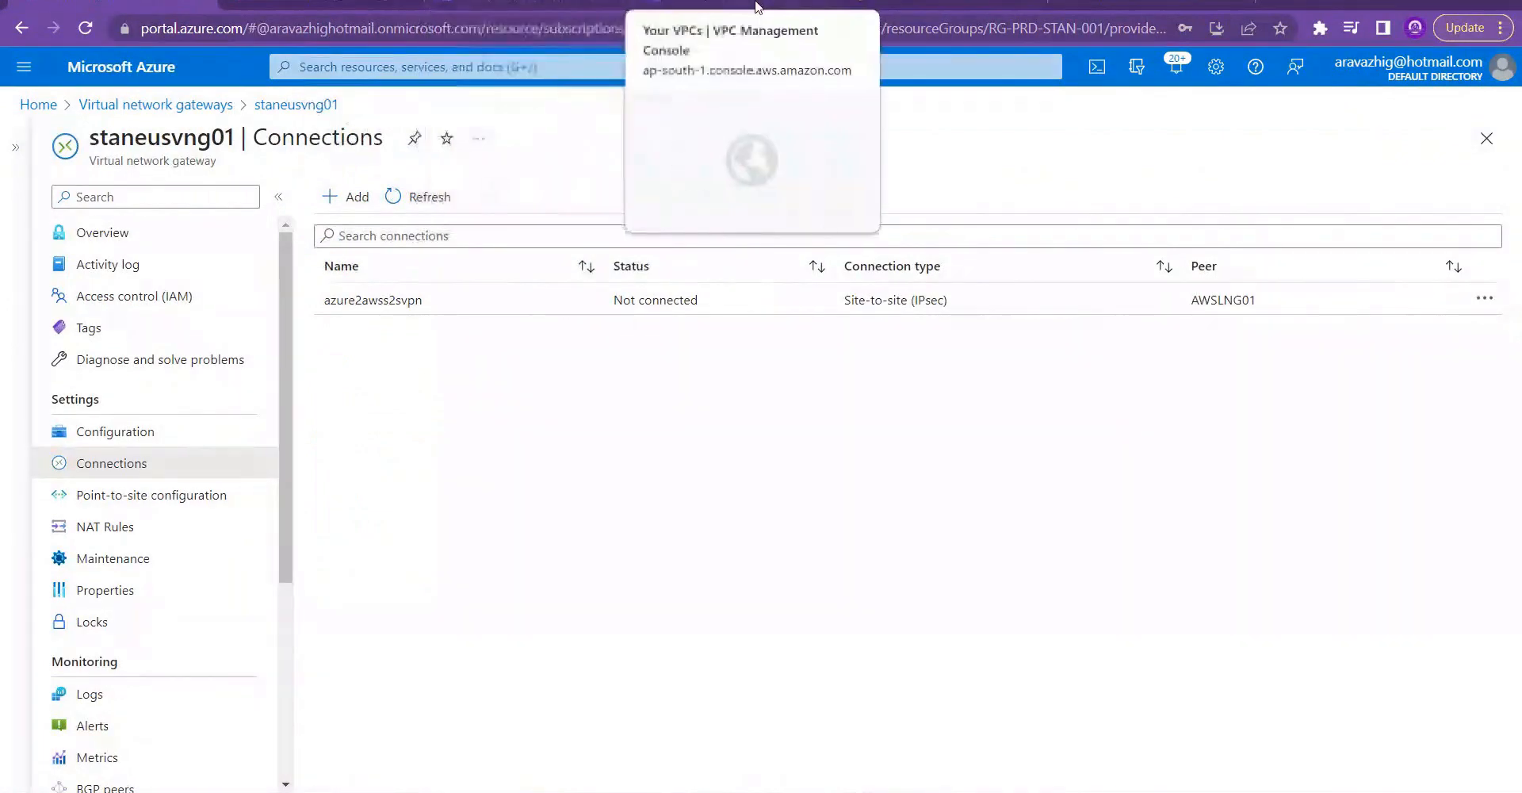
Step: Return to the AWS VPC console and review the routes in the main route table of DefaultVPC
click(723, 4)
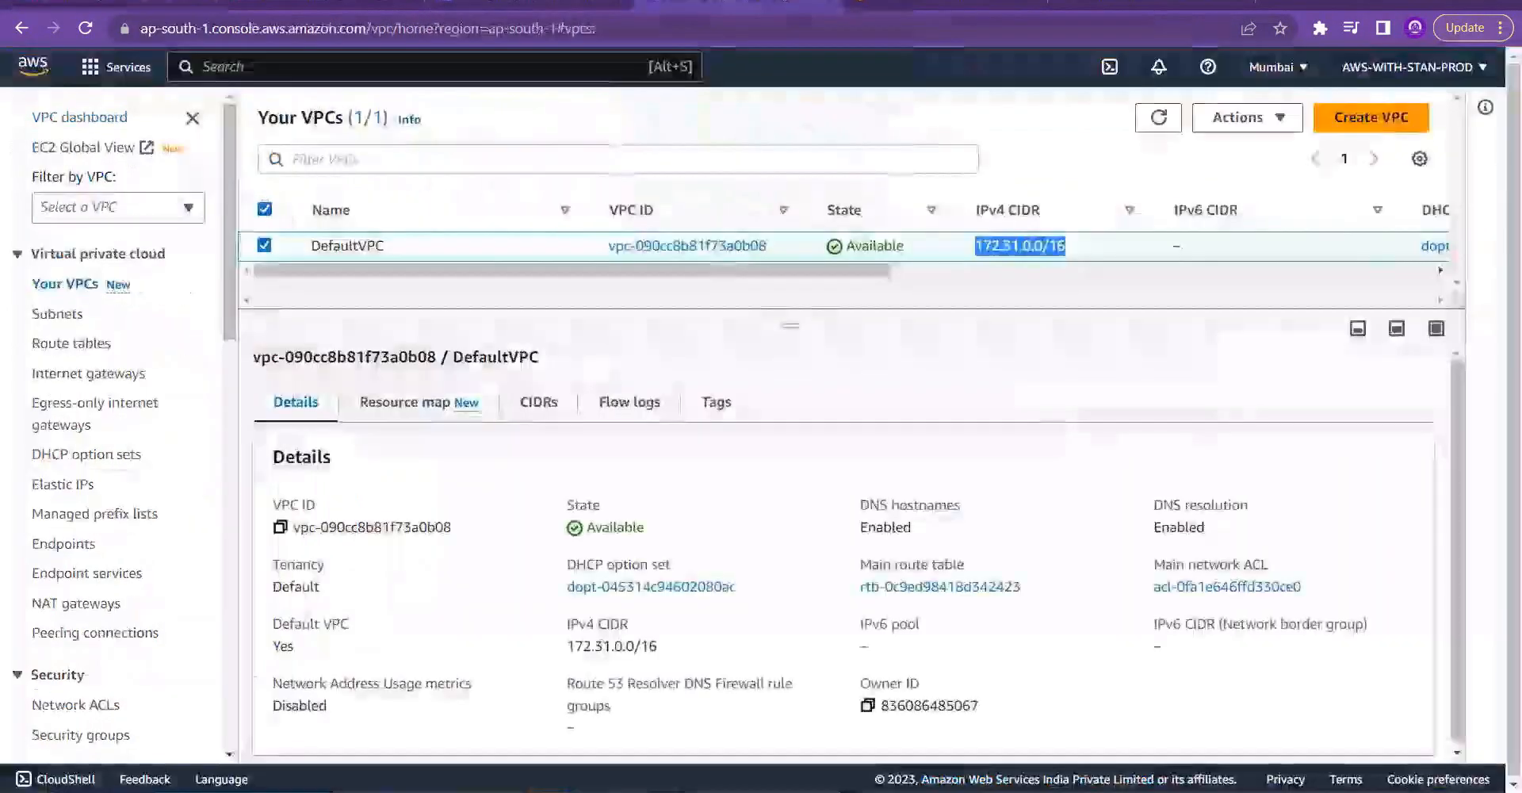
click(104, 345)
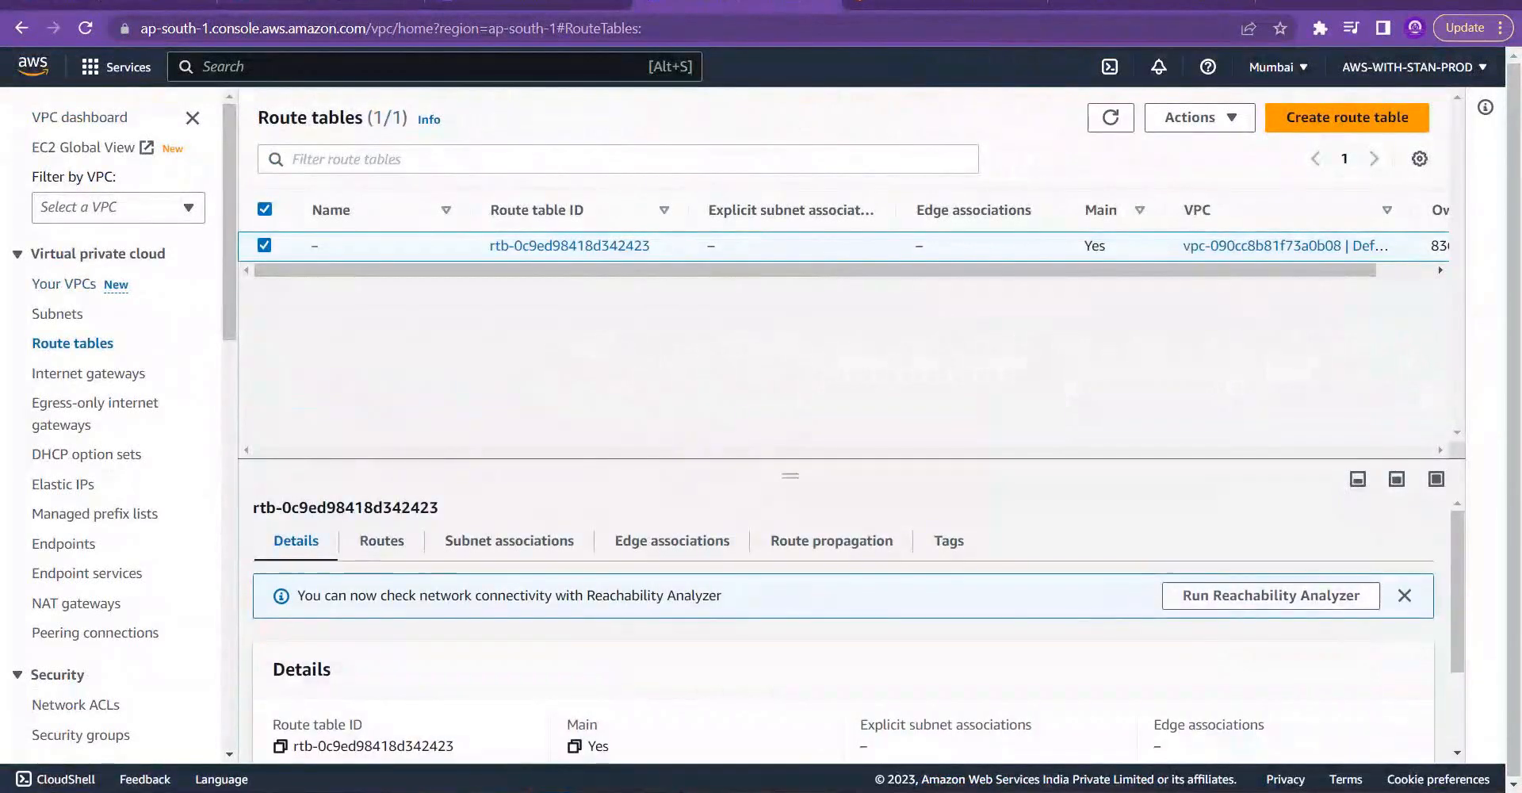
drag(682, 459, 662, 295)
click(381, 405)
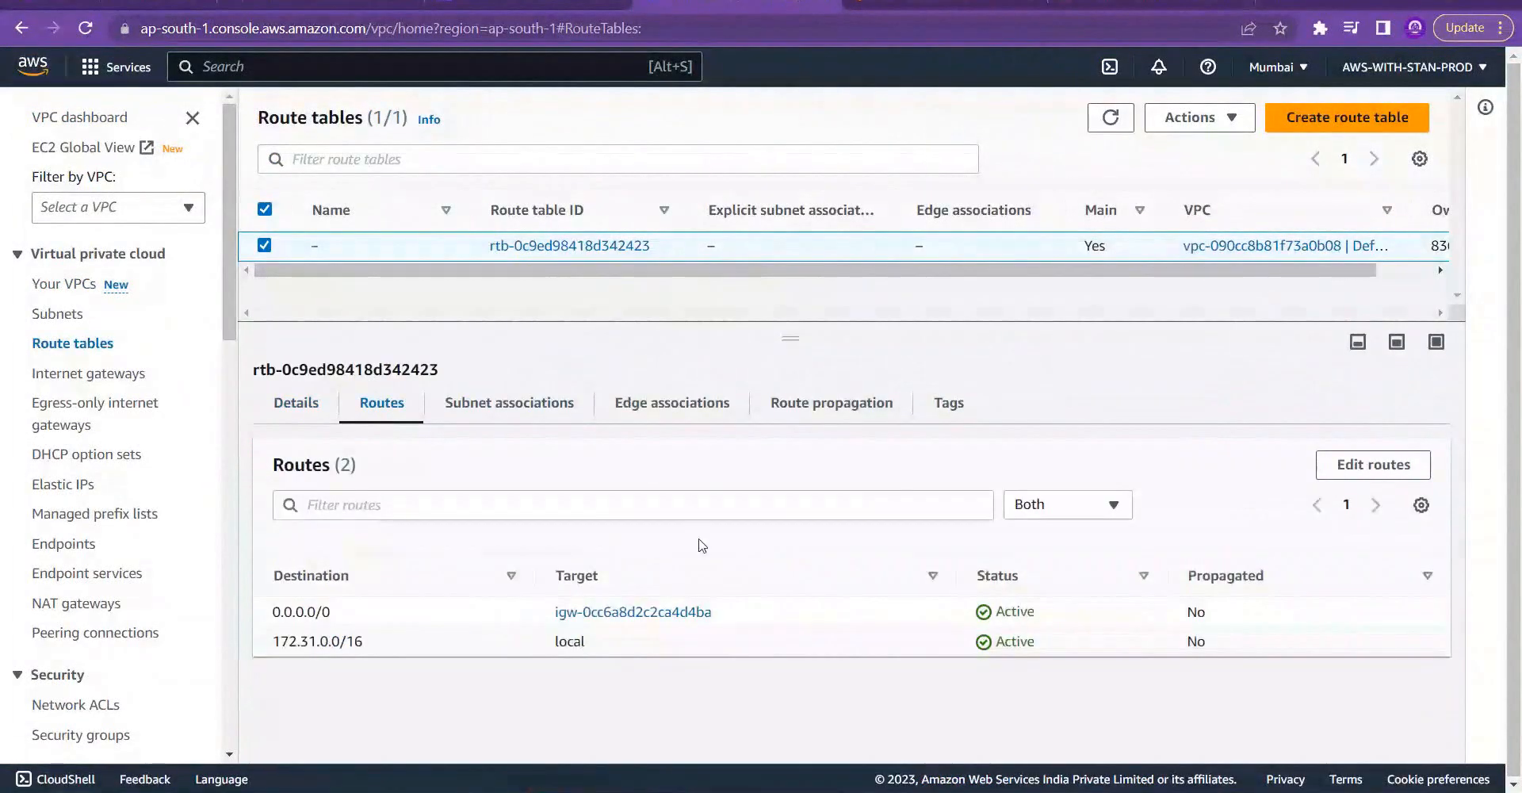
drag(398, 657, 271, 642)
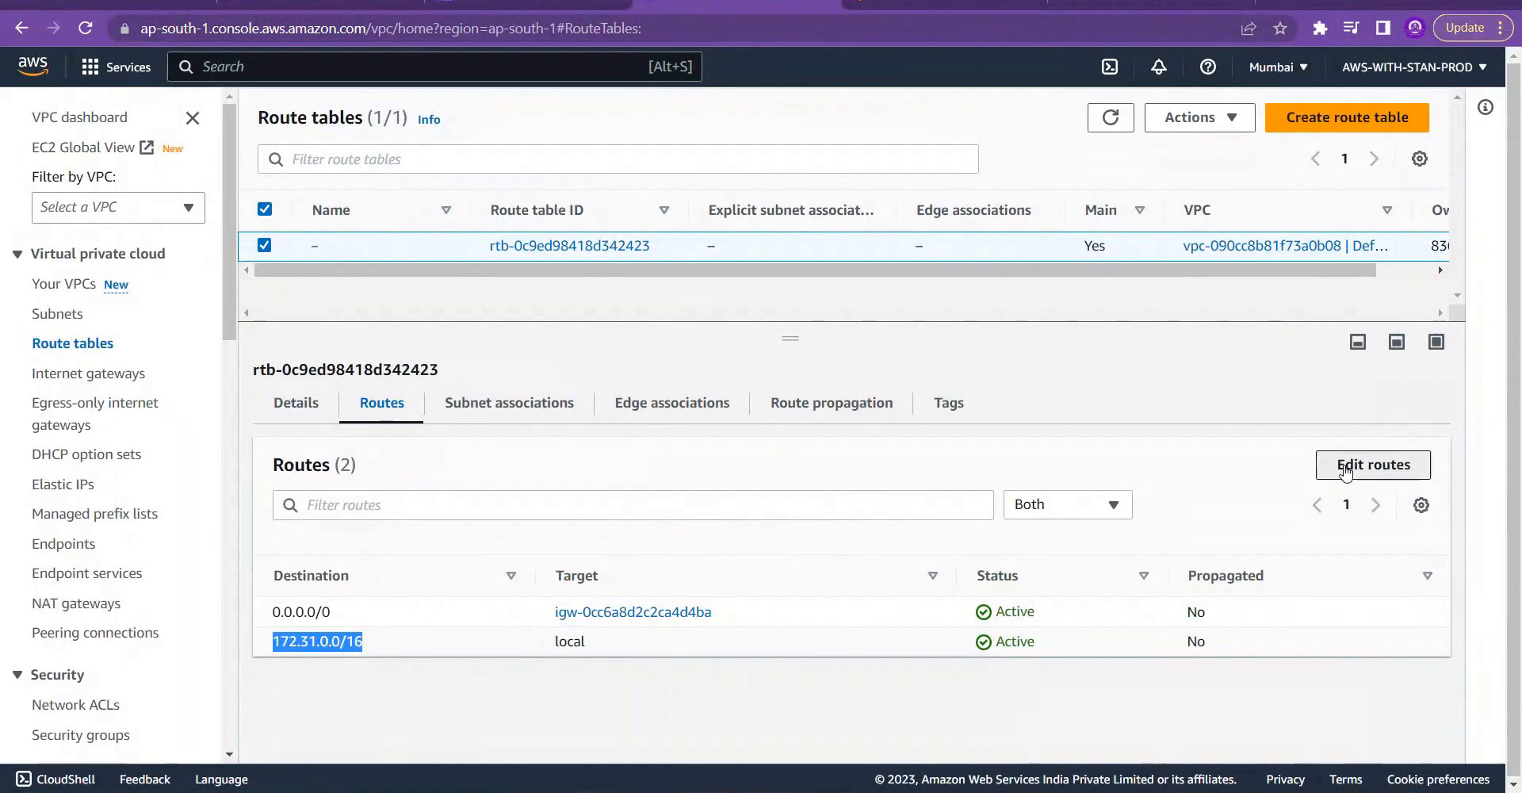
Step: Add a route for 10.0.0.0/16 targeting virtual private gateway vgw-0d5a788b916a2df7a to DefaultVPC's main route table and save the changes
click(1372, 463)
click(127, 410)
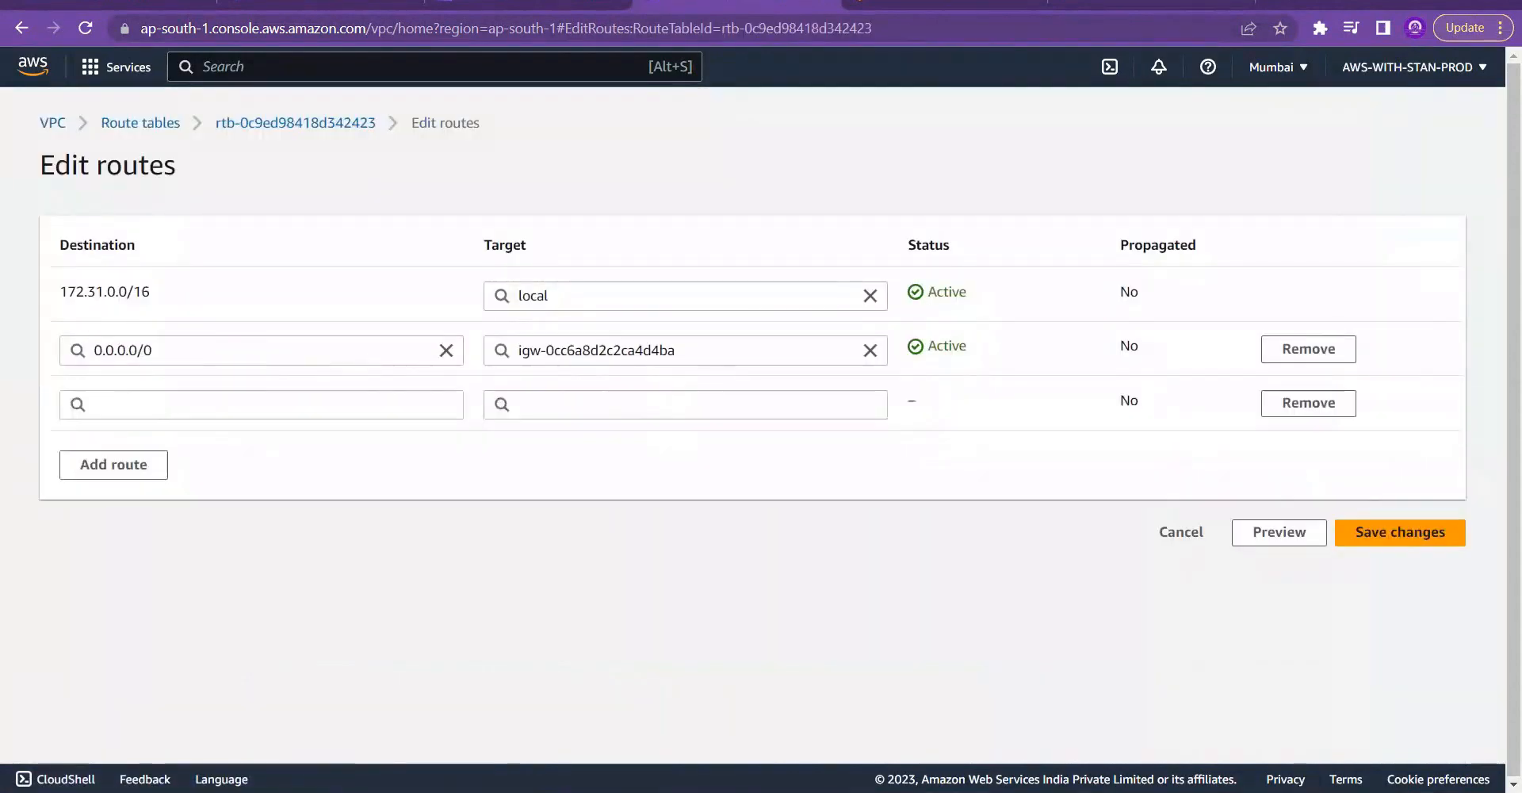
click(156, 404)
text(10.0.0.0/16)
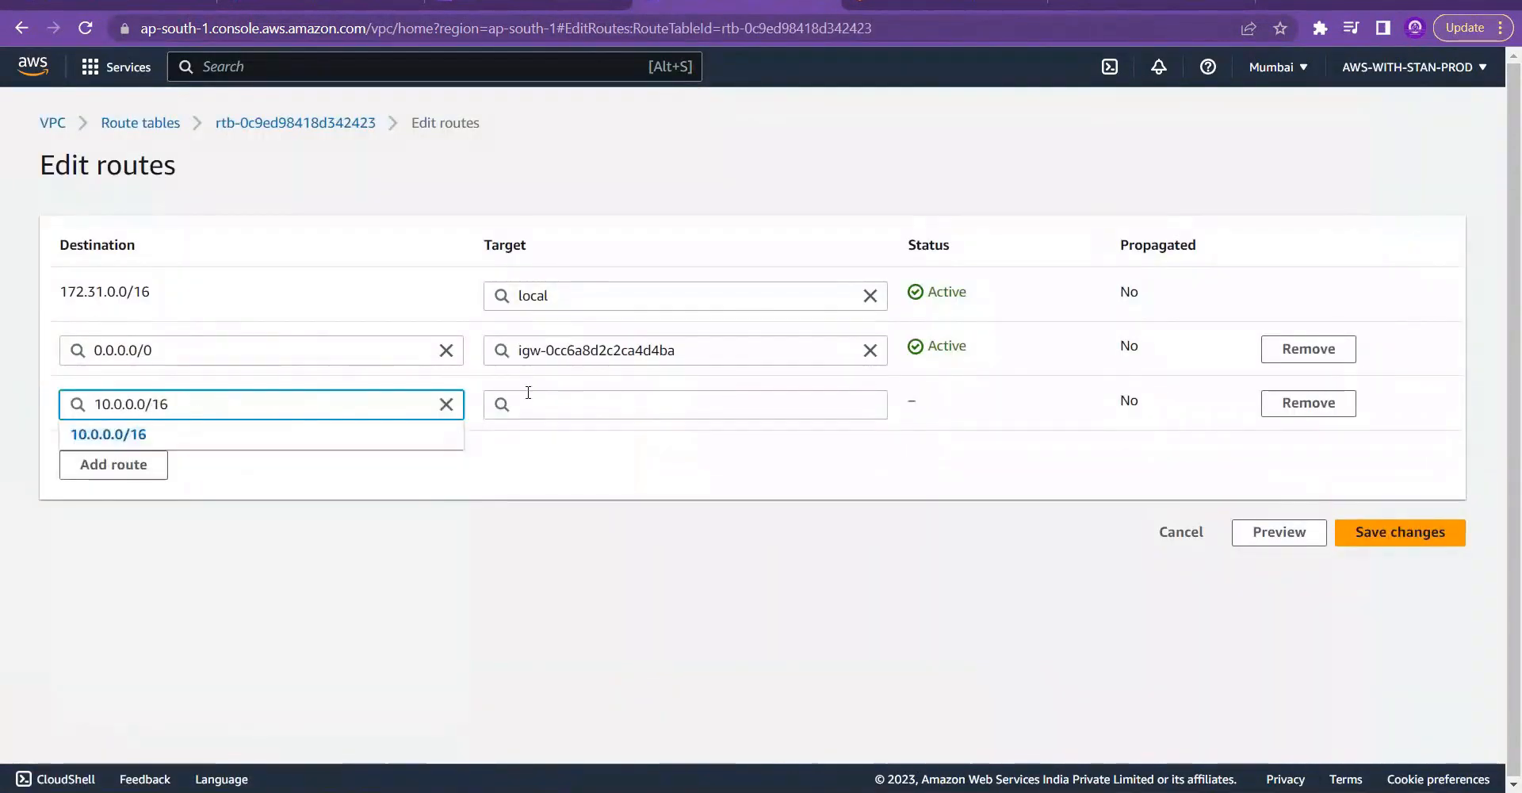
click(701, 404)
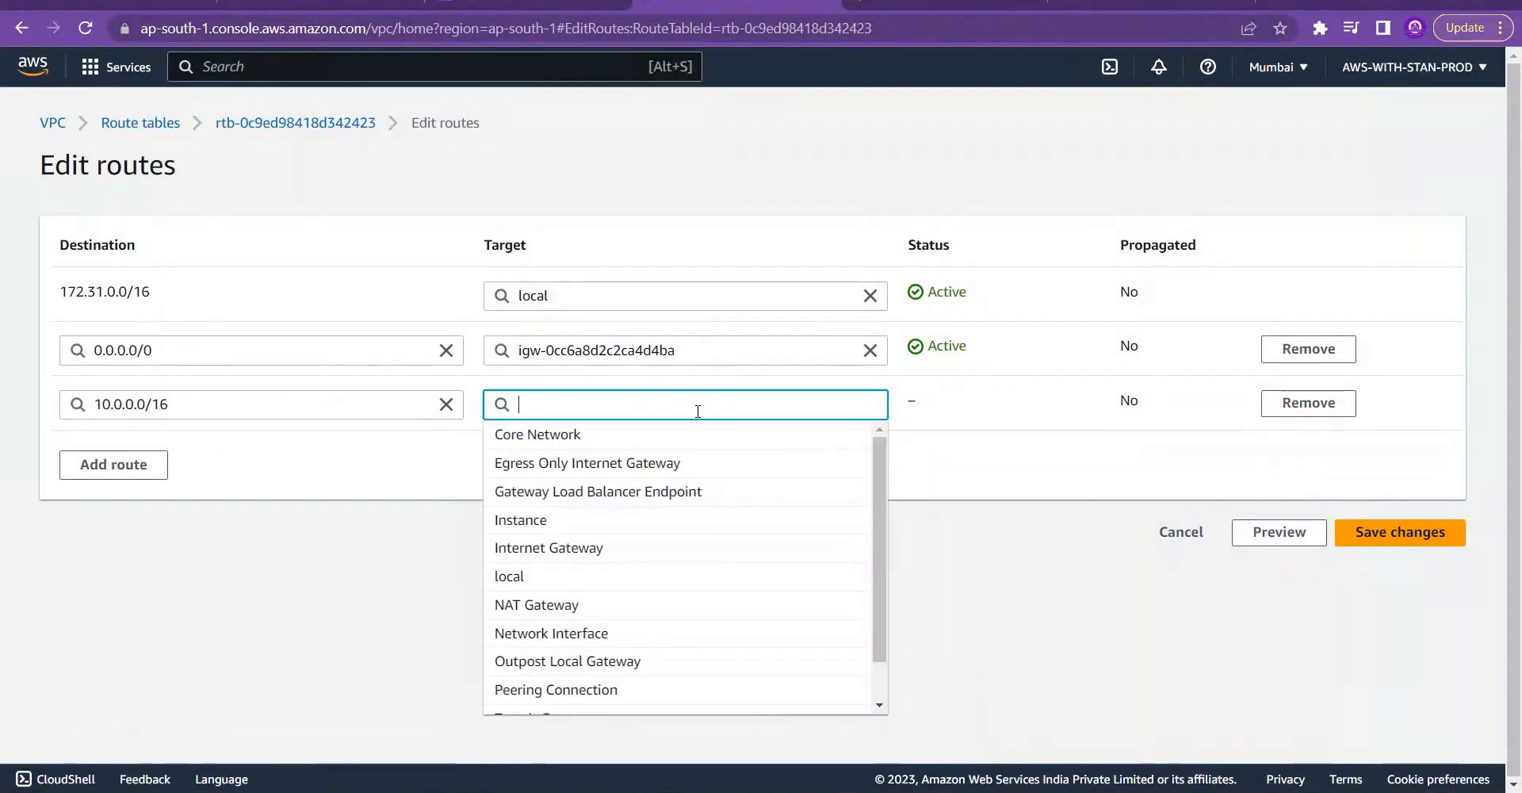
scroll(881, 486, down, 2)
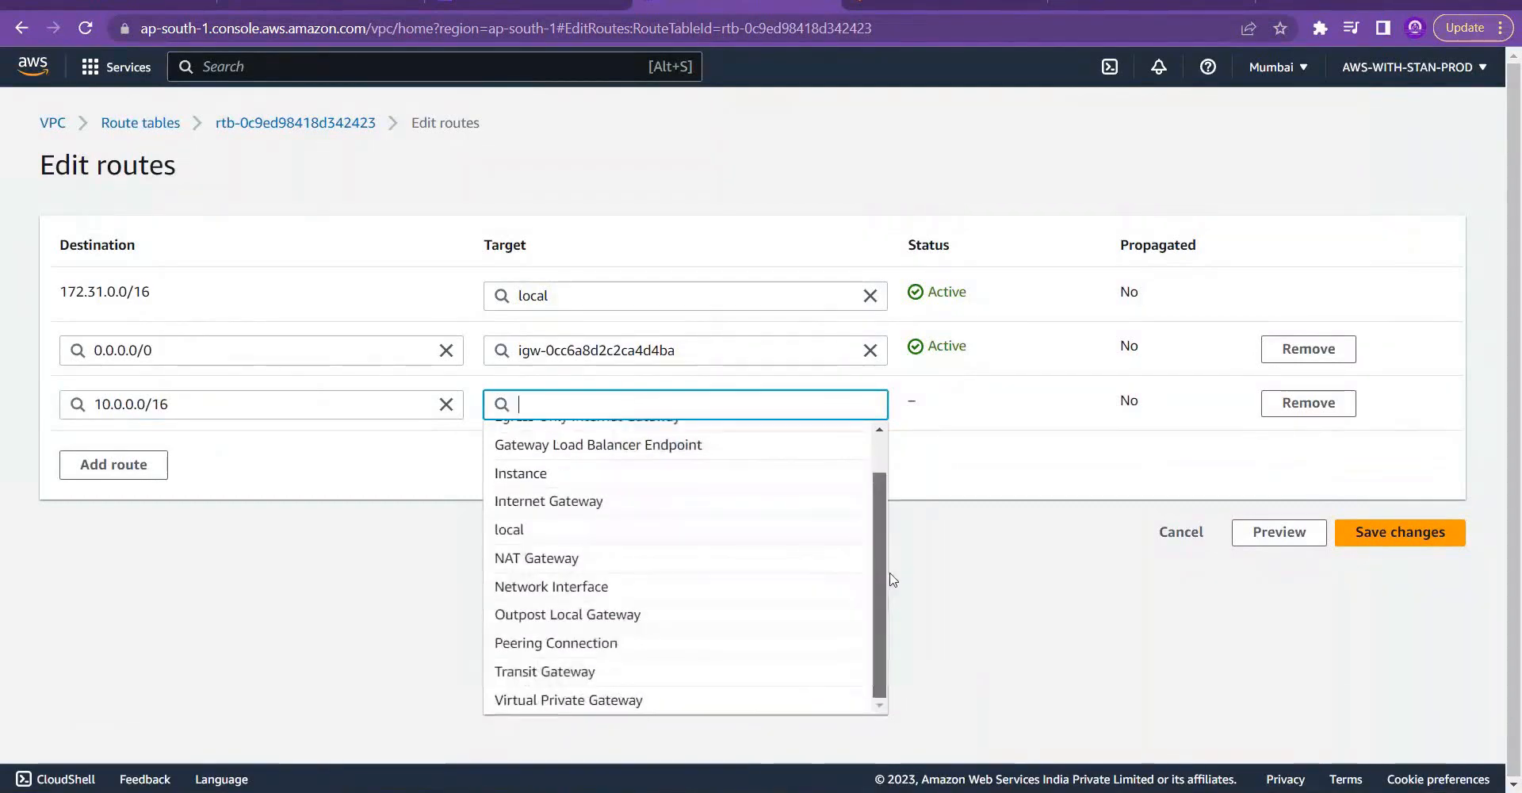
click(648, 702)
click(638, 434)
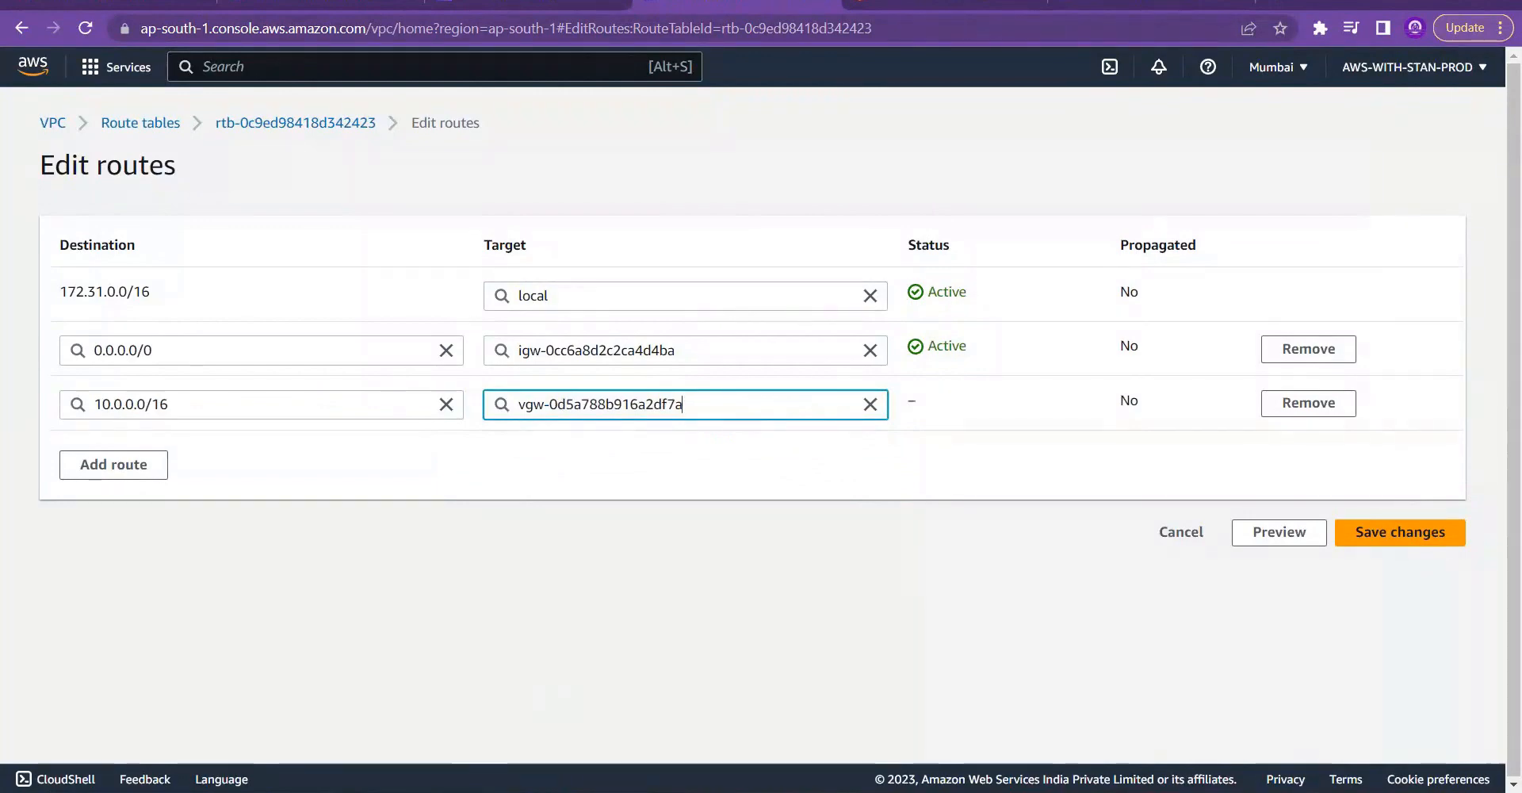
click(697, 586)
key(alt+Tab)
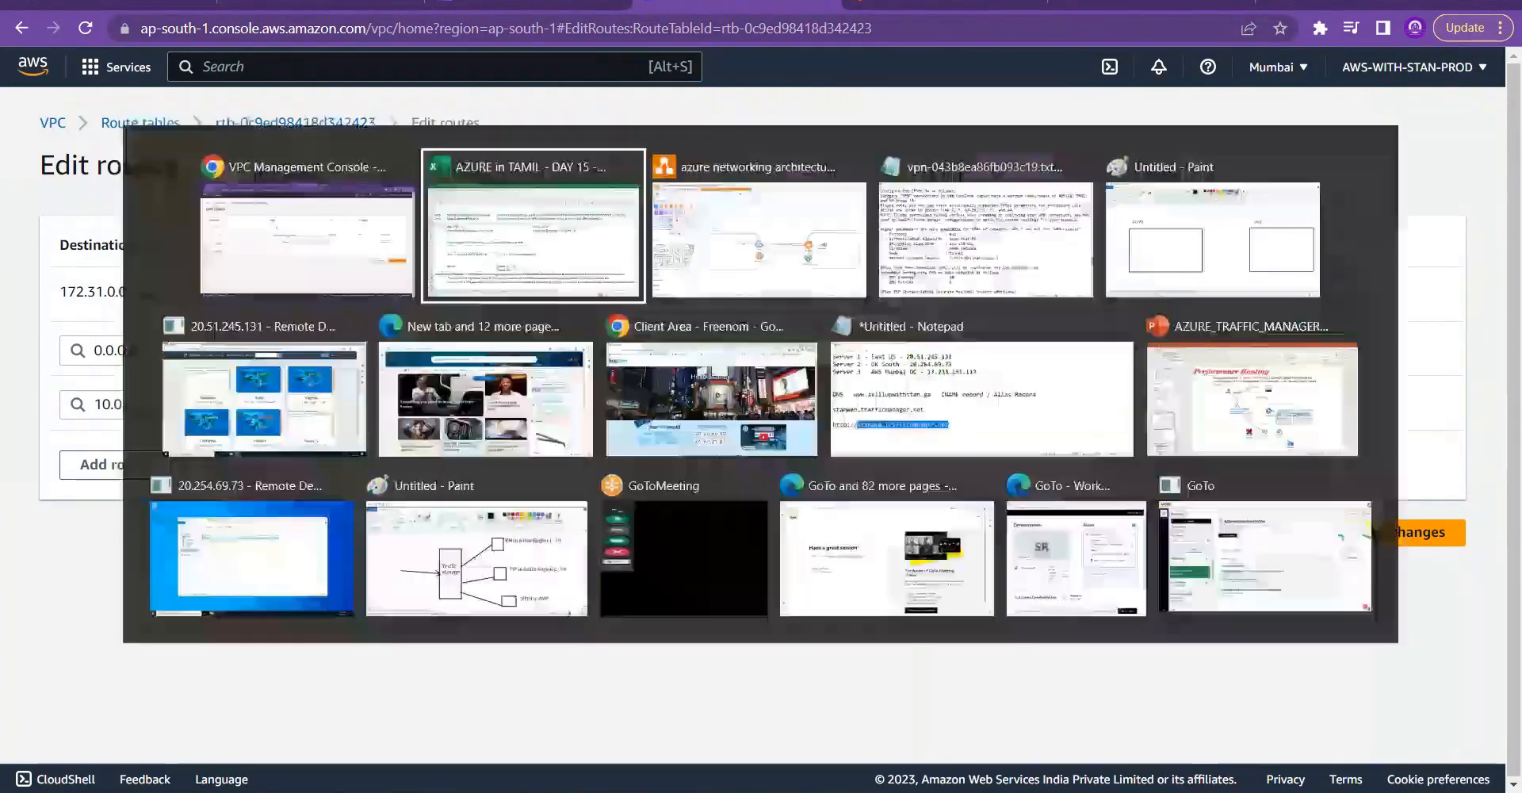
key(Escape)
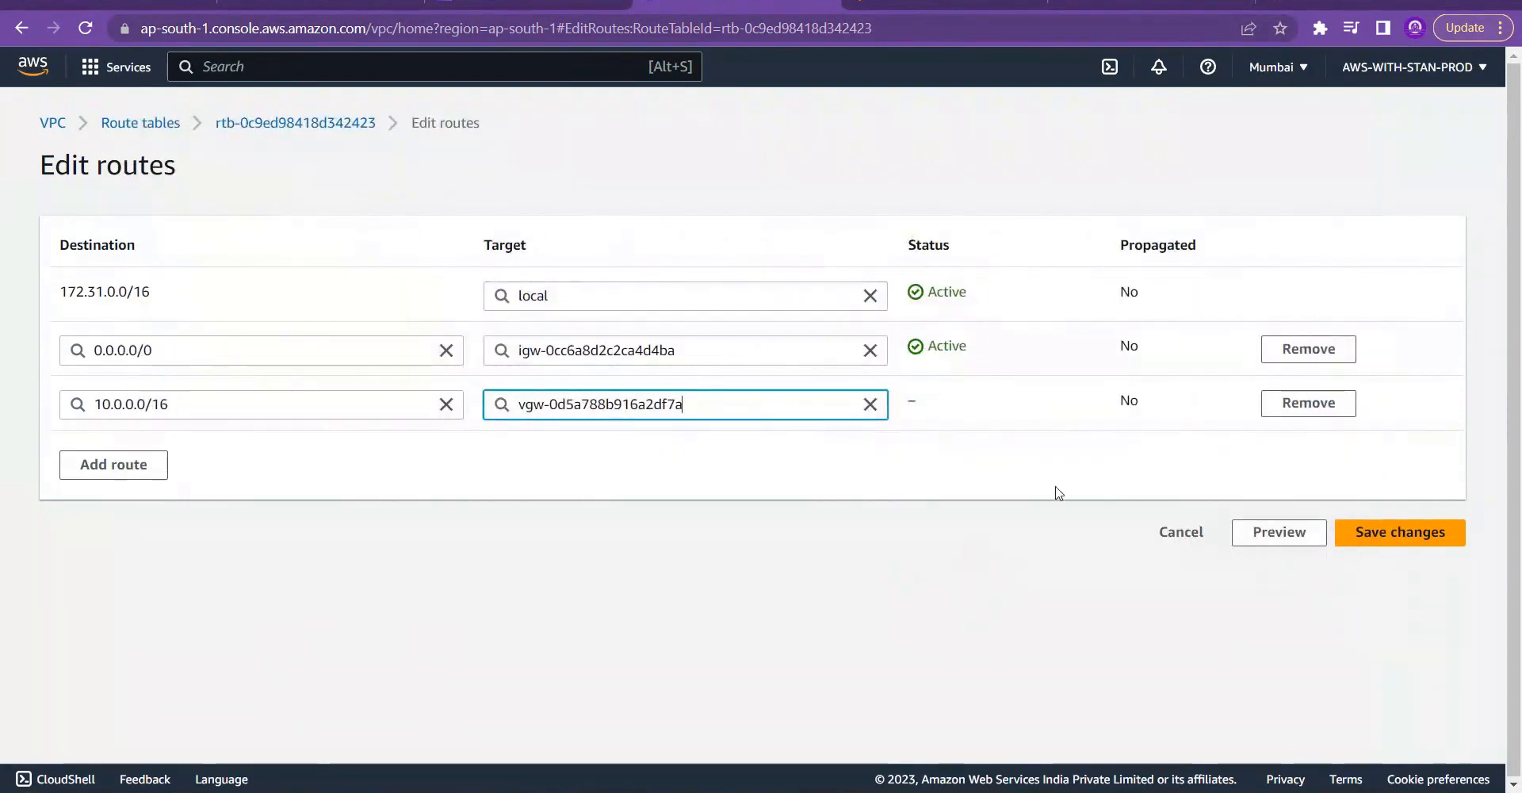
click(1362, 533)
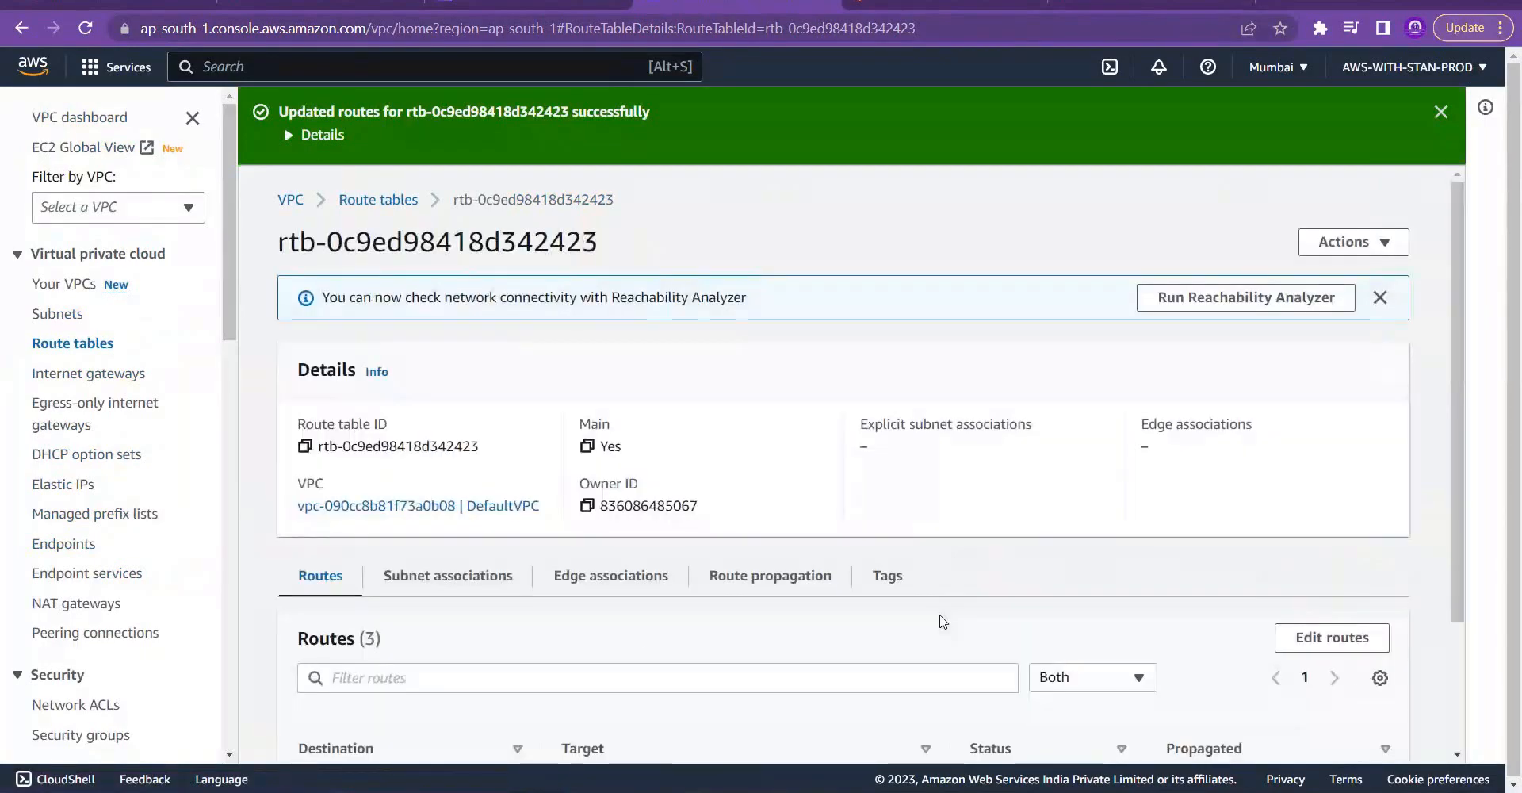
Step: Review the virtual private gateway, check the tunnel status of AWS2AZURES2SVPN and reload the VPN connections page
drag(224, 285, 232, 509)
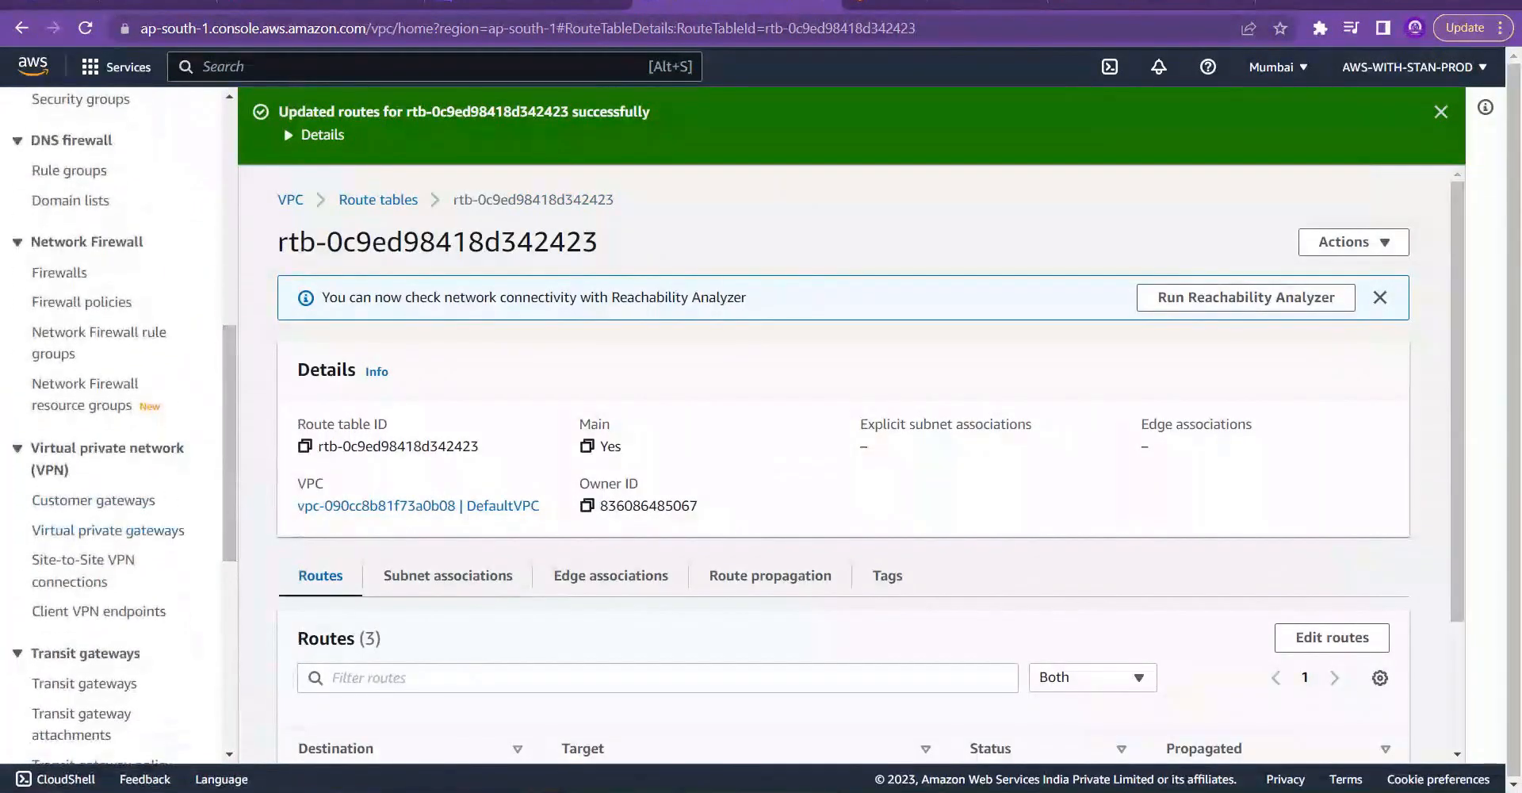
click(132, 525)
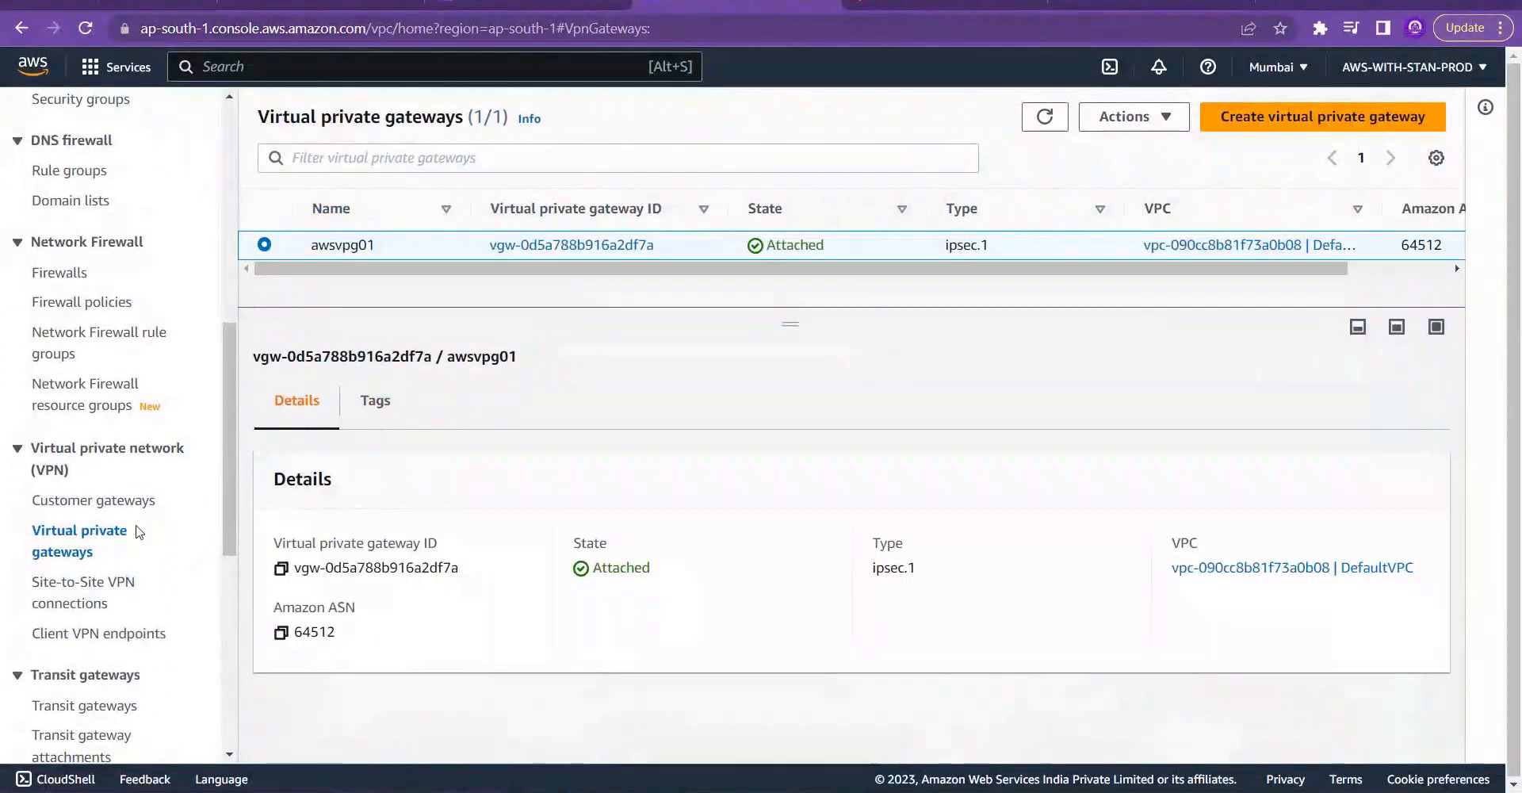
click(105, 588)
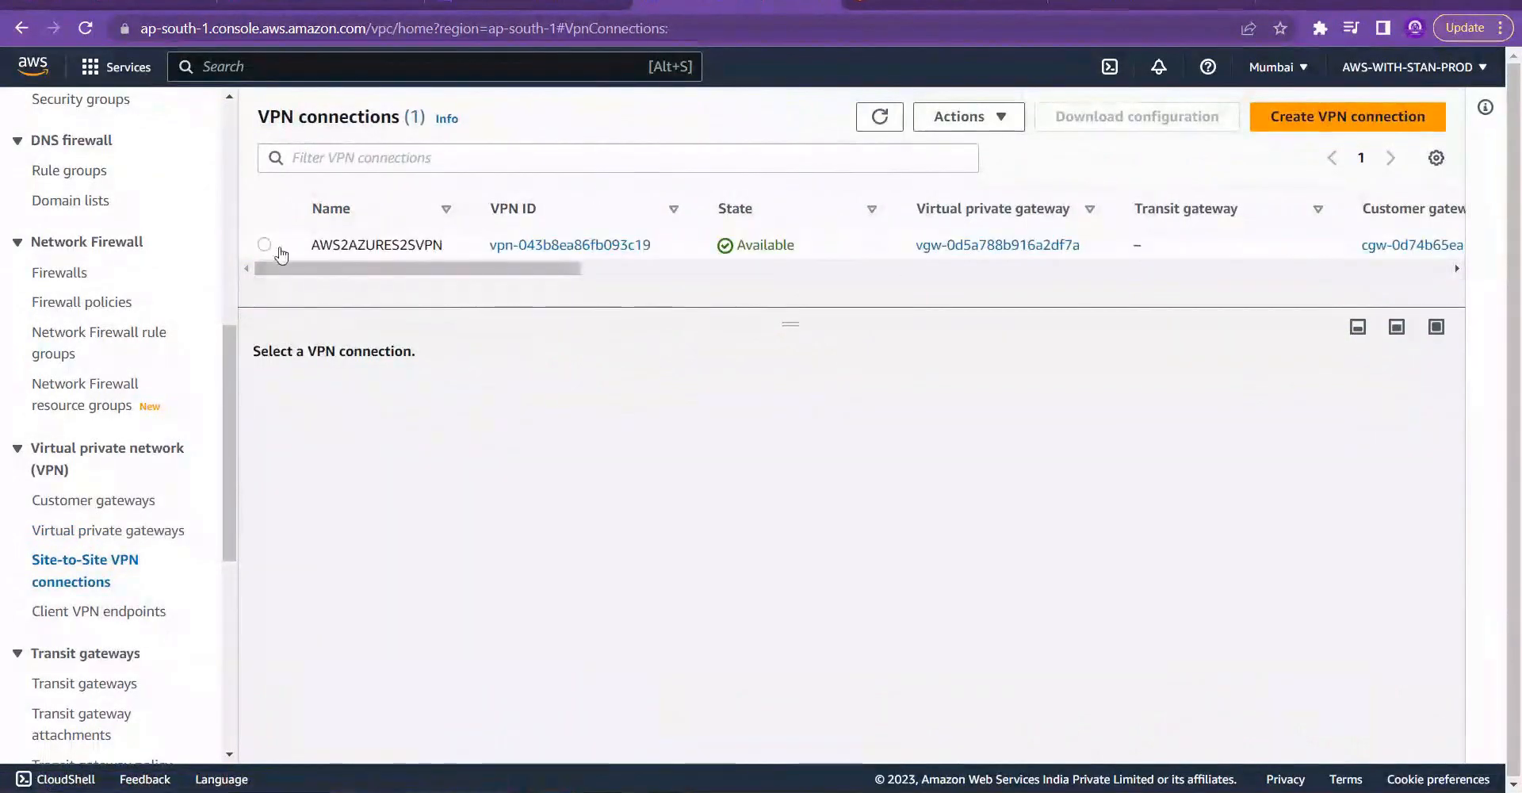
click(468, 246)
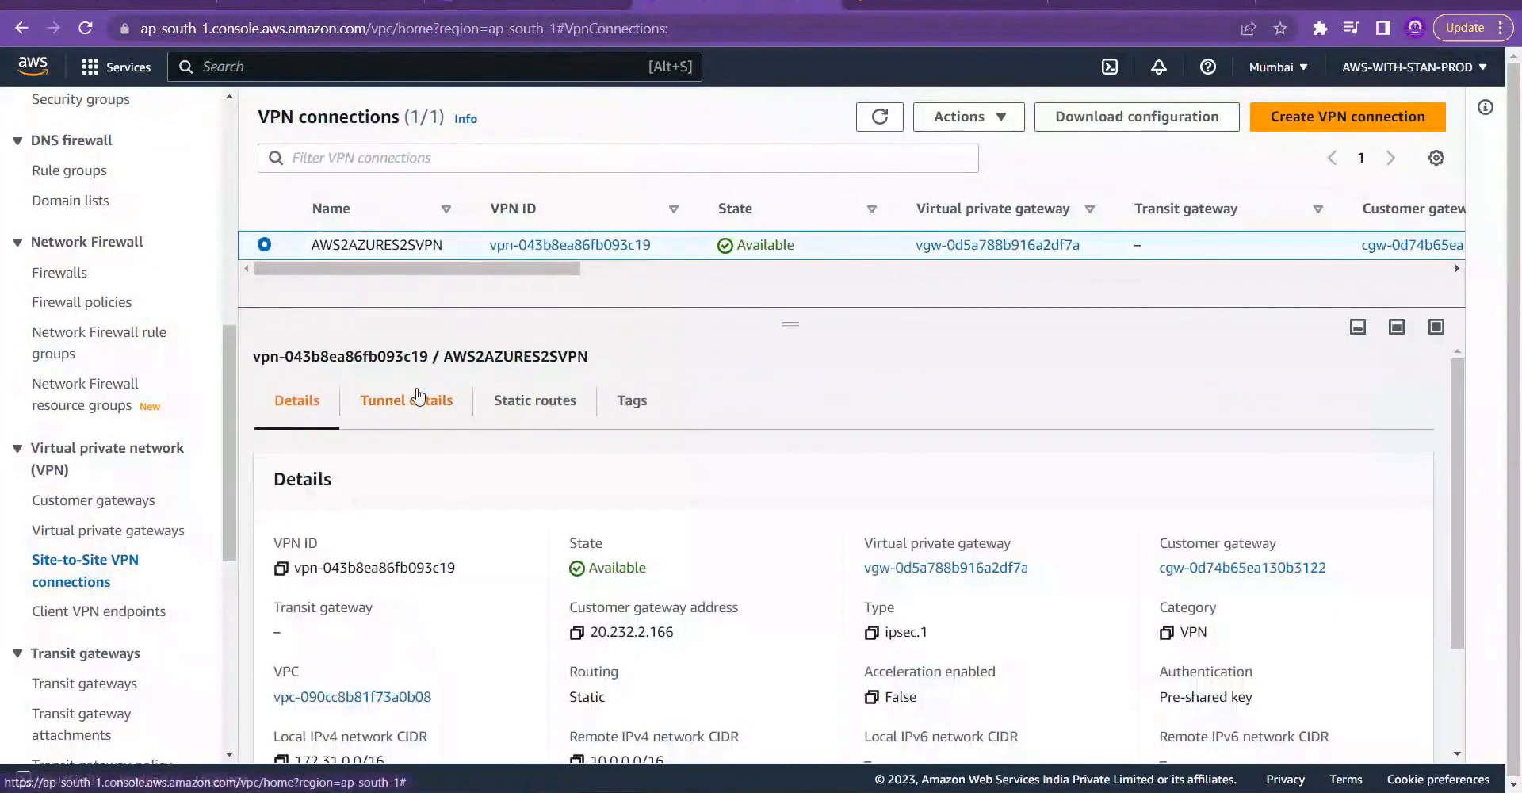
click(419, 397)
click(880, 118)
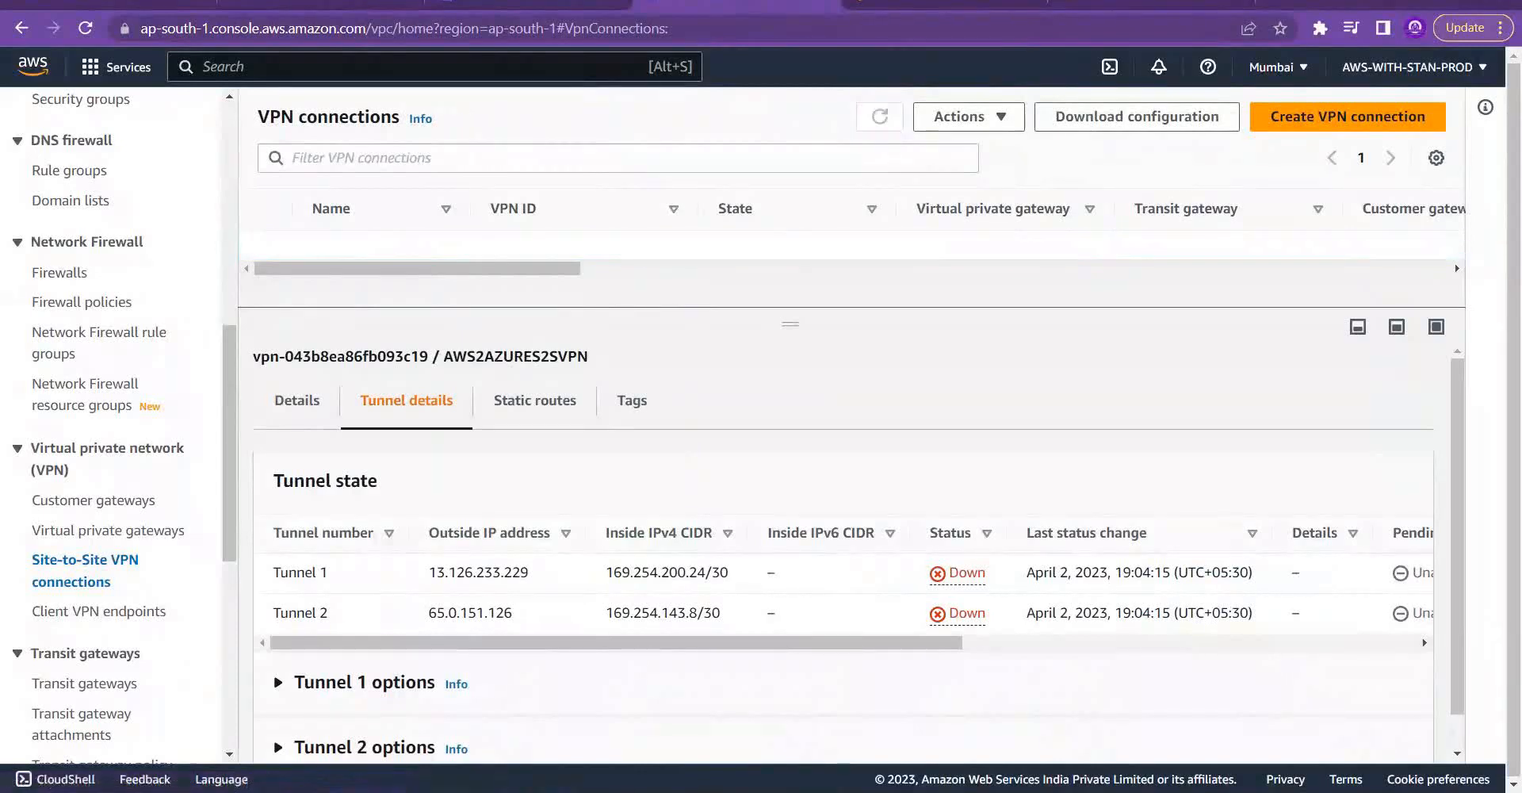
click(877, 30)
key(Return)
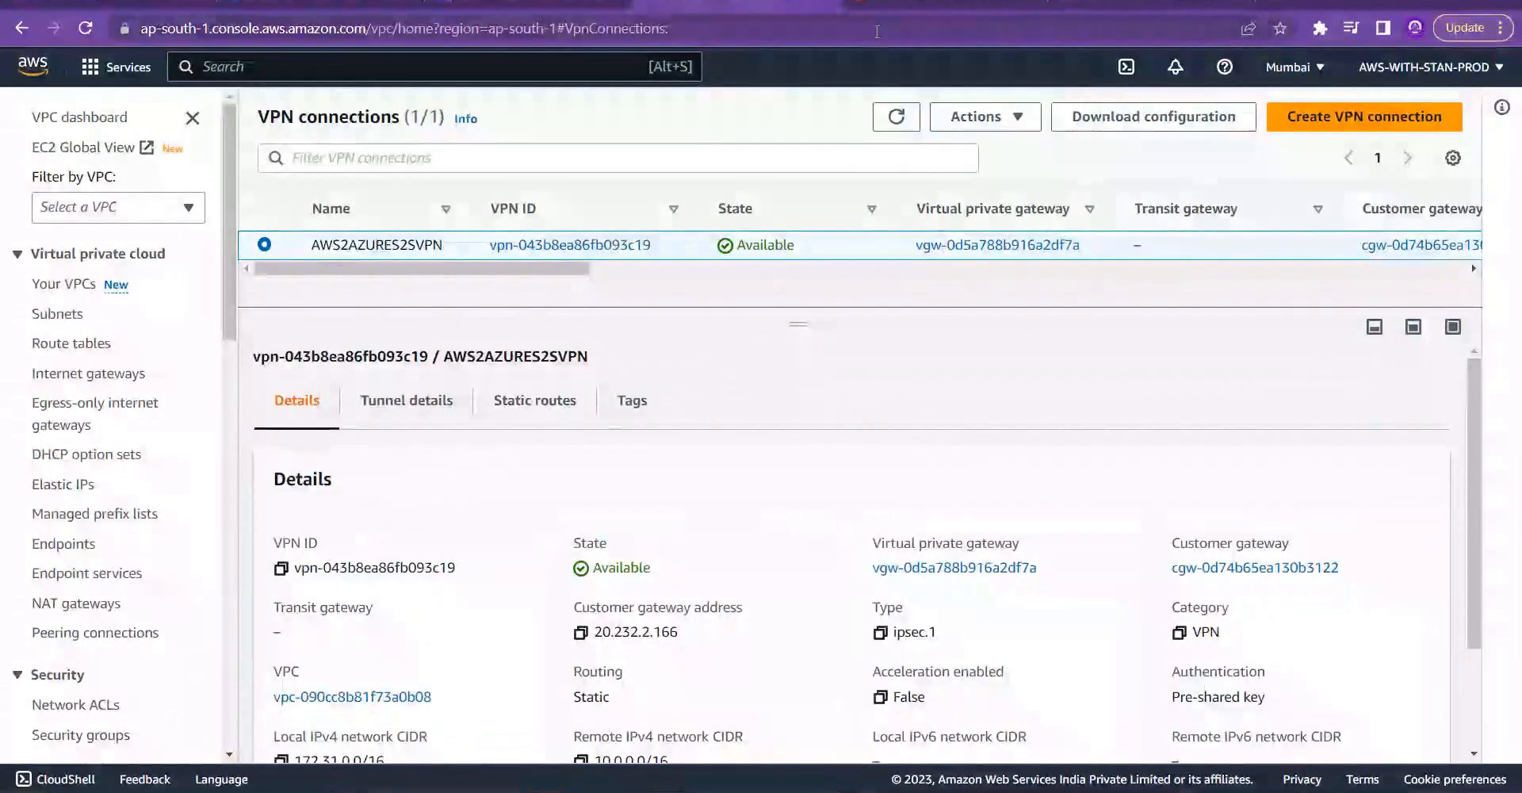
Step: Switch to the Excel notes and, on the S2S VPN sheet, enter "Connection - IPSEC Tunnel" in B22 and "IPSec - IP Security" in C22
key(alt+Tab)
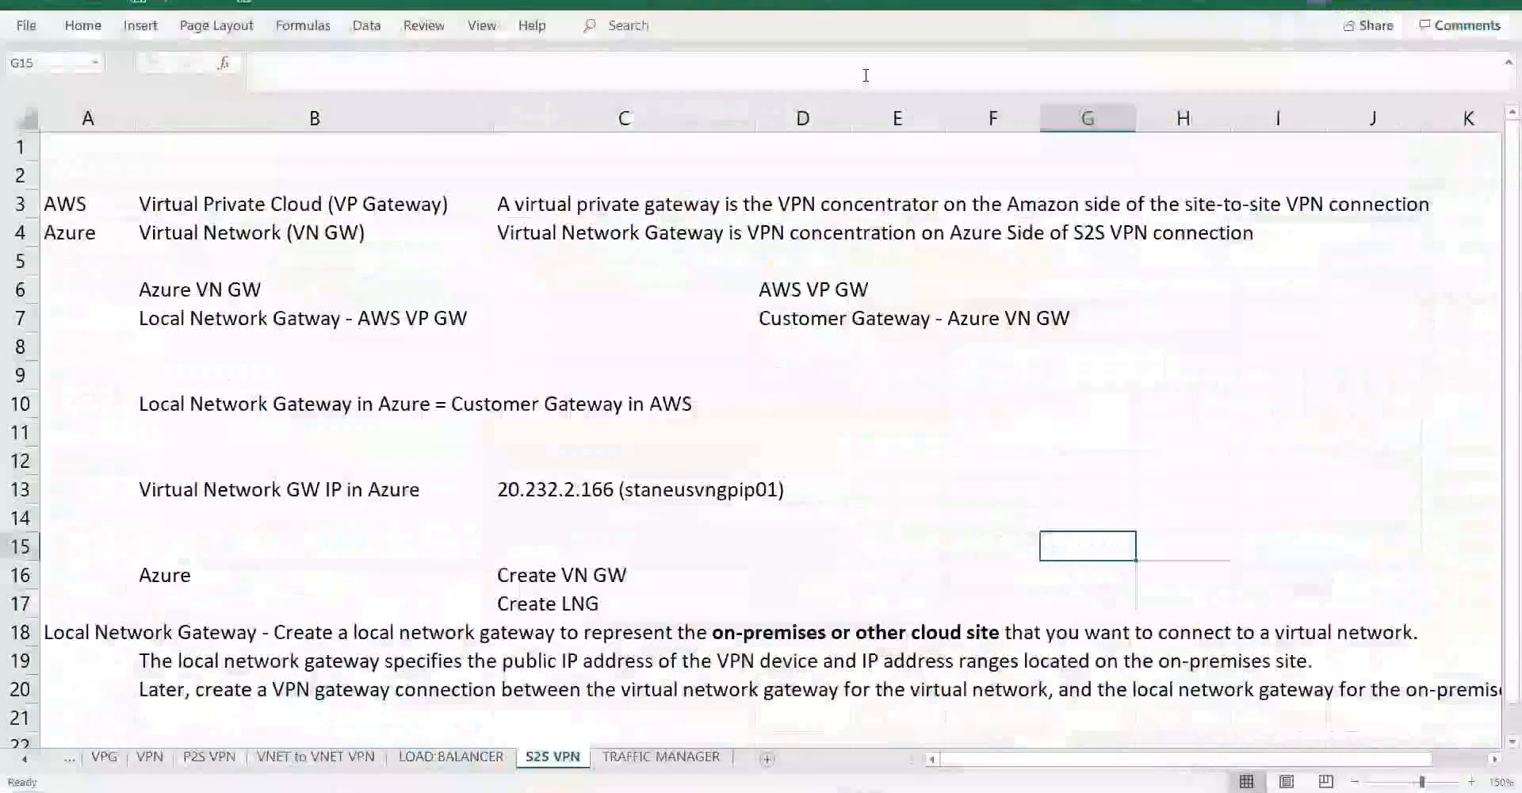
click(819, 374)
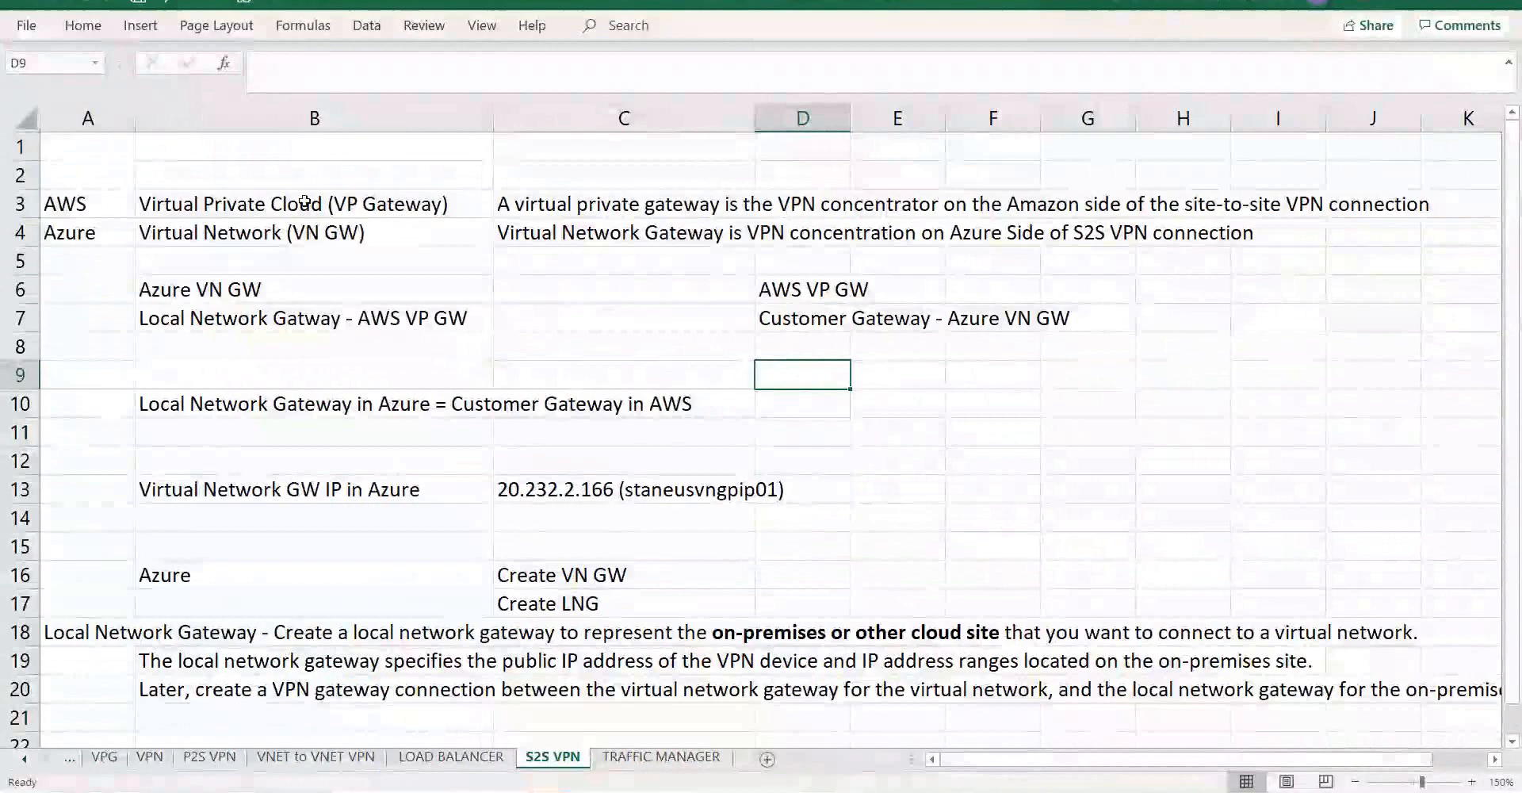
click(241, 146)
key(Down)
key(Down)
key(Down)
key(Down)
key(Down)
key(Down)
key(Down)
key(Down)
key(Down)
key(Down)
key(Down)
key(Down)
key(Down)
key(Down)
key(Down)
key(Down)
key(Down)
key(Down)
key(Down)
key(Down)
key(Down)
key(Down)
key(Down)
key(Down)
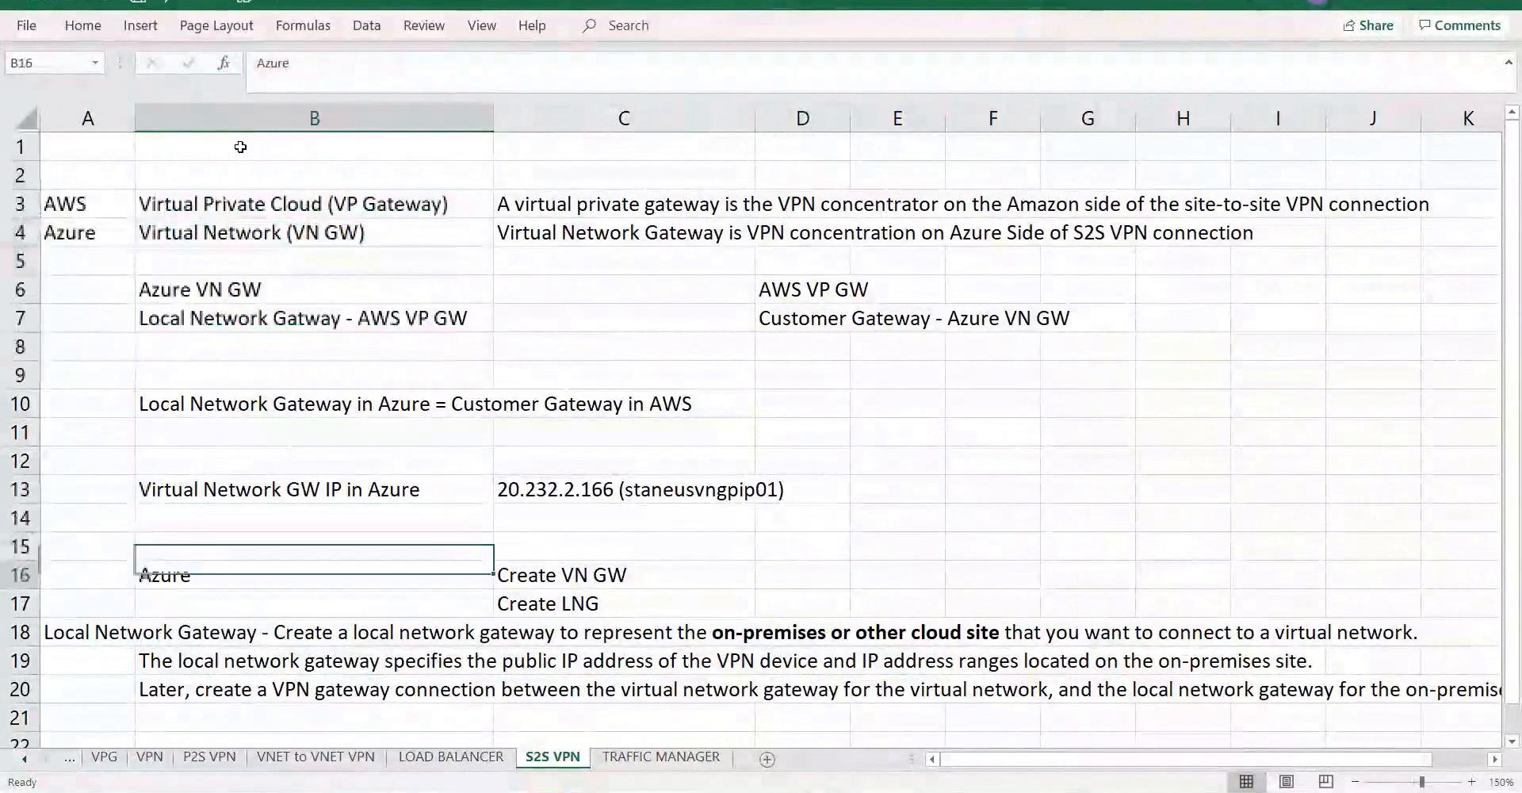
click(176, 367)
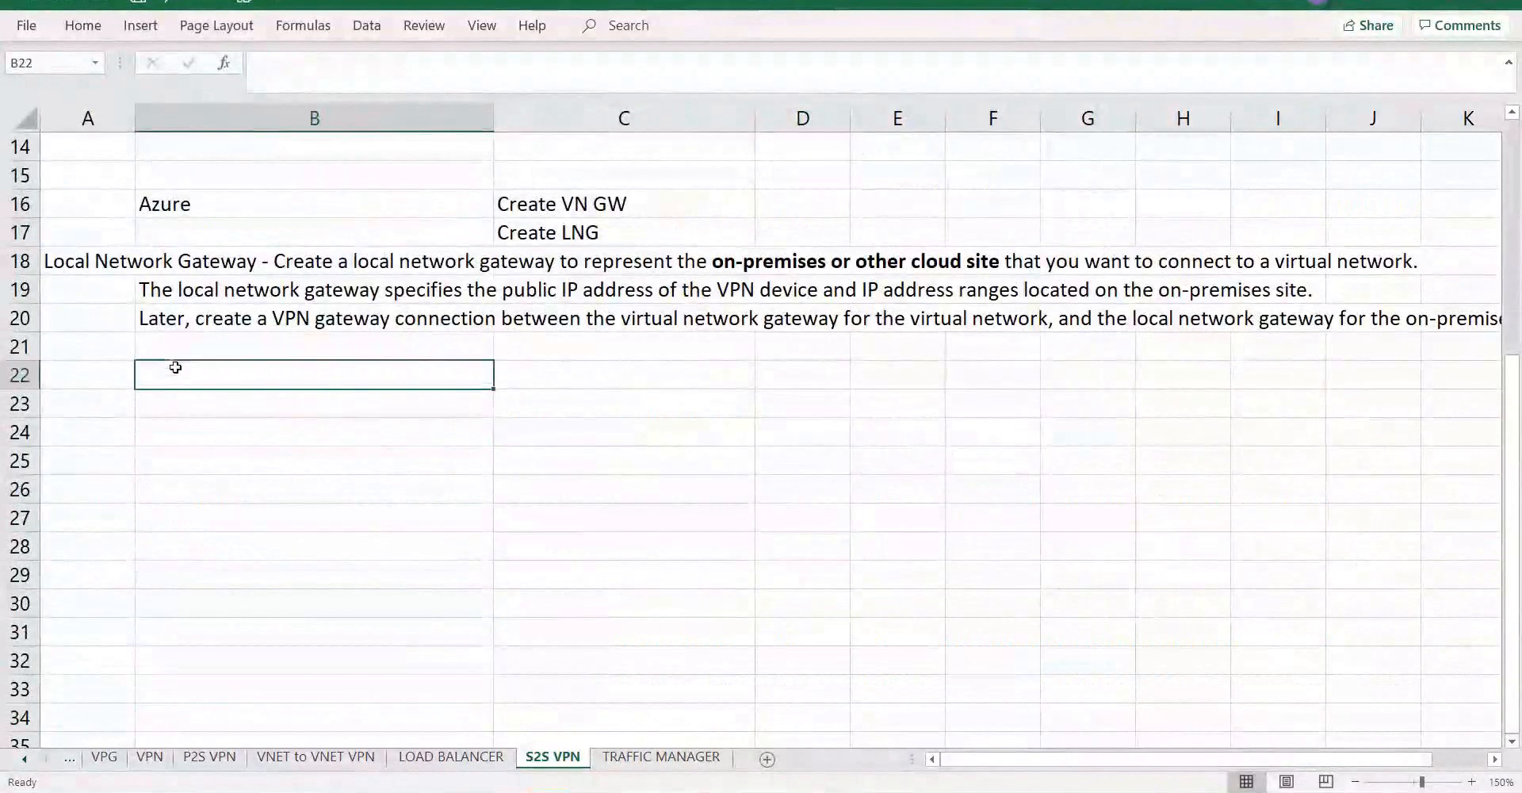
text(Connection - )
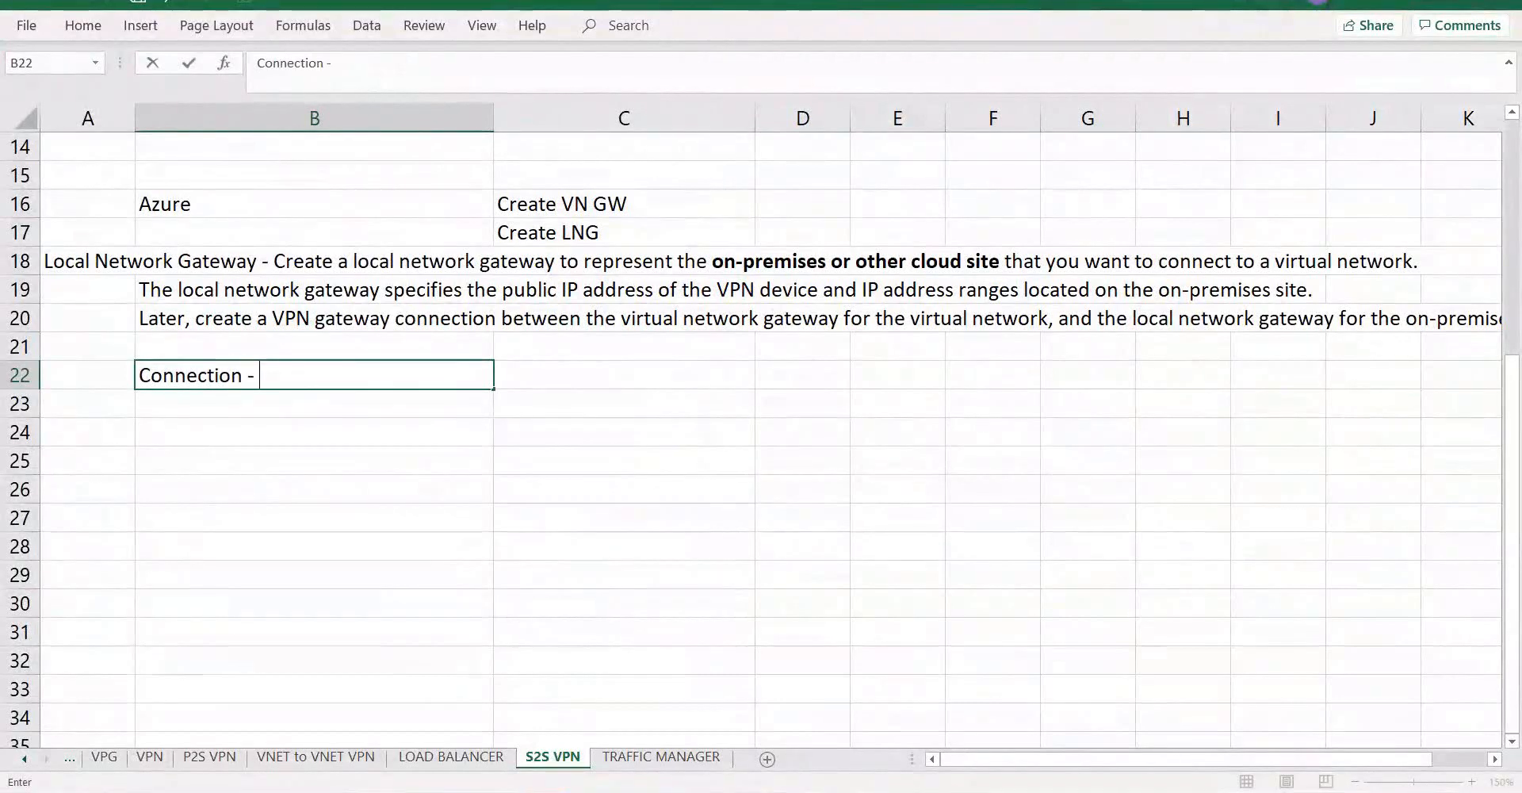
text(IPSE C Tu)
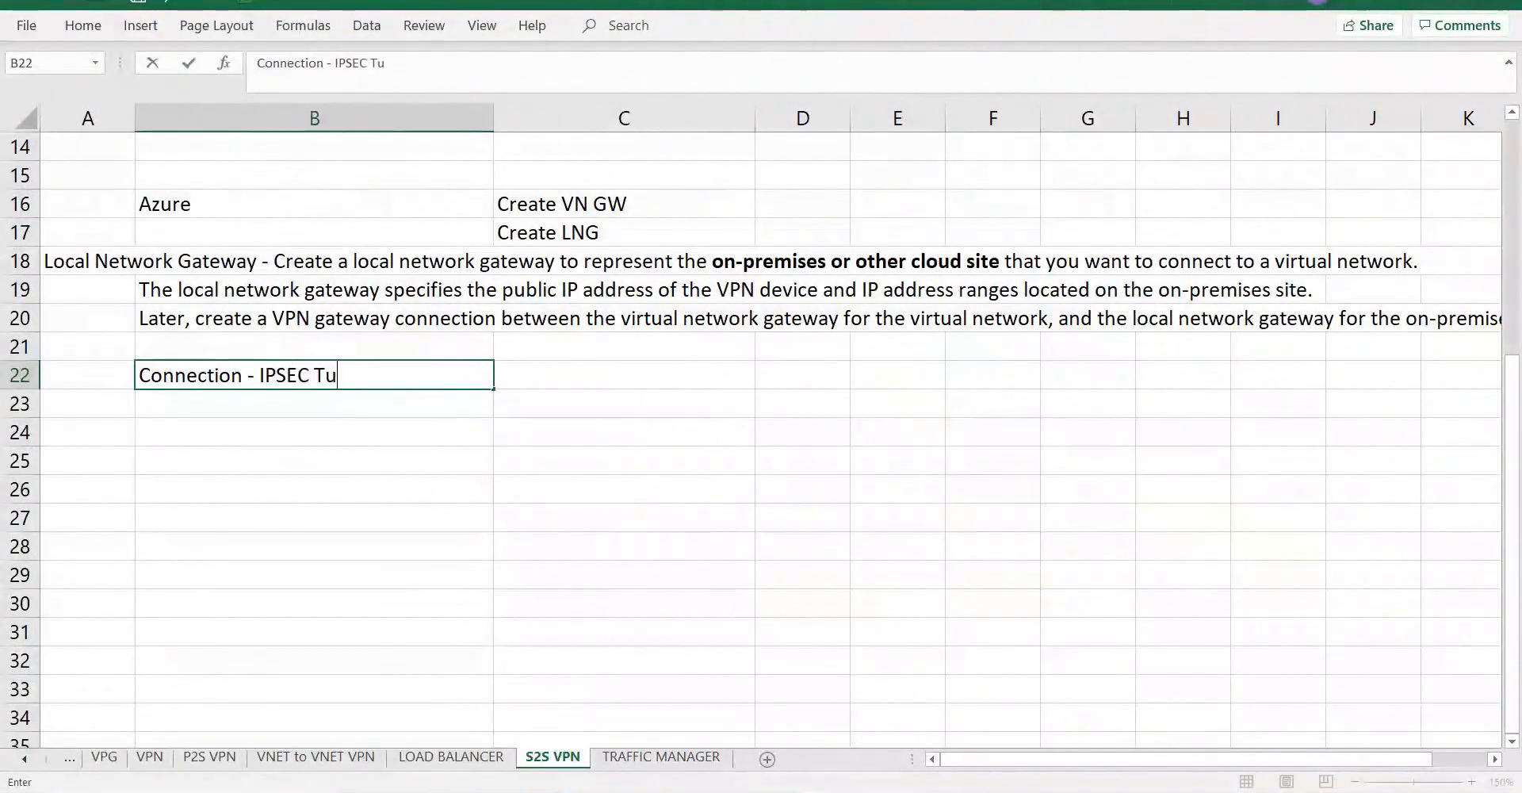
text(nnel)
key(Tab)
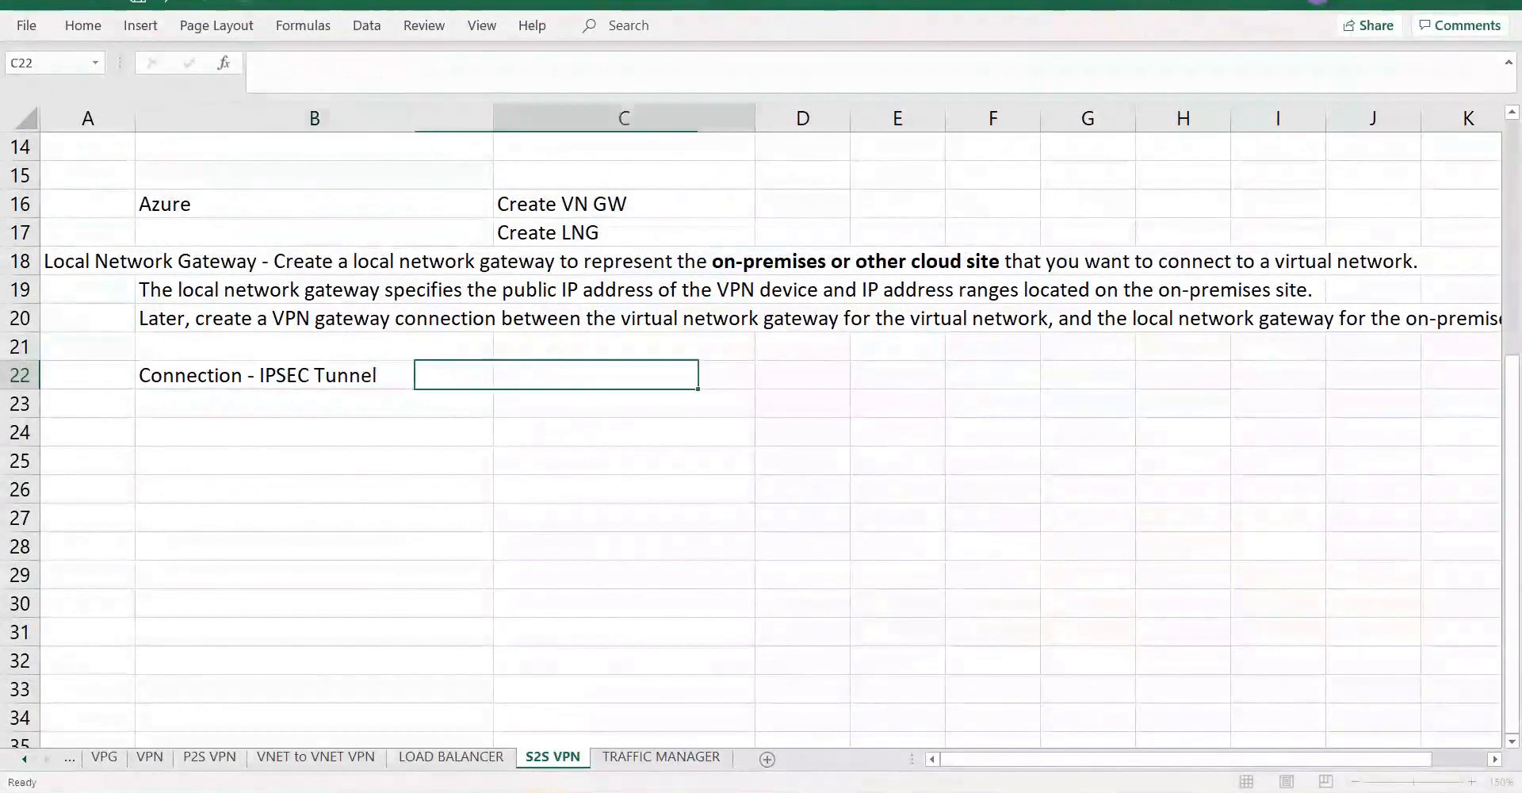
text(IPSec -)
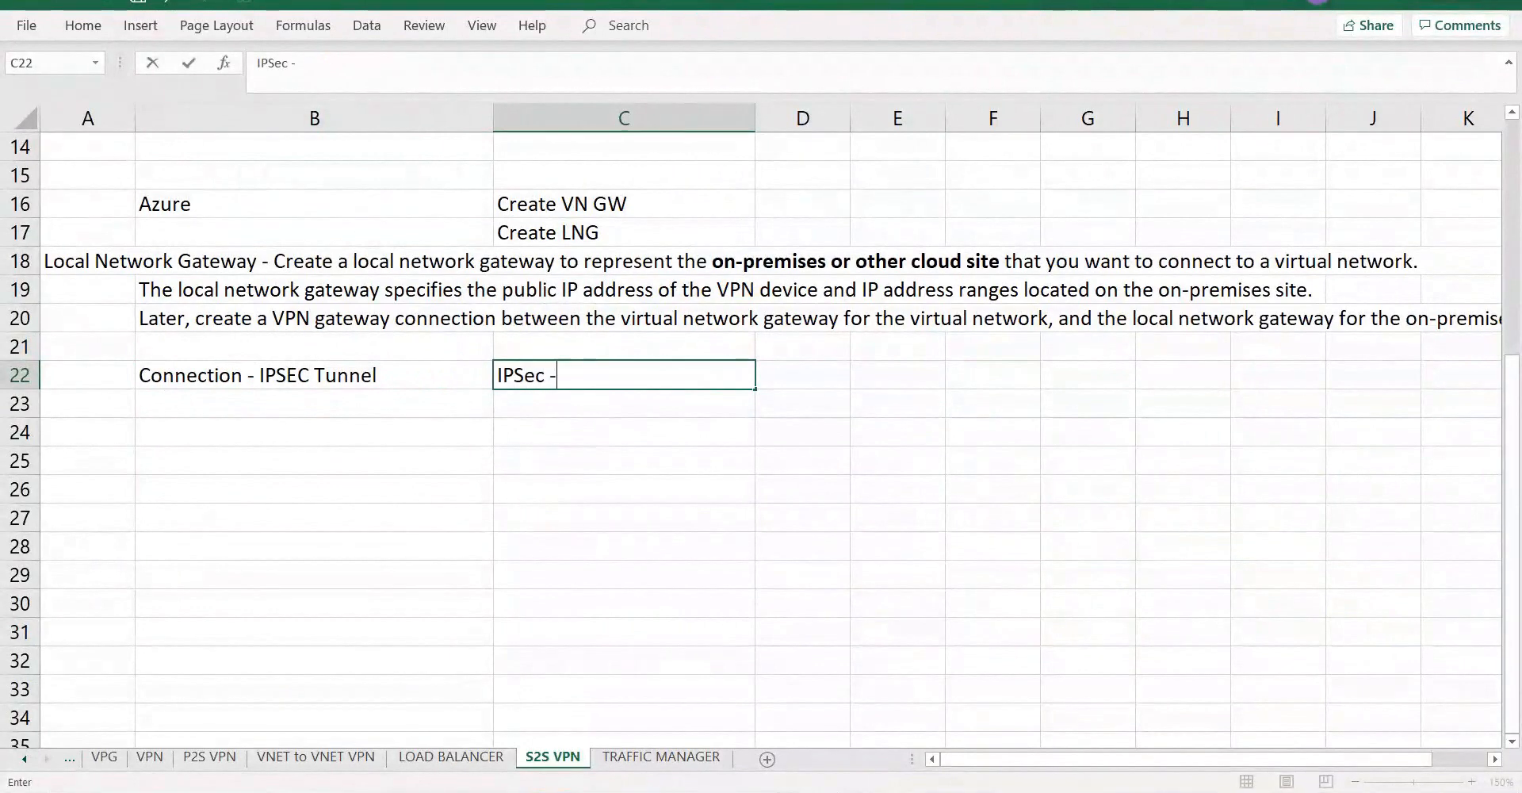
text( IP Se)
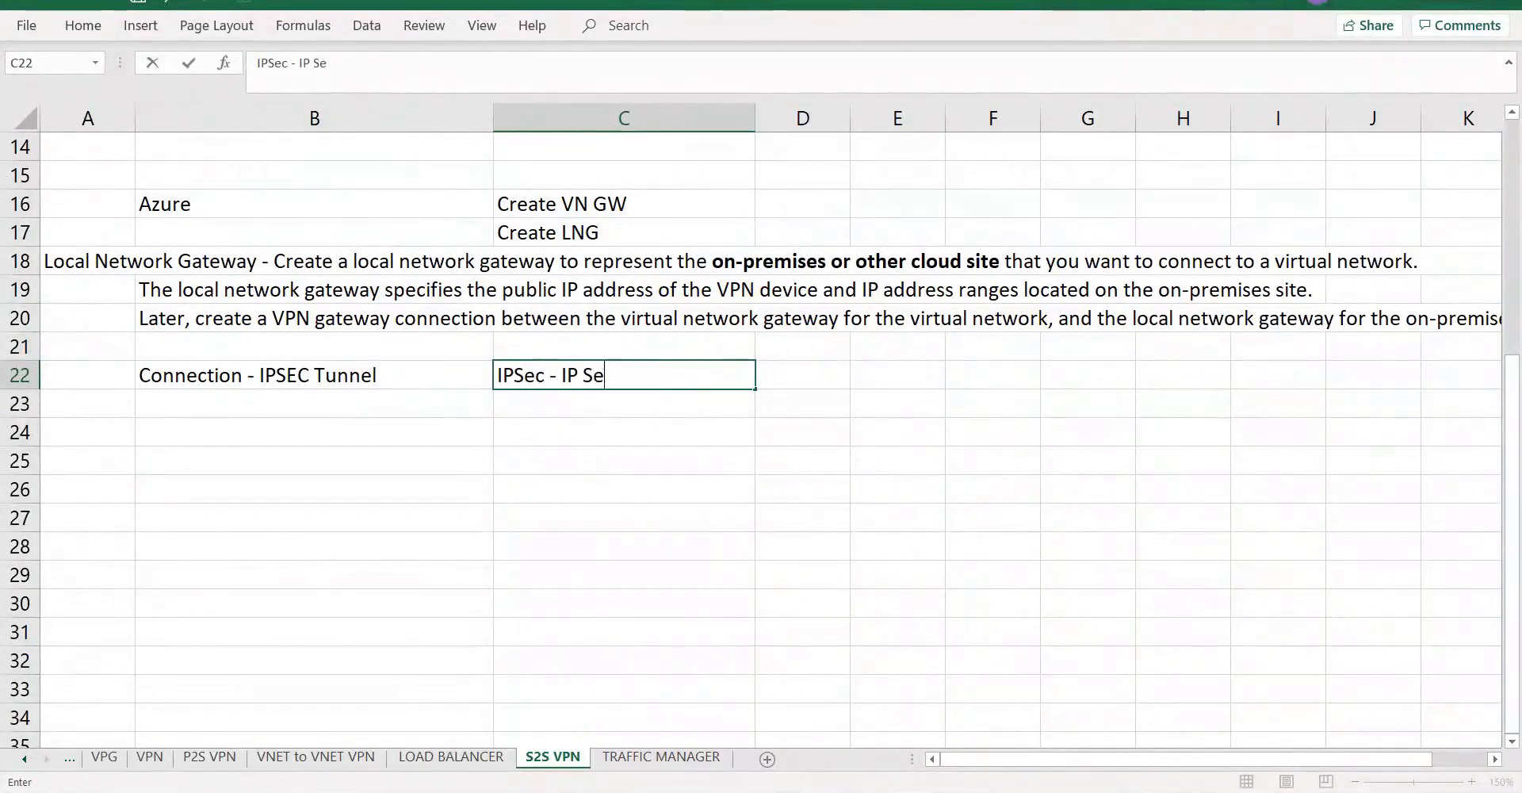
text(curity)
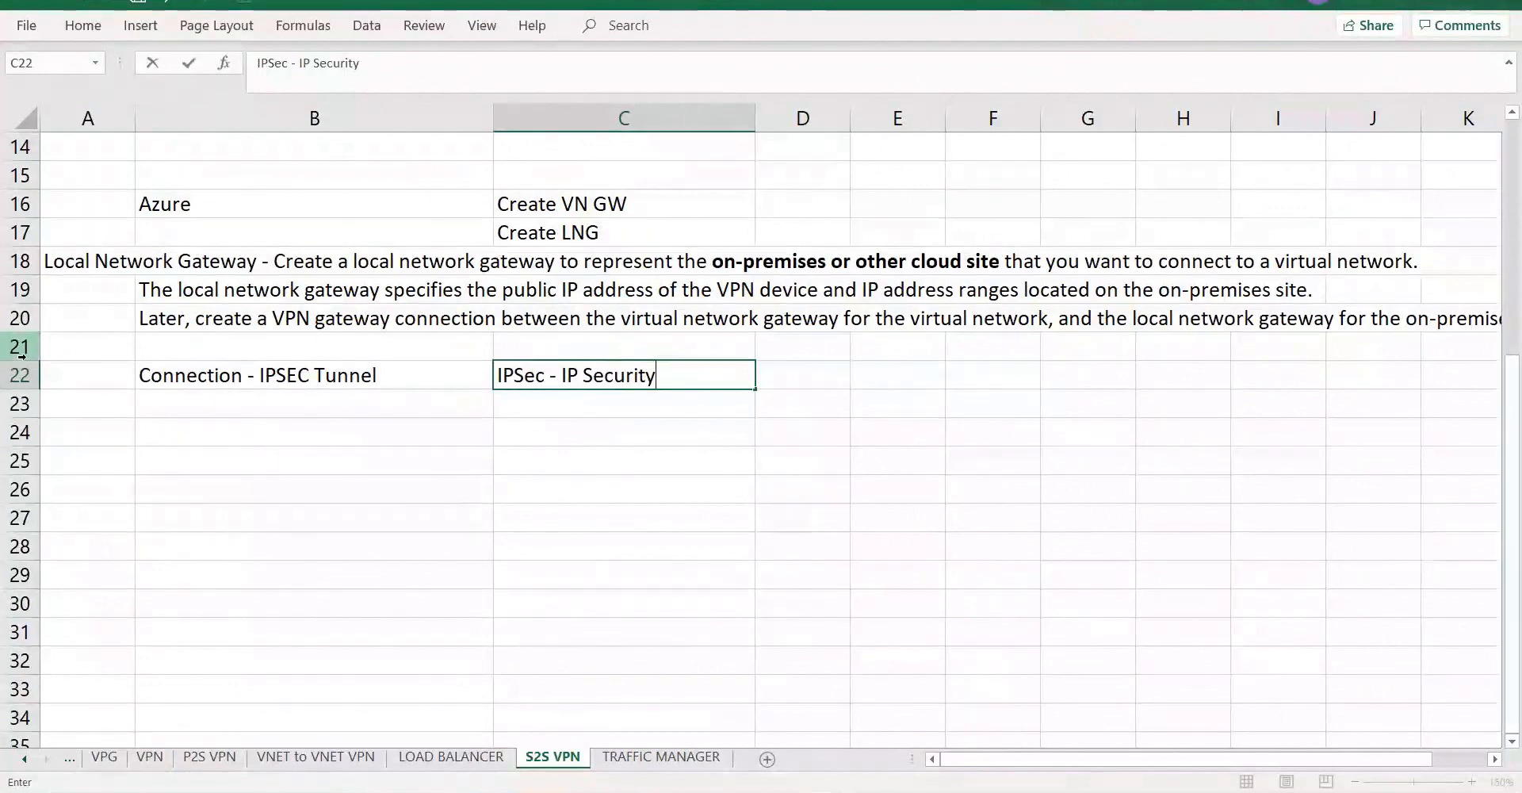
Step: Enter the note "VPN Tunnel - Active / Active" in cell B23
click(226, 406)
text(VPN )
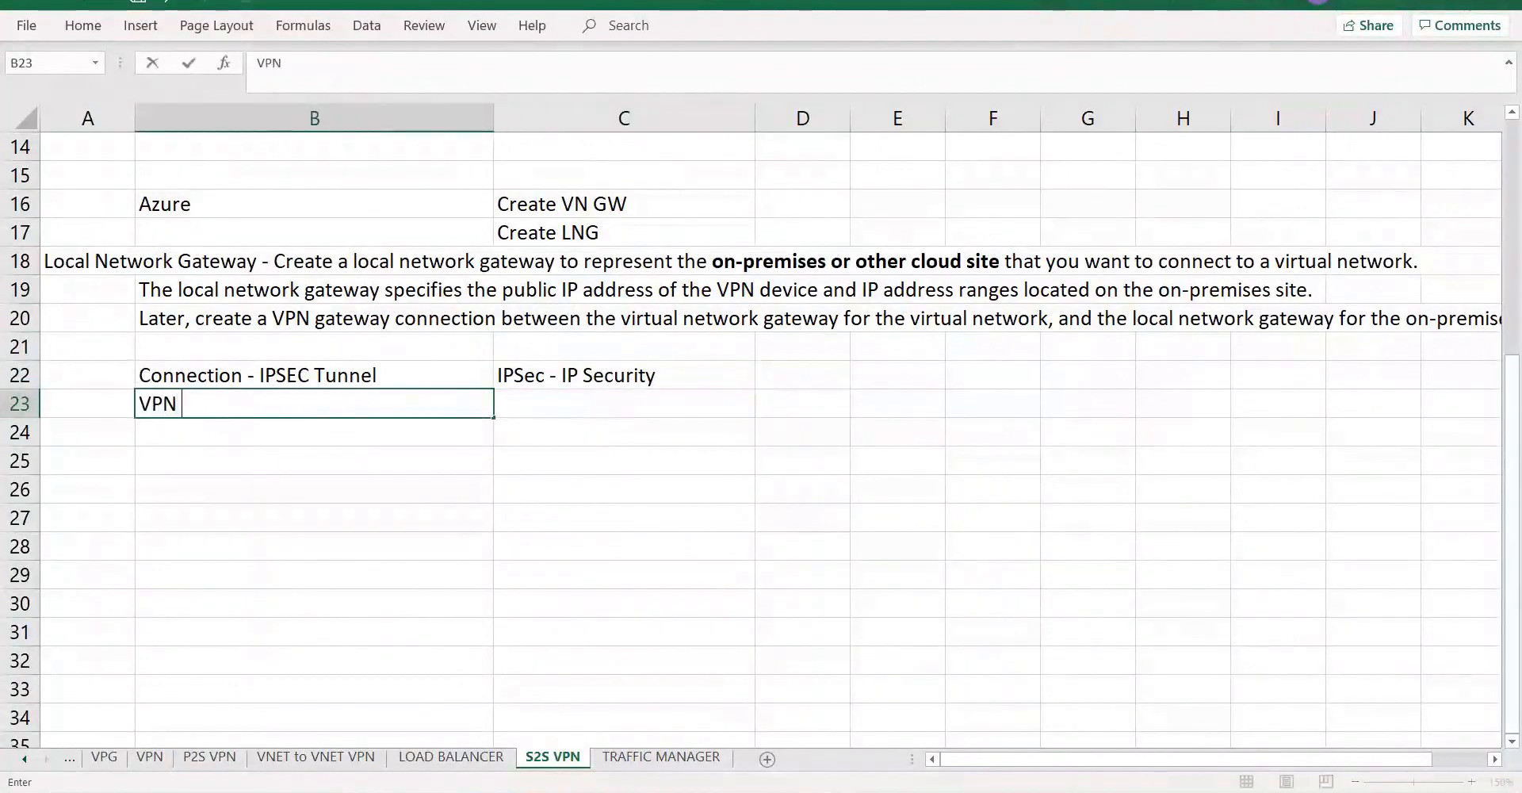
text(Tunnel - )
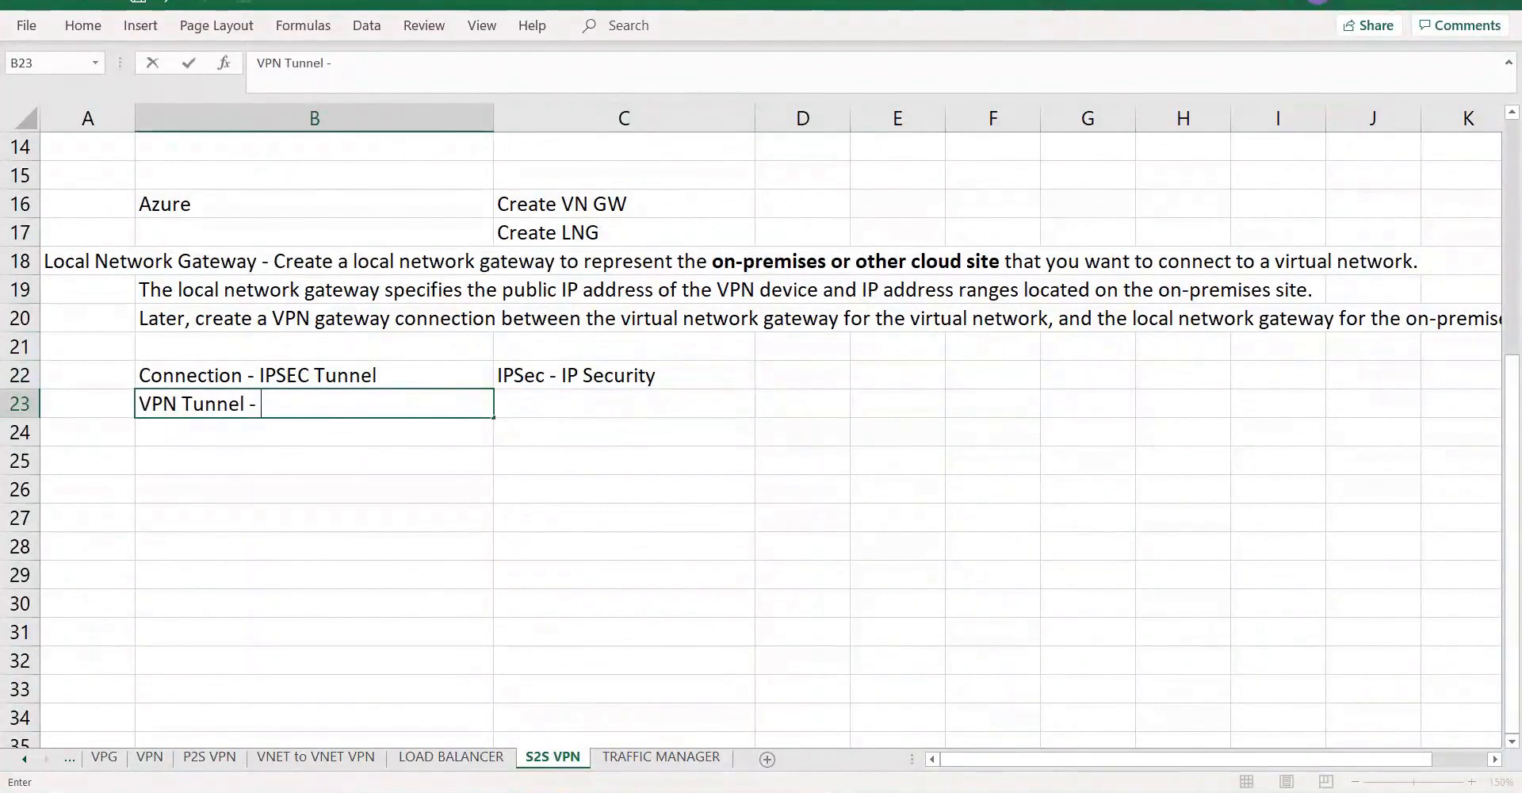
text(Active / Acti)
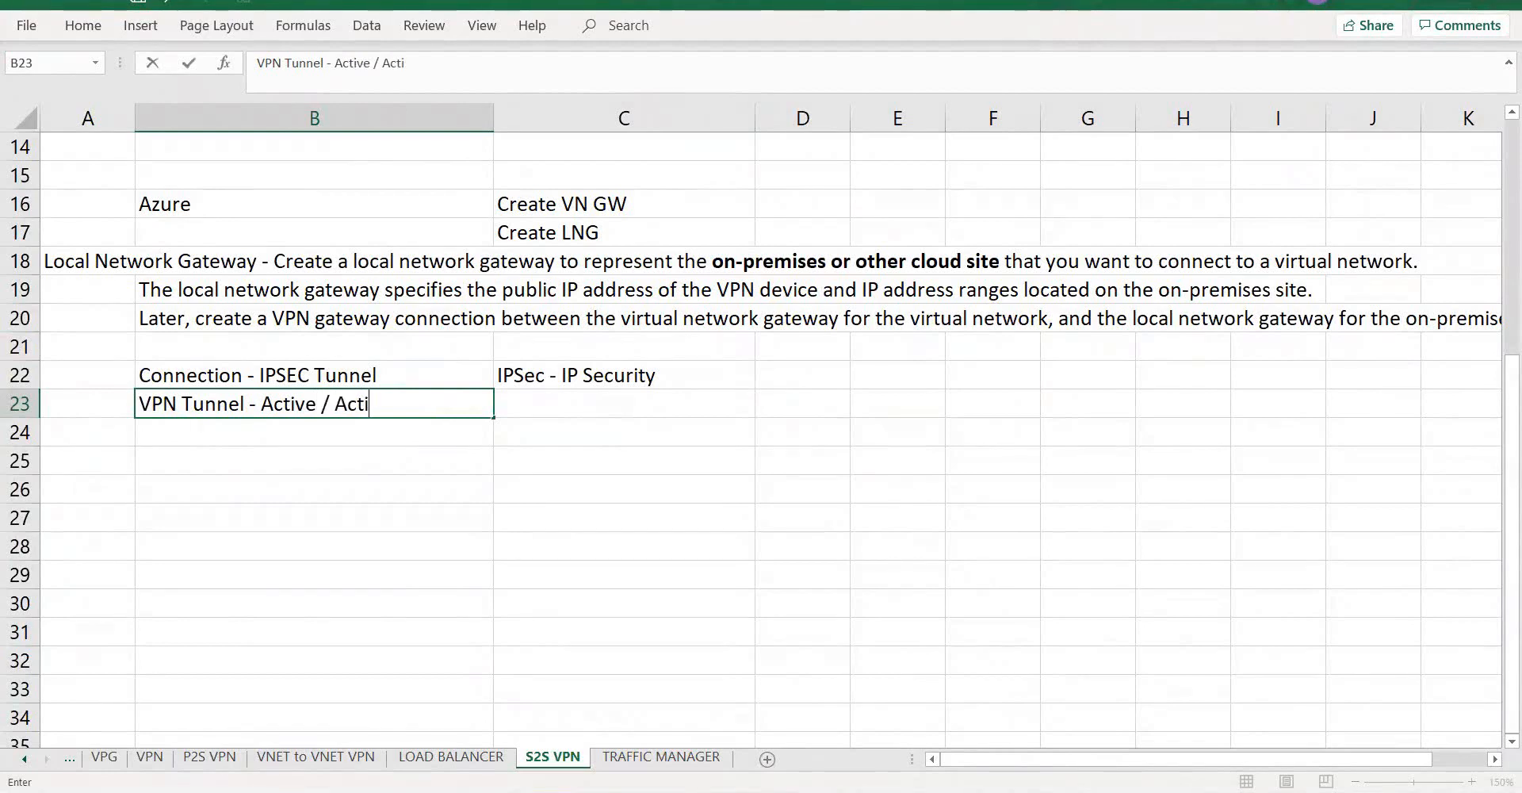
text(ve)
Step: List the gateway pairs LNG1 with AWS GW1 in D23:E23 and LNG2 with AWS GW2 in D24:E24
key(Tab)
key(Tab)
text(LNG)
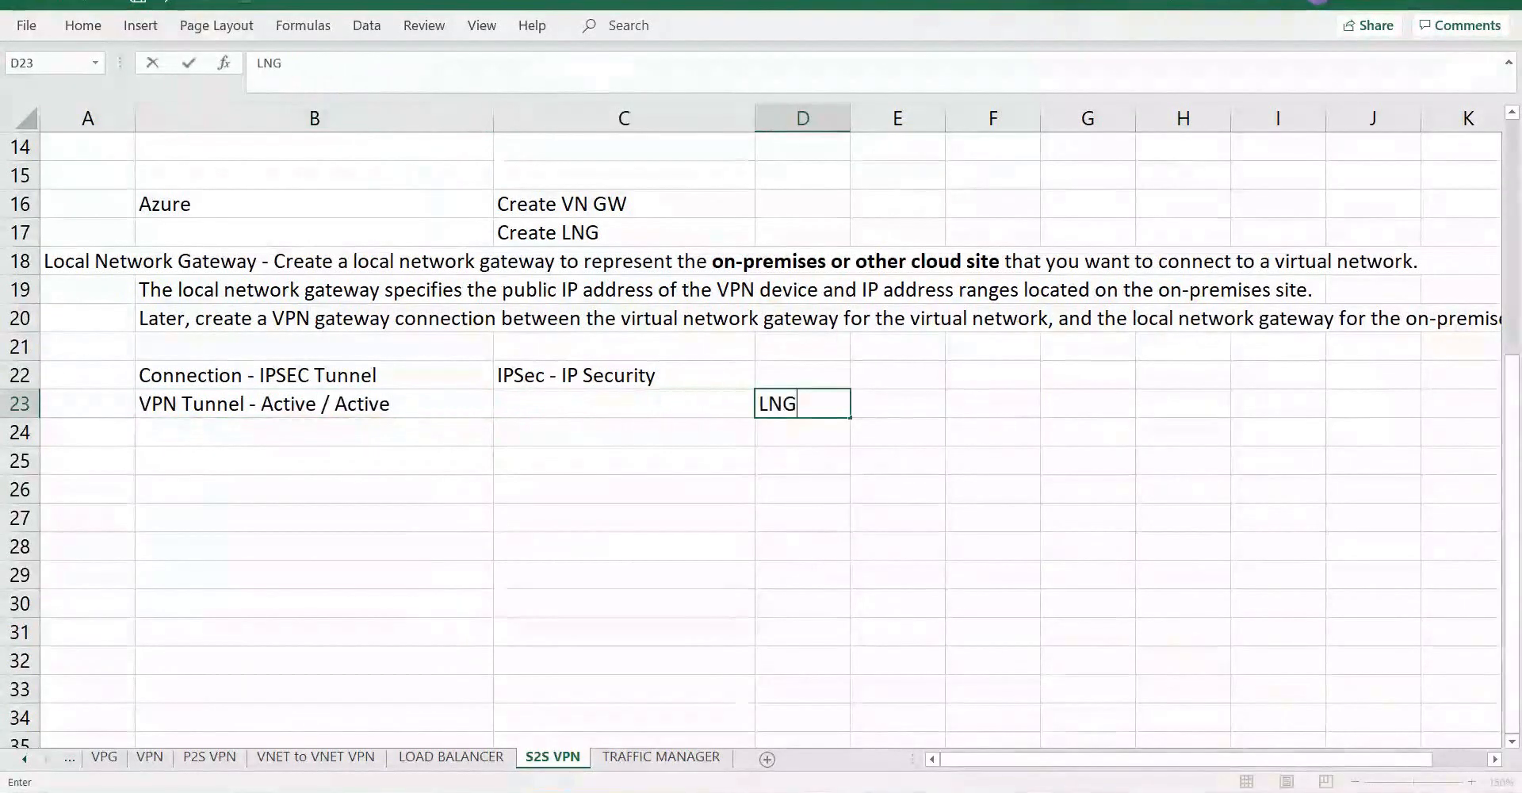
text(1)
key(Tab)
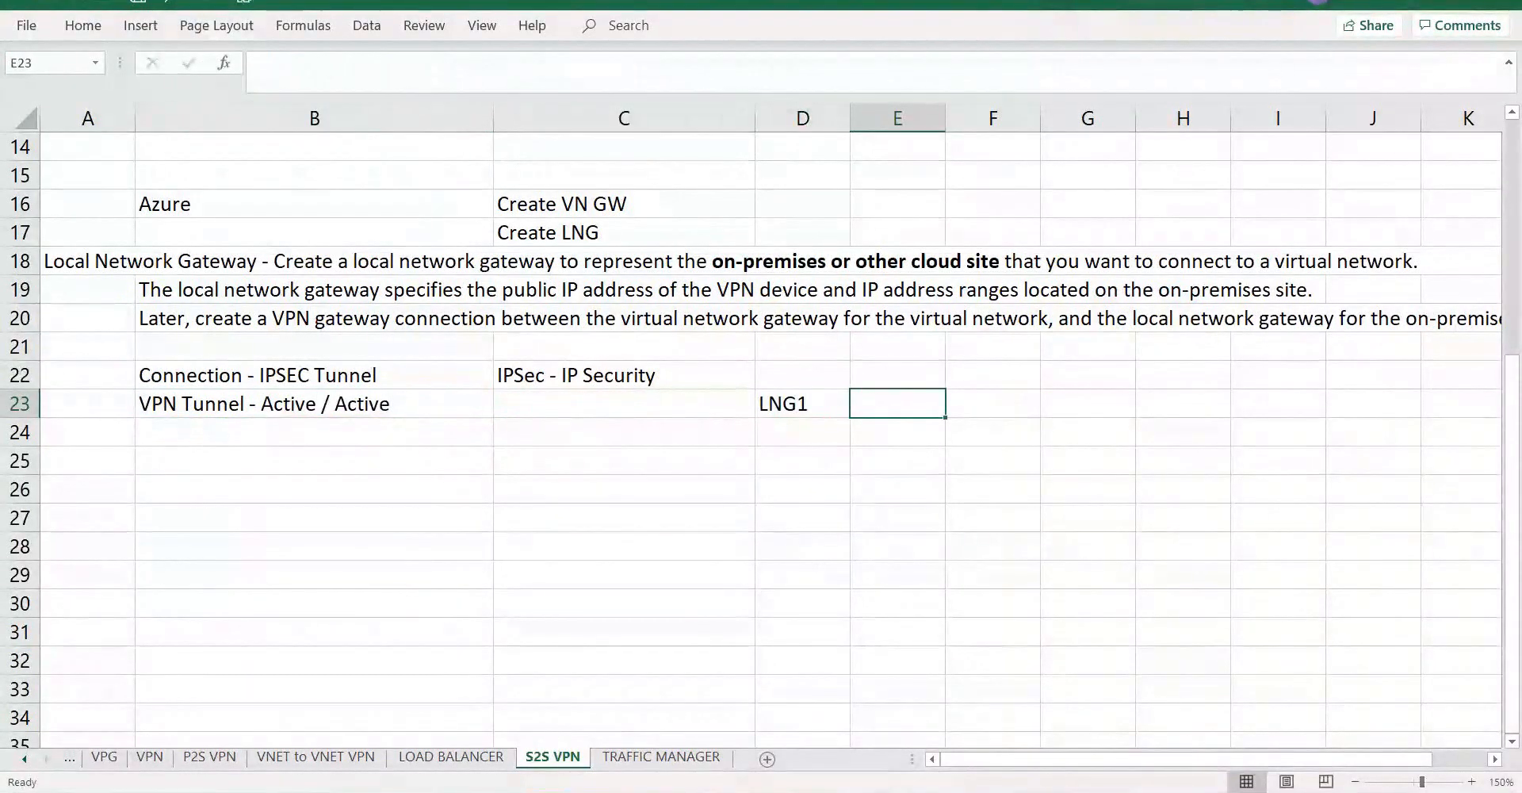
text(CWS GW1)
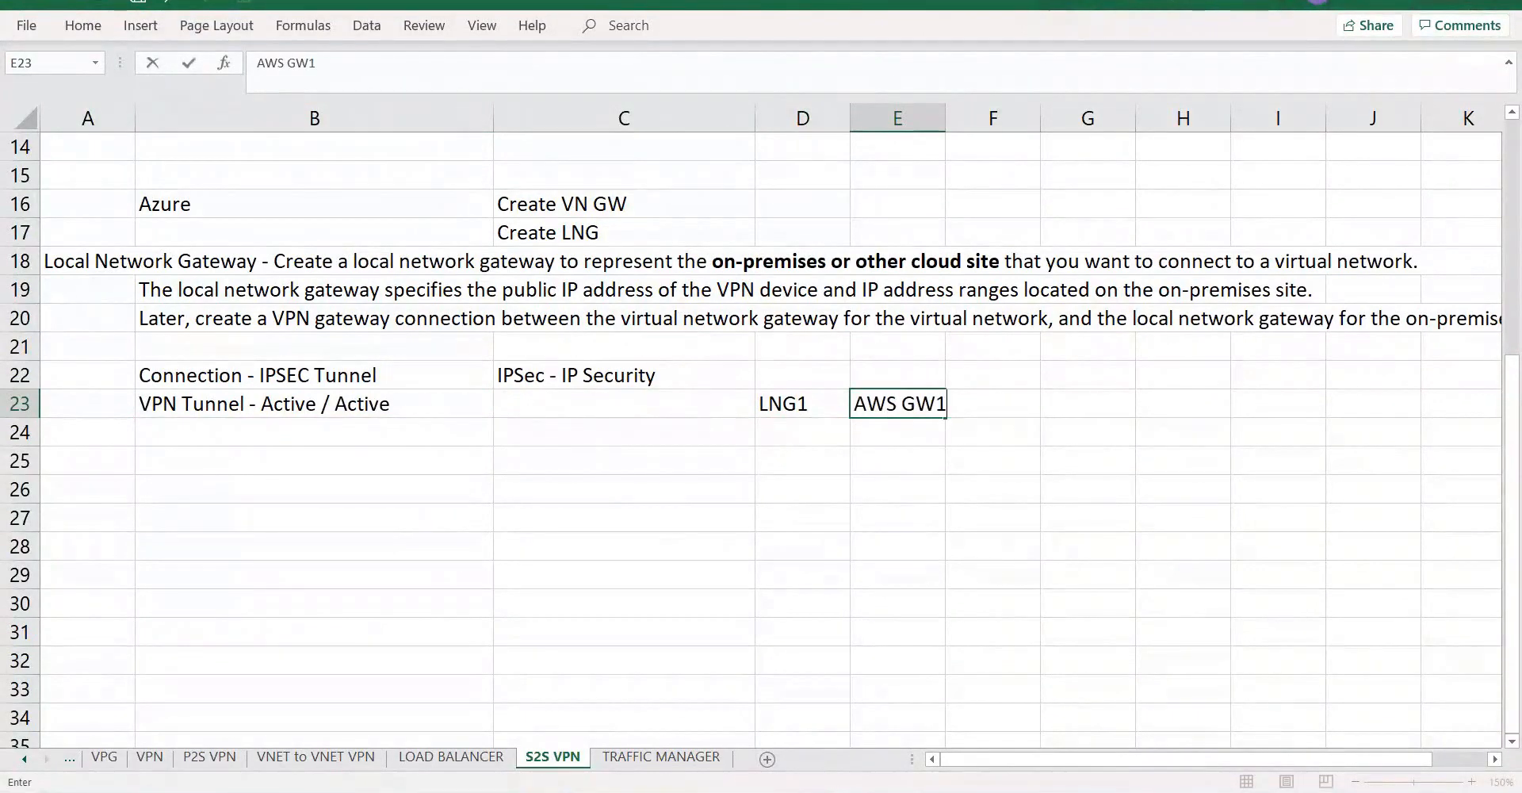
key(Down)
key(Left)
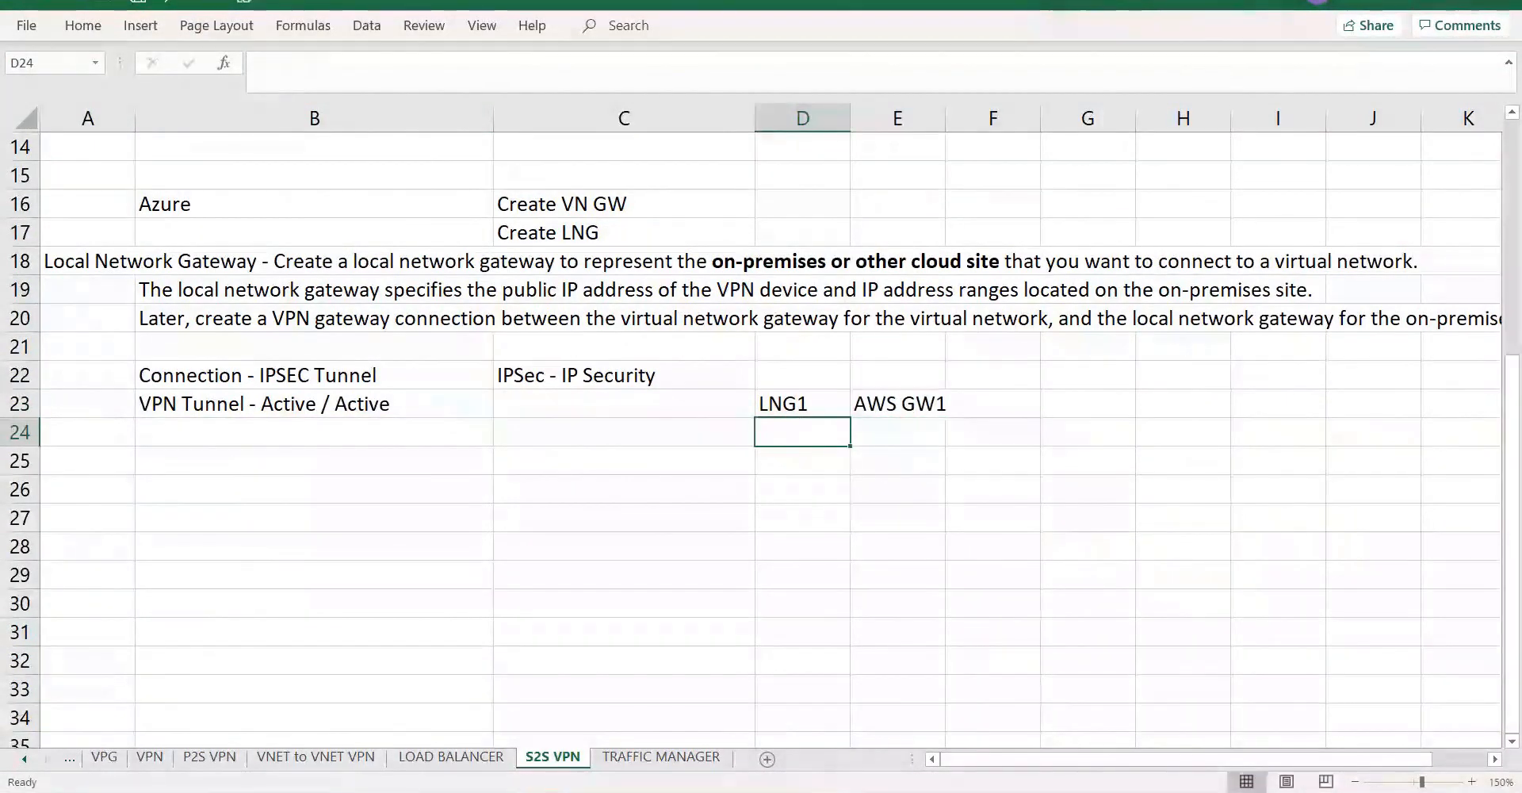
text(LNG2)
key(Right)
text(AWS G)
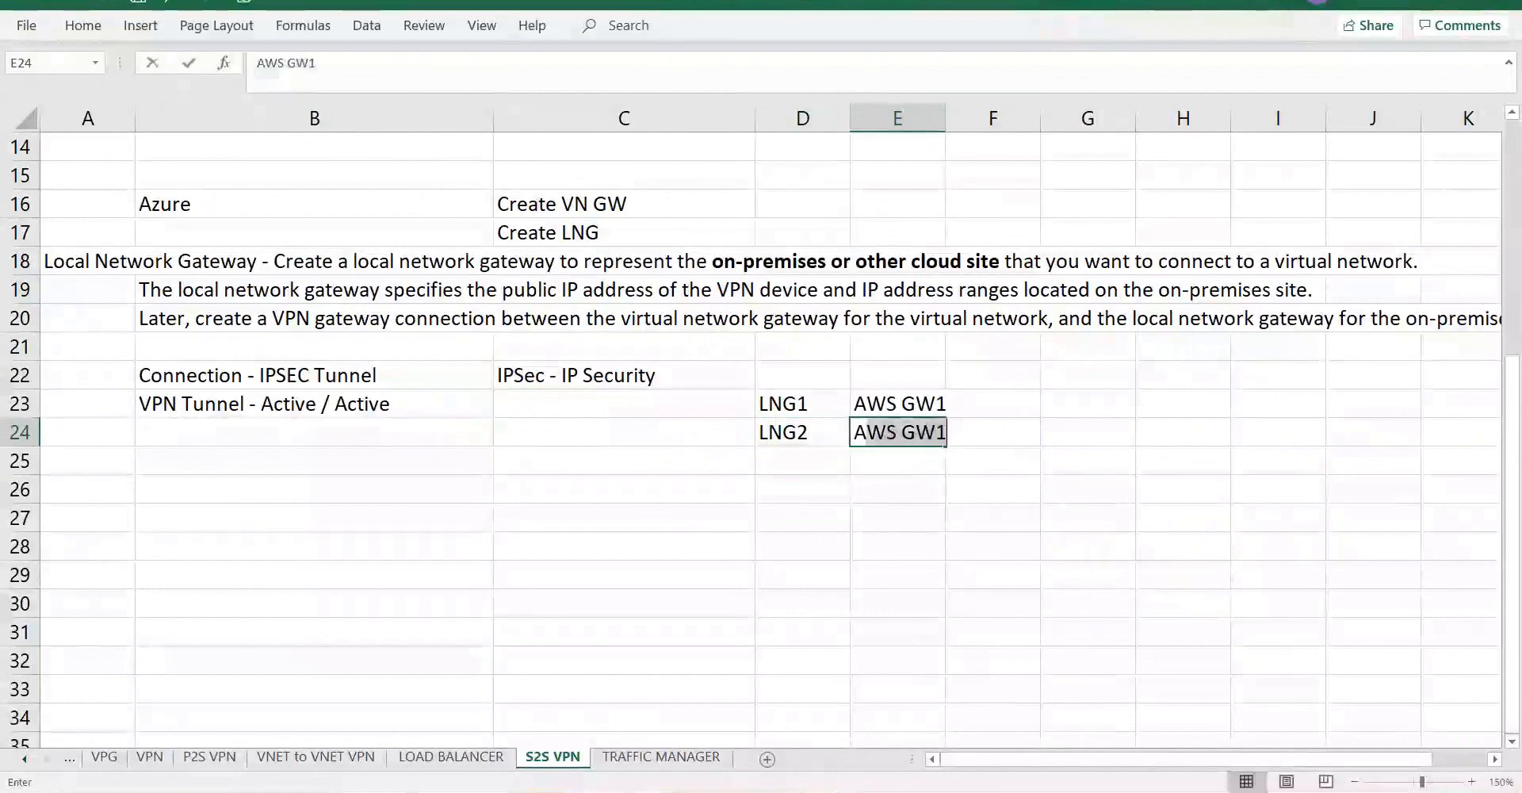
text(W2)
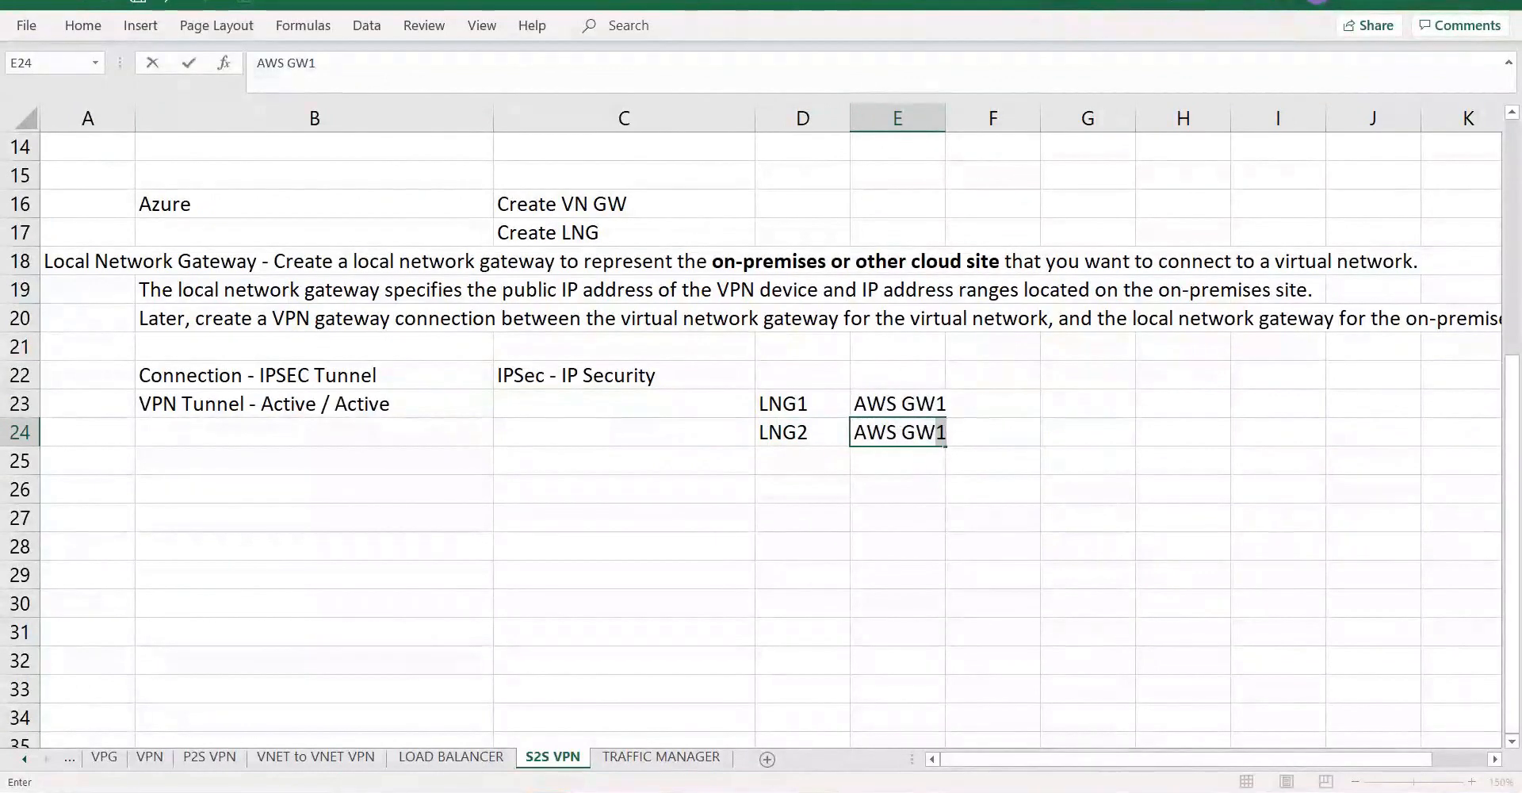
Step: Label both gateway pairs with "Tunnel" in cells F23 and F24
key(Up)
key(Right)
text(Tunnel)
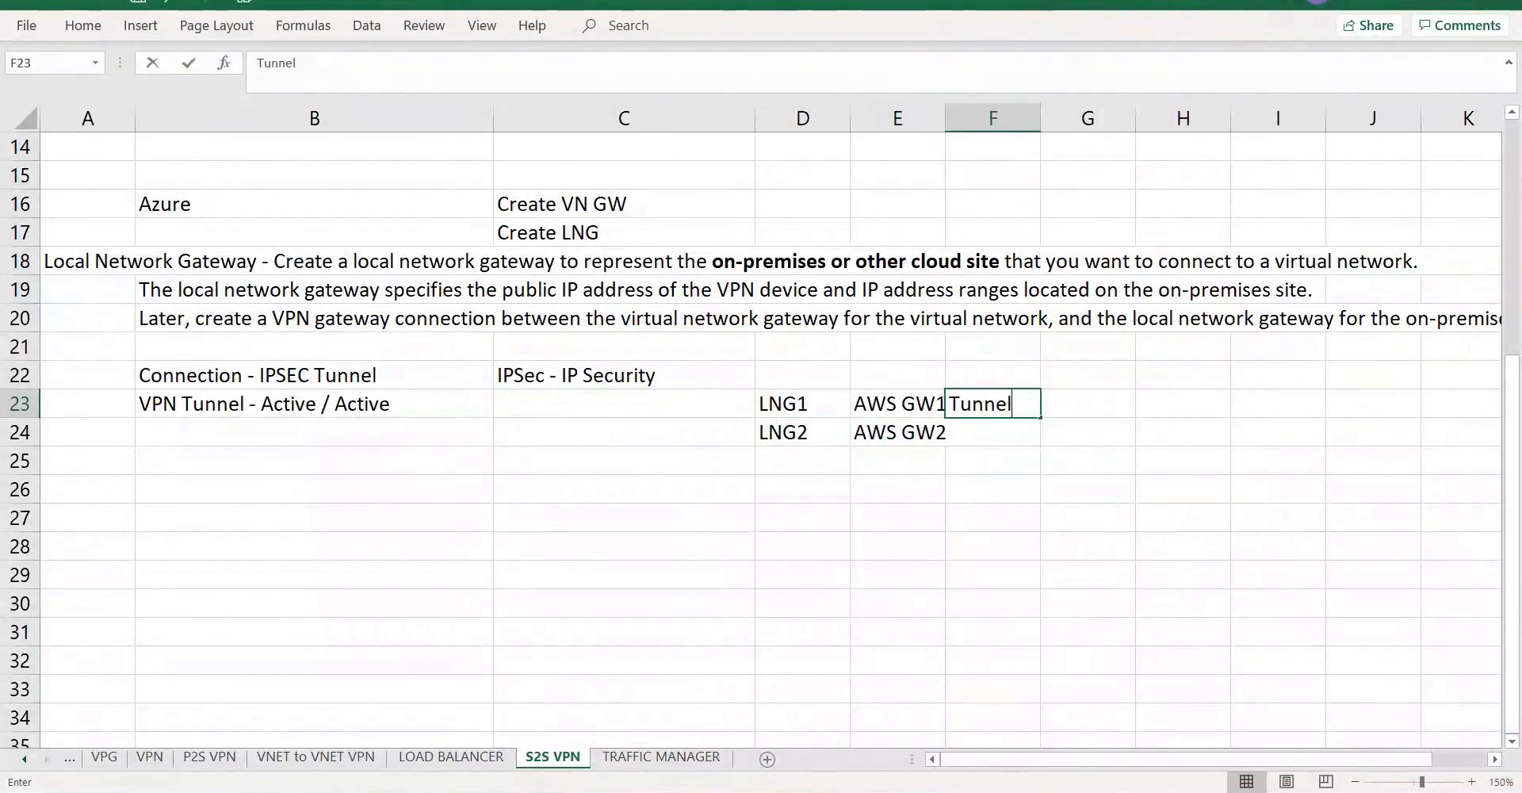
key(Down)
text(Tunnel)
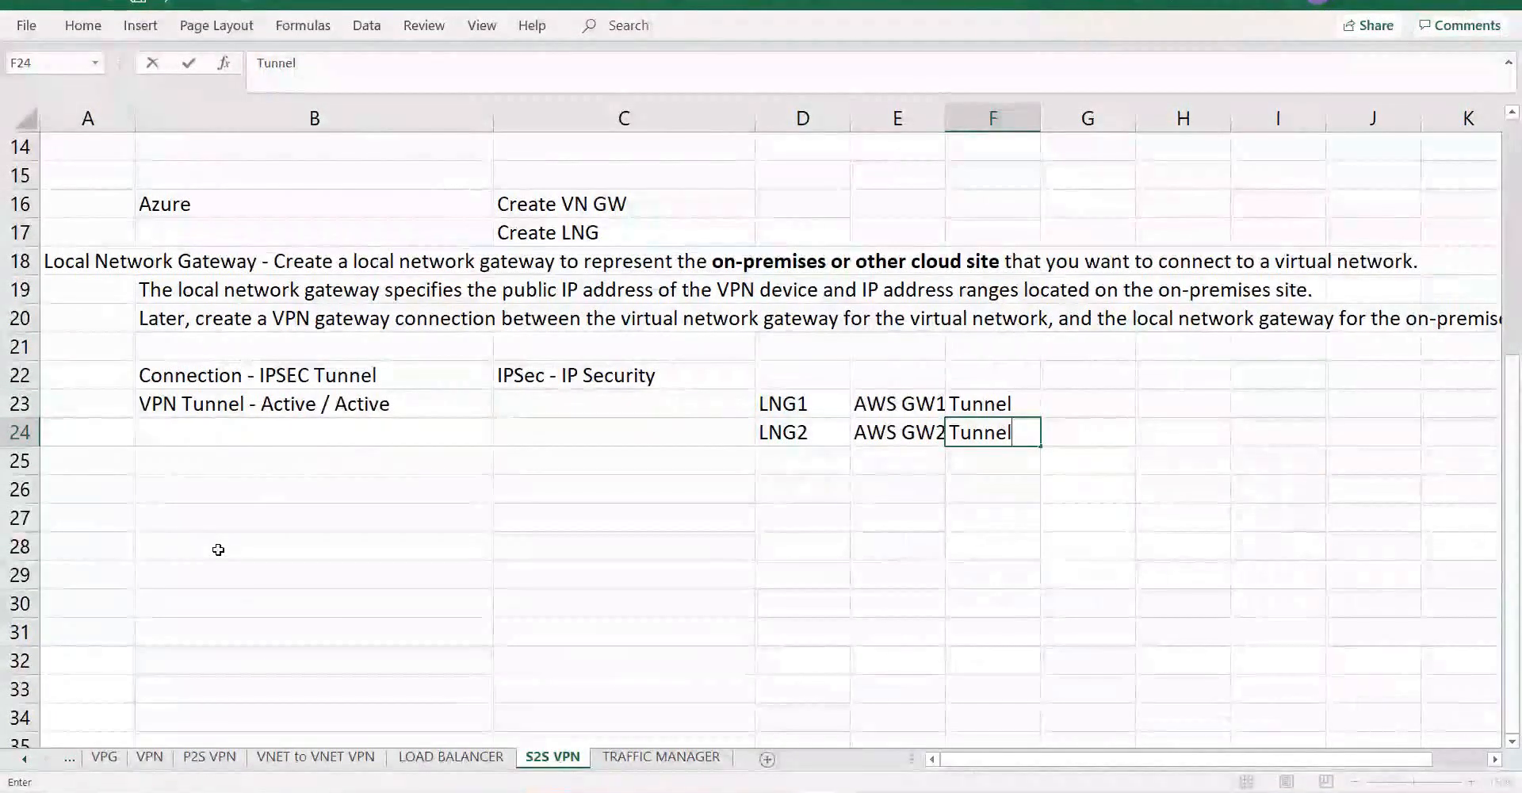
Step: Enter the note "Active / Standby" in cell B25 below the active/active notes
click(357, 467)
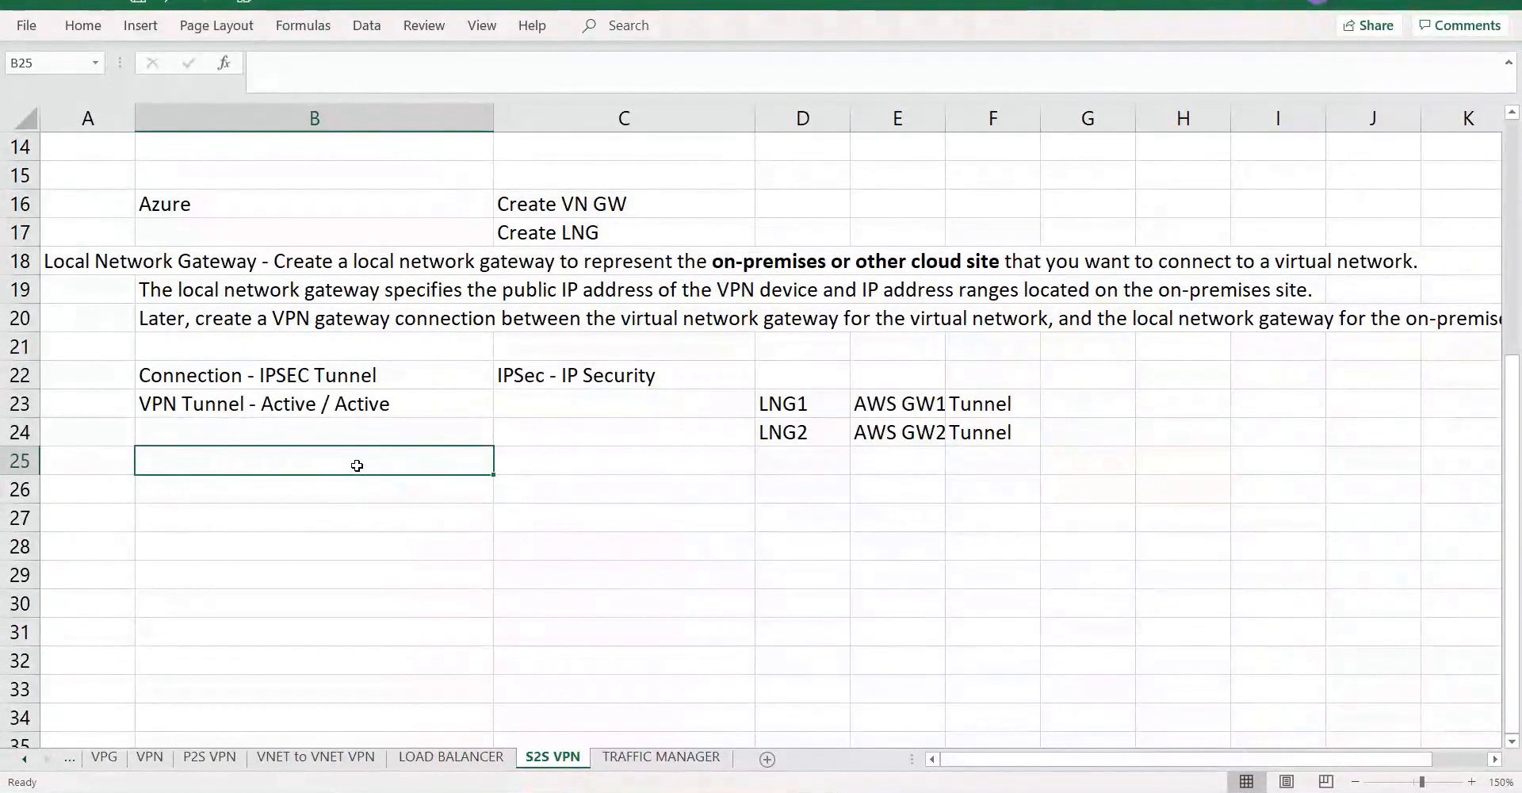
text(Ac)
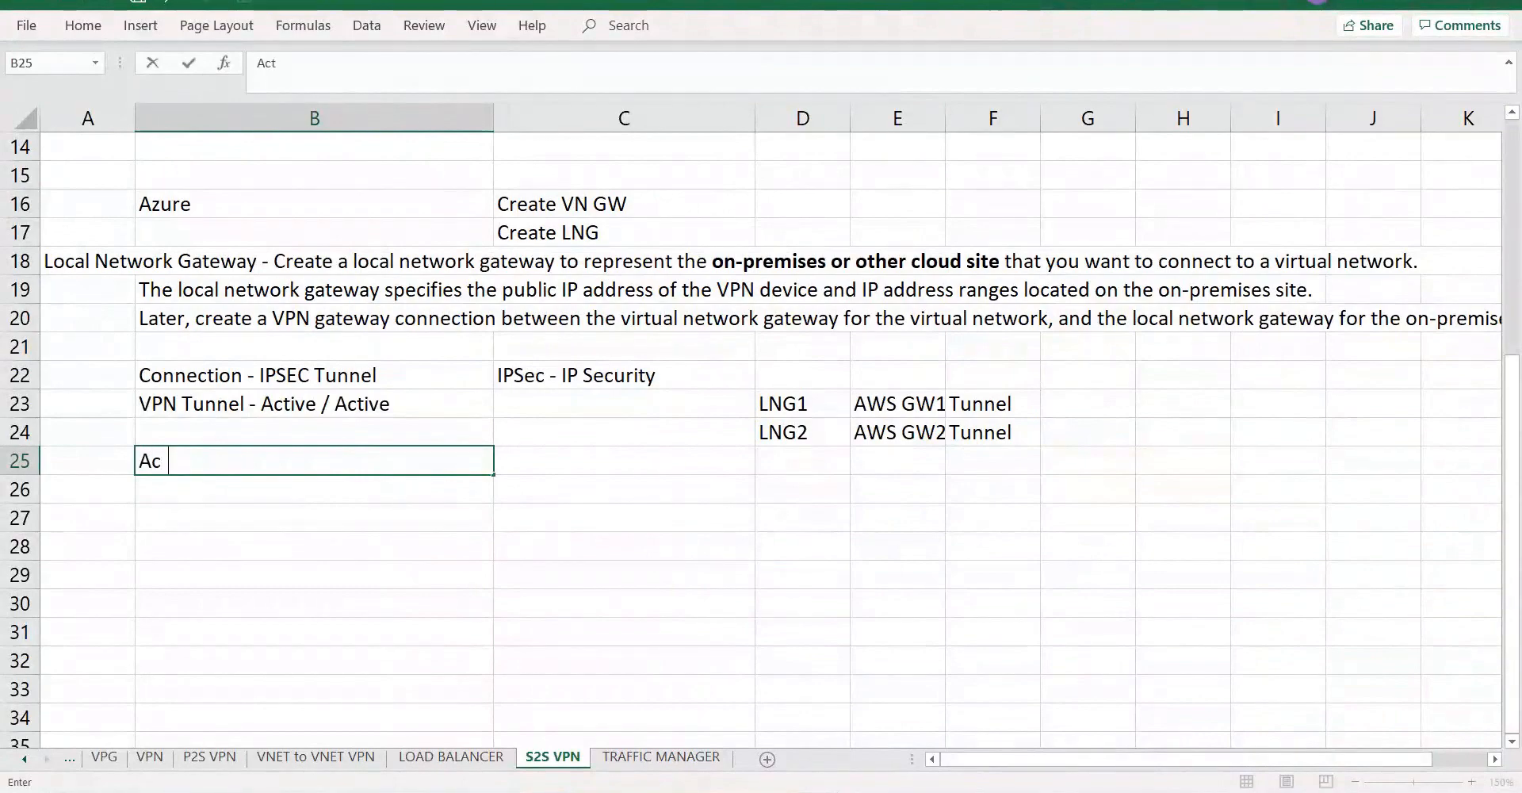
text(tive / Standby)
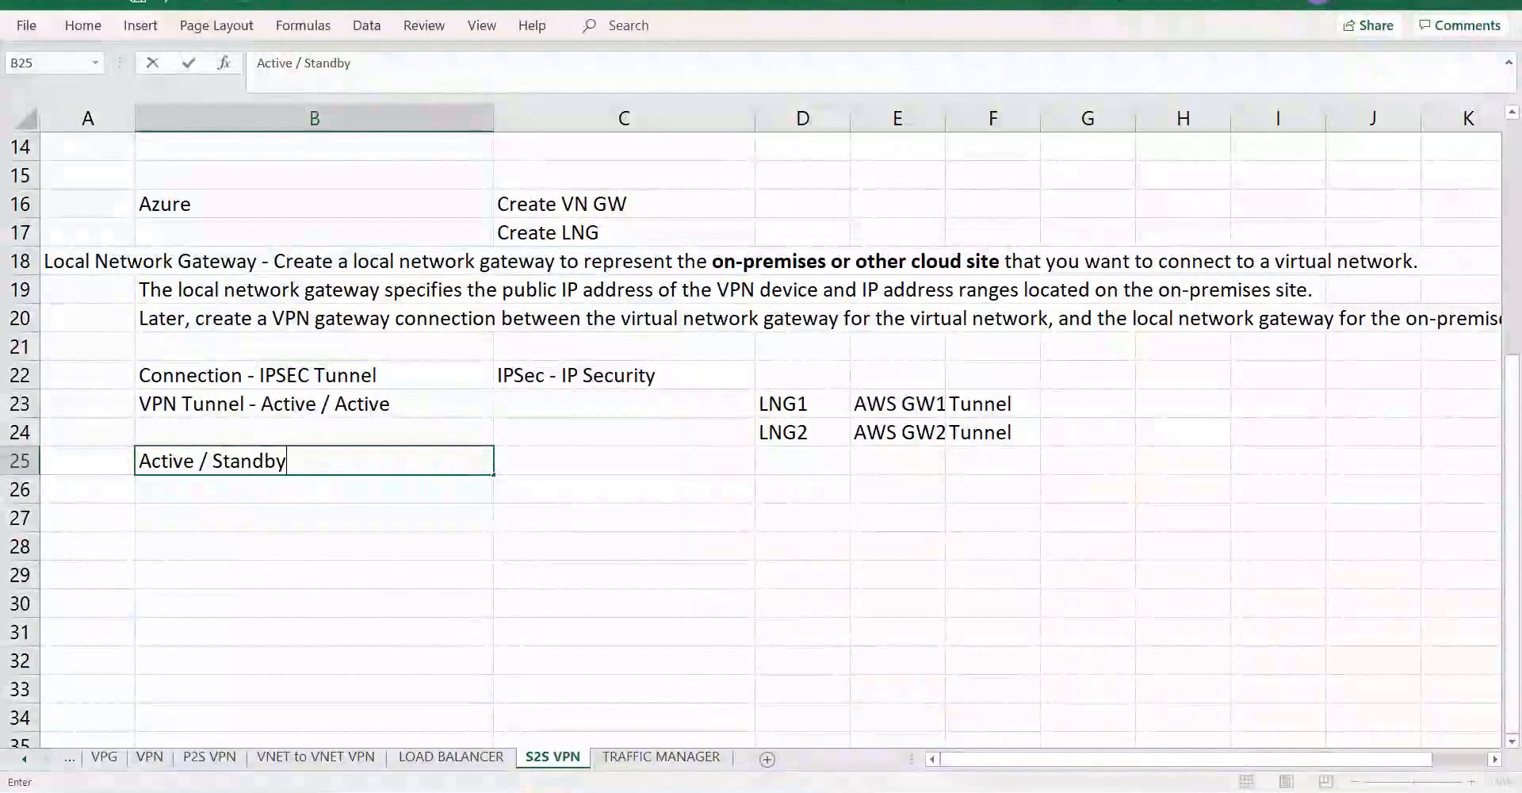
key(Tab)
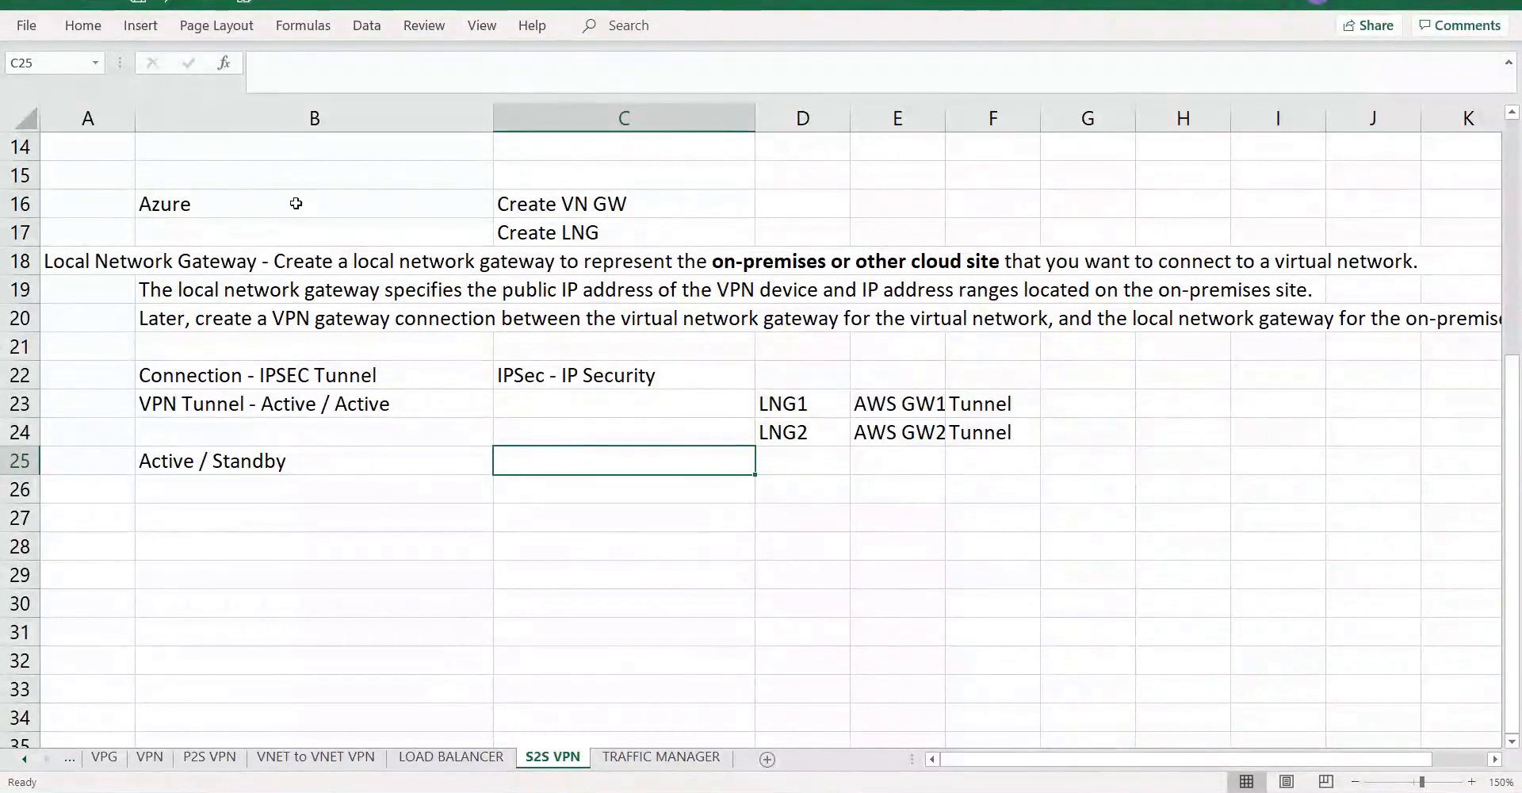
Step: Enter the heading "S2S VPN" in cell A1 of the sheet
click(297, 179)
key(ctrl+Home)
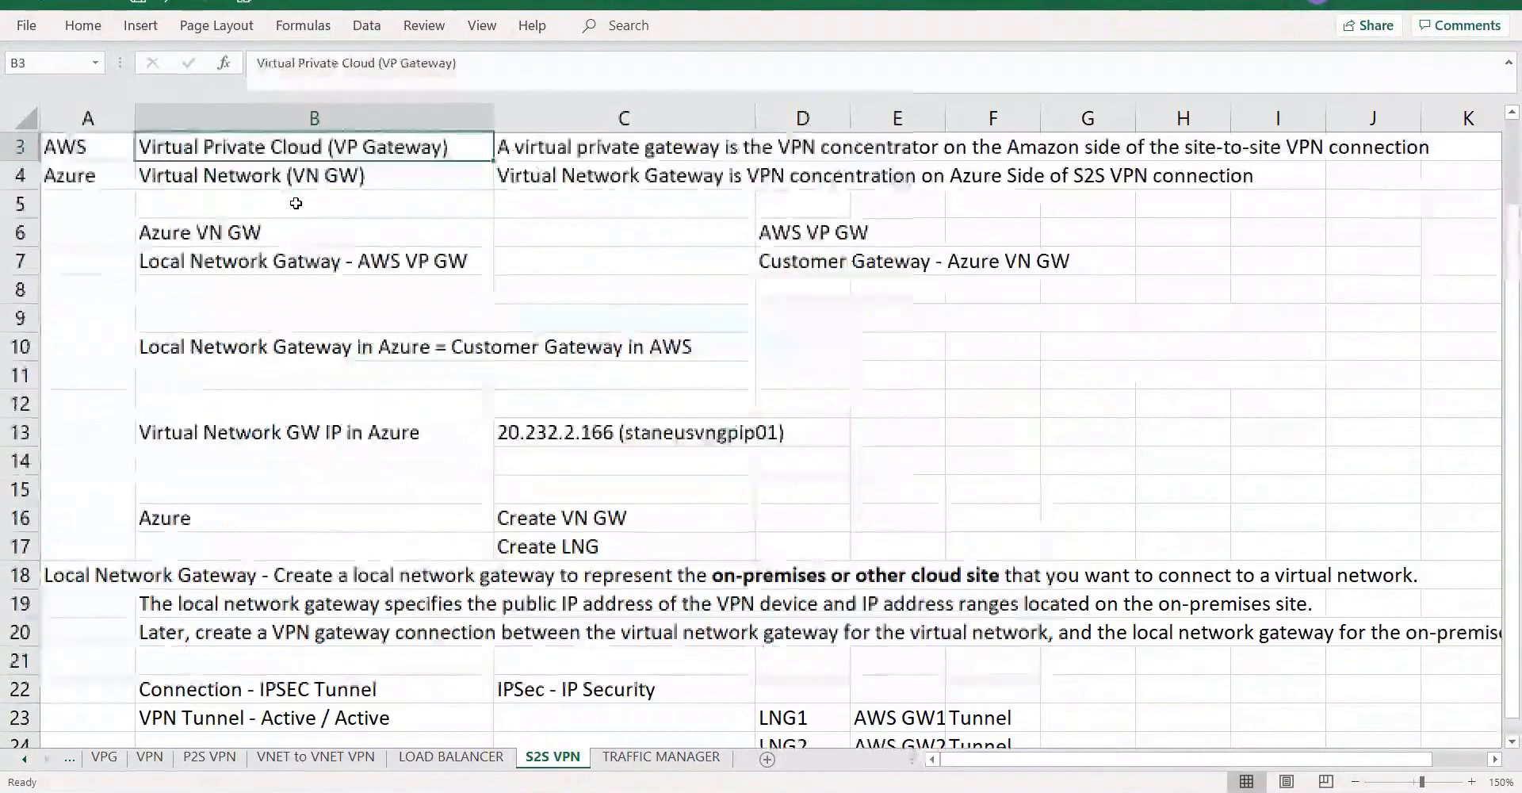
text(S2S VPN)
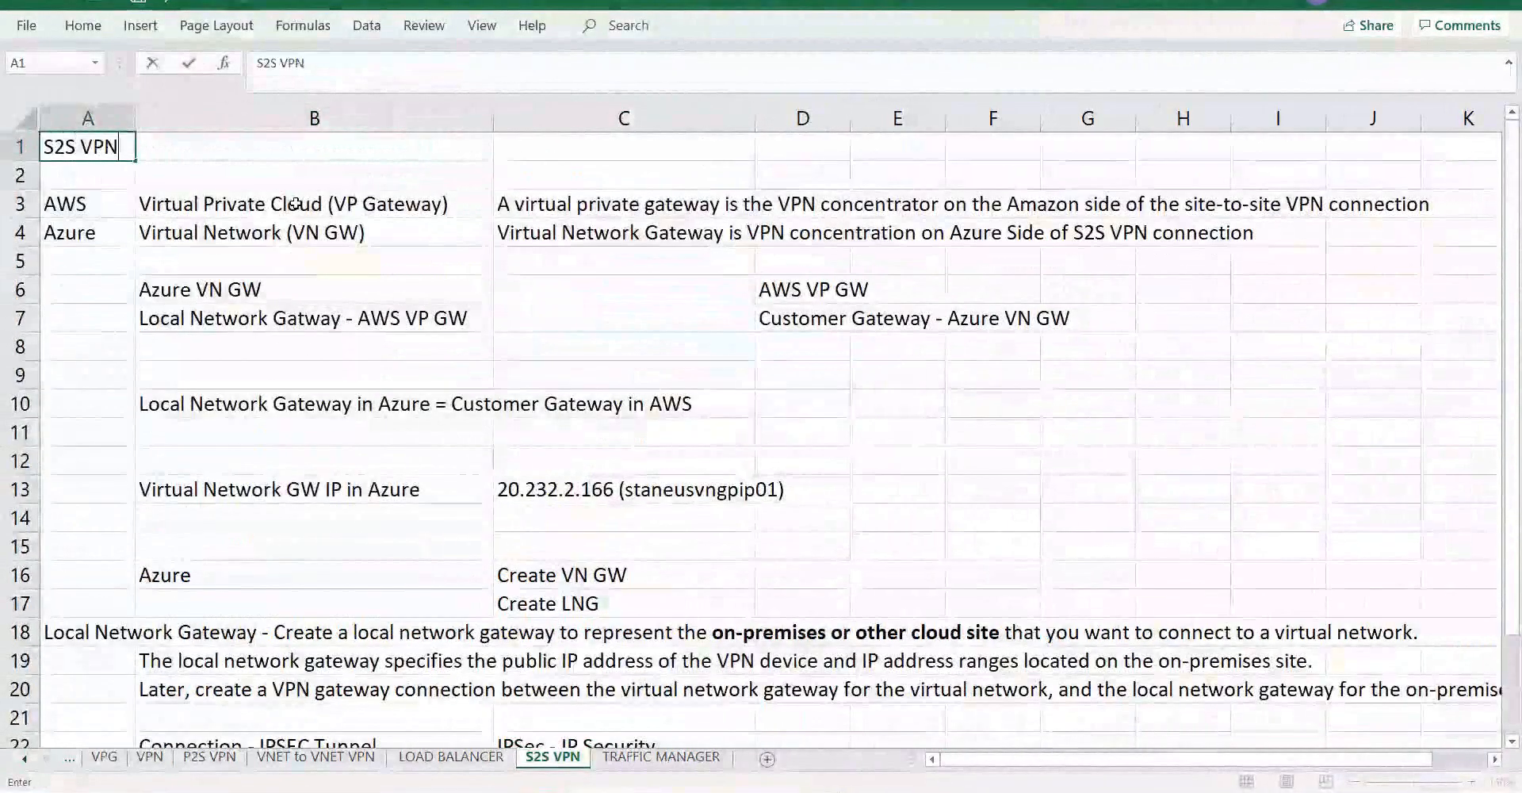
key(Tab)
Step: Enter "we can connect Azure Datacenter with other cloud Datacenter or On premises datacenter" in cell B1
text(we can conec)
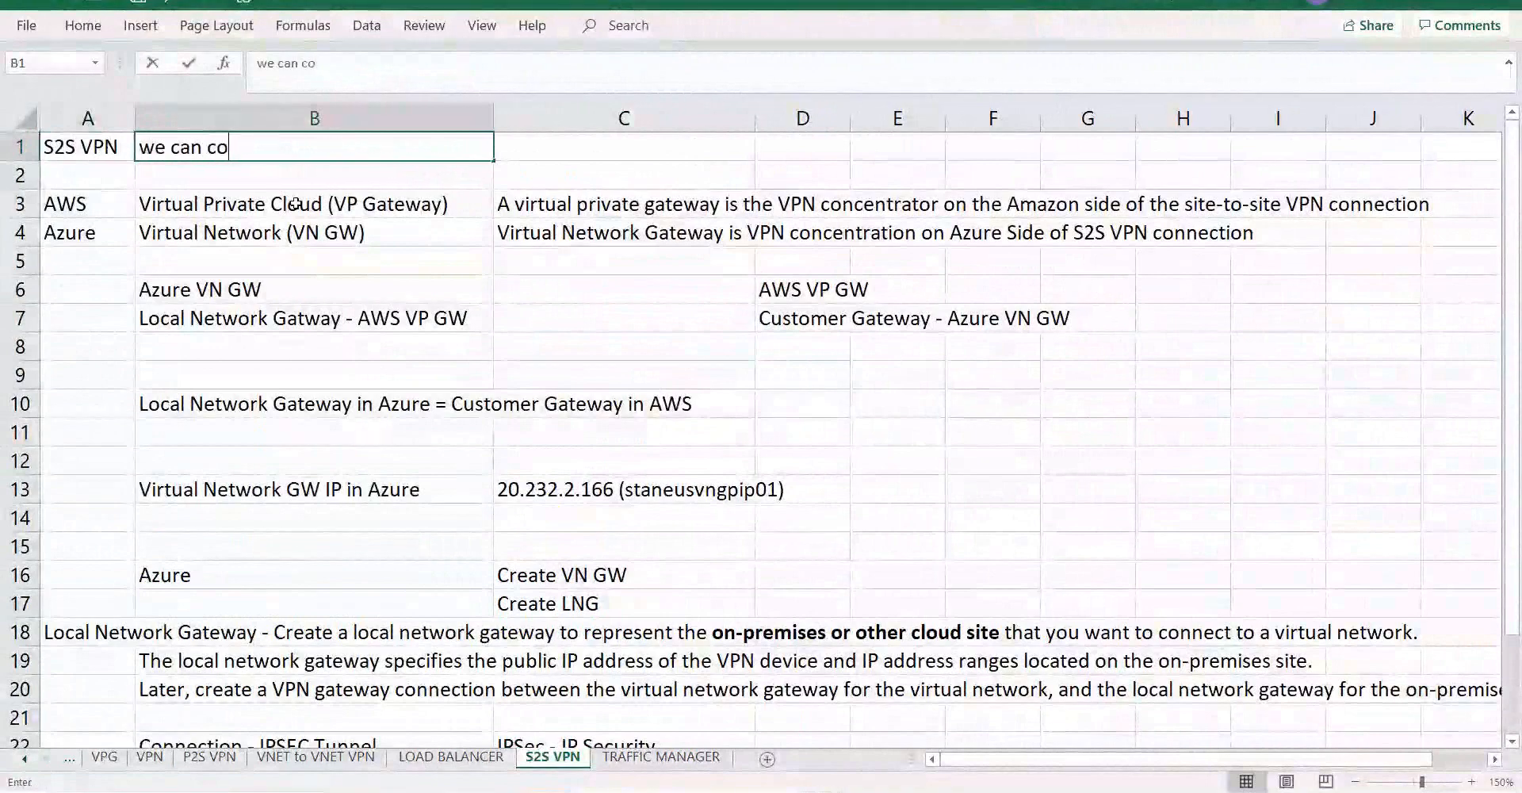
key(BackSpace)
key(BackSpace)
text(nect)
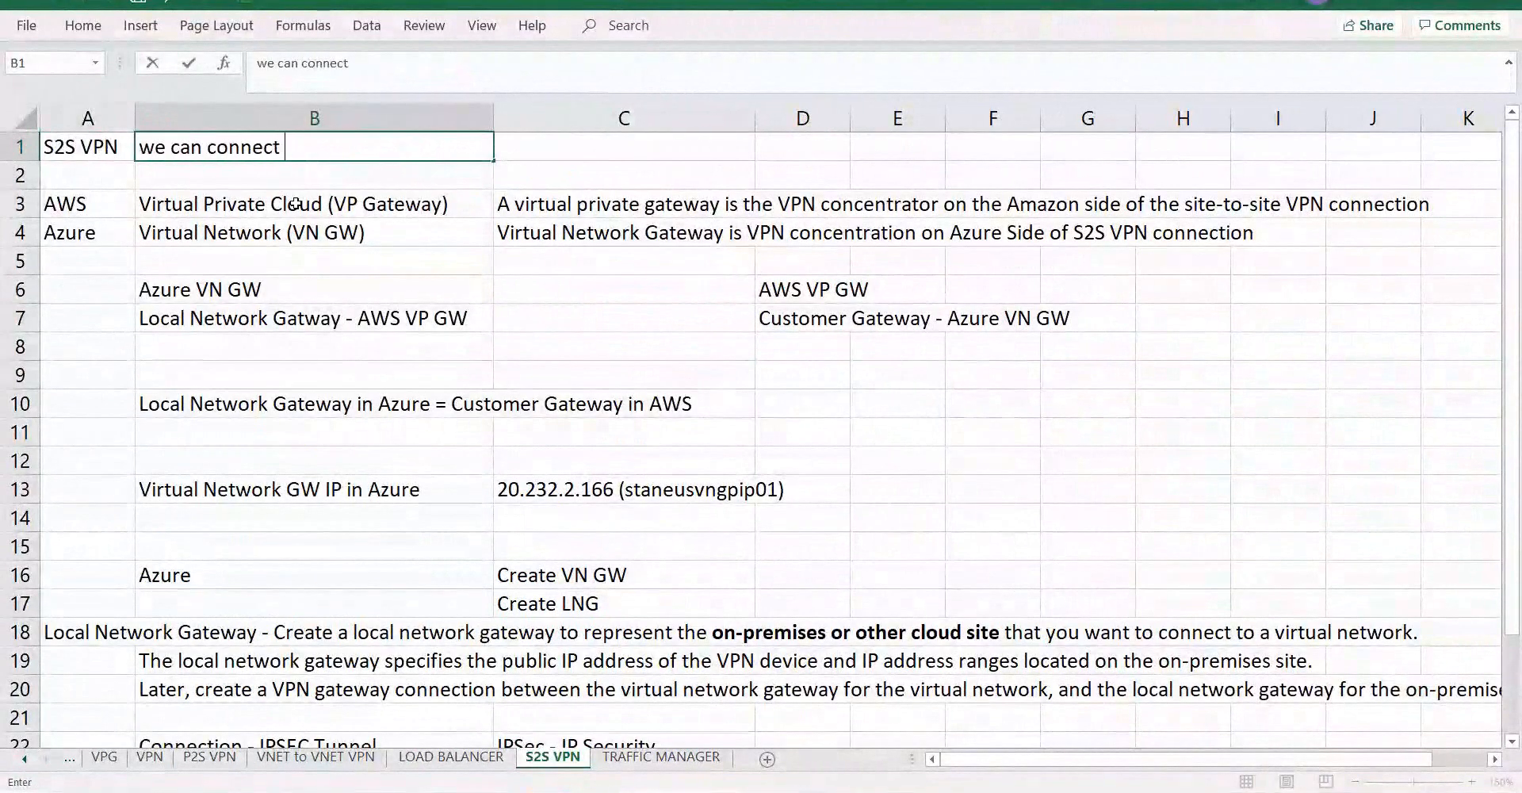
text( Azure Datacenter with )
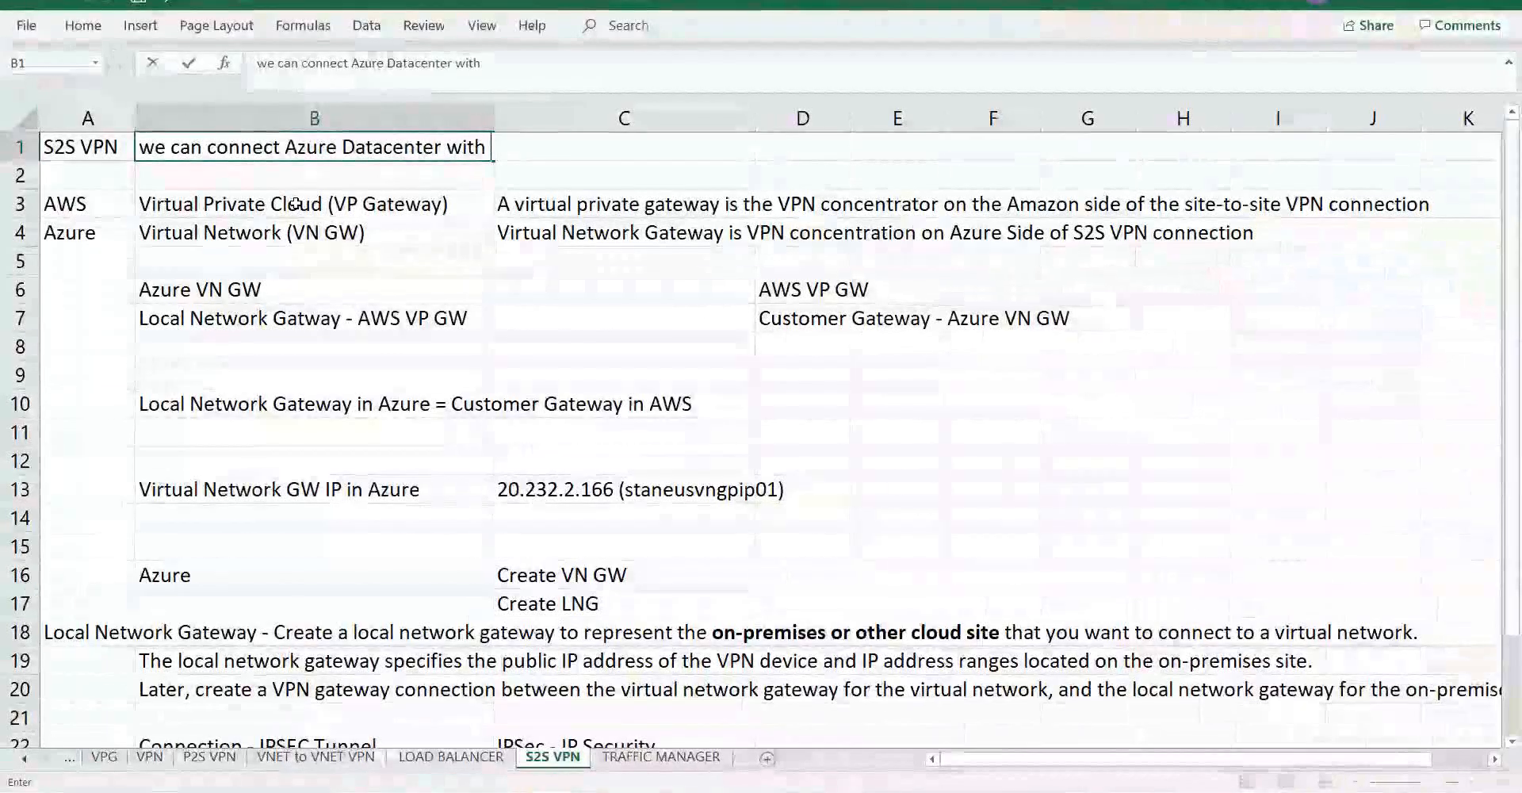
text(o)
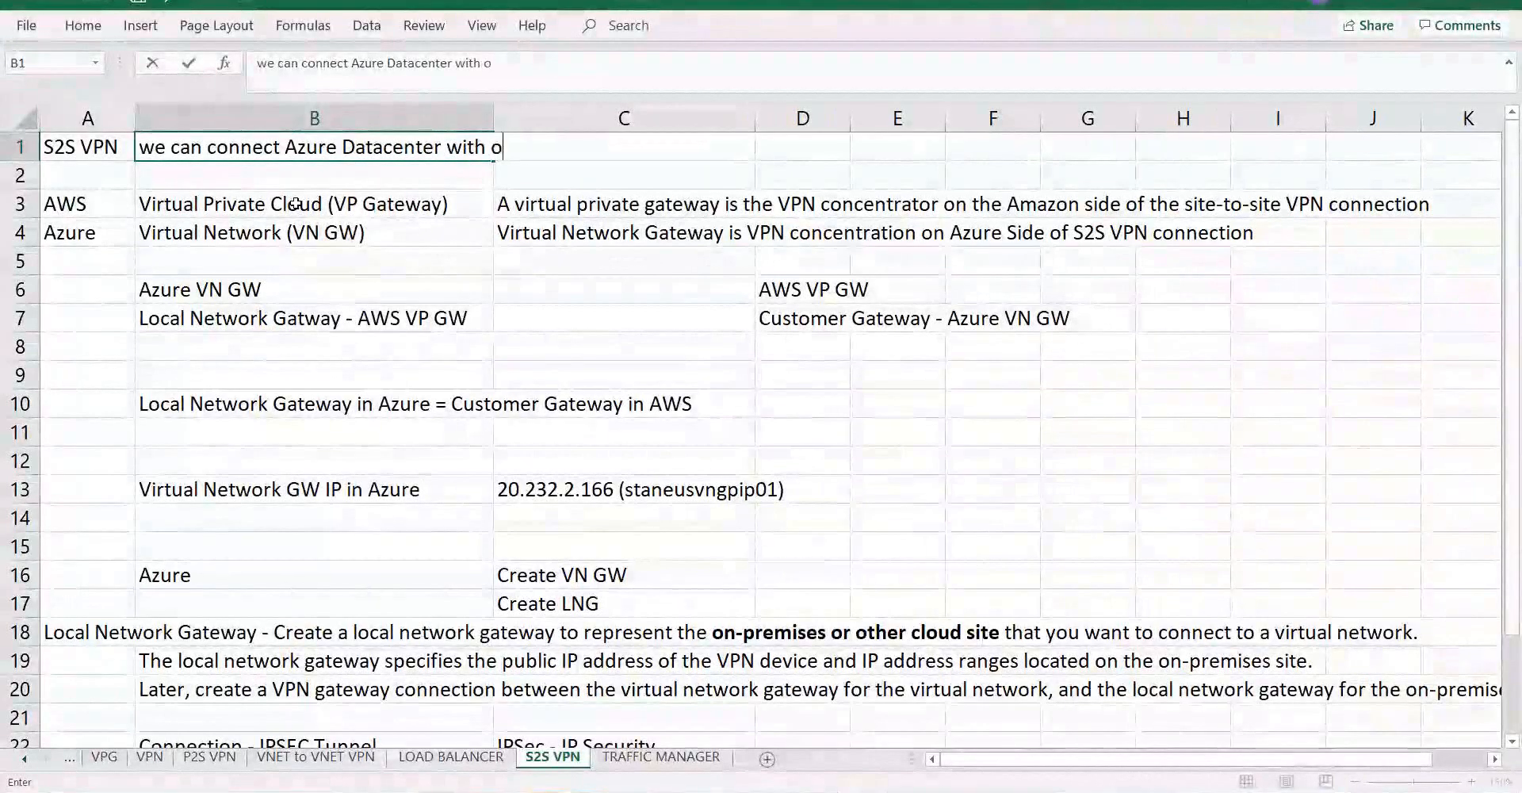
text(ther cloud D)
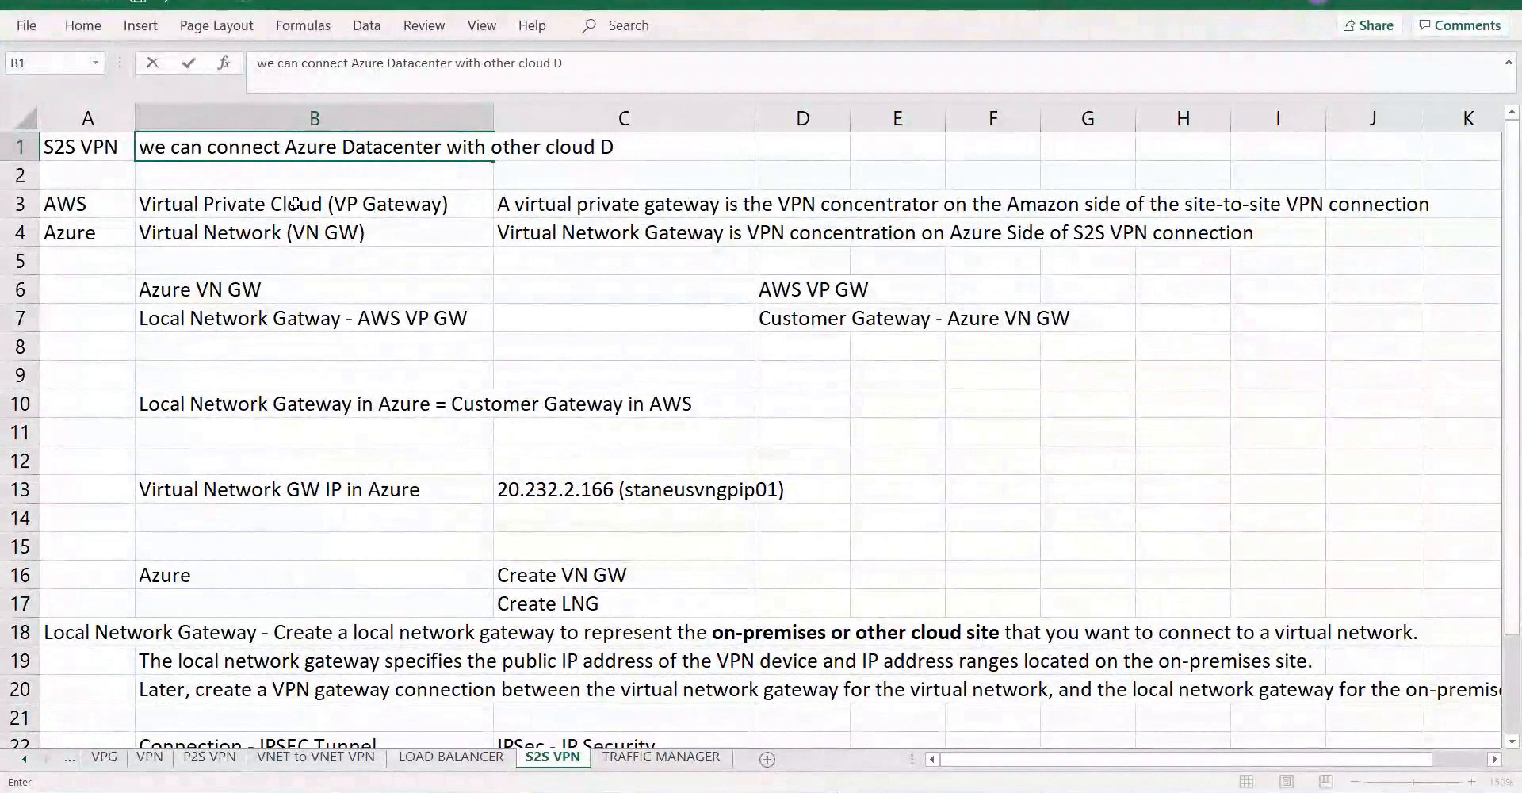
text(atacenter or On premse)
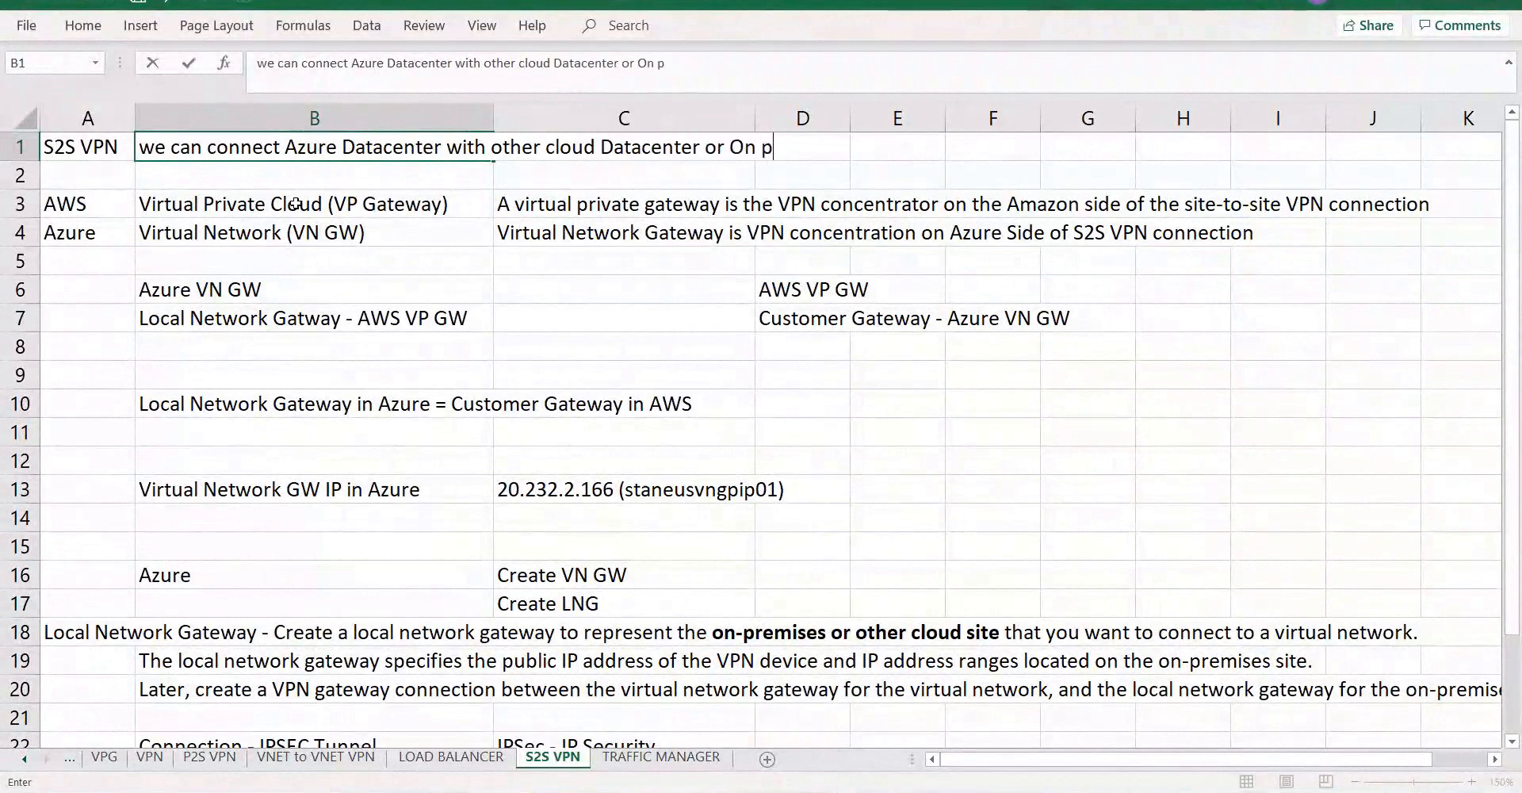
key(BackSpace)
text(ist)
key(BackSpace)
key(BackSpace)
key(BackSpace)
key(BackSpace)
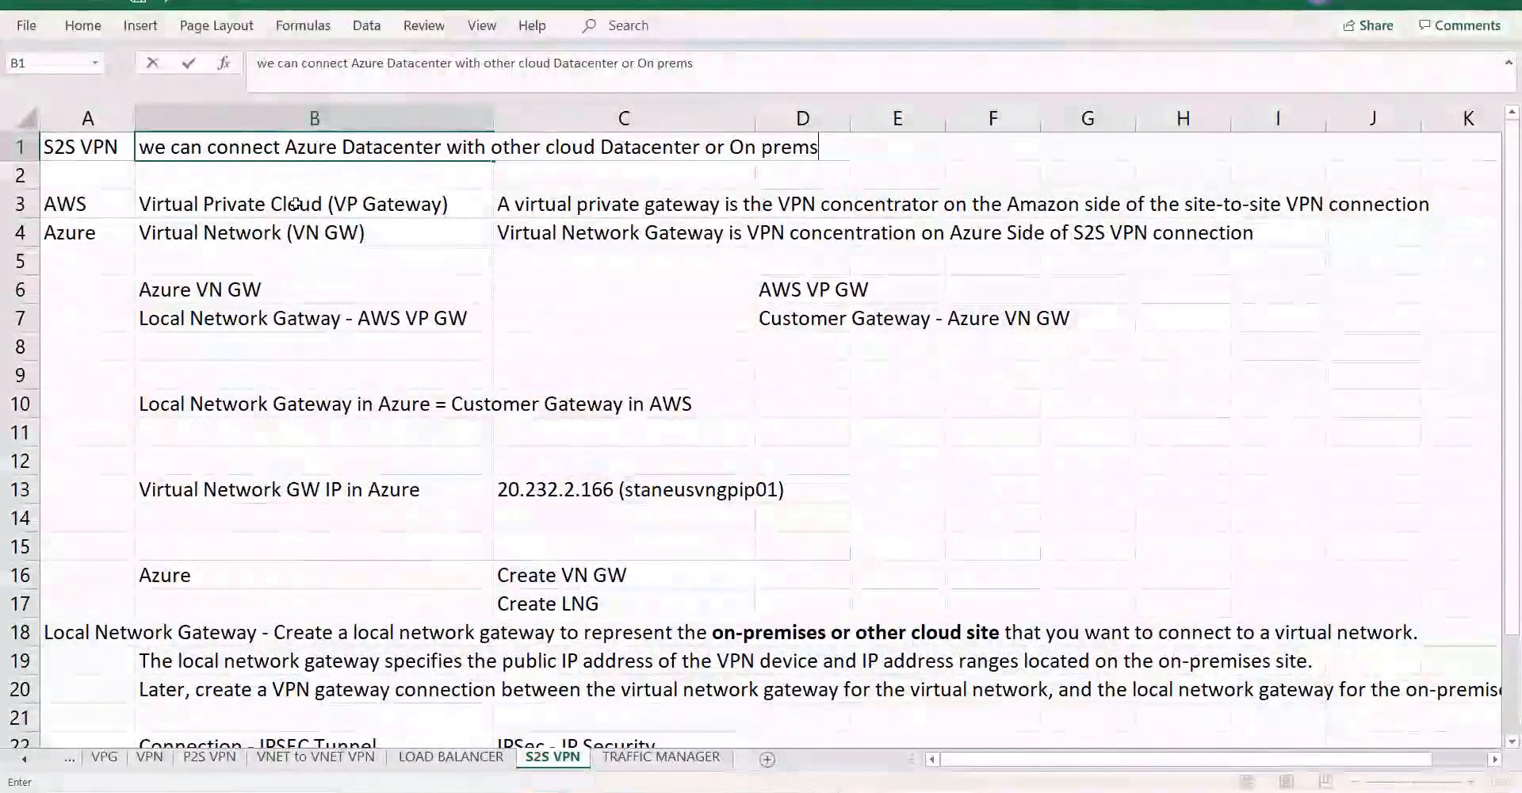
text(ists)
key(BackSpace)
key(BackSpace)
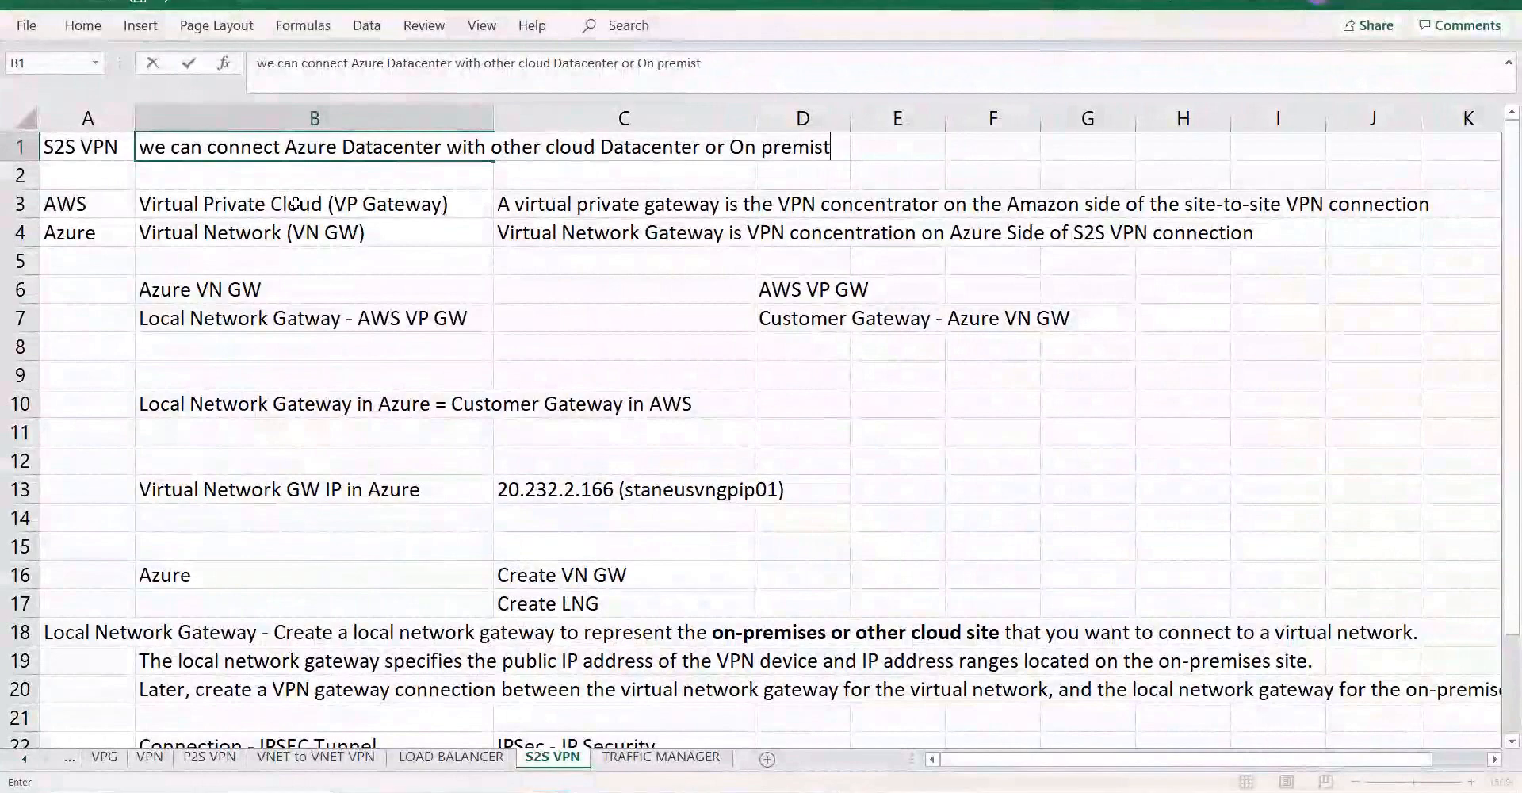
text(es datacenter)
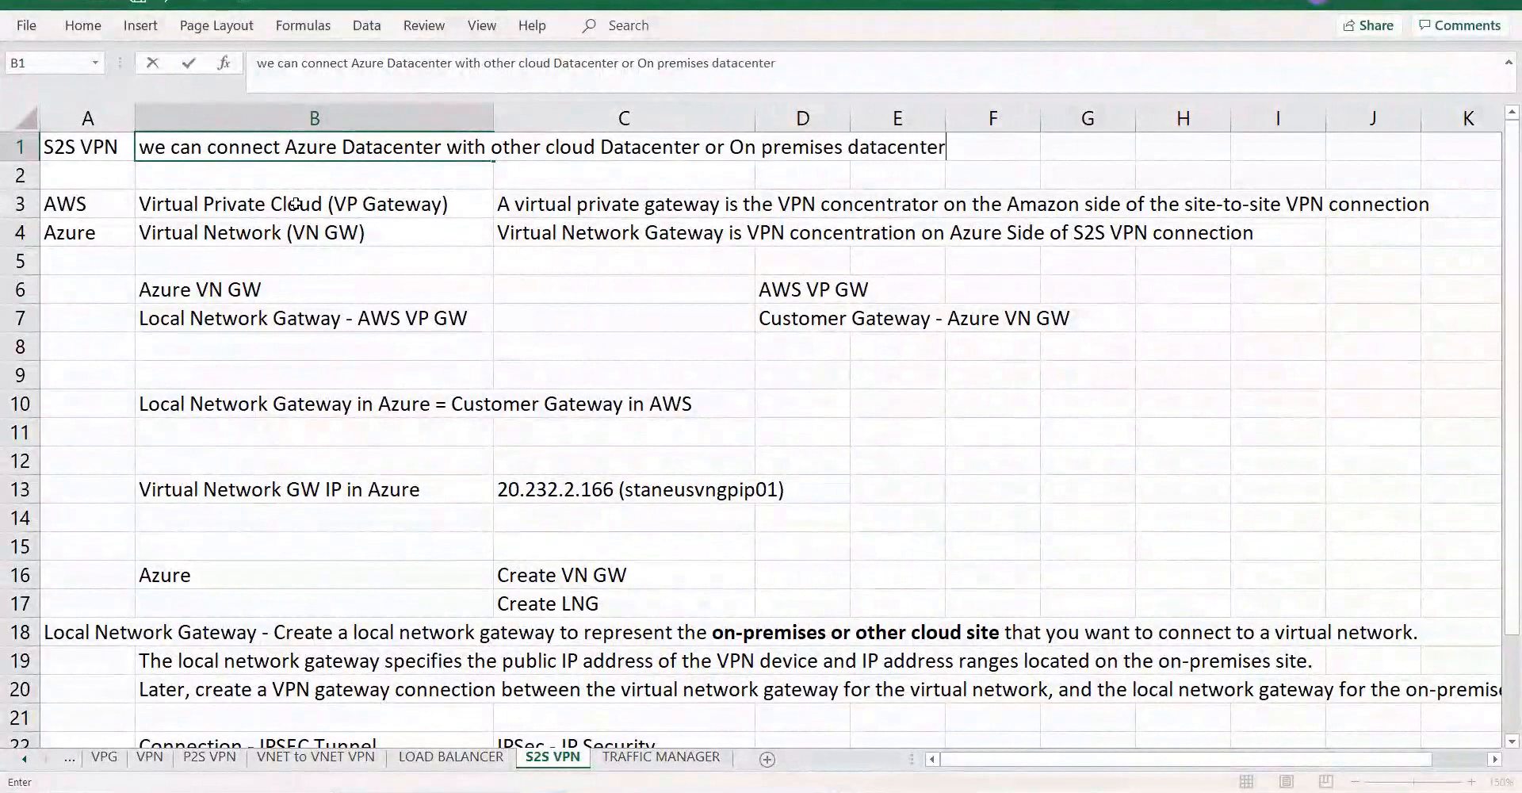
key(Return)
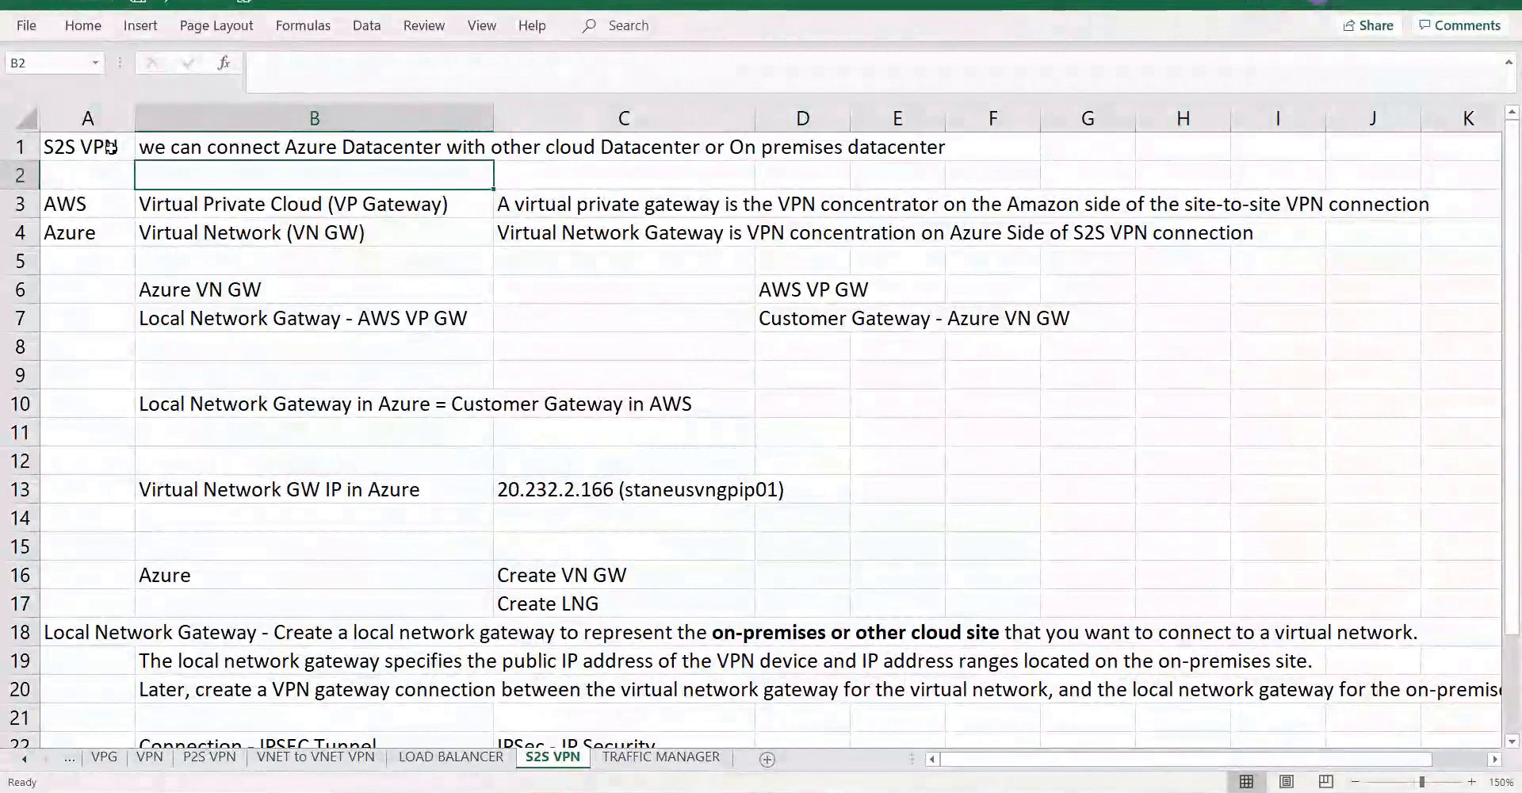
Step: Switch to the AWS console in the browser, reload the VPN connections, and check the tunnel status of AWS2AZURES2SVPN
key(alt+Tab)
key(alt+Tab)
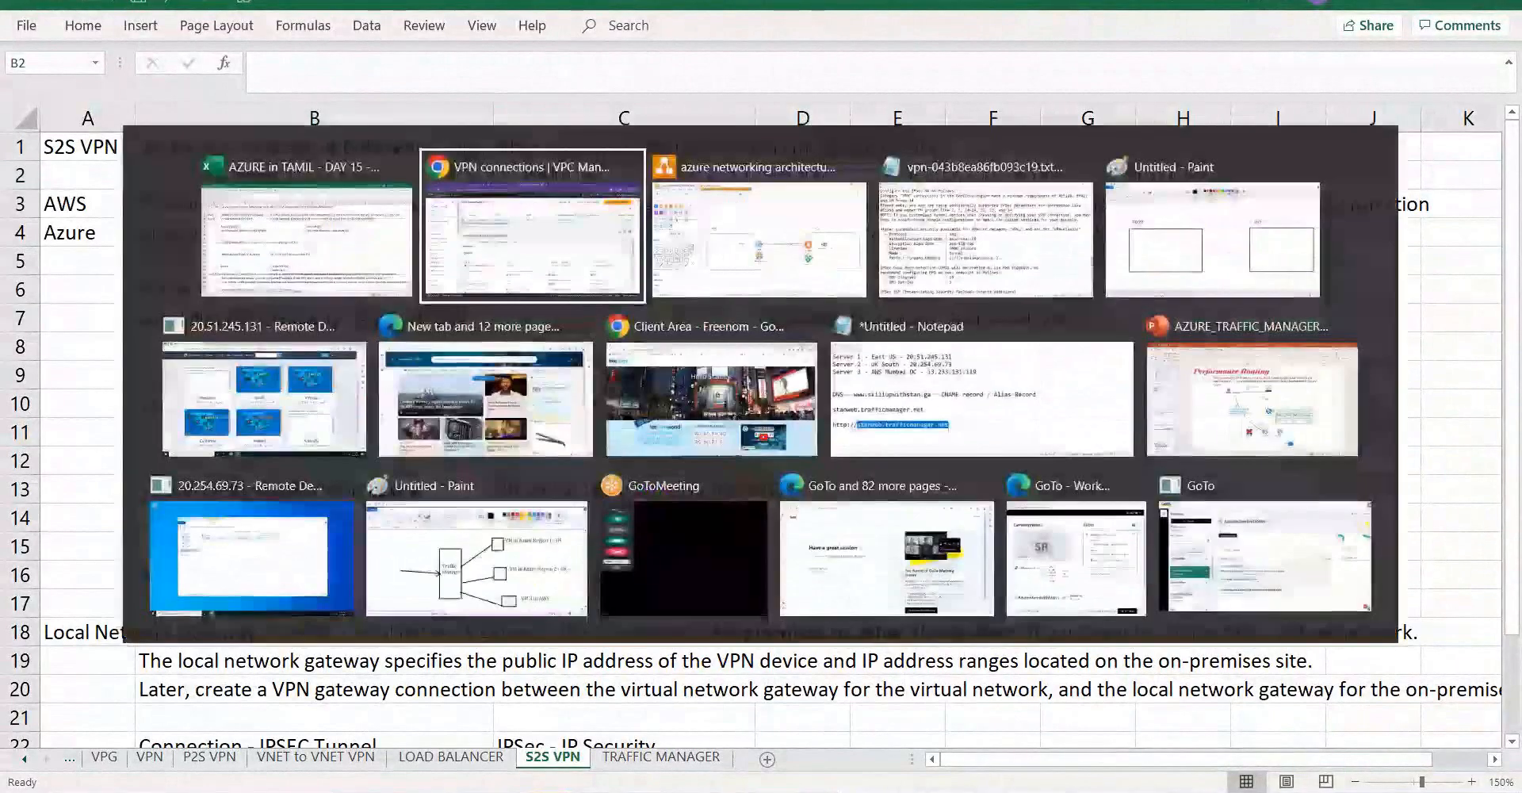
click(748, 32)
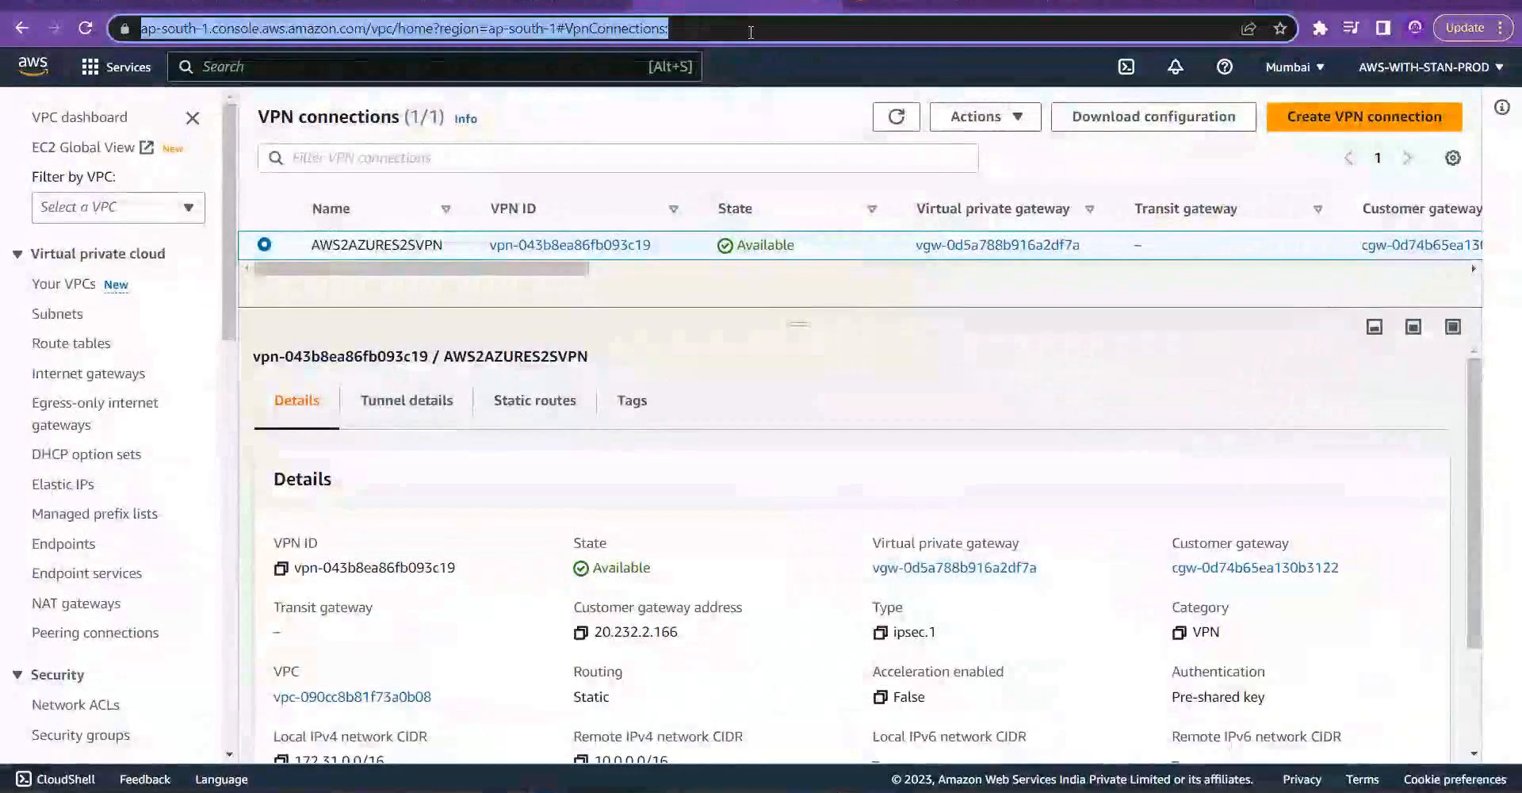
key(Return)
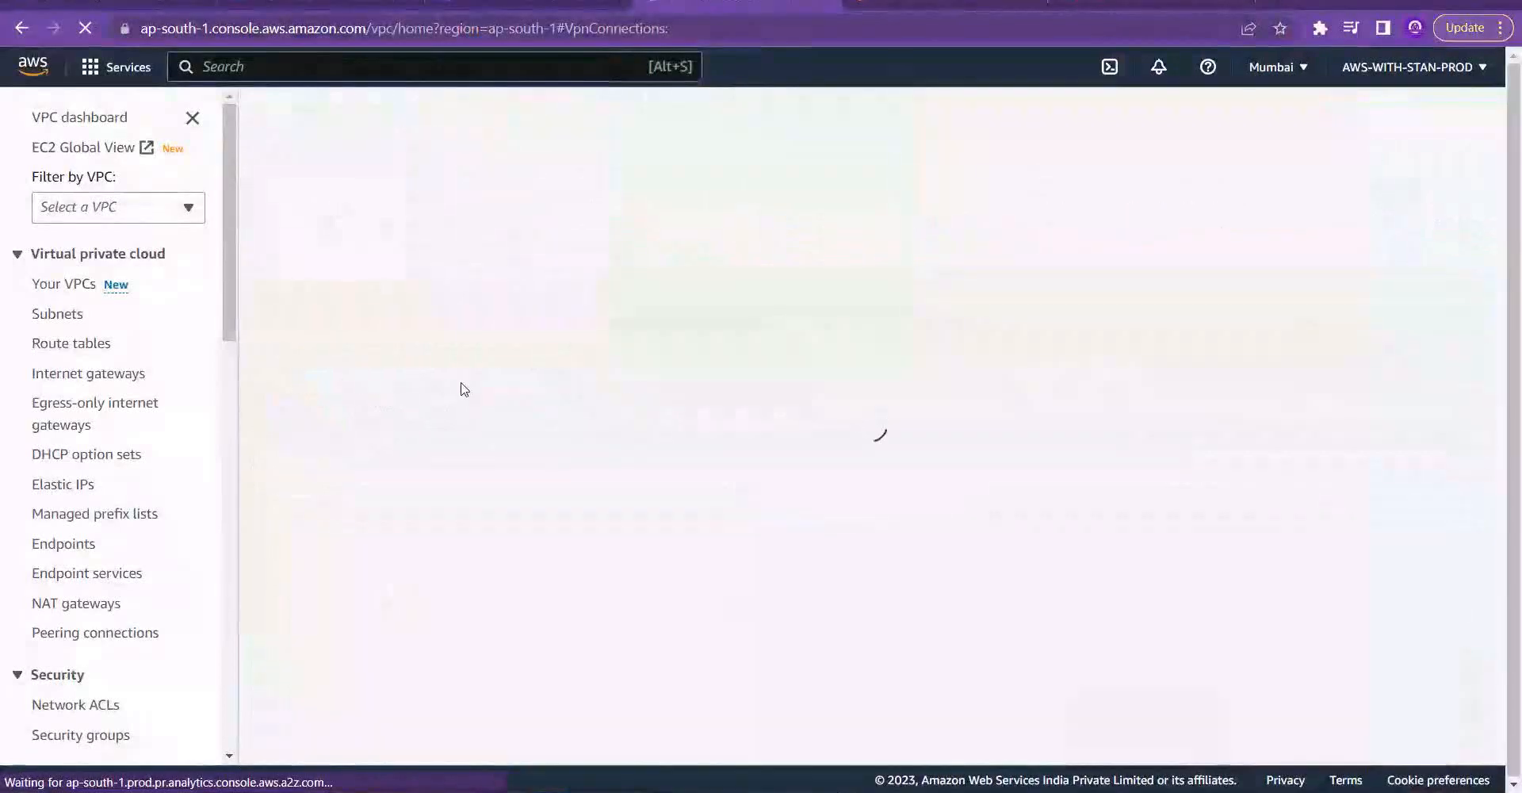
click(420, 404)
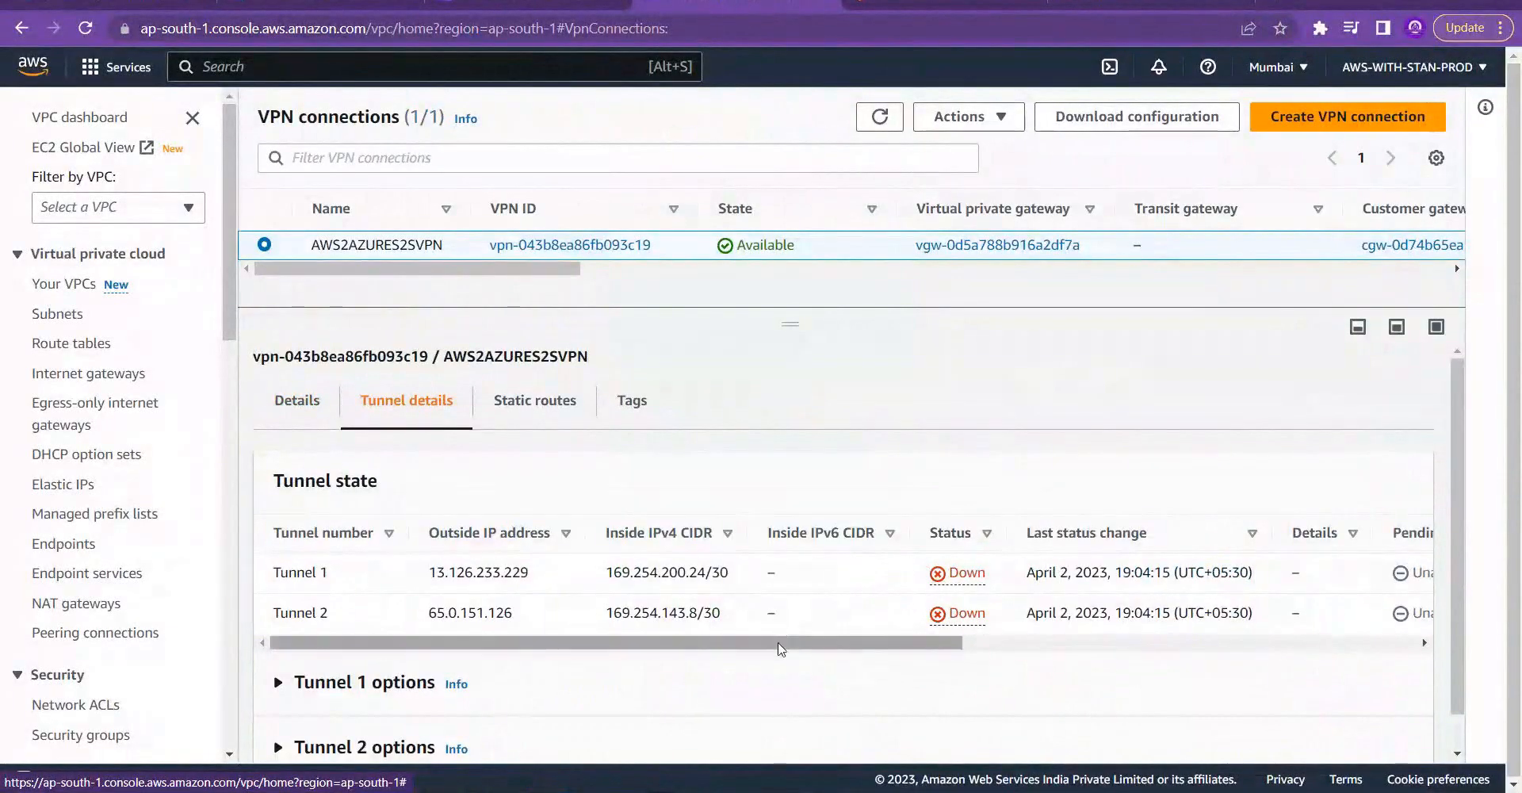
drag(817, 642, 667, 631)
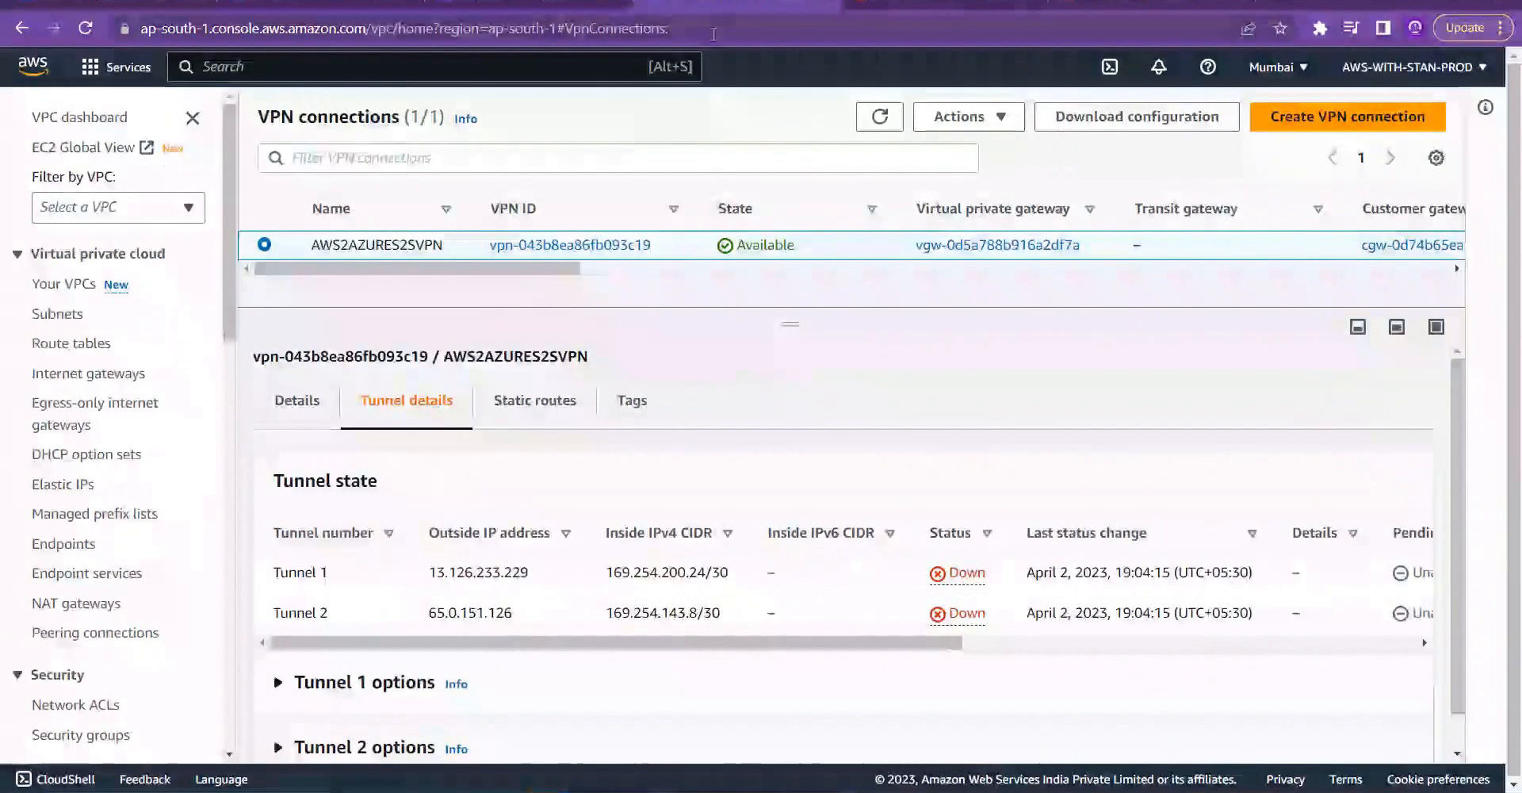
click(712, 32)
key(Return)
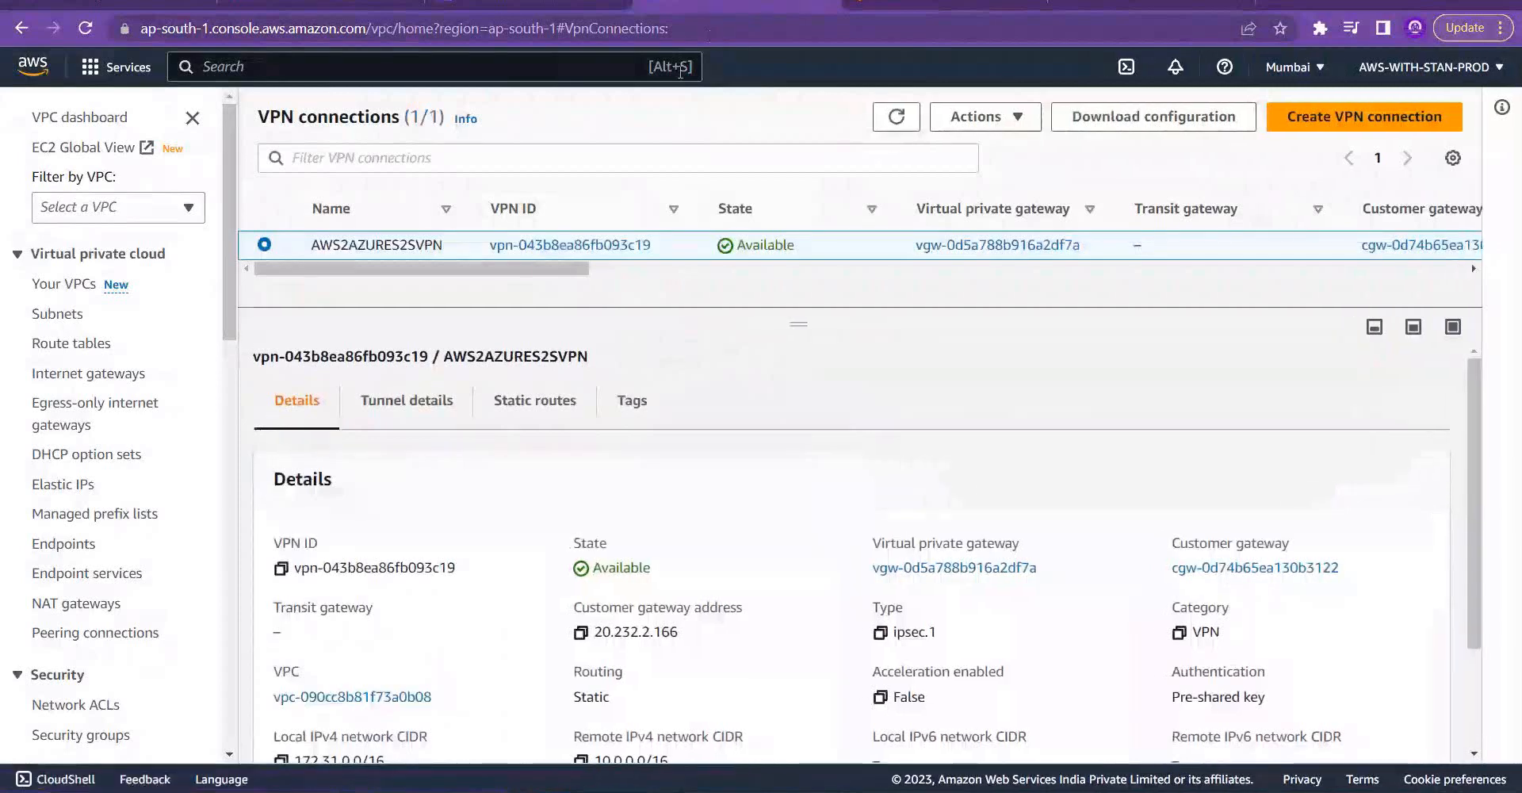
click(420, 400)
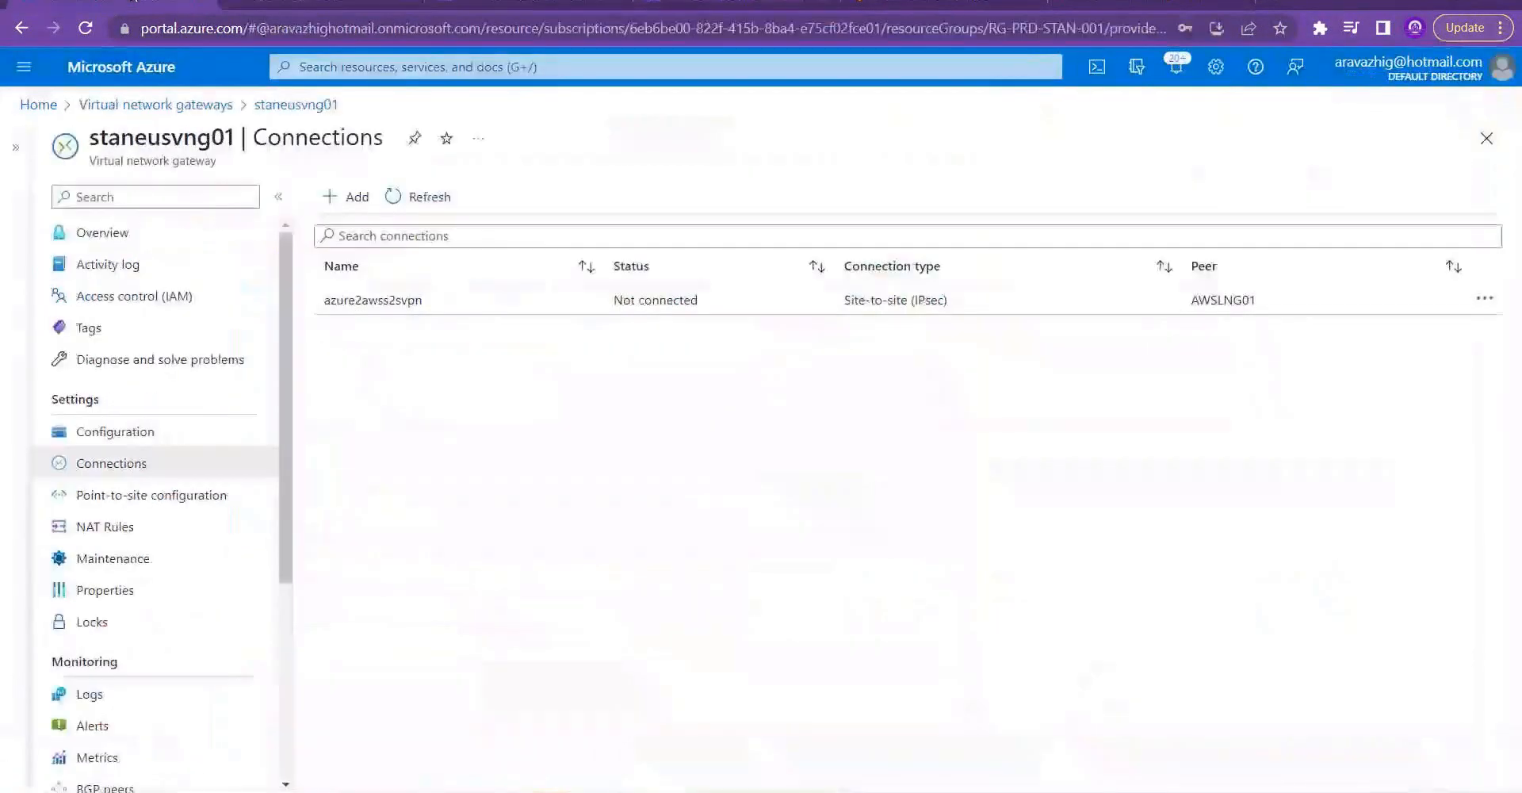
Step: Switch to the Azure portal, refresh the connections of gateway staneusvng01, and view the gateway's overview
click(428, 198)
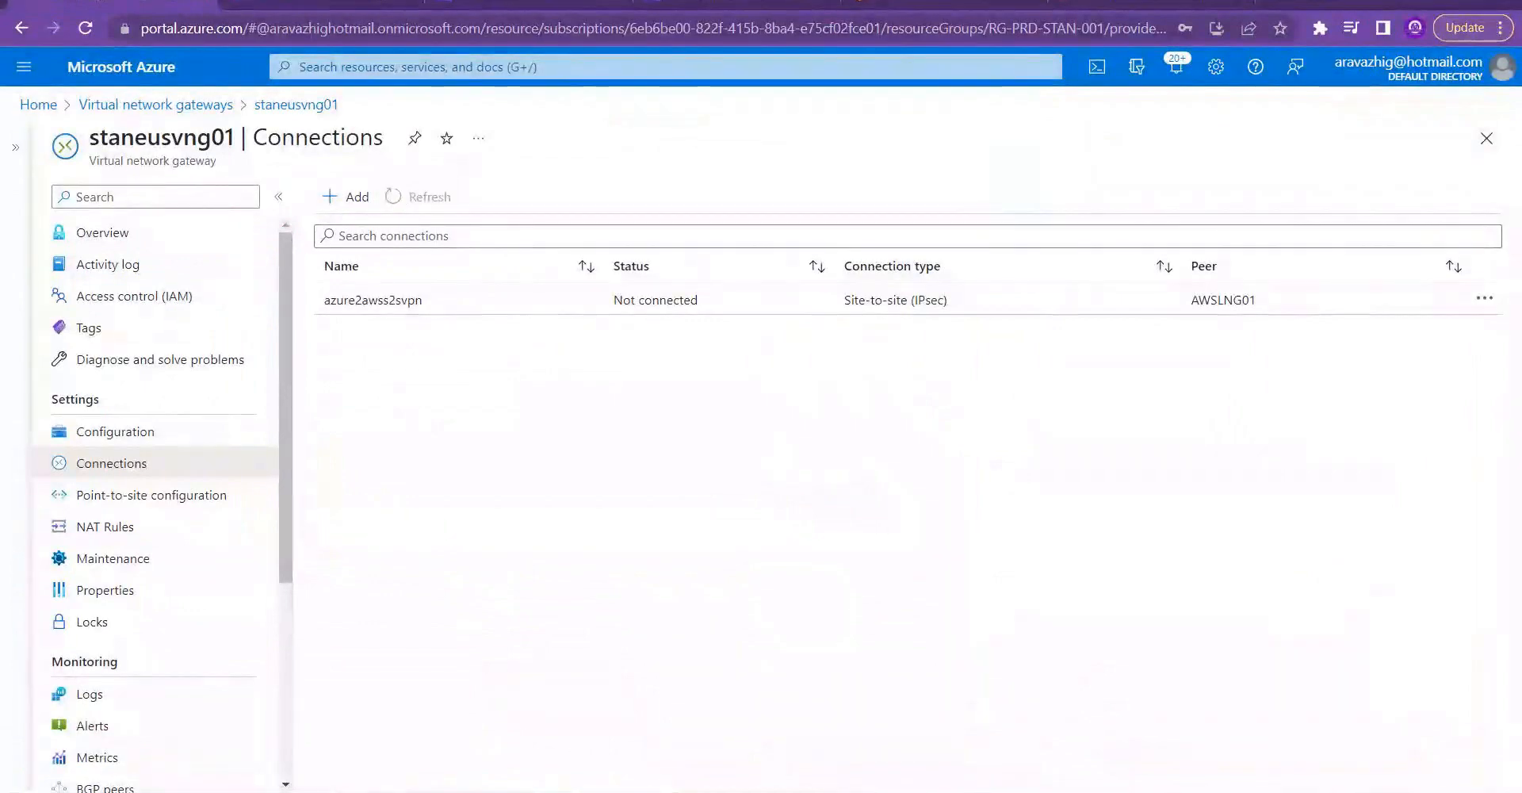
click(177, 437)
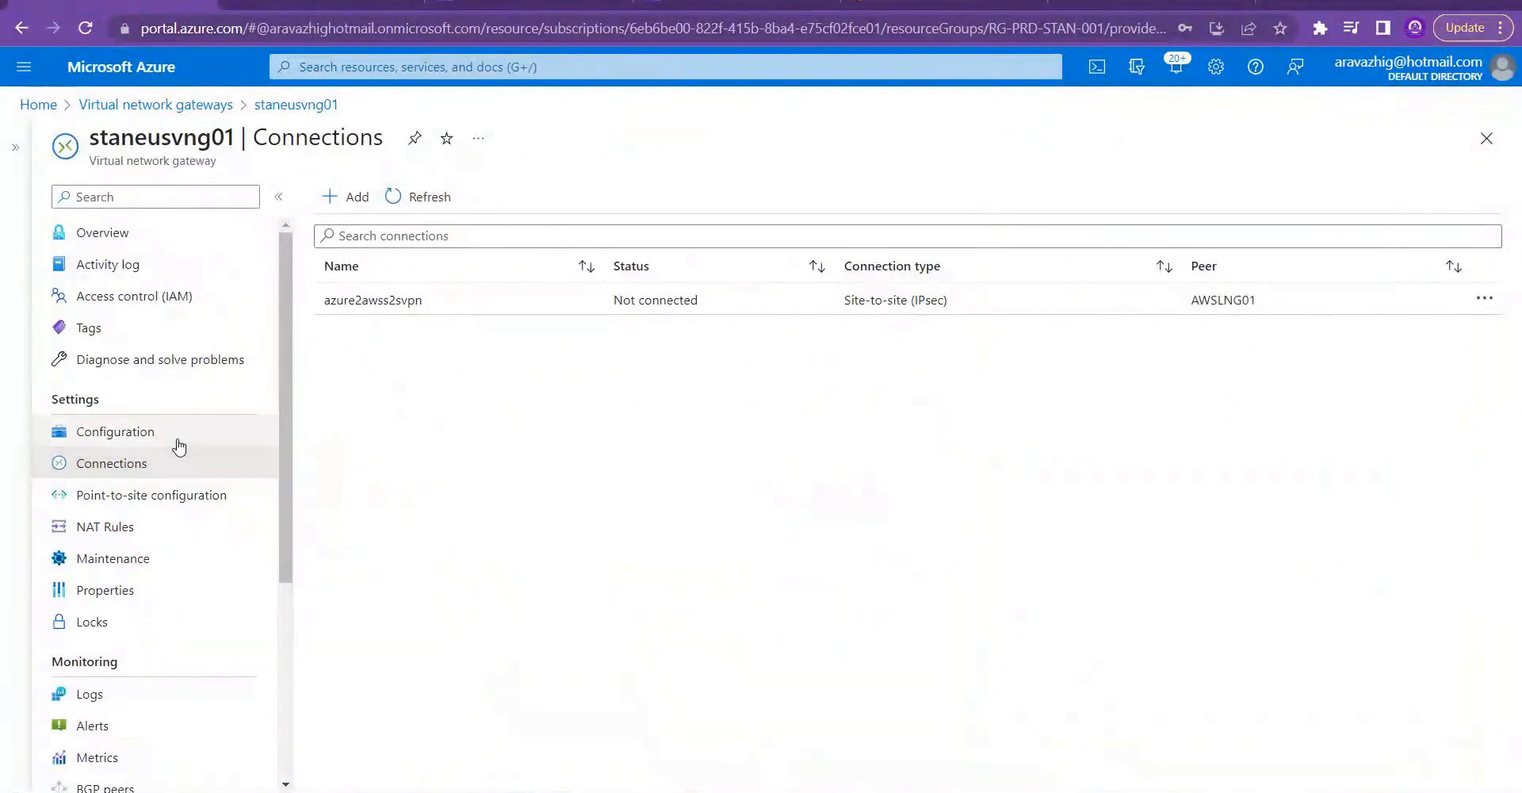
click(141, 468)
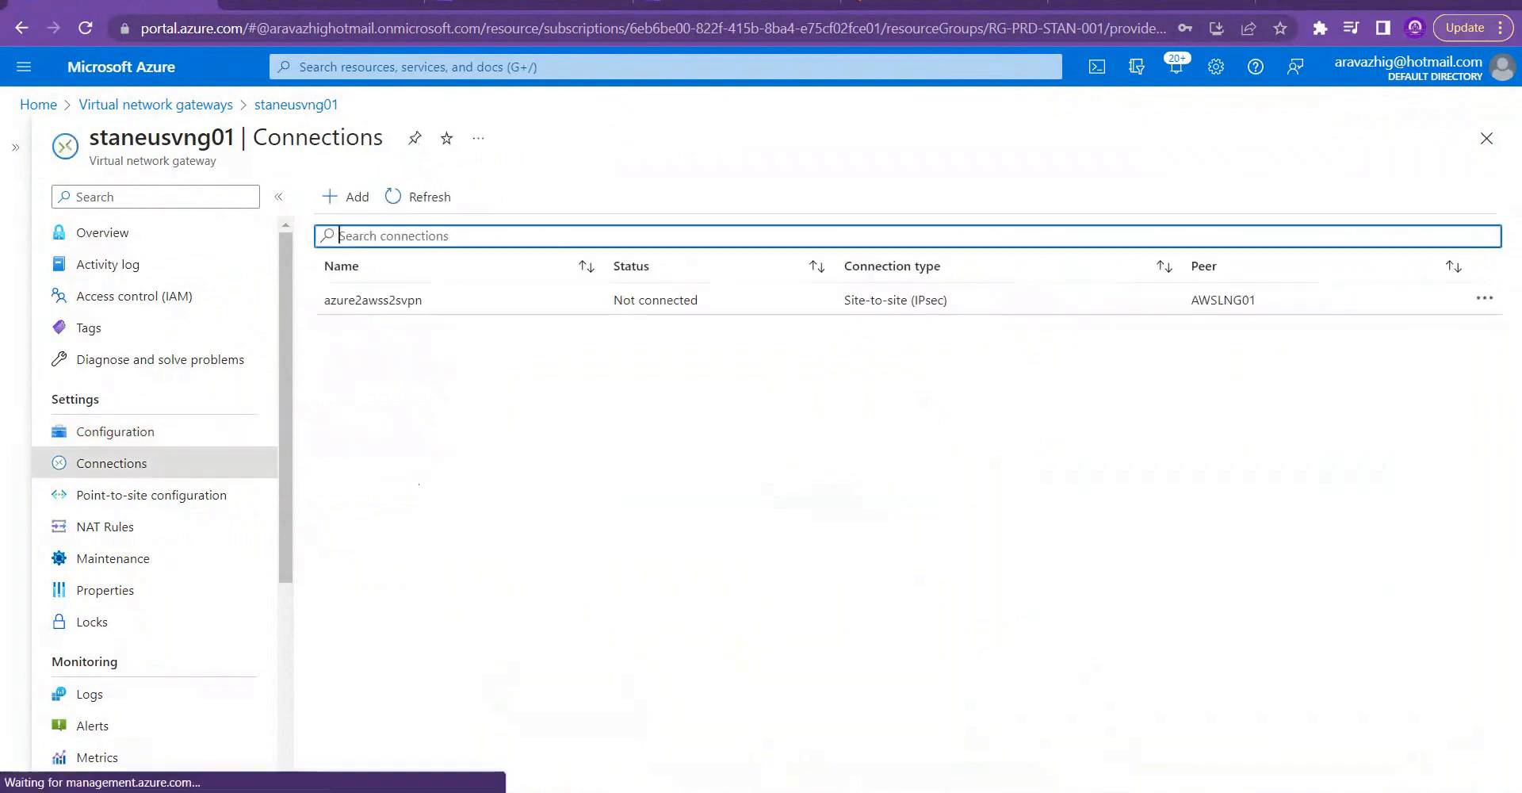
click(180, 260)
click(174, 231)
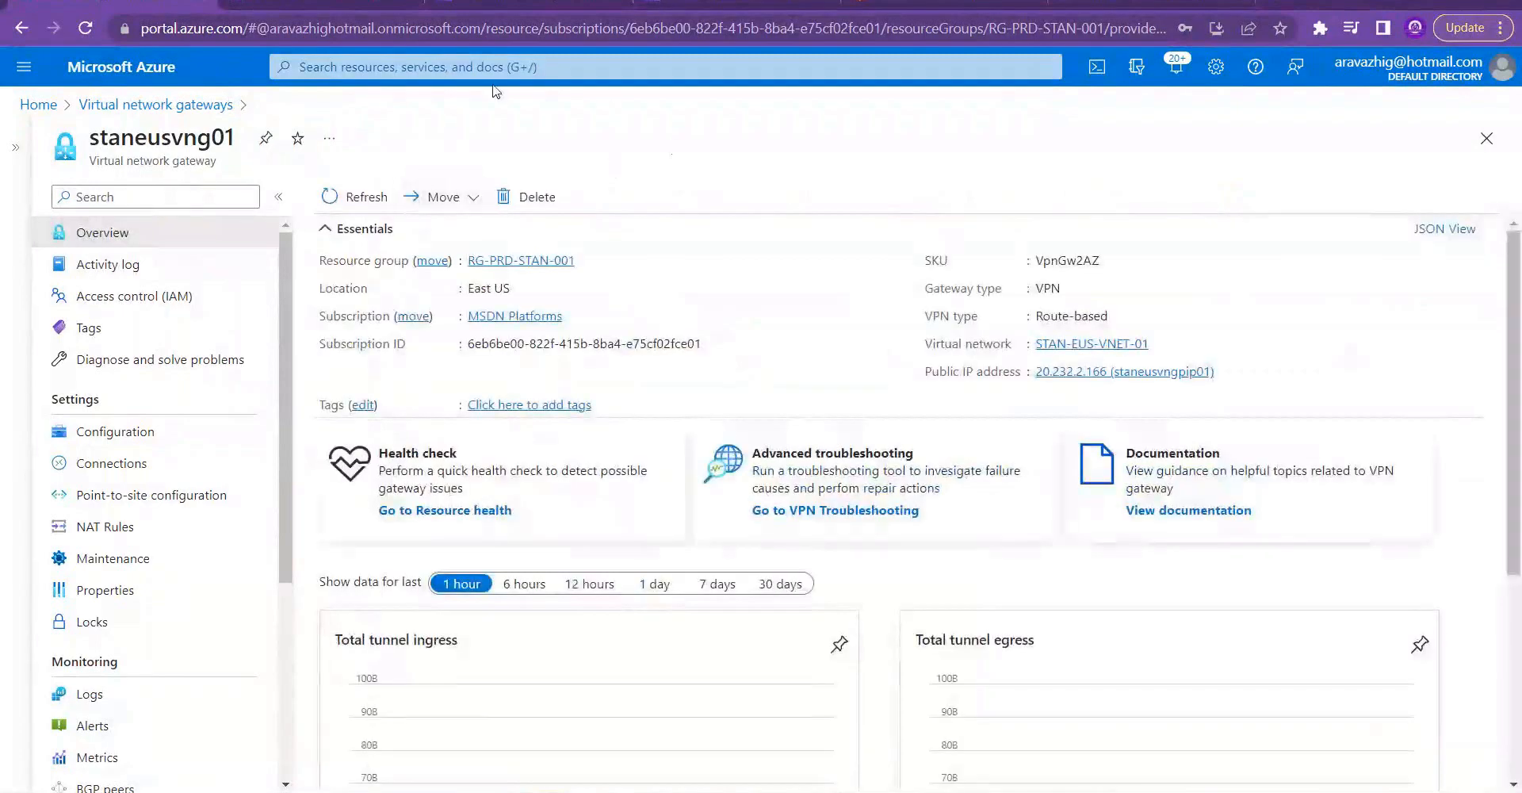
Step: Reopen staneusvng01 from the refreshed virtual network gateways list and check its connections
click(157, 110)
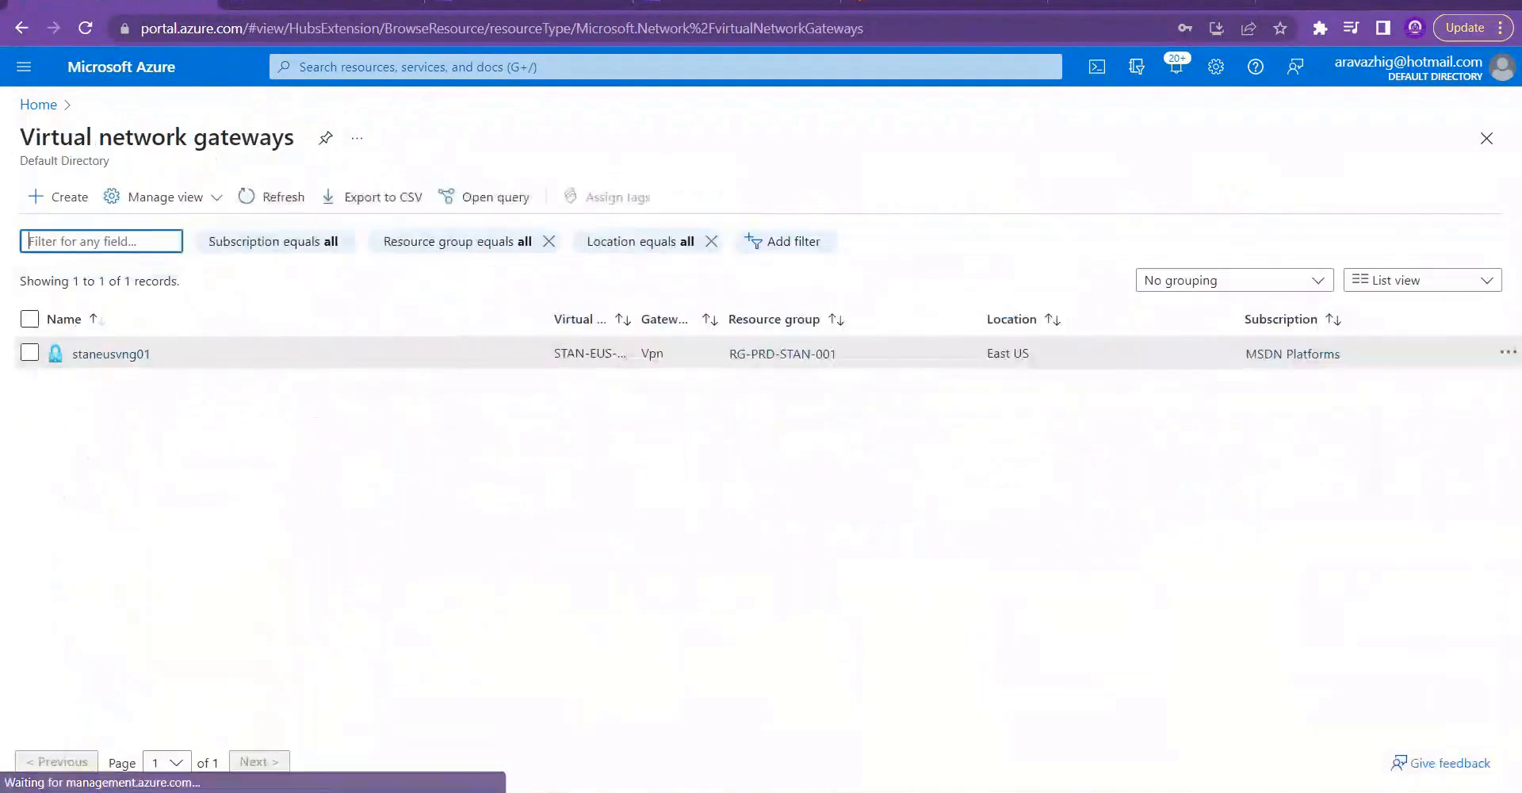
click(248, 207)
click(115, 353)
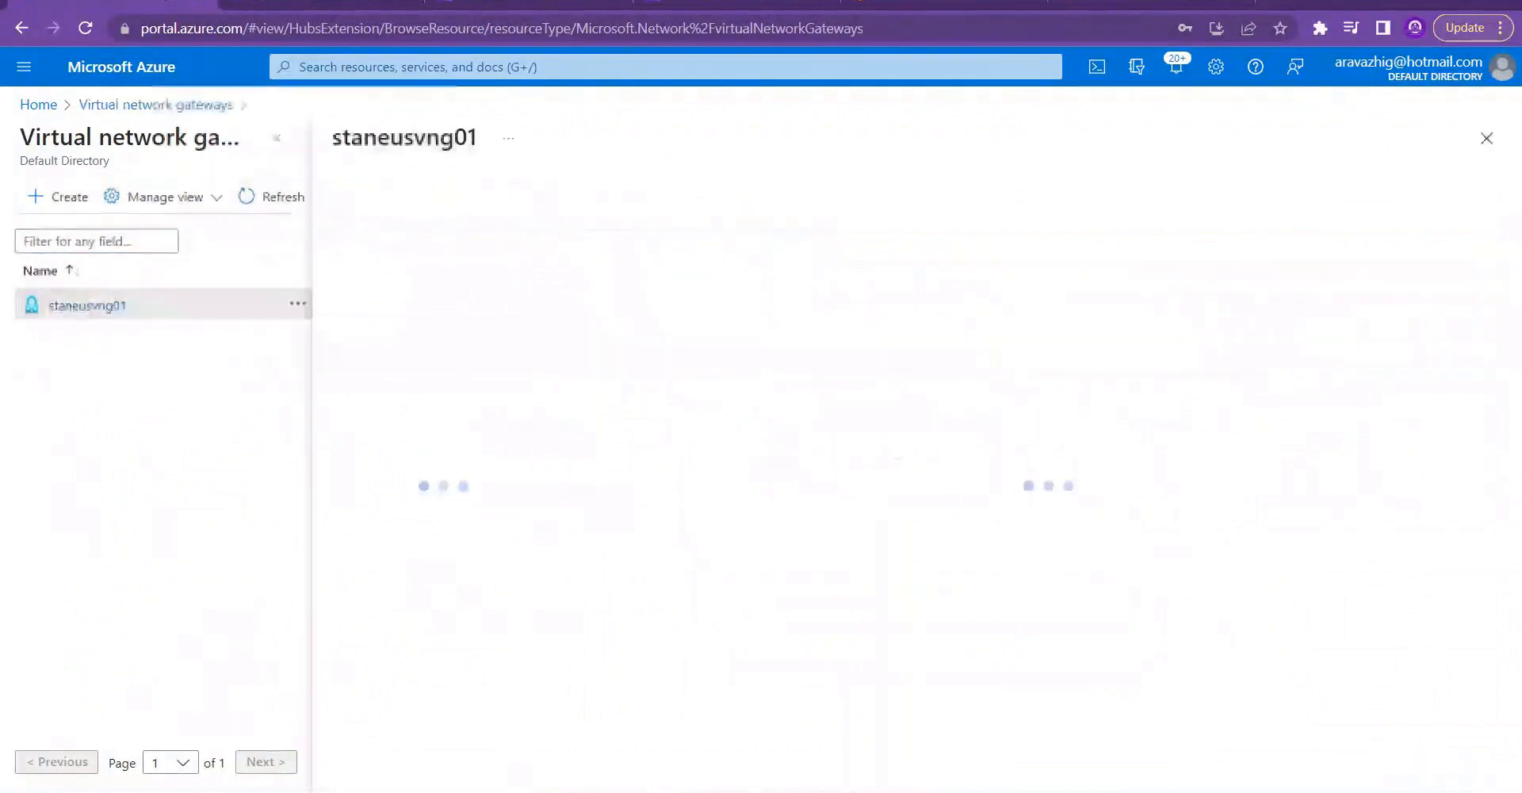
click(436, 474)
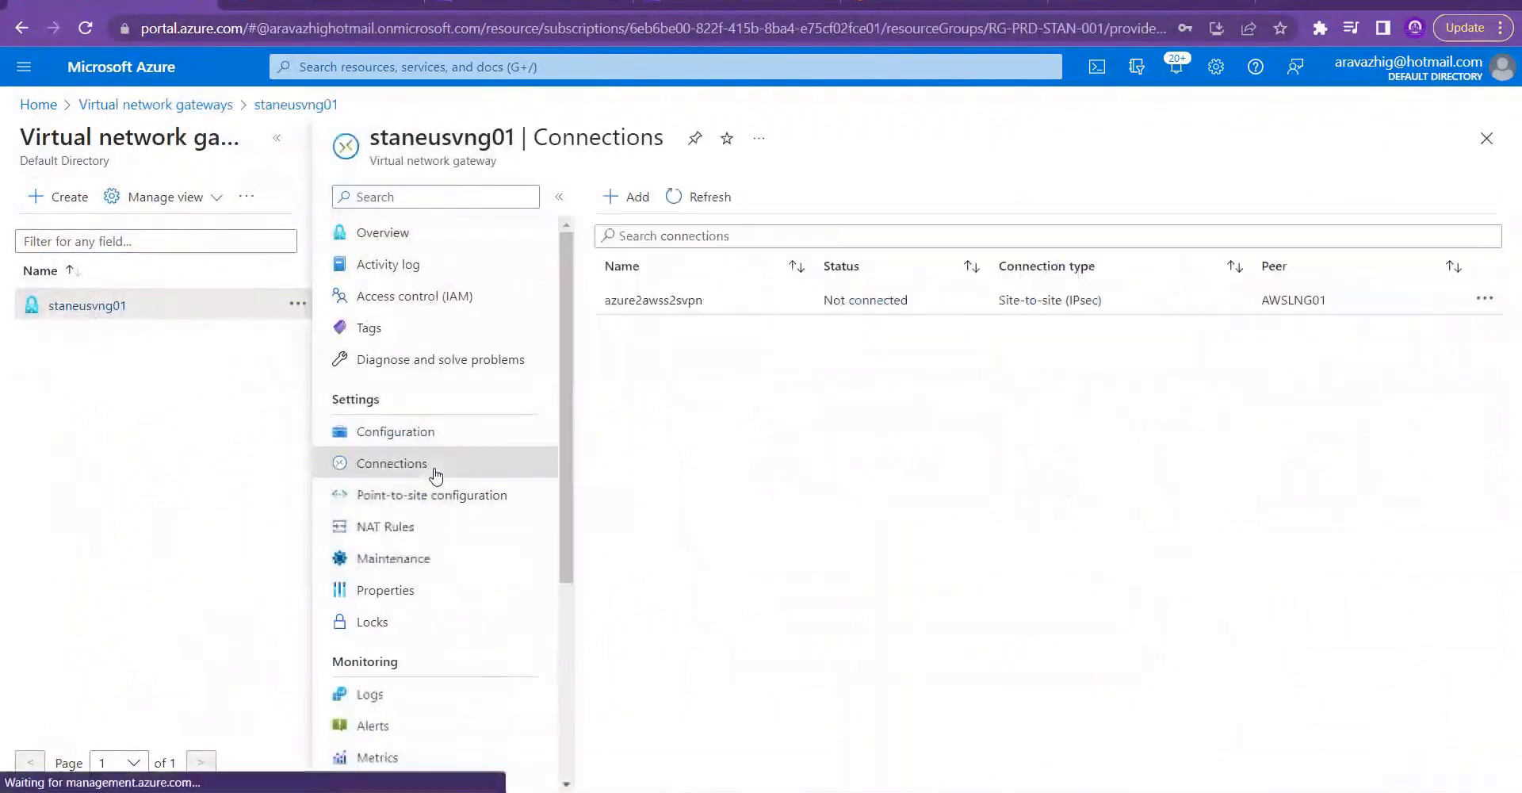
click(277, 138)
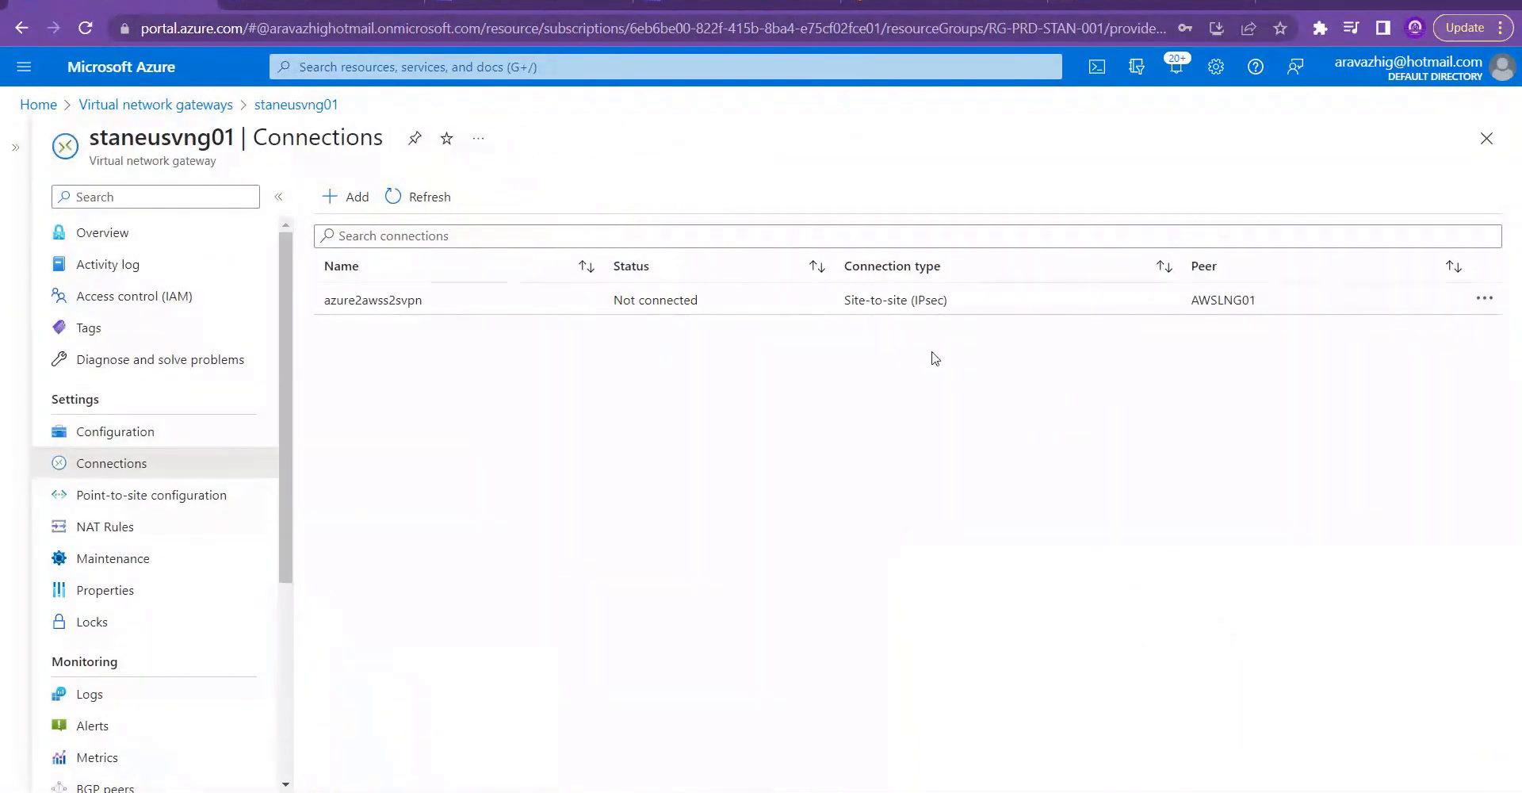
Step: Open the azure2awss2svpn connection and view its shared key setting
click(1485, 300)
click(491, 341)
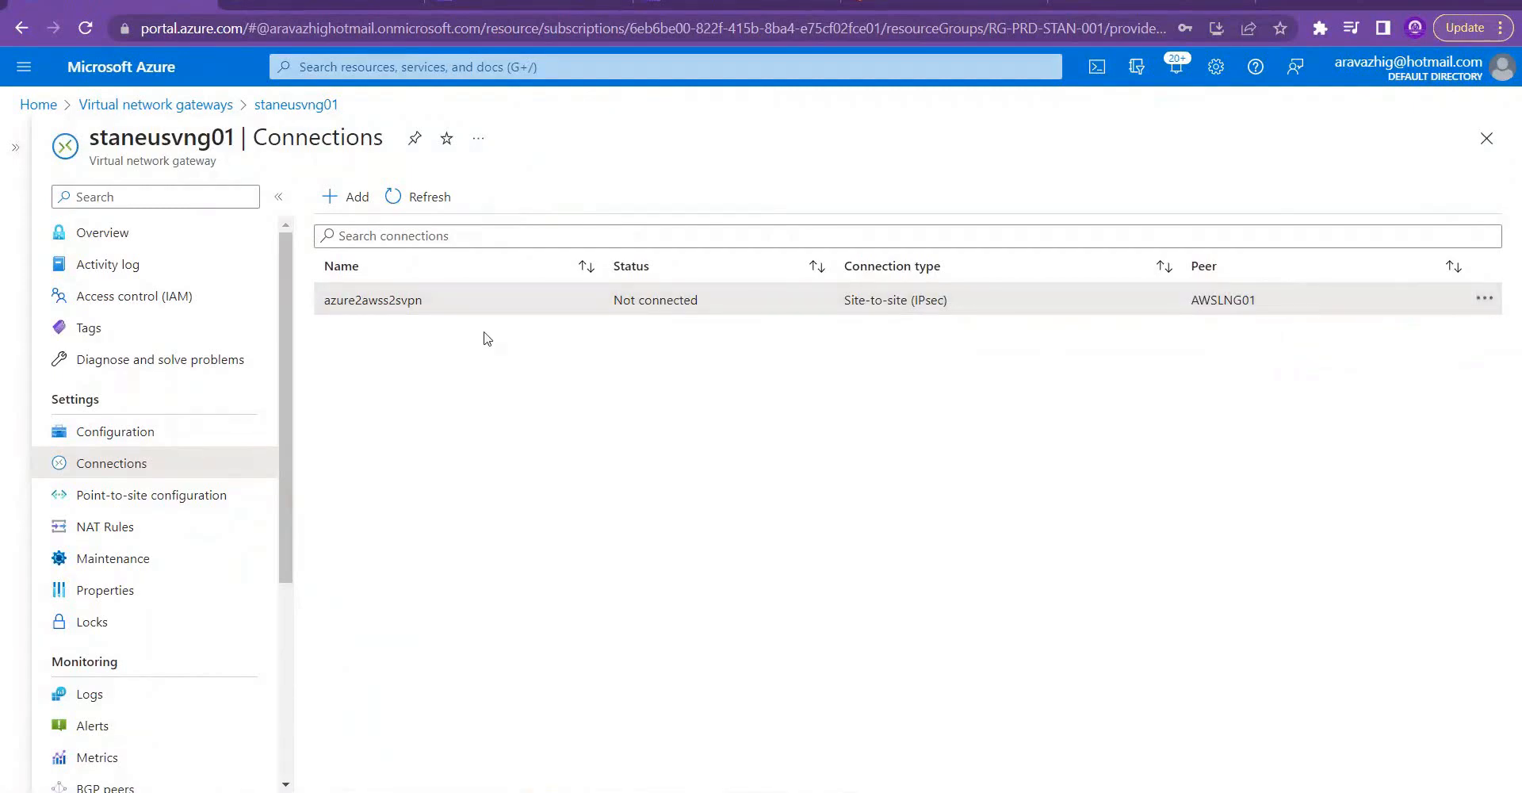
click(412, 301)
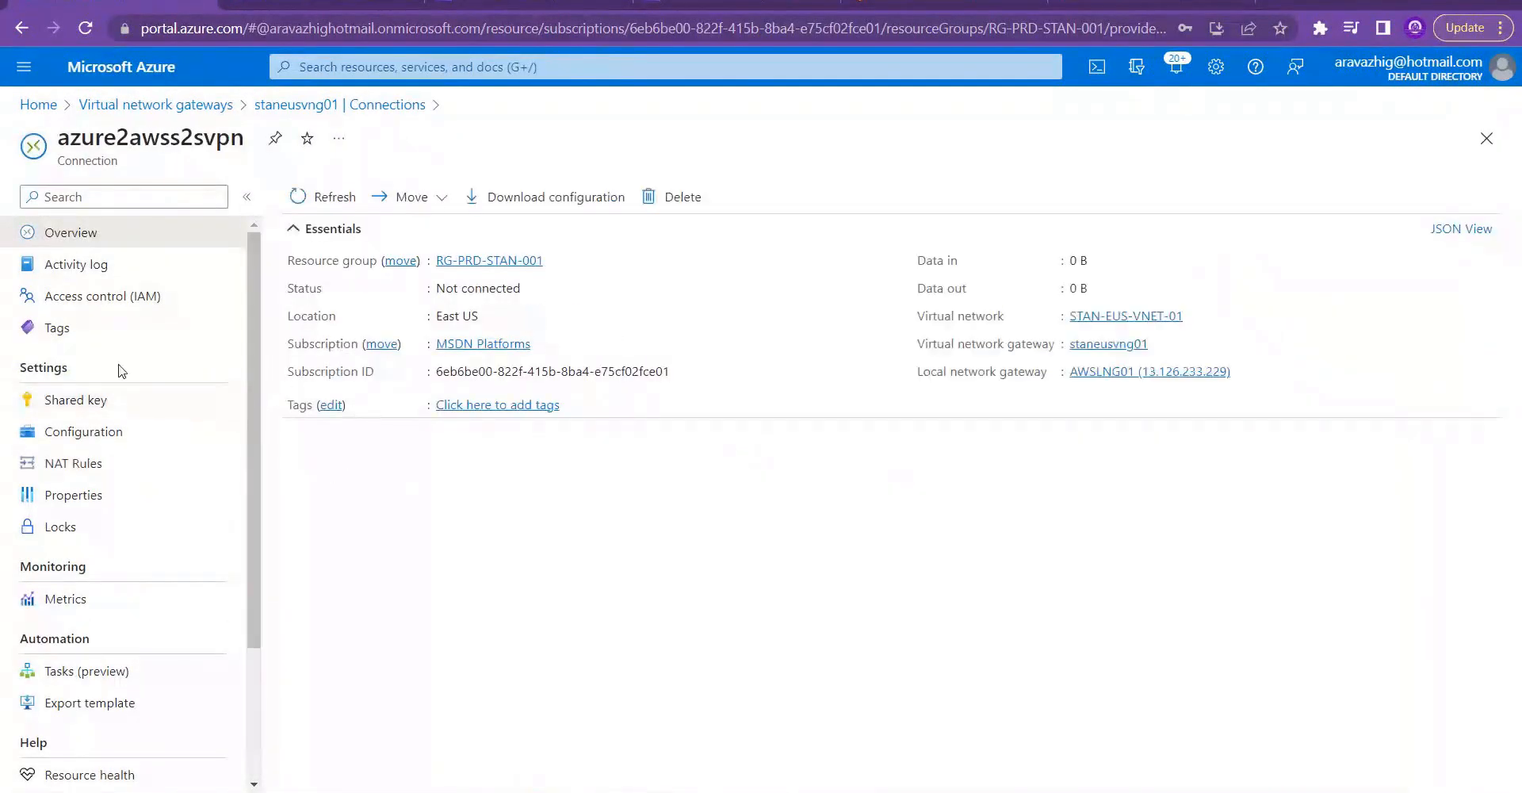
click(91, 402)
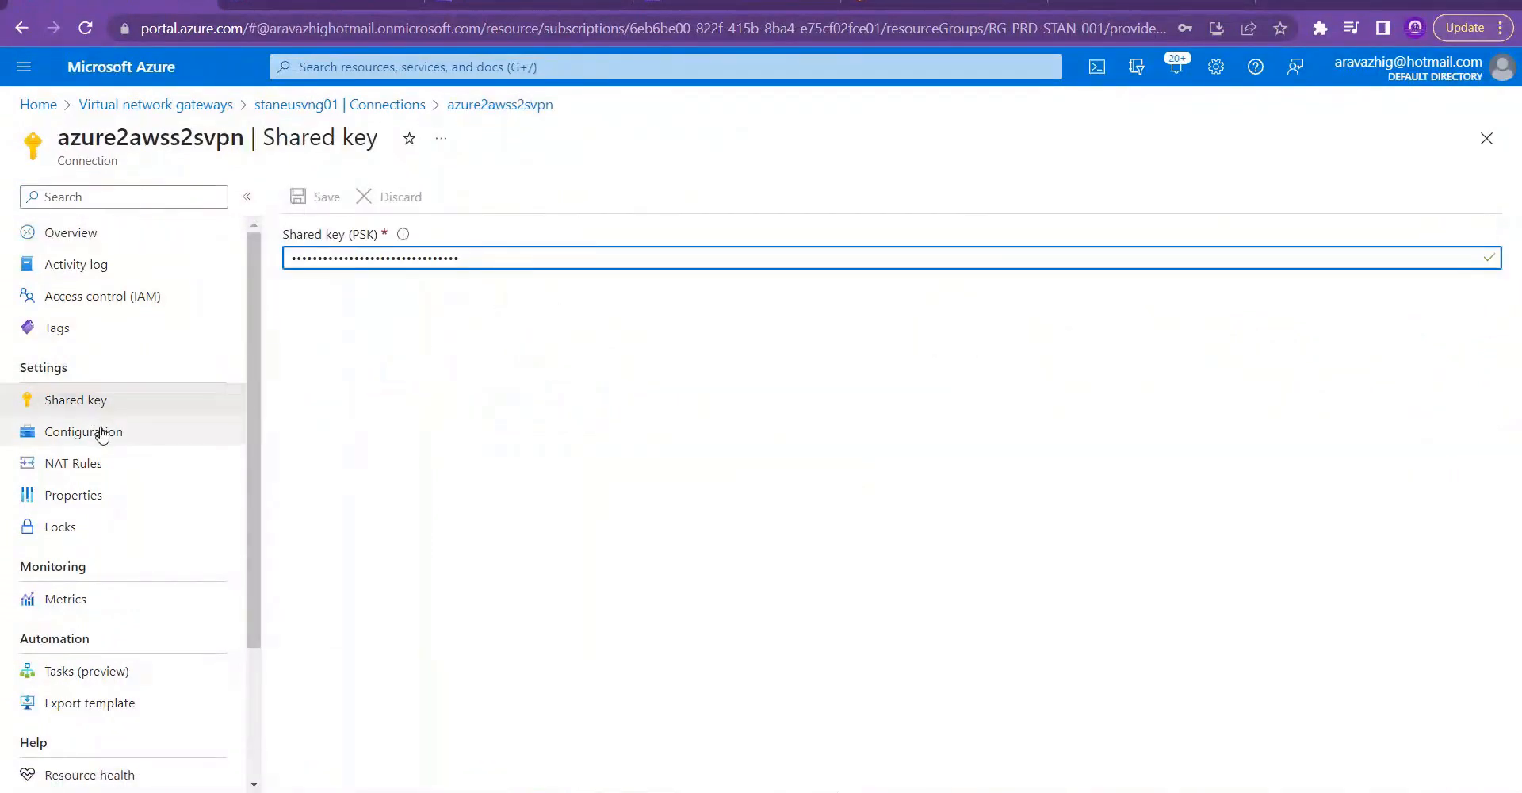
click(480, 486)
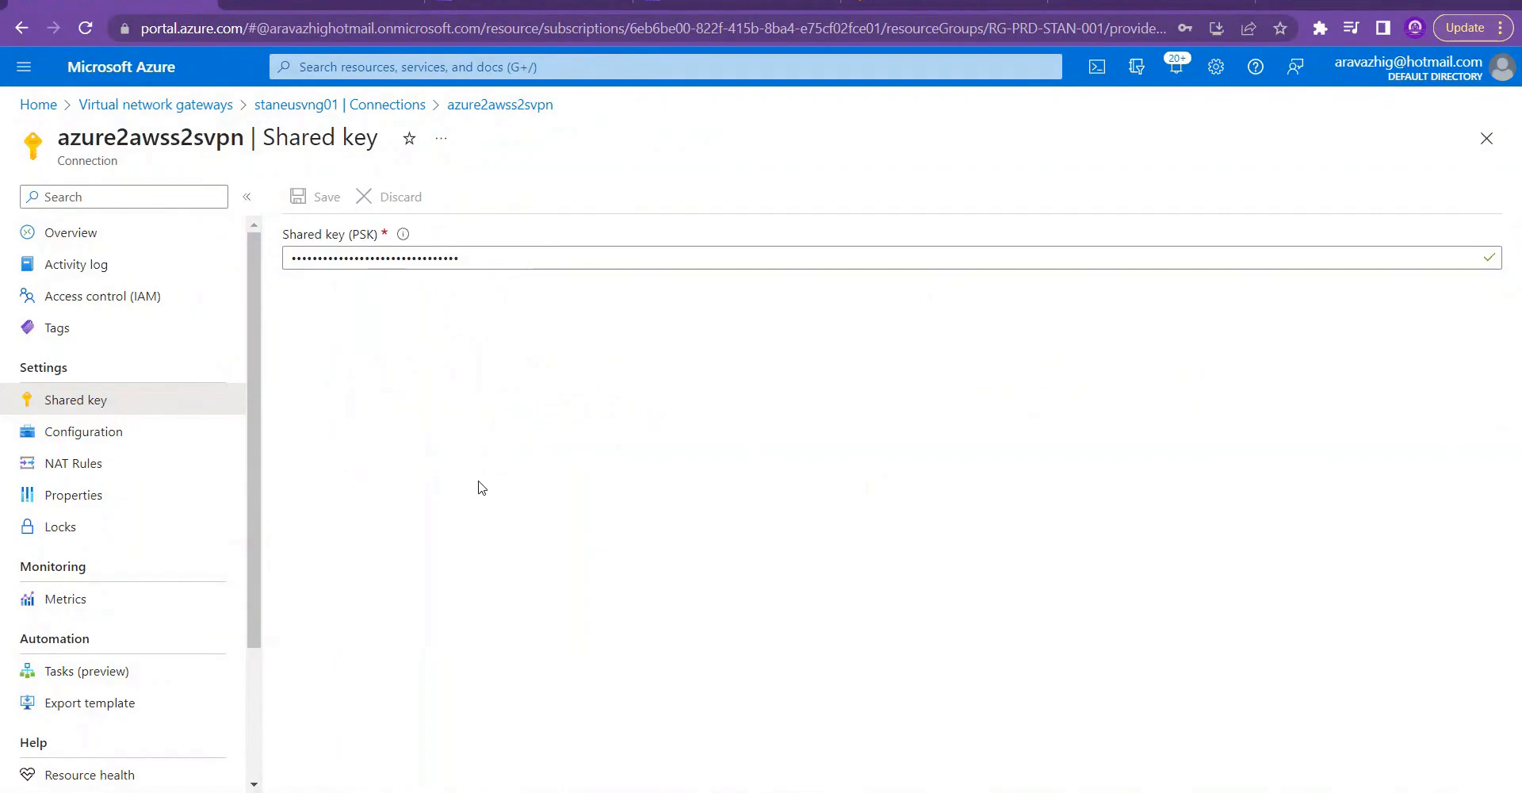
Step: Switch to the AWS VPN configuration file in Notepad, search it for "Pre", and view the beginning of the file
key(alt+Tab)
key(alt+Tab)
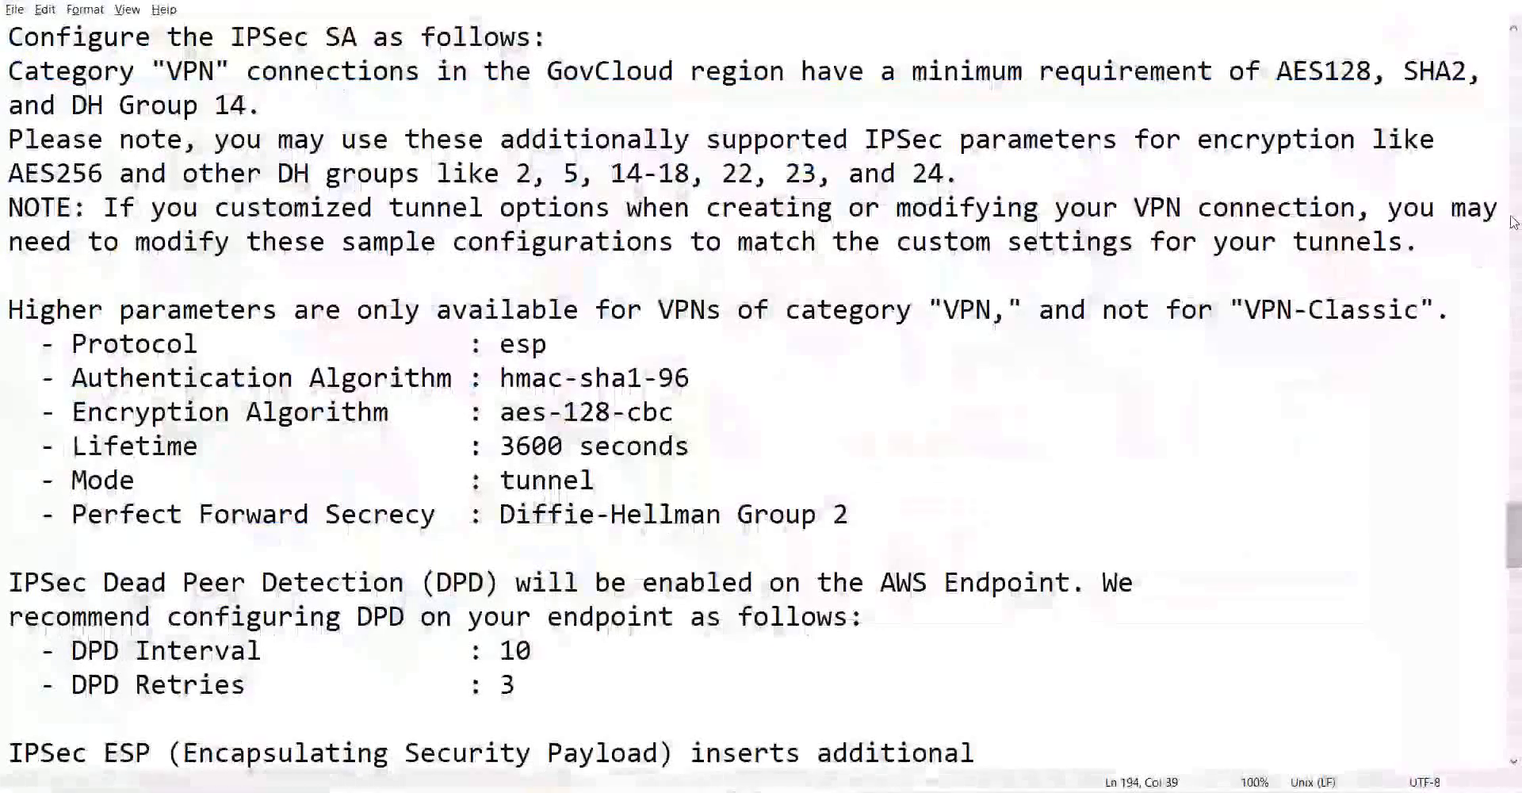
click(668, 424)
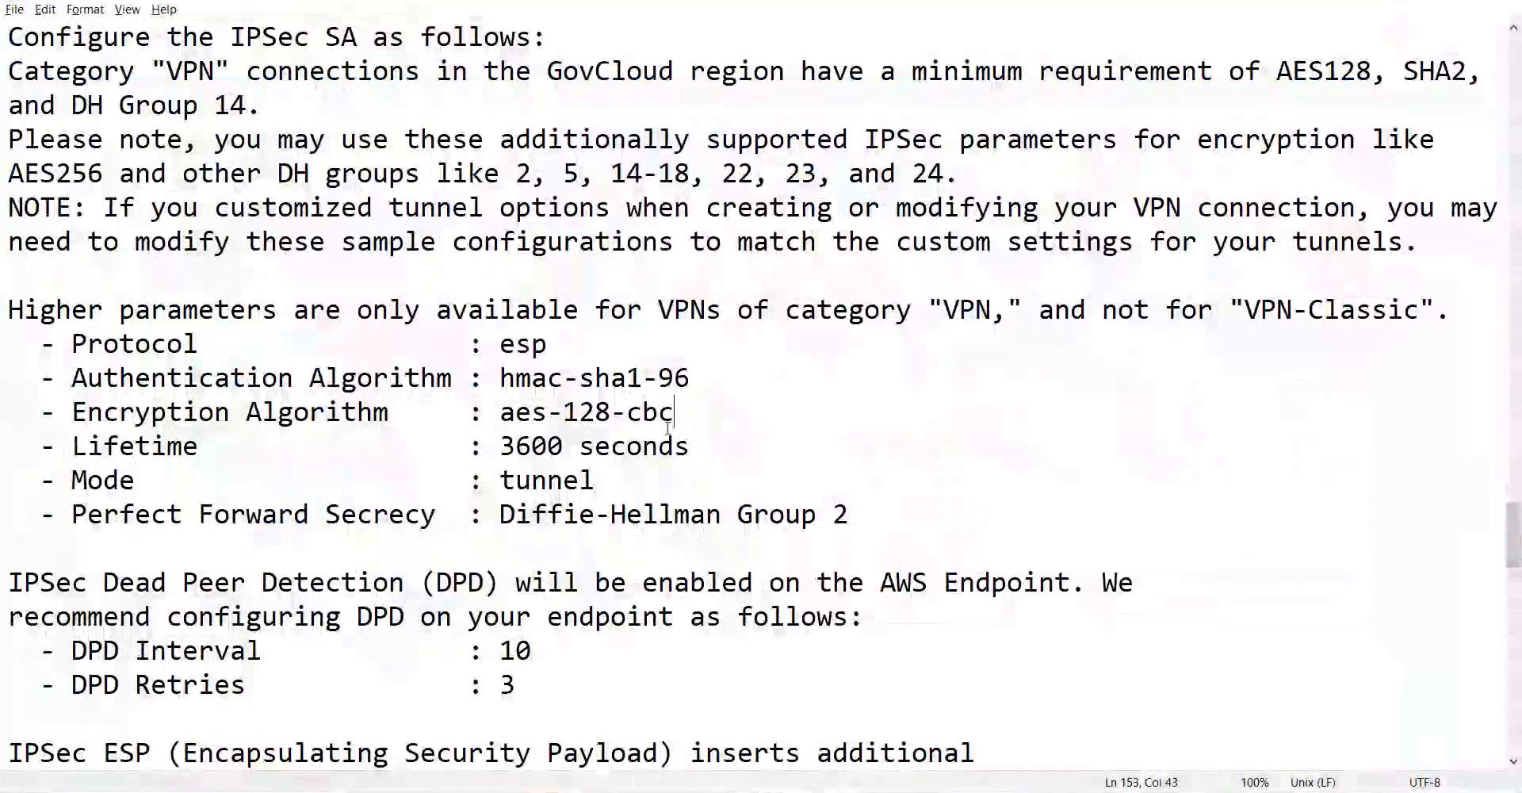
key(ctrl+f)
text(Pre)
key(Return)
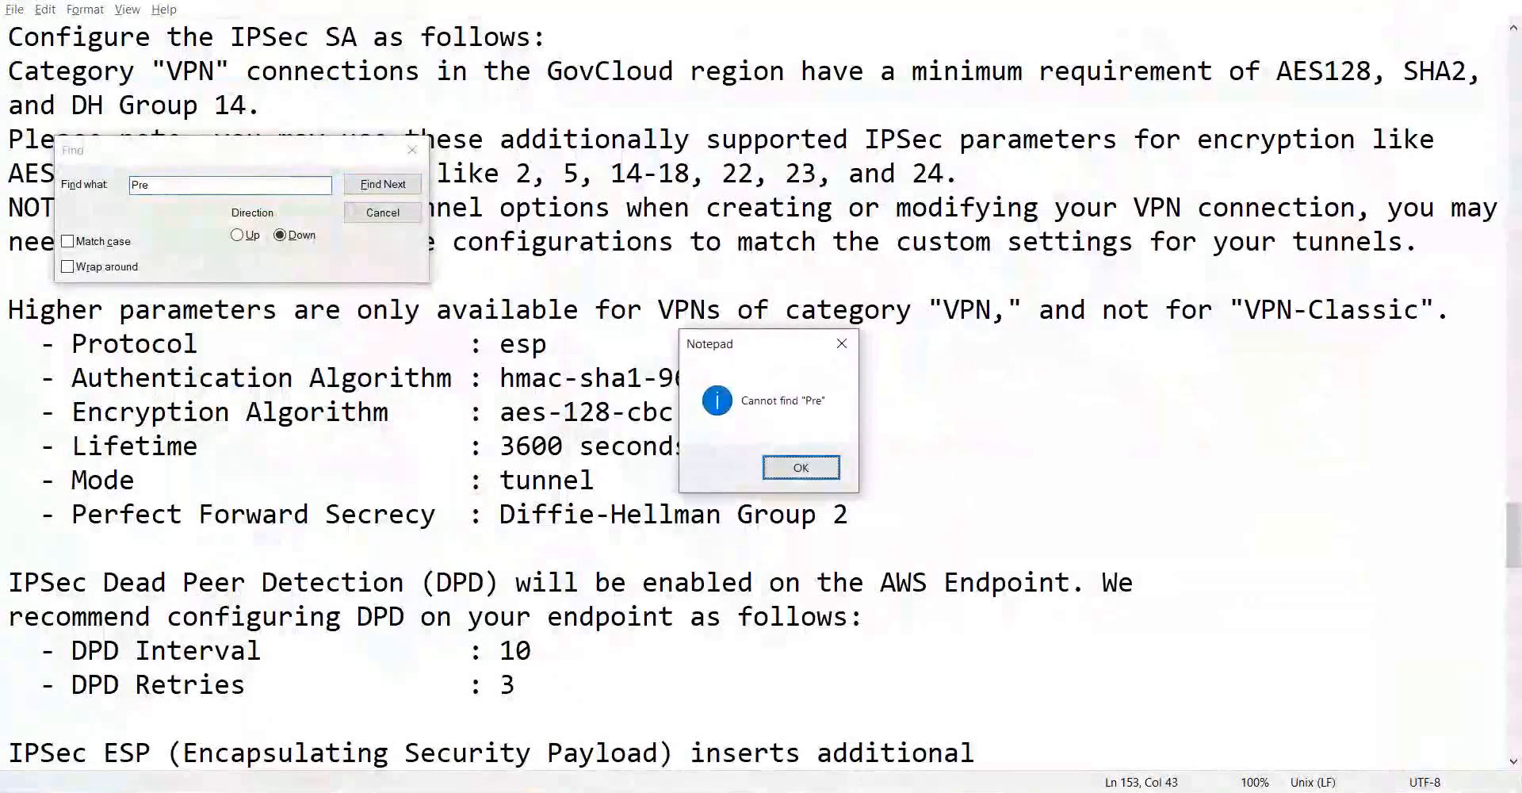
key(Return)
key(Escape)
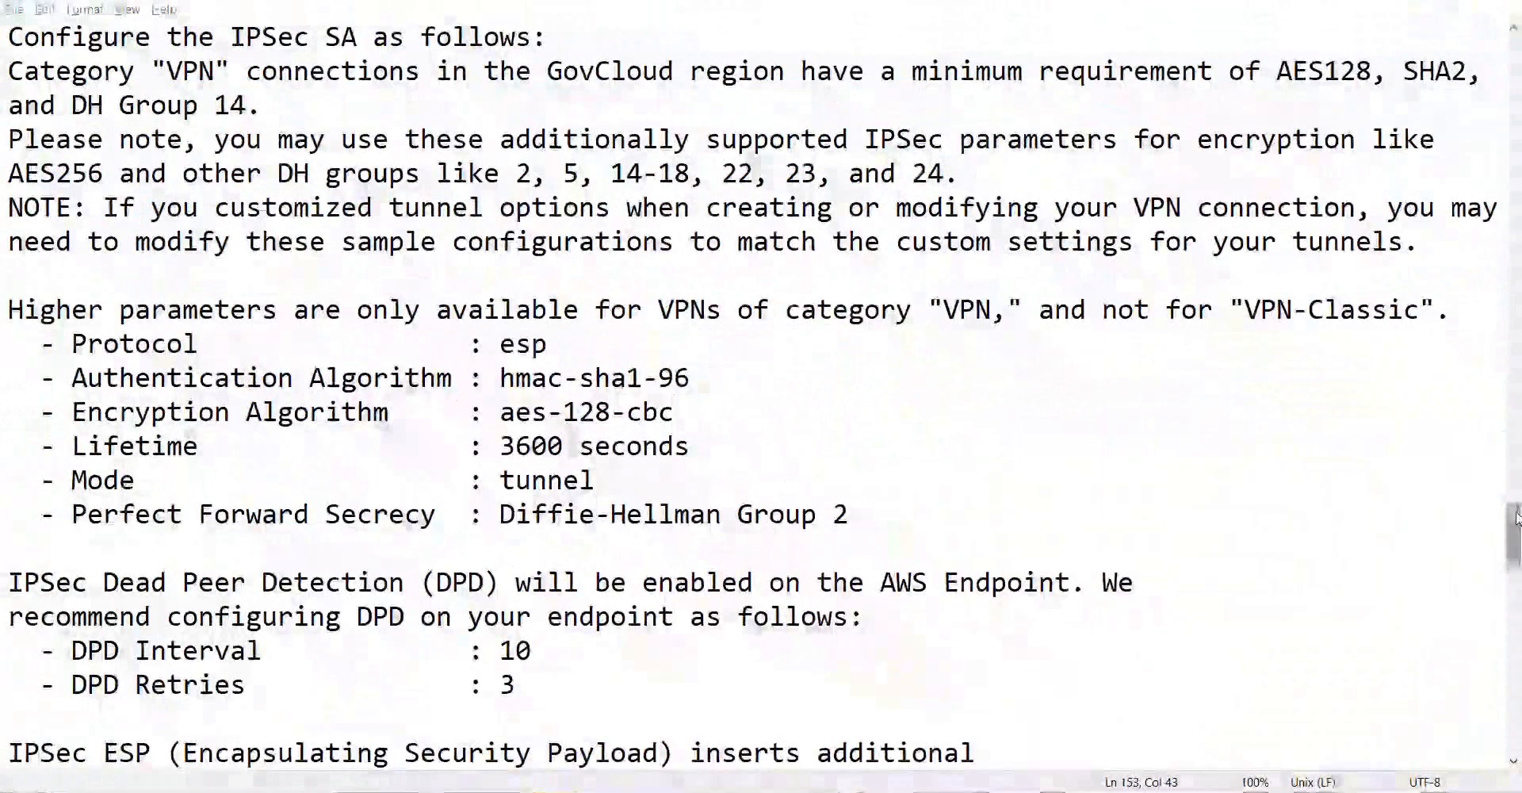
drag(1514, 517, 1517, 36)
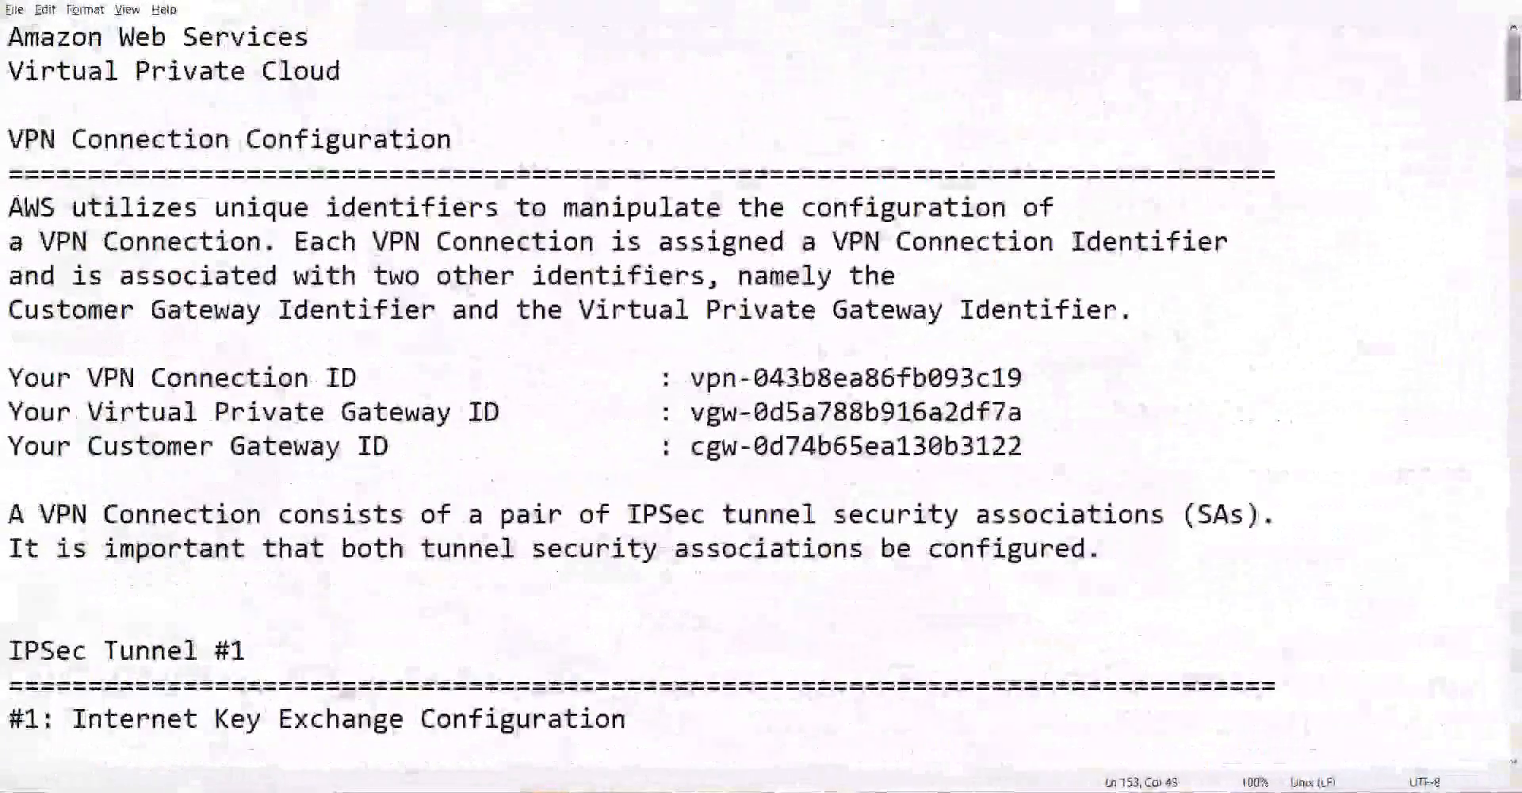
Step: Switch to the AWS console in the browser, view the tunnel modification options of AWS2AZURES2SVPN, and return to the VPN connections list
key(alt+Tab)
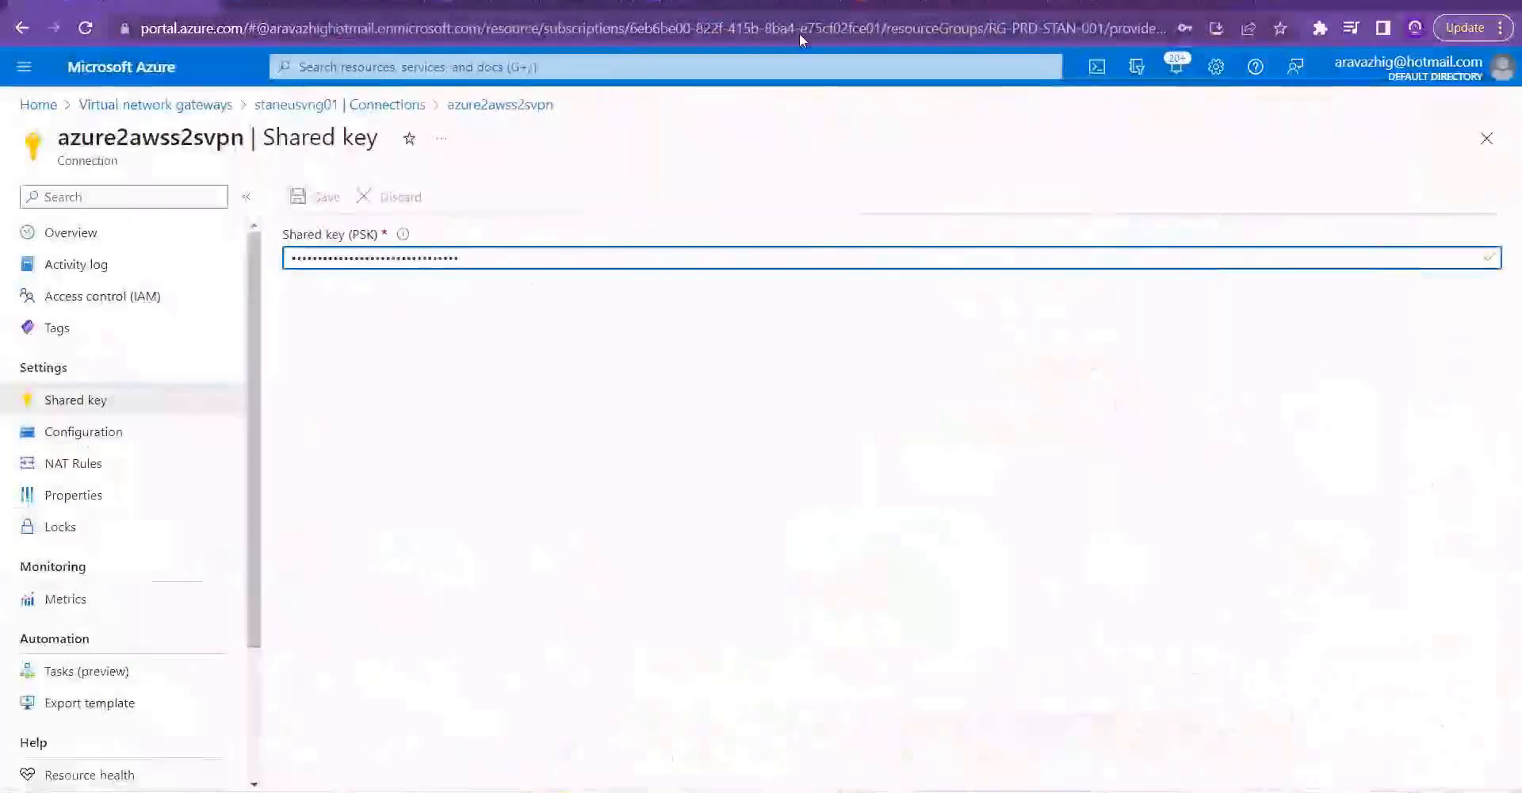
click(1371, 460)
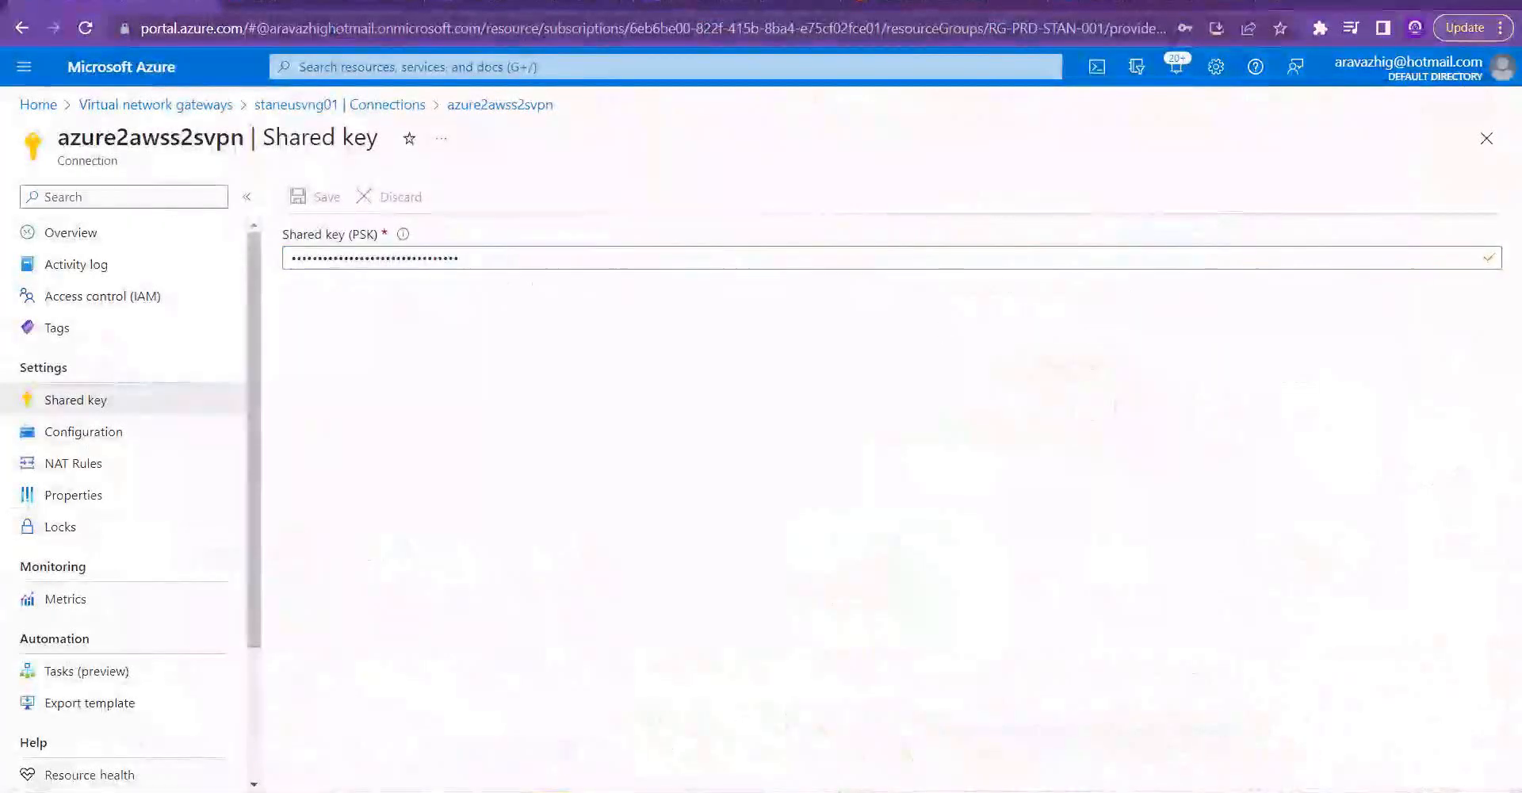
click(556, 3)
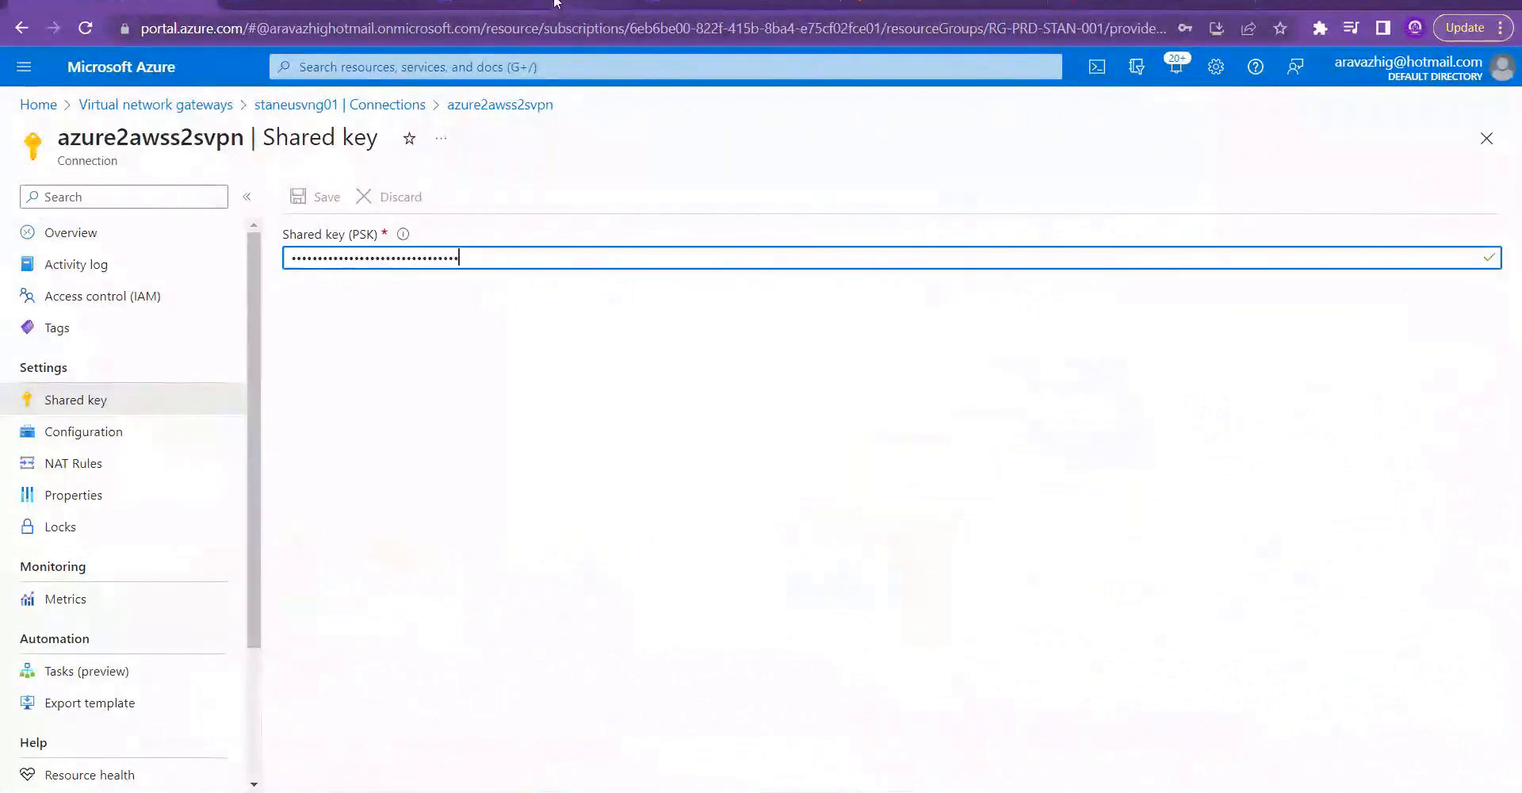
click(557, 3)
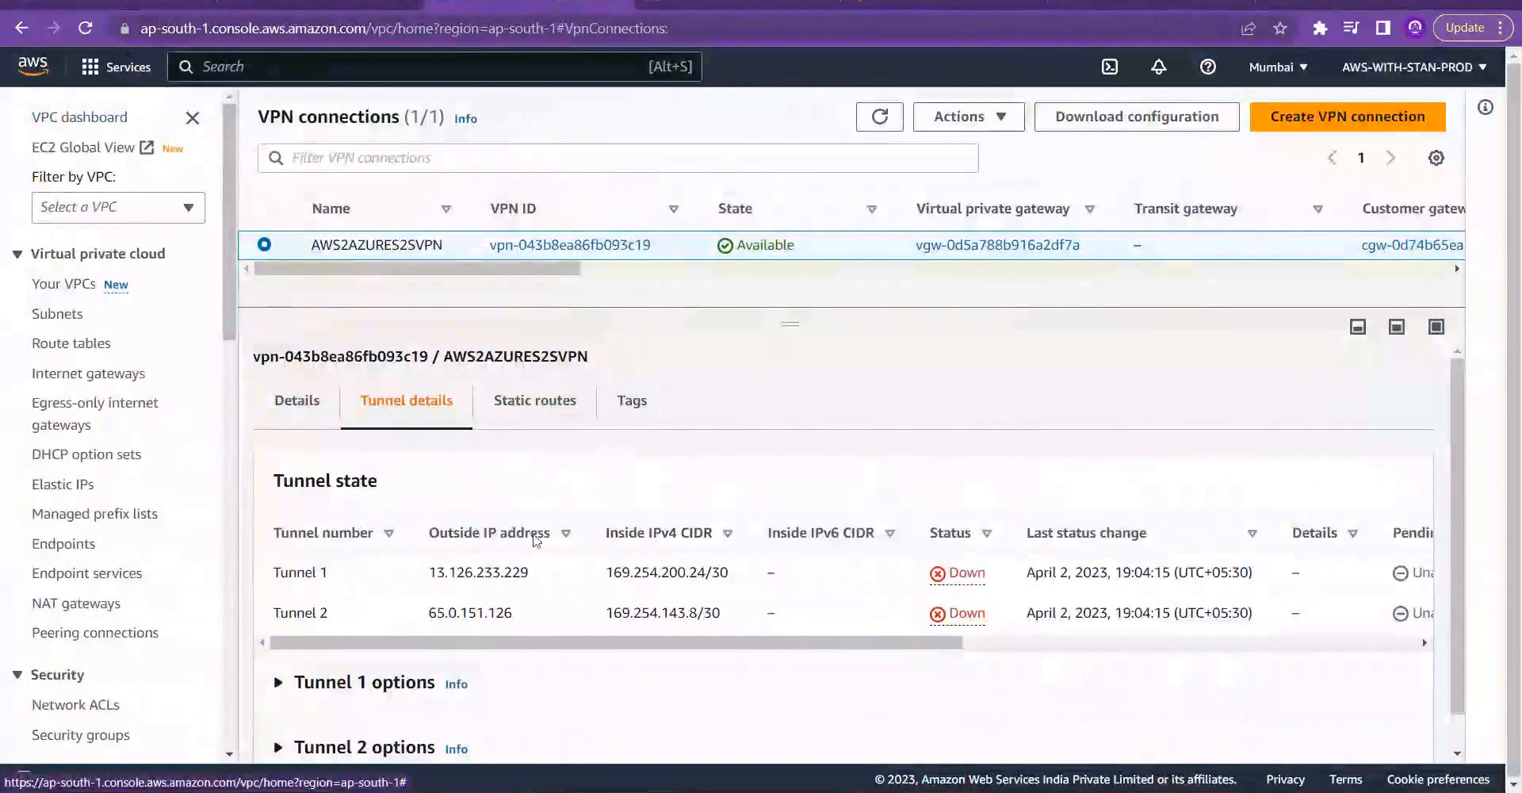
click(1000, 120)
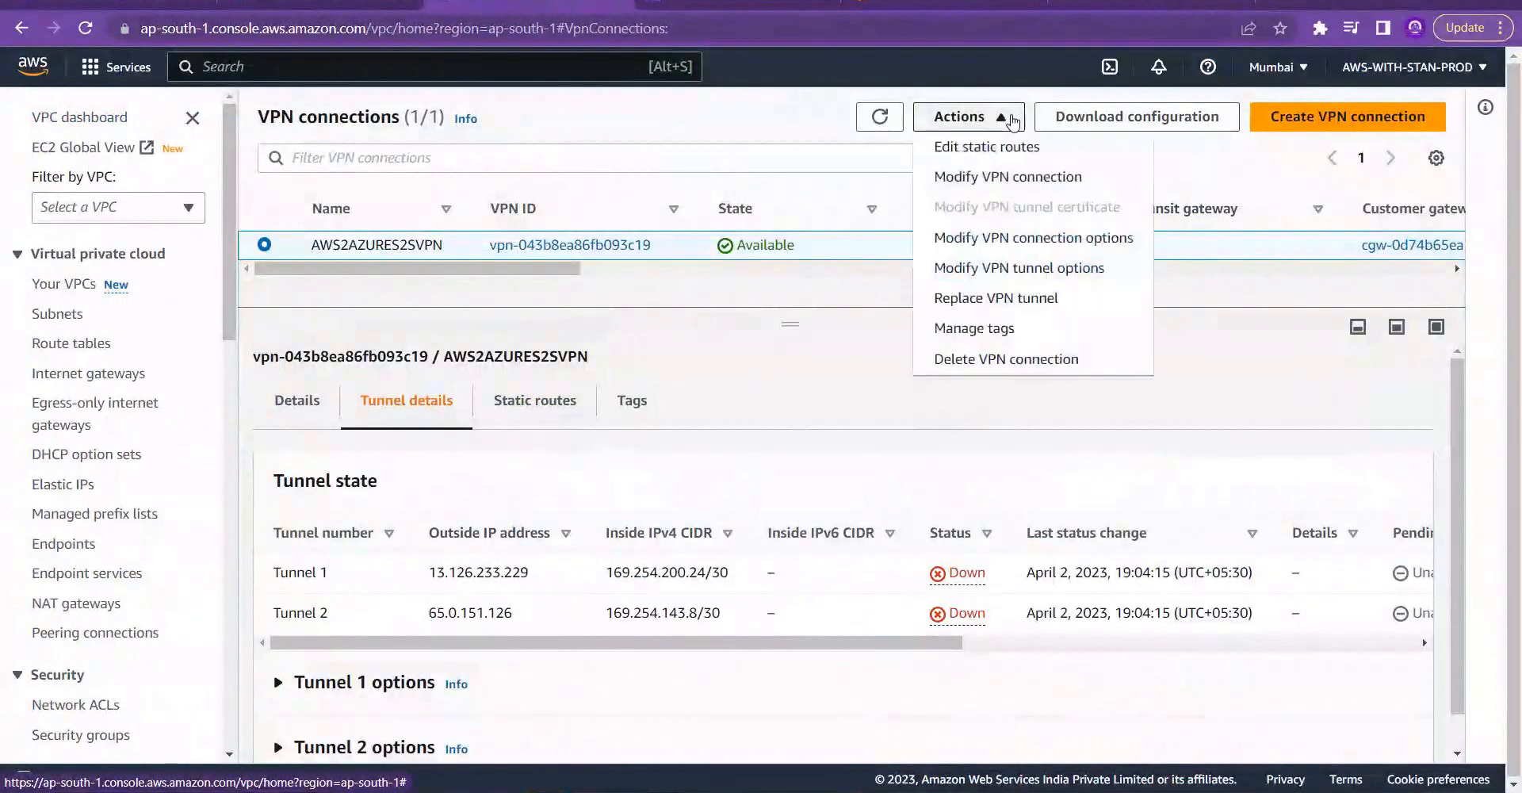
click(1034, 269)
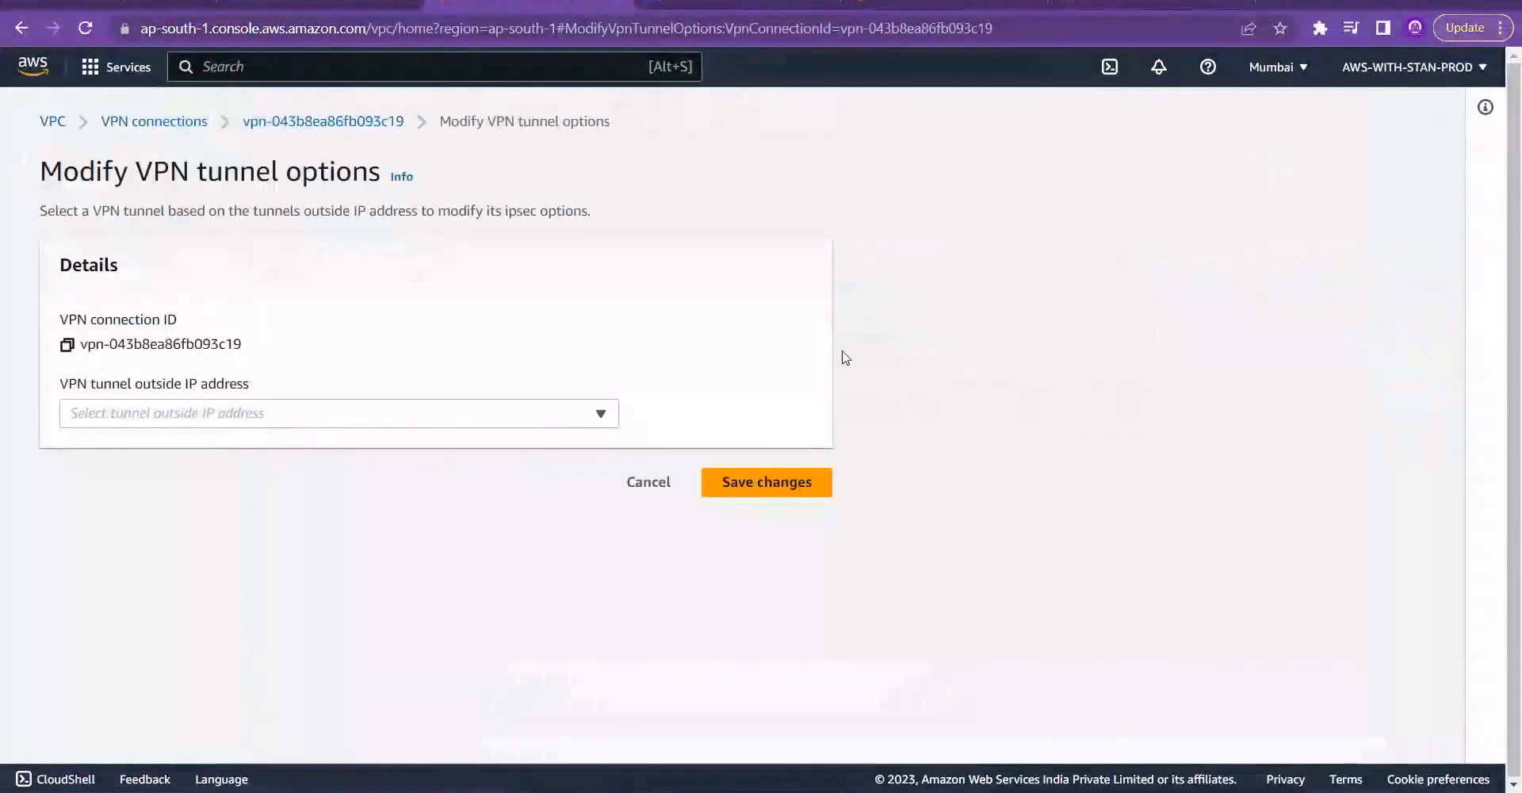
click(361, 124)
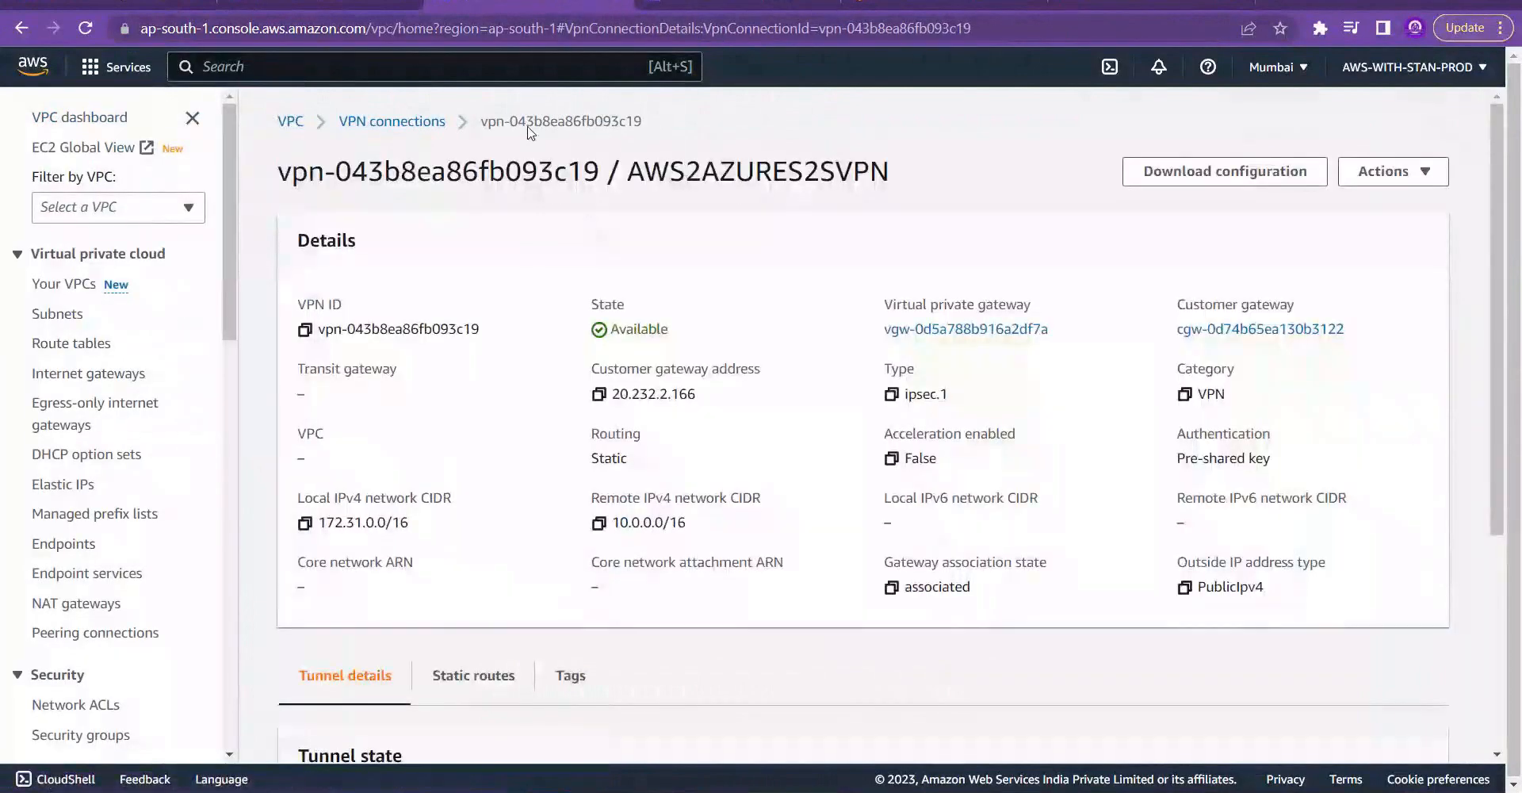
click(411, 127)
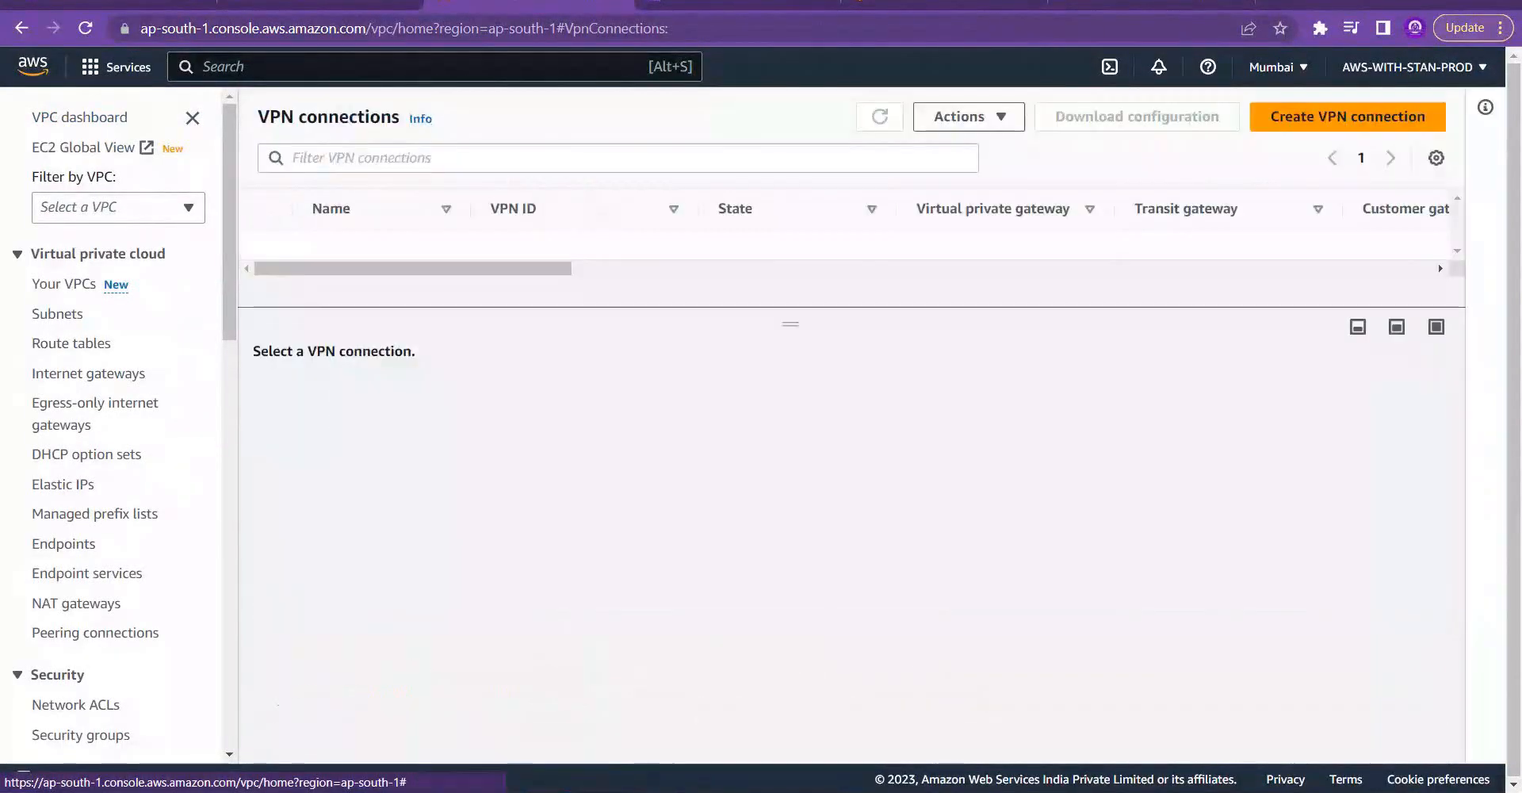
Step: Clear the local and remote IPv4 network CIDRs in the connection options of AWS2AZURES2SVPN, save, and check its tunnel status
click(280, 249)
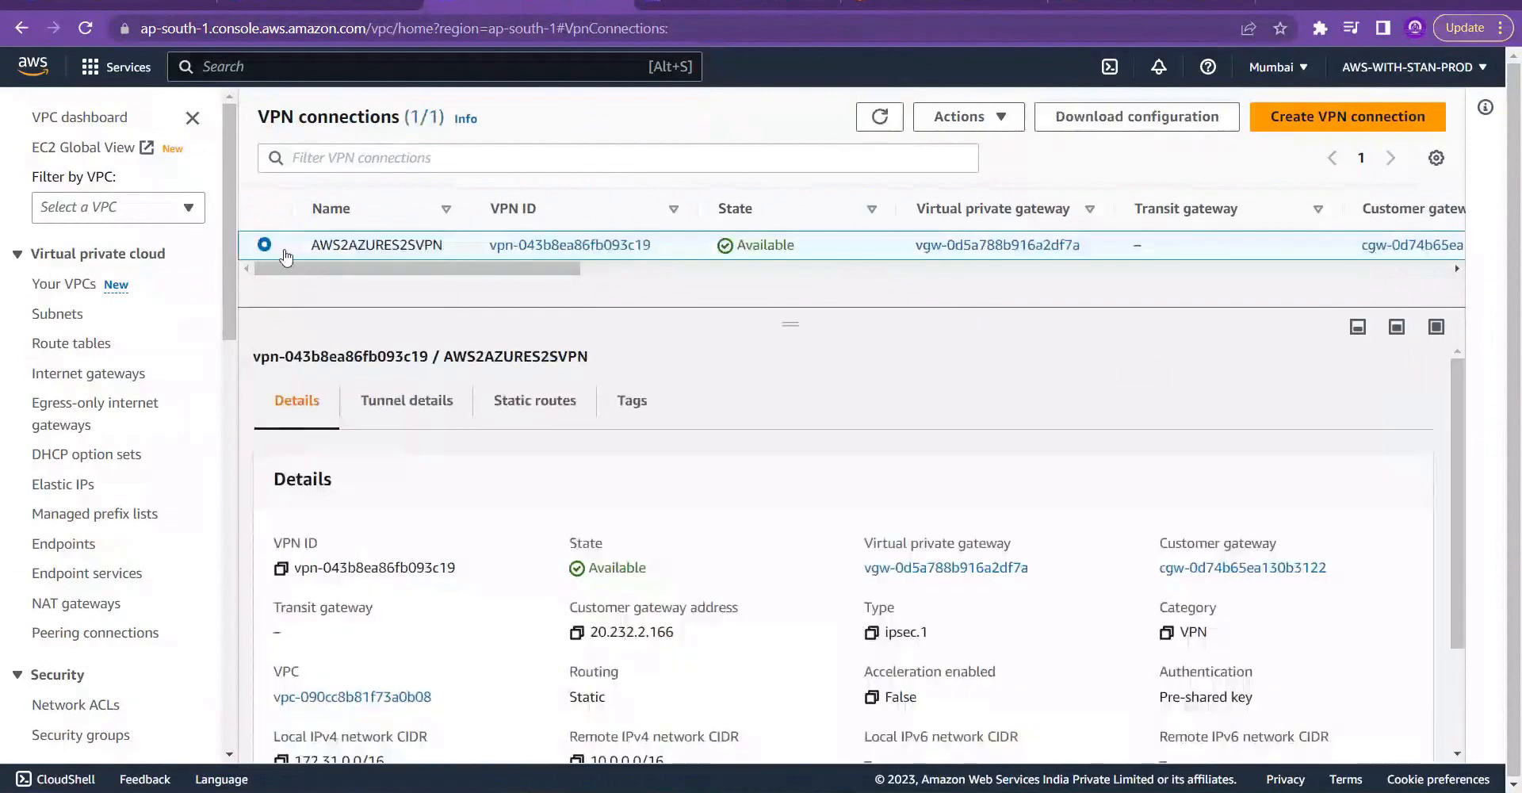
click(997, 118)
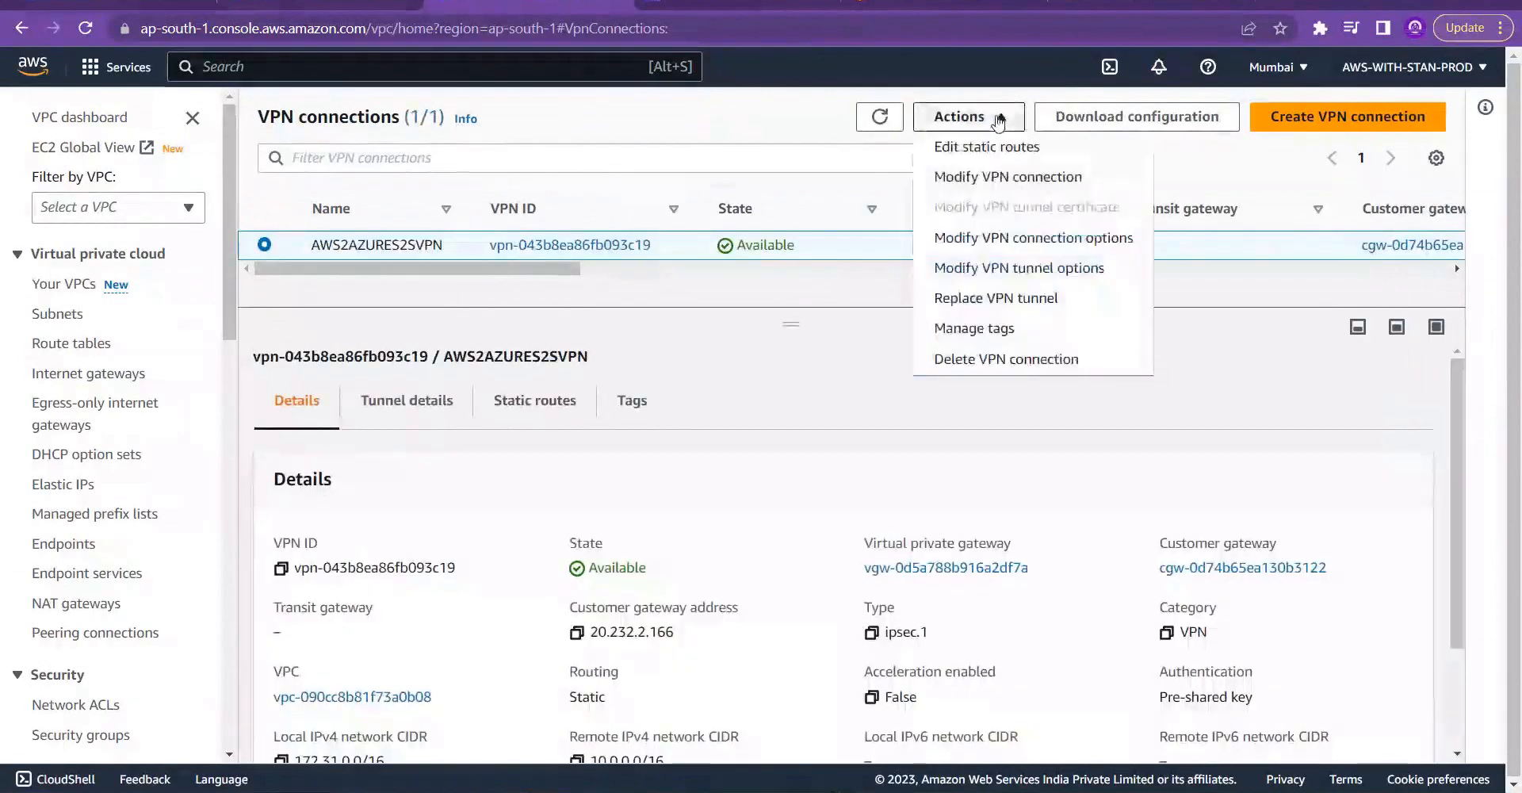
click(1022, 239)
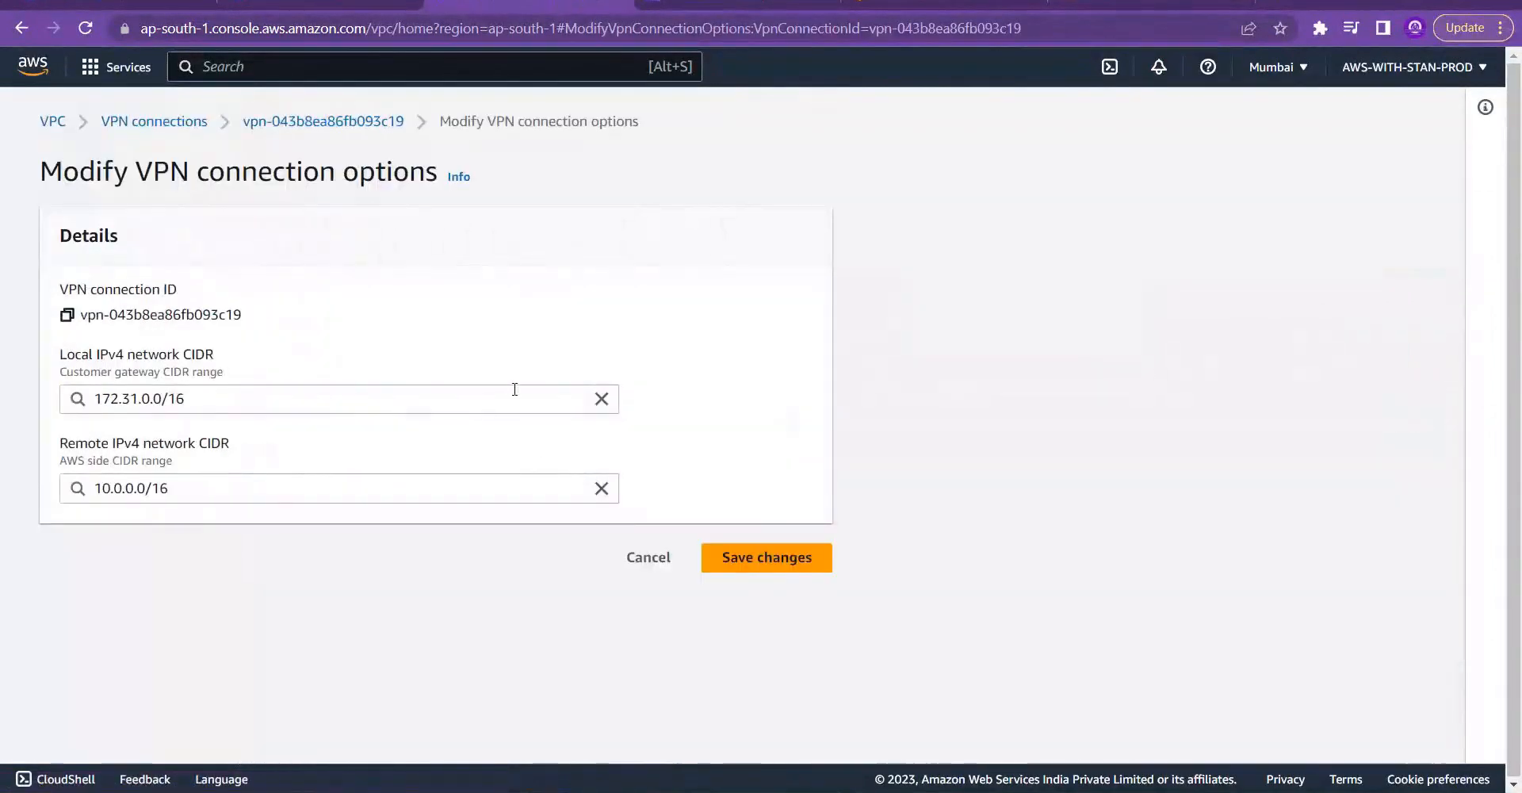
click(602, 399)
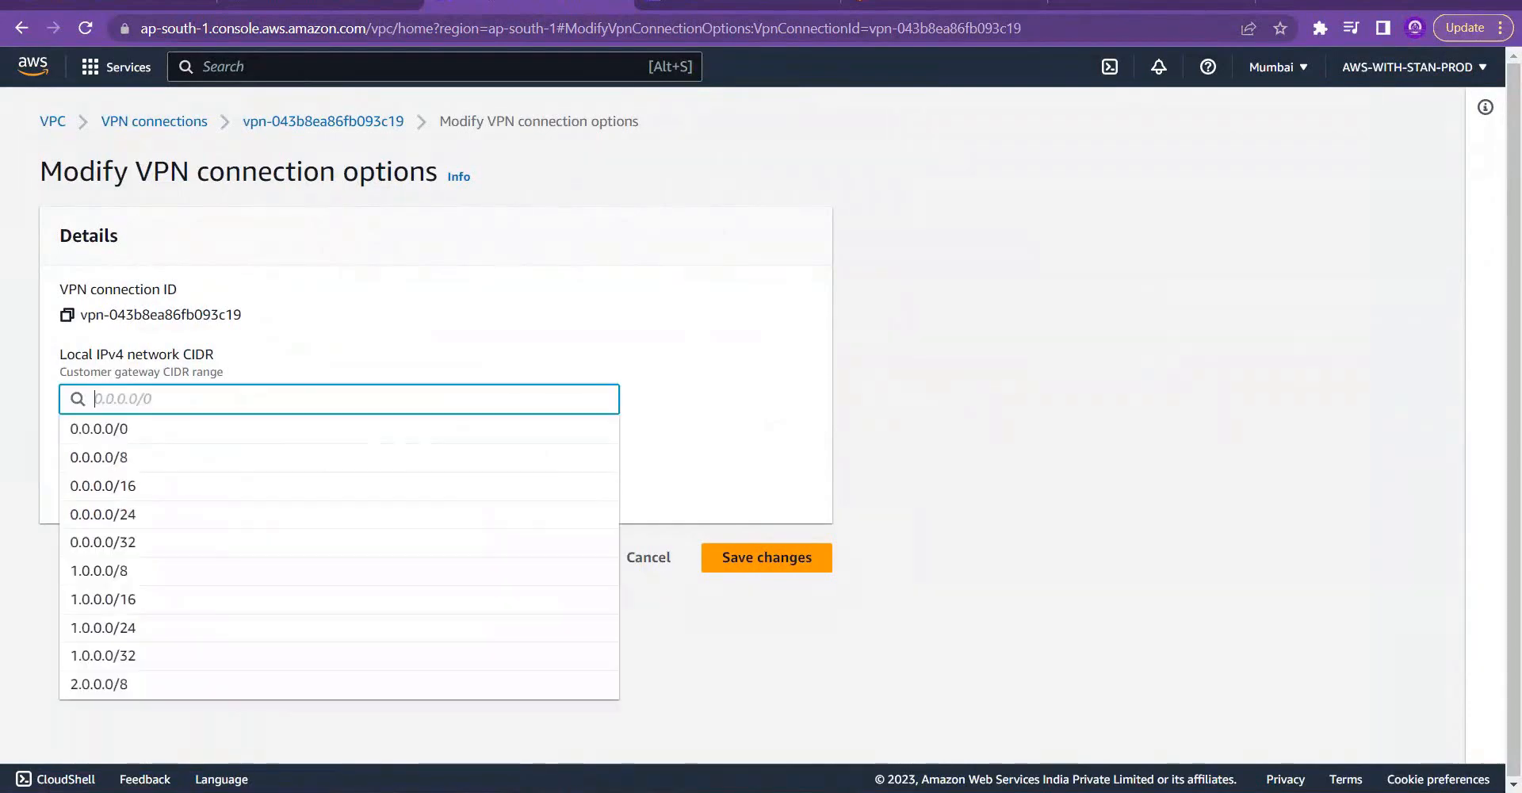
click(658, 452)
click(602, 487)
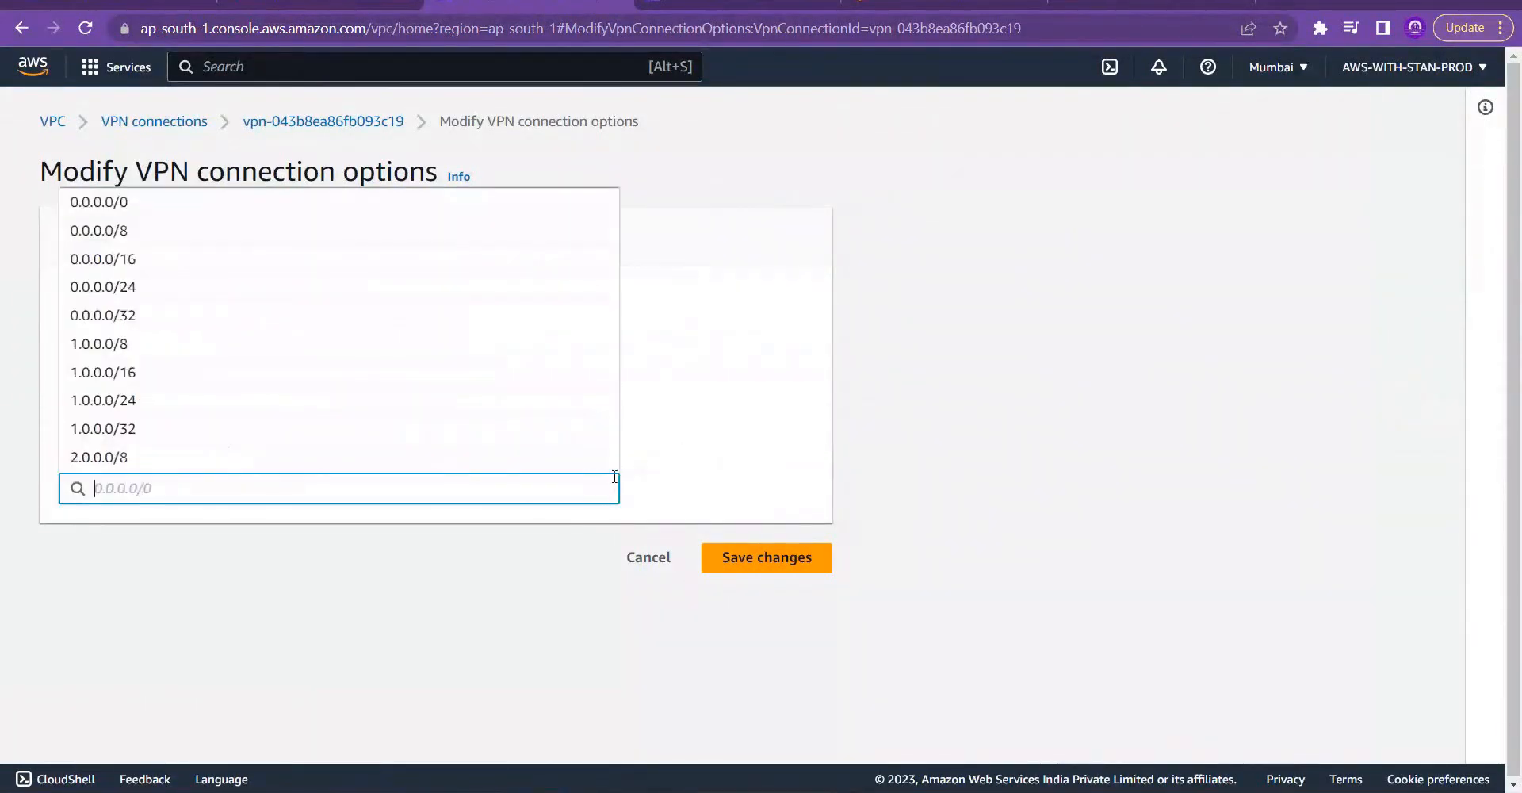
click(718, 463)
click(766, 563)
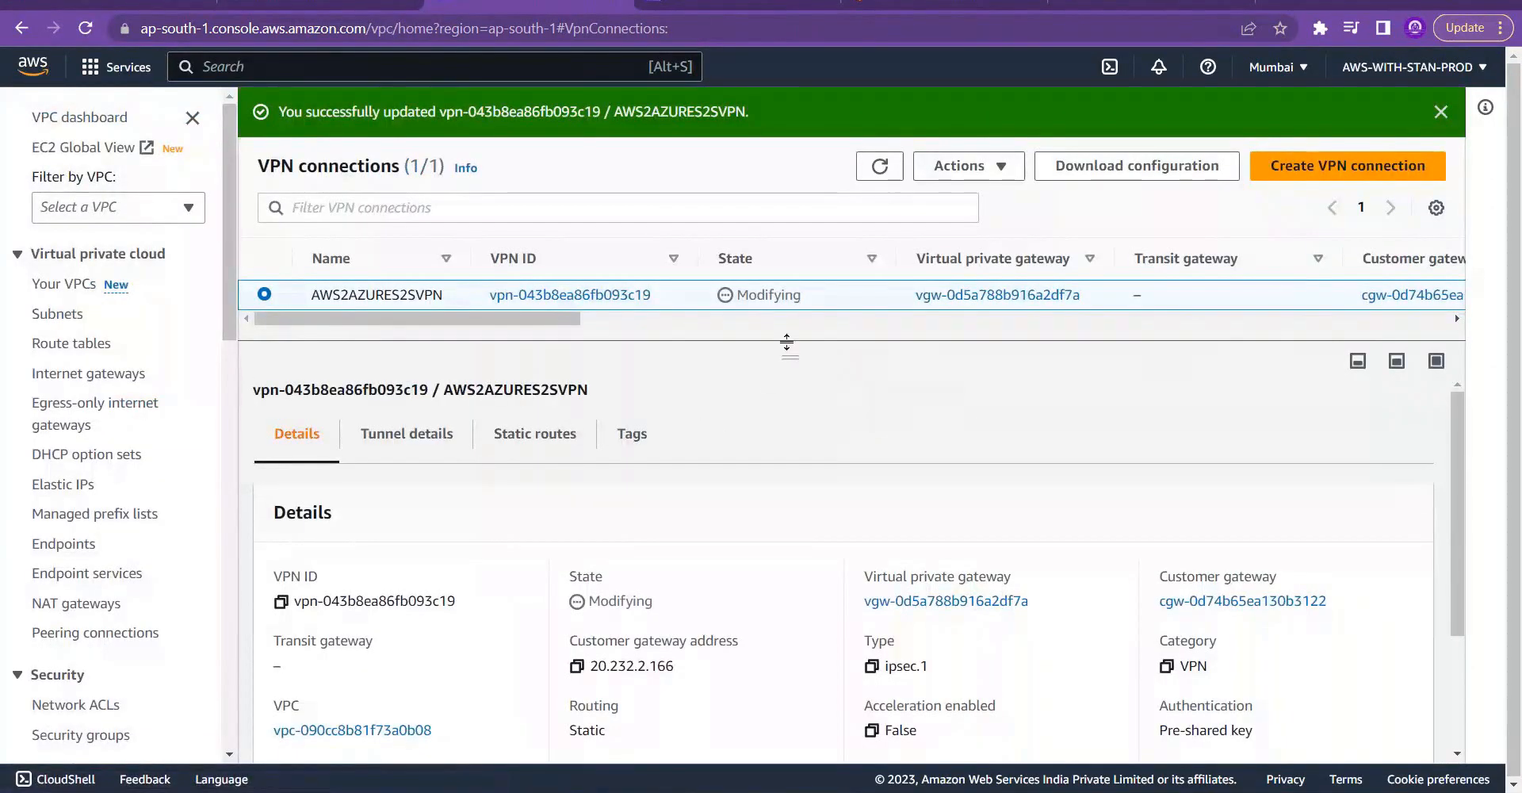
drag(802, 297, 737, 295)
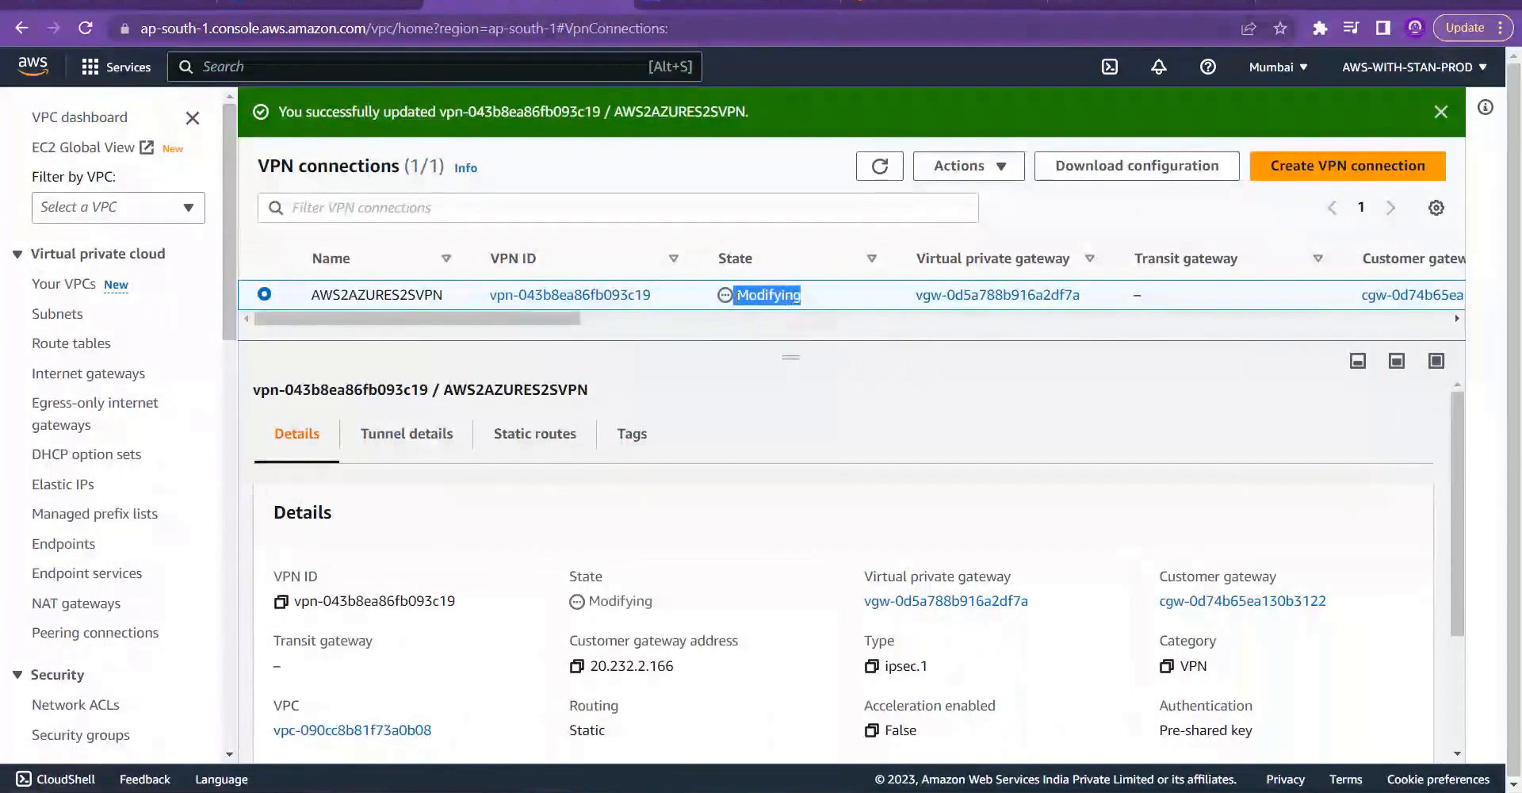
click(400, 442)
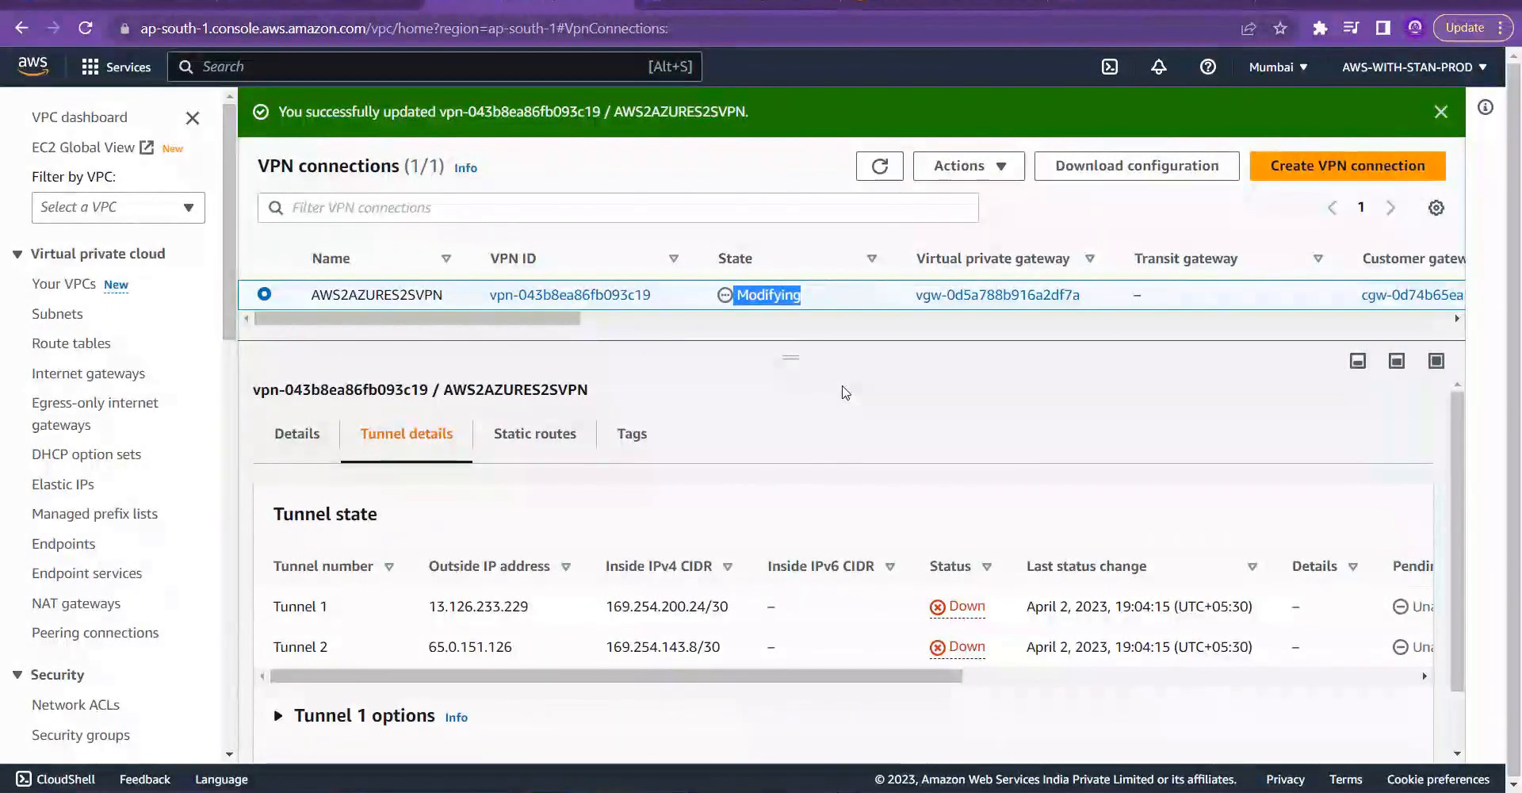
Step: Switch to the network architecture diagram in draw.io and search the shape library for "Radius"
key(alt+Tab)
key(alt+Tab)
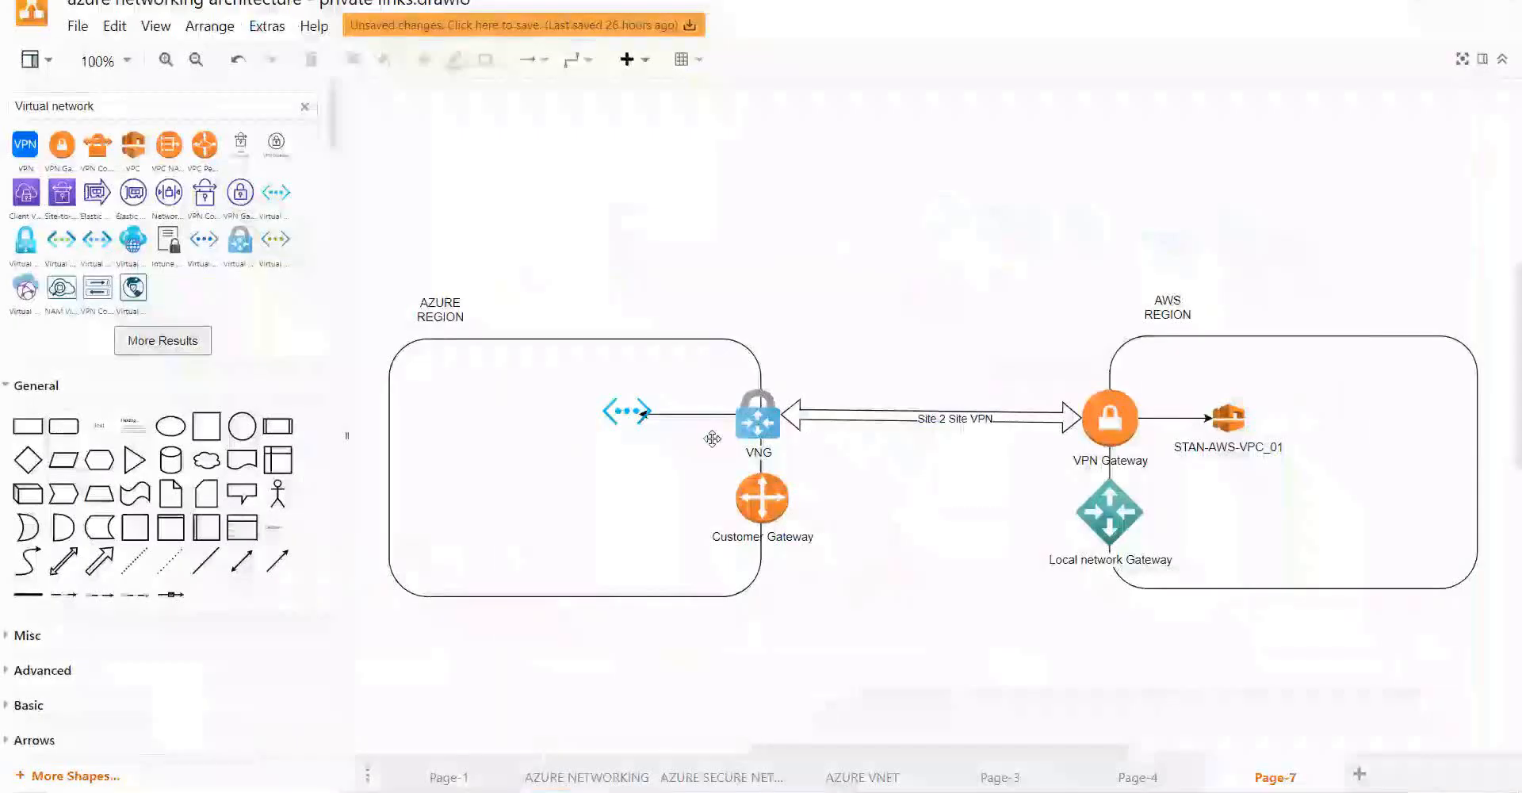
click(712, 438)
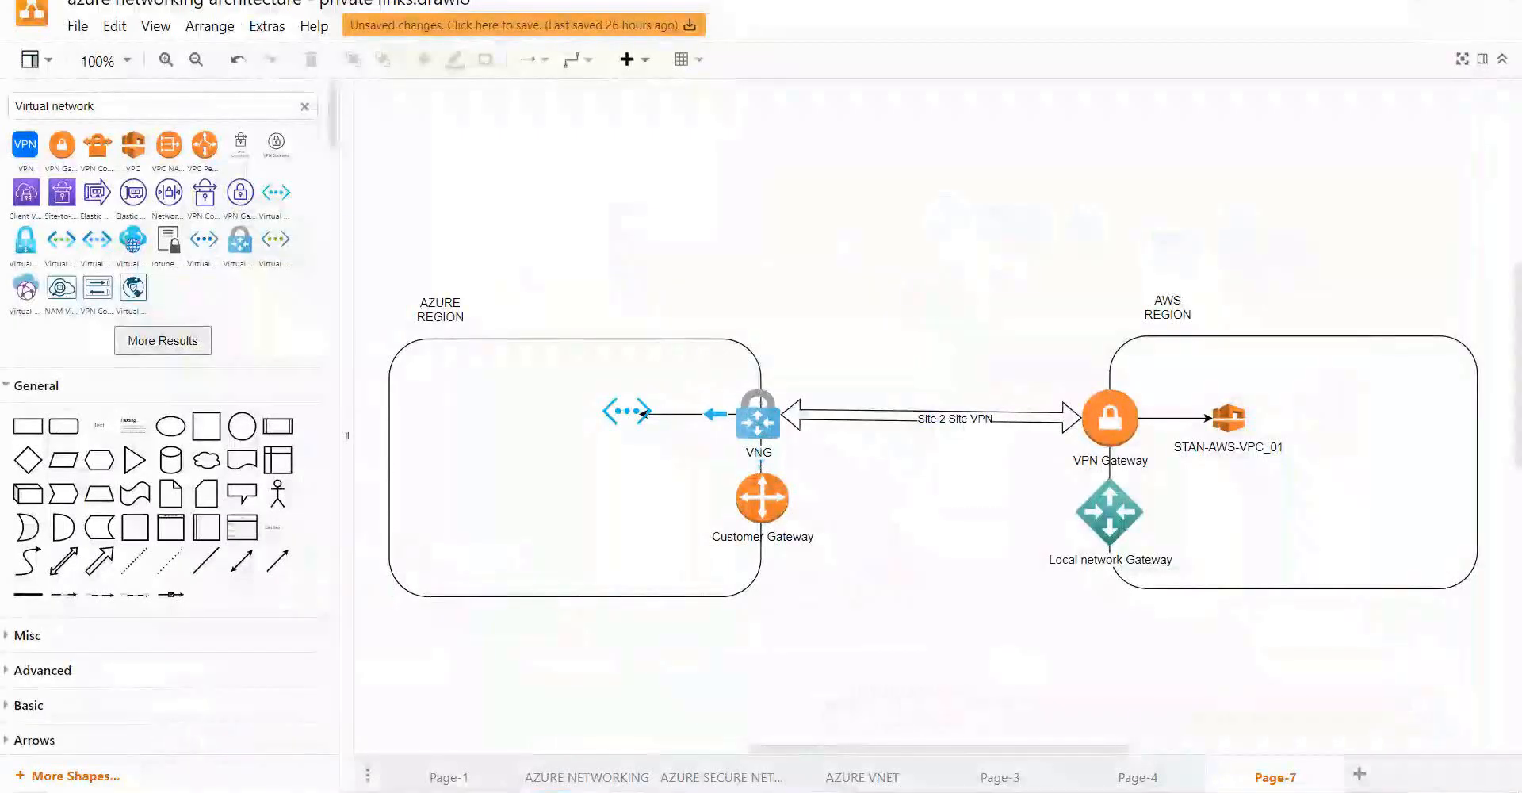
triple_click(104, 105)
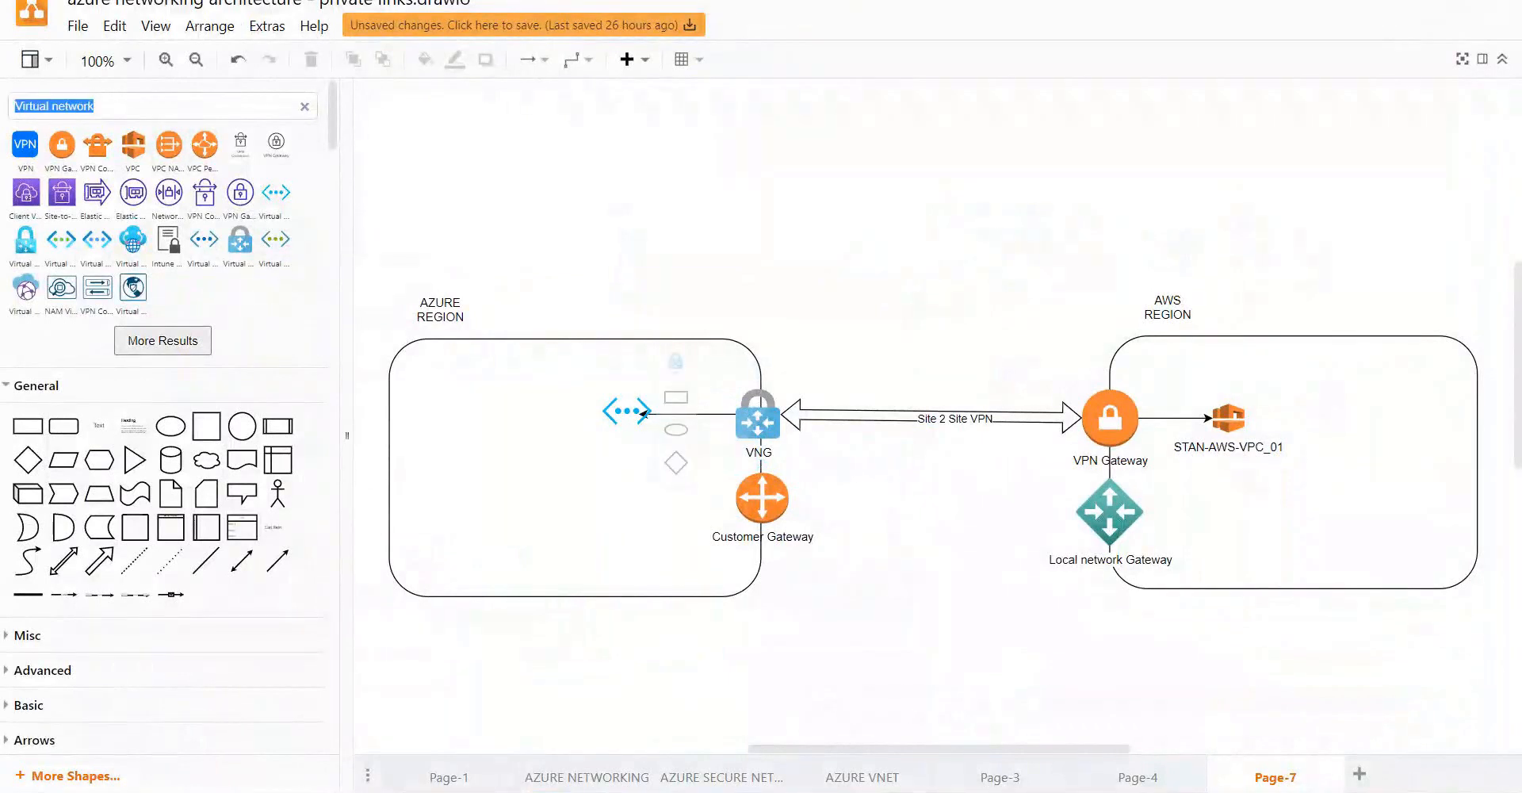
text(R)
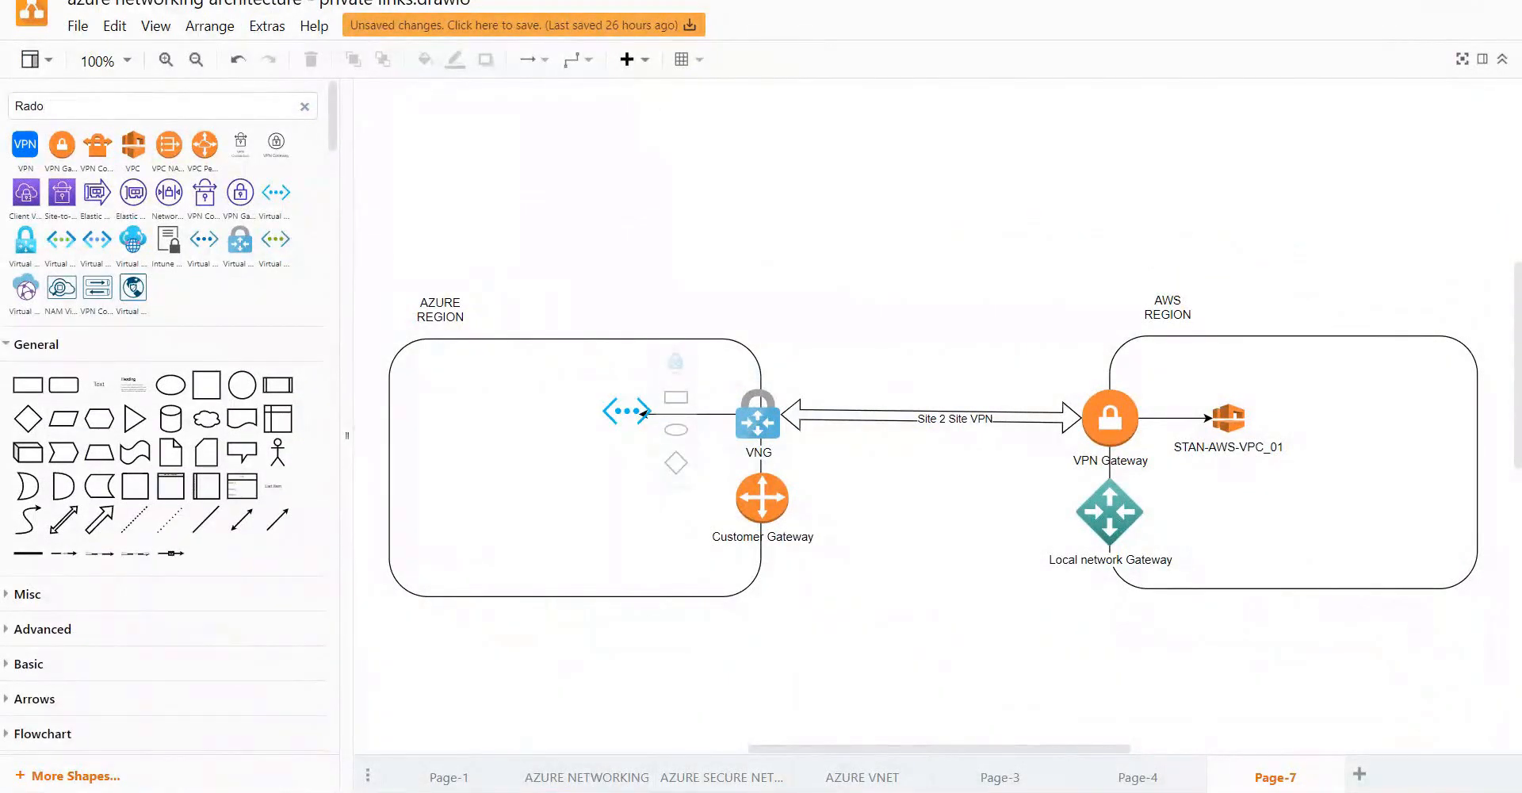
text(adius)
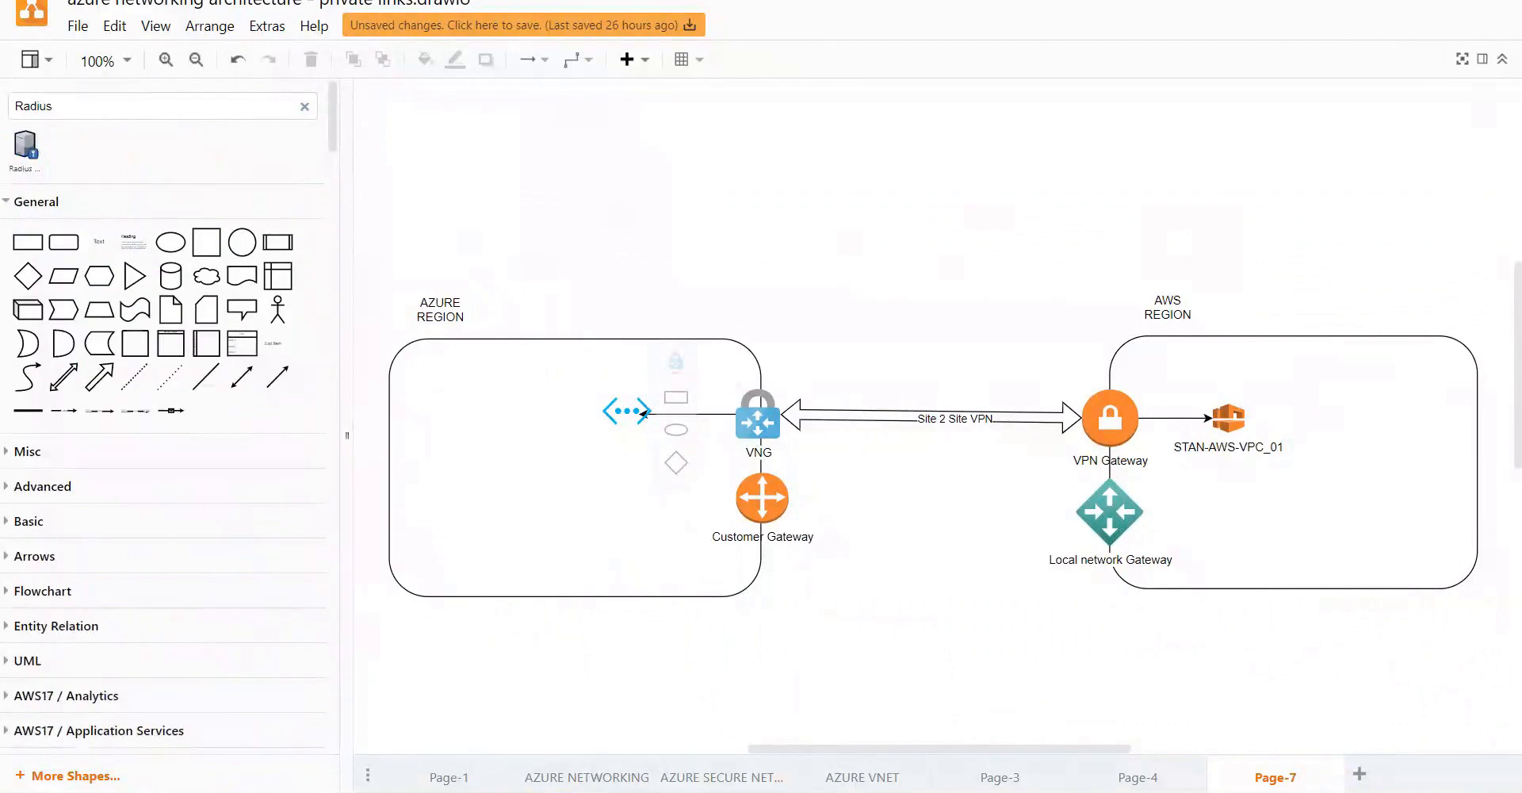
drag(26, 146, 613, 474)
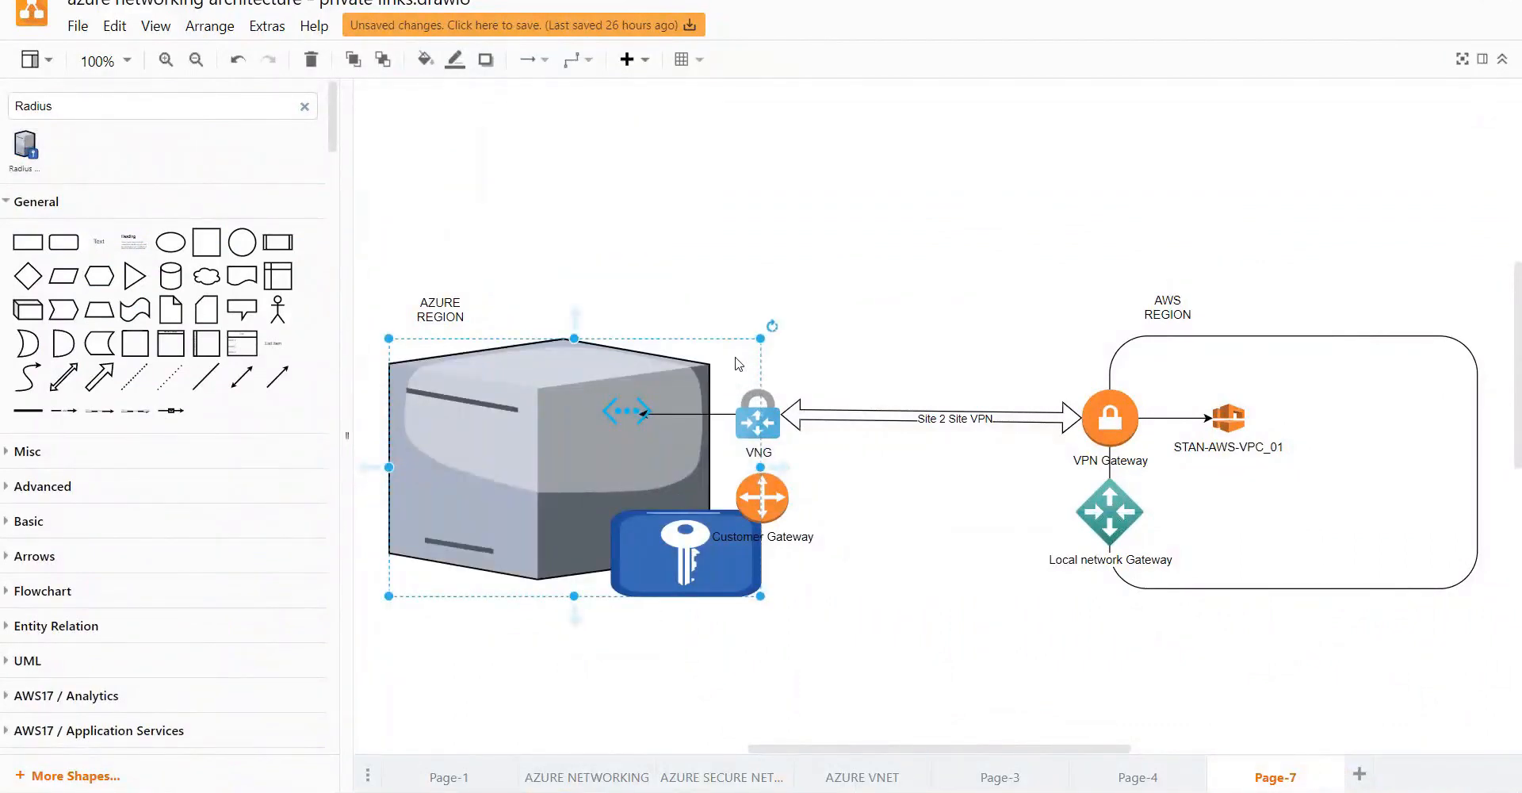
key(ctrl+z)
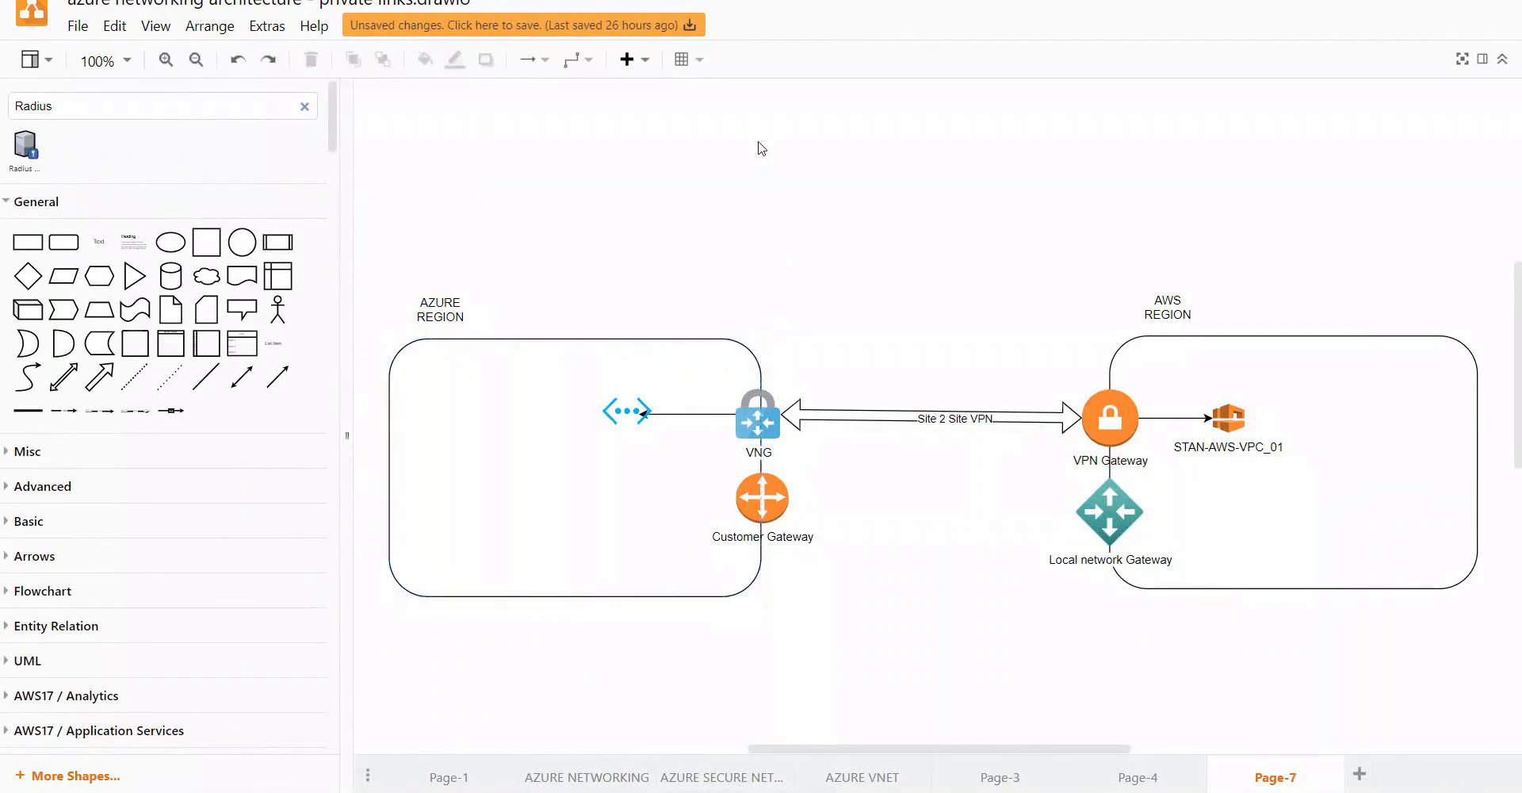
text(10.0.0.0/16)
key(Delete)
Step: Add a small Radius server shape labelled "RADIUS SERVER" inside the Azure region, beside the virtual network icon
drag(26, 145, 787, 214)
drag(831, 165, 514, 431)
double_click(514, 431)
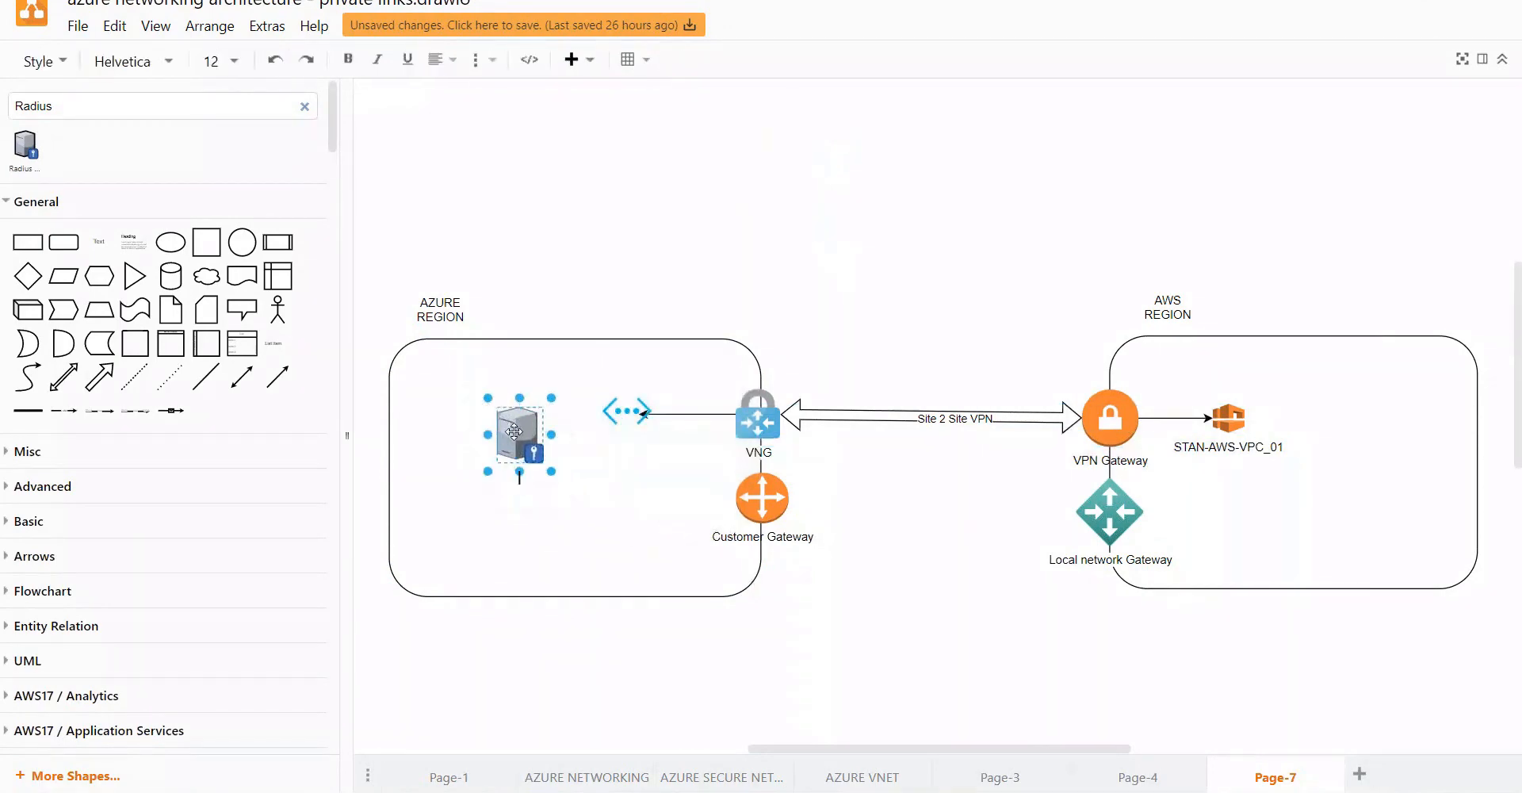
text(RADIUS SERVER)
drag(550, 397, 522, 432)
drag(510, 446, 520, 404)
click(801, 203)
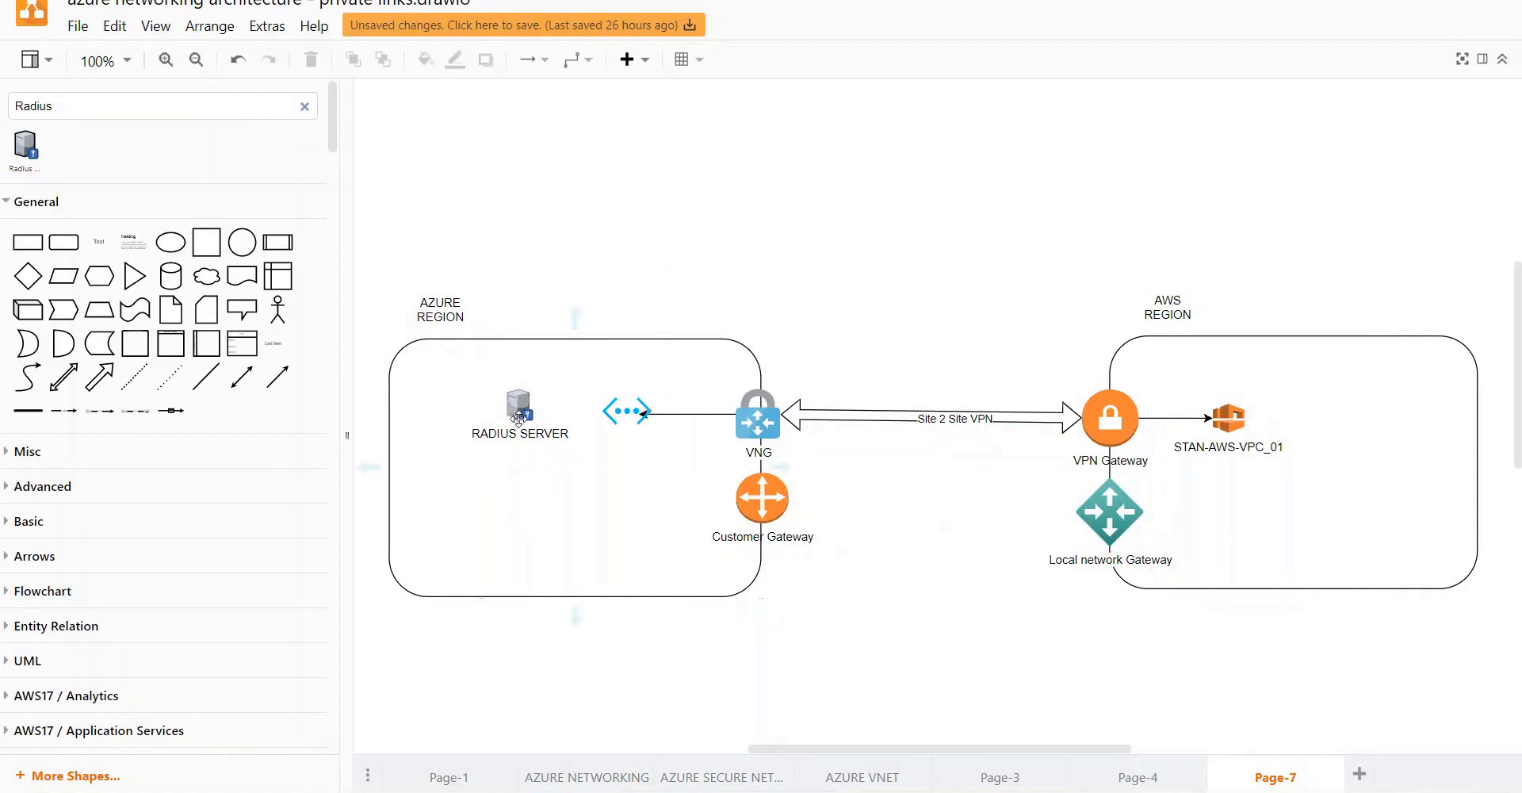
Step: Search the shape library for "Server" and add a server shape labelled "OPENSWAN or RADIUS" inside the AWS region
click(606, 501)
drag(82, 105, 2, 111)
text(Server)
key(Return)
mouse_move(101, 155)
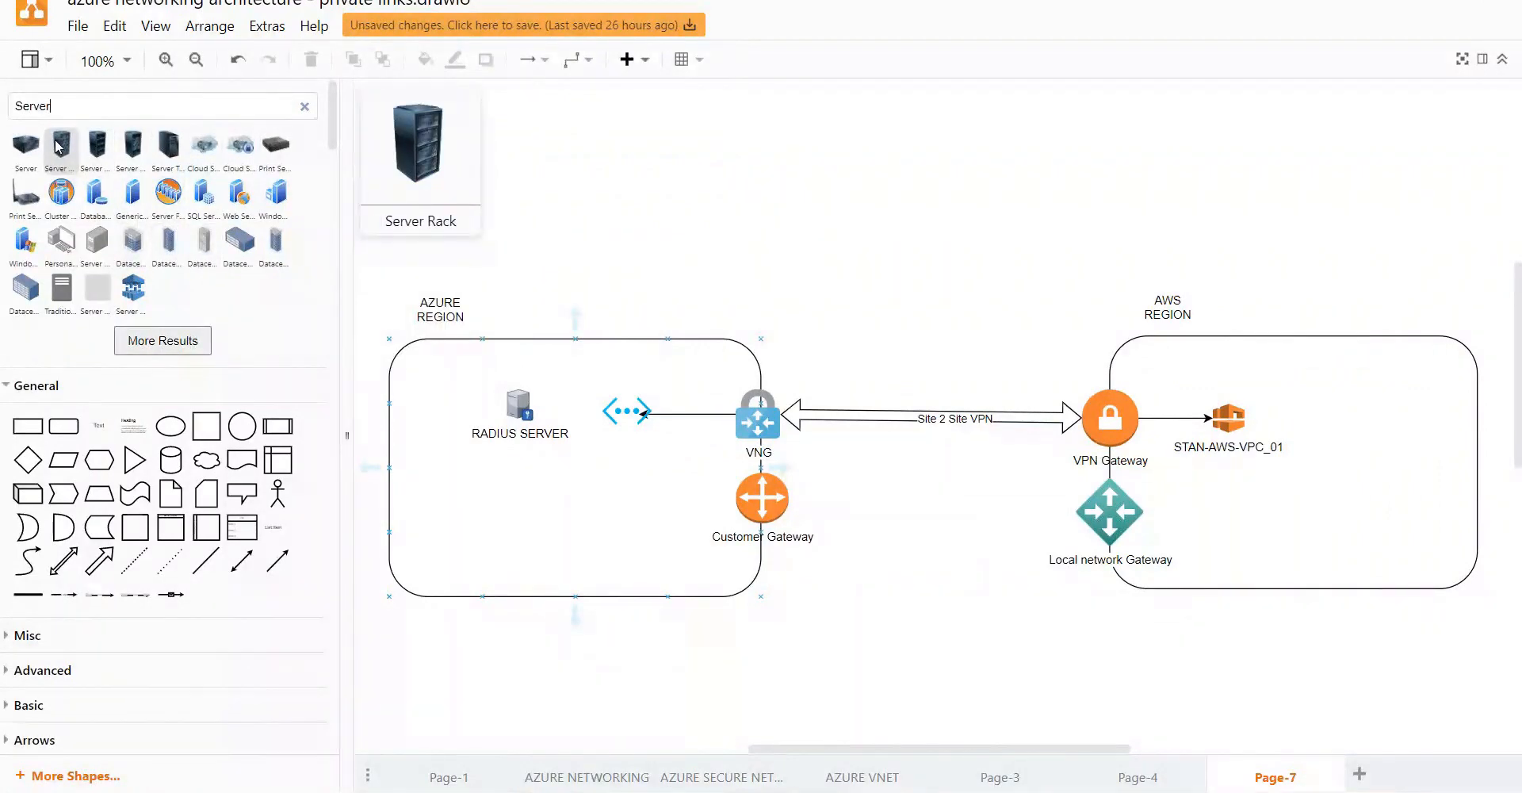
drag(58, 146, 1348, 426)
double_click(1371, 450)
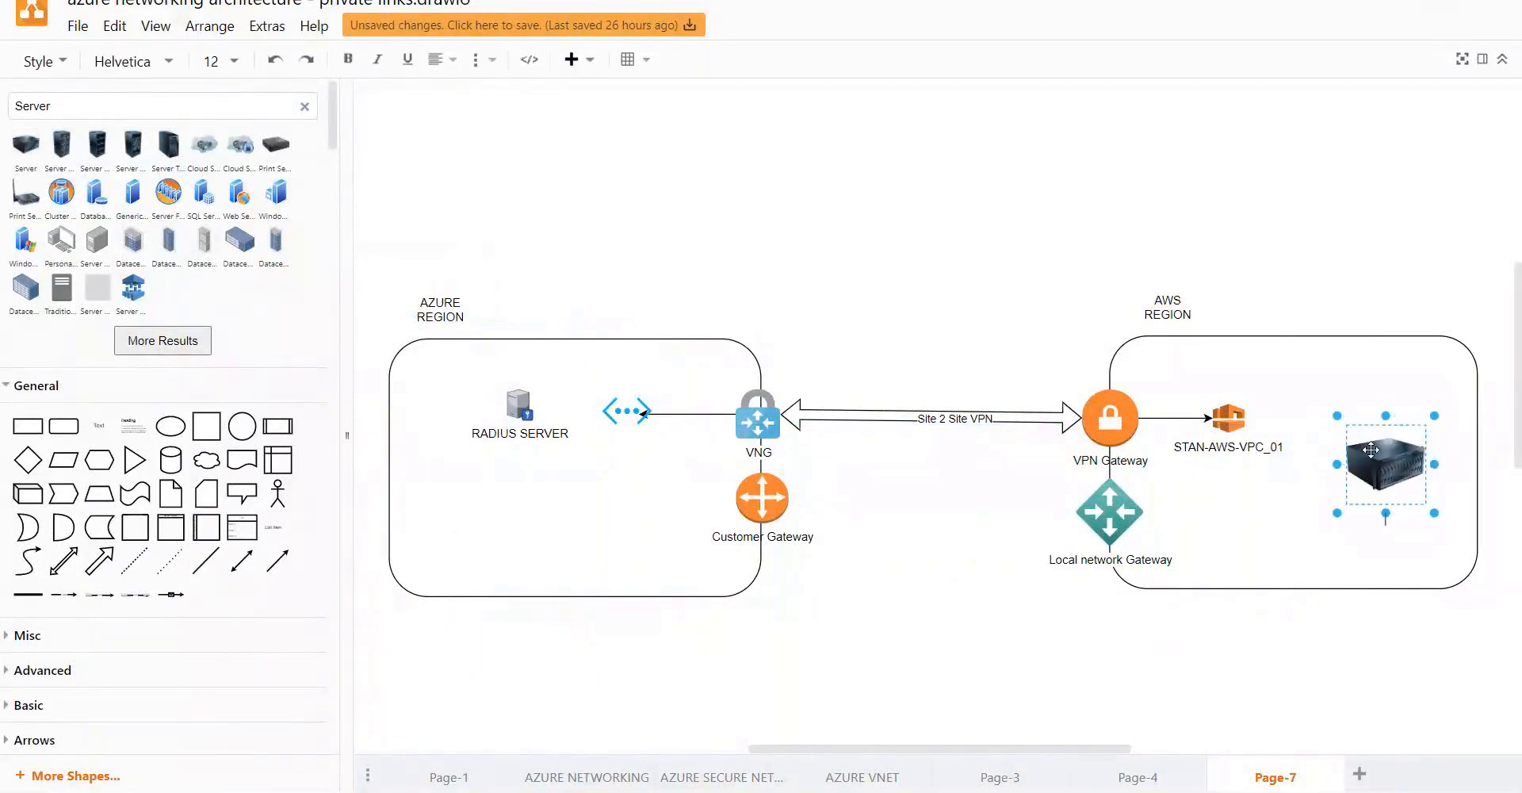
text(OPENSWAN or RADIUS)
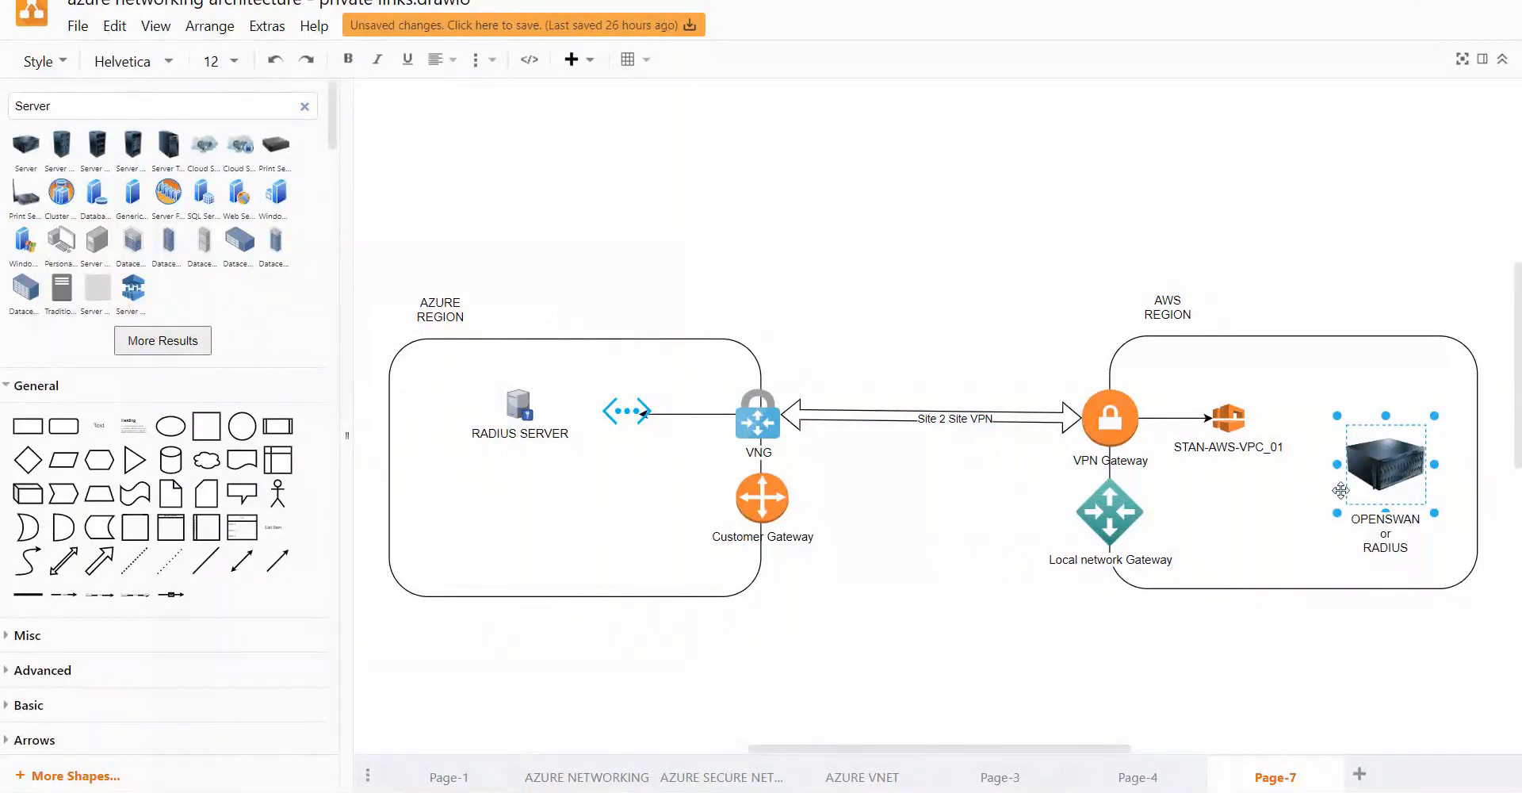
click(1310, 667)
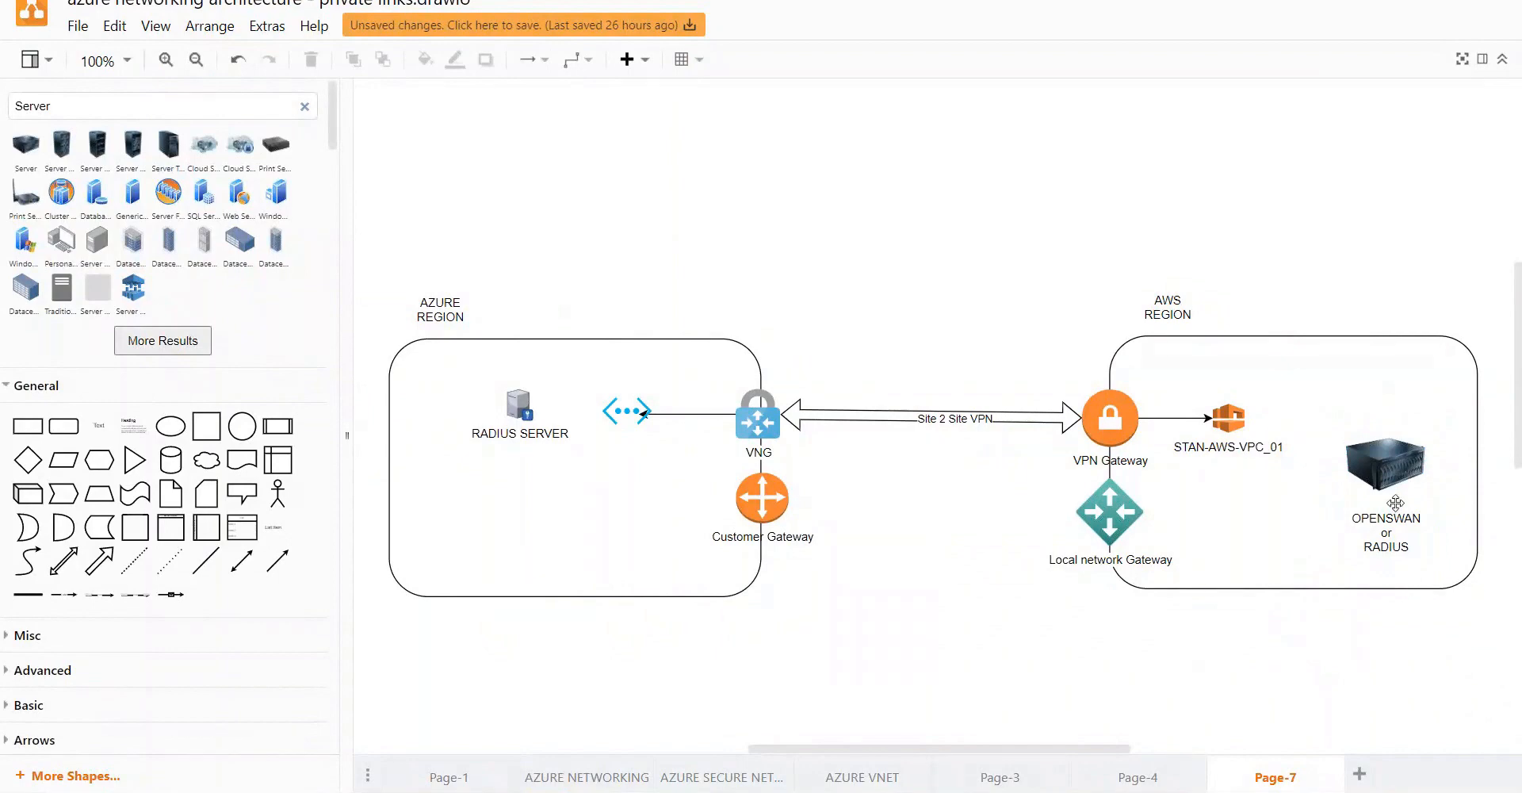
Step: Move the OPENSWAN or RADIUS server beside STAN-AWS-VPC_01 and shrink it to about 50 x 47
drag(1395, 485, 1371, 442)
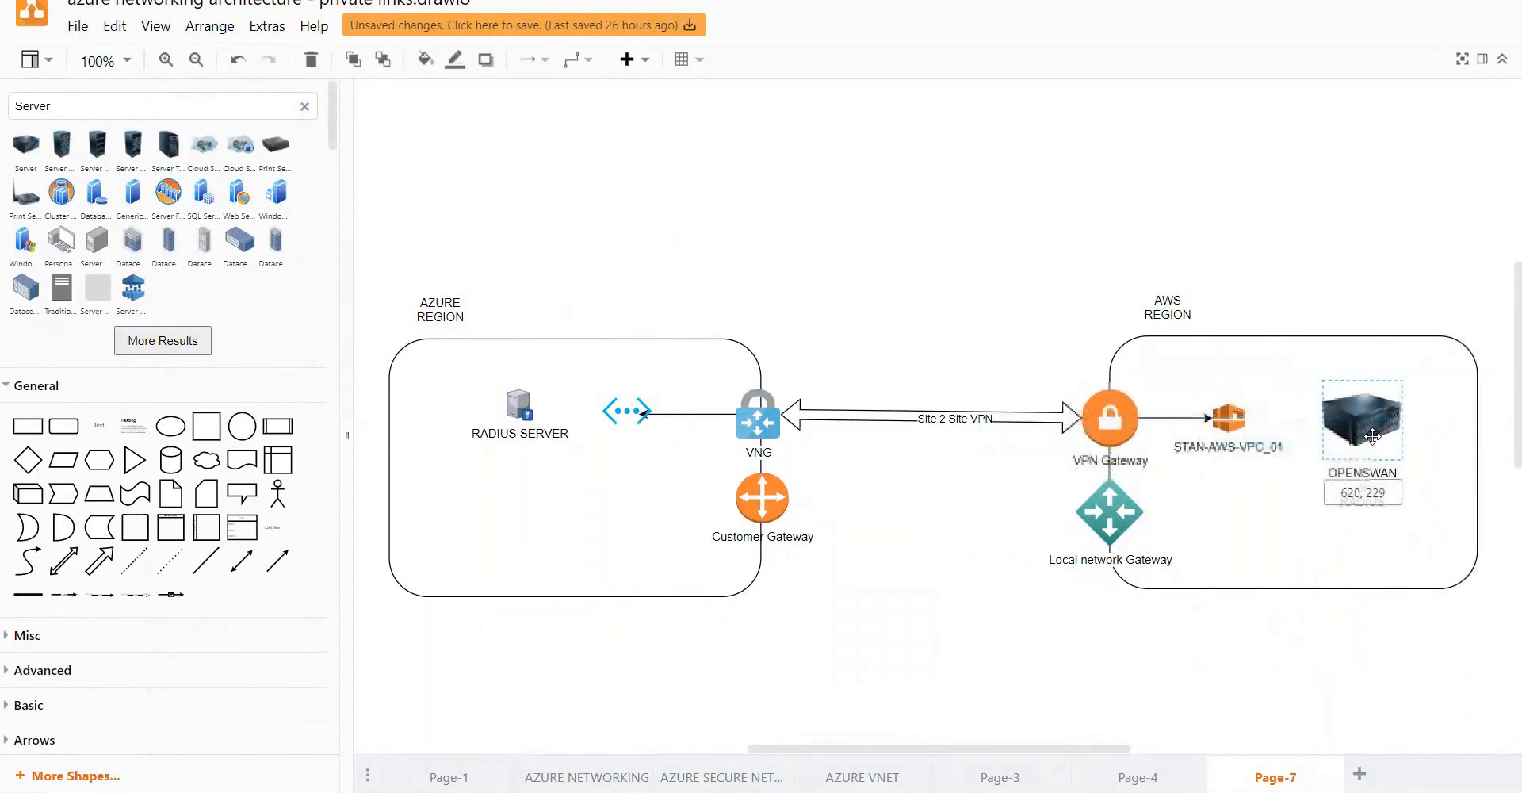
drag(1401, 386, 1372, 413)
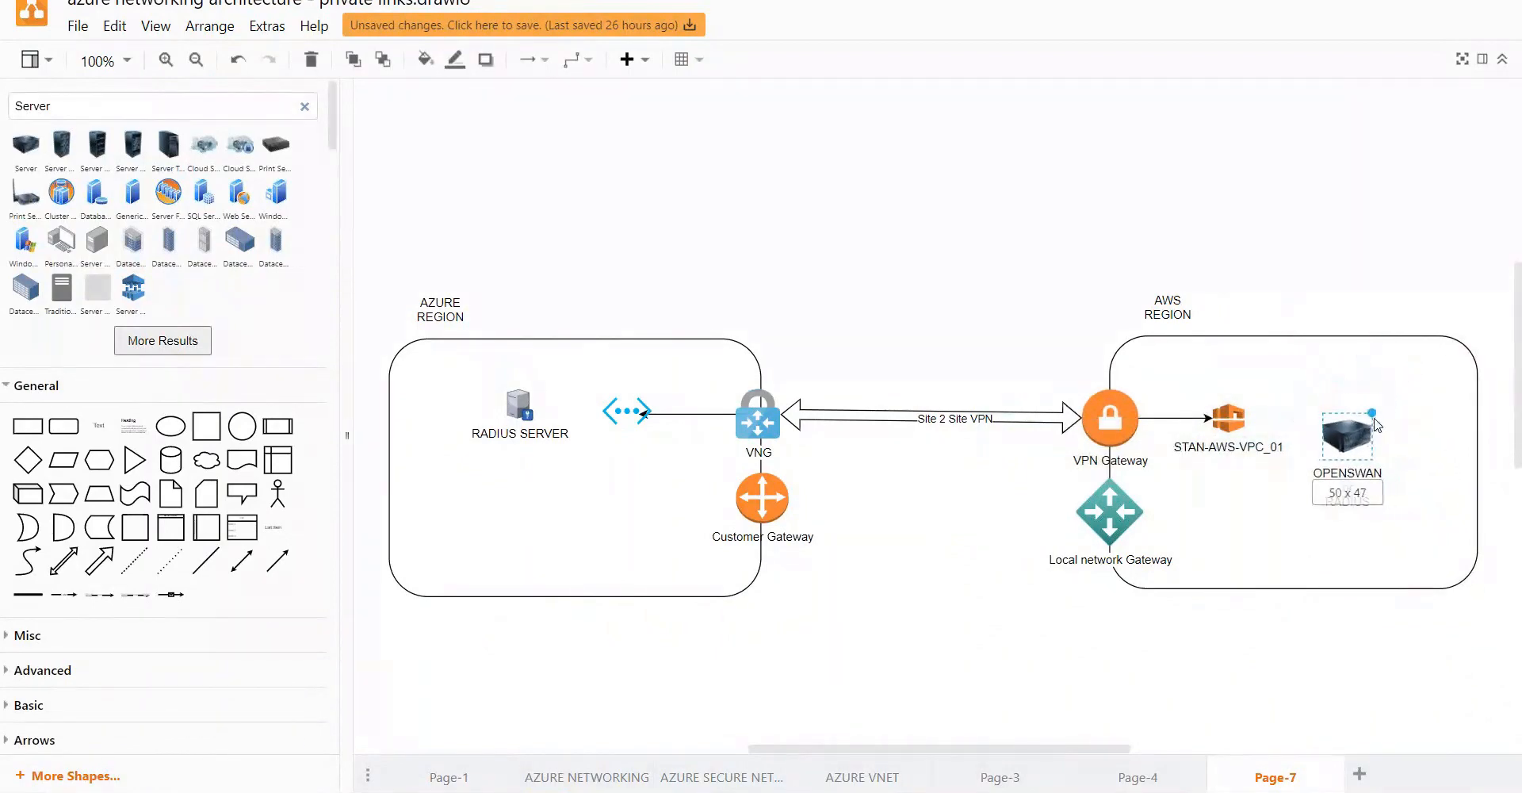
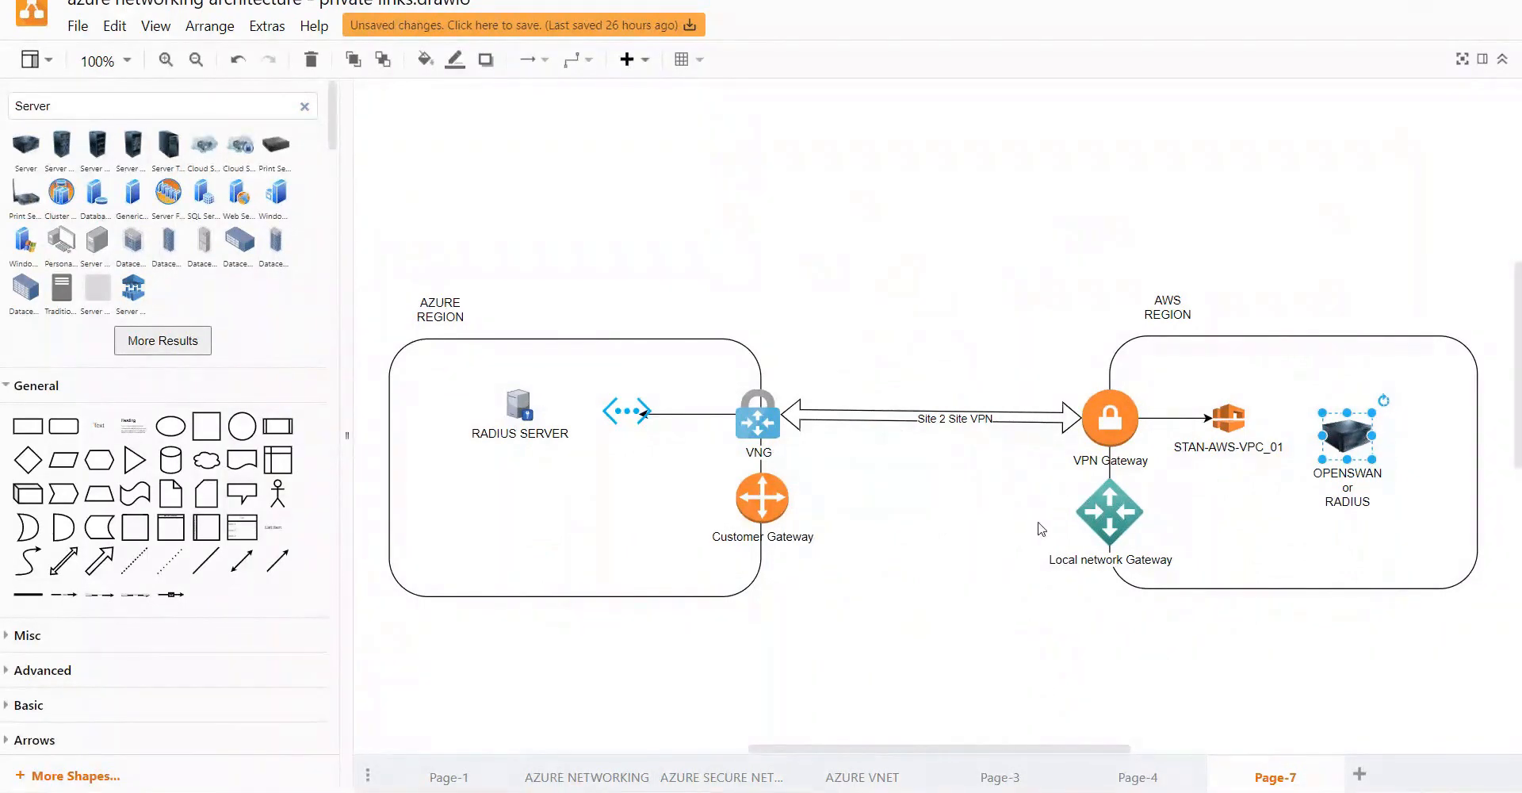
Step: Switch to the Excel notes and enter "BGP - Border Gateway Protocol" in cell B27 of the S2S VPN sheet
key(alt+Tab)
key(alt+Tab)
key(alt+Tab)
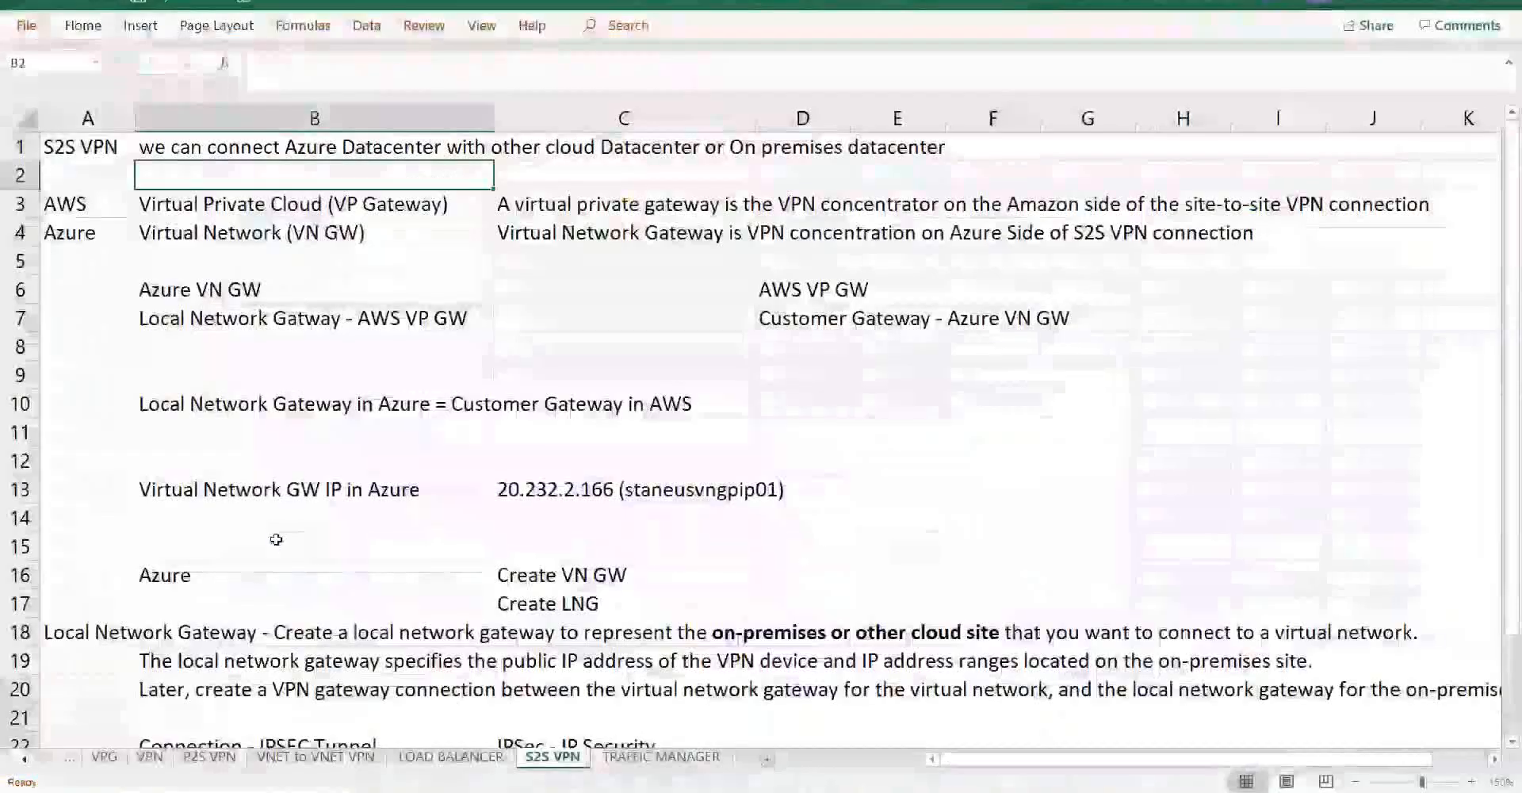
click(276, 540)
key(Down)
key(Down)
key(Down)
key(Down)
key(Down)
key(Down)
key(Down)
key(Down)
key(Down)
key(Down)
key(Down)
key(Down)
key(Down)
key(Down)
key(Down)
key(Down)
key(Down)
key(Down)
key(Down)
key(Down)
key(Down)
key(Down)
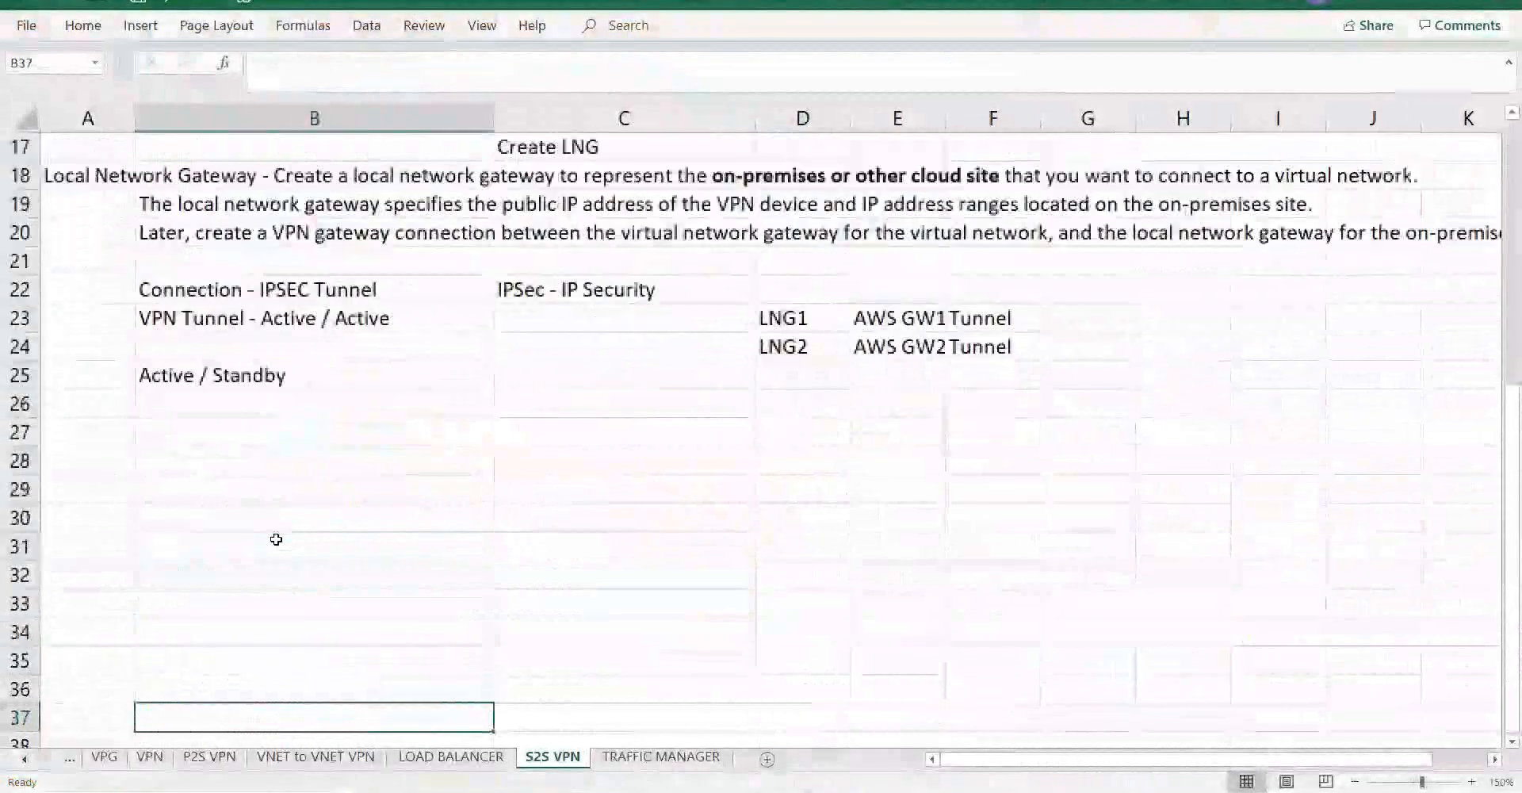
click(301, 432)
text(BGP - Bora)
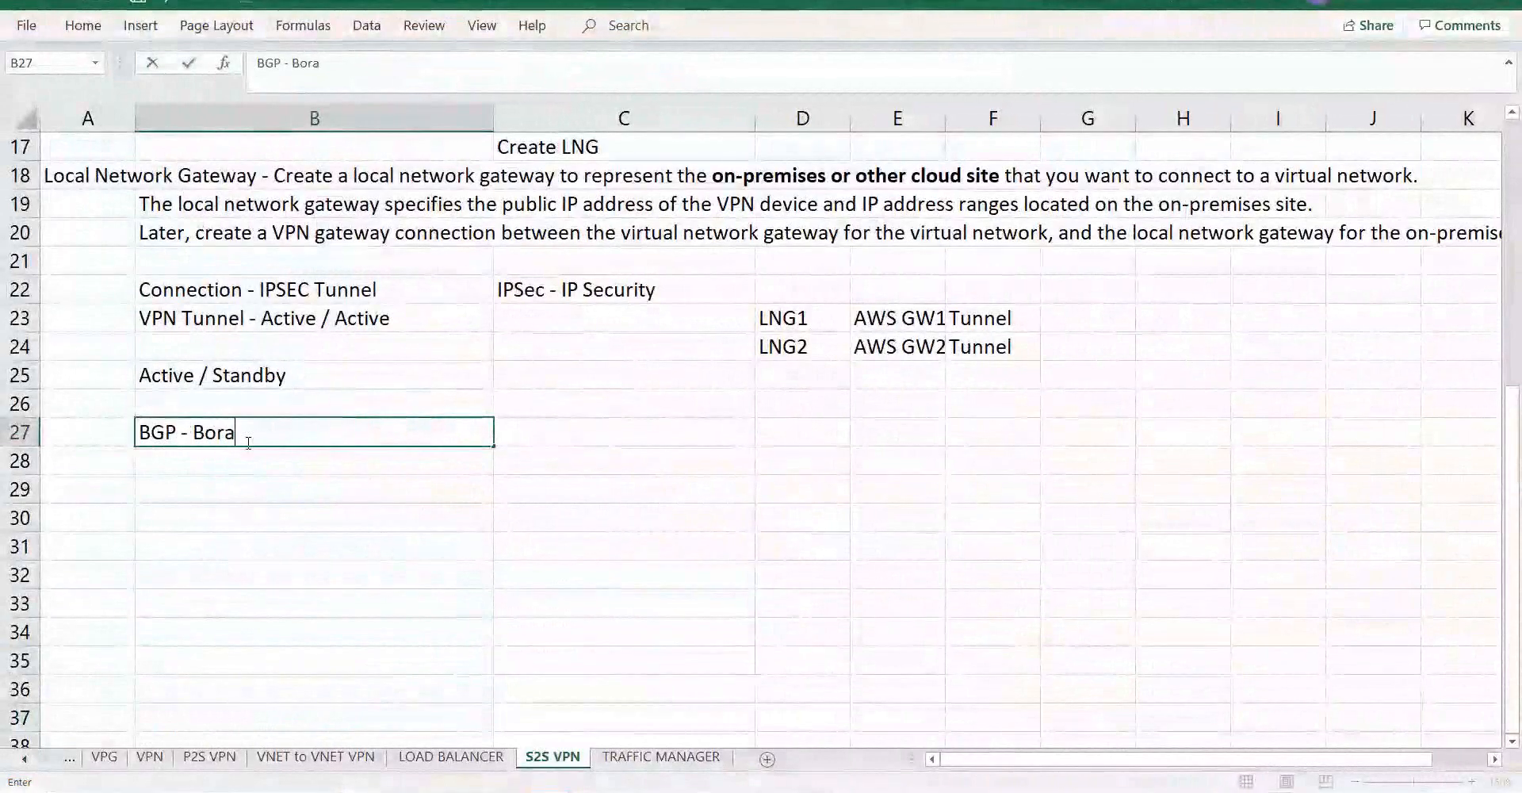
key(BackSpace)
text(der Gat)
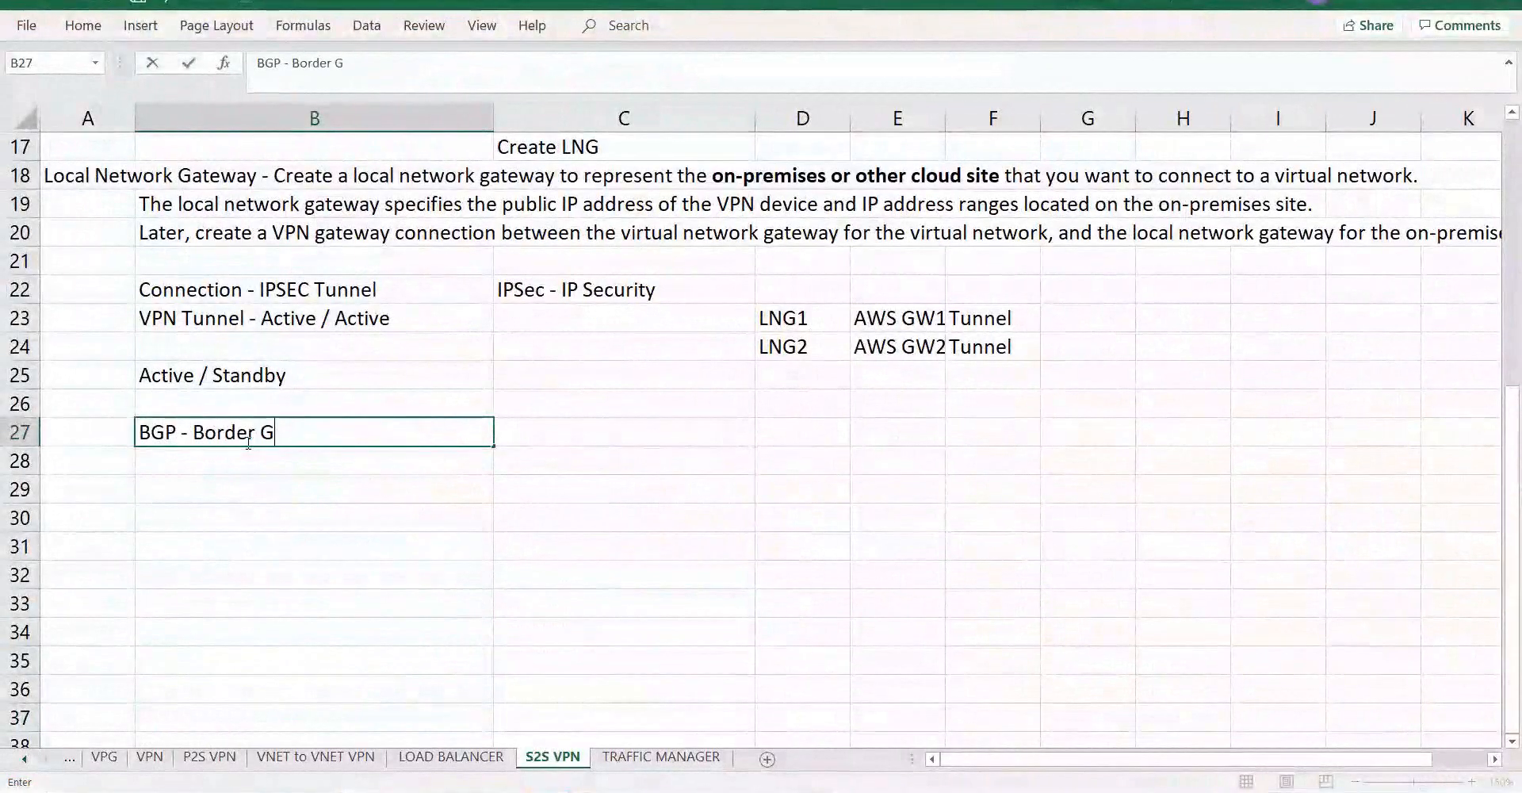
key(BackSpace)
text(teway )
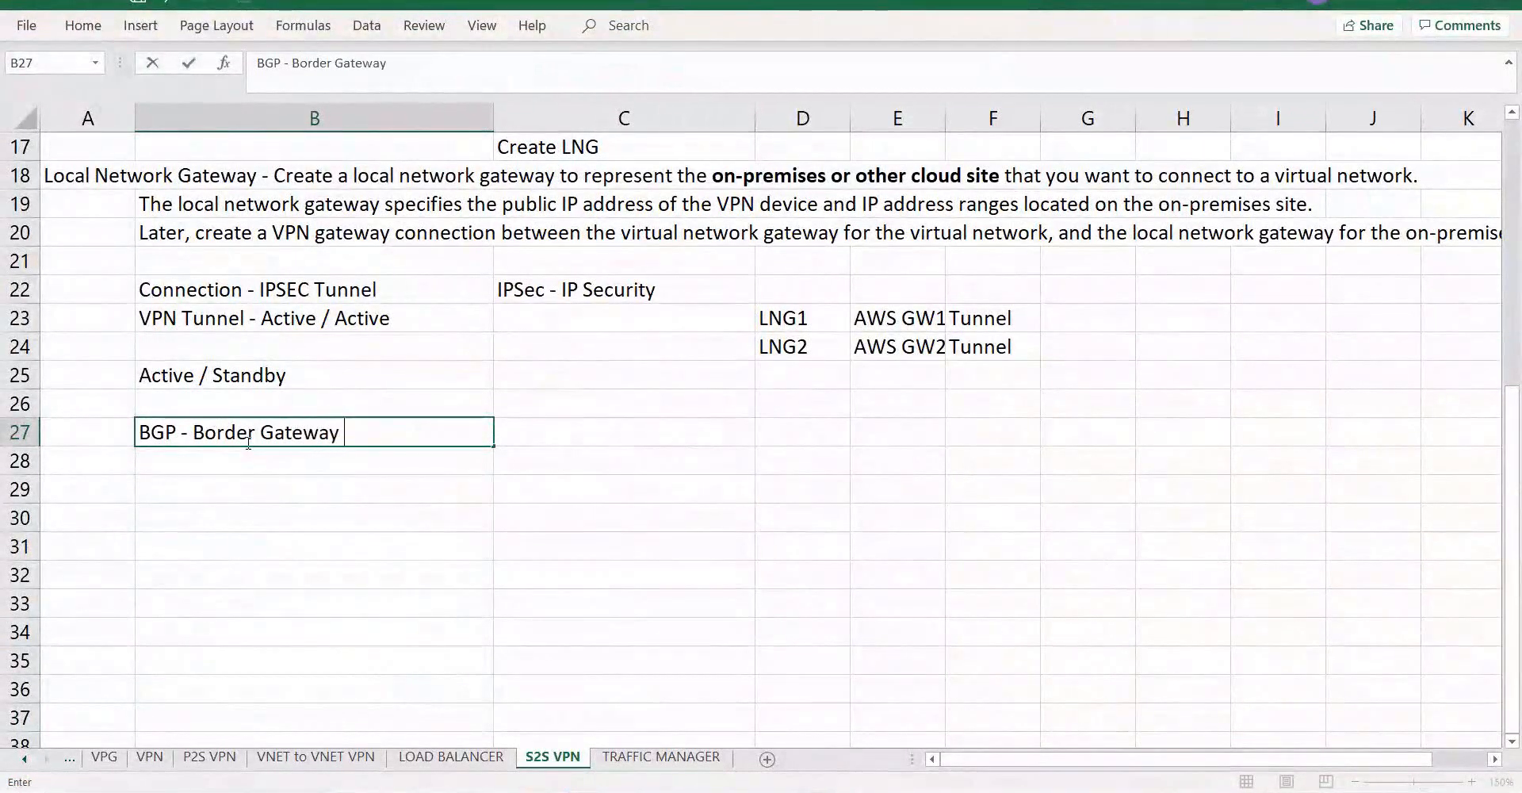
text(Protocol)
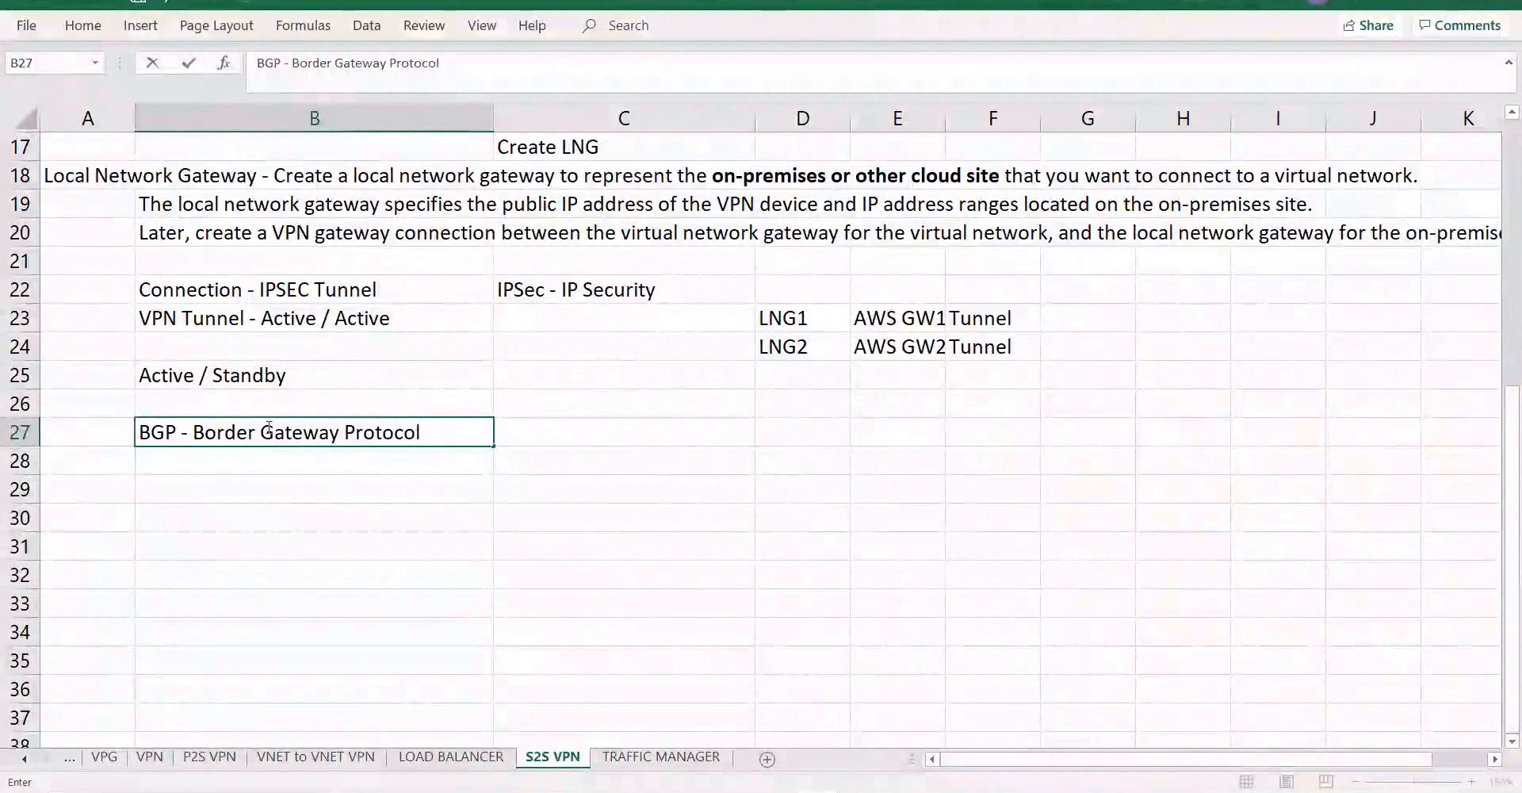
Step: Enter "ASN - Autonomous System Number" in cell C27, beside the BGP entry
click(672, 445)
text(ASN - Auton)
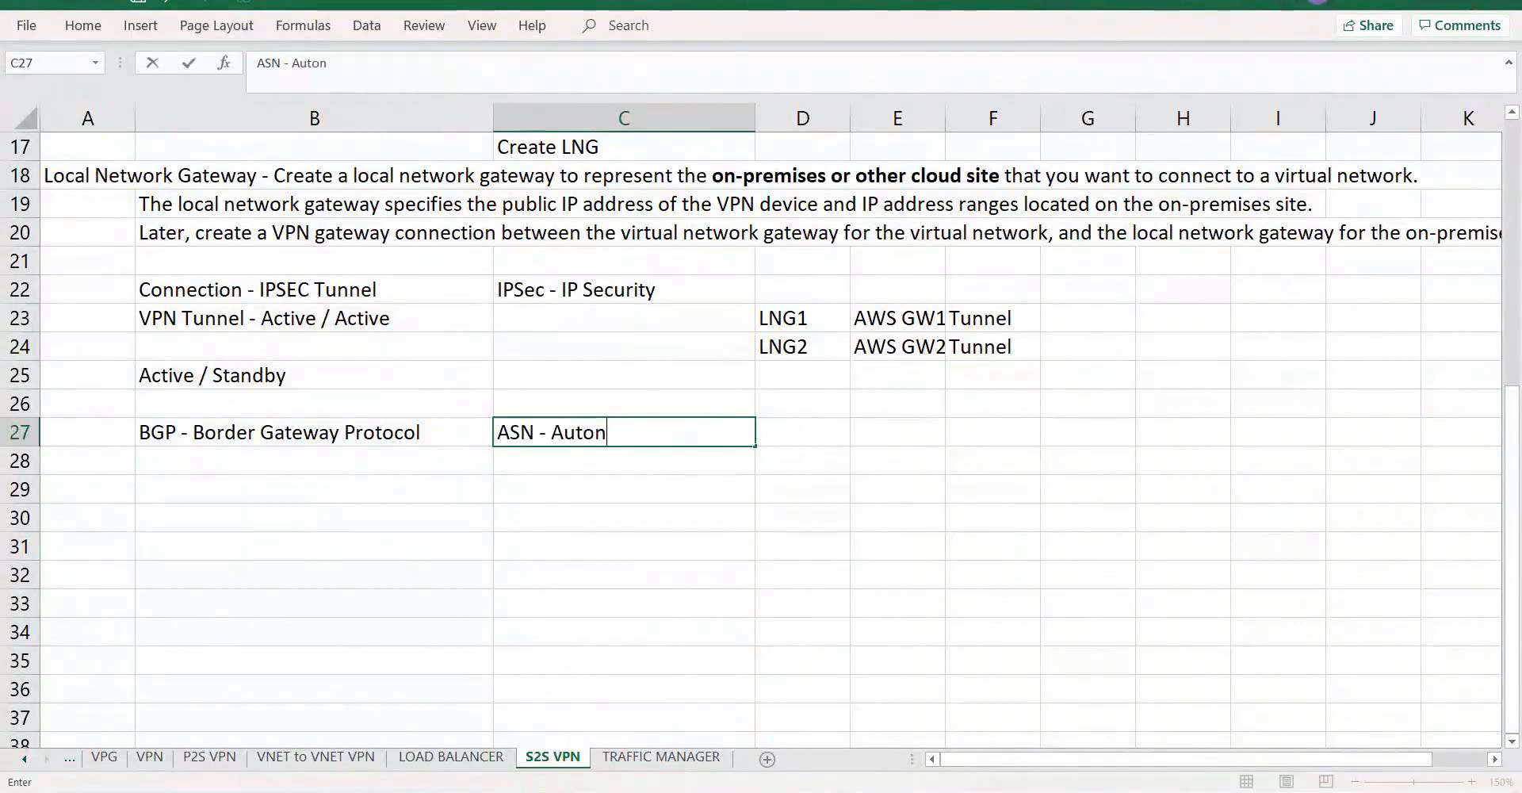
text(ou)
key(BackSpace)
text(mous)
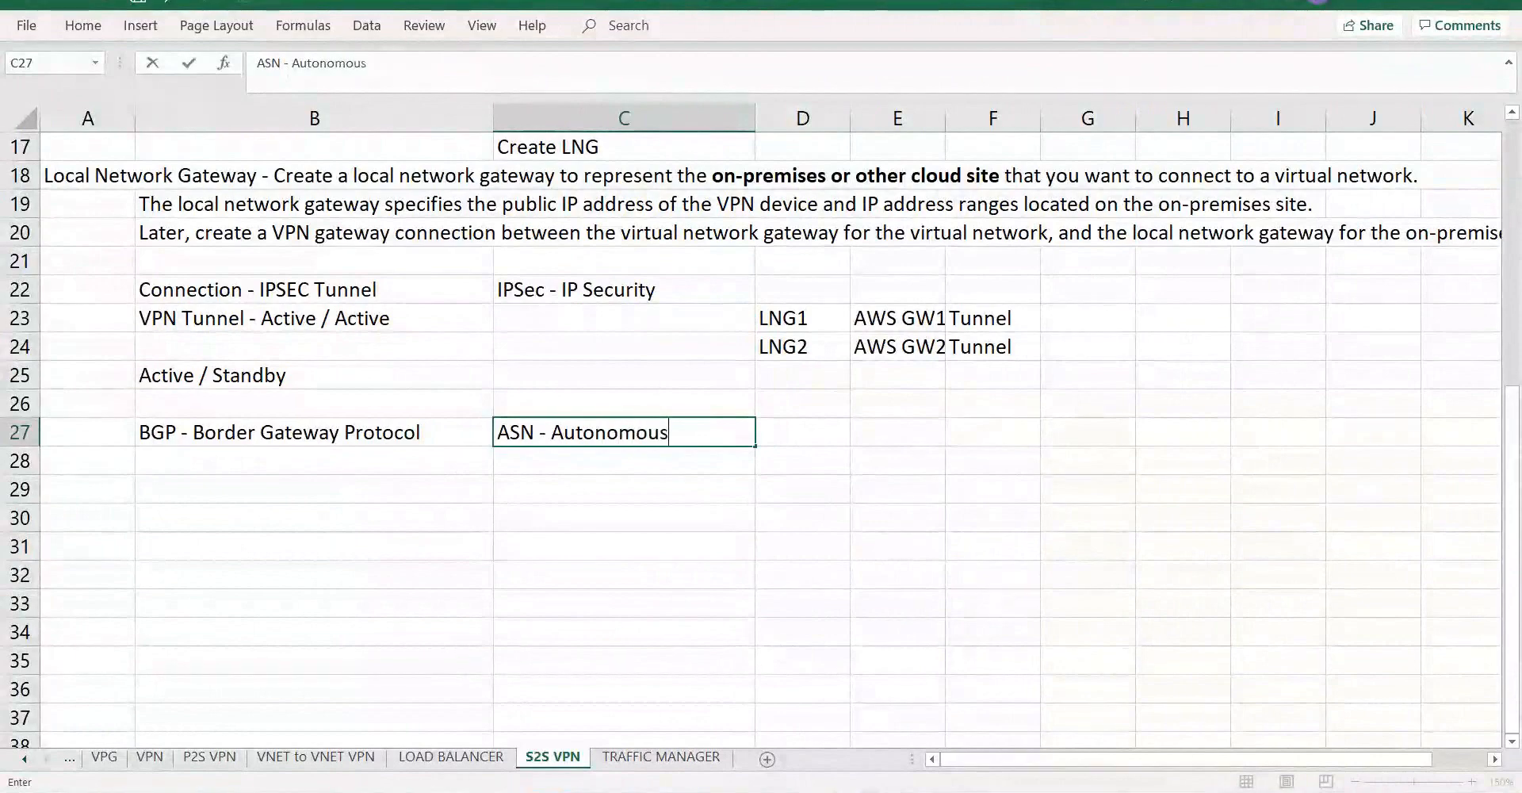
text( System Number)
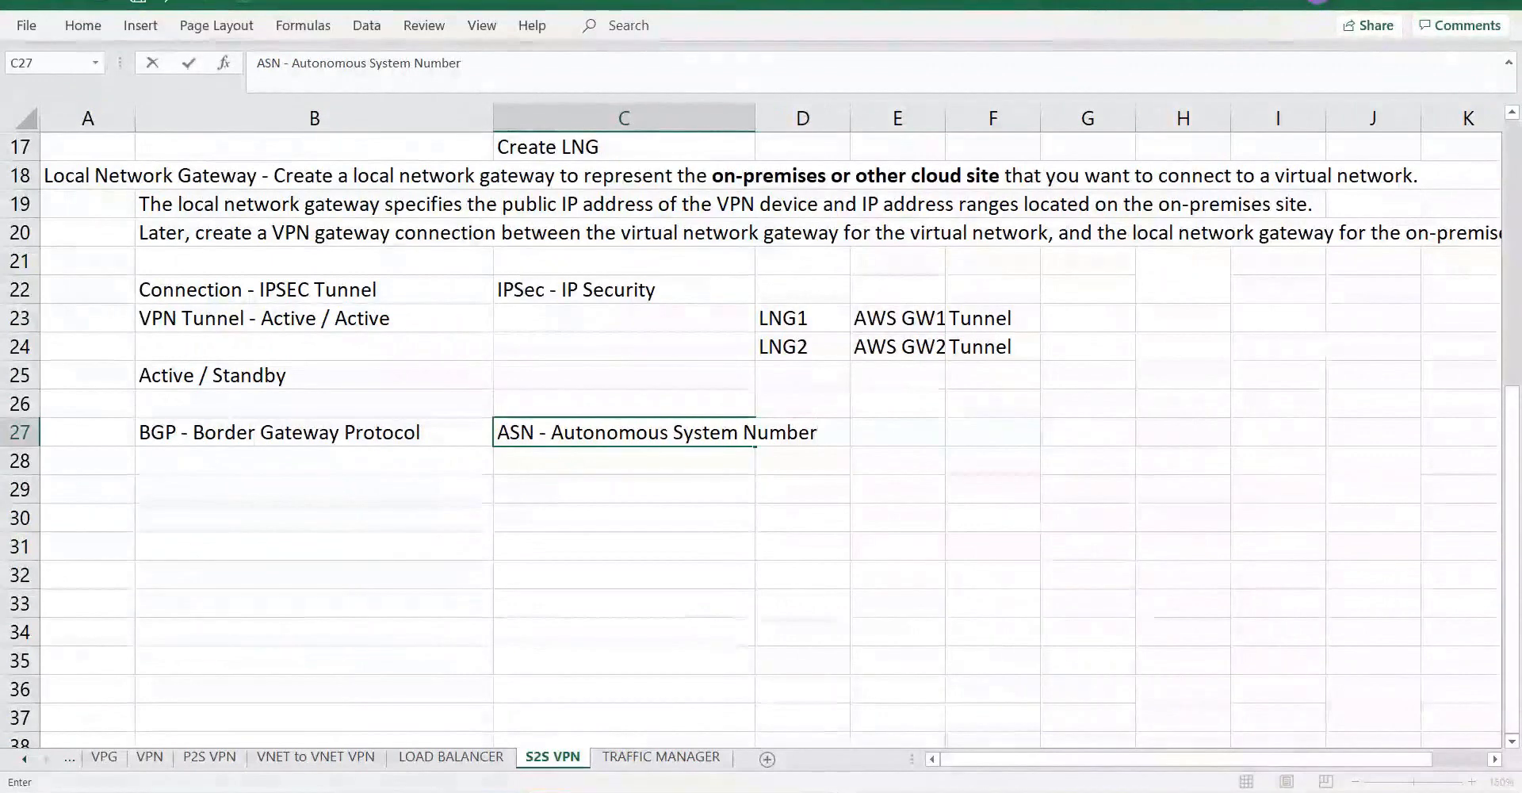
Step: Enter "ECMP - Equal Cost Multi Pathing" in cell B28, below the BGP entry
click(437, 462)
key(Left)
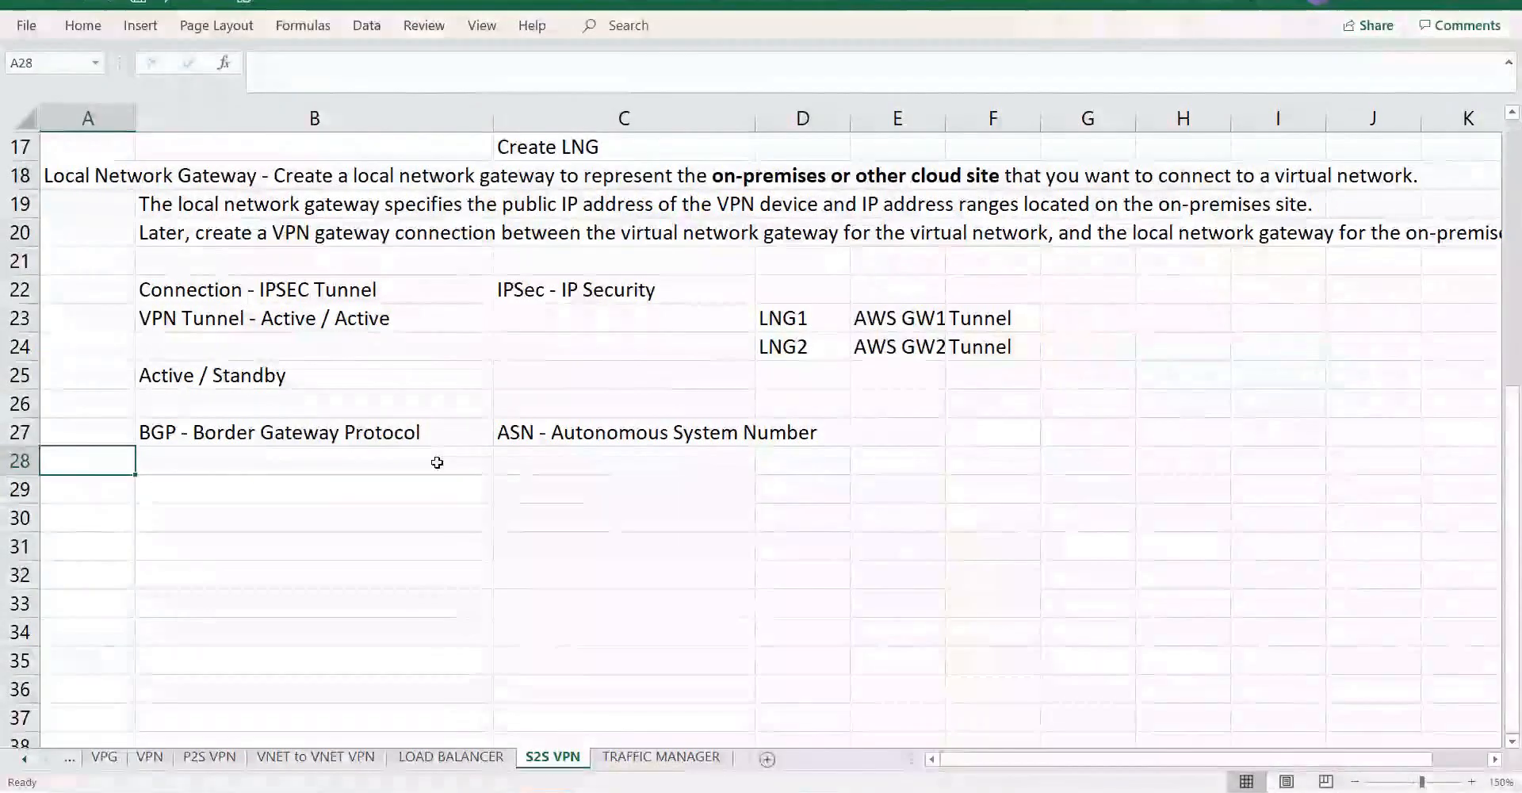
key(Right)
text(ECMP)
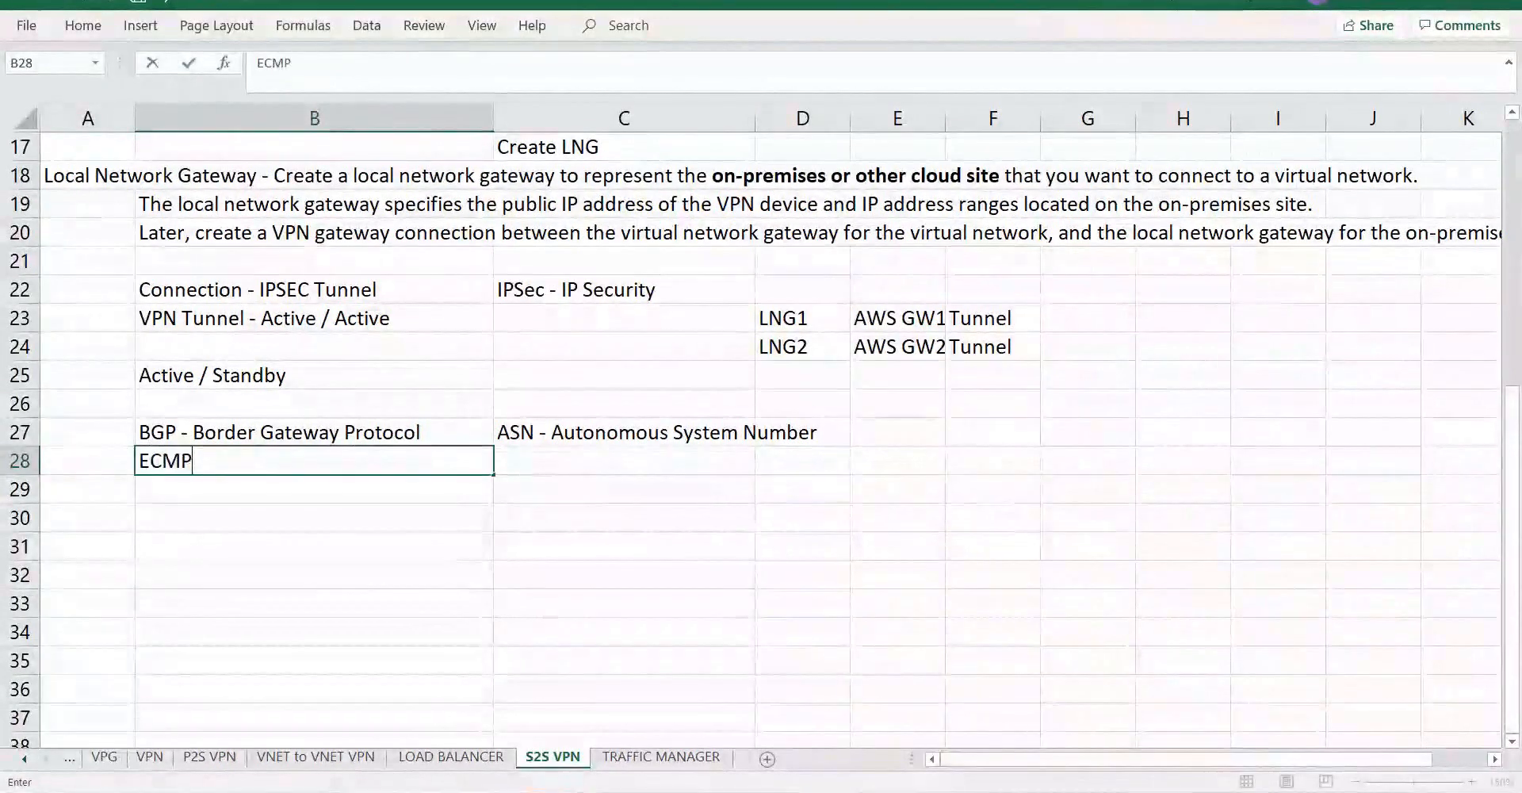
text( - Equal)
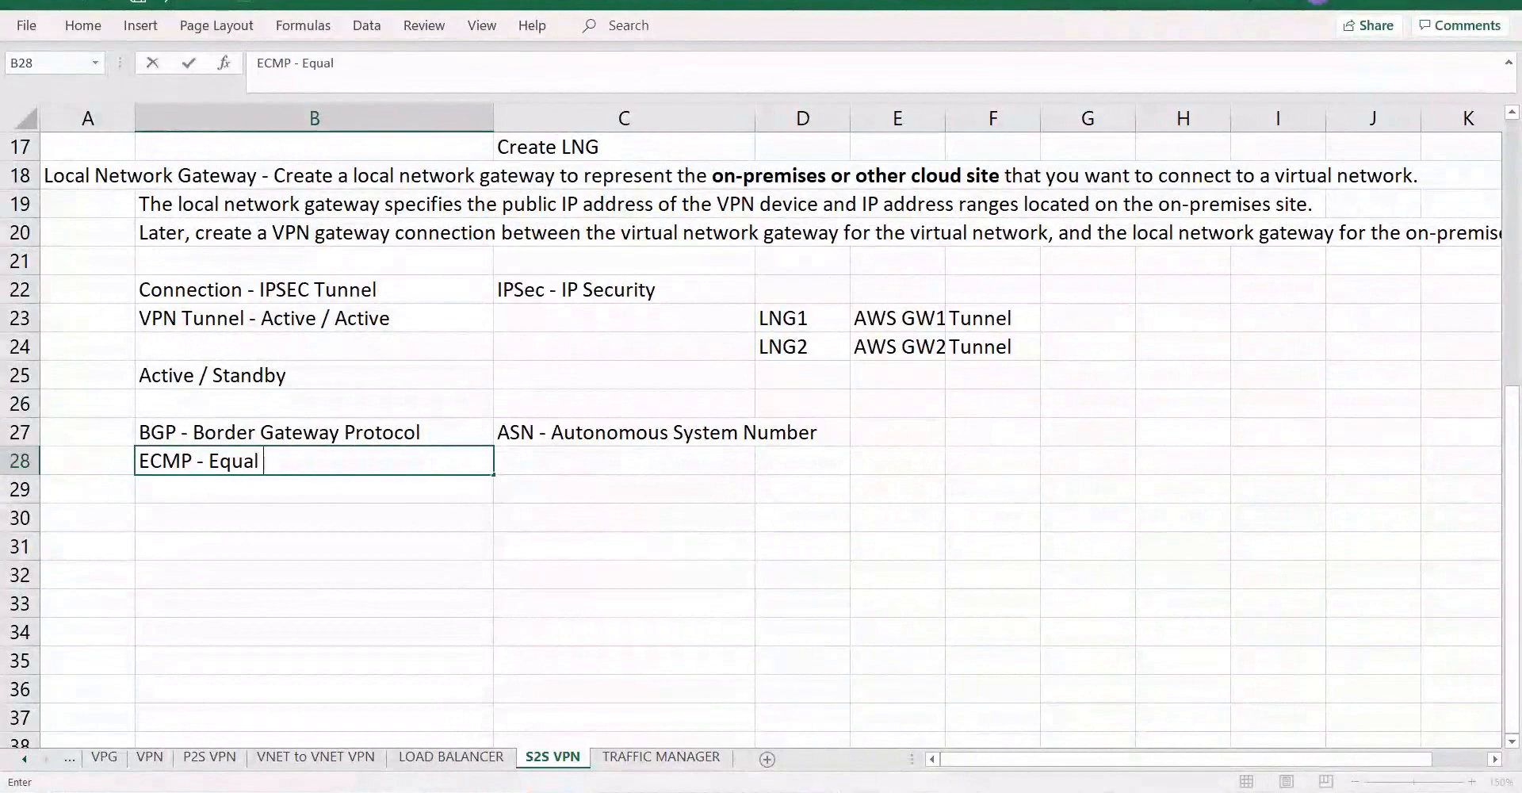
text( Cost Multip)
key(BackSpace)
text(Pathing)
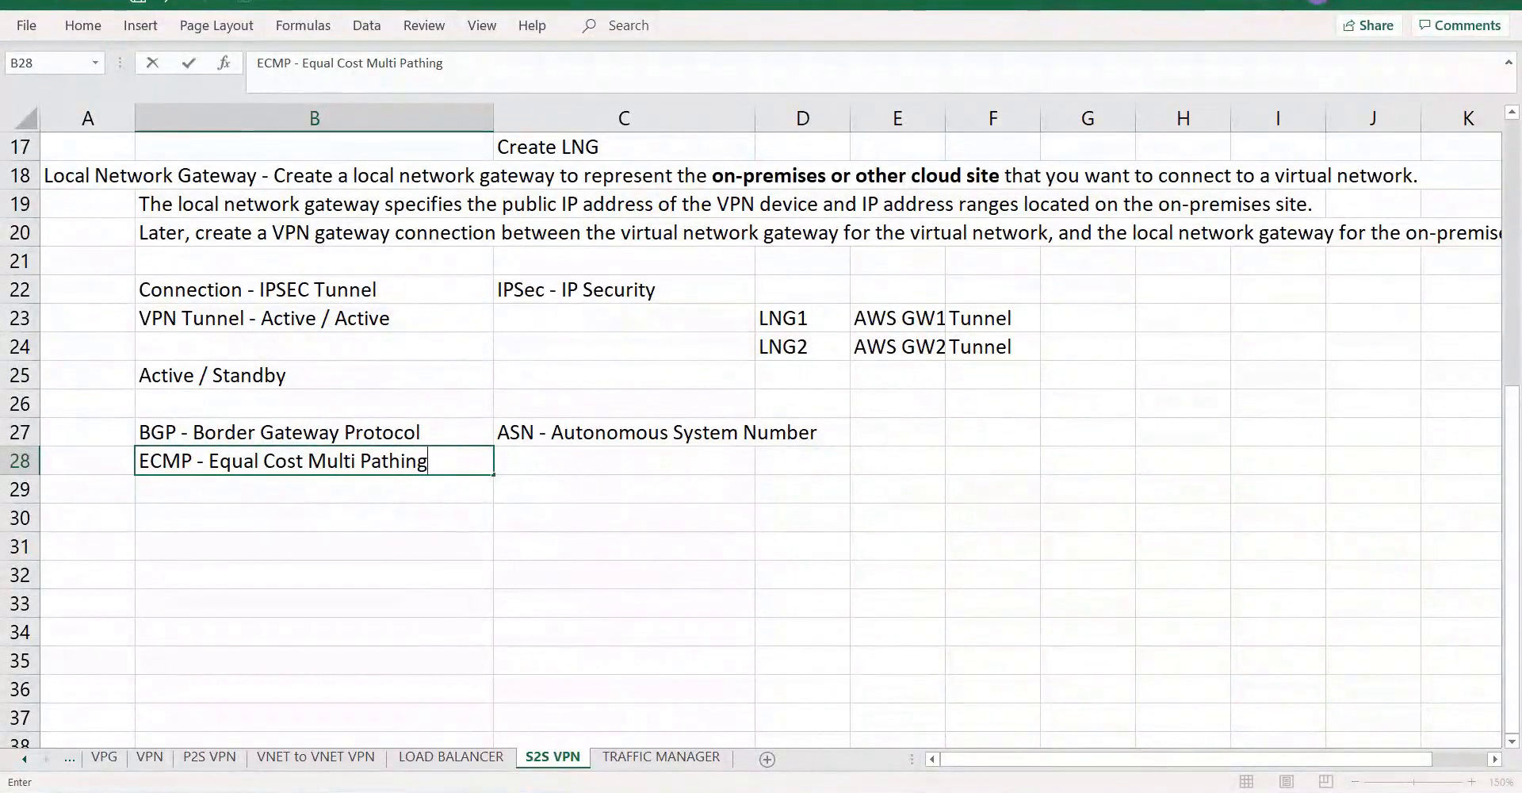
Step: Switch to the AWS console in Chrome and show the tunnel details of the AWS2AZURES2SVPN connection
key(alt+Tab)
key(alt+Tab)
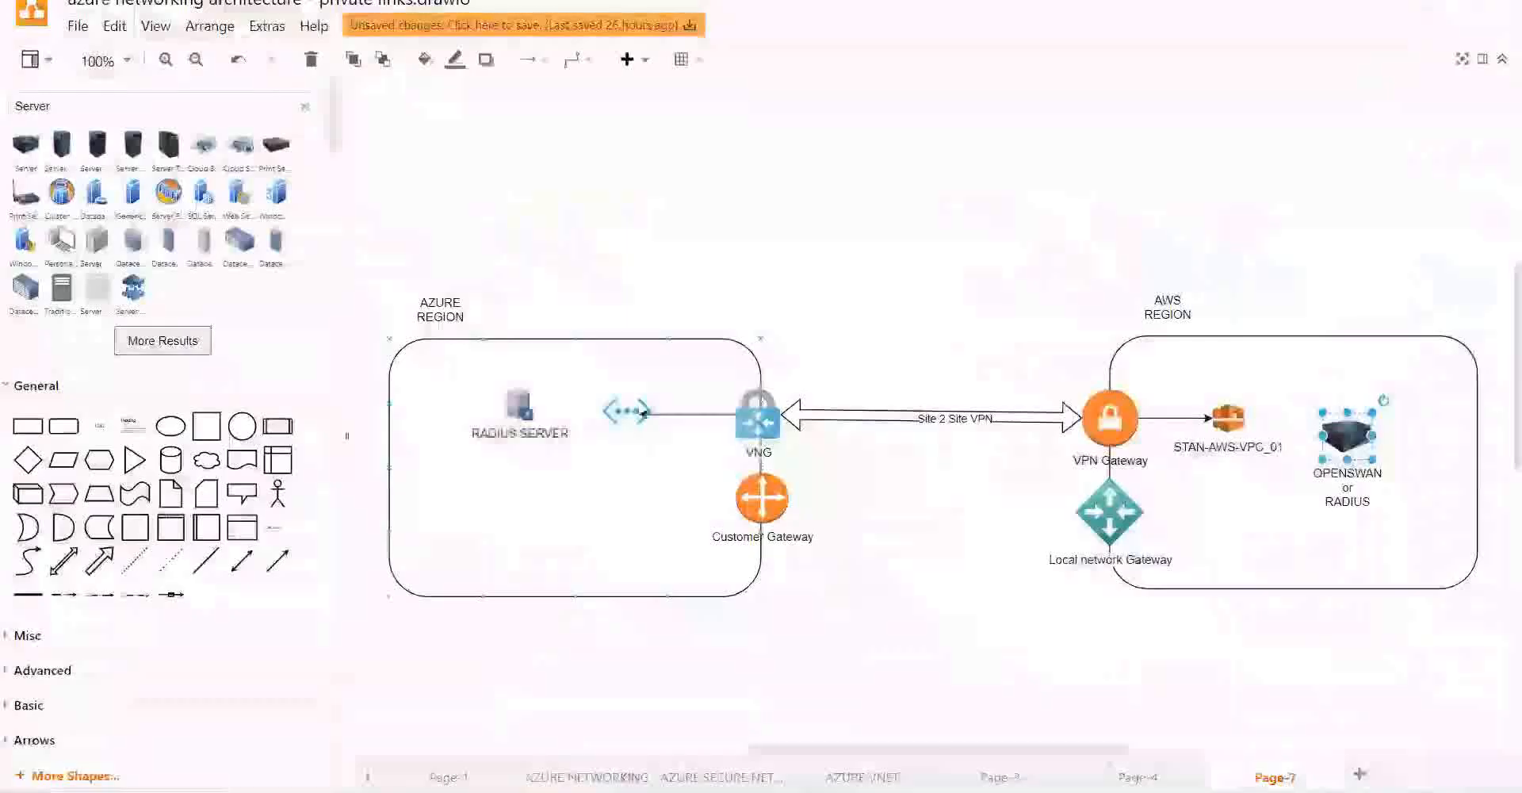
key(alt+Tab)
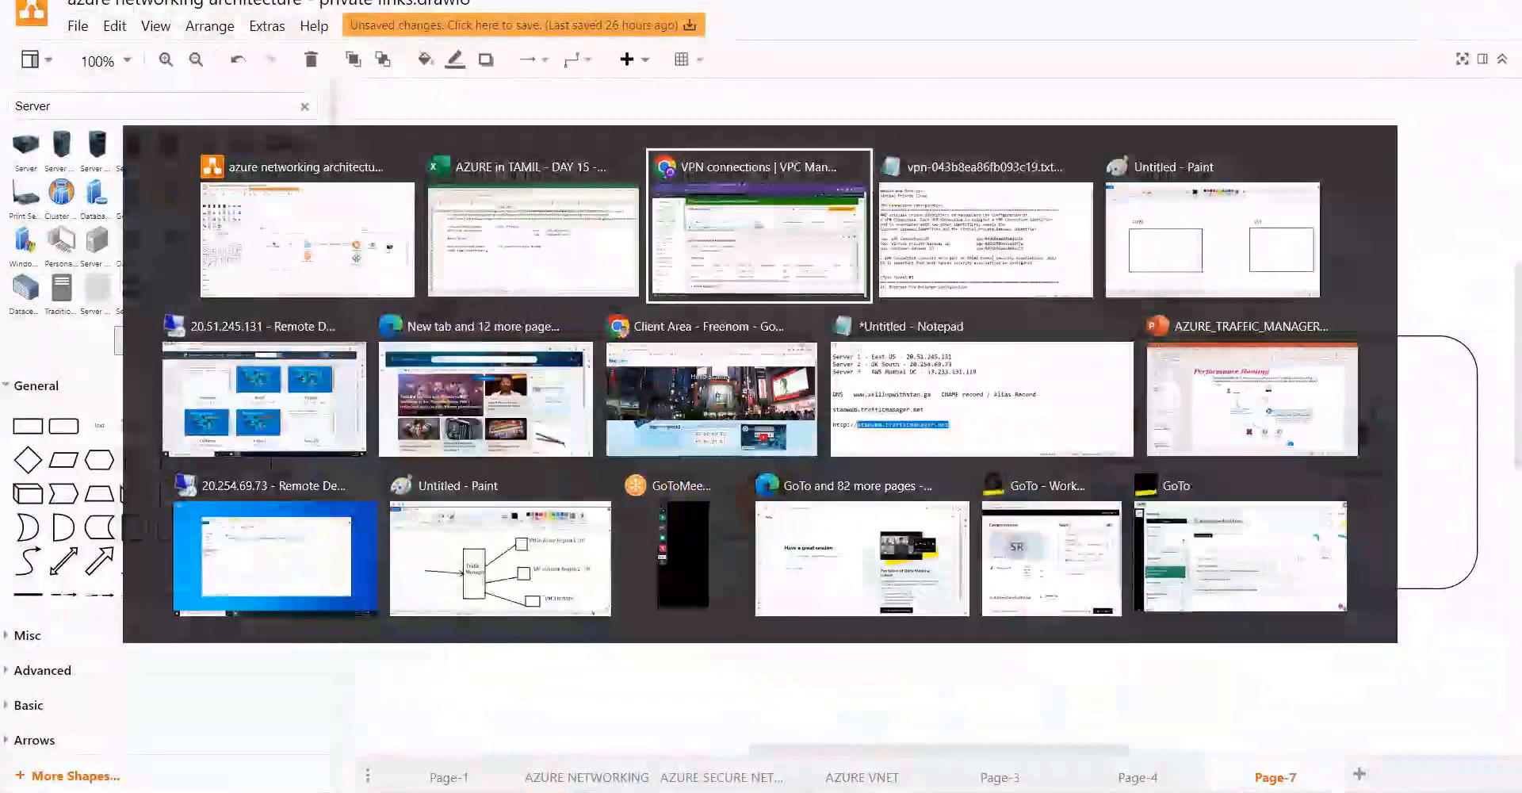
click(716, 34)
key(Return)
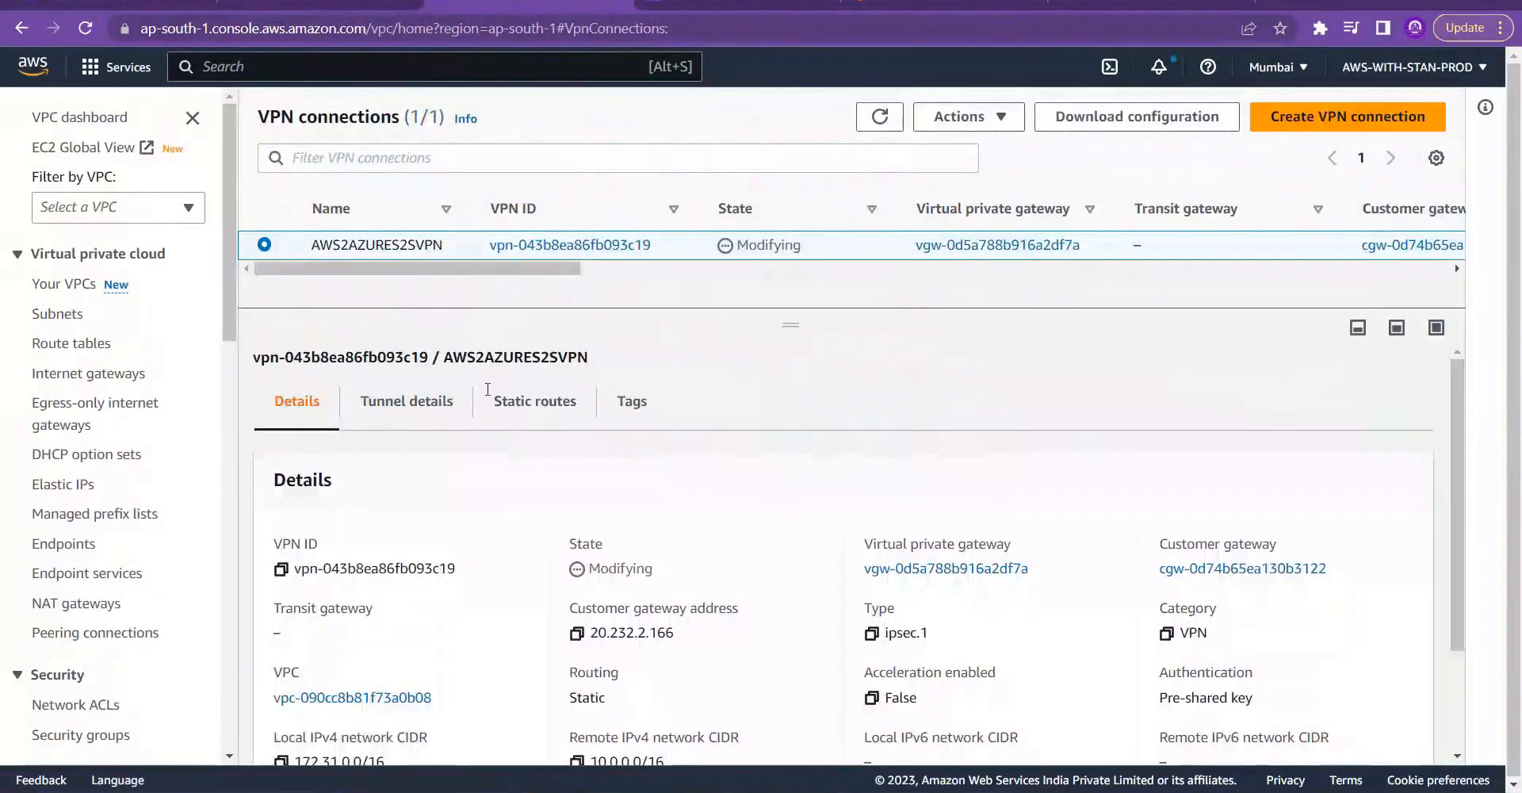
click(408, 404)
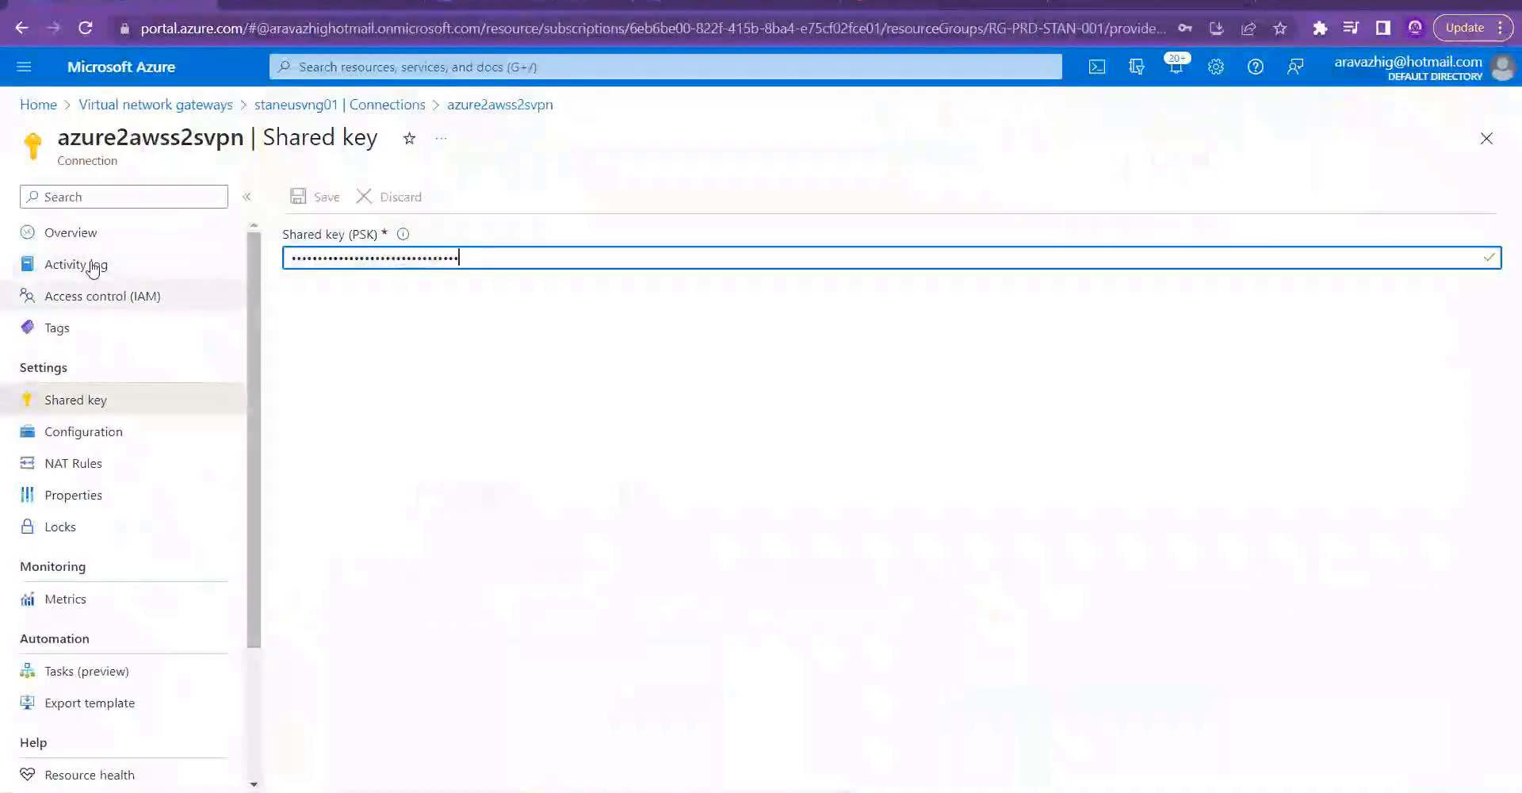
Step: In the Azure portal, check the azure2awss2svpn connection's overview and return to the reloaded list of virtual network gateways
click(93, 232)
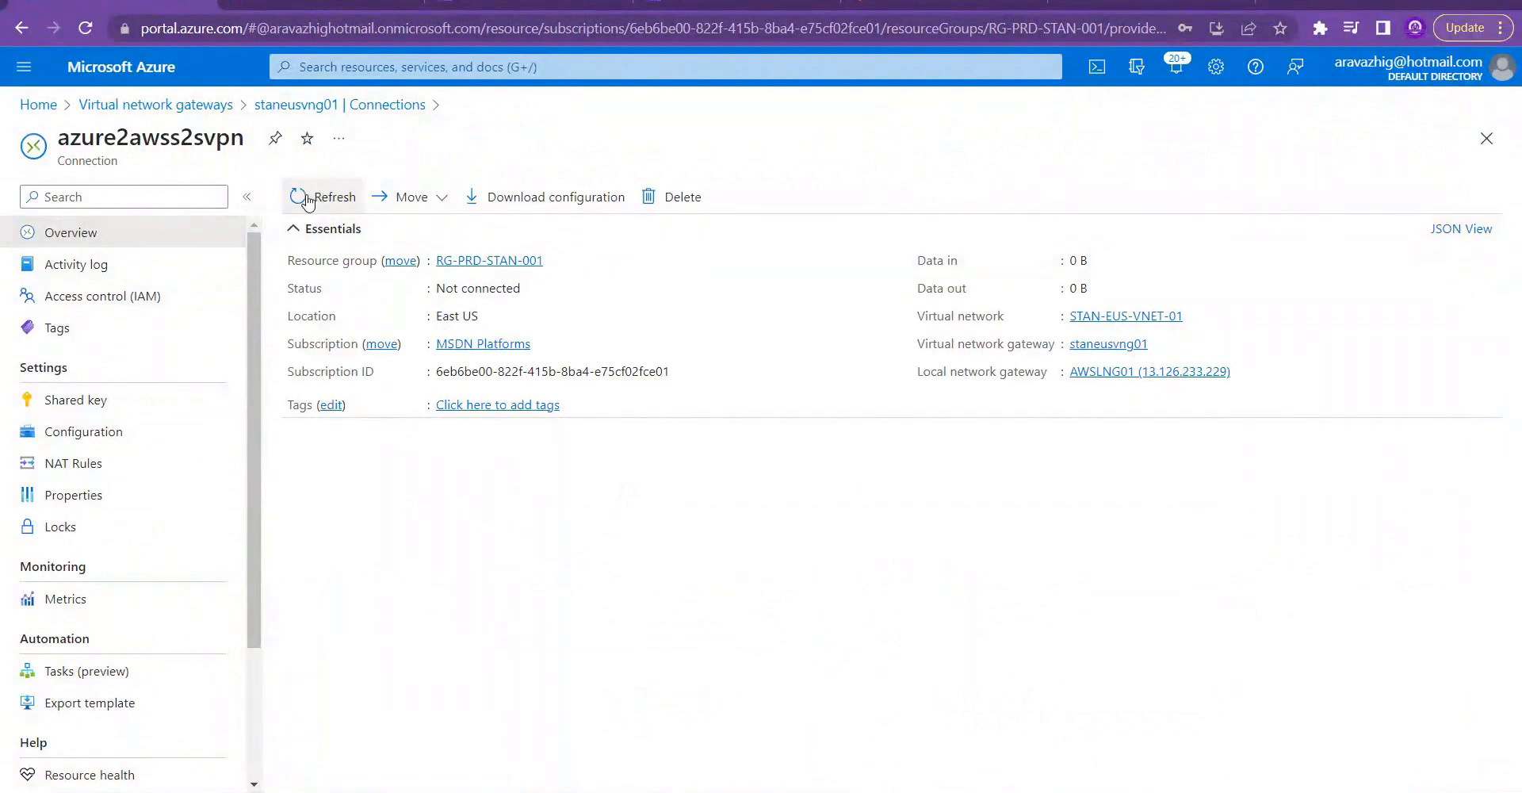
click(183, 106)
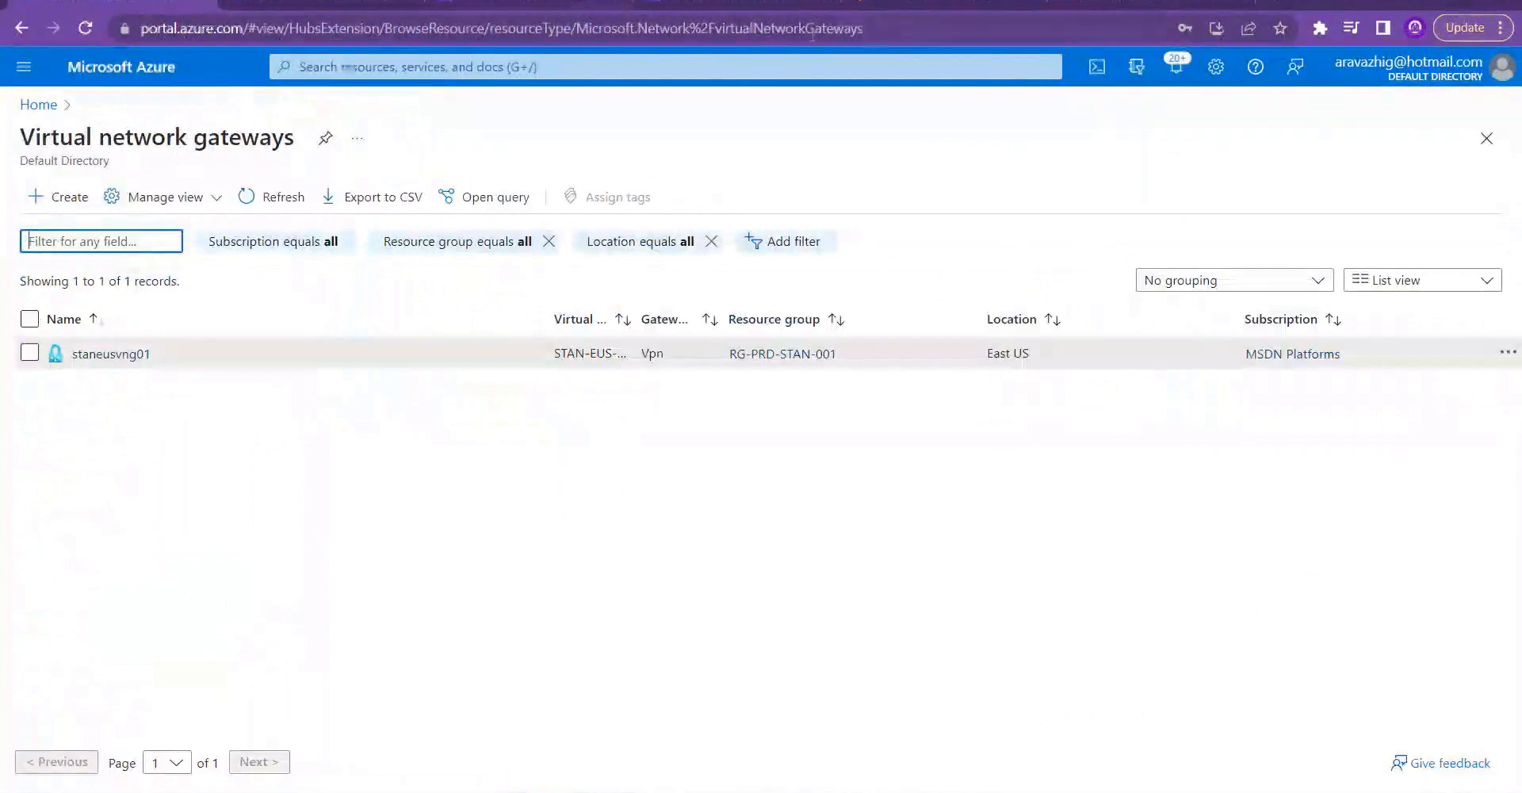
click(867, 32)
key(Return)
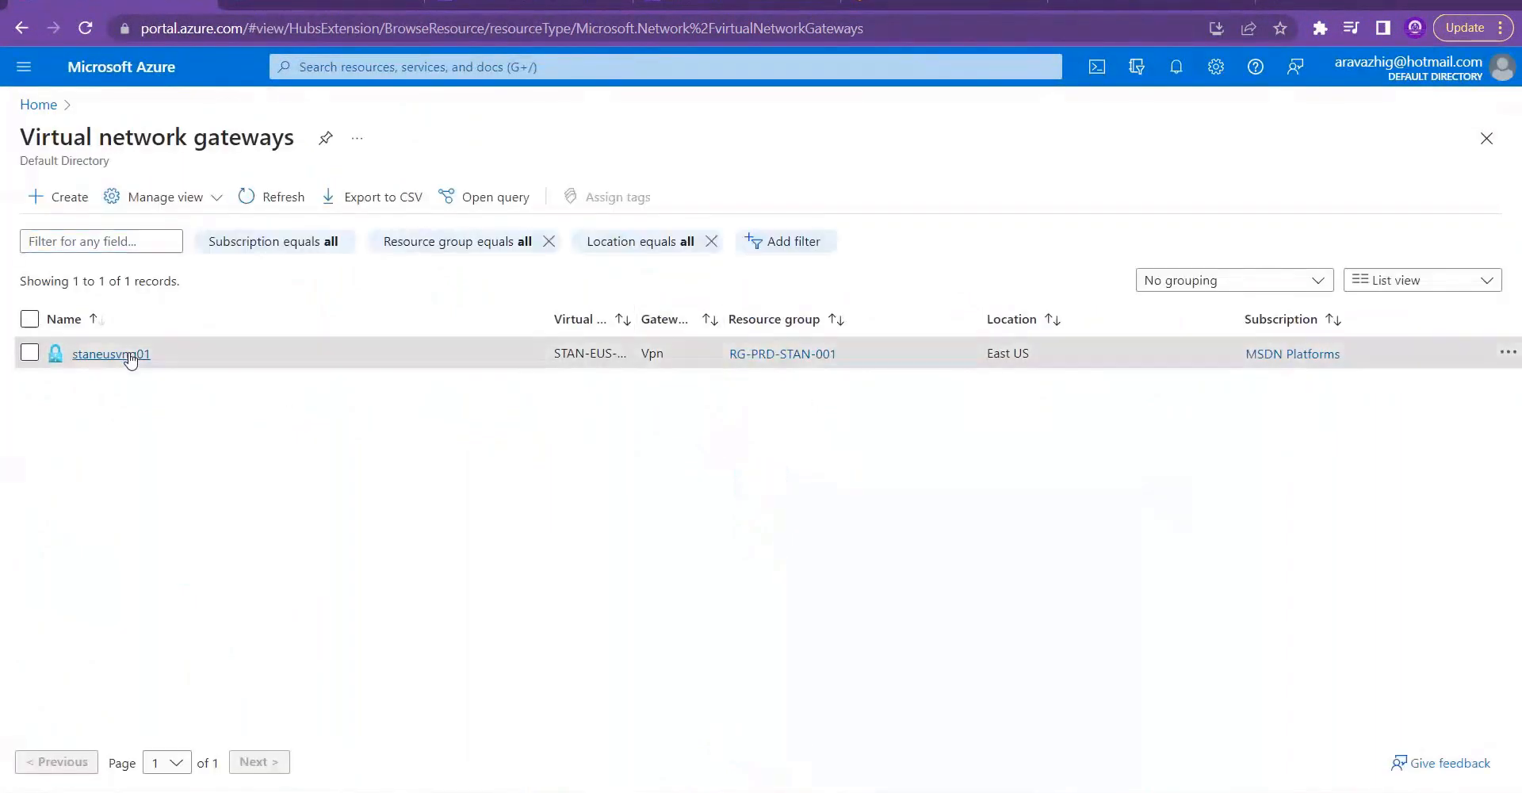
Step: Open the staneusvng01 gateway to view its configuration and connections, and leave the Create connection page for the portal home
click(95, 354)
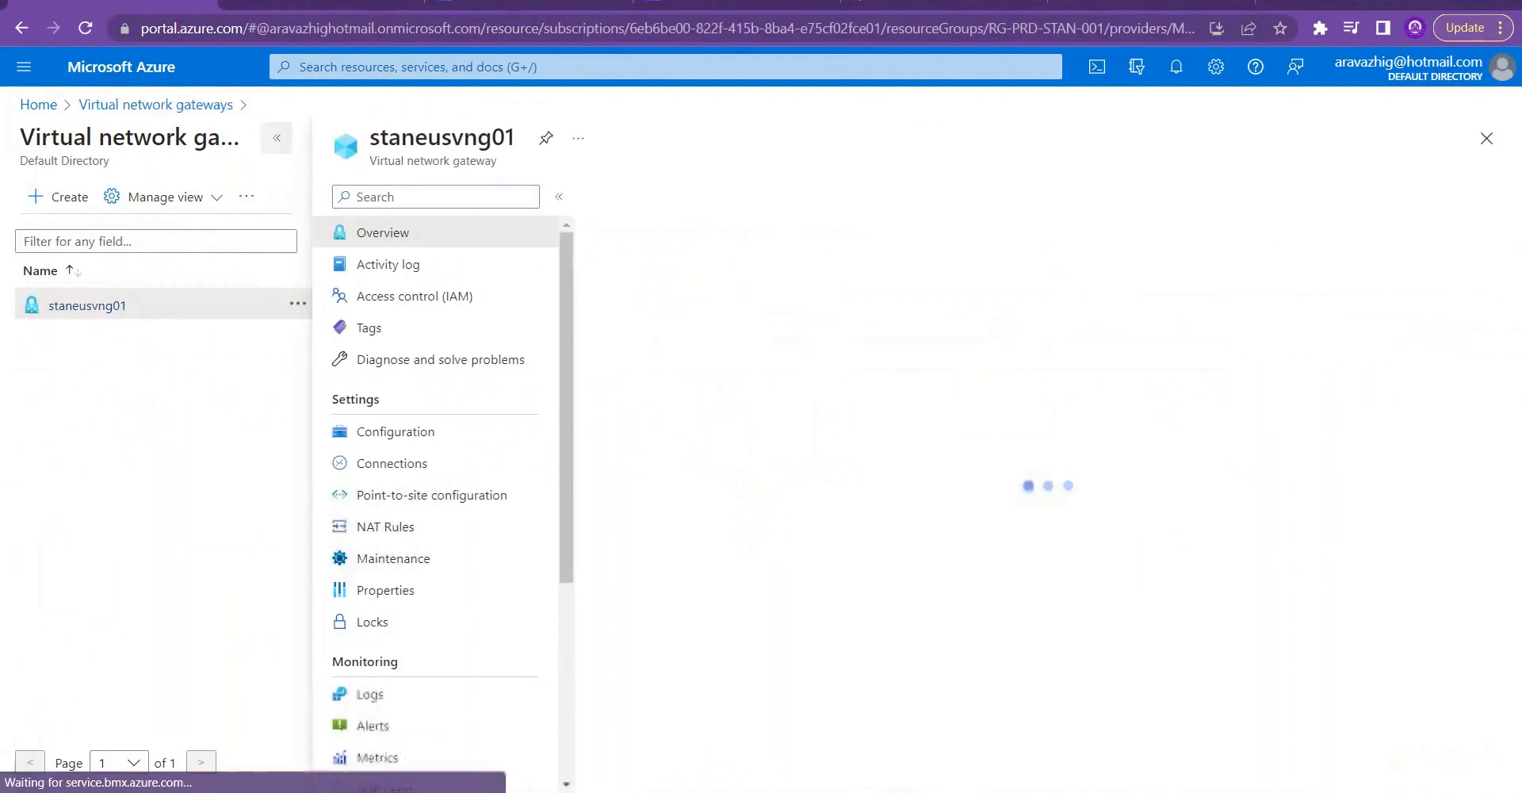
click(277, 138)
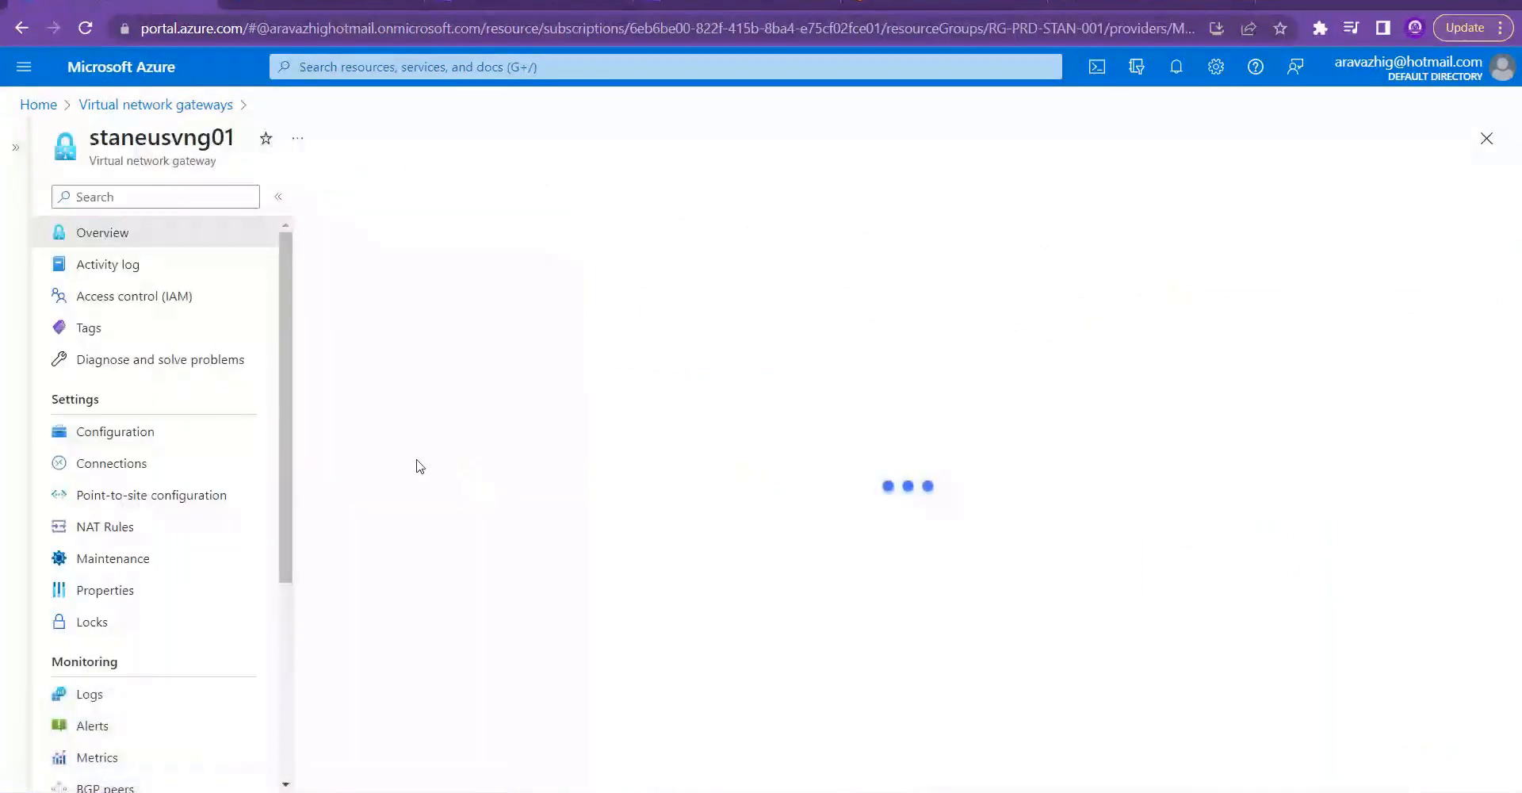
click(178, 440)
click(152, 473)
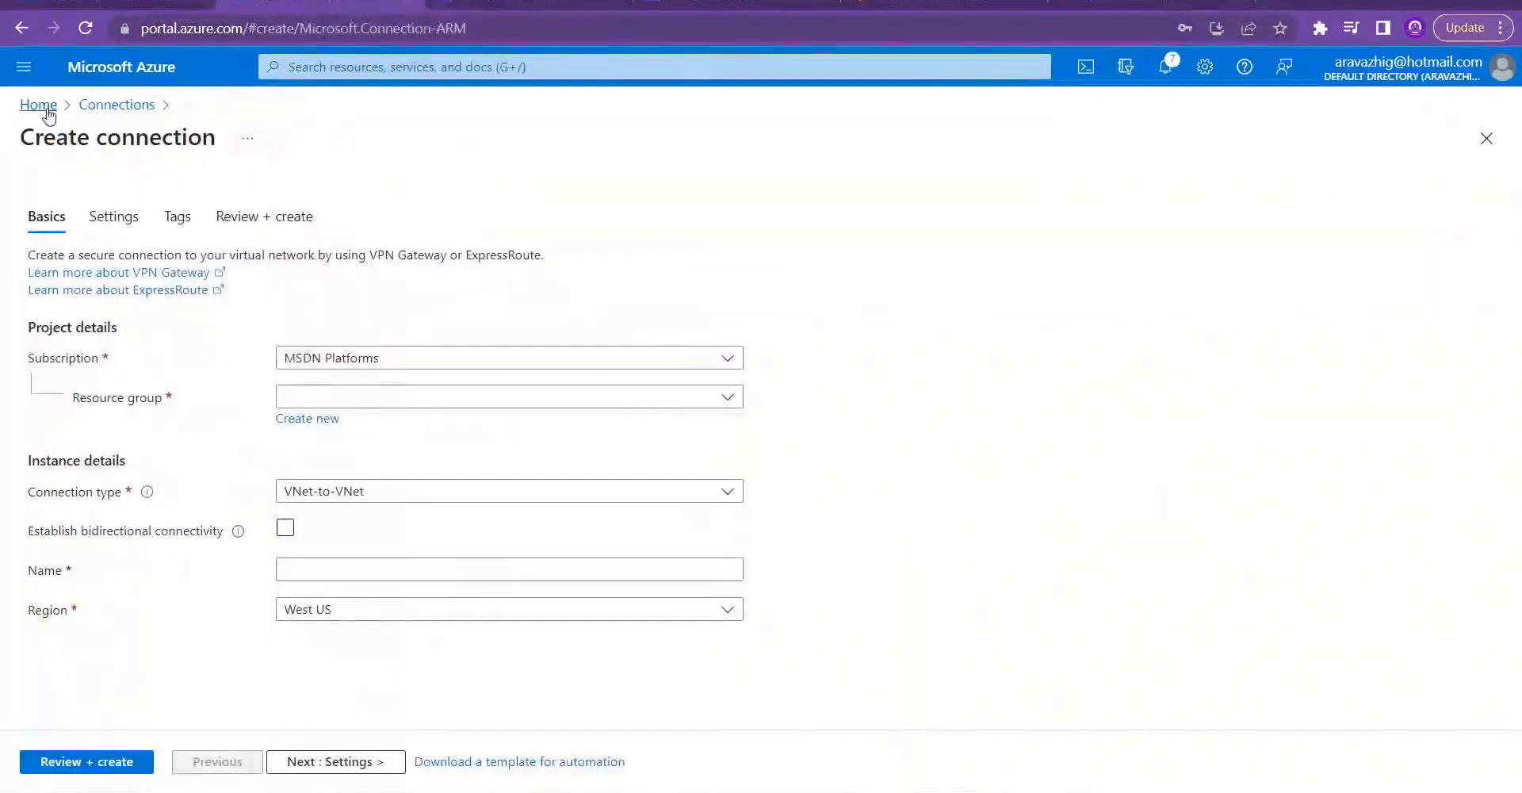
click(38, 105)
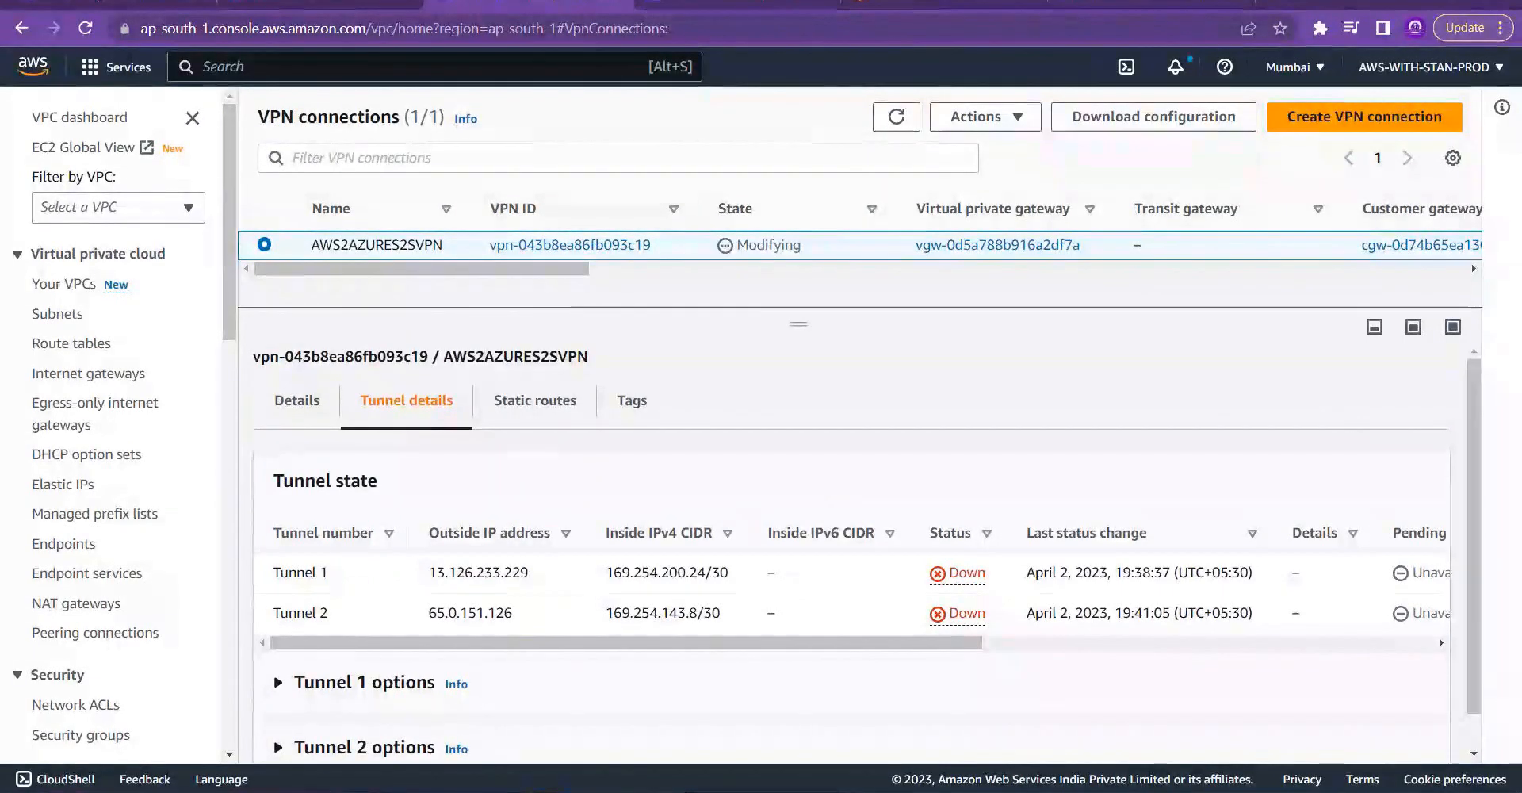
Step: Launch Paint and draw a rectangle about 560 × 353 px with a second one about 432 × 233 px inside it
key(super+r)
key(BackSpace)
text(mspaint)
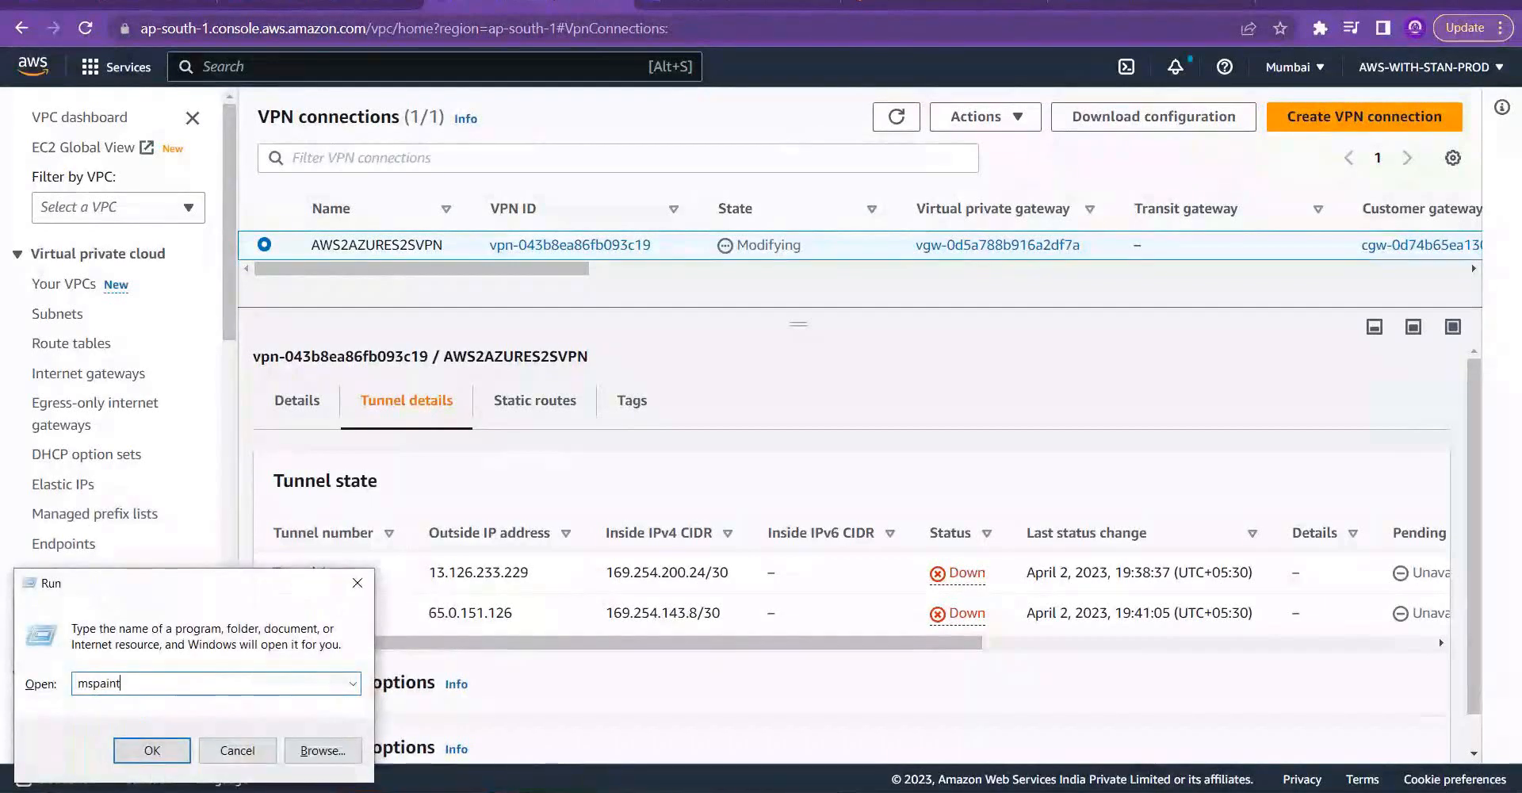
key(Return)
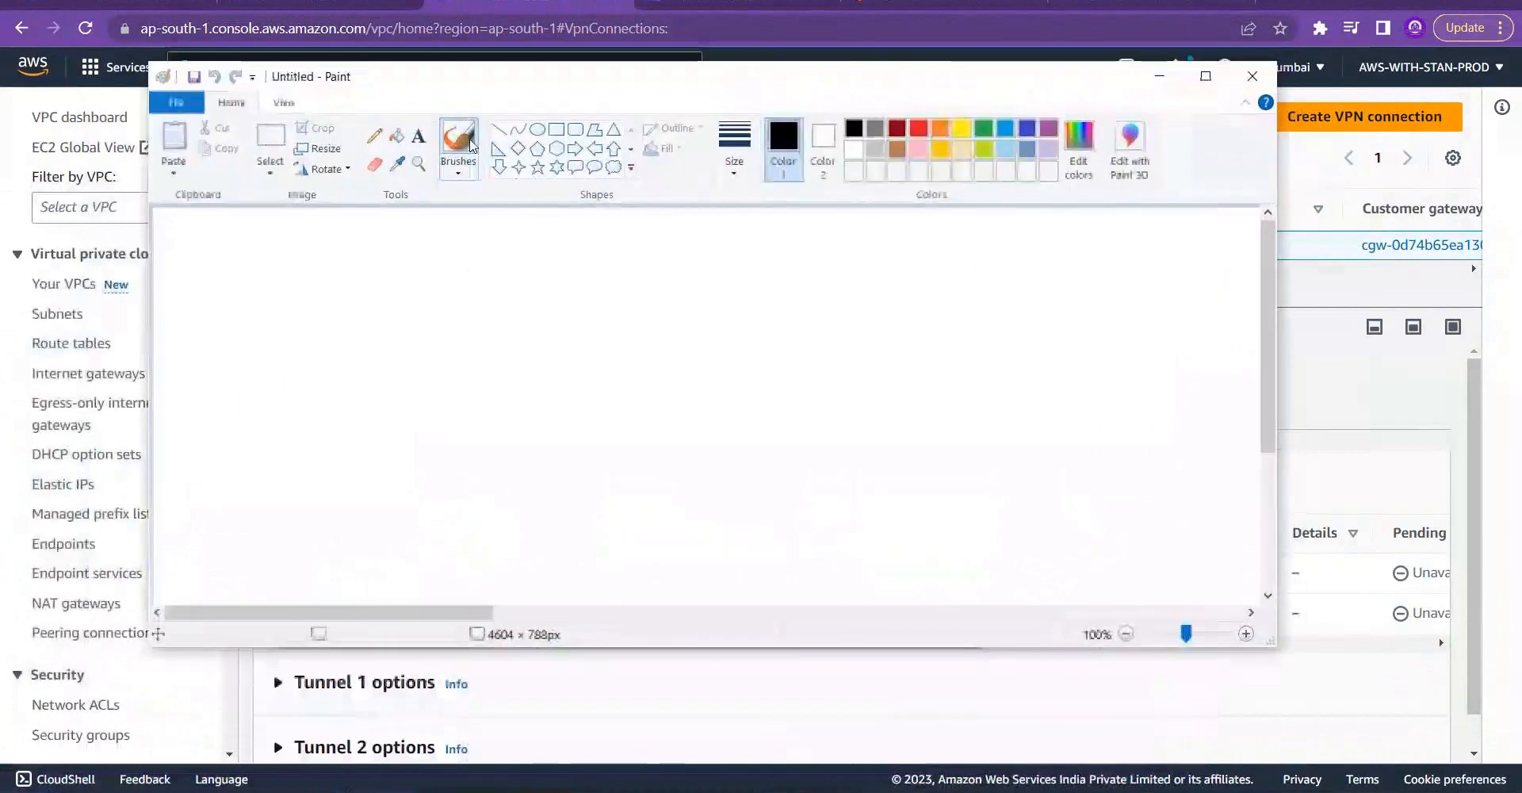
click(556, 129)
mouse_move(214, 270)
mouse_down()
mouse_move(436, 453)
mouse_move(658, 548)
mouse_up()
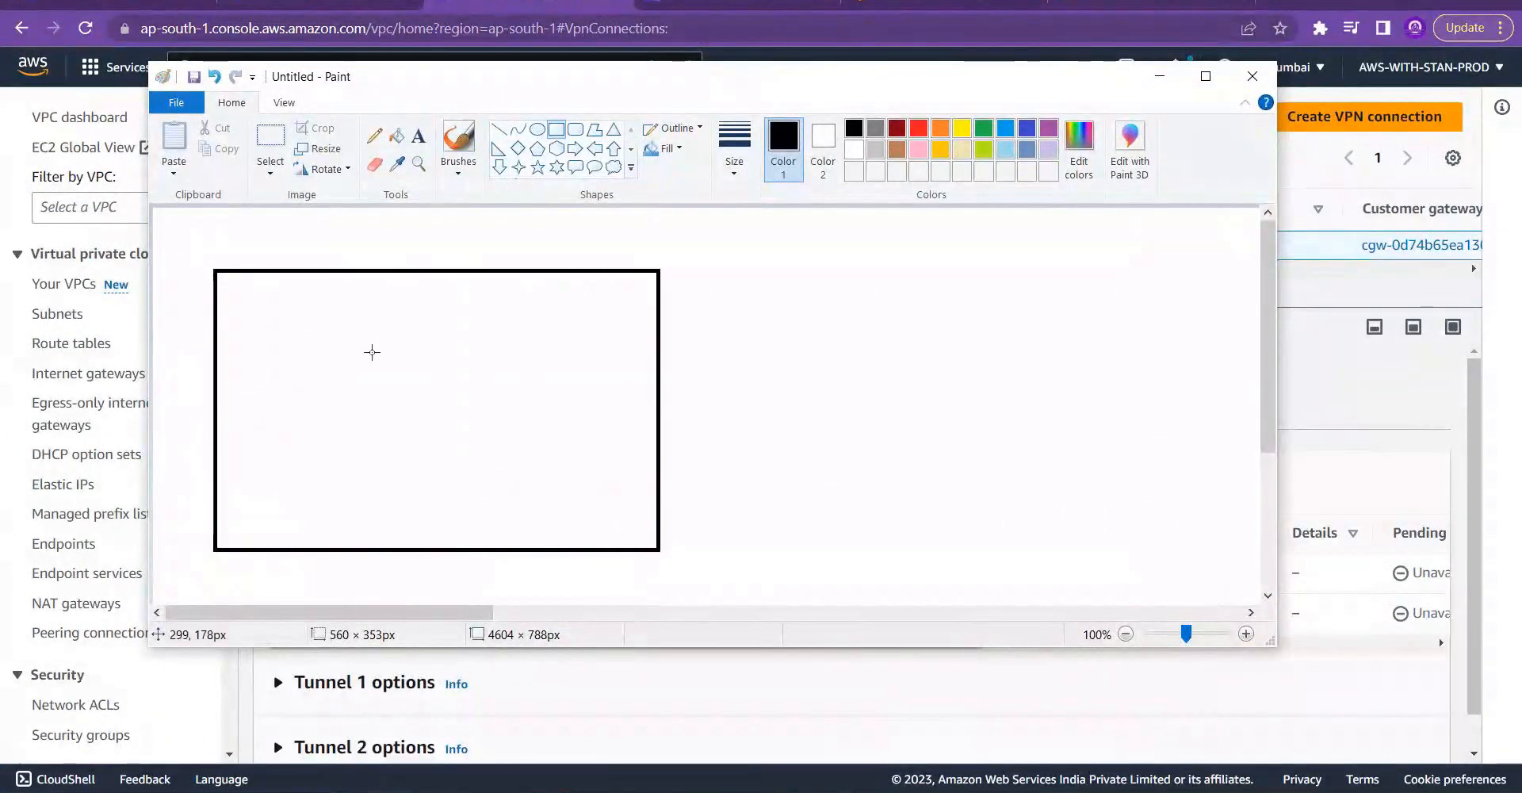
drag(269, 326, 611, 511)
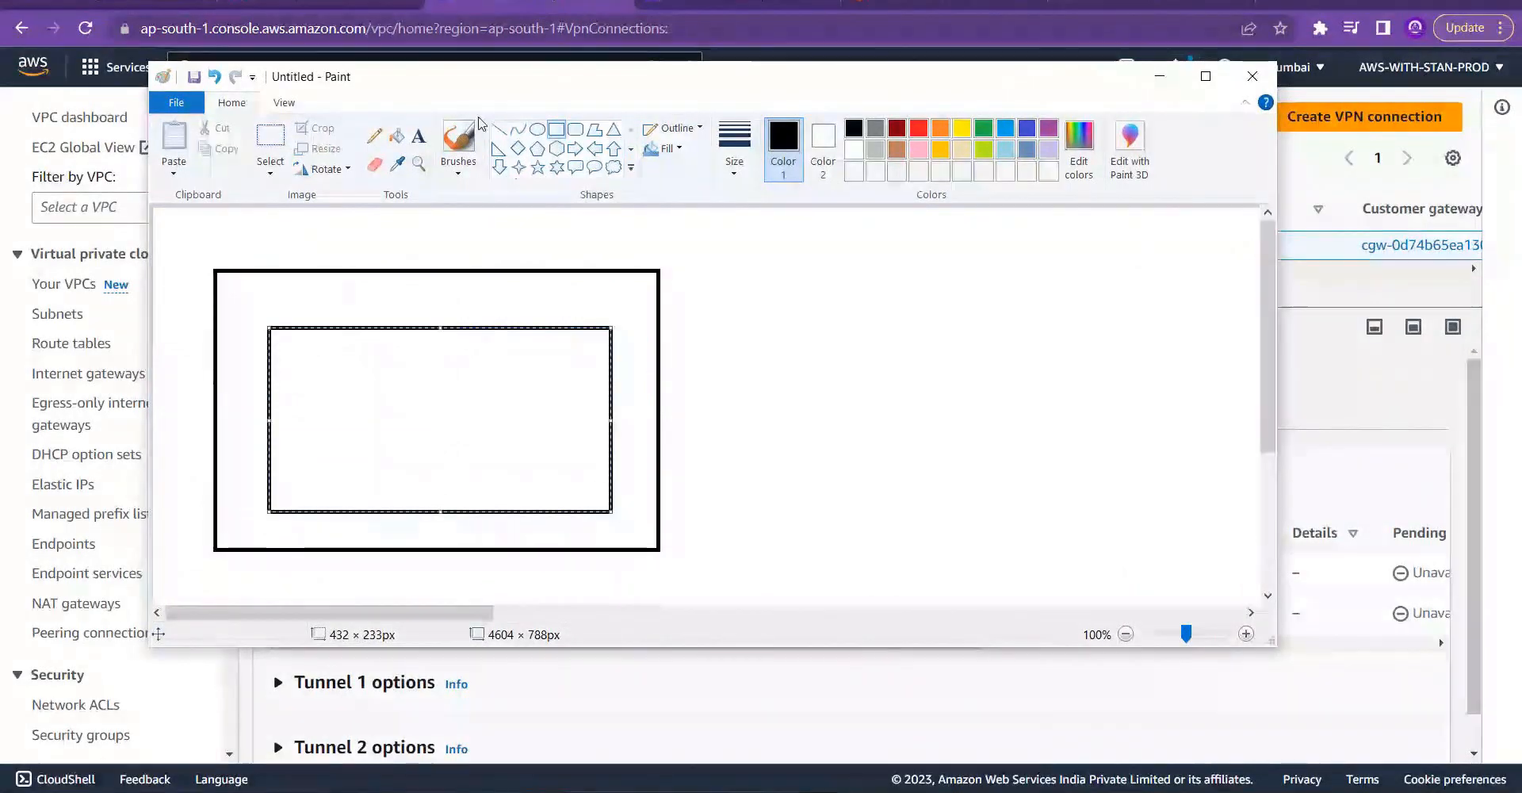
Step: Draw three rounded rectangles inside the inner rectangle, with the lowest one about 110 × 52 px
click(575, 128)
drag(497, 367, 586, 429)
drag(378, 383, 550, 492)
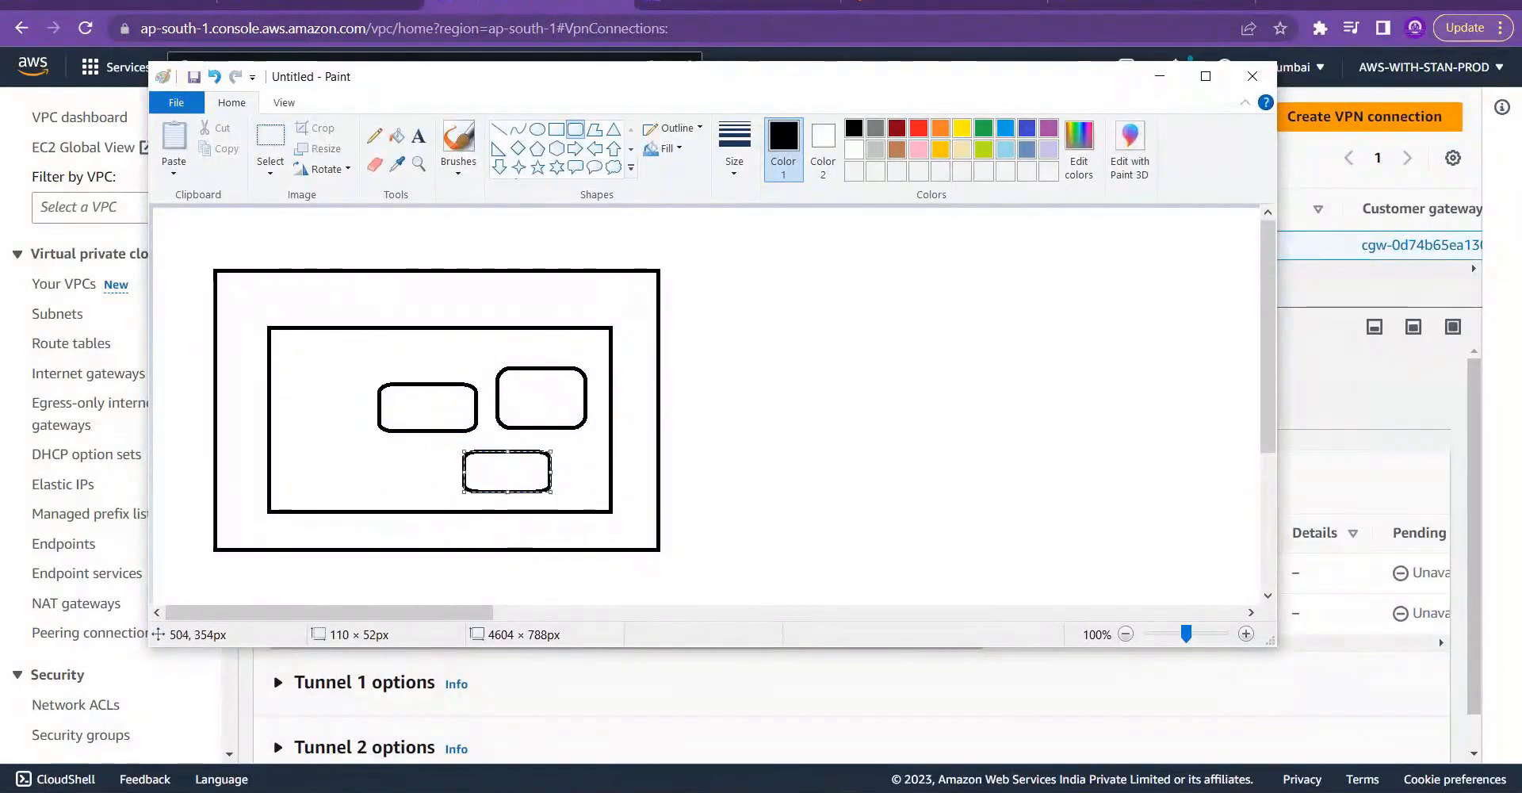
click(960, 235)
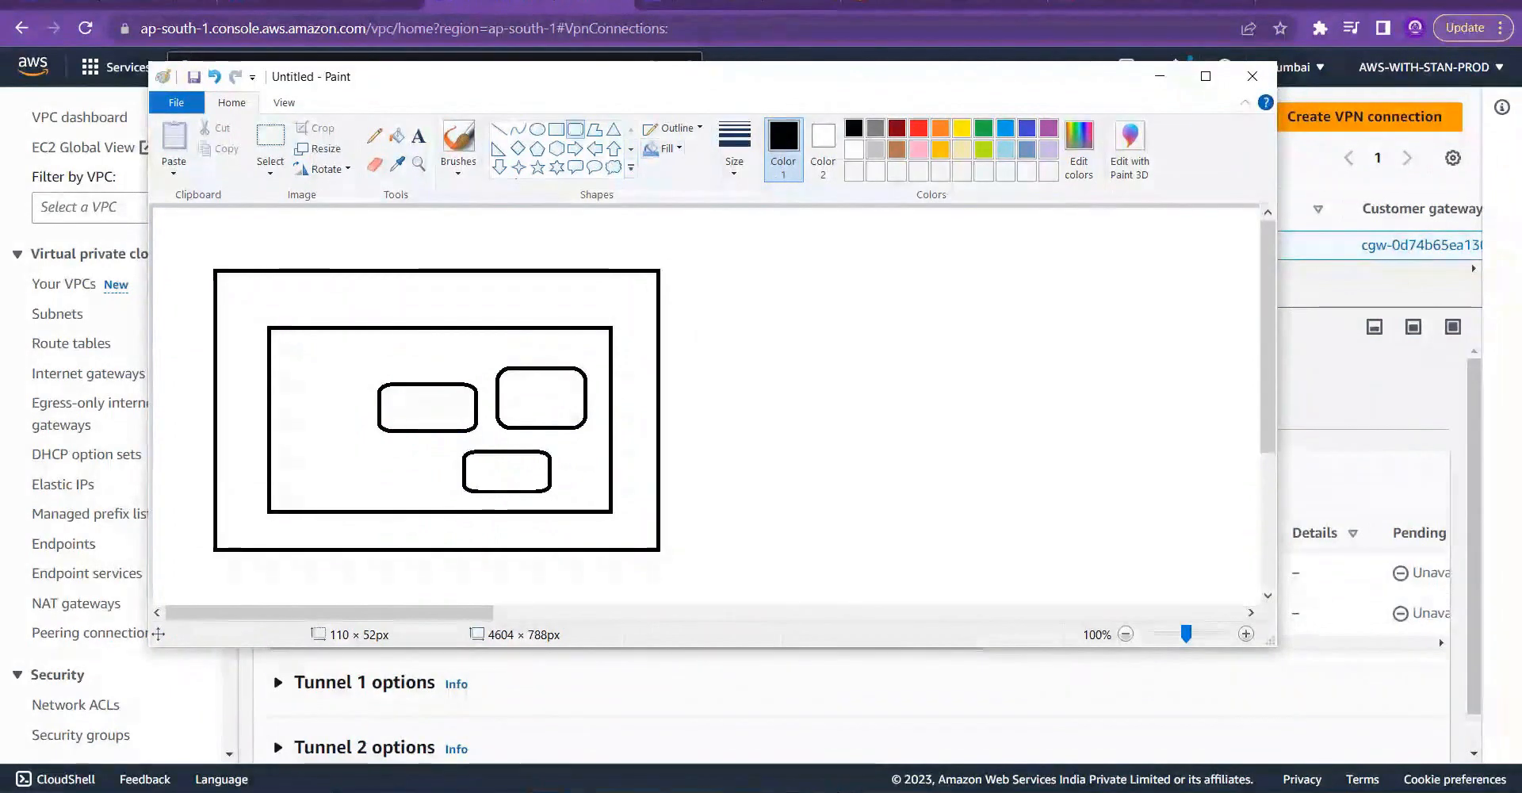
Step: Draw a four-point star about 211 × 120 px beside the nested rectangles and a five-point star about 221 × 138 px below it
click(576, 168)
click(519, 168)
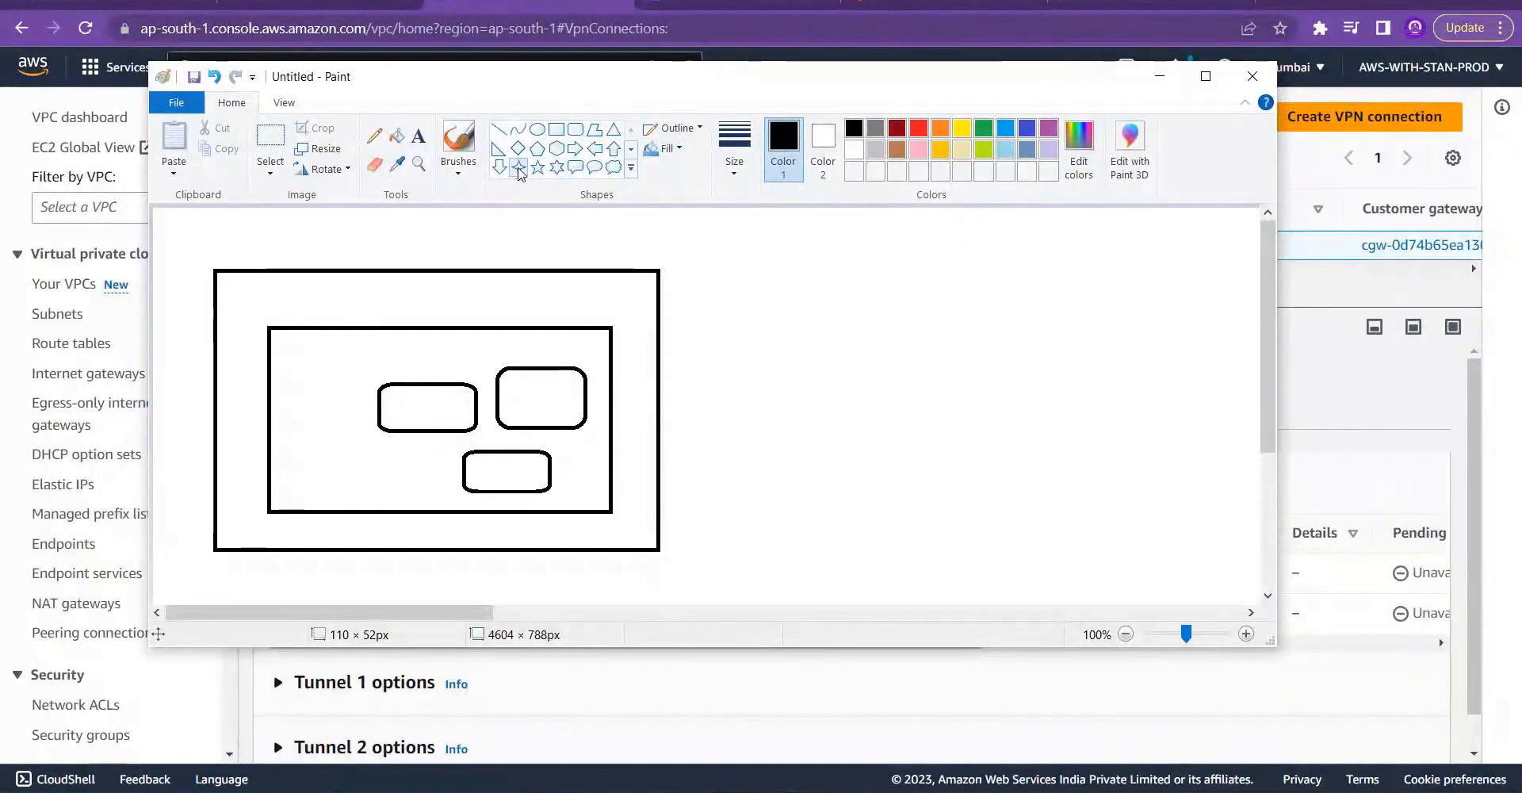
drag(974, 224, 1143, 320)
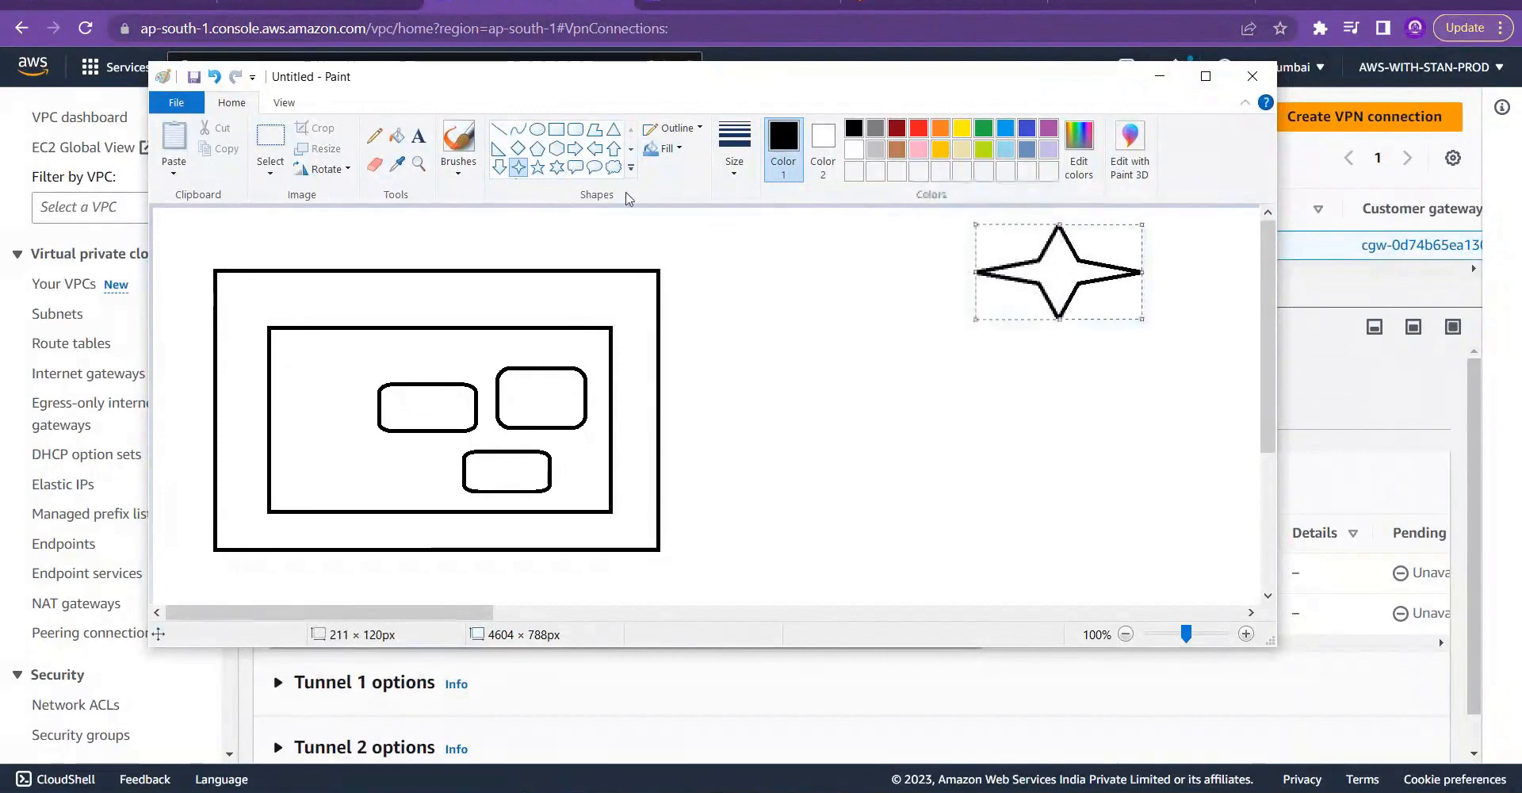
click(537, 167)
drag(1003, 384, 1179, 493)
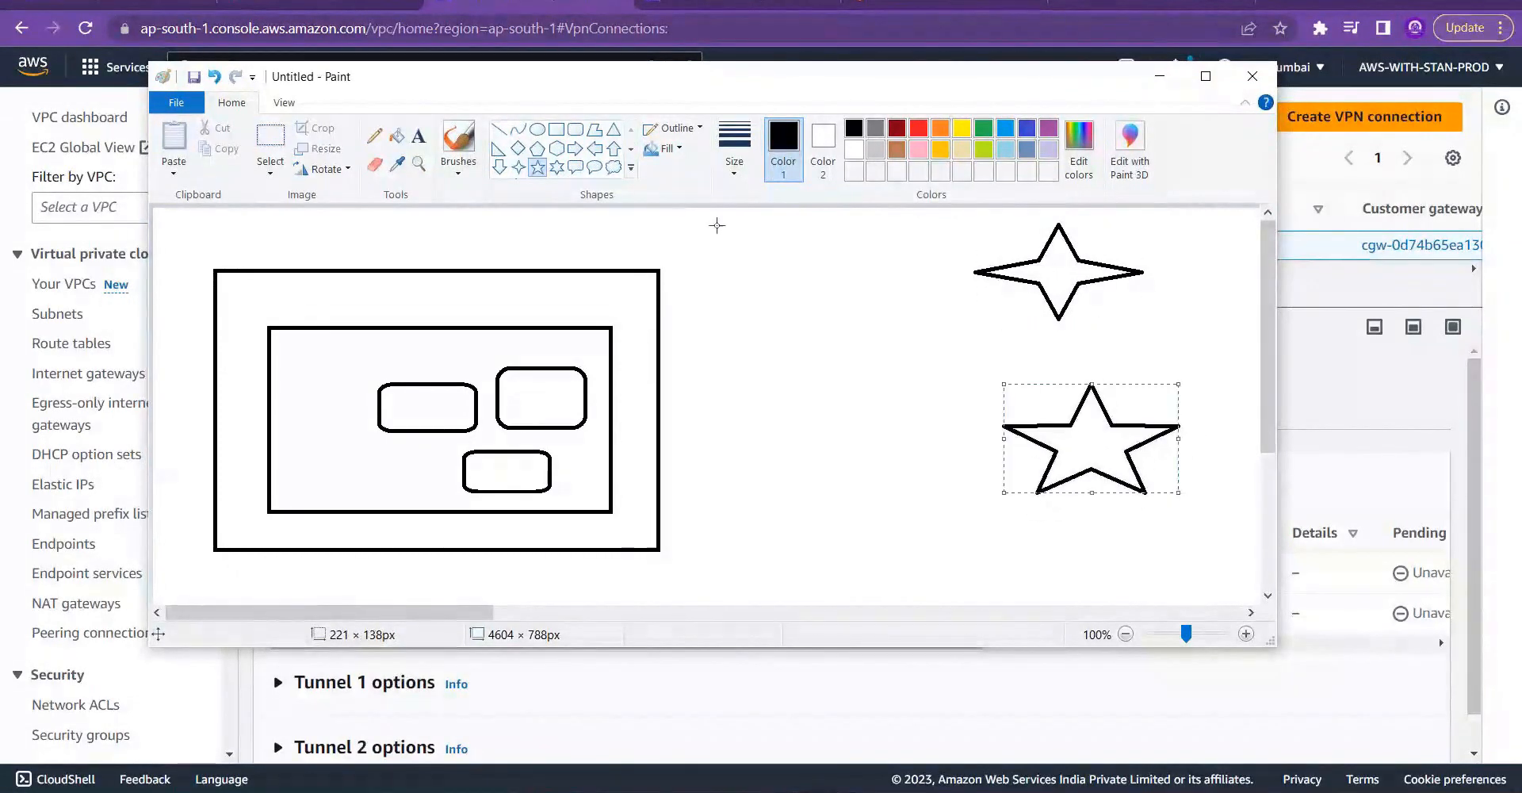
Step: Maximize the Paint window and draw a six-point star below the five-point star
click(631, 167)
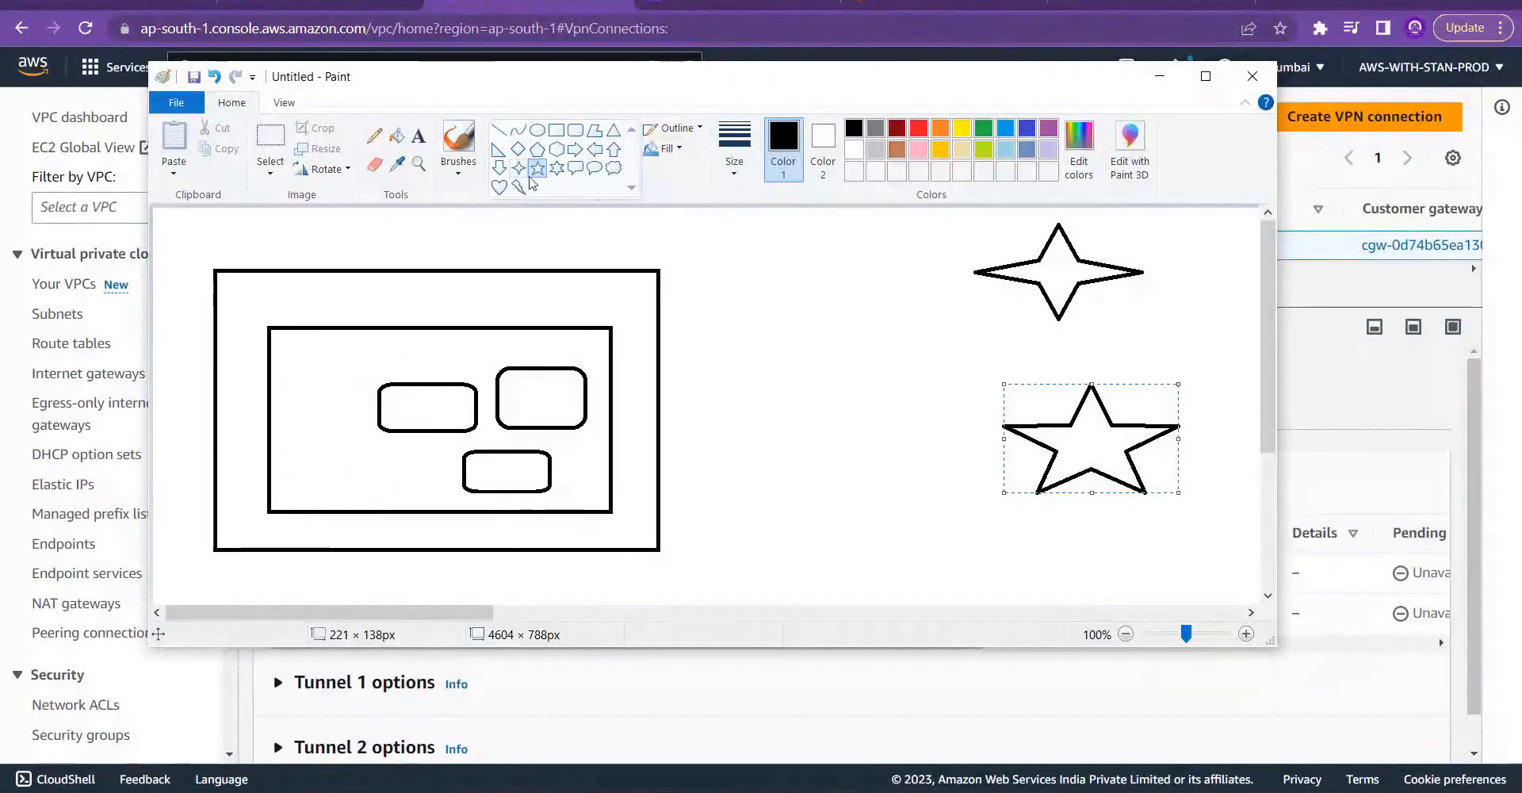
click(559, 171)
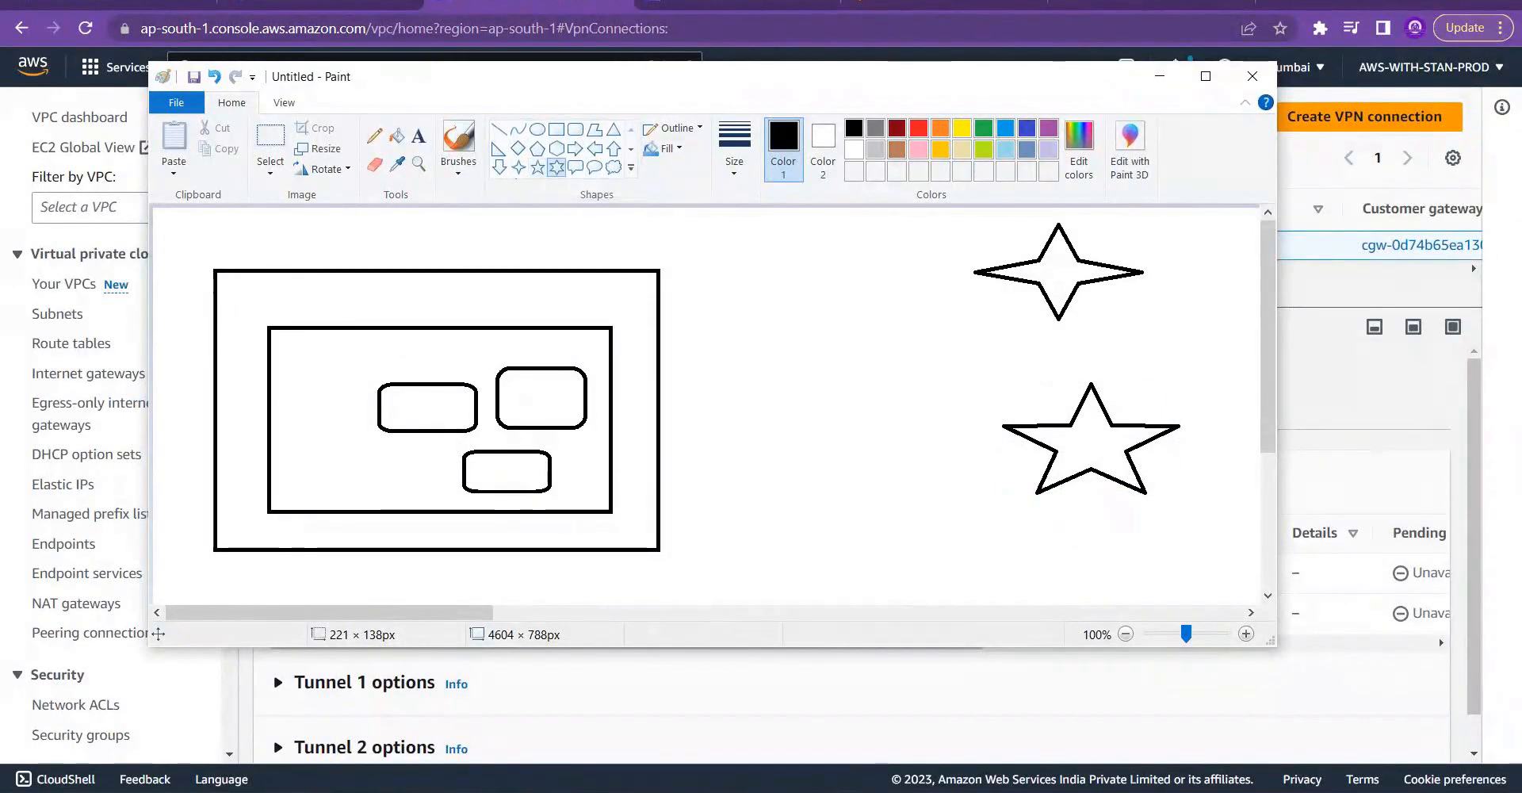
click(1205, 76)
mouse_move(821, 531)
mouse_down()
mouse_move(1026, 652)
mouse_move(1065, 699)
mouse_up()
click(1091, 544)
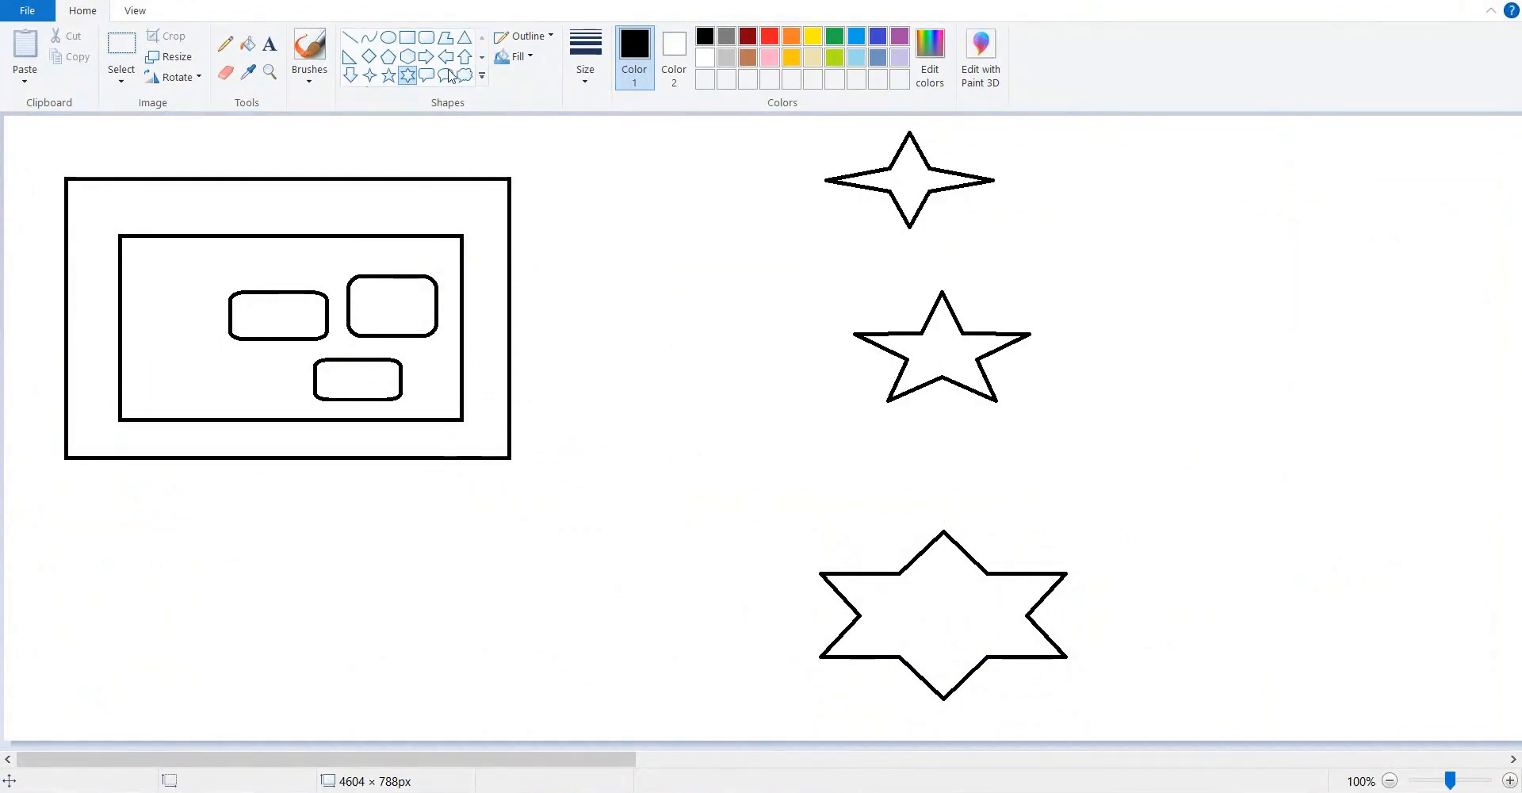
Step: Label the four-point star with three lines of text beside it: Remote Office, Home Office, Branch Office
click(269, 44)
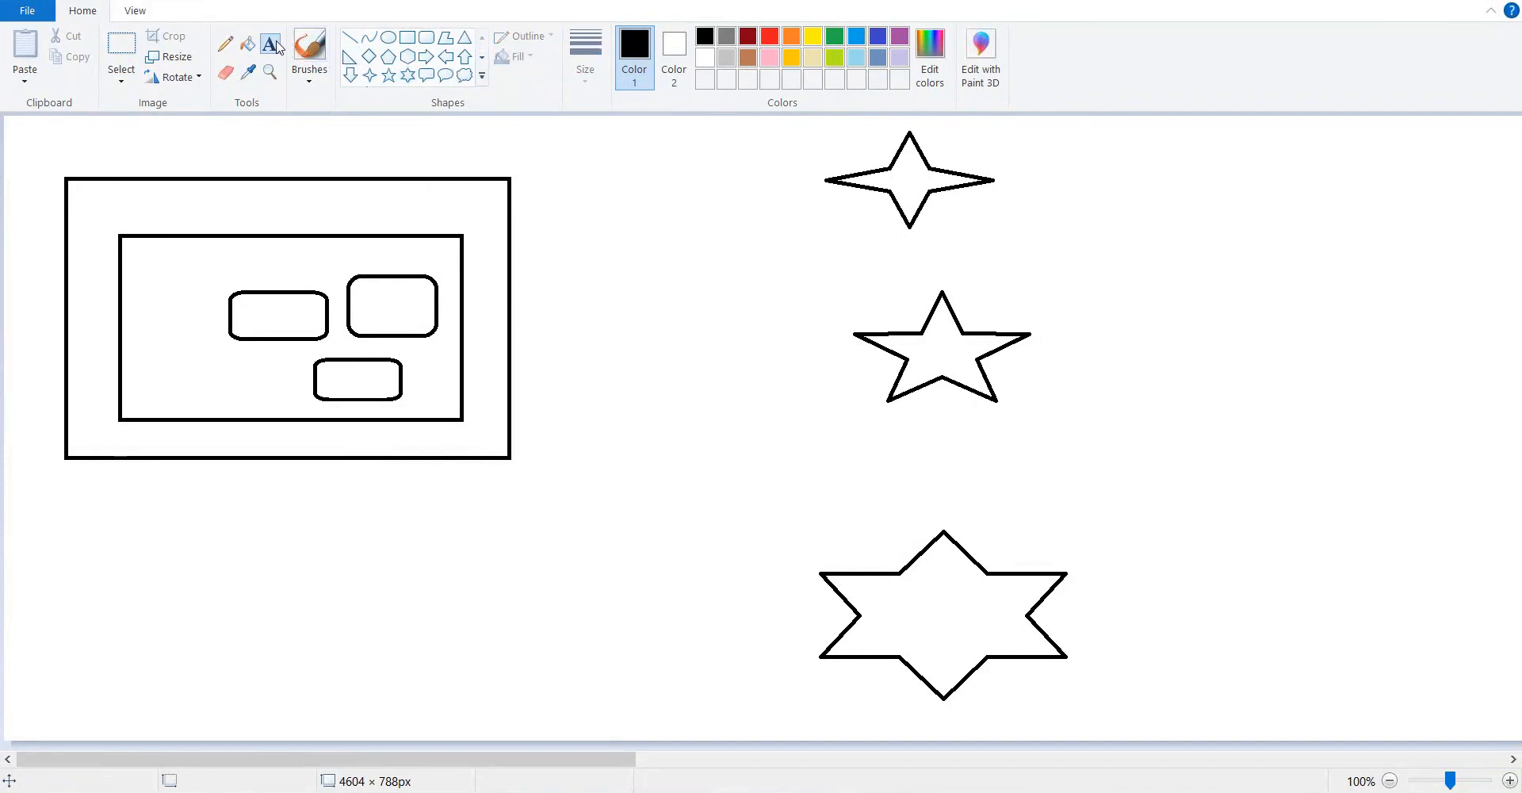
click(968, 139)
text(Remote Office)
key(Return)
text(Home Oif)
key(BackSpace)
key(BackSpace)
text(ffice)
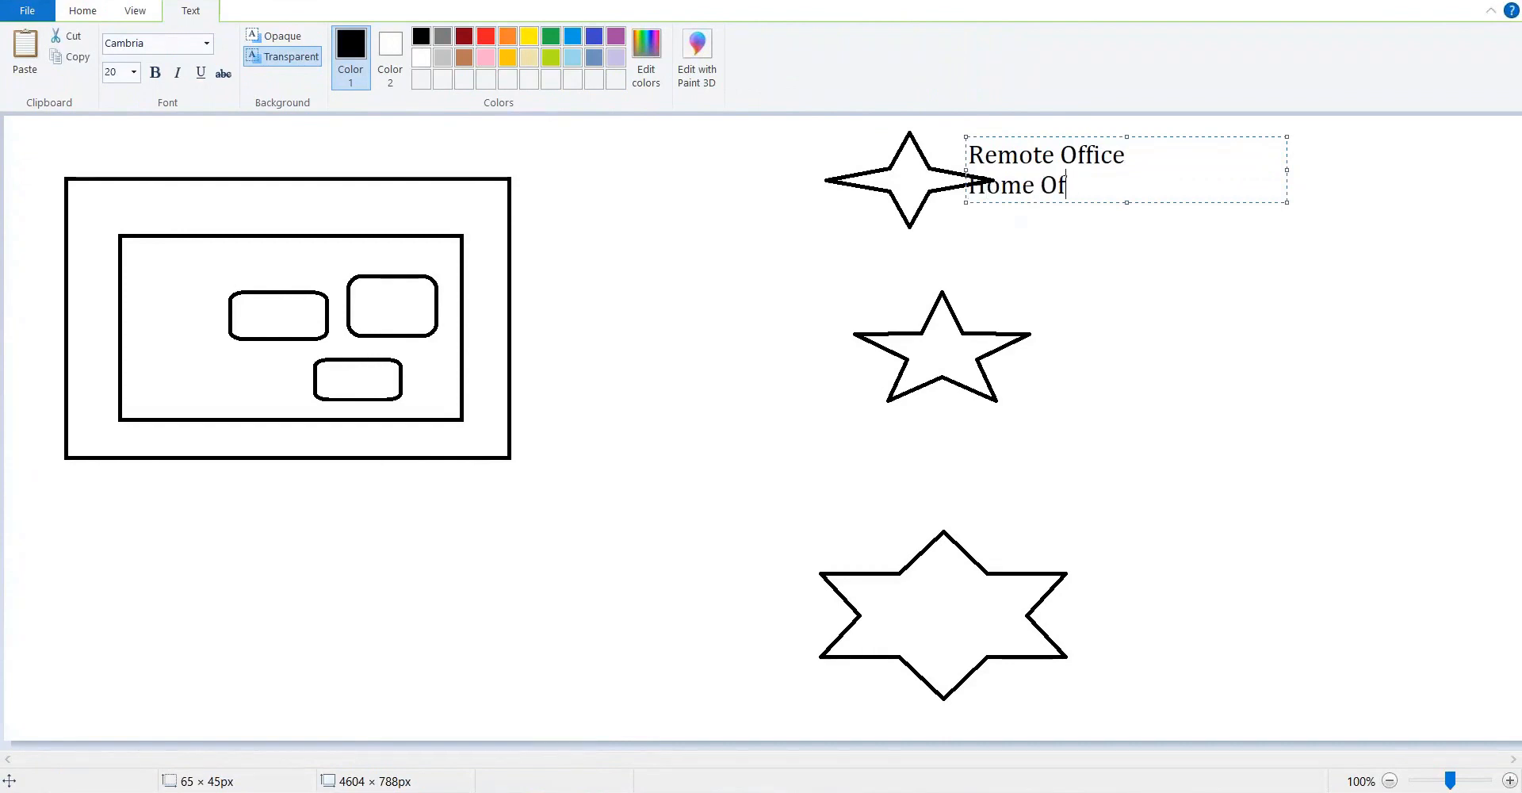
key(Return)
text(Branch Office)
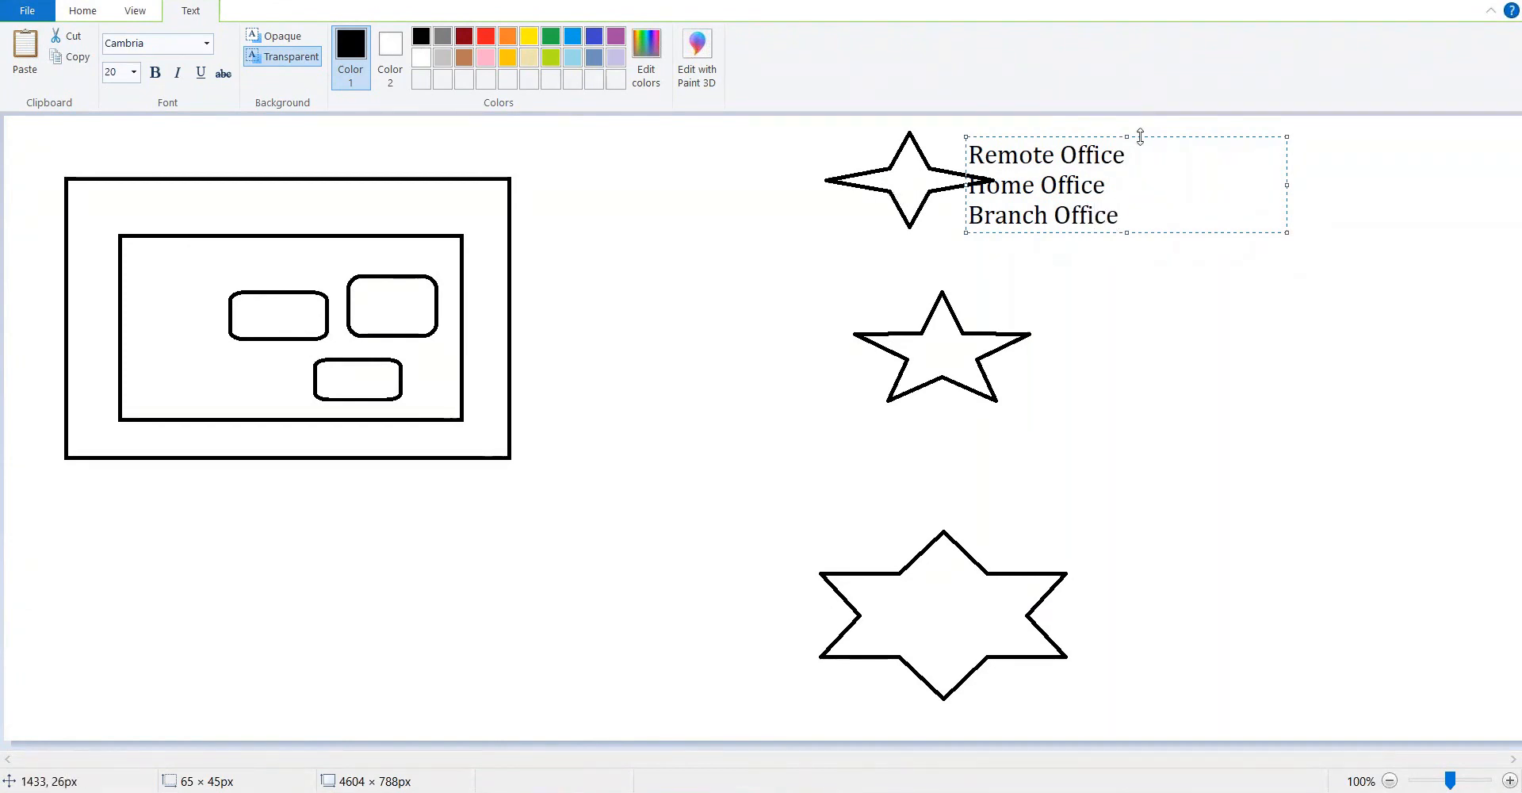
drag(1144, 136, 1179, 129)
click(1182, 282)
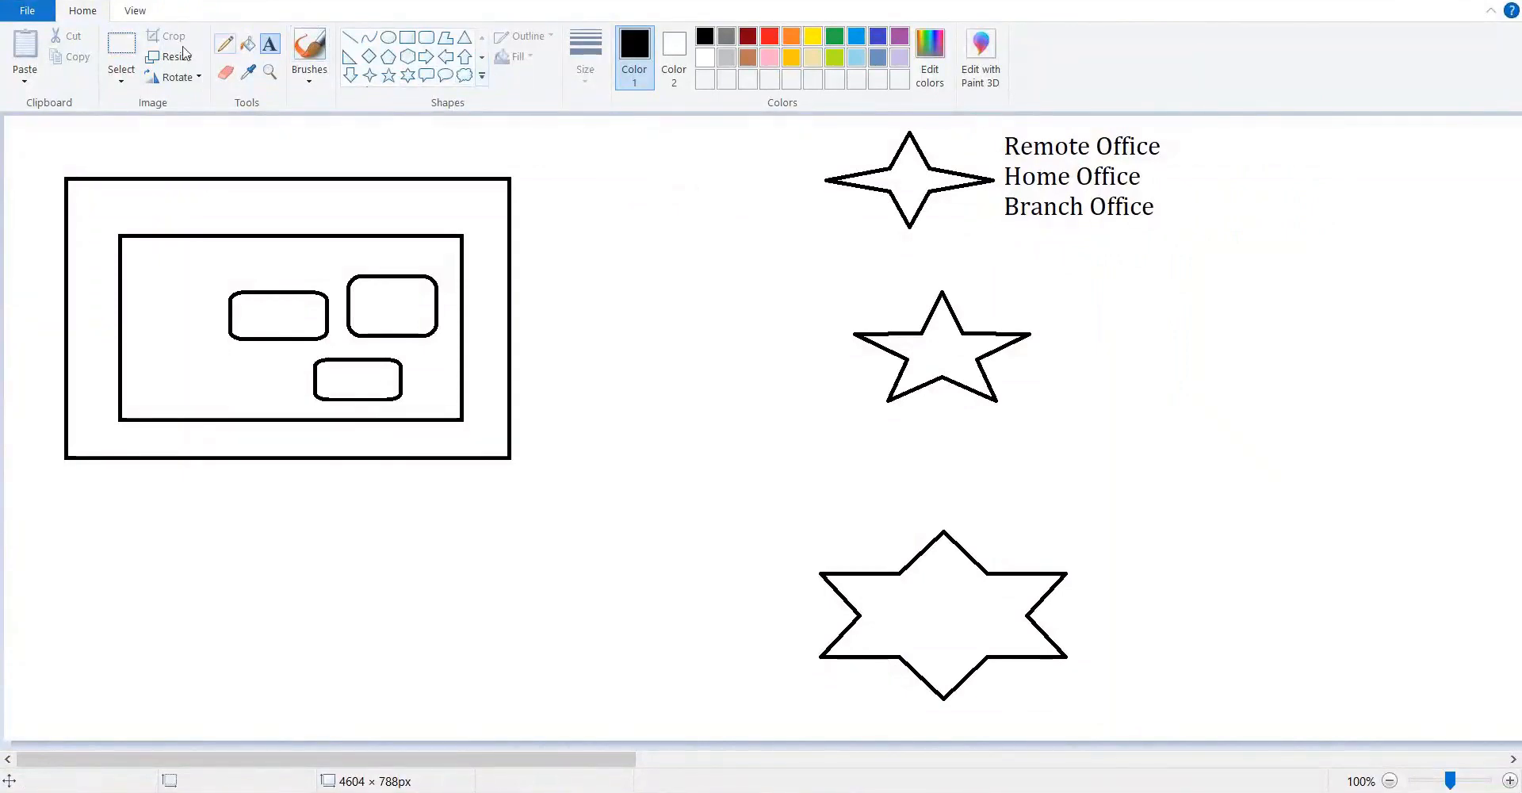
Step: Draw a line about 360 × 75 px from the four-point star towards the outer rectangle, ending at a five-point star about 89 × 74 px on its edge
click(350, 36)
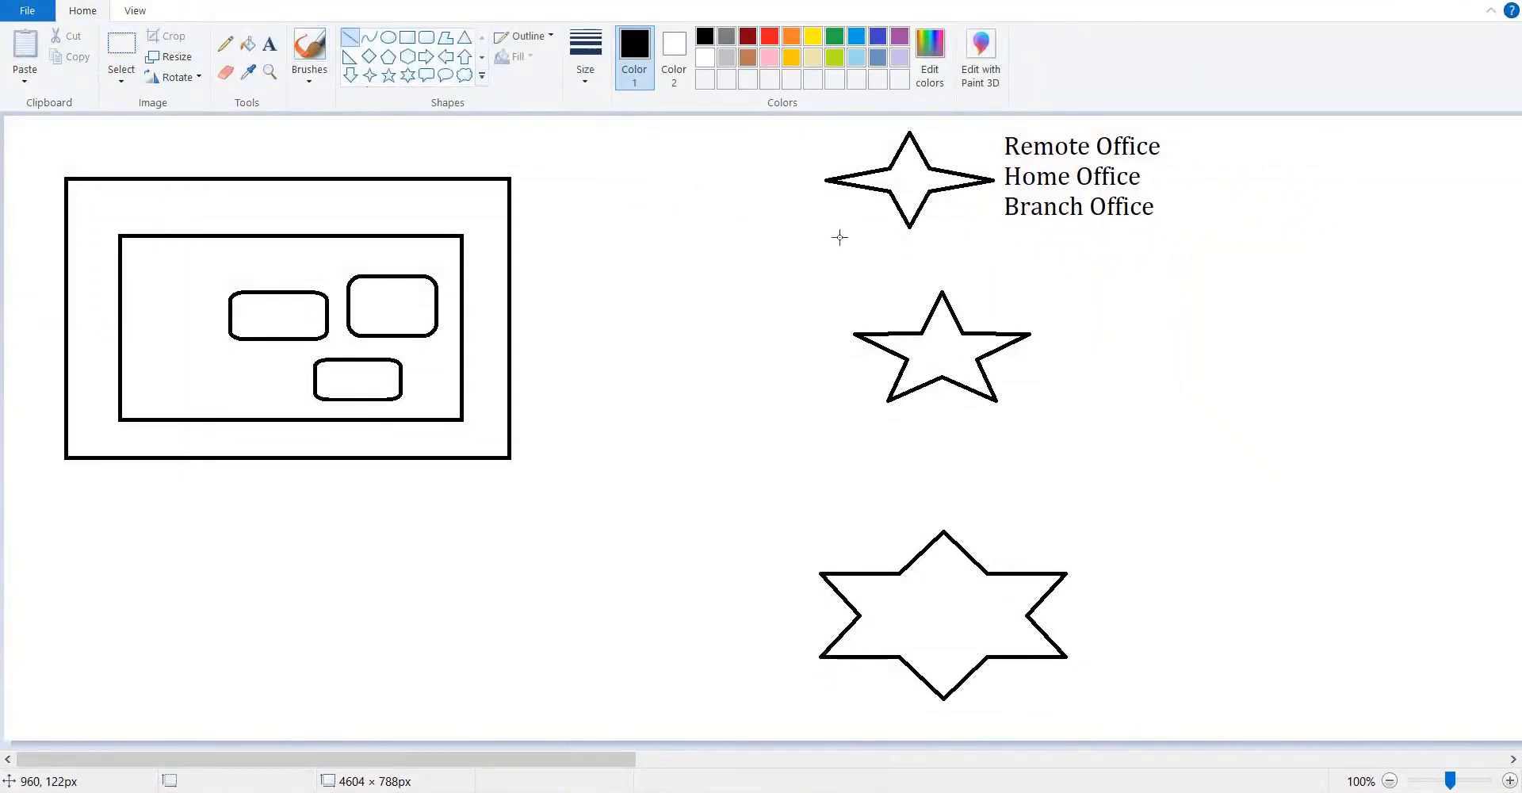
drag(824, 180, 540, 239)
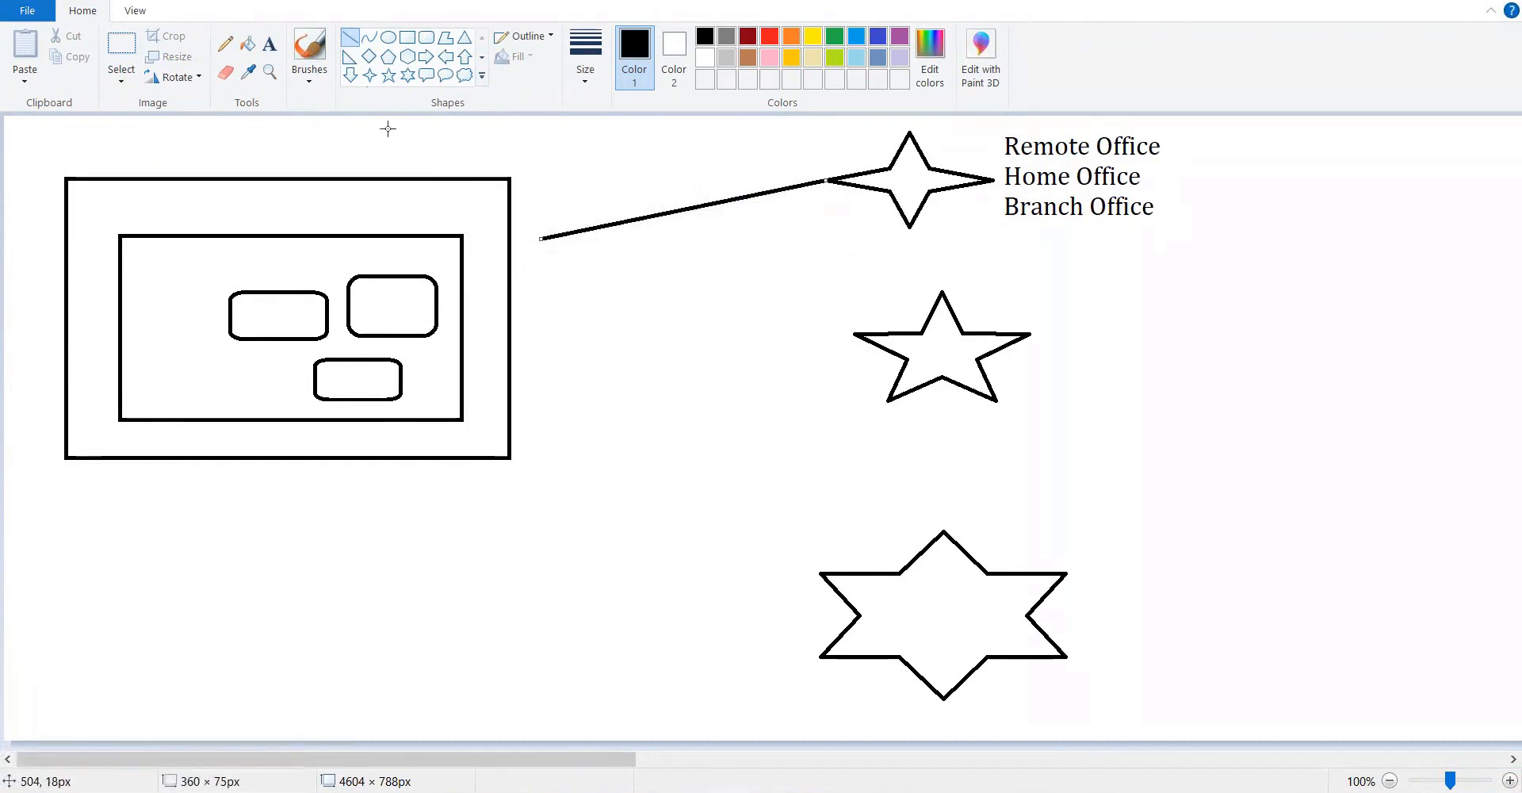
click(389, 76)
drag(477, 215, 548, 274)
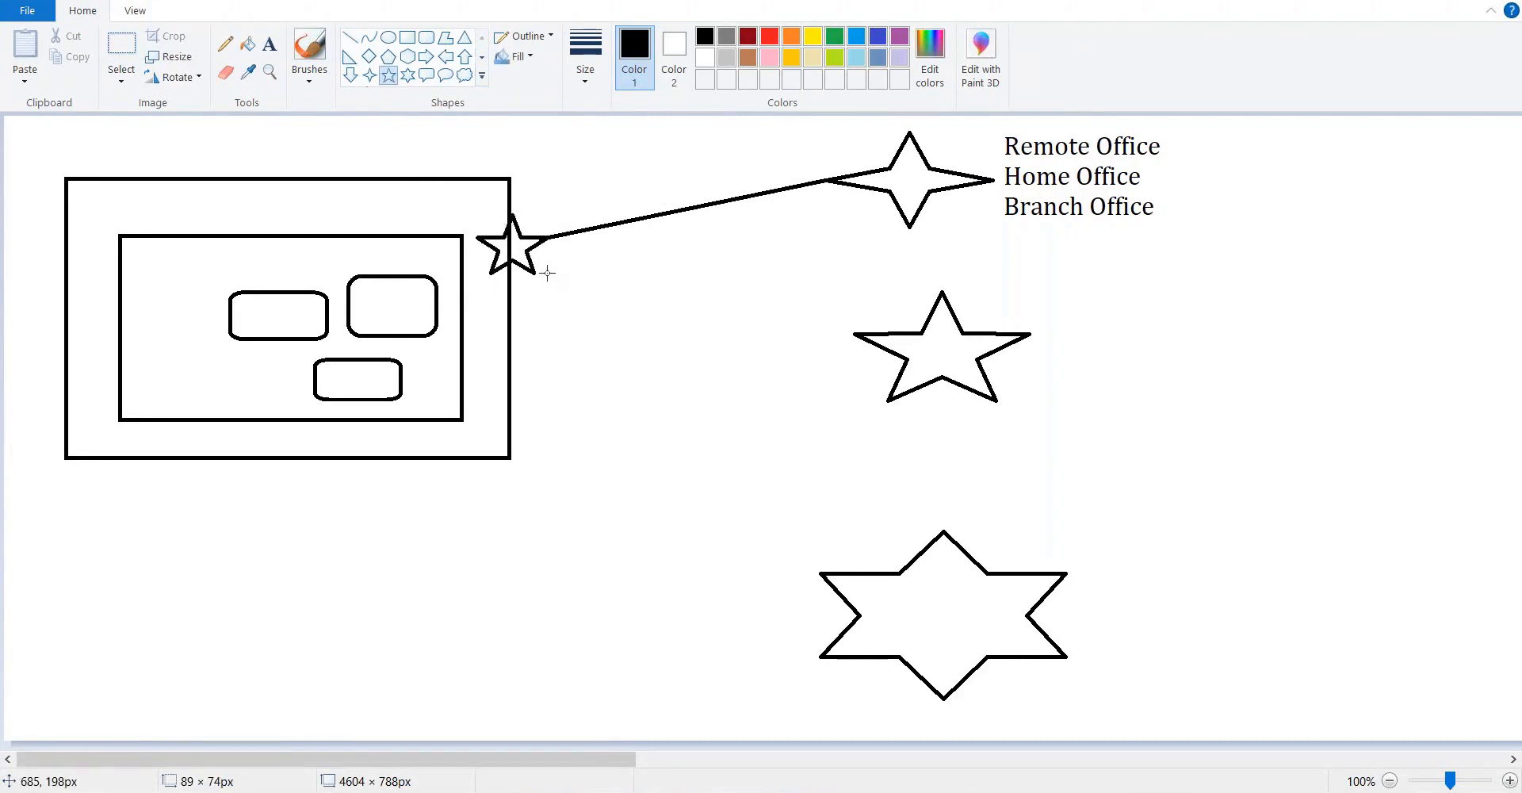
Step: Label the small star on the outer rectangle's edge VNG
click(269, 43)
click(536, 172)
text(VNG)
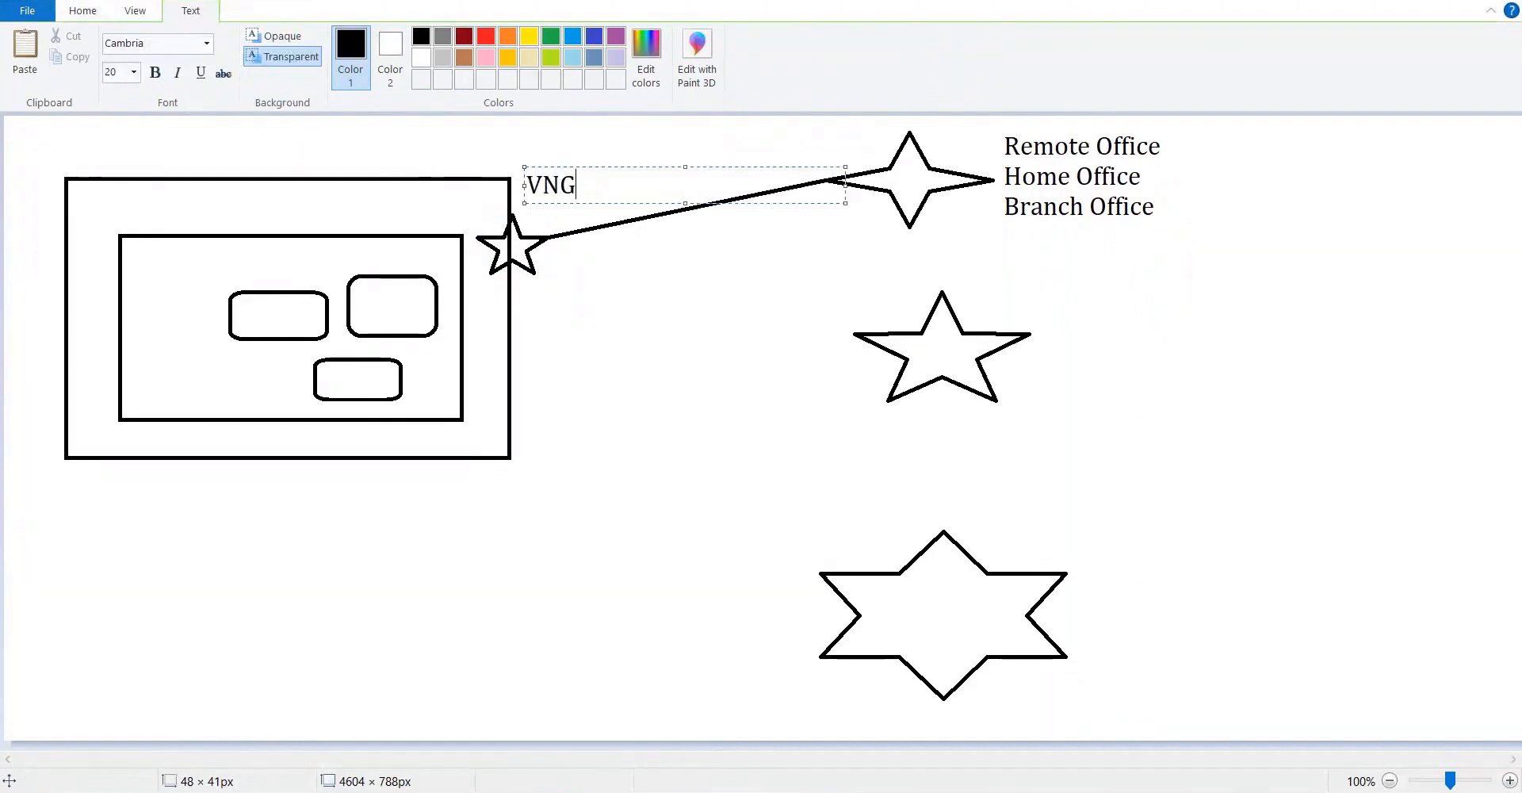
click(616, 391)
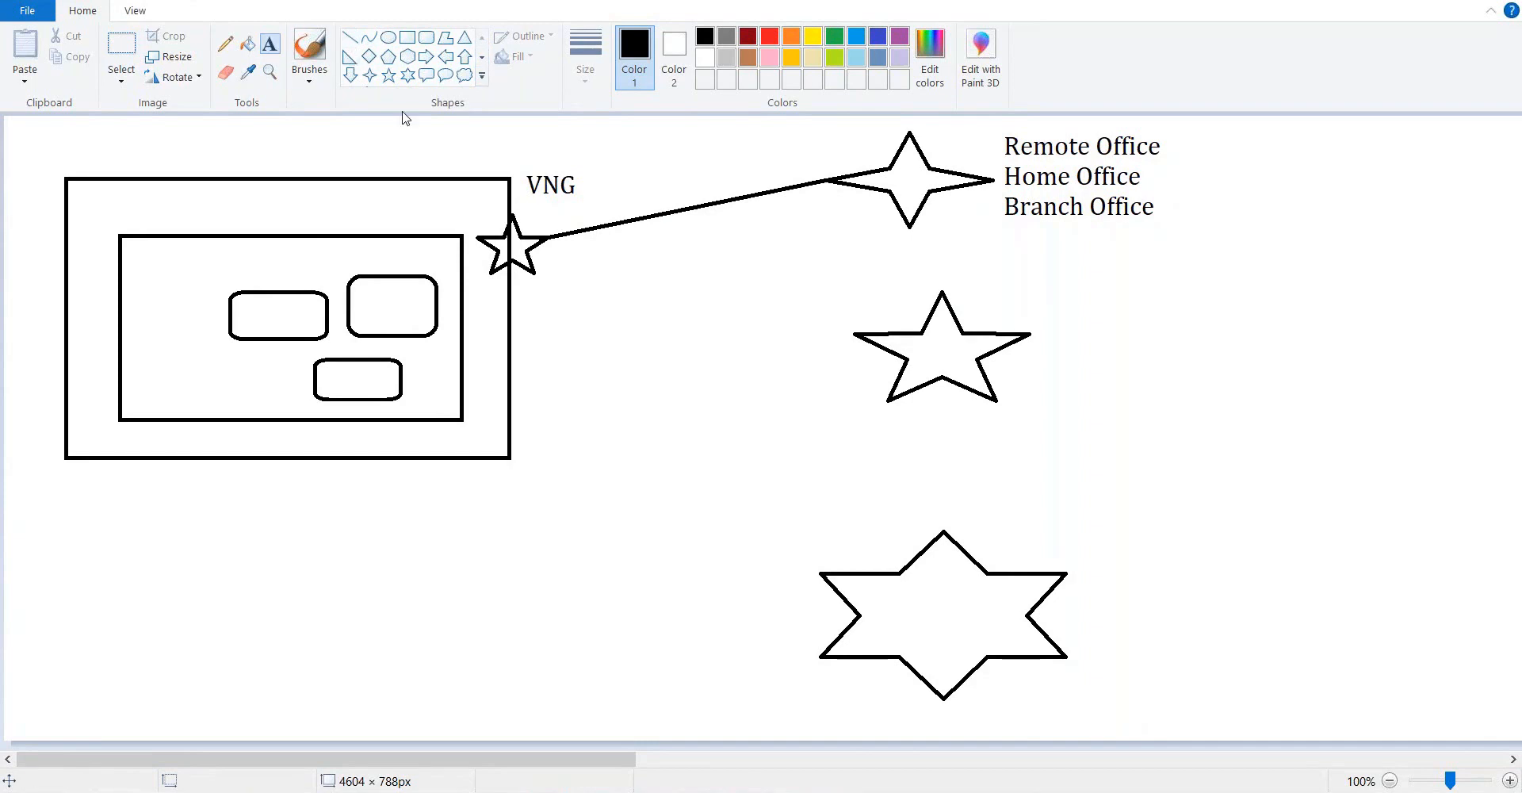
Step: Add the text Public Internet just below the line between the VNG star and the four-point star
drag(609, 212, 930, 258)
text(Pu)
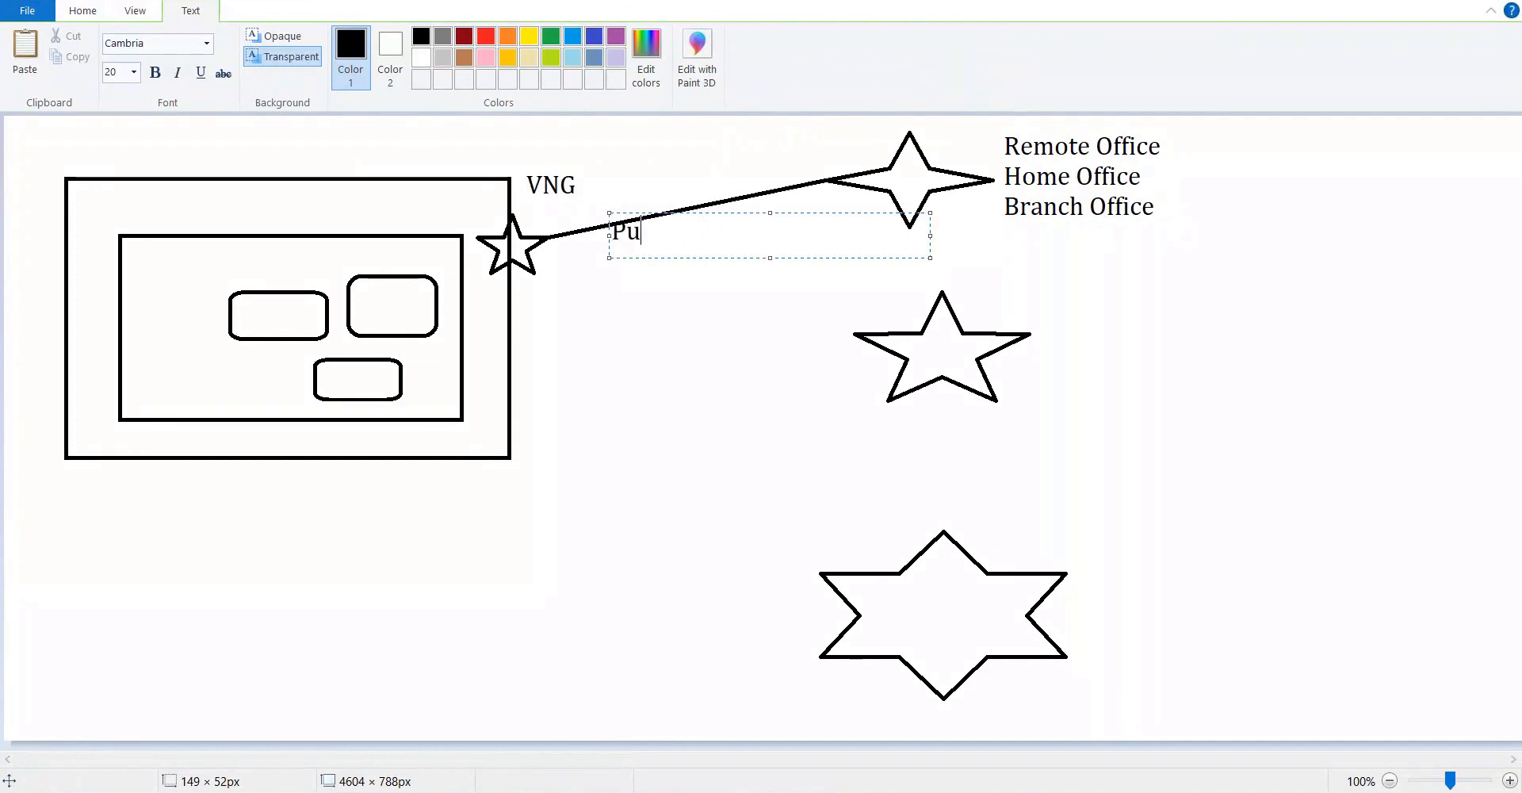
text(blic Internet)
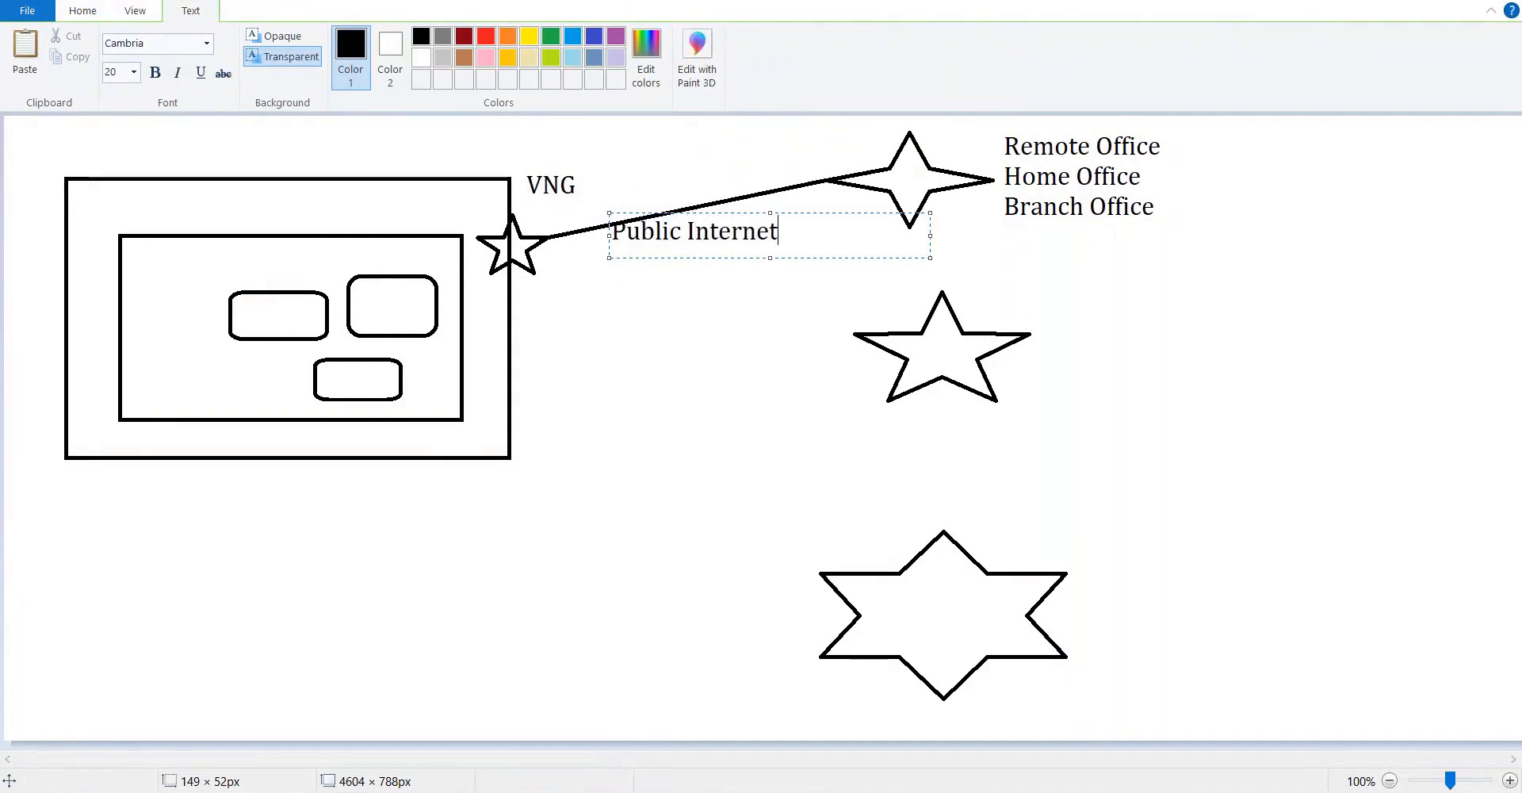
click(724, 333)
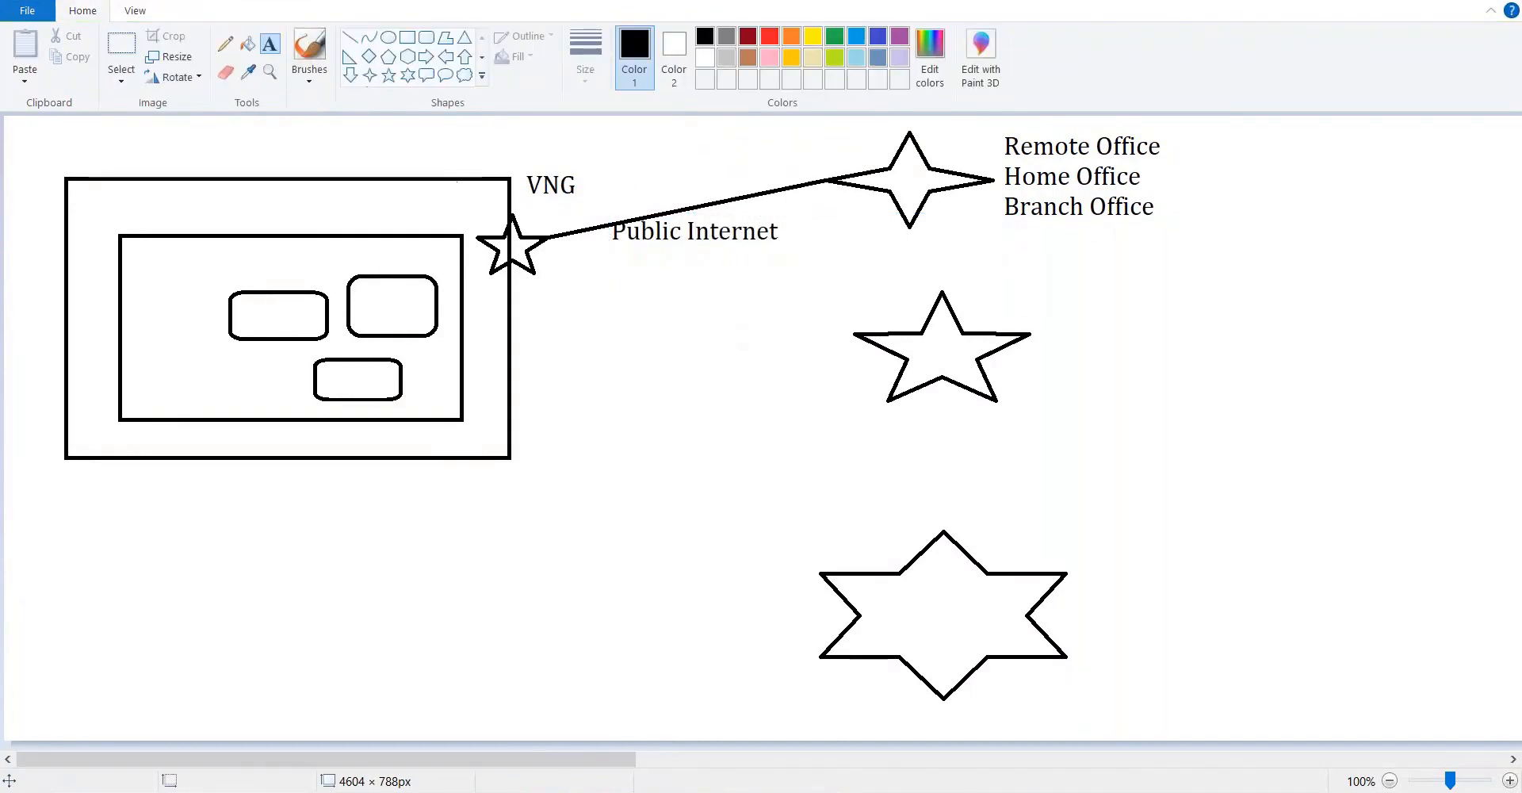
click(407, 38)
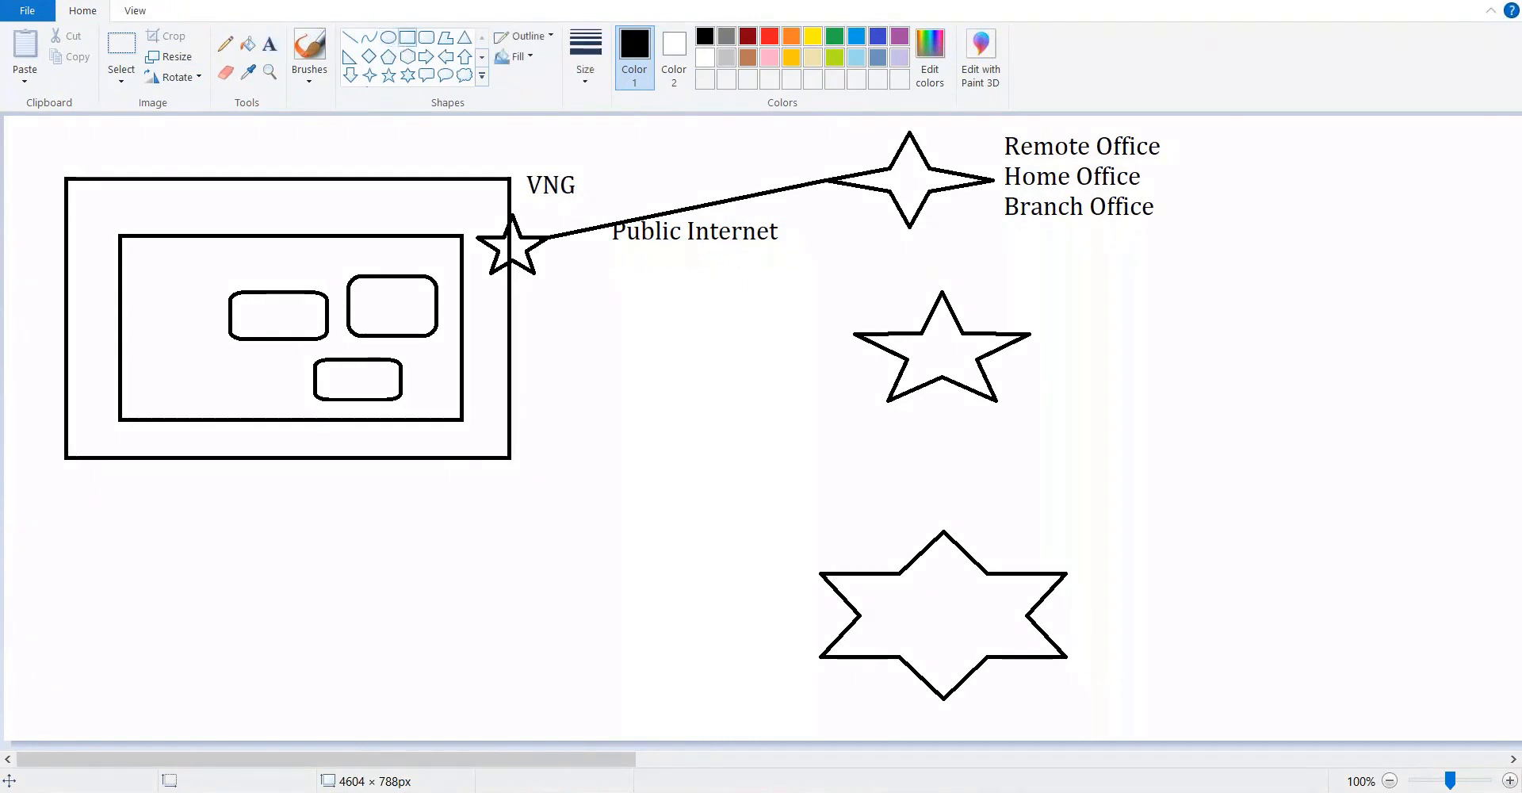
drag(540, 217, 820, 195)
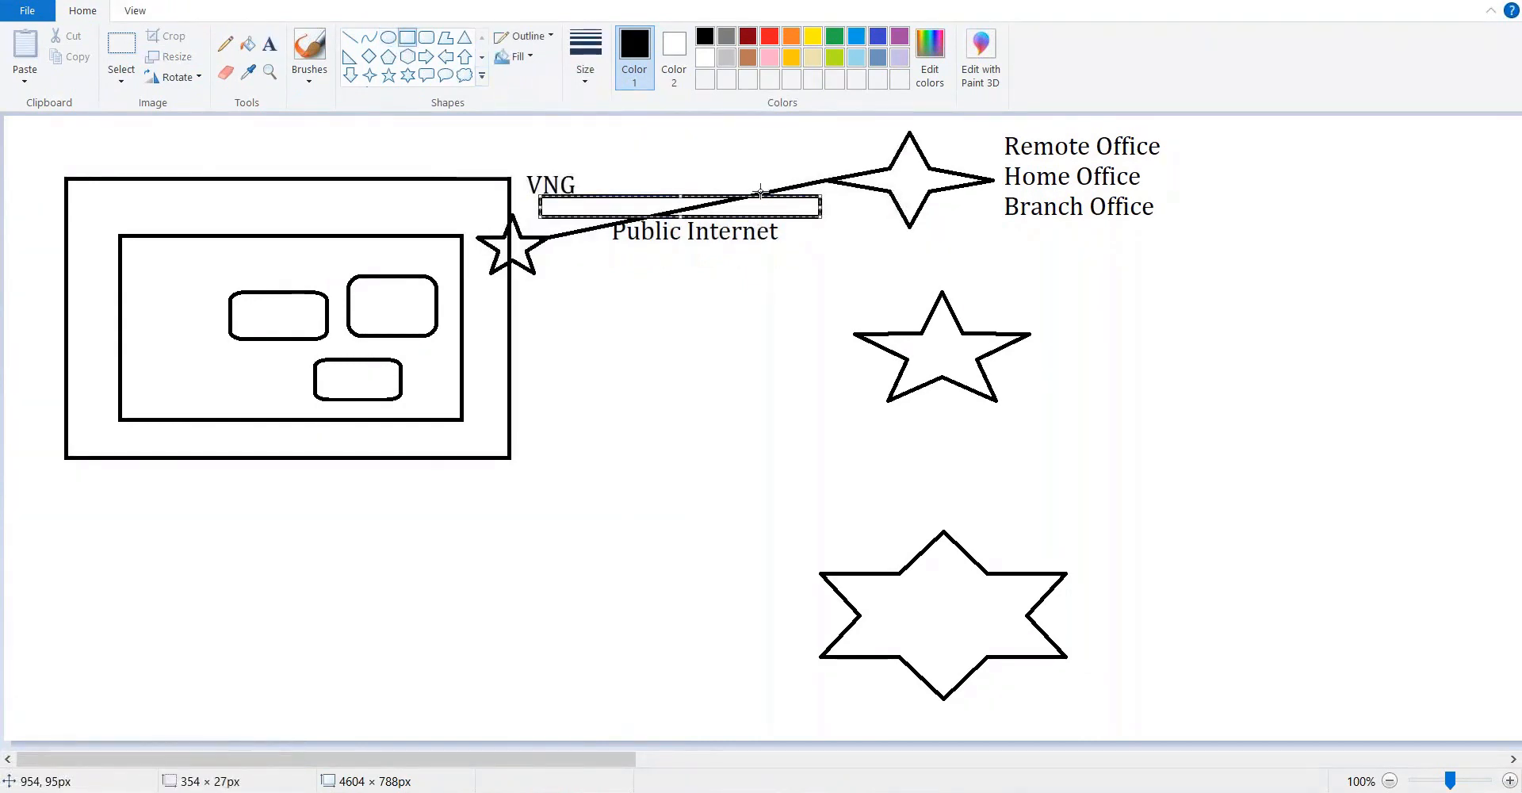
key(ctrl+z)
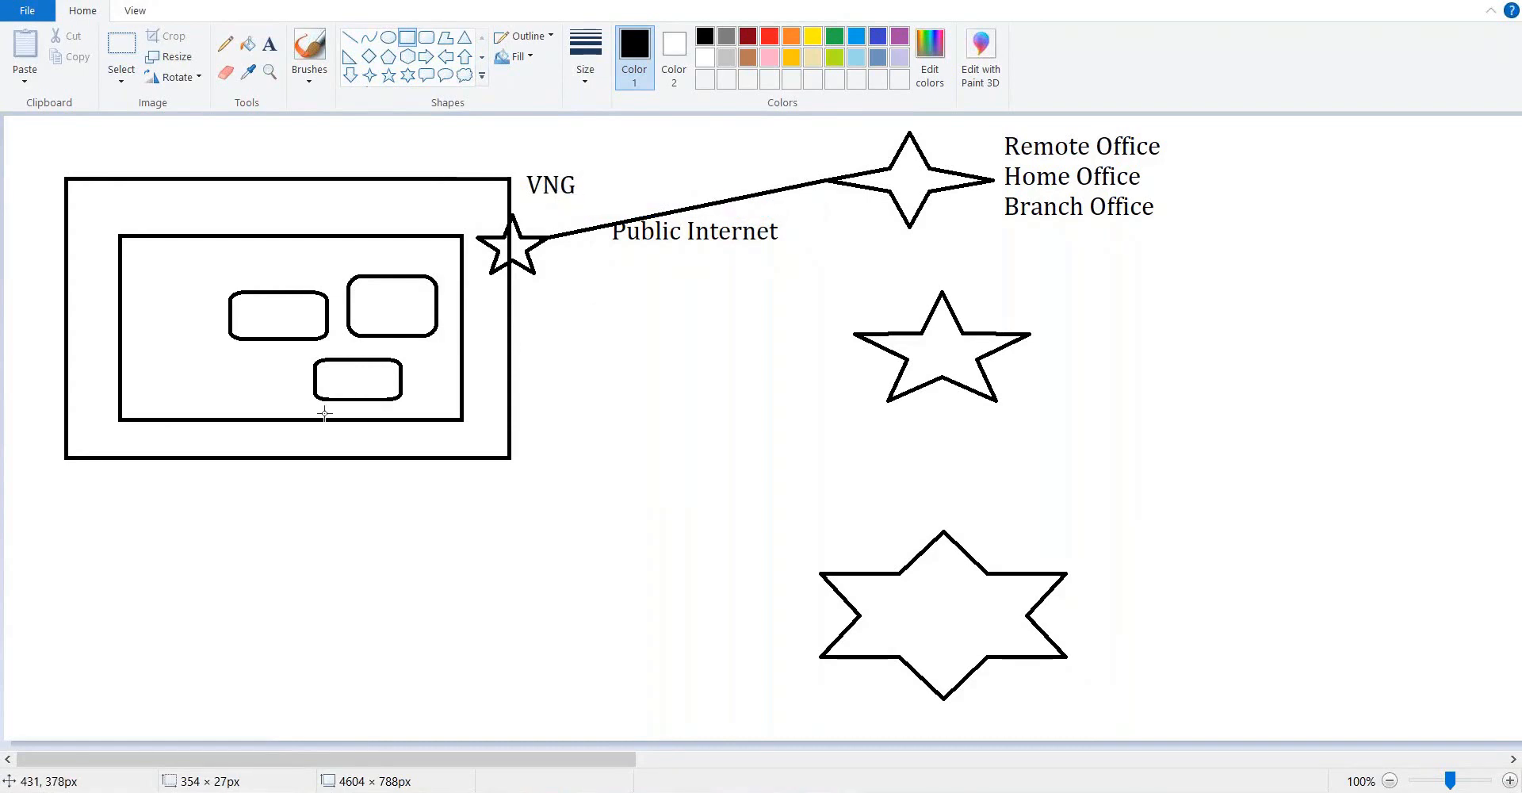
Step: Connect the large five-point star to the VNG star with a line about 403 × 76 px, and label it Main Office, Hub Office, Main Site
click(353, 42)
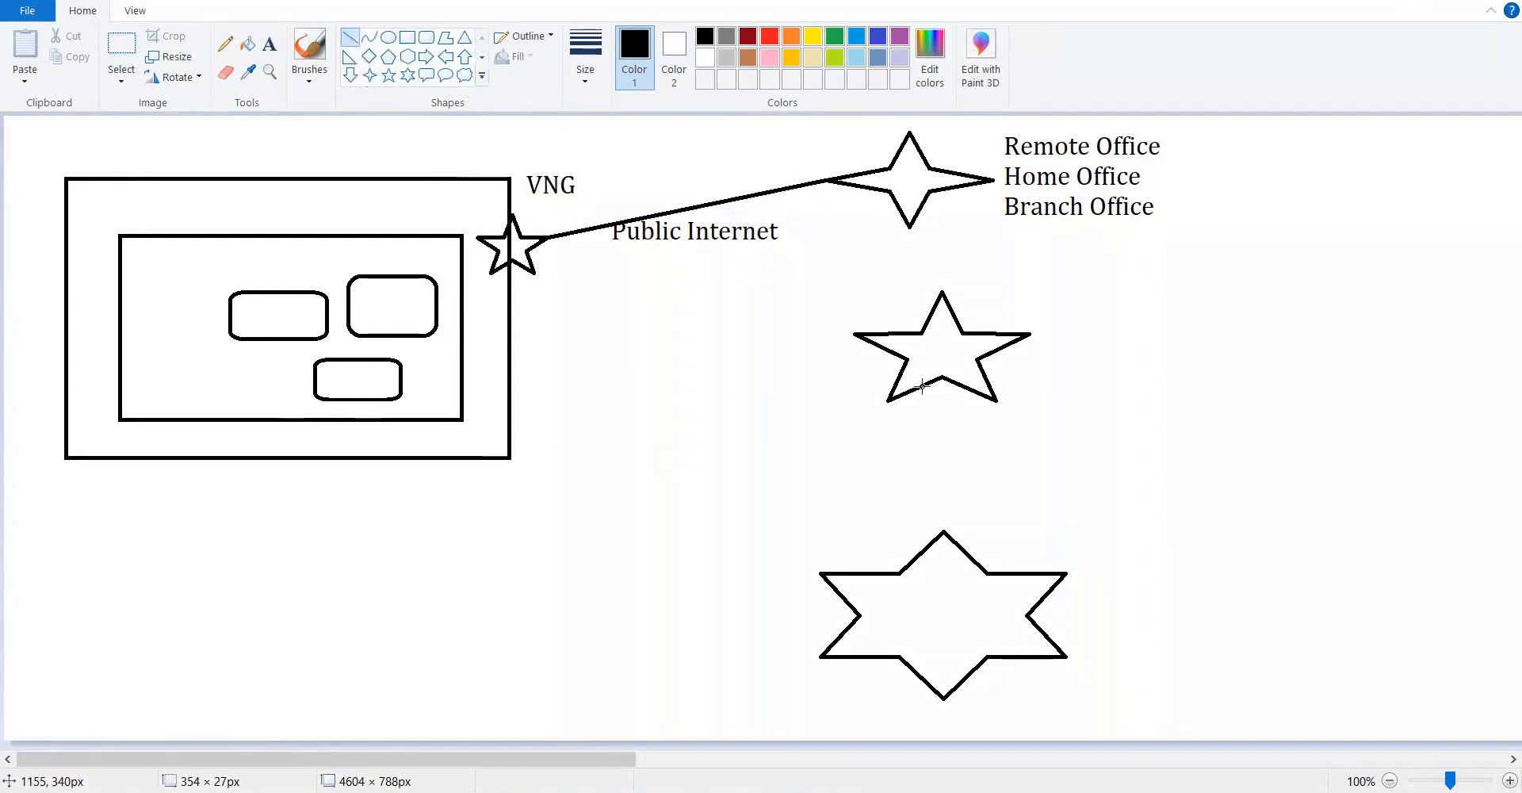
drag(855, 336, 535, 277)
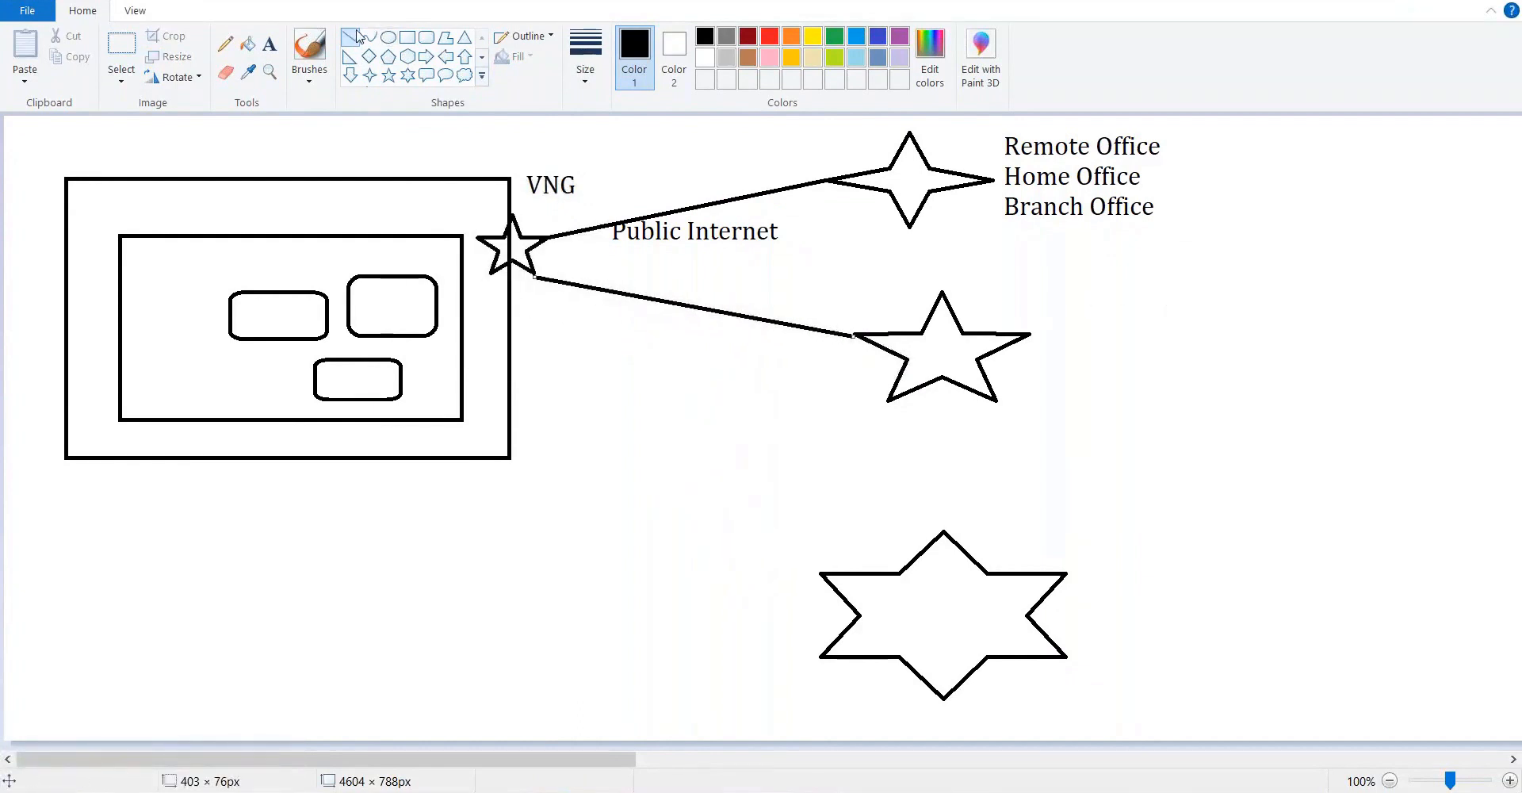
click(269, 43)
drag(1040, 306, 1361, 420)
text(Main Office)
key(Return)
text(Hub Pffi)
key(BackSpace)
key(BackSpace)
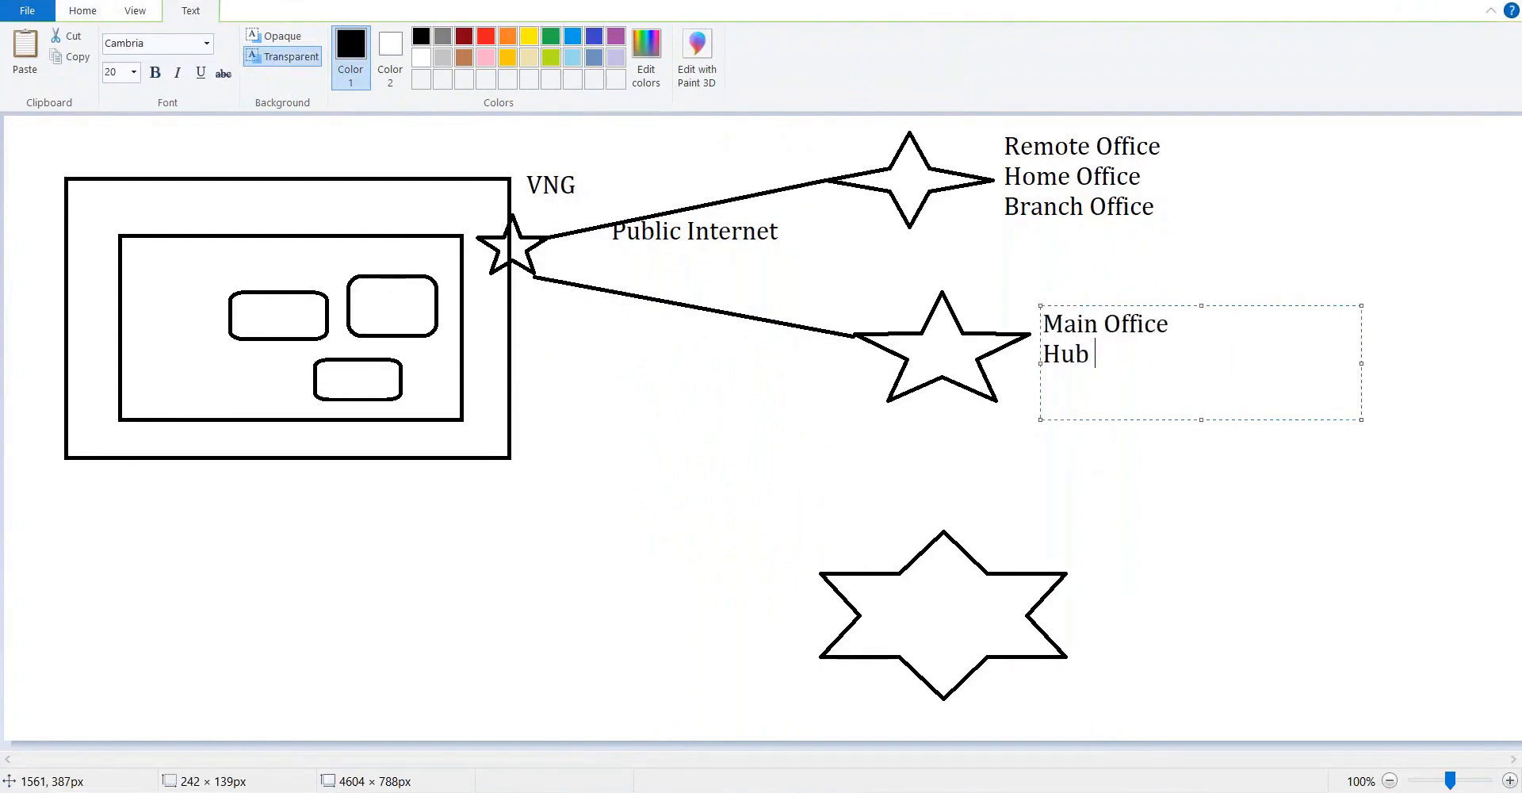
text(Oi)
key(BackSpace)
text(fficeMain)
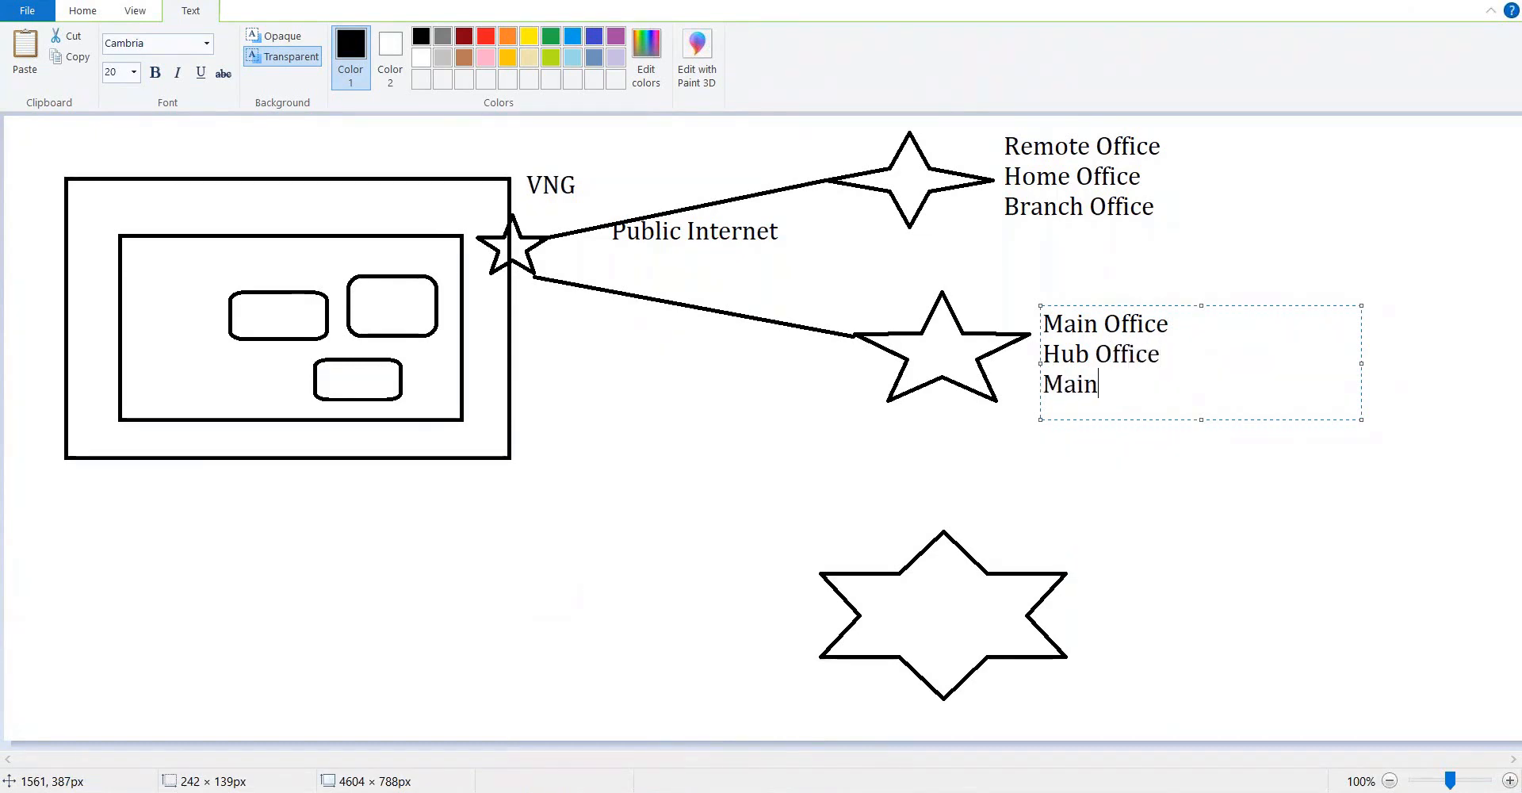
text( SIst)
key(BackSpace)
key(BackSpace)
key(BackSpace)
text(ite)
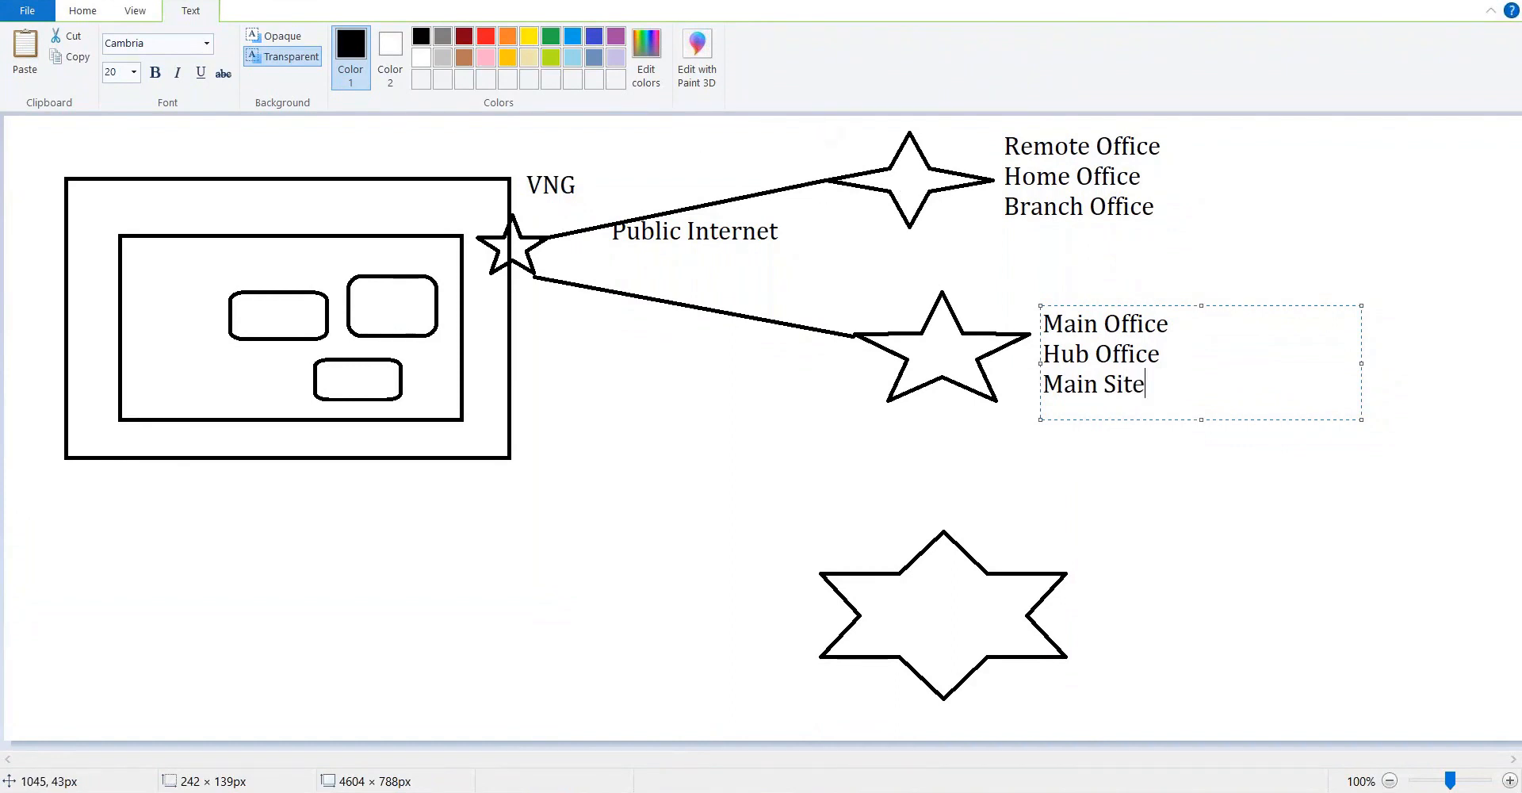
click(136, 150)
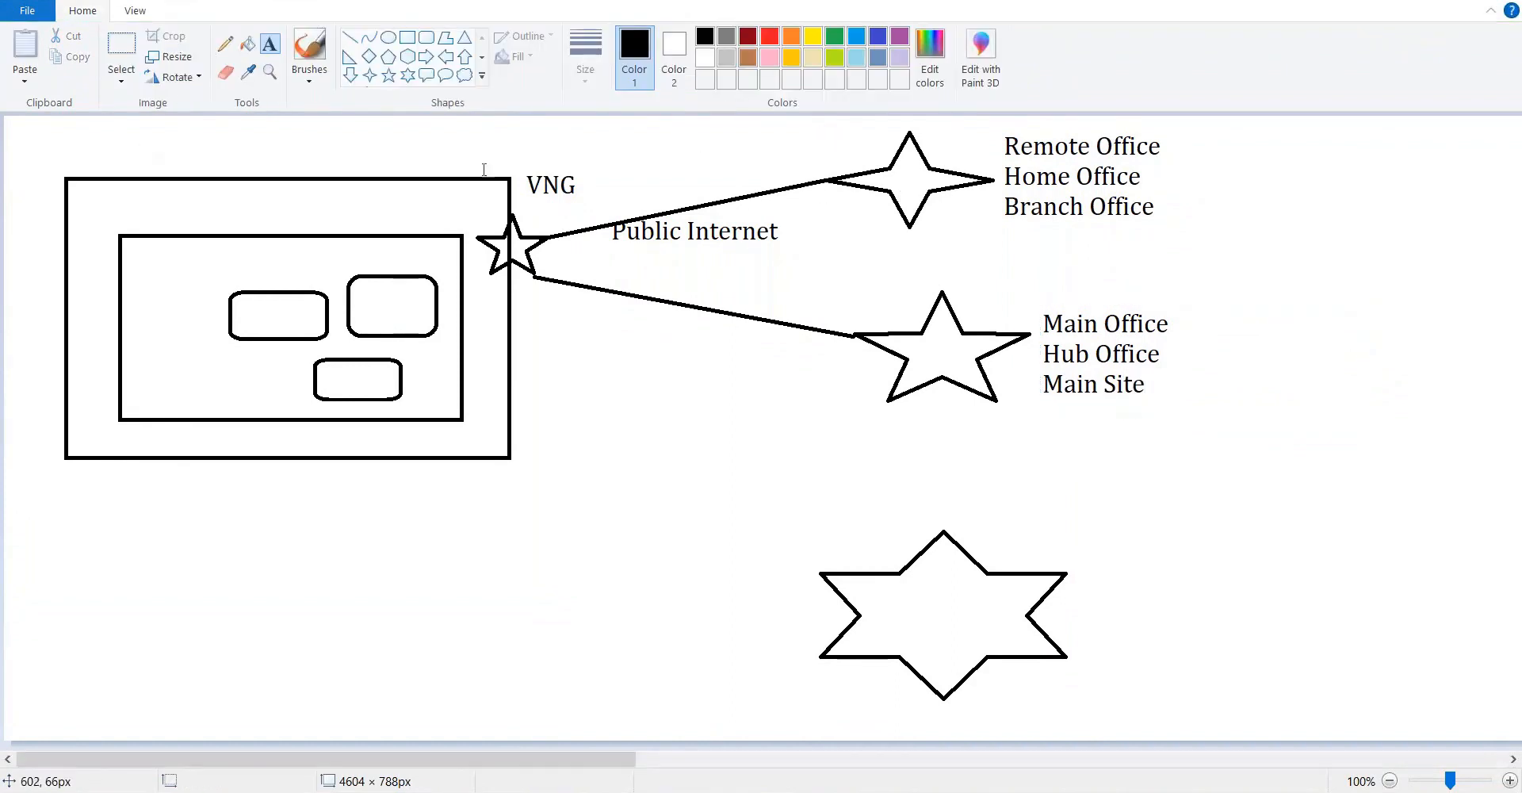
Step: Add the text Site to Site VPN along the line between the VNG star and the large five-point star
drag(615, 302, 937, 360)
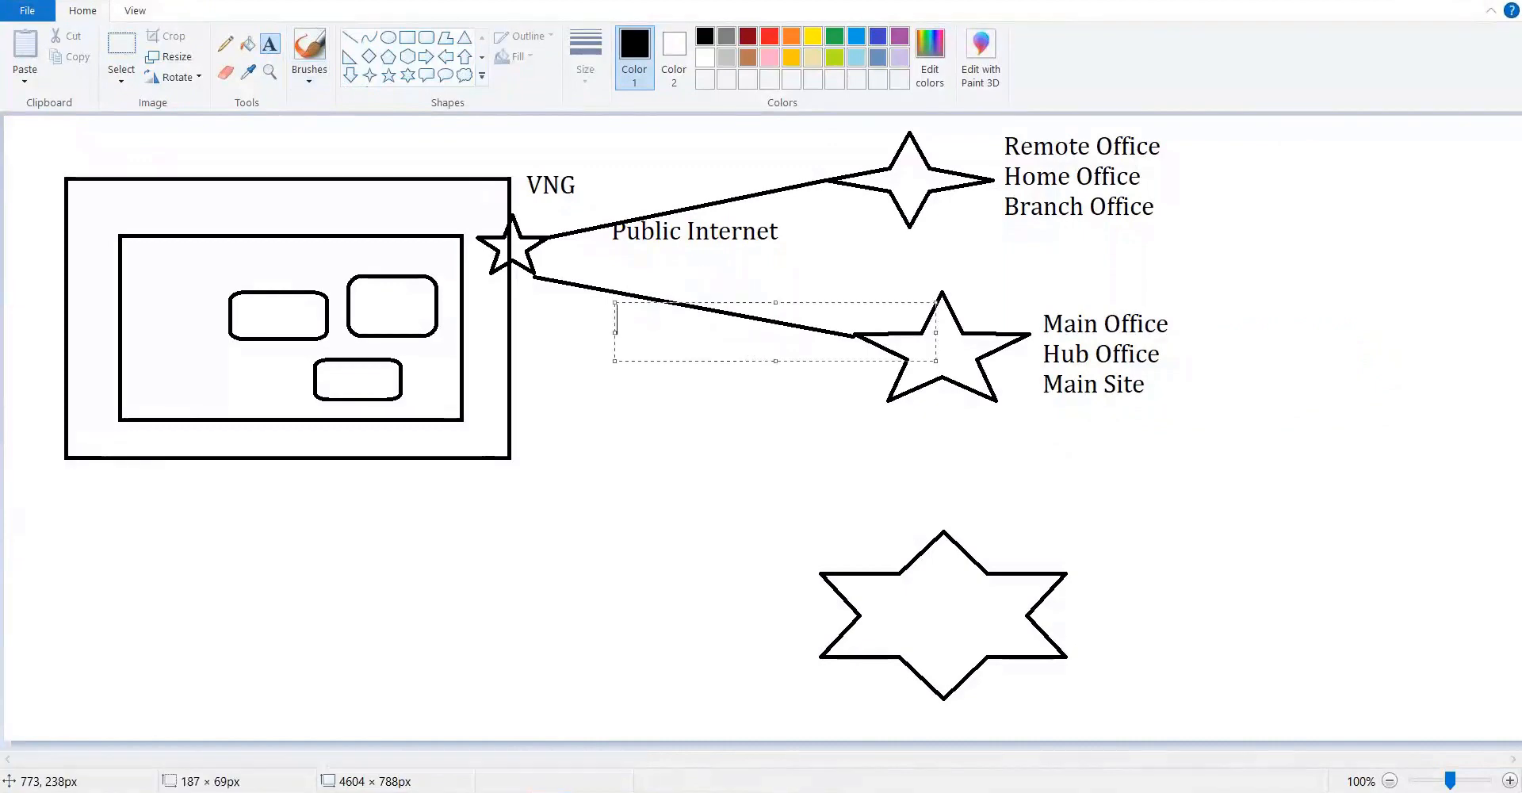
text(Site To)
key(BackSpace)
key(BackSpace)
text(to Sti)
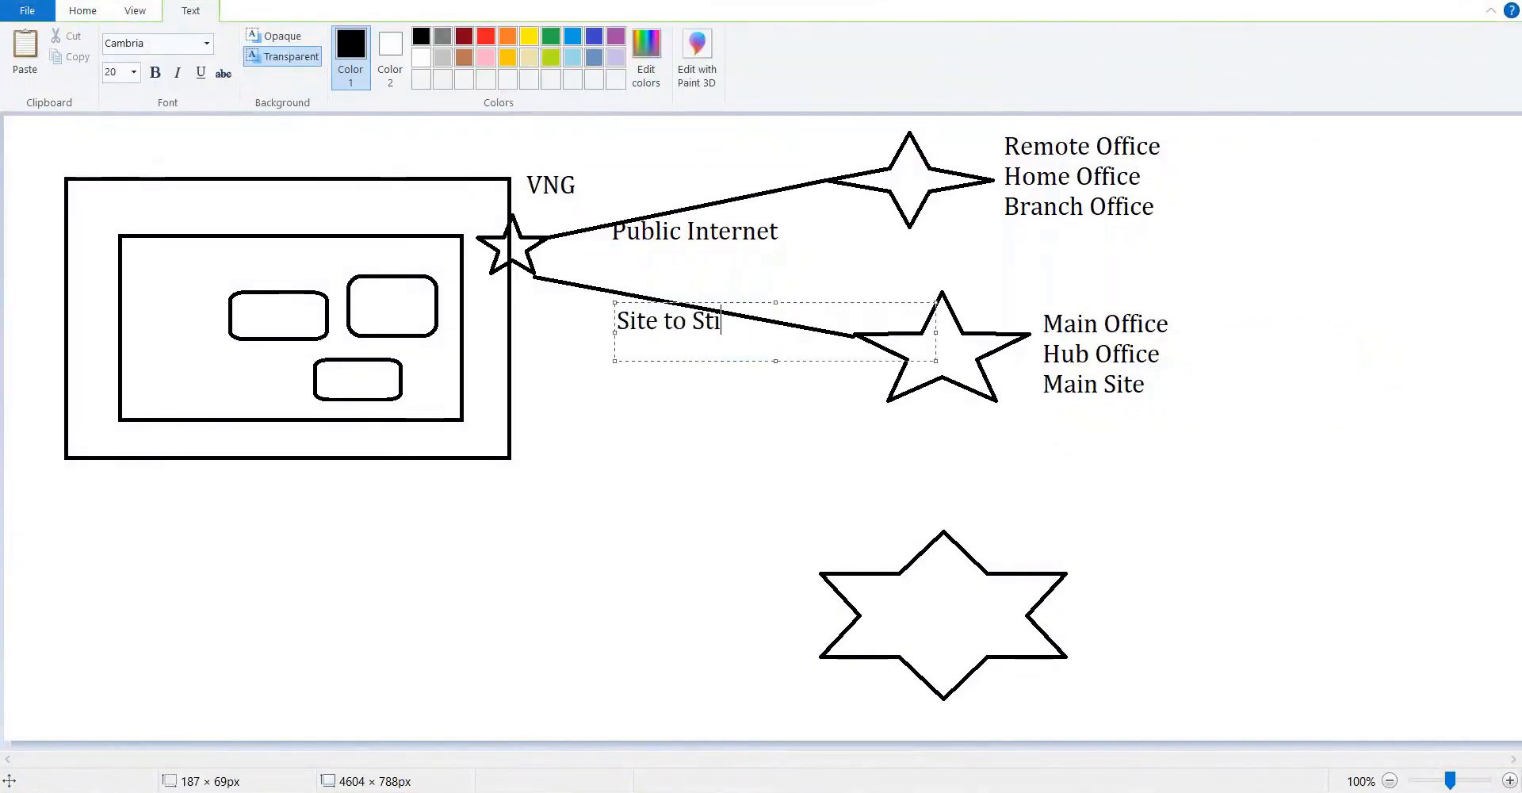
key(BackSpace)
key(BackSpace)
text(ite VPN)
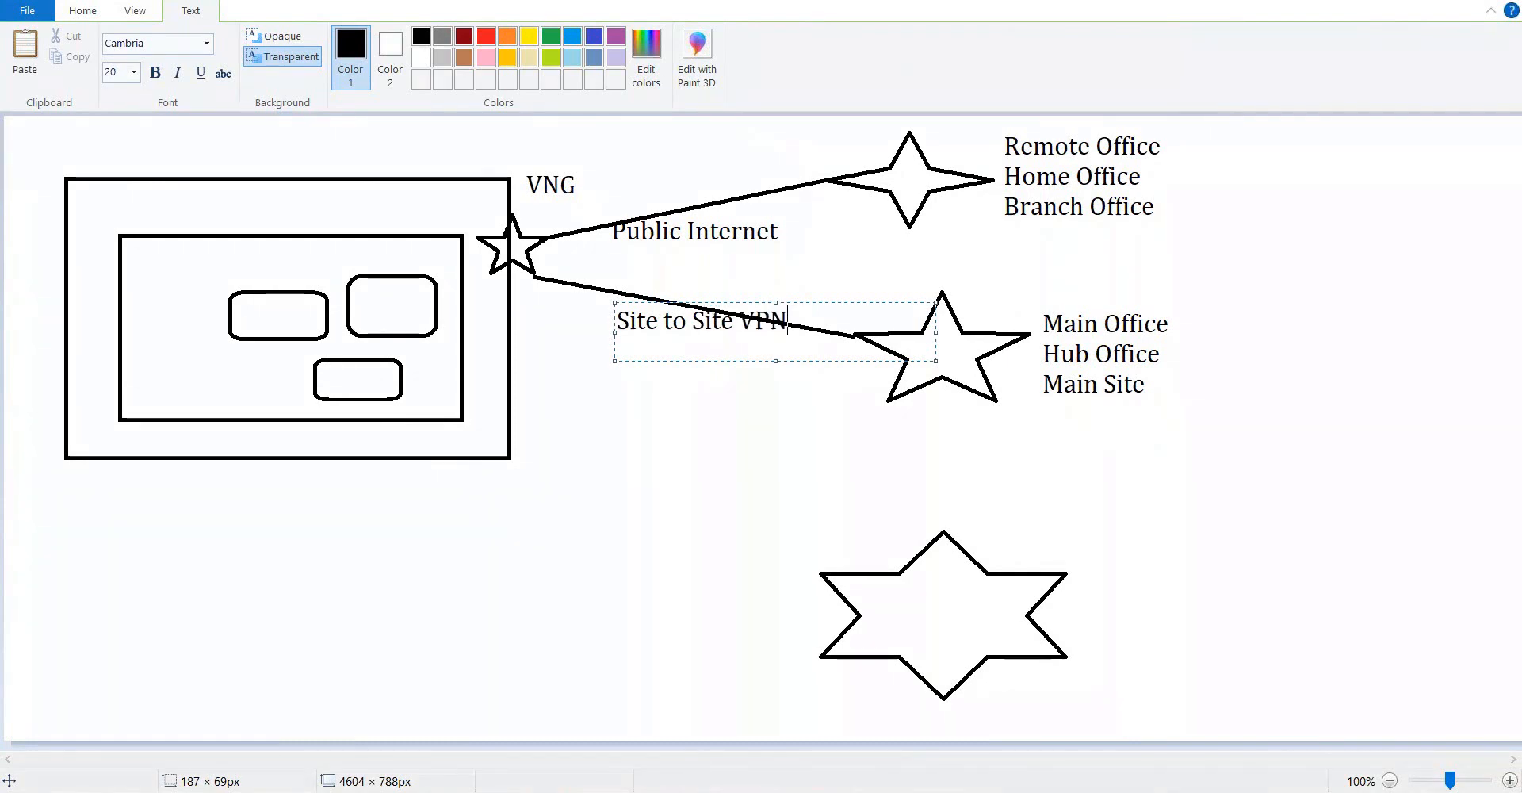
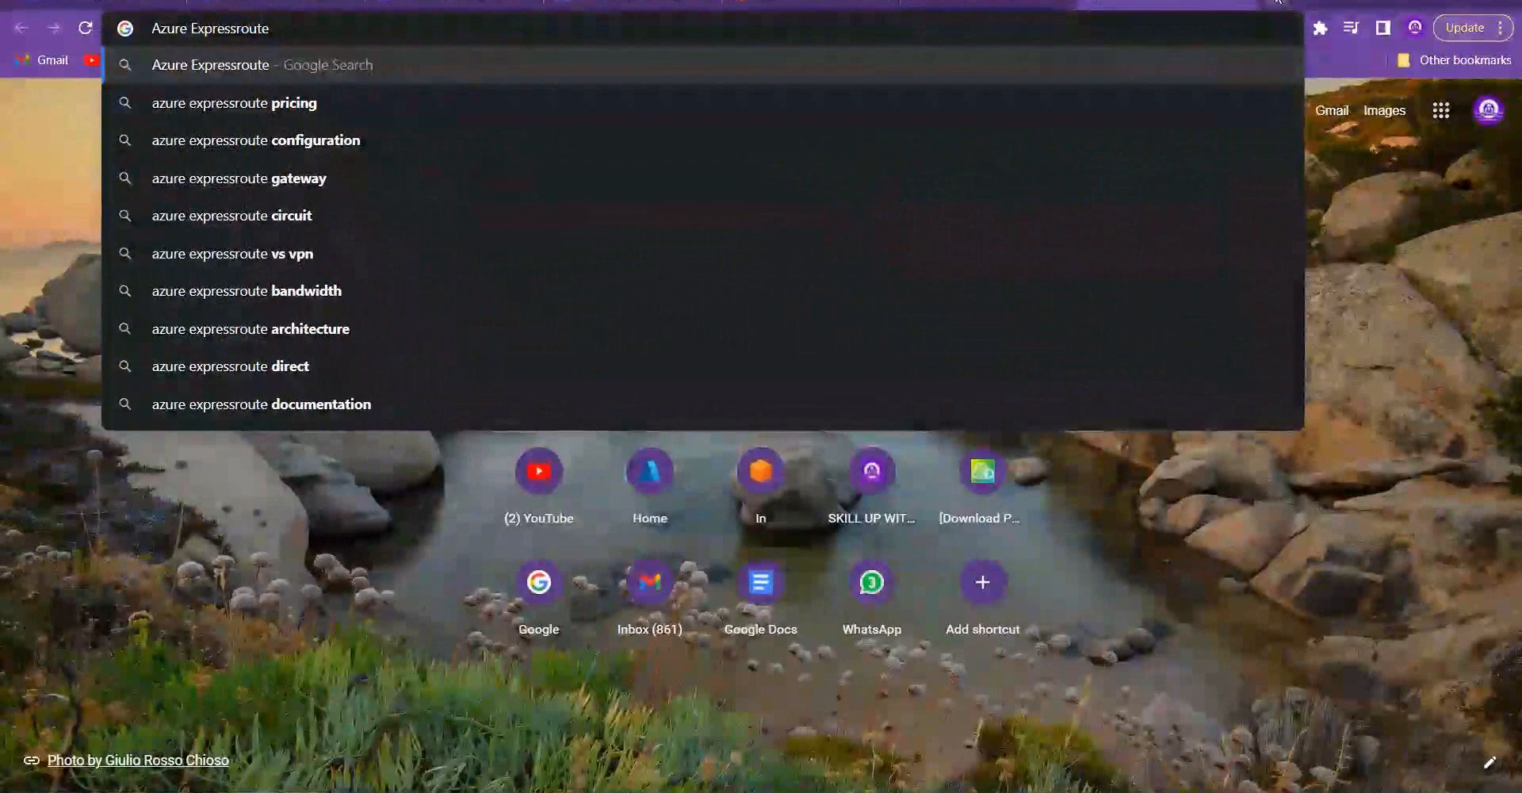
Step: Search the web for Azure Expressroute direct and open the About Azure ExpressRoute Direct article in a new tab
text(direct)
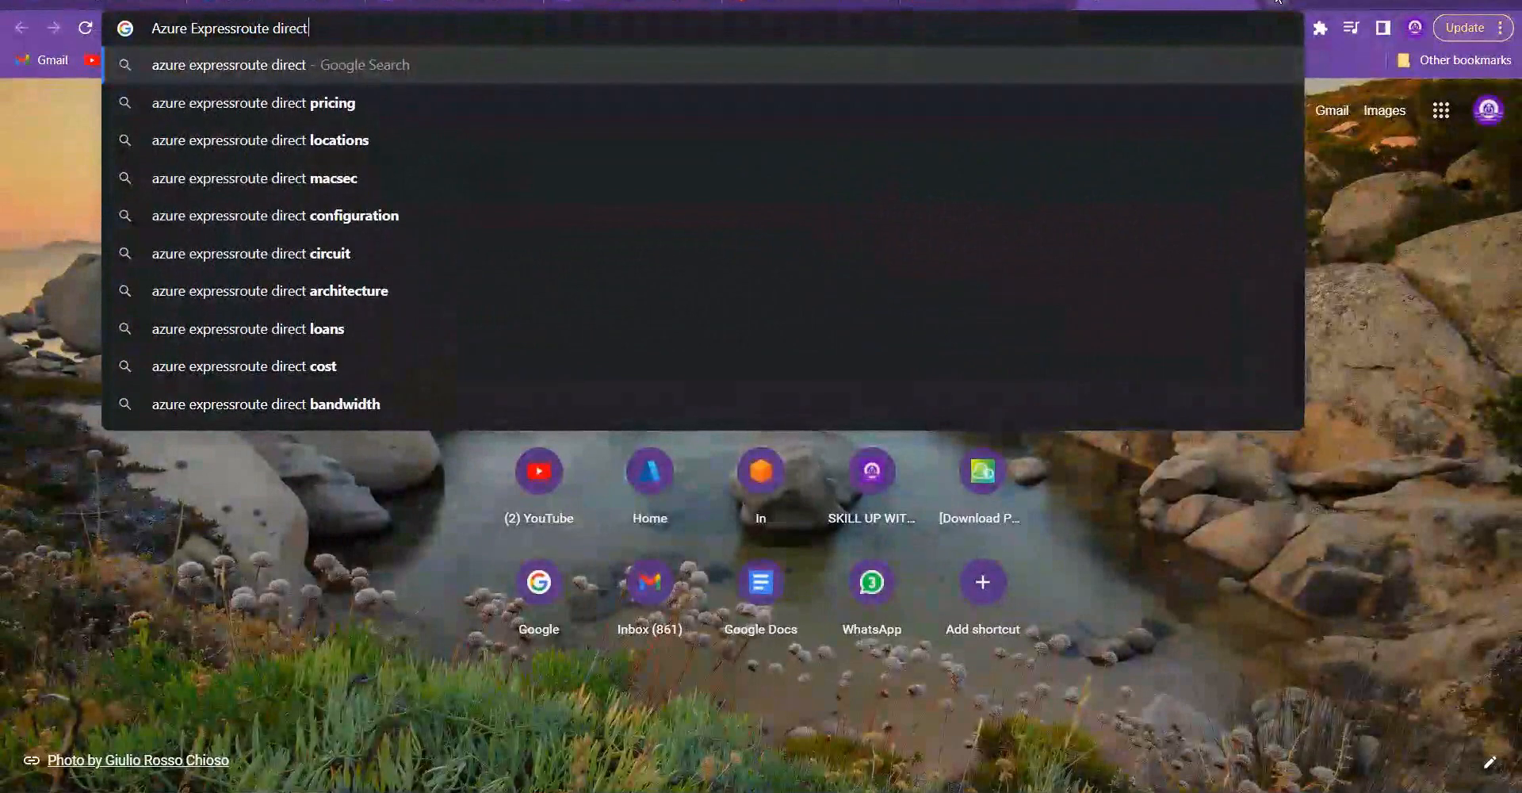
key(Return)
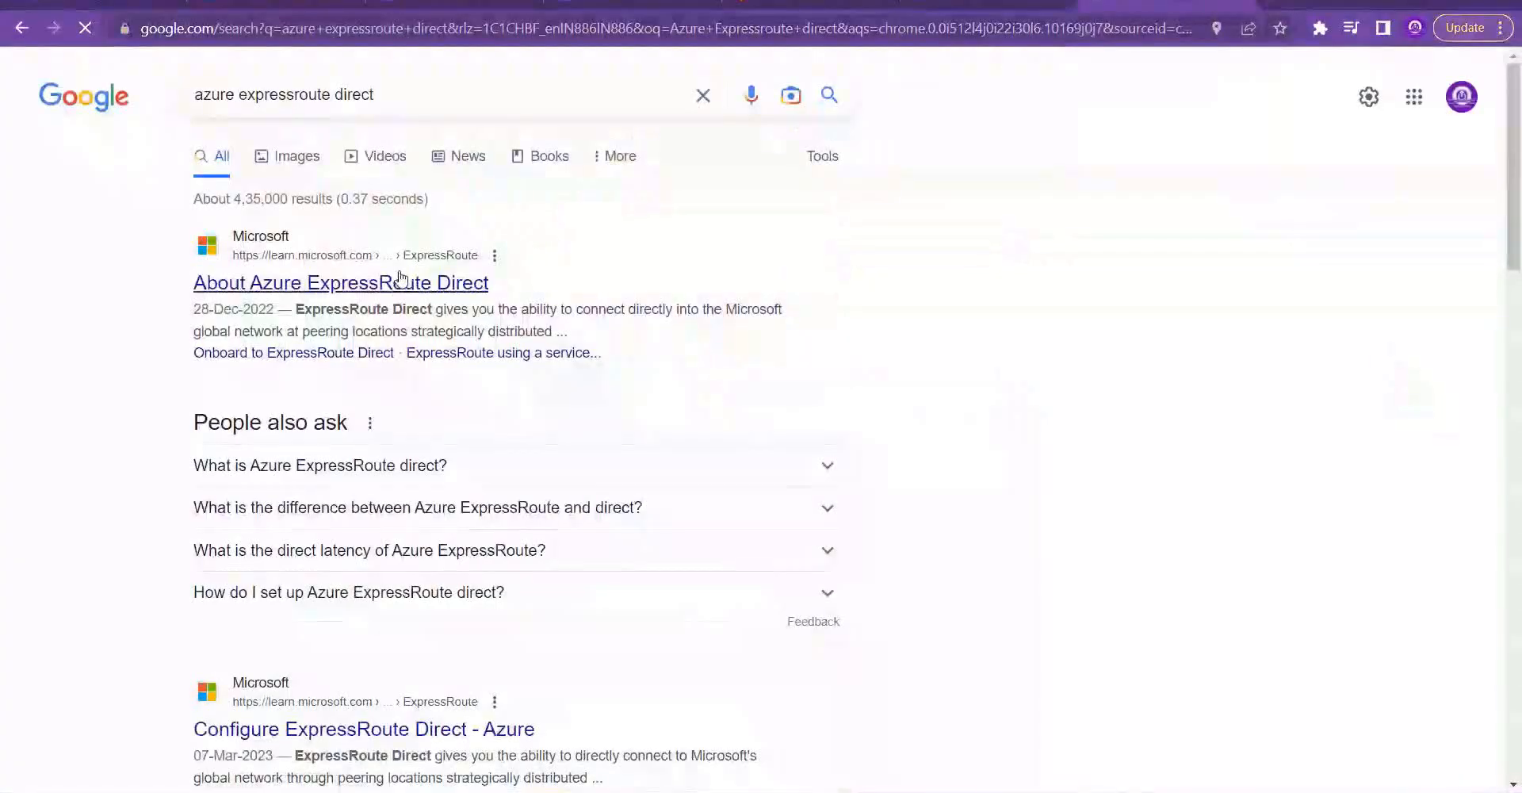
right_click(401, 279)
click(444, 292)
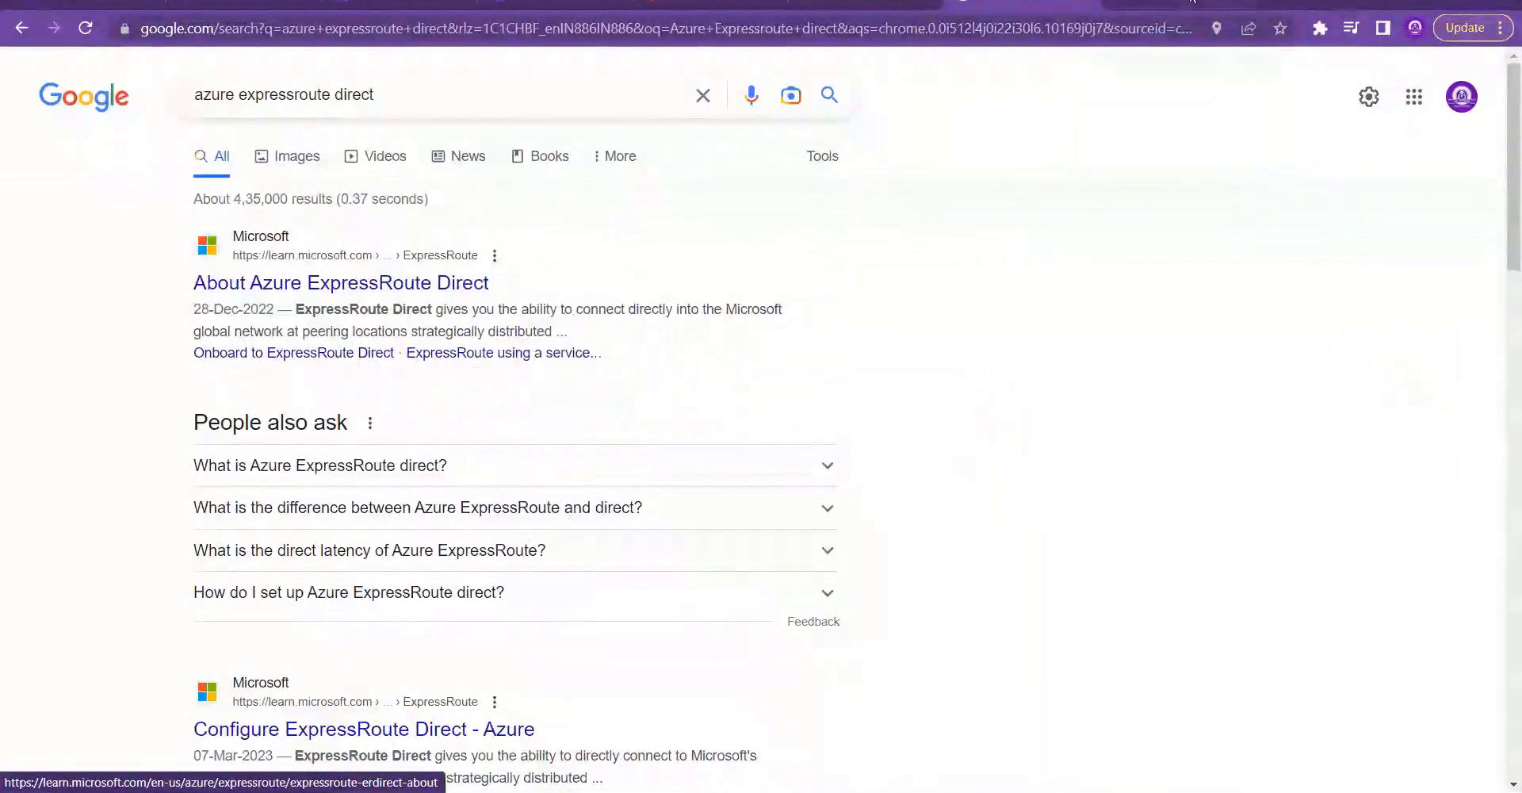
click(1191, 3)
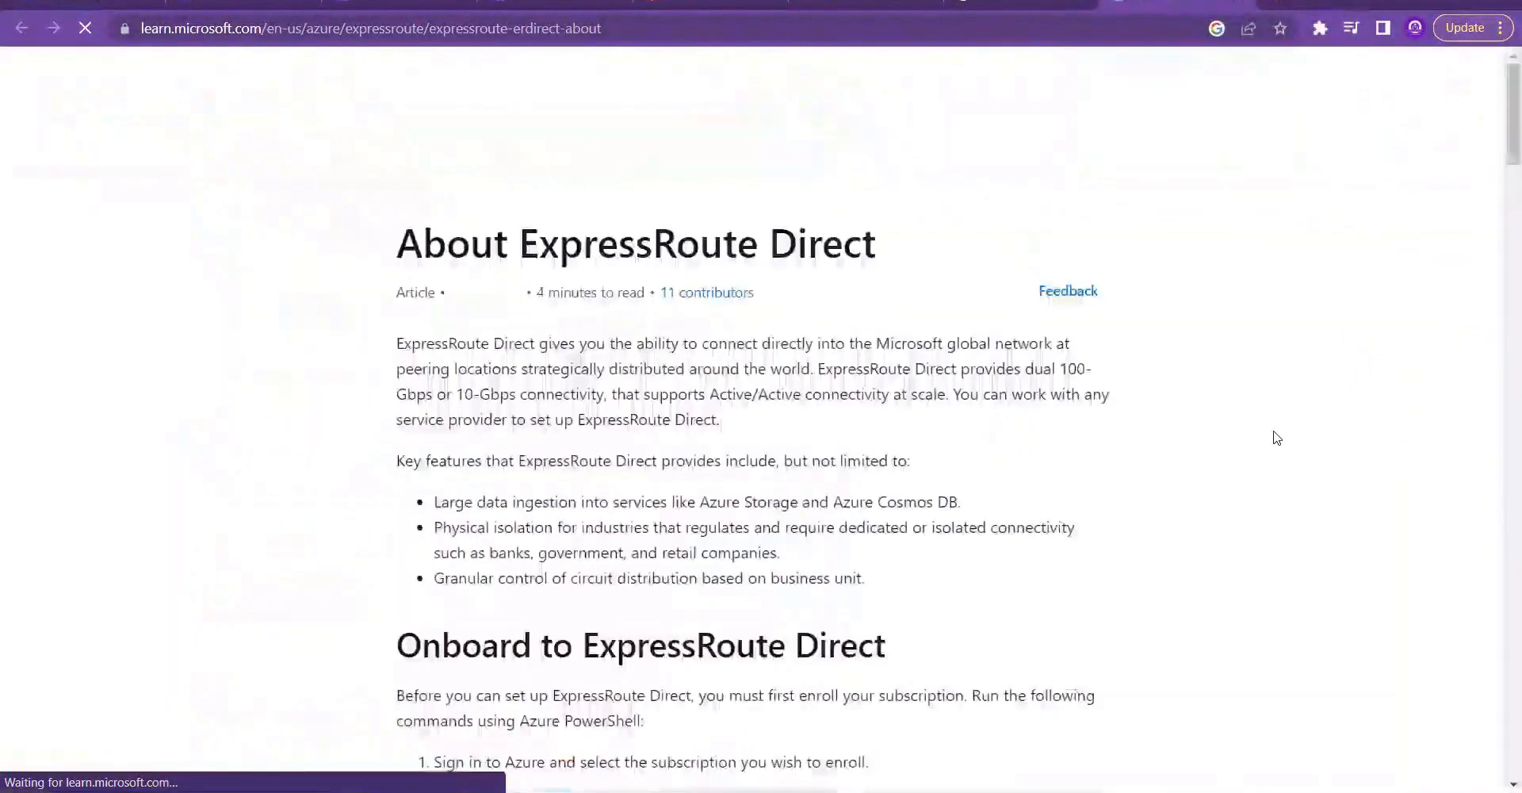
Step: Switch to the PowerPoint presentation and go back to slide 97, Virtual WAN - features
key(alt+Tab)
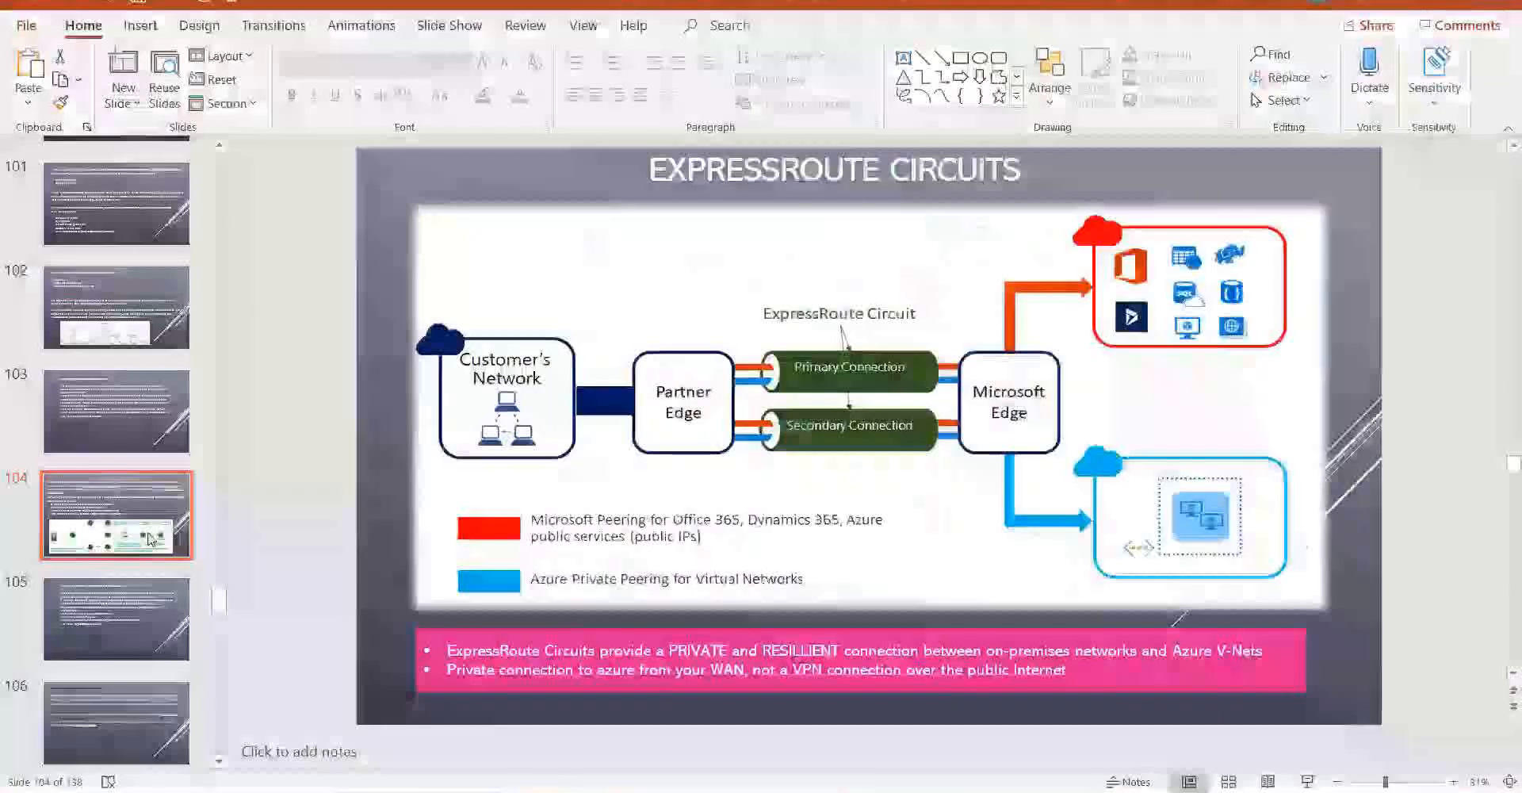
key(Up)
key(Up)
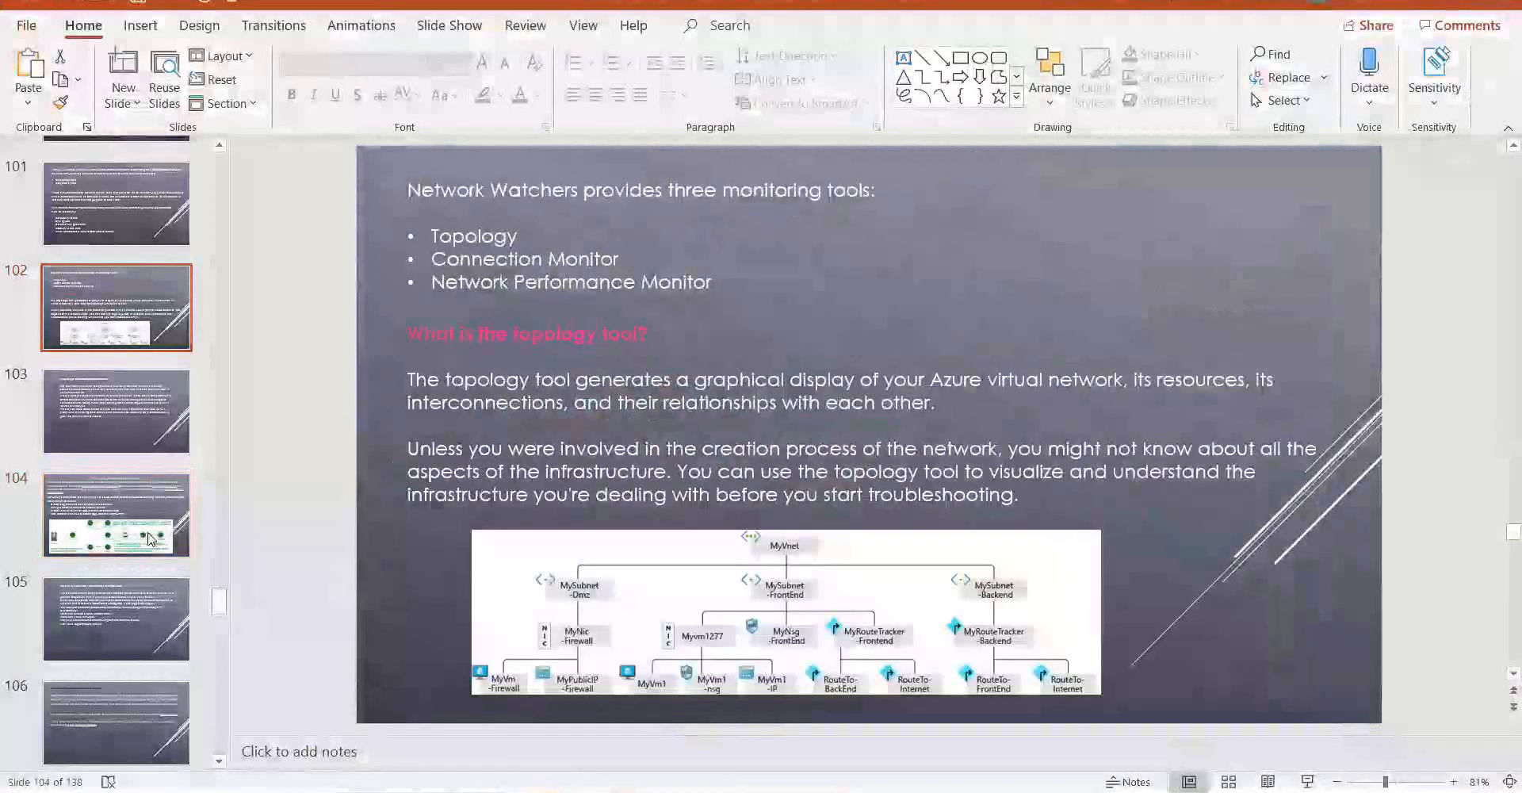
key(Up)
key(Up)
key(Up)
key(Up)
key(Up)
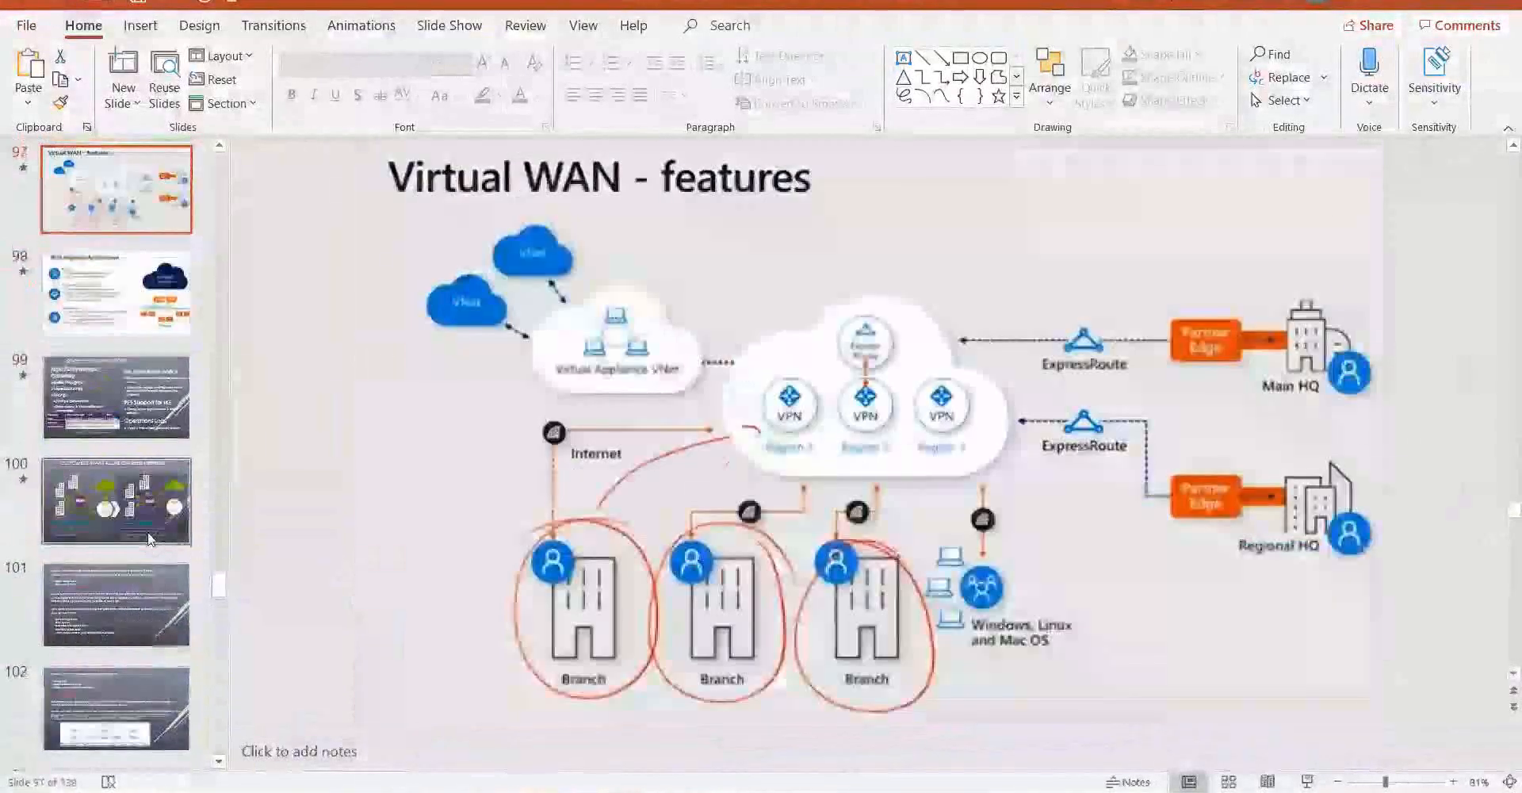
Step: Go back through the slides to slide 94, the Global network world map
key(Up)
key(Up)
key(Up)
key(Up)
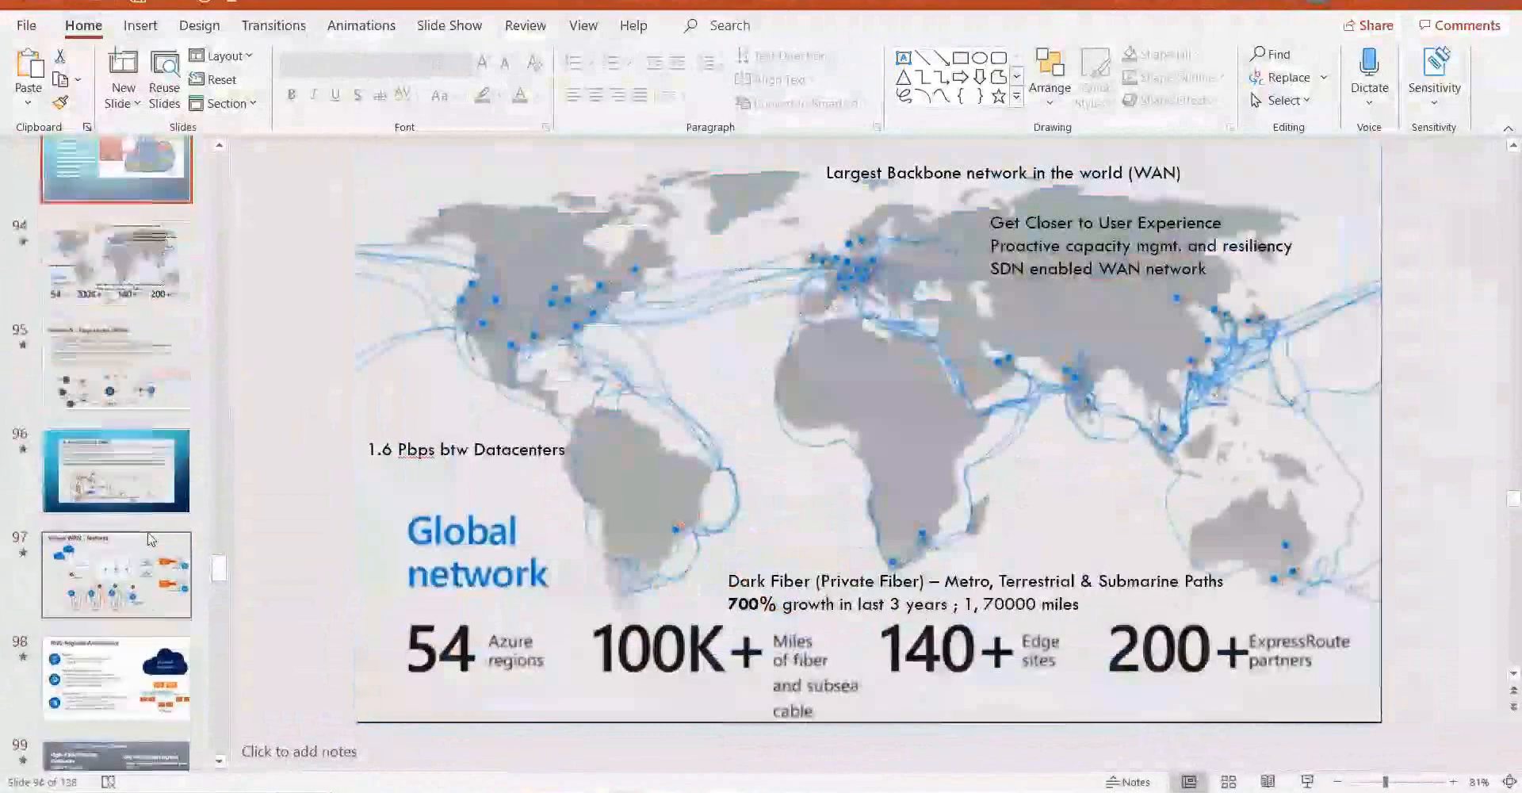
key(Down)
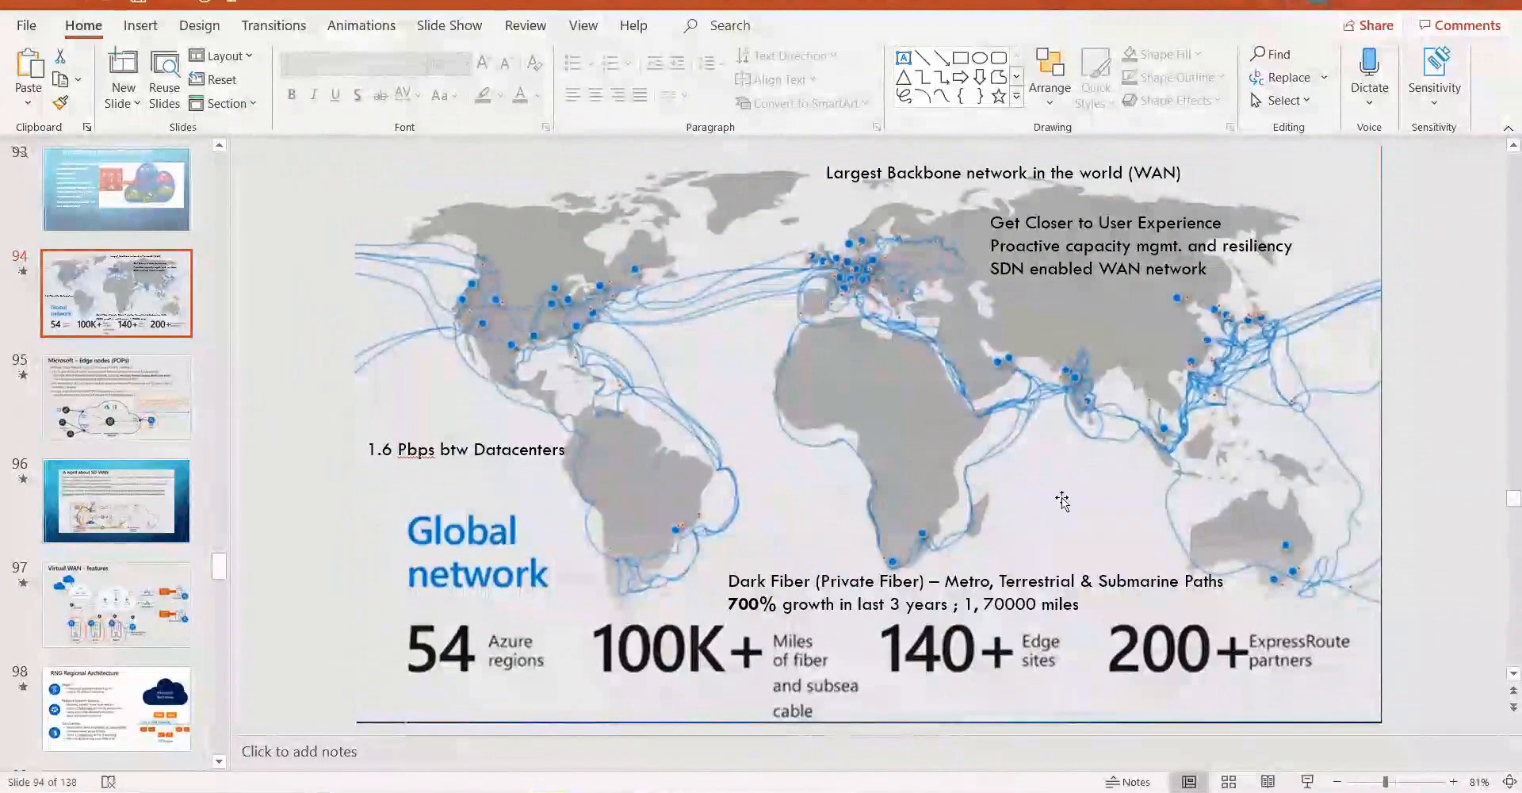
Step: Switch to the browser and search the web in a new tab for Azure global network pop point of presence
key(alt+Tab)
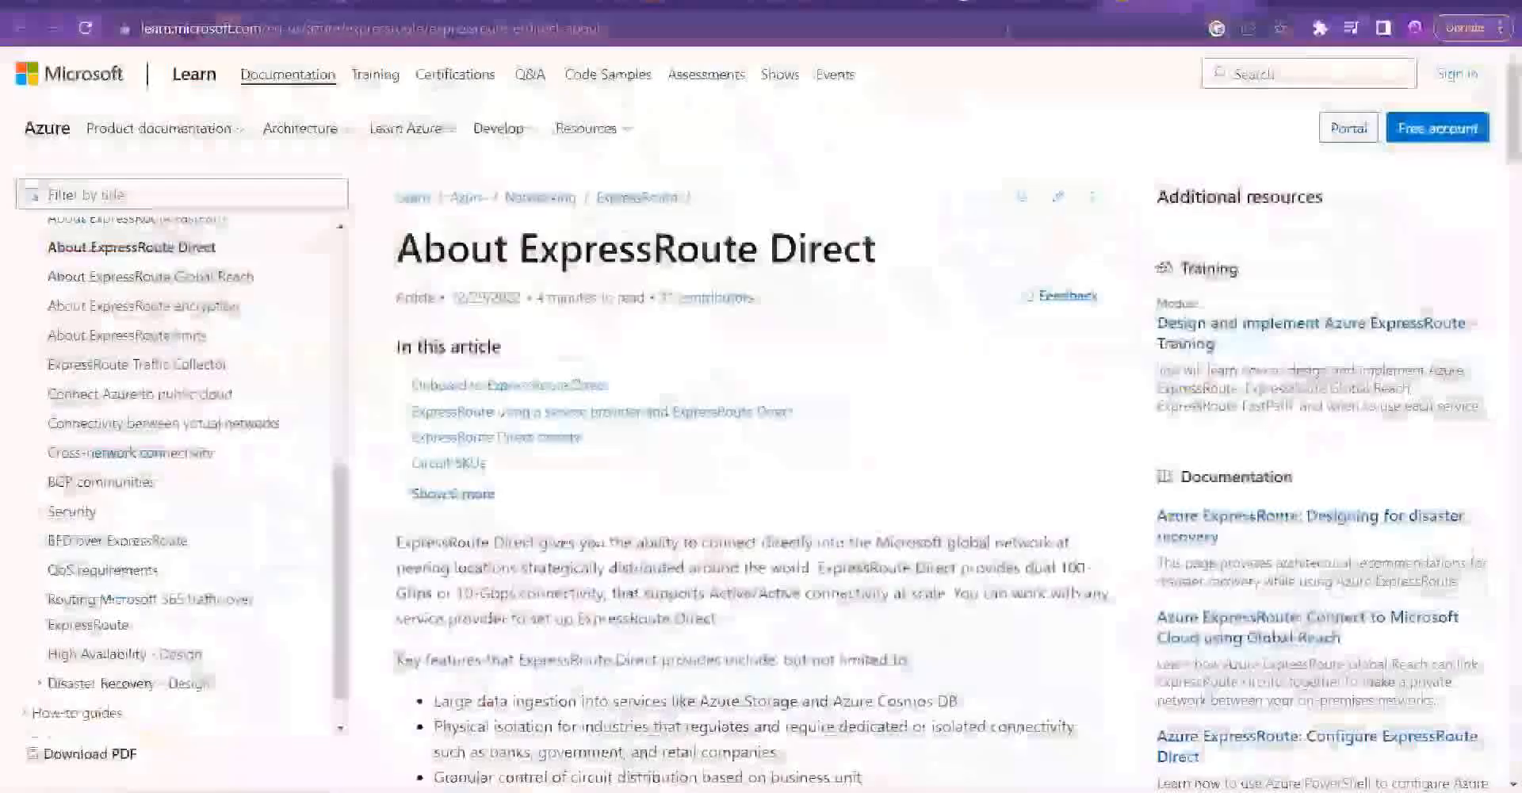
click(1267, 3)
text(Azu)
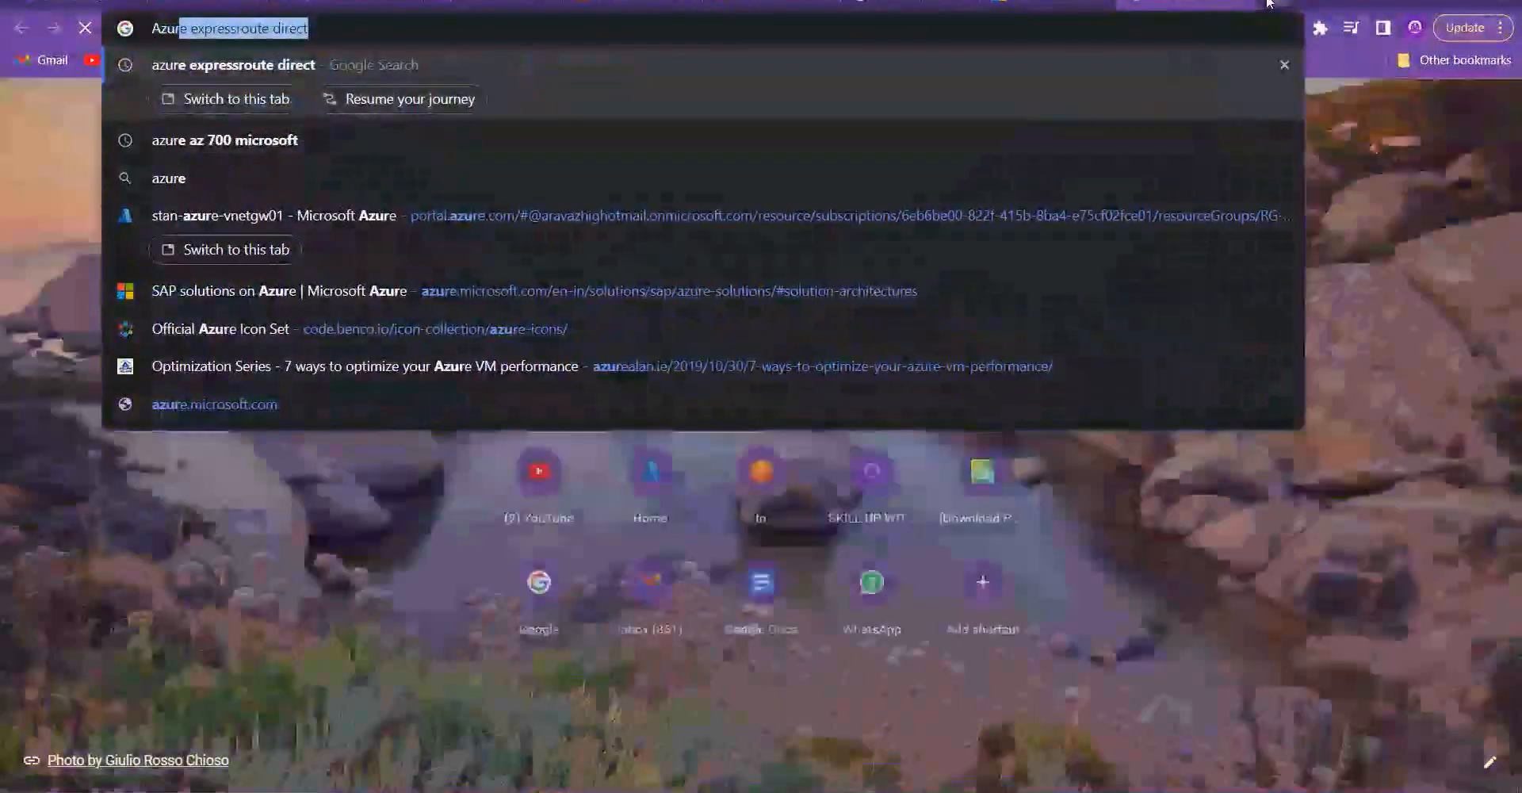
text(re global network )
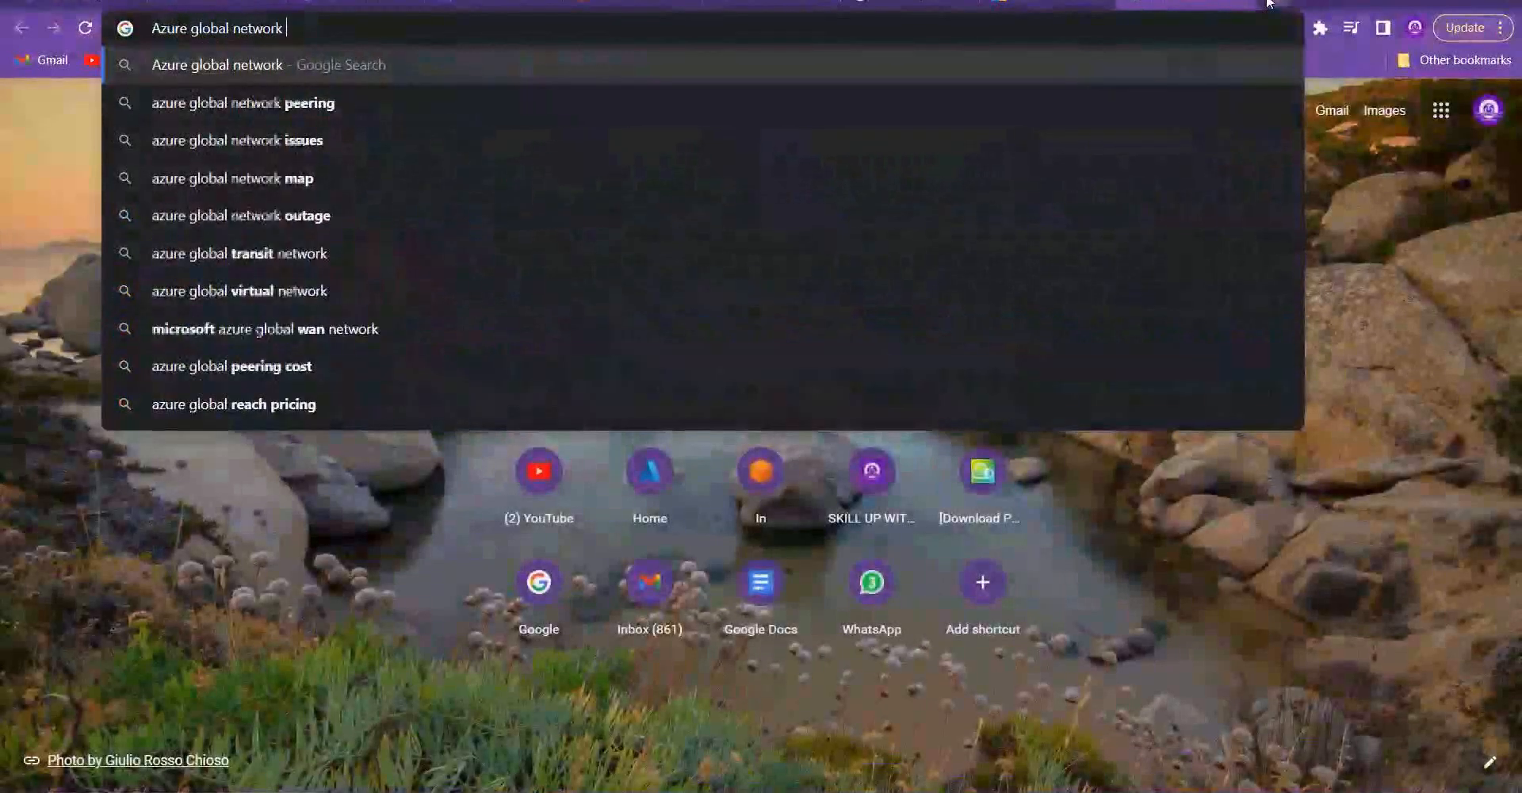
text(pop point o)
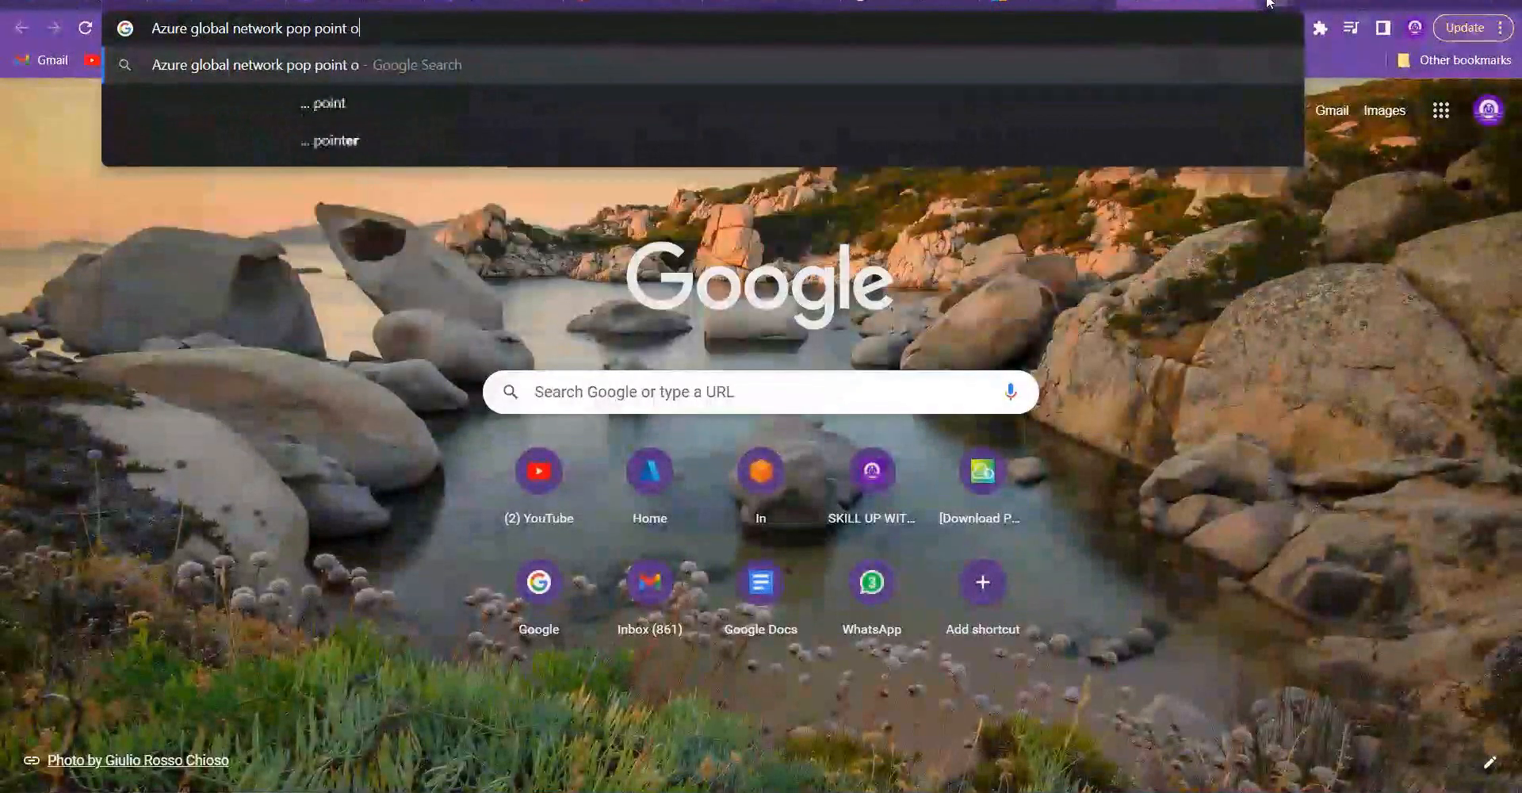
text(f presence)
key(Return)
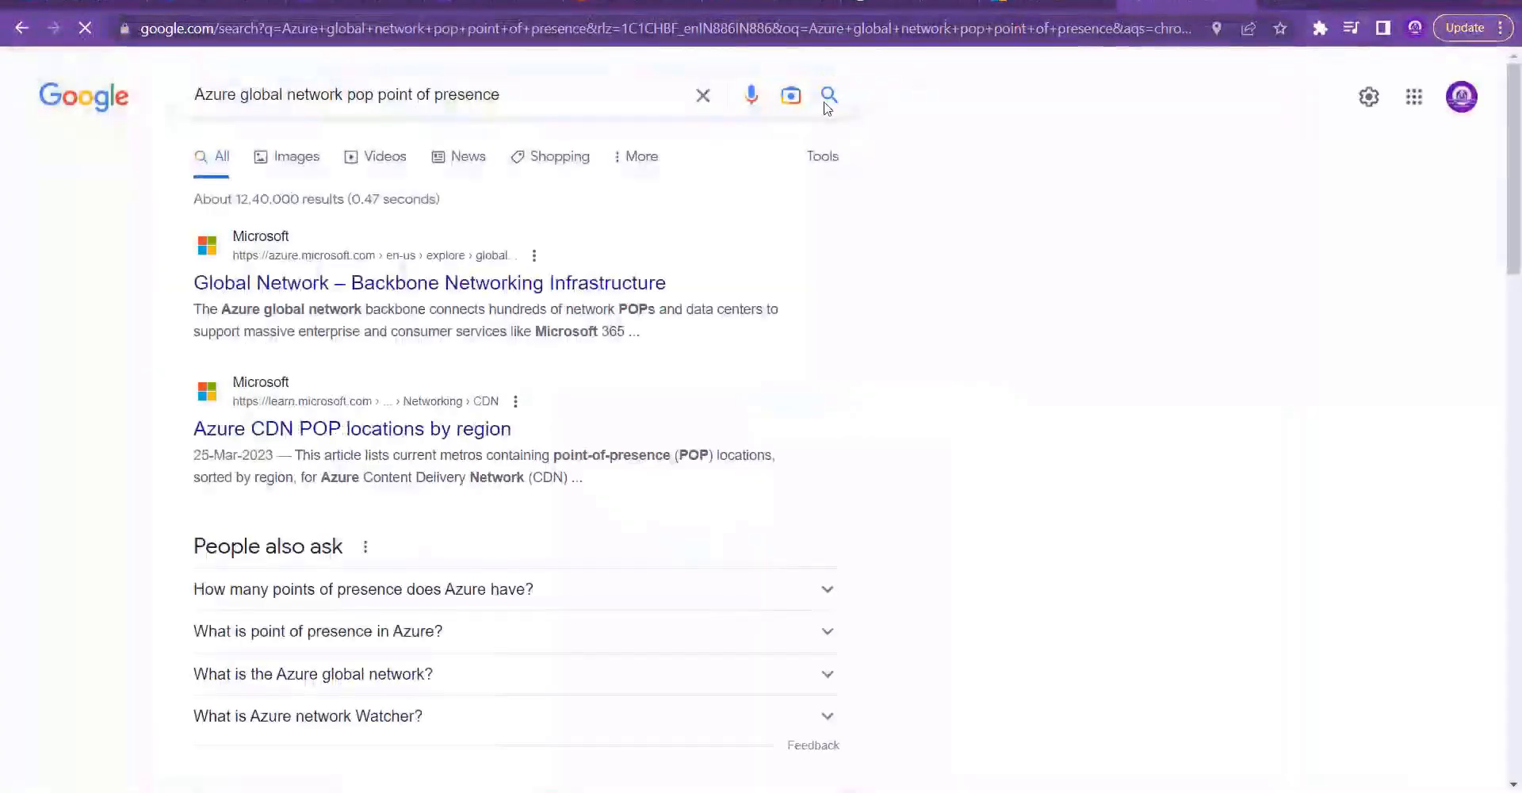
Step: Browse the image results for the search, previewing the docs.azure.cn Content Delivery Network POP map and closing the preview
click(298, 157)
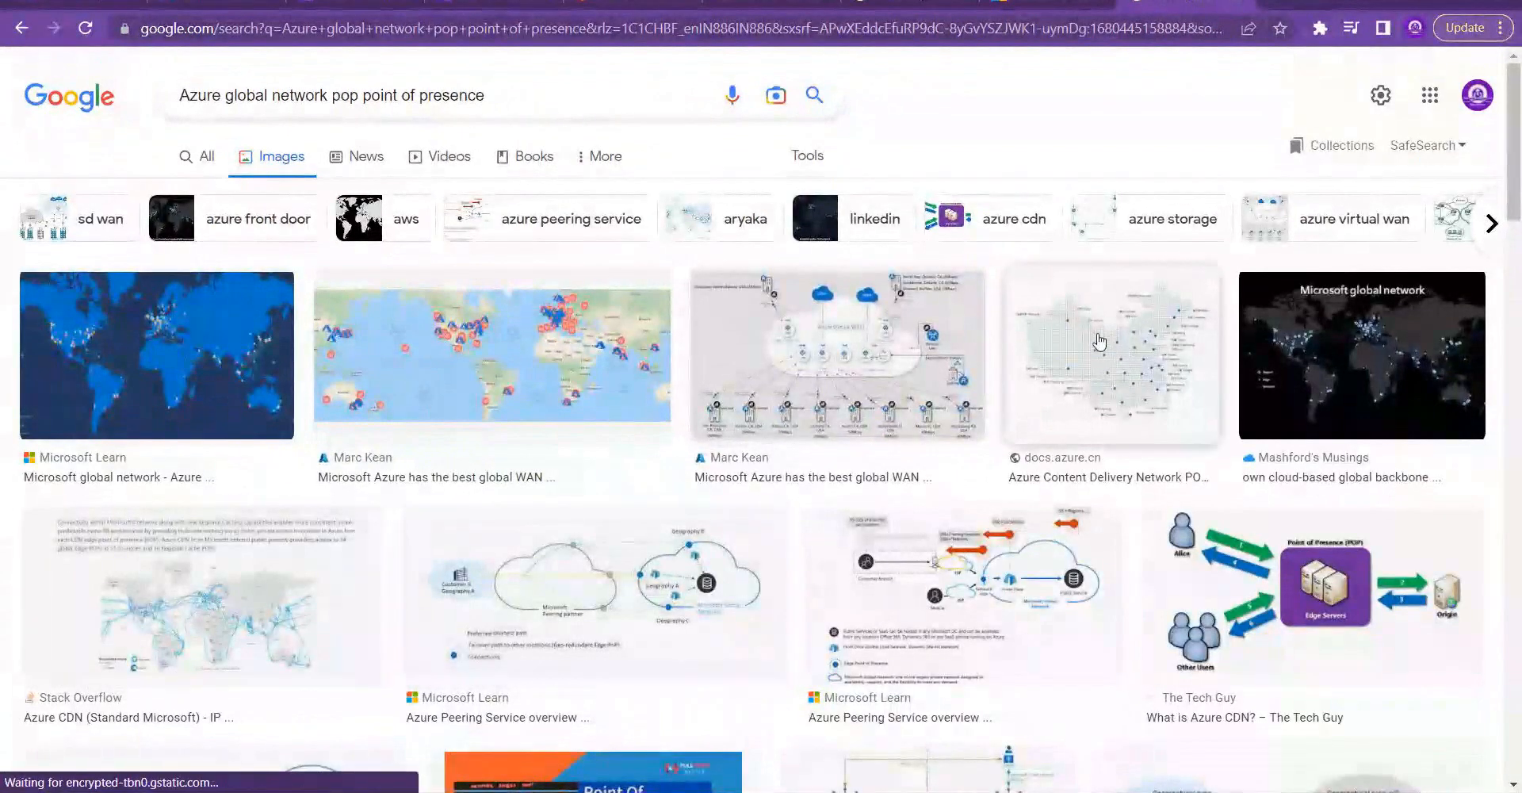
click(1097, 341)
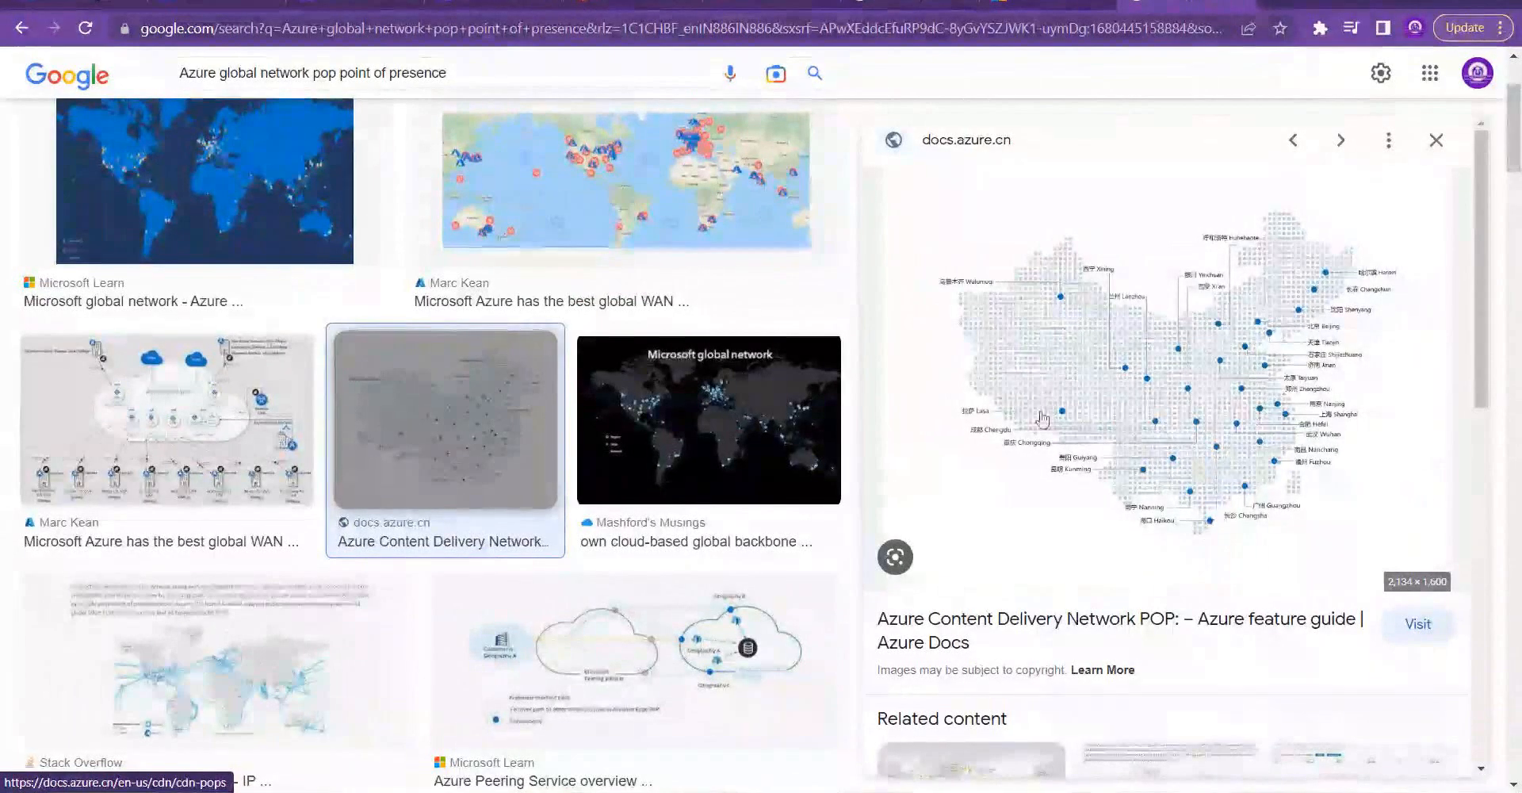
click(1436, 141)
drag(1517, 220, 1519, 491)
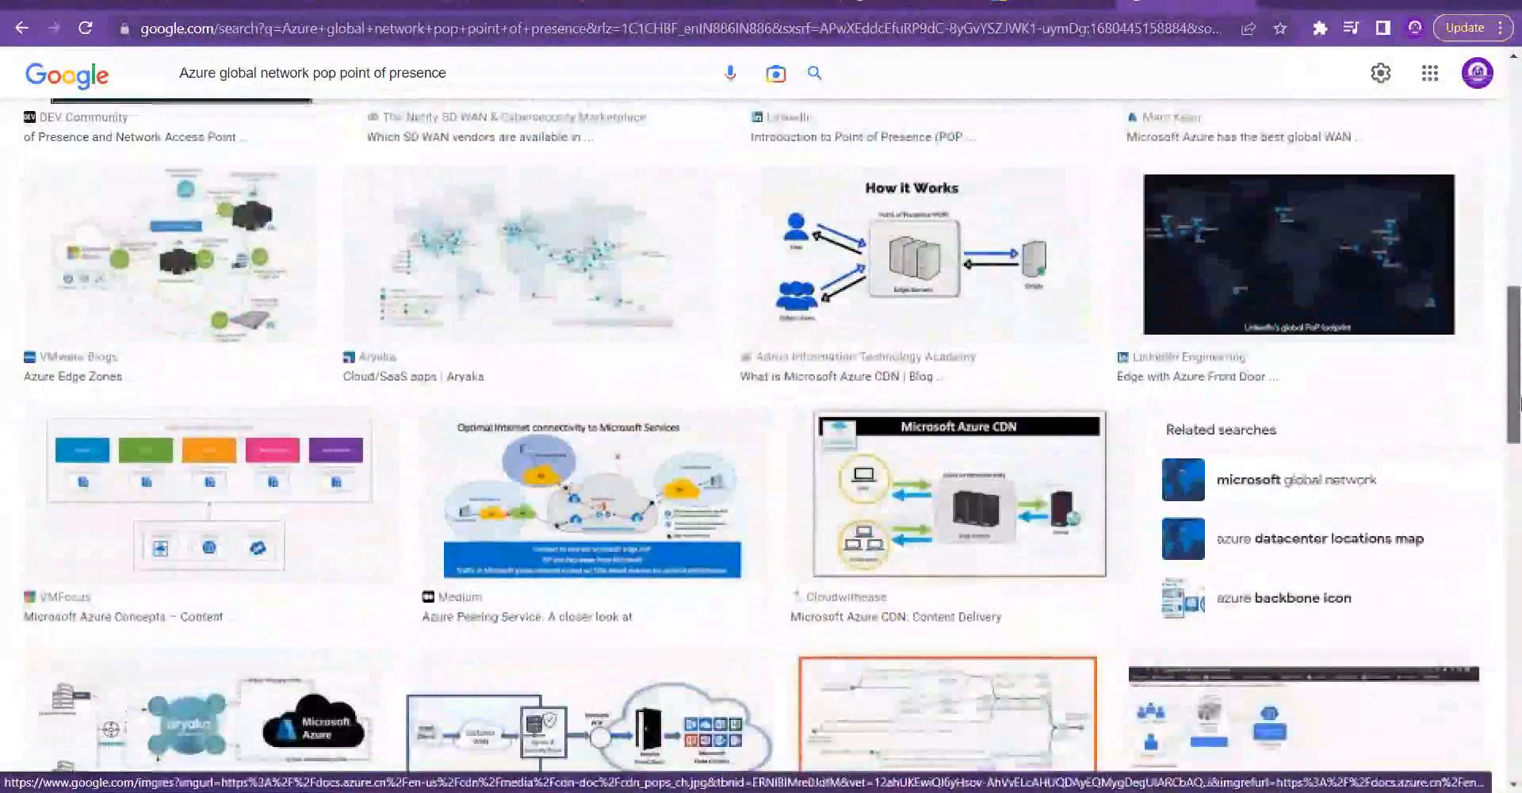
scroll(1018, 624, down, 8)
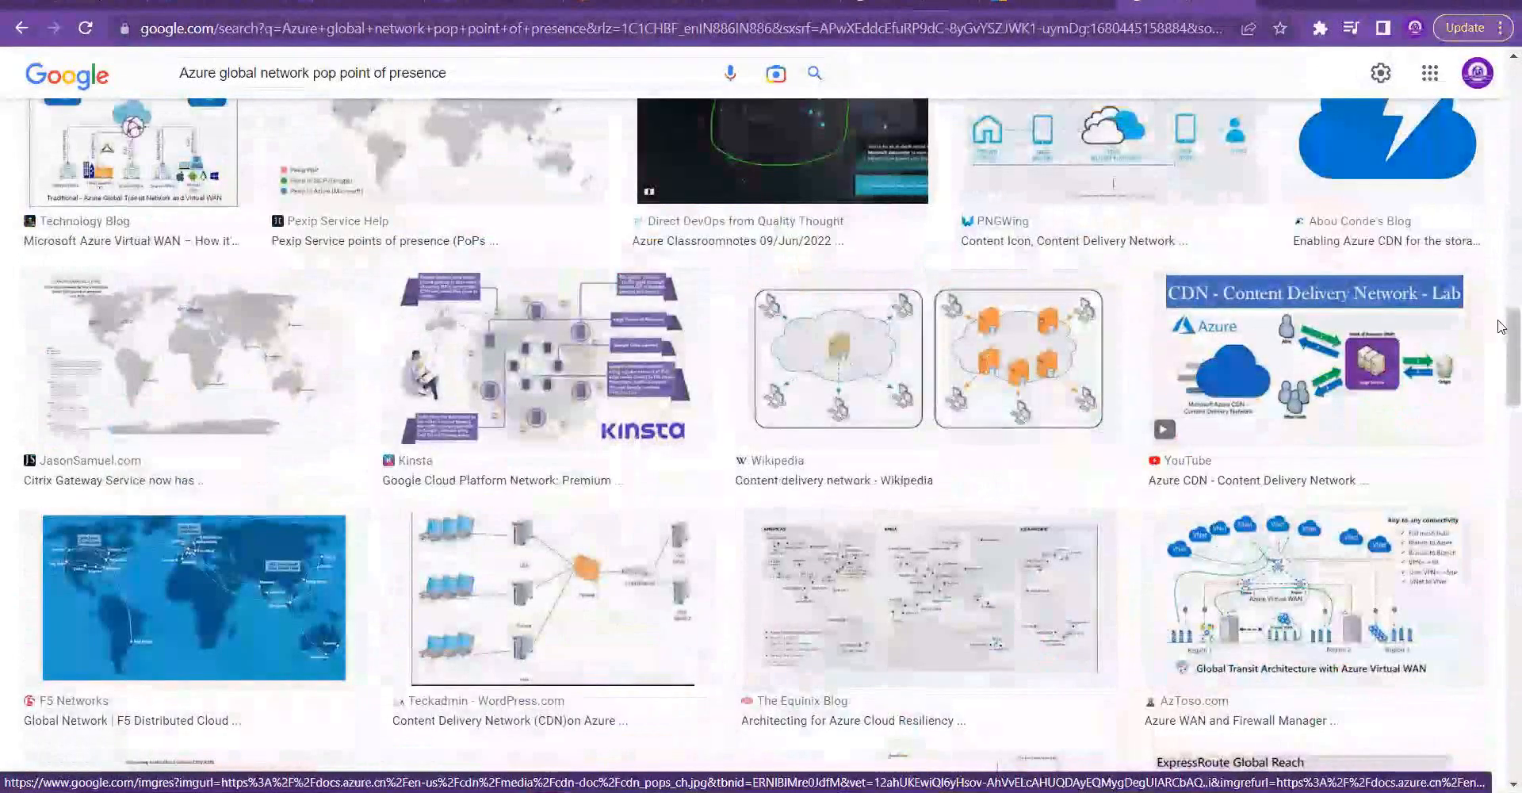
drag(1518, 313, 1520, 69)
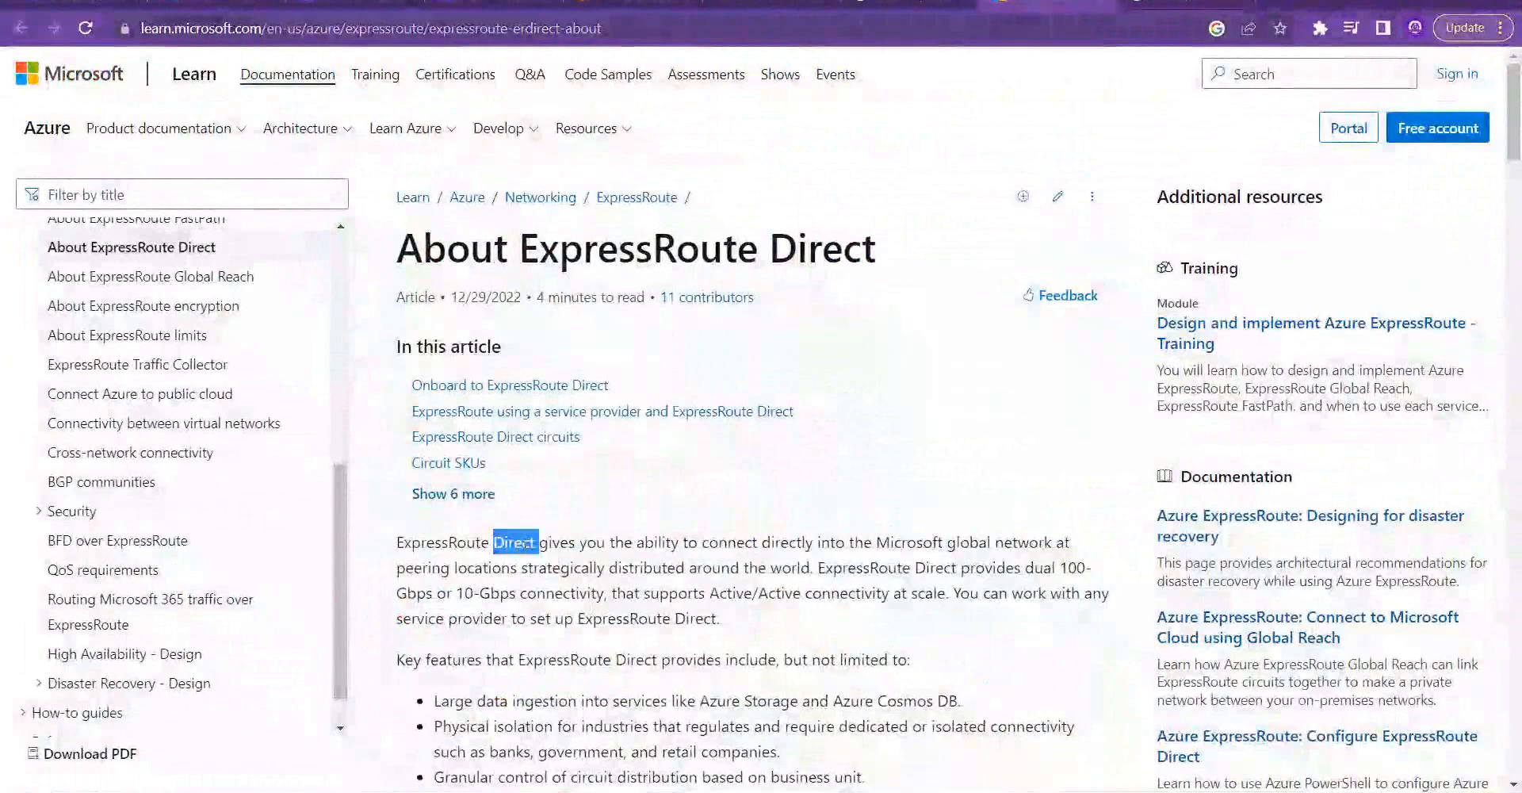
Step: Switch to the PowerPoint presentation and go back to slide 88, the Point to site, Site to site and ExpressRoute feature comparison
key(alt+Tab)
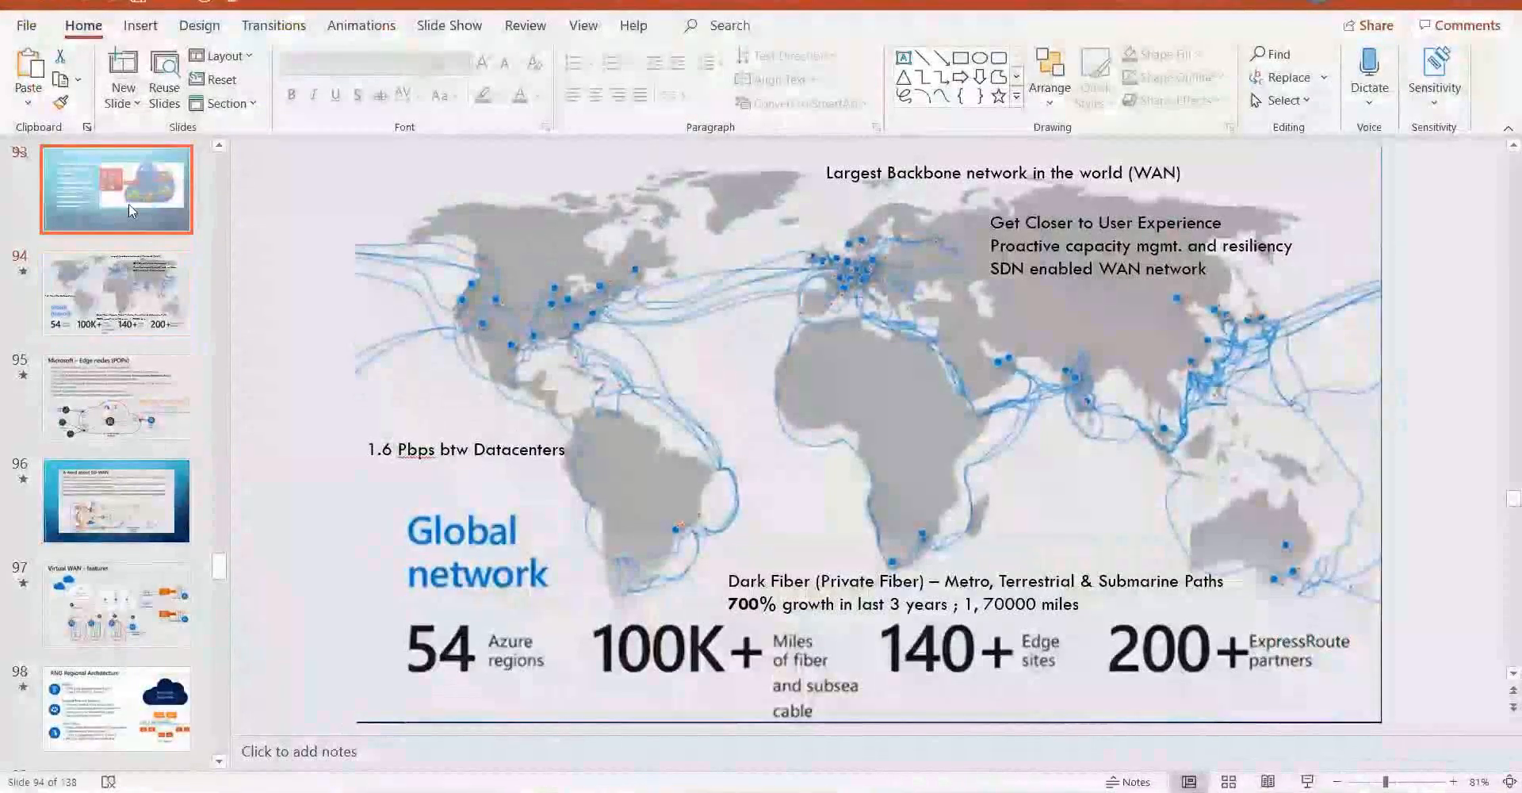
key(Up)
key(Up)
key(Up)
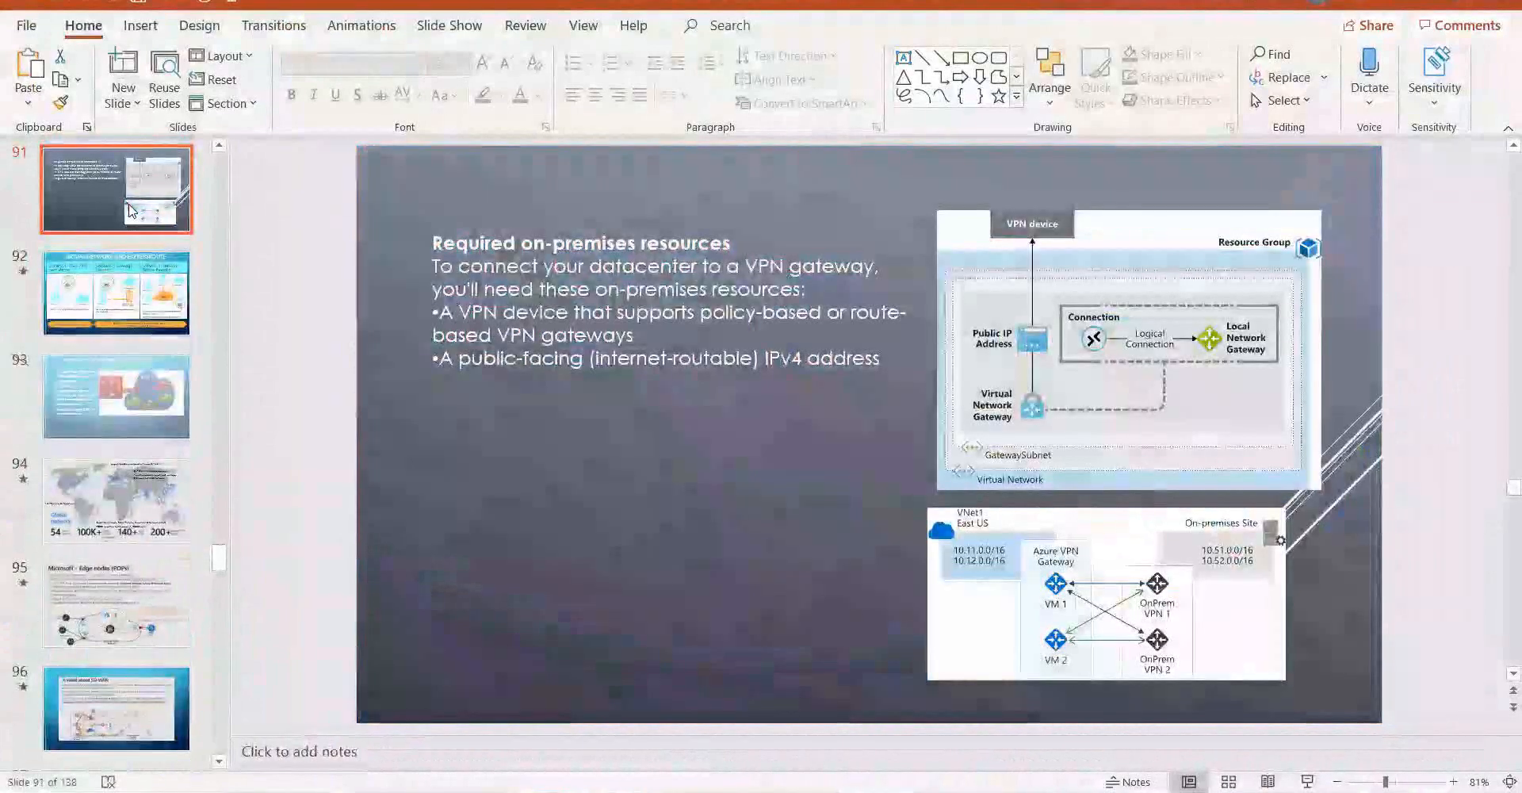
key(Up)
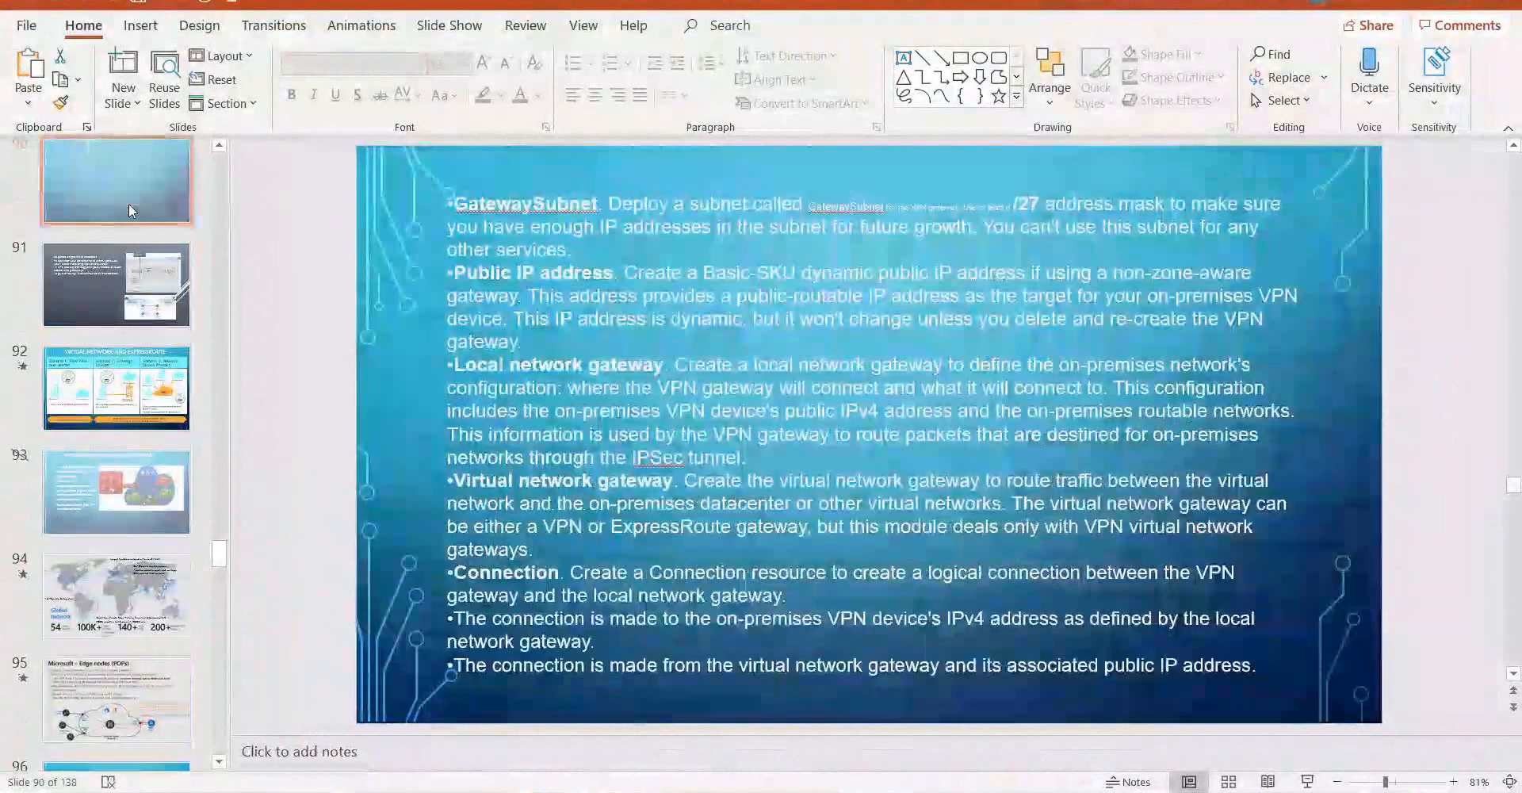
key(Up)
key(Up)
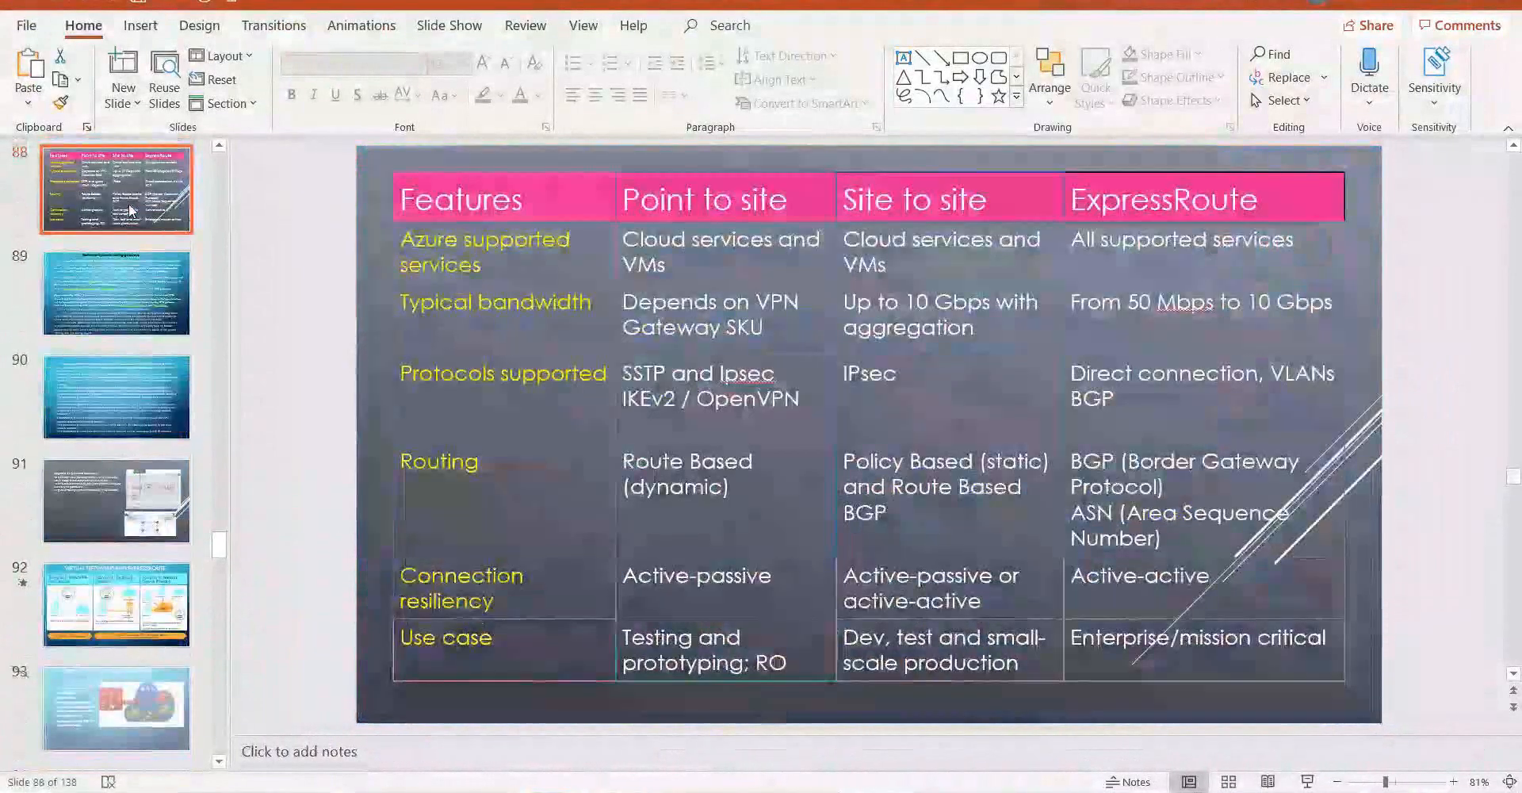
Step: In the browser's About ExpressRoute Direct article, highlight "connect directly into the Microsoft global network" and "dual 100-" in the introduction
key(alt+Tab)
drag(702, 543, 1052, 541)
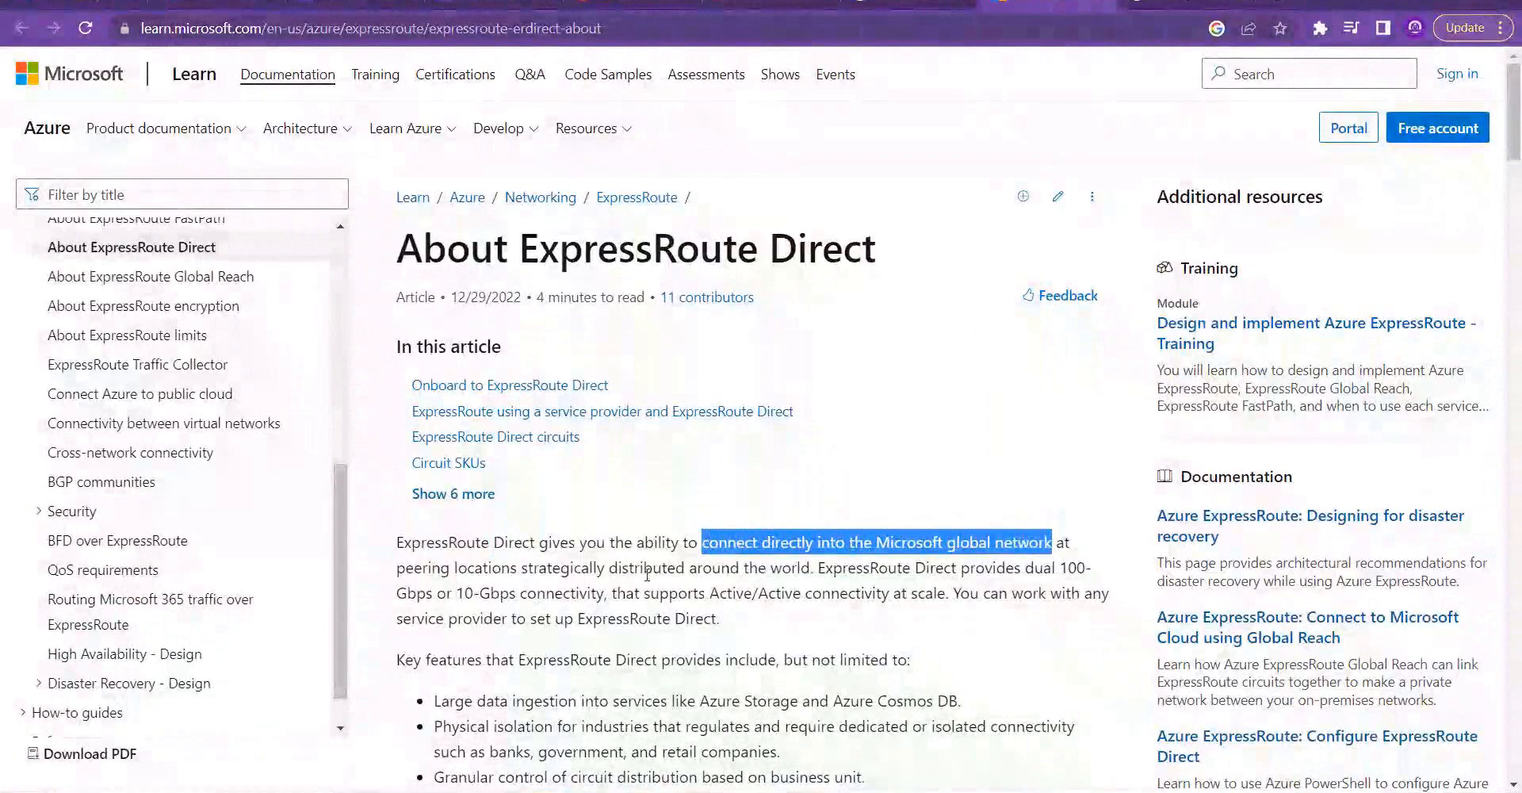
drag(1028, 570, 1093, 569)
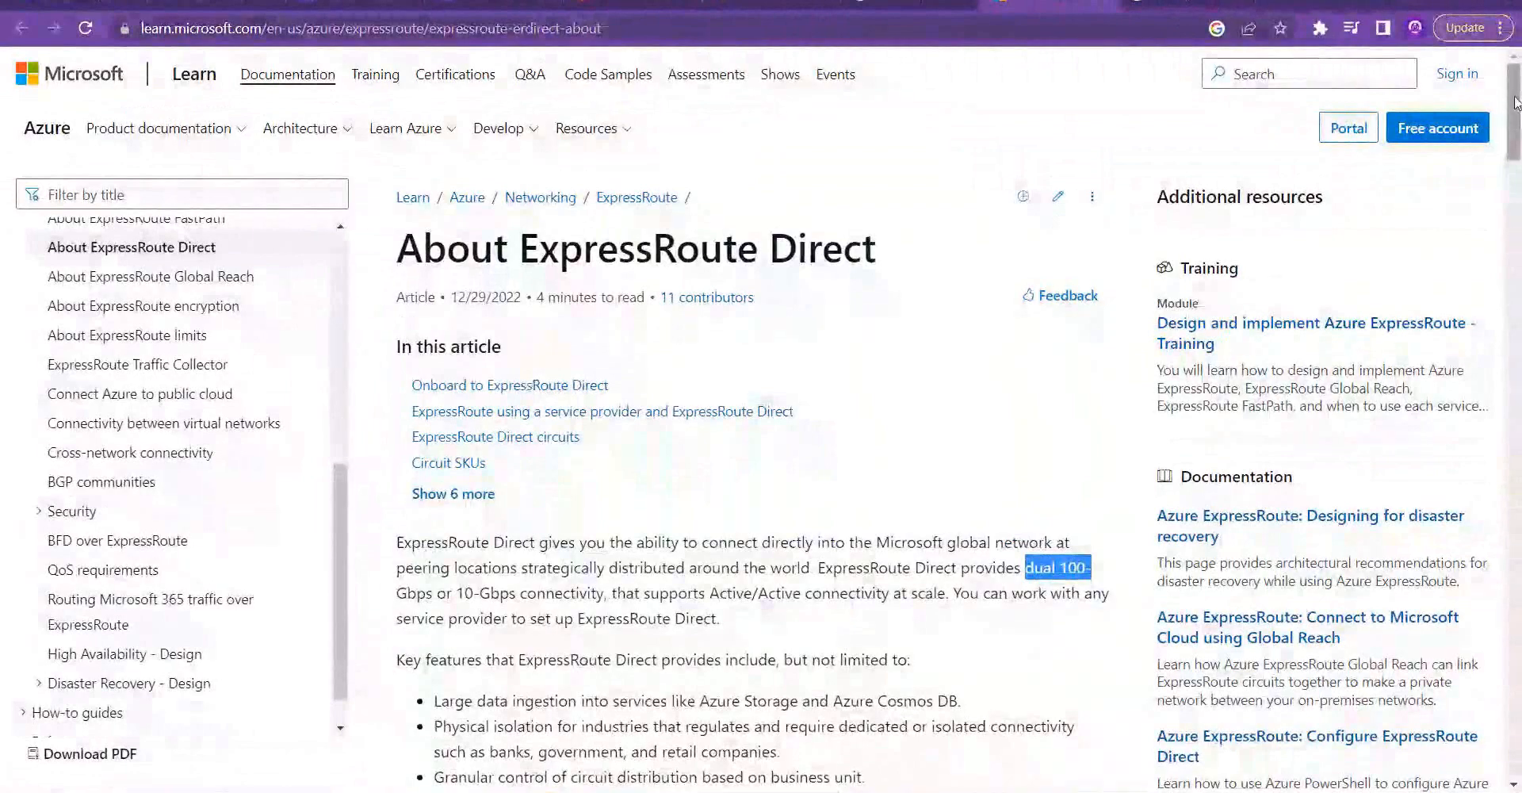
Step: Examine the table comparing ExpressRoute using a service provider with ExpressRoute Direct, highlighting the 10 Gbps and 100 Gbps circuit SKUs
drag(1516, 102, 1518, 277)
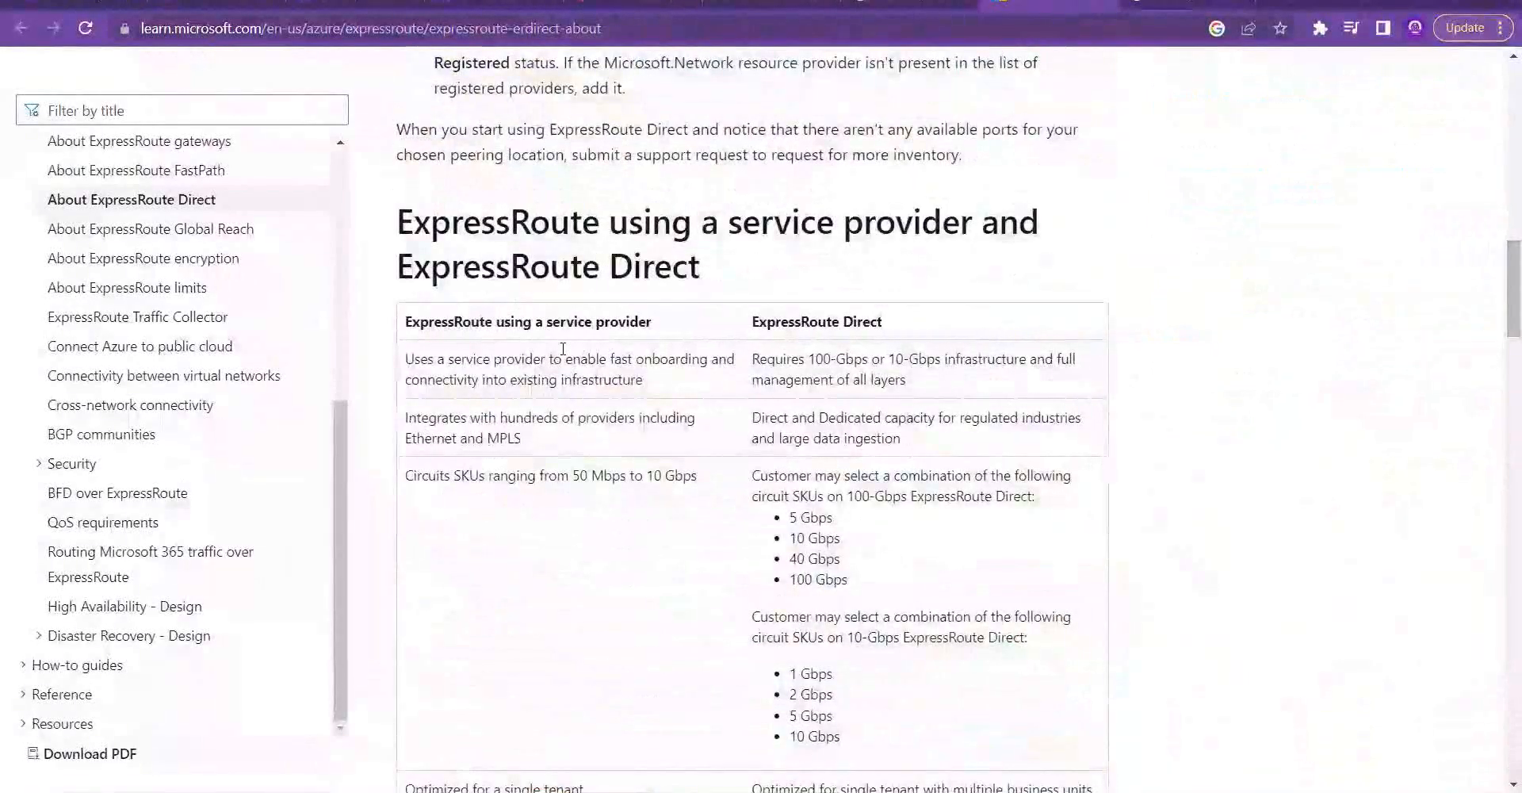
drag(462, 321, 639, 310)
drag(701, 476, 631, 476)
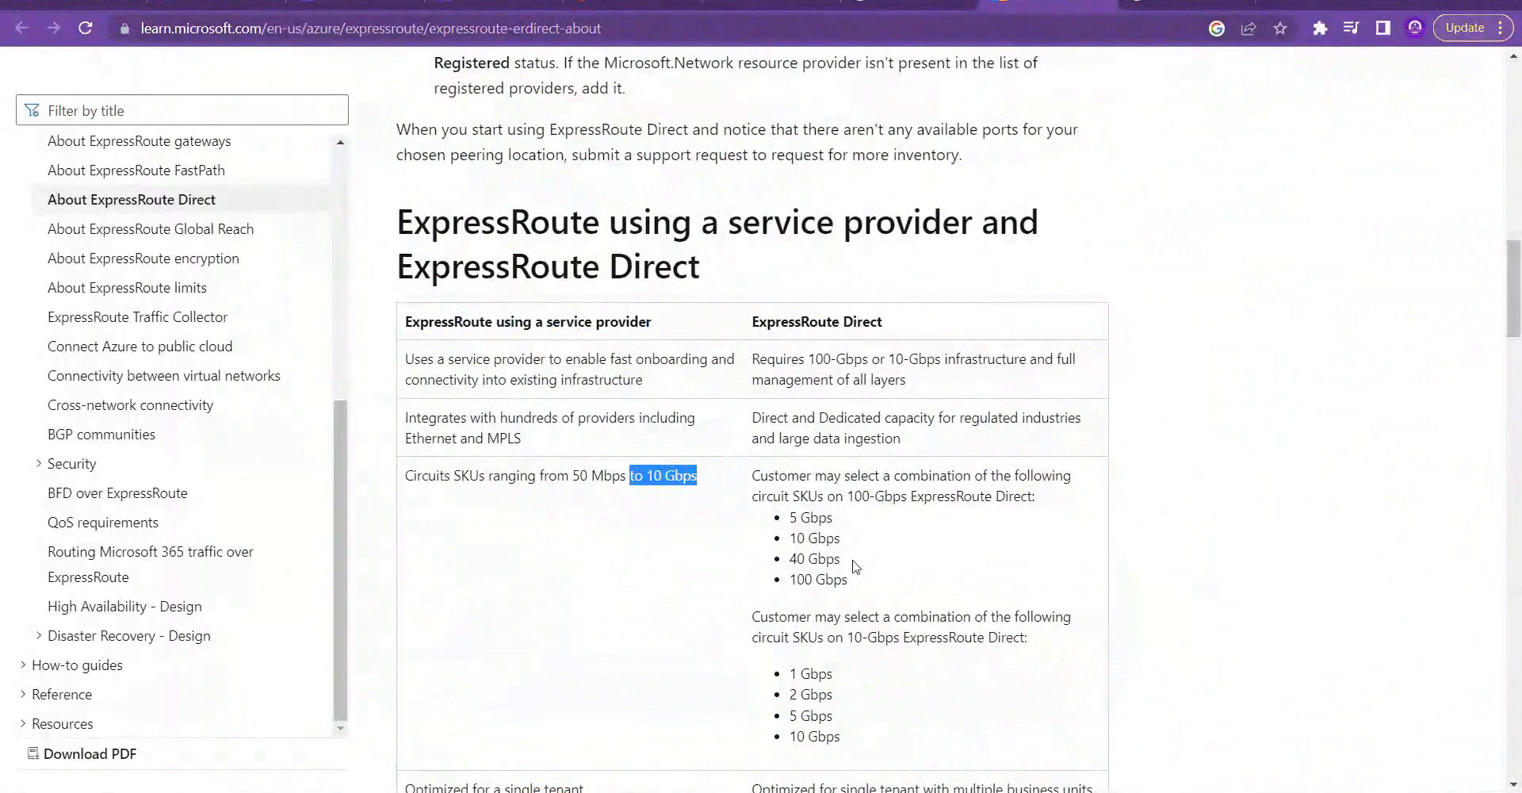
drag(857, 581, 812, 579)
drag(882, 322, 807, 322)
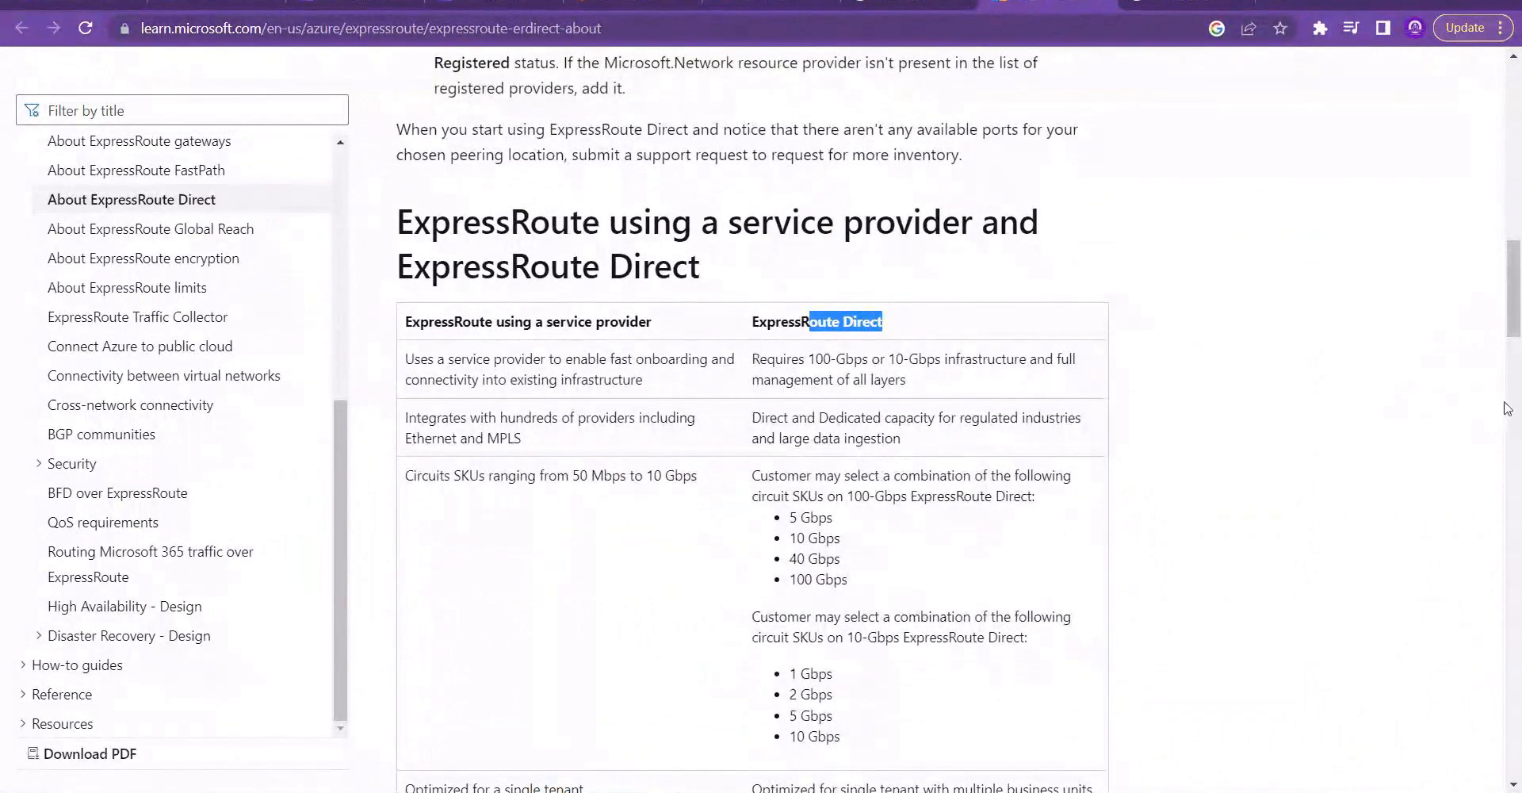
mouse_move(1517, 271)
mouse_down()
mouse_move(1517, 634)
mouse_move(1517, 286)
mouse_up()
Step: Switch to the Paint sketch and draw two nested rectangles below the existing network, about 539 × 223 px and 433 × 177 px
key(alt+Tab)
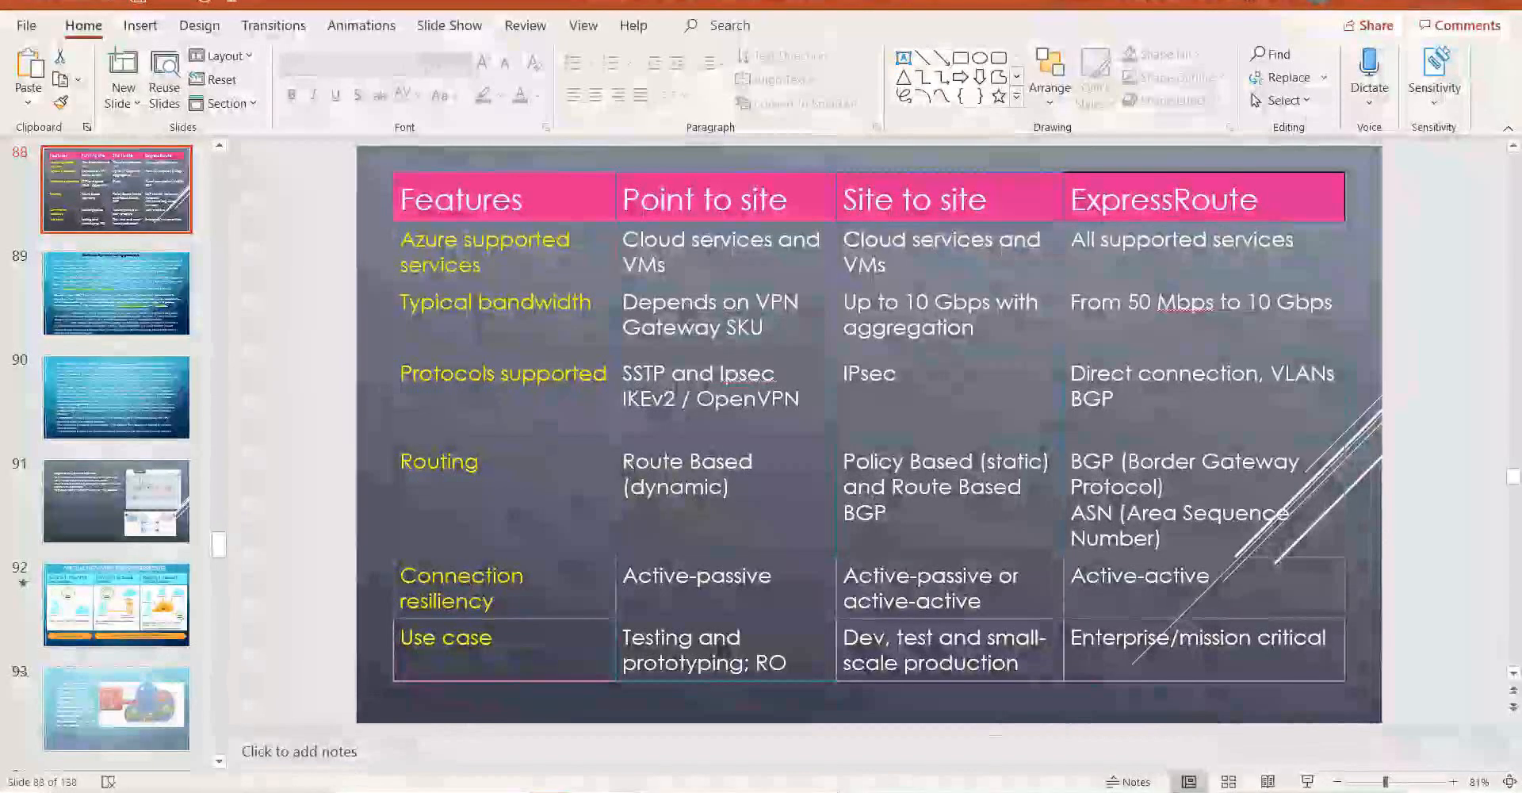
click(380, 791)
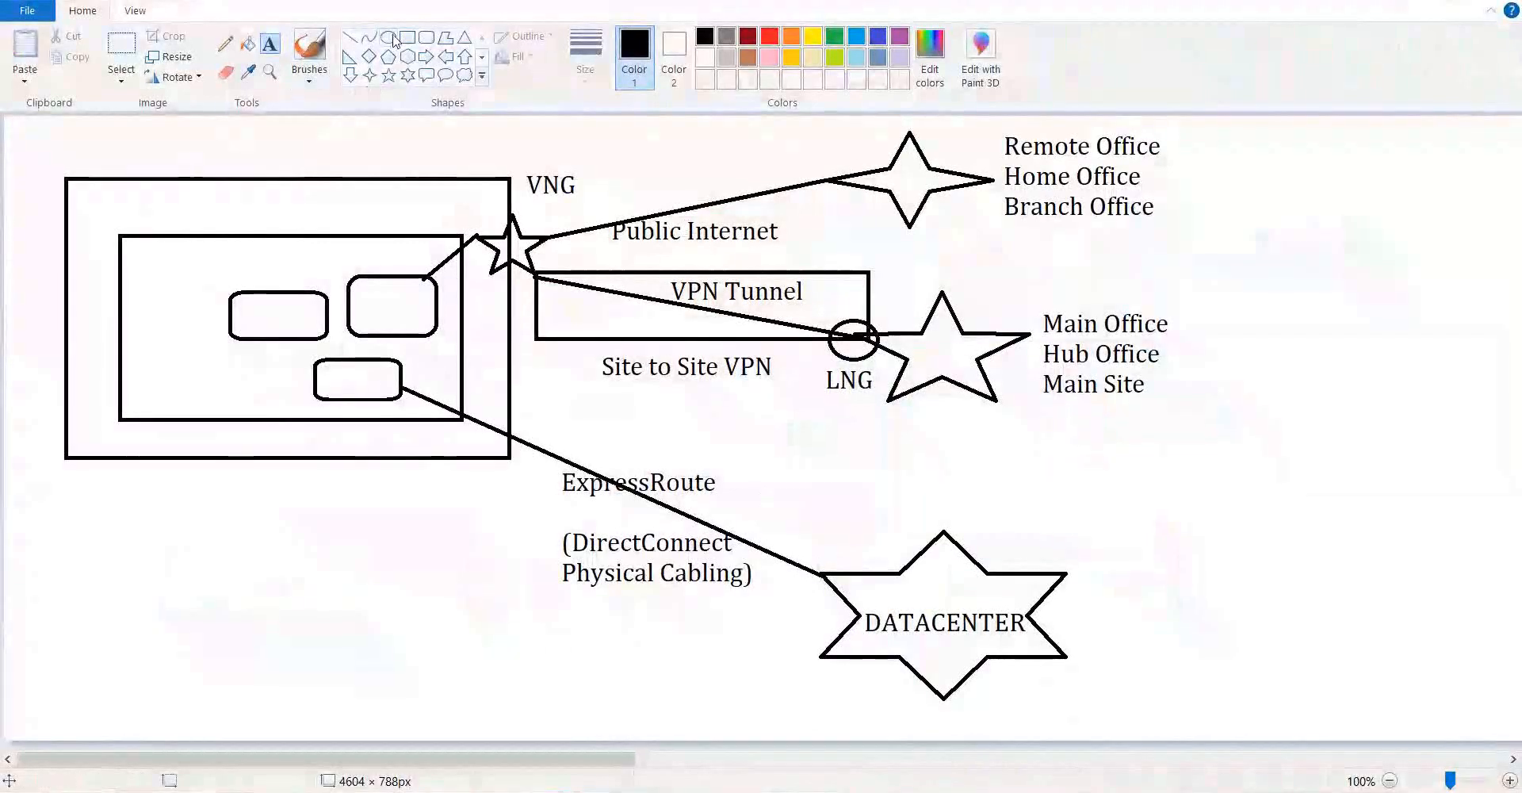
mouse_move(78, 556)
mouse_down()
mouse_move(360, 700)
mouse_move(506, 732)
mouse_up()
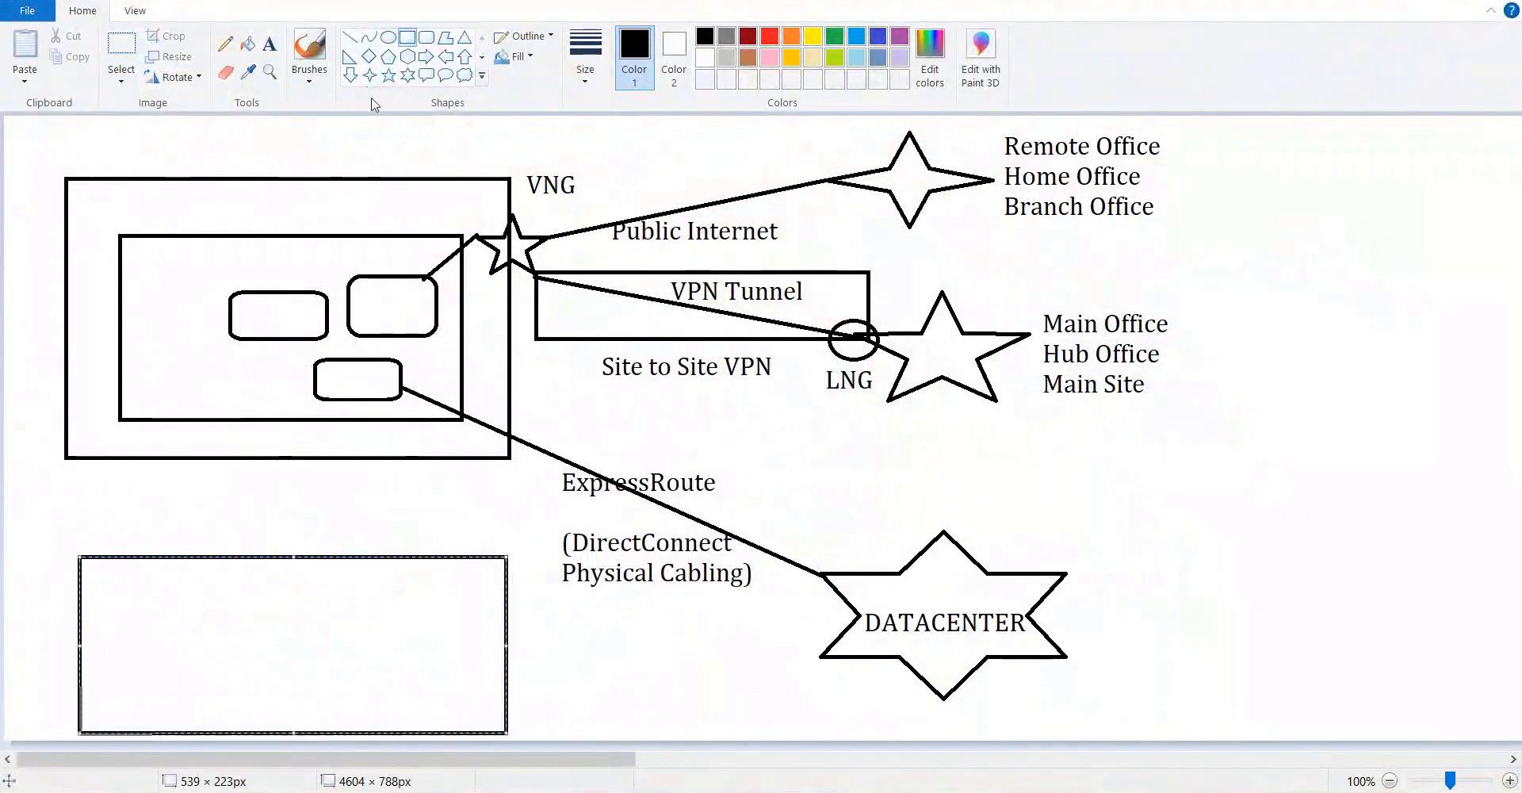
click(407, 40)
drag(124, 576, 467, 716)
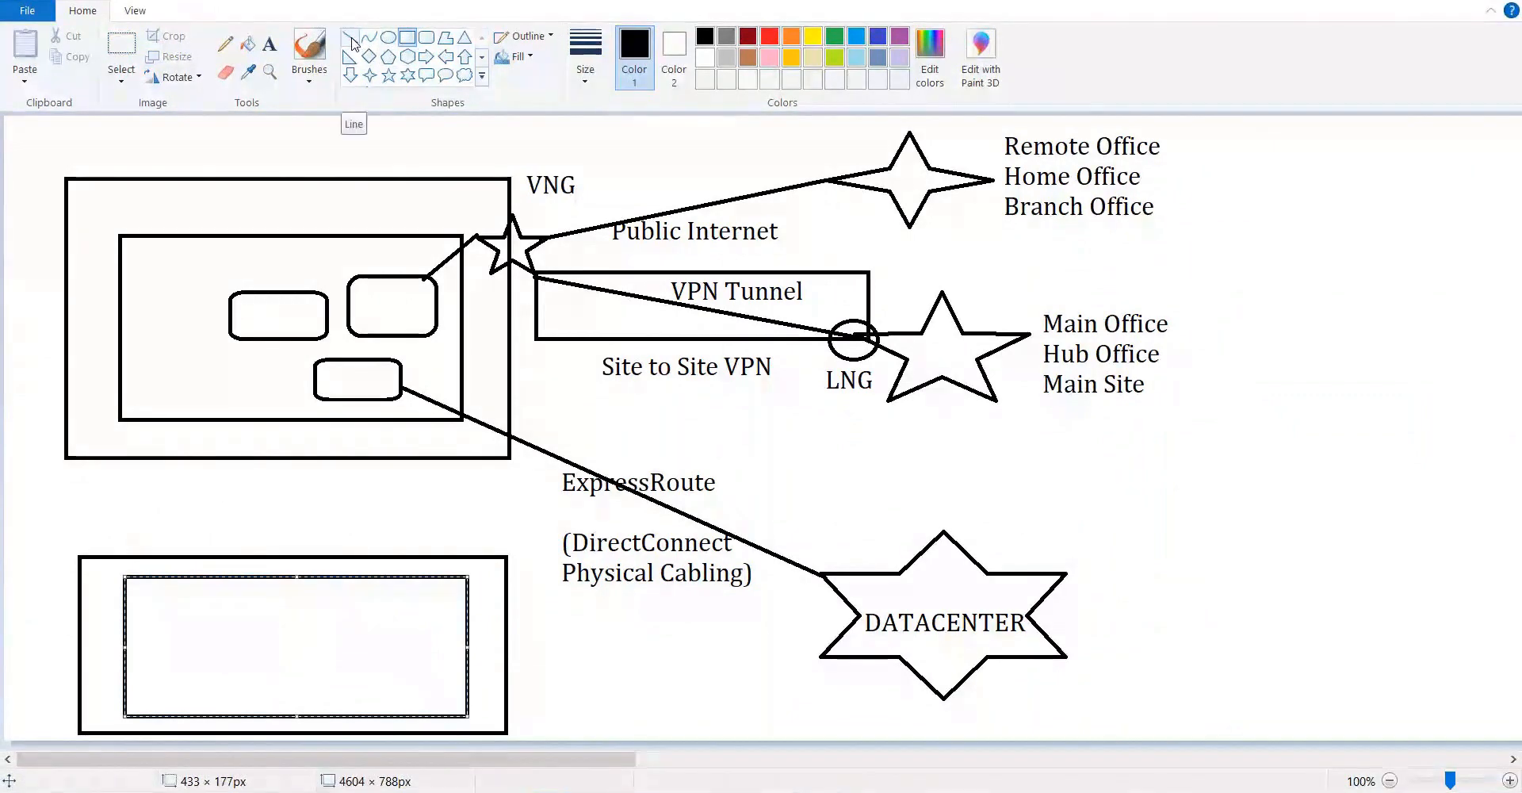
Step: Connect the upper network to the new lower one with two near-vertical lines, about 12 × 219 px and 2 × 199 px
click(352, 40)
mouse_move(311, 538)
mouse_down()
mouse_move(319, 599)
mouse_move(298, 602)
mouse_up()
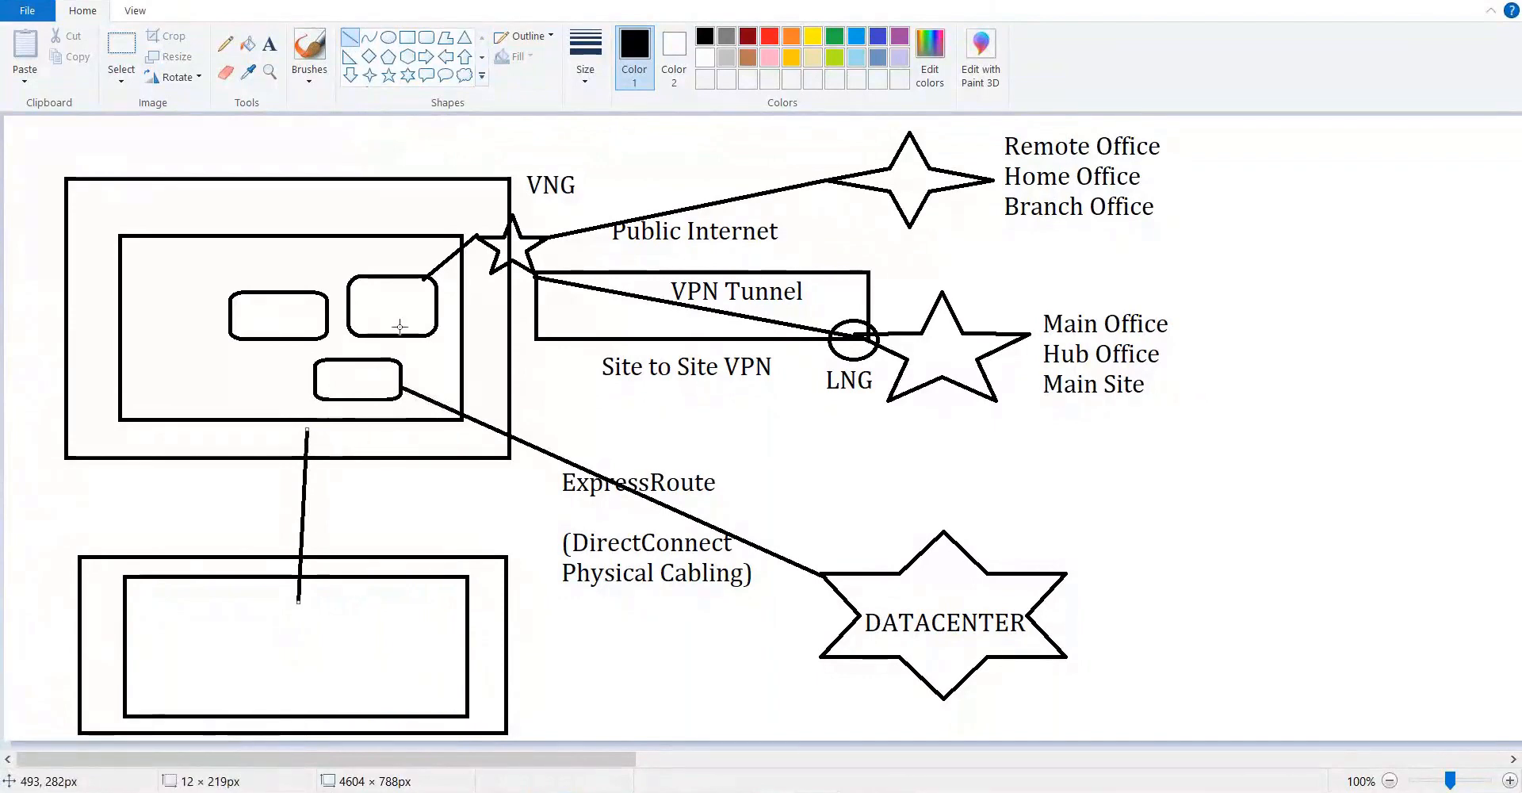
mouse_move(411, 420)
mouse_down()
mouse_move(411, 595)
mouse_move(411, 576)
mouse_up()
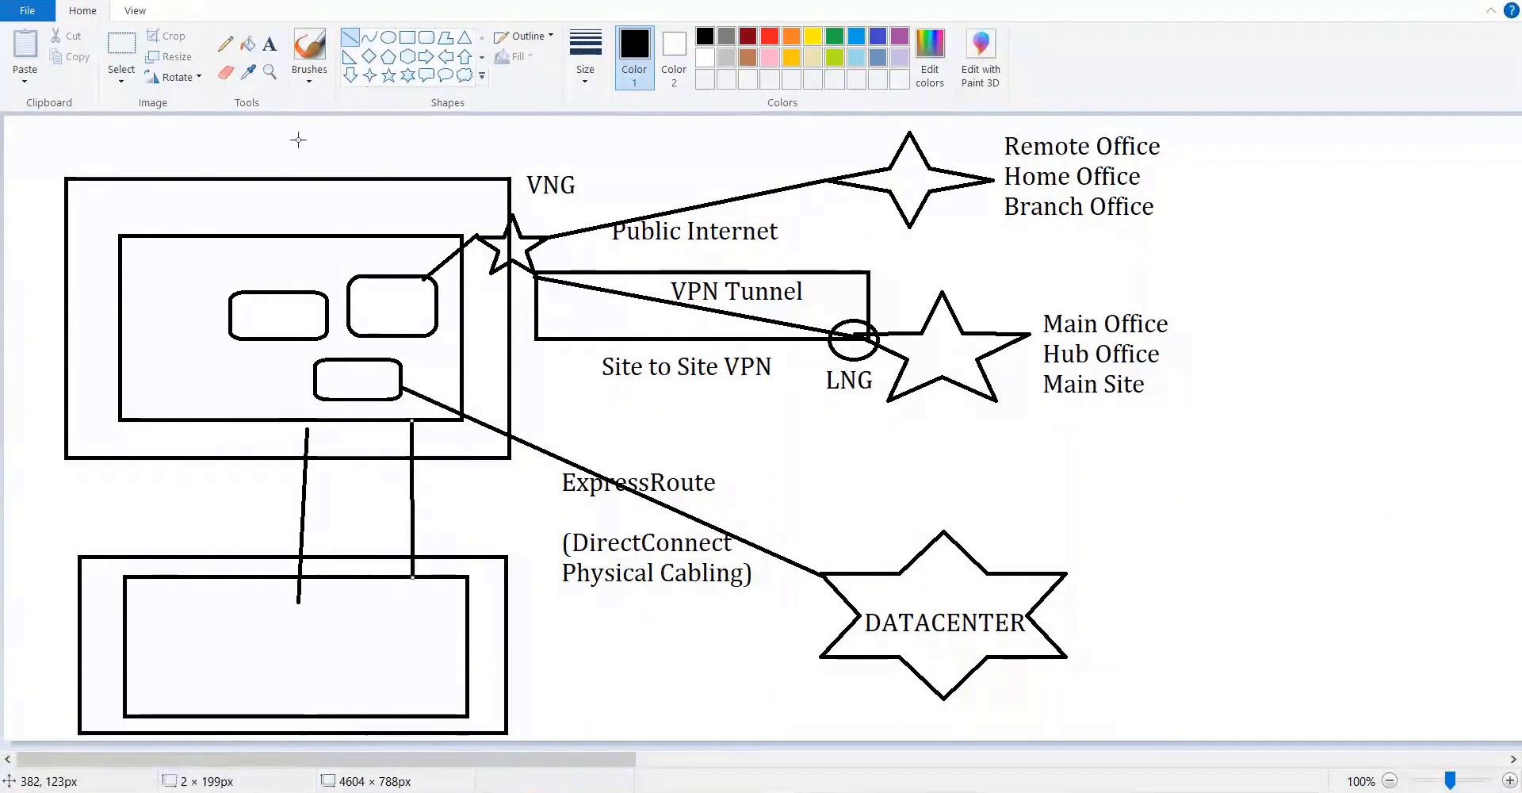
Step: Add the two-line label VNet to VNET VPN beside the right connecting line between the two networks
click(270, 45)
click(425, 490)
text(VNEt )
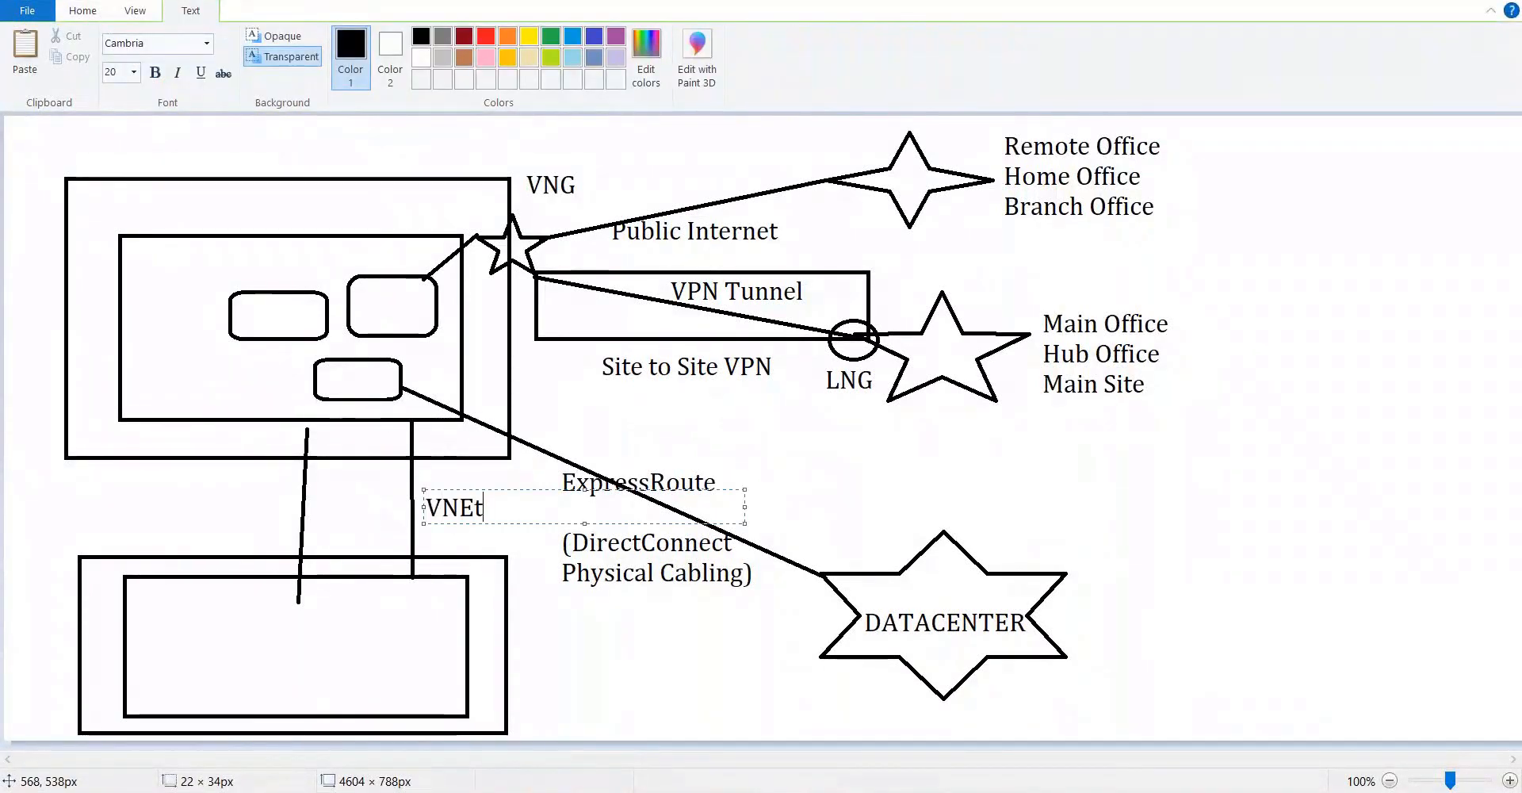
text(t to VNET)
key(Return)
text(VO)
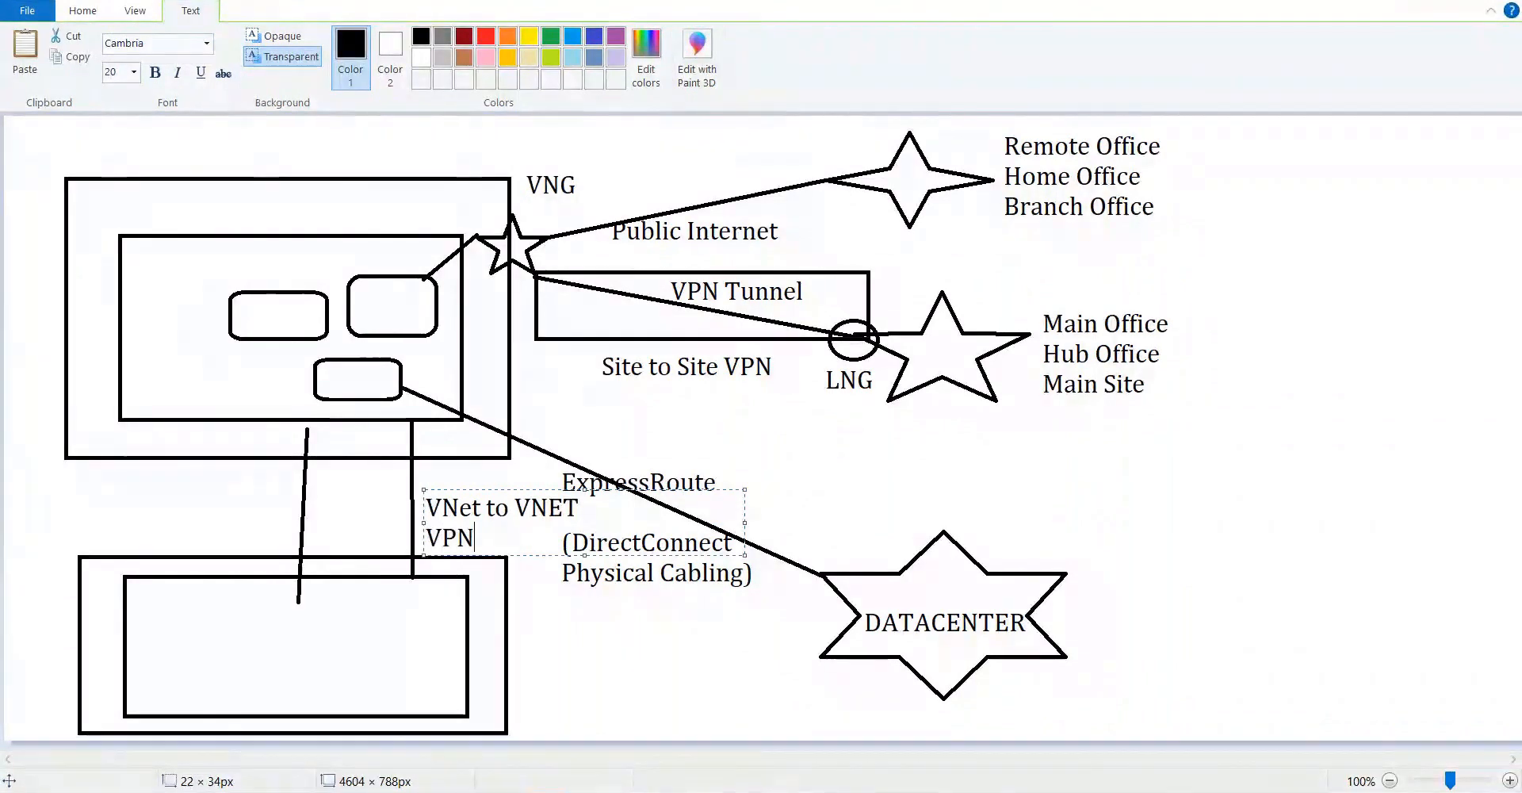
Step: Add the label VNET Peering beside the left connecting line between the two networks
drag(279, 539, 464, 539)
text(VPN )
text(ET)
text( Peering)
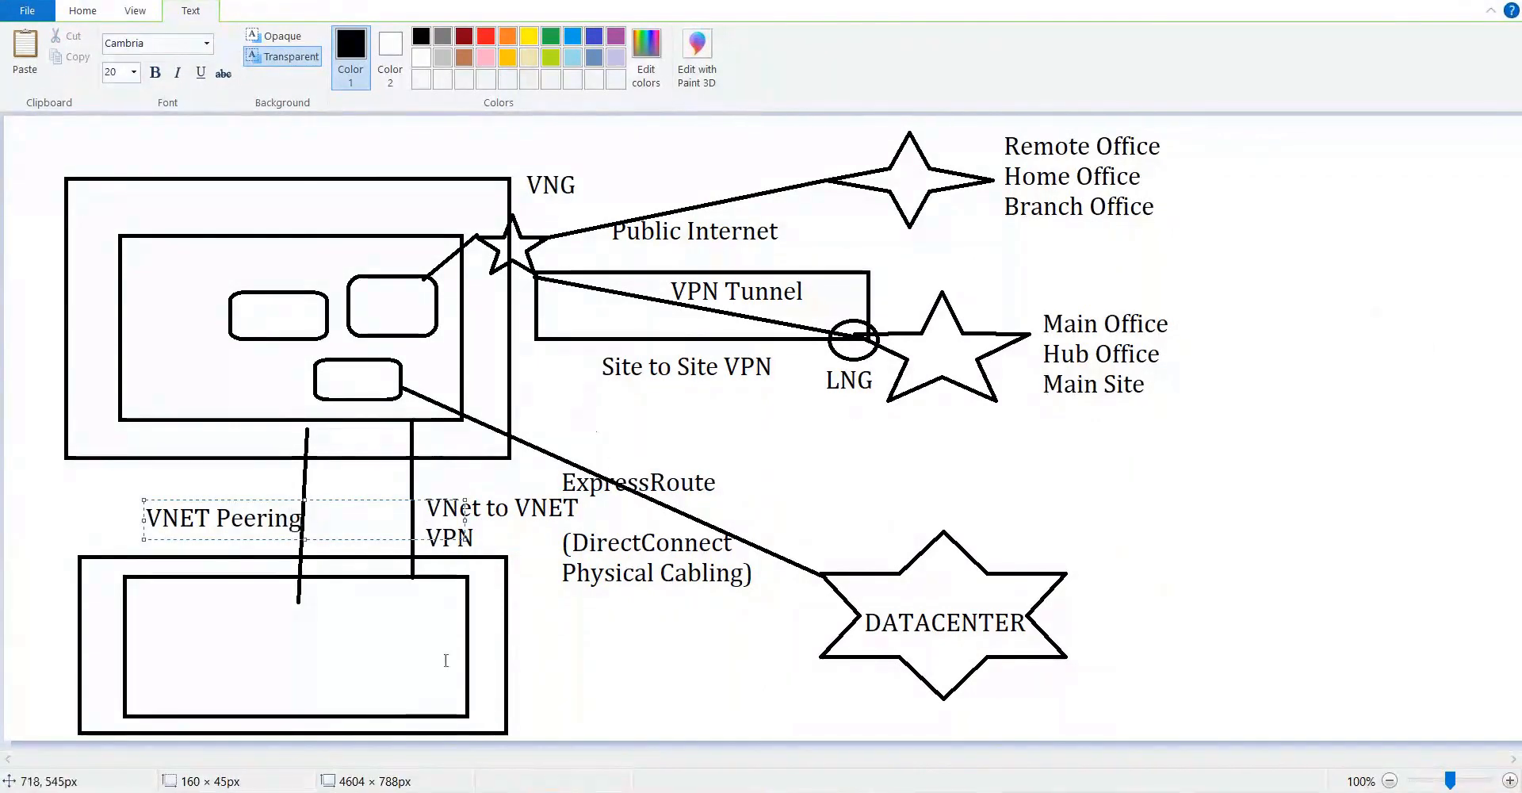
click(423, 339)
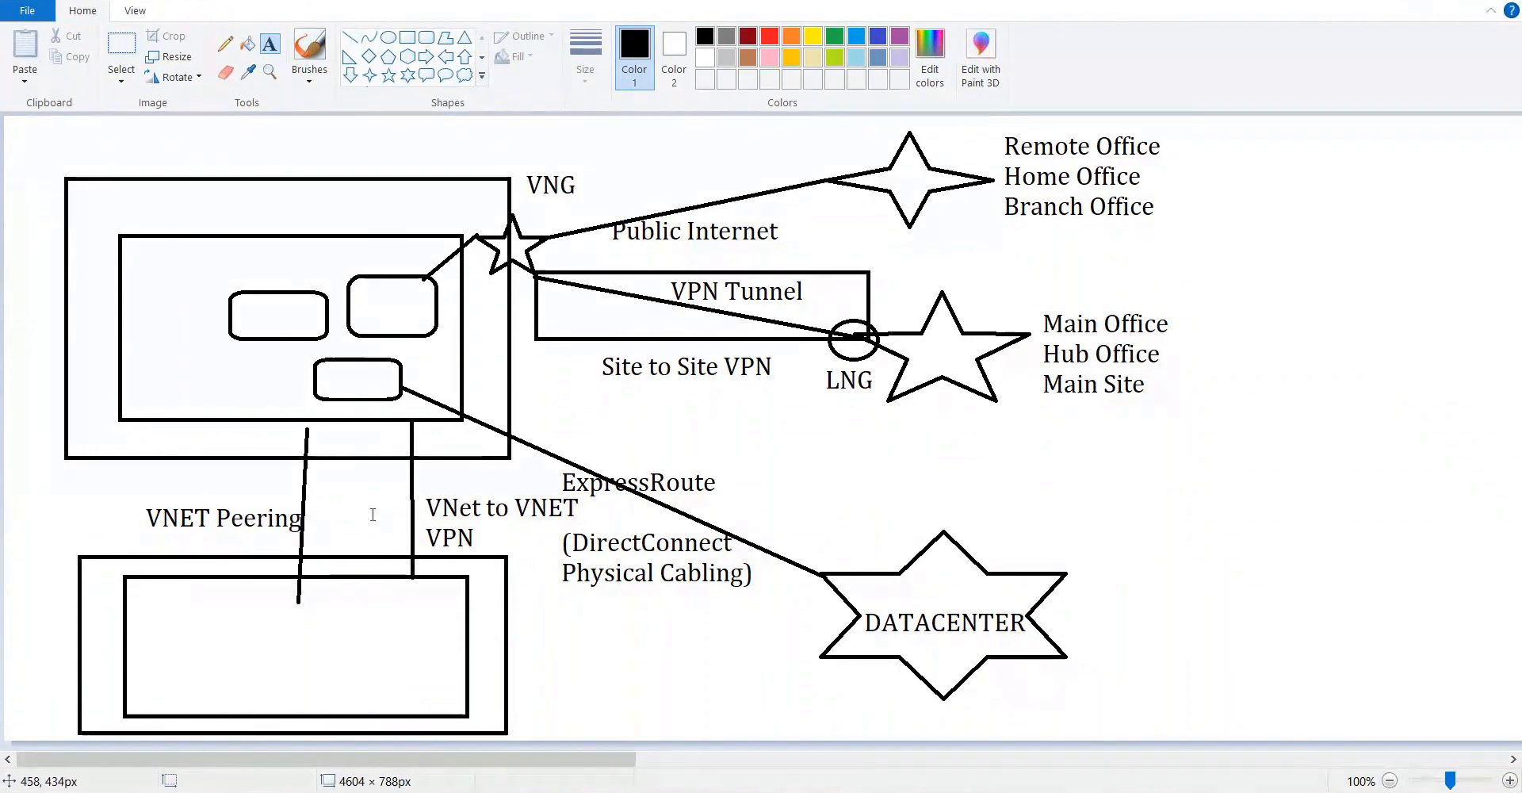
Step: Switch to the browser, reload the AWS VPN connections page, show the tunnel details of AWS2AZURES2SVPN and refresh the connection list
key(alt+Tab)
key(alt+Tab)
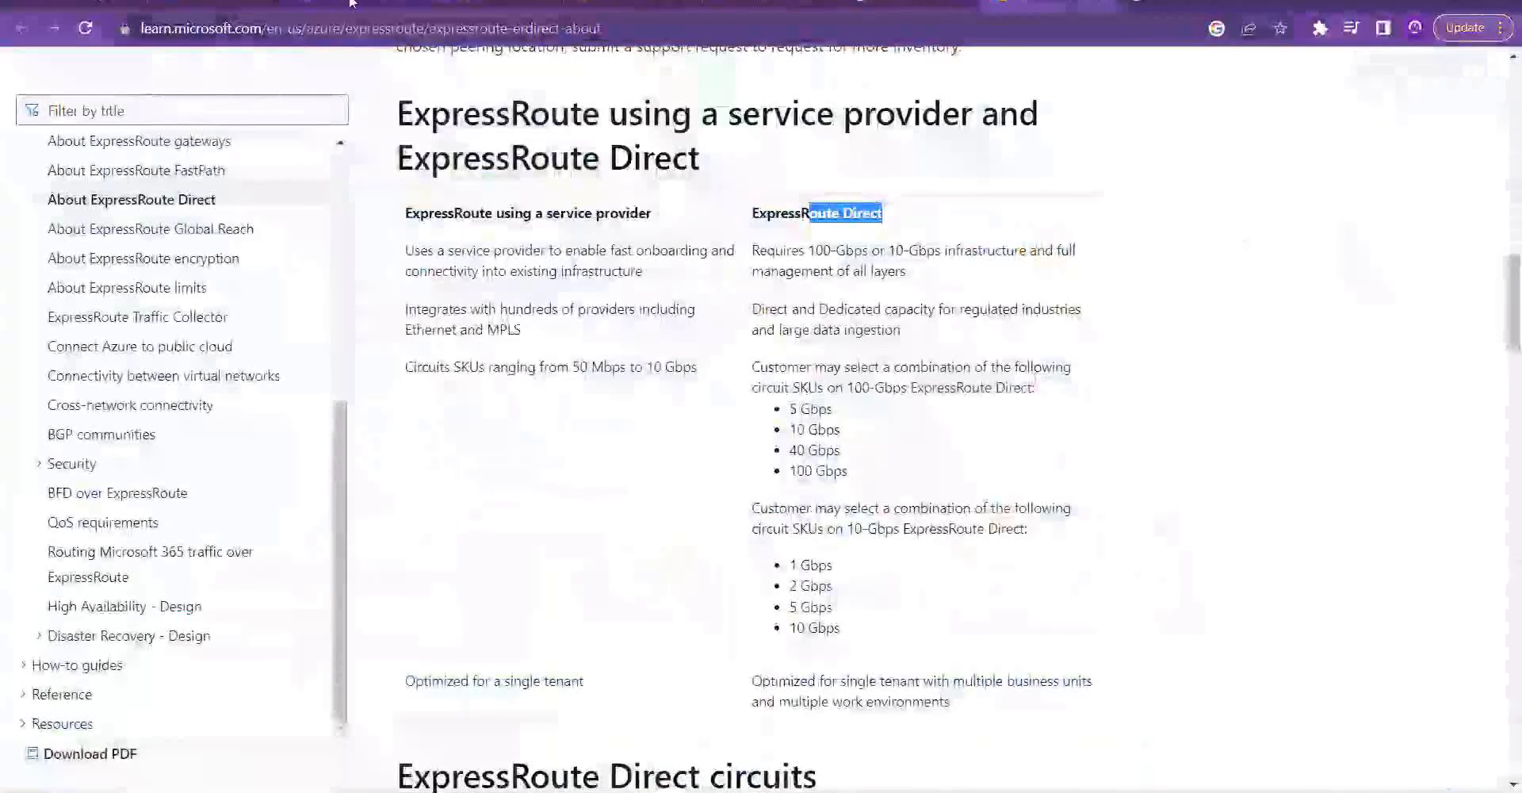
click(373, 10)
click(736, 30)
key(Return)
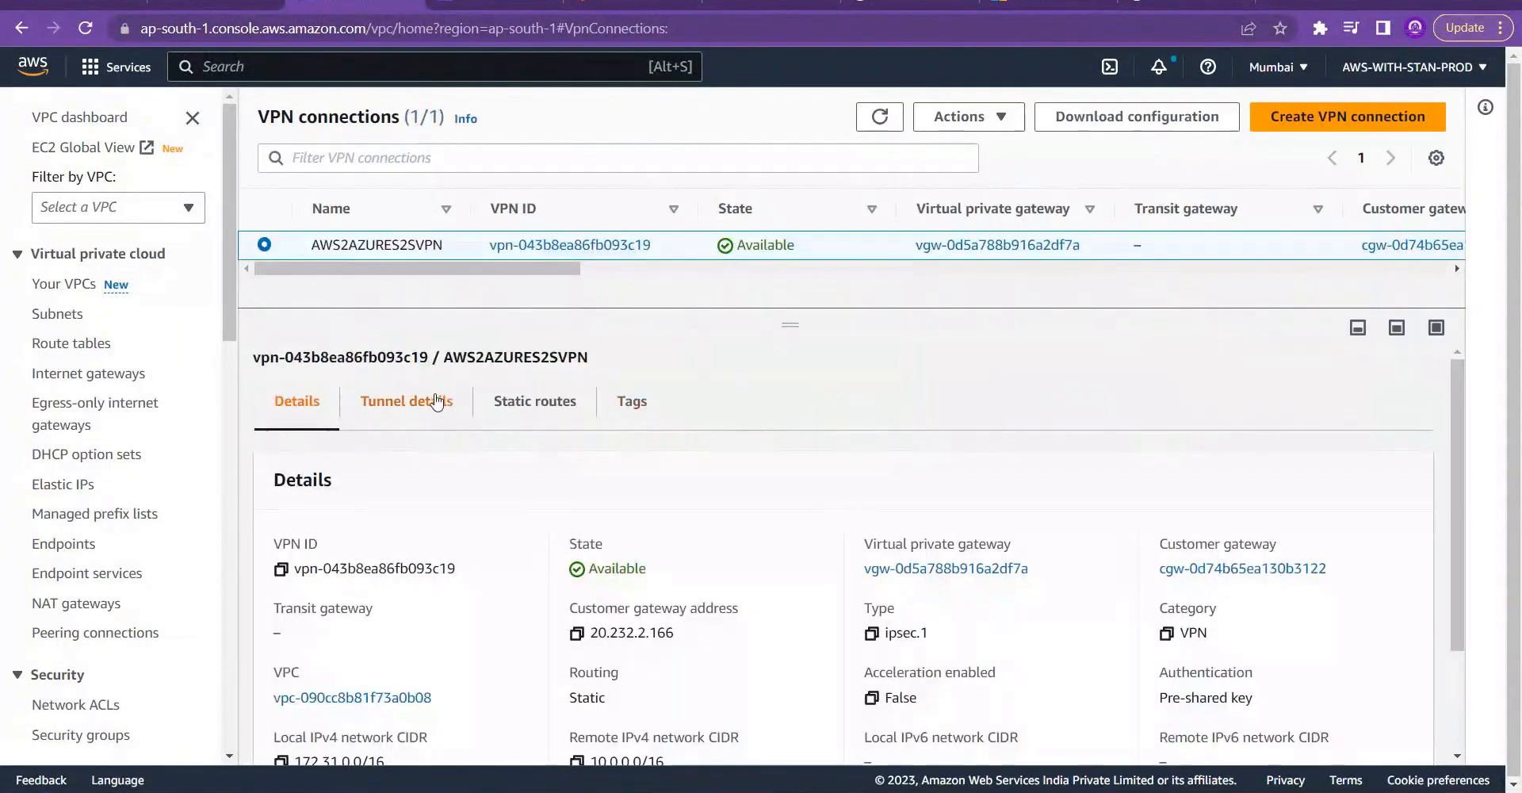
click(446, 400)
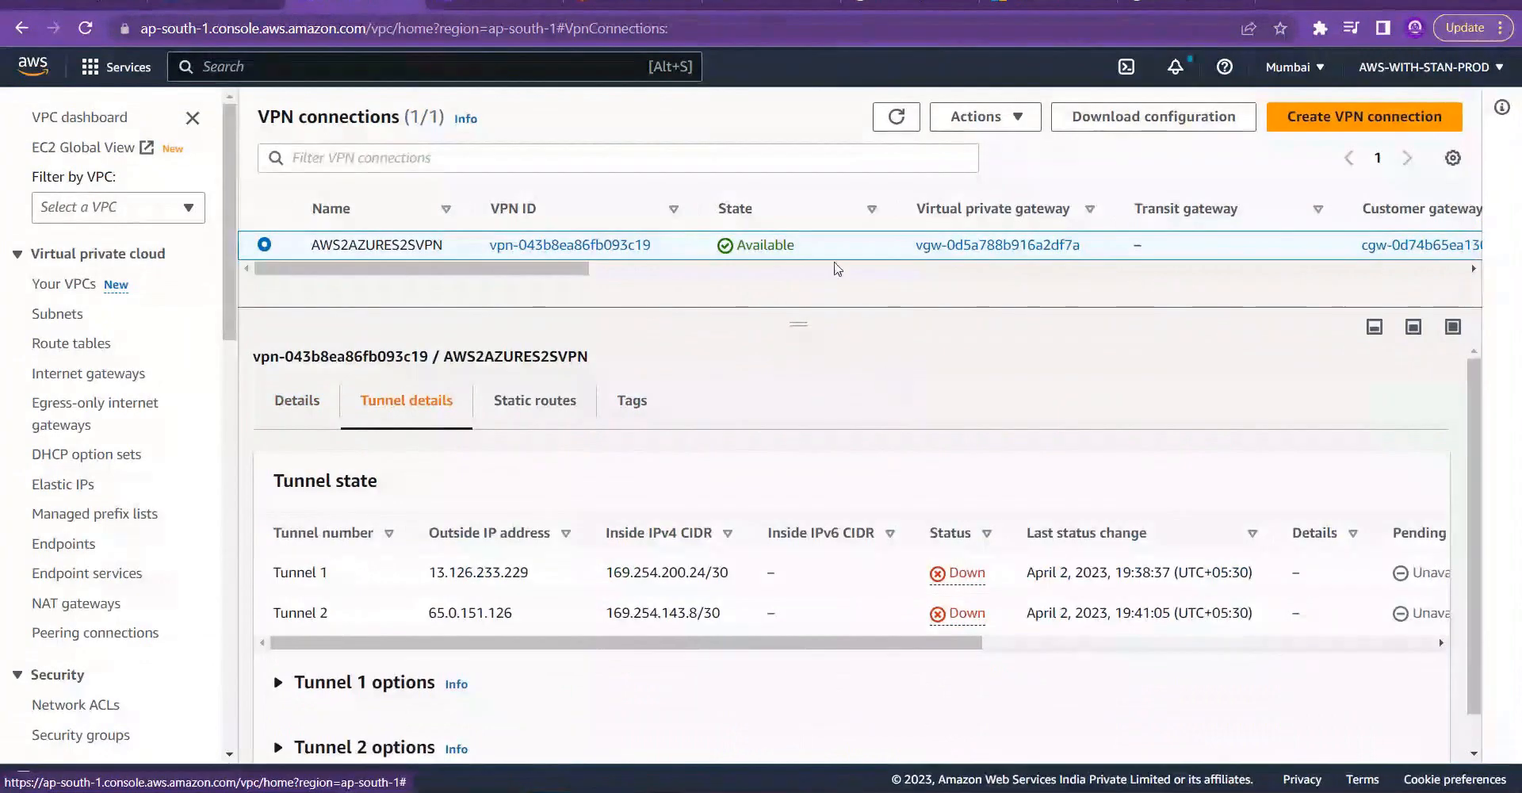
click(897, 116)
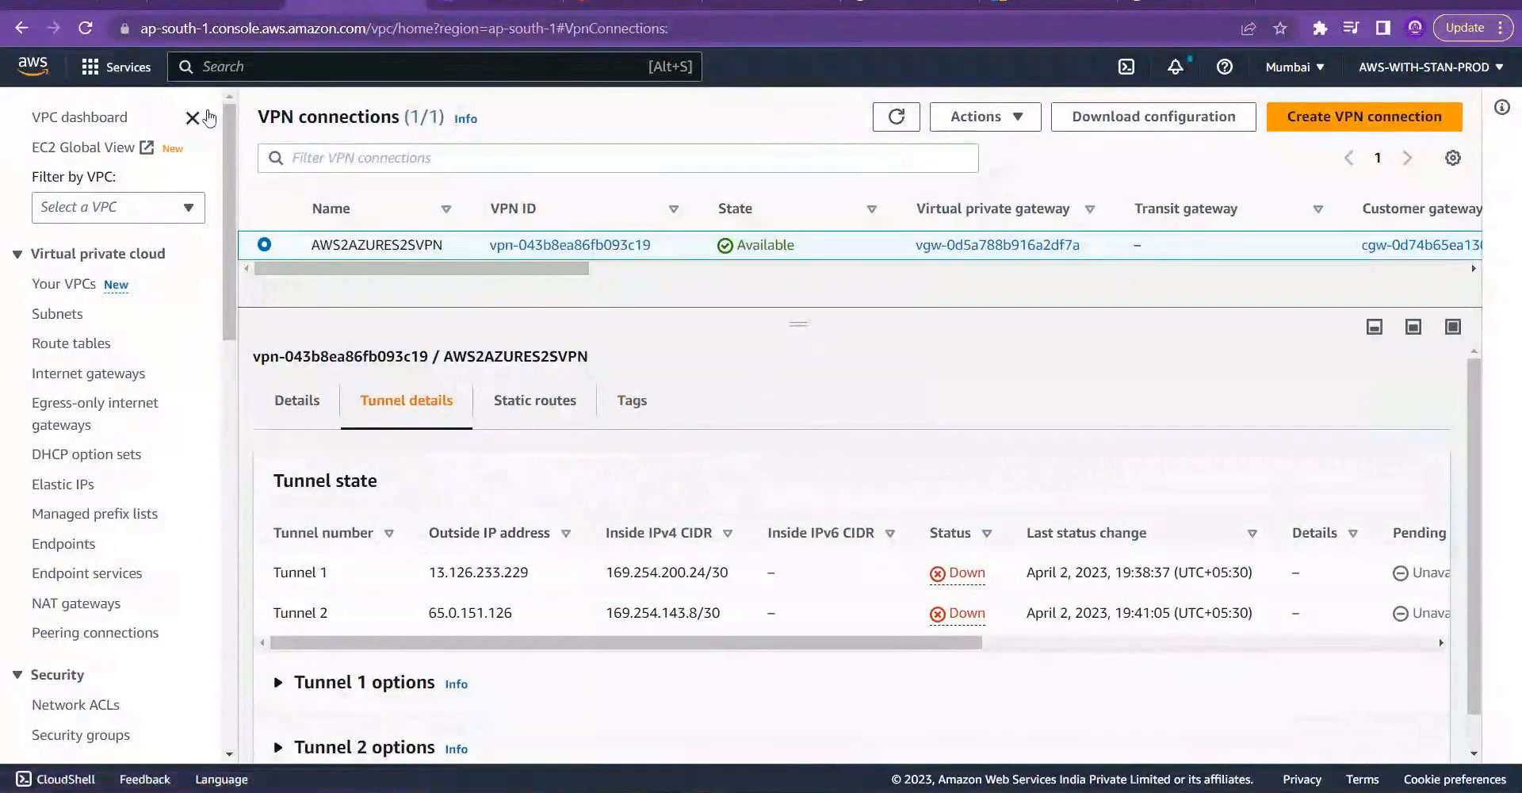
Step: Check the static routes of AWS2AZURES2SVPN, switch to the Azure portal and refresh the connections of virtual network gateway staneusvng01
click(531, 400)
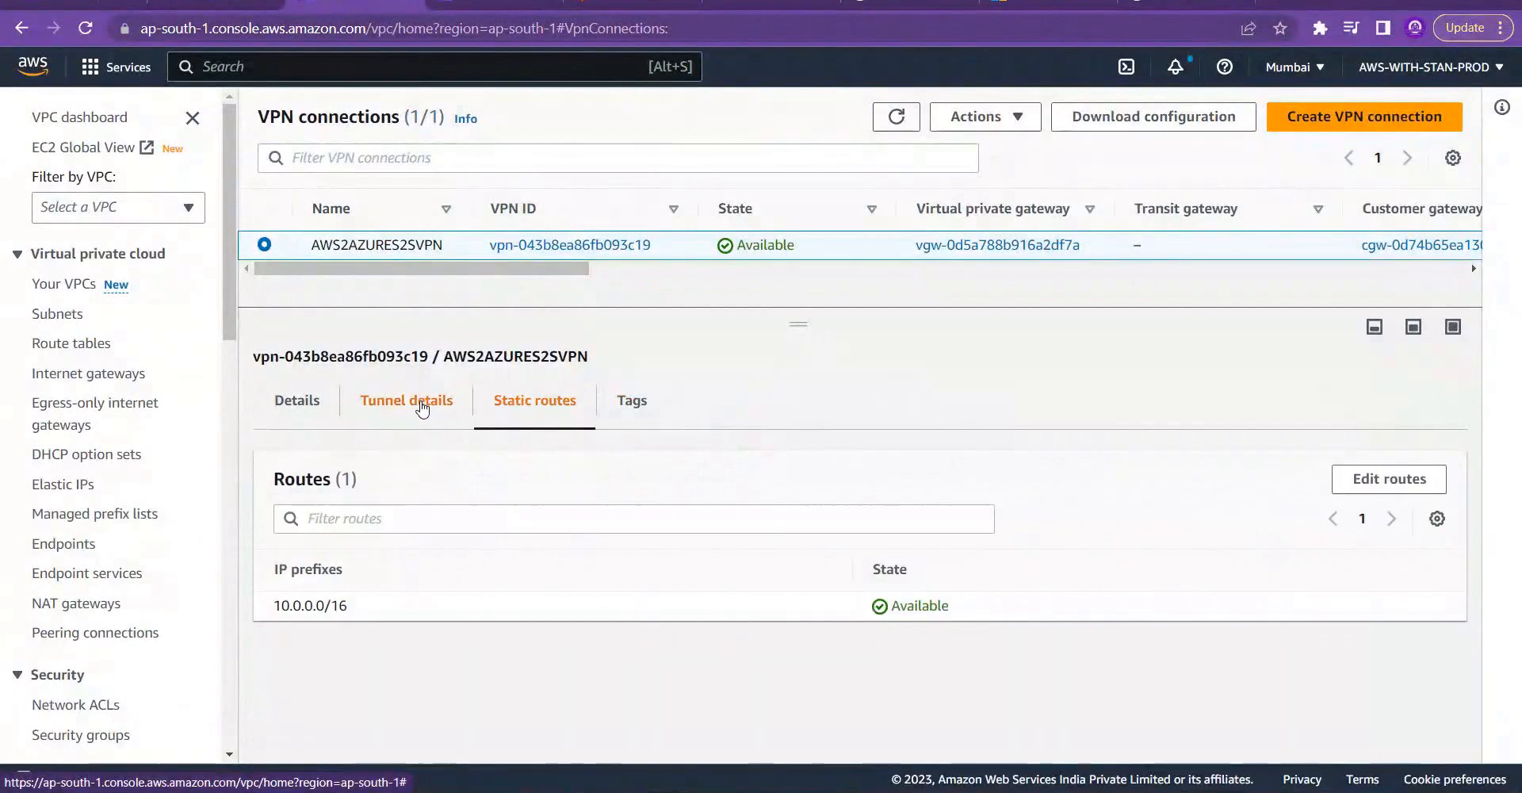
click(423, 406)
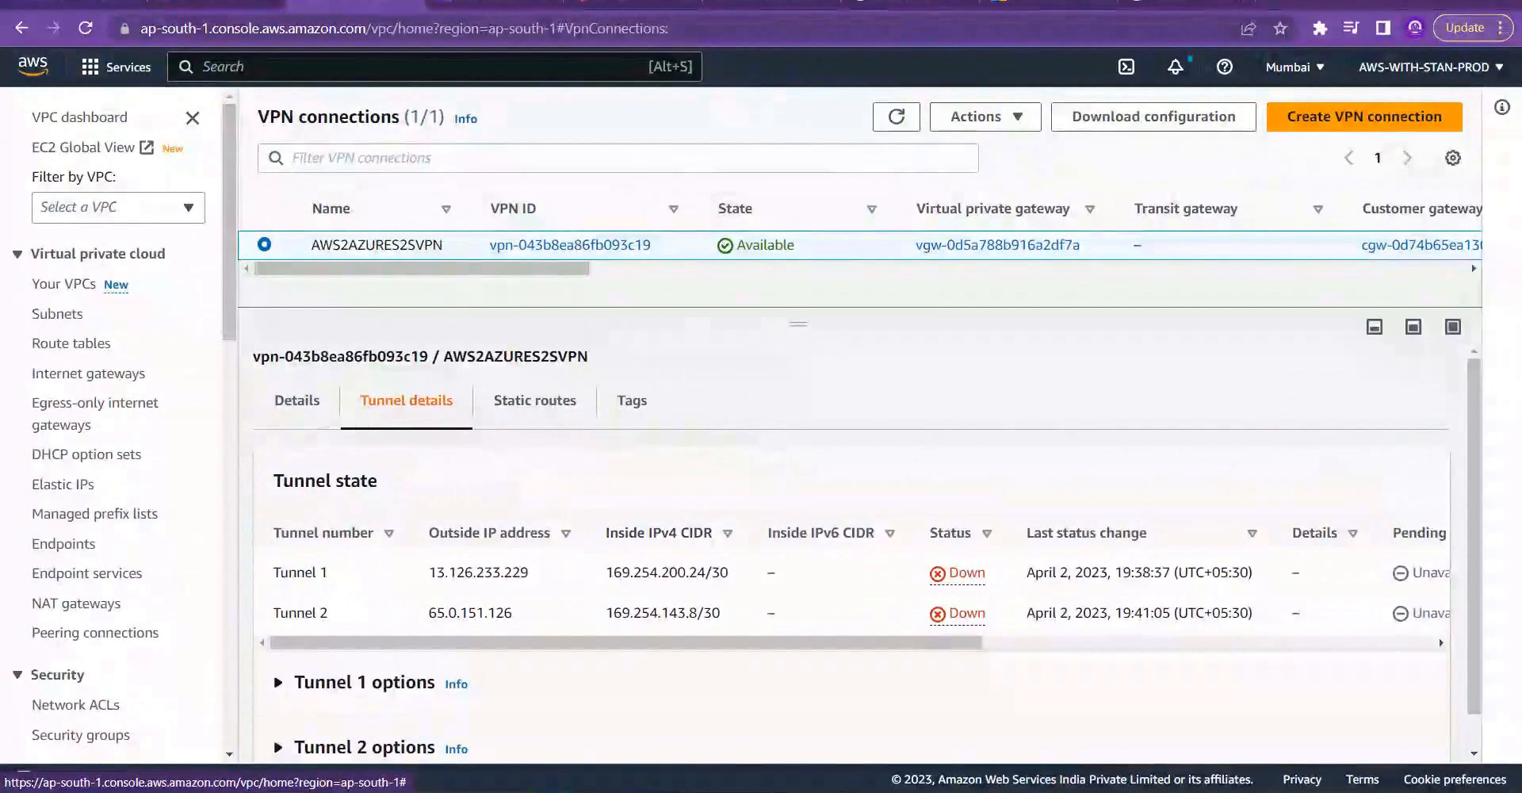
click(79, 3)
click(425, 203)
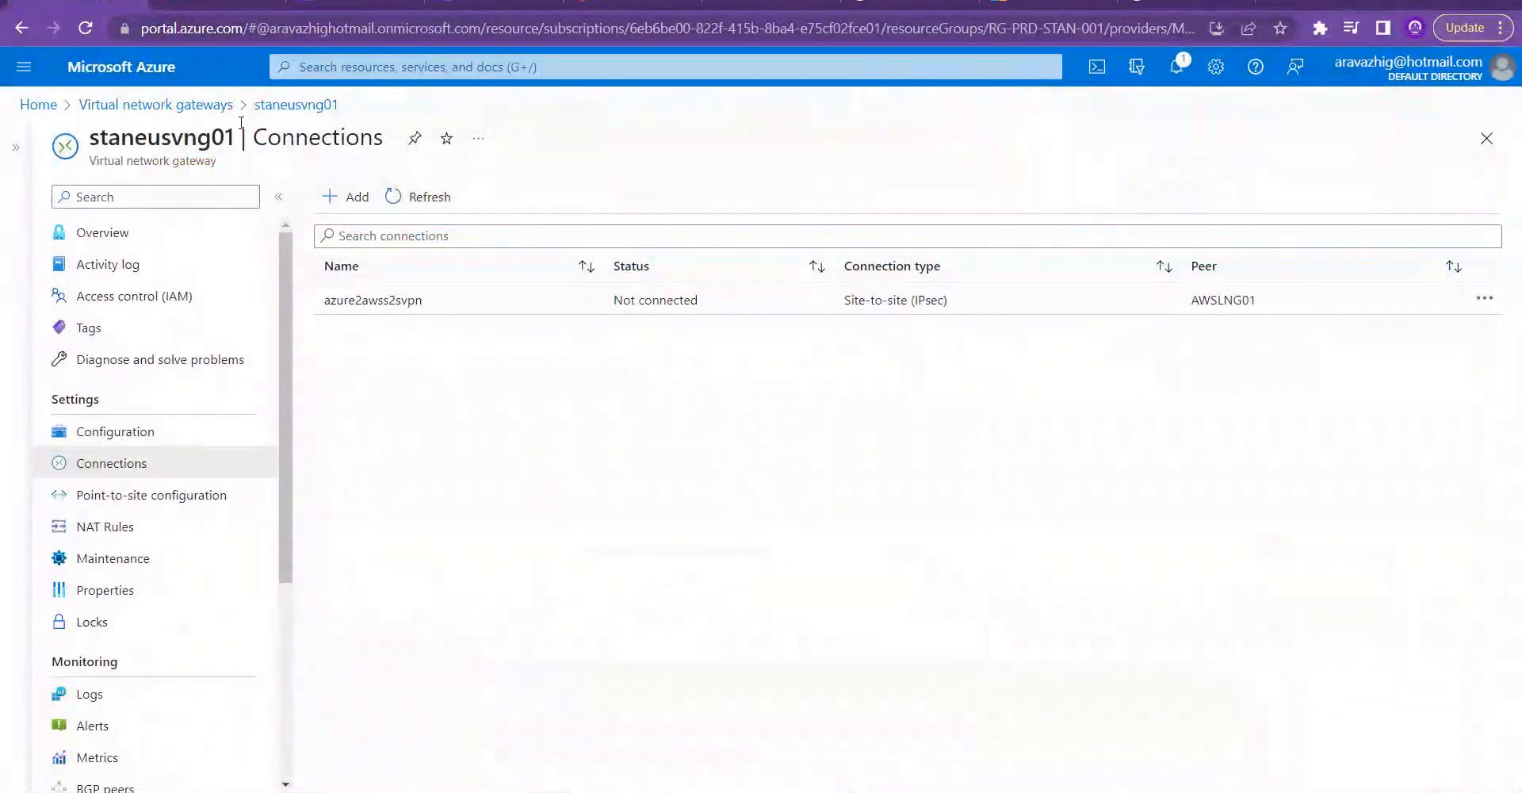
click(296, 104)
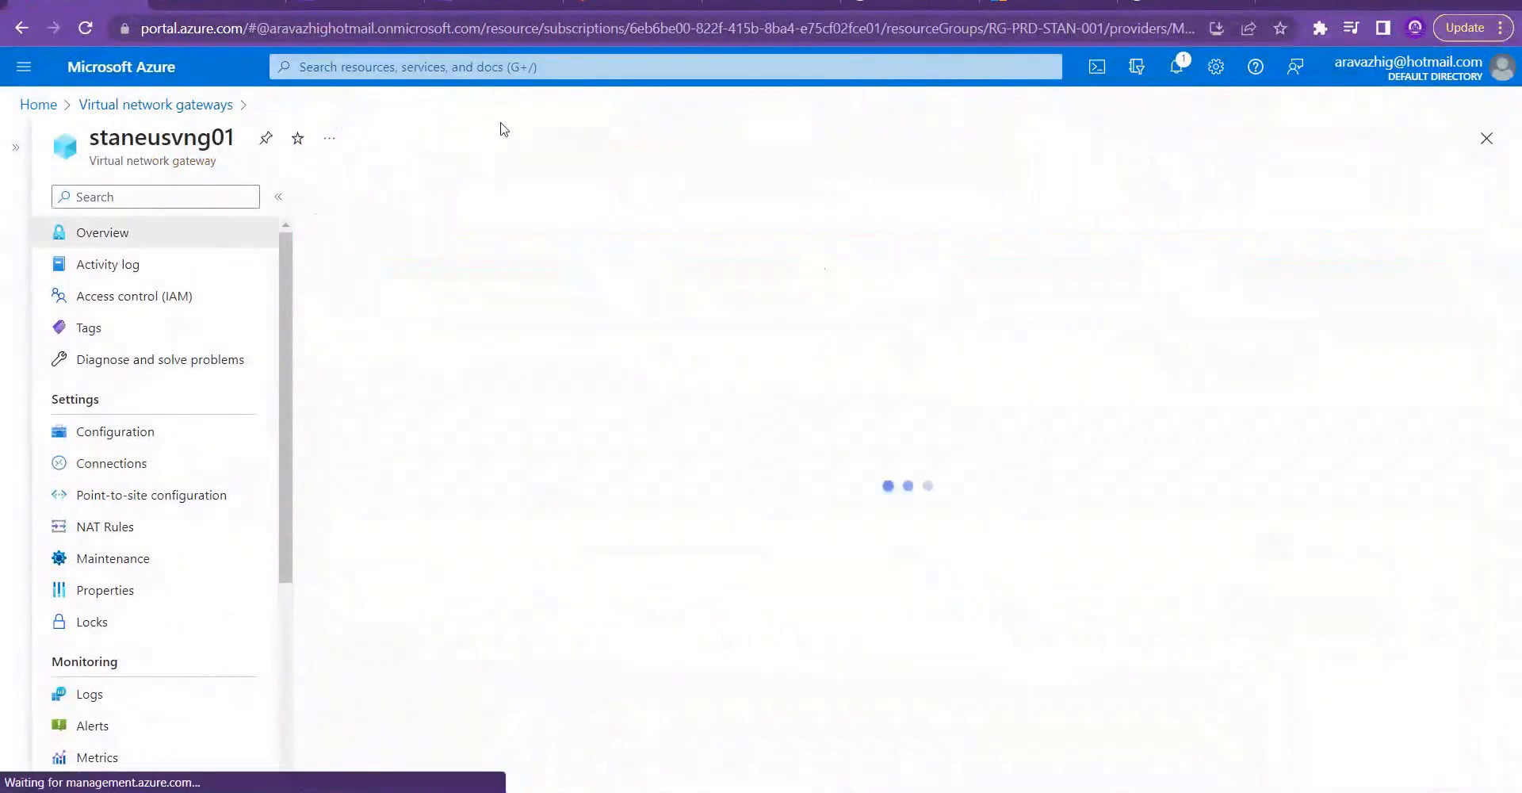
click(168, 436)
click(159, 462)
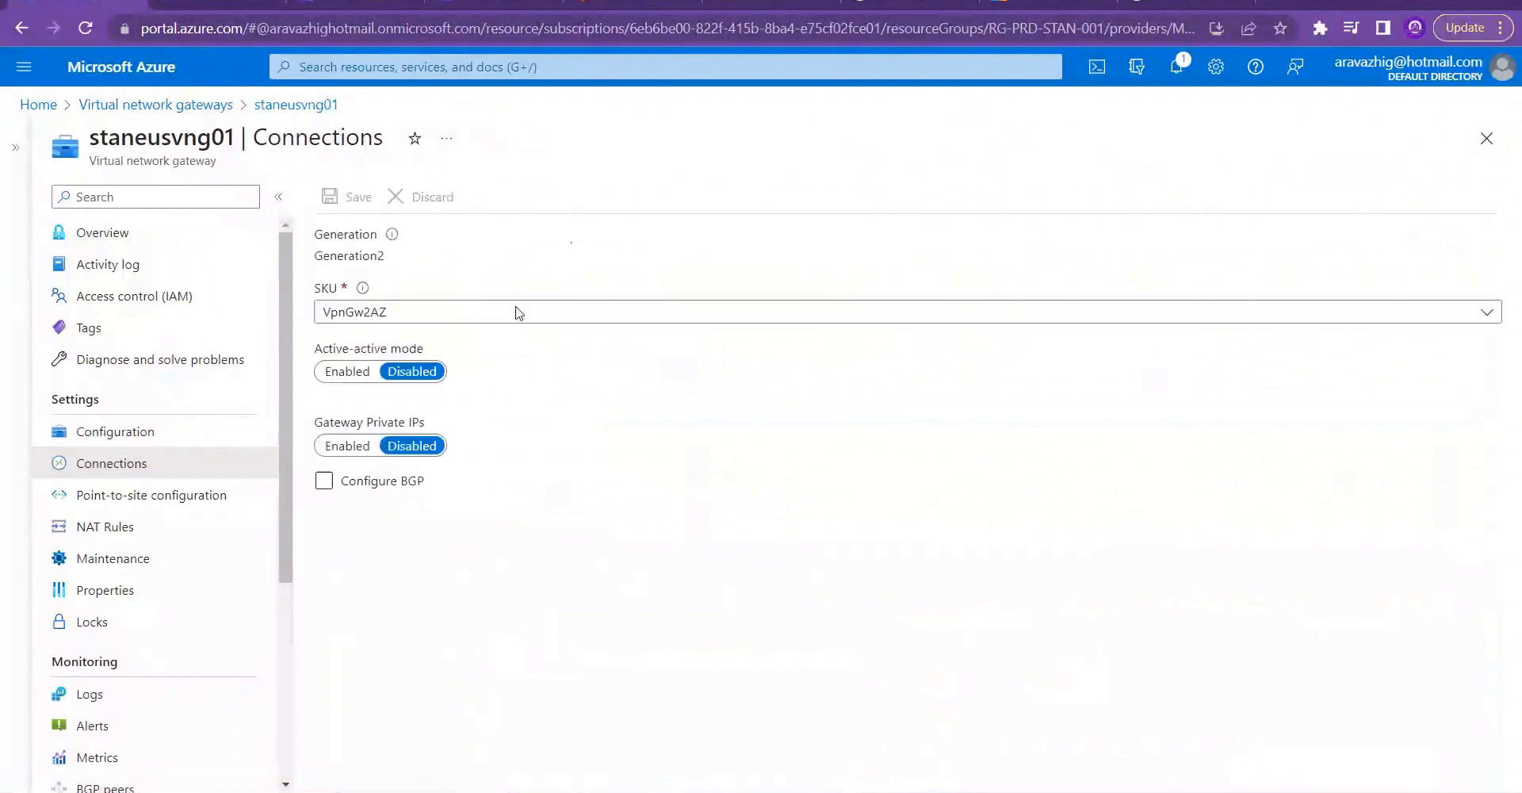
click(211, 468)
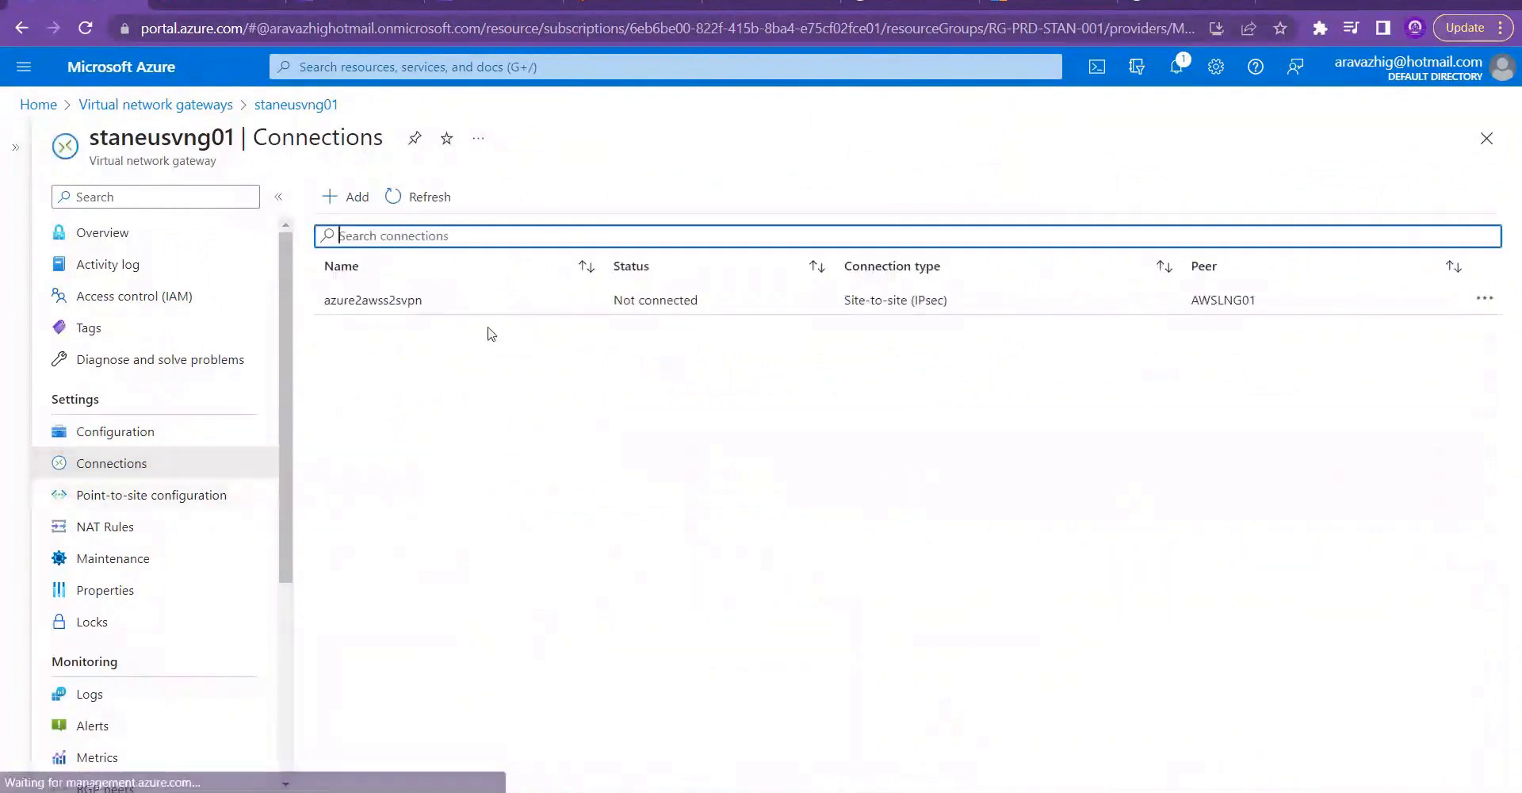
click(399, 196)
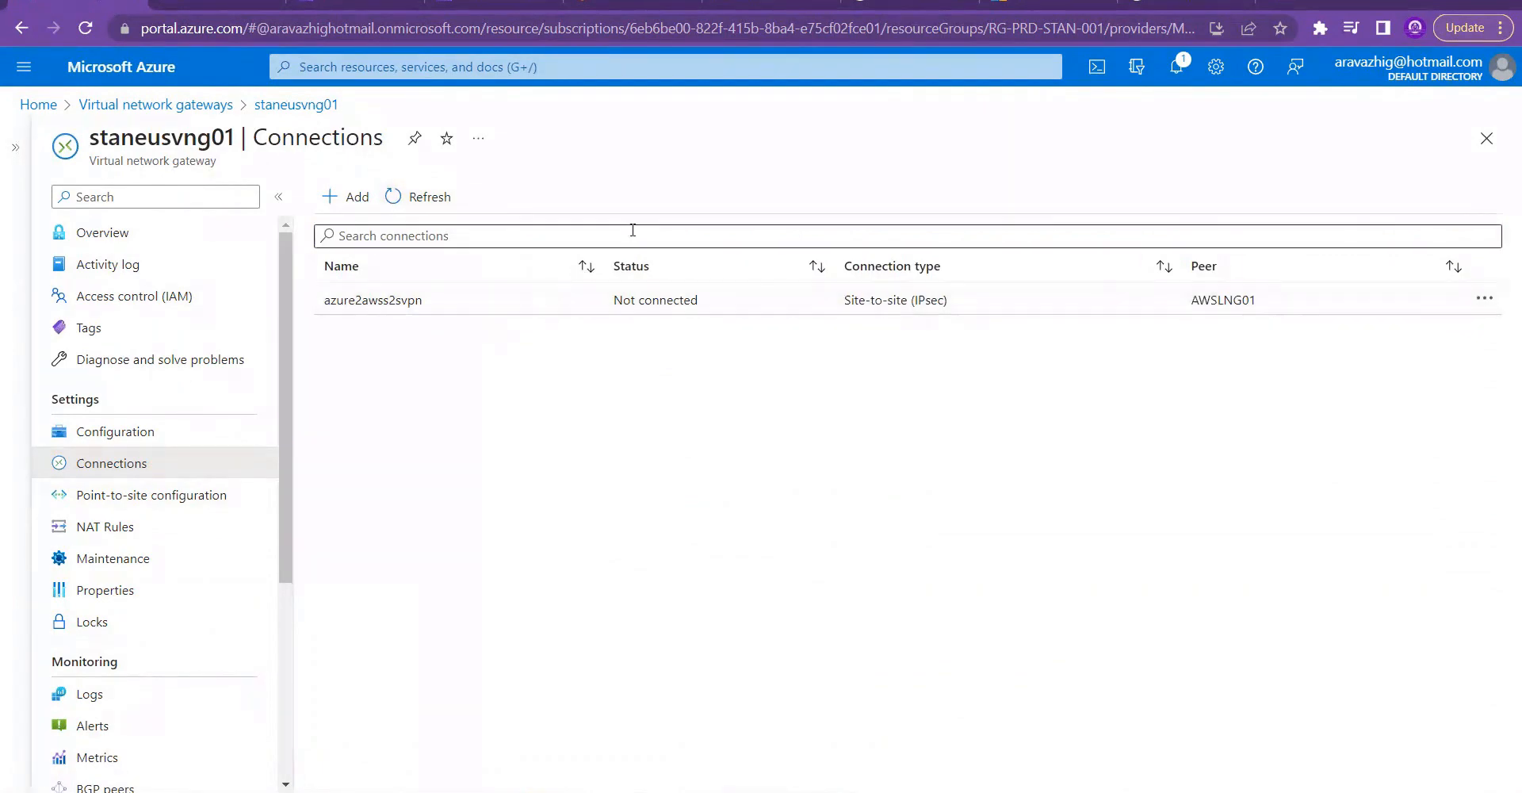
Step: Return to the AWS console and copy the outside IP address of Tunnel 2, 65.0.151.126
click(221, 2)
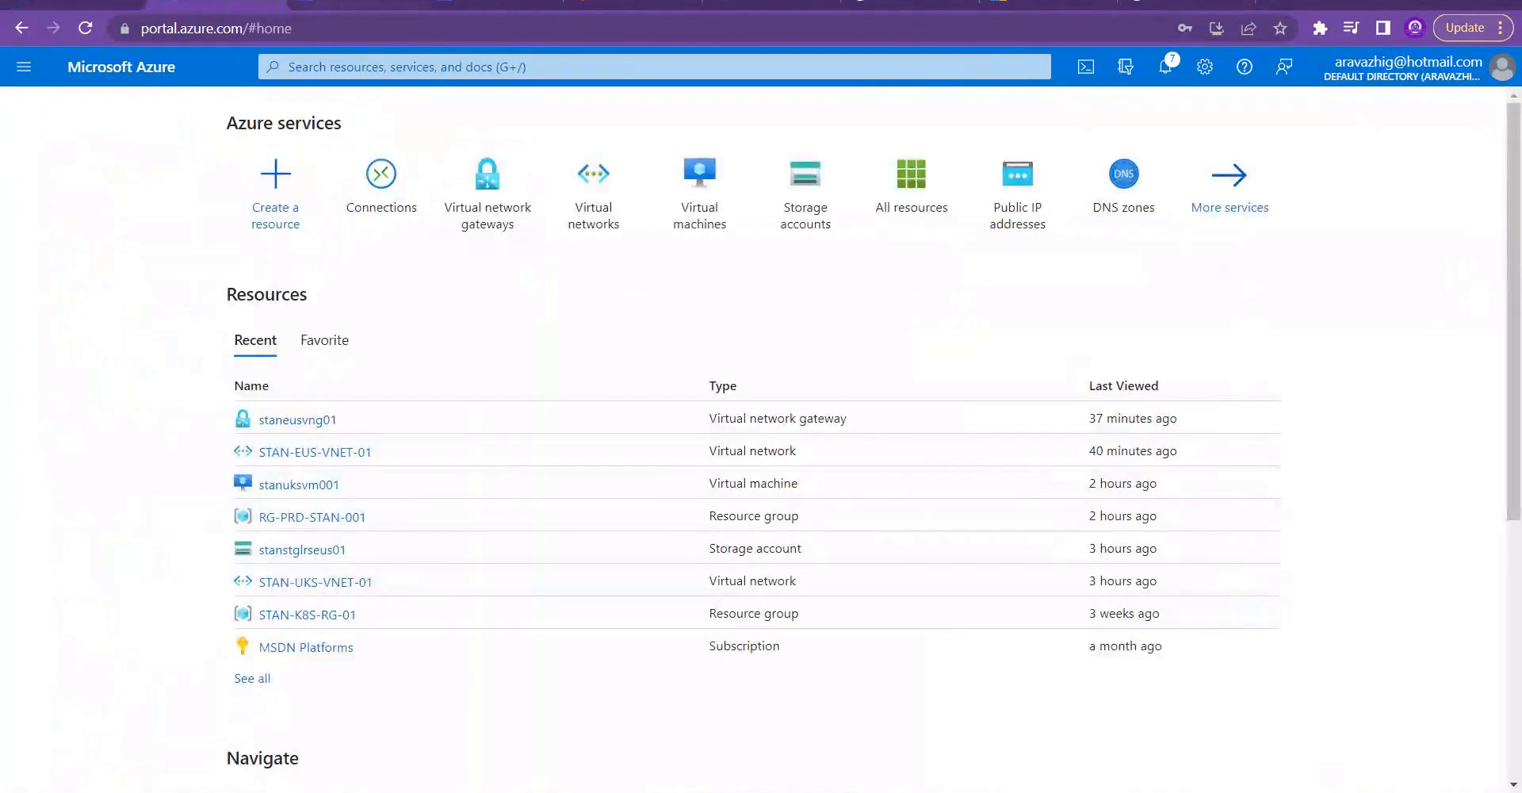
click(357, 2)
drag(539, 619, 427, 615)
key(ctrl+c)
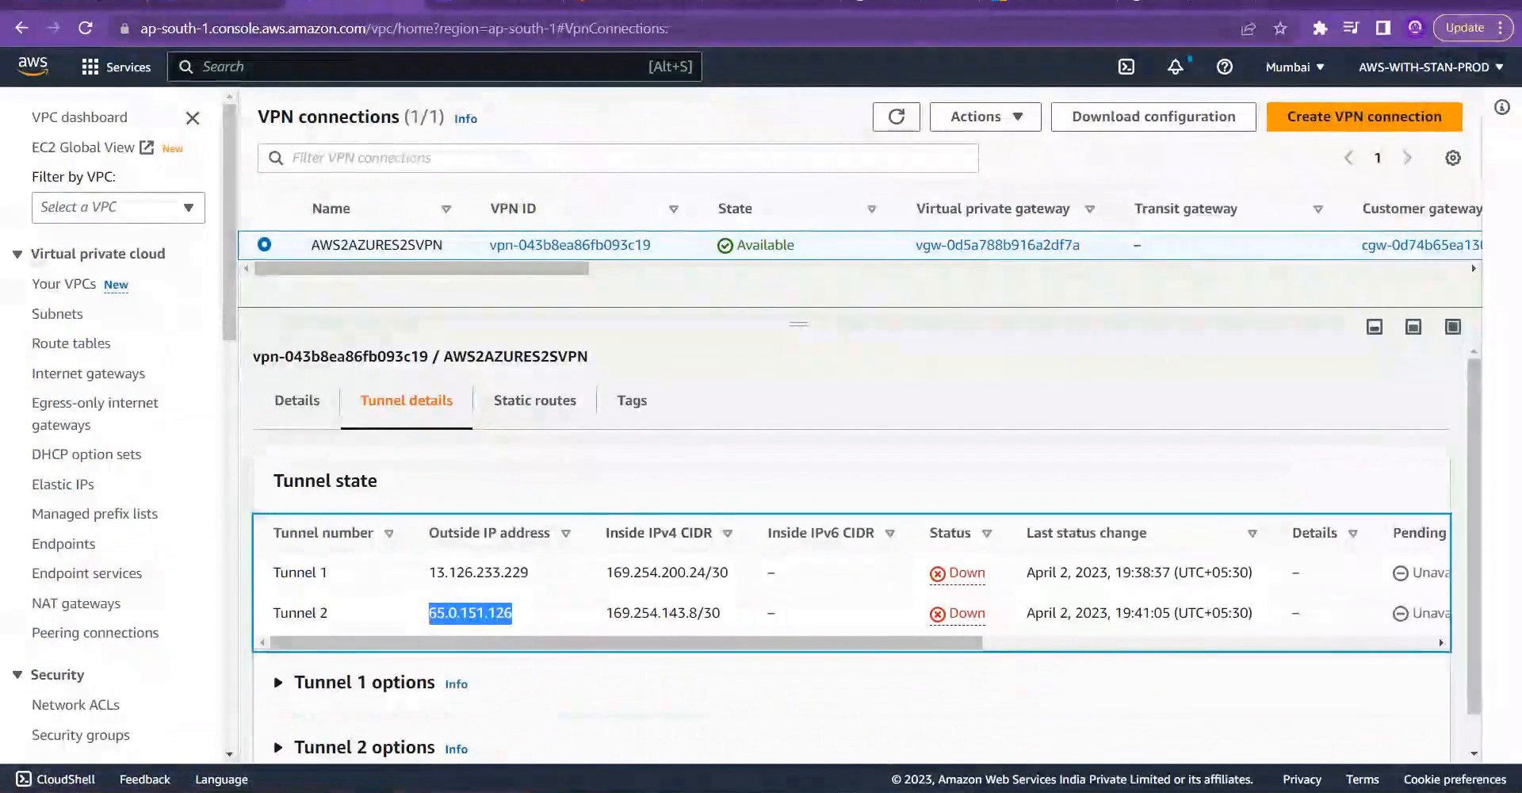
Step: Switch to the Azure portal and open the configuration of the local network gateway AWSLNG01
click(99, 4)
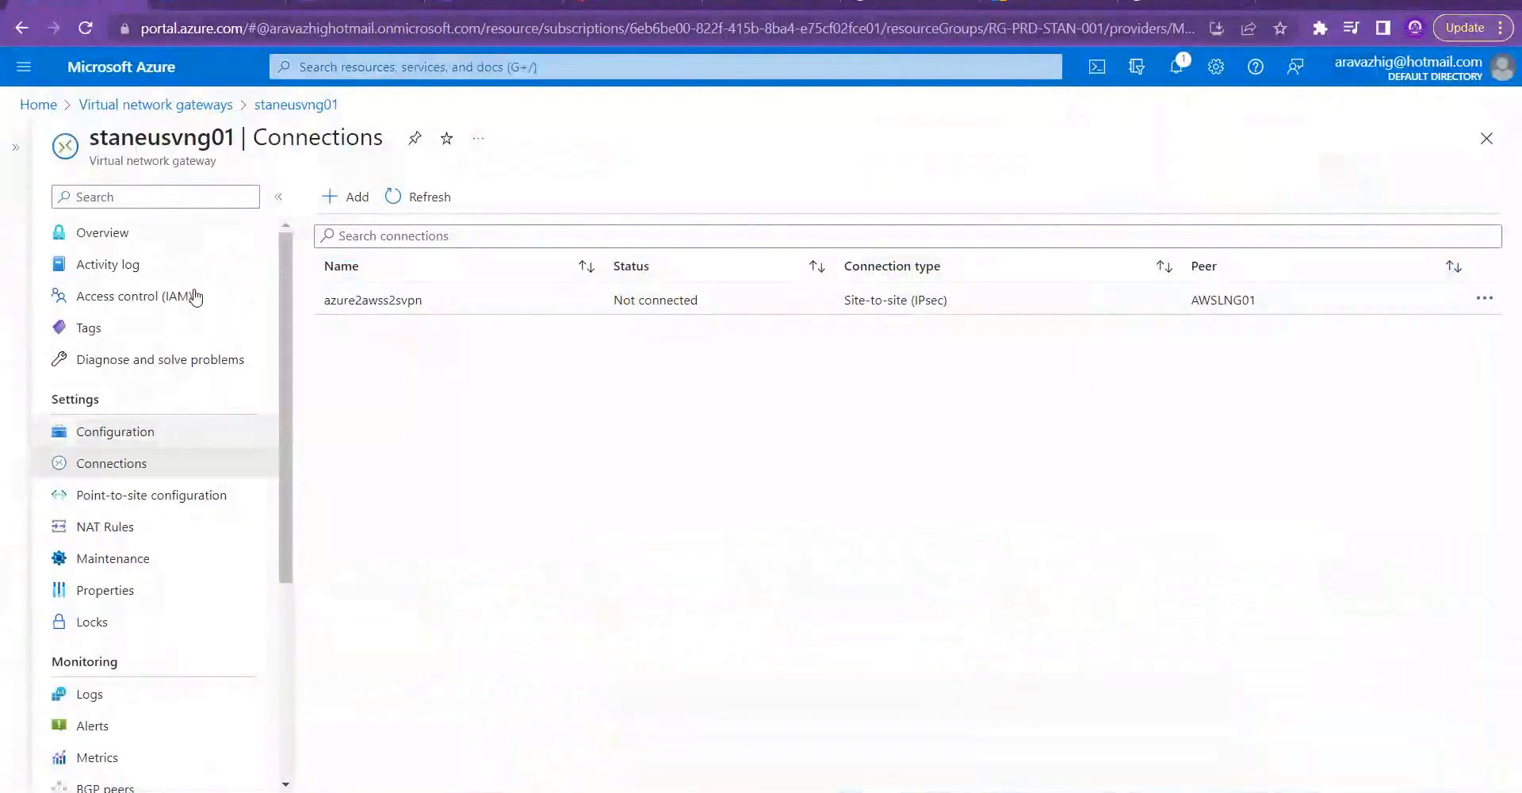
click(40, 105)
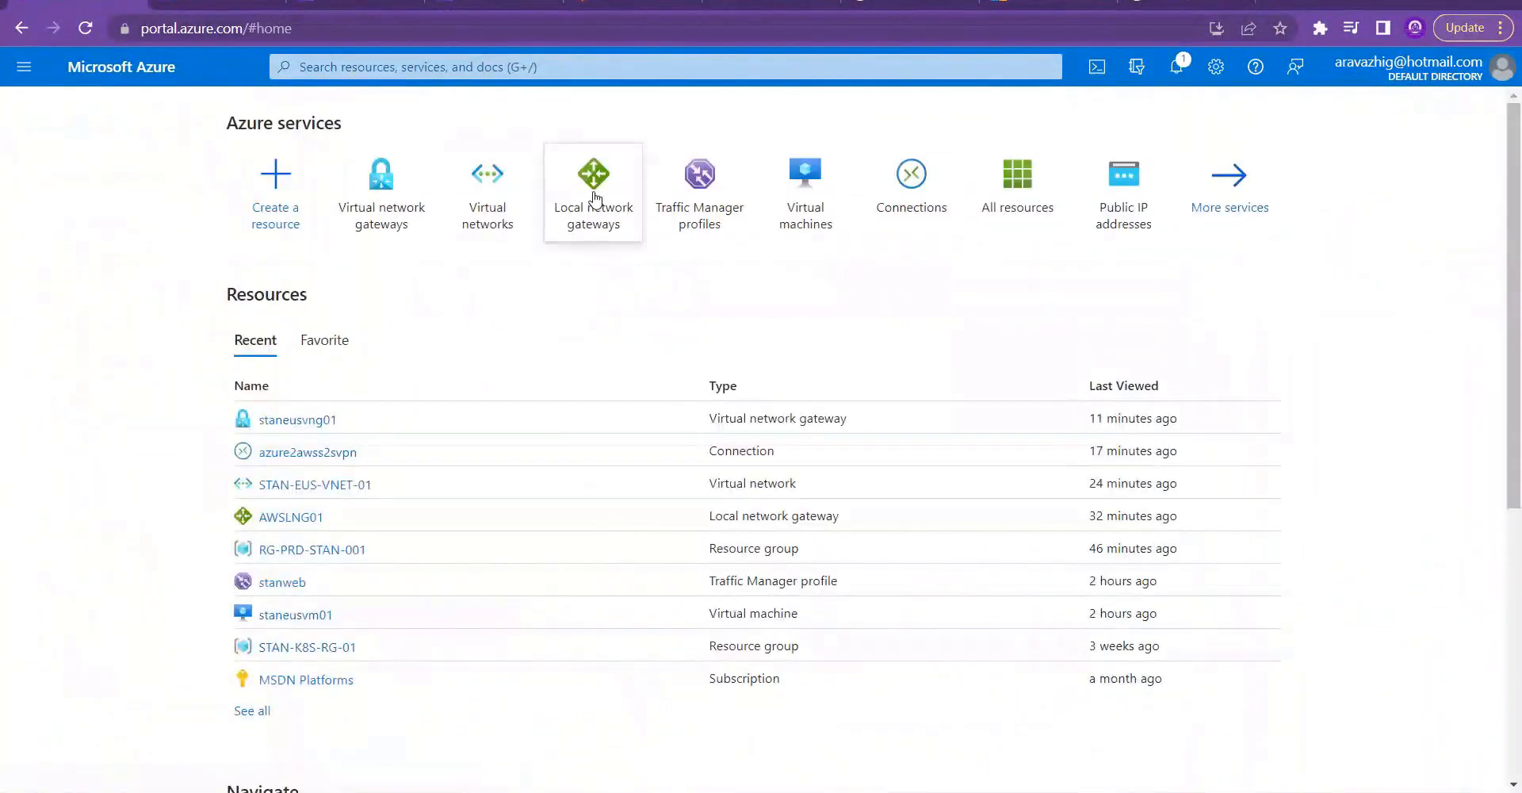
click(593, 199)
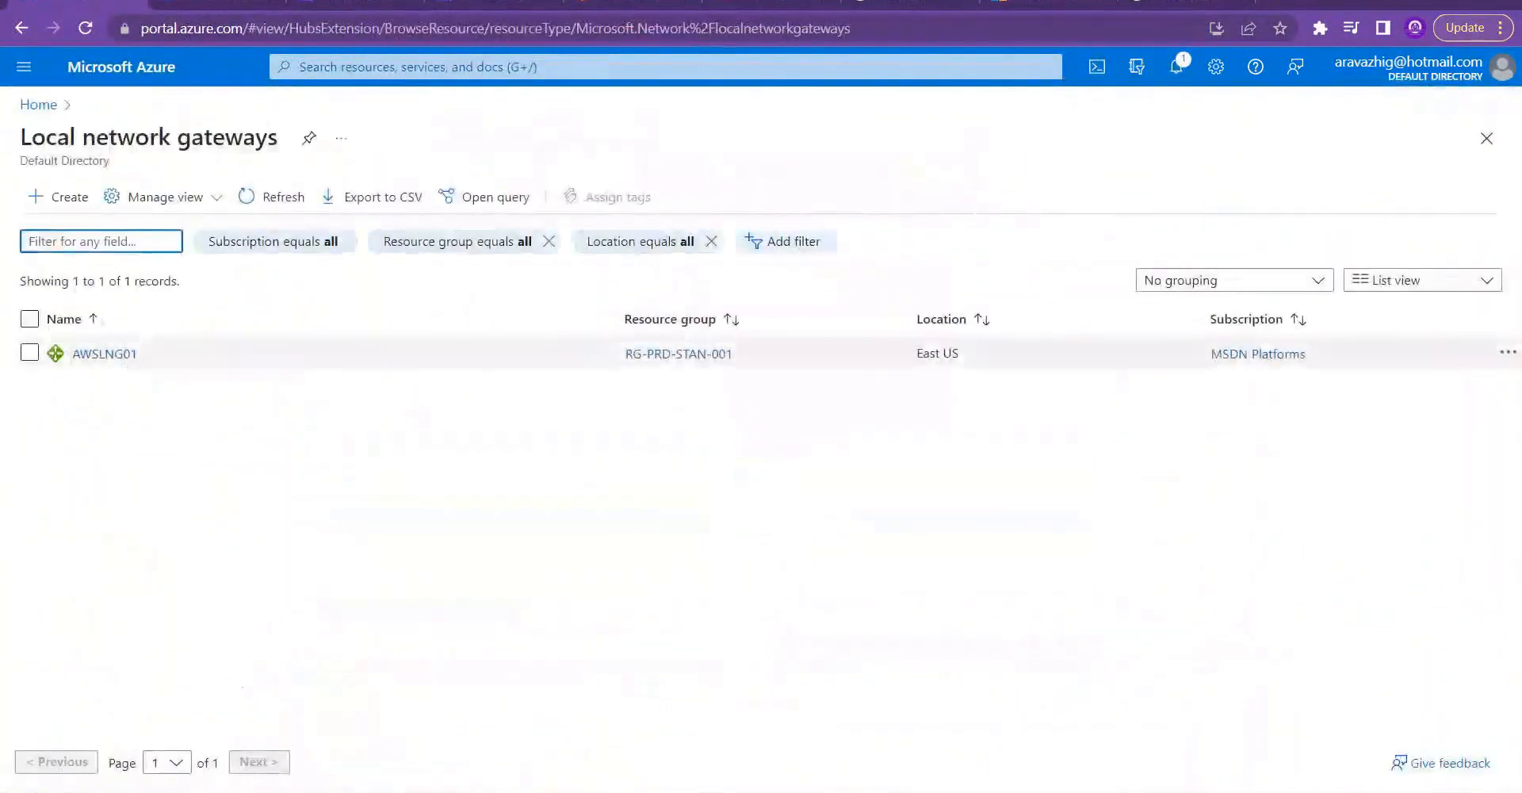
click(121, 361)
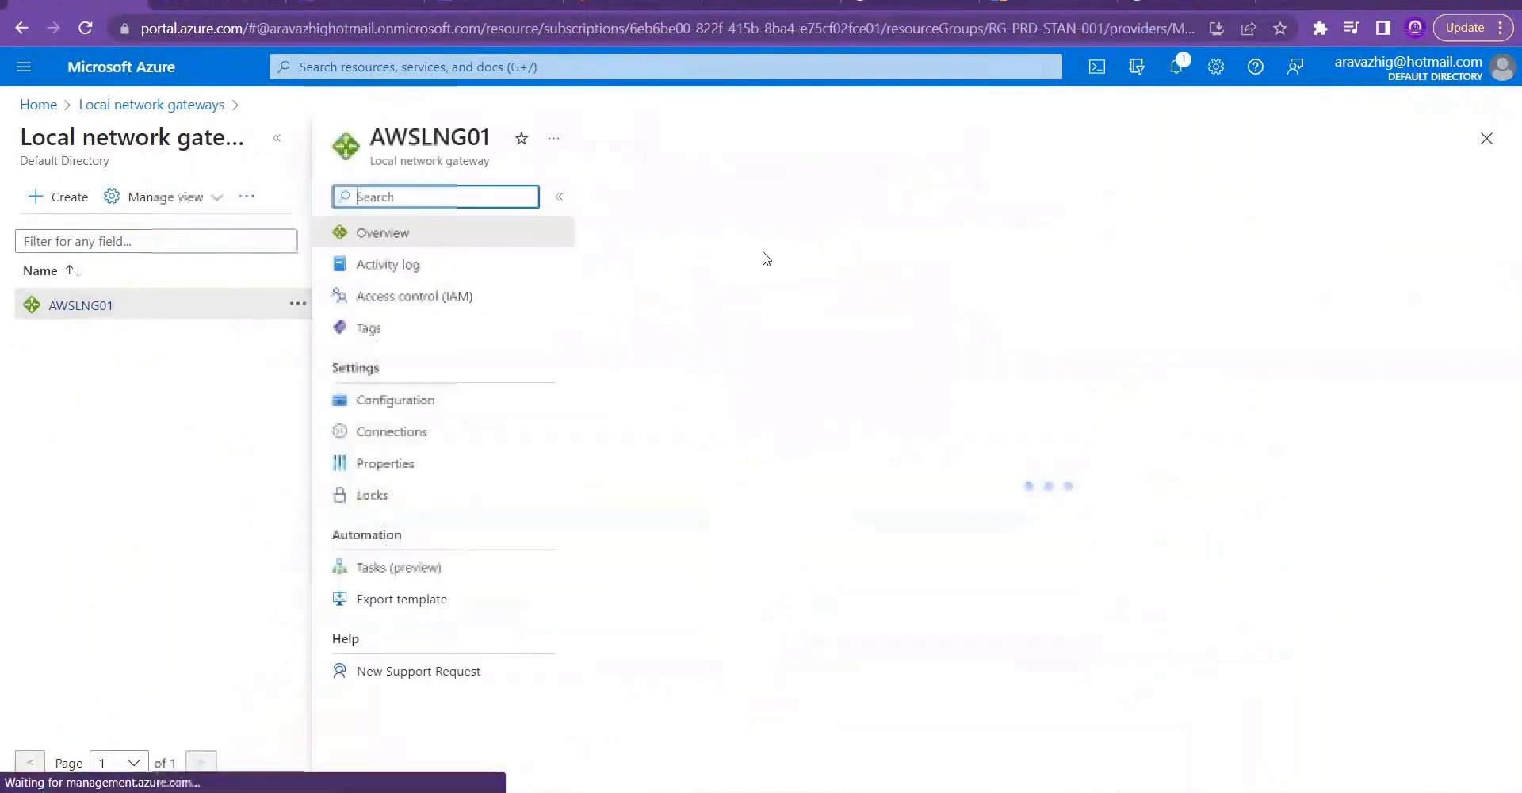
click(433, 405)
Step: Set the AWSLNG01 gateway's IP address to 65.0.151.126, save the configuration and view the portal notifications
drag(738, 310, 602, 311)
key(ctrl+v)
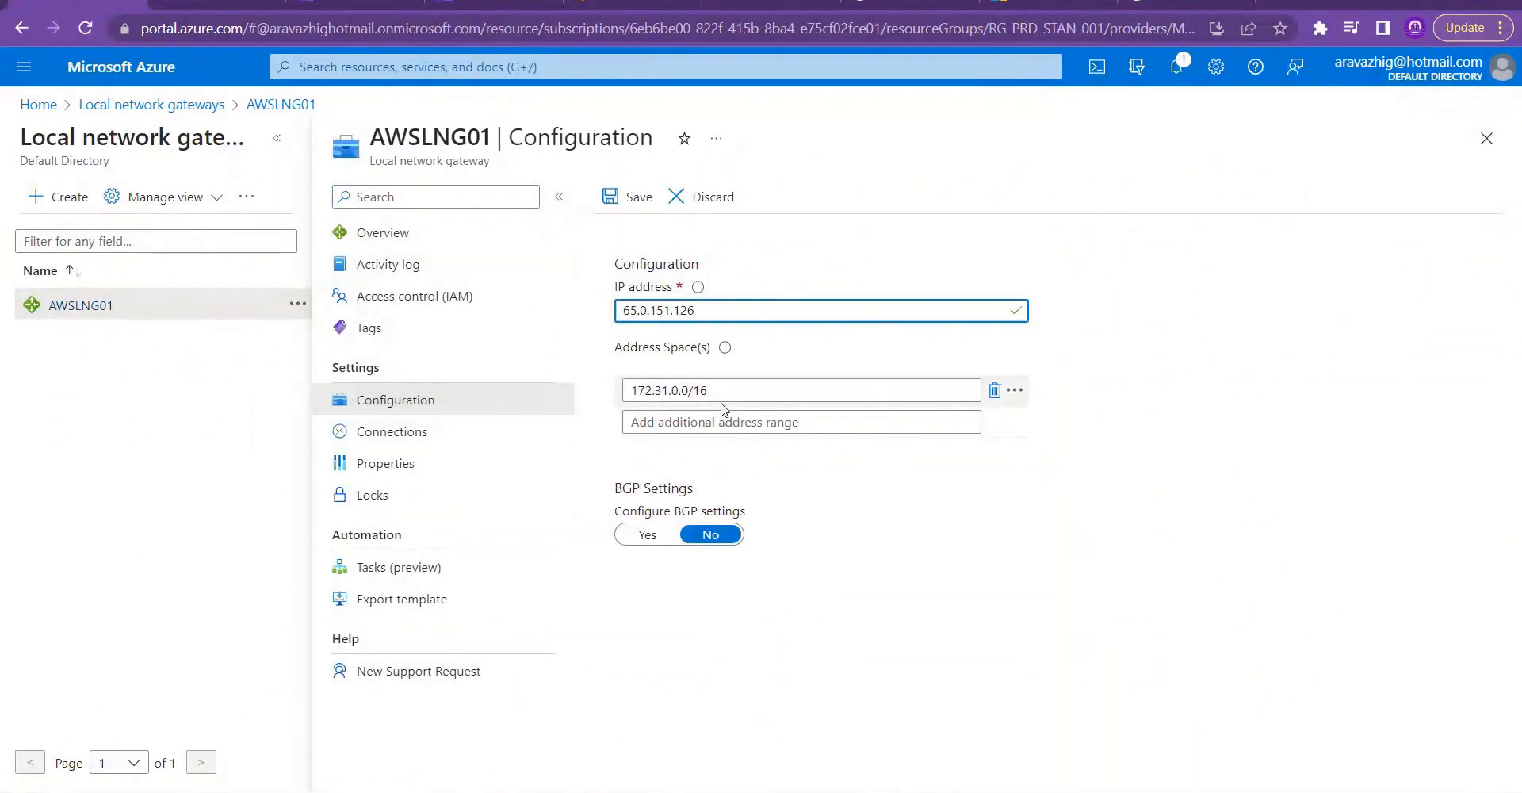
click(620, 198)
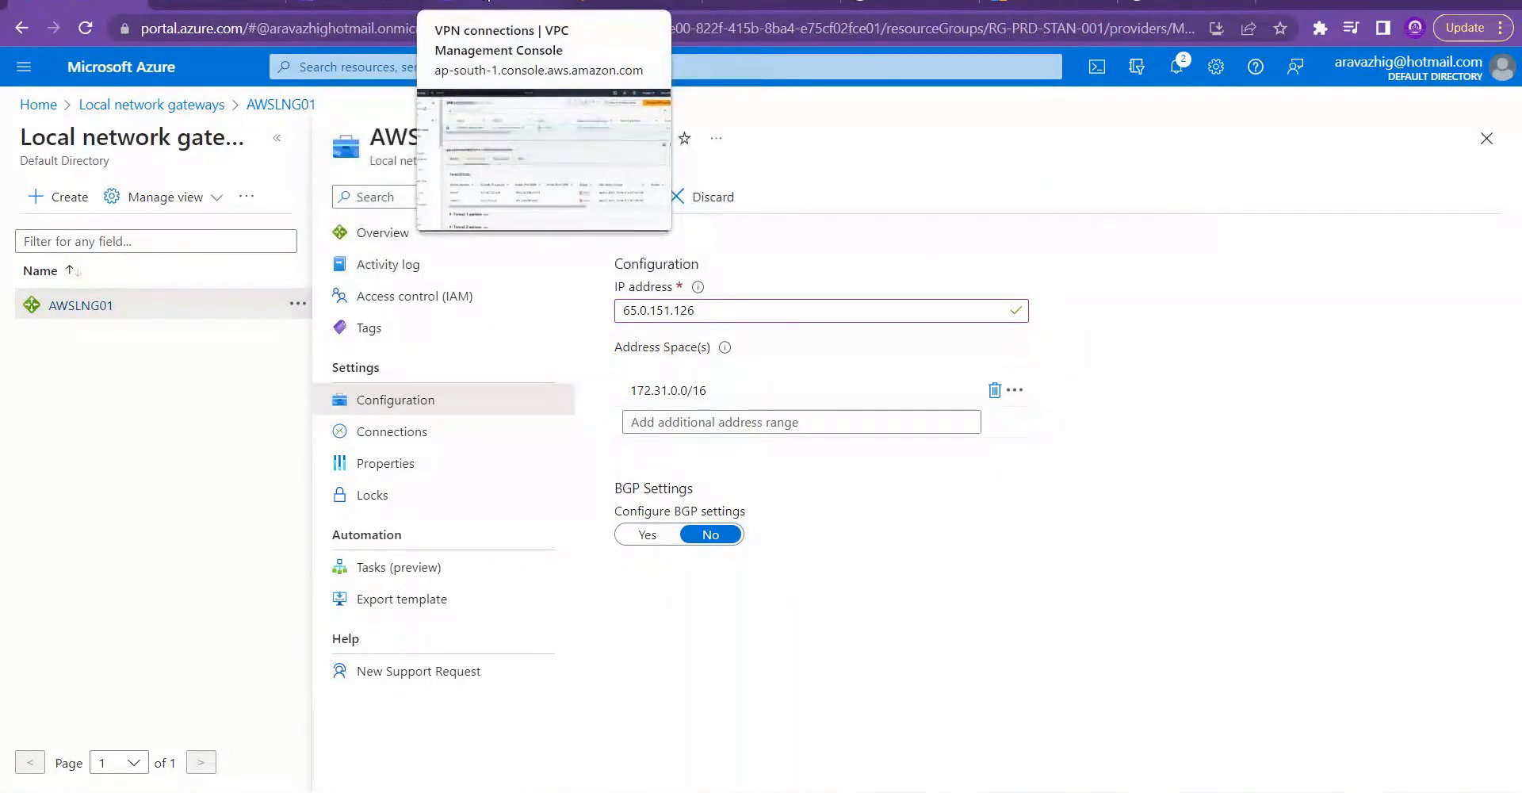
click(355, 2)
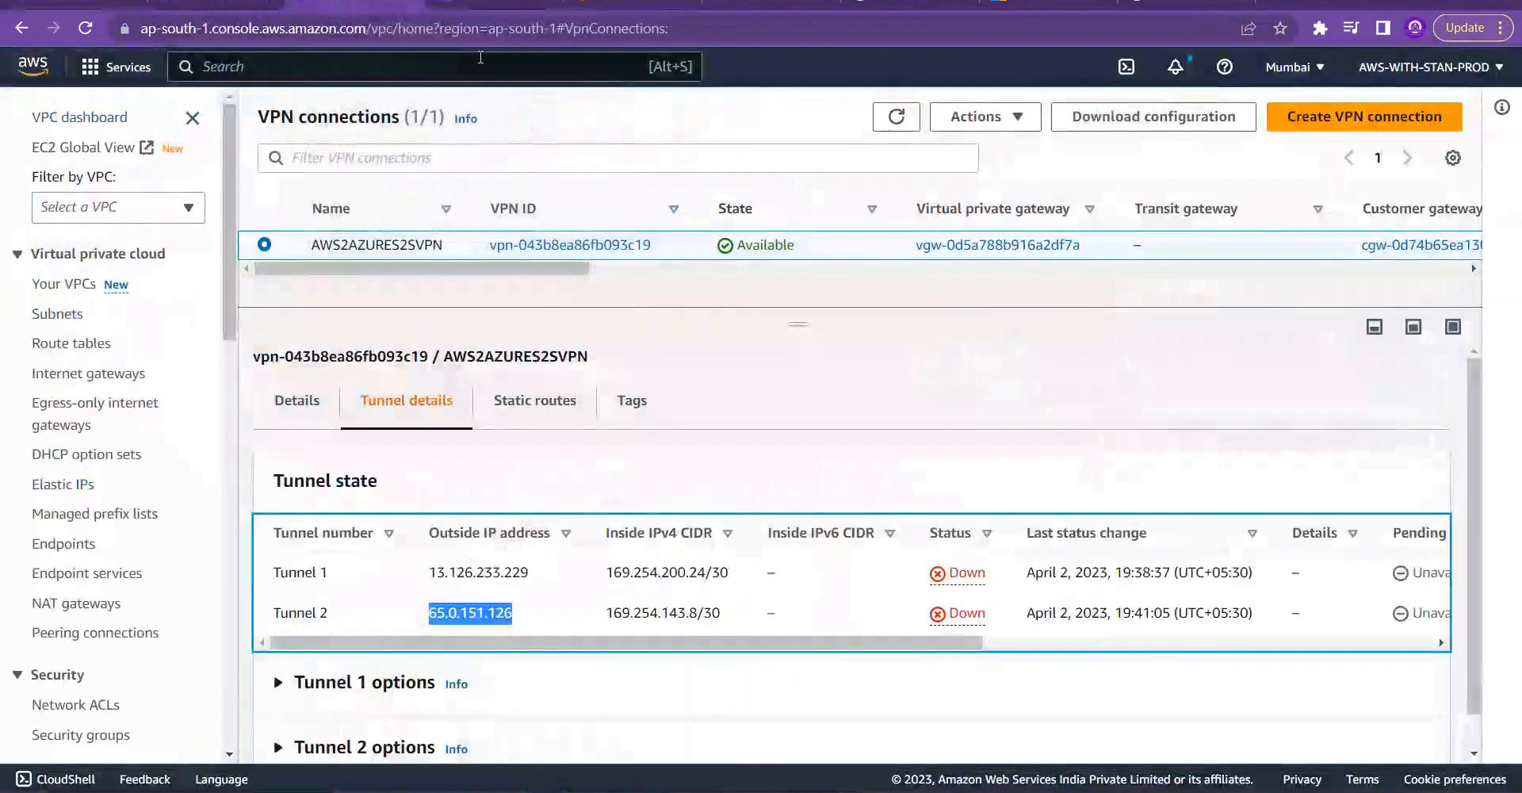
click(186, 3)
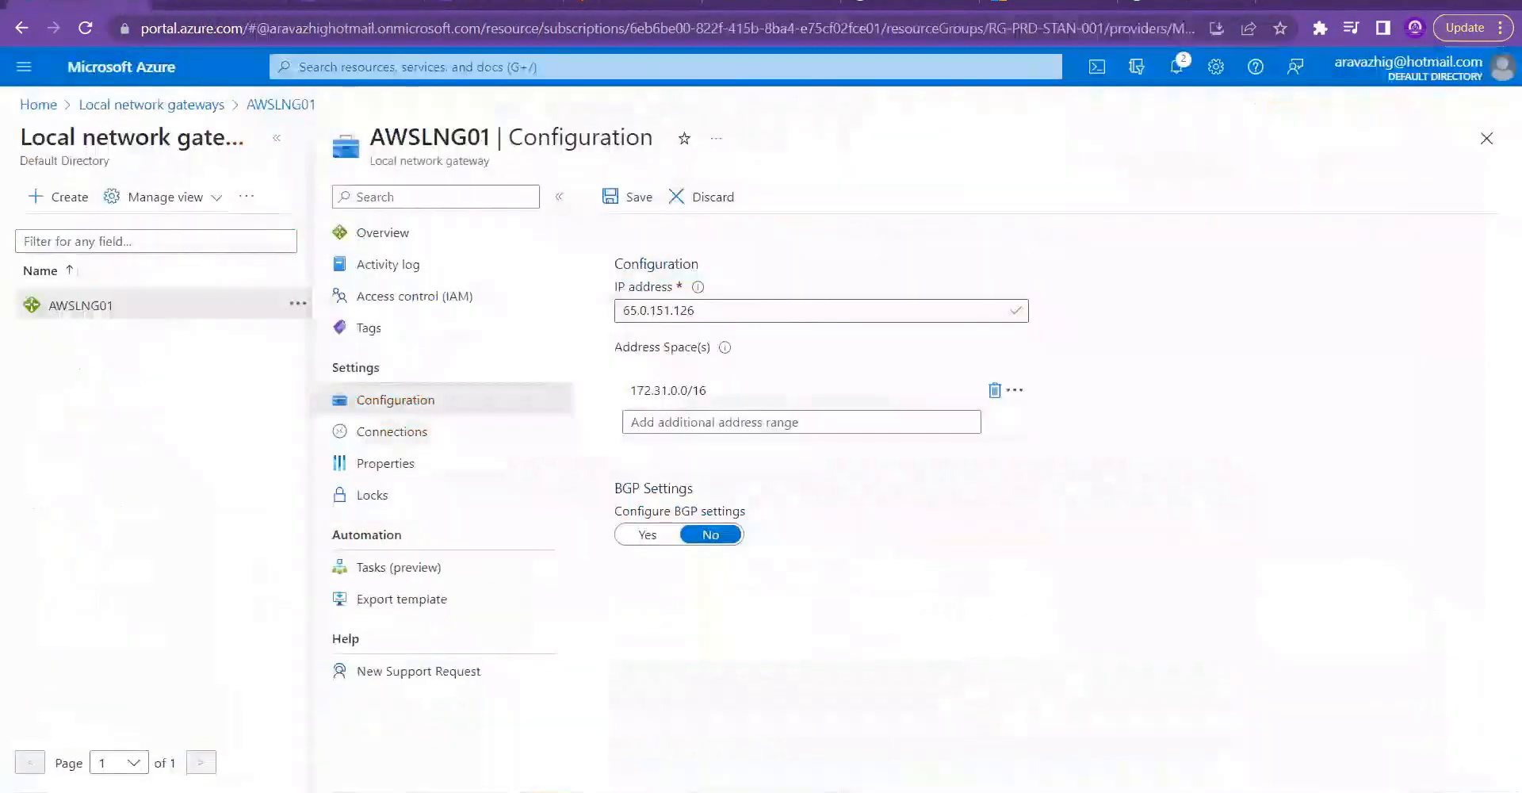
click(622, 205)
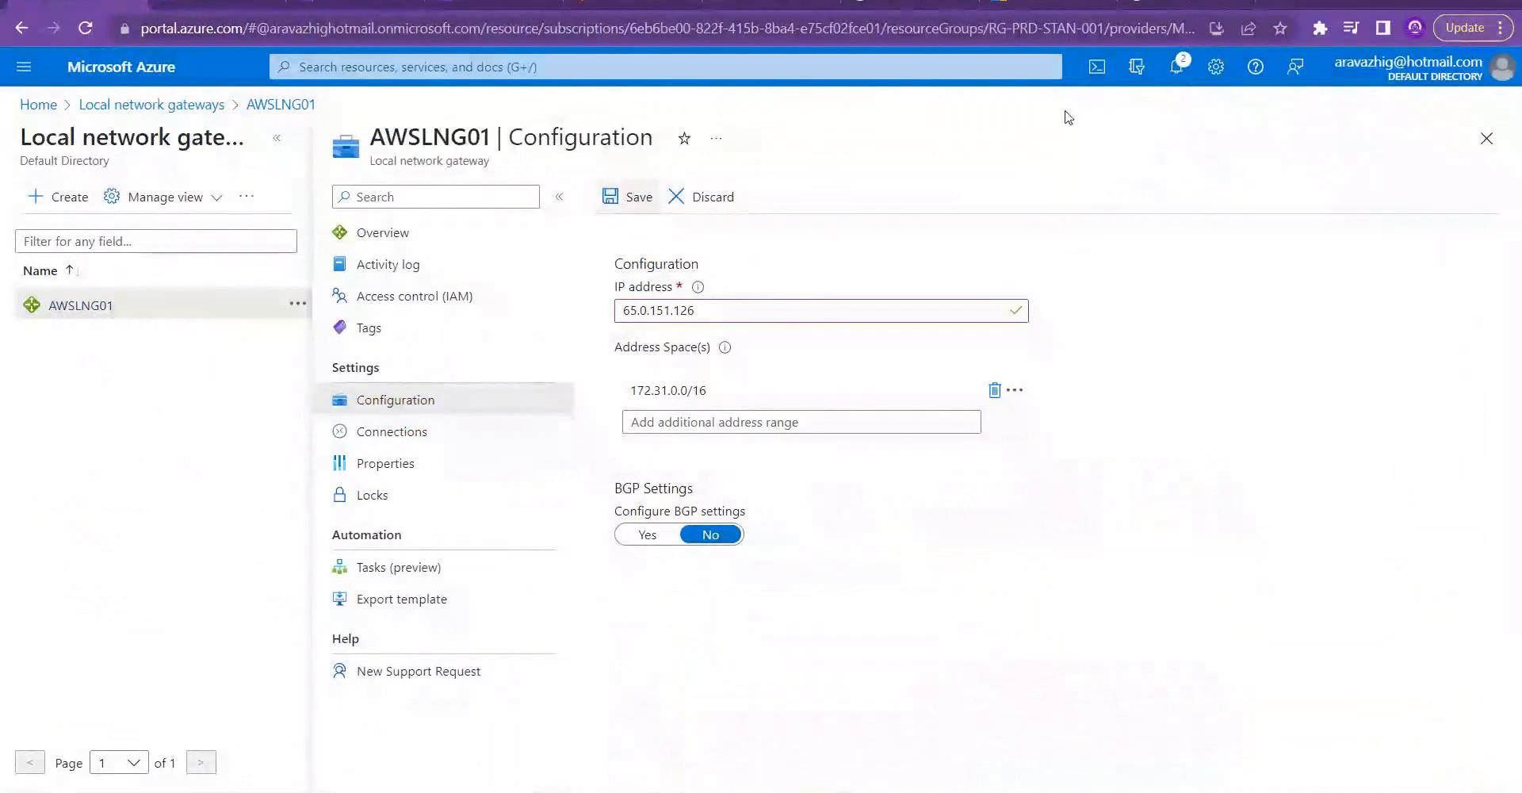
click(1176, 68)
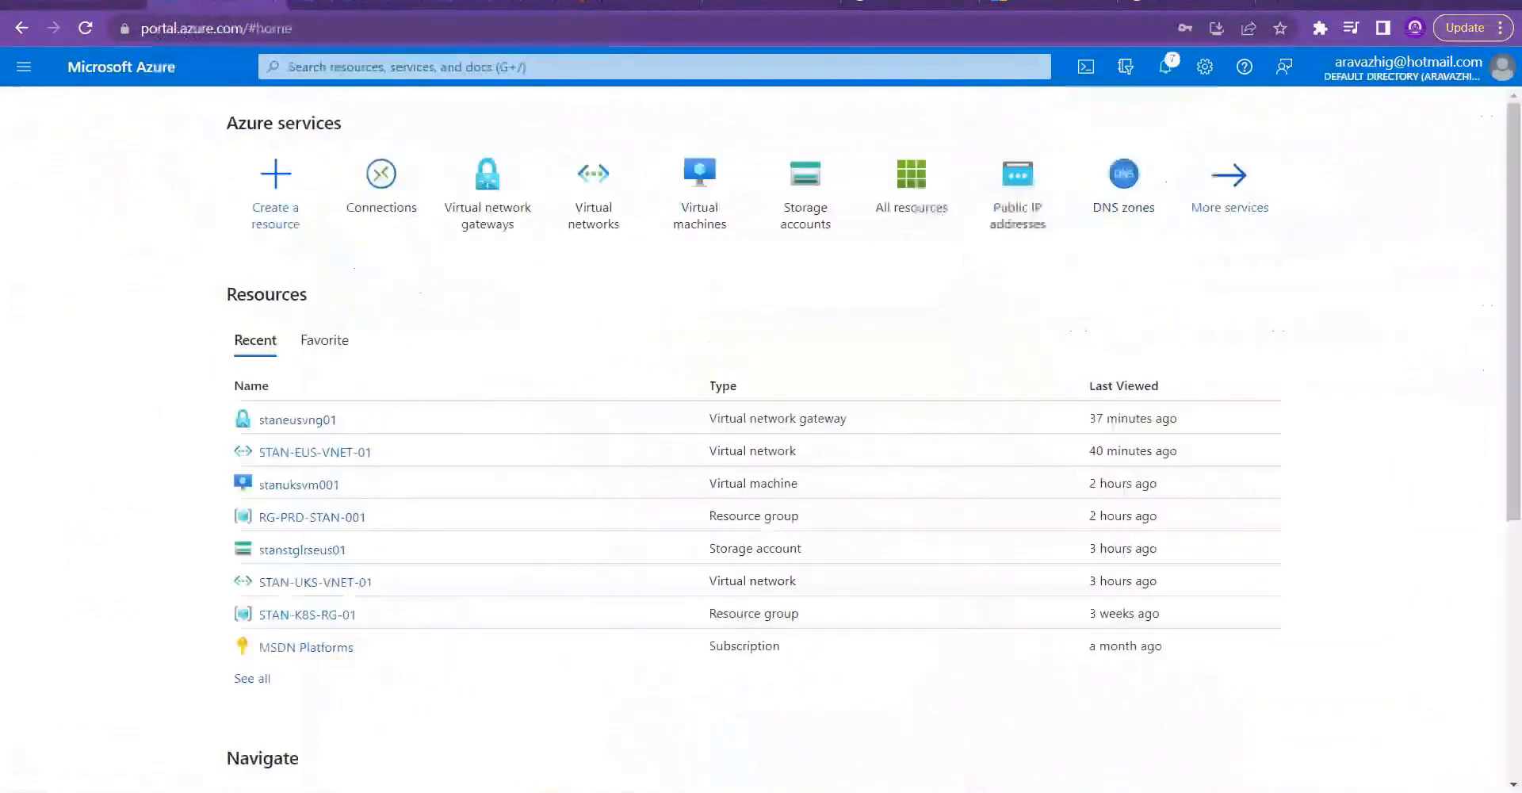
Step: Switch to draw.io and review the diagram pages AZURE NETWORKING, AZURE SECURE NET…, AZURE VNET, Page-3, Page-4 and Page-7
click(333, 3)
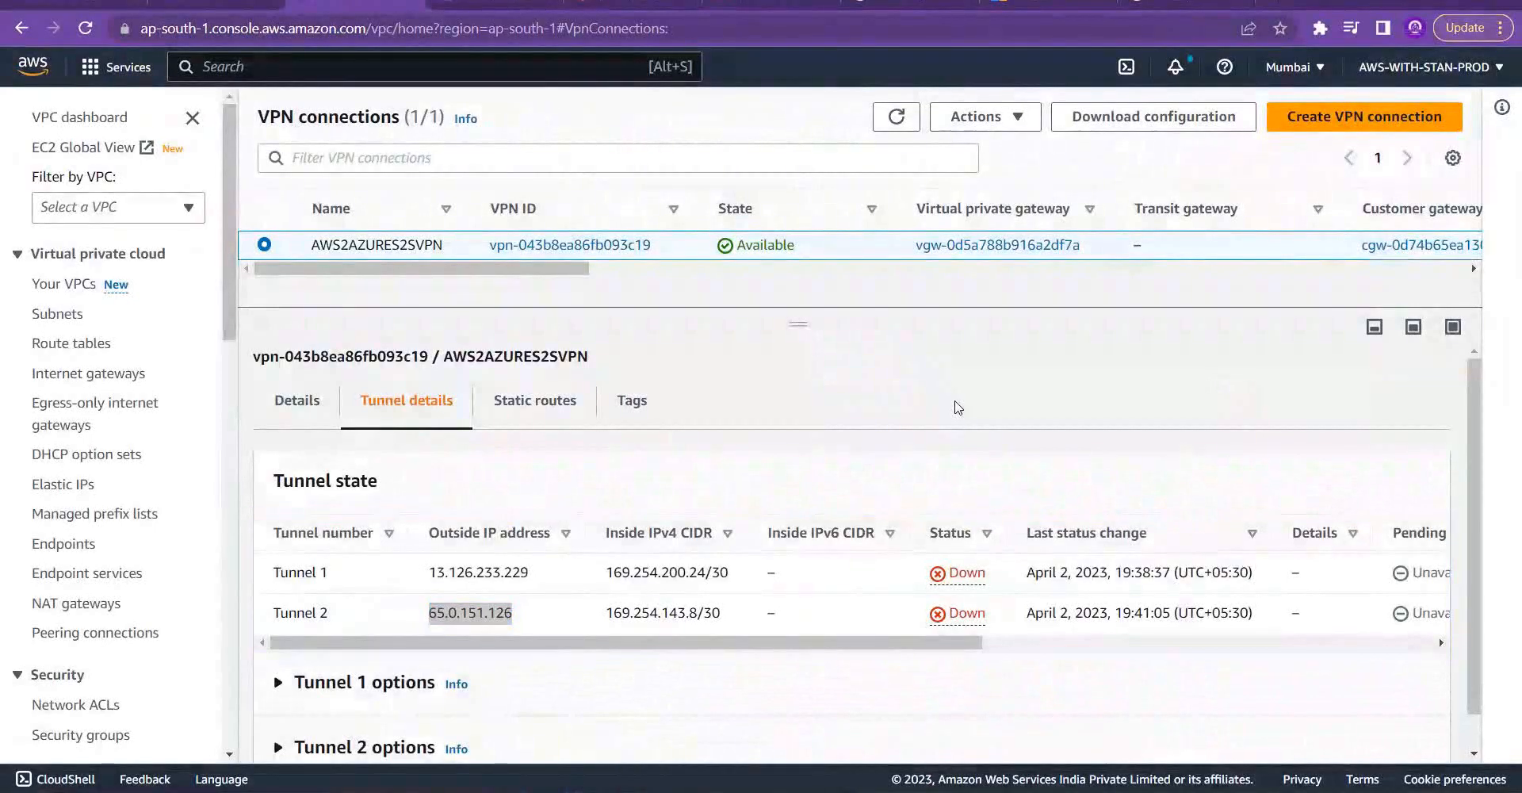
key(alt+Tab)
key(alt+Tab)
key(alt+Tab)
key(alt+Tab)
key(alt+shift+Tab)
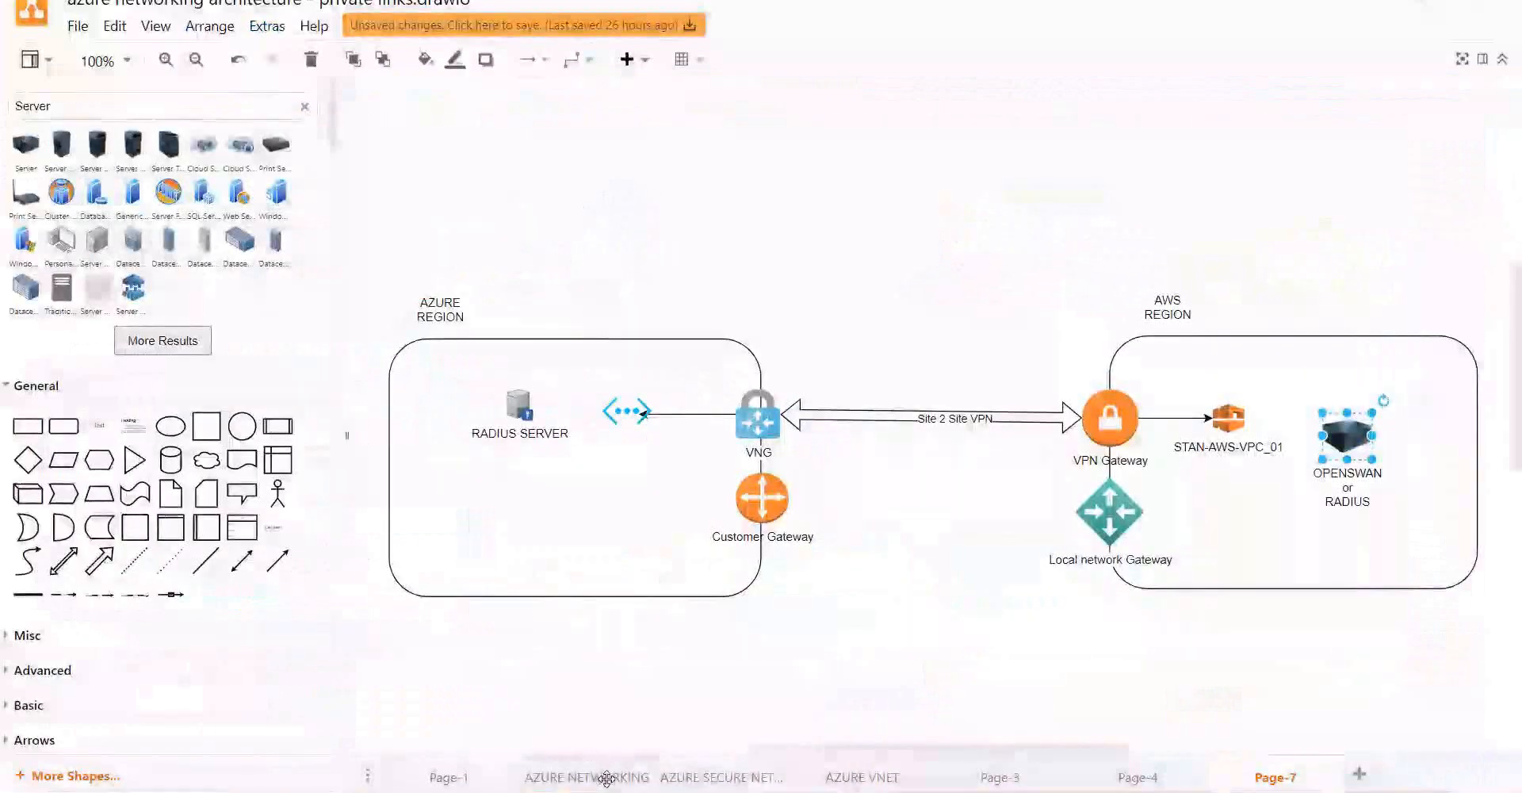
click(612, 774)
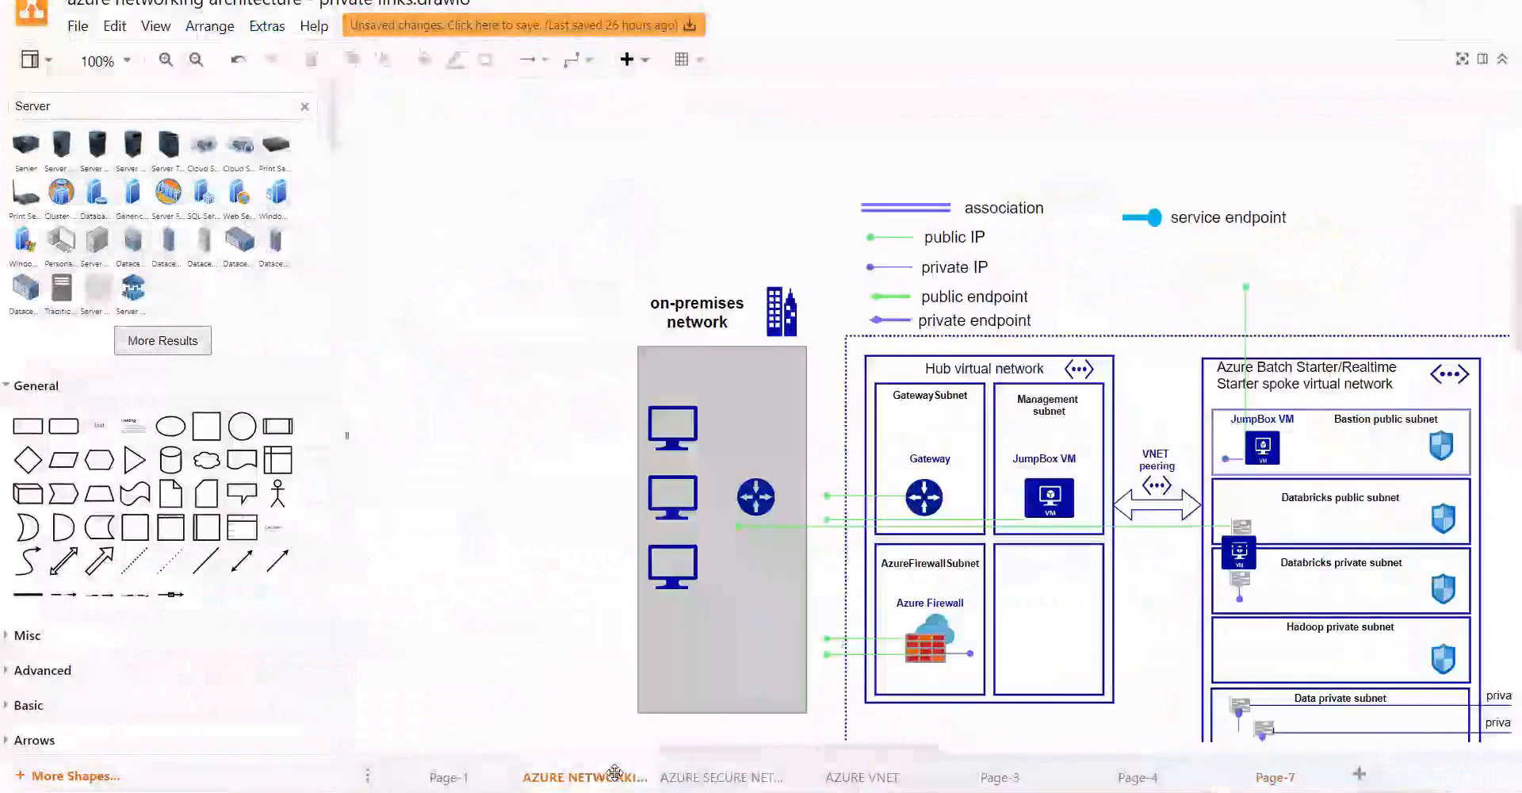
click(723, 776)
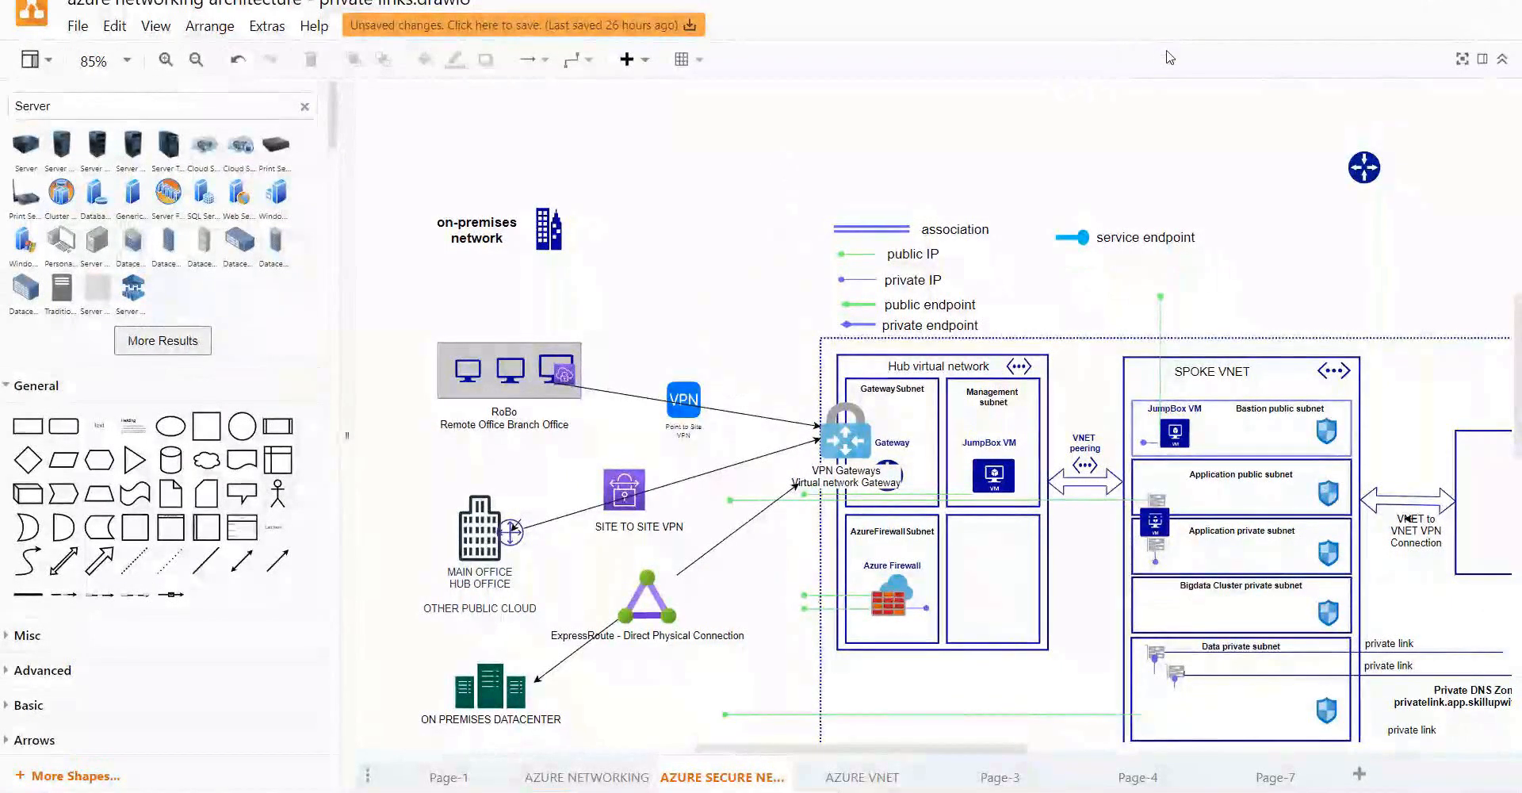
click(888, 779)
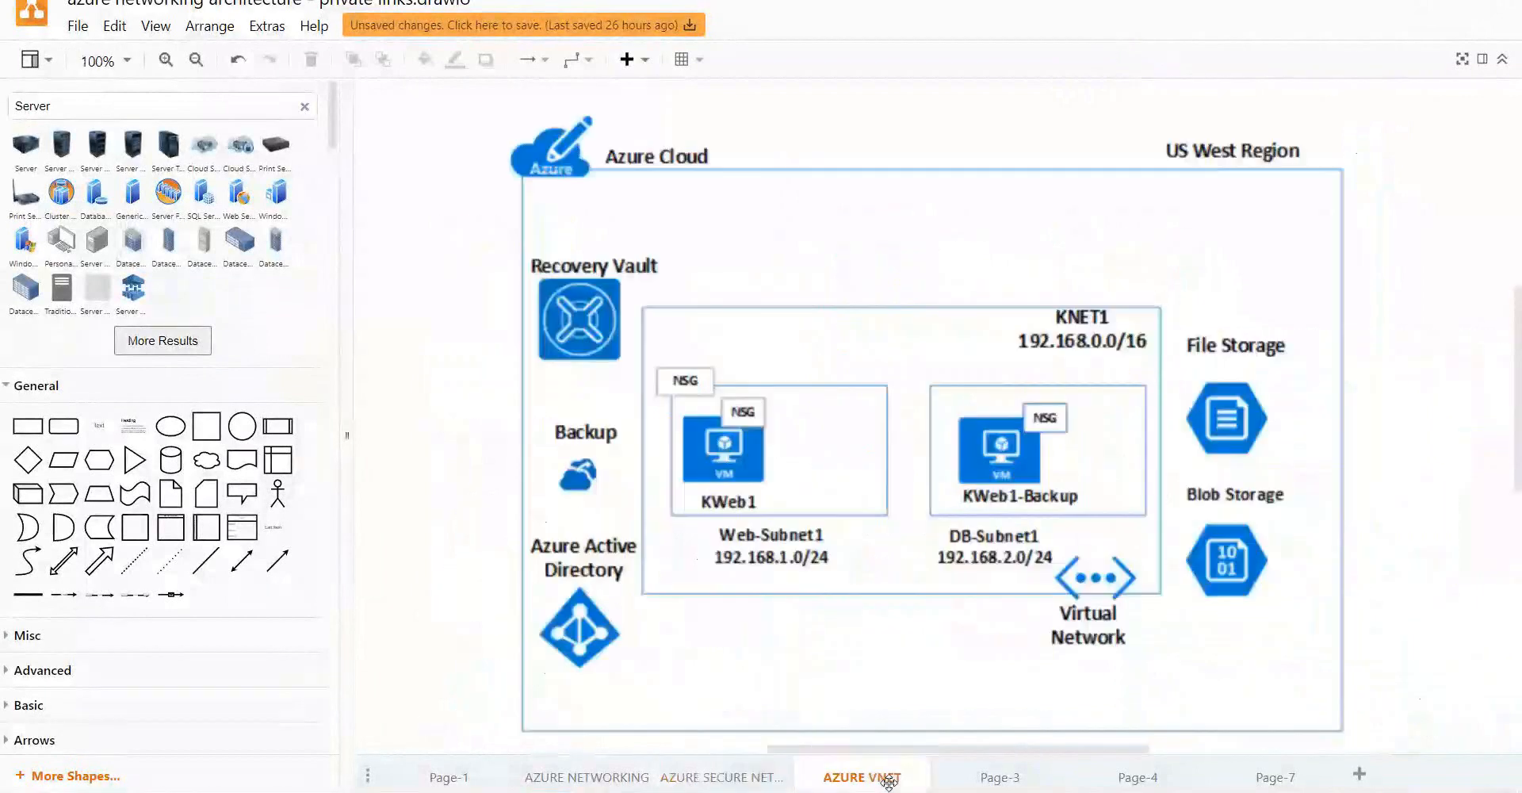
click(952, 775)
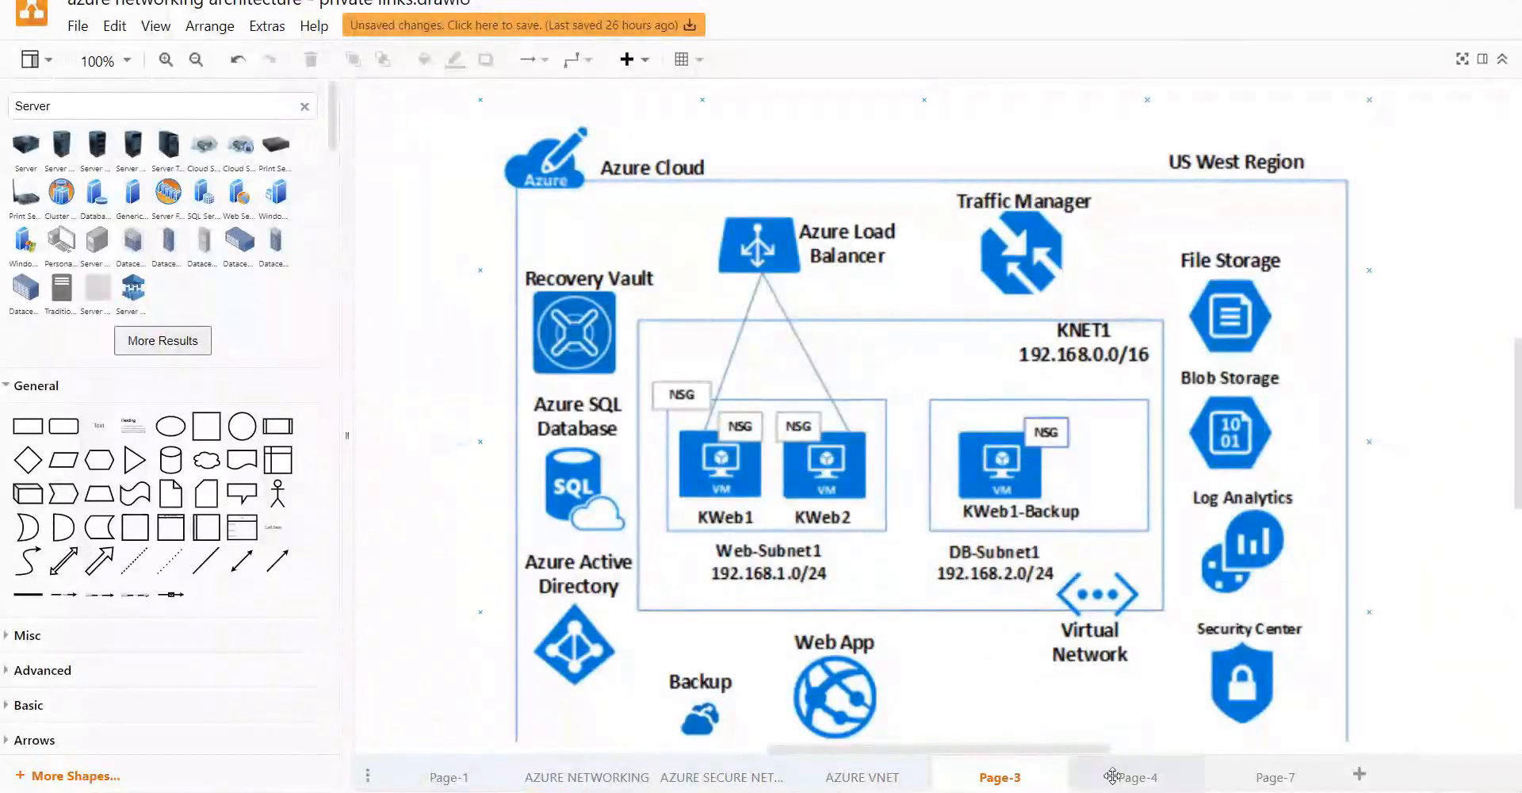
click(1112, 777)
click(1251, 779)
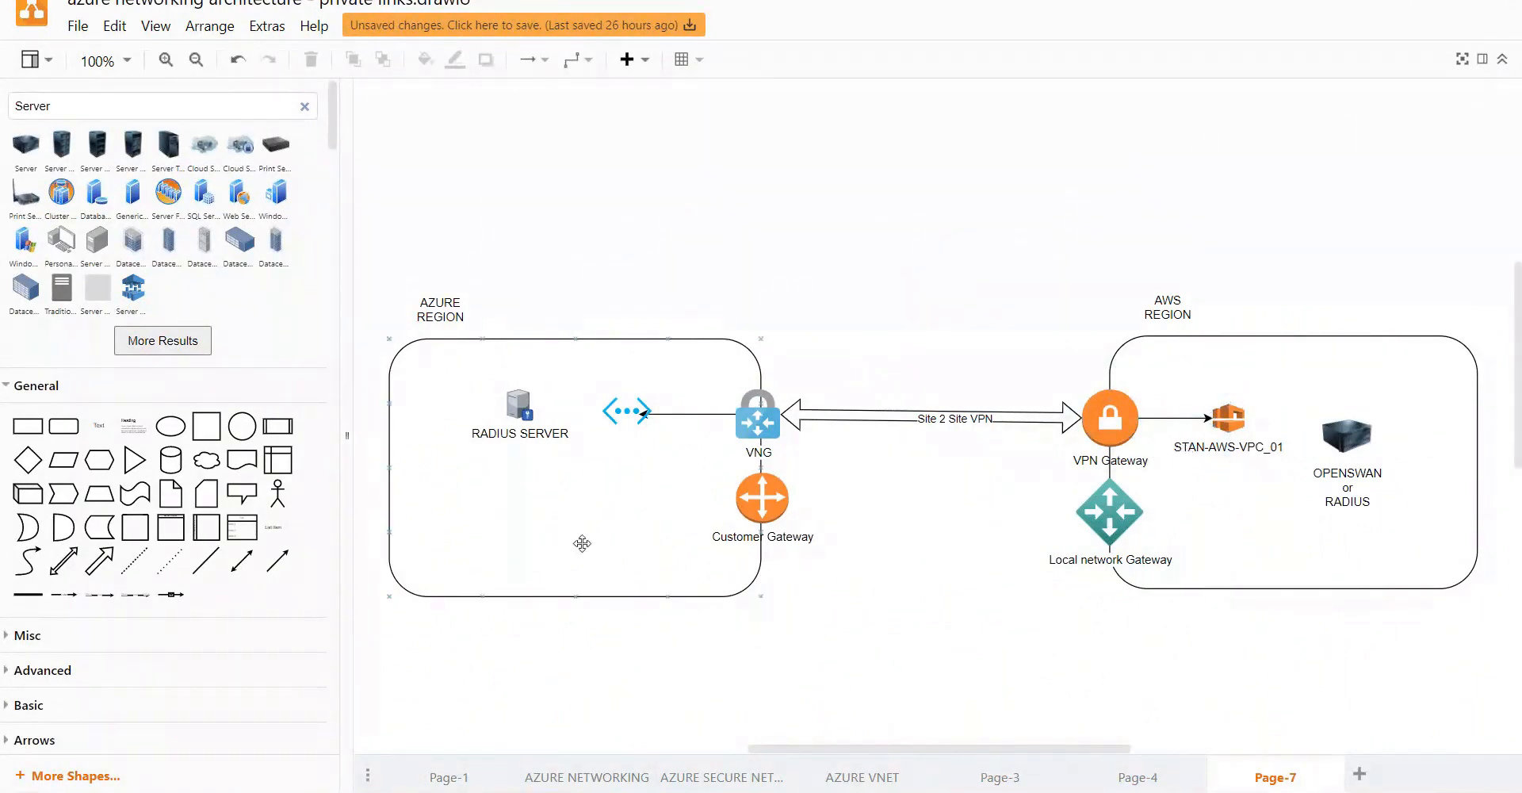
click(566, 778)
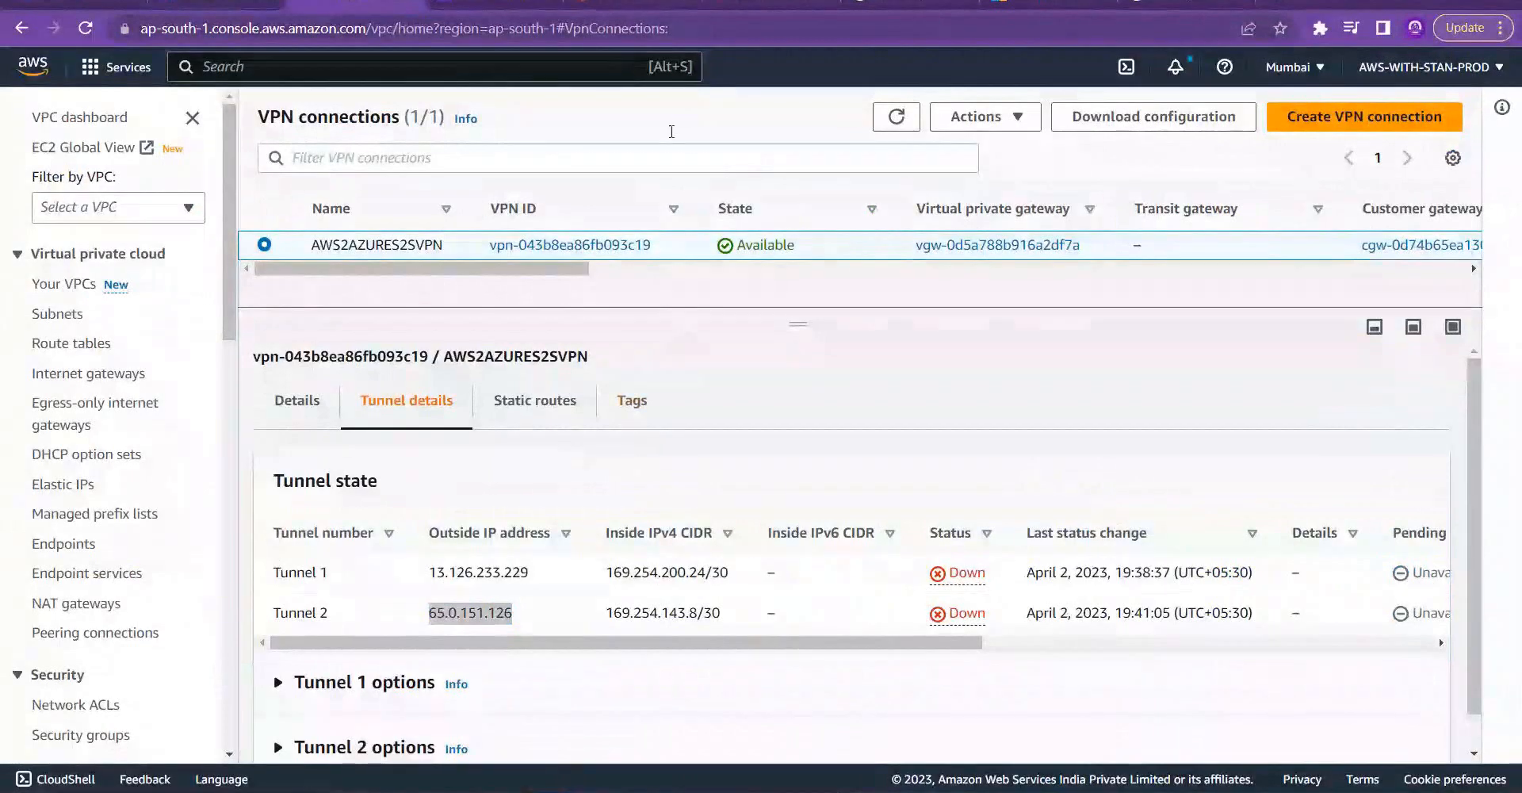
Step: Return to the browser, reload the AWS VPN connections page and examine the tunnel status of AWS2AZURES2SVPN, especially Tunnel 2
click(702, 31)
key(Return)
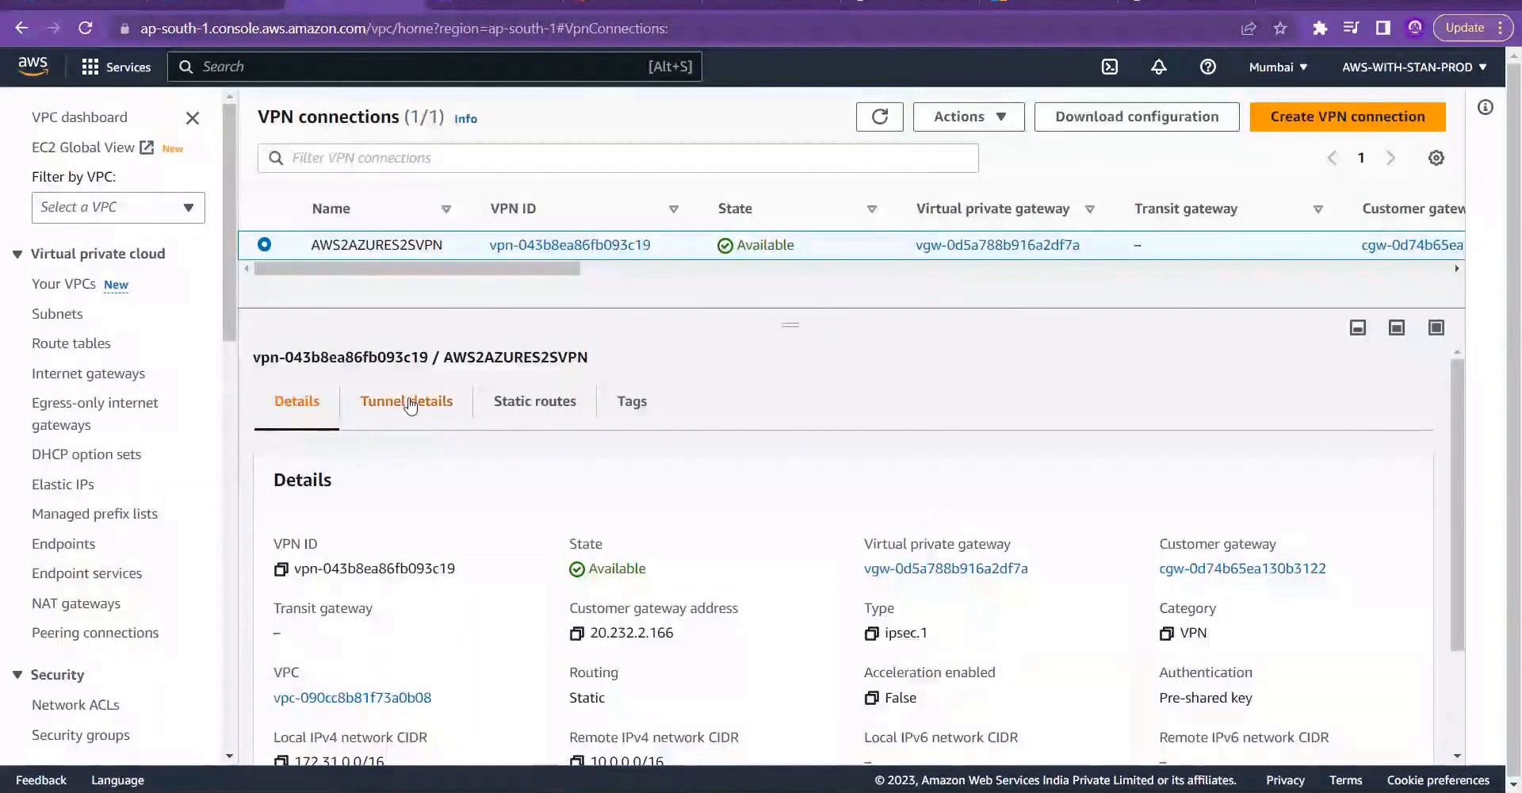
click(410, 405)
drag(974, 683, 917, 691)
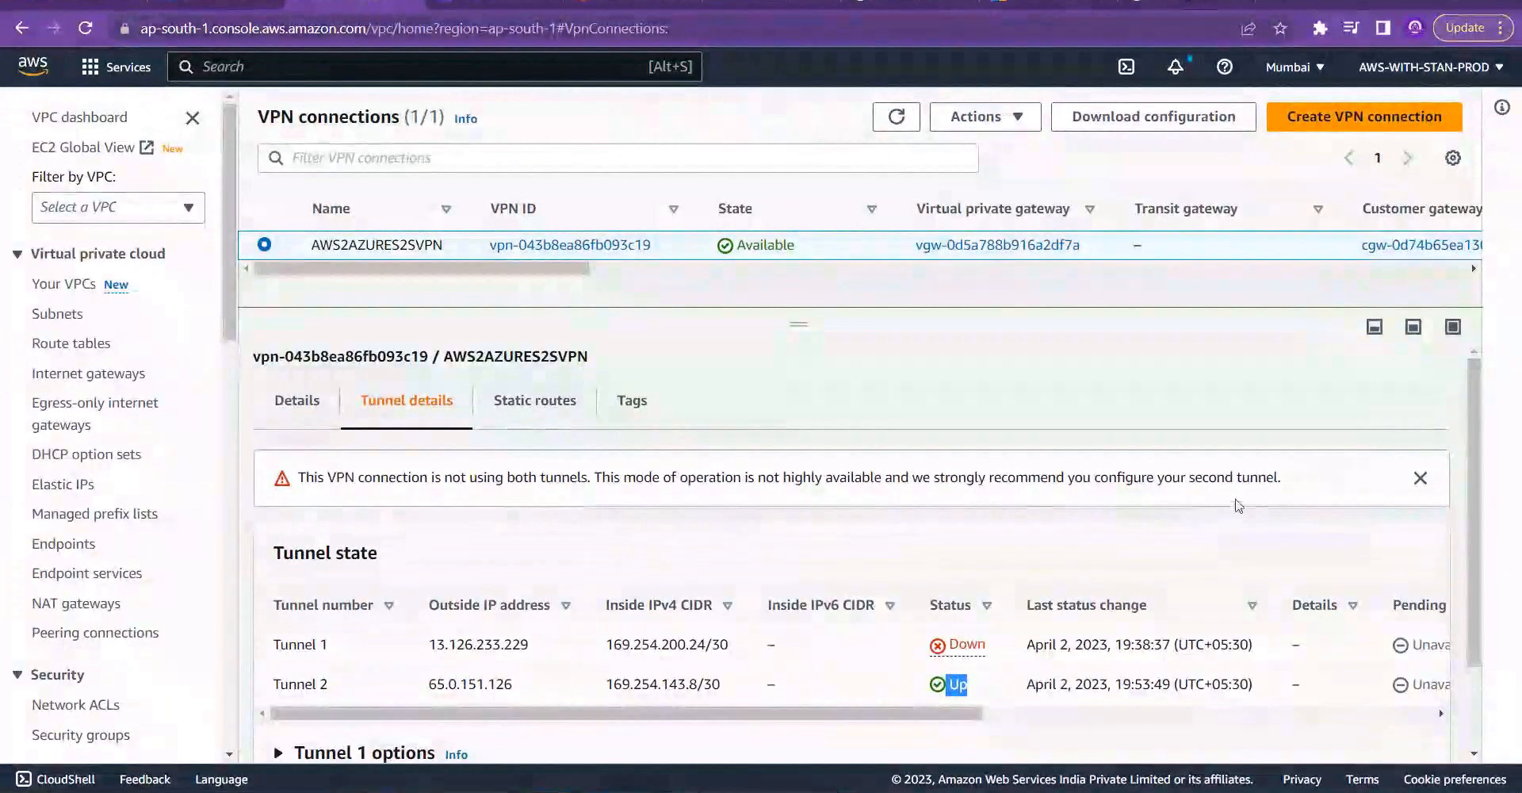
drag(1186, 478, 732, 498)
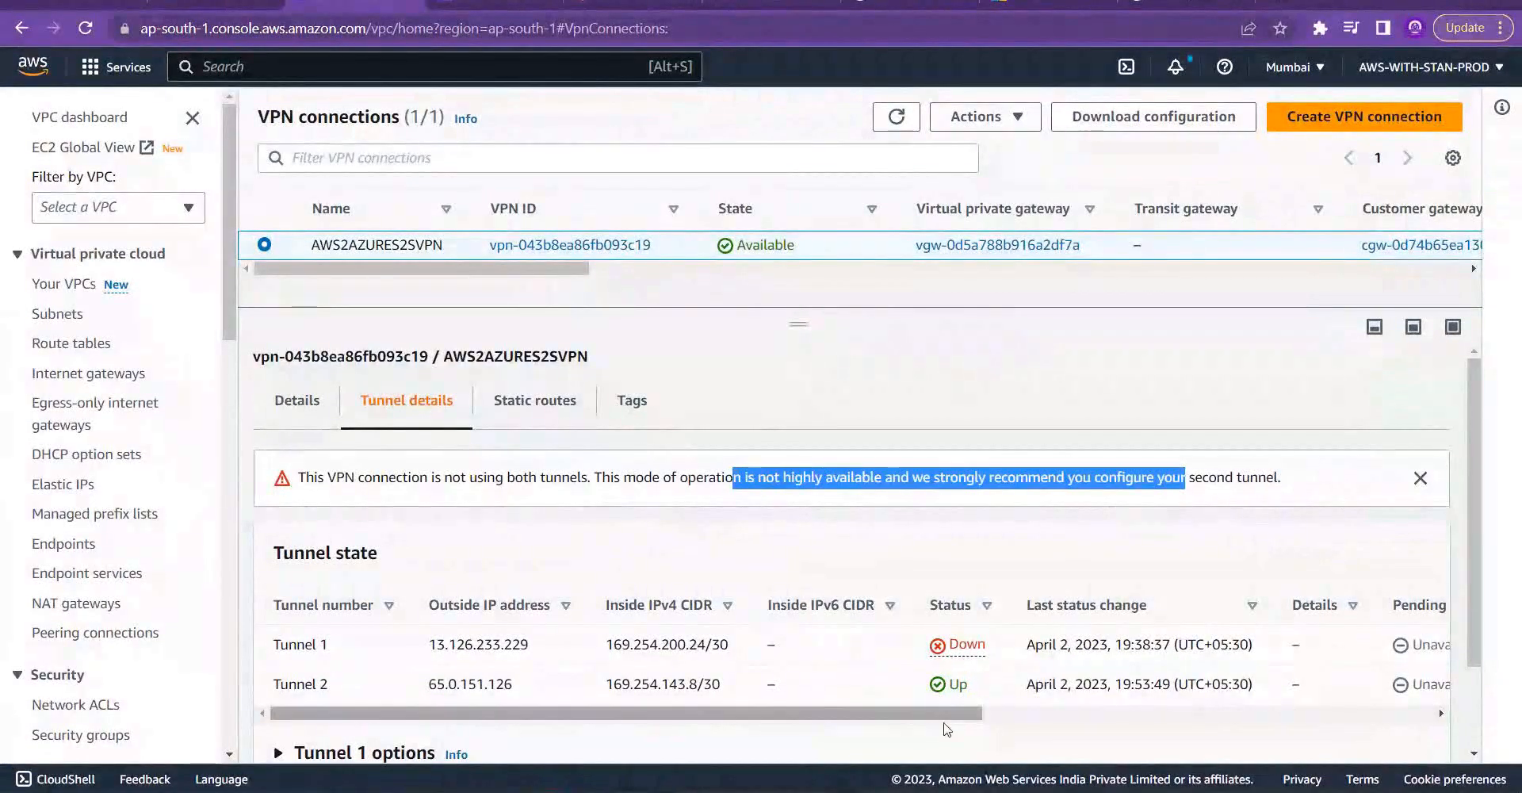
drag(983, 698, 911, 695)
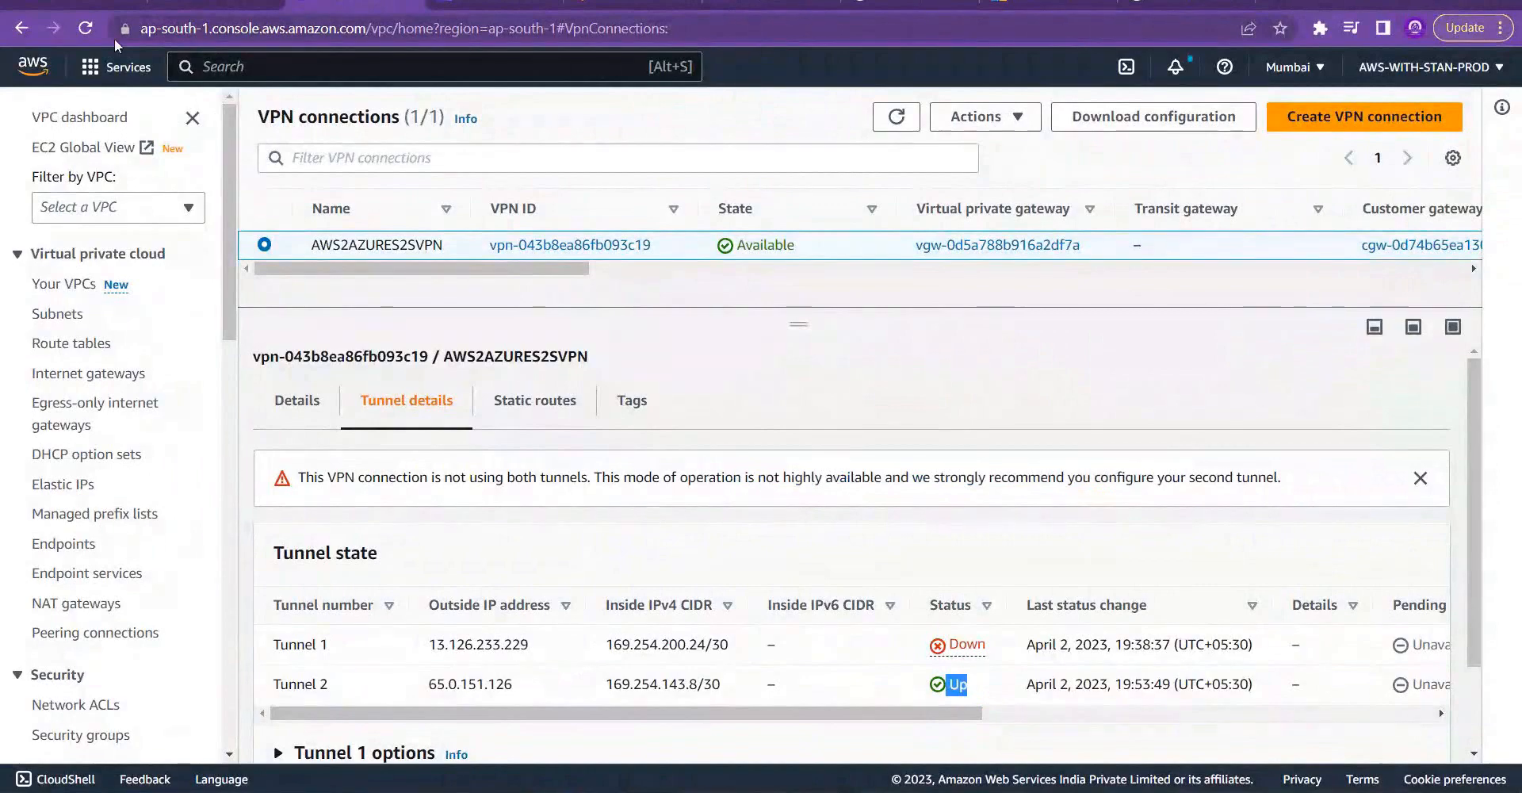
Step: Switch to the Azure portal, close the notifications, open the connections of virtual network gateway staneusvng01 and refresh the azure2awss2svpn status
click(76, 3)
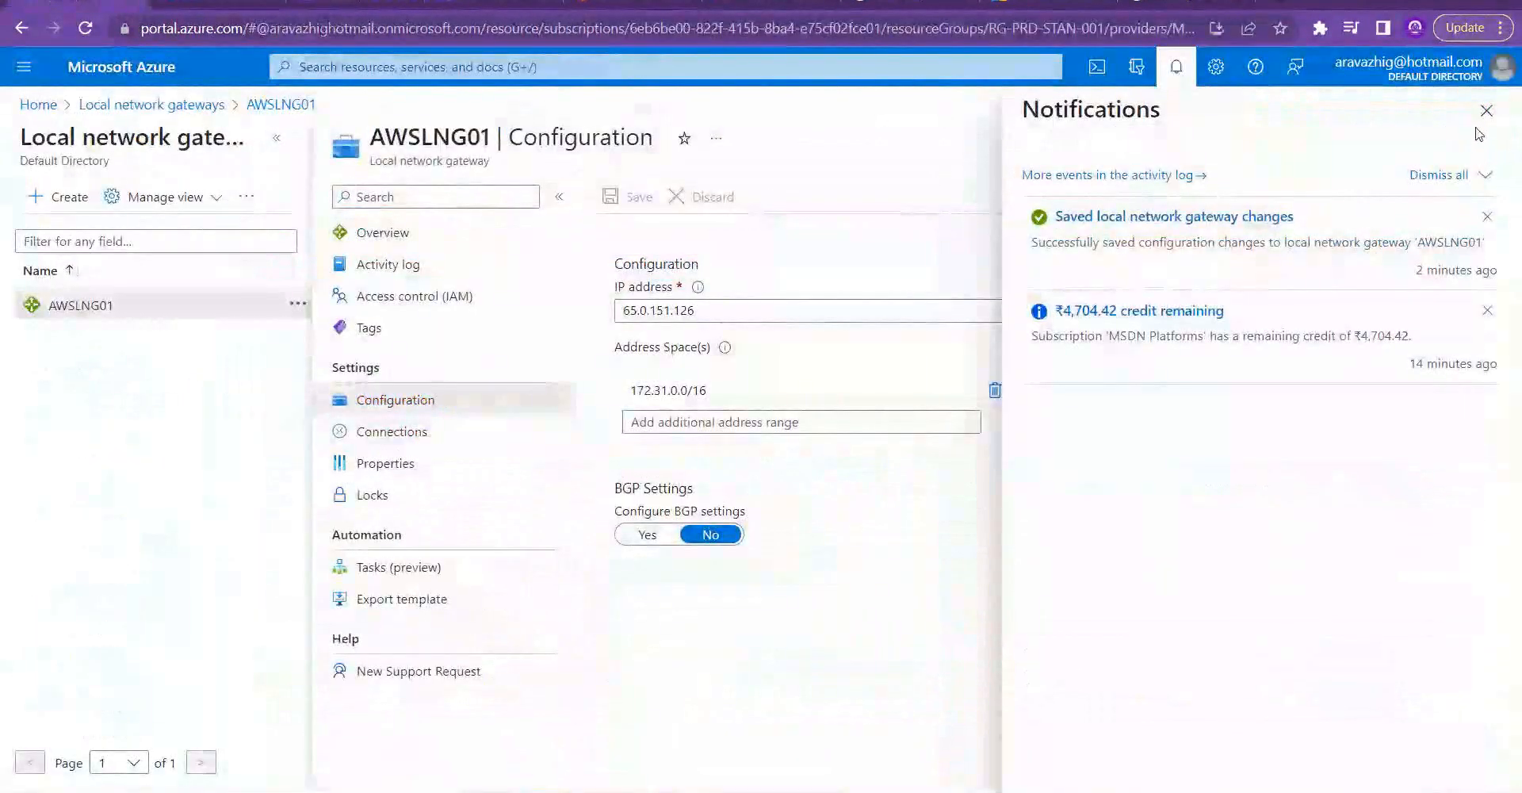
click(1486, 110)
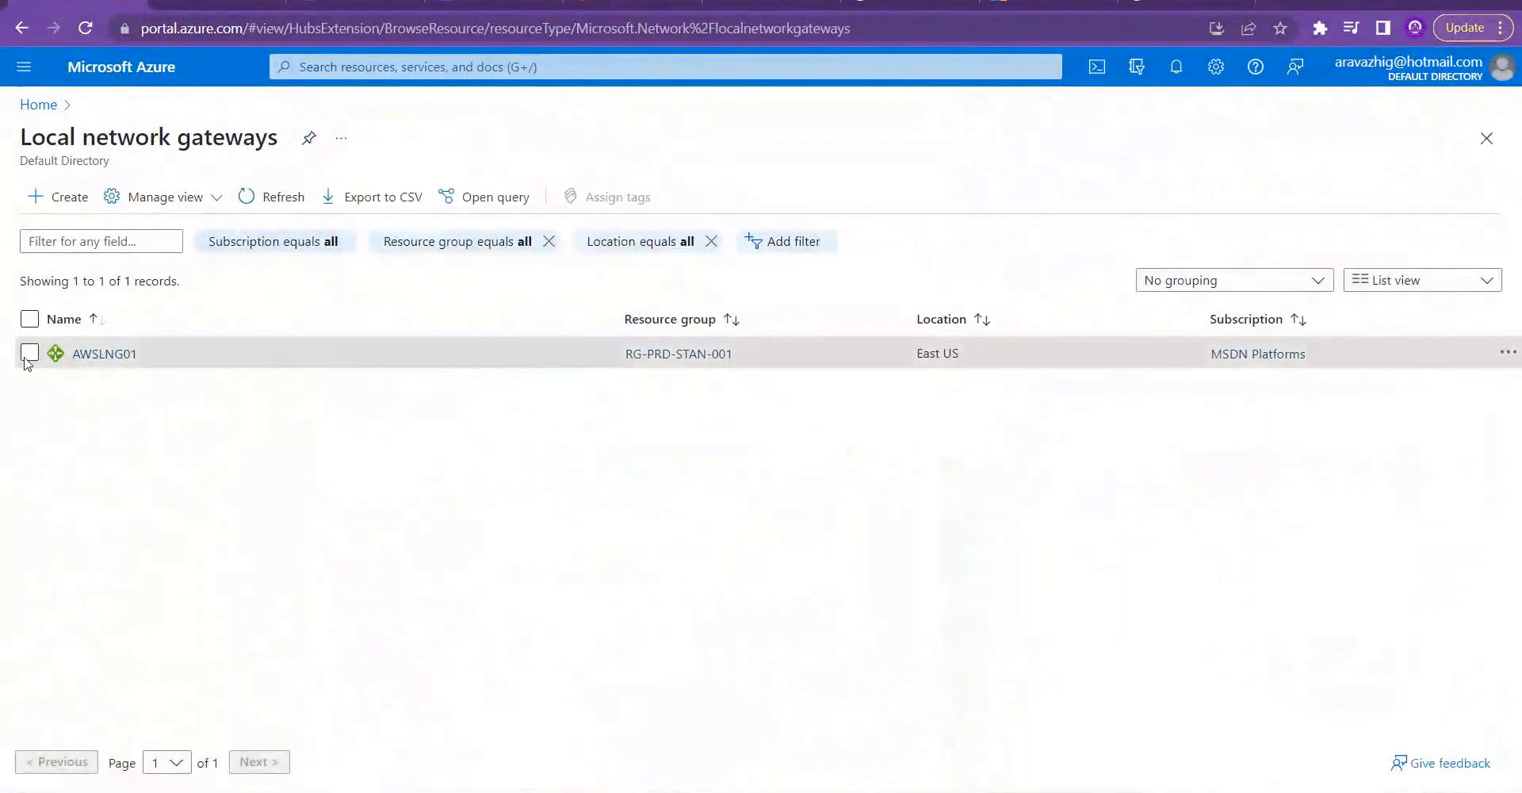
click(38, 105)
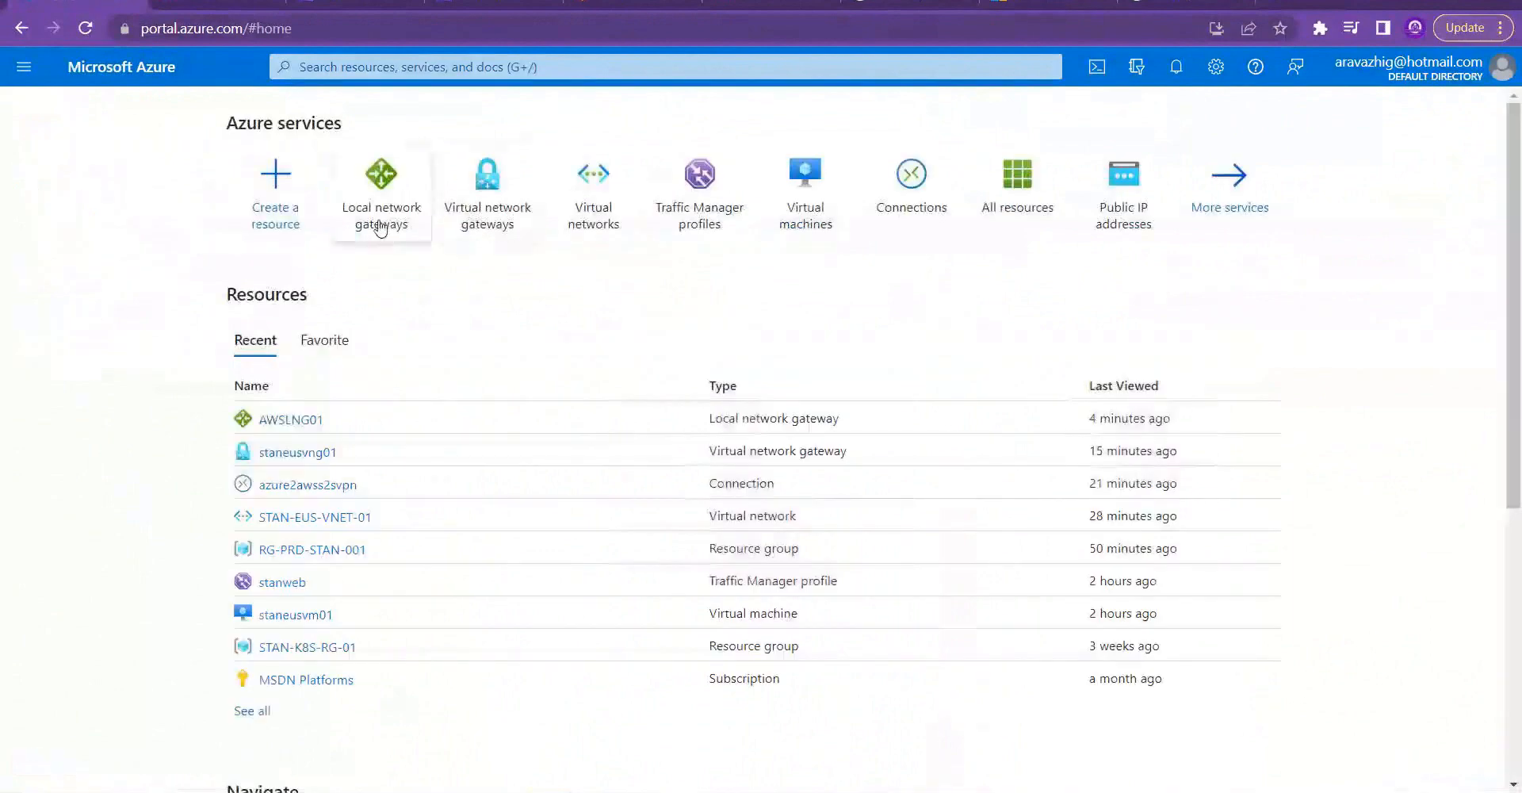
click(486, 224)
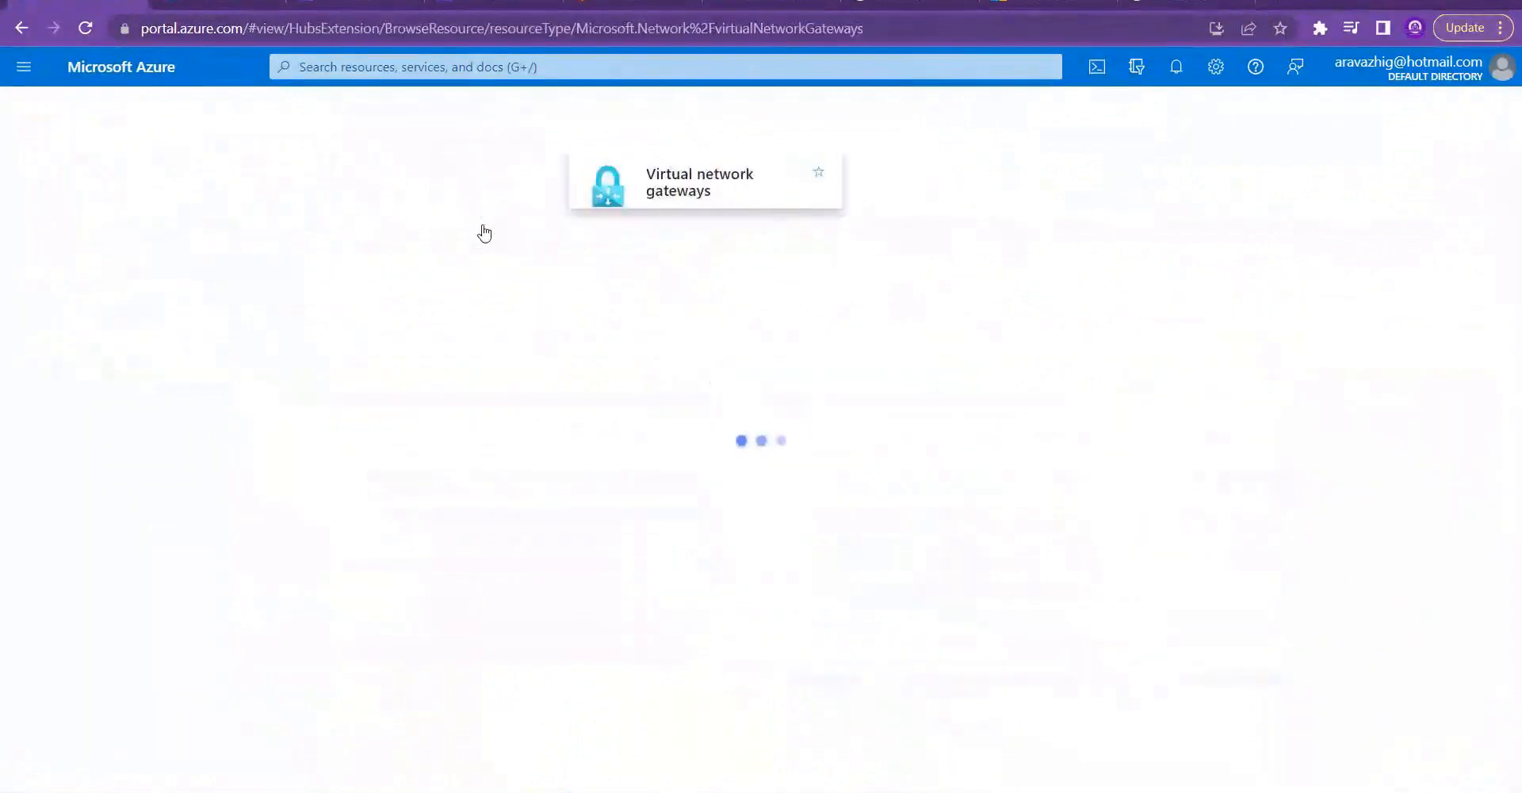
click(115, 355)
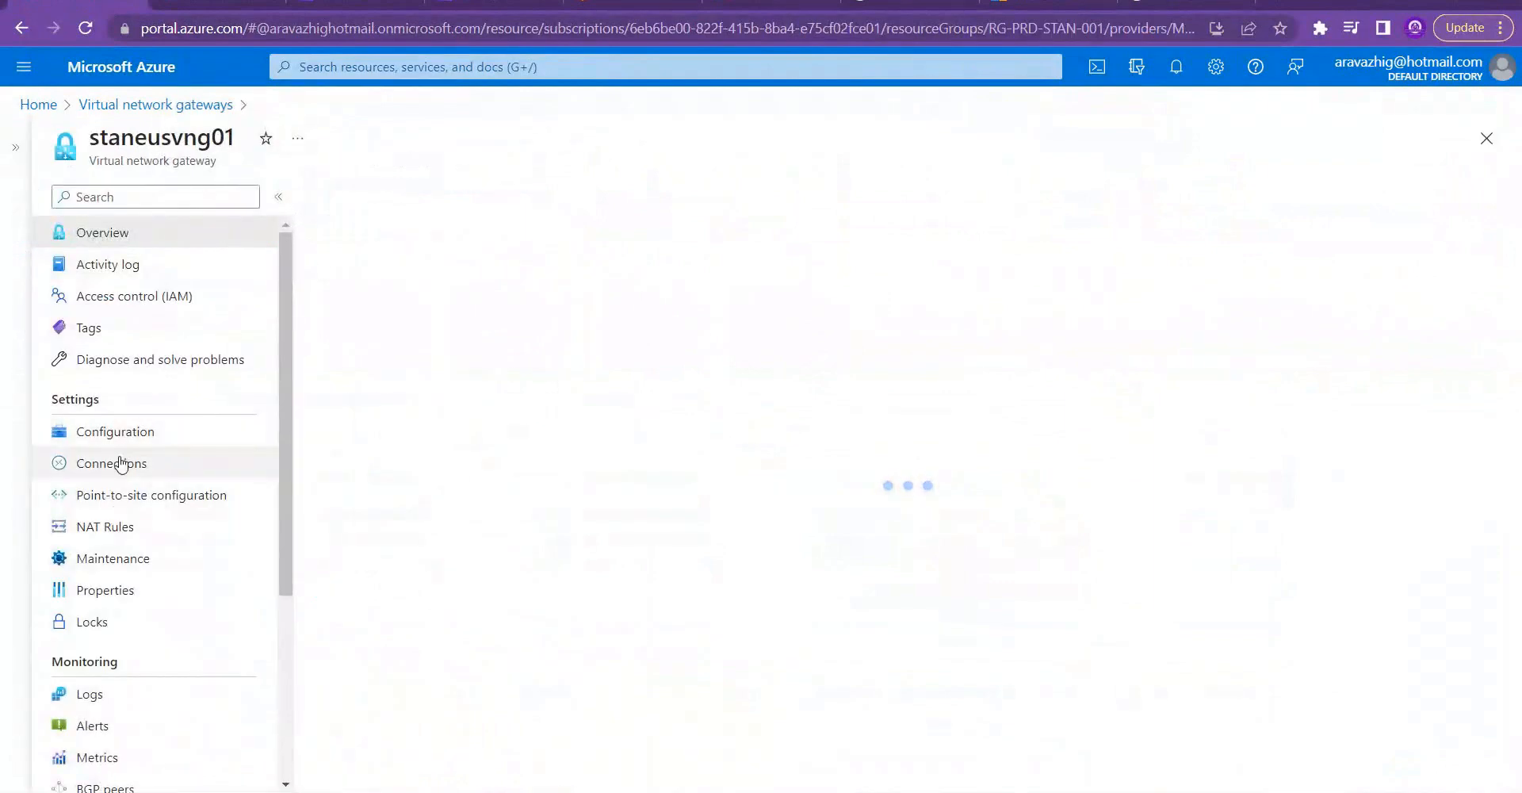
click(120, 463)
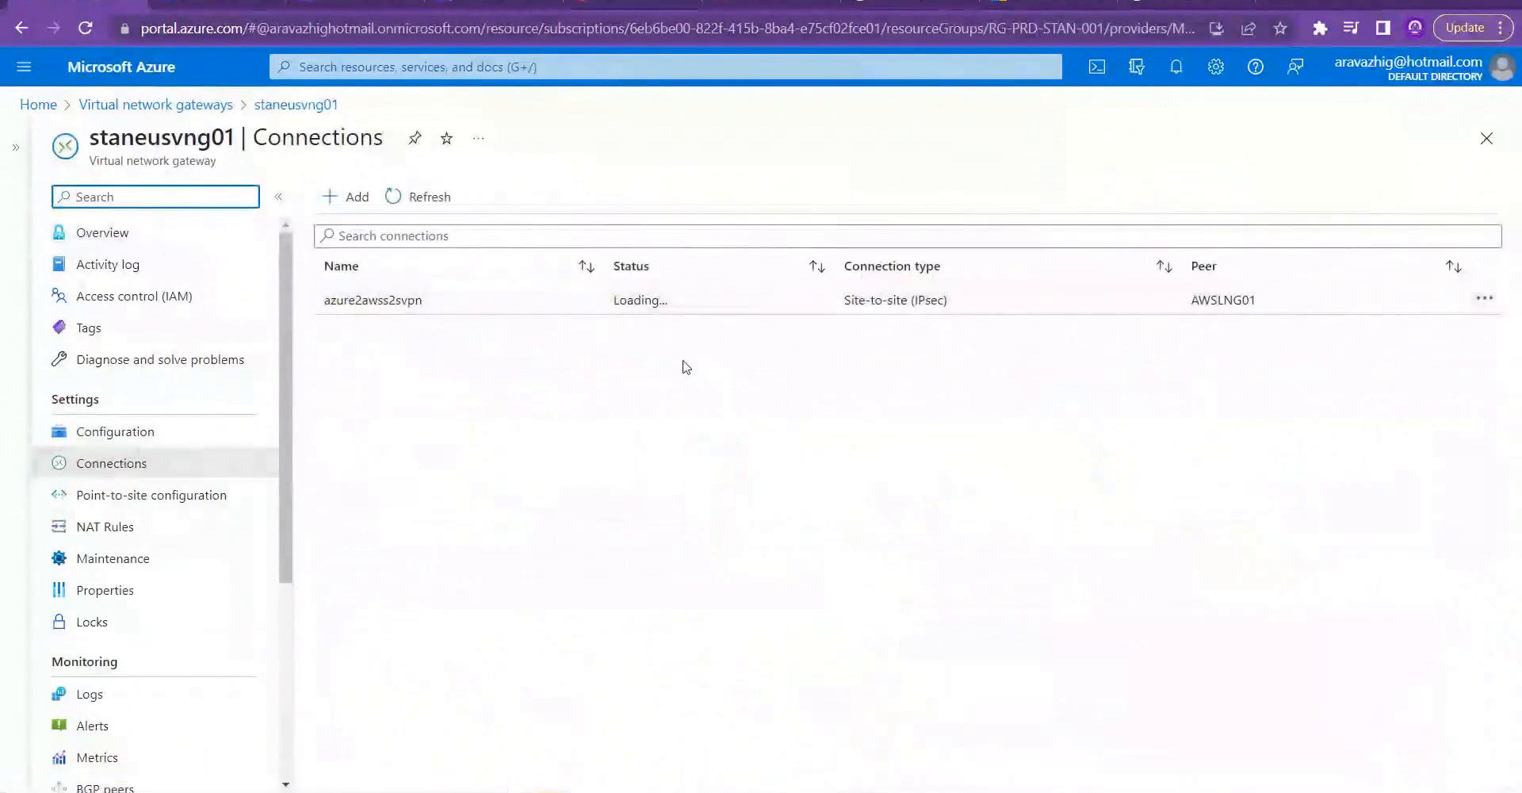
click(420, 197)
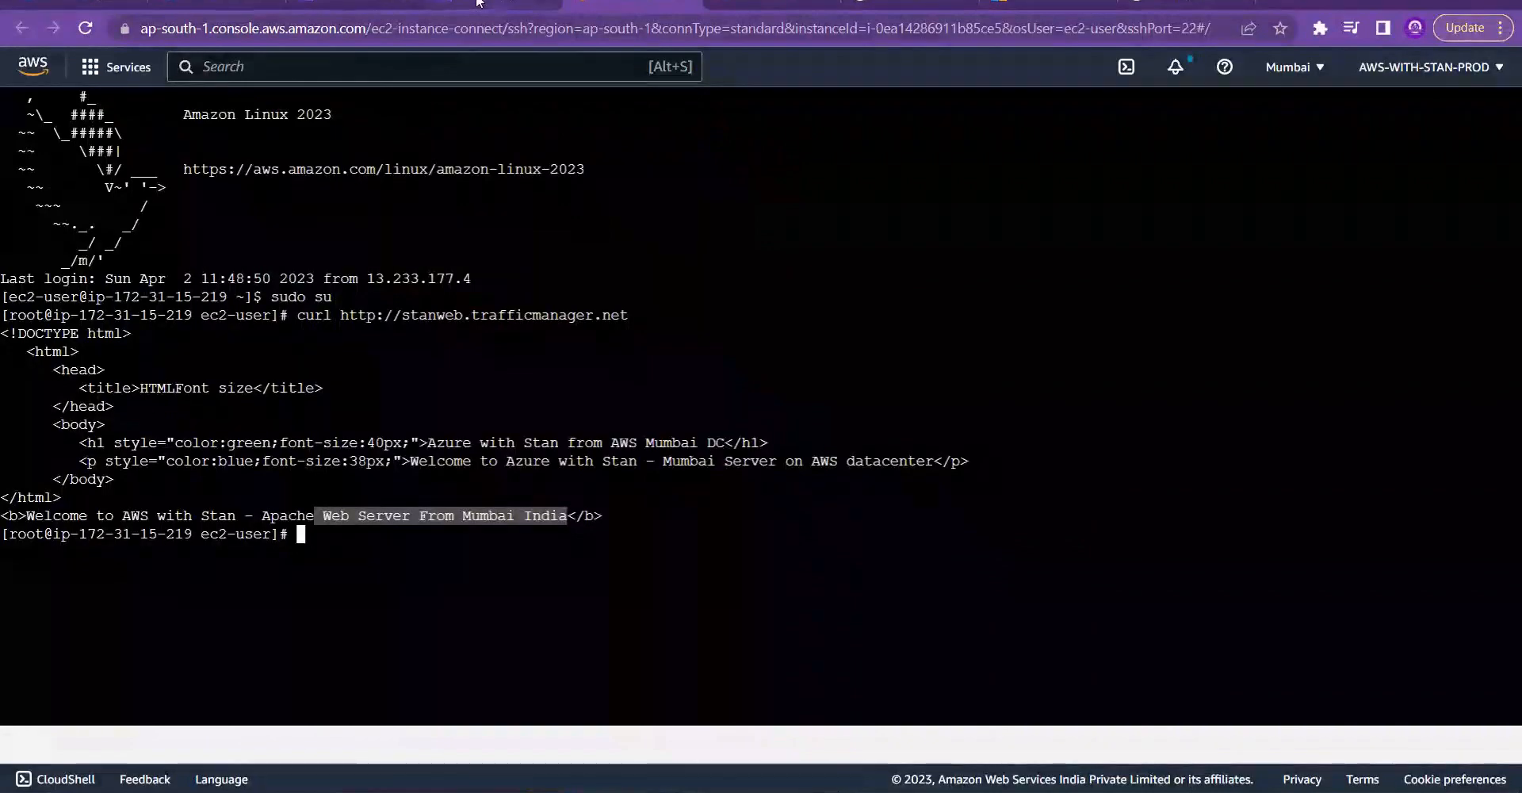
Step: Return to the AWS VPN connections page, reload it and check the Tunnel 2 status in the tunnel details of AWS2AZURES2SVPN
click(481, 3)
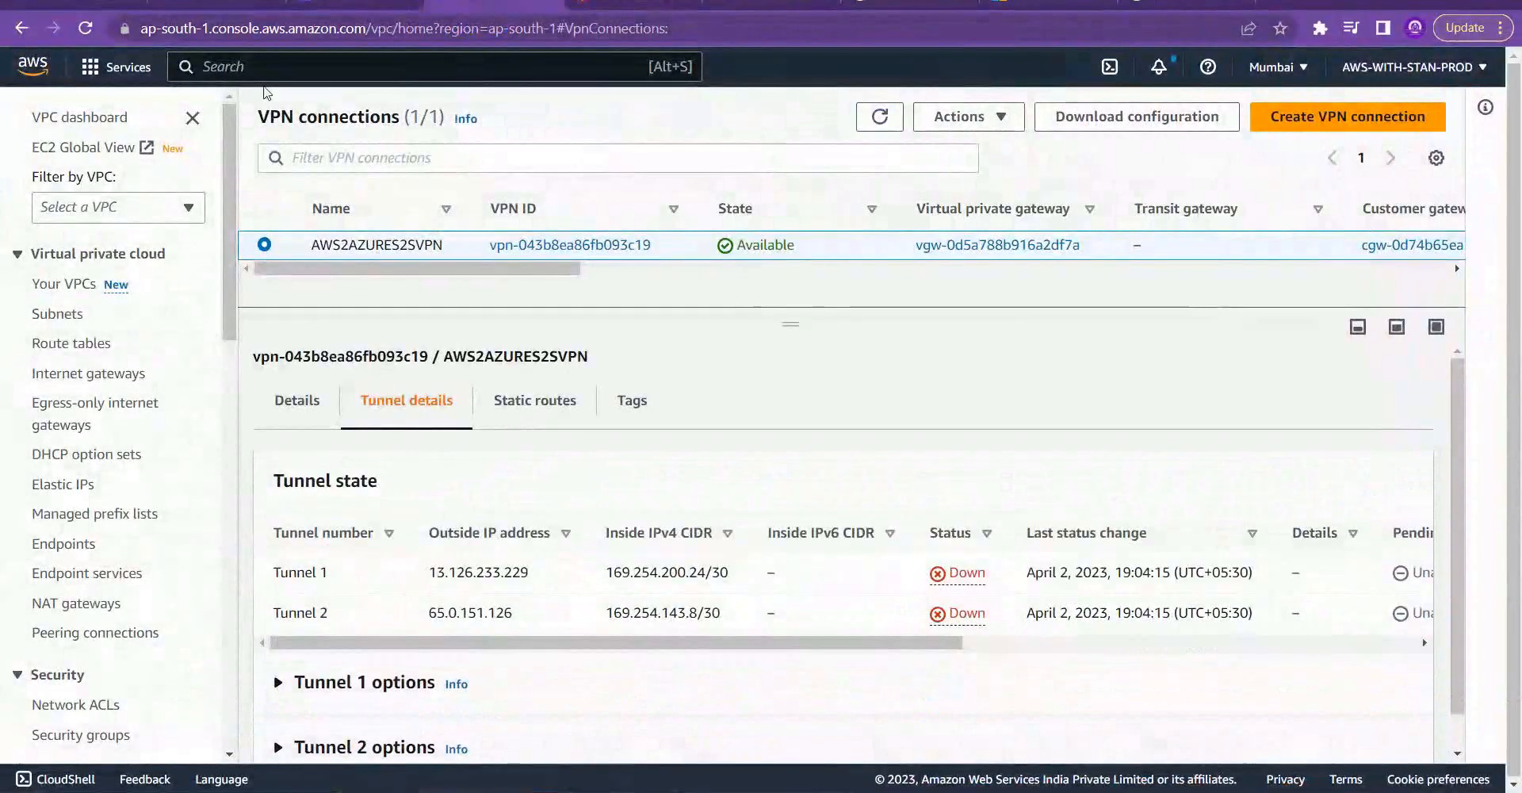
click(734, 26)
key(Return)
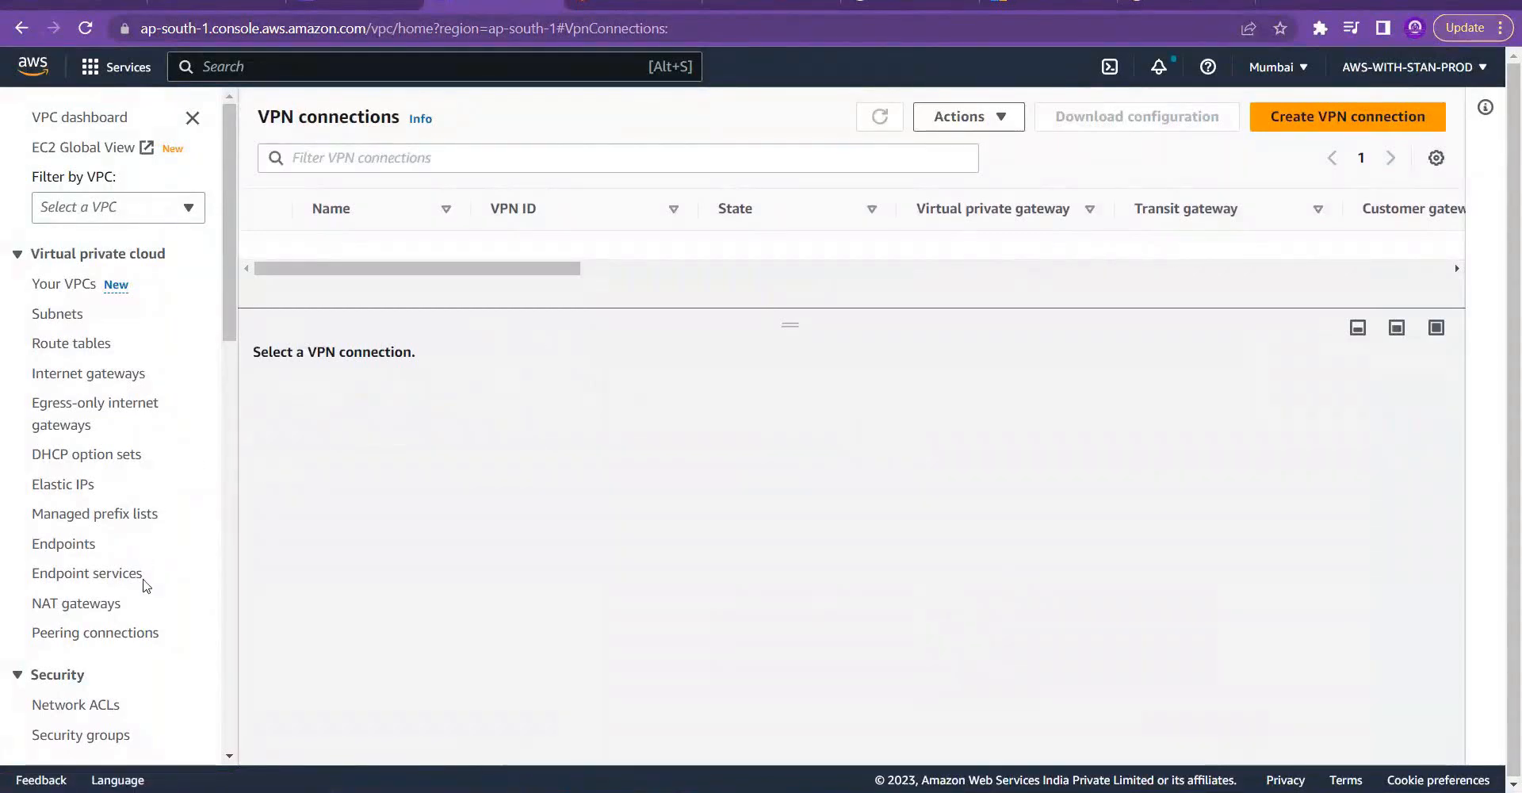
click(397, 403)
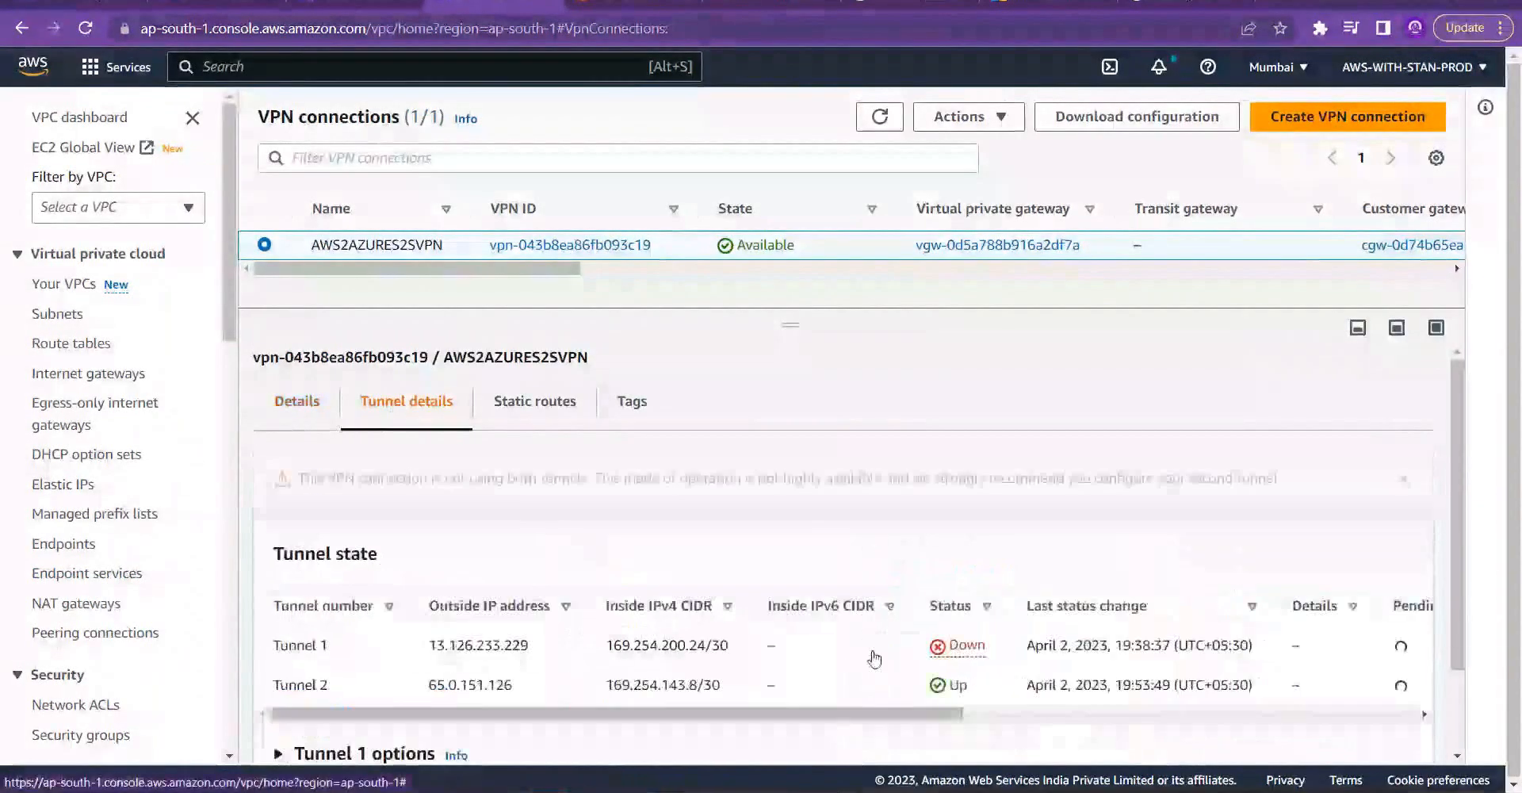
drag(994, 684, 945, 683)
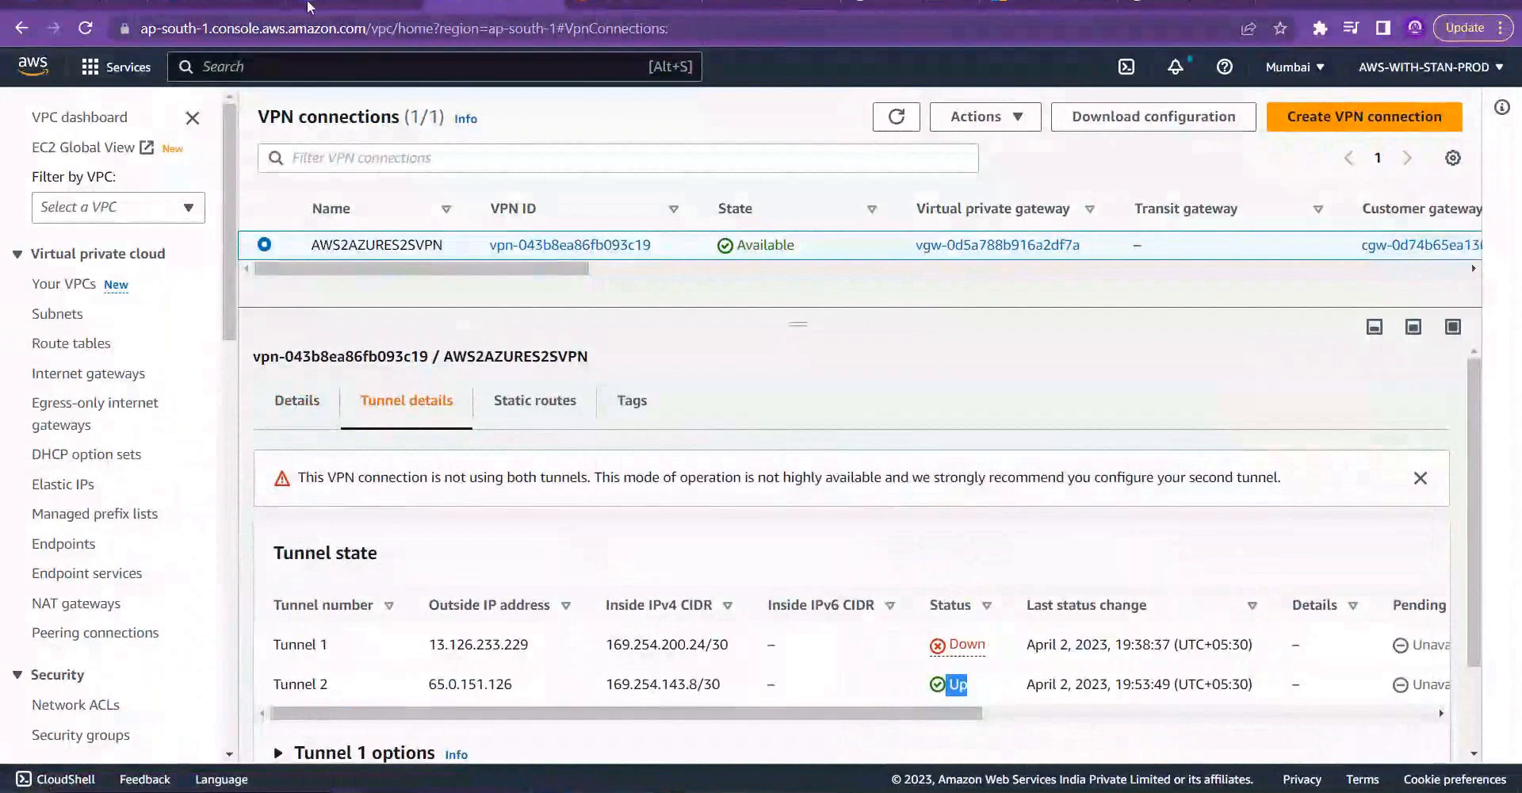
Step: Find the EC2 service, list the running instances and copy the private IPv4 address of stanawsvm01
click(221, 67)
text(EC2)
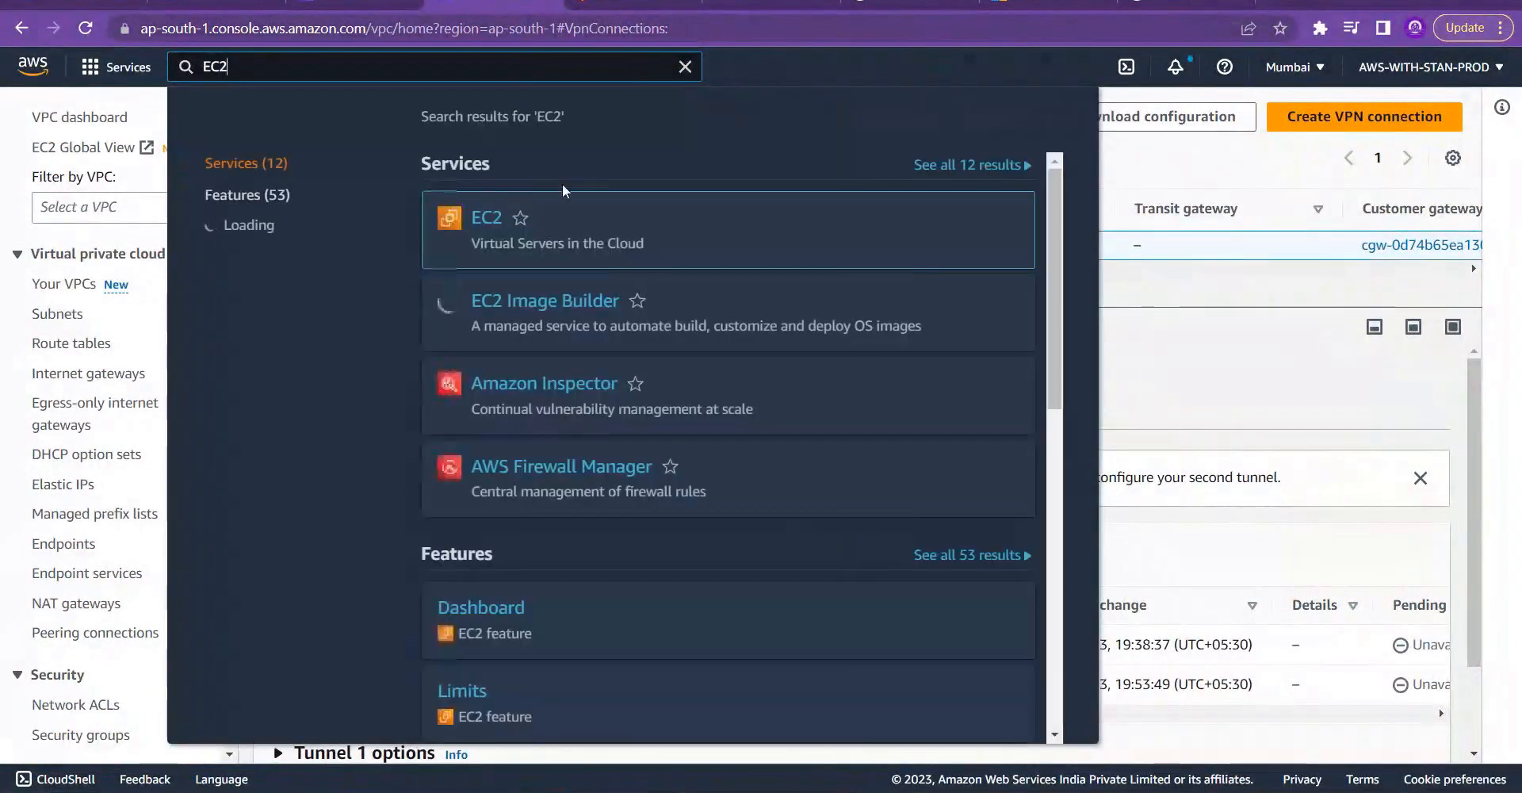
click(479, 222)
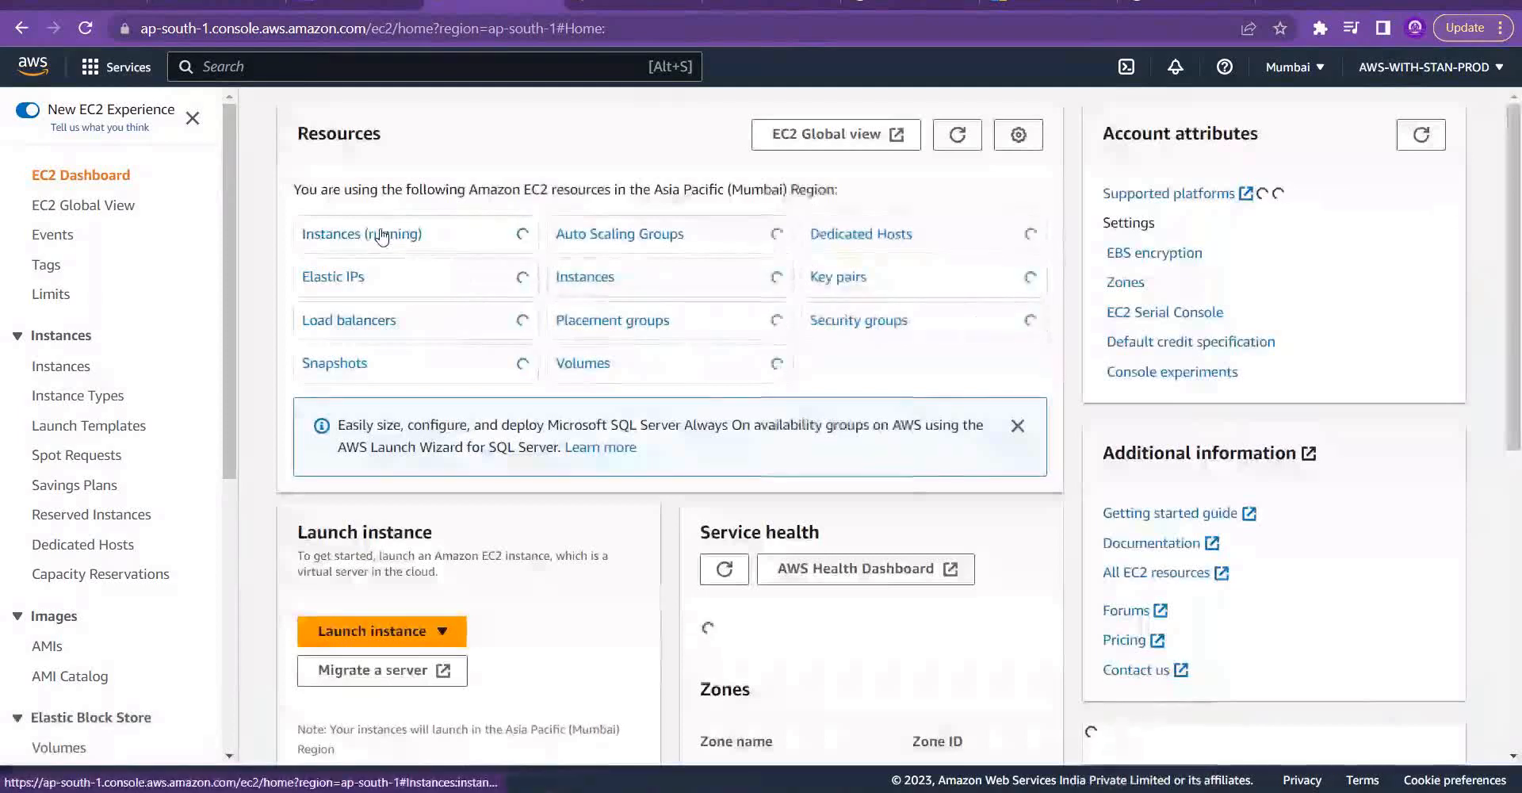
click(381, 235)
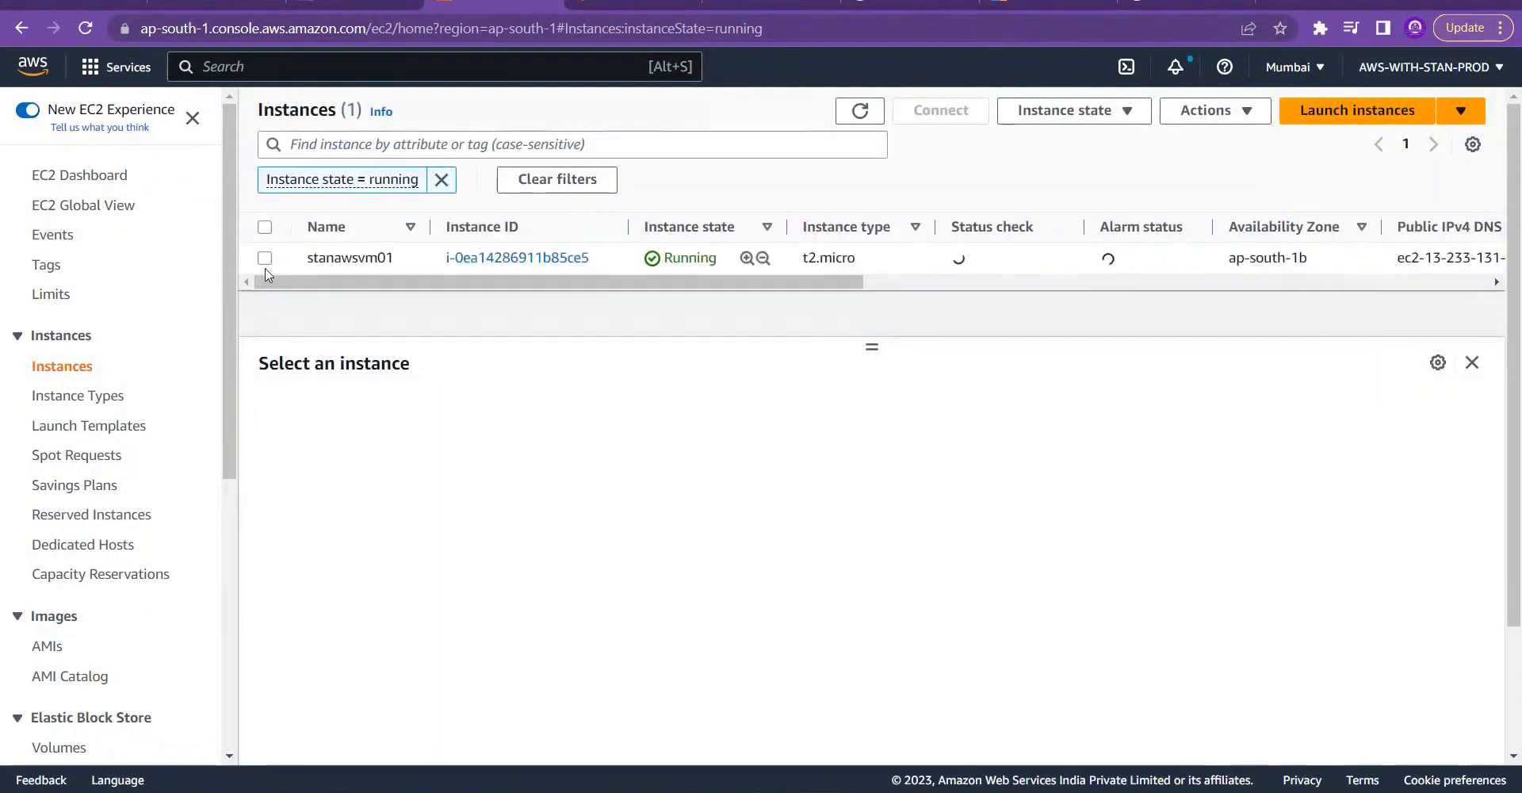
click(265, 259)
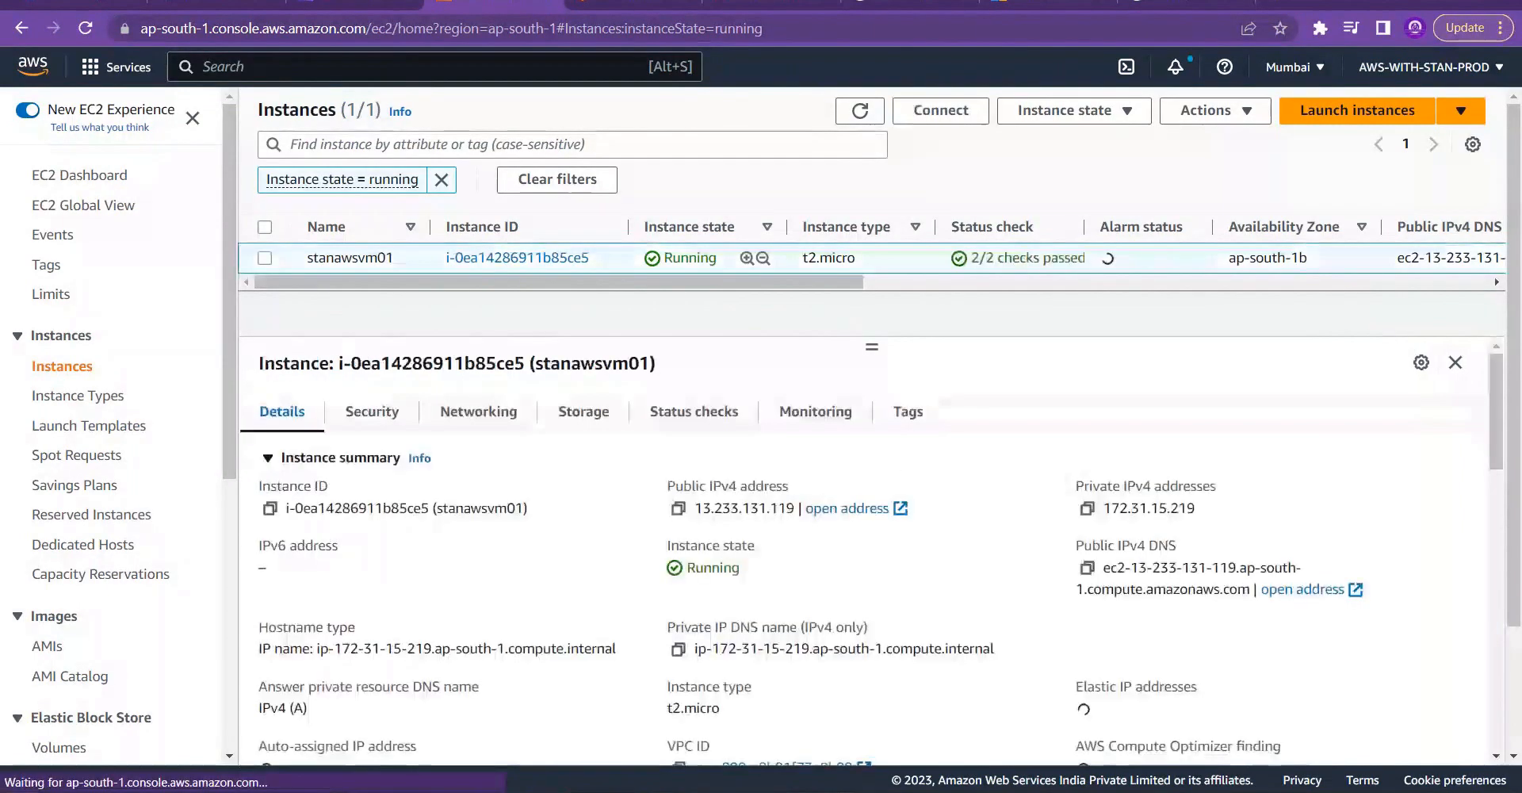
click(1088, 509)
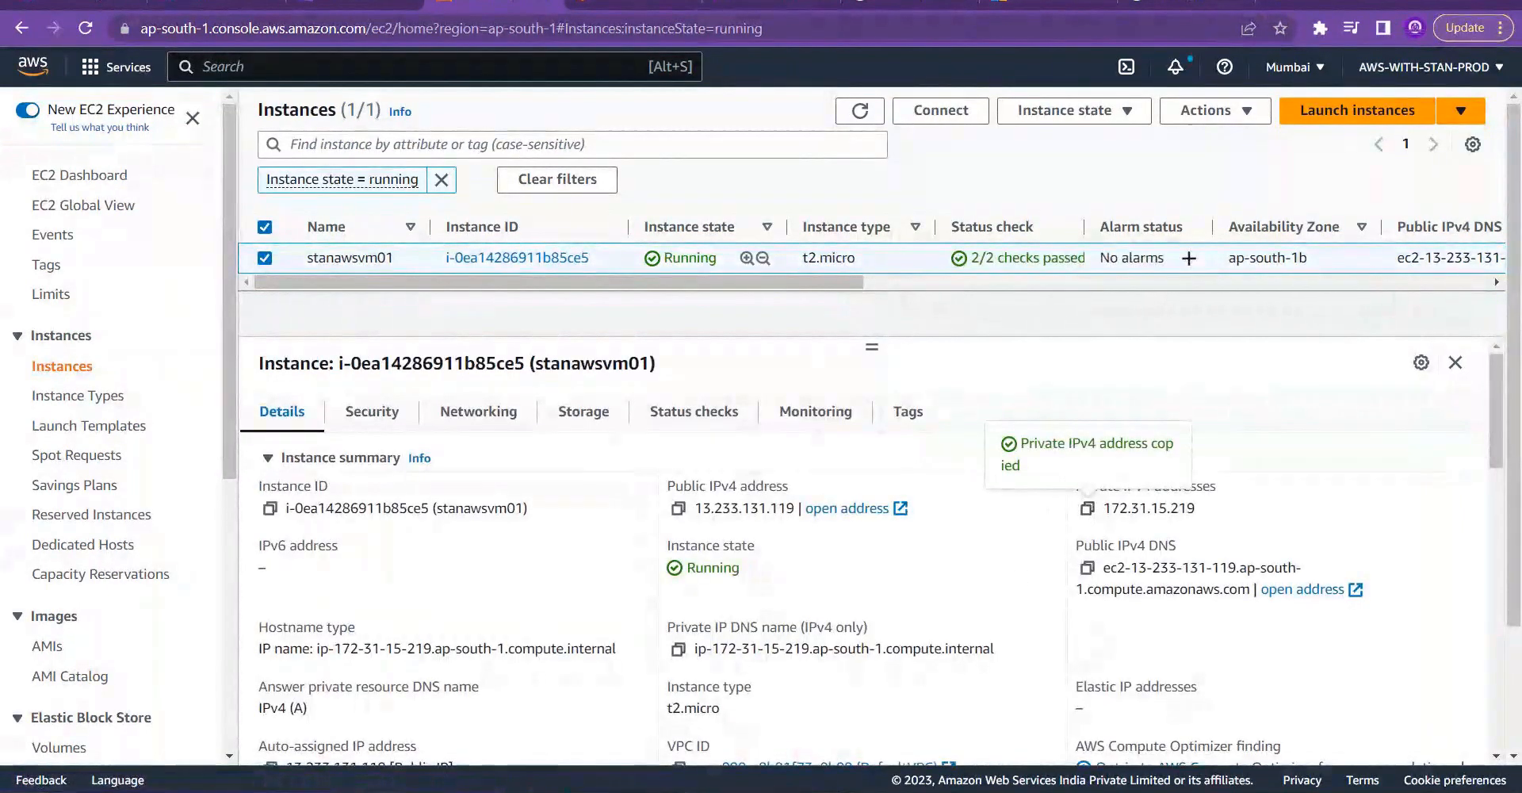
Step: Switch to the 20.51.245.131 remote desktop session, open a command prompt and run hostname and ipconfig
mouse_move(409, 791)
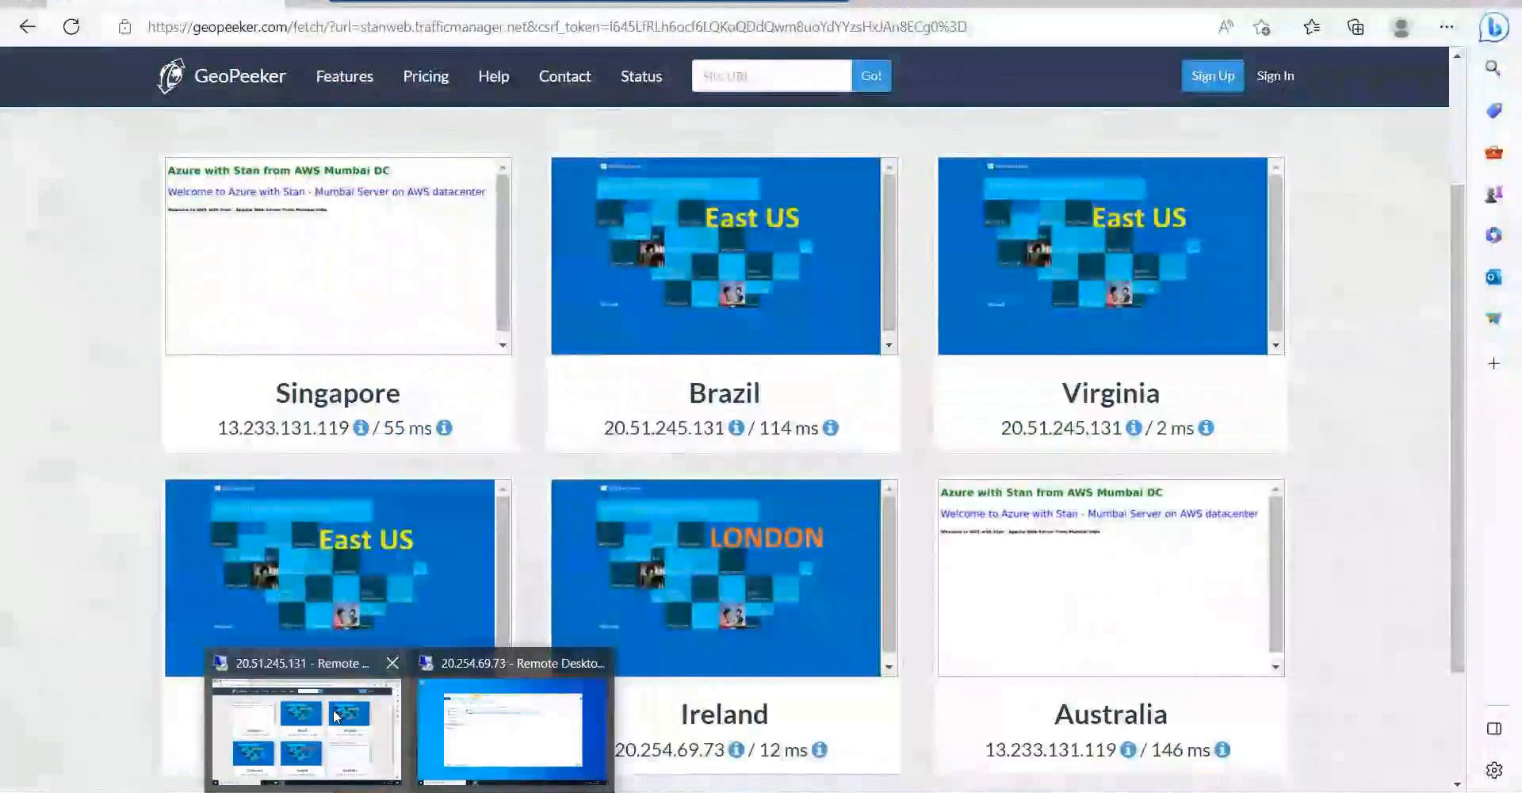
click(335, 716)
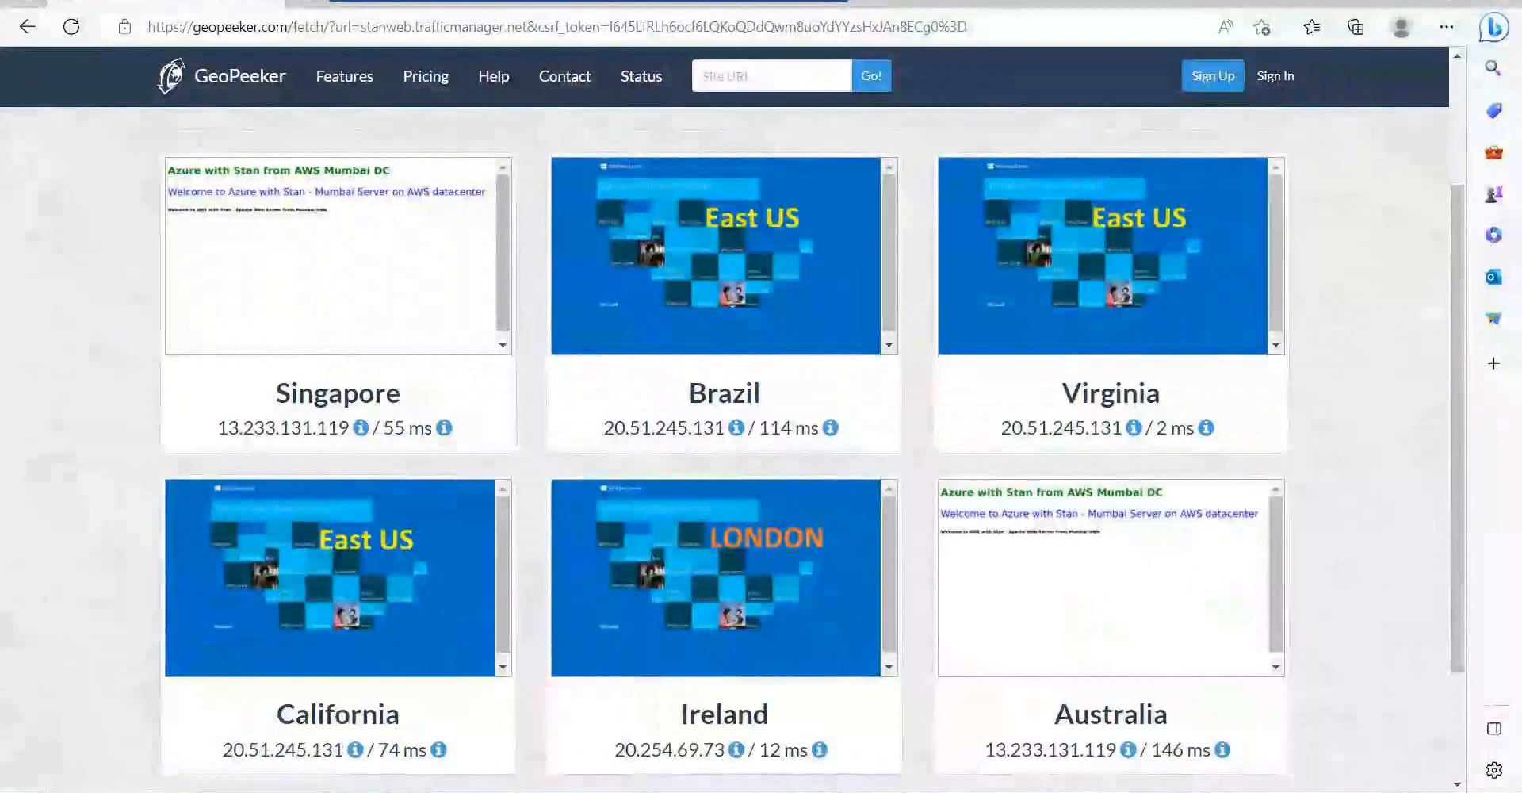
key(super+x)
click(112, 715)
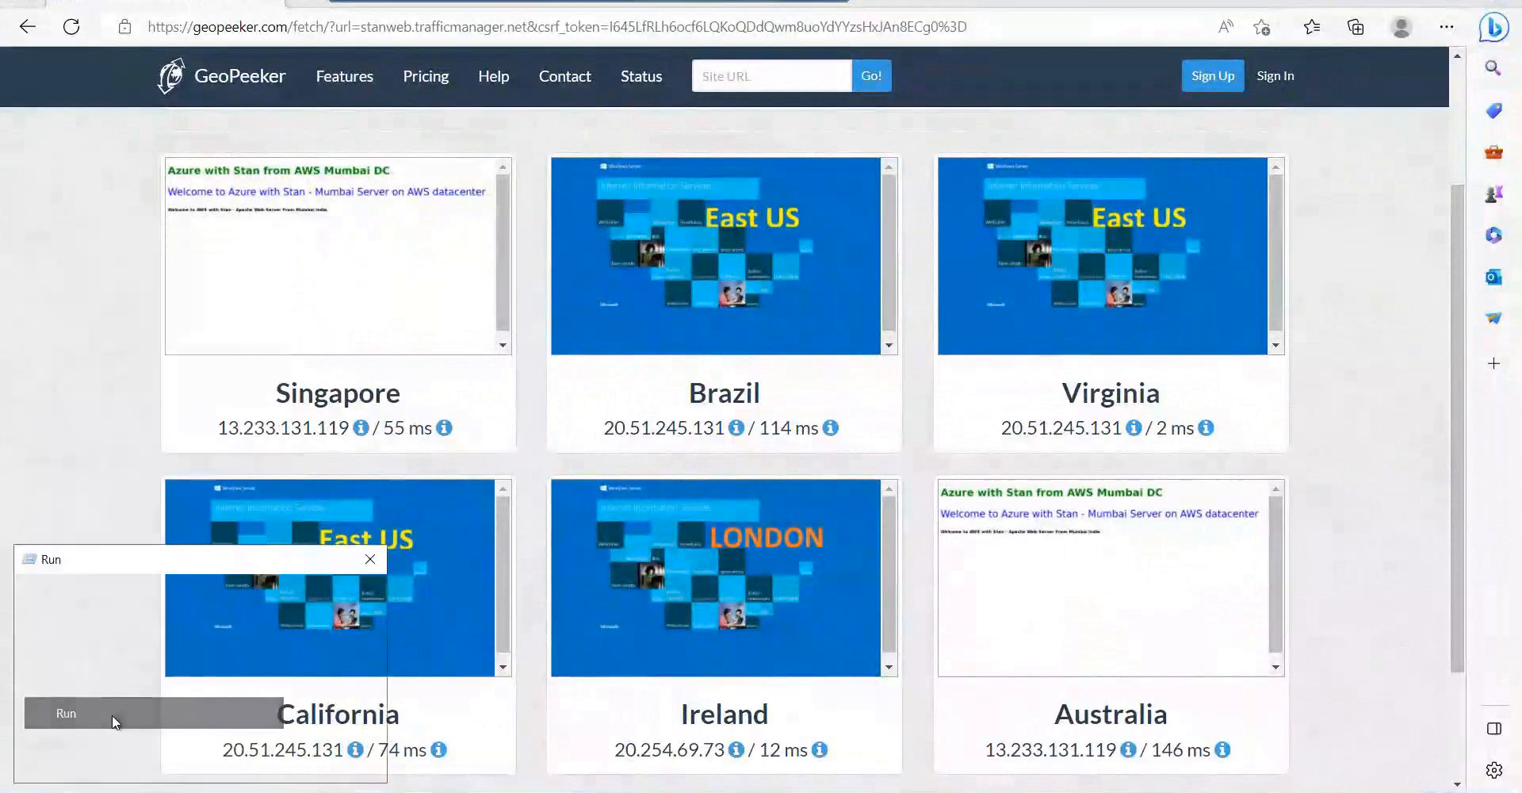
key(Return)
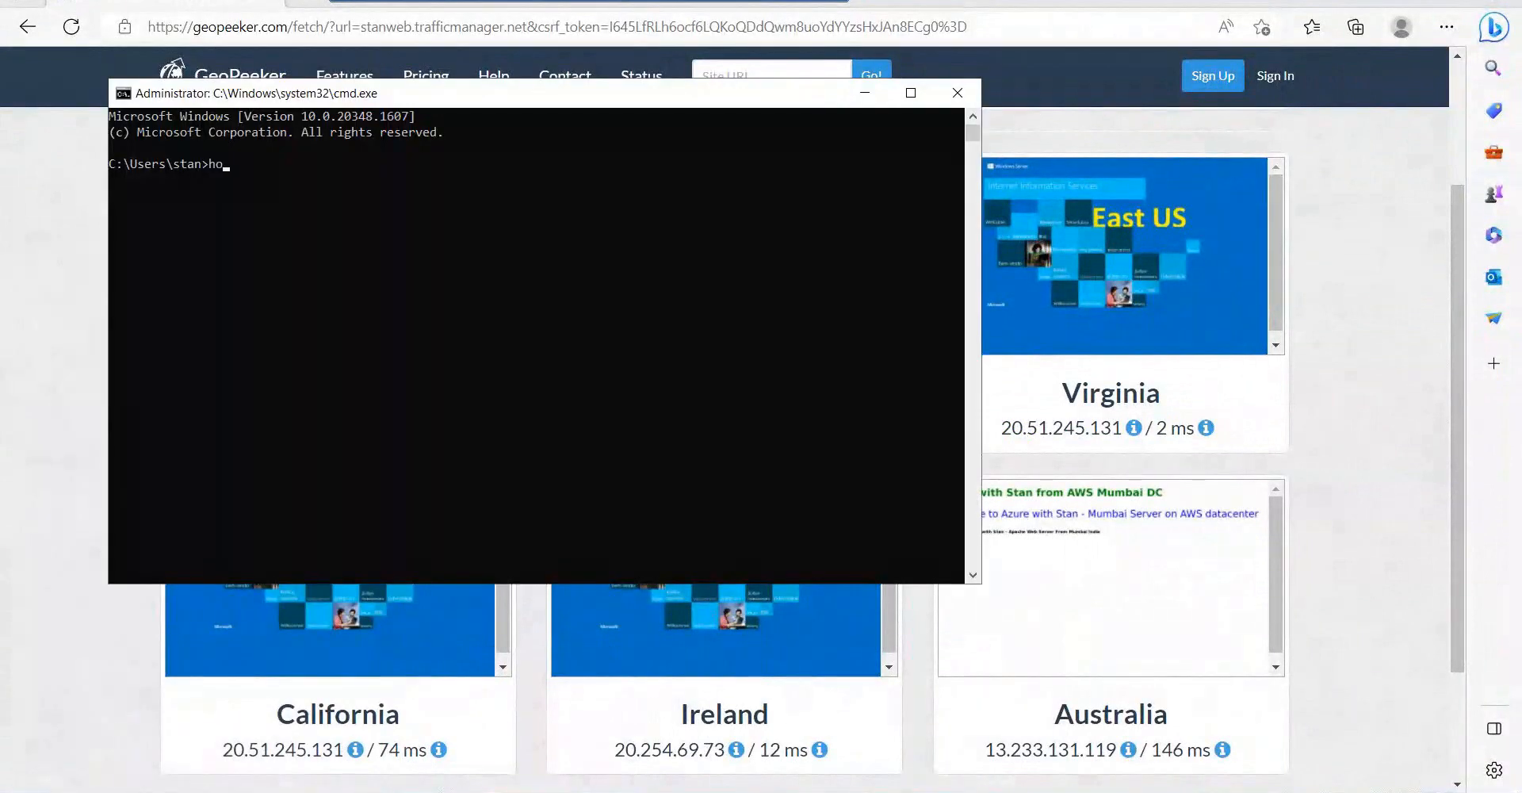
text(hostname)
key(Return)
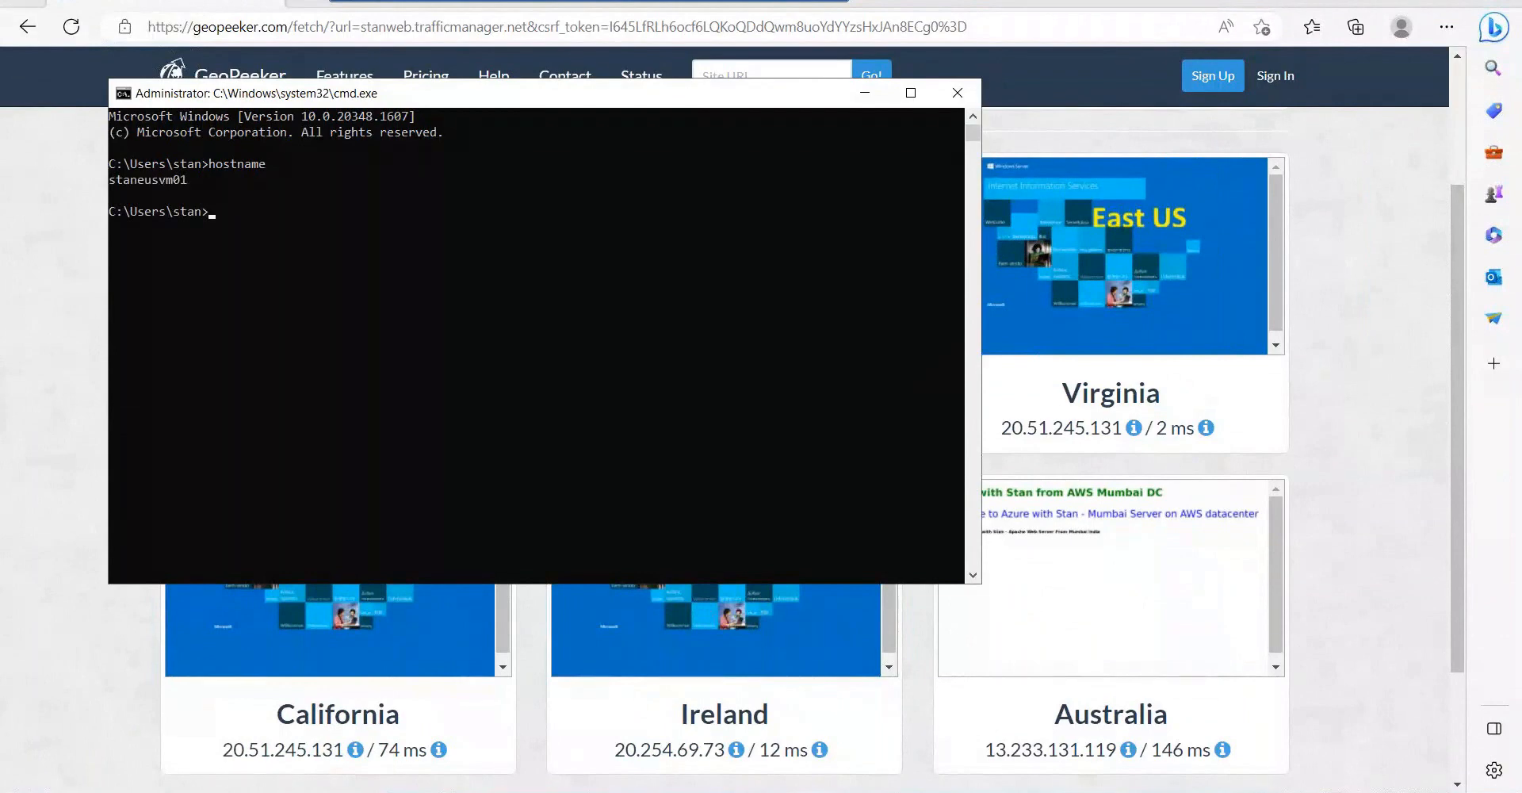
text(ipconfig)
key(Return)
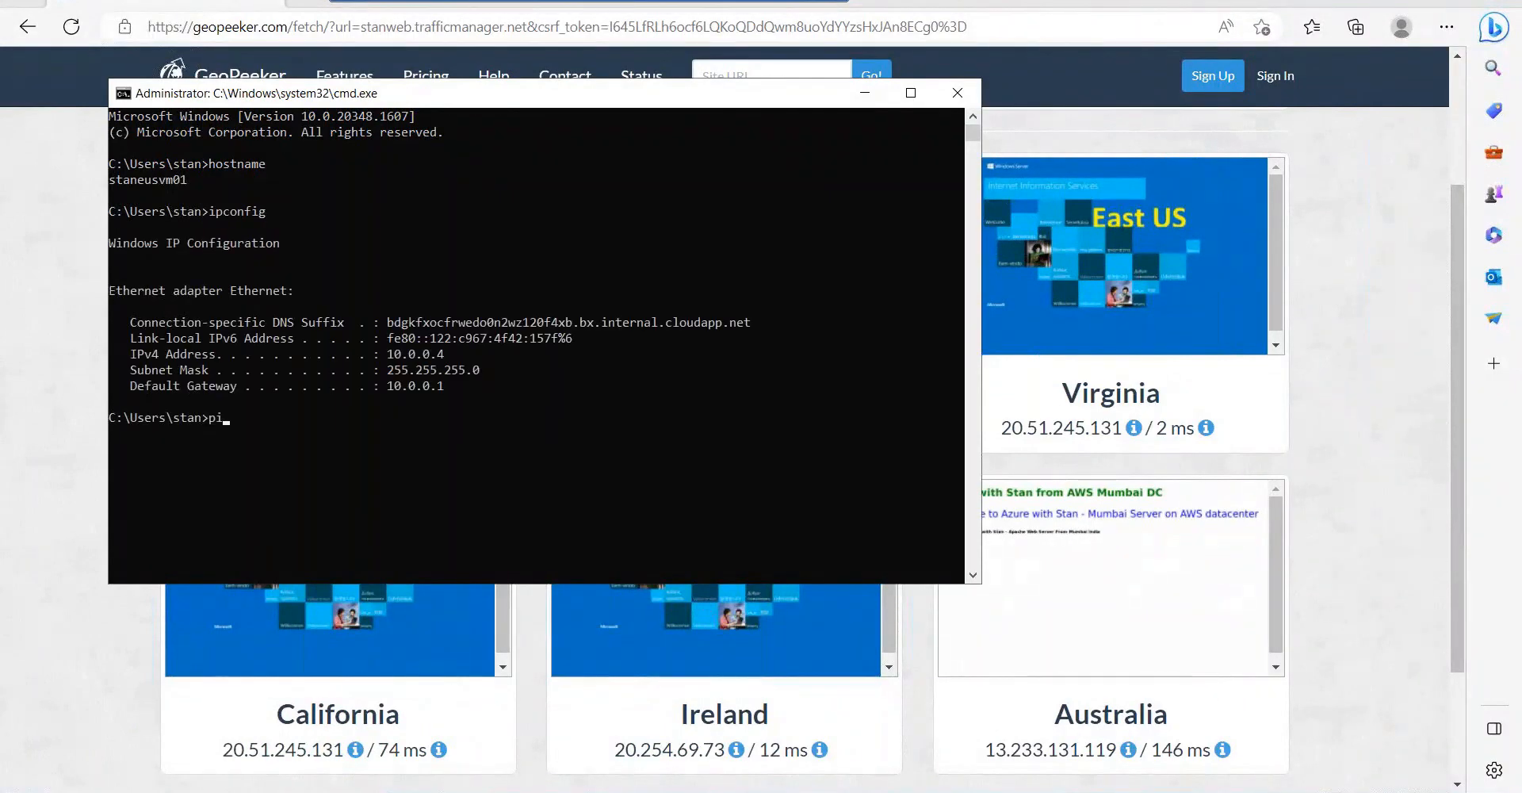
Step: Bring the ipconfig command prompt back to the front and start a continuous ping with "ping 172.31.15.219 -t"
right_click(110, 716)
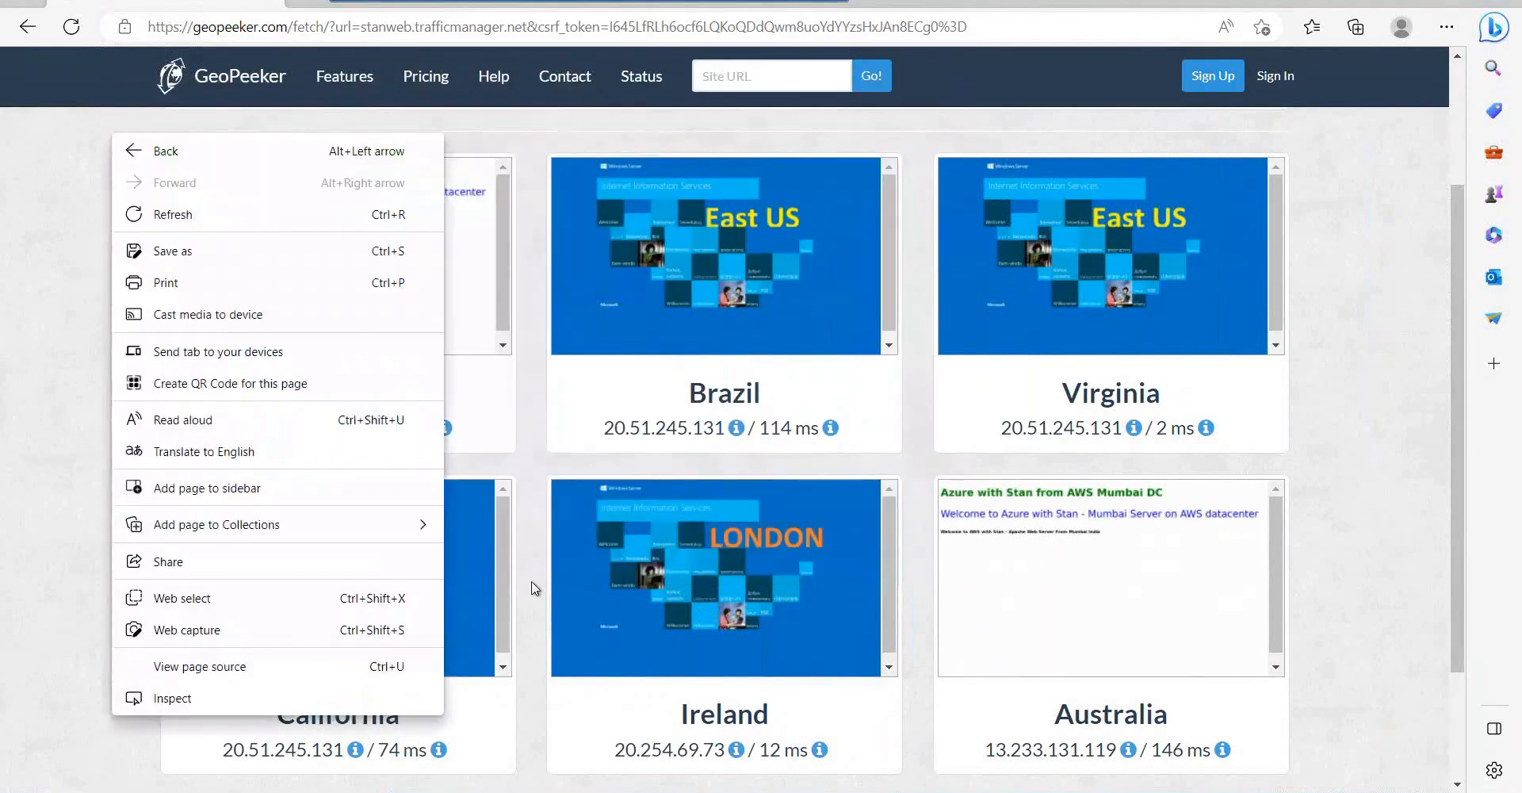
click(469, 791)
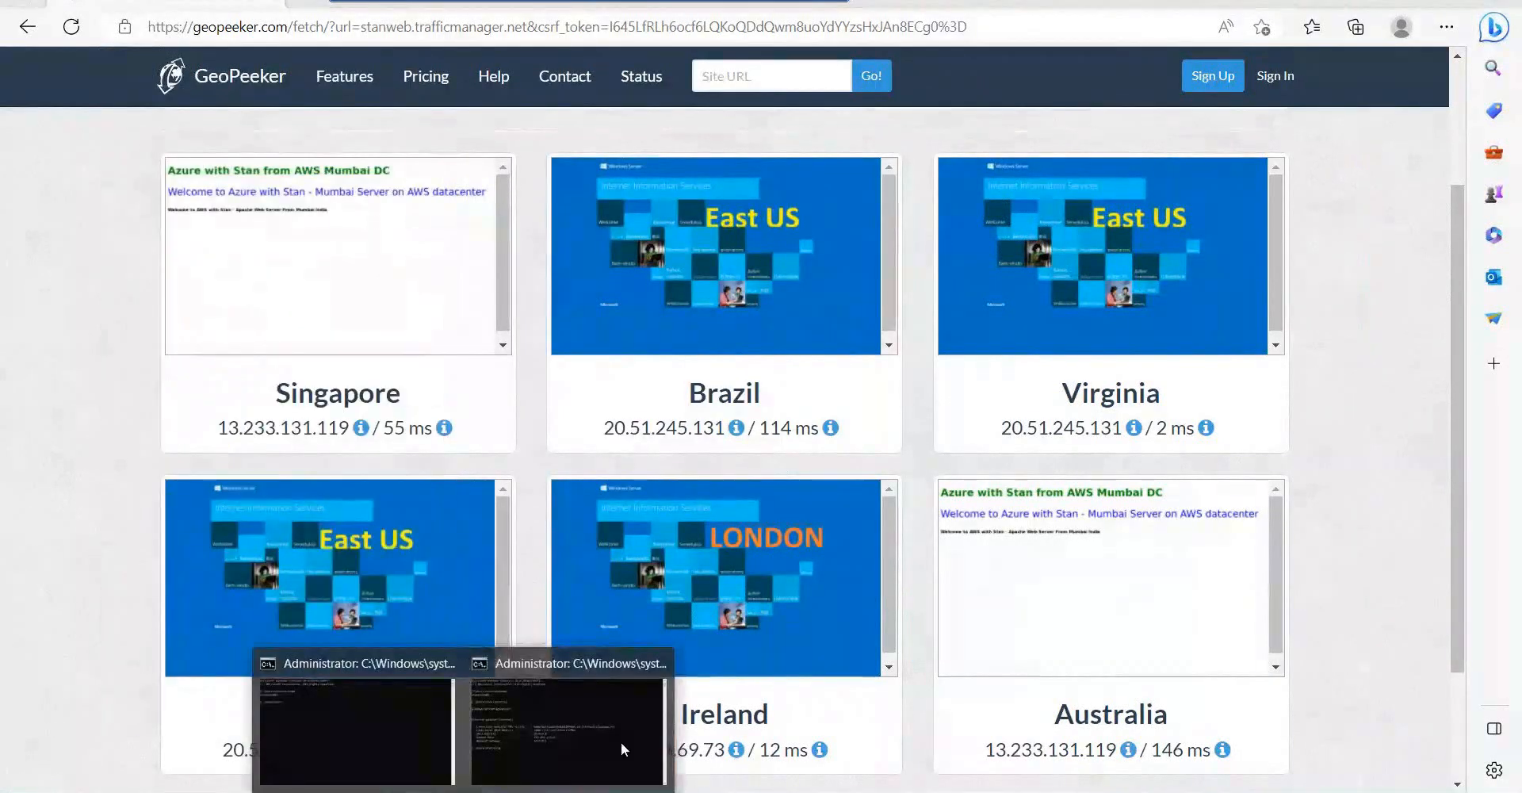
click(555, 726)
text(ping)
key(ctrl+v)
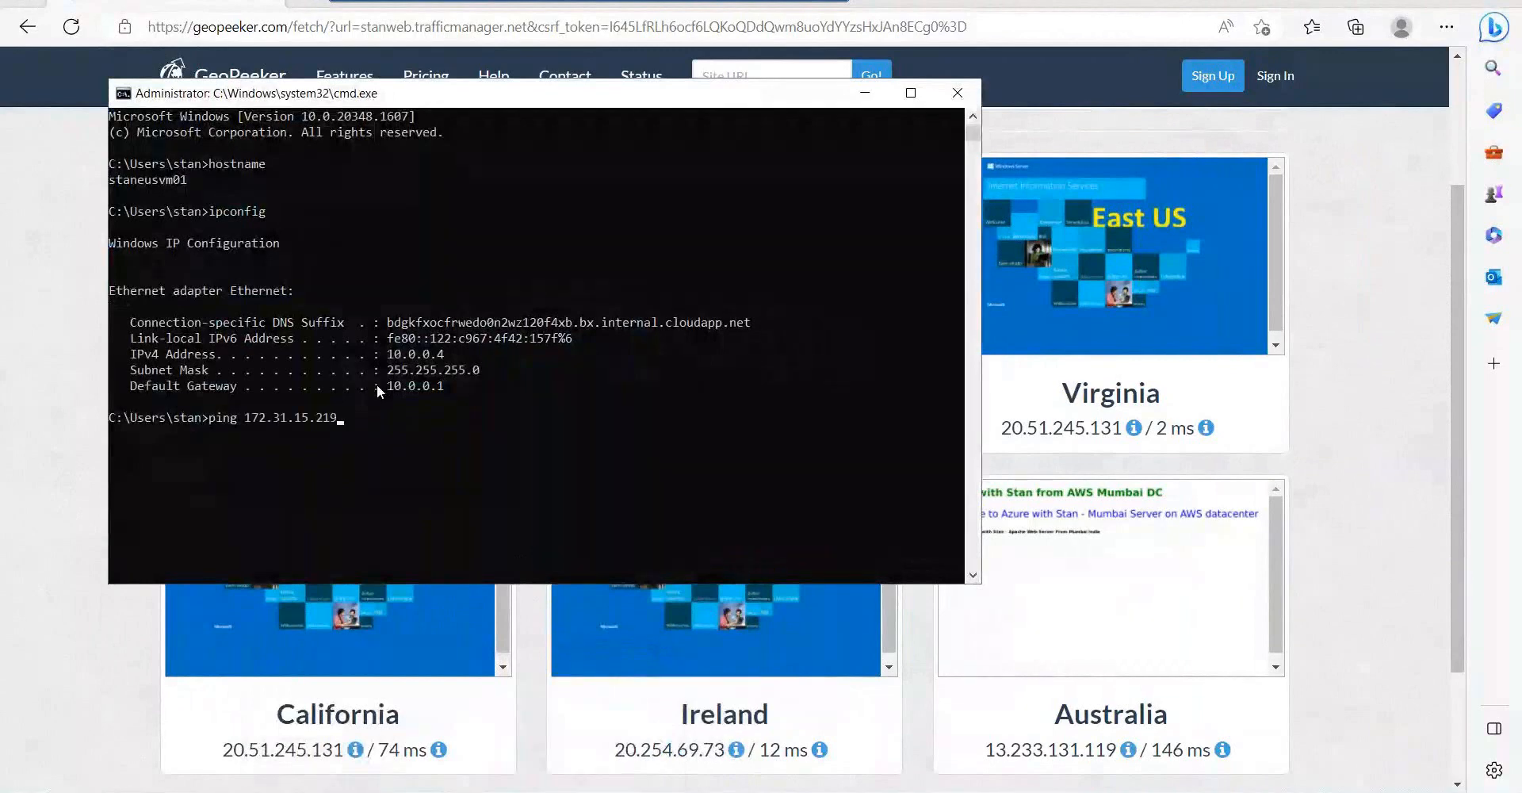
text(-t)
key(Return)
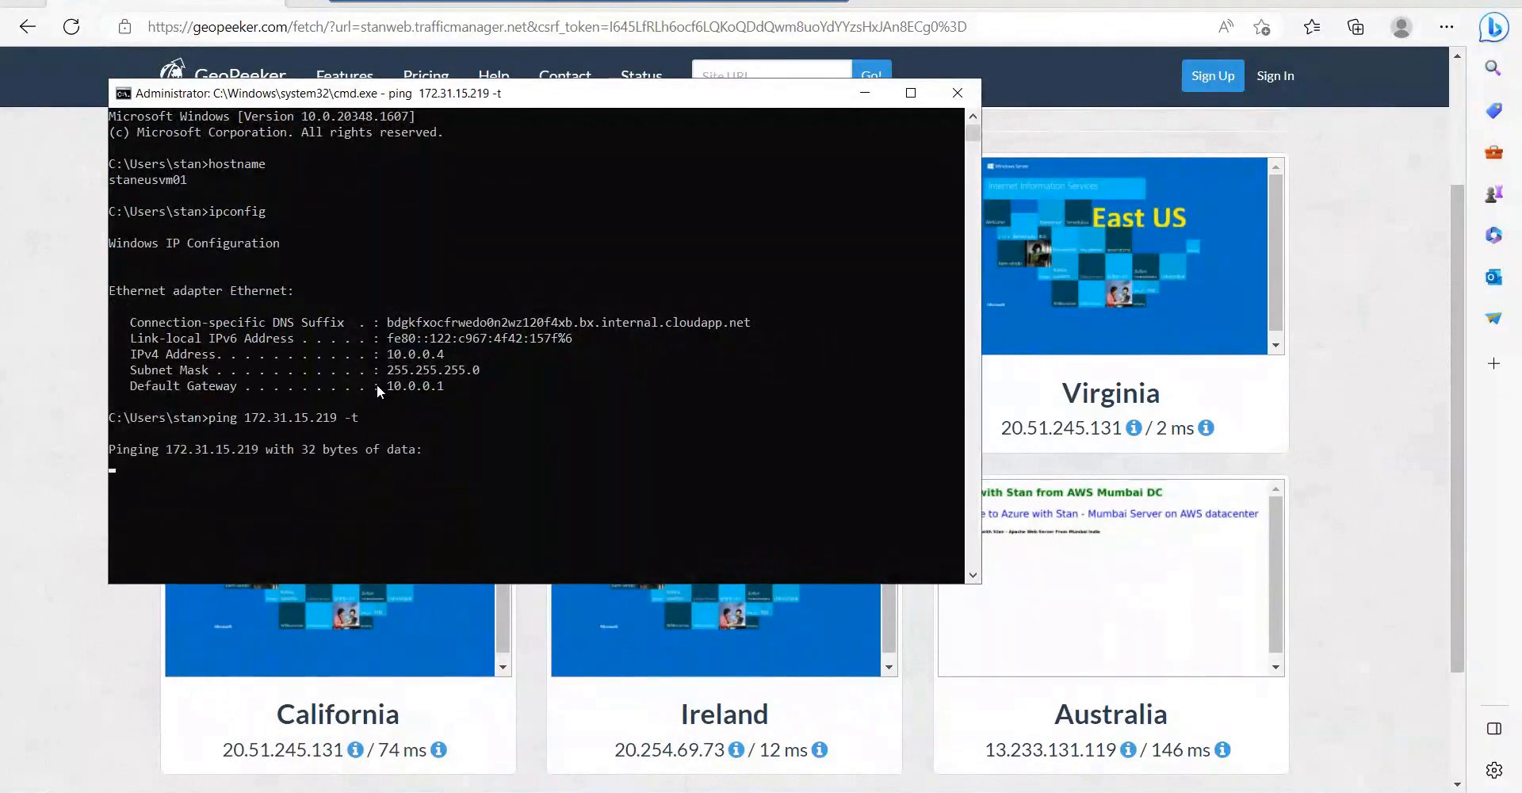
Step: Return to the AWS console and connect to the stanawsvm01 instance in a browser-based EC2 Instance Connect terminal
click(786, 1)
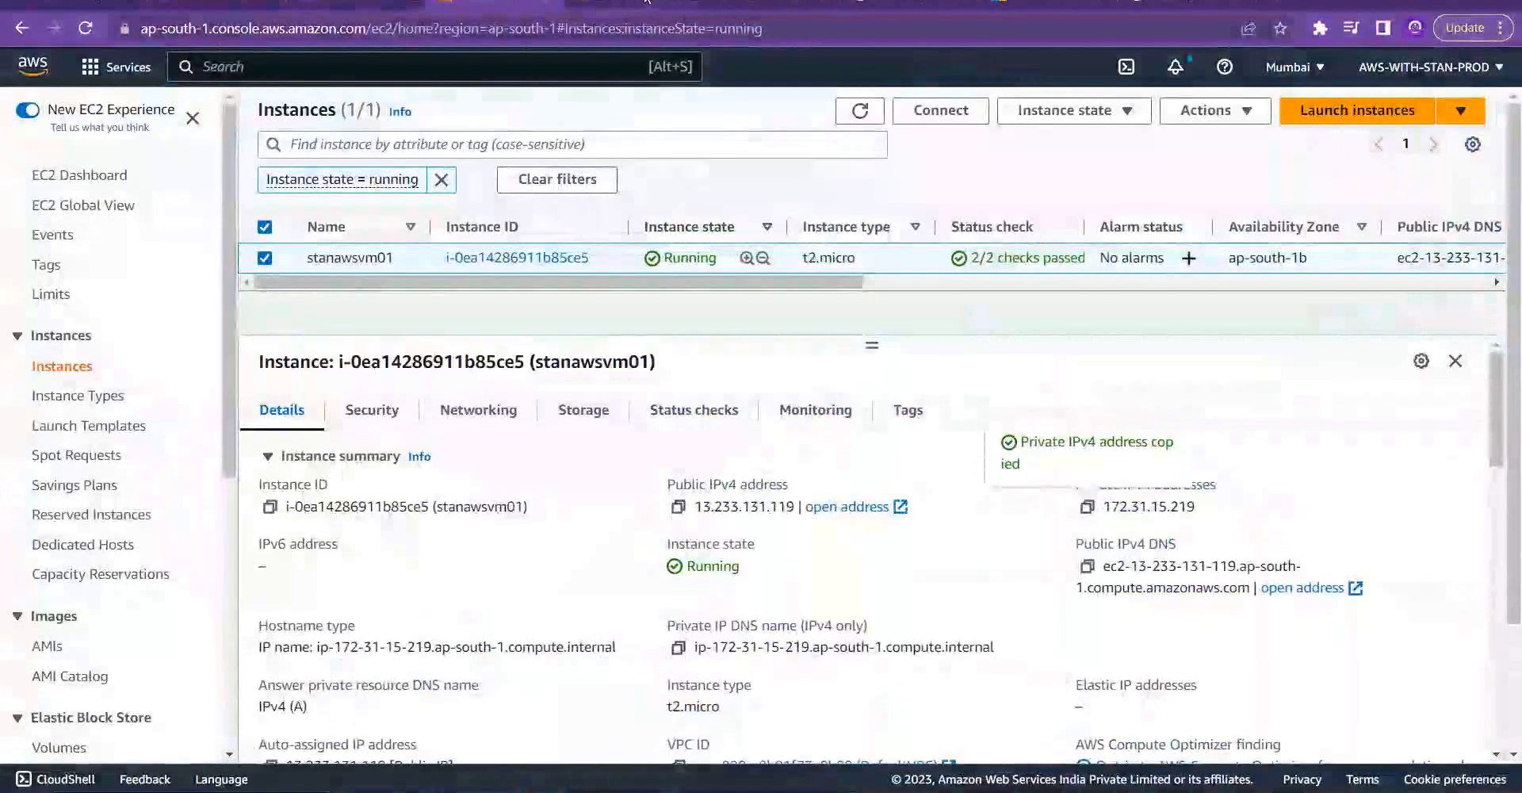
click(941, 111)
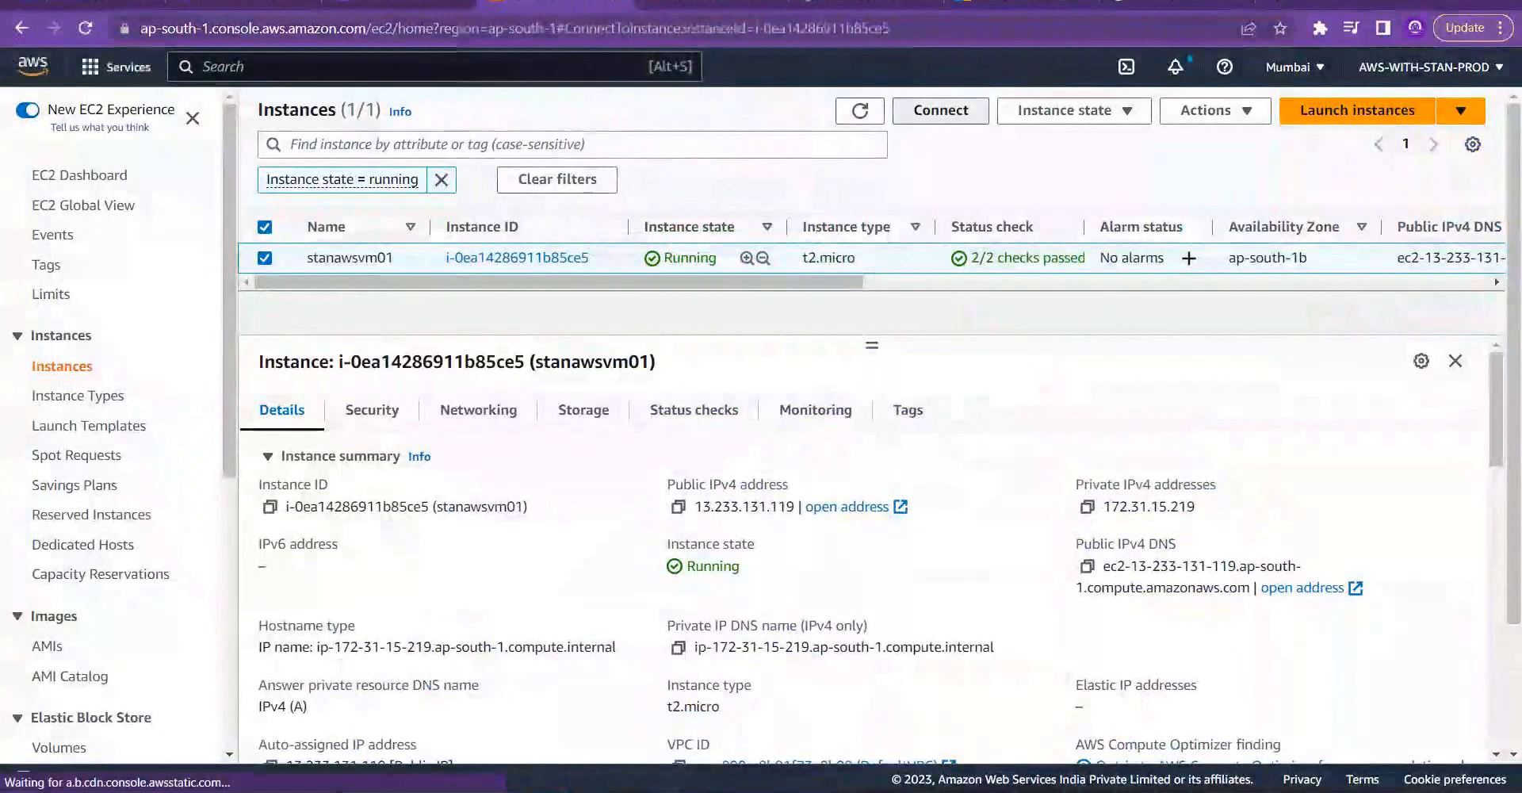
click(816, 689)
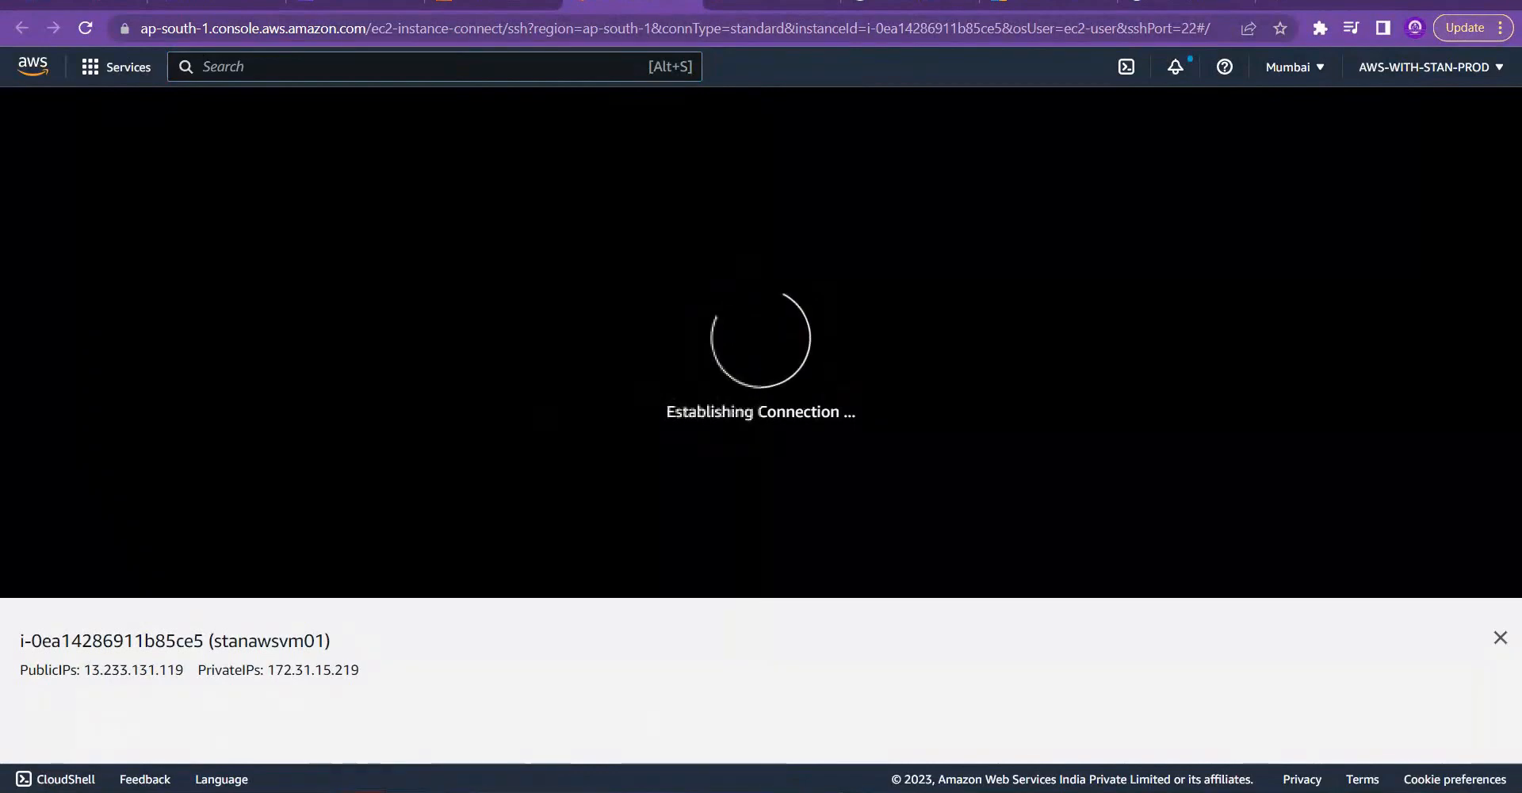
Step: Check the Azure VM's IPv4 address in the remote session, then run "ping 10.0.0.4" in the stanawsvm01 terminal
click(321, 721)
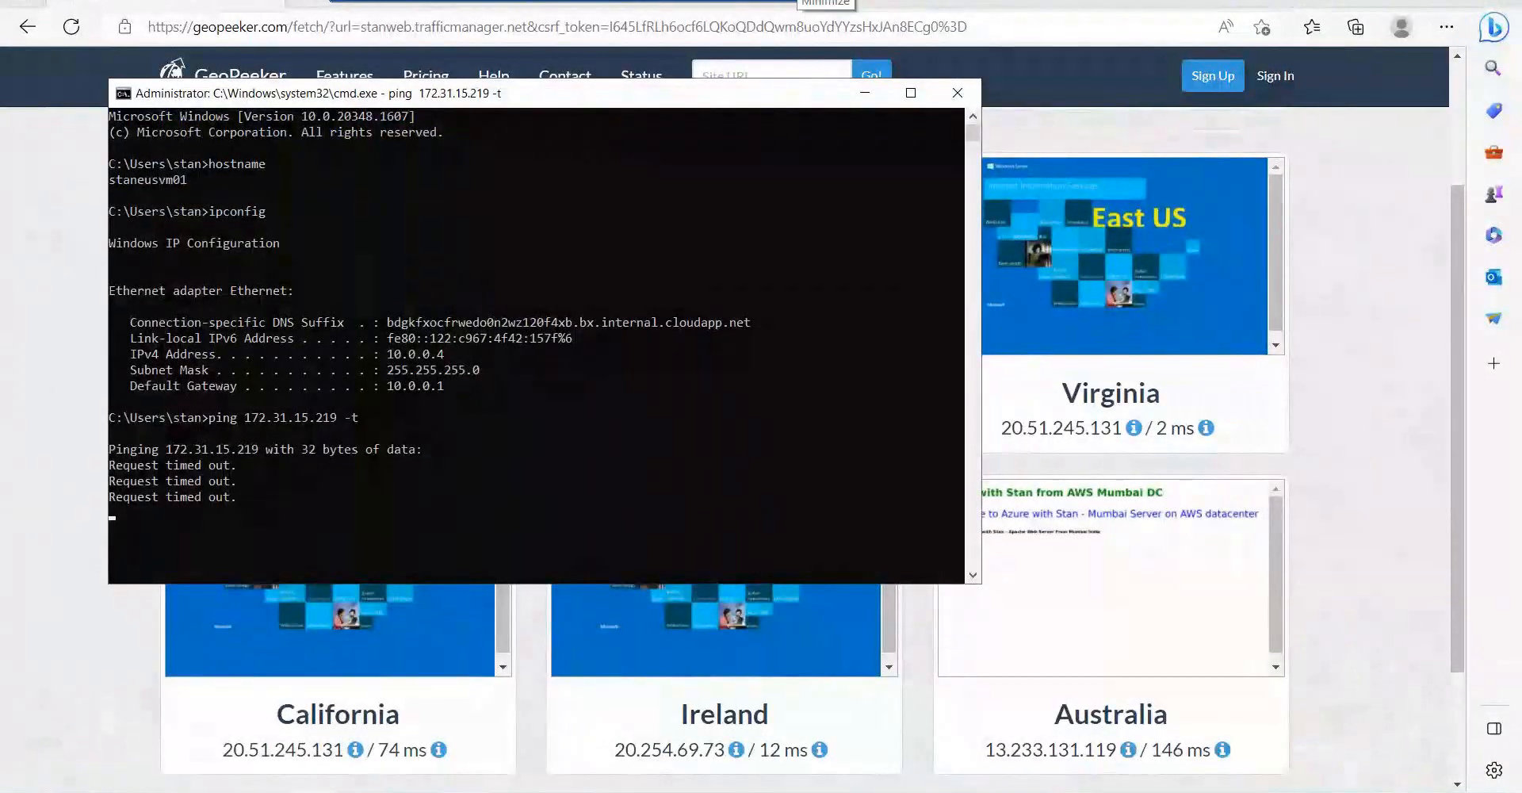
click(781, 4)
text(pin)
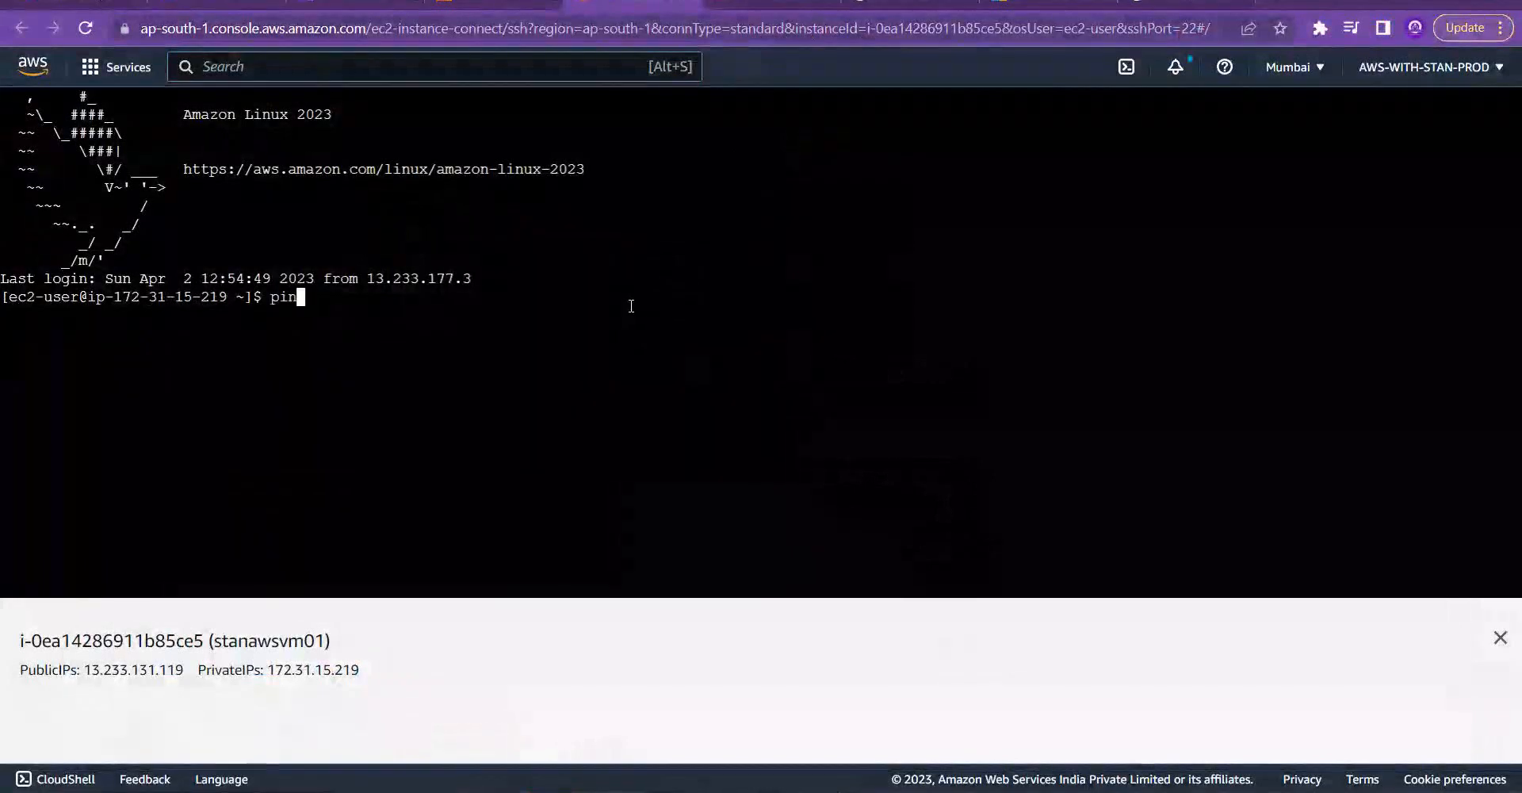
text(g 10.0.0.4)
key(Return)
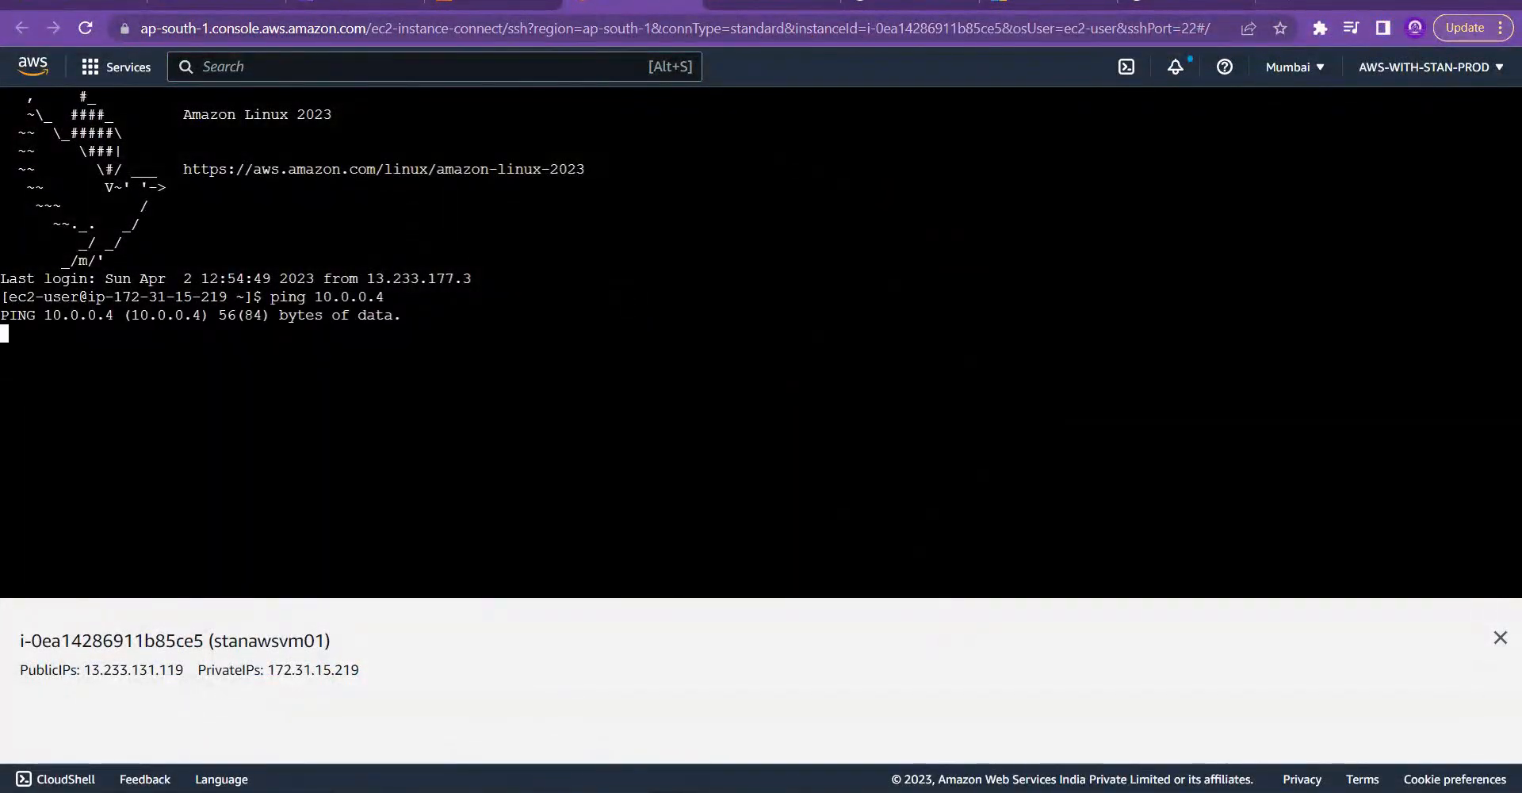
Step: Refresh the staneusvng01 connections in the Azure portal, check the azure2awss2svpn status and return to the stanawsvm01 terminal
click(78, 3)
click(452, 200)
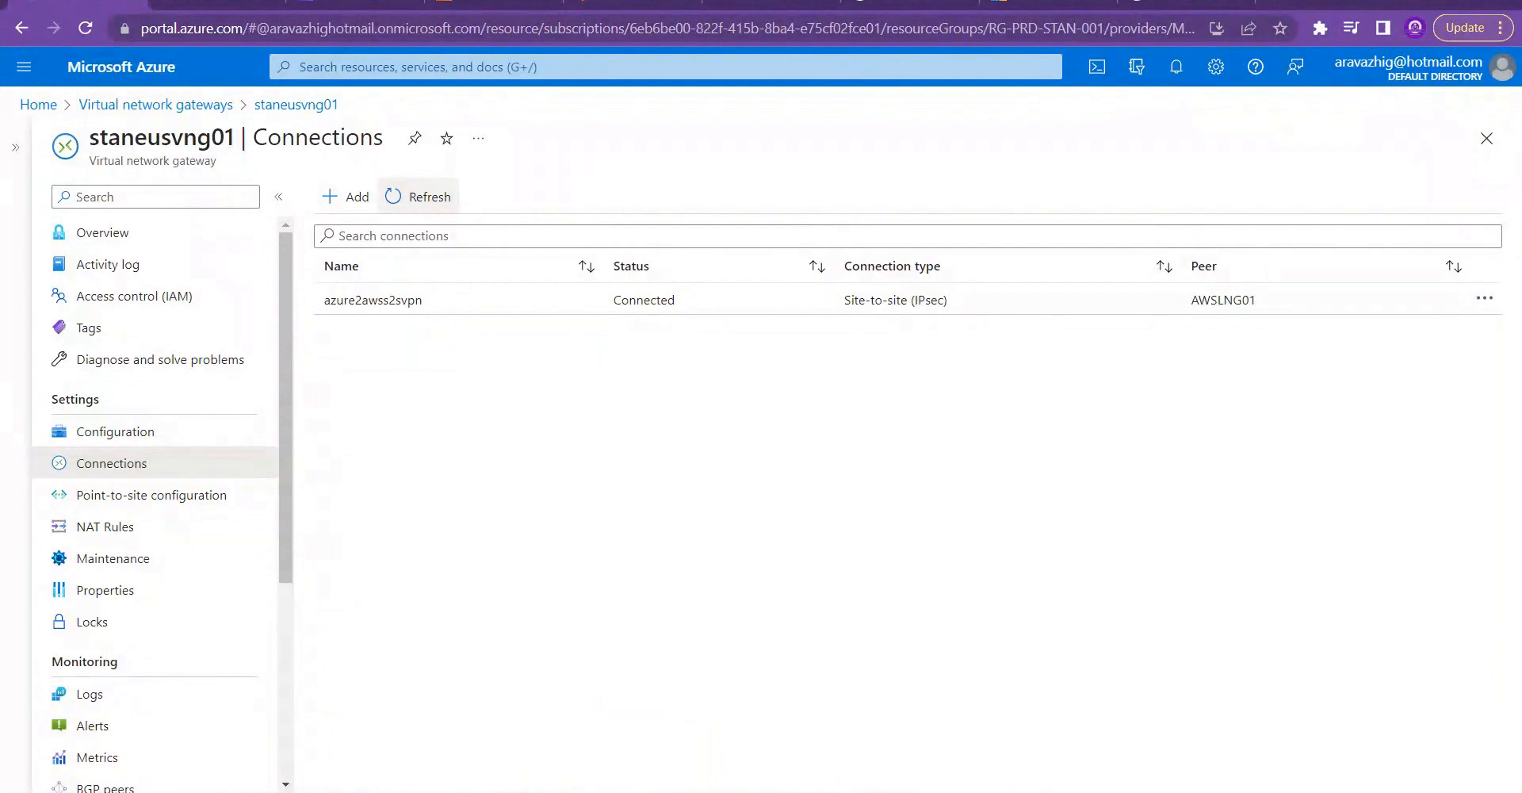
double_click(644, 300)
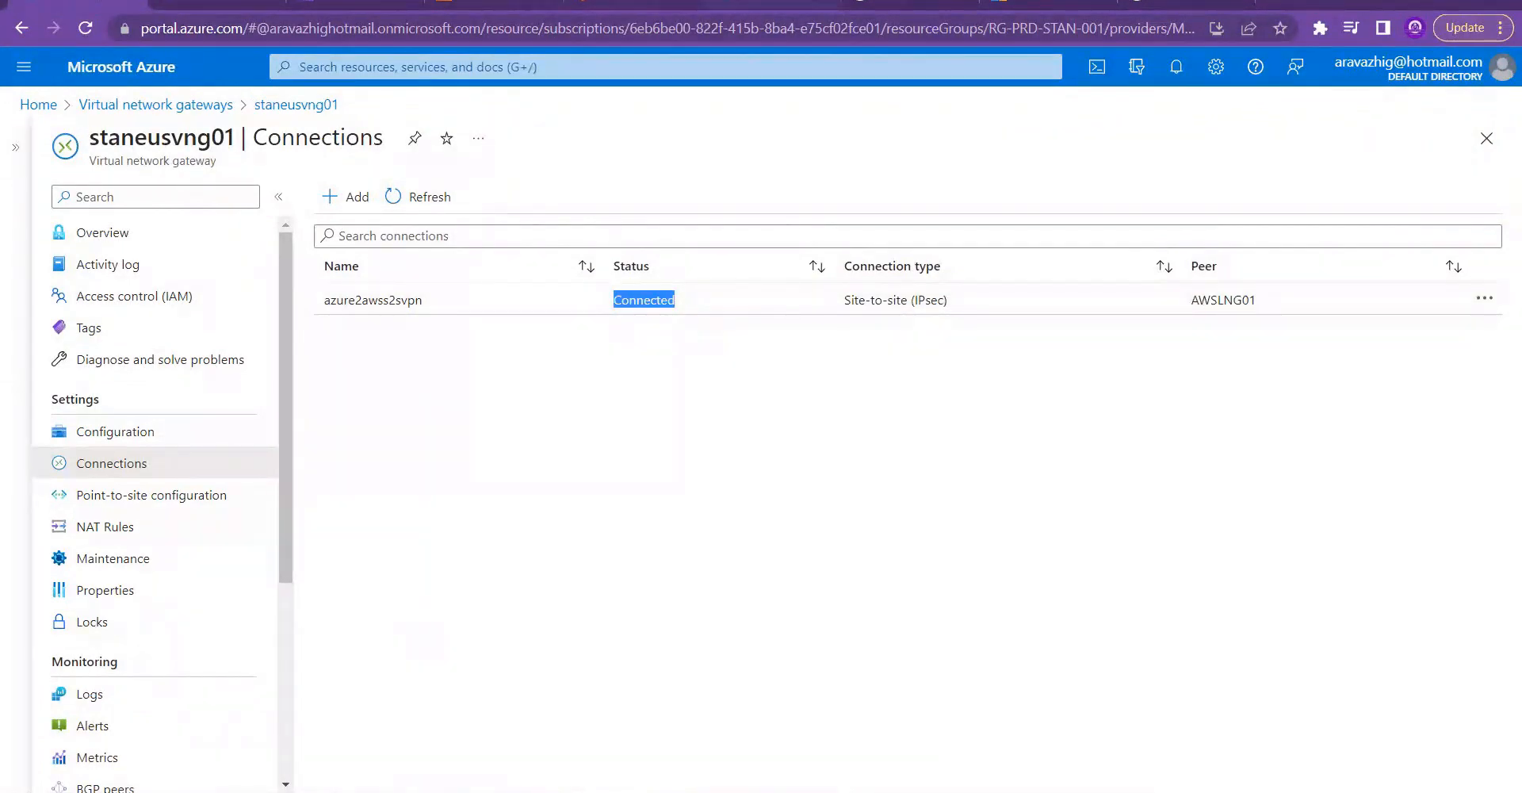
click(639, 2)
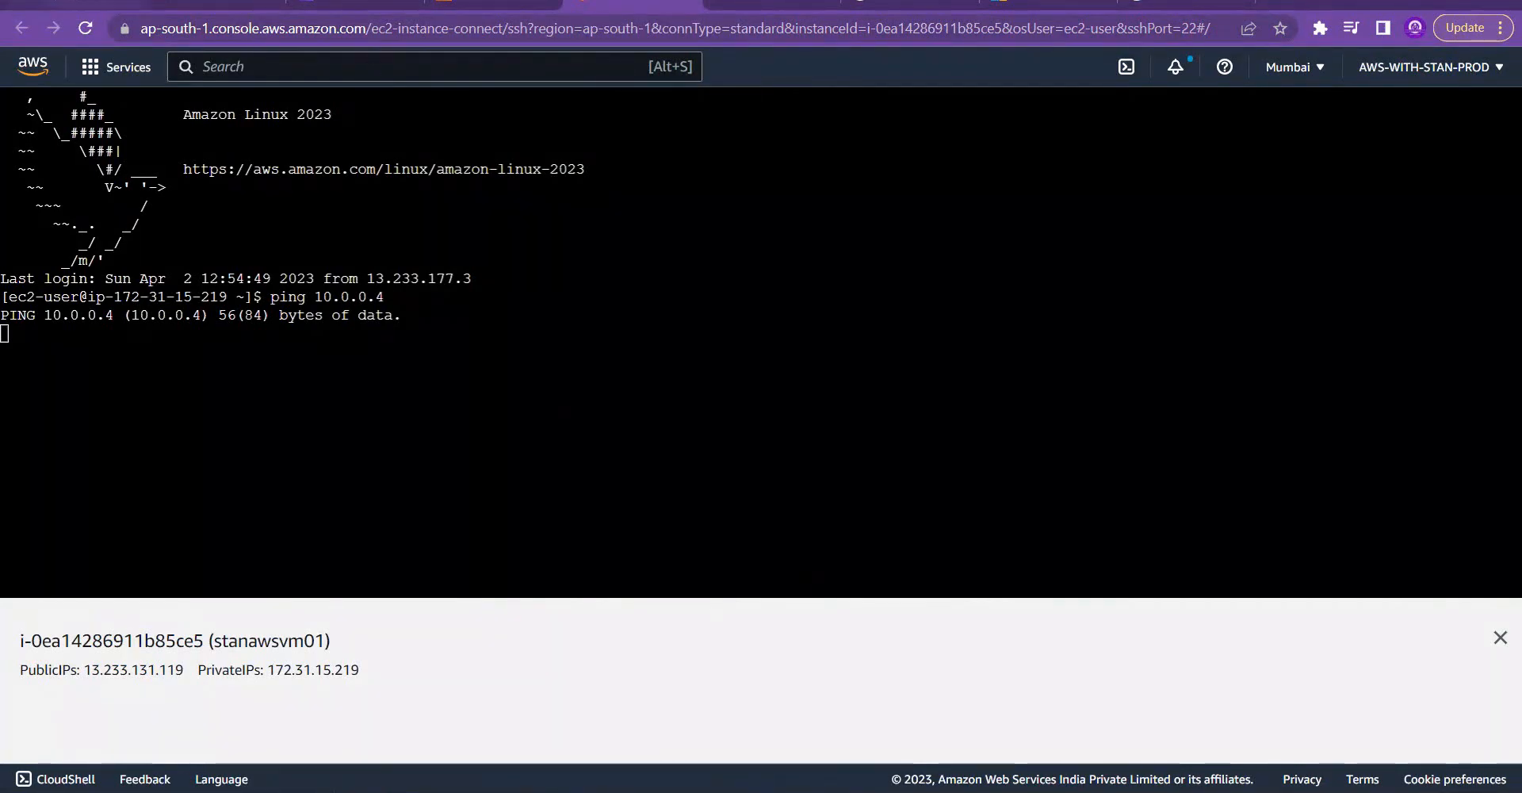
Step: Open the Azure-to-AWS site-to-site VPN diagram on Page-7 of the azure networking architecture drawing
click(91, 3)
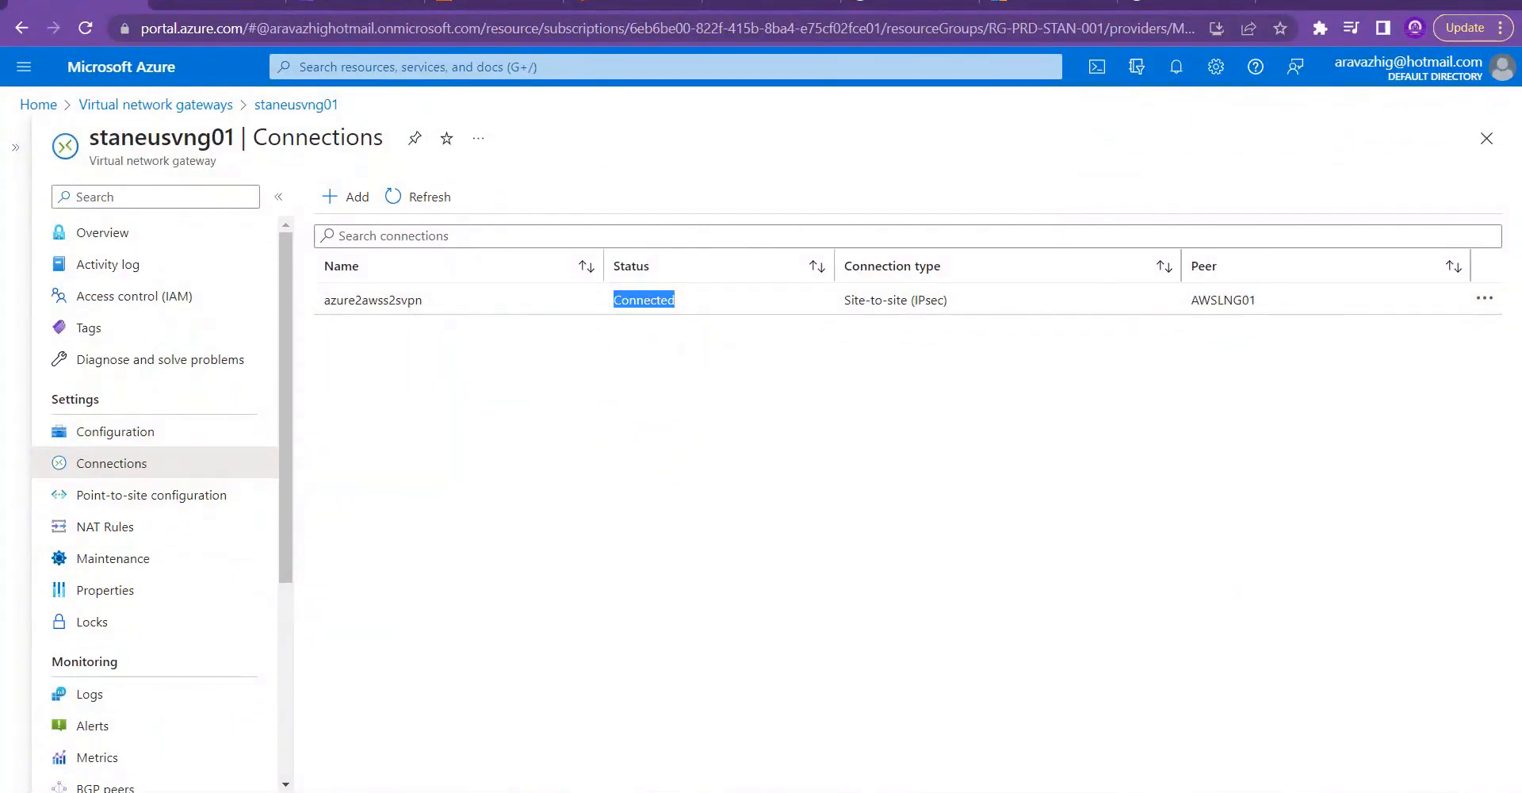
key(alt+Tab)
key(alt+Tab)
key(alt+Tab)
key(alt+Tab)
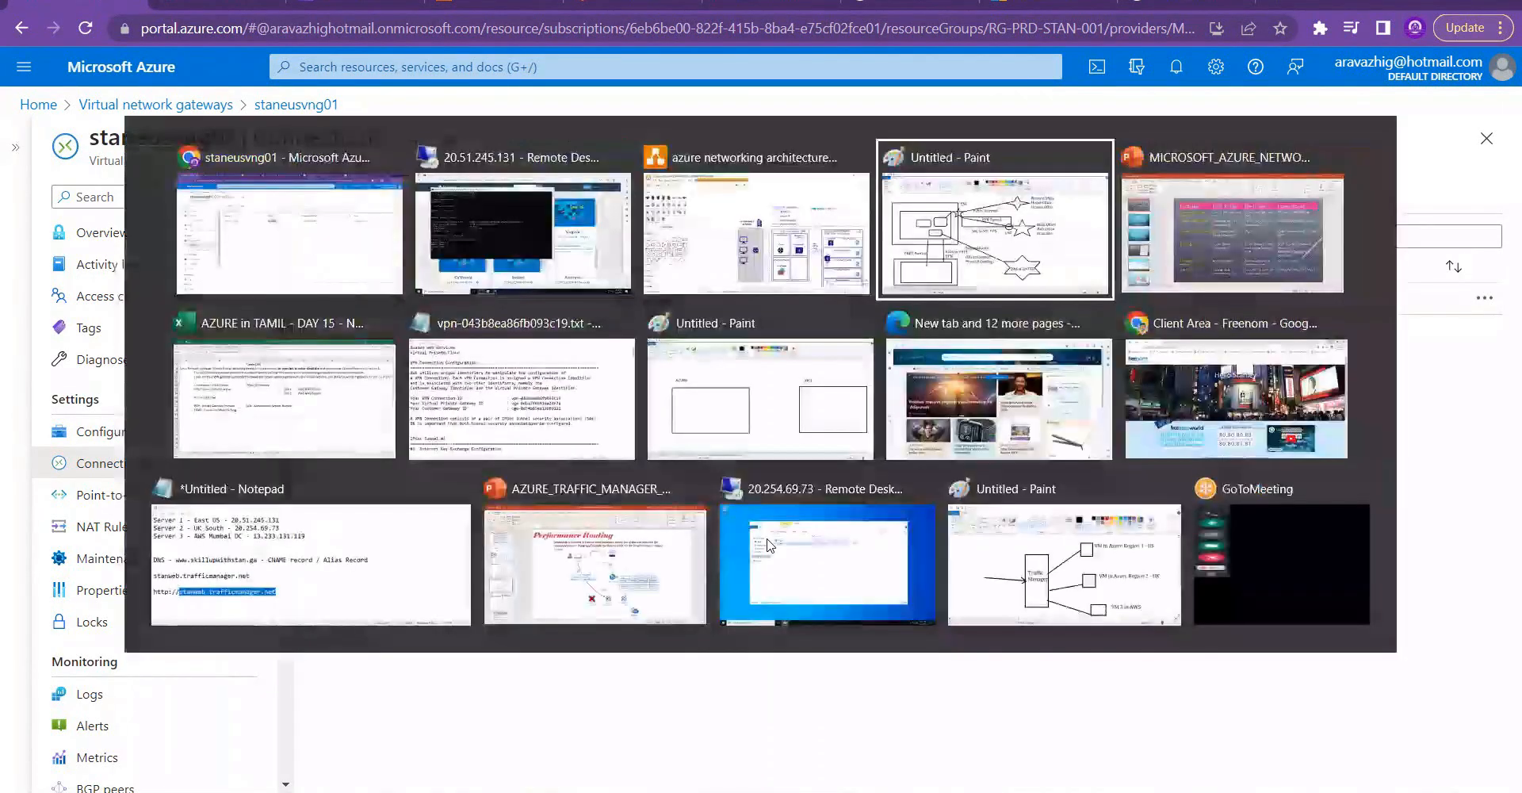
key(alt+shift+Tab)
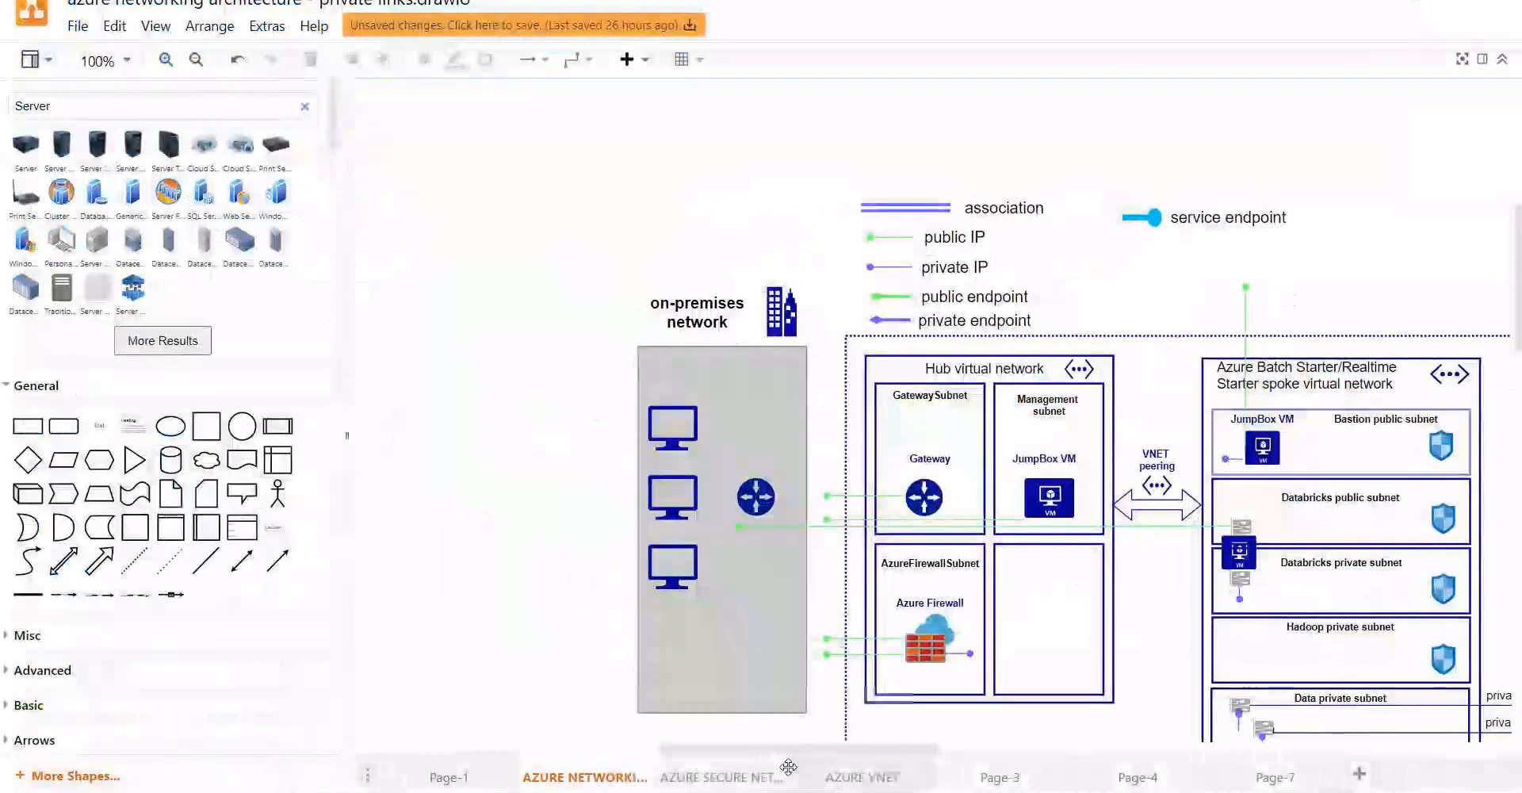
click(769, 781)
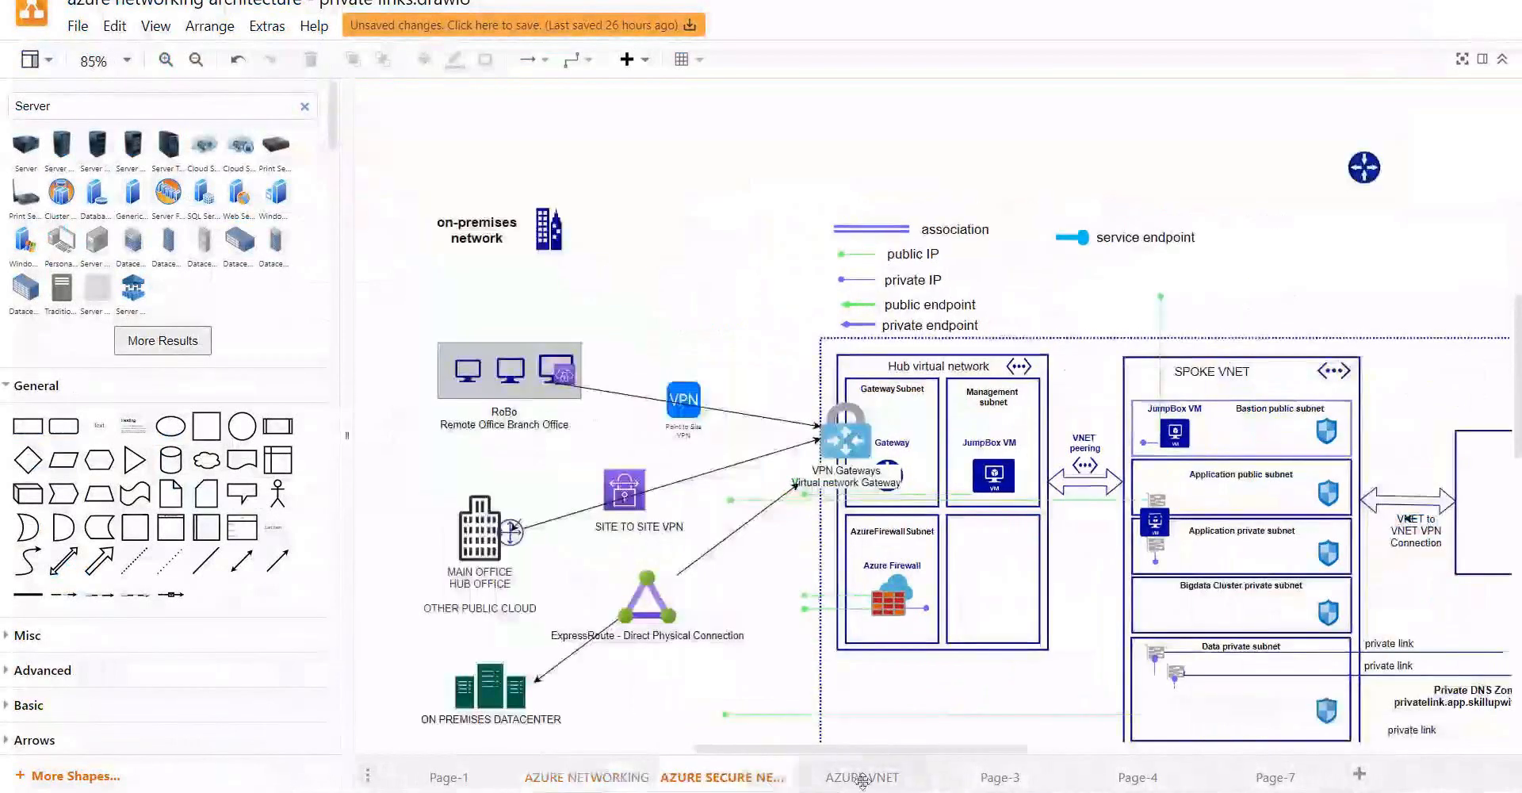
click(862, 777)
click(1000, 777)
click(1126, 773)
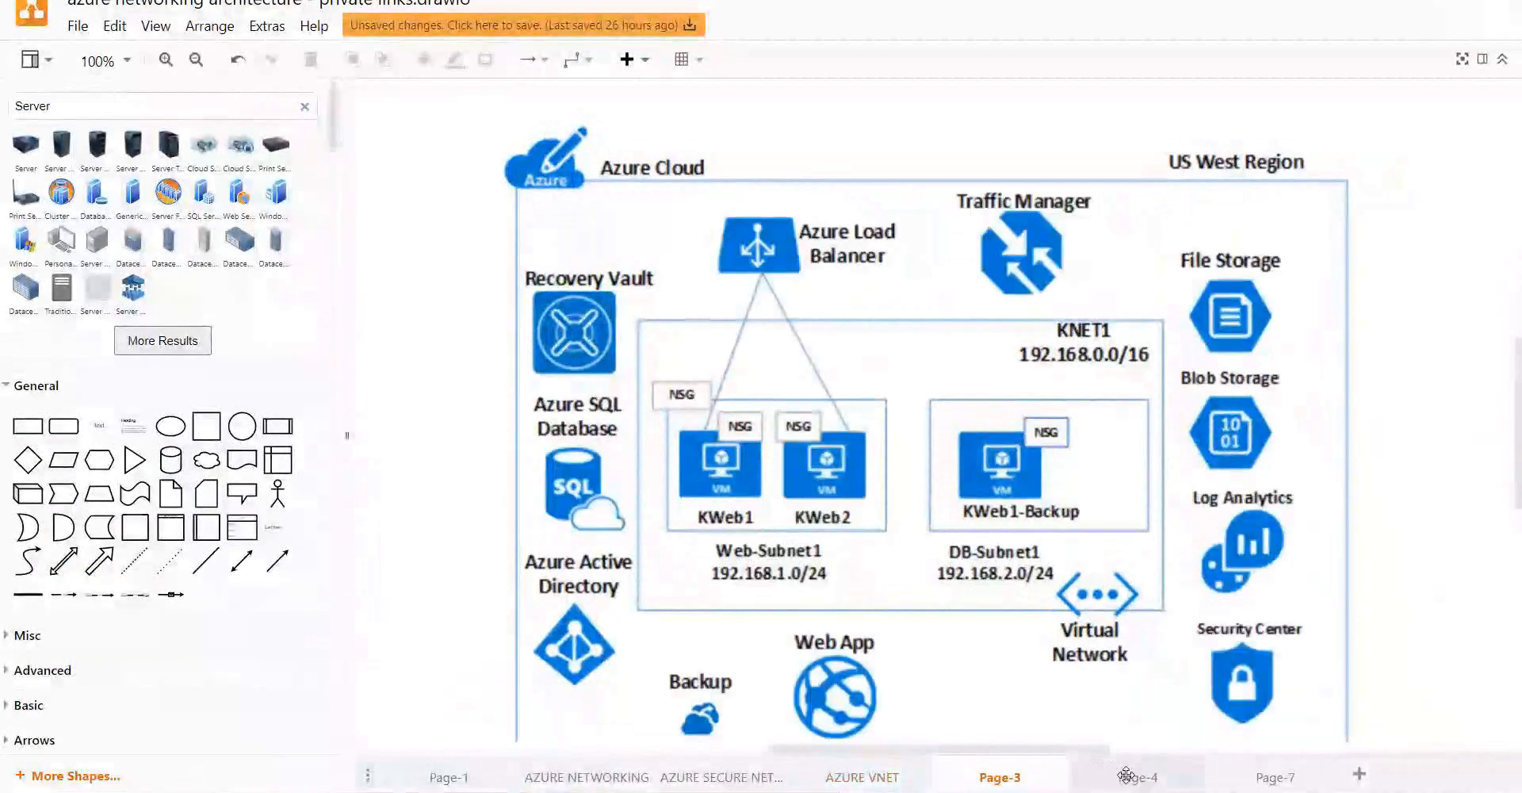
click(1227, 774)
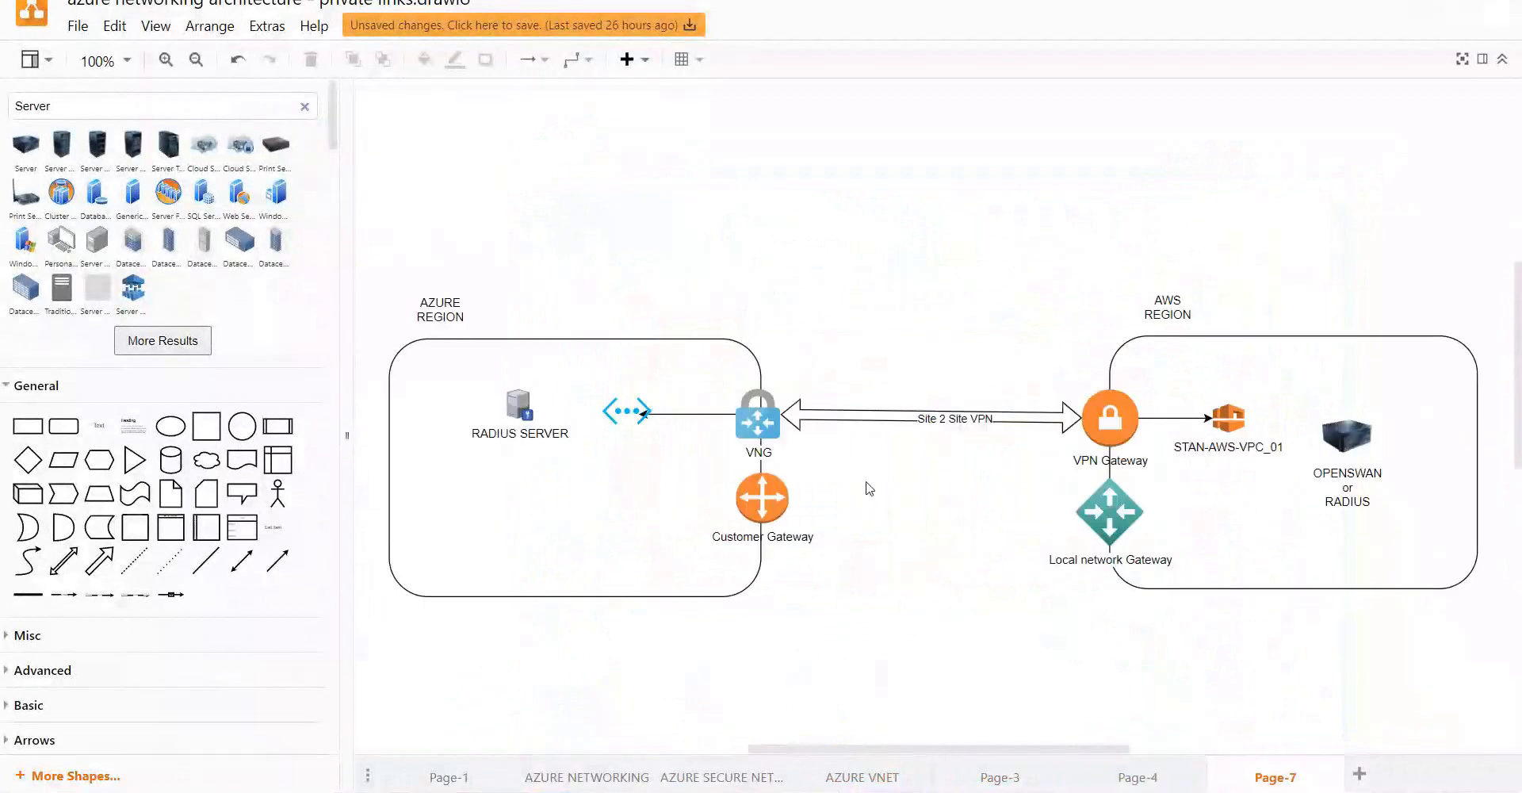
click(550, 523)
Step: Check the running ping to 172.31.15.219 in the 20.51.245.131 remote session and return to the browser
key(alt+Tab)
key(alt+Tab)
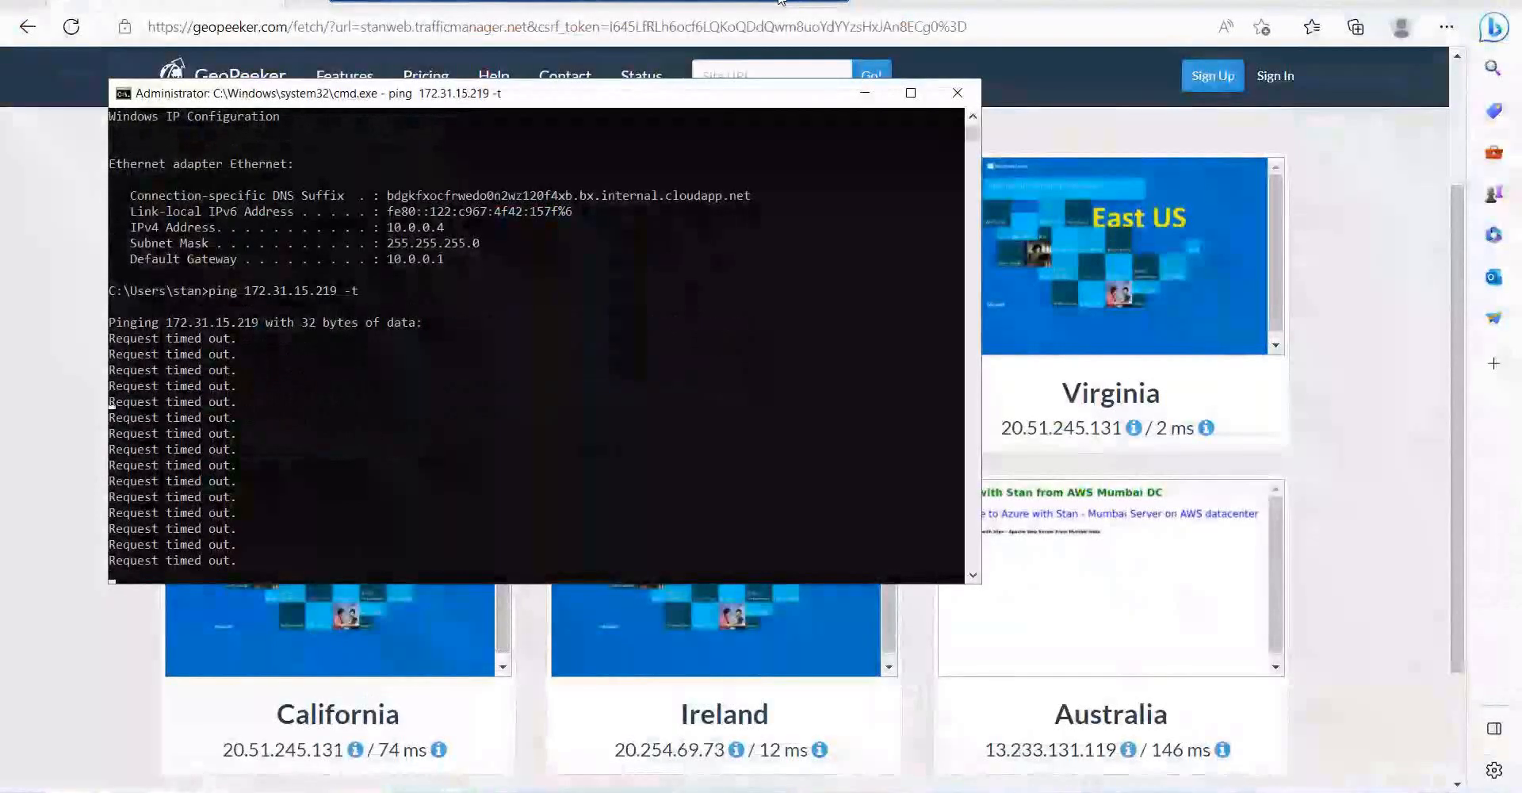
click(787, 2)
key(alt+Tab)
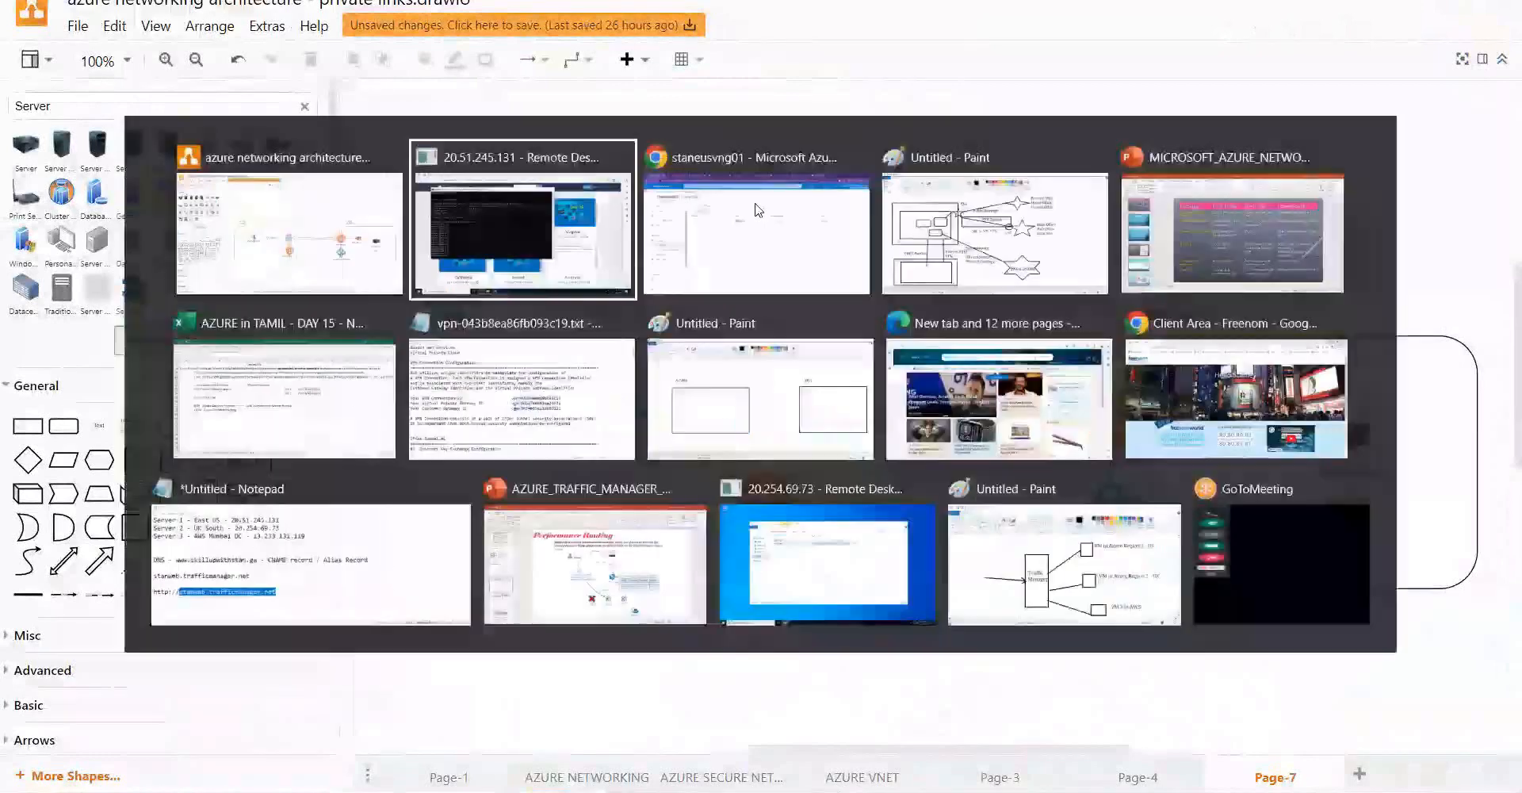
key(alt+Tab)
key(alt+shift+Tab)
key(alt+Tab)
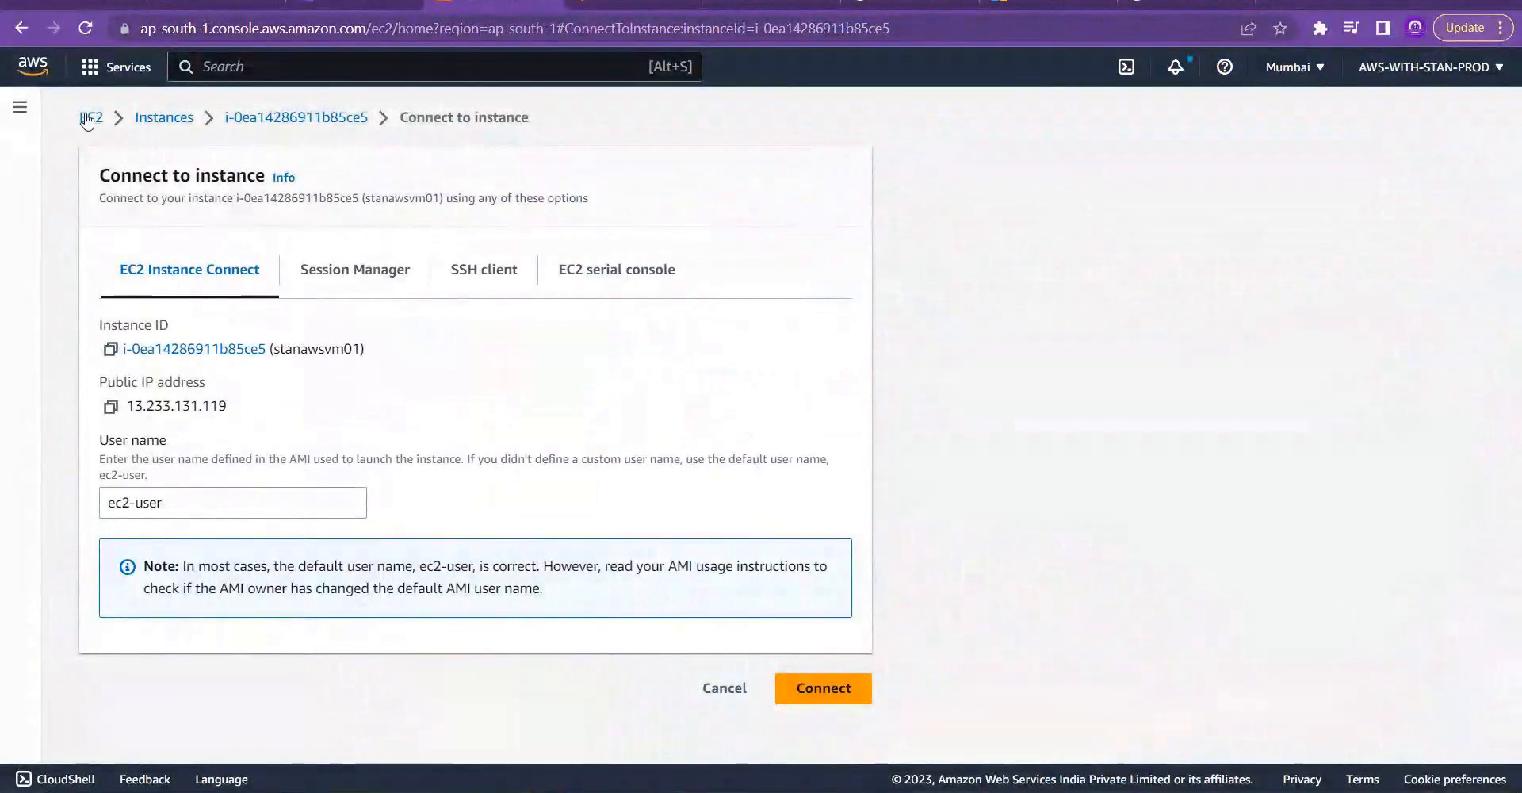
Step: Open the EC2 instances list and start launching a new instance
click(89, 118)
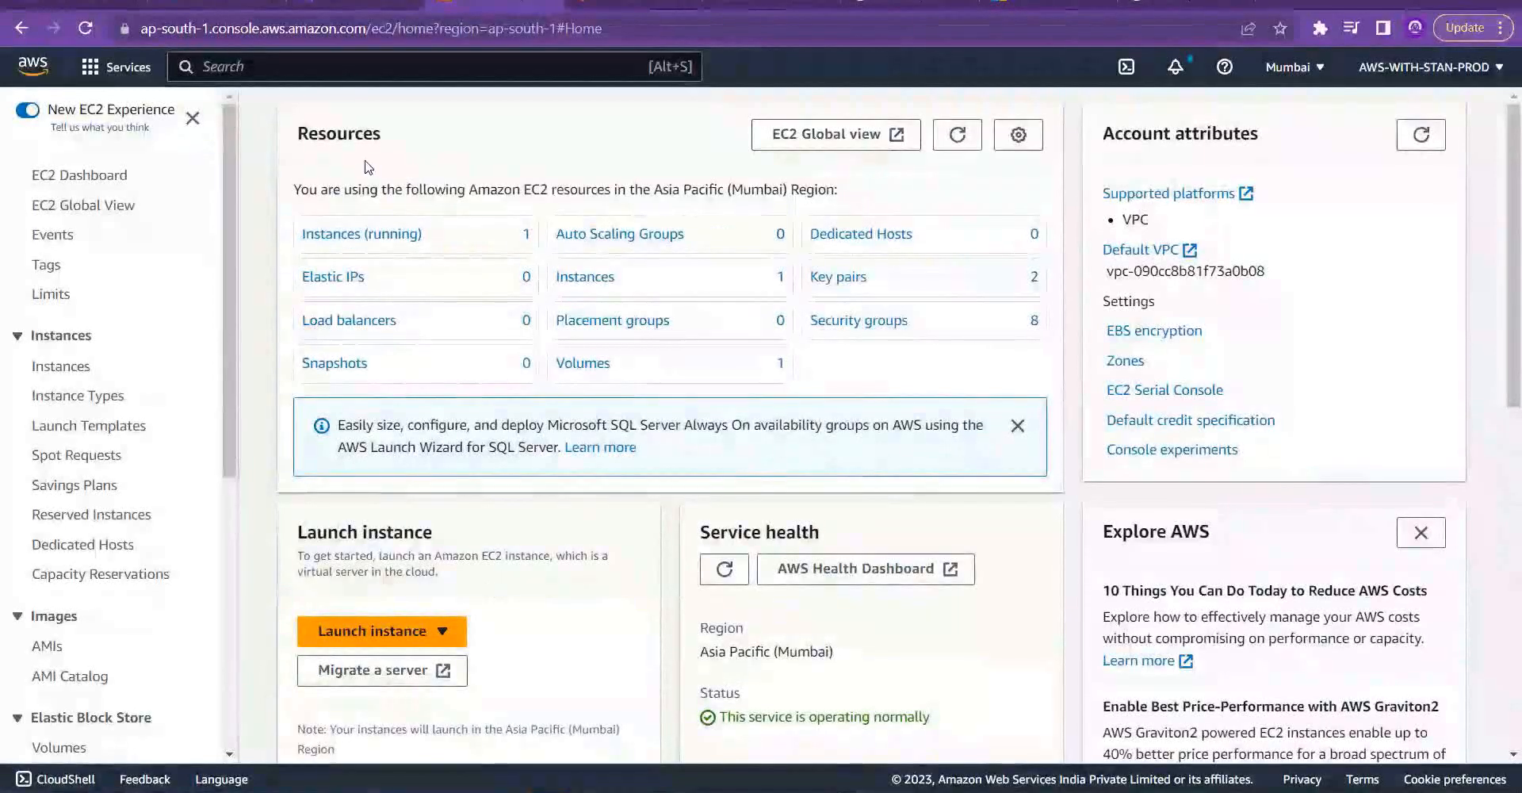
click(71, 366)
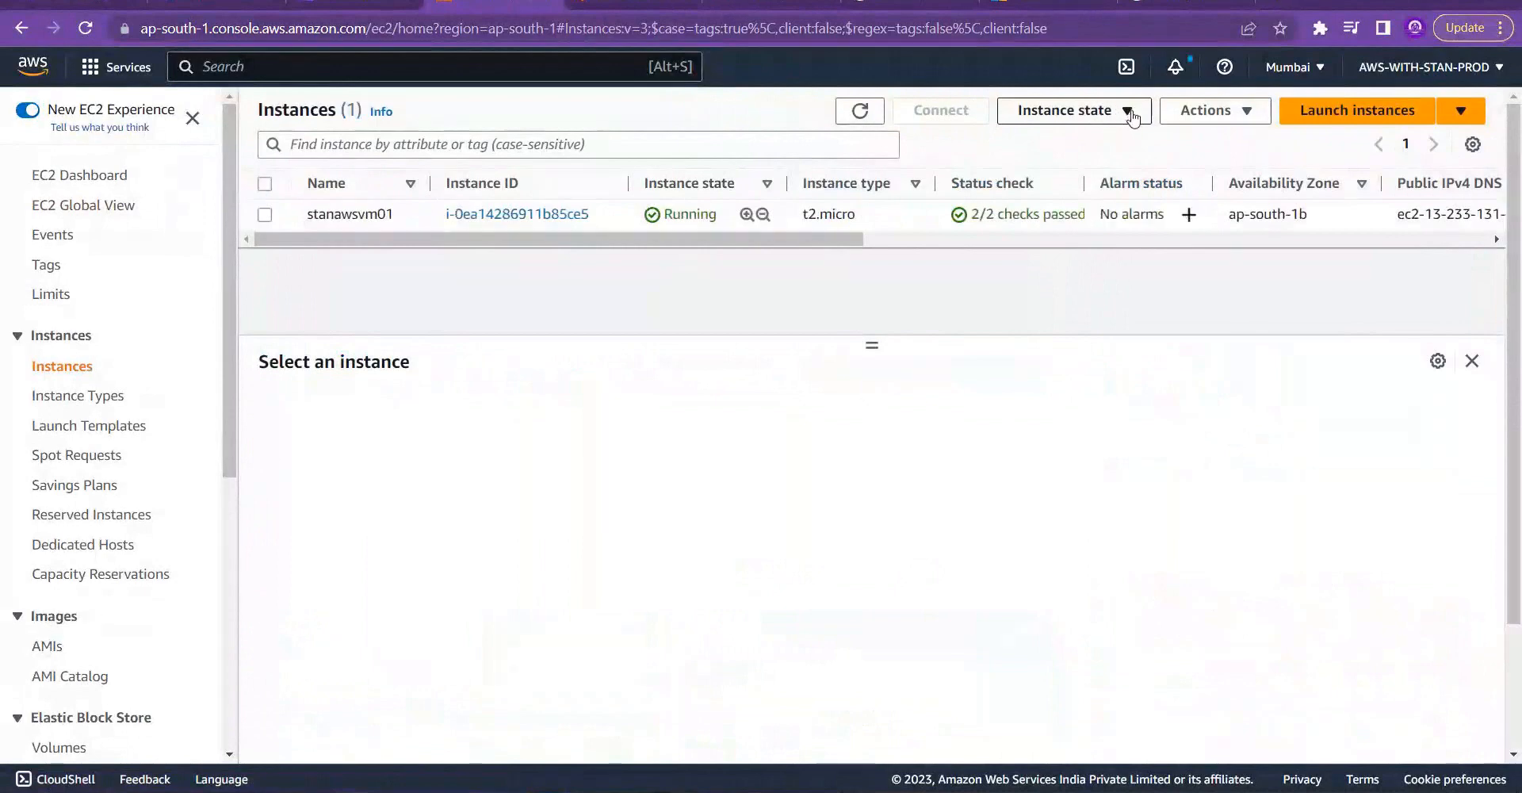
click(1136, 118)
click(1376, 117)
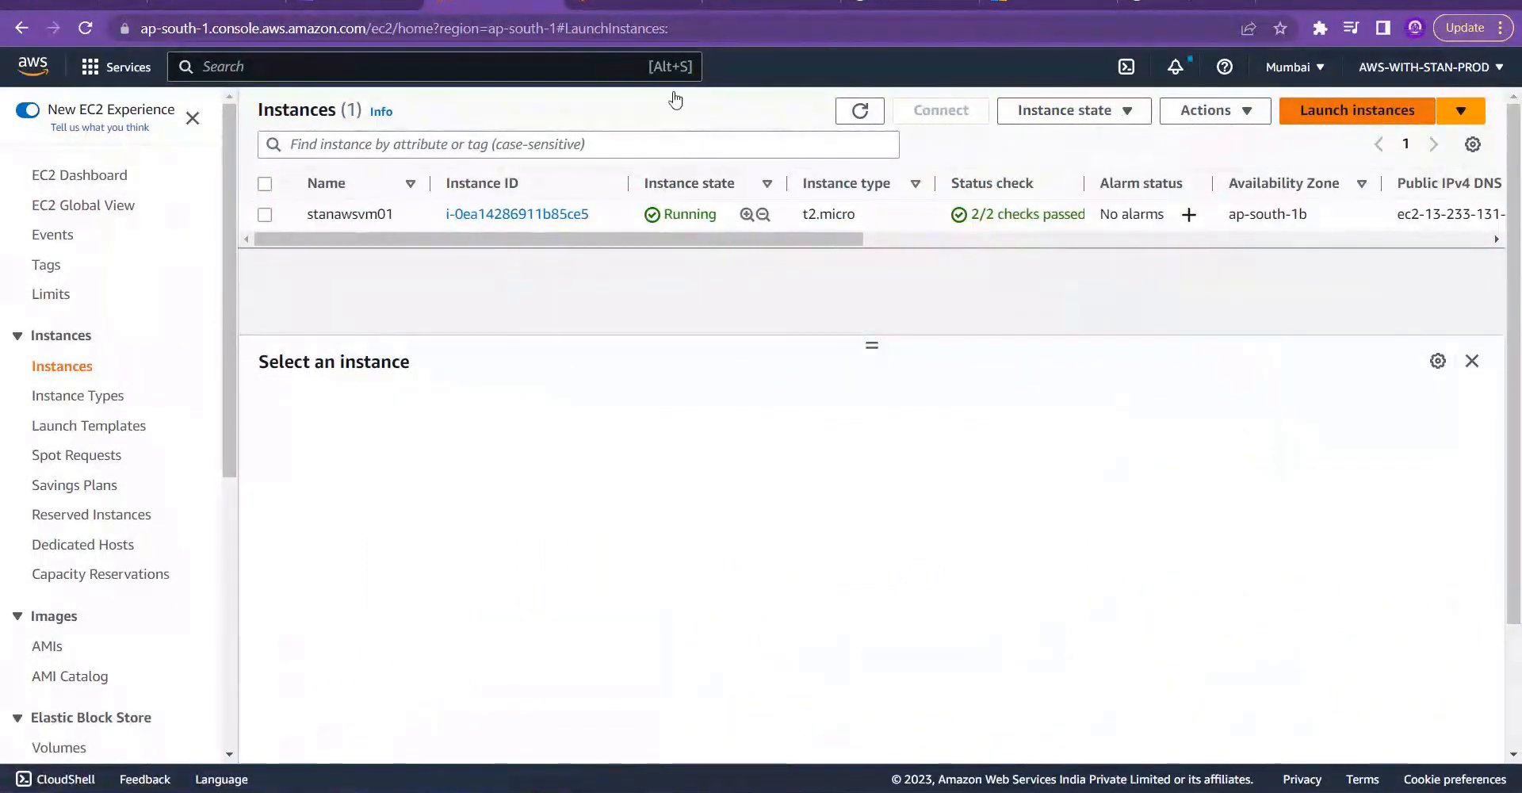
Step: Stop the ping in the stanawsvm01 terminal and run "route print"
click(614, 2)
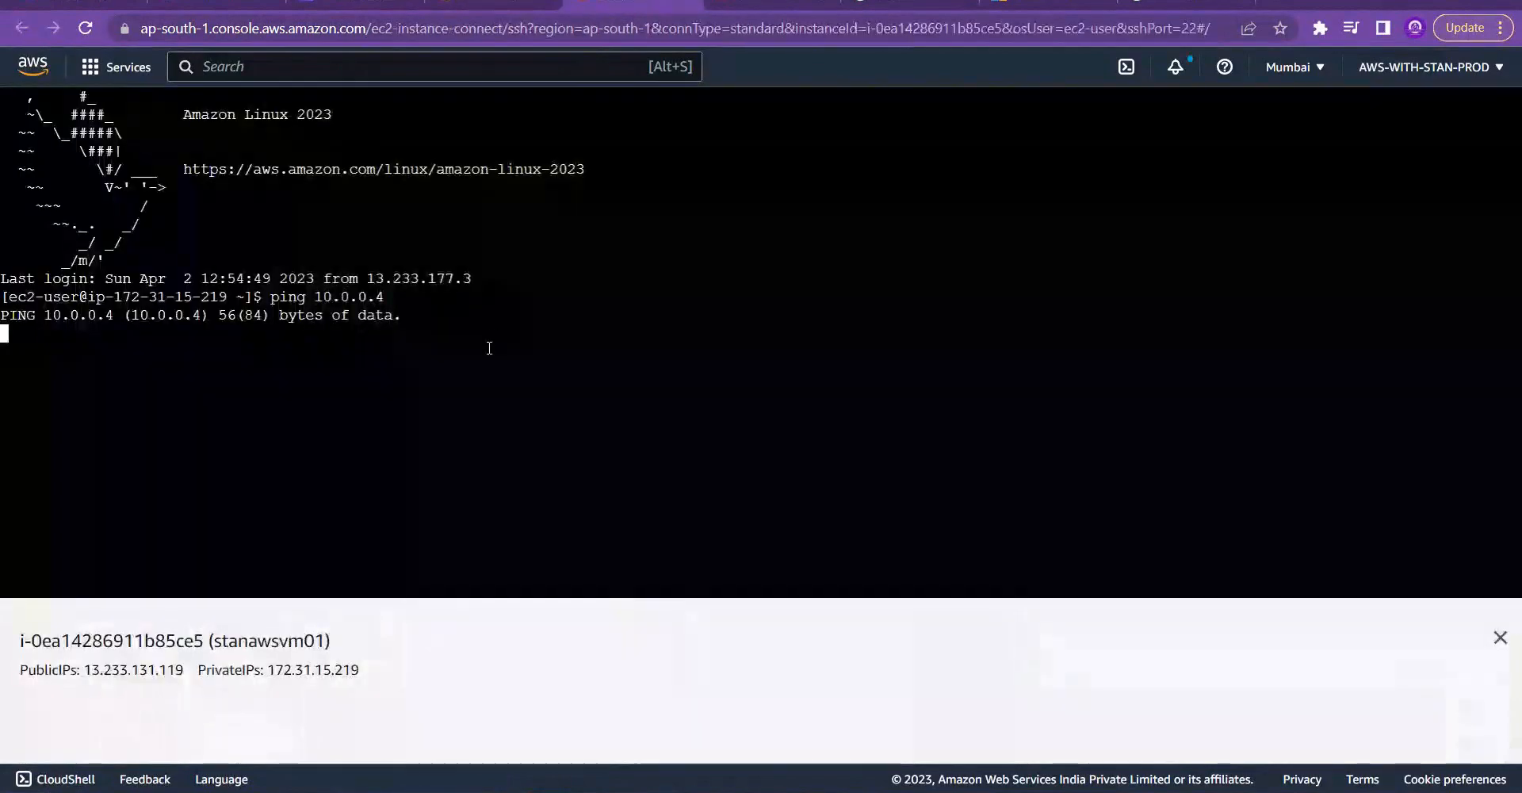
key(ctrl+c)
text(route print)
key(Return)
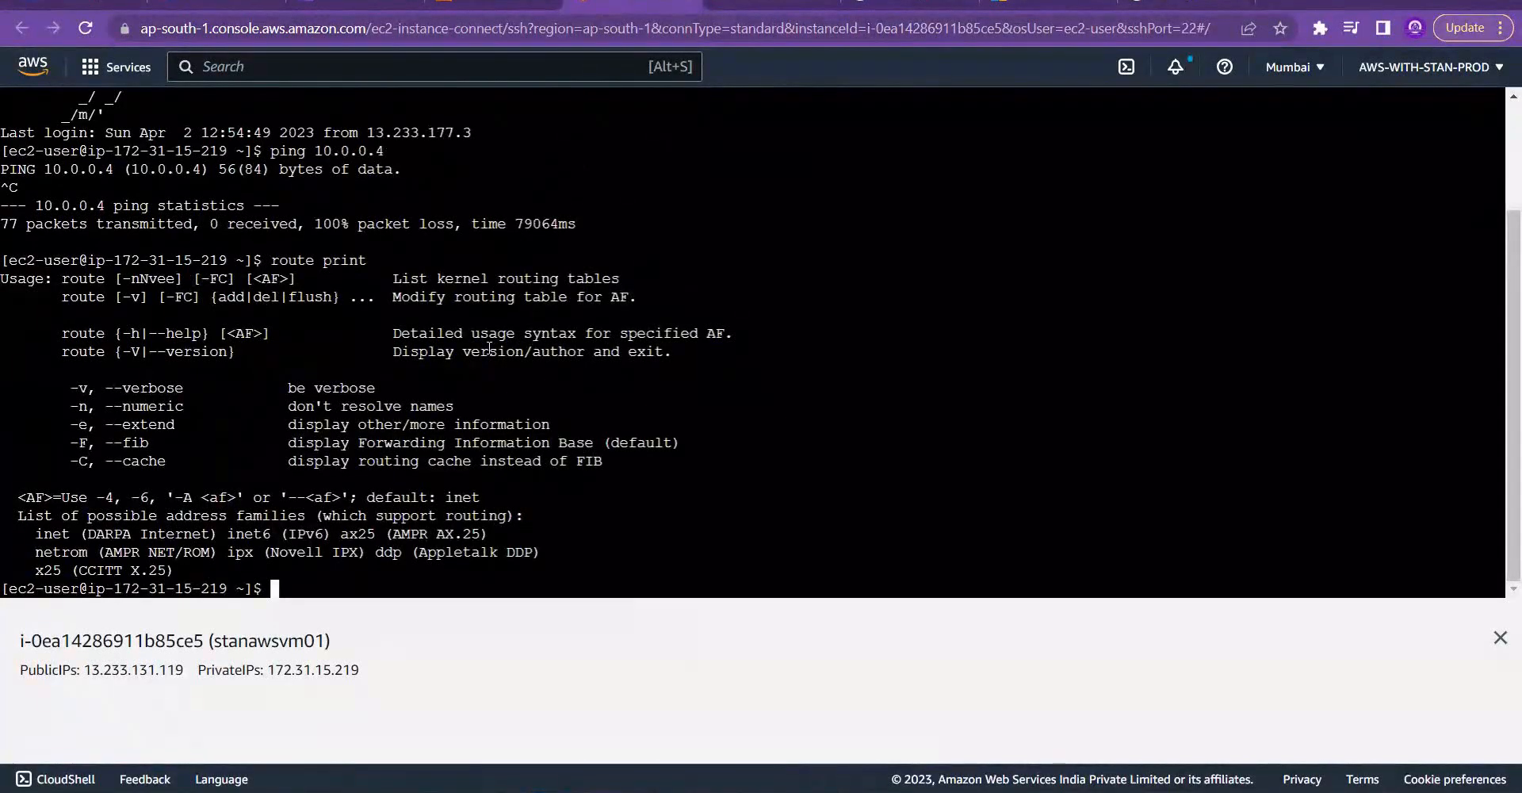
Step: Run "route -v" in the stanawsvm01 terminal to view its routing table
key(Up)
key(BackSpace)
key(BackSpace)
key(BackSpace)
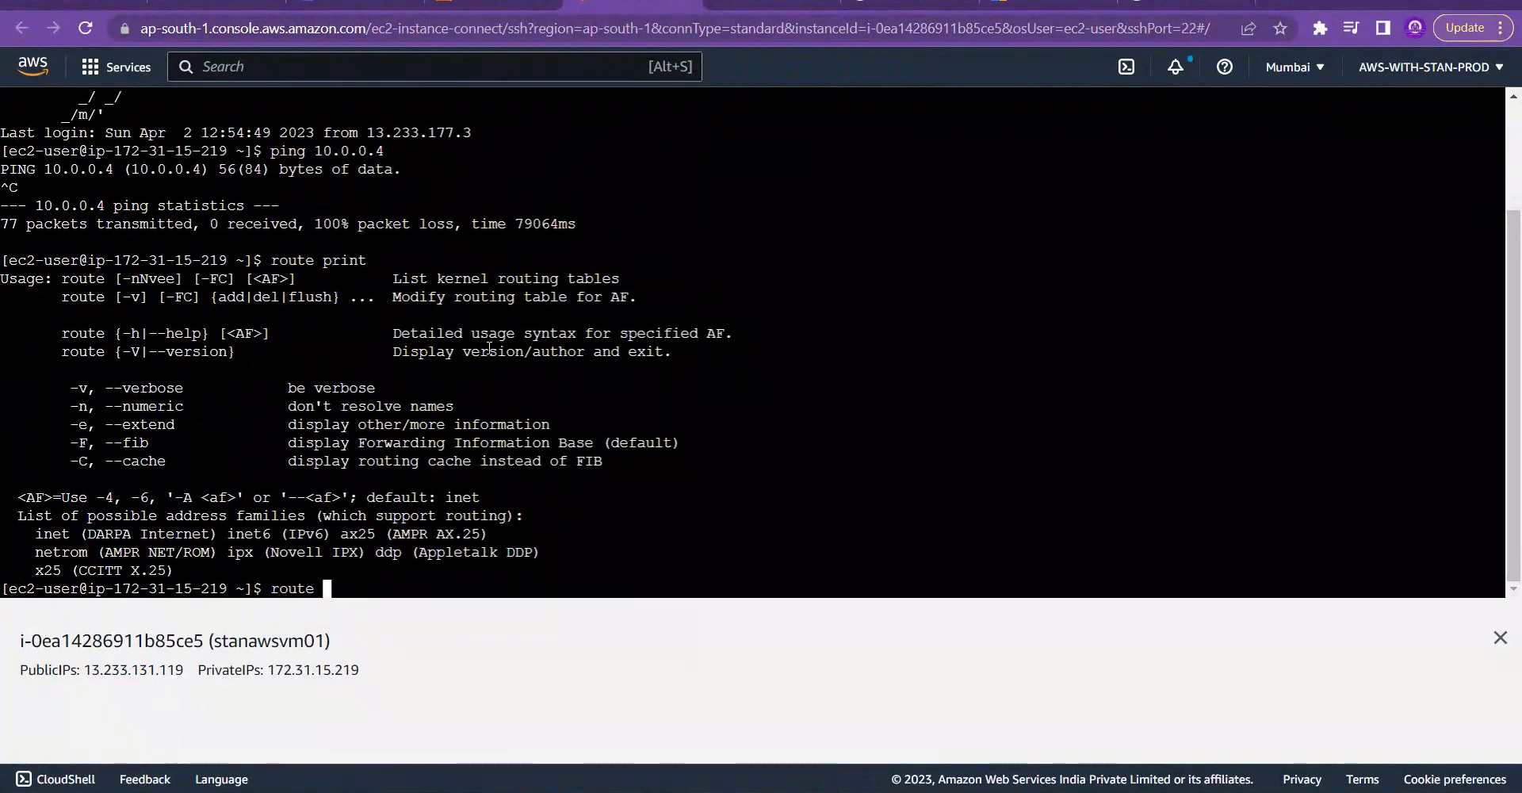
text(-v)
key(Return)
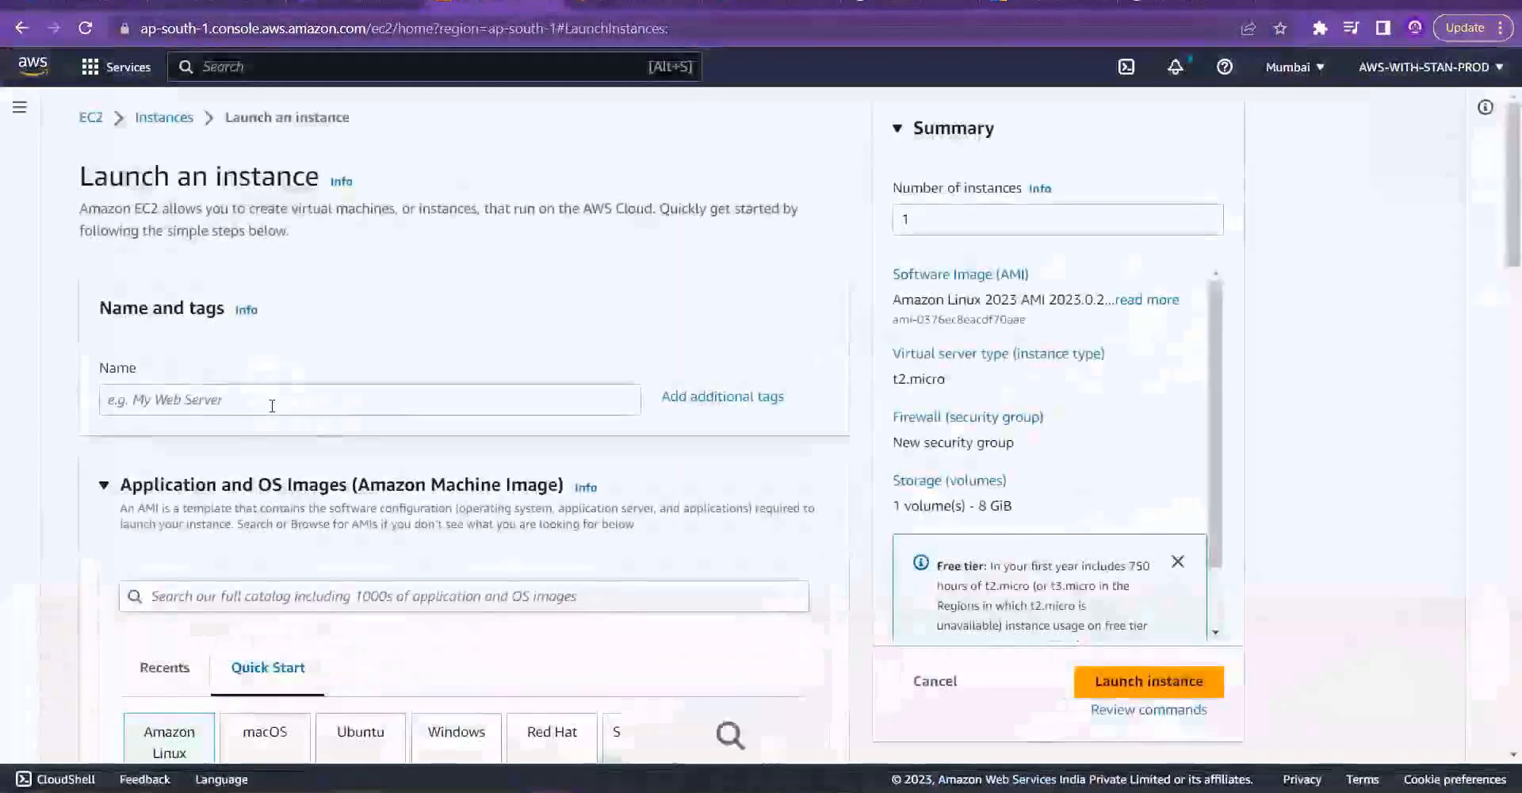
Step: Configure the new instance with the name stanawsvm02, the Microsoft Windows Server 2022 Base image and the stanawsmumapr2023 key pair
click(271, 405)
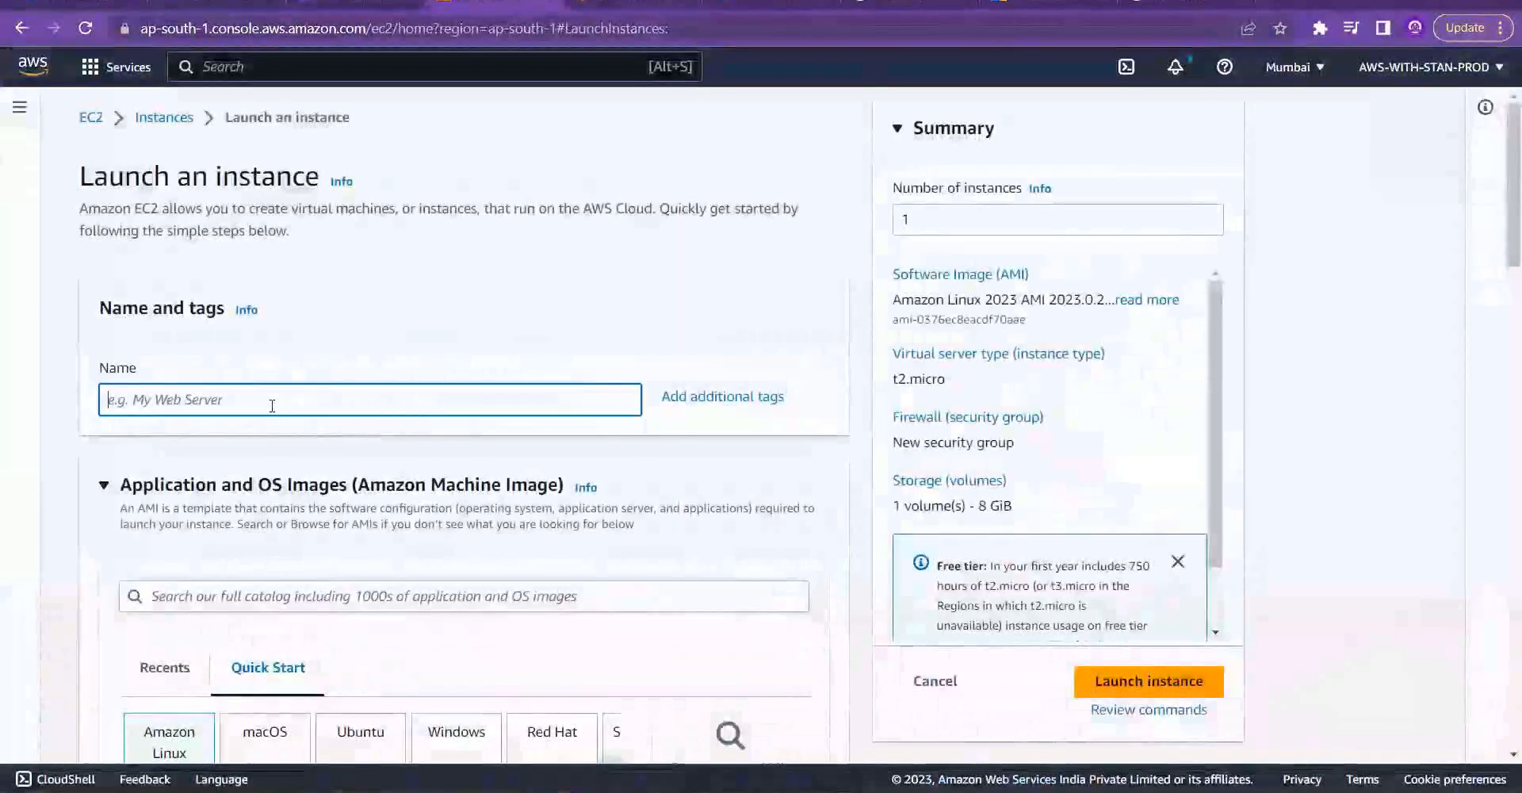
text(stanawsvm02)
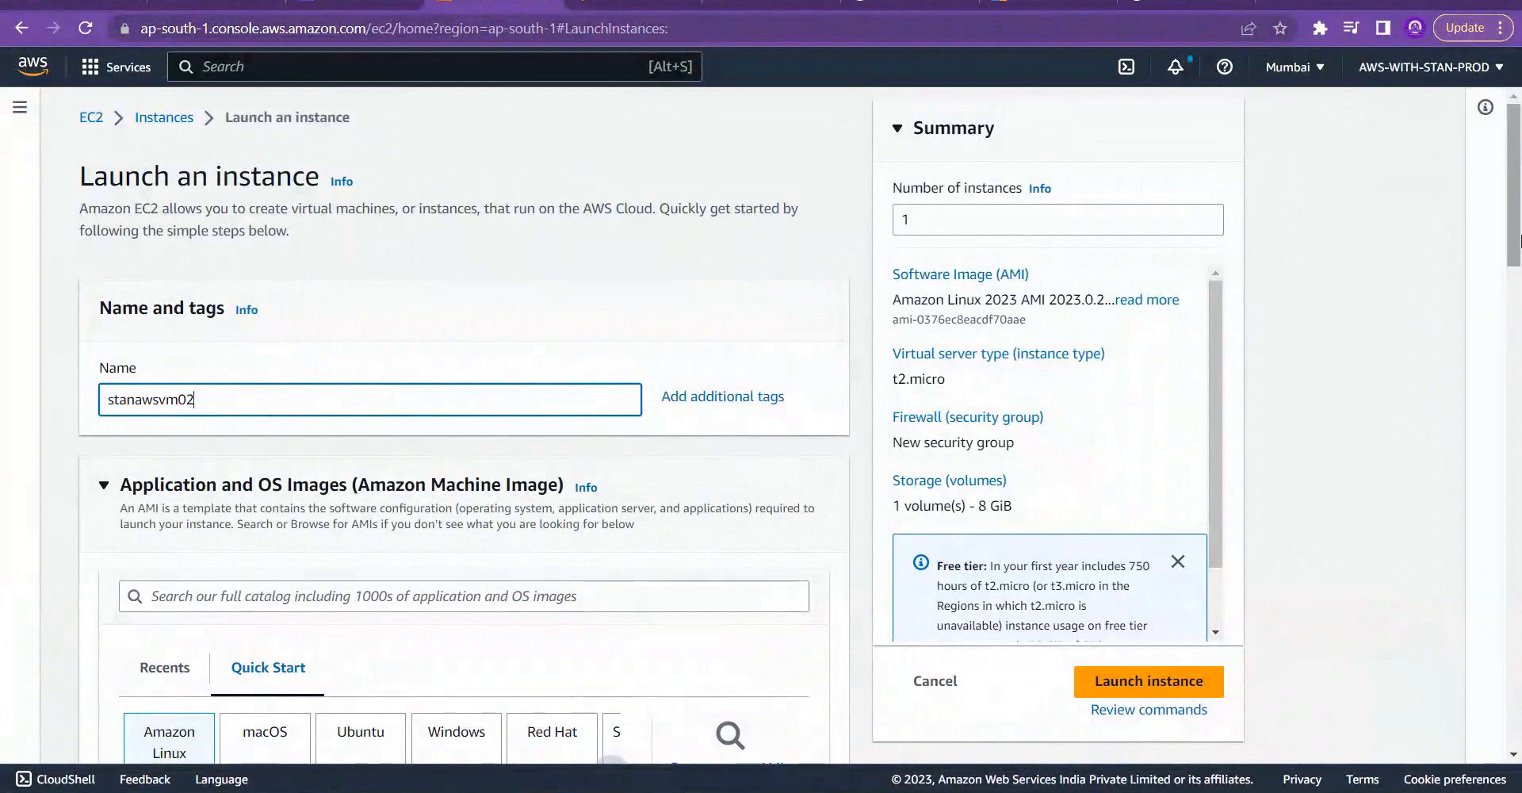
drag(1515, 167, 1518, 320)
click(456, 182)
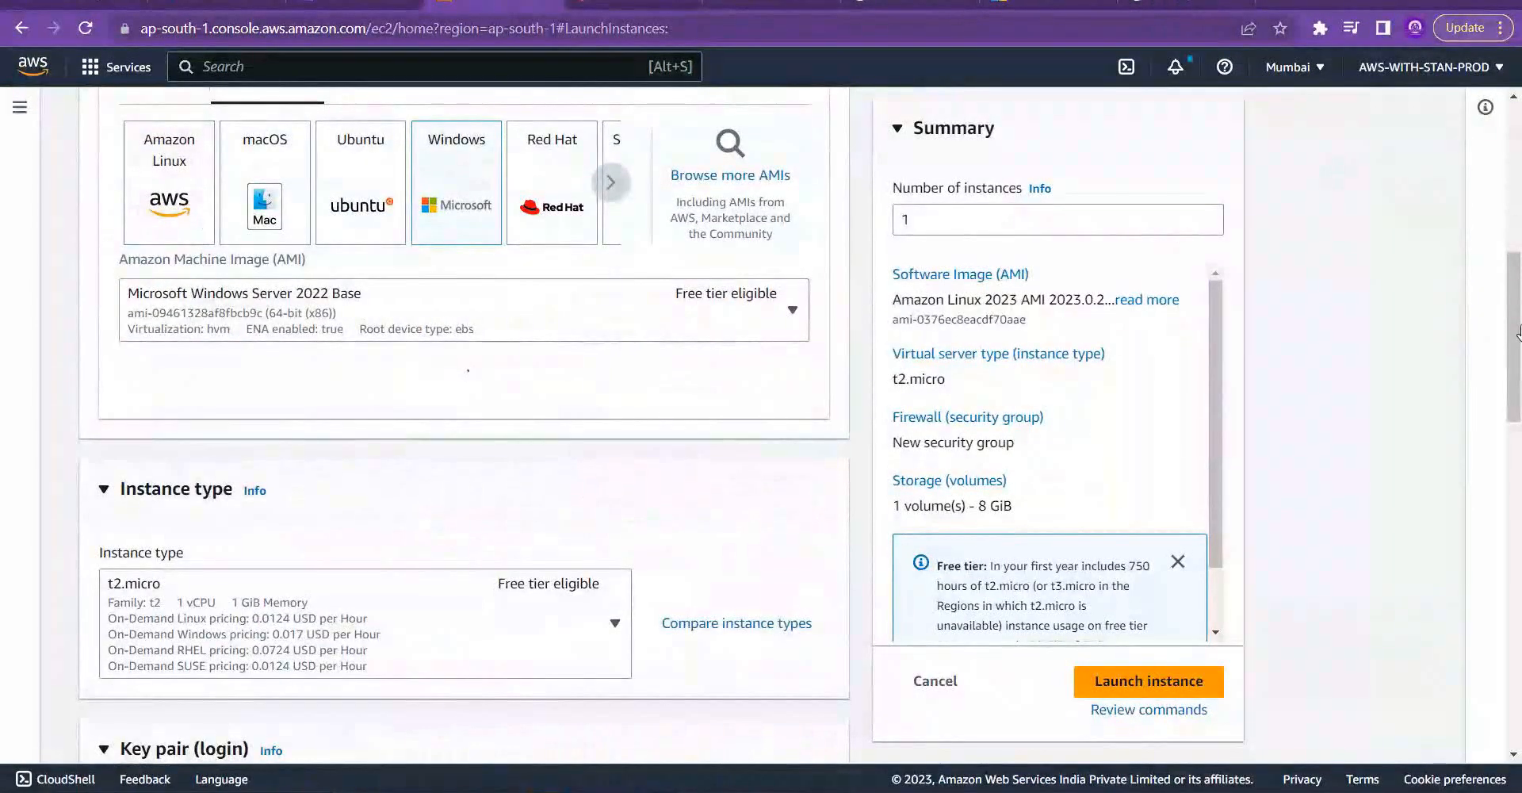
scroll(1520, 340, down, 5)
click(559, 454)
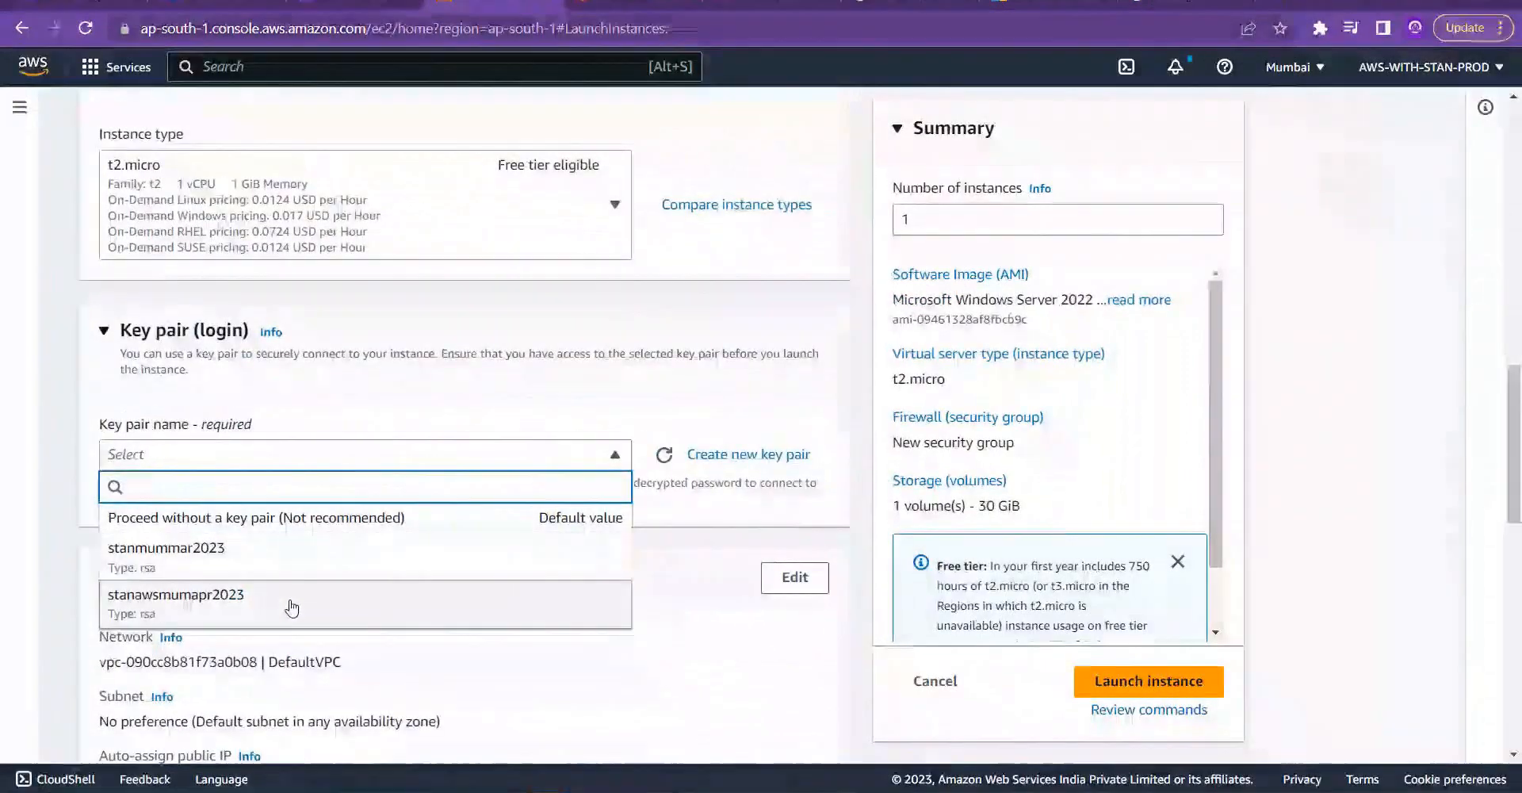
click(290, 604)
Step: Allow HTTP traffic from the internet in the new security group and launch the instance
scroll(1514, 383, down, 7)
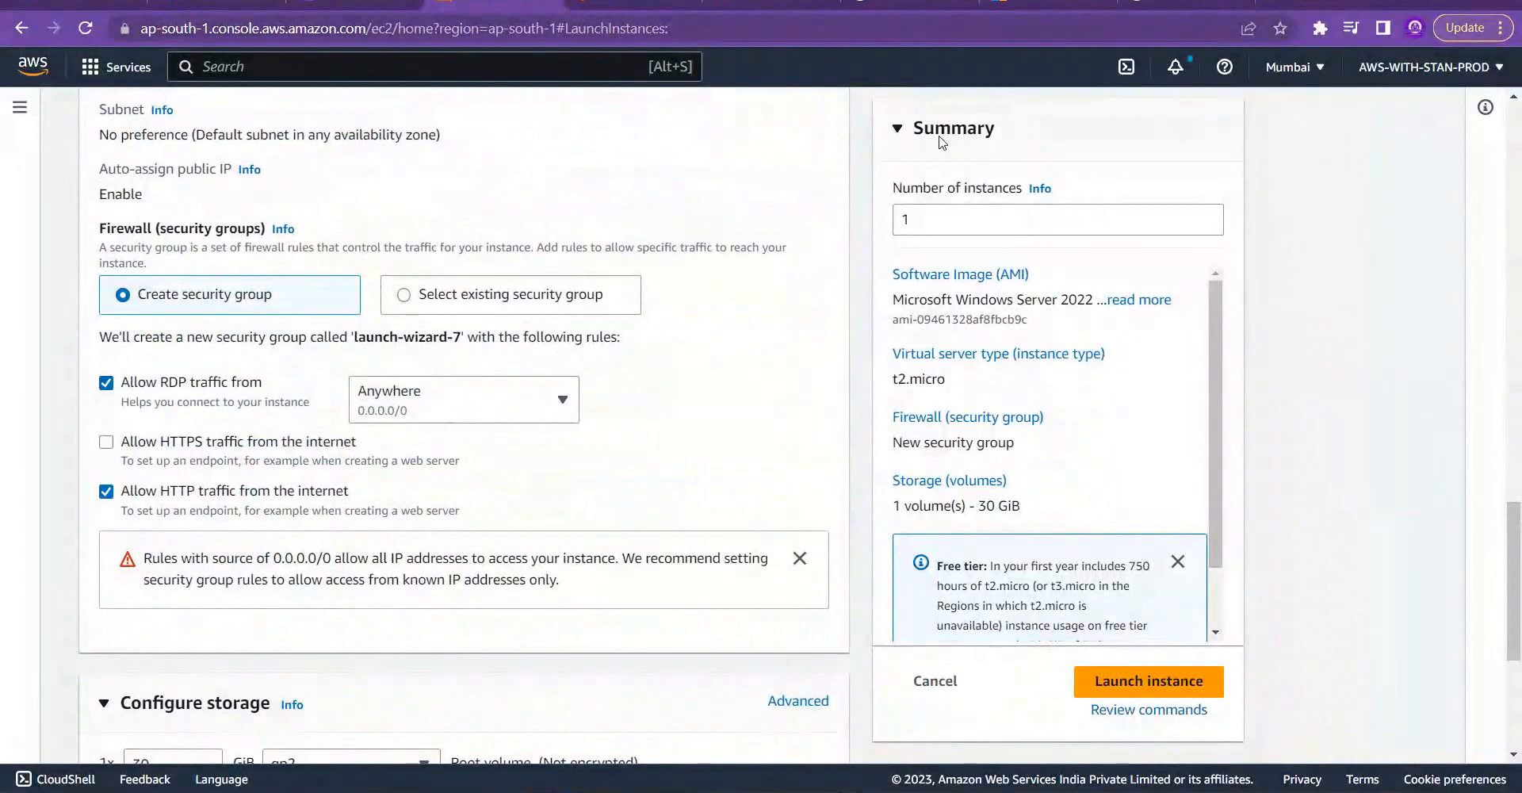
scroll(187, 718, down, 5)
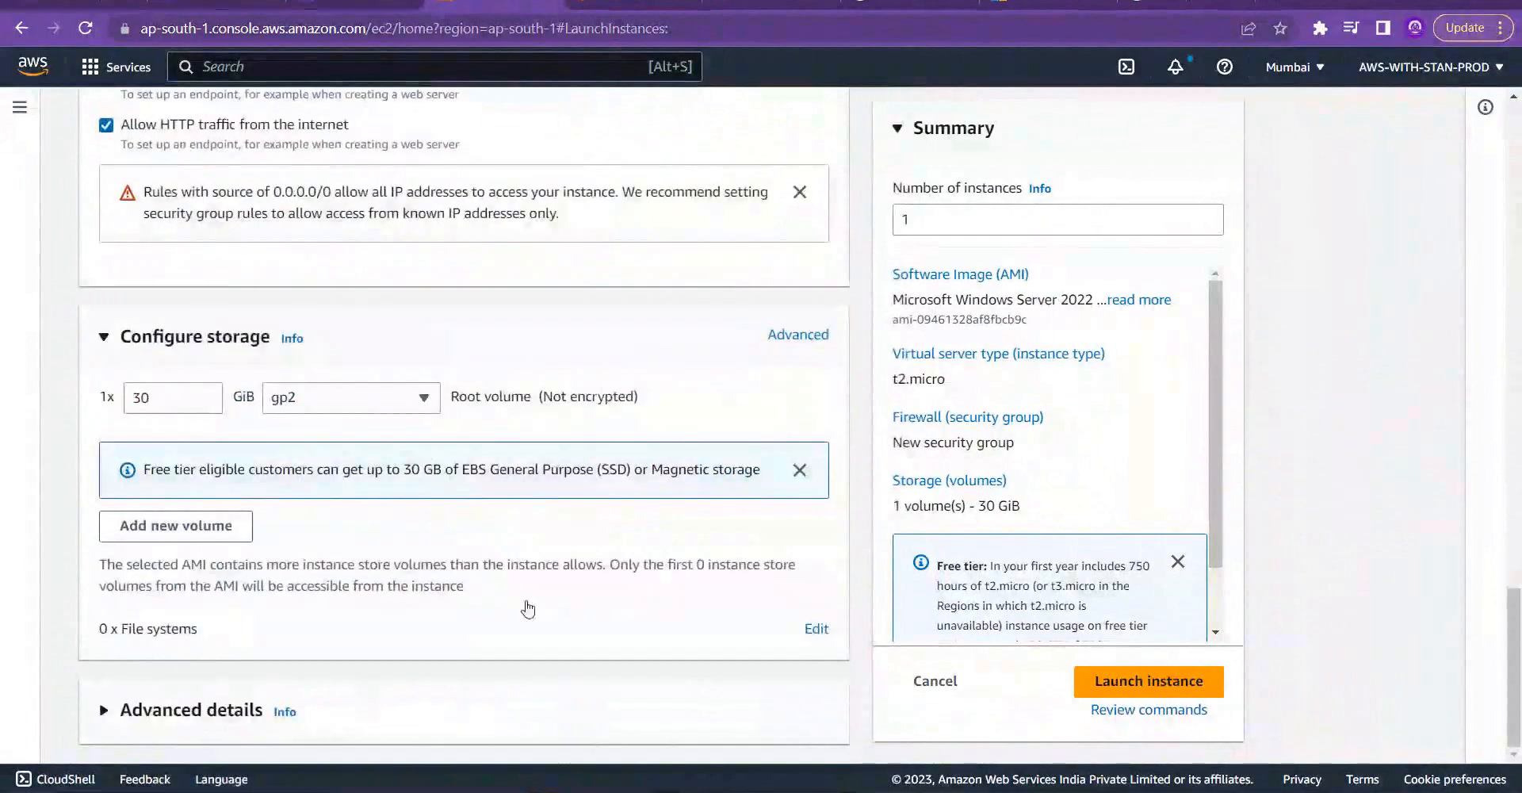
drag(1519, 471, 1516, 181)
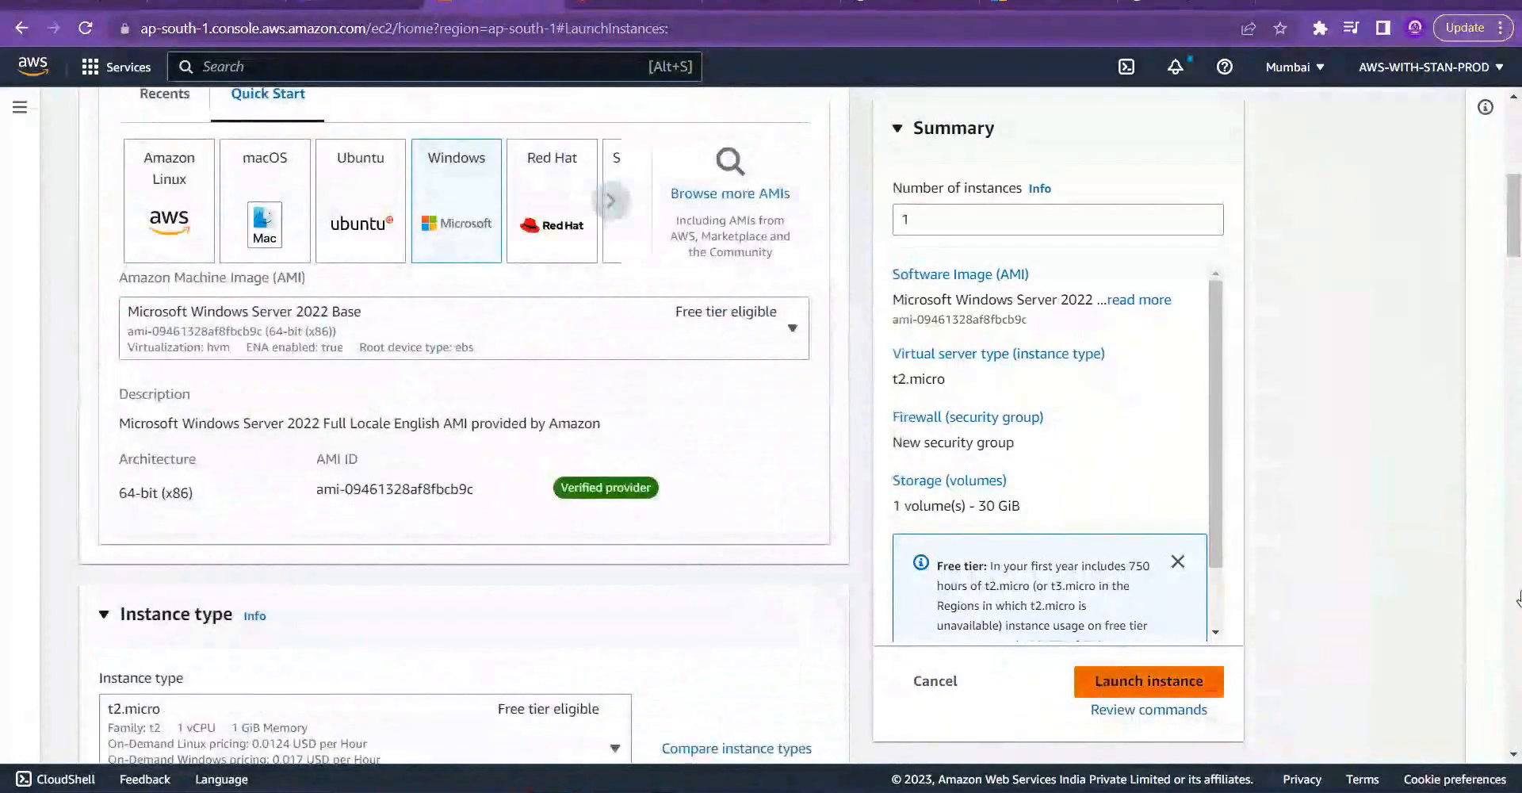
click(1149, 681)
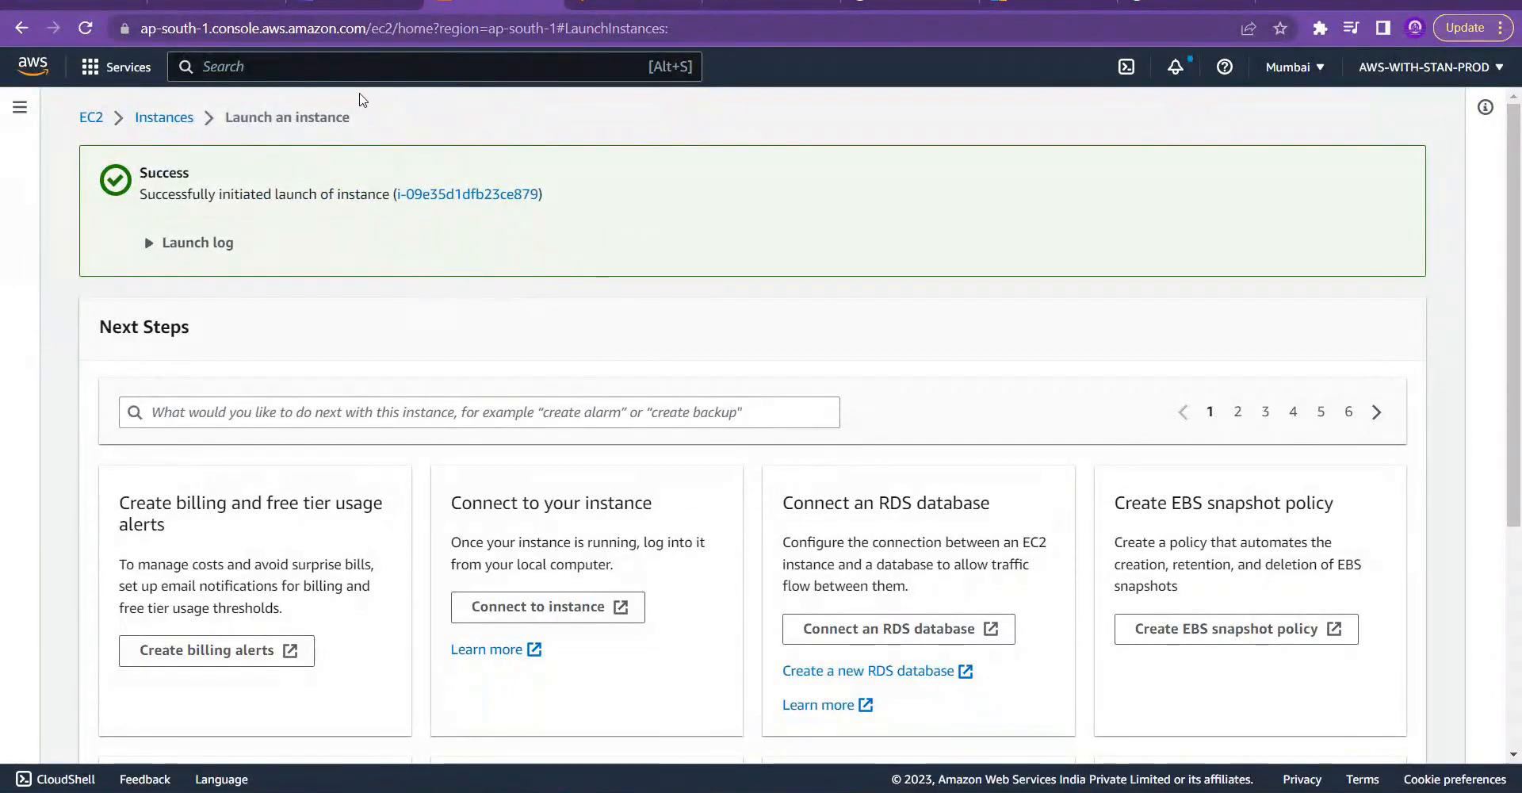
Step: Refresh the staneusvng01 connections in Azure and the AWS2AZURES2SVPN connection in AWS, and compare their connection and tunnel status
click(92, 11)
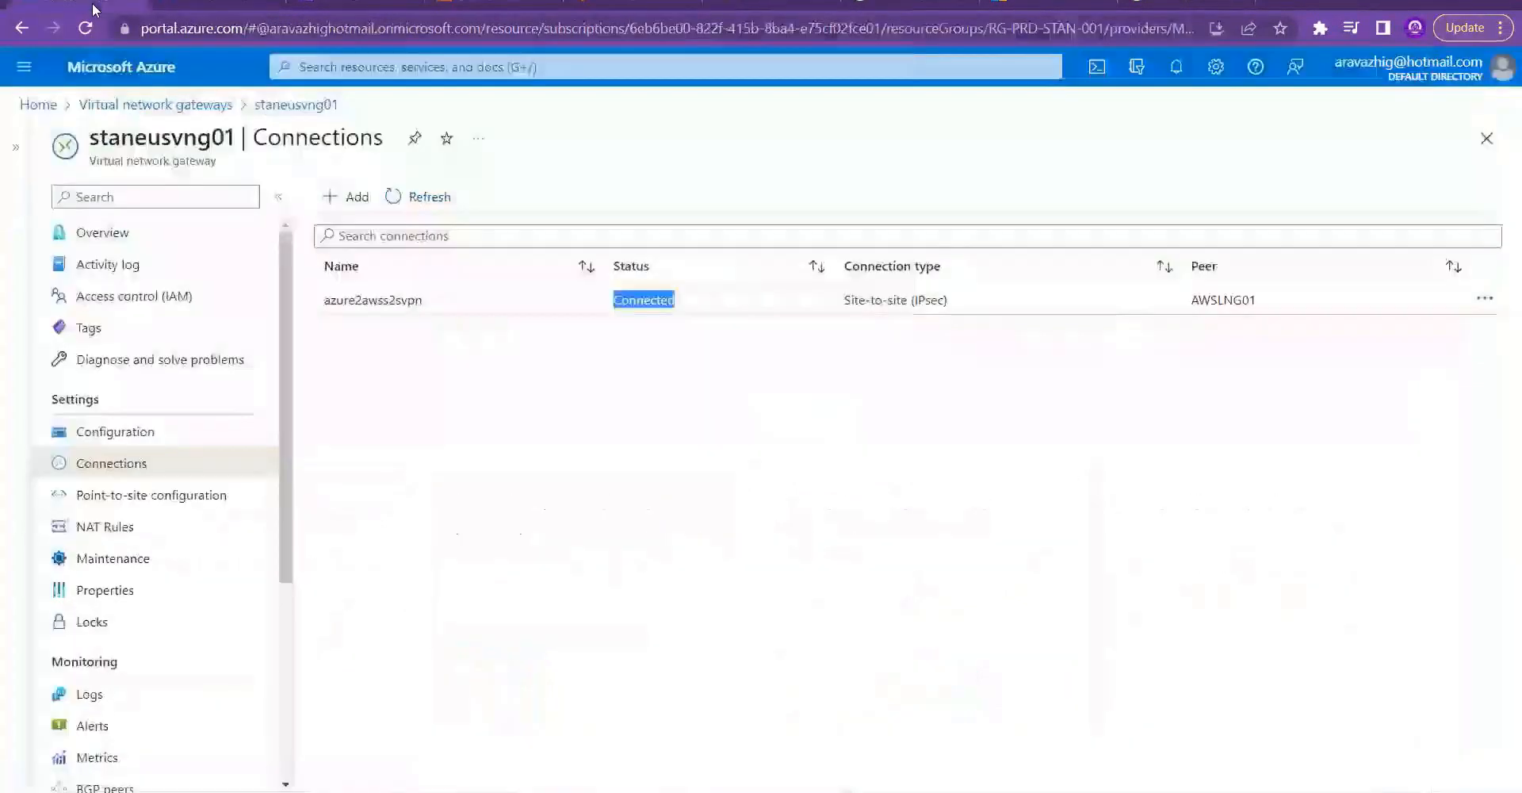
click(424, 197)
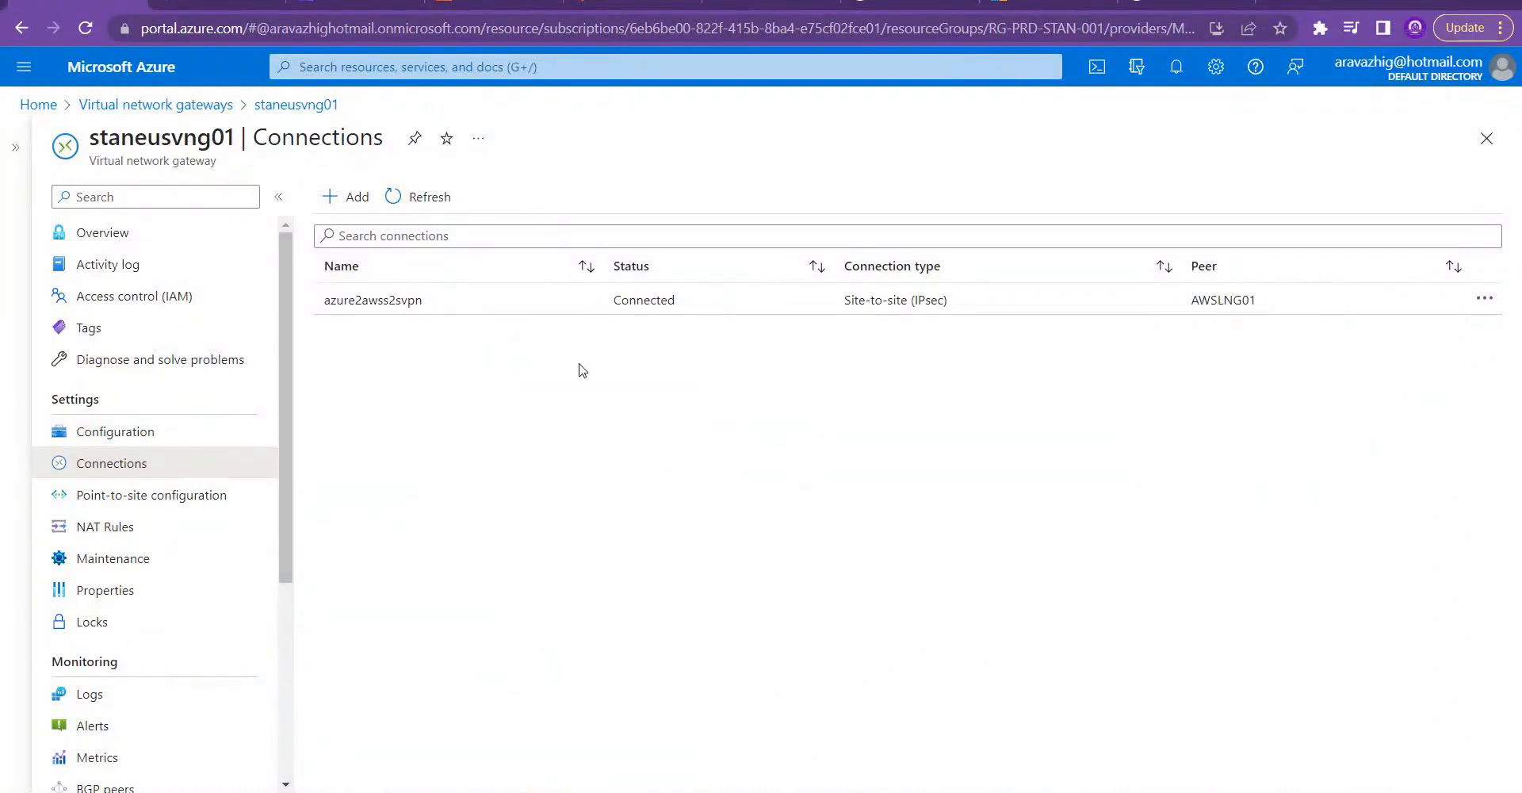
click(358, 1)
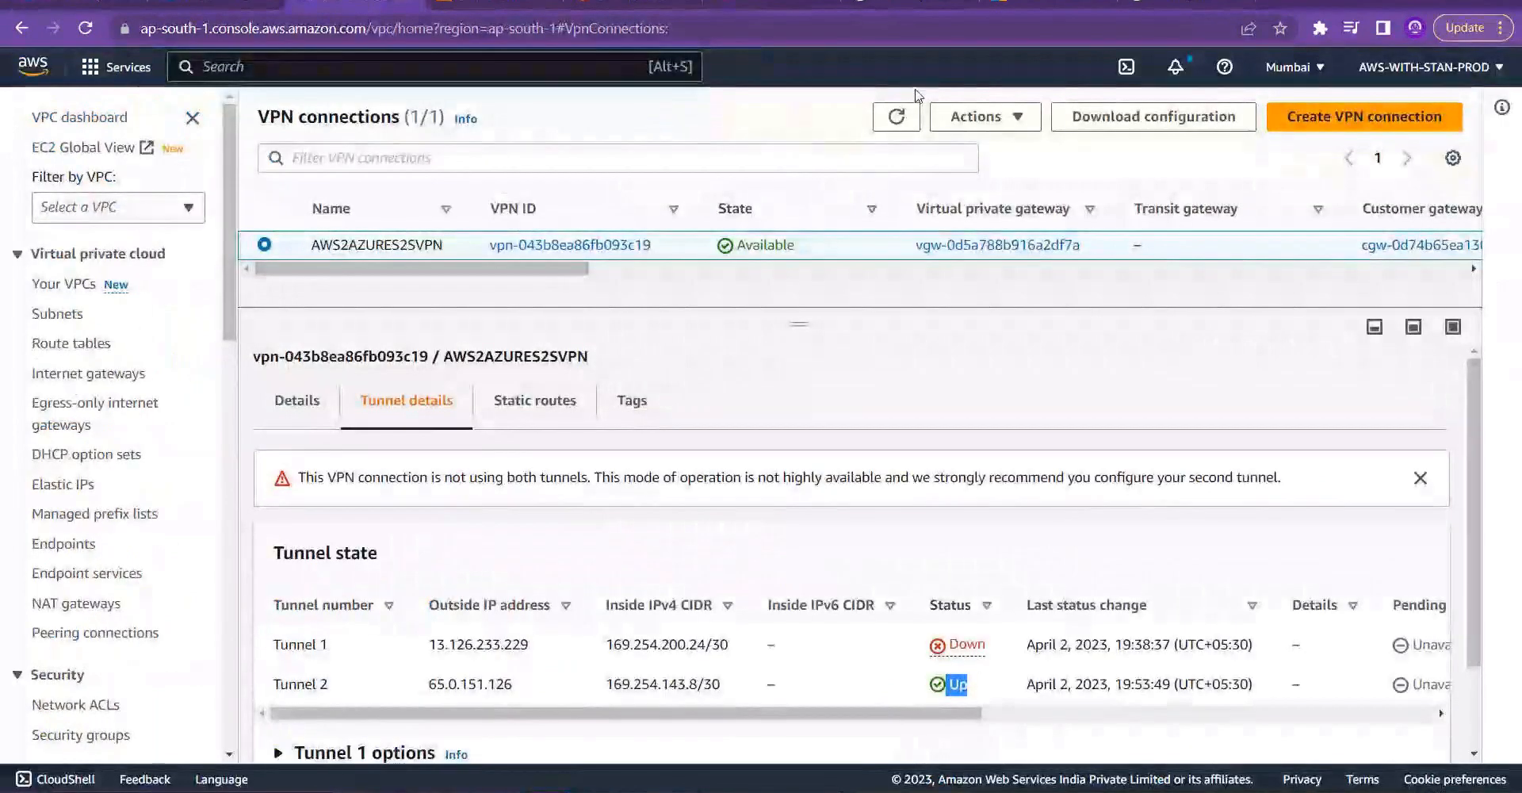
click(902, 117)
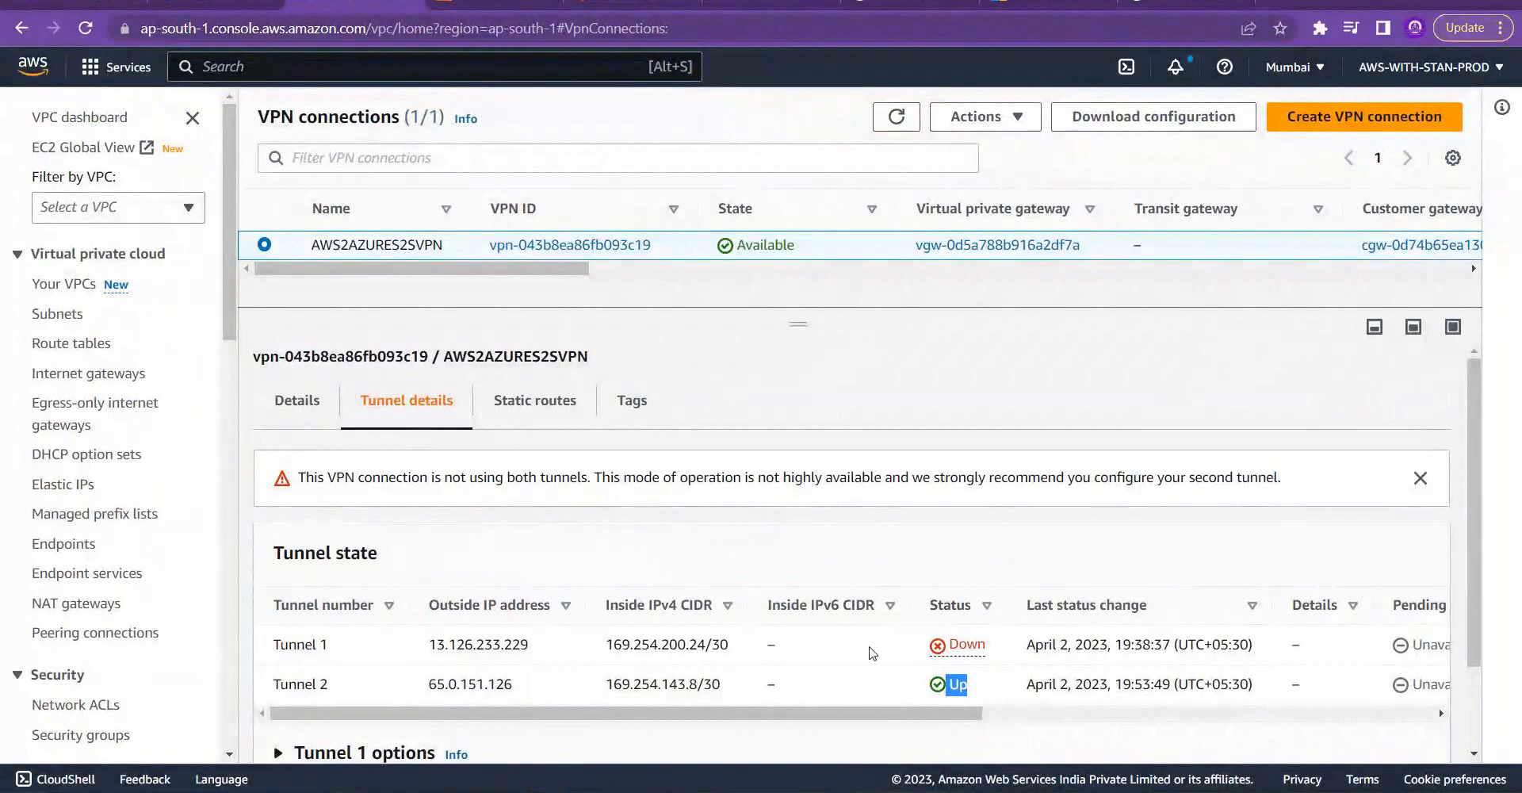
drag(504, 645, 437, 644)
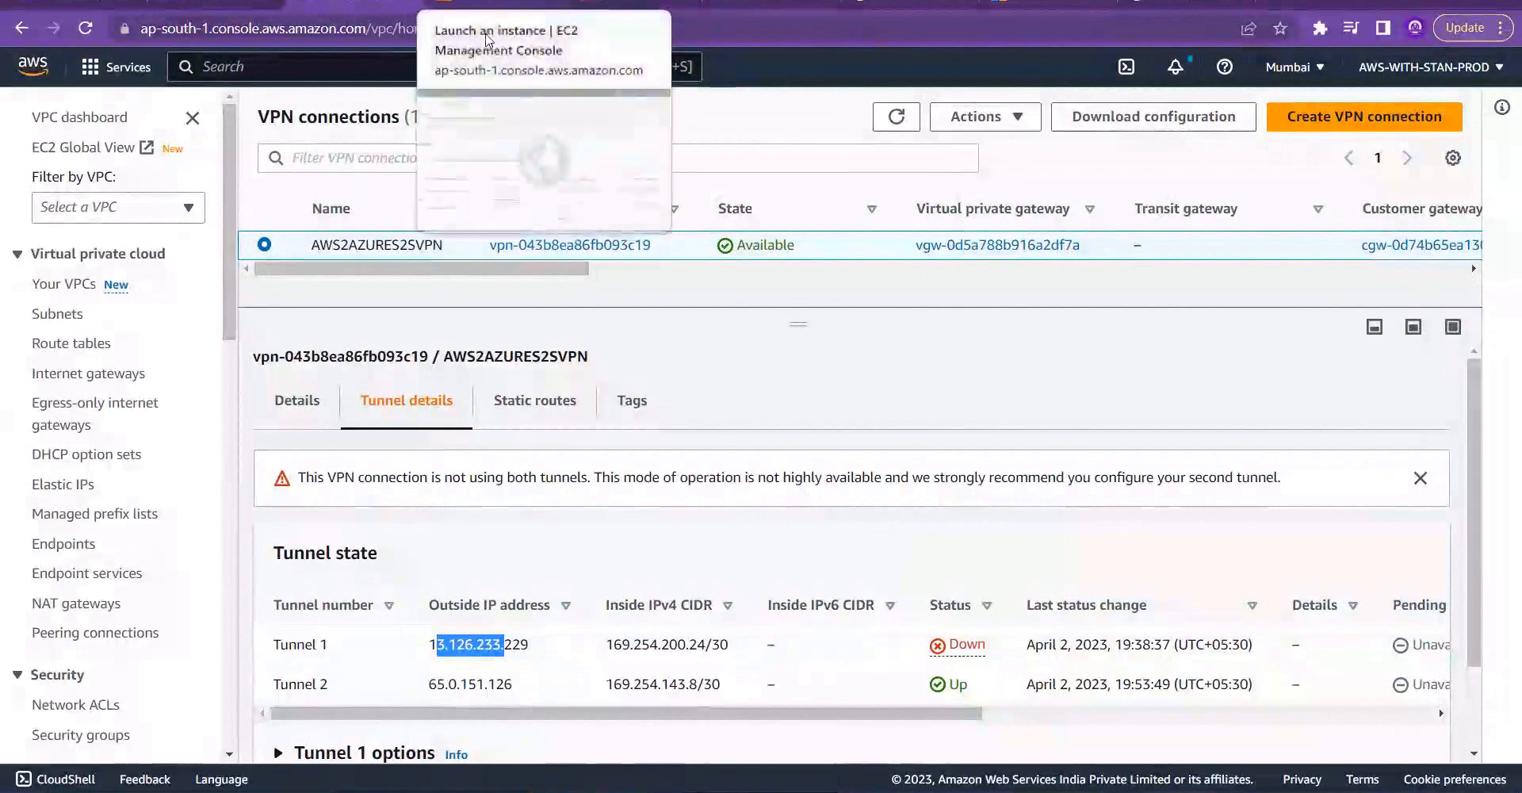
click(523, 691)
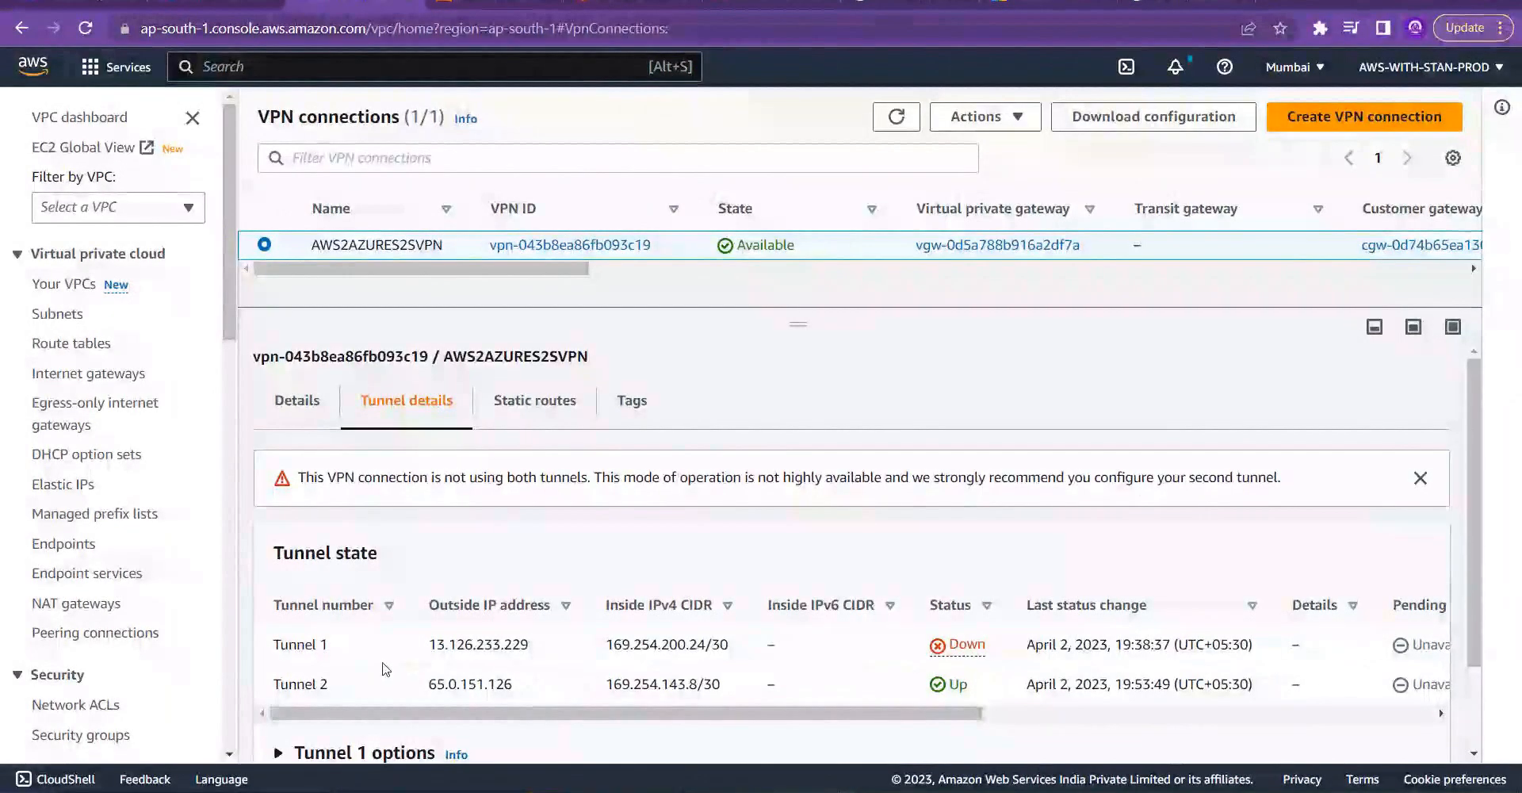
Step: Review the static route prefixes of the AWS2AZURES2SVPN connection and return to the VPN connections list
click(1021, 120)
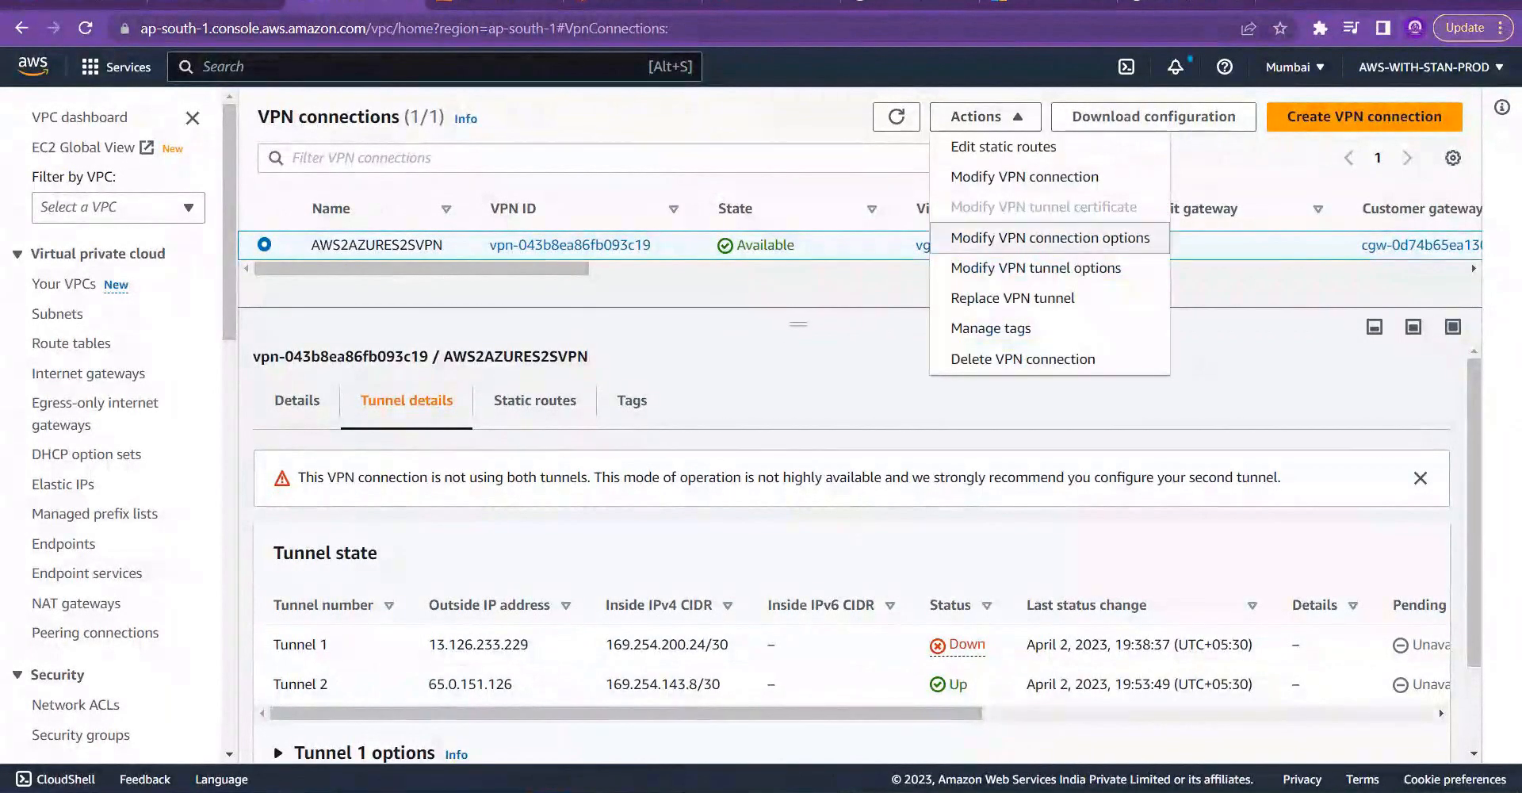
click(1033, 151)
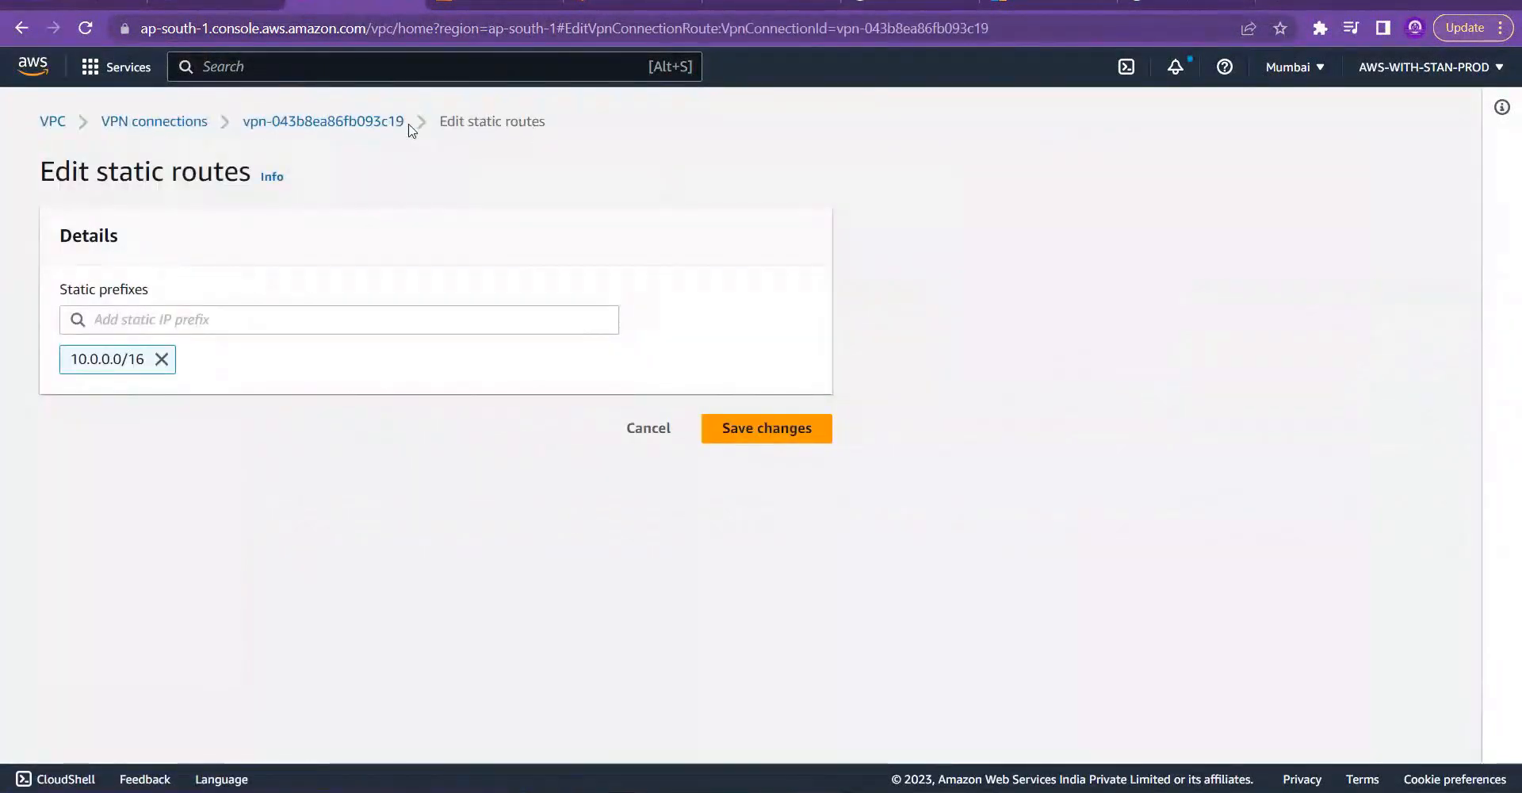
click(389, 124)
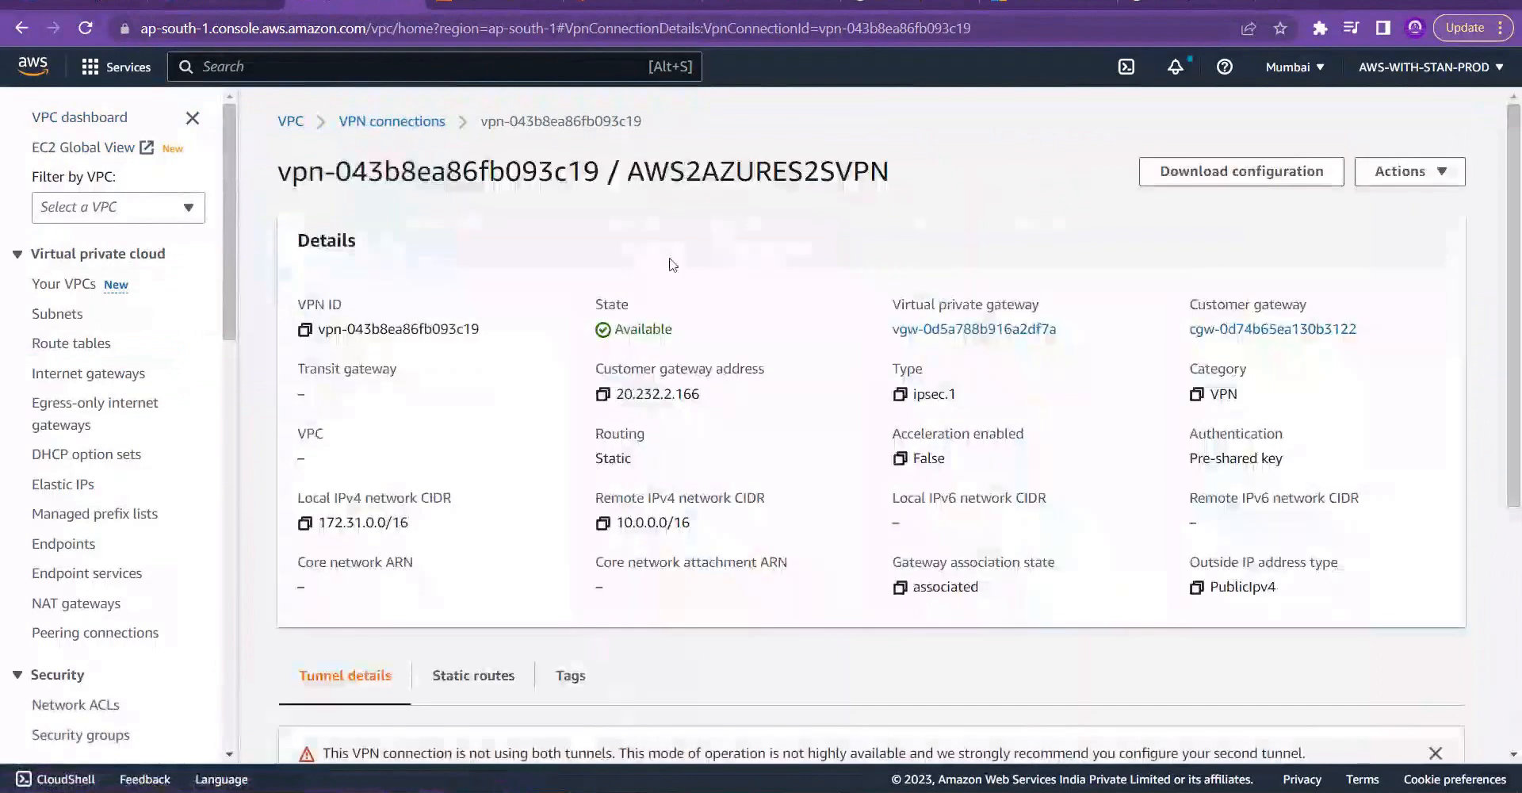
click(392, 121)
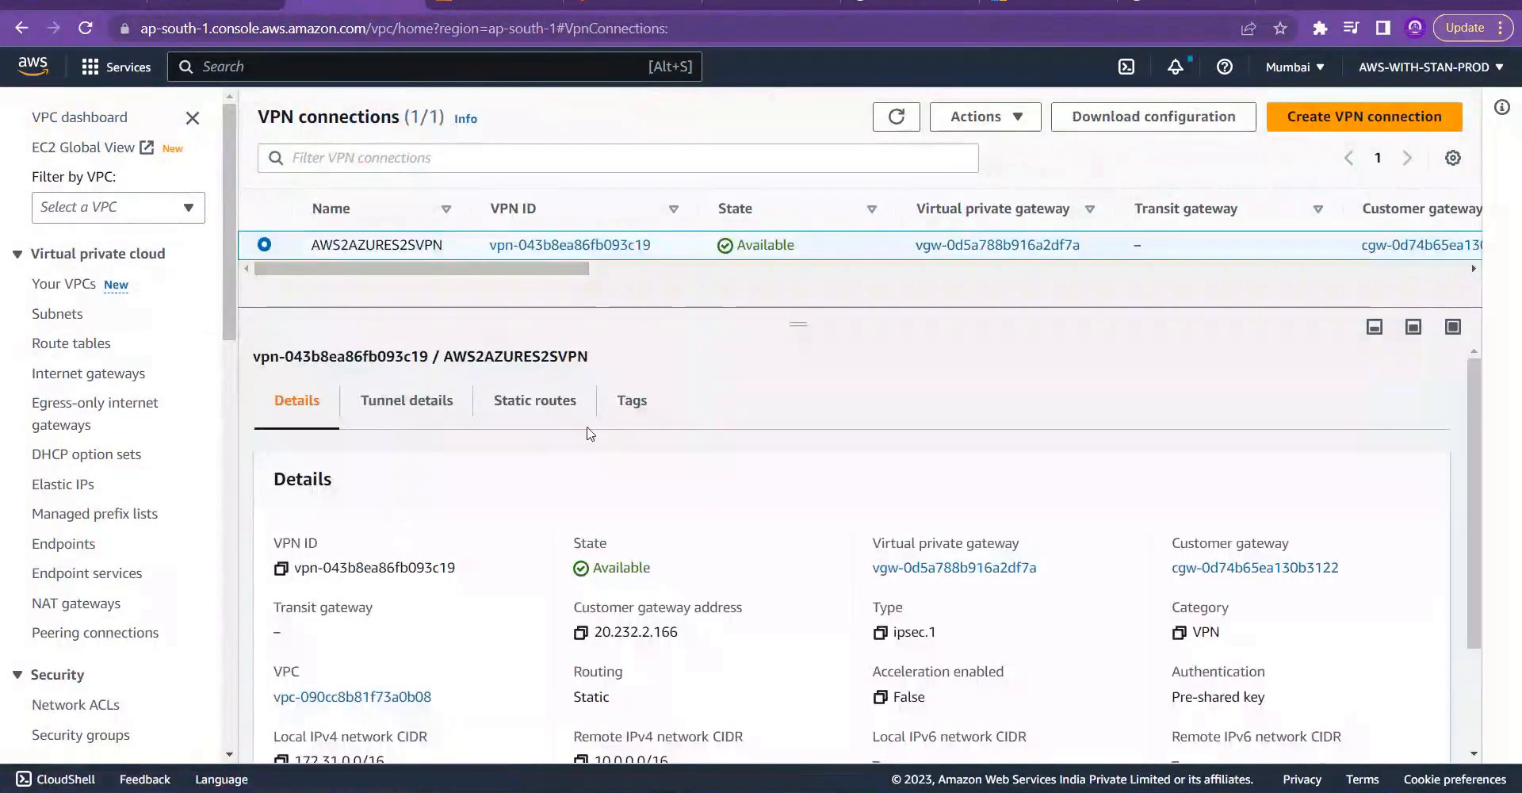
Step: Examine the gateway and target settings for modifying the AWS2AZURES2SVPN connection, then return to the VPN connections list
click(998, 118)
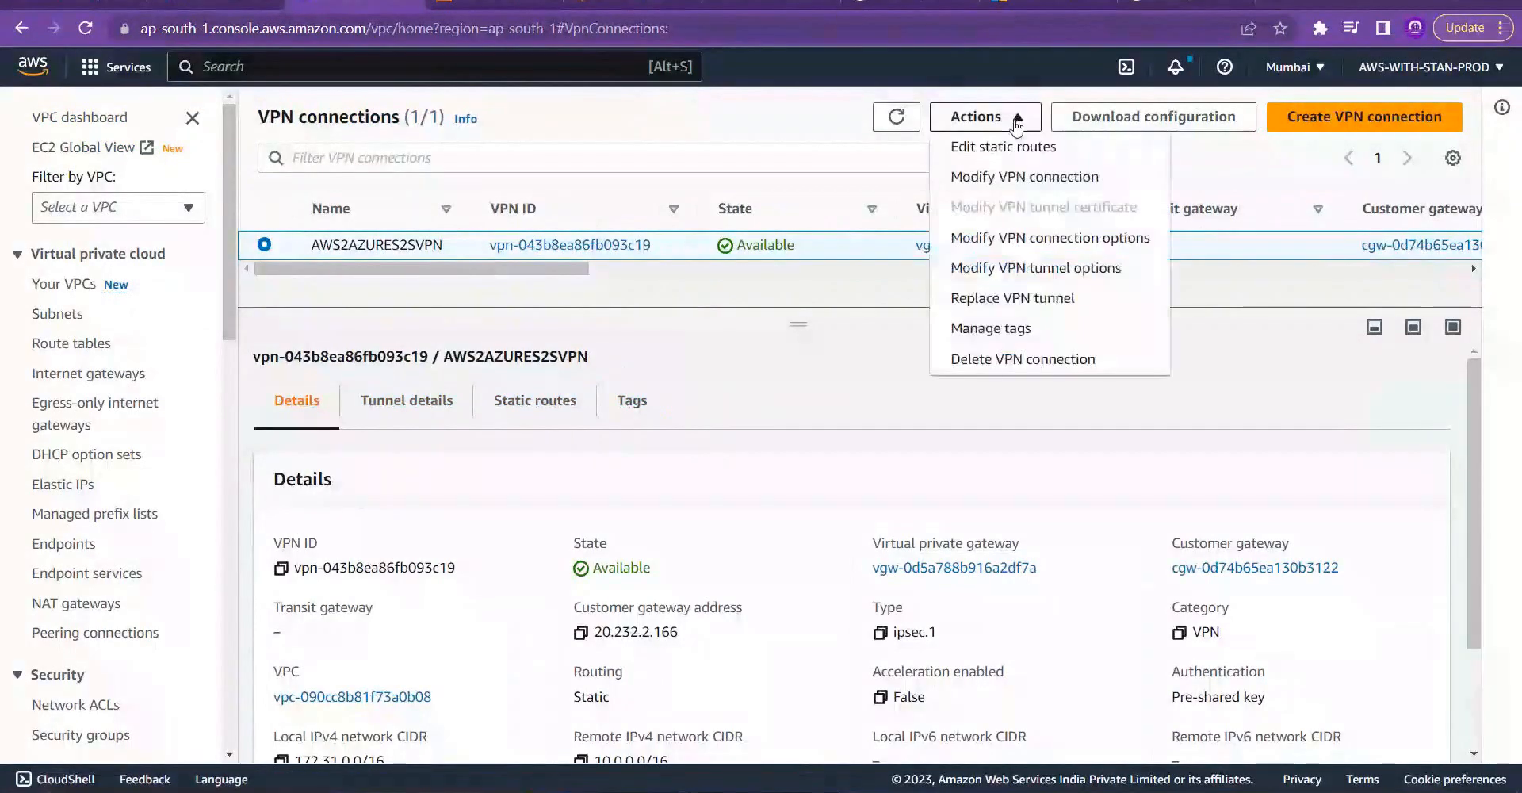
click(1045, 178)
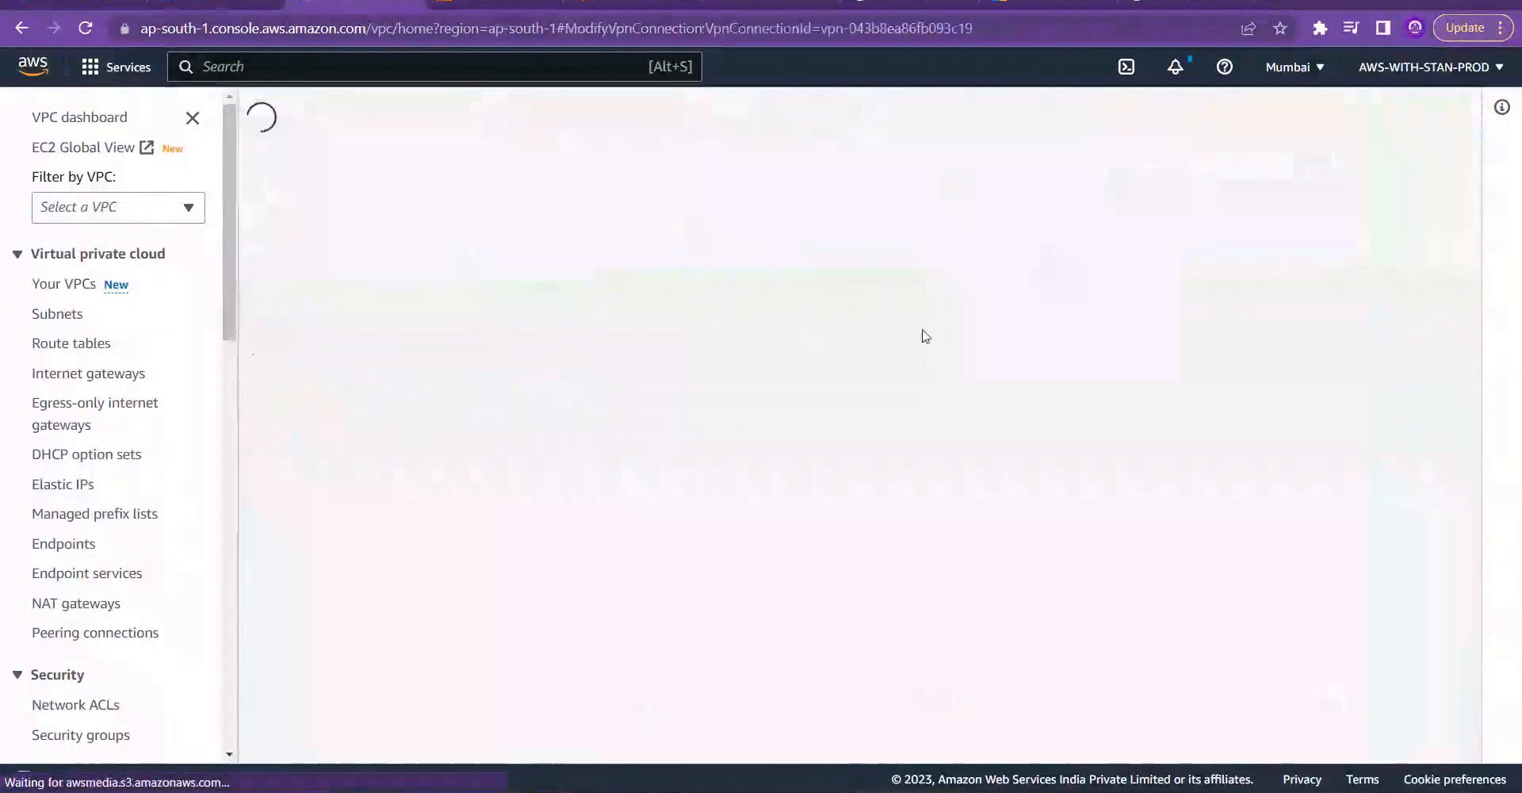
scroll(1466, 298, down, 1)
scroll(1481, 341, up, 1)
scroll(1478, 357, down, 1)
scroll(1479, 357, up, 1)
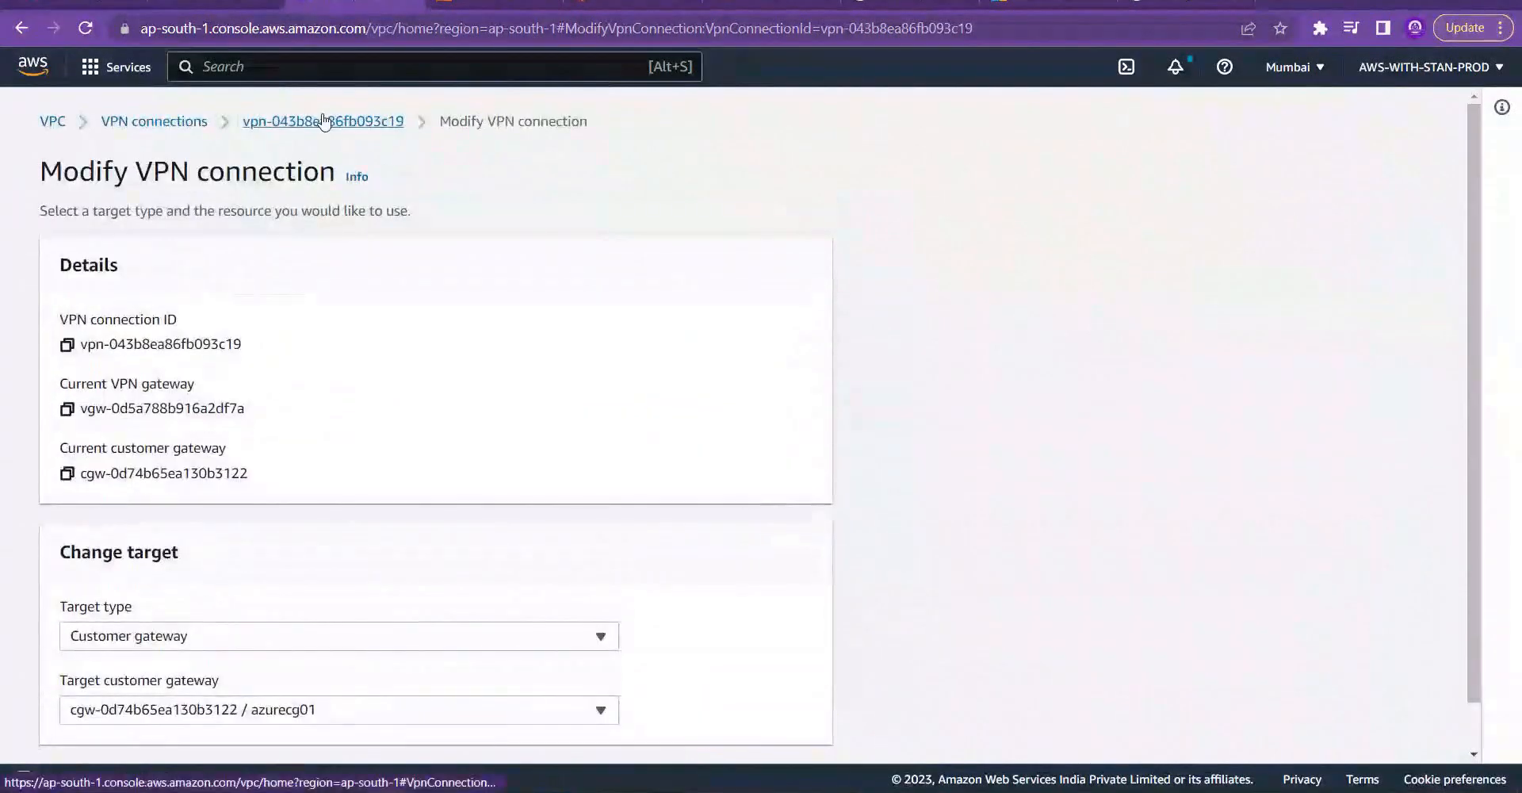
click(324, 121)
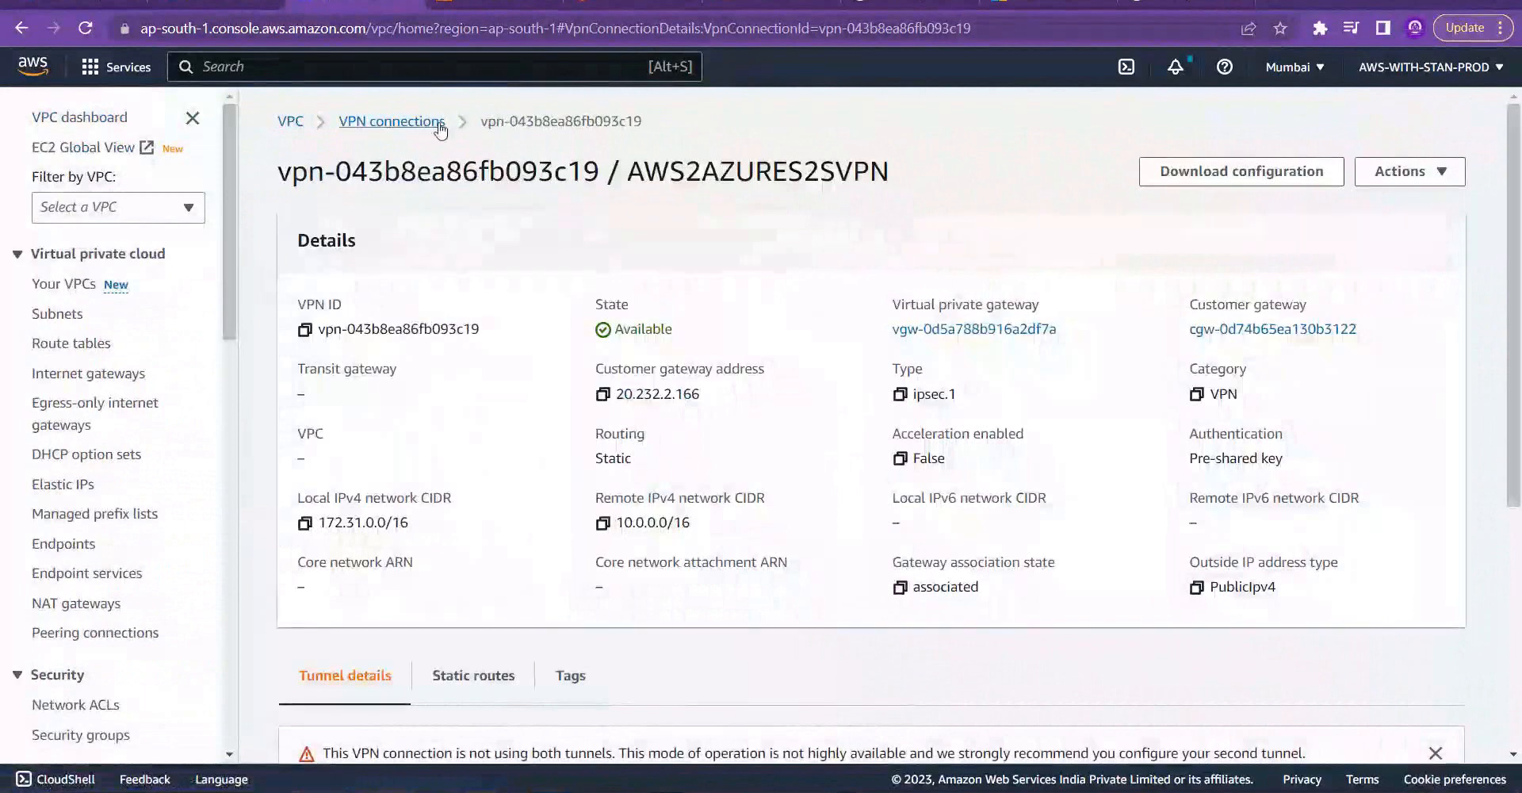
click(391, 120)
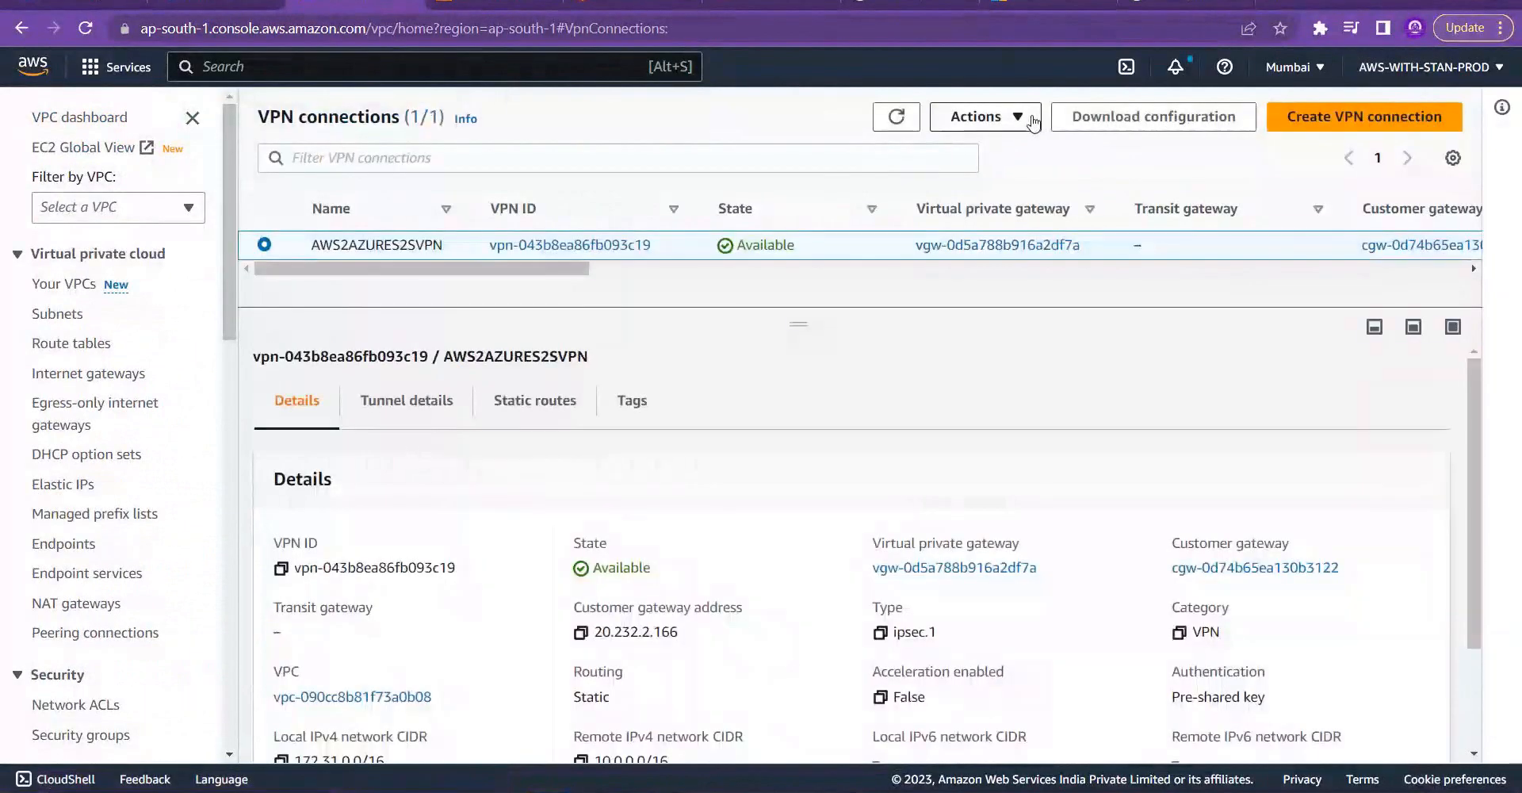
Step: Check the local and remote IPv4 network CIDRs in the connection options of AWS2AZURES2SVPN and return to the list
click(1032, 121)
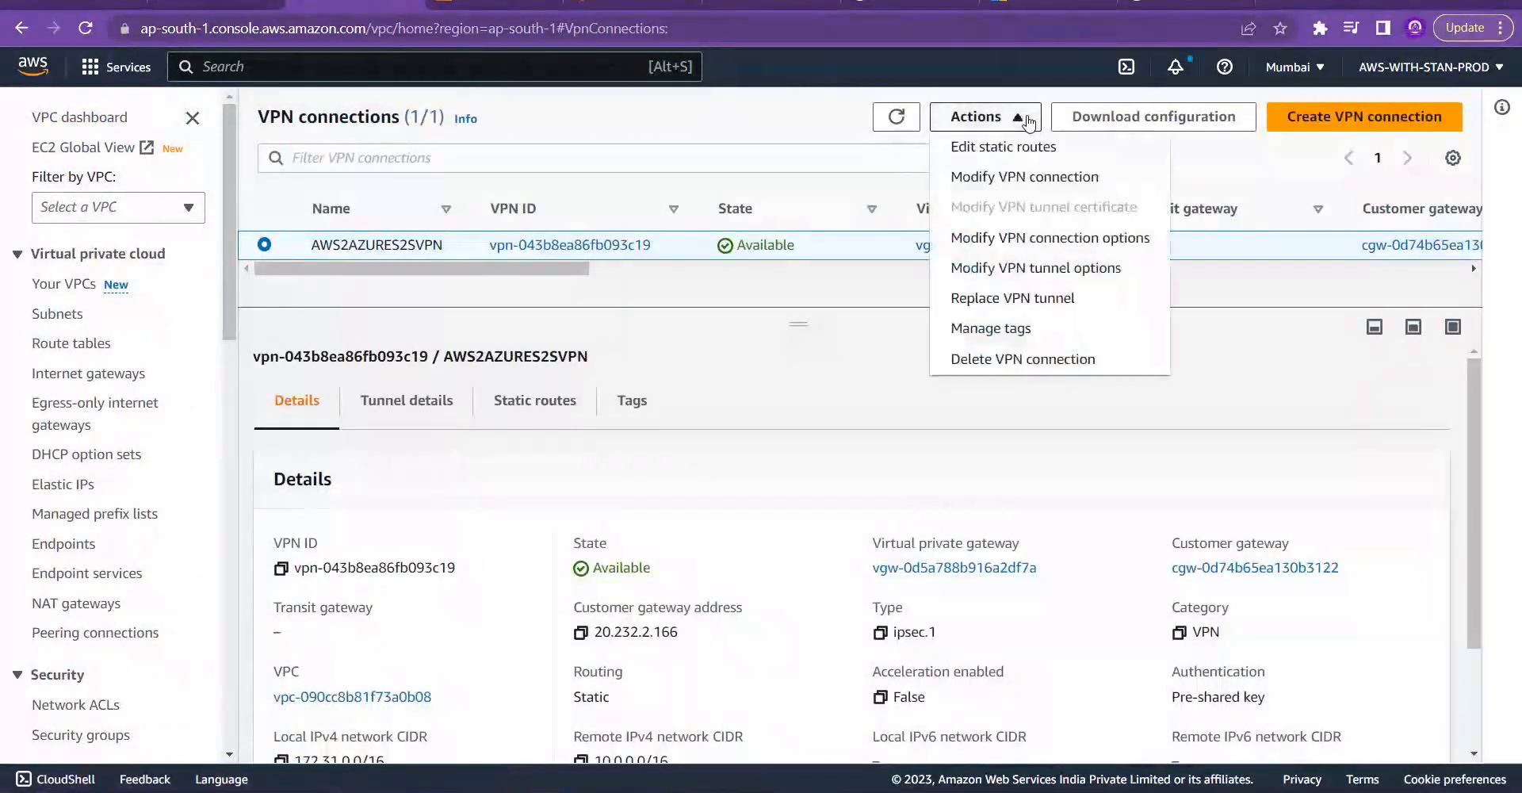
click(1074, 246)
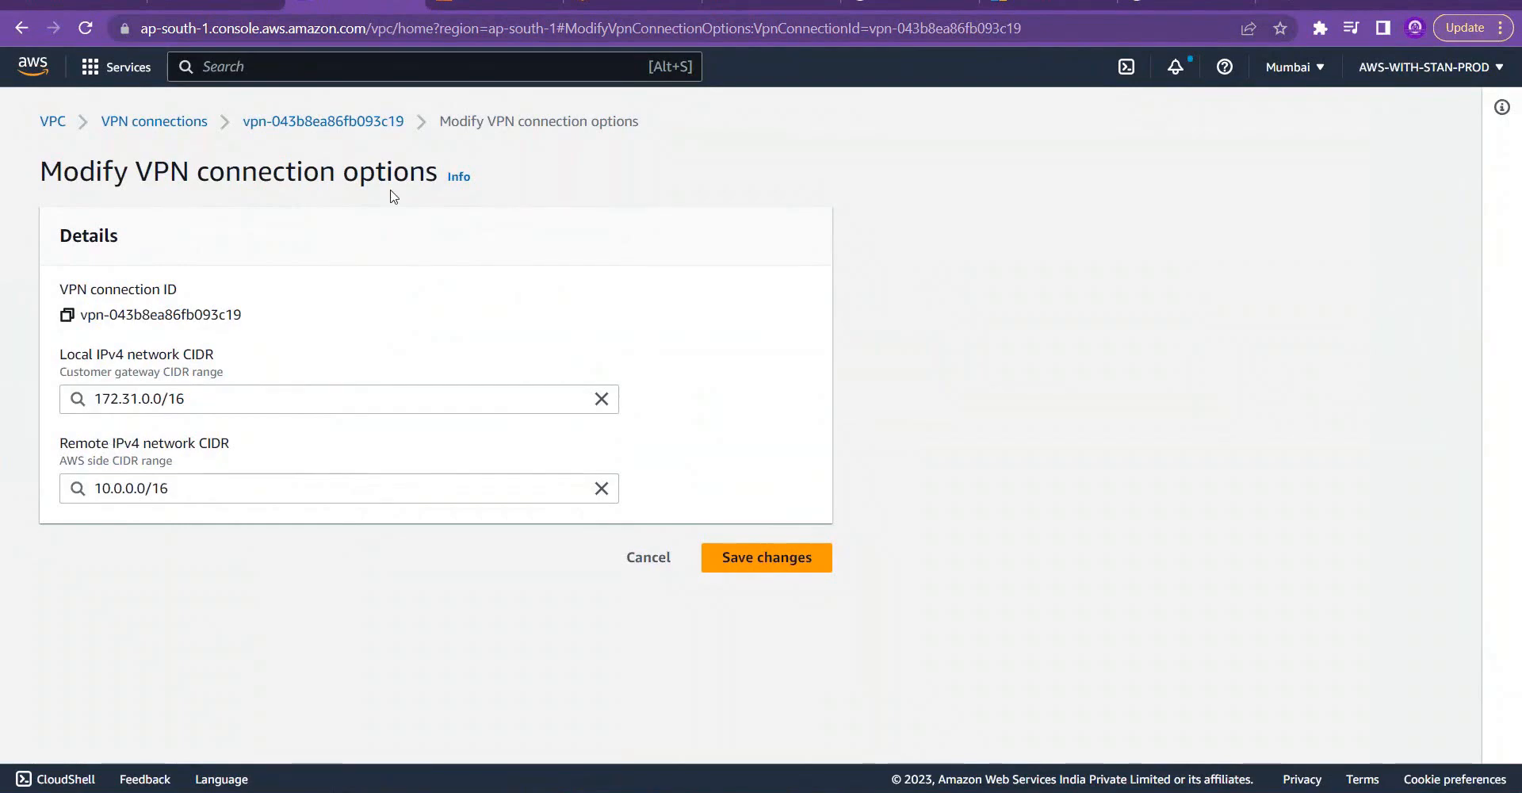
click(341, 120)
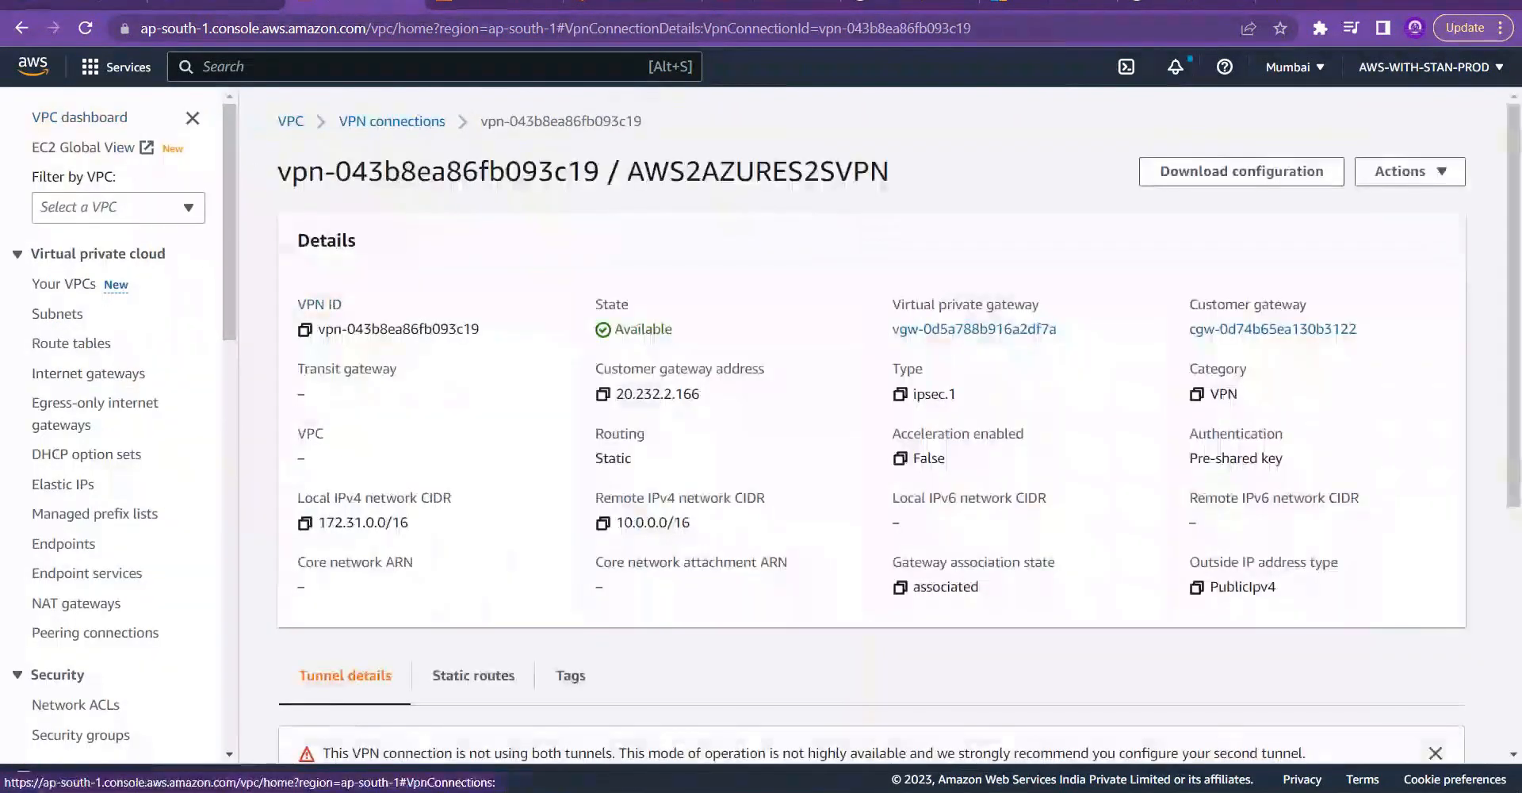
click(386, 123)
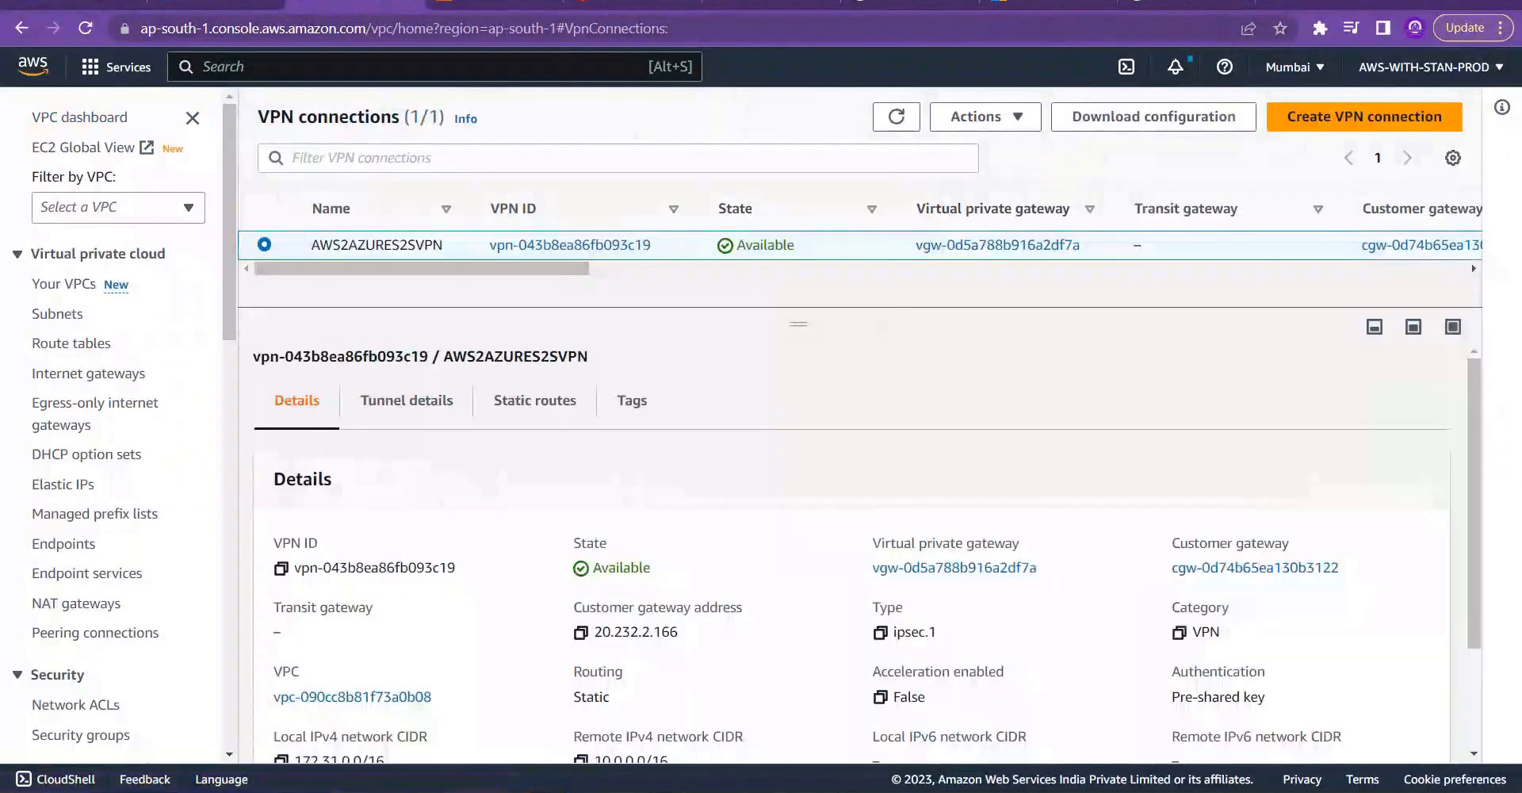
Step: Open the tunnel options of AWS2AZURES2SVPN for outside IP address 65.0.151.126 and review the settings down to tunnel maintenance
click(1023, 119)
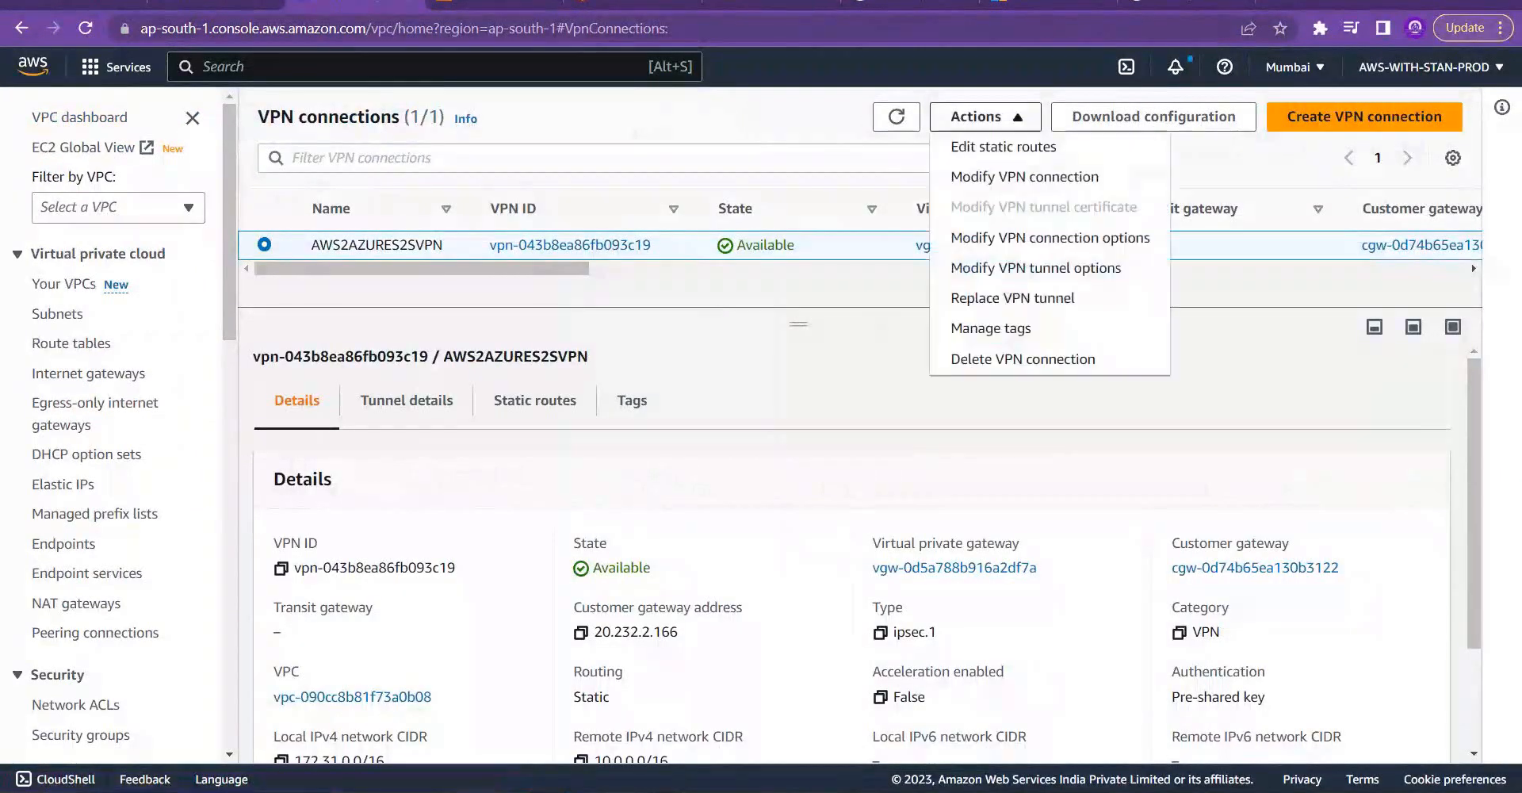
click(1058, 273)
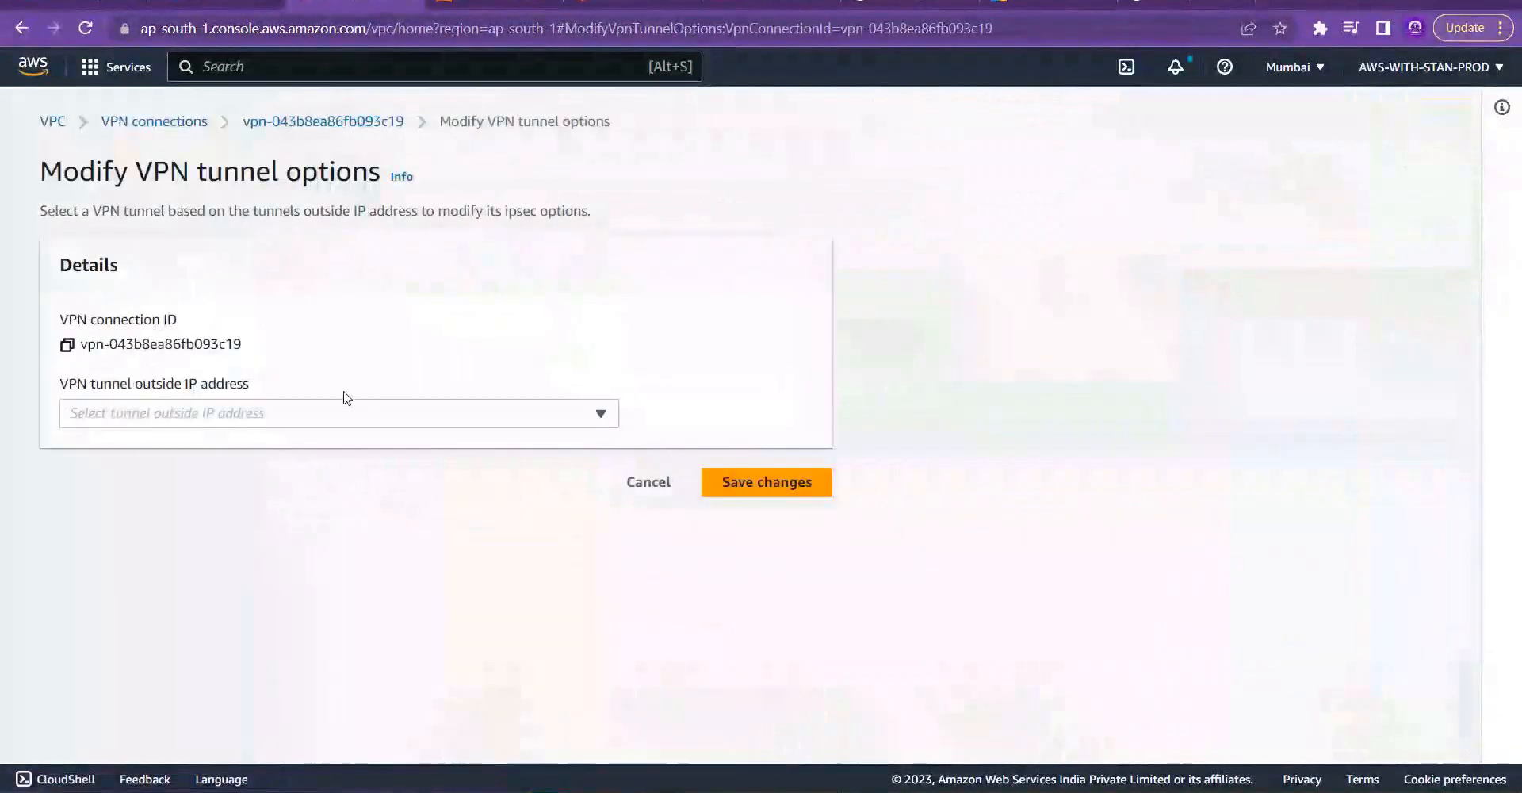
click(270, 414)
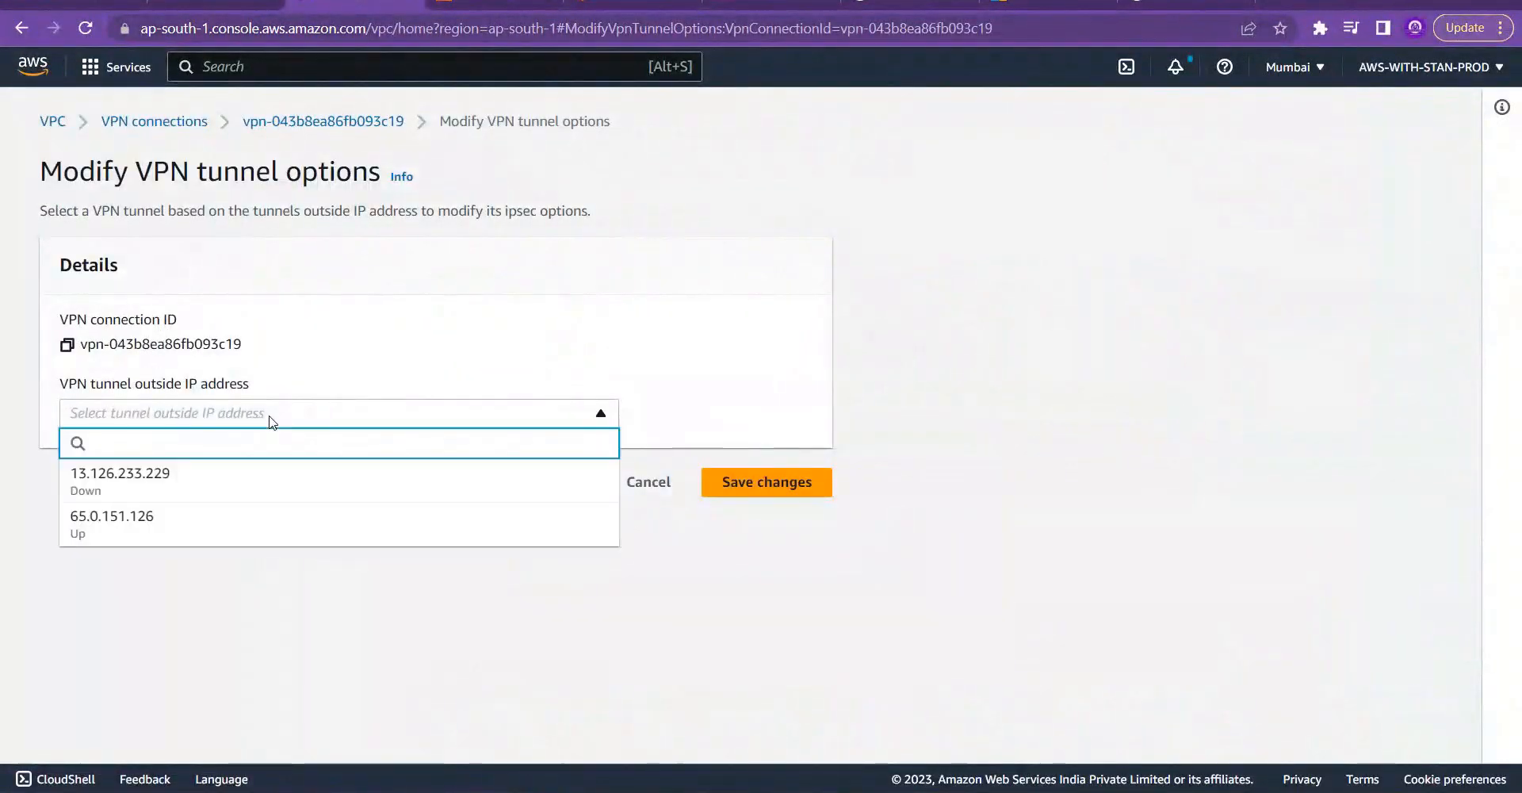
click(218, 524)
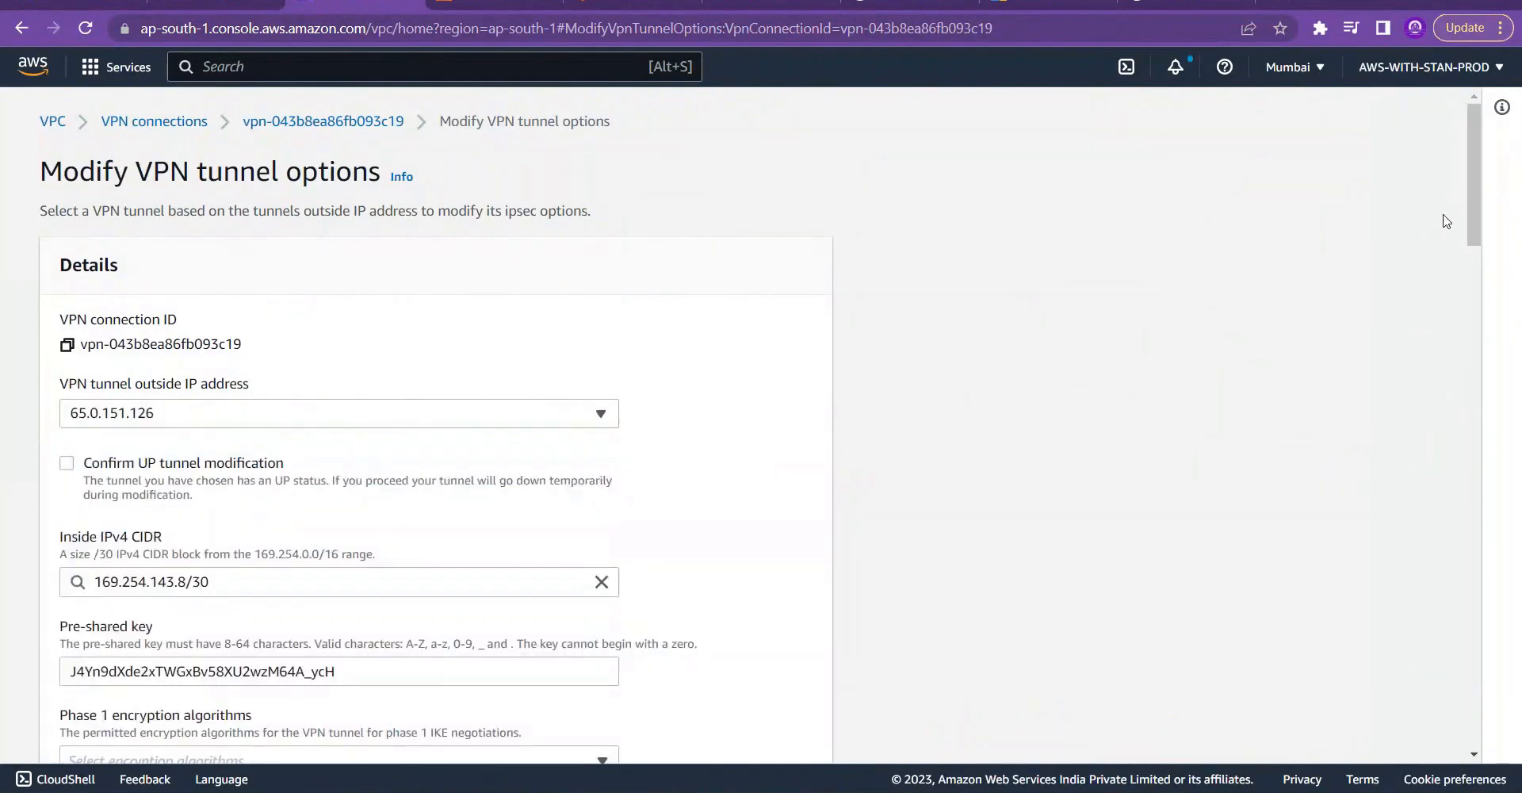
mouse_move(1471, 194)
mouse_down()
mouse_move(1488, 289)
mouse_move(1492, 706)
mouse_move(1495, 183)
mouse_up()
drag(1478, 210, 1502, 733)
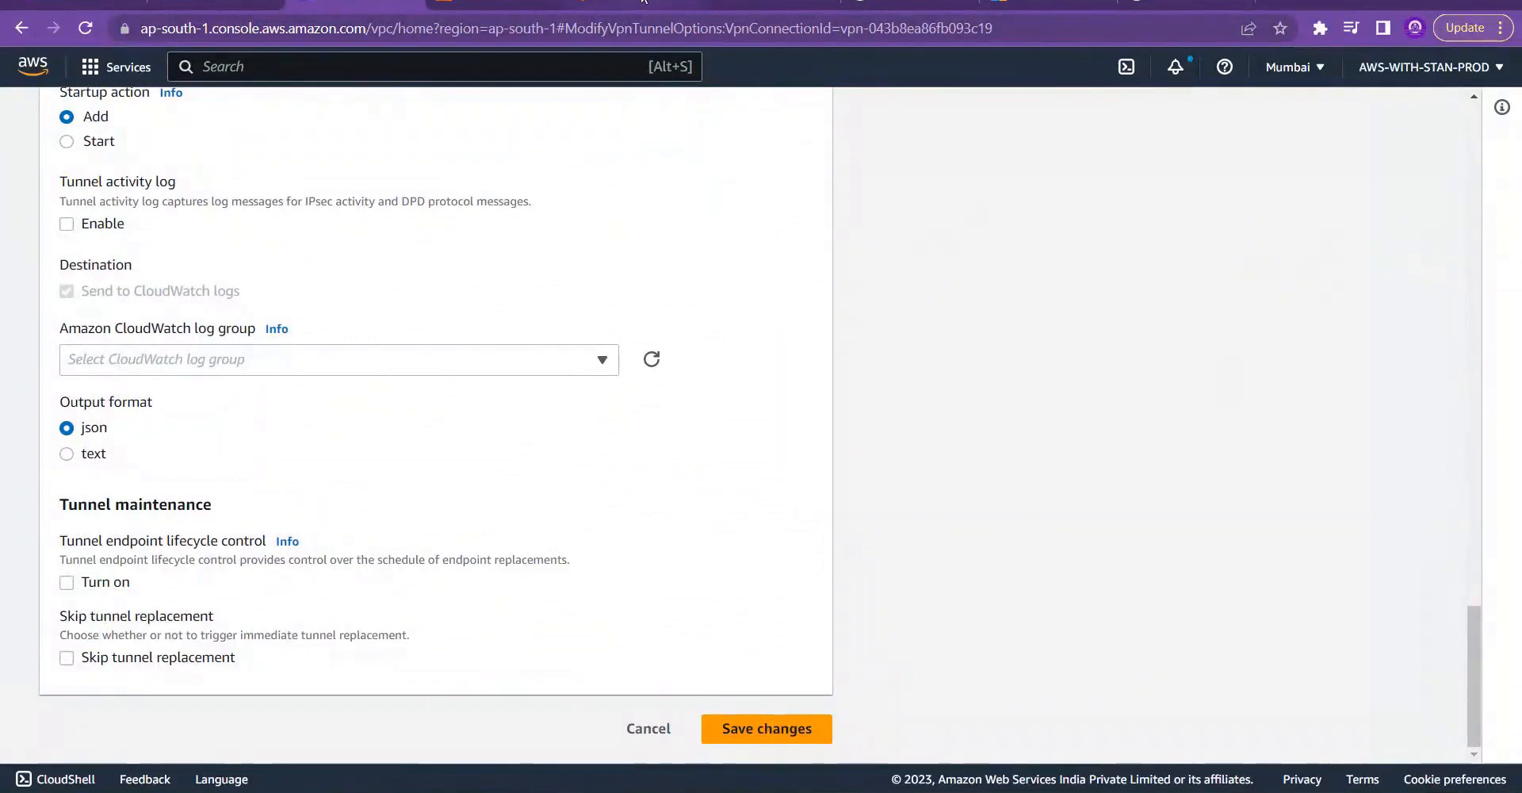
Step: Run "ping 10.0.0.4" again in the stanawsvm01 terminal to test connectivity to the Azure VM
click(627, 3)
key(Up)
key(Up)
key(Up)
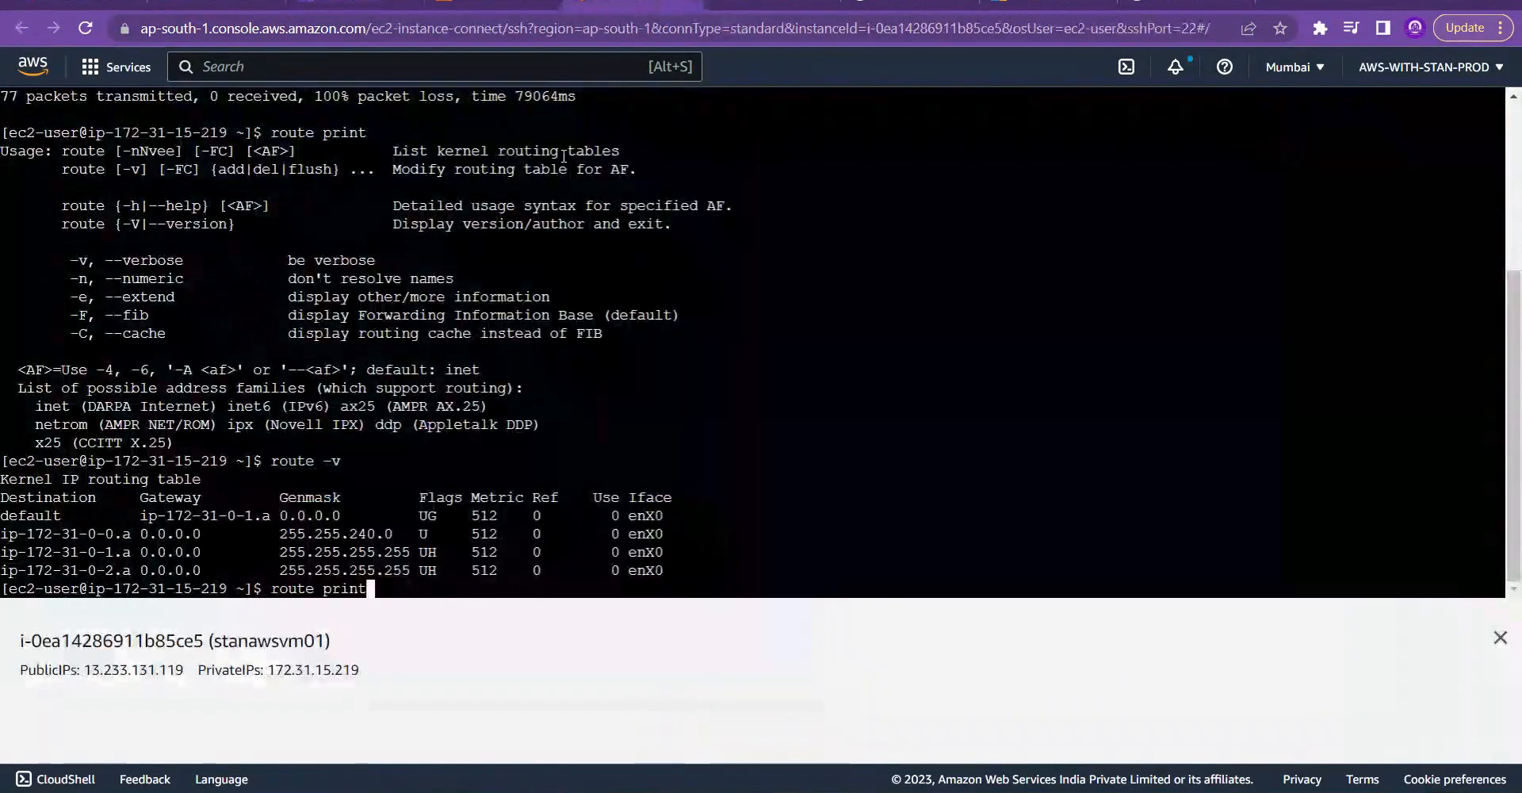
key(Return)
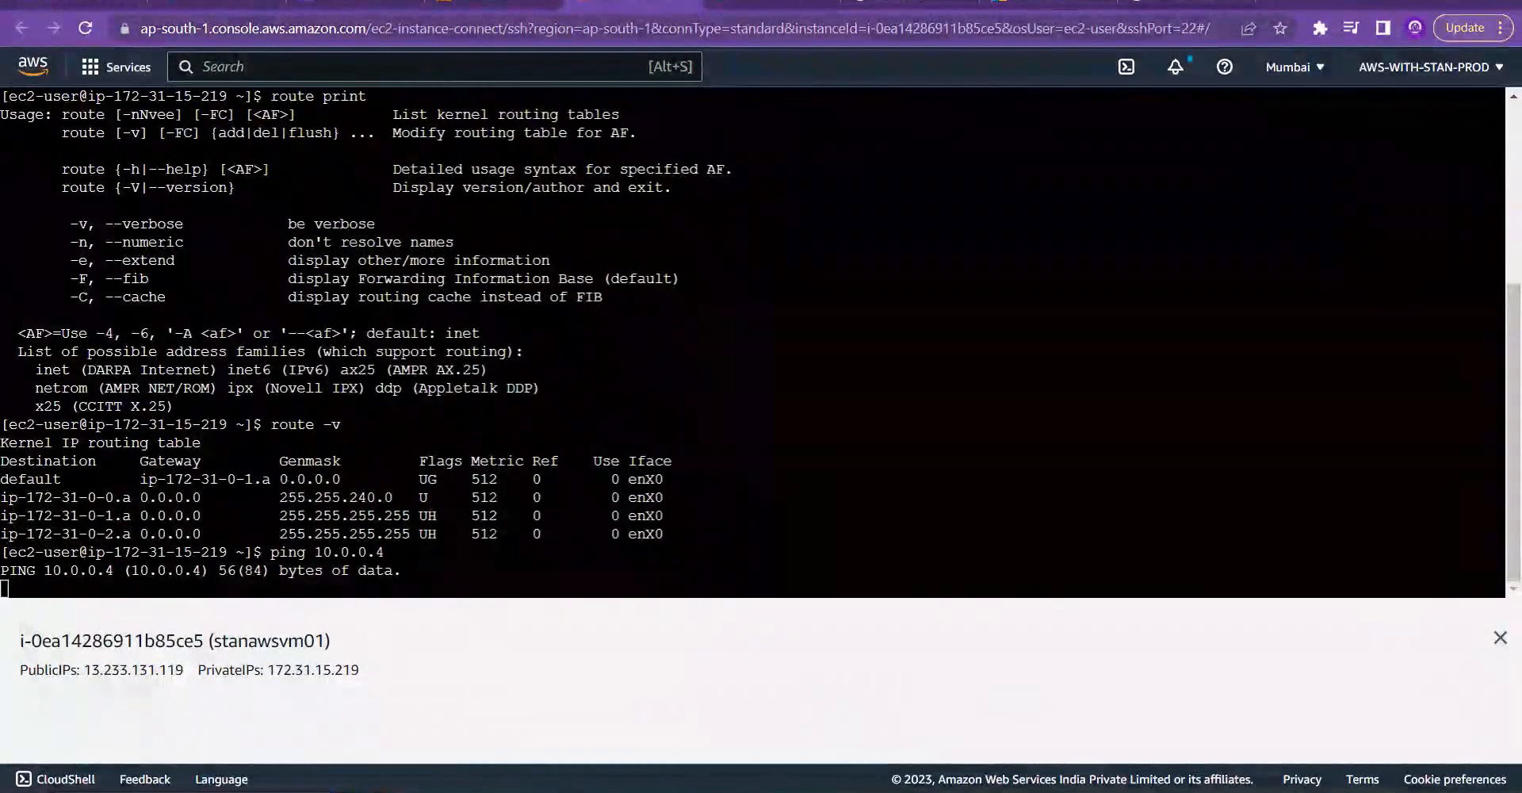
Step: Browse to 172.31.15.219 in a new Edge page on the Azure VM and check its continuous ping to that address
mouse_move(357, 704)
click(298, 713)
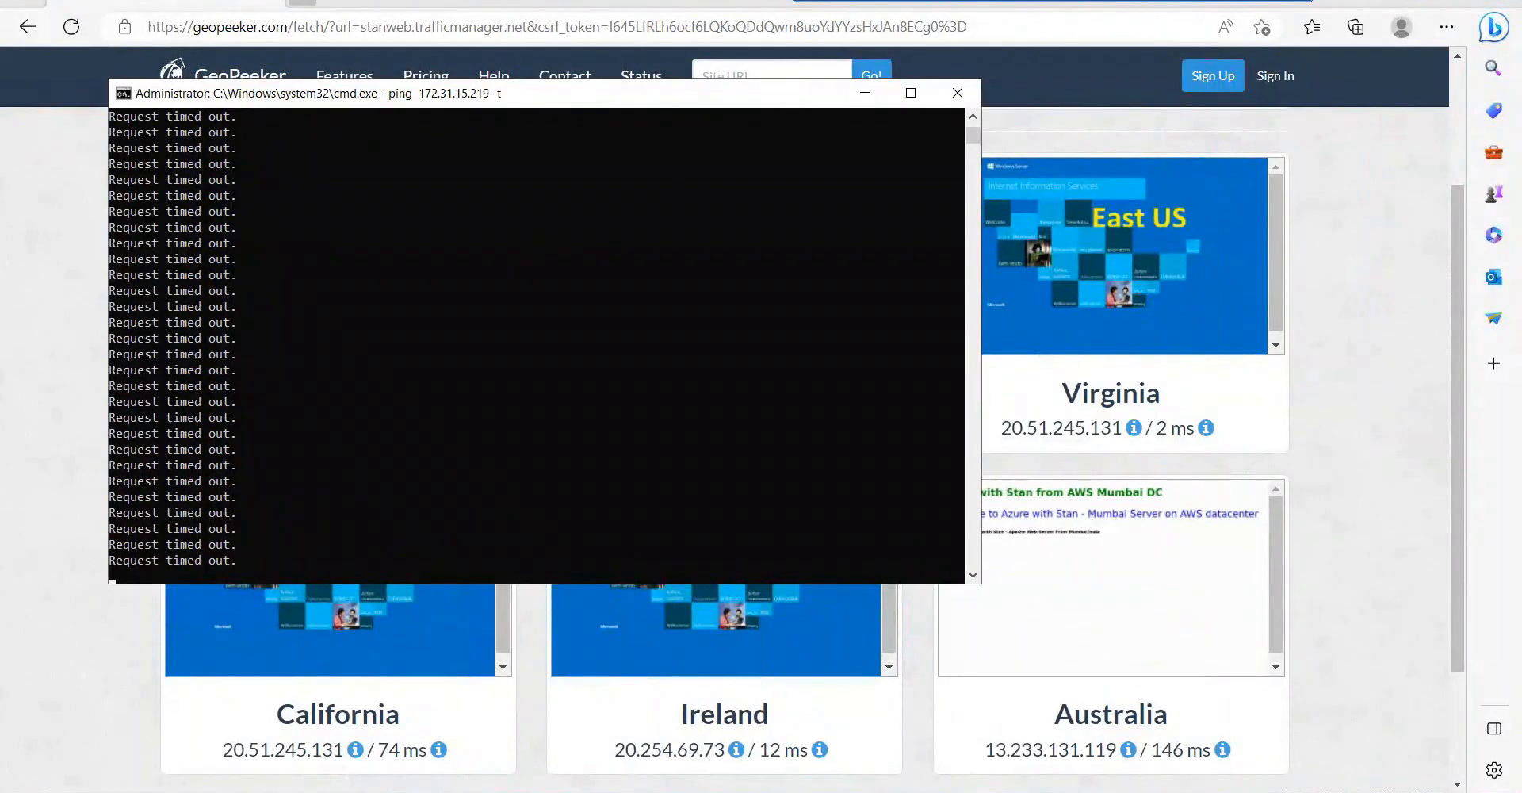
click(305, 2)
text(172.)
key(BackSpace)
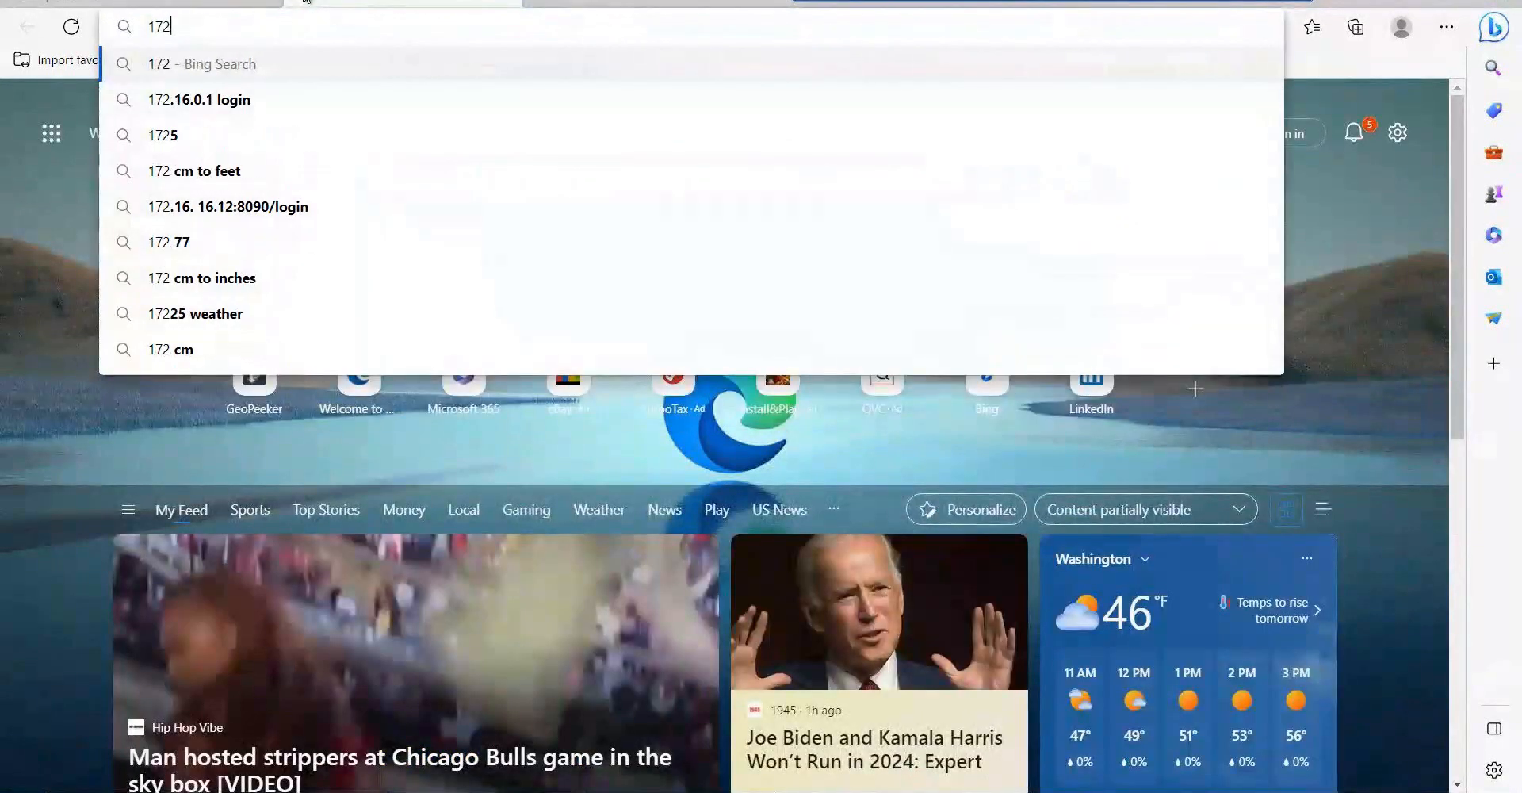
text(.)
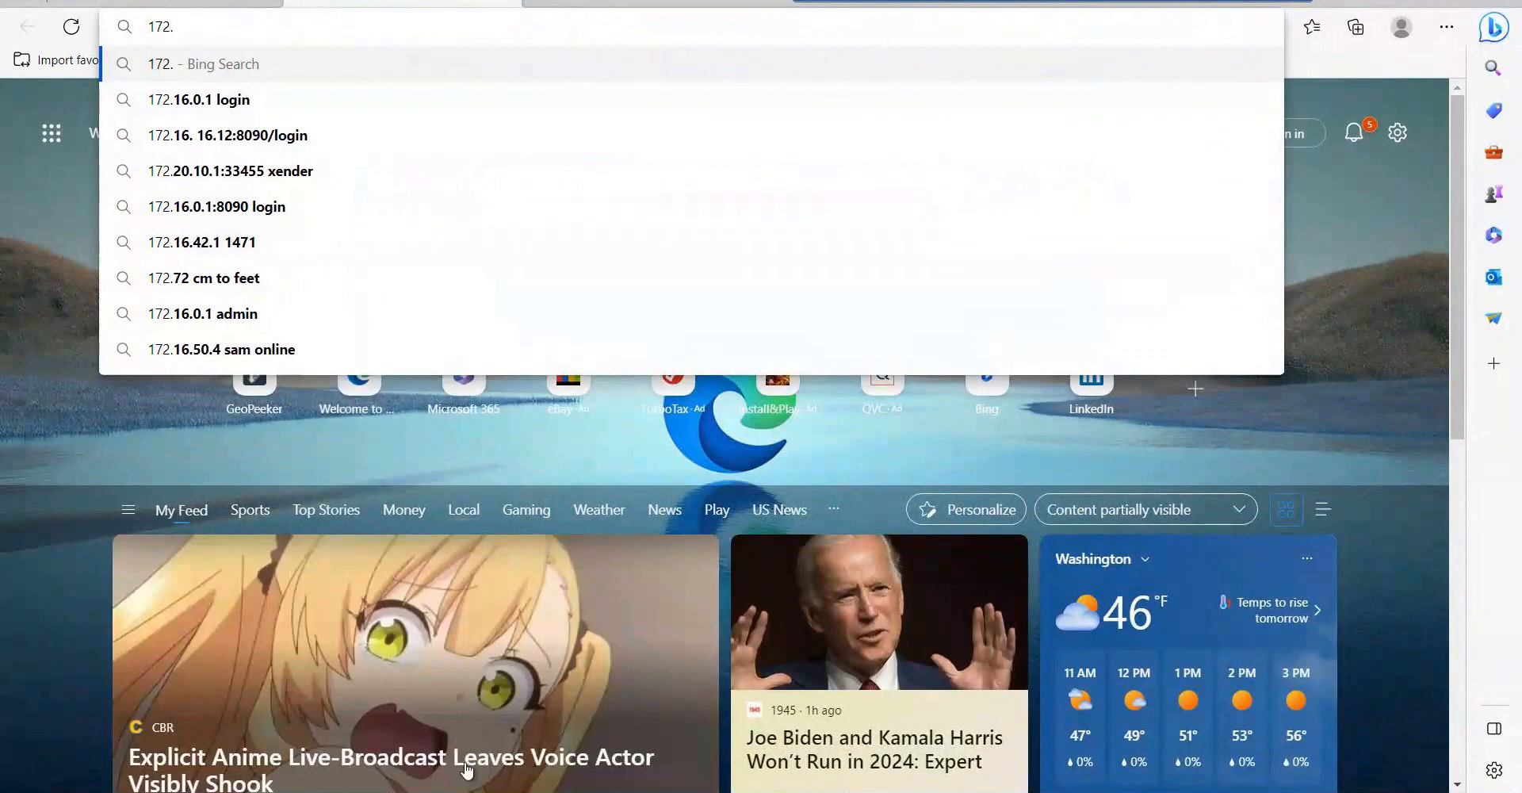
click(464, 792)
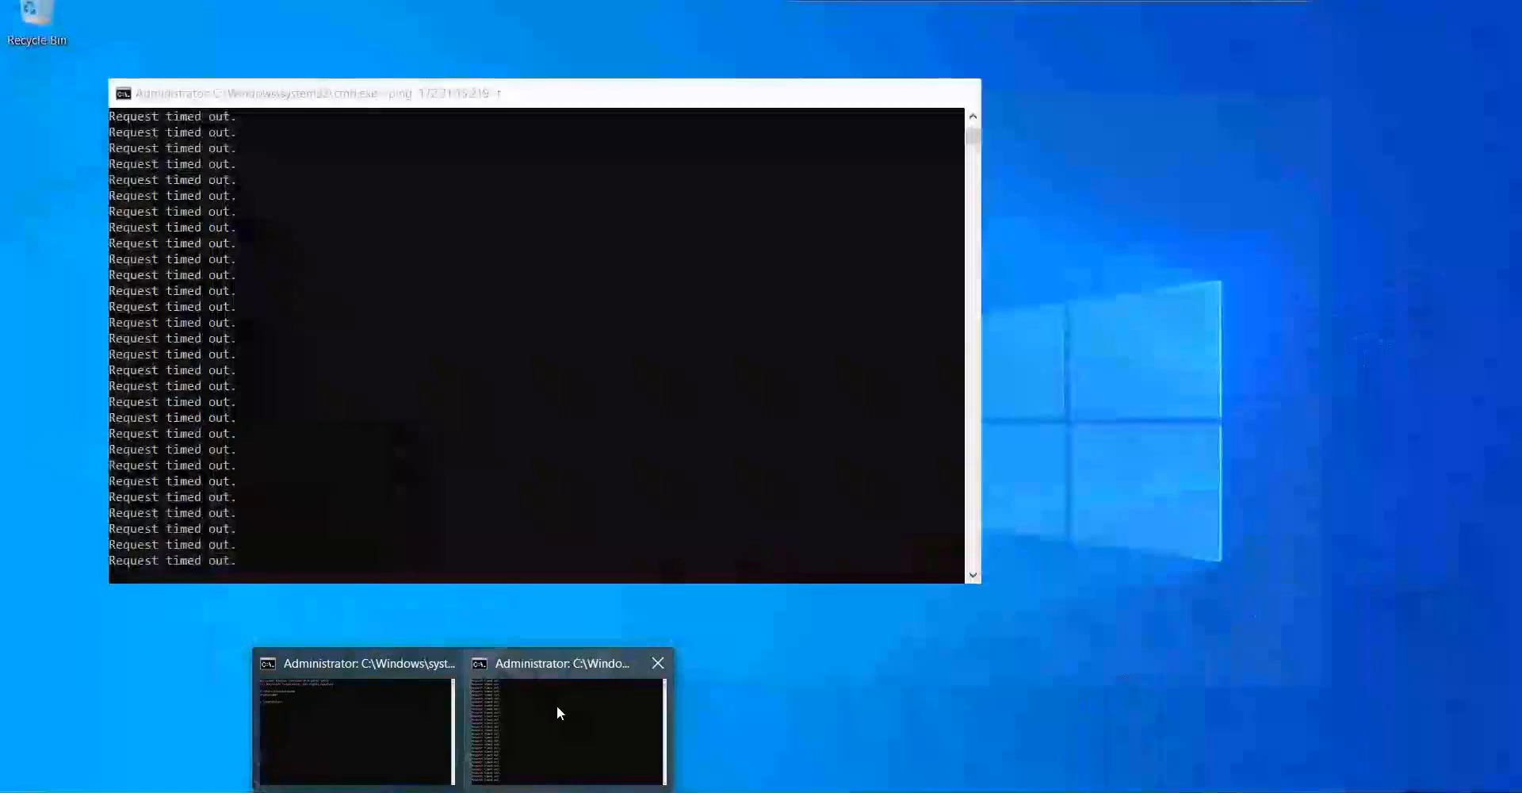
click(557, 706)
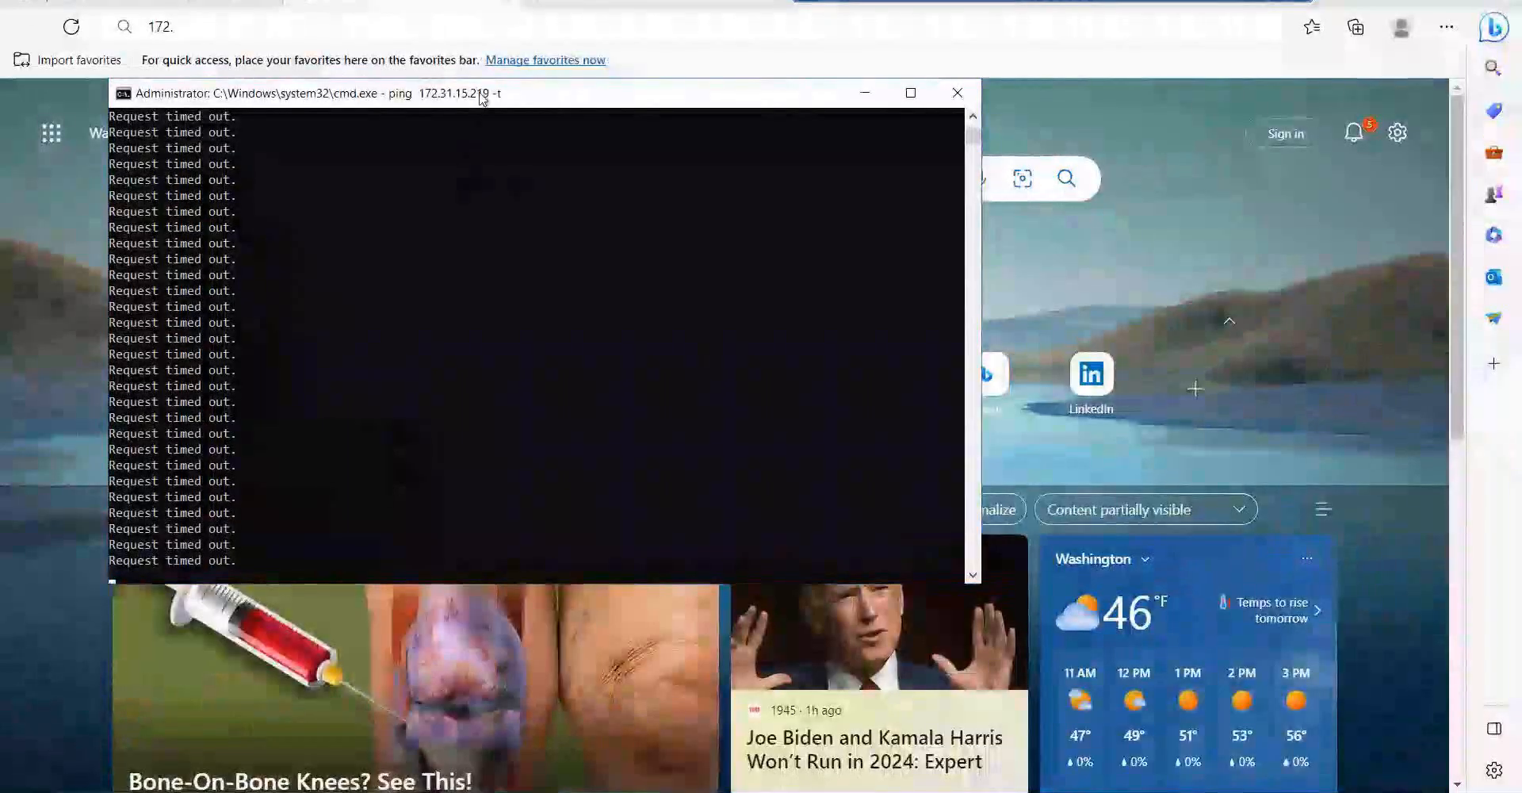
click(261, 25)
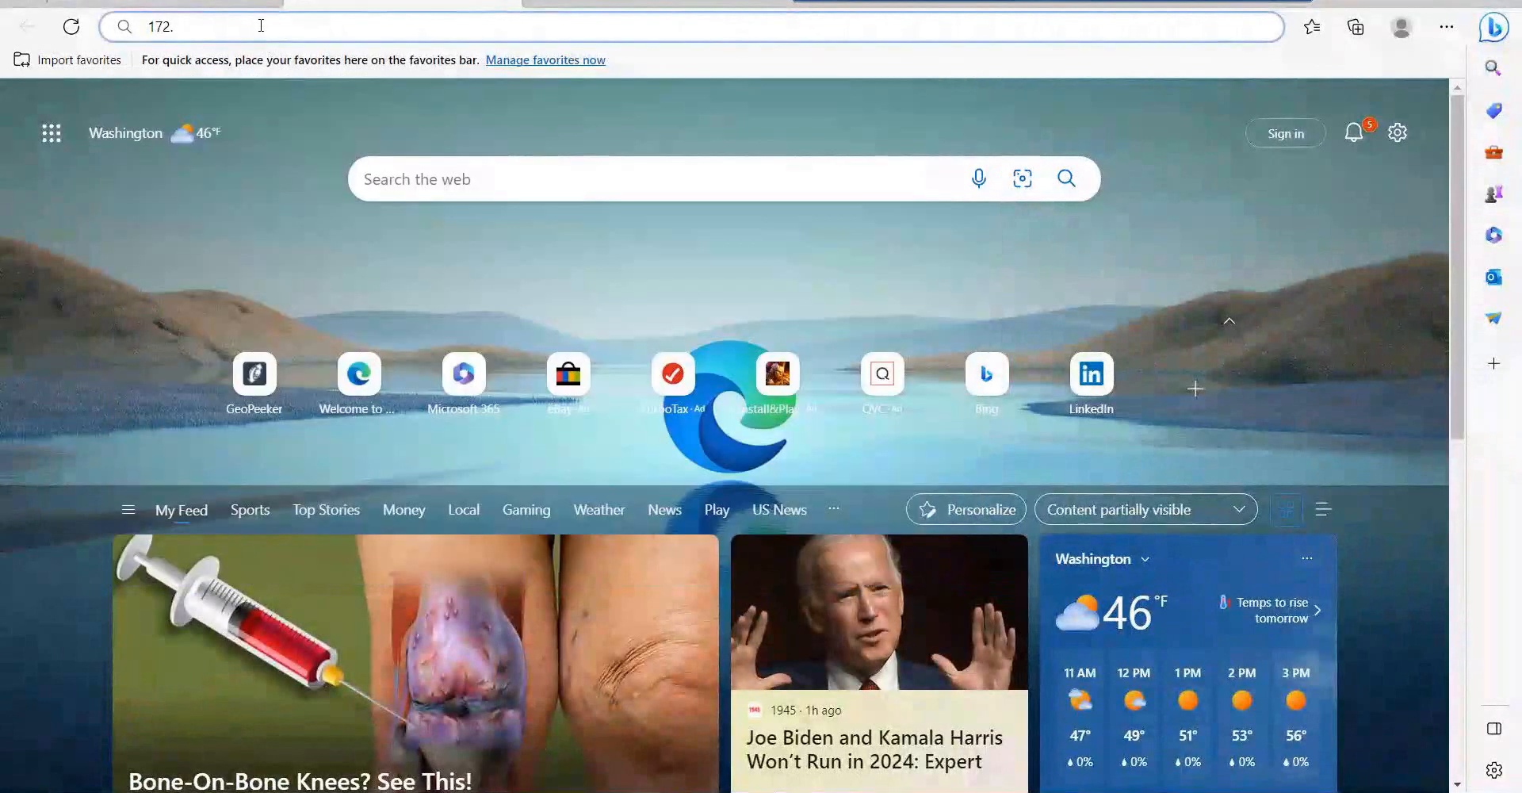
key(BackSpace)
text(.31.15.)
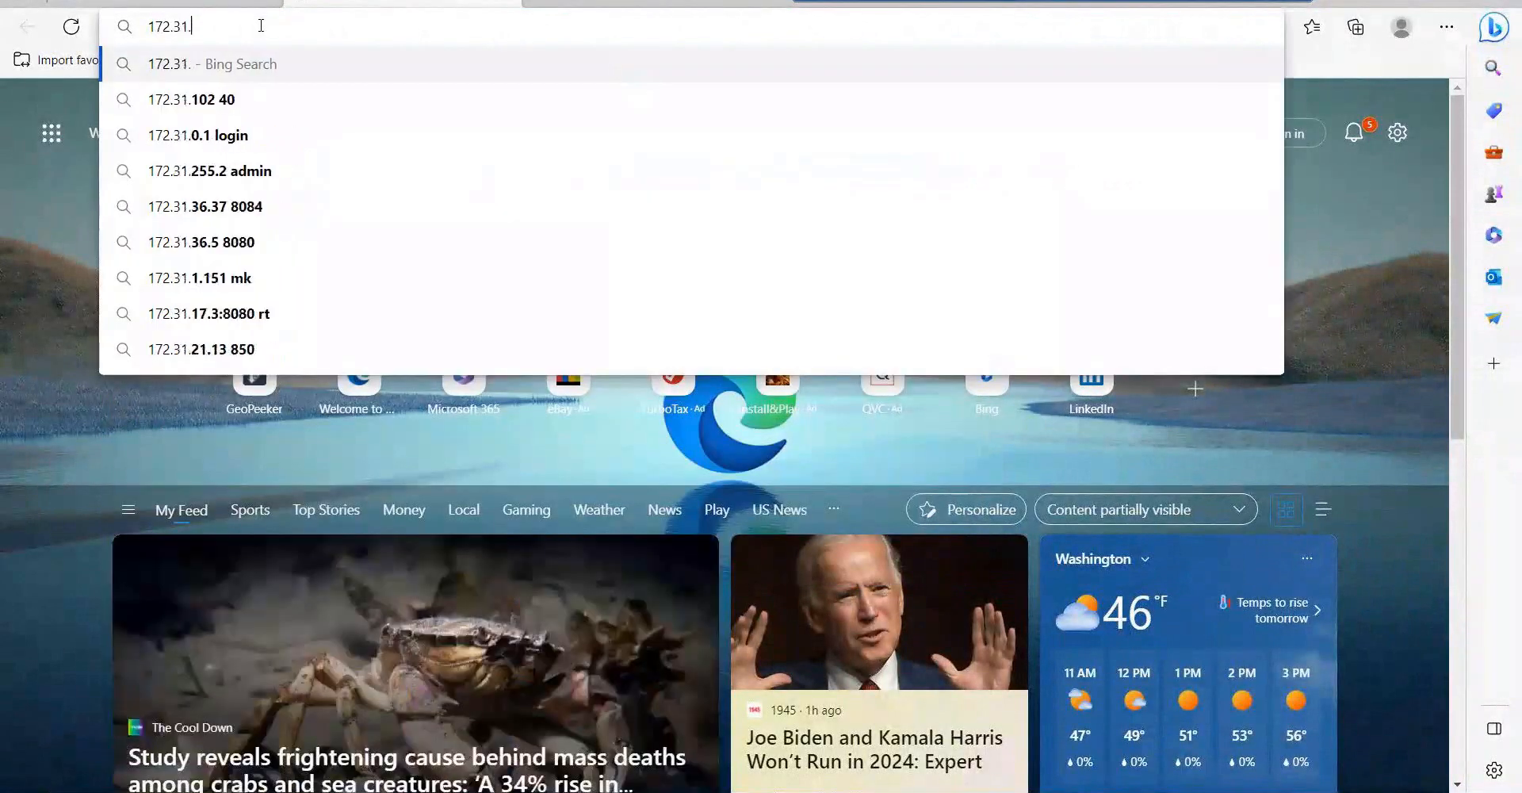
text(219)
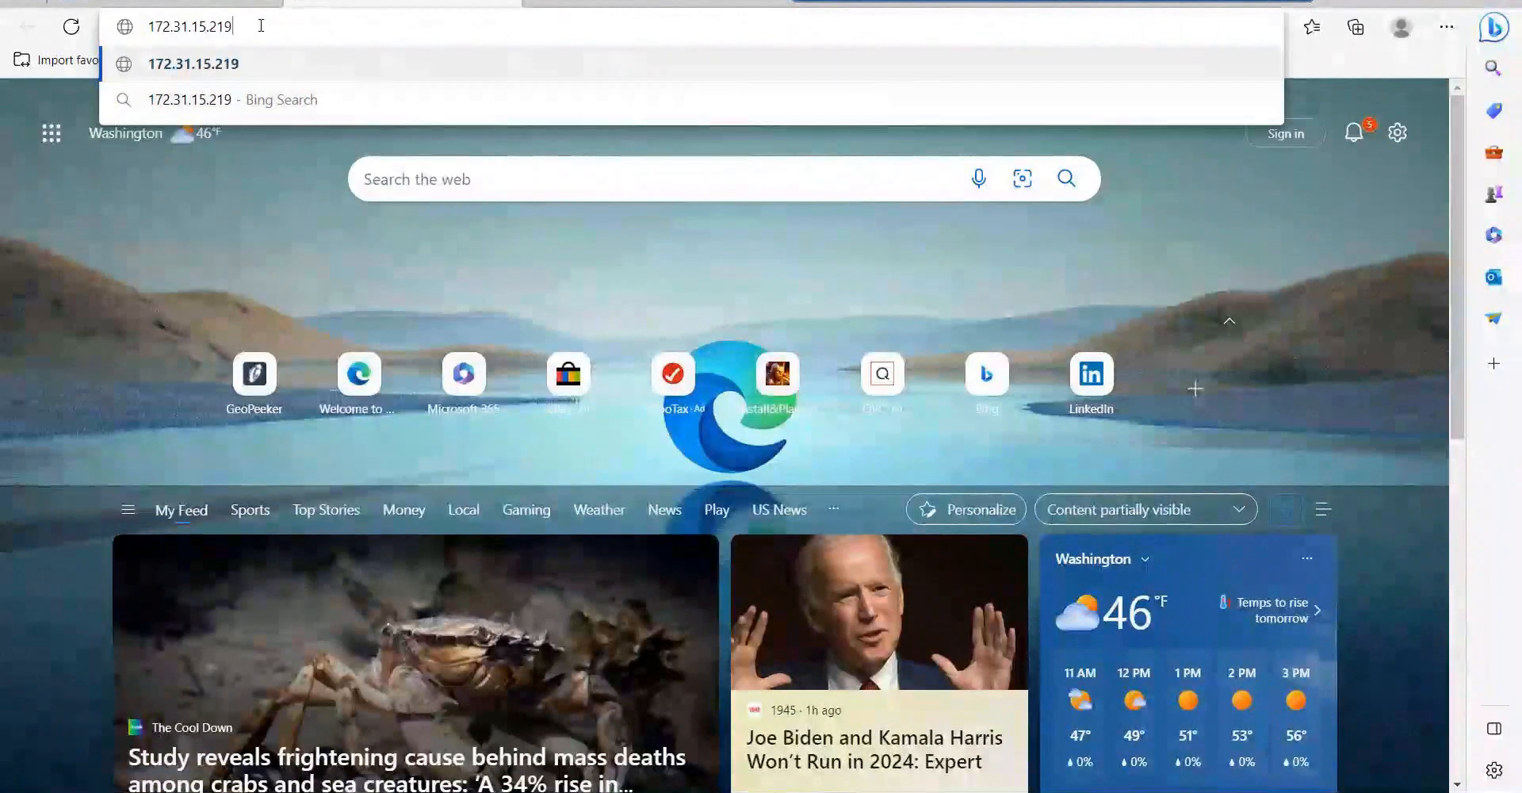
key(Return)
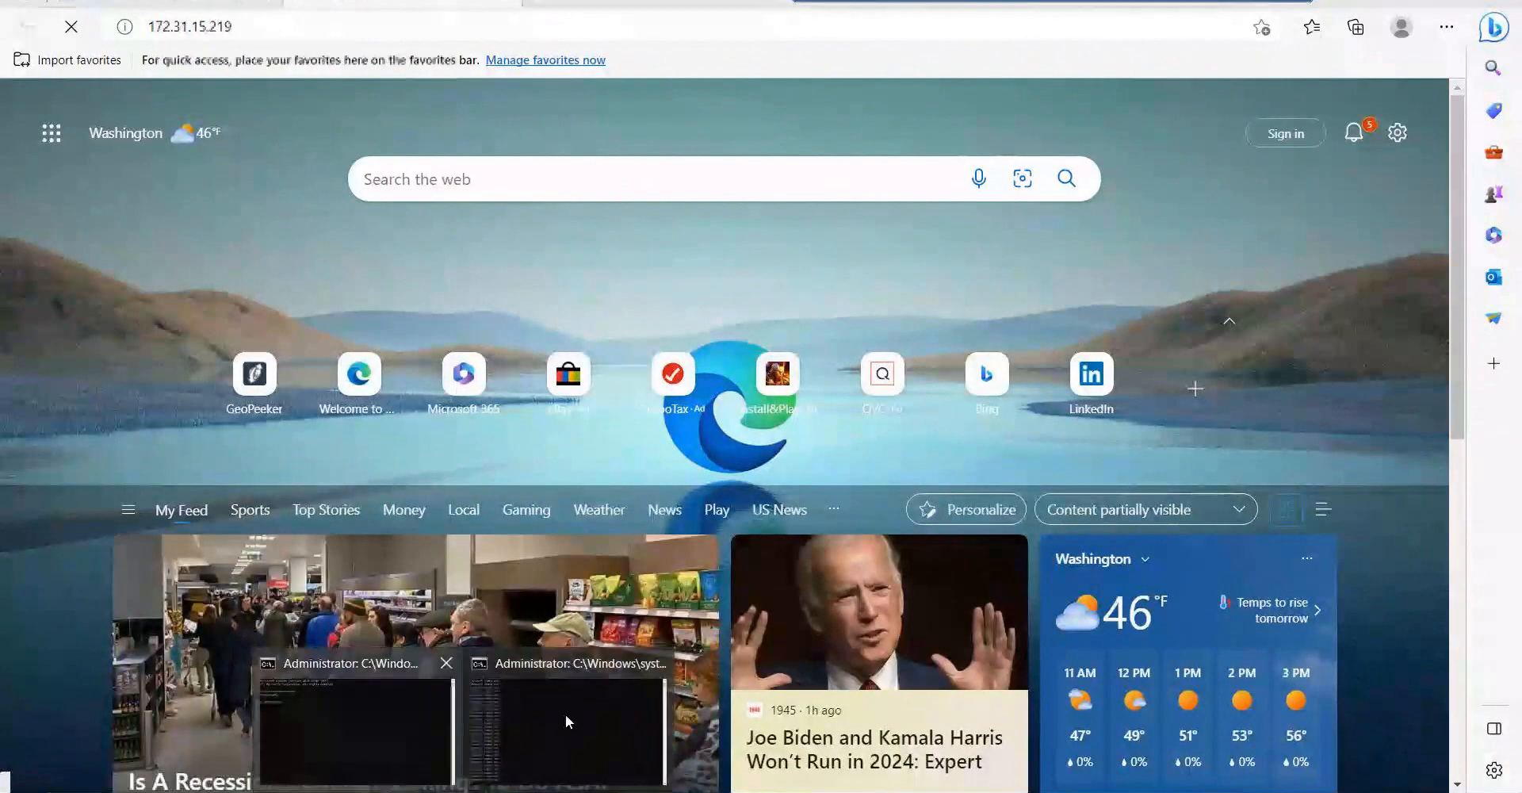
click(526, 713)
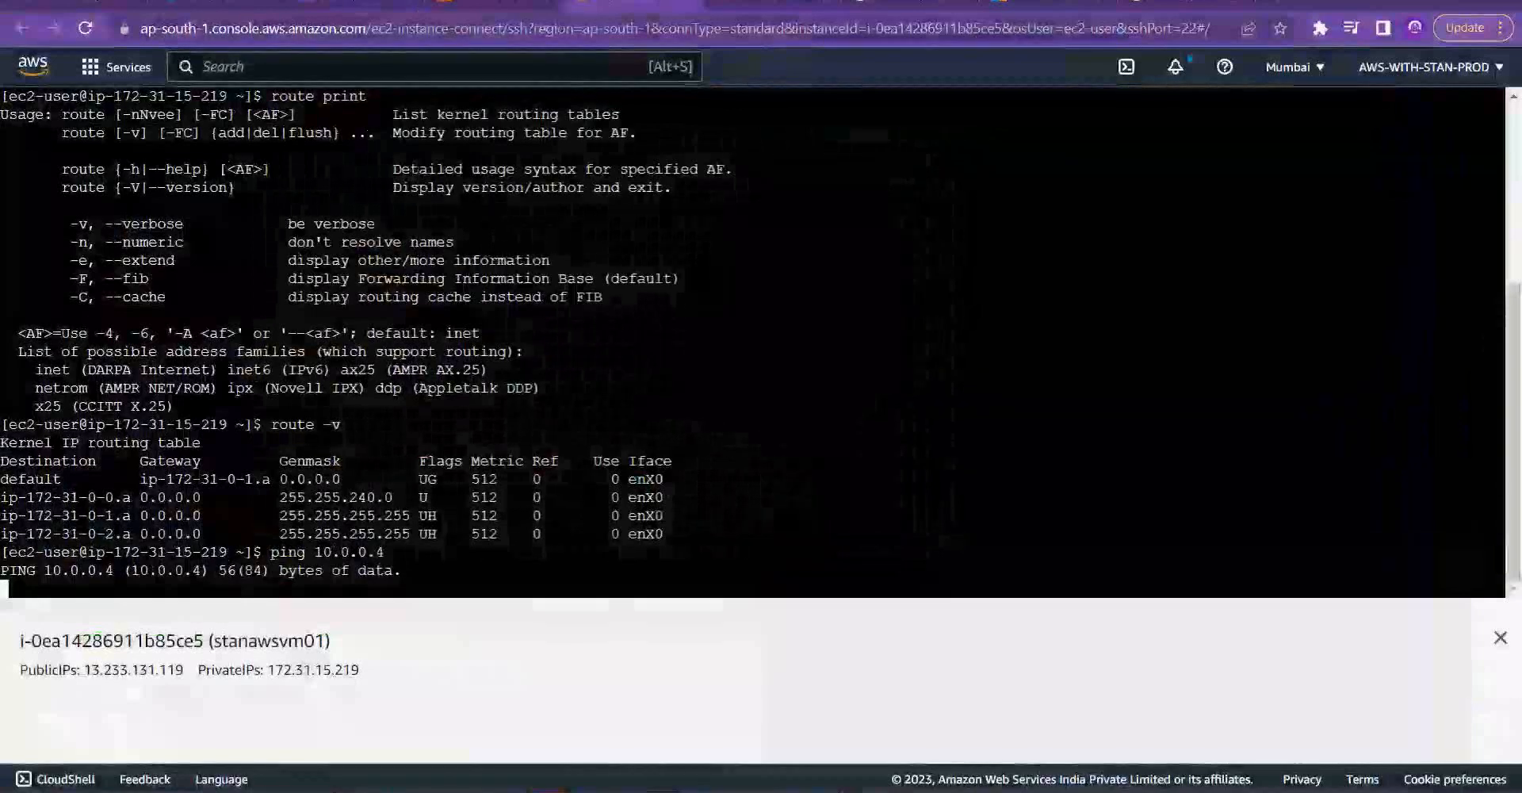
Step: Leave the AWS tunnel options unsaved and examine the tunnel state details of the AWS2AZURES2SVPN connection
click(334, 4)
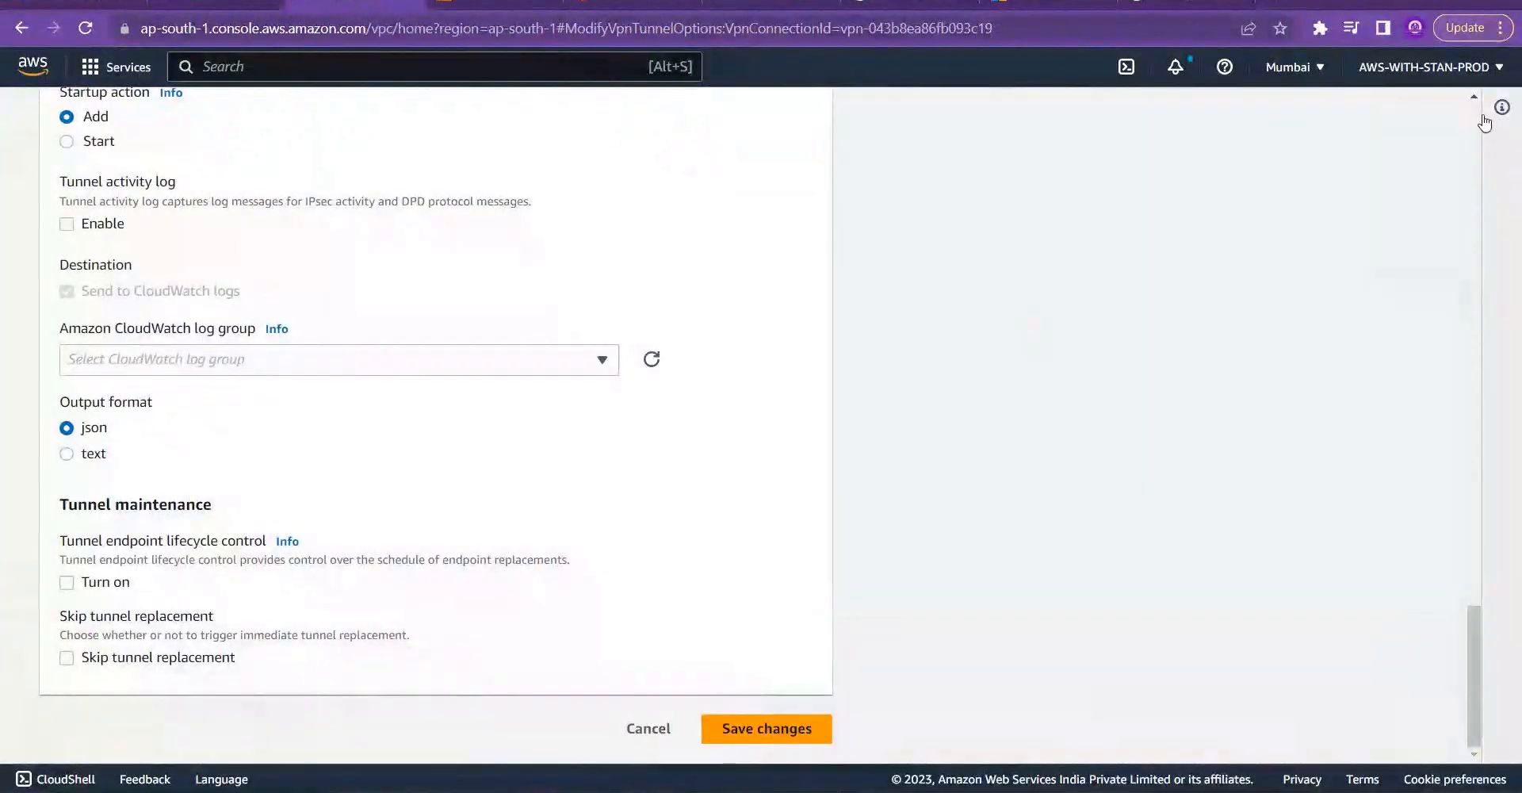
drag(1478, 108, 1477, 108)
click(341, 122)
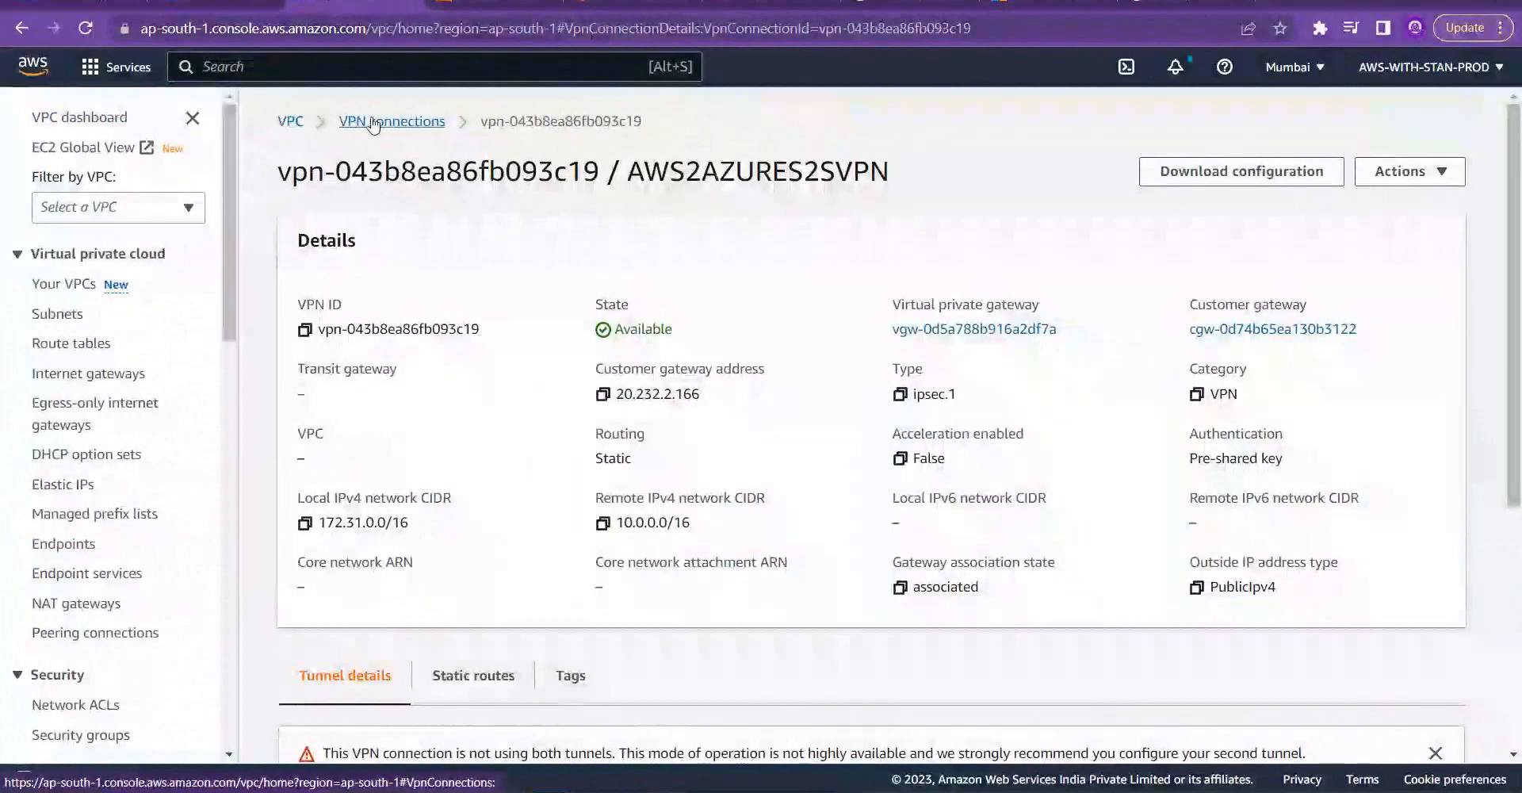
click(343, 121)
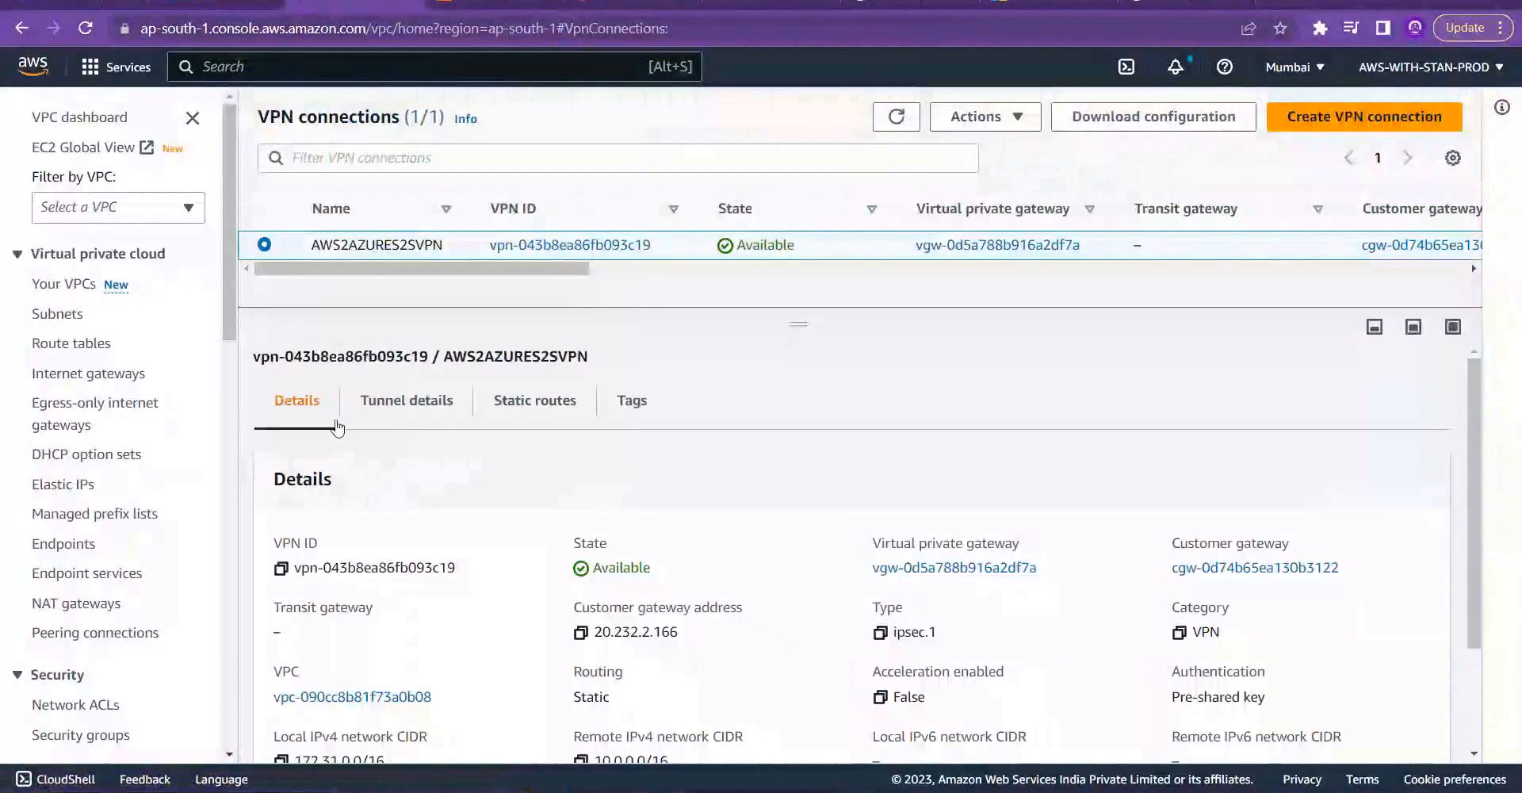
click(387, 414)
drag(975, 688, 947, 686)
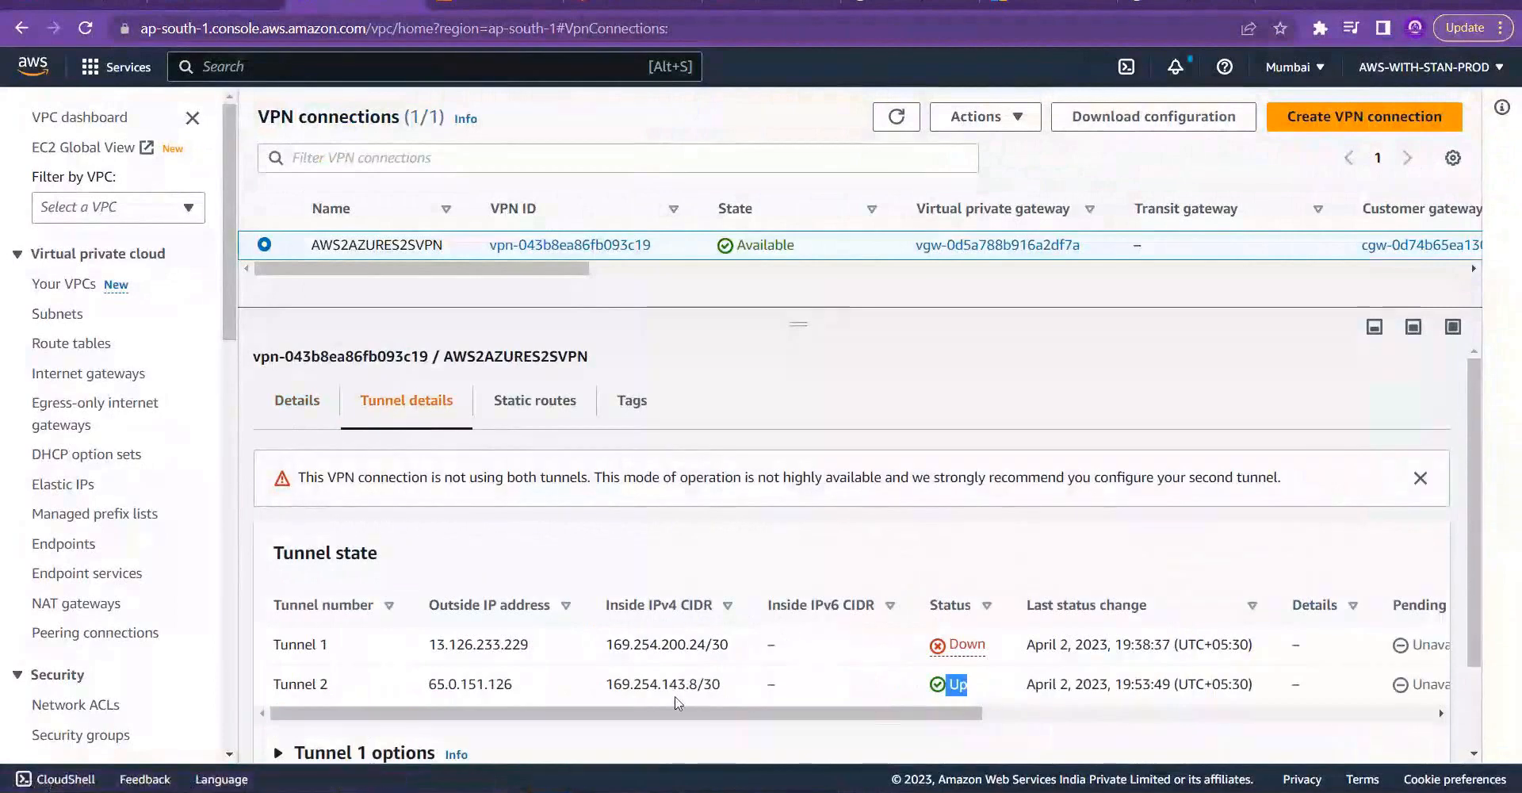
drag(678, 714, 1113, 714)
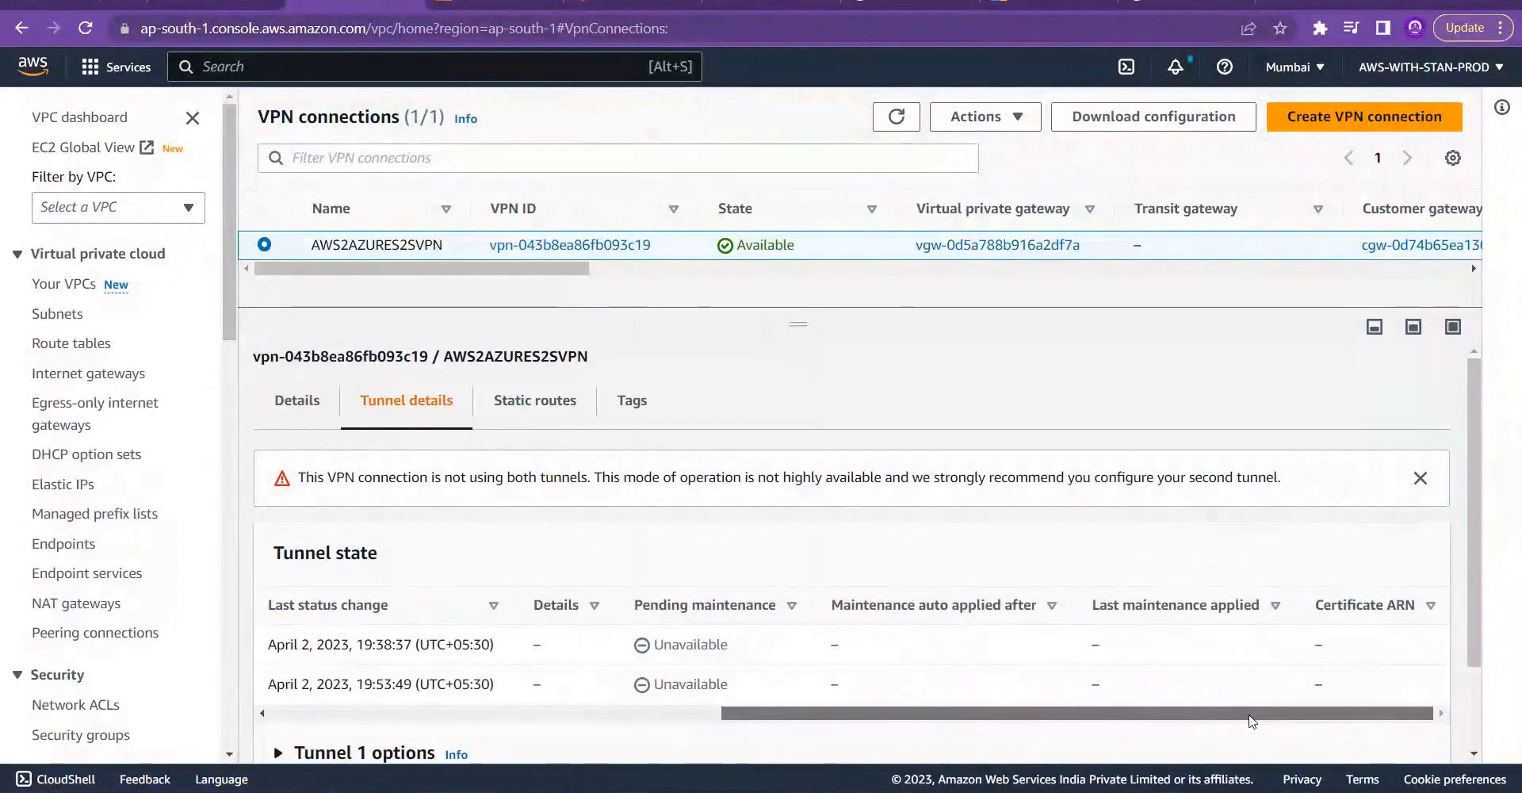
Step: Open VPN troubleshoot for the Azure gateway staneusvng01 and select both the gateway and its azure2awss2svpn connection
scroll(784, 672, left, 5)
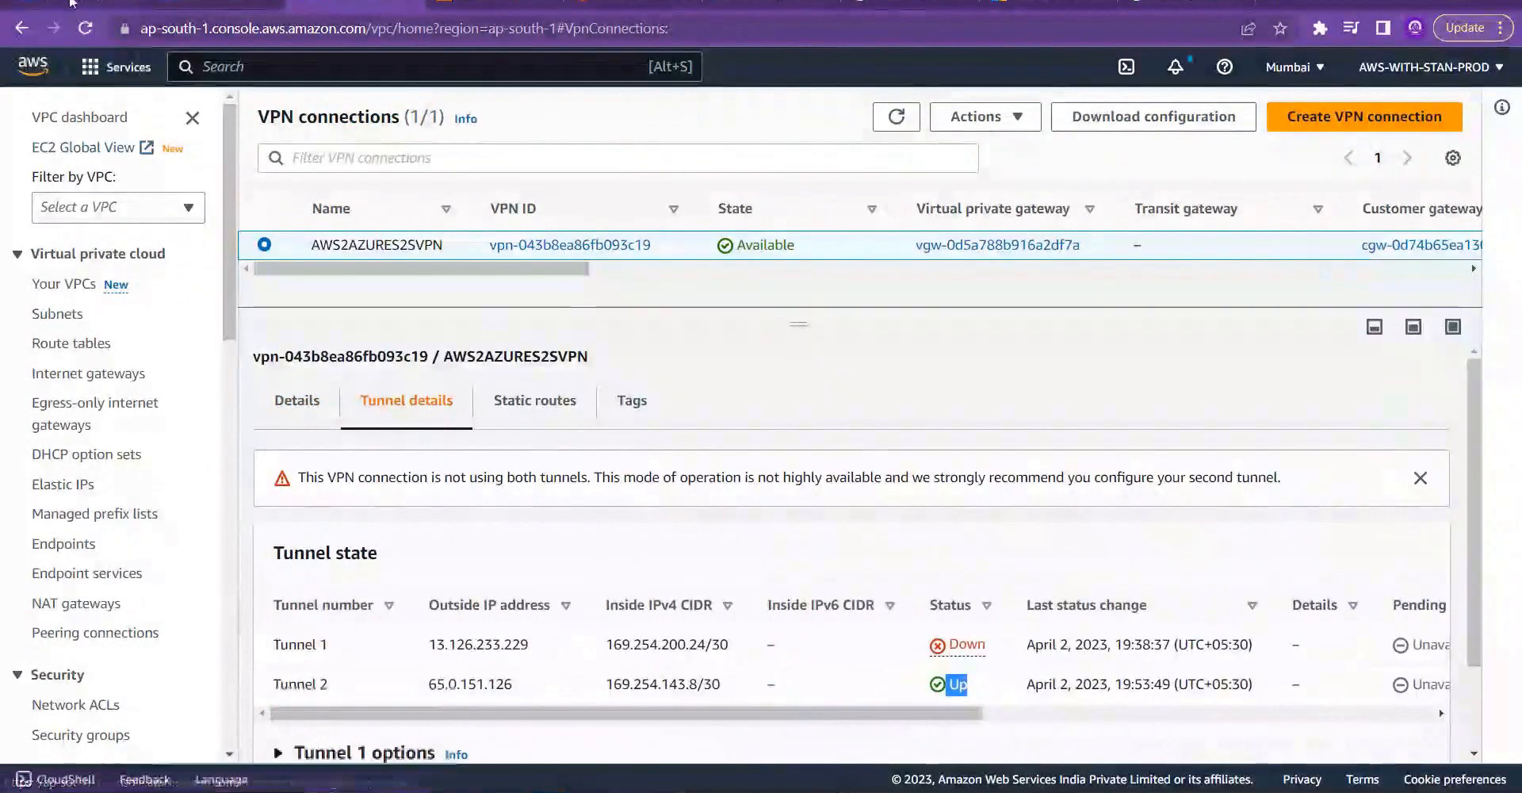
click(71, 3)
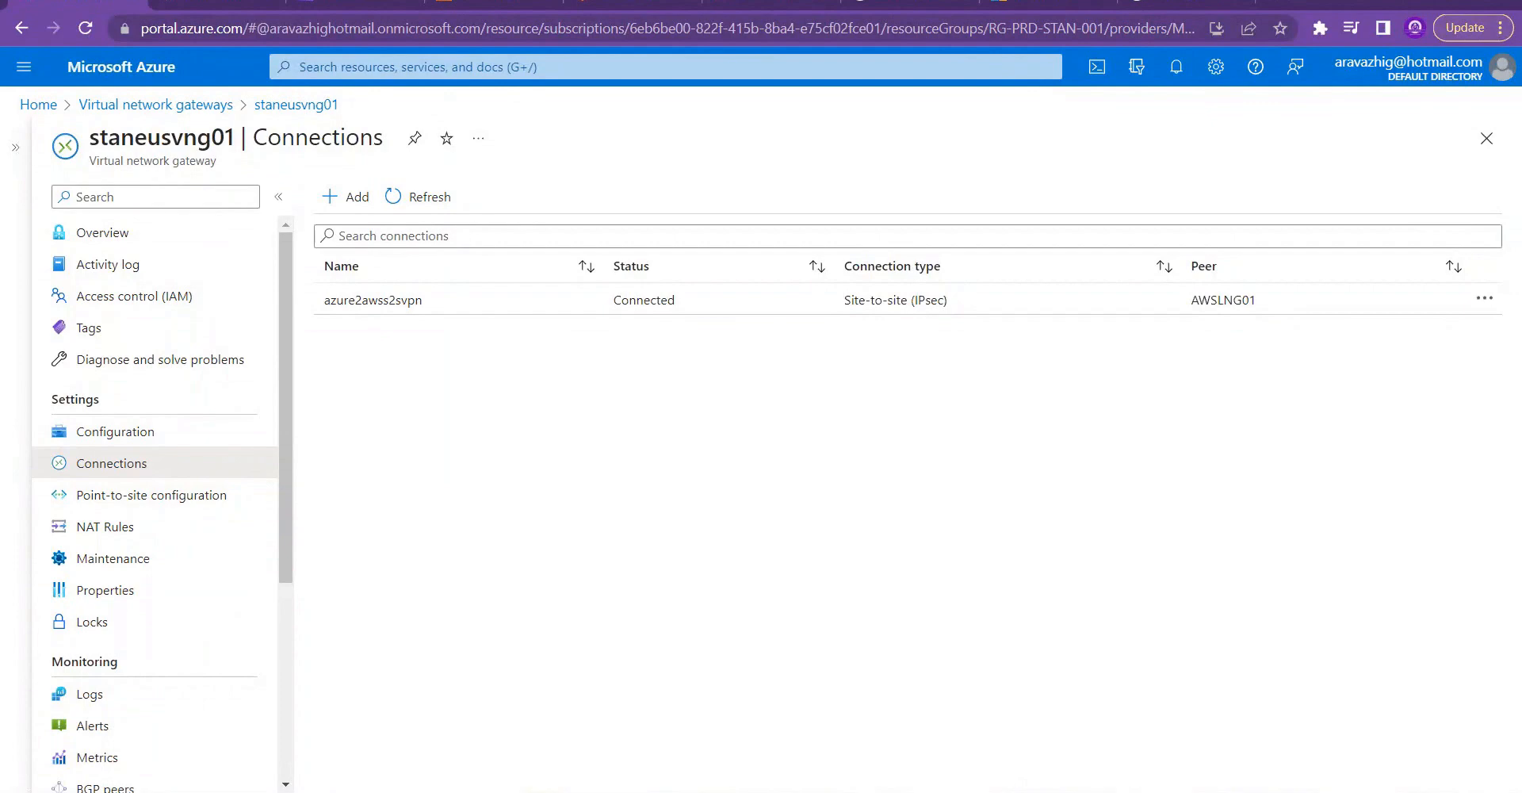
drag(287, 402, 307, 599)
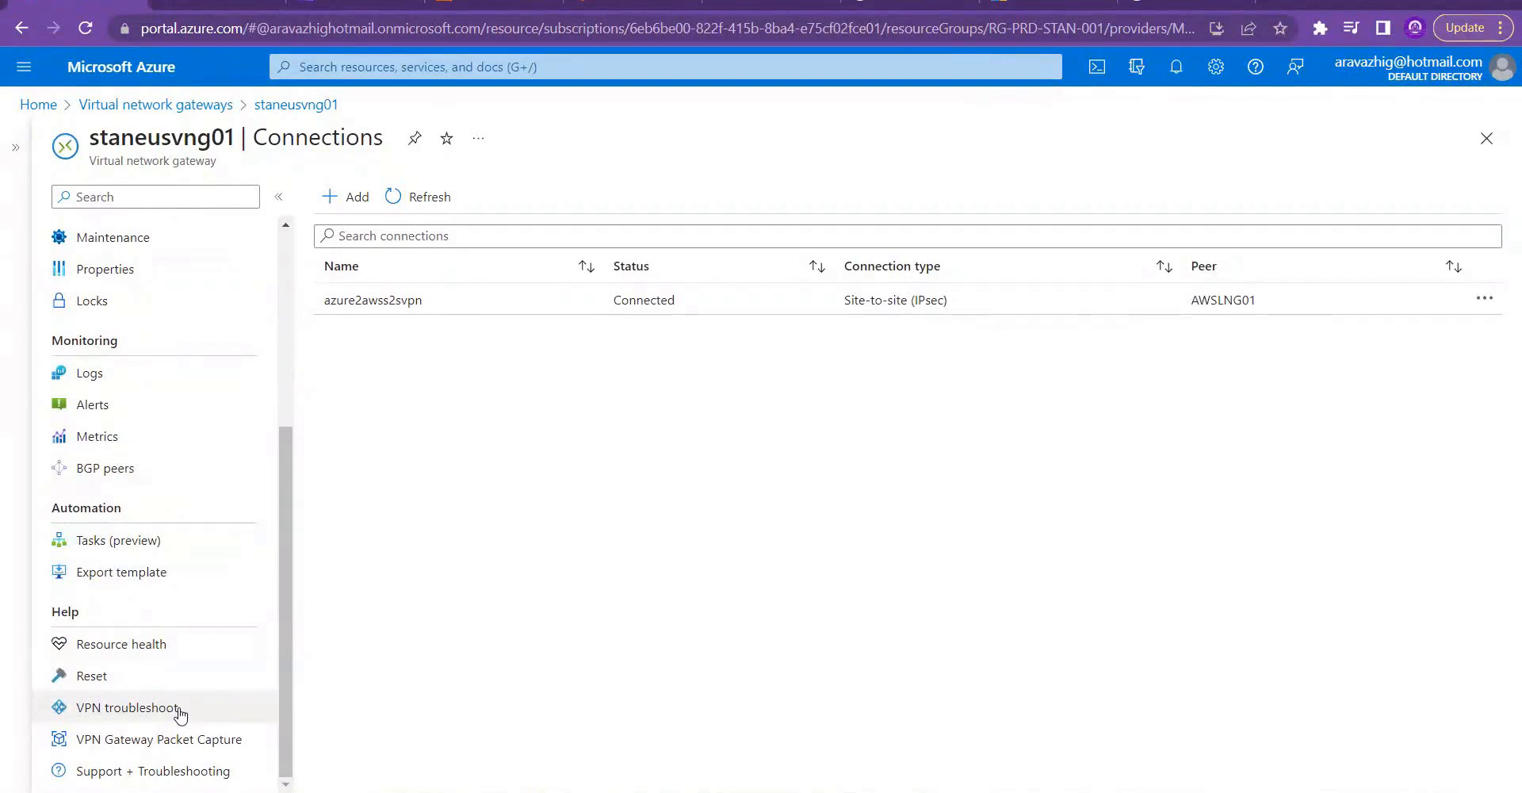
click(181, 715)
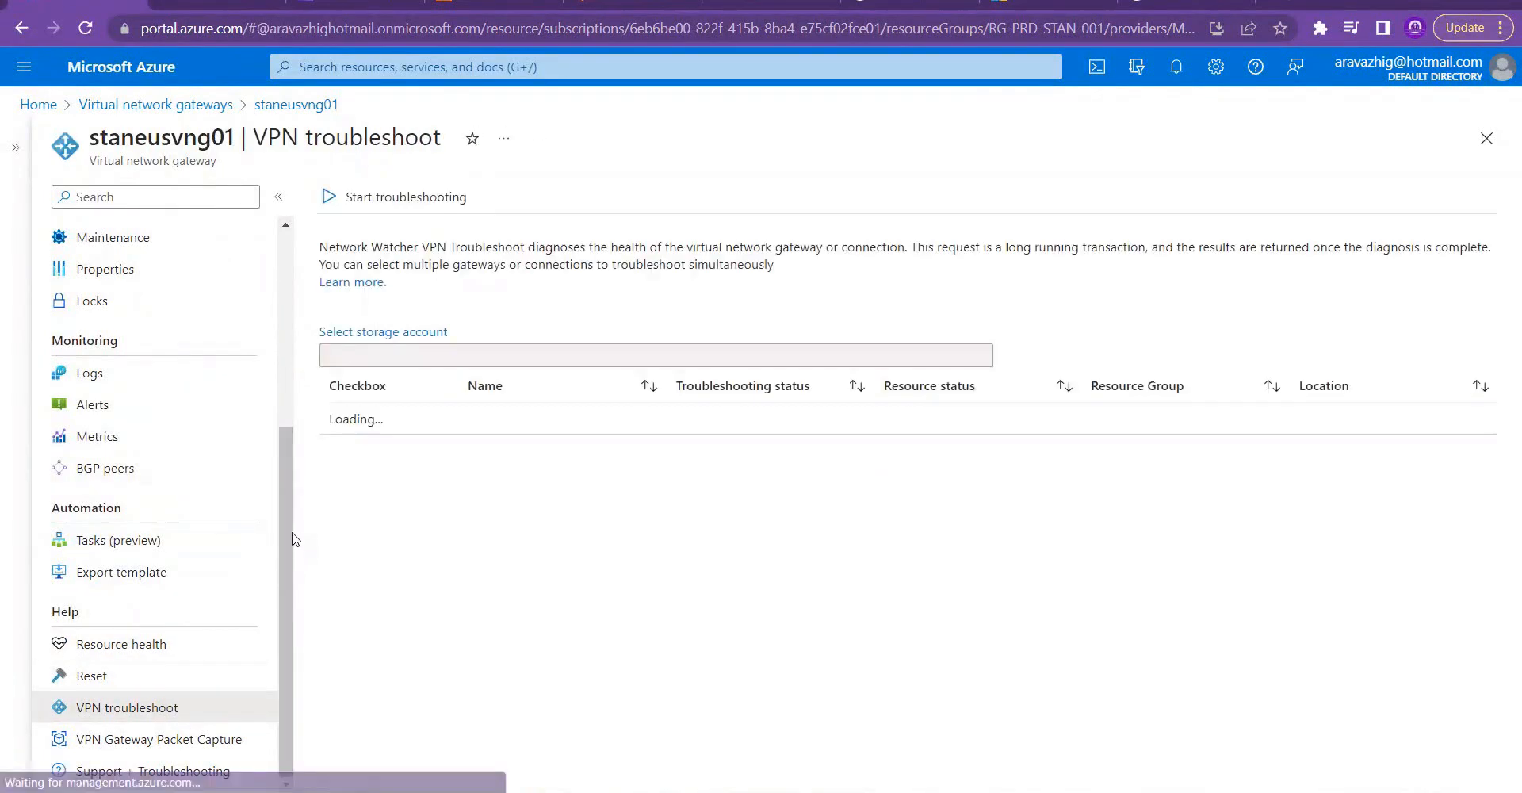
drag(284, 531, 282, 277)
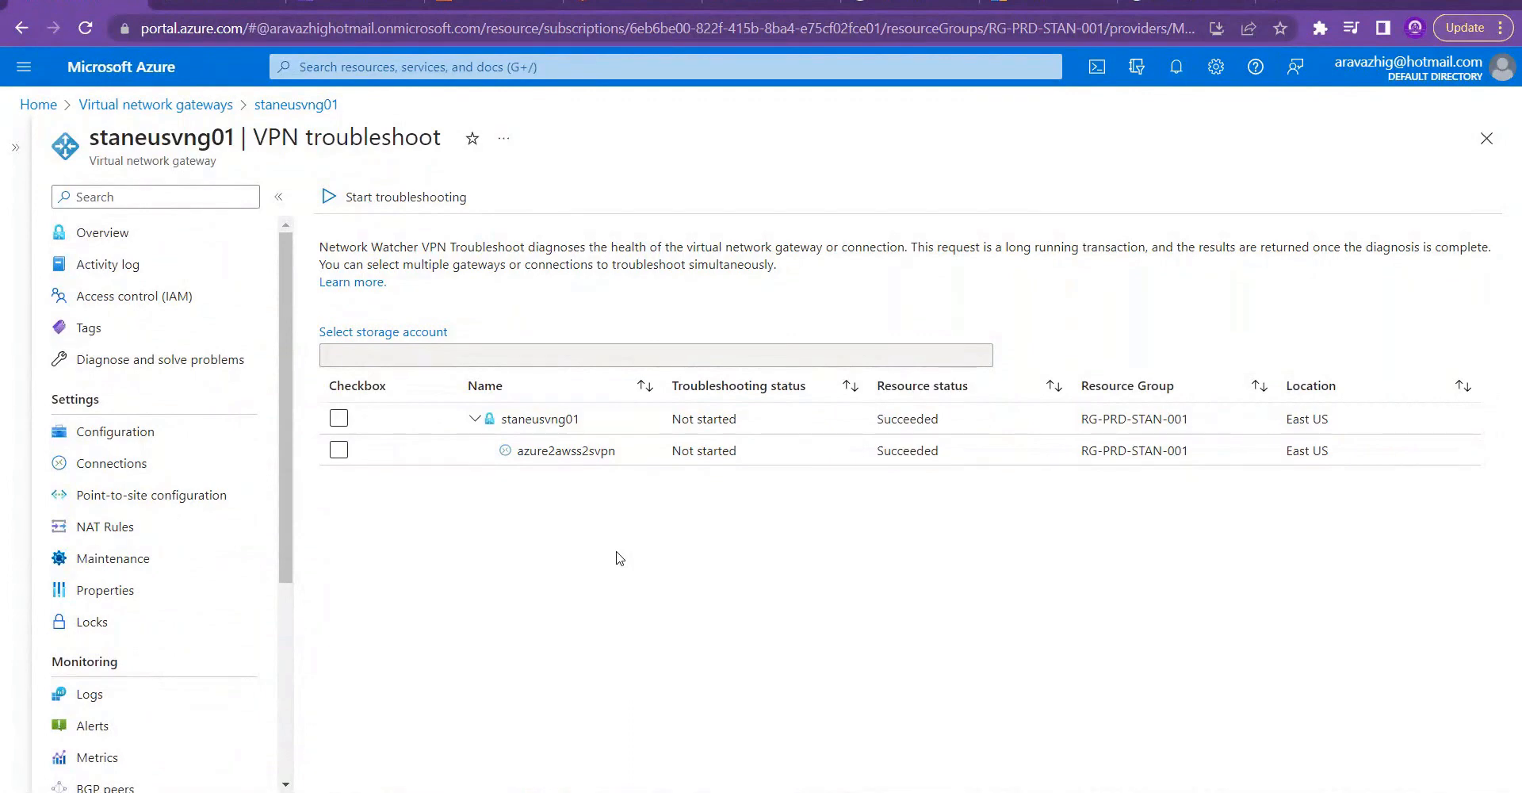
click(340, 419)
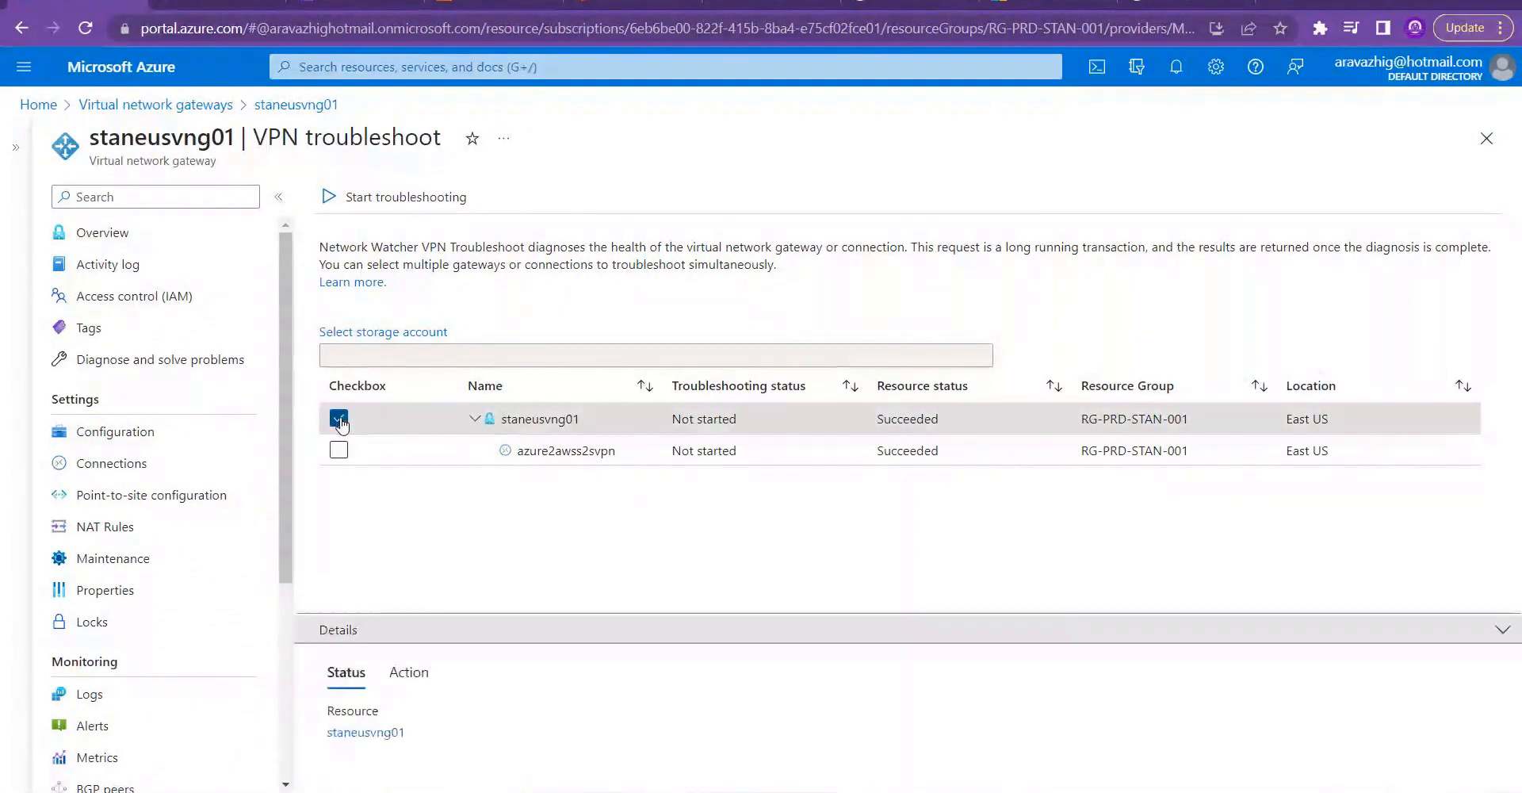
click(339, 450)
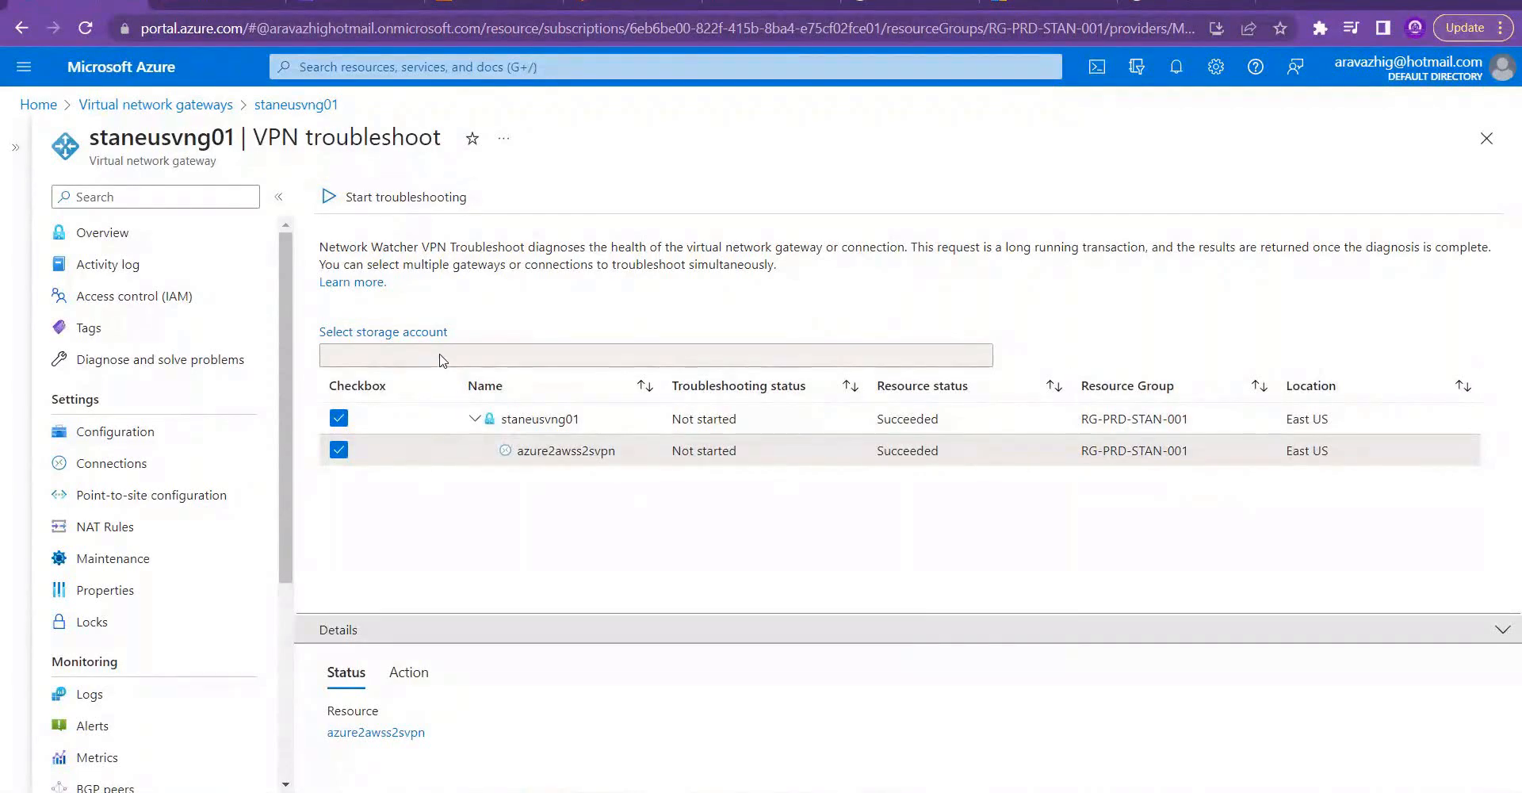
Step: Create a container named vpnlogs in storage account stanstglrseus01 with public access level Container (anonymous read access for containers and blobs)
click(407, 332)
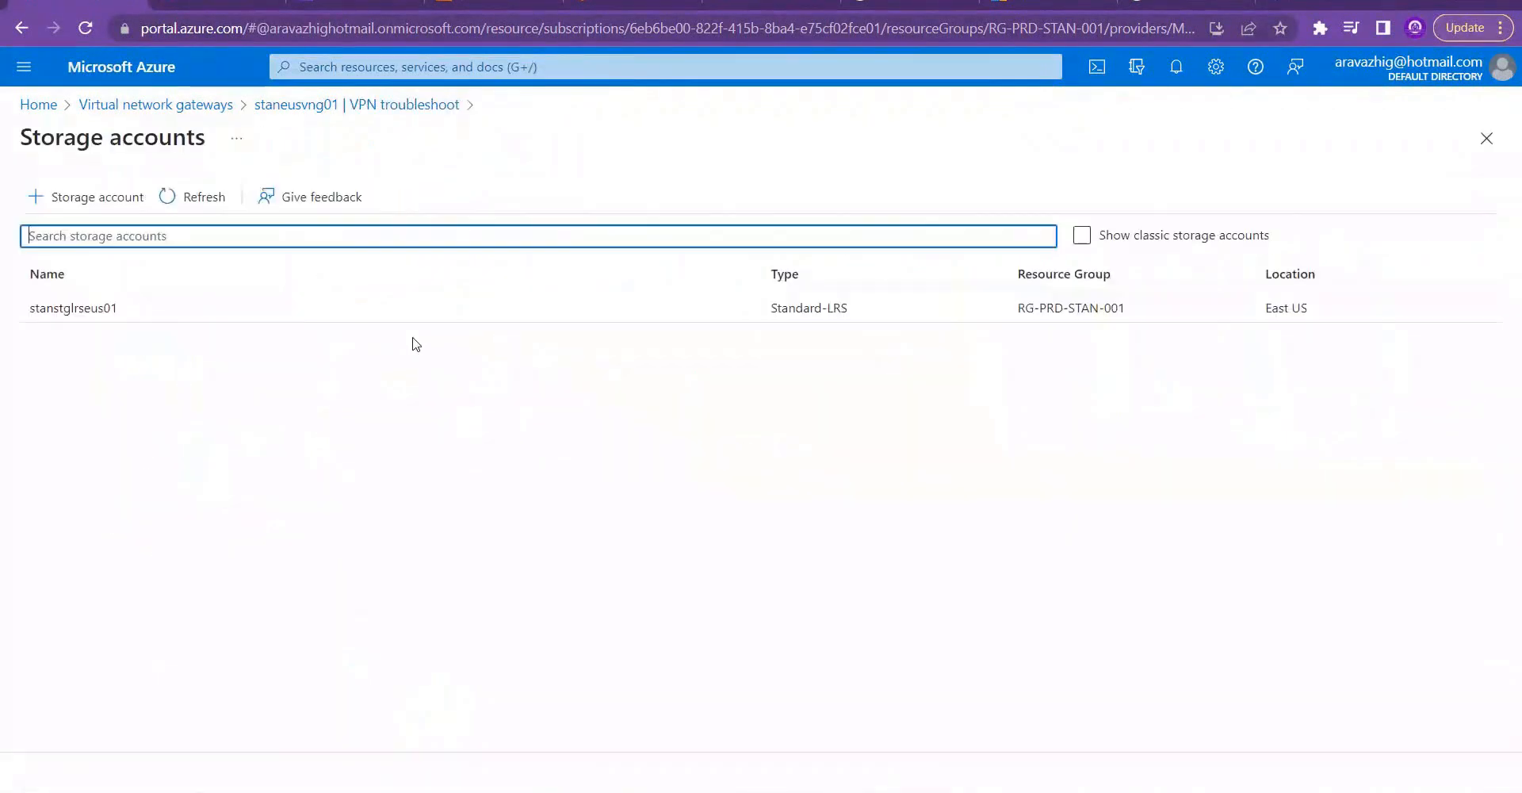
click(177, 304)
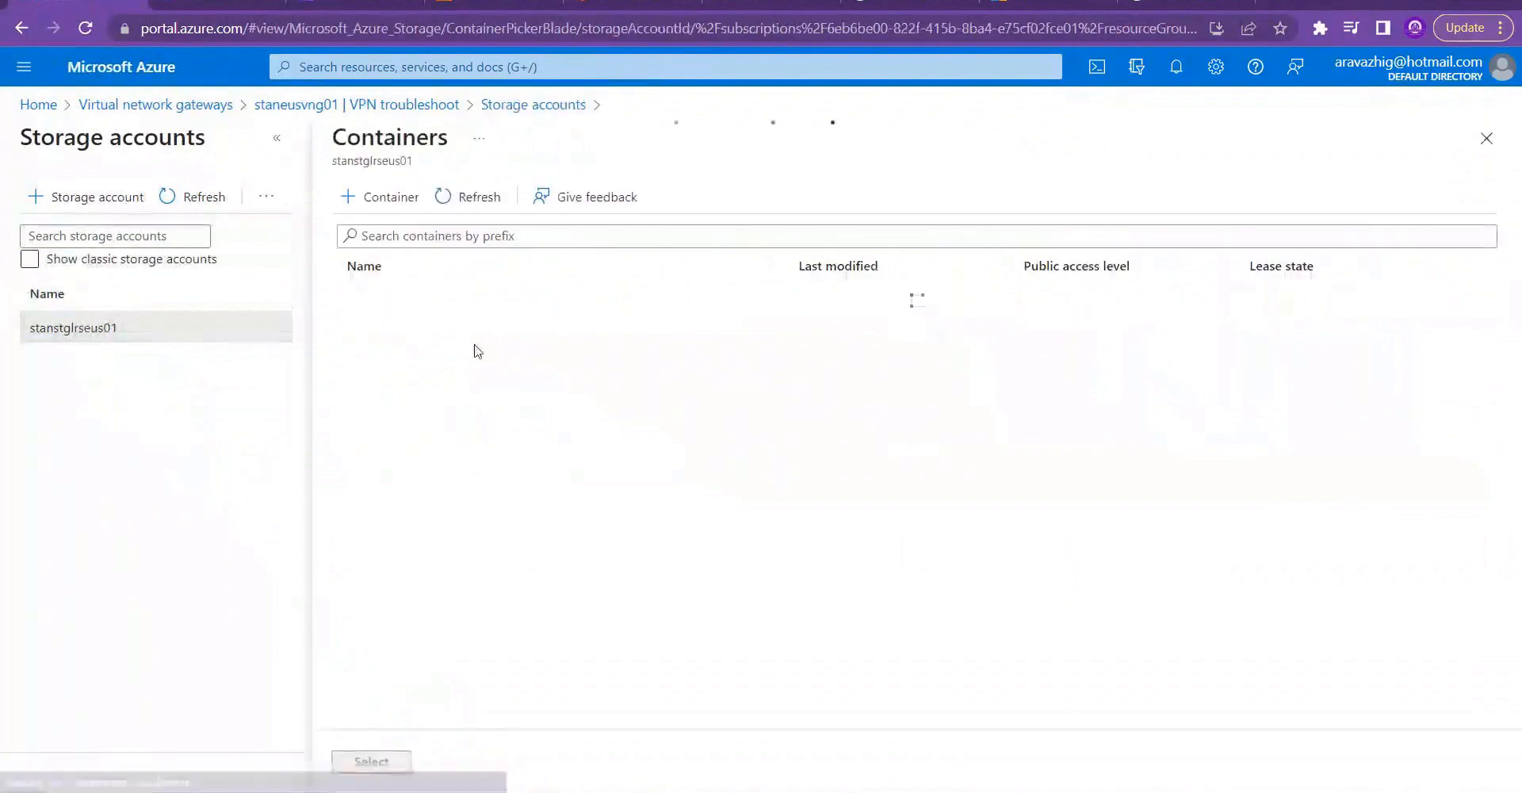
click(376, 200)
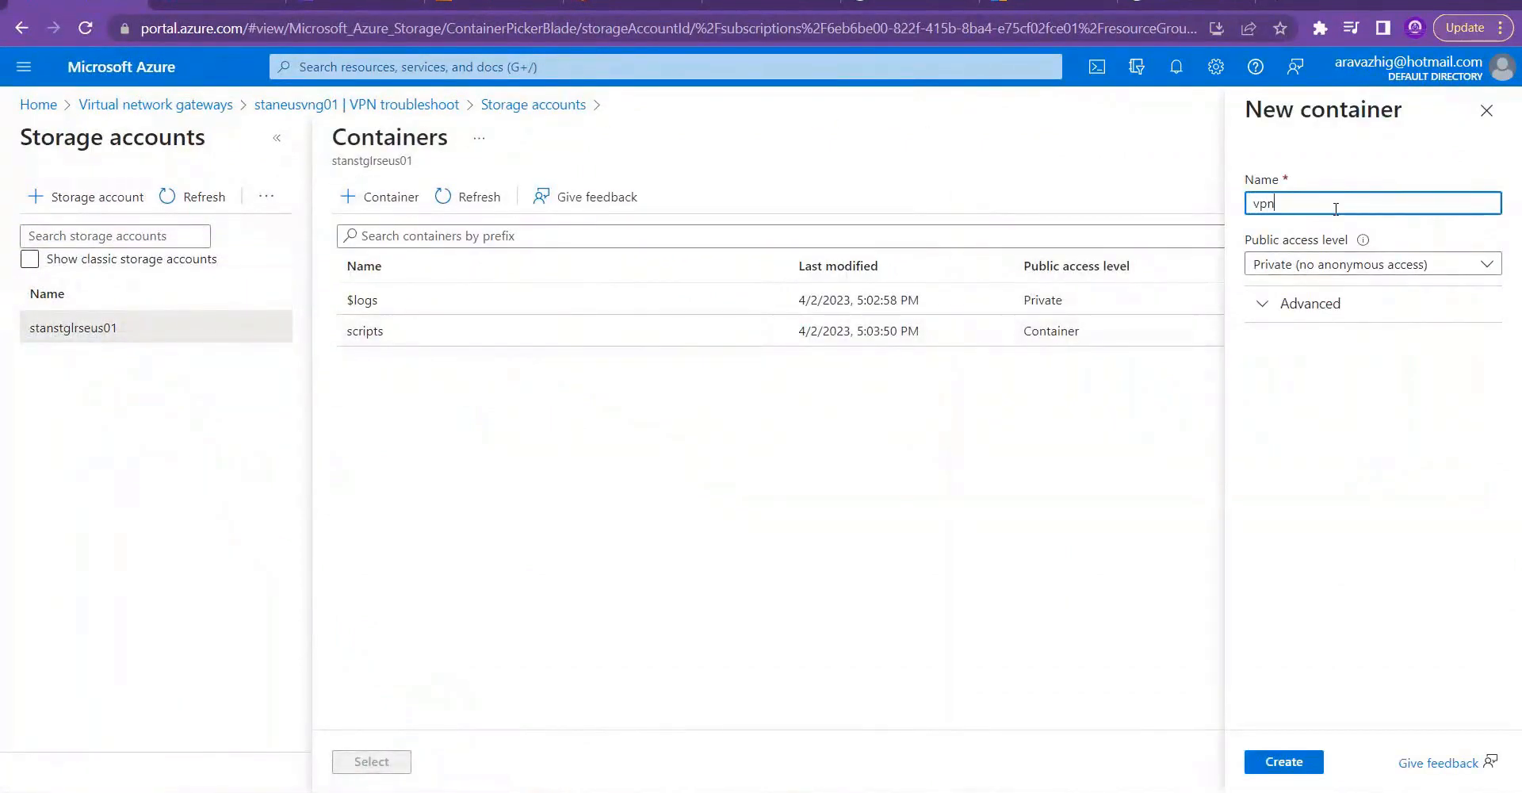
click(1356, 264)
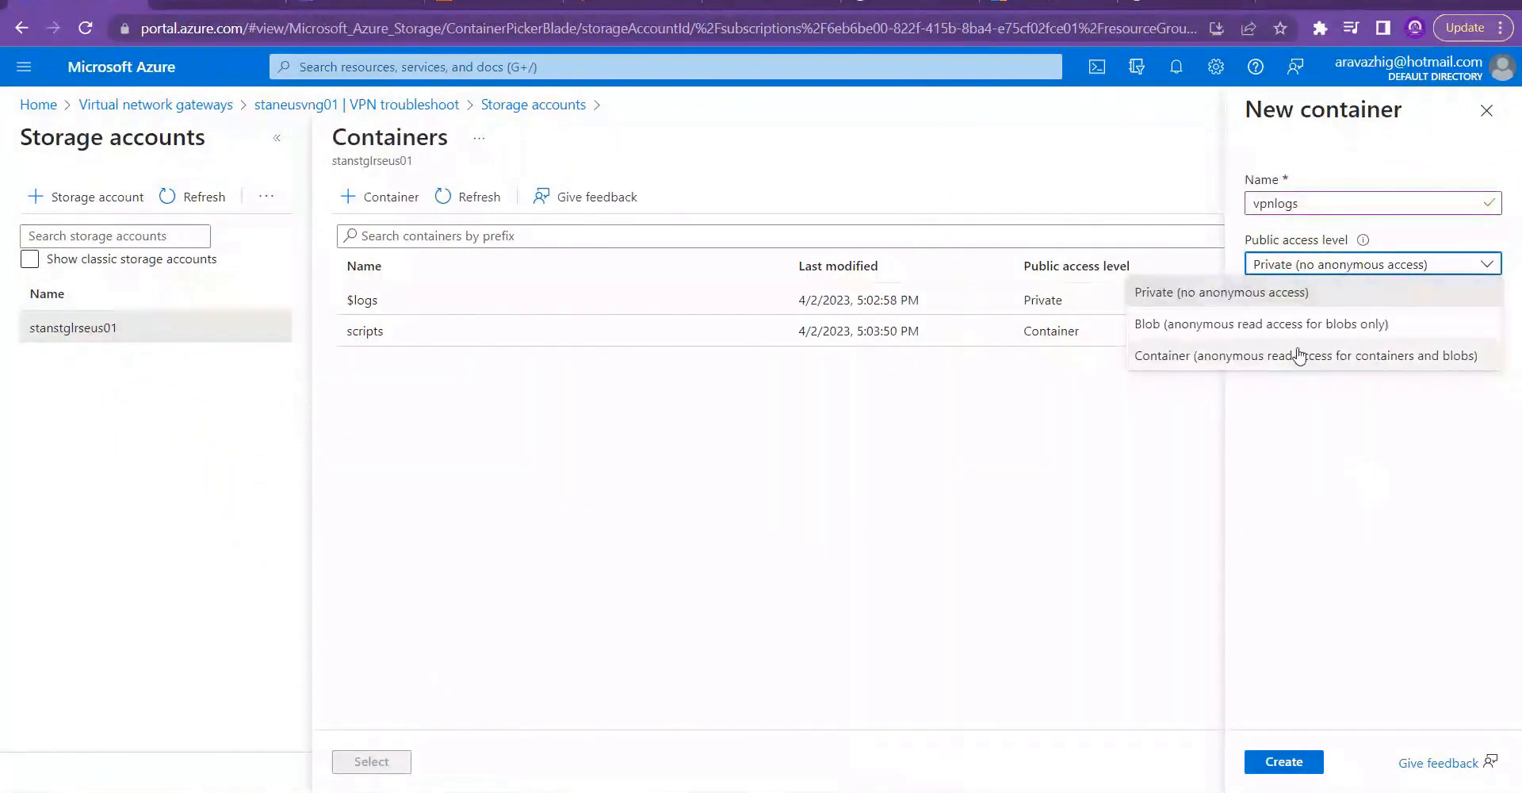
click(1300, 354)
click(1157, 760)
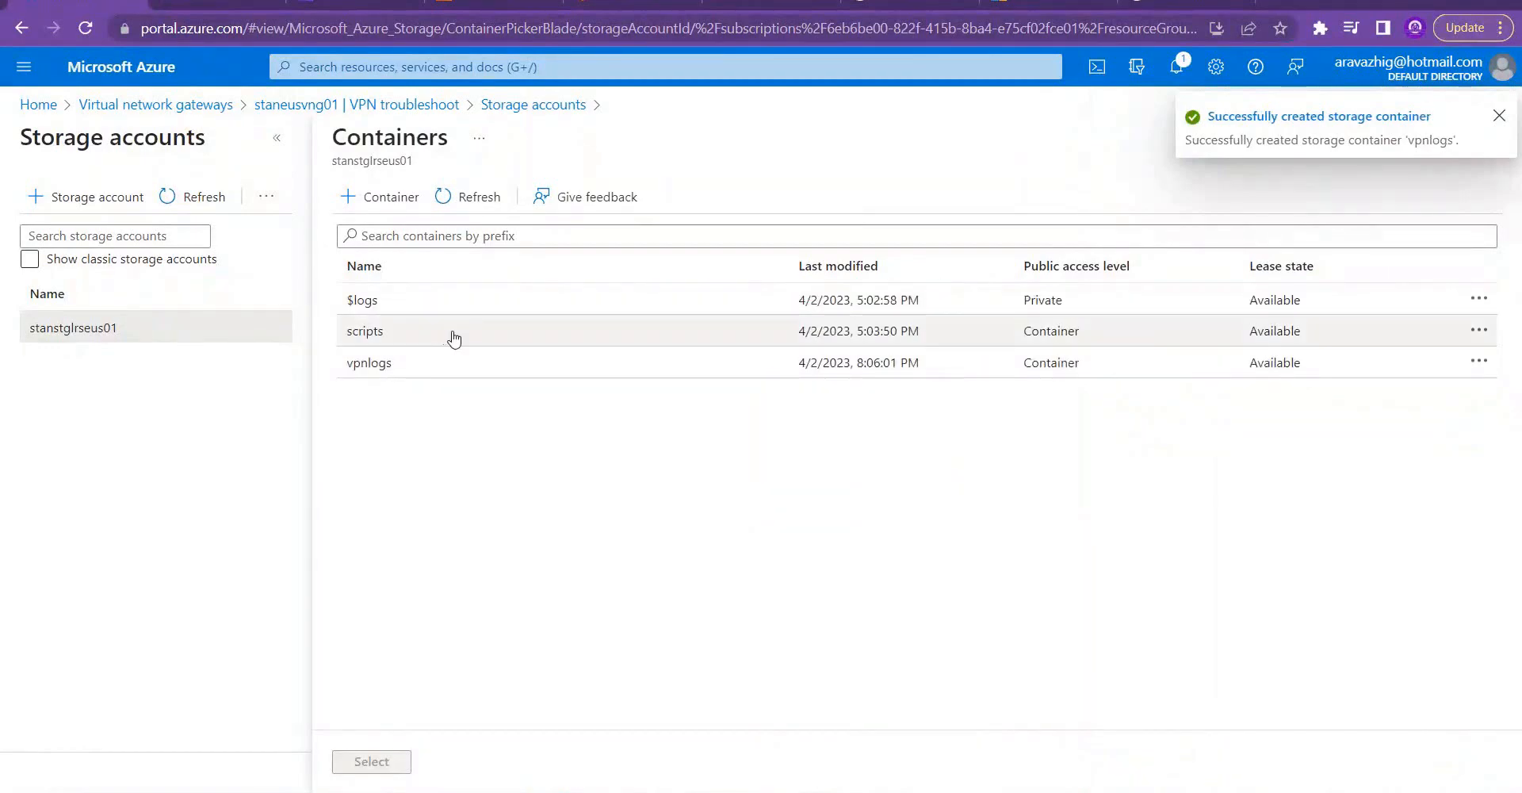
Step: Set the vpnlogs container as the troubleshooting storage location and start troubleshooting the selected gateway and connection
click(418, 364)
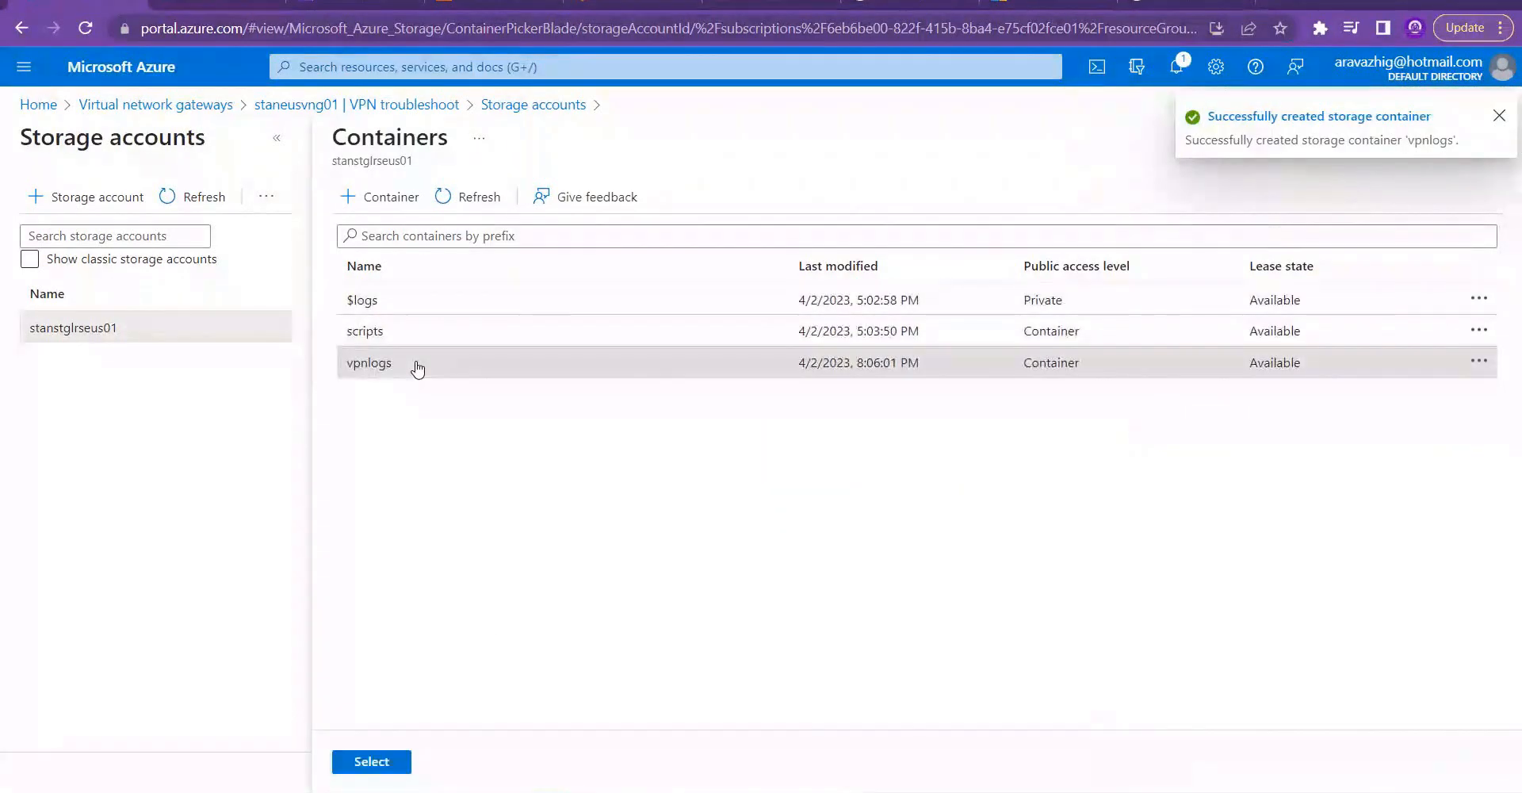
click(379, 761)
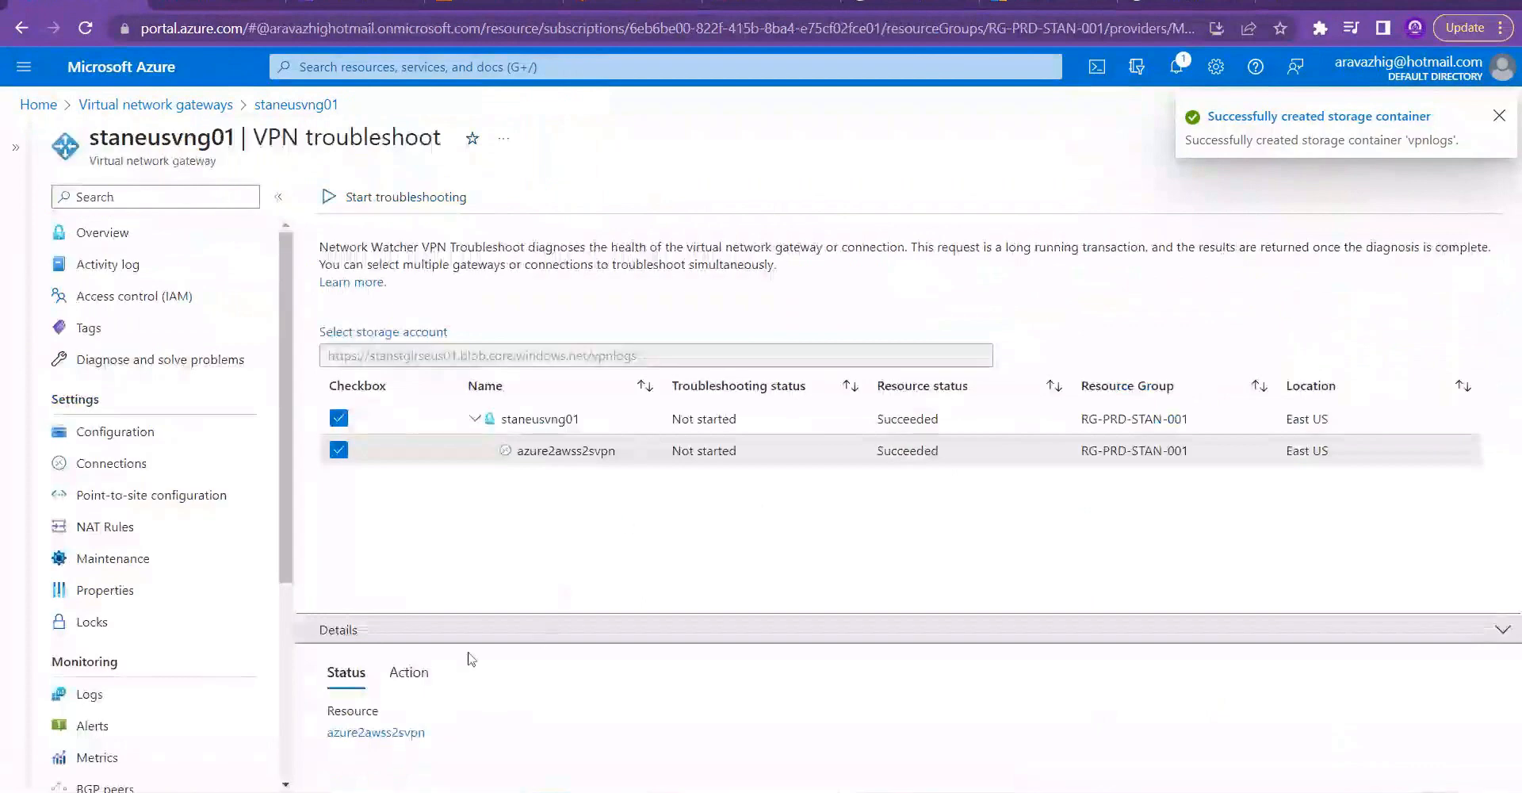
click(375, 200)
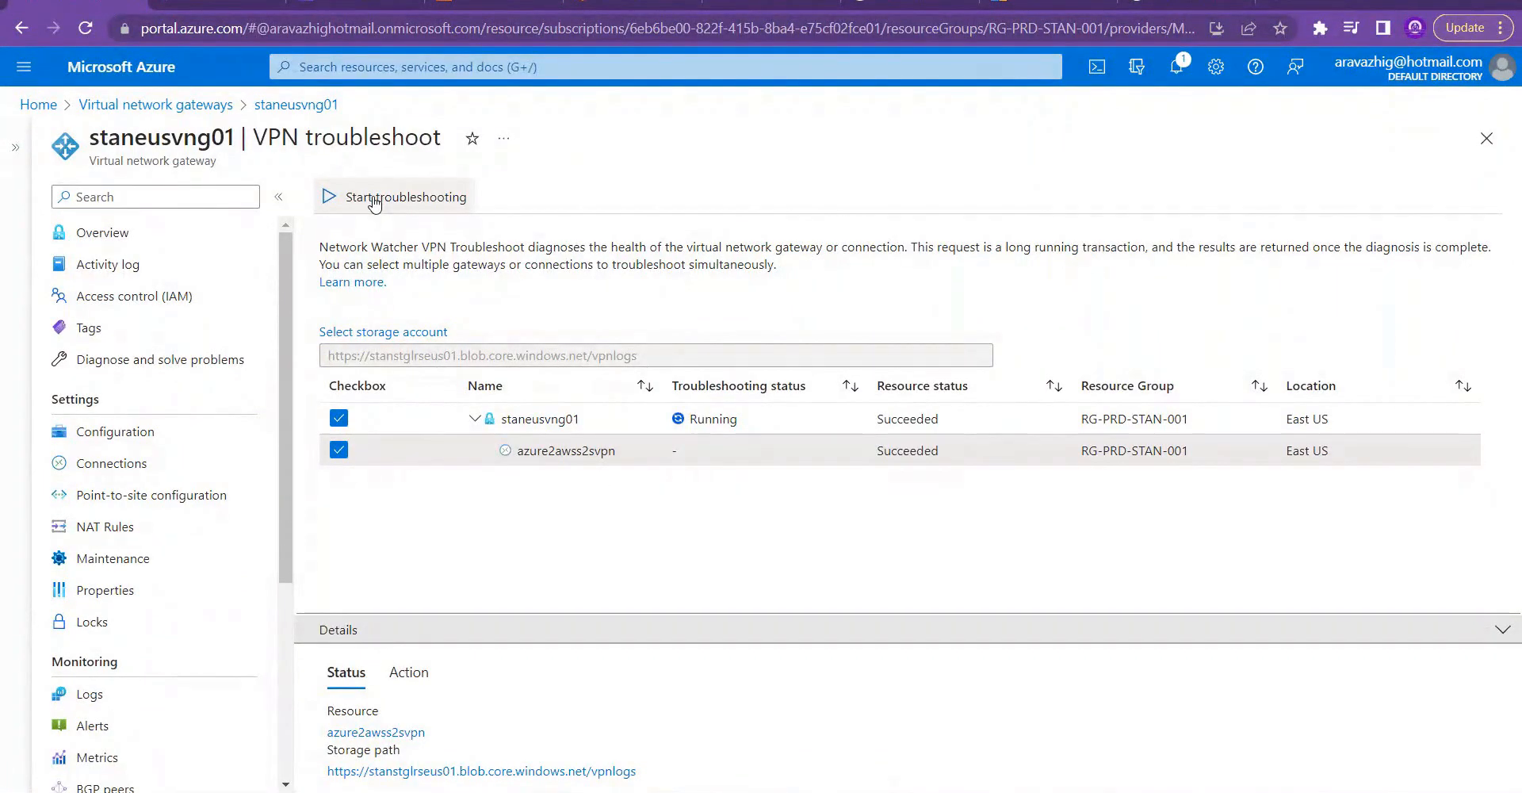
Step: Check the action and status details of the troubleshooting run, staying on the page without discarding unsaved edits
click(401, 679)
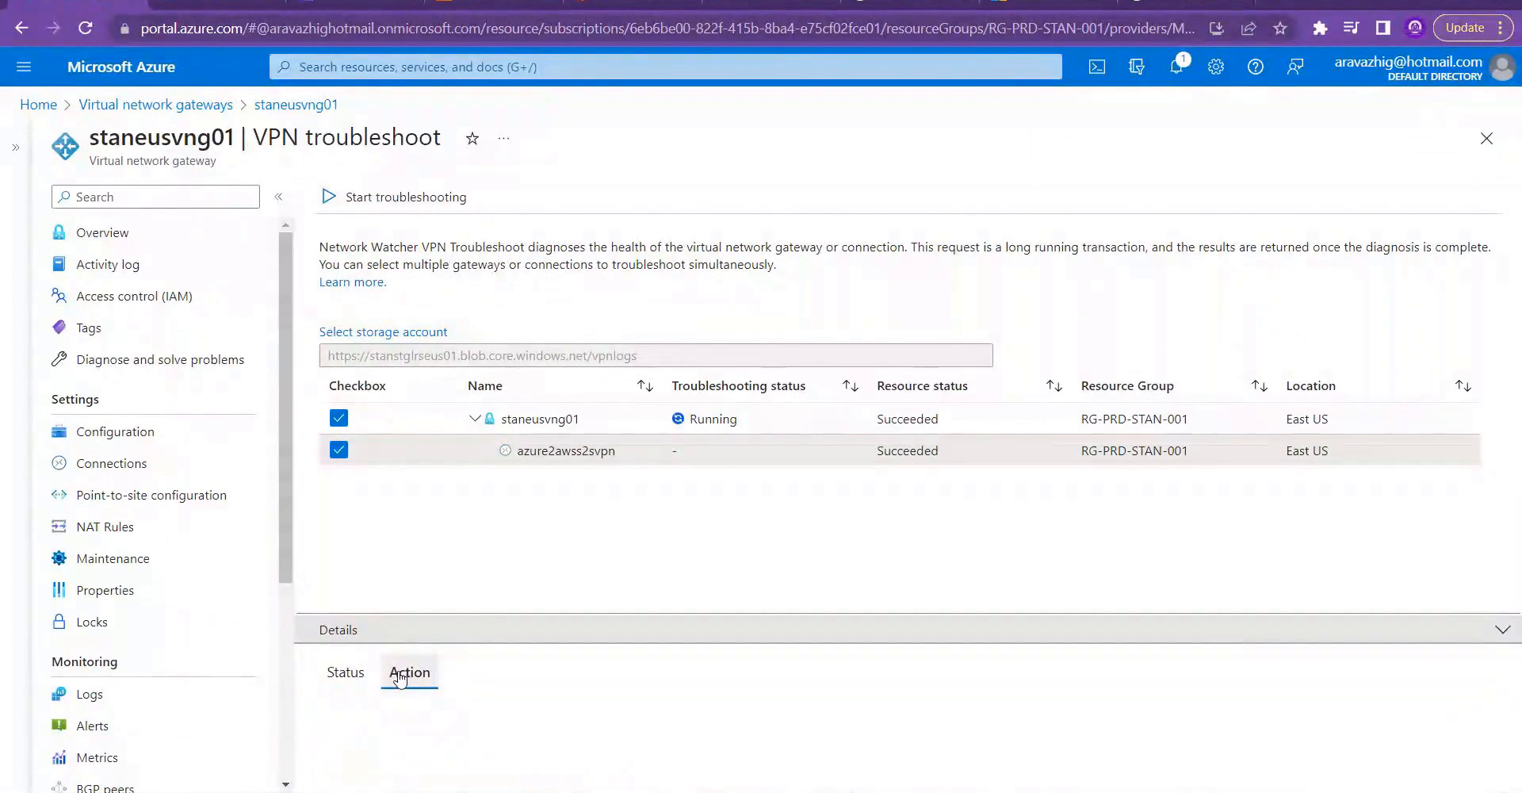
click(343, 685)
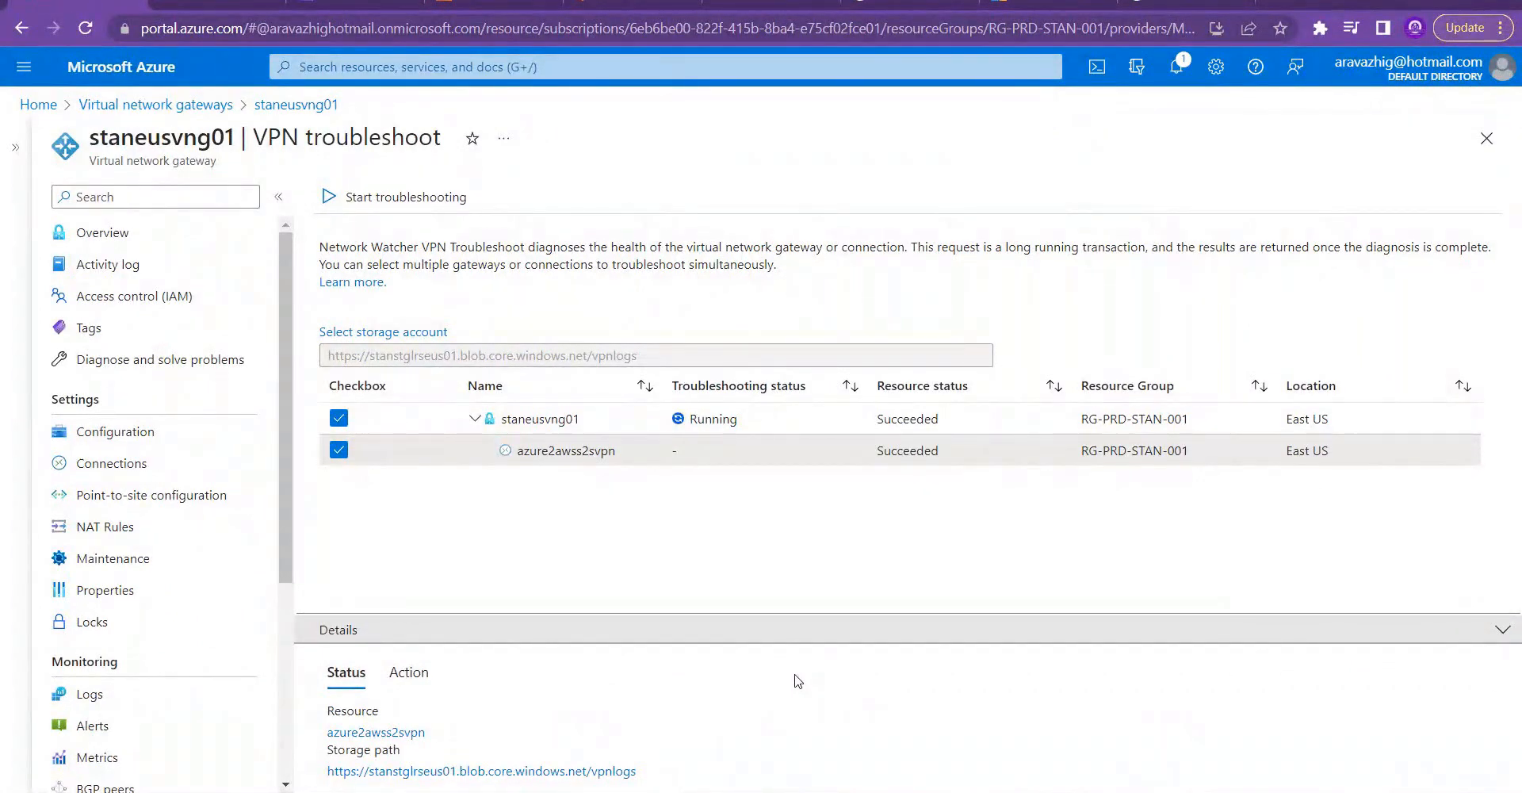
double_click(714, 419)
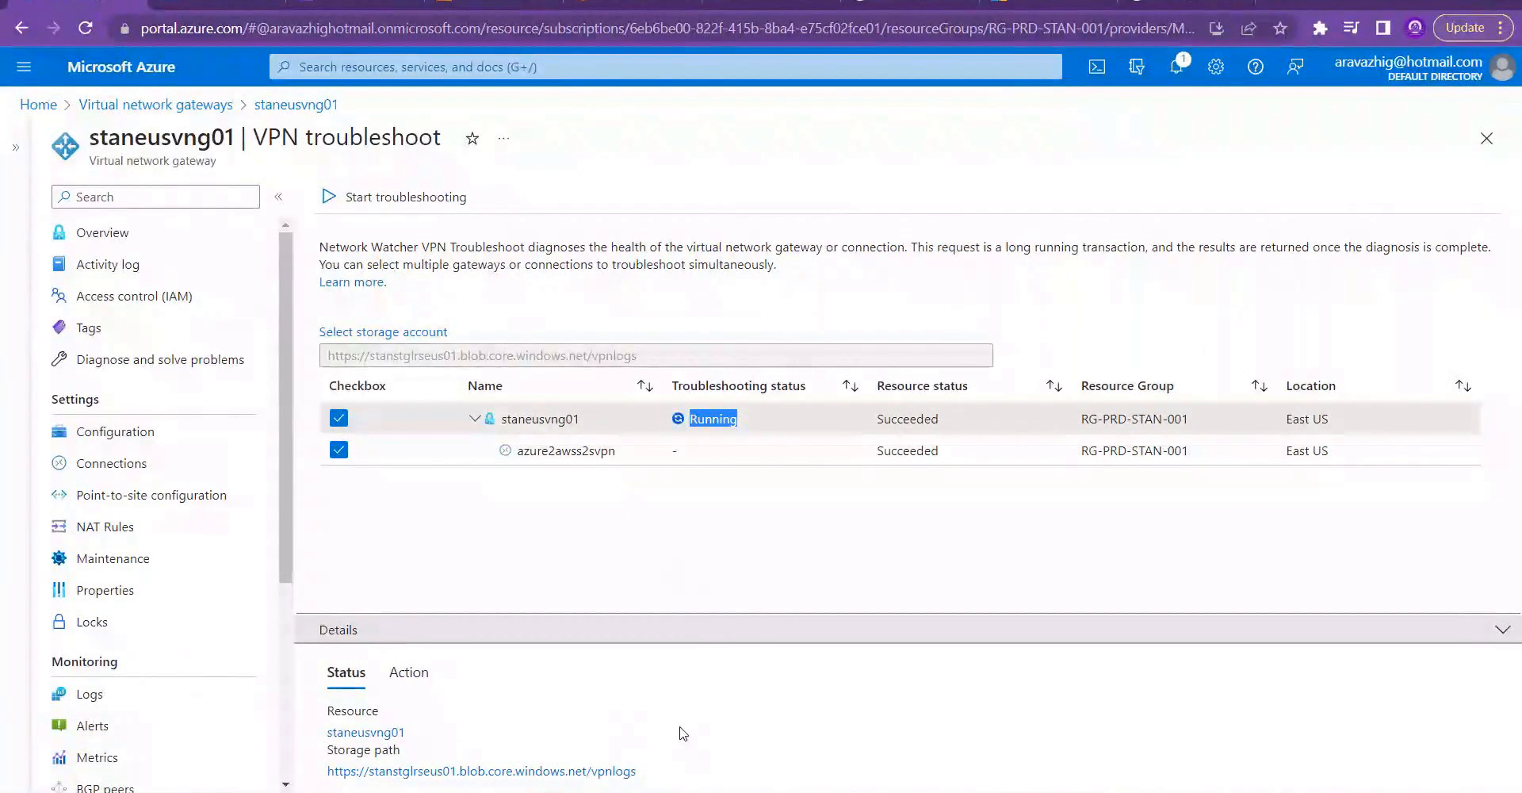
click(155, 473)
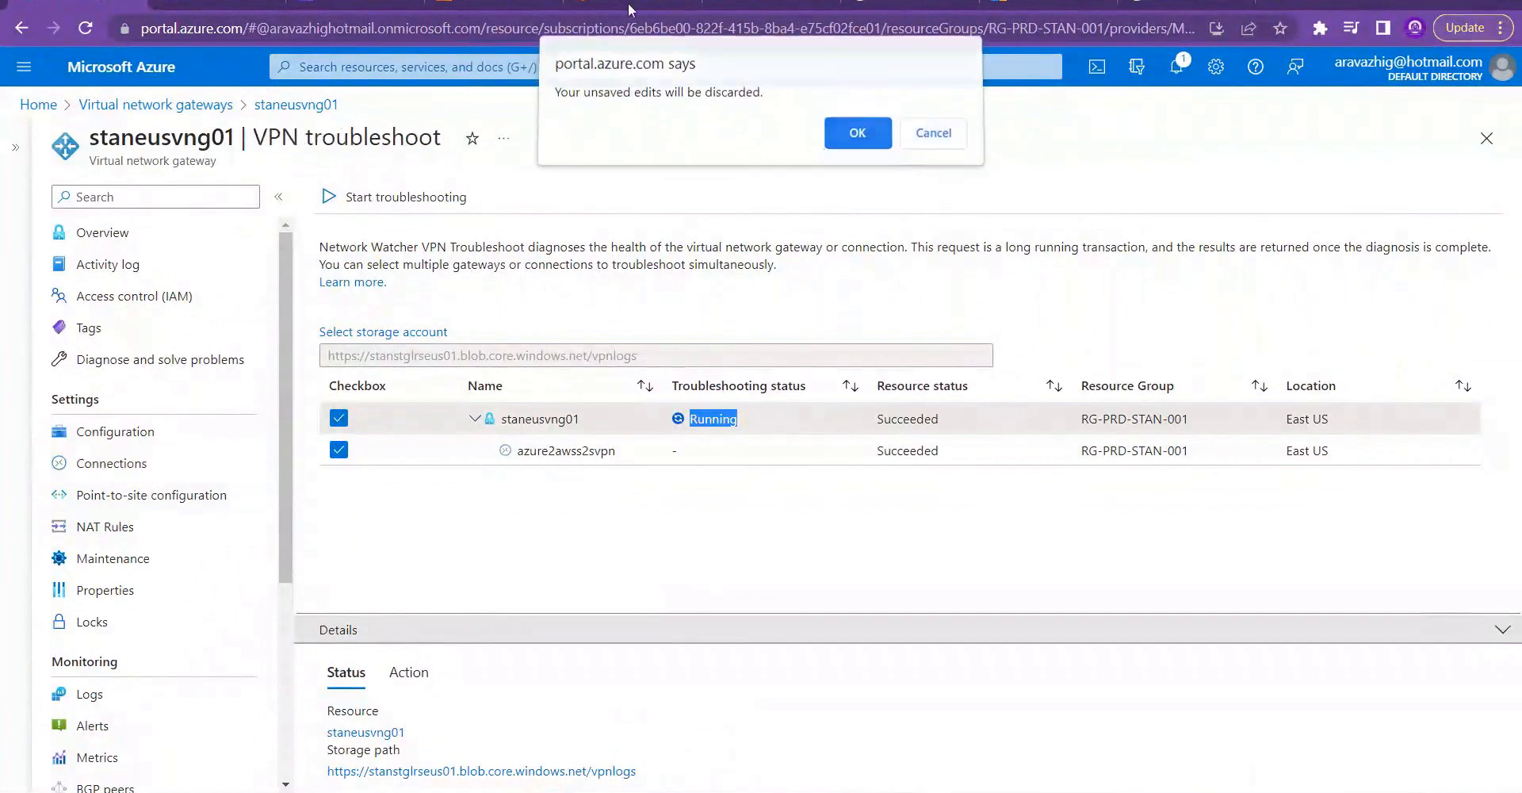
key(Escape)
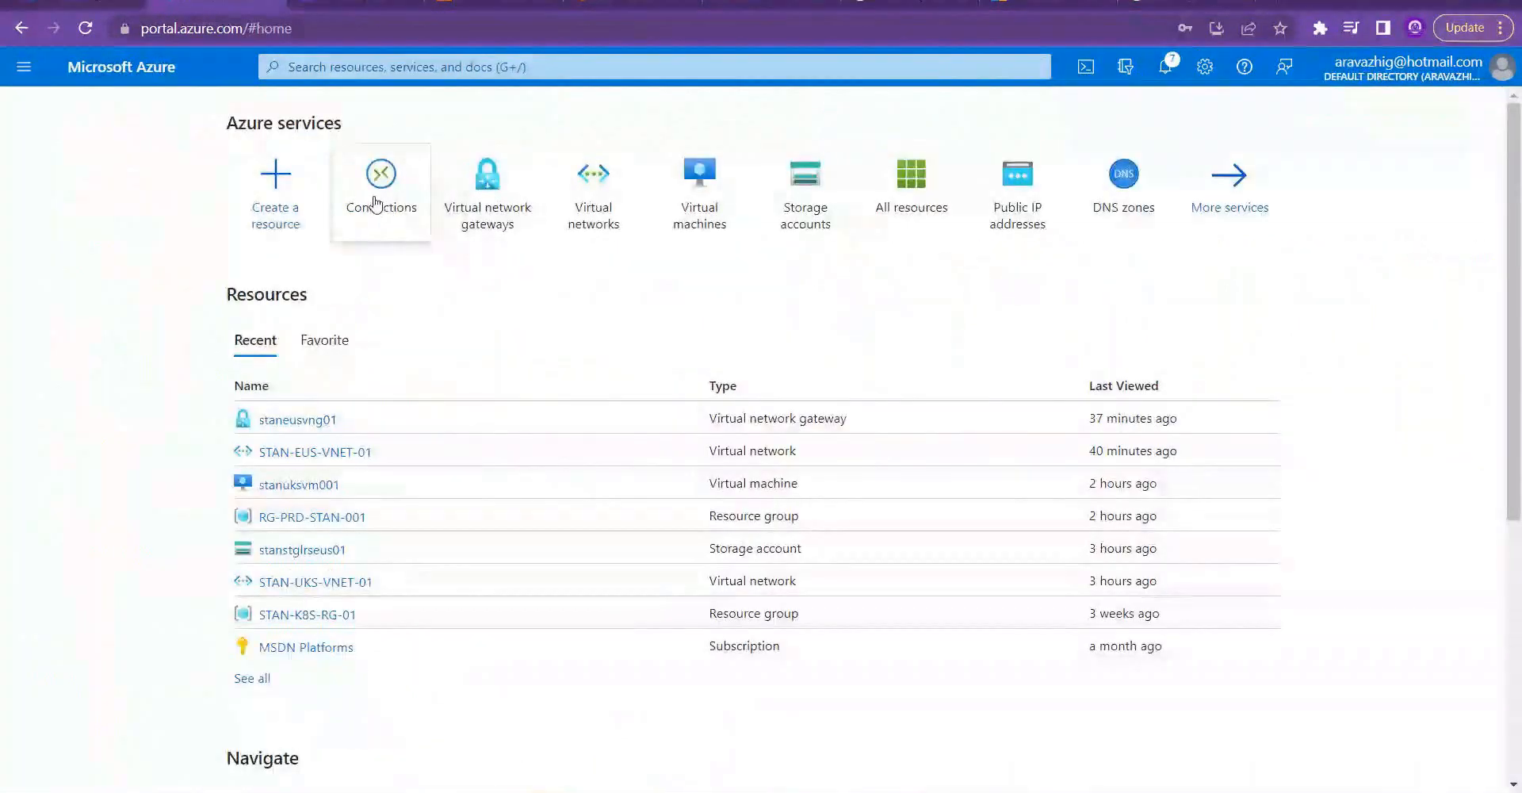
Step: Check the ping to 10.0.0.4 in the stanawsvm01 terminal and the continuous ping to 172.31.15.219 on the Azure VM
mouse_move(378, 199)
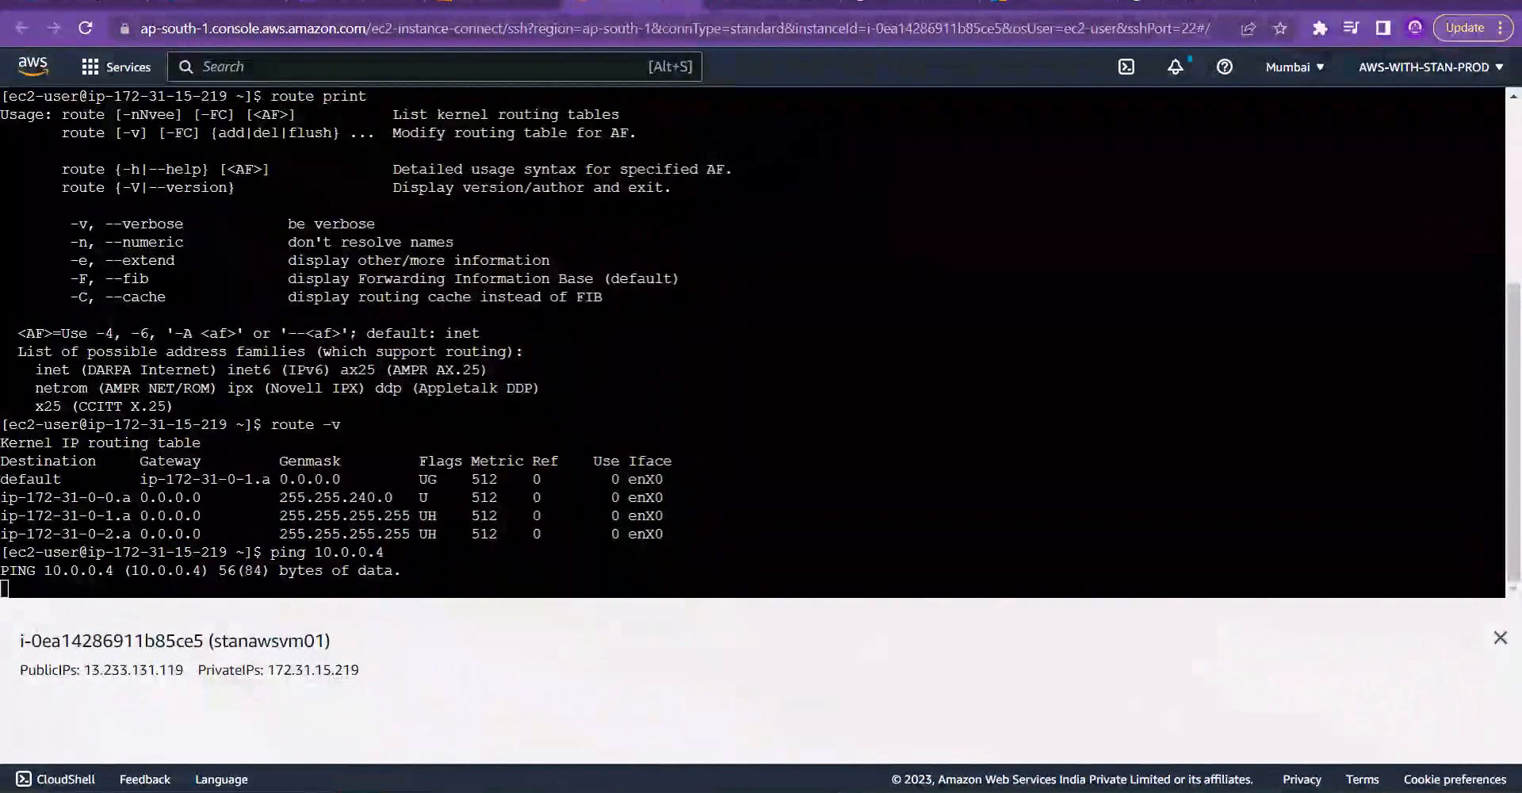
mouse_move(409, 791)
click(307, 729)
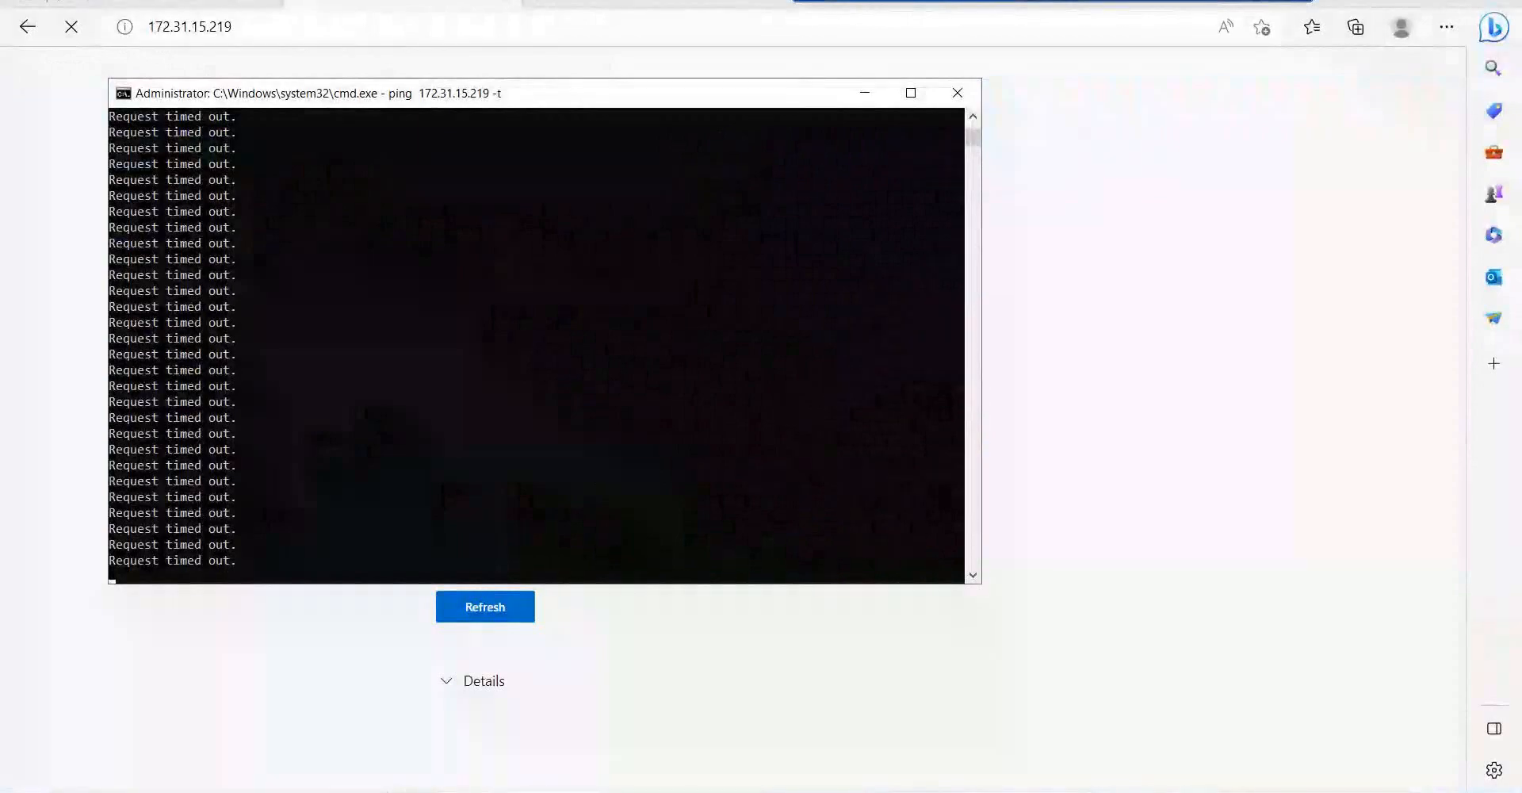
click(1250, 3)
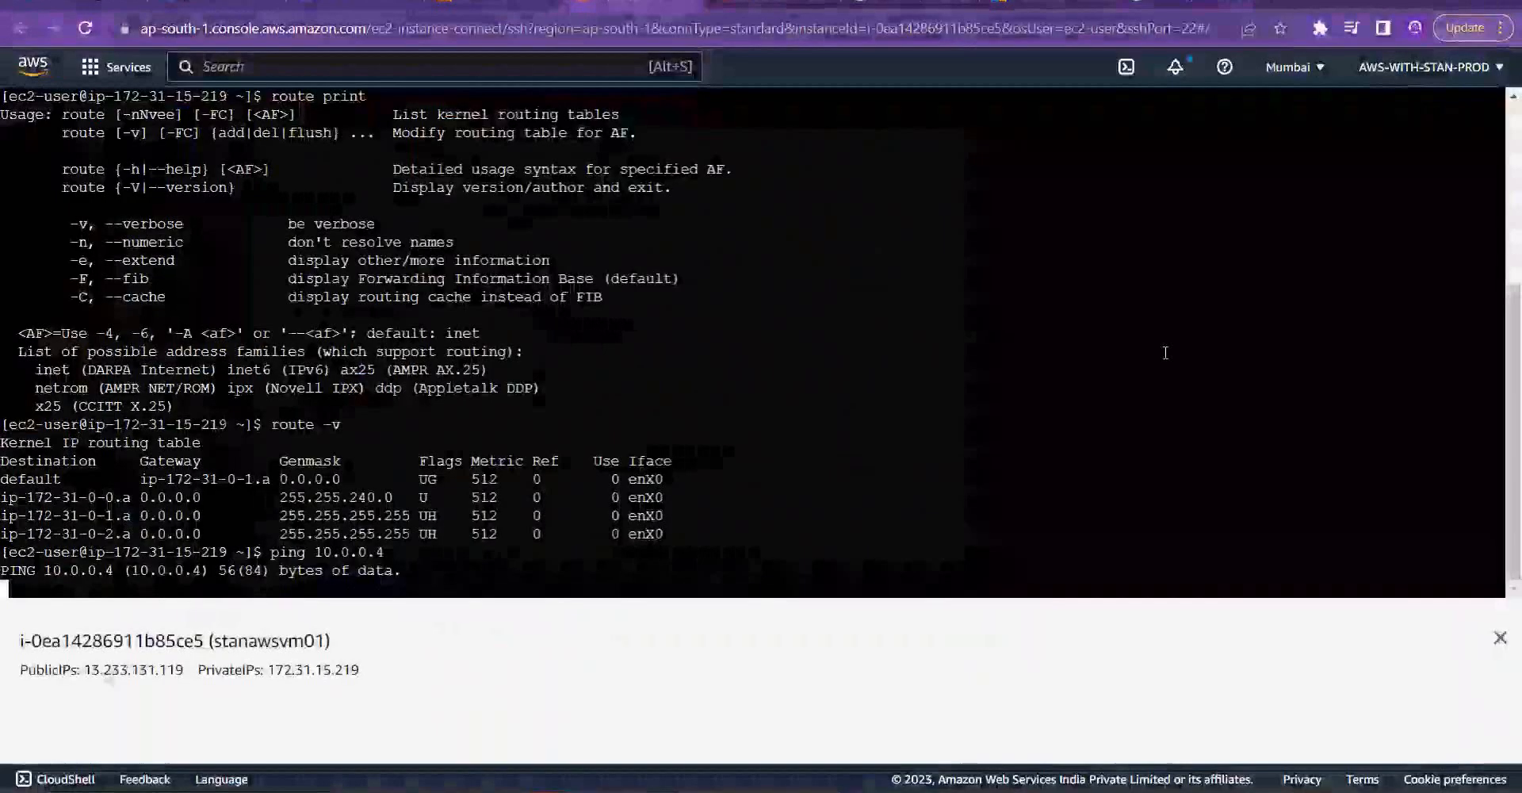
Step: Switch to YouTube, open "AWS in TAMIL - DAY 17 - Network day 6 - PART 2 - S2S VPN" and skim forward to near its end
click(764, 3)
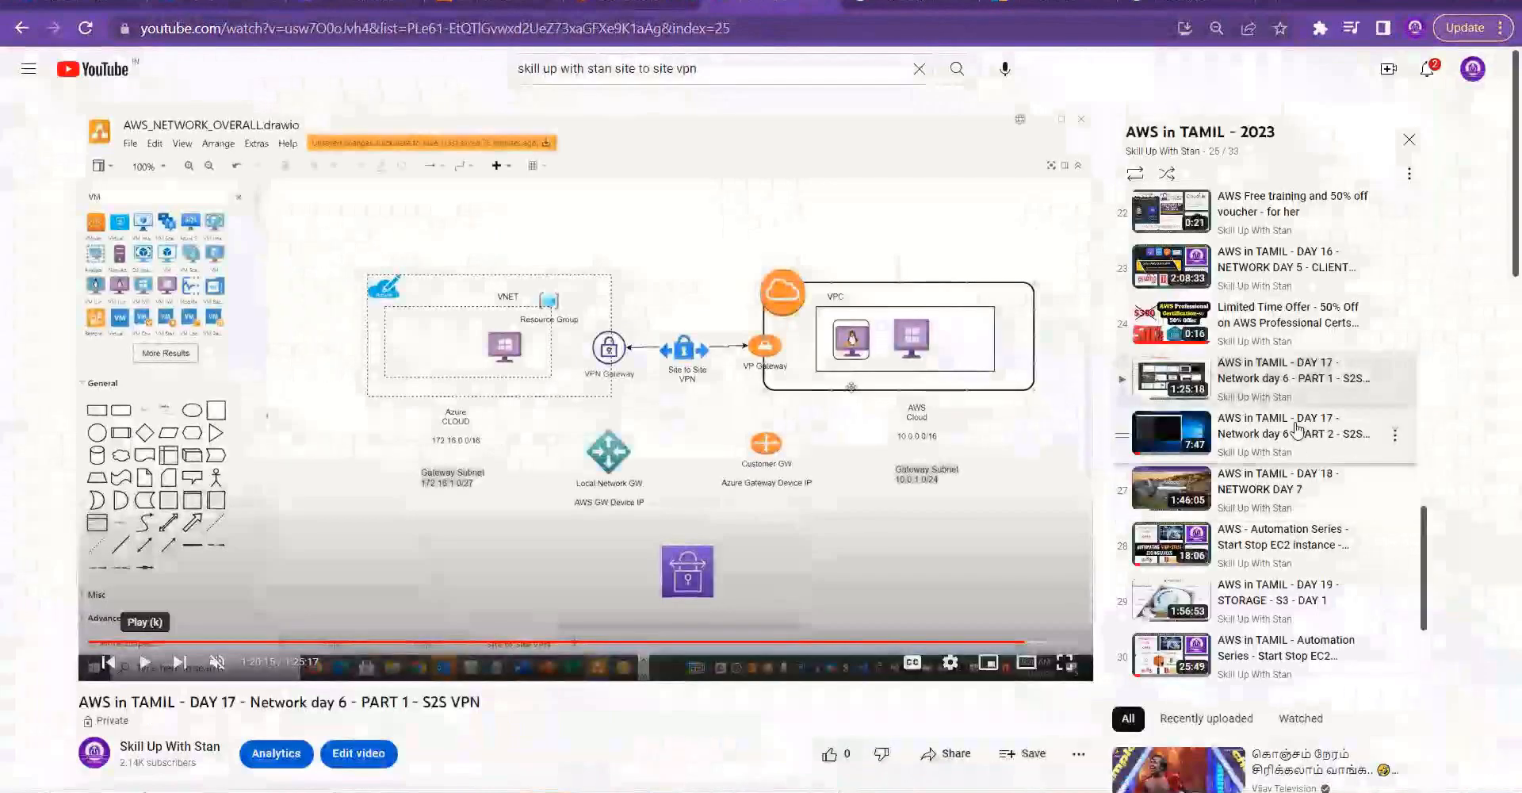
click(1288, 428)
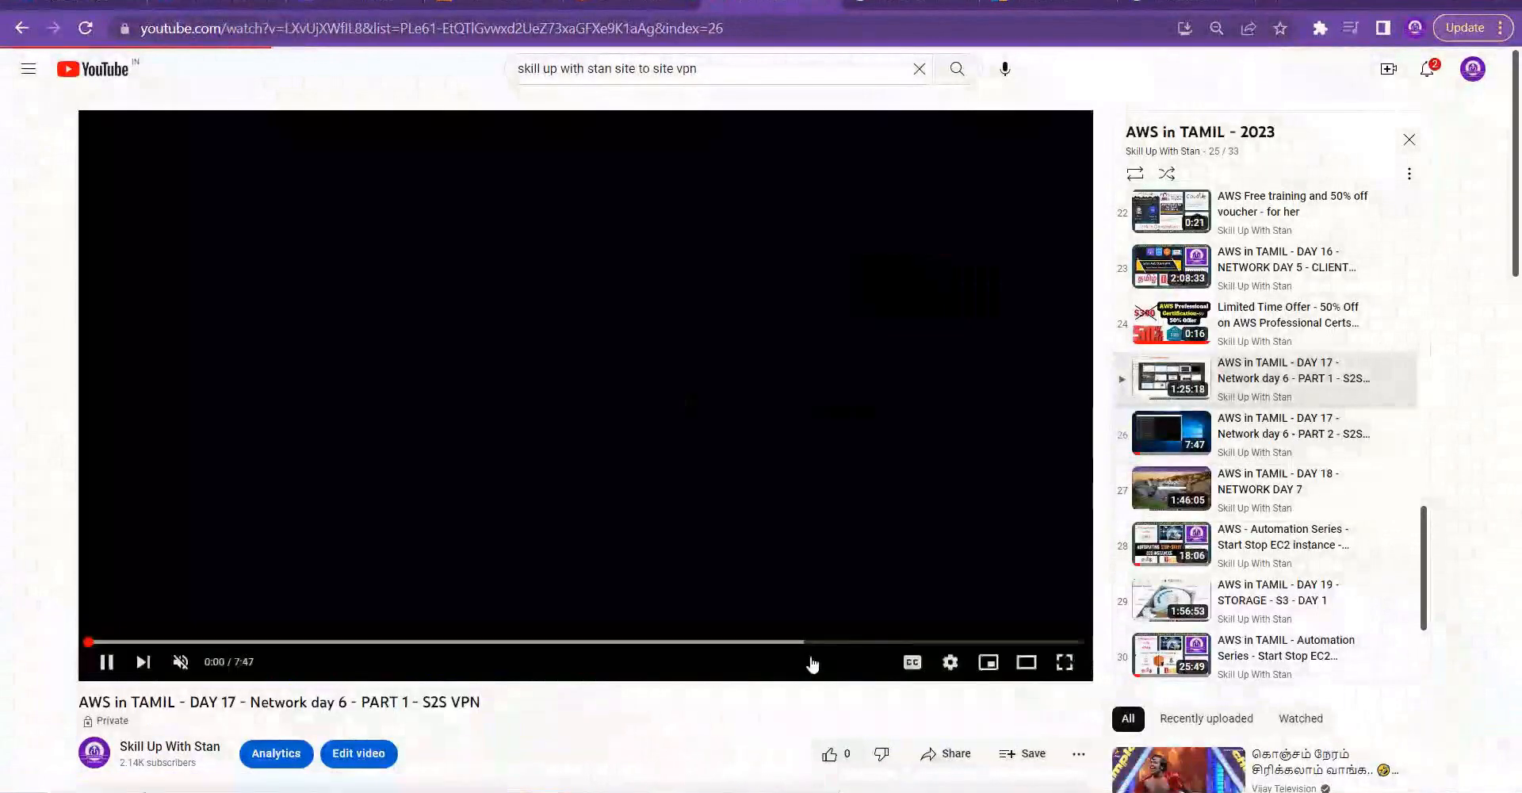
click(793, 642)
click(757, 642)
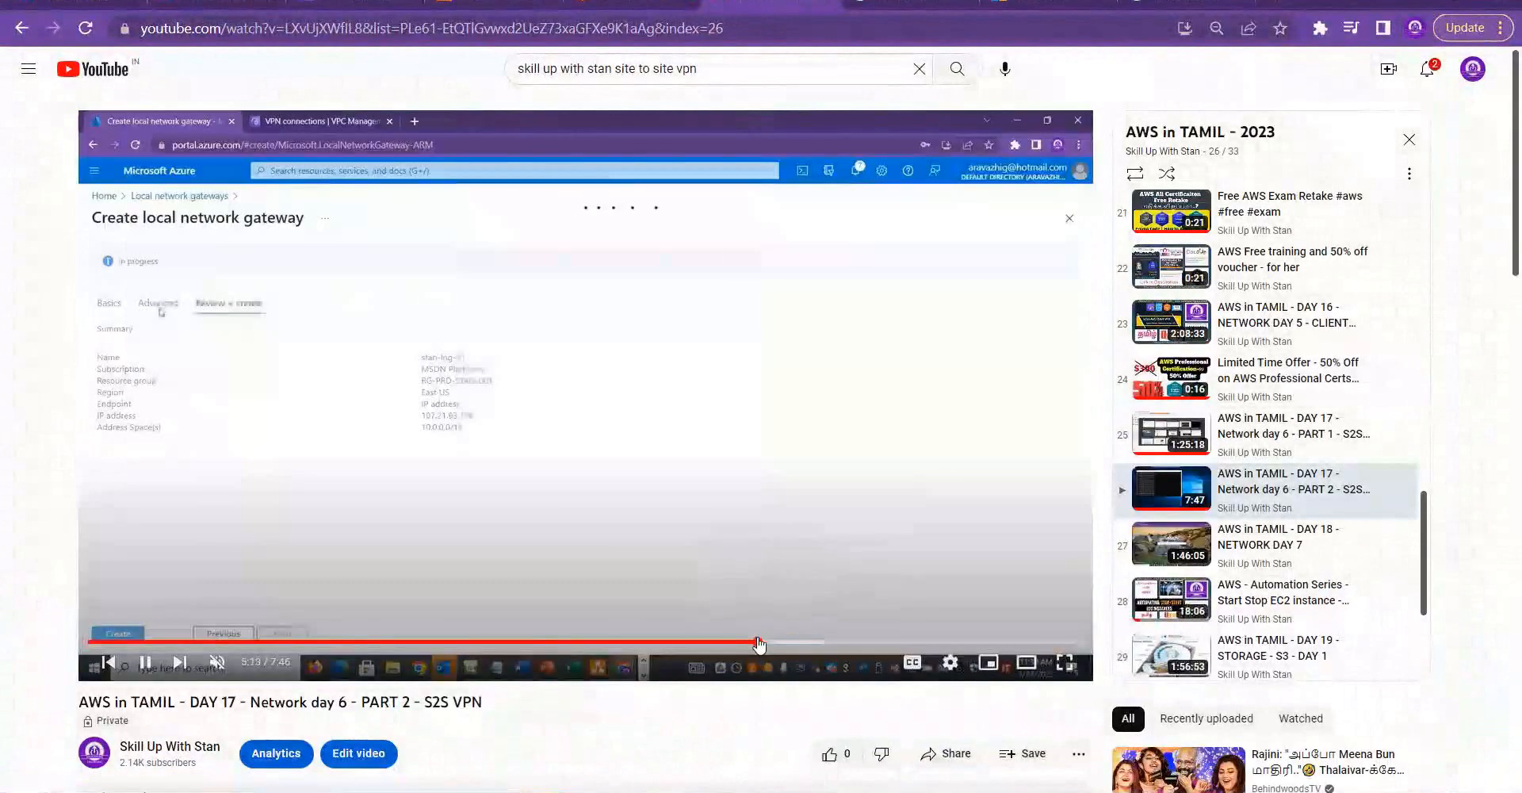
click(680, 642)
click(877, 642)
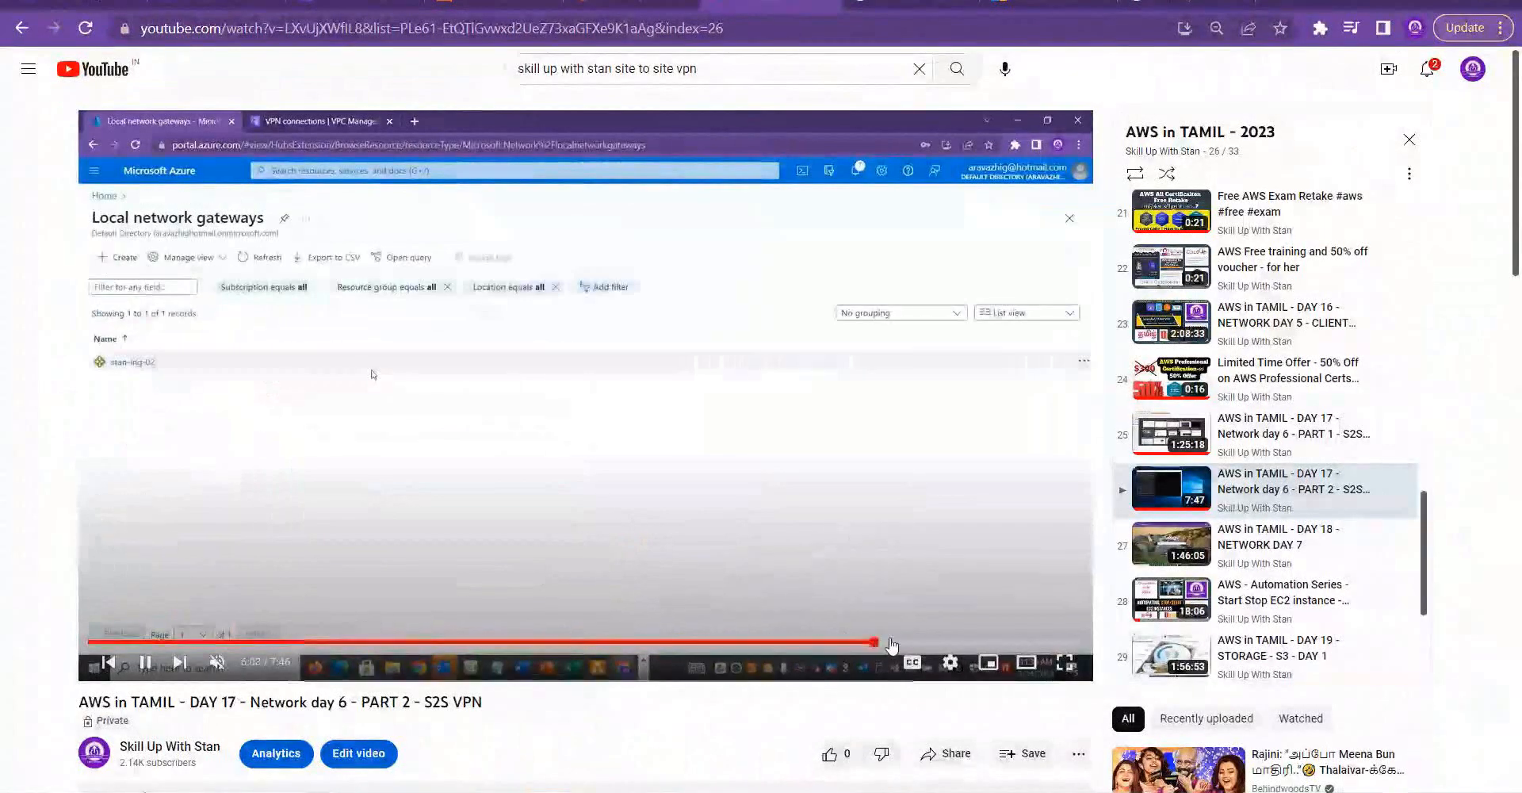
click(942, 642)
click(986, 642)
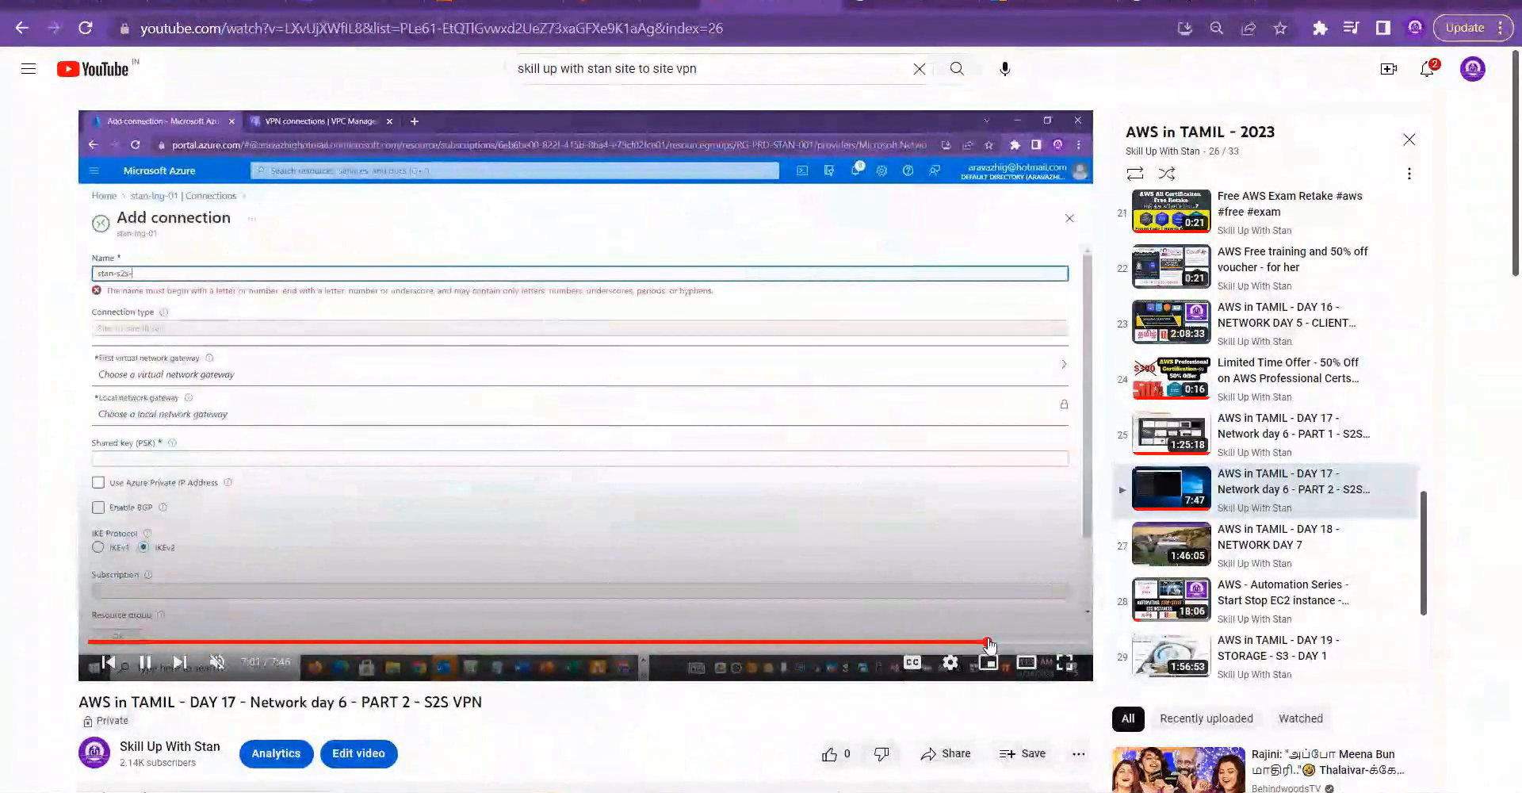
click(1041, 642)
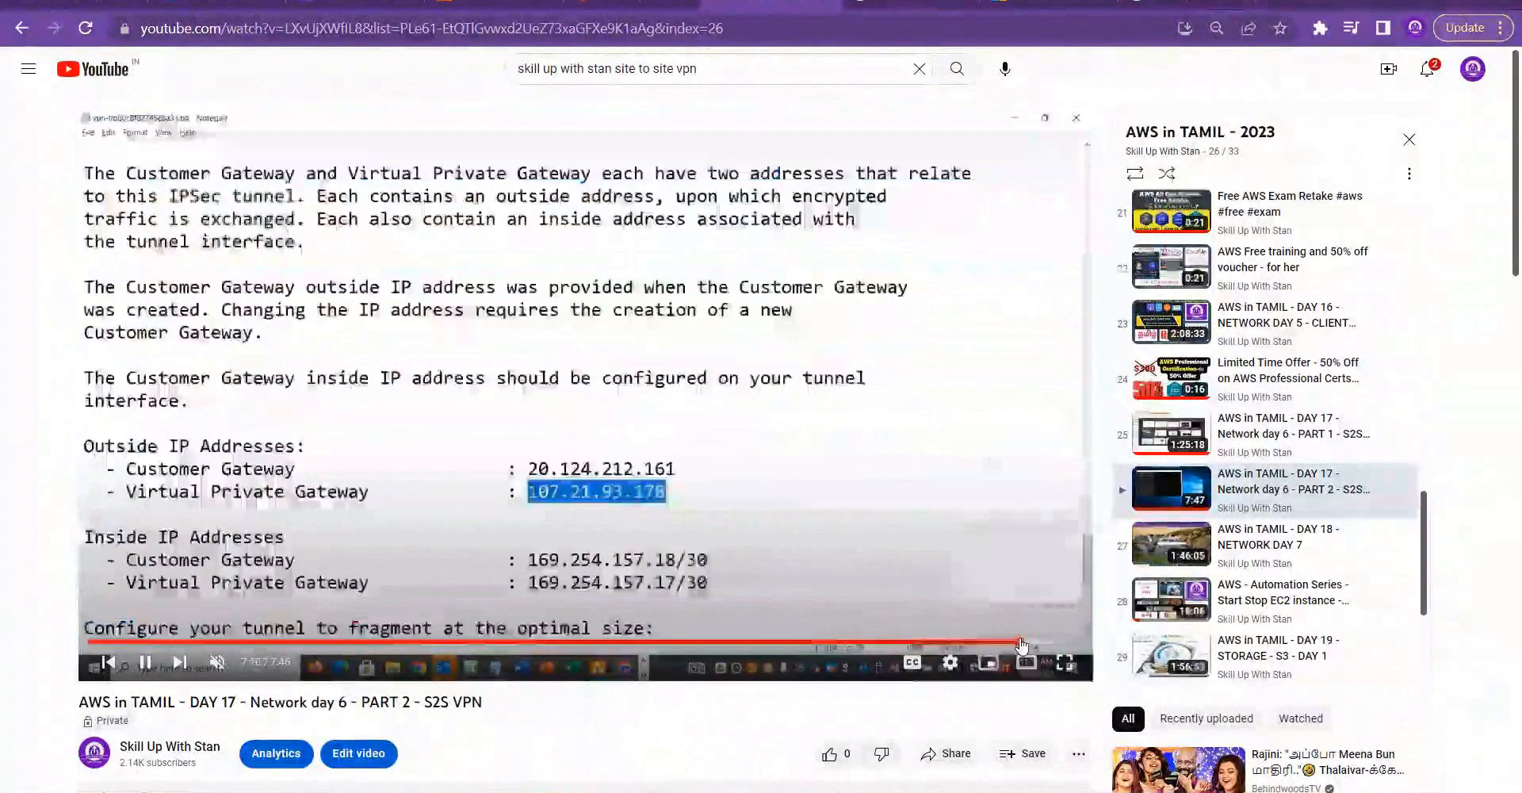
click(1066, 642)
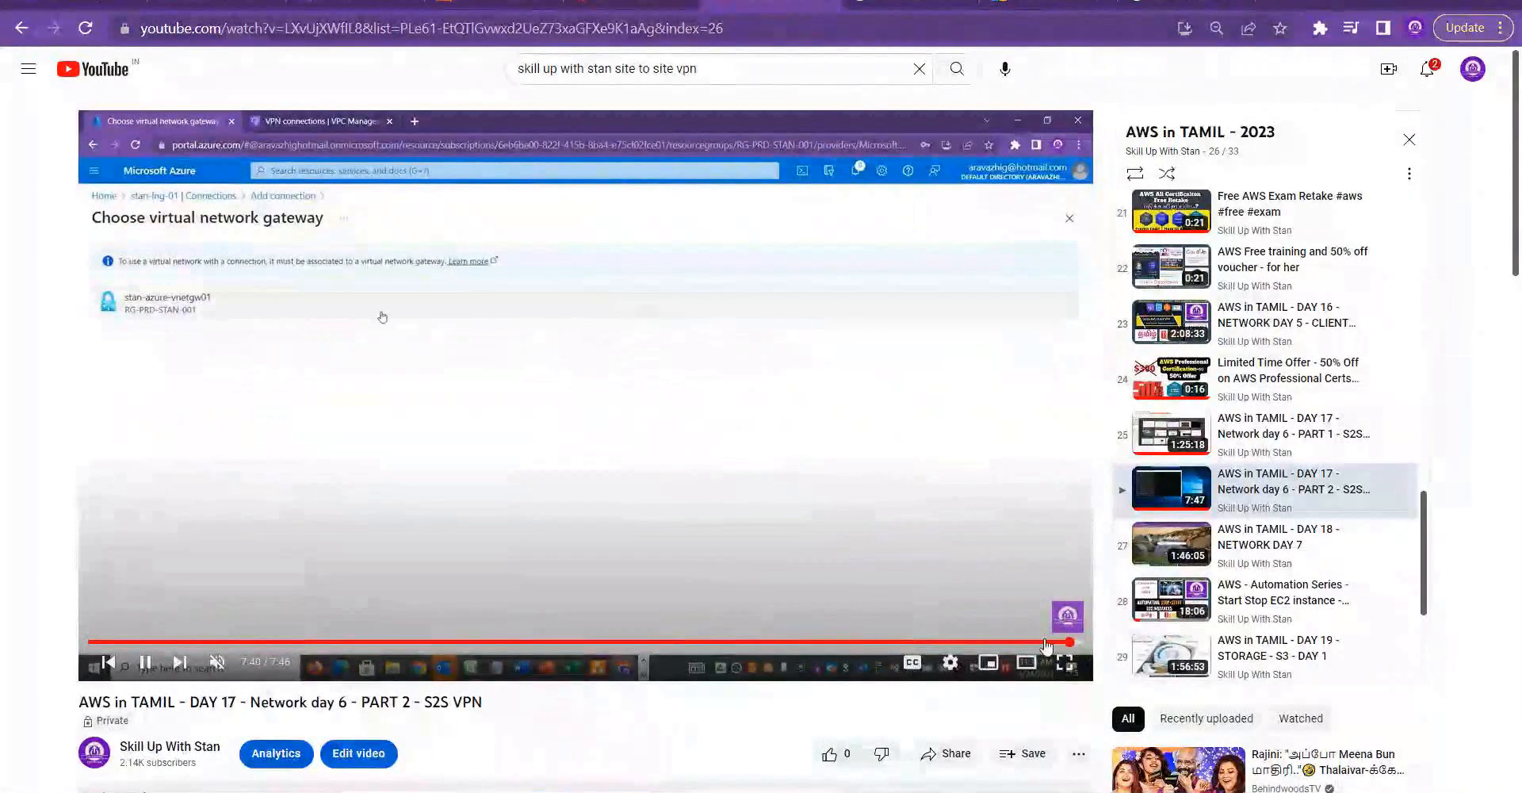
Step: Skim back through the video's connection and local network gateway setup to the ping demonstration at 2:49
click(1010, 642)
click(958, 643)
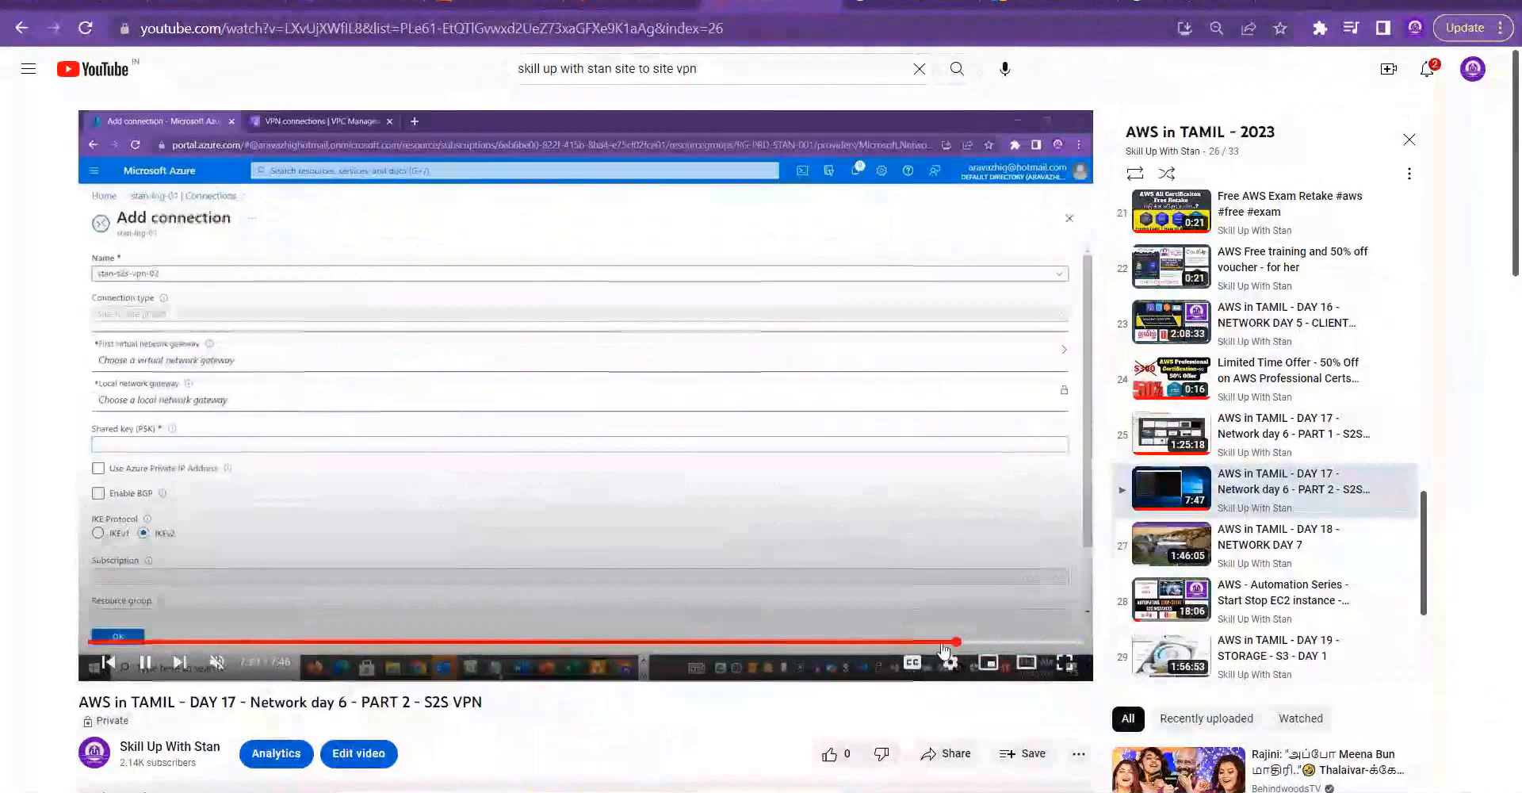
click(910, 643)
click(846, 643)
click(803, 643)
click(780, 643)
click(711, 626)
click(711, 643)
click(746, 643)
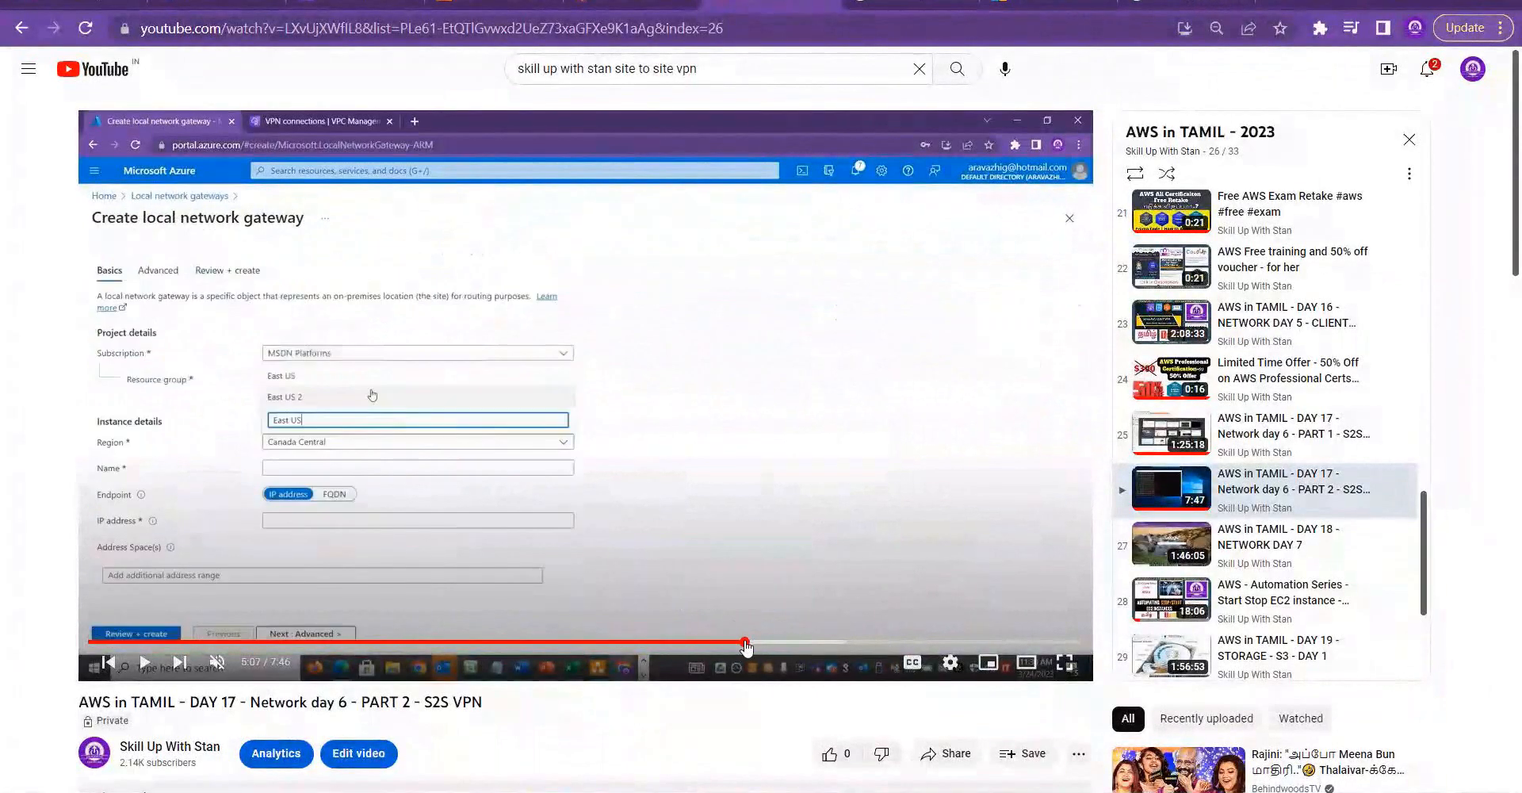
click(768, 643)
click(804, 644)
click(684, 643)
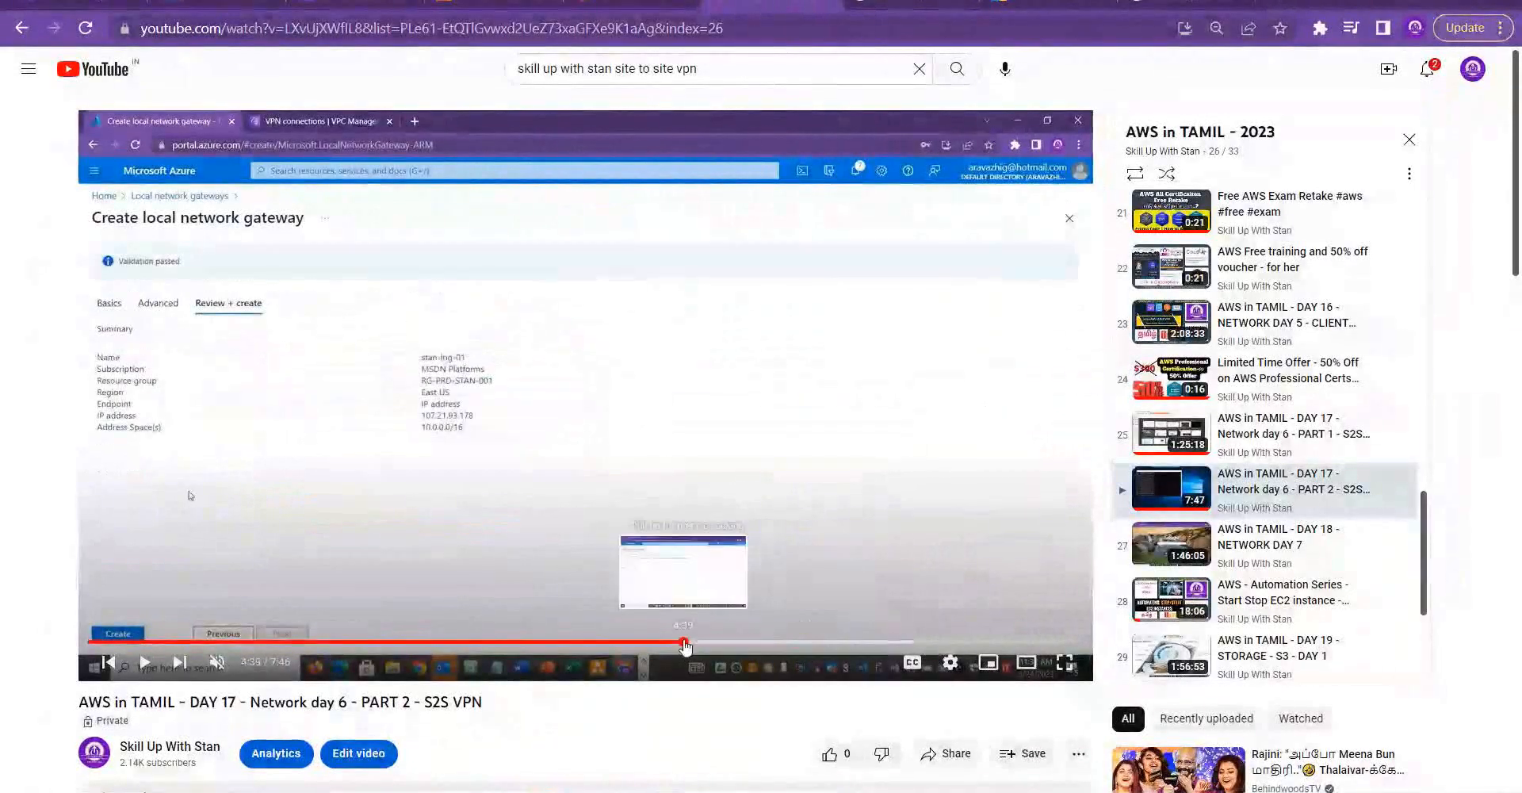
click(629, 643)
click(581, 643)
click(507, 643)
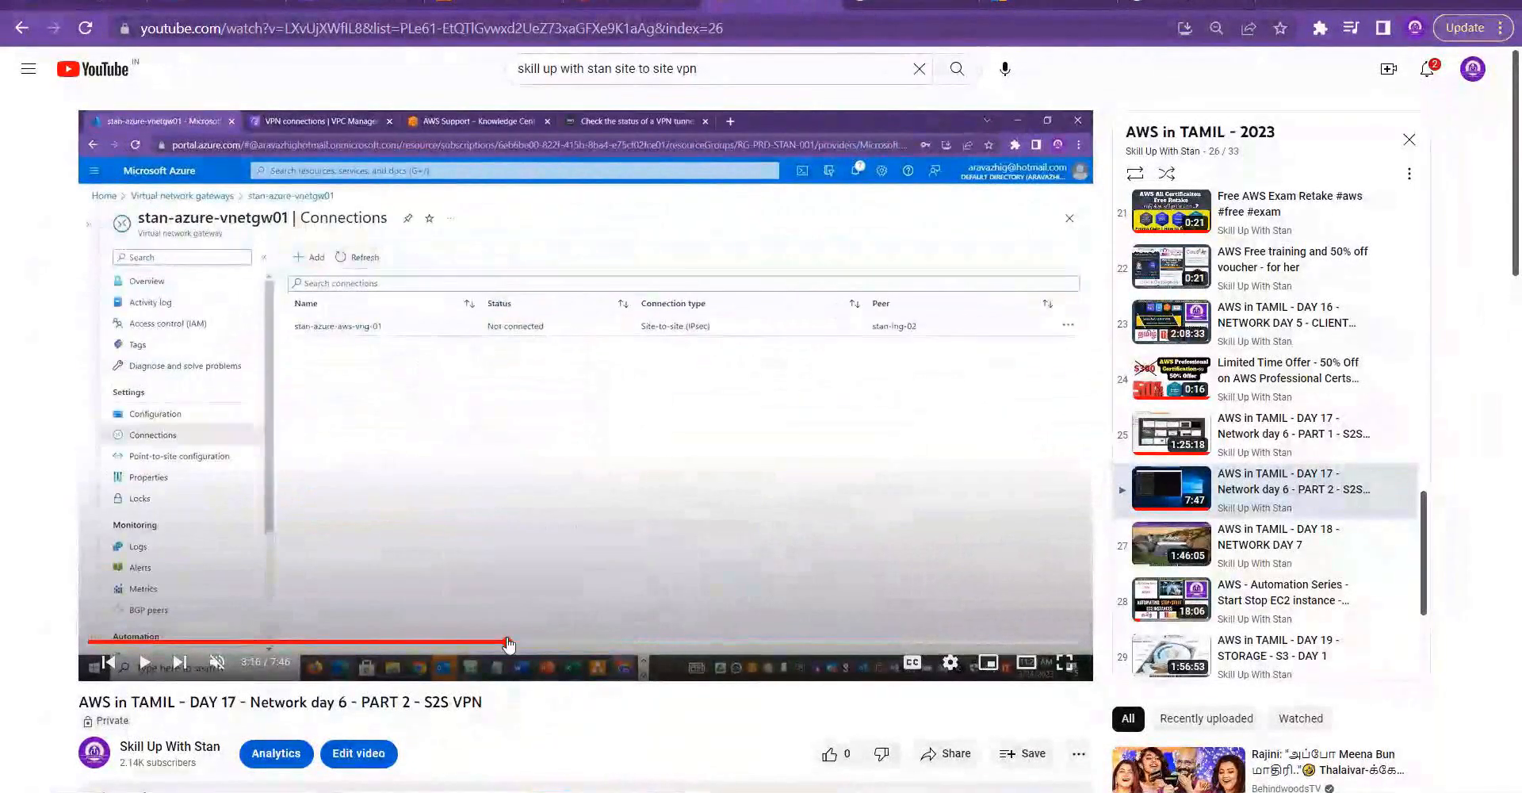
click(449, 643)
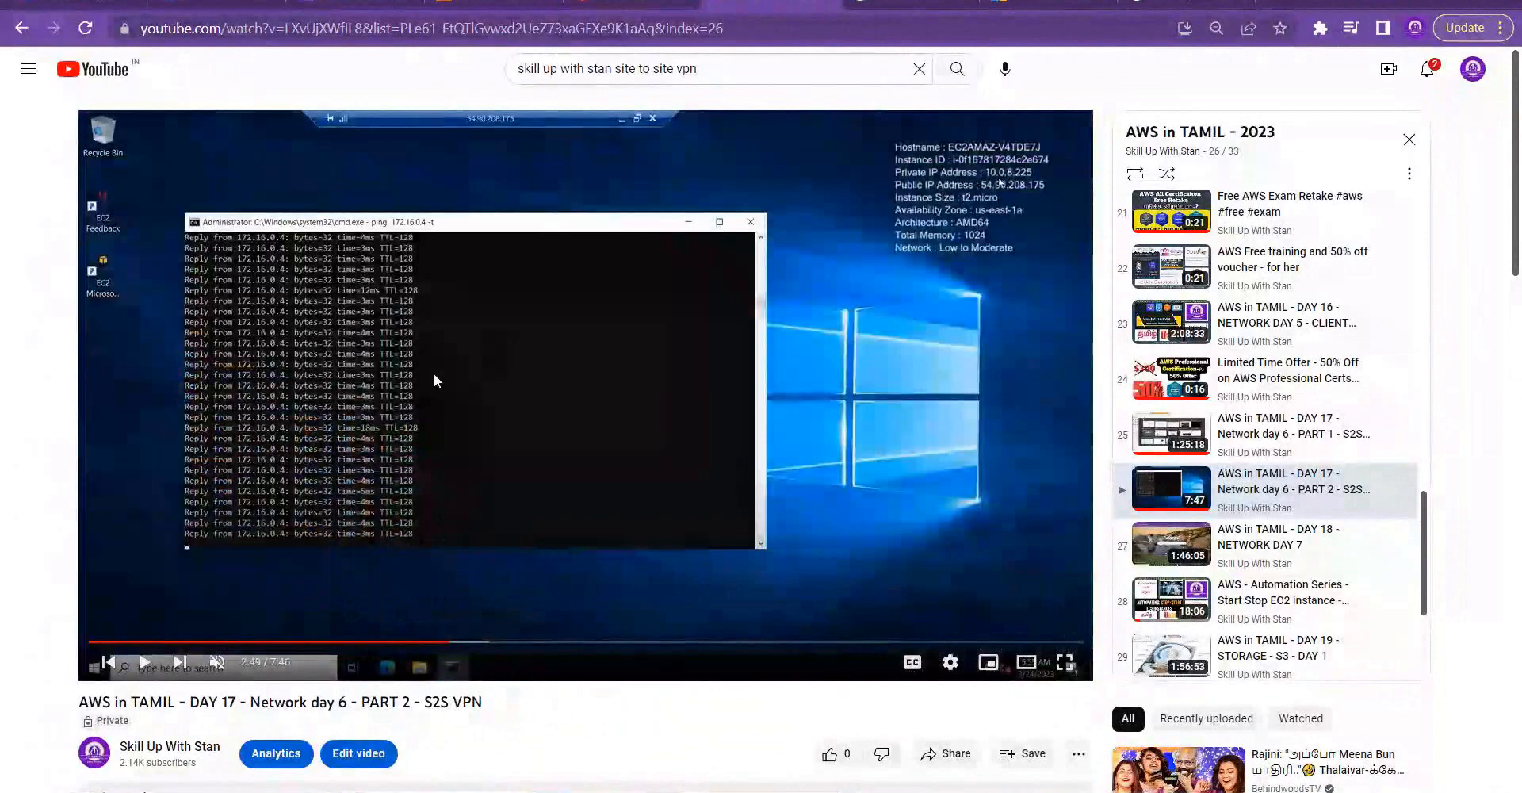